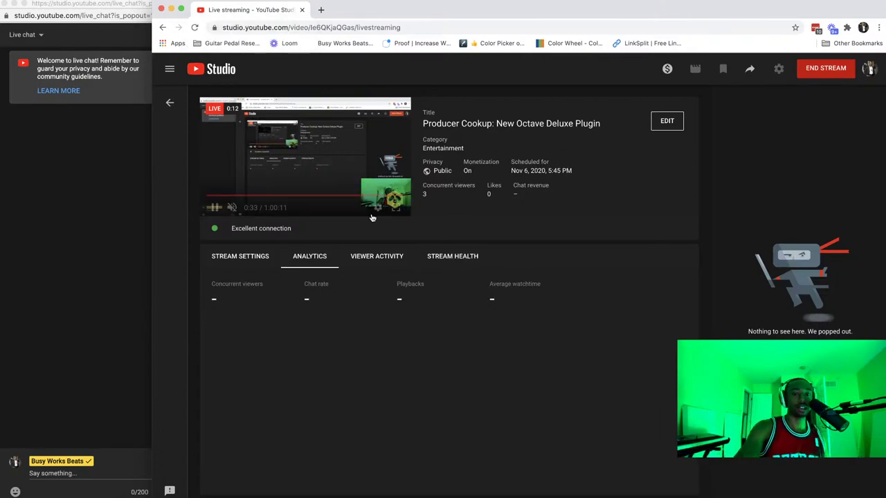
Switch to FL Studio and set the audio input of mixer Insert 123 to A LINE 5 - A LINE 6
left_click(416, 472)
left_click(698, 31)
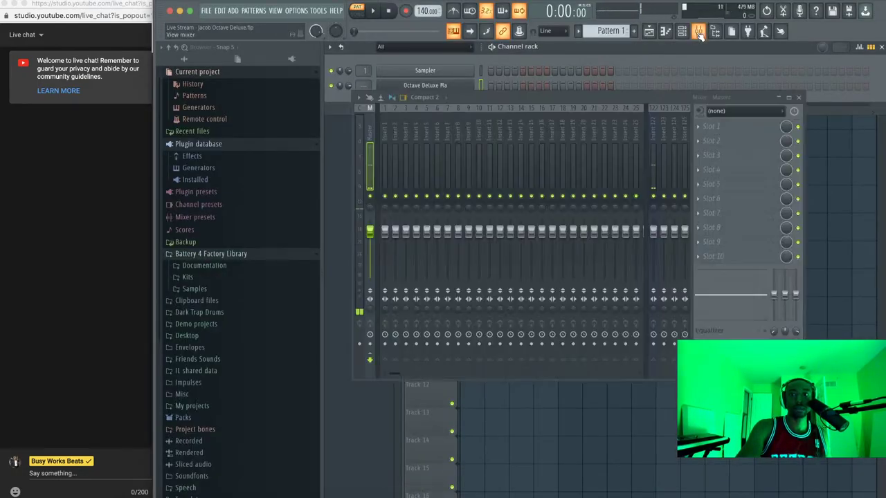
left_click(736, 113)
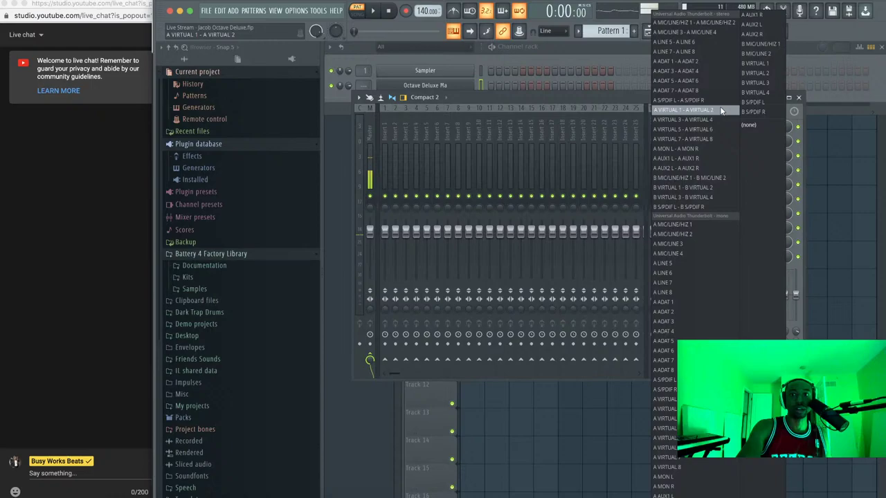
left_click(704, 46)
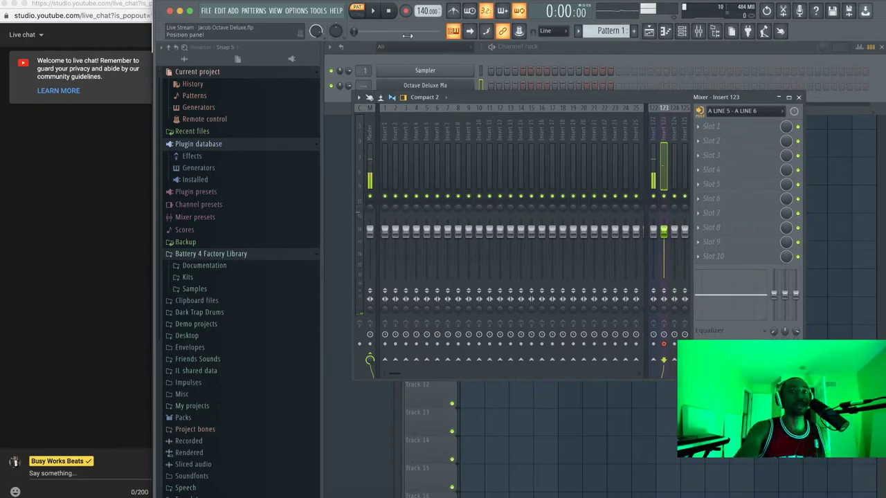
Move the mixer below the channel rack and route the Octave Deluxe Ma channel to mixer track 2
left_click(181, 11)
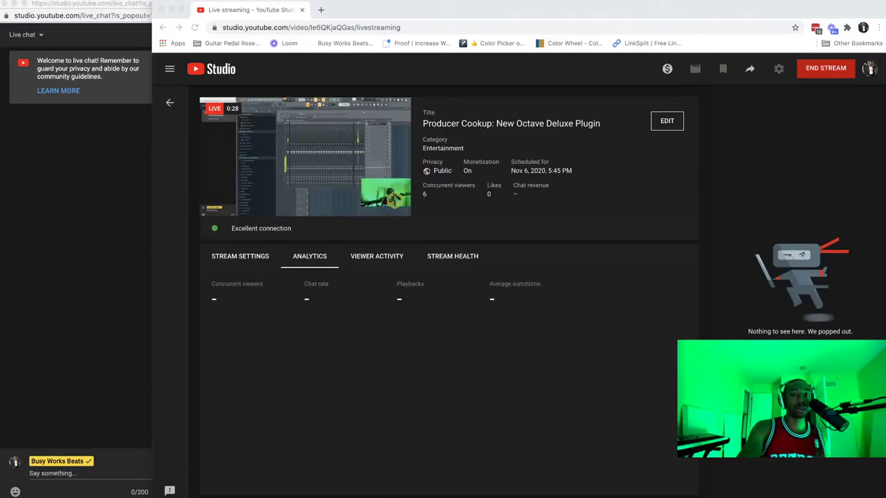
left_click(391, 493)
left_click_drag(486, 94, 483, 150)
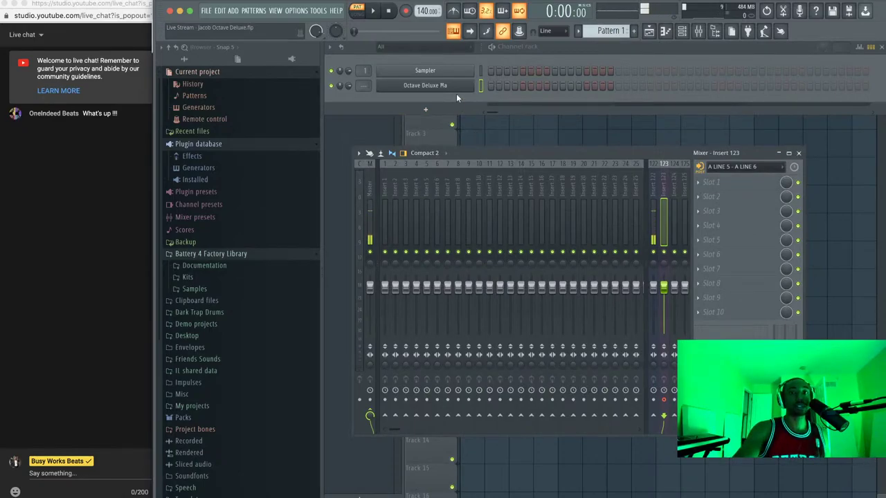
left_click(416, 92)
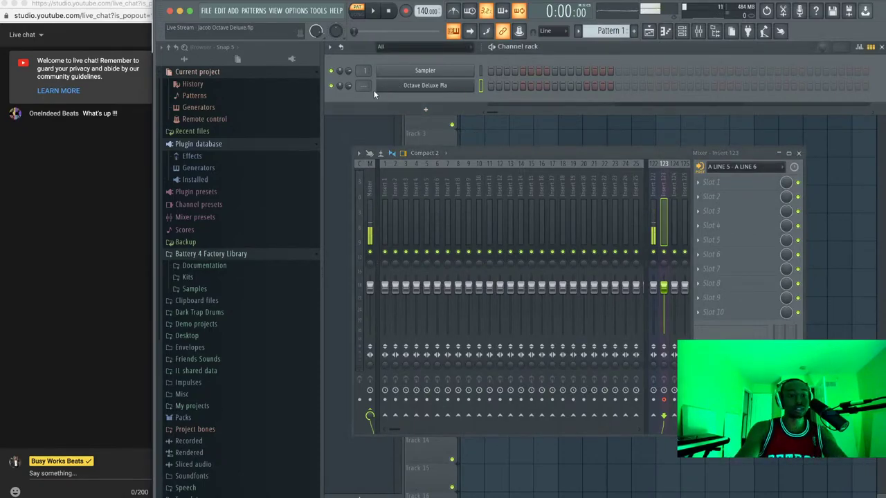
key("ctrl+l")
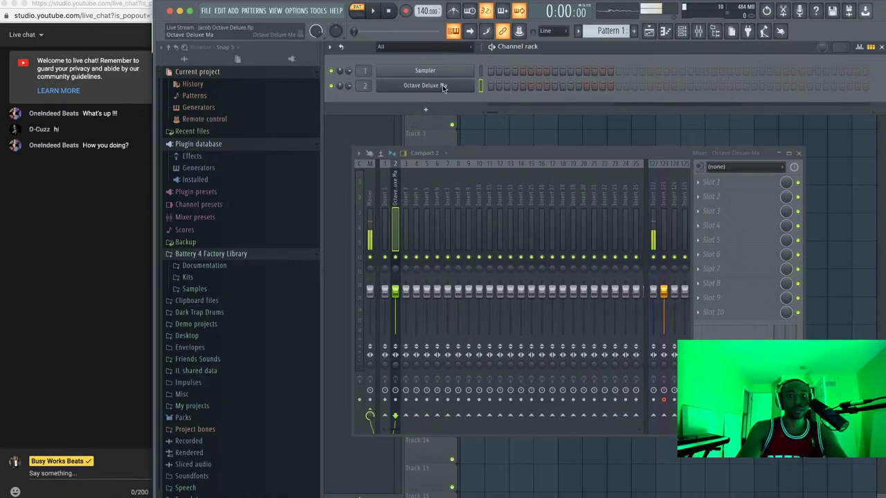
Load the preset XP1 - Guitar - 1st Westren in the Octave Deluxe Ma channel and close its plugin window
left_click(443, 86)
left_click(544, 86)
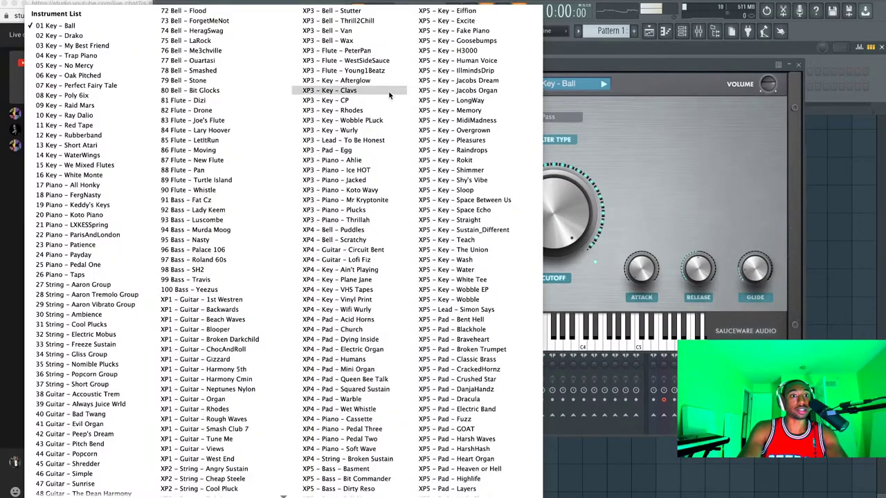
scroll(349, 164, "down", 7)
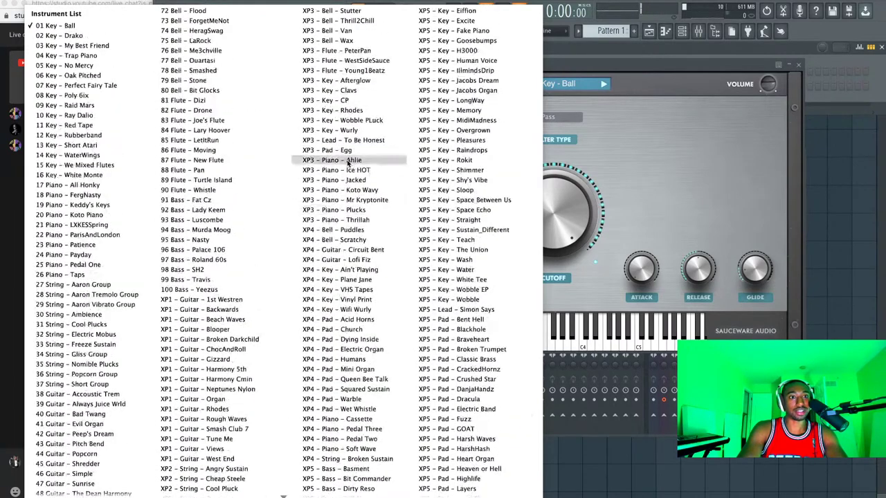
scroll(348, 164, "up", 7)
scroll(224, 164, "down", 5)
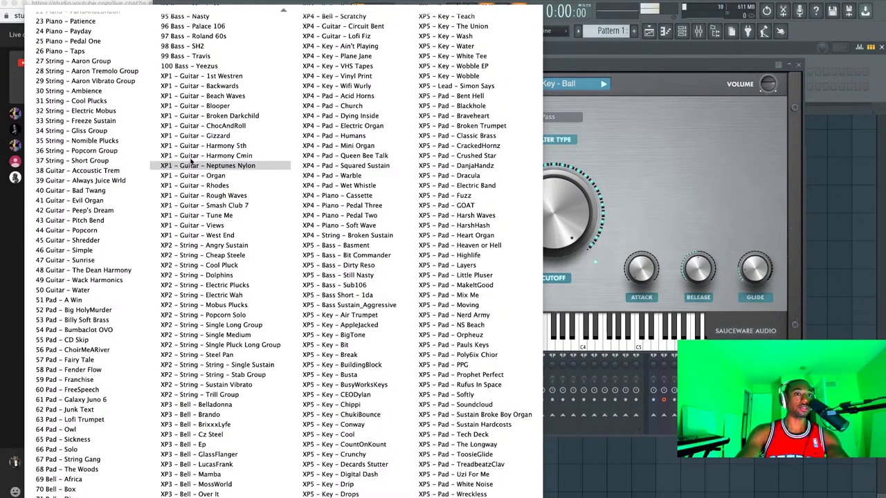
left_click(240, 85)
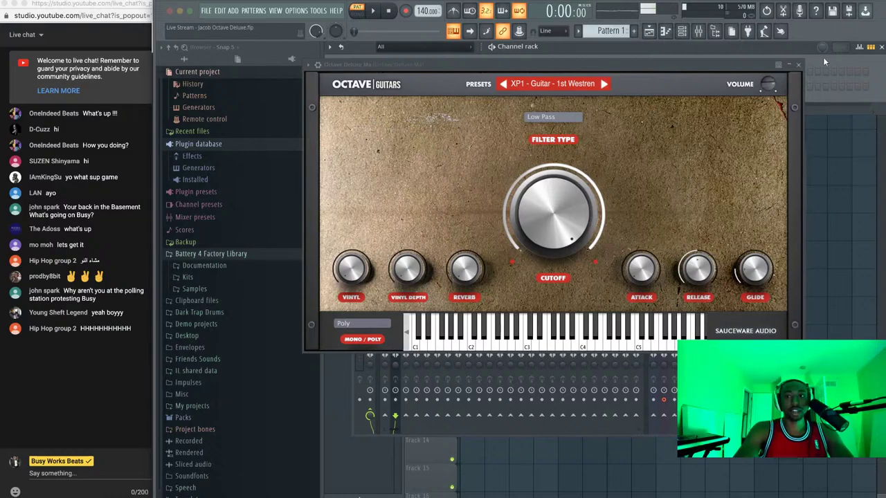
left_click(798, 65)
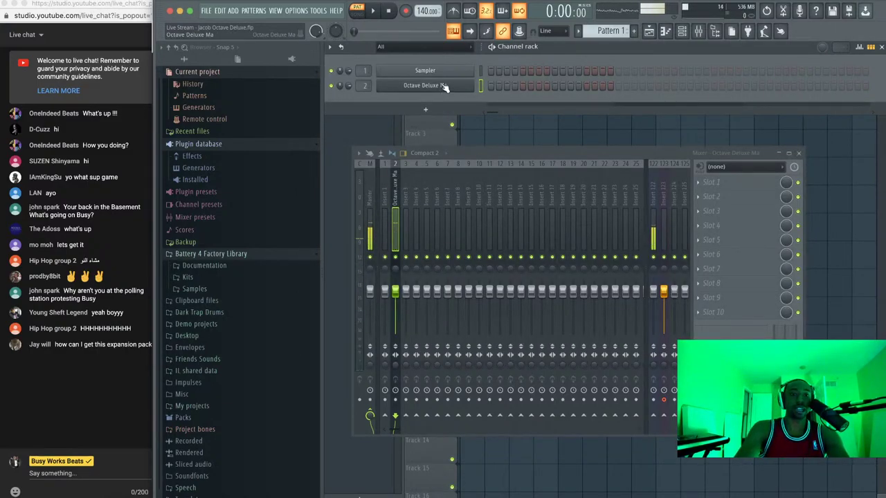
Audition a note on the Octave Deluxe Ma channel and briefly view its plugin window
key("b")
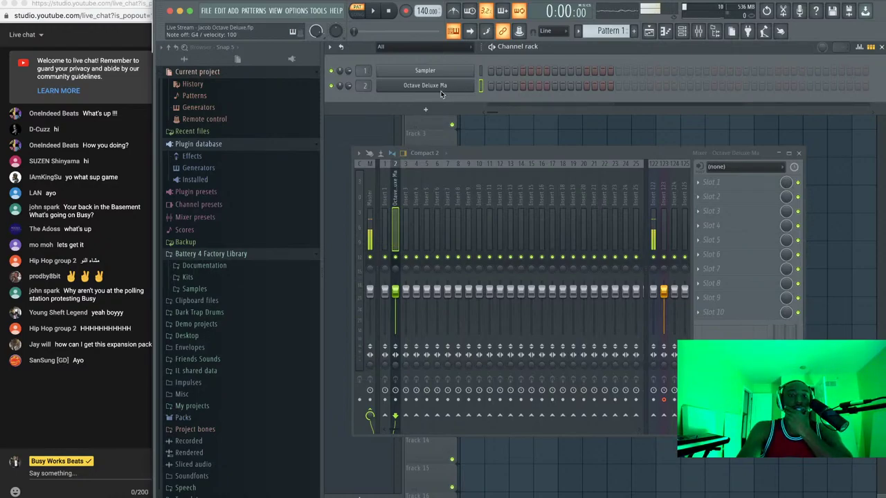
left_click(461, 87)
left_click(800, 65)
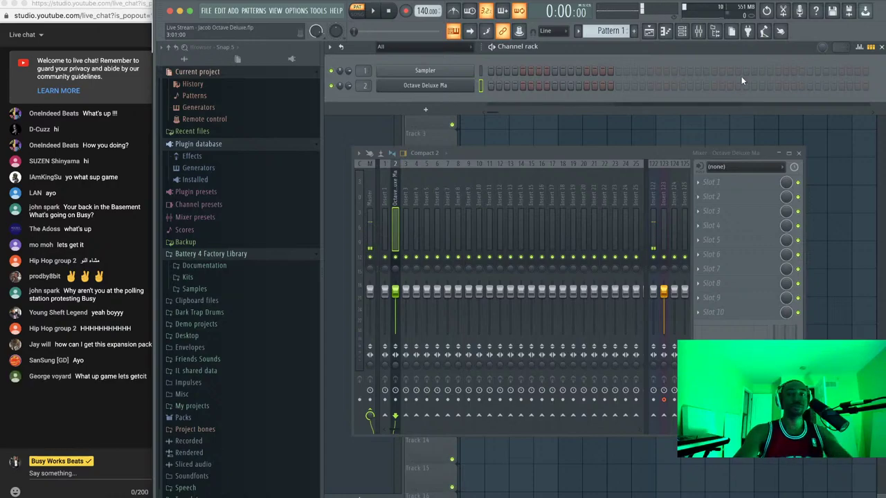
Open the piano roll of the Octave Deluxe Ma channel and audition notes for the melody
right_click(473, 84)
left_click(486, 87)
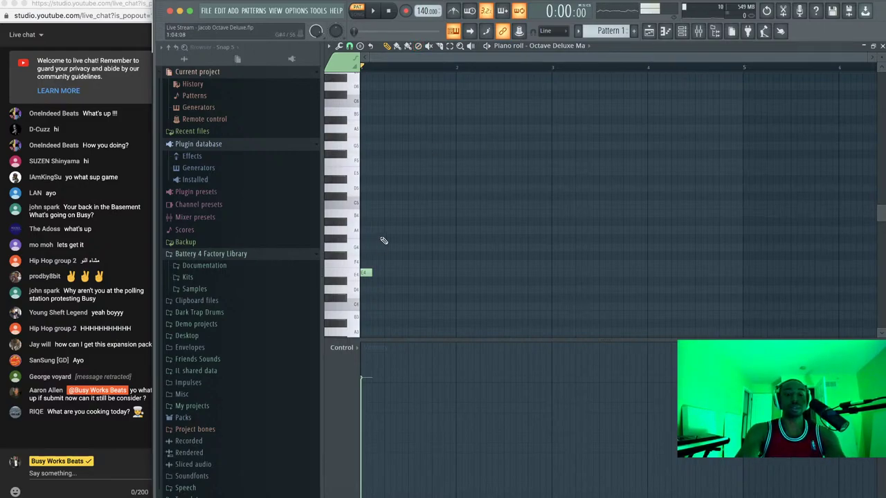
key("t")
key("n")
key("c")
key("n")
key("c")
key("n")
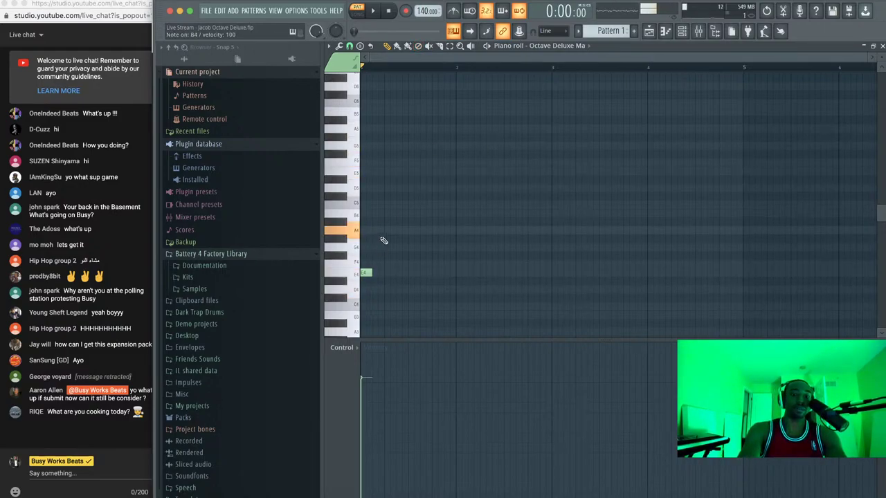
Add consecutive A4, B4 and C5 notes after the E4 in bar 1 and play the phrase back
left_click(375, 230)
left_click(380, 213)
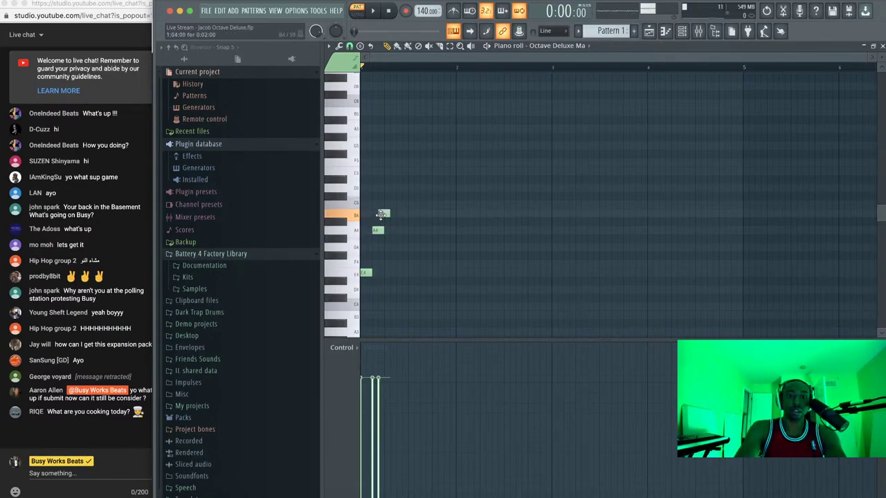
left_click_drag(380, 213, 388, 214)
left_click(401, 205)
key("space")
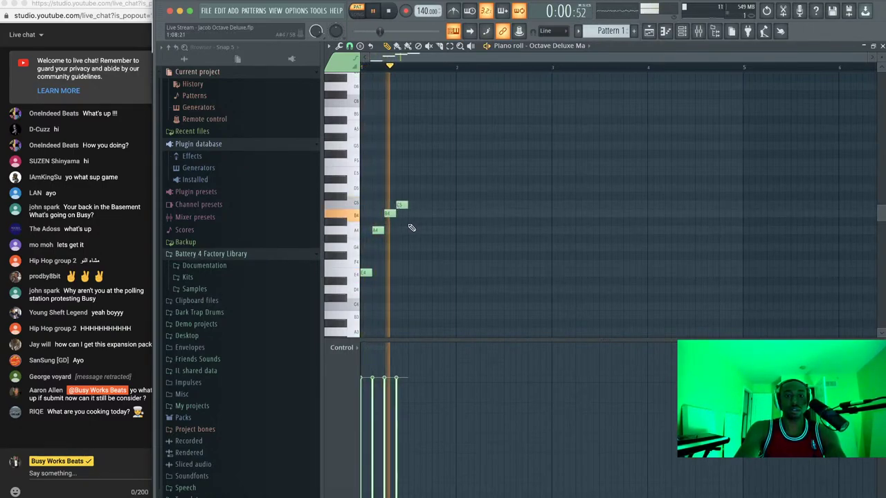
key("space")
Copy the four-note E4-A4-B4-C5 phrase into the second half of bar 1 and play it back
left_click_drag(410, 183, 366, 311)
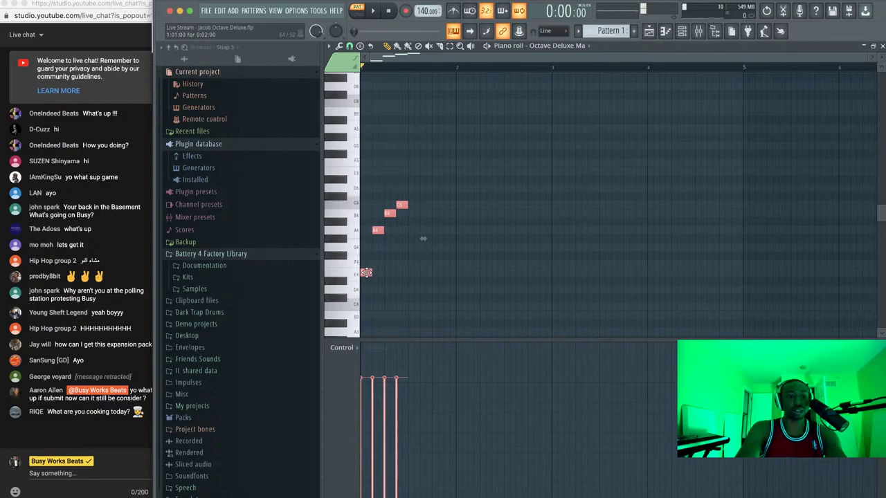
left_click_drag(366, 272, 413, 273)
key("space")
key("ctrl+d")
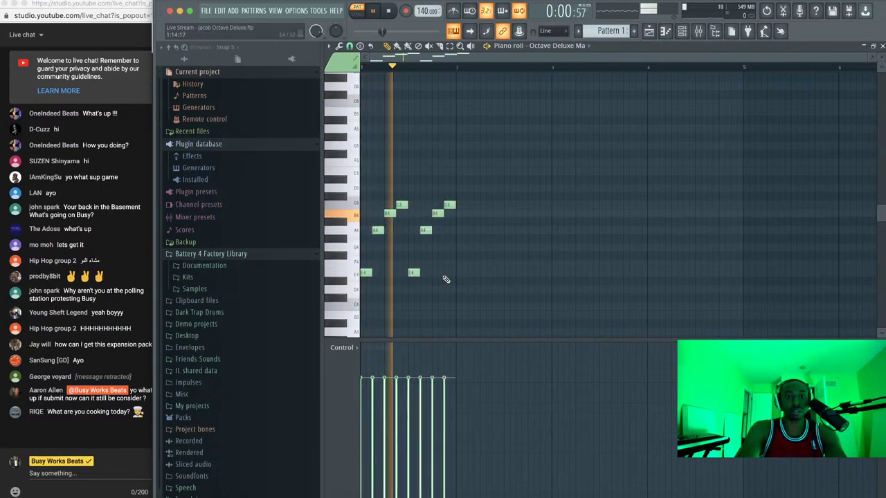
key("space")
Duplicate all the notes of bar 1 into bar 2 and clear the selection
left_click_drag(479, 302, 356, 167)
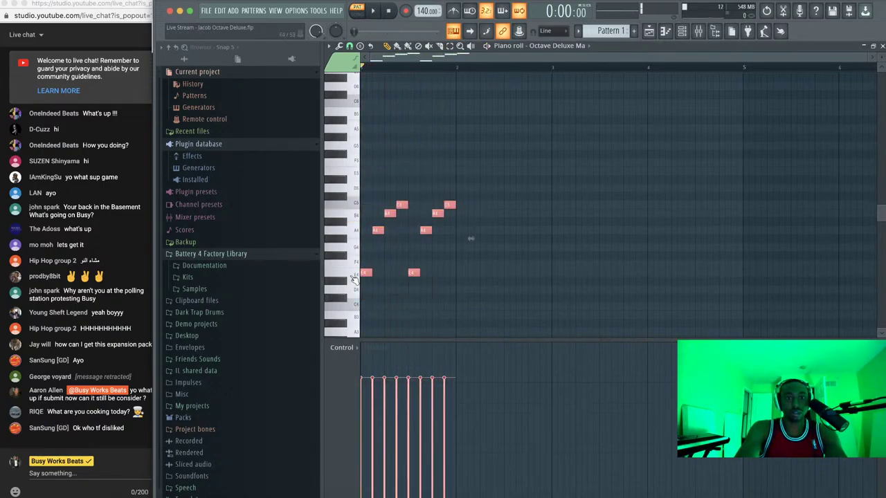
key("ctrl+b")
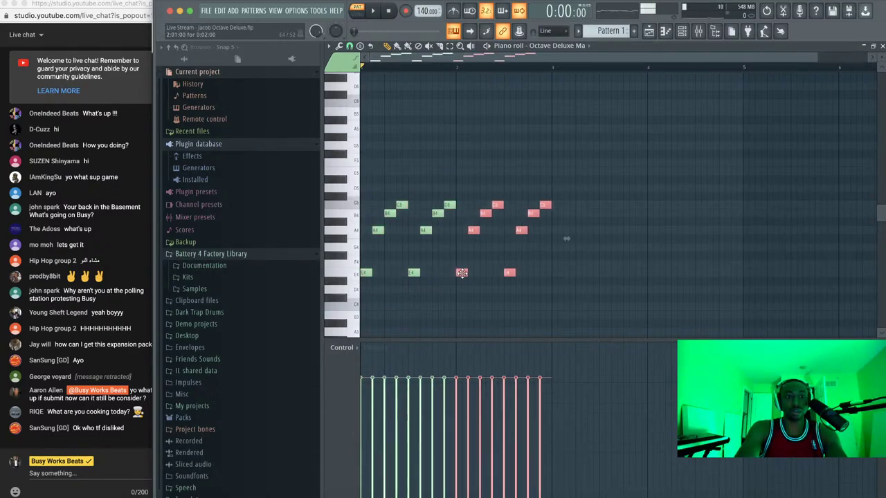
left_click(480, 259)
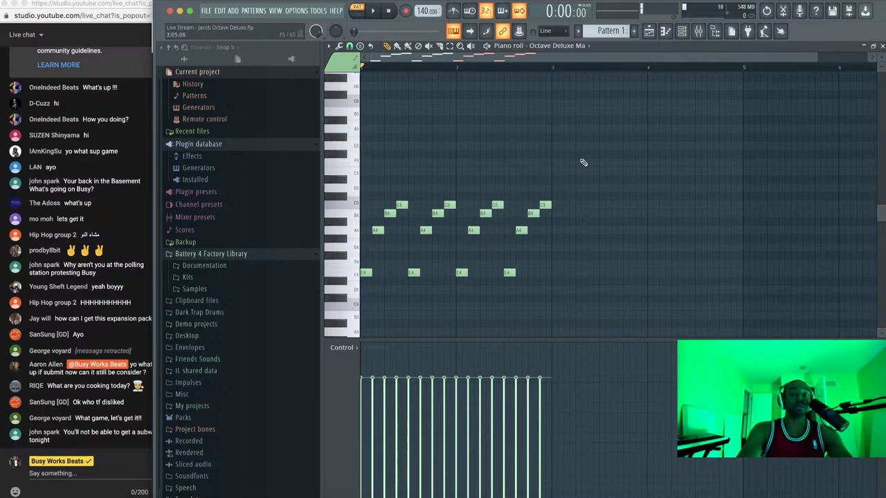
Play back the two-bar melody while widening the live chat window slightly
key("space")
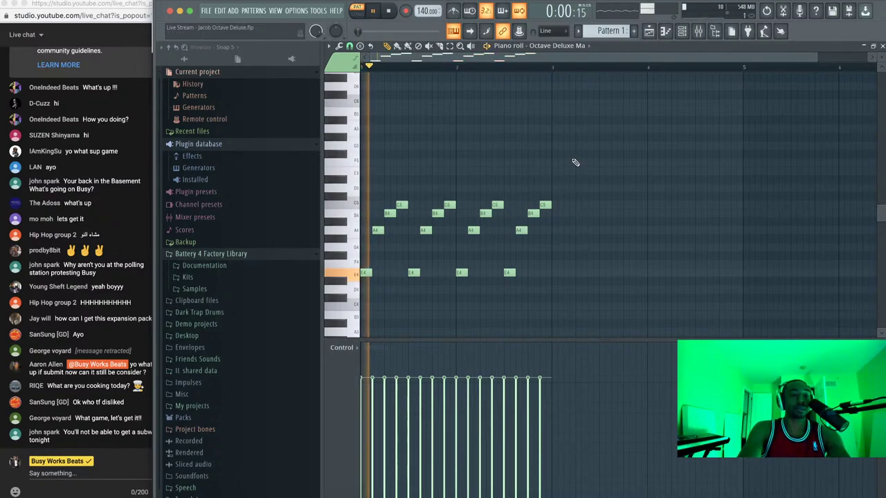
left_click_drag(153, 181, 175, 219)
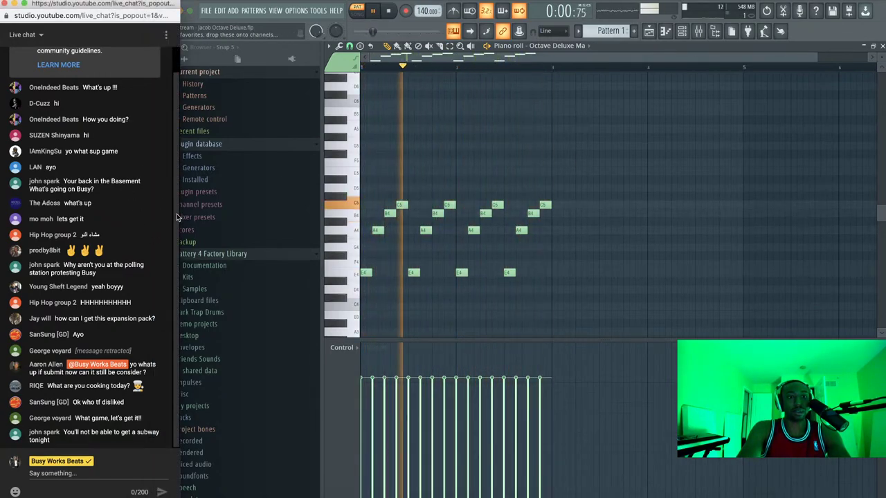
left_click_drag(180, 213, 165, 212)
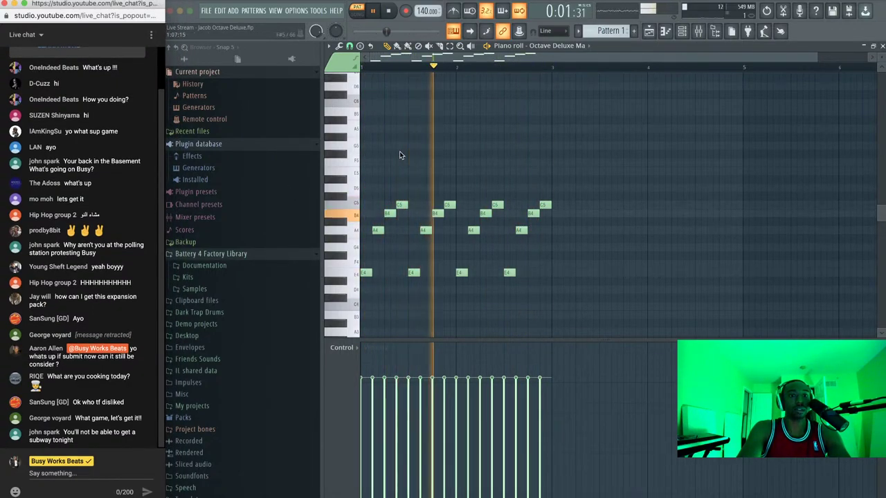
left_click(591, 62)
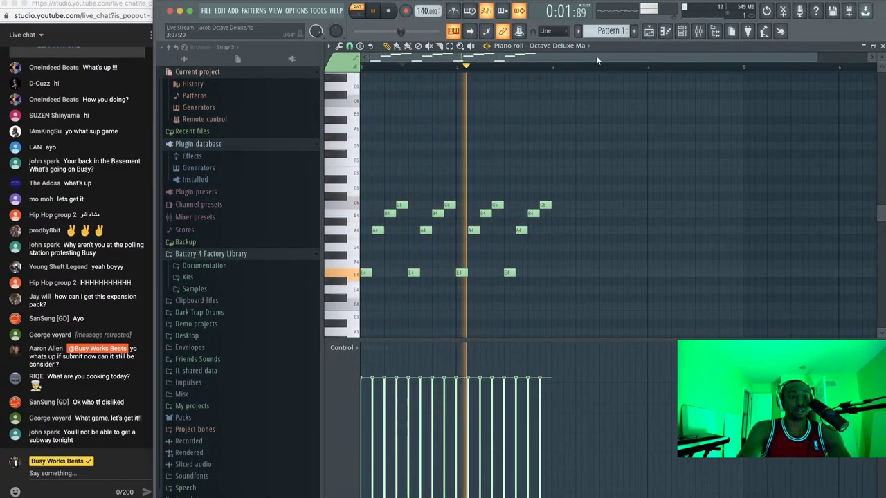
key("space")
Bring up the channel rack and audition higher melody notes on the Octave Deluxe Ma channel
left_click(682, 32)
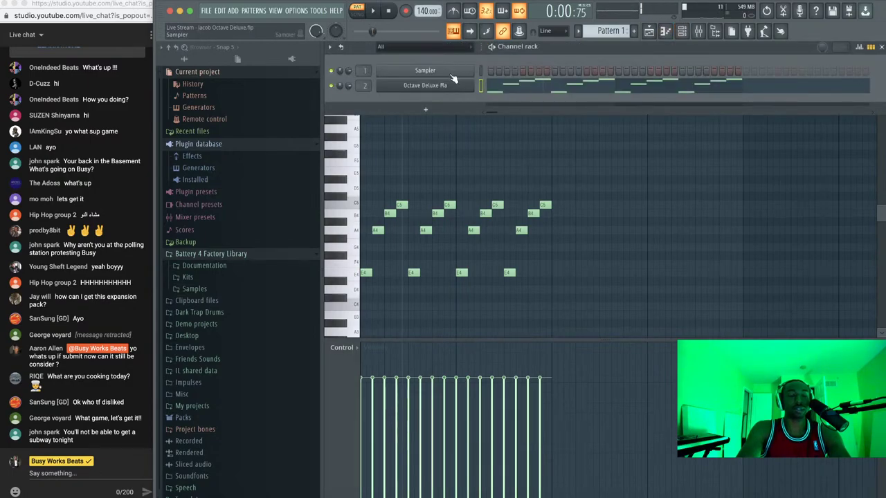
key("t")
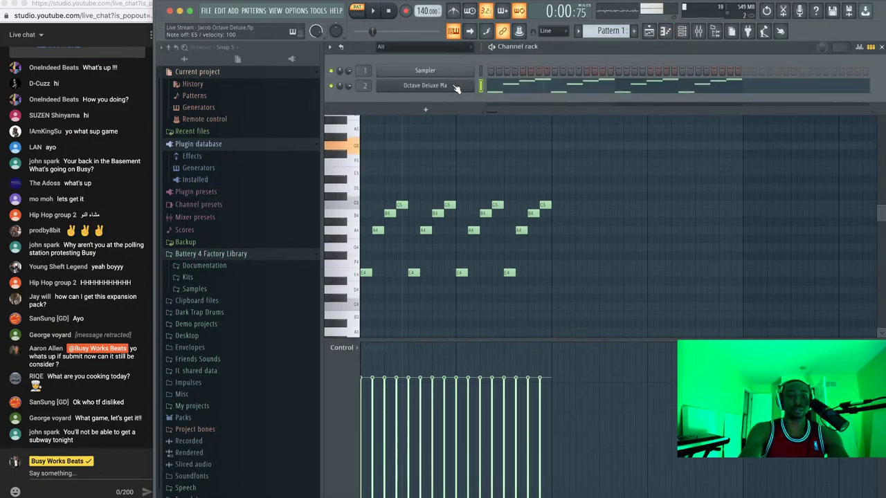
key("e")
key("t")
key("e")
key("r")
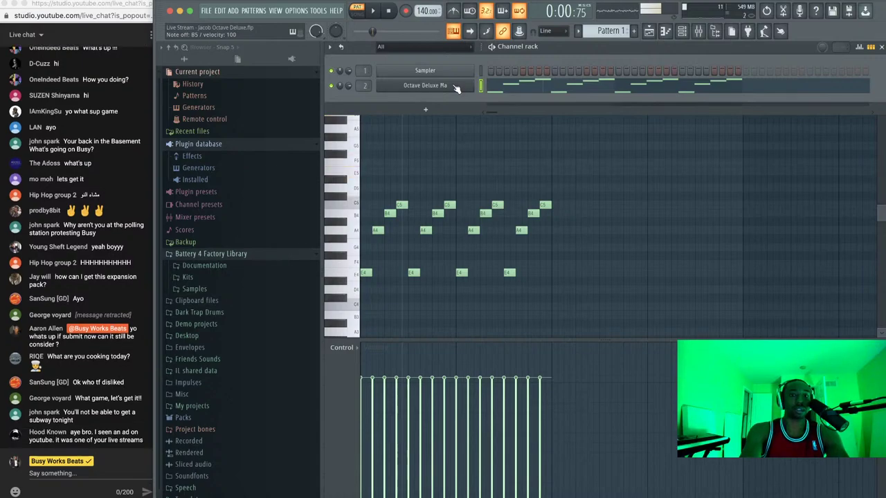
key("t")
key("bracketleft")
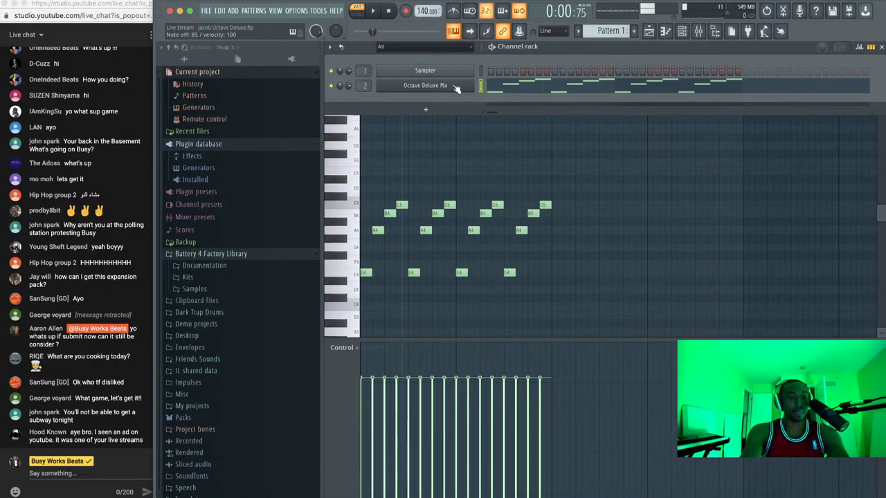
key("i")
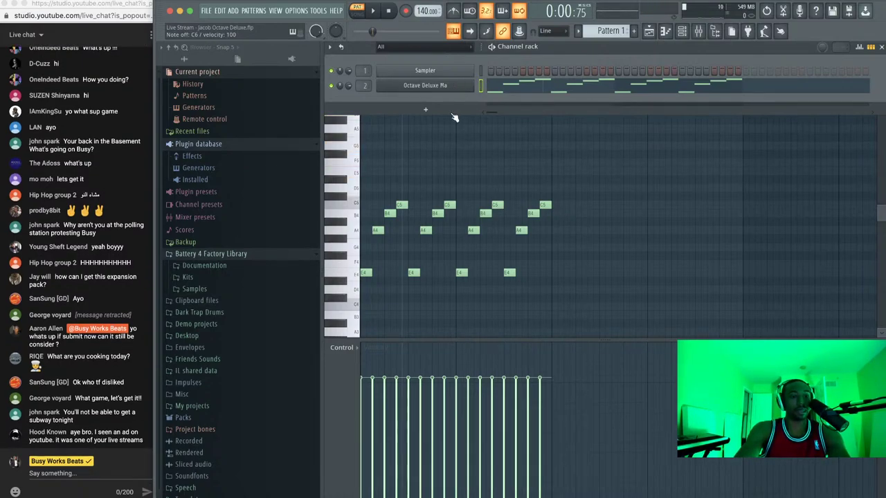
Return to the piano roll and audition its keys from C6 down towards E5
left_click(484, 194)
left_click(351, 121)
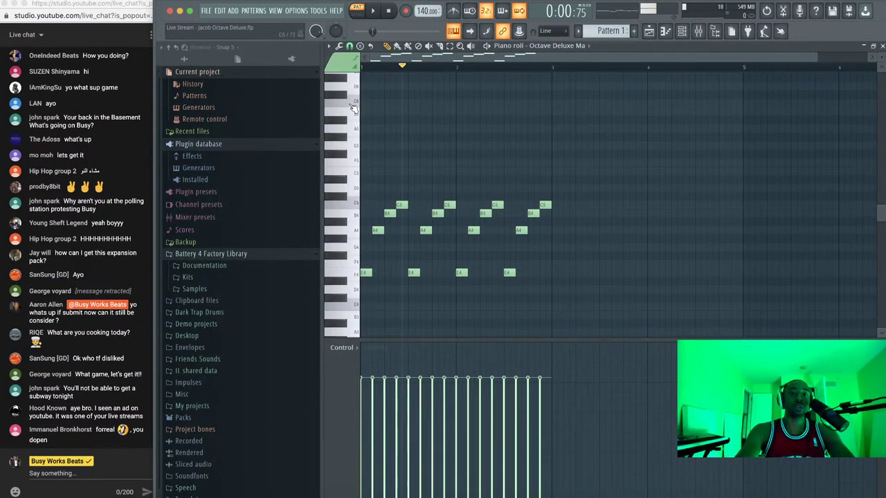
left_click(352, 104)
left_click(354, 125)
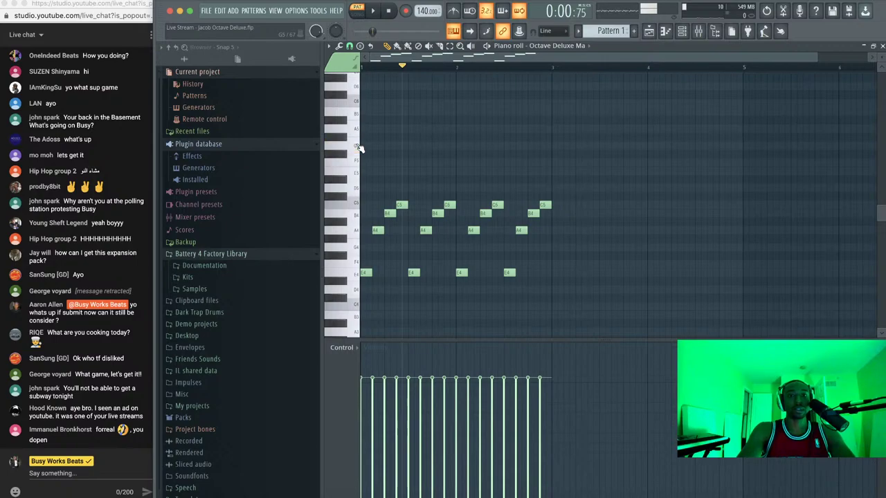
left_click(357, 161)
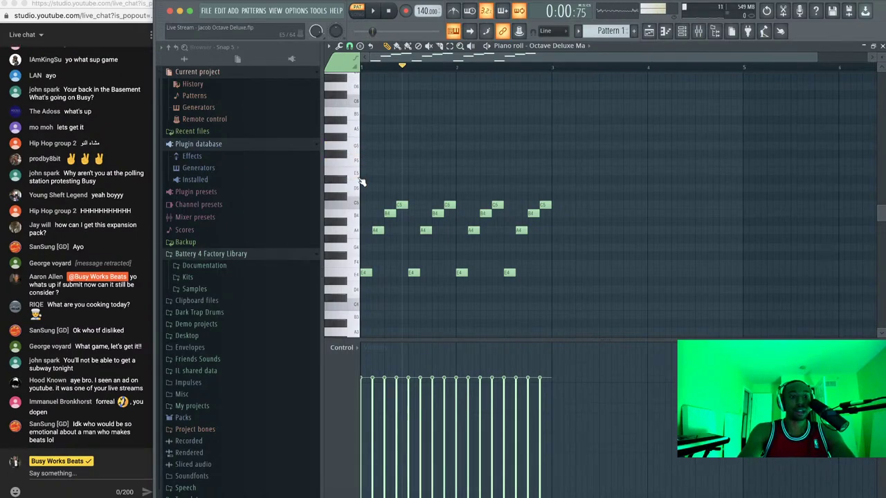
Audition the piano roll keys from D5 down to A4, and F5 and G5 above the melody
left_click(357, 191)
left_click(358, 207)
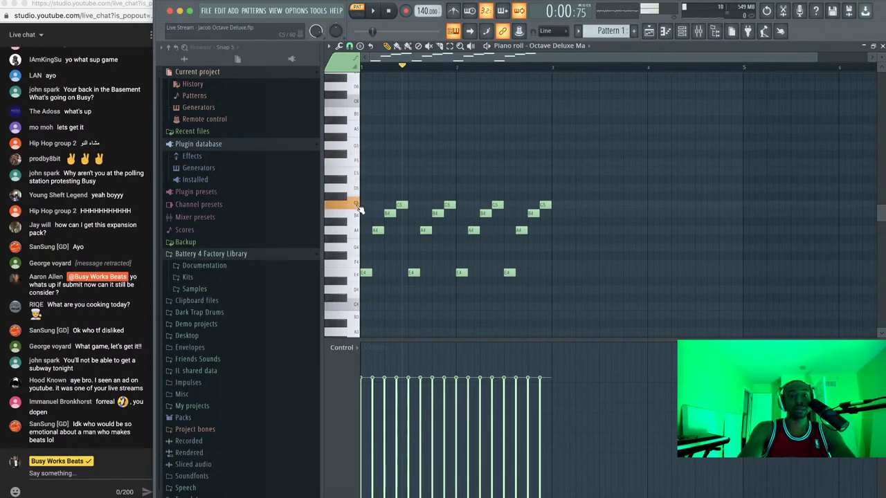
left_click(352, 216)
left_click(345, 233)
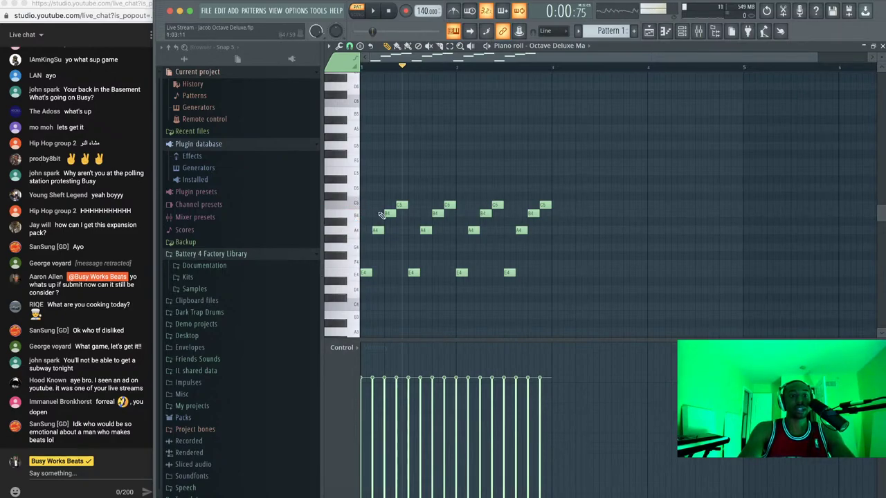
scroll(374, 181, "up", 4)
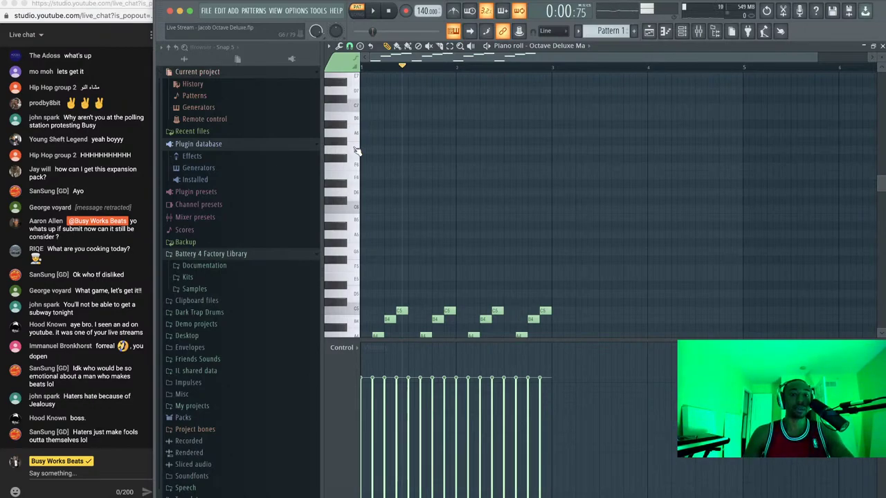
scroll(355, 151, "down", 3)
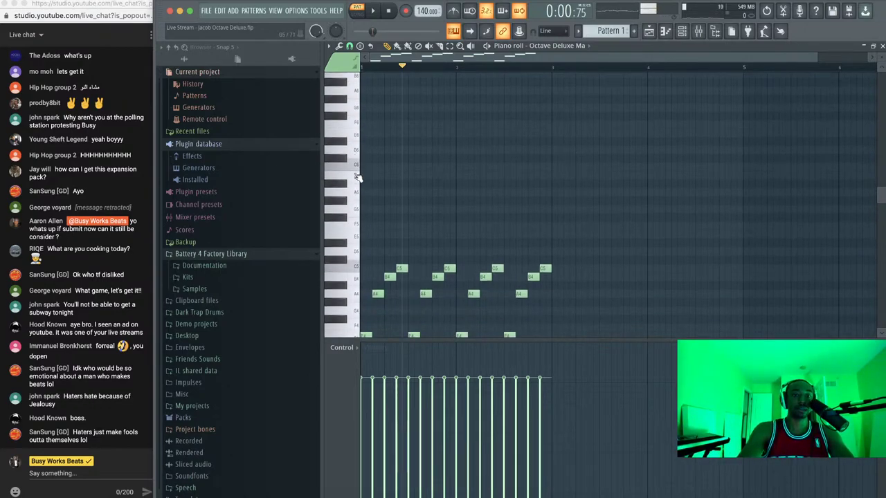
scroll(358, 178, "down", 3)
left_click(357, 181)
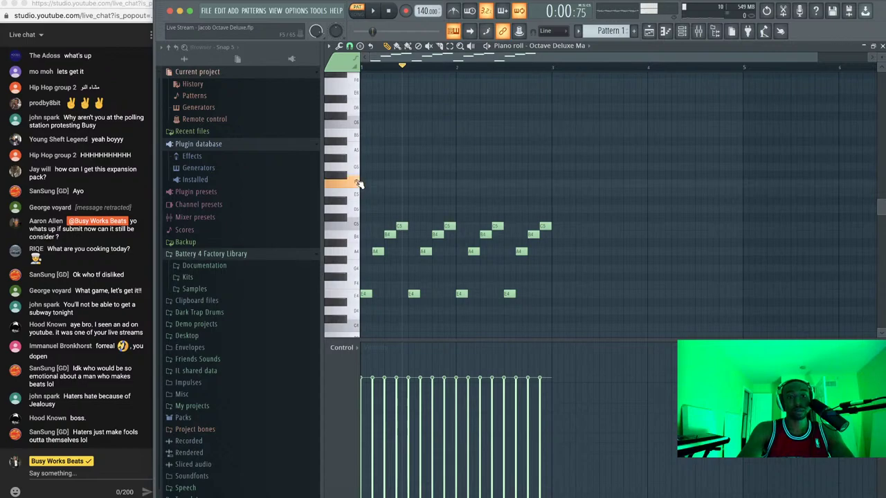
left_click(352, 162)
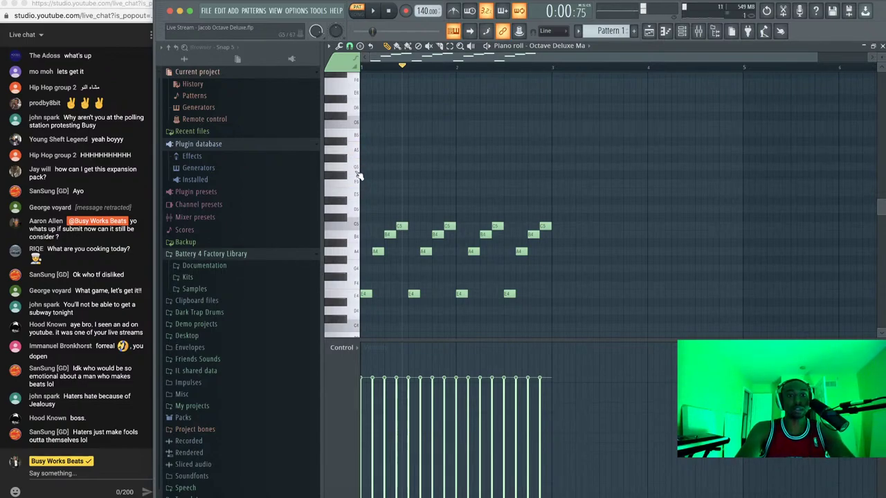
Add an A5 note at the start of bar 1 above the melody and extend it to half a bar
key("space")
left_click(360, 146)
key("space")
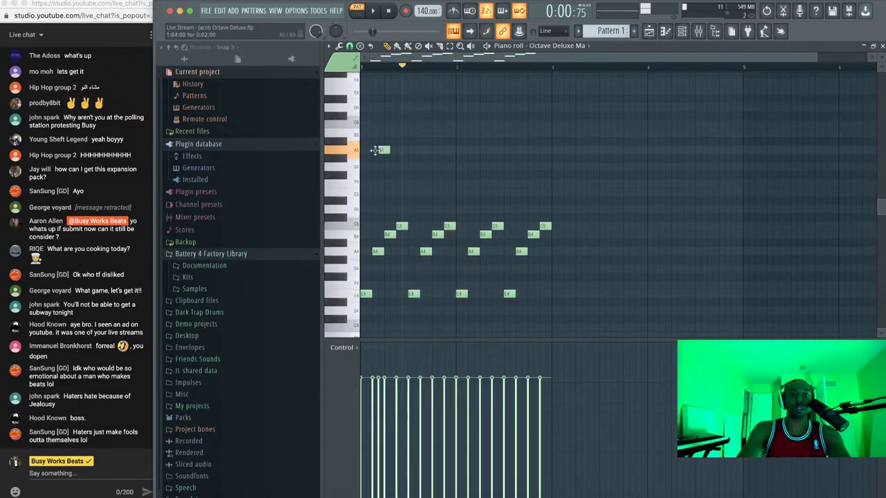
left_click(367, 149)
mouse_move(383, 148)
left_mouse_down()
mouse_move(425, 150)
mouse_move(395, 150)
left_mouse_up()
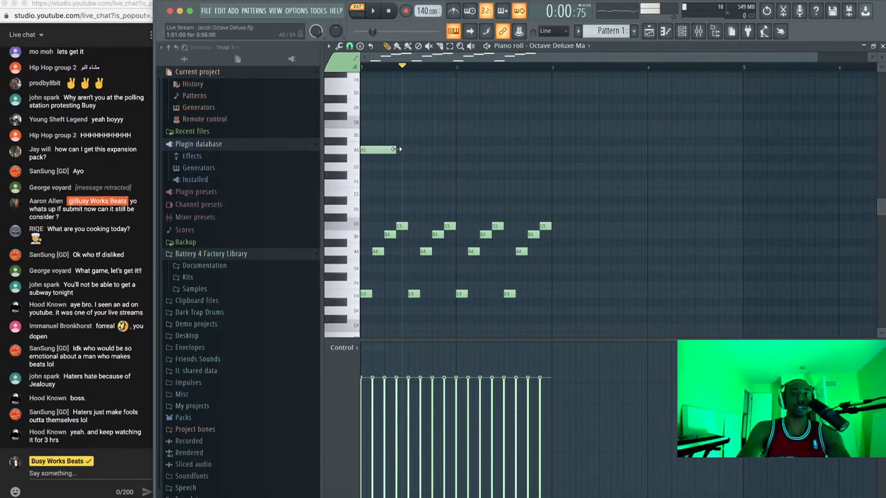
key("space")
key("space")
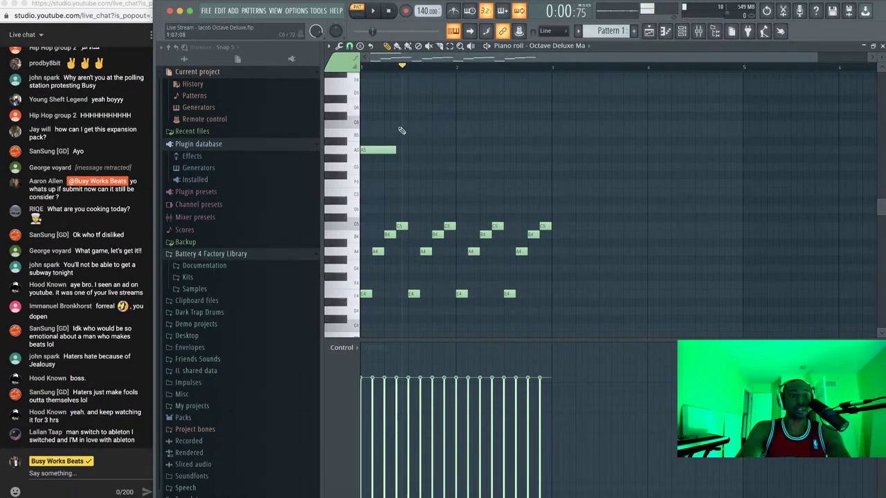
left_click_drag(398, 150, 409, 149)
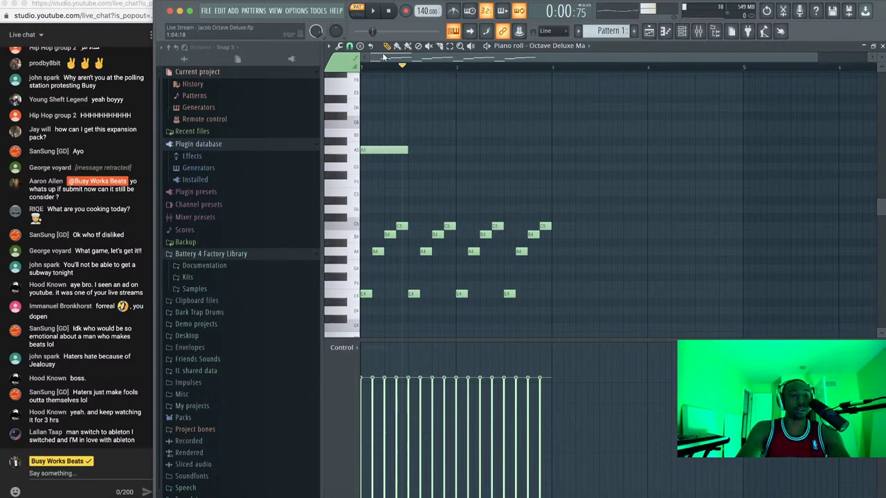
Play the pattern from the start and add a half-bar C6 note in the second half of bar 1
left_click(390, 11)
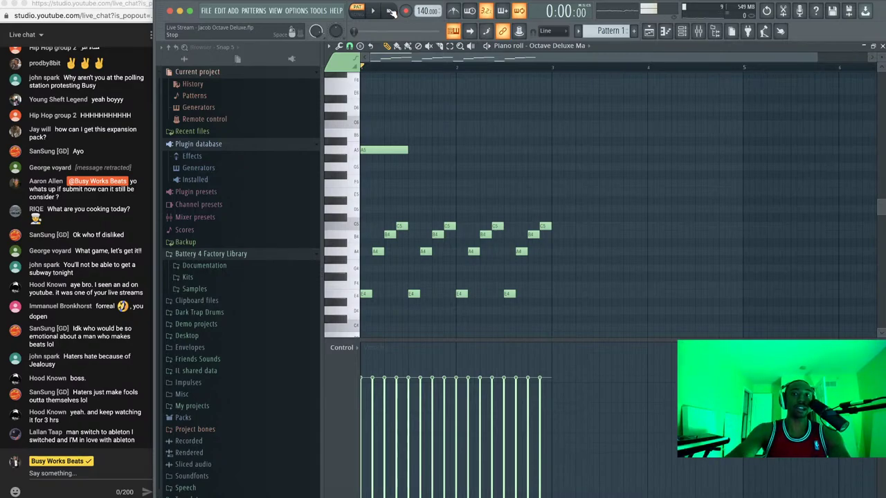
key("space")
key("space")
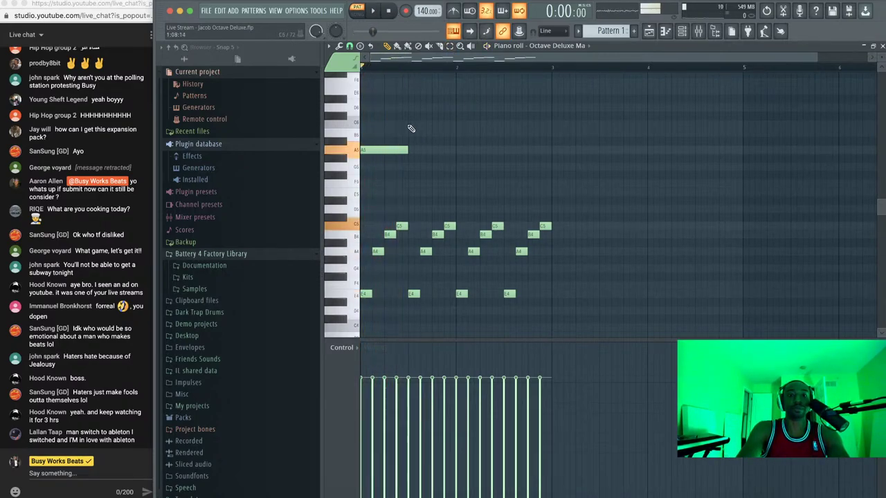
left_click(409, 126)
Try half-bar F6 and E6 notes in bar 2 in both orders with playback, and delete the two notes
left_click_drag(452, 99, 469, 81)
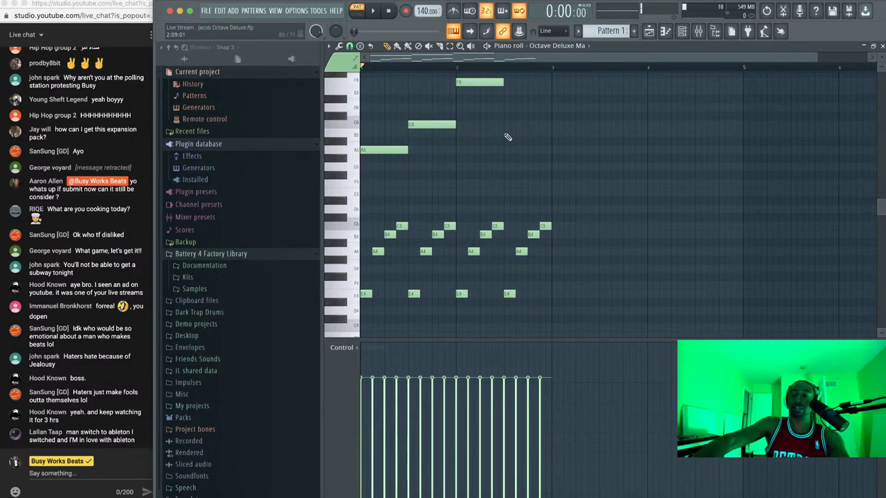
key("space")
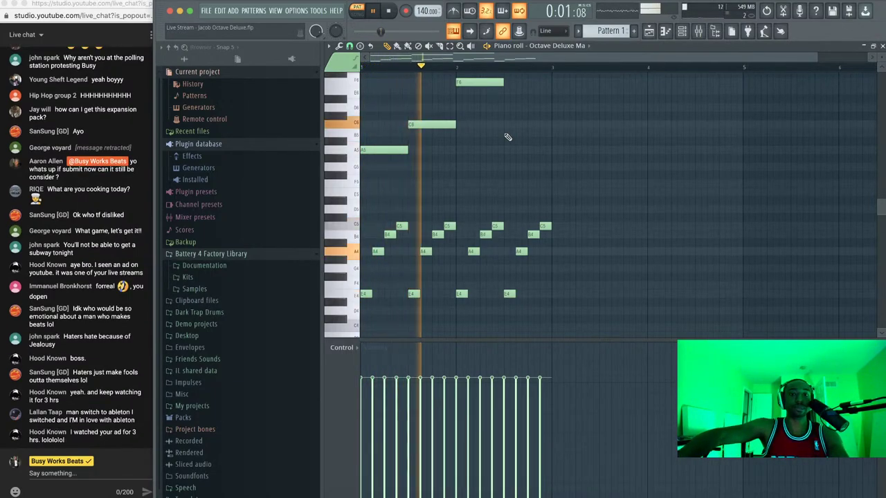
key("space")
left_click(512, 90)
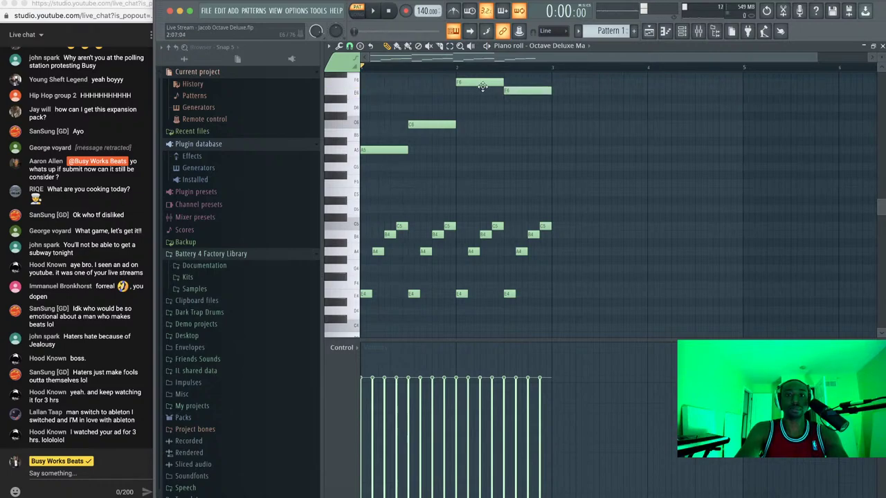
left_click_drag(482, 86, 524, 76)
key("space")
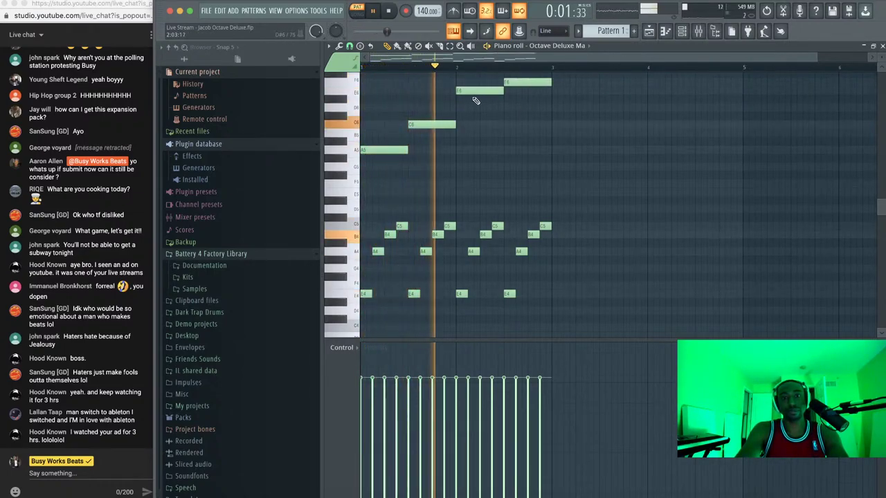
key("space")
right_click(519, 82)
right_click(480, 92)
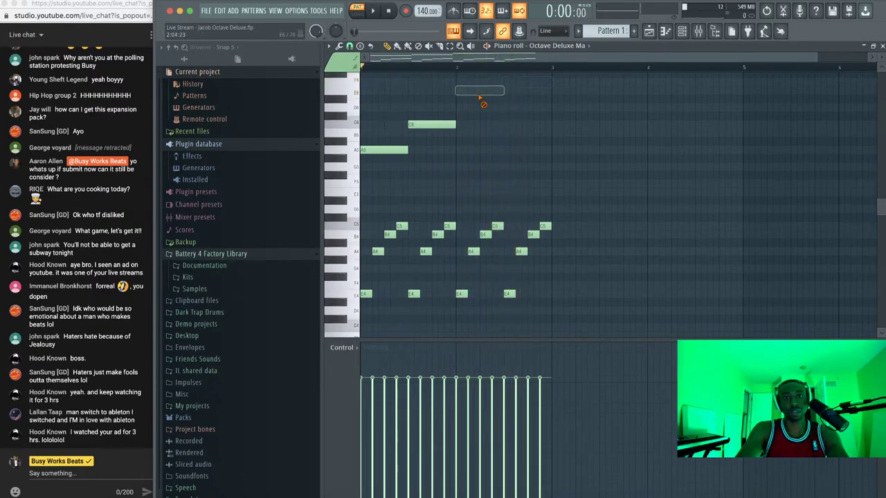
Add an A5 note held across all of bar 2, check it in playback, and close the piano roll
left_click(496, 149)
key("space")
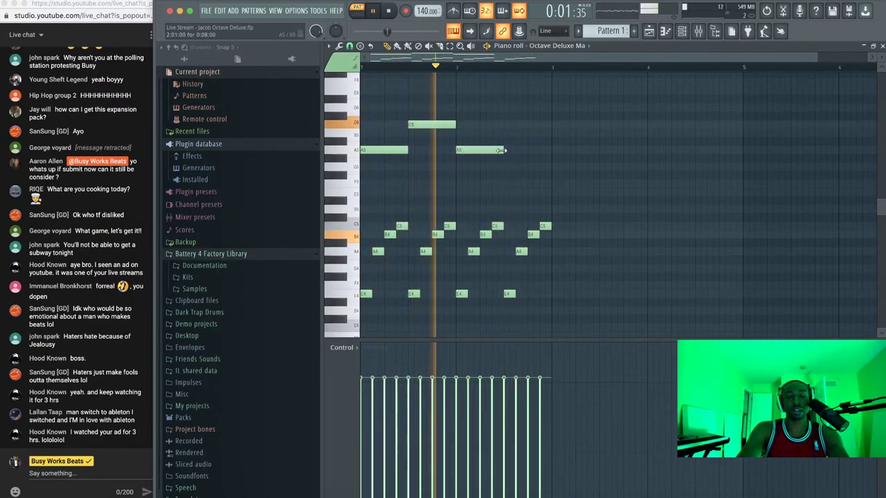
left_click_drag(500, 150, 551, 150)
key("space")
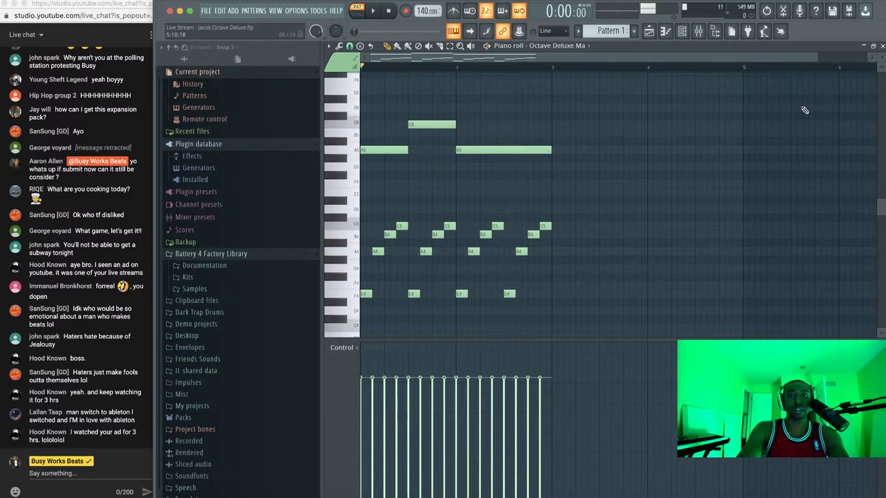
left_click(882, 45)
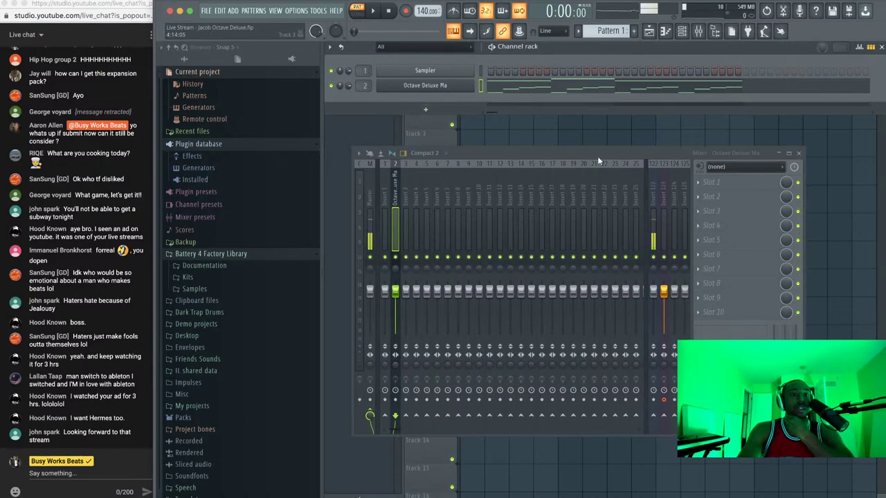
View the Octave Deluxe Ma plugin window, close it, and play Pattern 1 from the channel rack
left_click(430, 85)
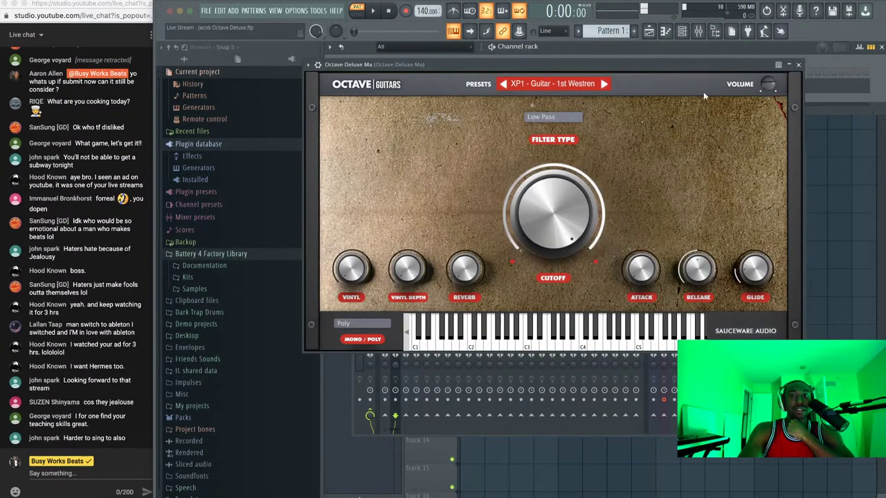
left_click(799, 65)
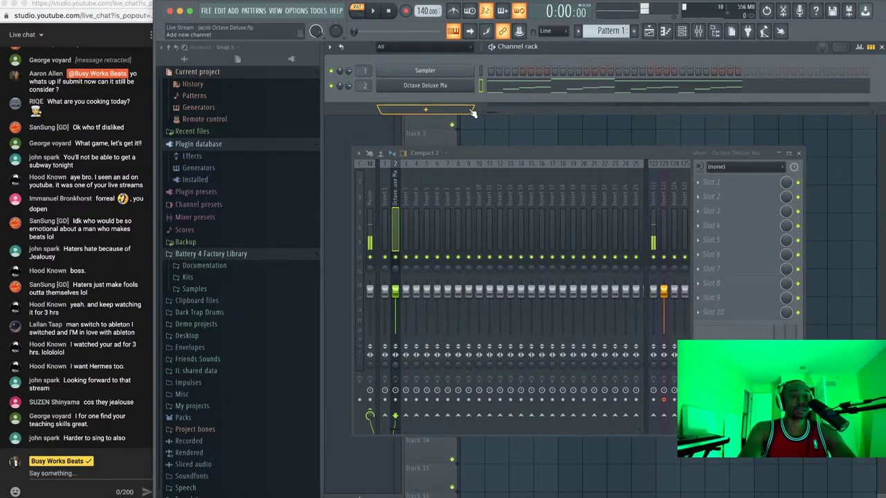
key("space")
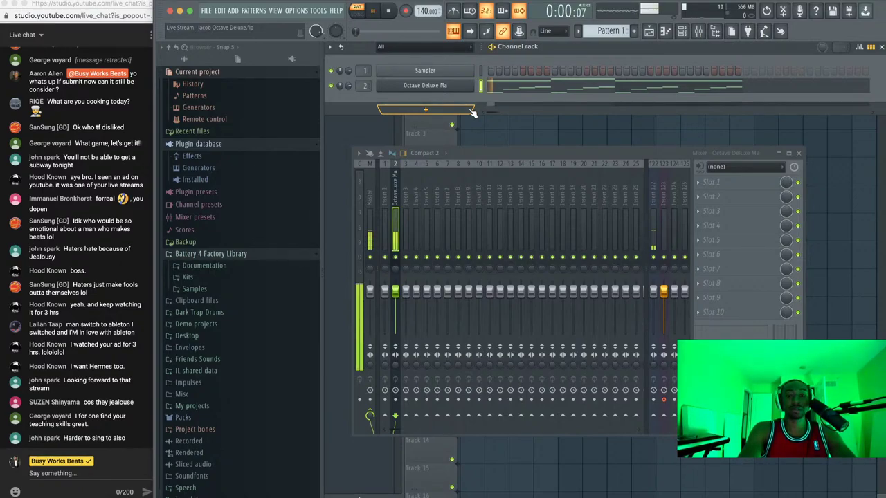
key("space")
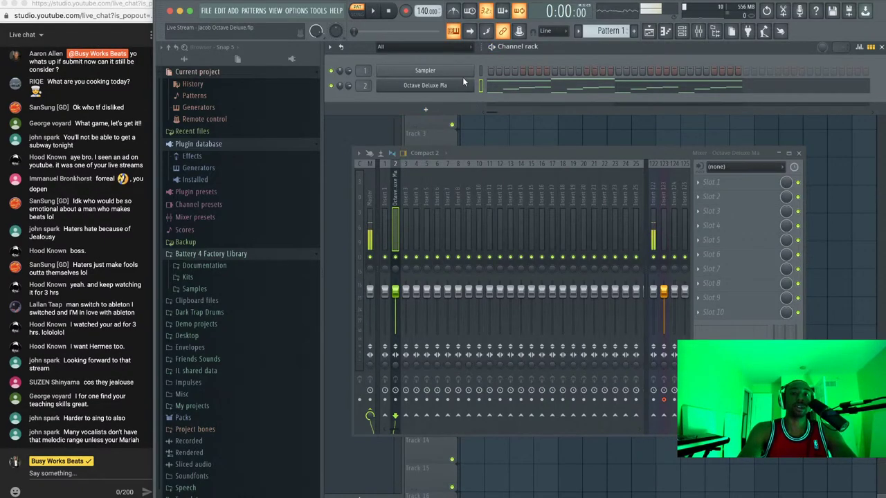
Bring the playlist in front of the mixer and redisplay the channel rack over it
left_click(560, 141)
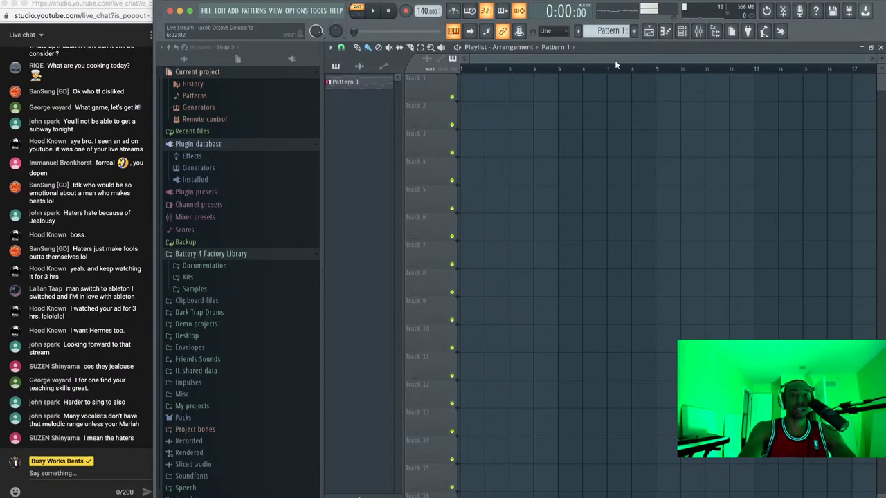
left_click(682, 31)
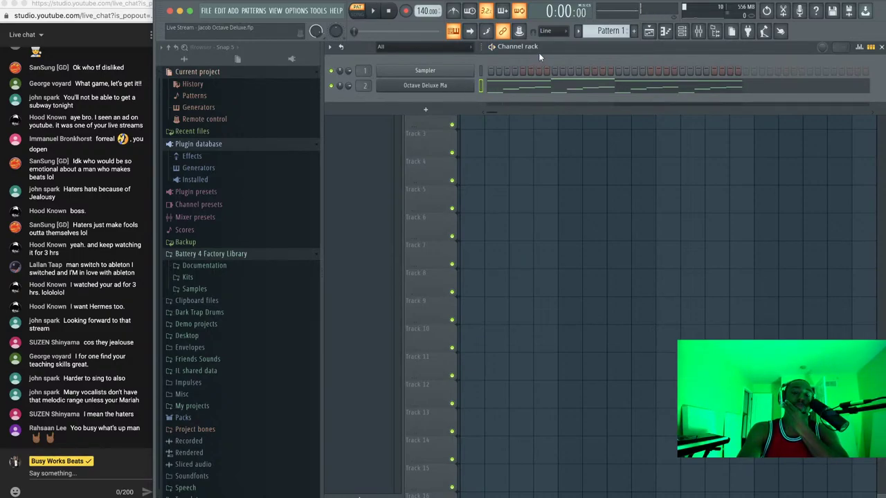
left_click(483, 144)
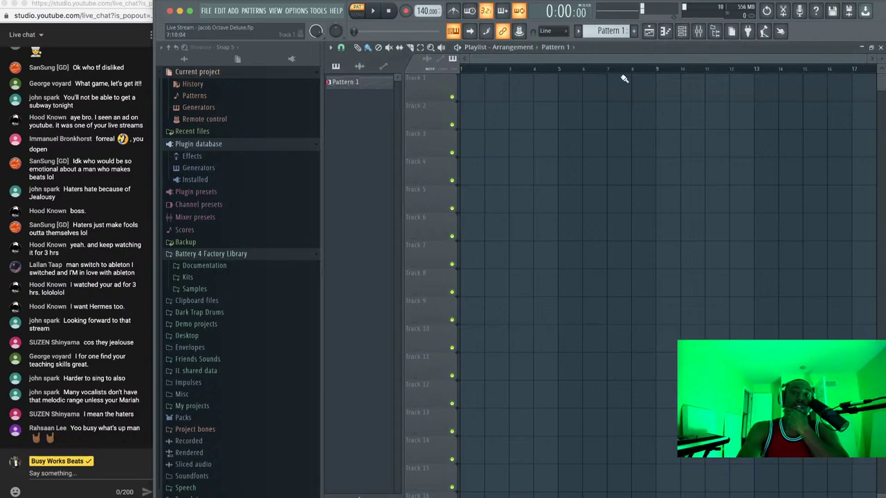
left_click(682, 31)
Play back the Octave Deluxe Ma melody in Pattern 1 several times and stop it
key("space")
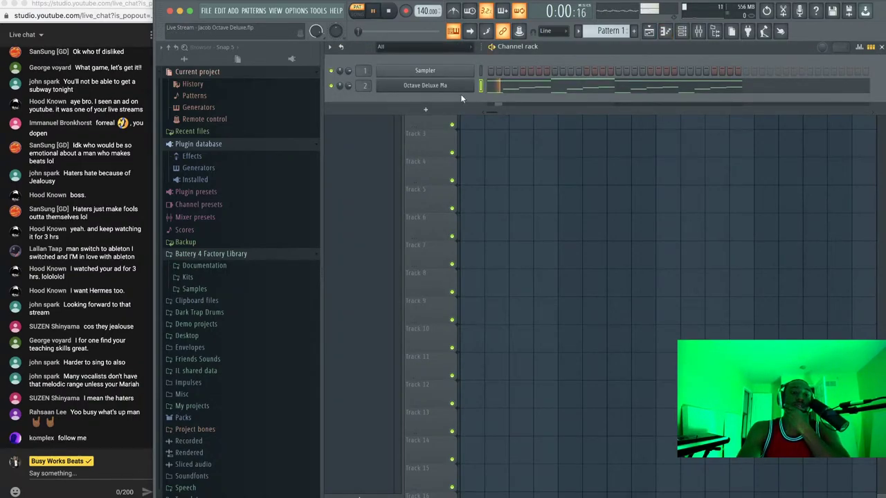
key("space")
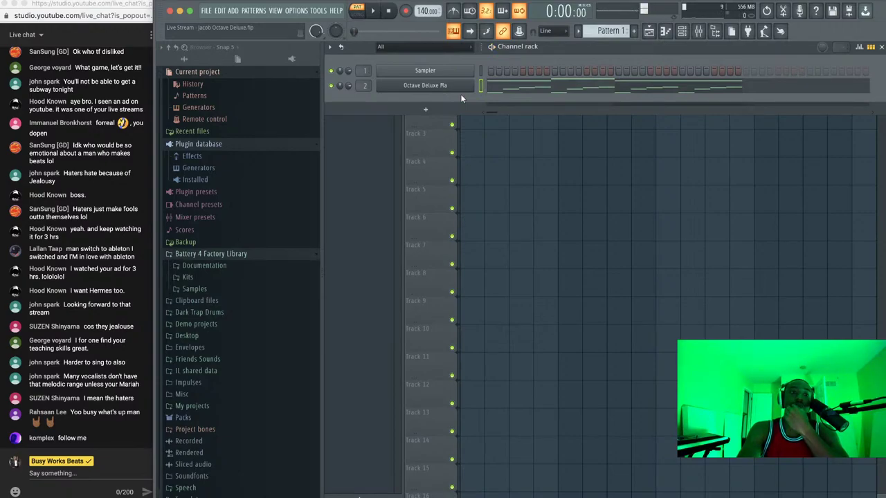
key("space")
key("space")
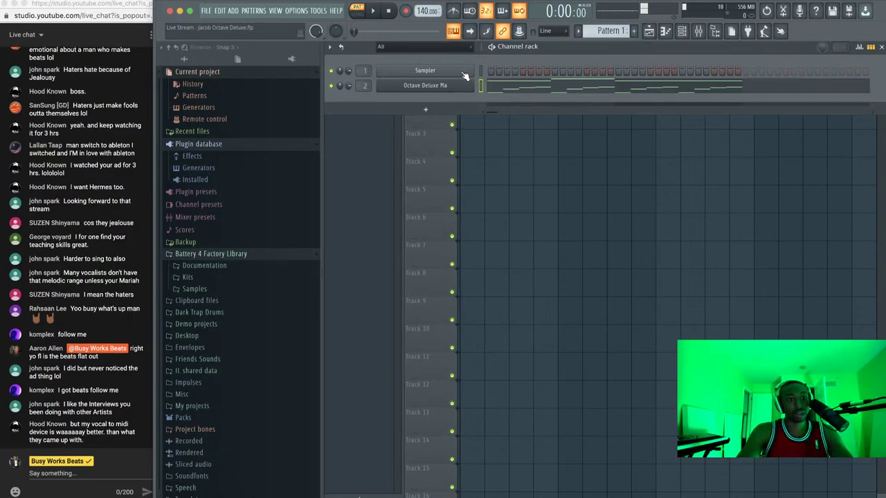
key("space")
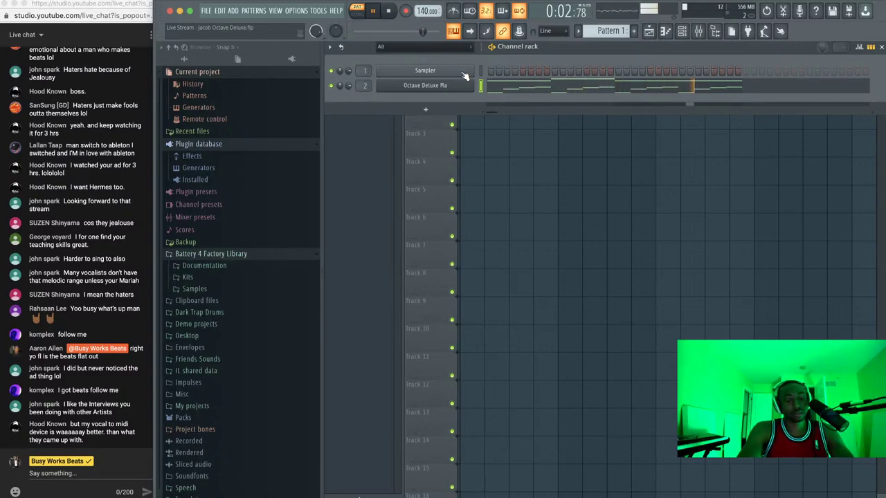
key("space")
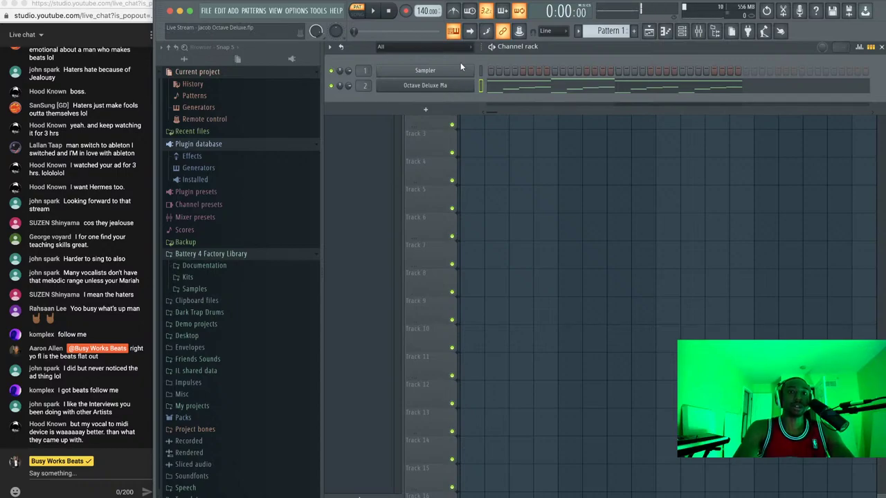
Delete the Sampler channel from the channel rack, and open and close the Octave Deluxe Ma plugin window
right_click(460, 67)
key("d")
key("Return")
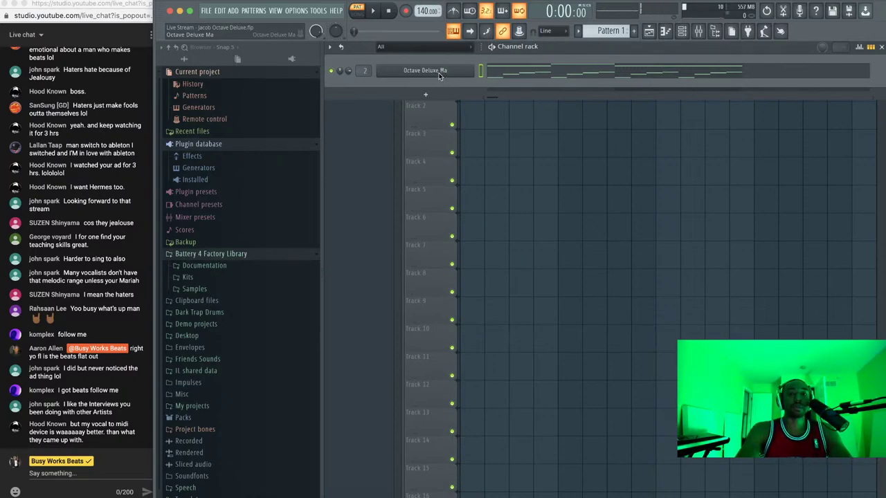
left_click(541, 75)
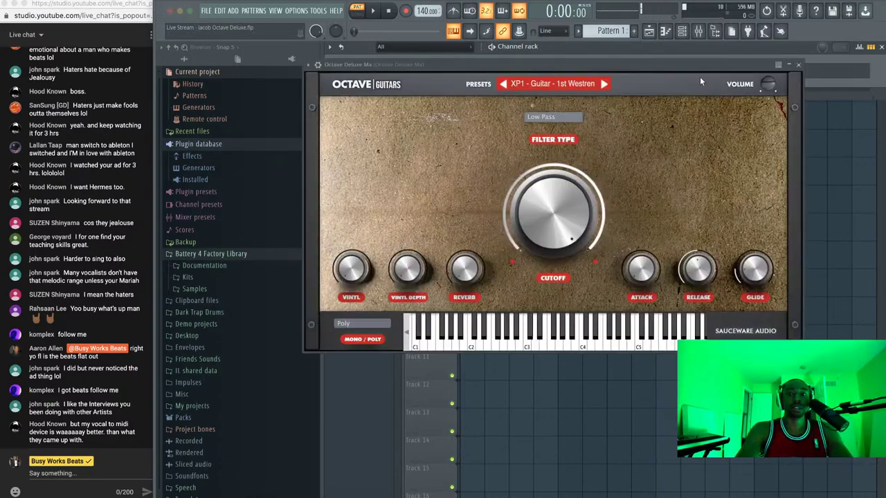
left_click(802, 62)
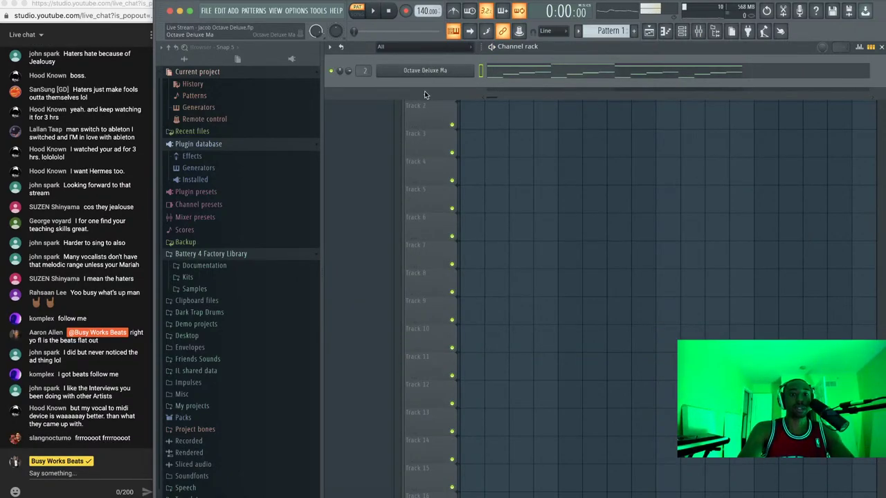
Open the Octave Deluxe Ma plugin and audition its guitar presets from 1st Westren through Backwards and Beach Waves to Blooper against the melody
left_click(424, 71)
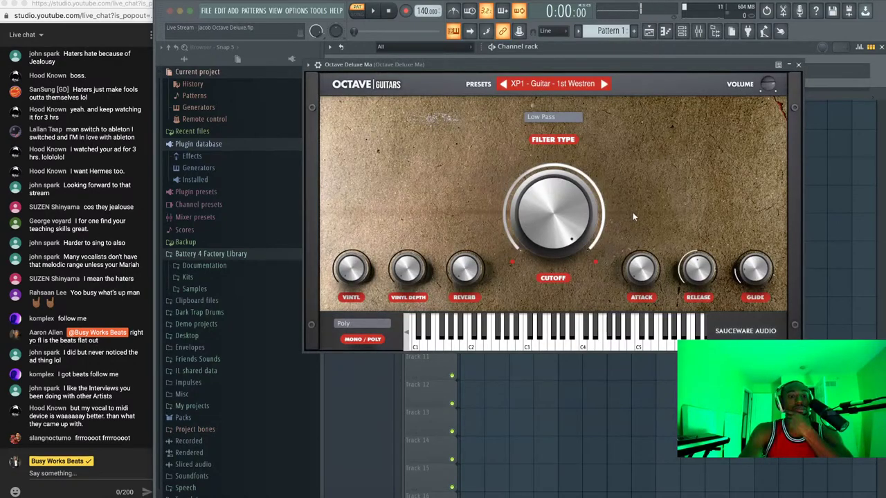
left_click(603, 85)
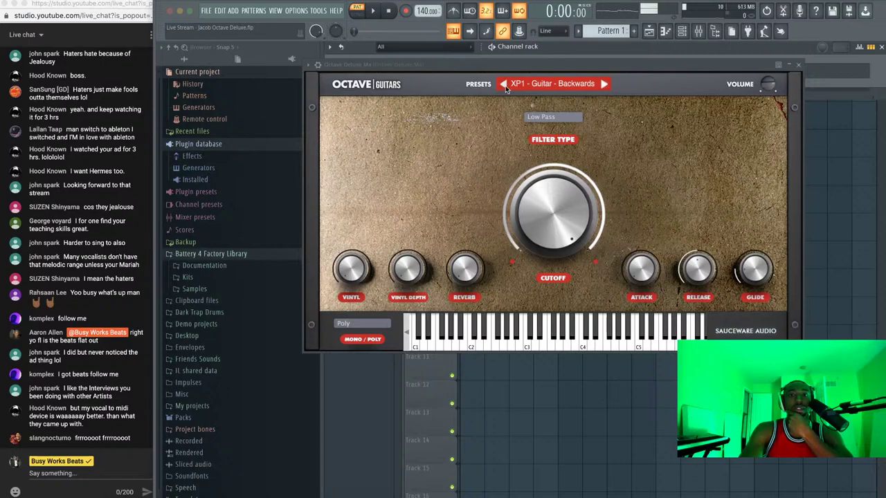
left_click(606, 84)
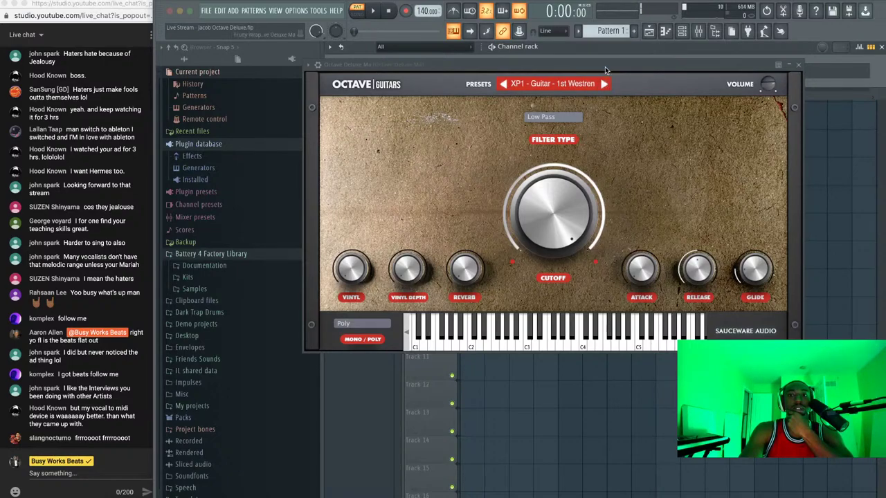
left_click(606, 69)
key("space")
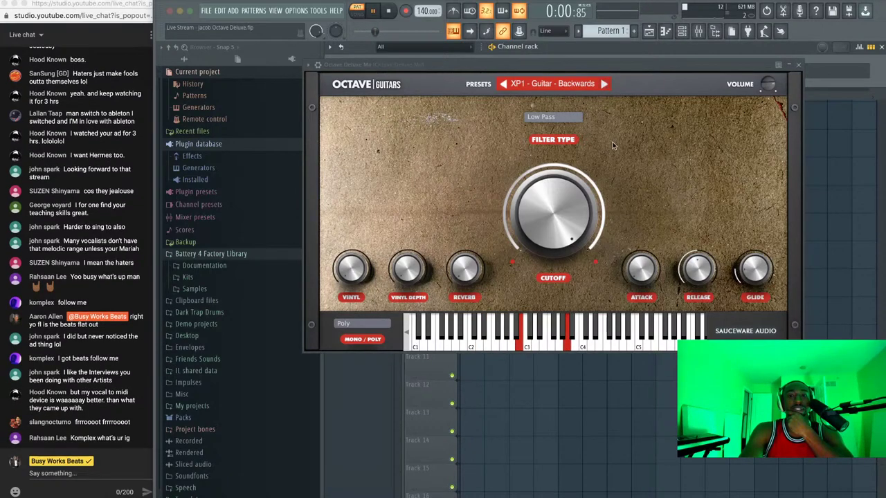
left_click(603, 84)
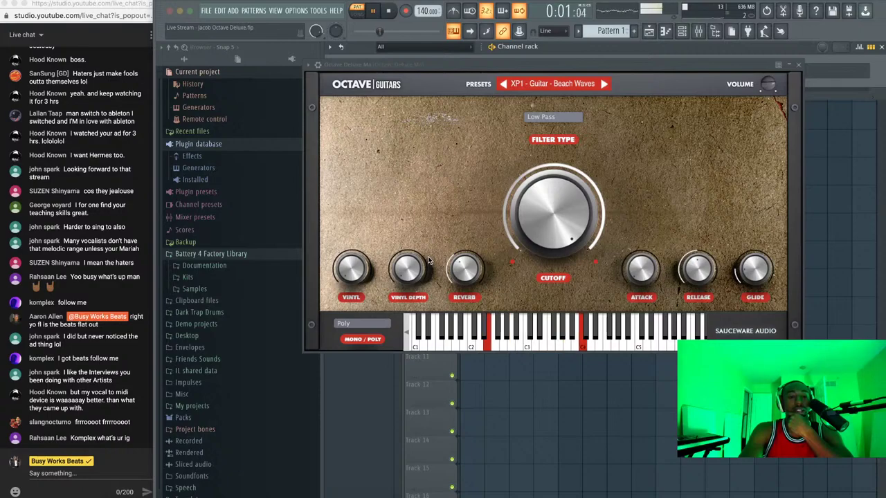
left_click(605, 83)
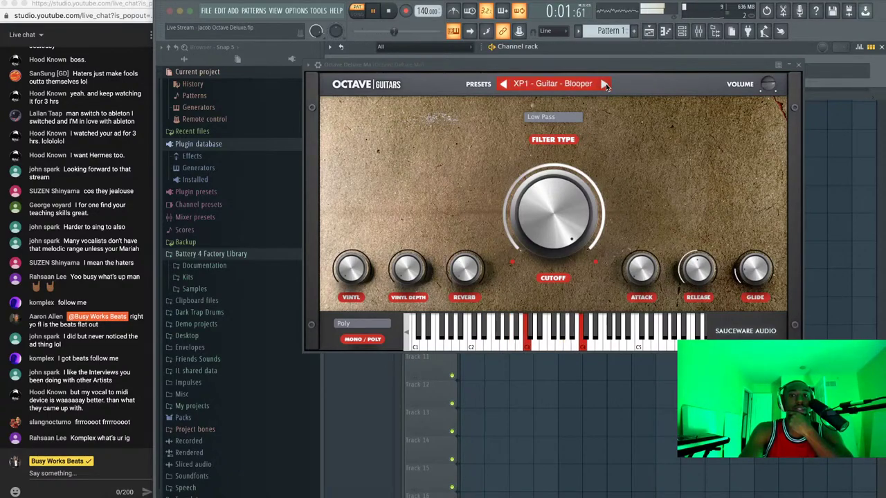
Raise the reverb on the Blooper preset, try adjusting the vinyl amount, and stop playback
left_click_drag(448, 279, 477, 231)
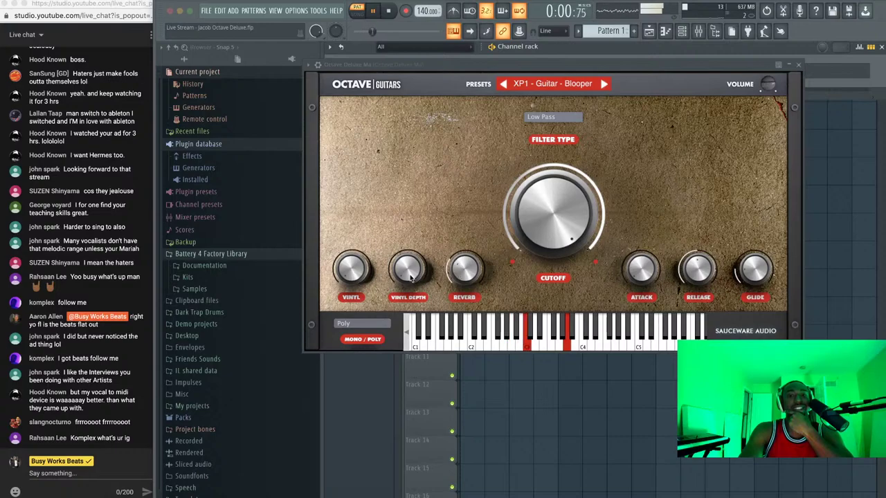
left_click_drag(356, 271, 372, 218)
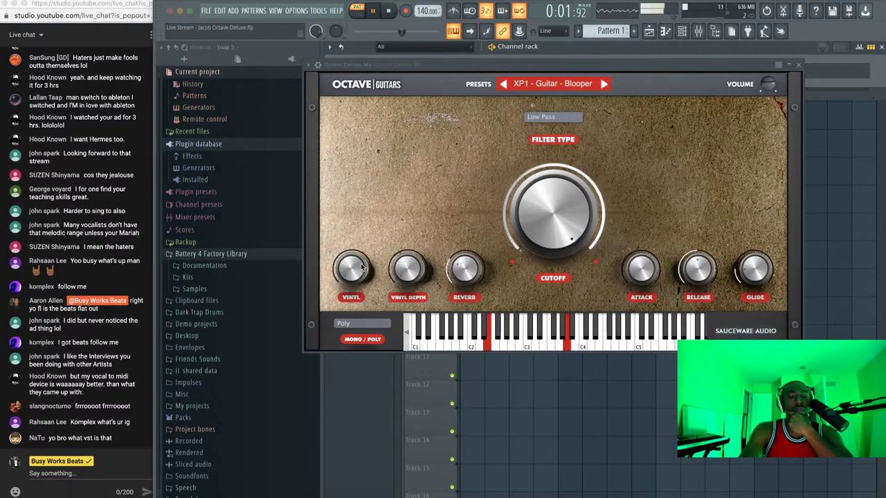
key("space")
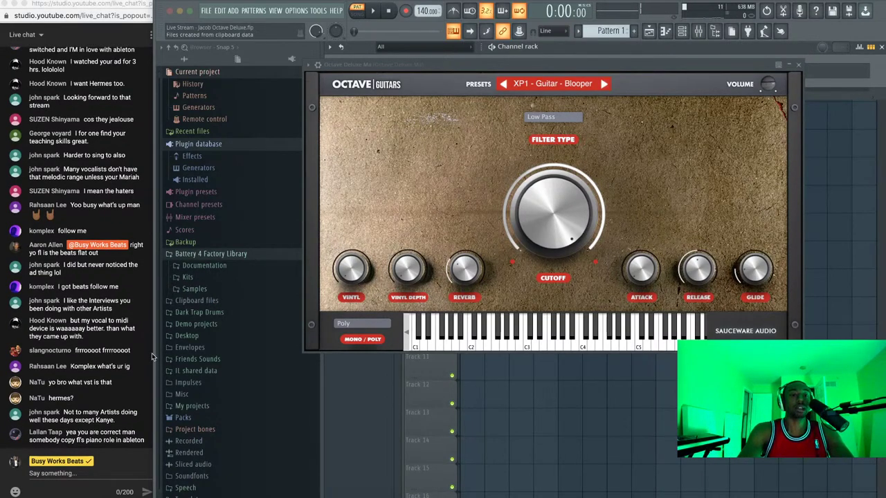
Replay the Pattern 1 melody several times with the Blooper guitar preset
left_click(578, 60)
key("space")
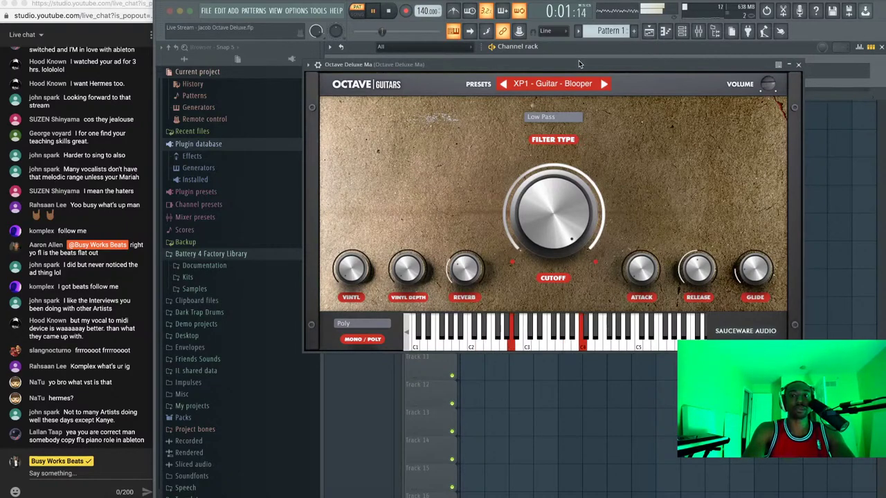
key("space")
key("space")
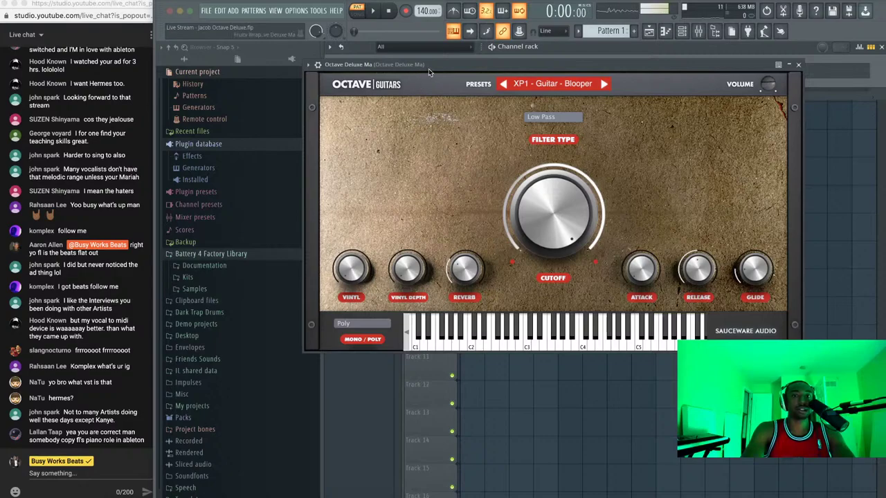
key("space")
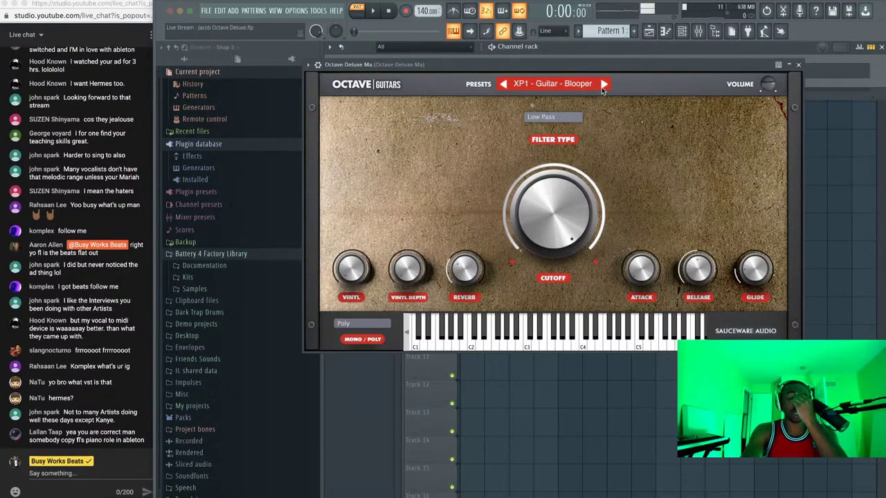
key("space")
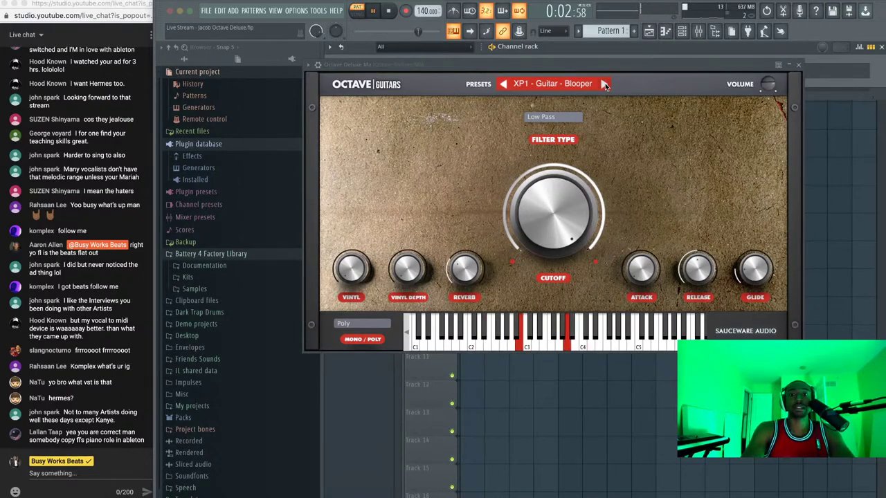
Load the Broken Darkchild guitar preset, close the plugin window, and stop playback
left_click(605, 83)
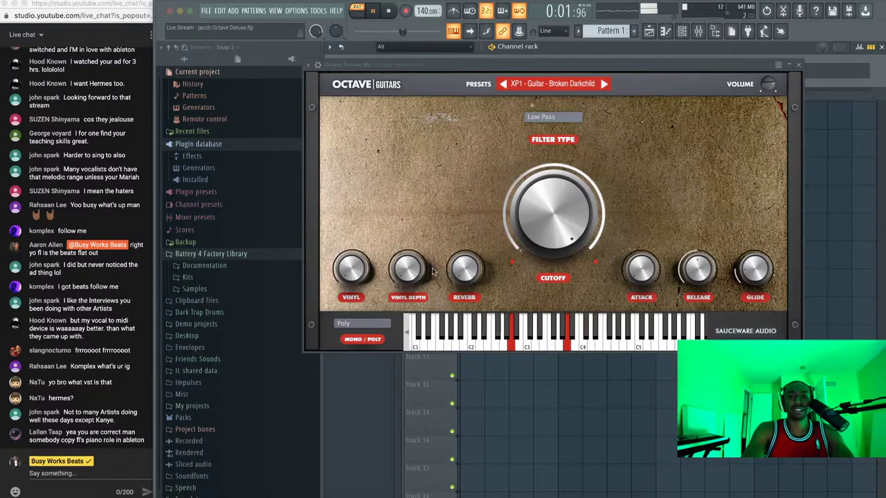
left_click(799, 65)
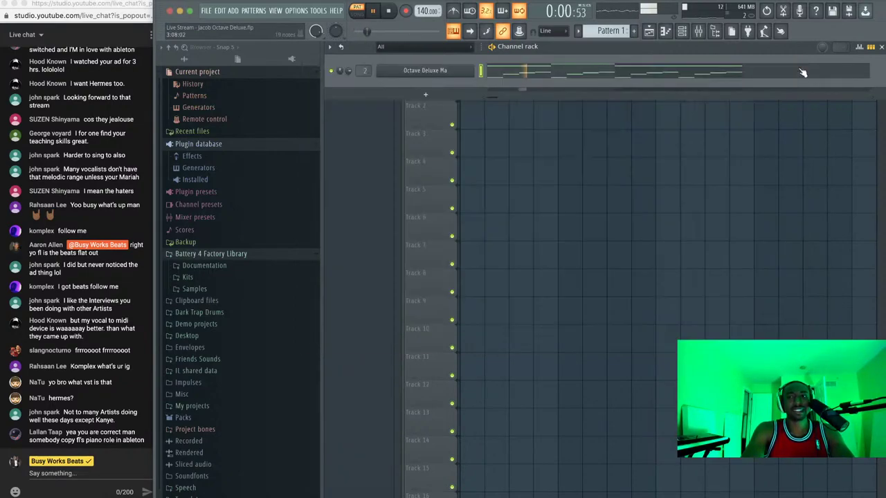
key("space")
Place Pattern 1 at bar 1 of Track 1 in the playlist and duplicate it three times to fill eight bars
right_click(456, 131)
right_click(482, 105)
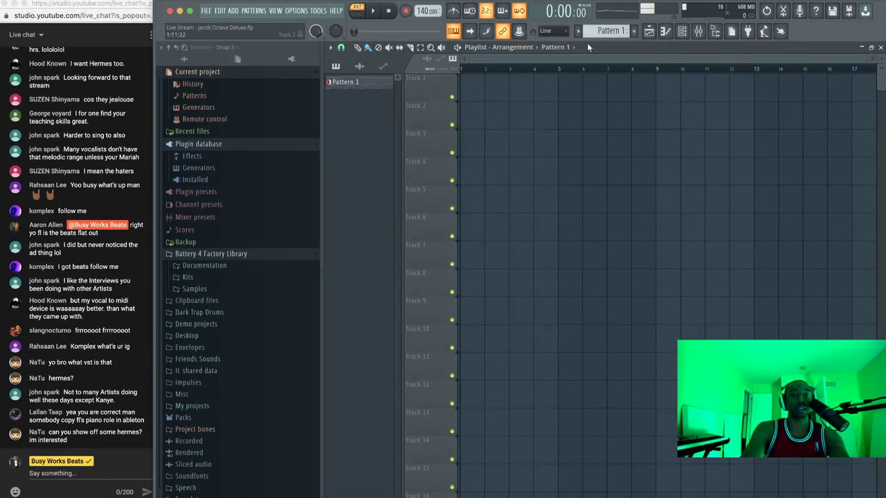
left_click(482, 97)
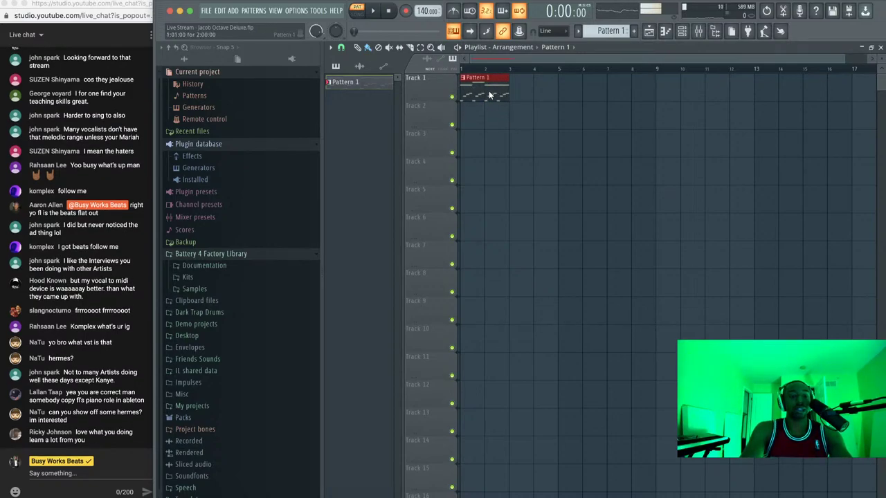
key("ctrl+b")
key("ctrl+b")
key("ctrl+b")
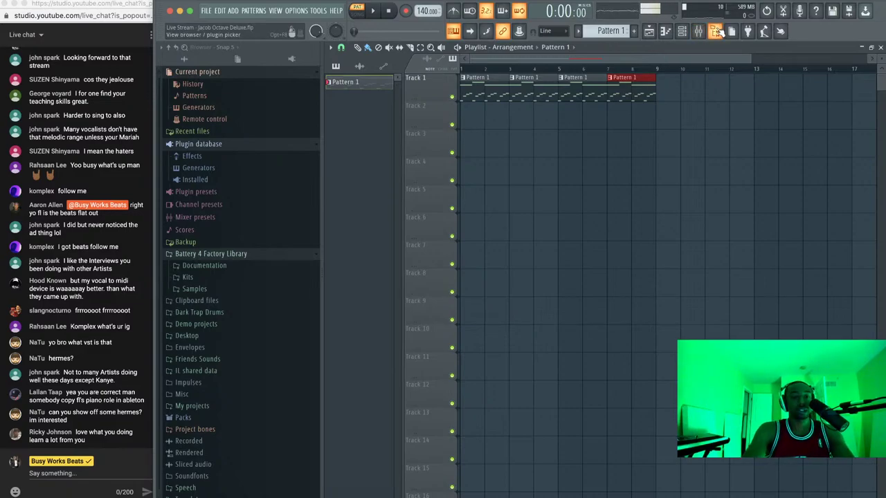
Collapse the Battery 4 Factory Library folder in the browser and switch playback from pattern mode to song mode
left_click(718, 31)
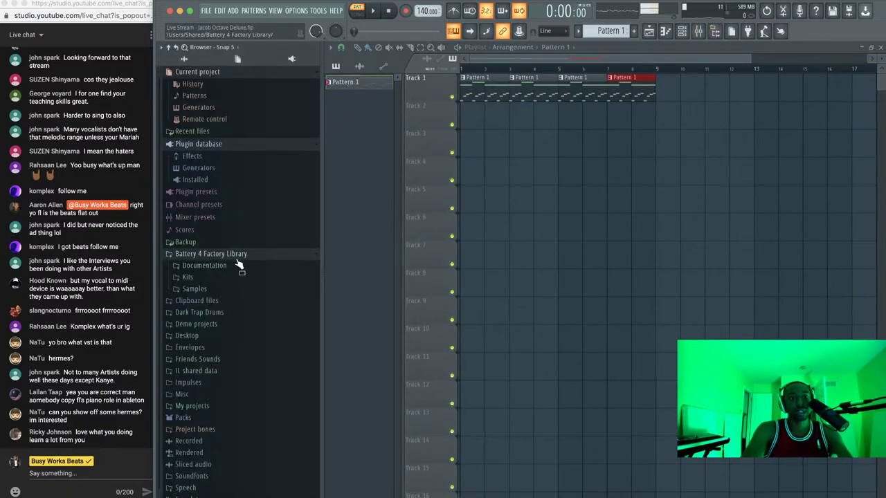
left_click(239, 254)
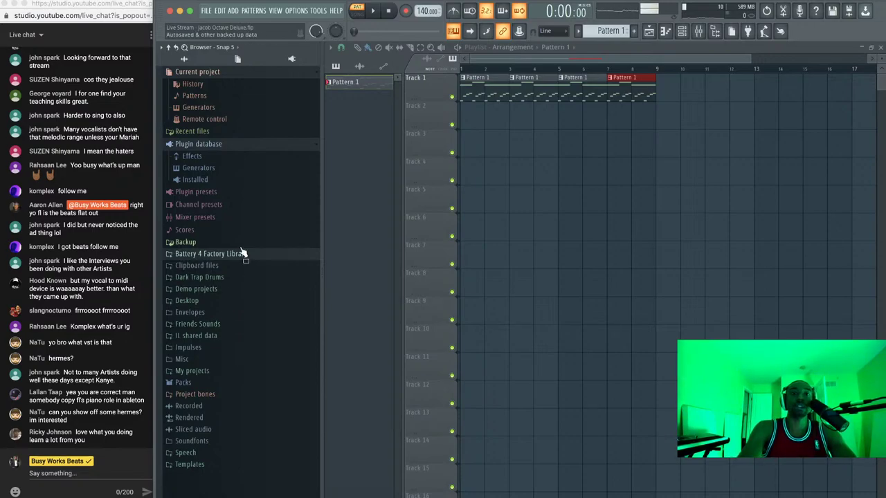
key("space")
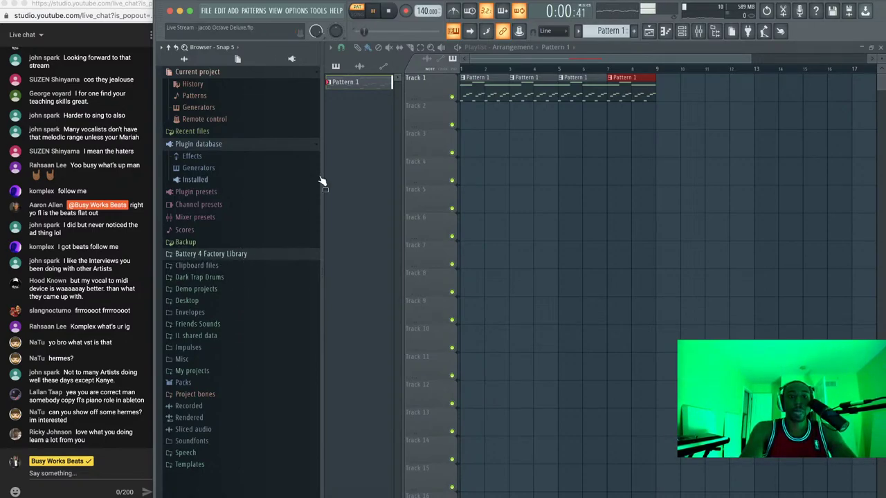
left_click(359, 14)
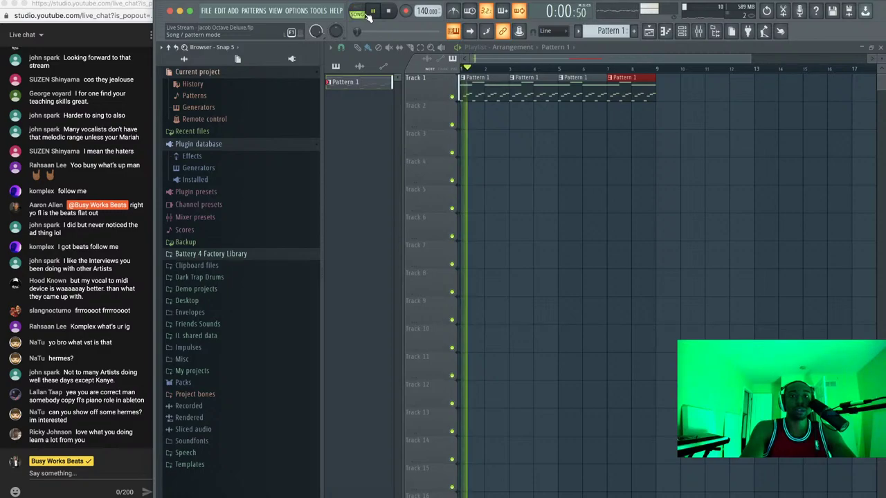
key("space")
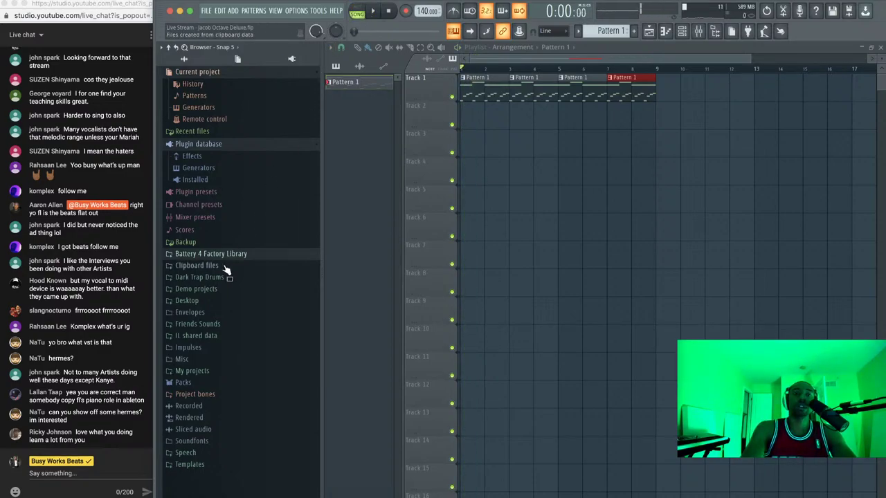
Play the arrangement from the start and expand the Friends Sounds folder in the browser
key("space")
left_click(218, 324)
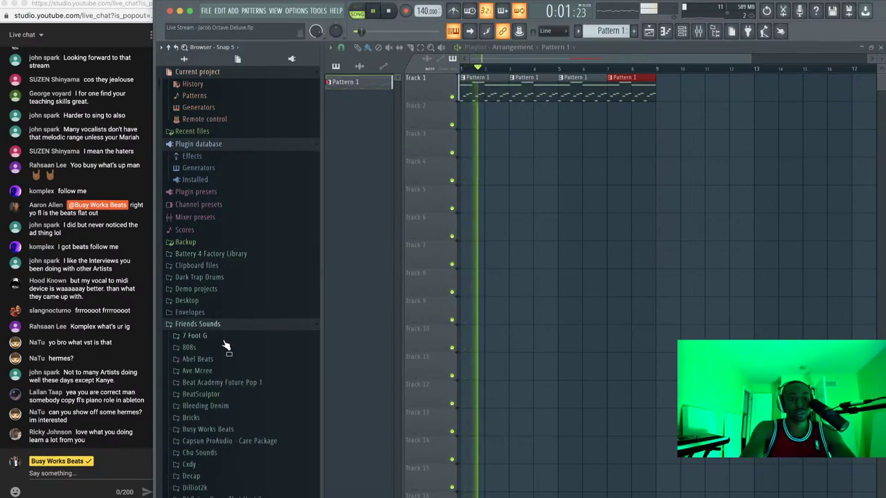
scroll(253, 340, "down", 3)
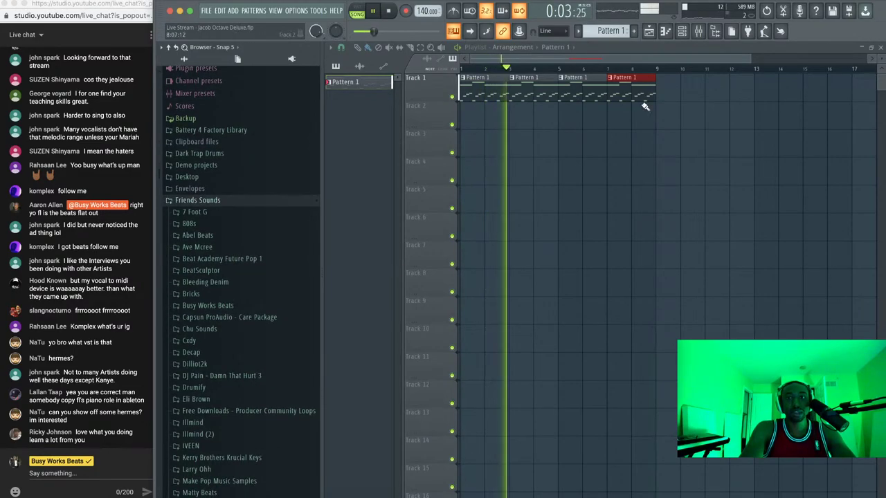
Redisplay the Octave Deluxe Ma plugin window during playback, close it, and stop the song
left_click(682, 31)
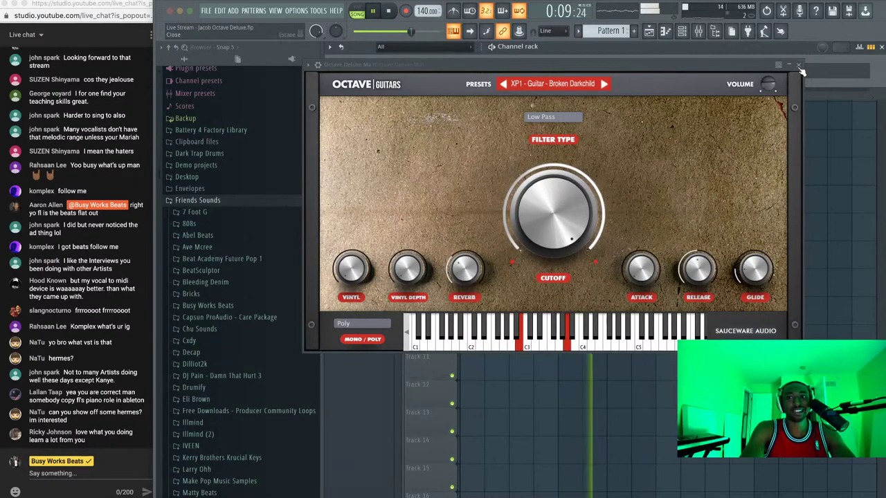
left_click(800, 69)
key("space")
Make the fourth Pattern 1 clip on Track 1 unique and open the new pattern in the piano roll
right_click(610, 79)
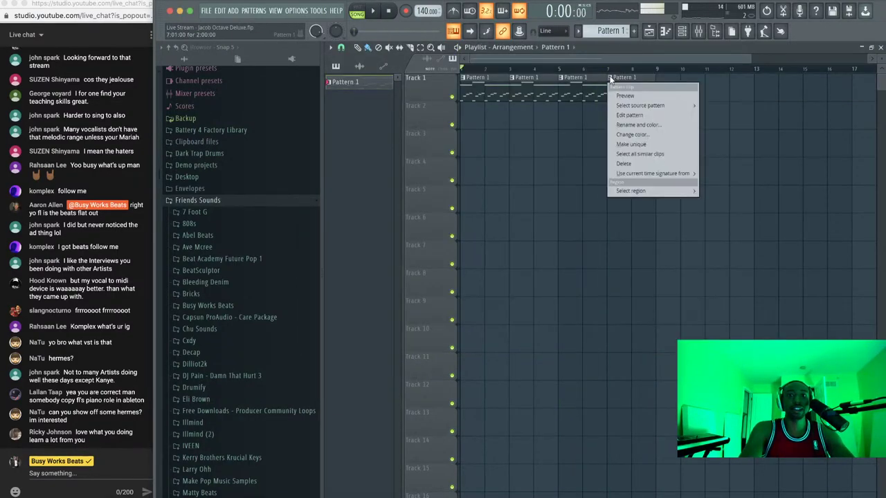
left_click(626, 144)
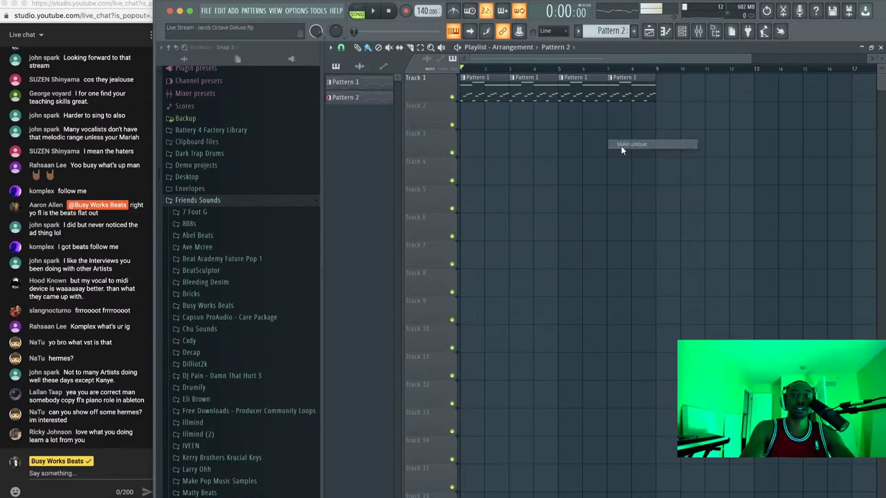
right_click(610, 78)
left_click(633, 112)
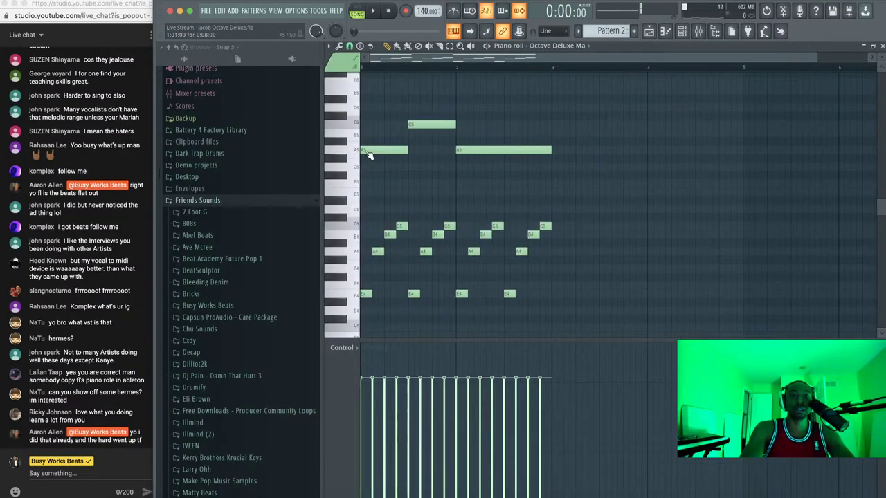
Rework Pattern 2's sustained top notes into four half-bar notes: B5, G5, C6 and an added E5
left_click_drag(369, 155, 468, 128)
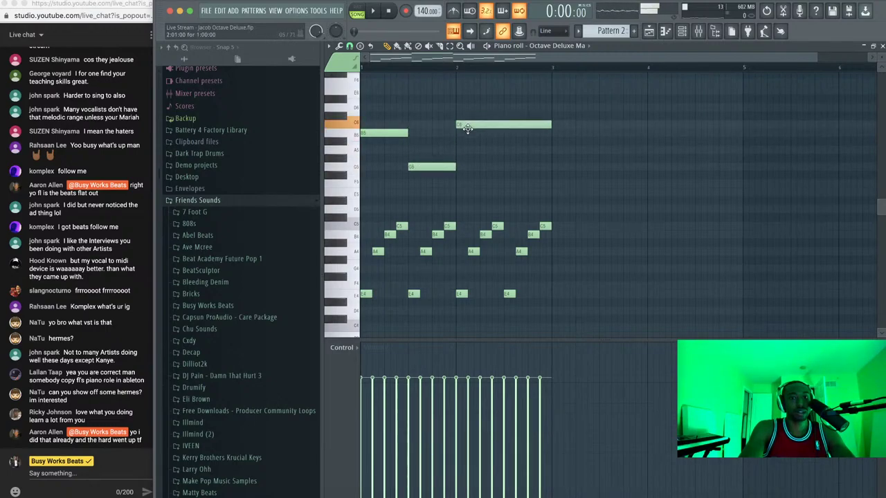
left_click_drag(552, 125, 504, 127)
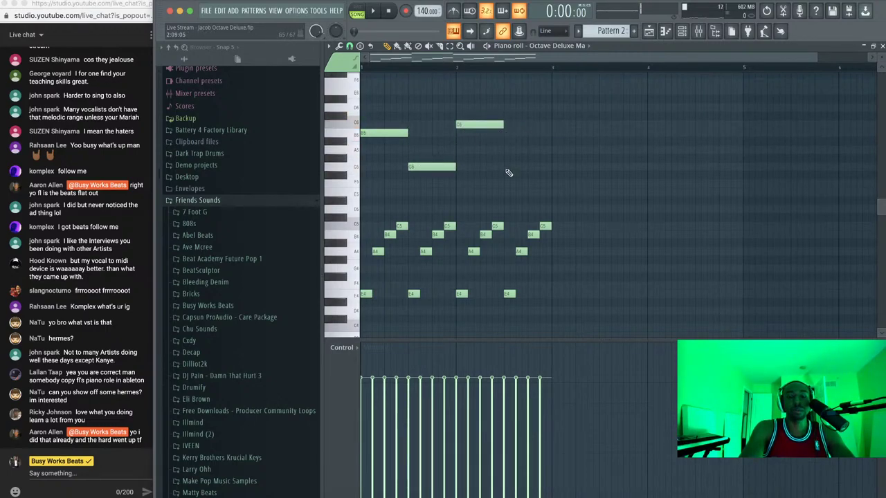
left_click_drag(509, 173, 504, 191)
Play back the revised melody, undo an accidental note cut, select the four E4 notes, and close the piano roll
key("space")
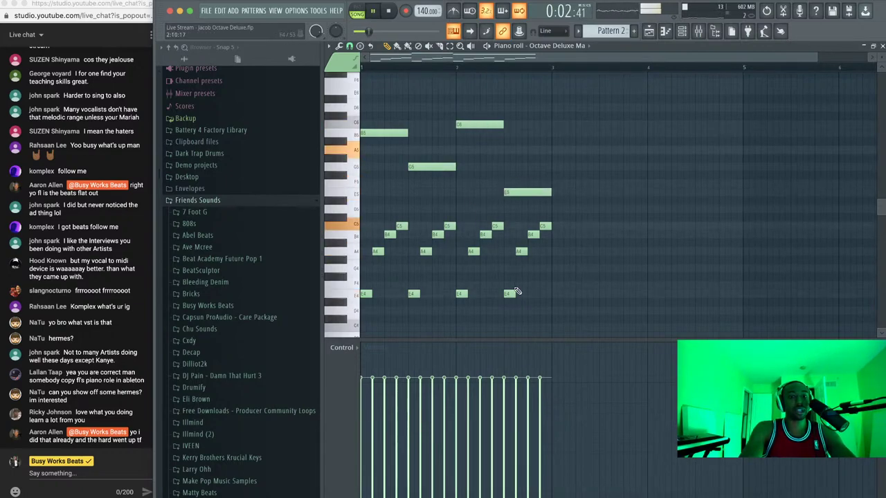
key("ctrl+x")
key("ctrl+z")
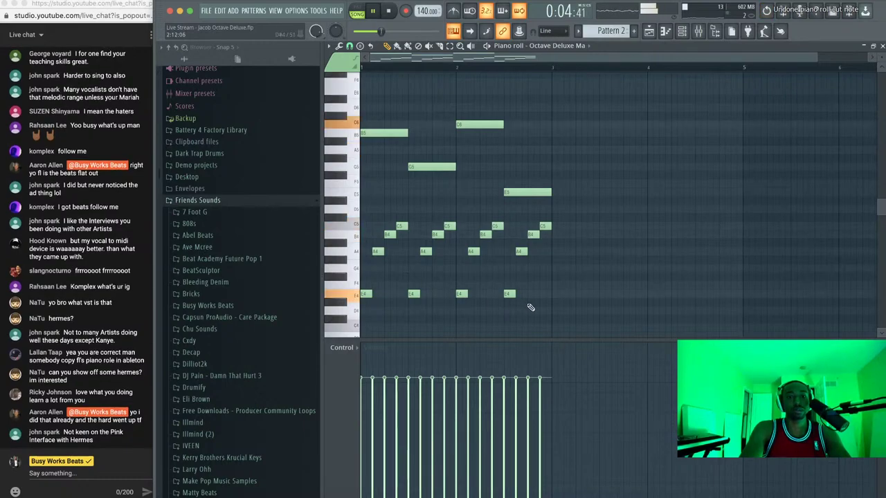
left_click_drag(530, 308, 315, 290)
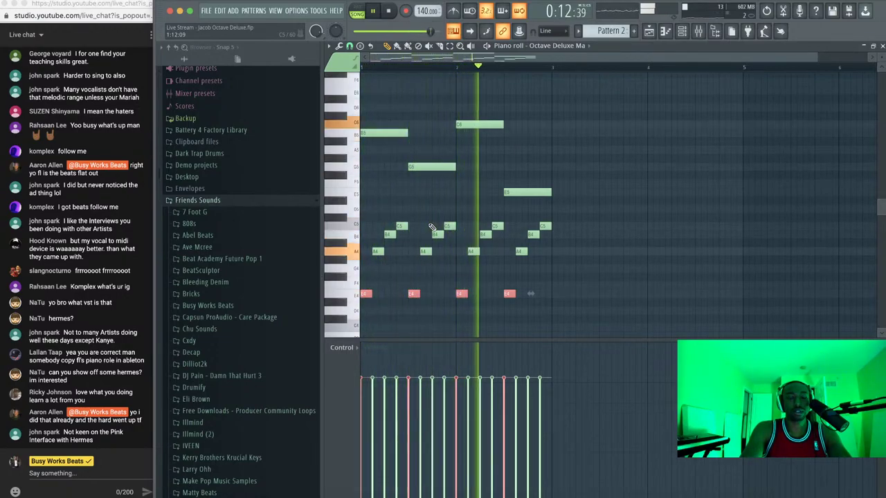
left_click(882, 45)
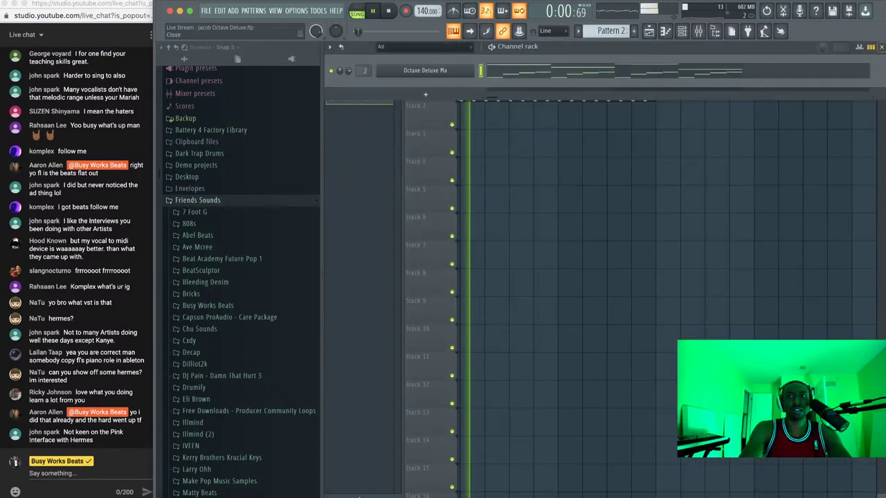
Stop the song, close the channel rack, and replay the eight-bar arrangement from the start
key("space")
left_click(881, 46)
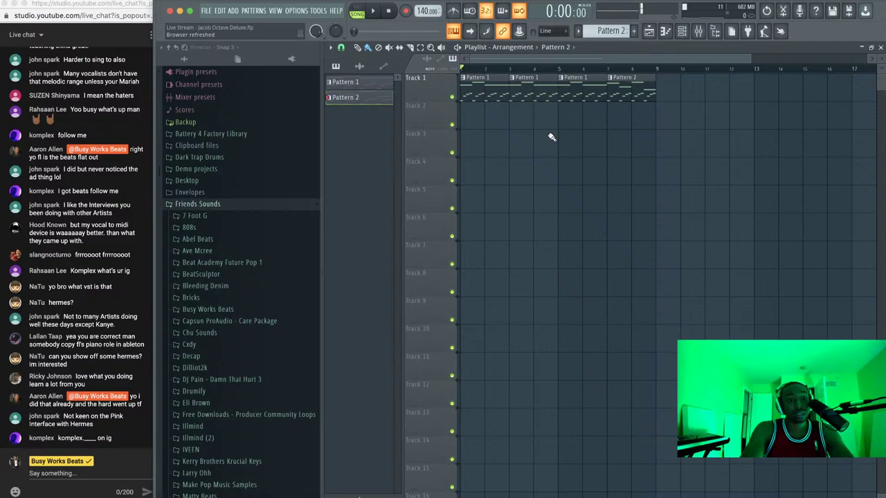
key("space")
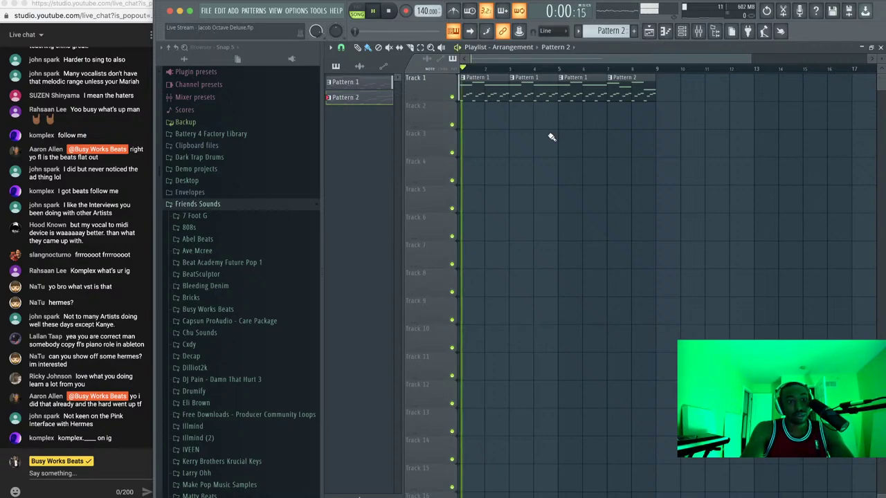
key("space")
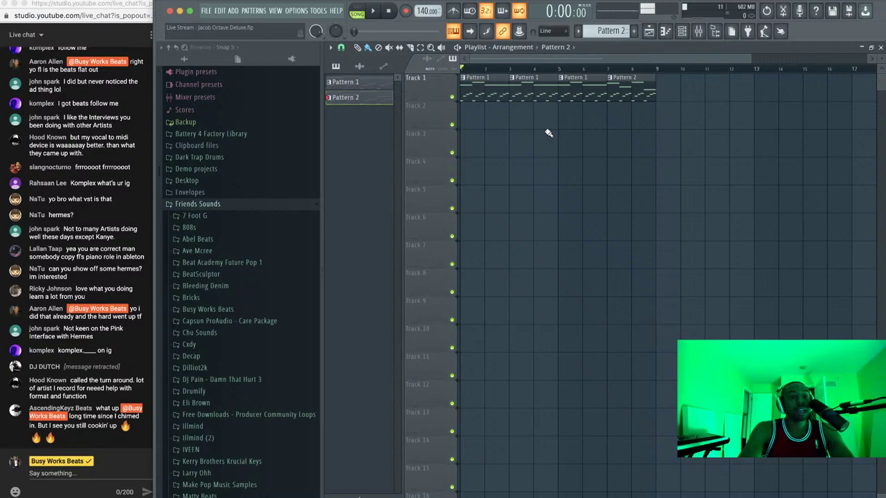
key("space")
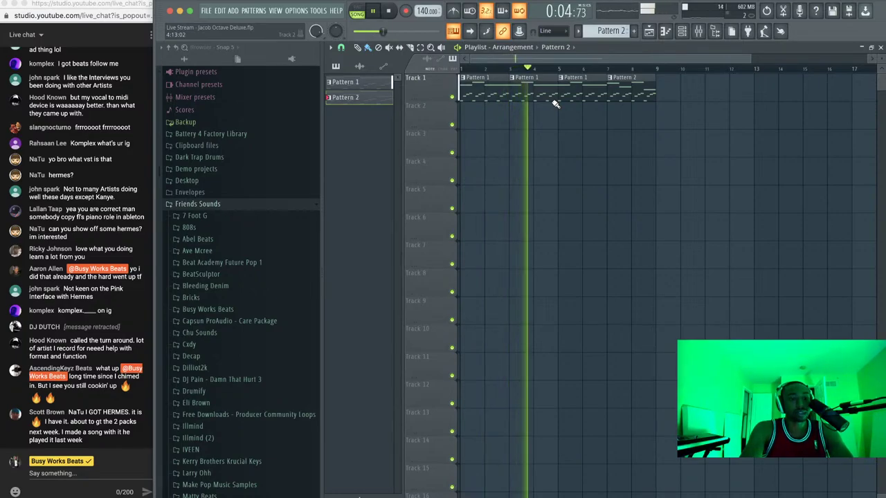
key("space")
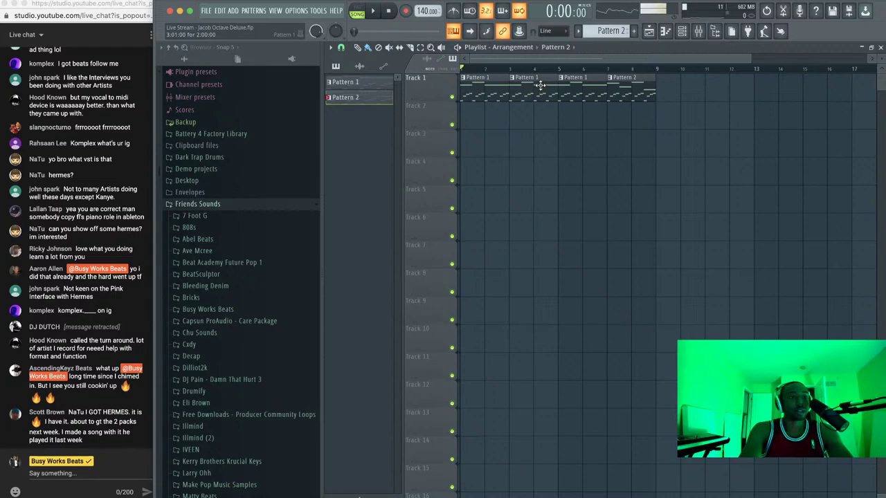
Replay the opening of the song with the channel rack shown, hide the rack, and play the opening again
left_click(682, 32)
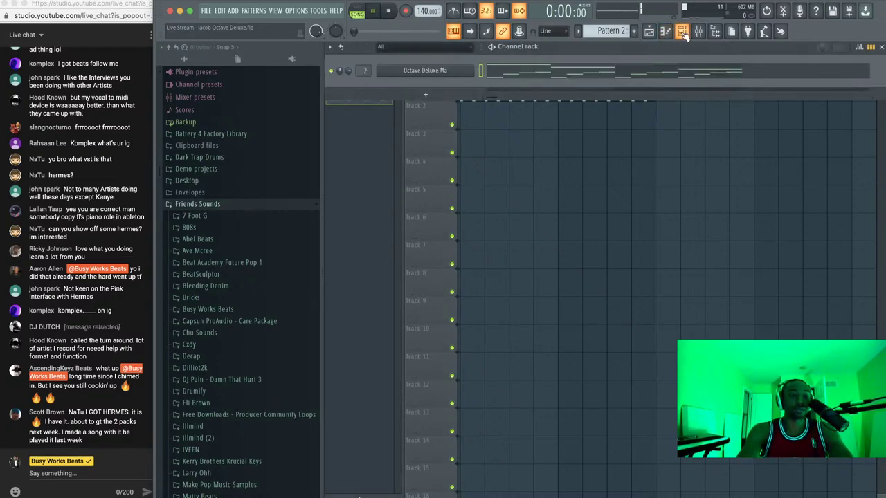
key("space")
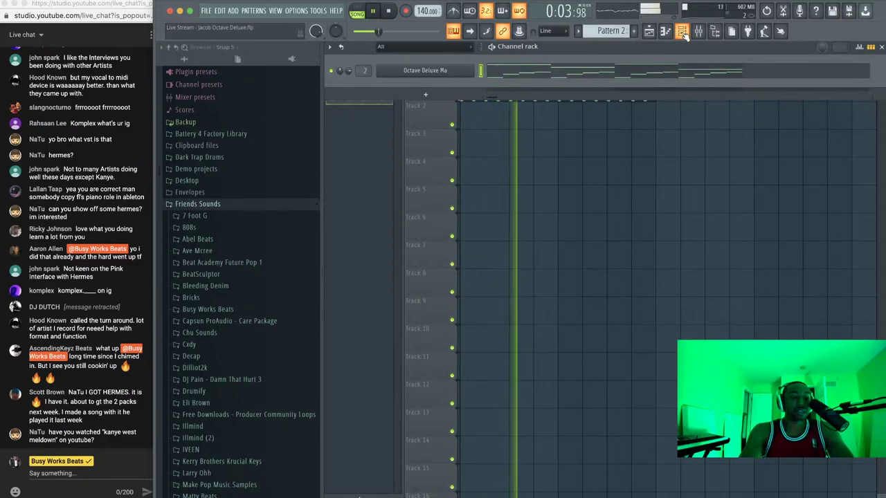
key("space")
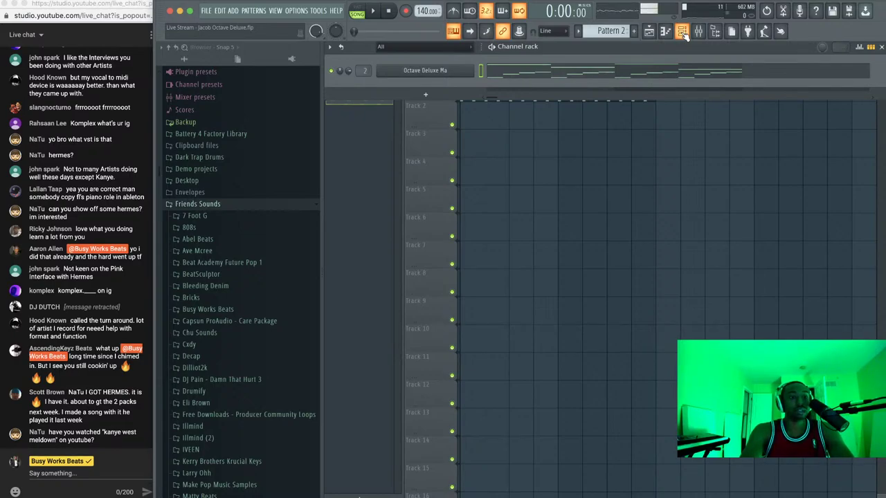
key("space")
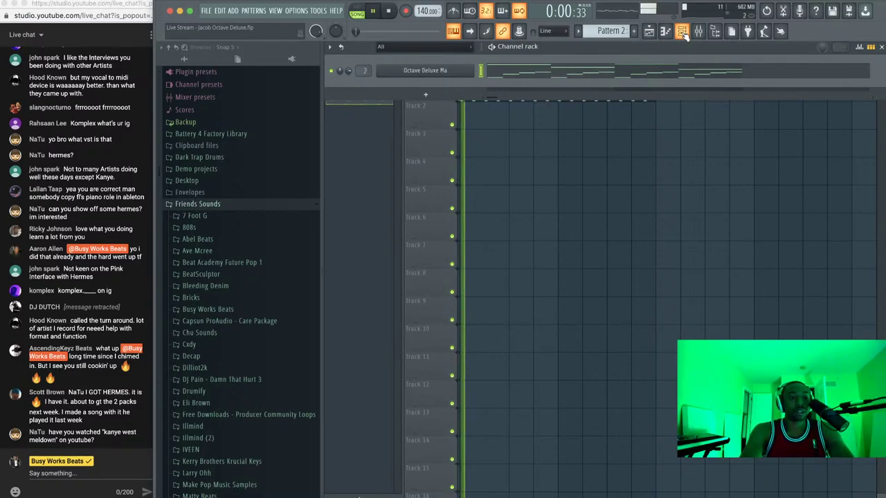
key("space")
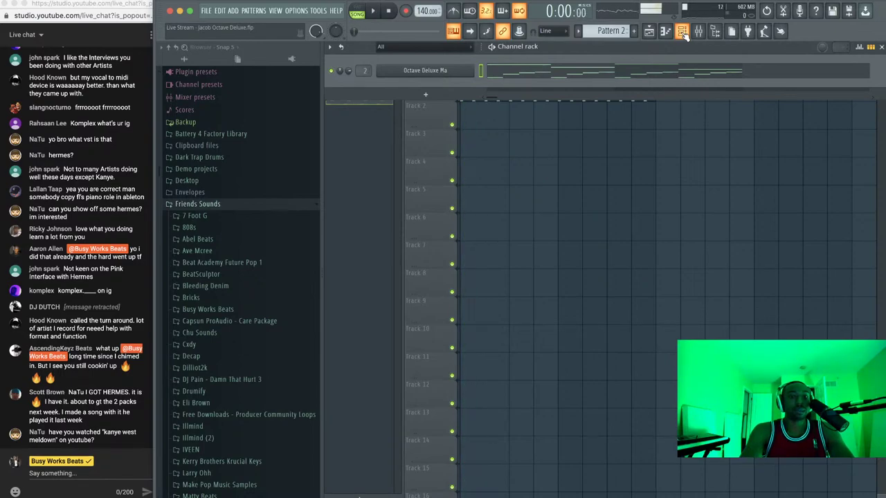
left_click(683, 34)
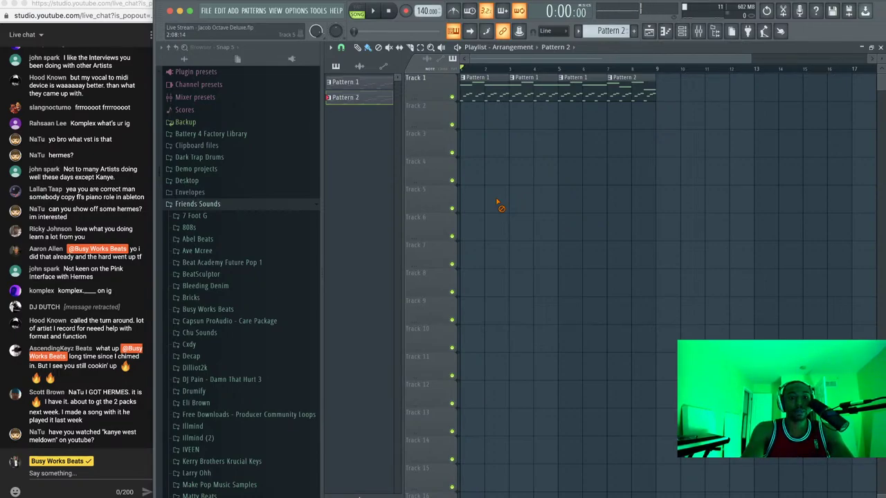
key("space")
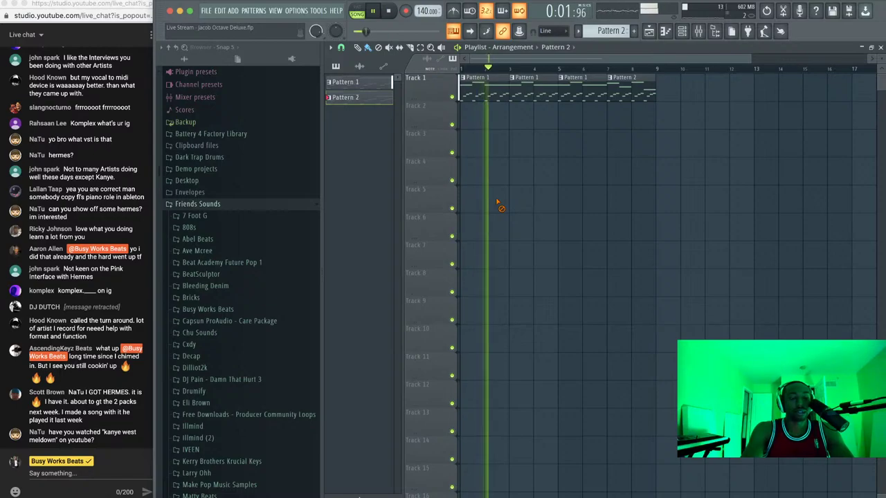
key("space")
Open the Octave Deluxe Ma guitar plugin, try the ChocAndRoll preset, and return to XP1 - Guitar - Broken Darkchild
key("F6")
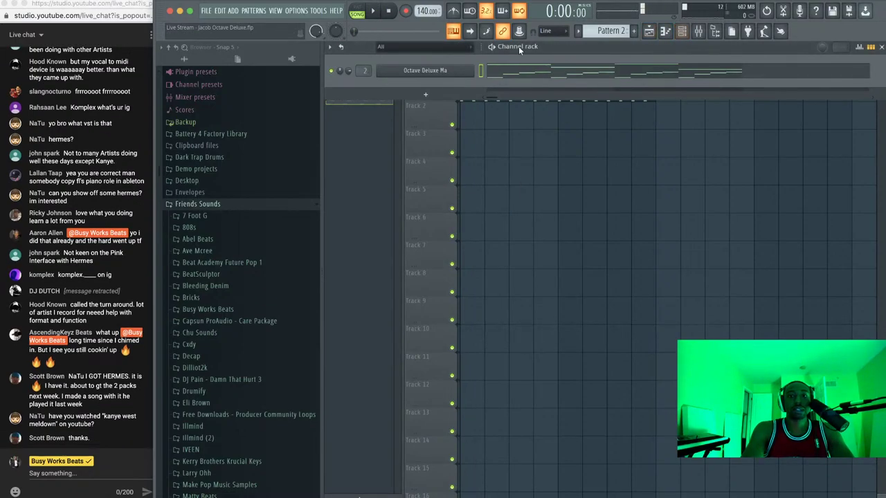
left_click(459, 63)
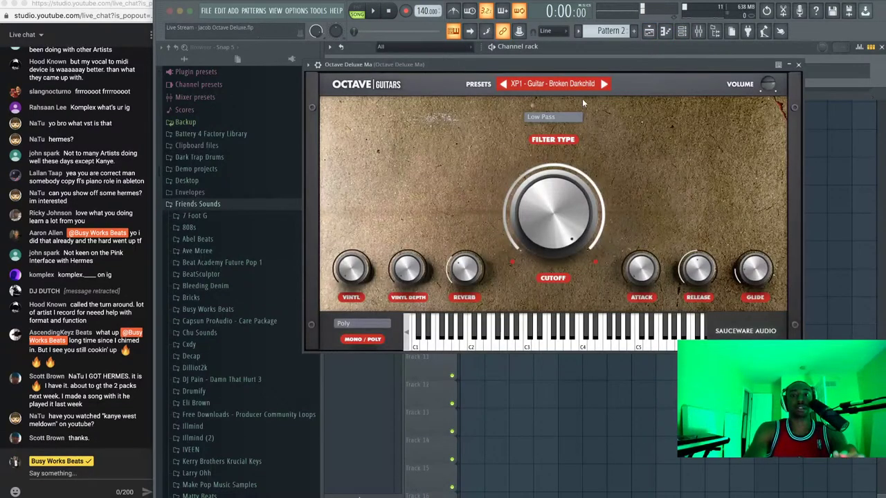
left_click(504, 85)
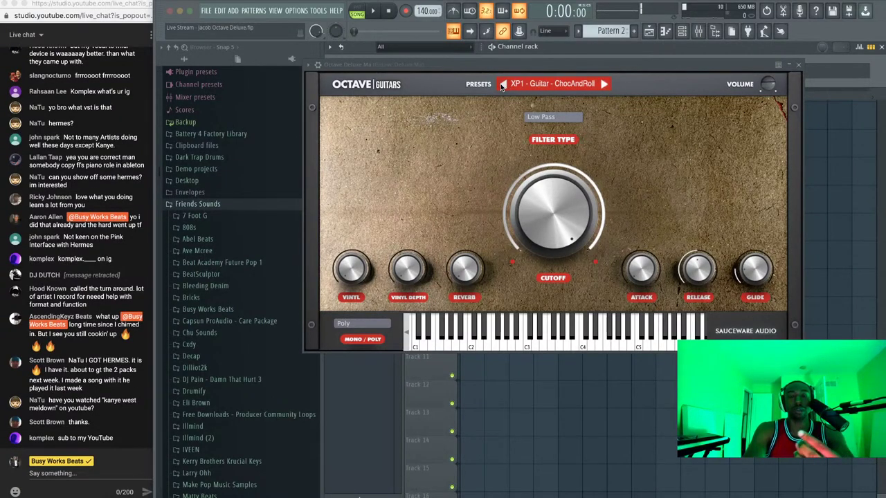
left_click(501, 85)
Start the song, close the plugin window and channel rack, and look through the Friends Sounds folders during playback
key("space")
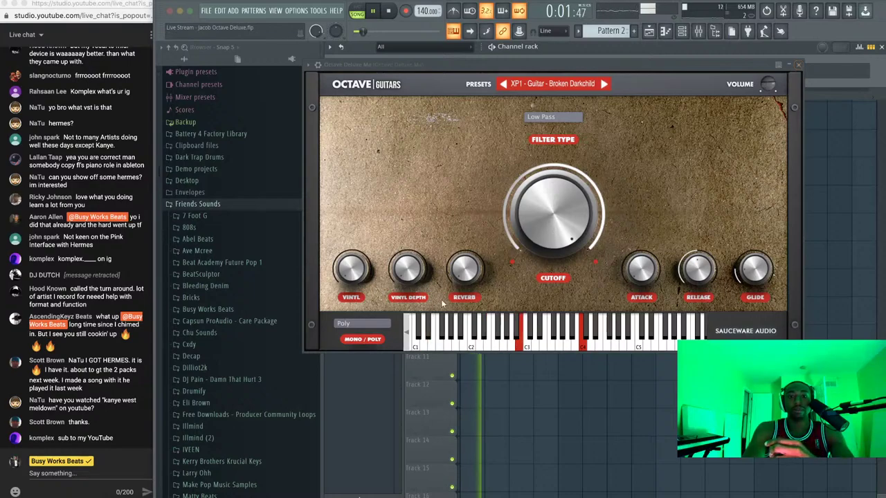
left_click(799, 65)
right_click(578, 211)
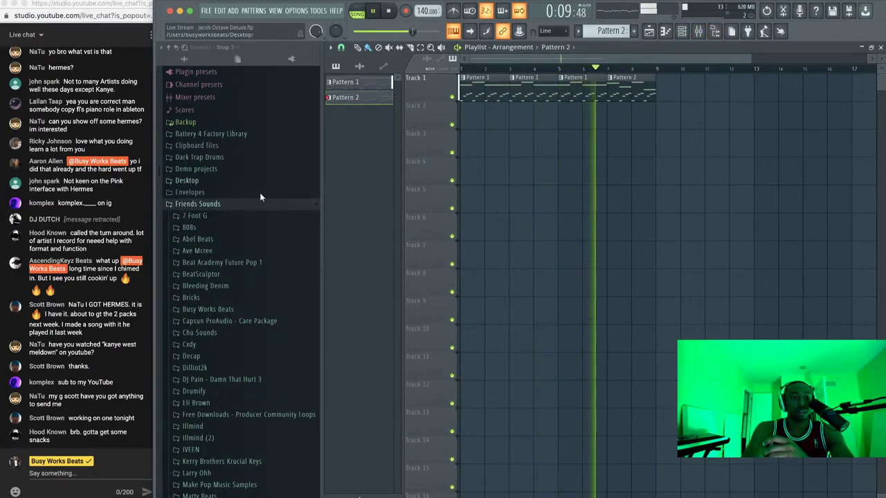
scroll(233, 247, "down", 4)
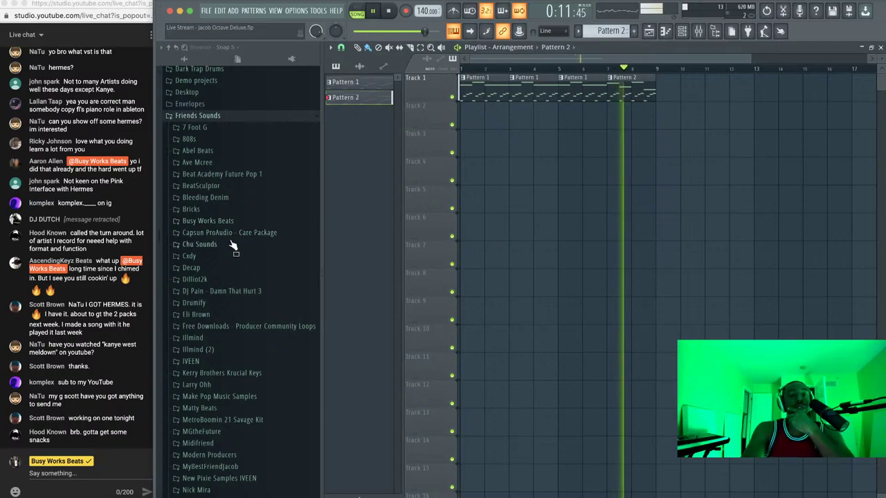
scroll(233, 247, "down", 2)
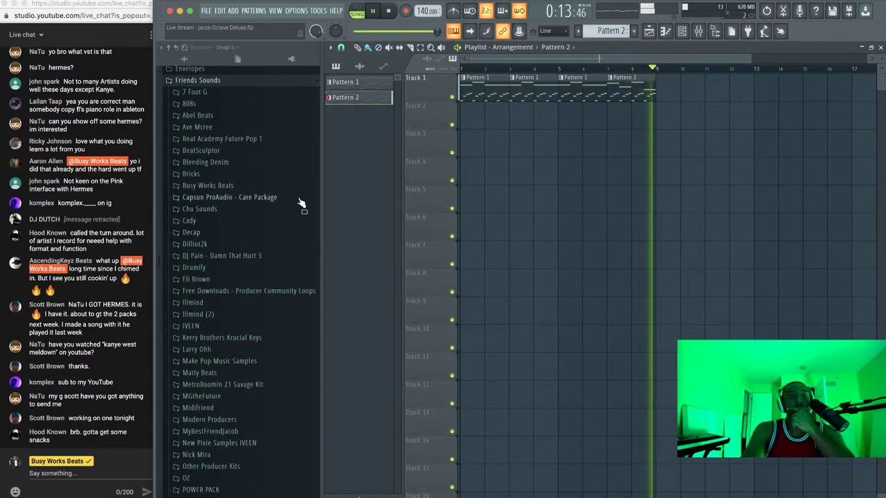
scroll(250, 211, "down", 2)
scroll(239, 260, "down", 2)
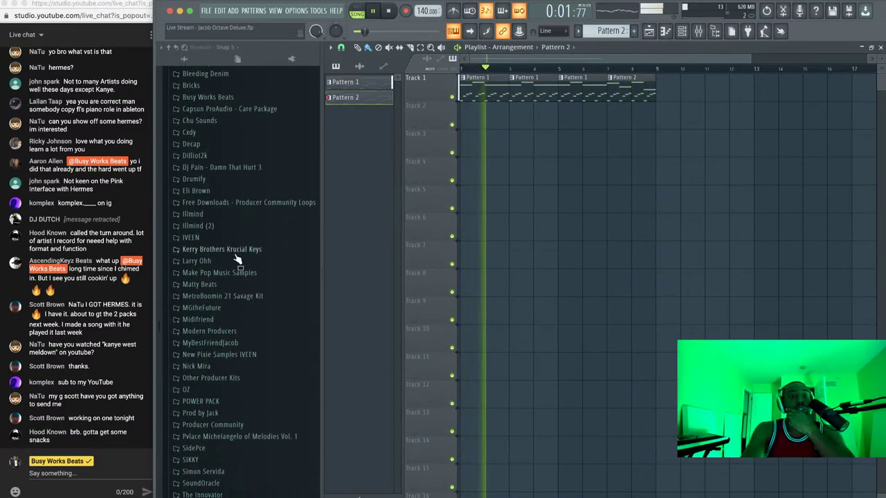
Add a second Octave Deluxe Ma instrument to the channel rack
left_click(683, 33)
left_click(448, 84)
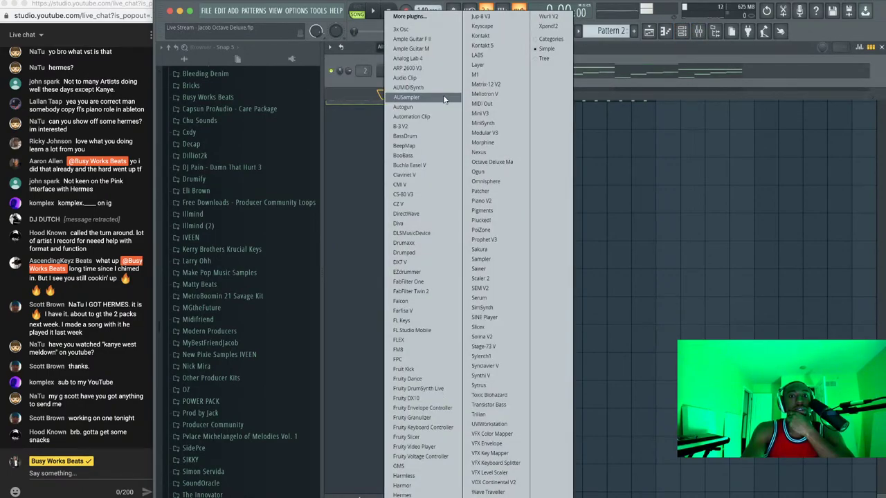
left_click(492, 161)
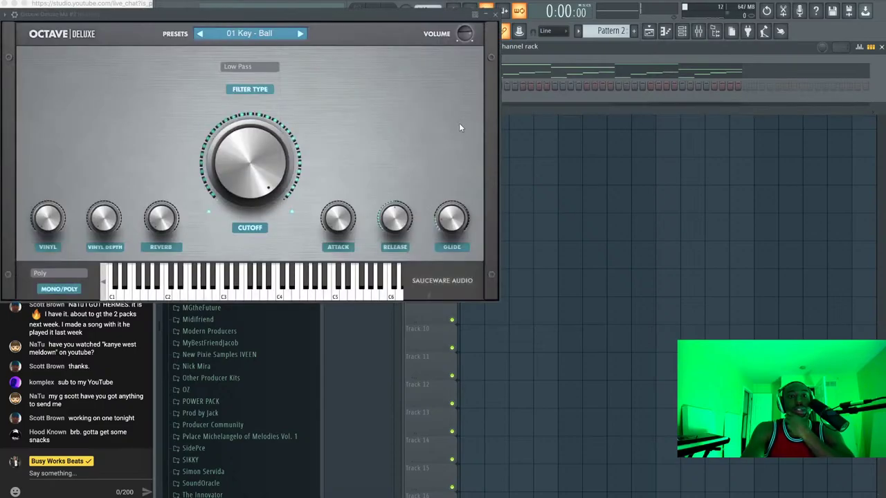
Load the 91 Bass - Fat Cz preset in the new instrument and move its window clear of the screen edge
left_click(286, 32)
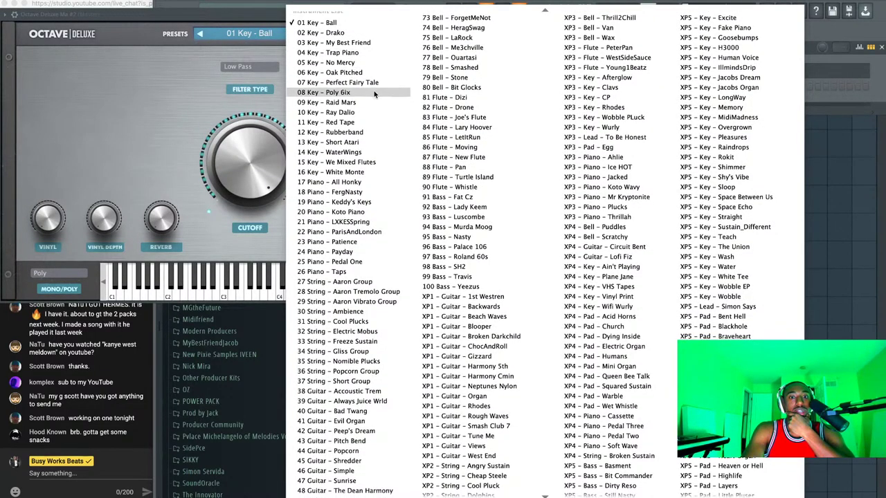
scroll(367, 139, "down", 8)
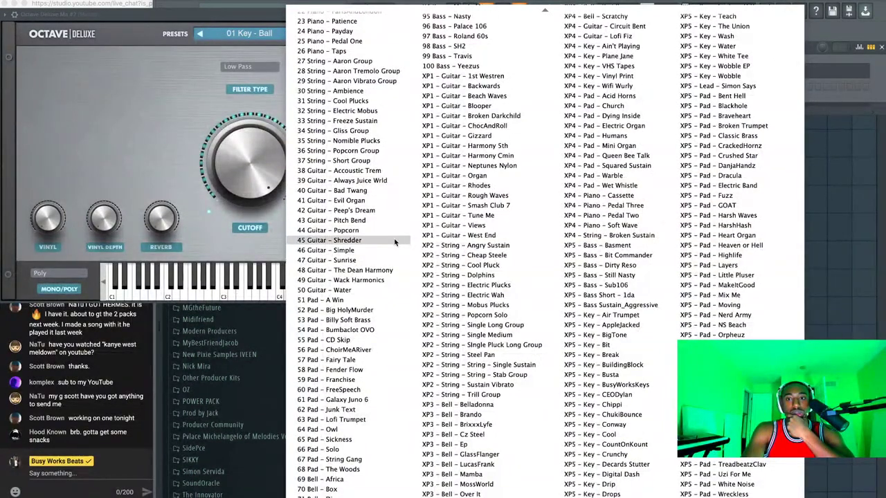
scroll(613, 286, "up", 8)
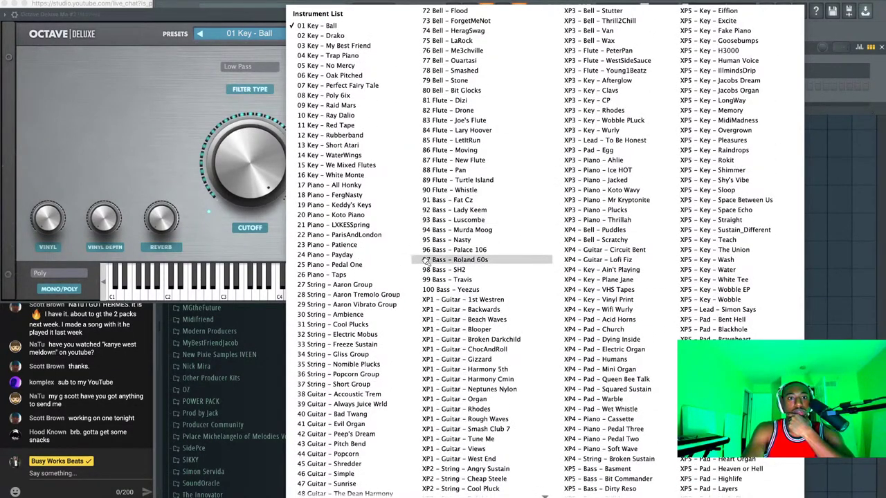
scroll(426, 263, "down", 5)
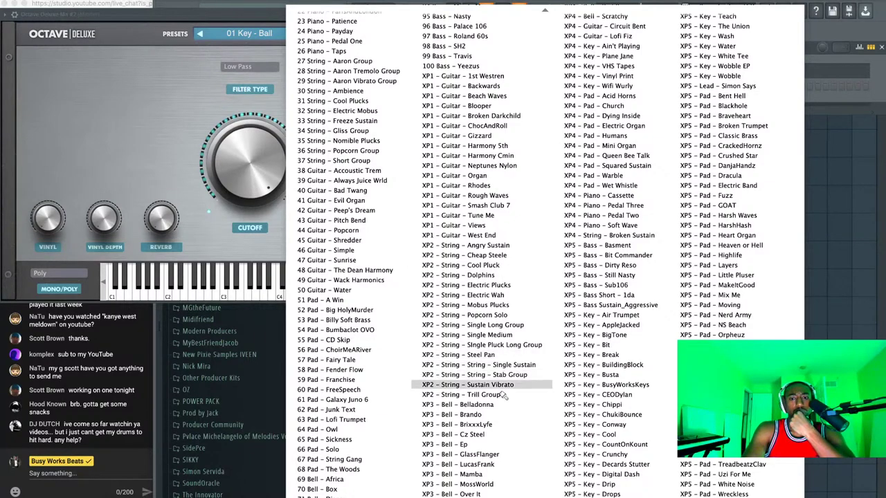
scroll(517, 396, "up", 3)
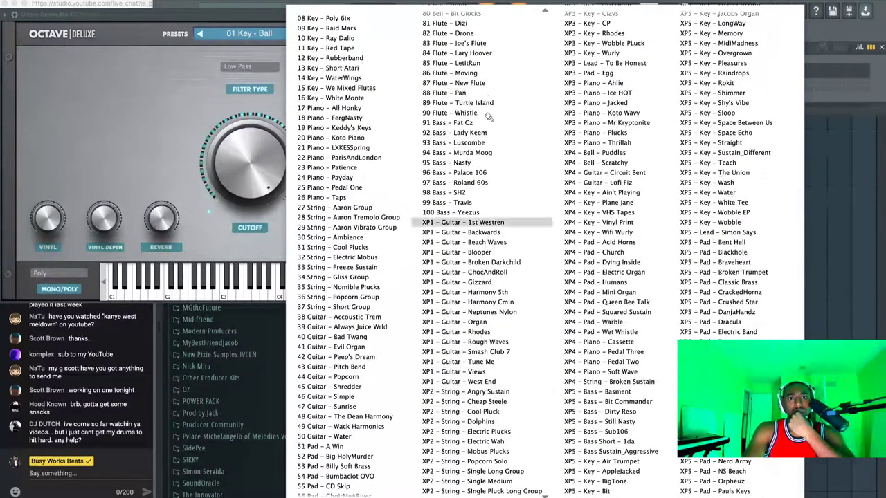
left_click(468, 122)
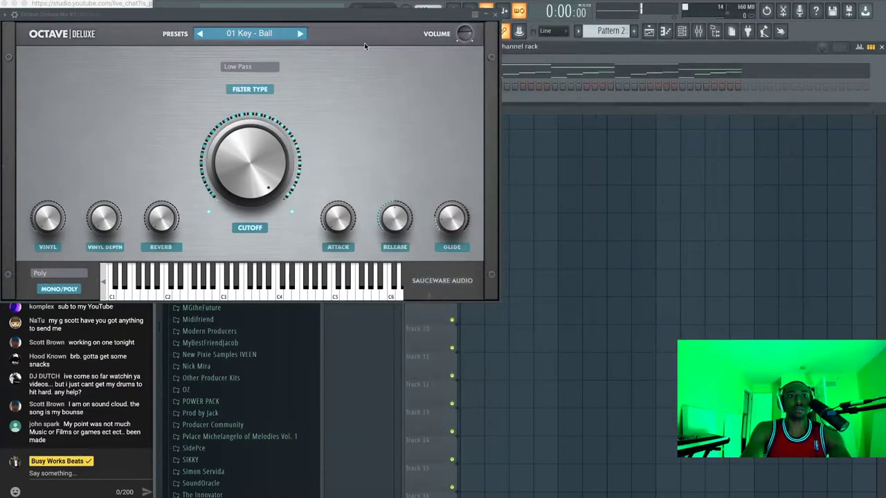
left_click_drag(358, 19, 440, 69)
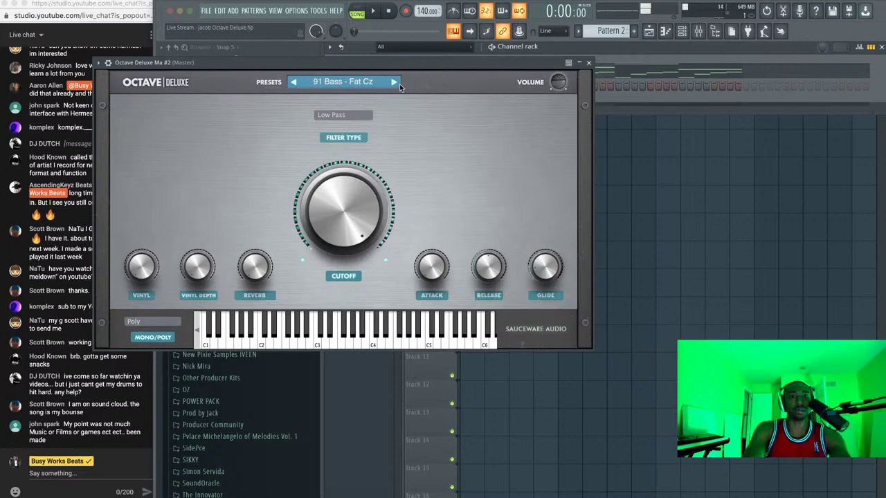
Audition the Fat Cz bass sound over the song's opening, stop playback, and close the plugin window
key("space")
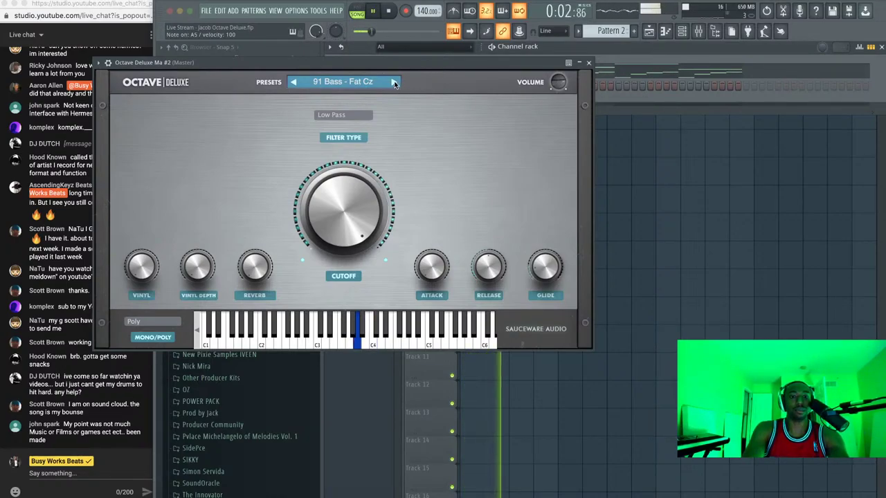
key("space")
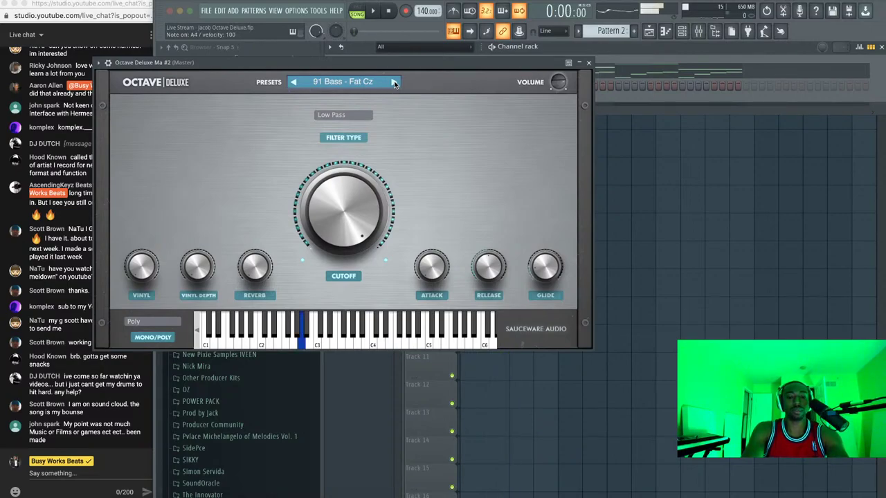
left_click(588, 62)
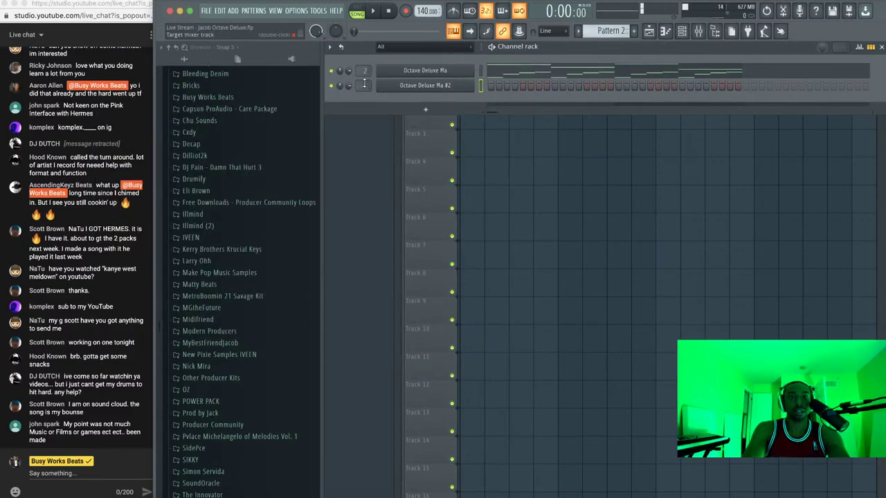
Route the bass channel to mixer track 1, show the mixer, and switch to the empty Pattern 3
key("F9")
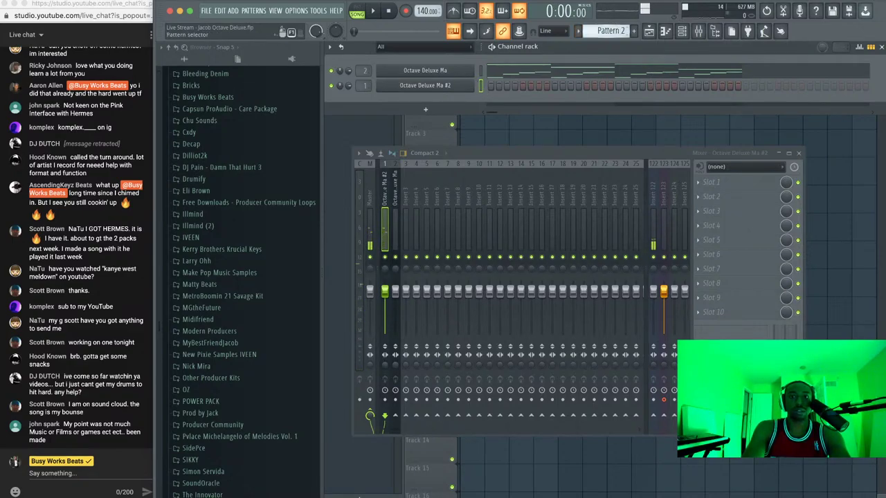
scroll(609, 31, "down", 2)
scroll(609, 30, "up", 1)
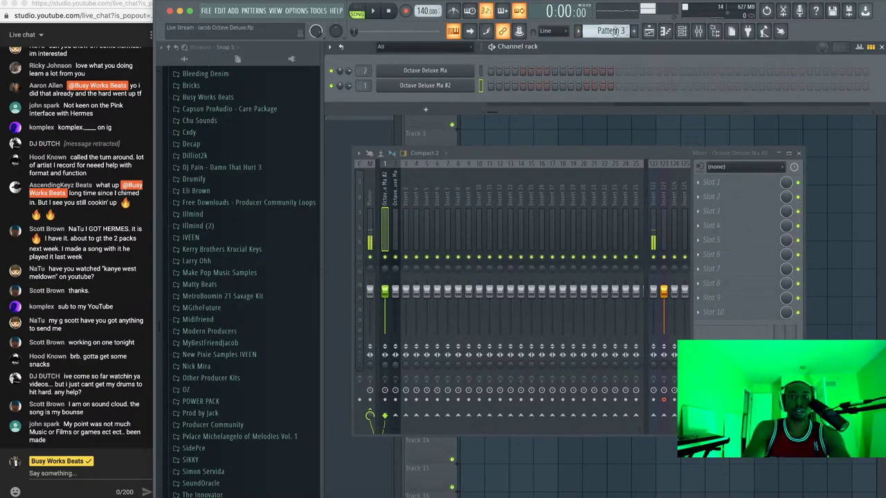
Open the piano roll for the Octave Deluxe Ma #2 channel and draw a two-bar A4 note starting at bar 1
right_click(468, 86)
left_click(509, 90)
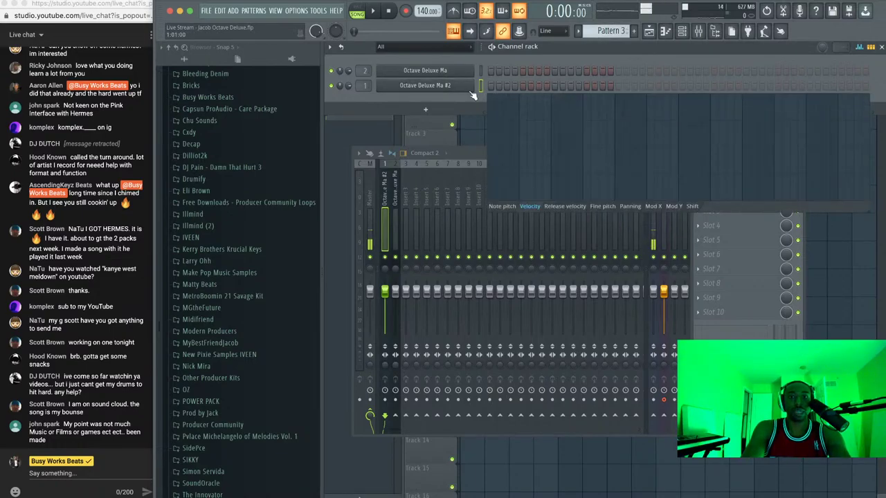
right_click(468, 85)
left_click(495, 85)
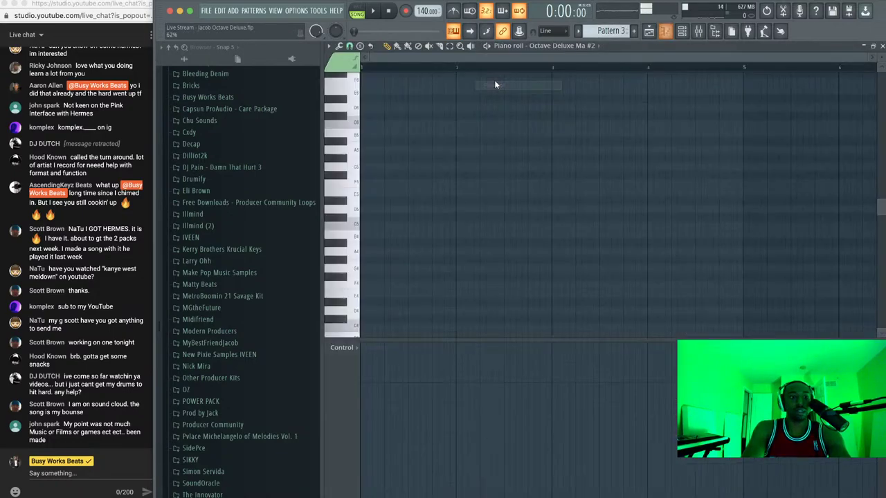
left_click(364, 252)
left_click_drag(408, 252, 545, 229)
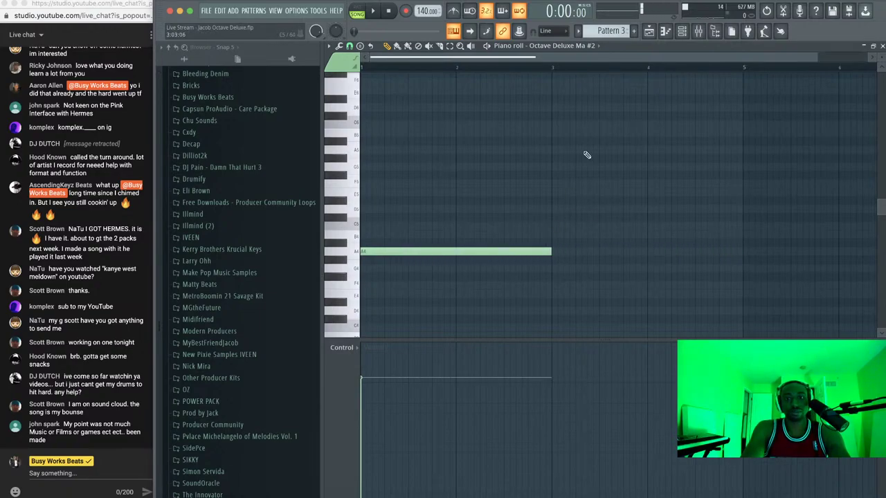
Place Pattern 3 at bar 1 of Track 2 beneath the guitar melody and play the arrangement
left_click(650, 31)
left_click(478, 110)
key("space")
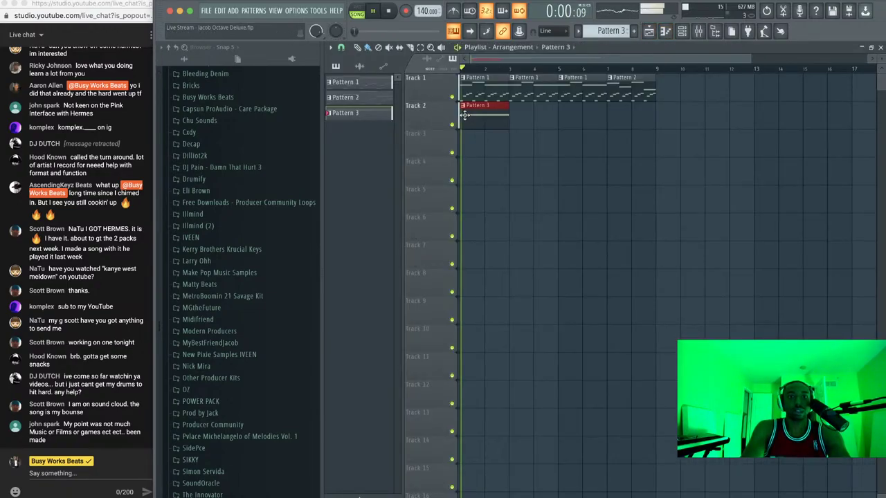
Reopen the bass notes of Pattern 3 and add a second two-bar A4 note at bar 3
left_click(684, 33)
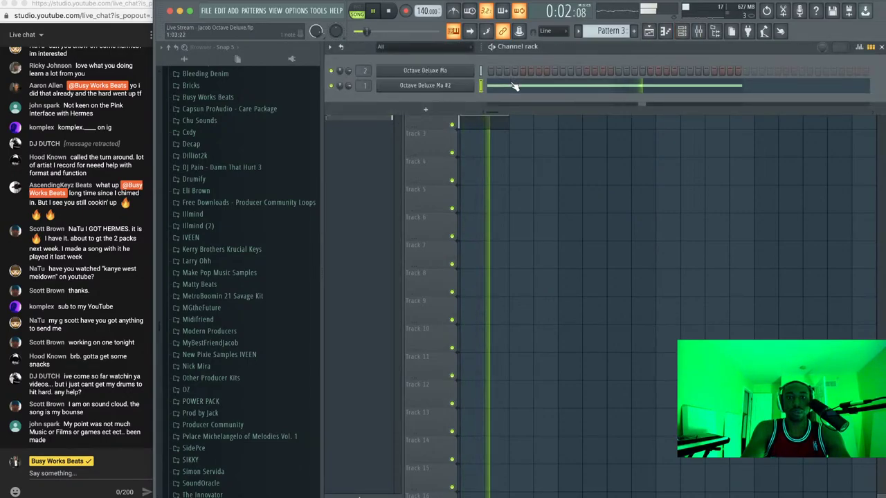
left_click(514, 86)
left_click_drag(561, 251, 552, 252)
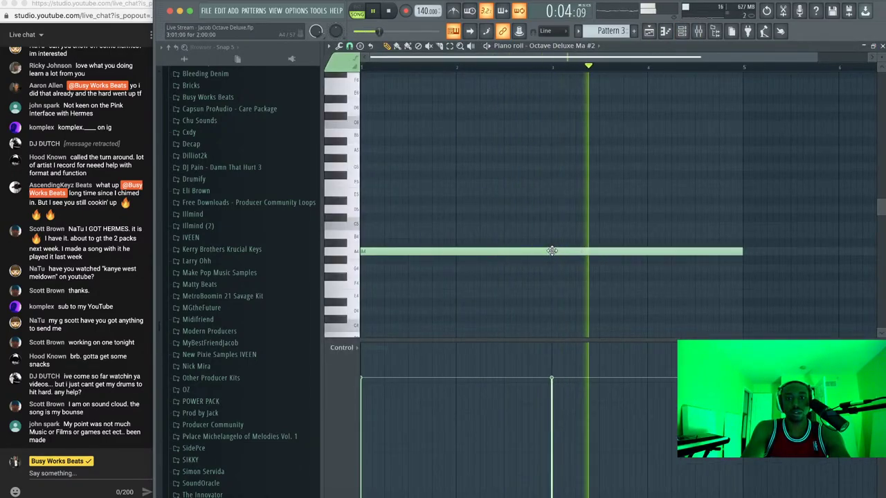
scroll(552, 251, "down", 2)
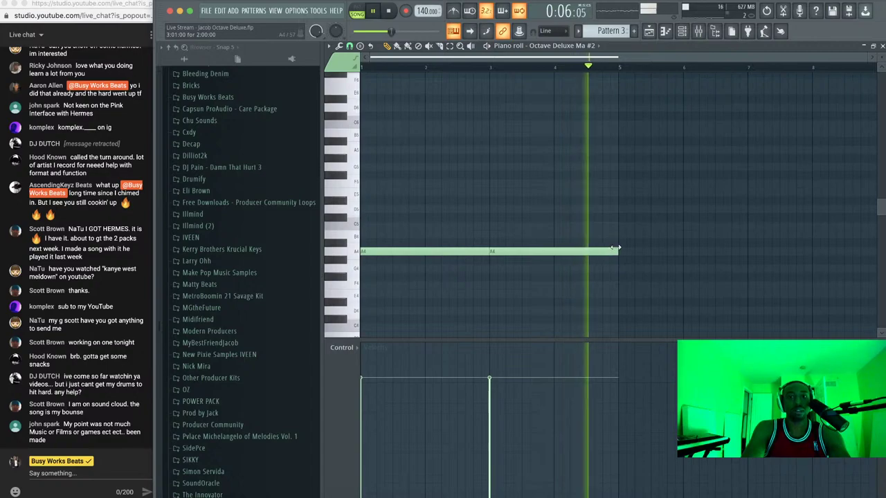
Shorten the second A4 note to halfway through bar 4 and add a short B4 followed by a G4, applying quick legato
key("space")
left_click_drag(617, 252, 585, 249)
mouse_move(588, 208)
left_mouse_down()
mouse_move(583, 238)
mouse_move(605, 270)
left_mouse_up()
key("space")
left_click_drag(655, 306, 562, 219)
key("super+l")
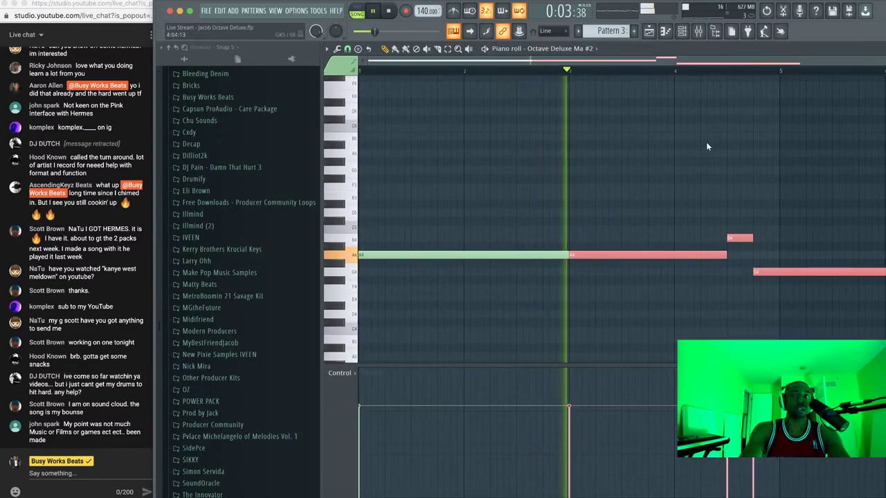
Delete the extra B4 note after bar 5, shorten the G4 to end at bar 5, and close the piano roll
left_click(654, 236)
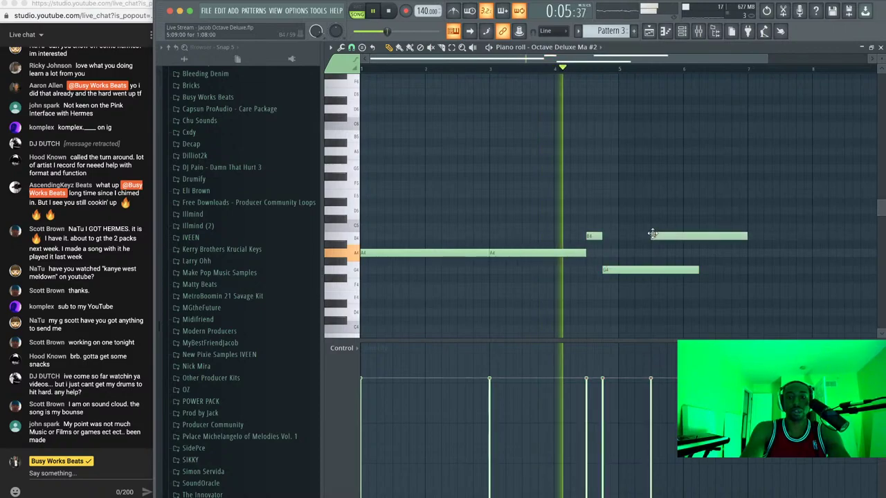
right_click(653, 236)
key("space")
left_click_drag(696, 270, 634, 270)
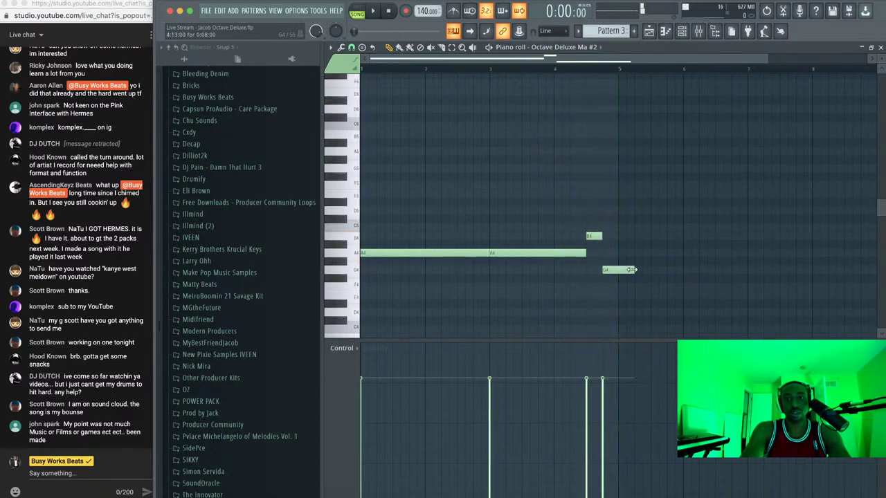
left_click(880, 47)
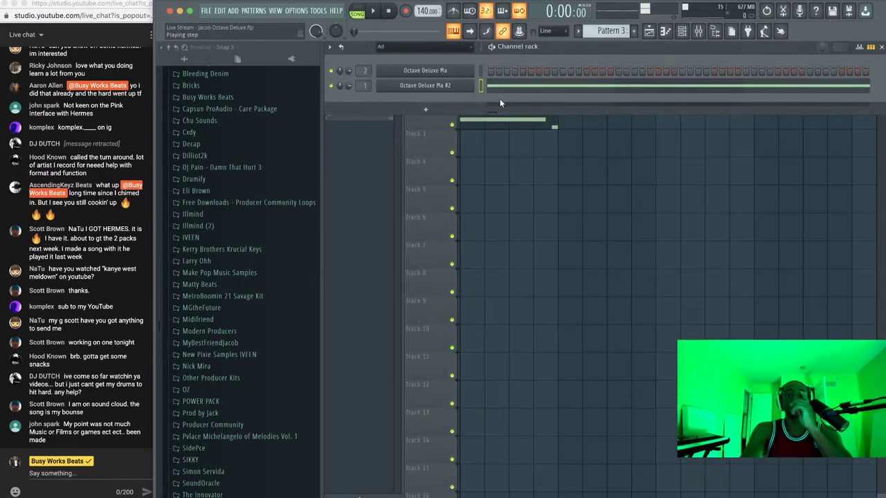
Change the bass instrument's preset to 92 Bass - Lady Keem, audition it with the song, and close the plugin window
left_click(460, 84)
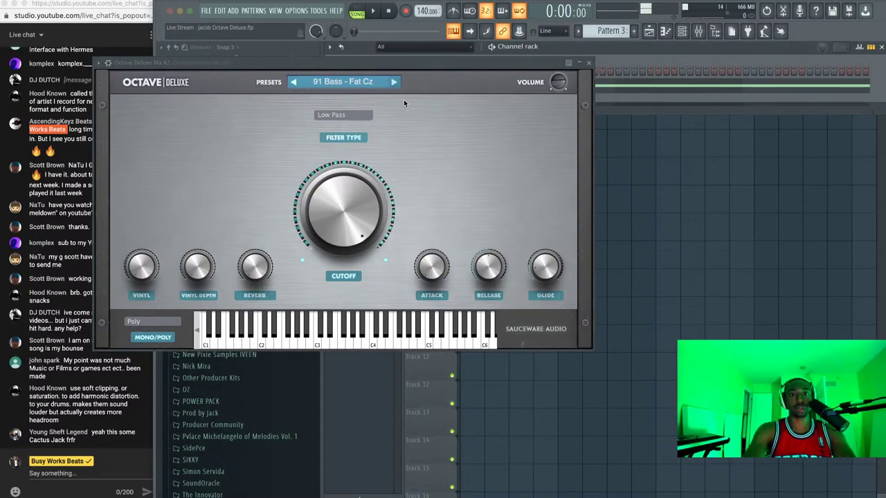
left_click(392, 82)
left_click_drag(375, 67, 459, 77)
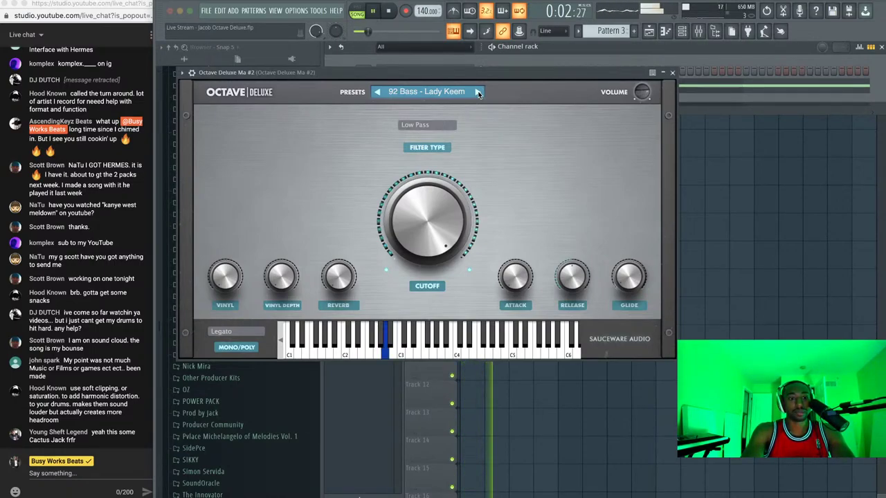
left_click(673, 73)
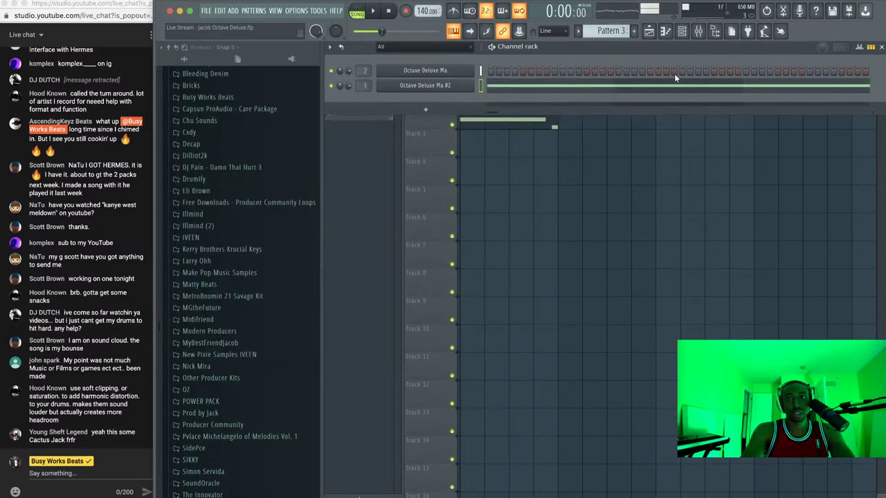
Place a second Pattern 3 clip at bar 5 of Track 2 and play ahead through the arrangement
left_click(611, 142)
left_click(567, 124)
scroll(590, 132, "down", 2)
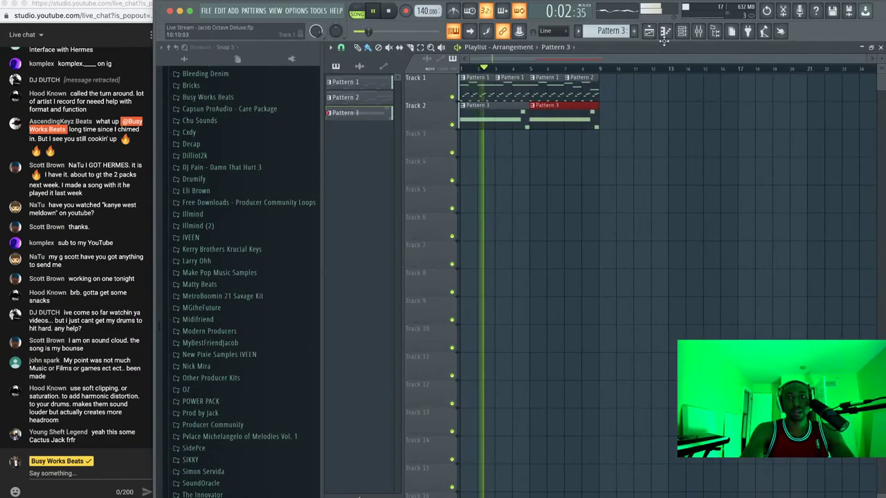
left_click(682, 31)
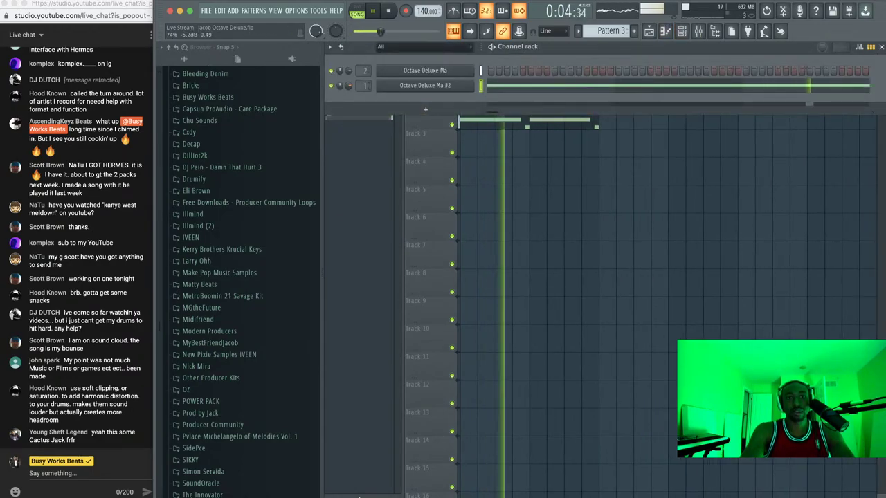
left_click_drag(381, 31, 393, 31)
left_click(513, 209)
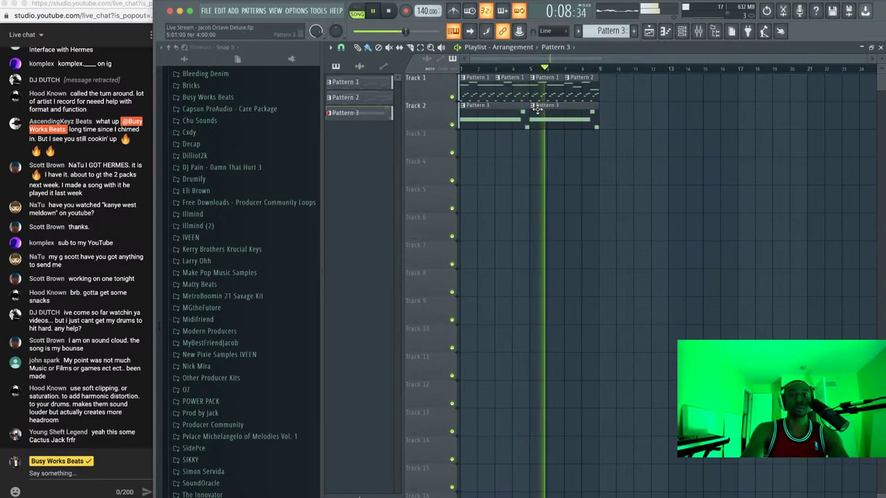
Stop playback and make the second Pattern 3 clip unique as Pattern 4
key("space")
left_click(538, 108)
left_click(568, 172)
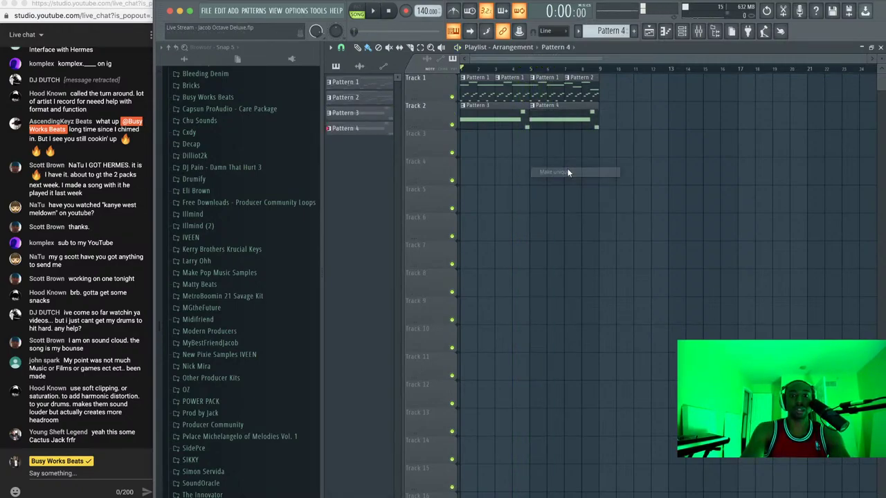
Select bars 5 to 8 for looped playback and open the bass notes of the Pattern 4 clip
left_click_drag(539, 74, 599, 73)
key("space")
double_click(561, 114)
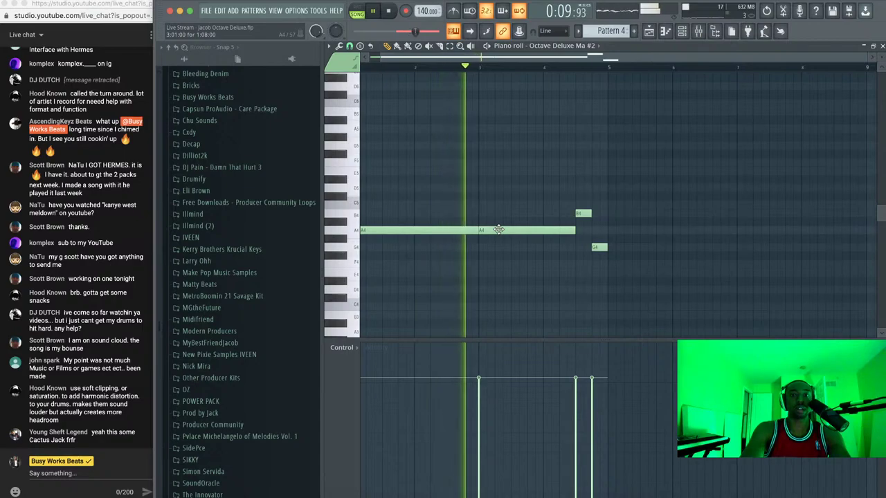
Replace the second A4 note with a B4 at bar 3 and raise the short B4 after it to C5
key("space")
right_click(503, 232)
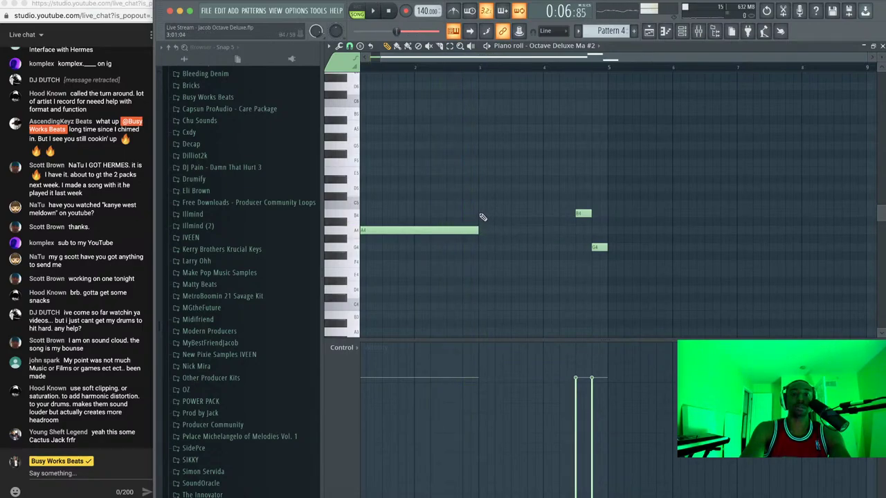
left_click(479, 213)
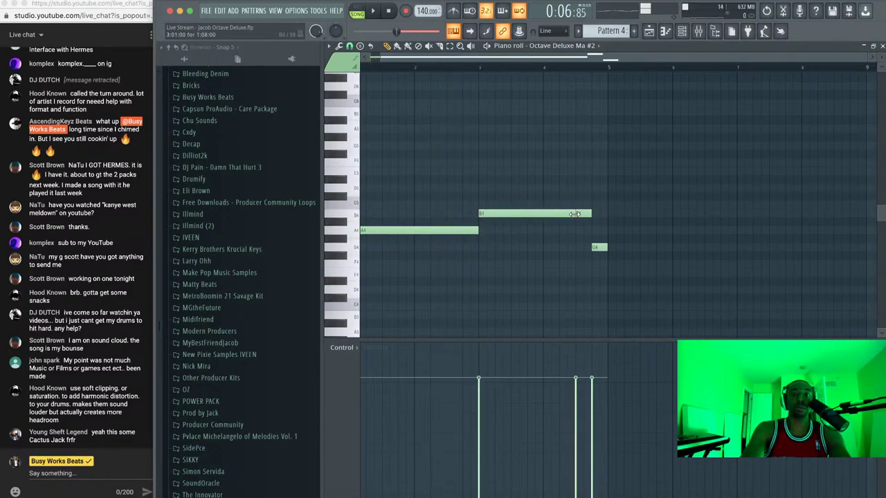
left_click_drag(581, 211, 582, 198)
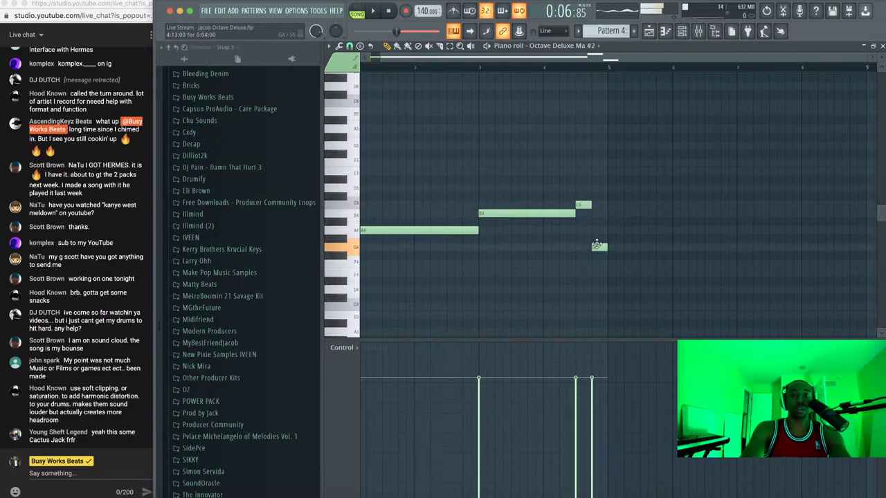
Save the project, listen to the edited Pattern 4 bass in the loop, and return to the playlist with playback stopped
key("super+s")
key("space")
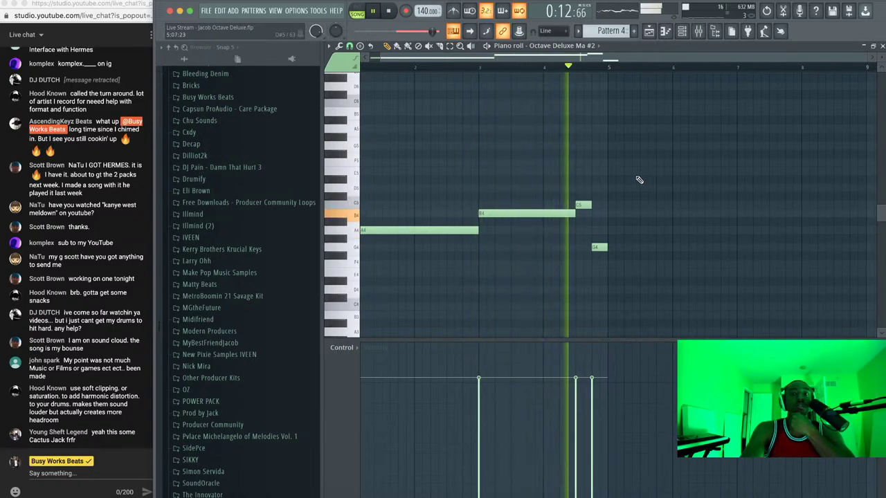
left_click(882, 46)
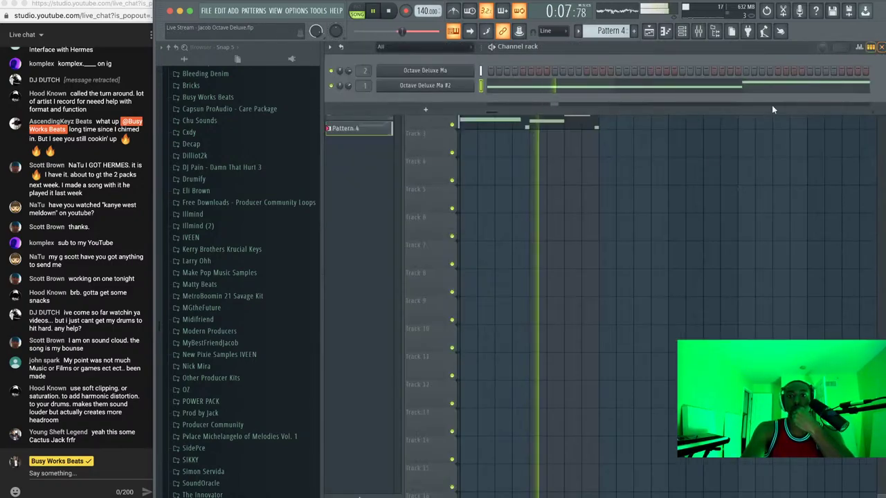
key("F6")
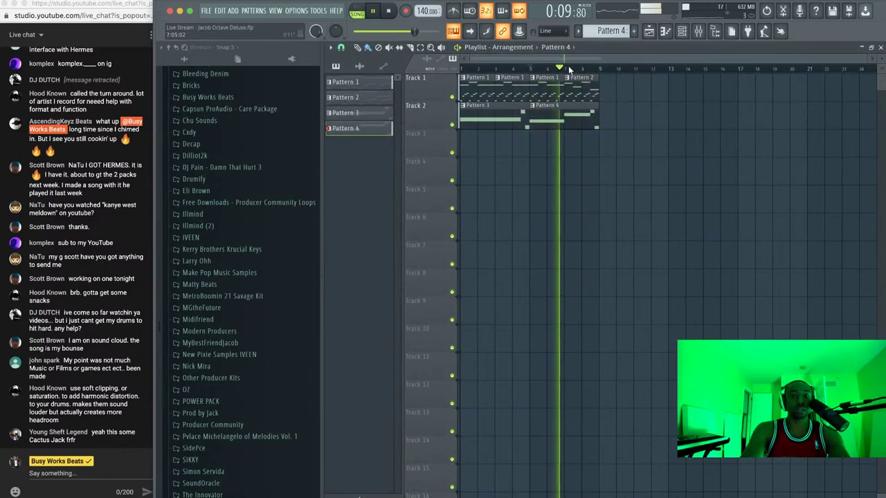
key("space")
Clear the clip and bar selection, play the arrangement from the beginning, and stop playback
left_click_drag(576, 86, 461, 129, "ctrl")
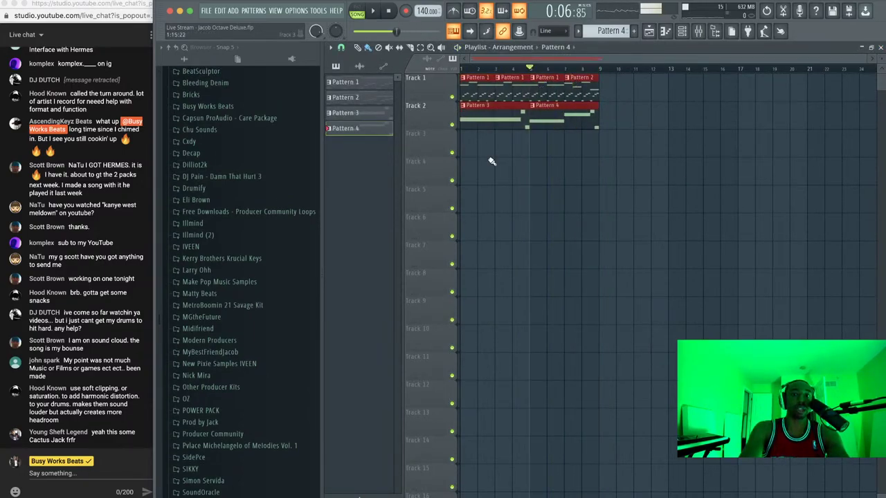
left_click(506, 187)
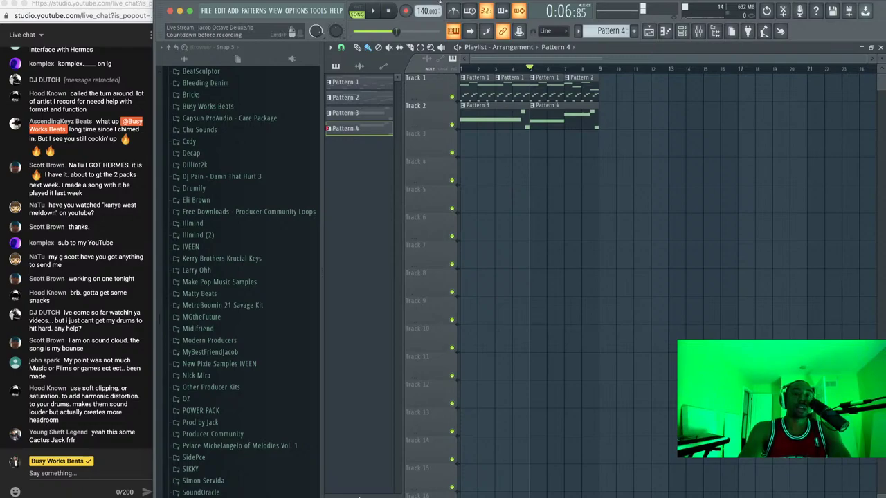
left_click(459, 47)
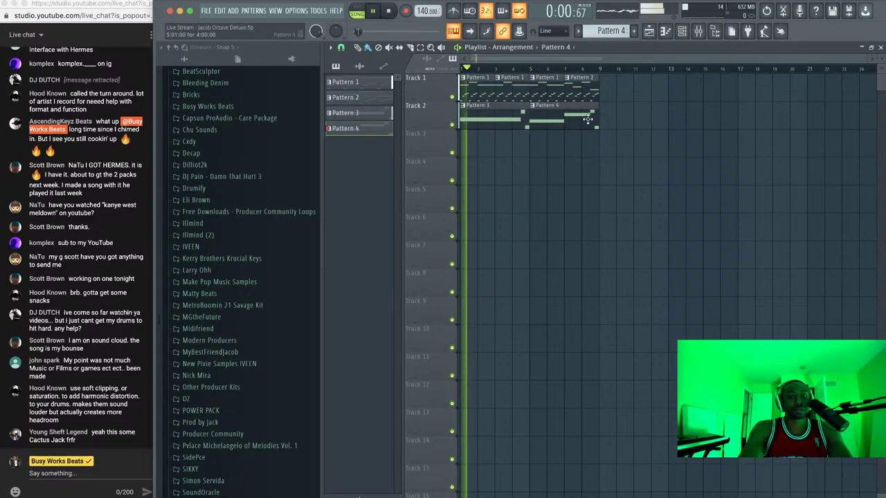
left_click(682, 30)
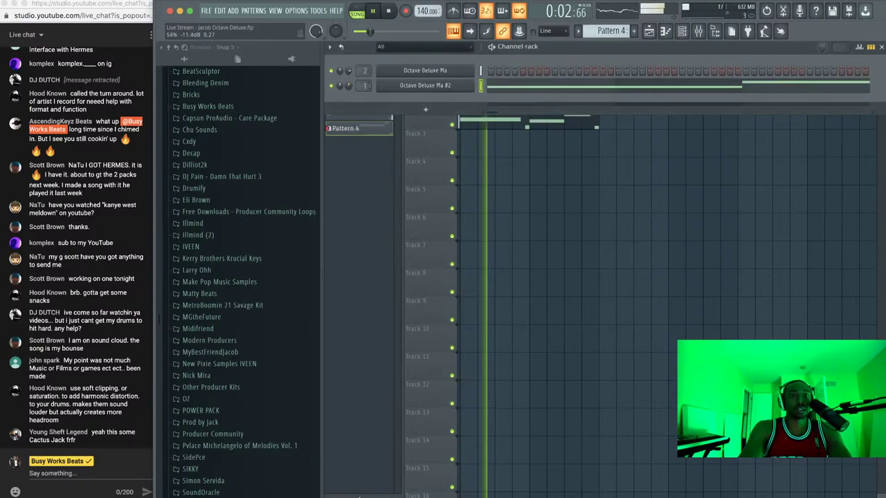
key("F6")
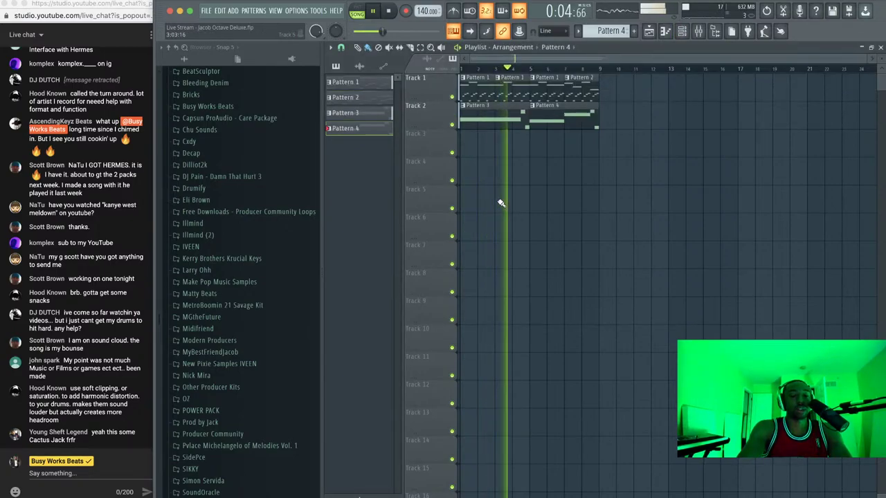
key("space")
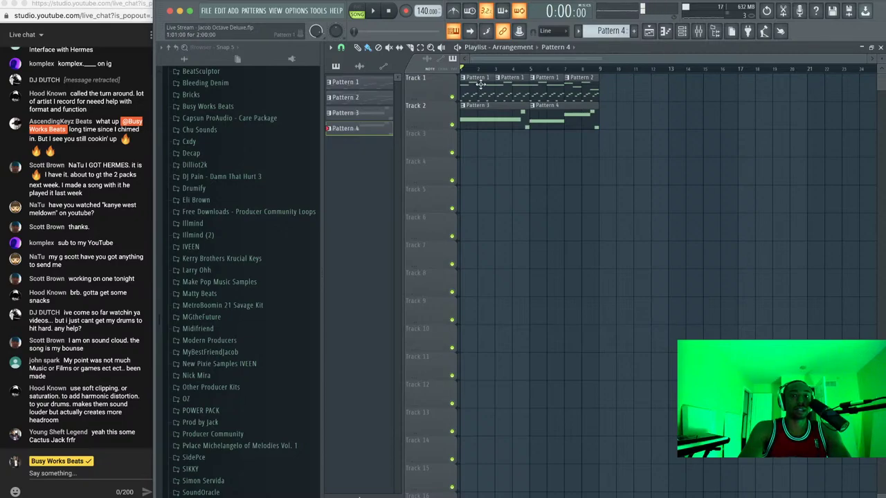
Switch to the empty Pattern 5 and bring the playlist back into view
left_click(682, 32)
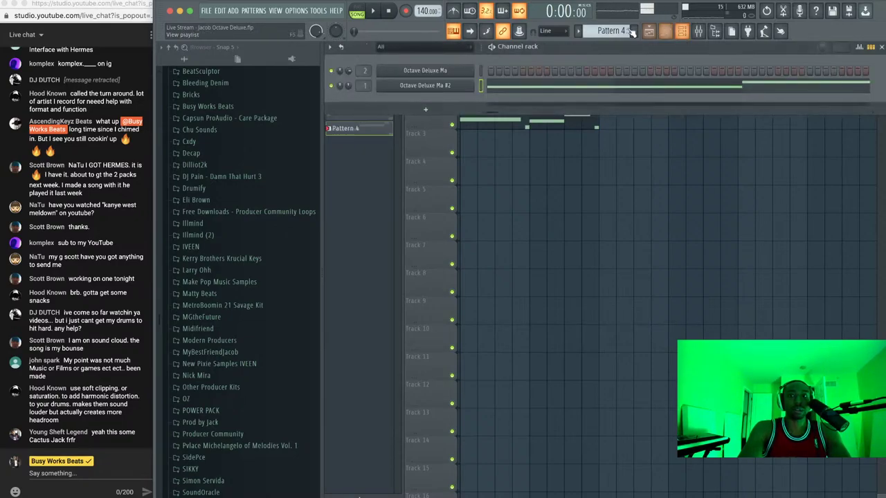
scroll(615, 29, "up", 1)
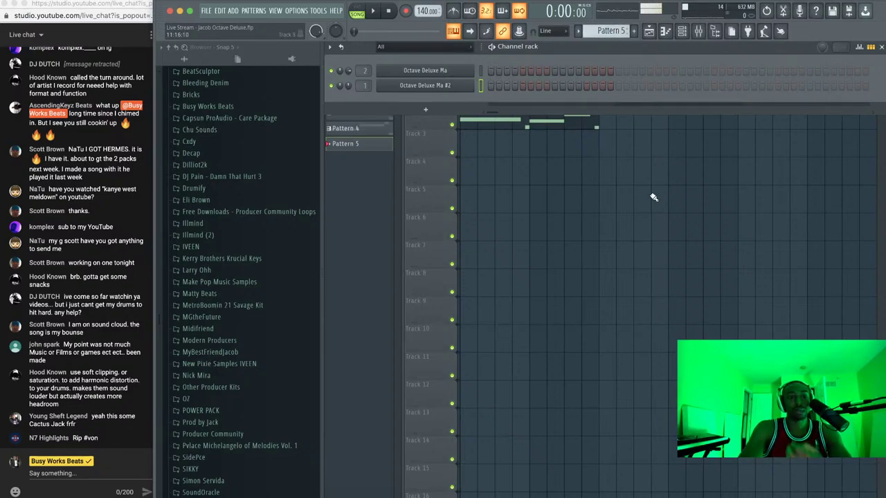
key("F6")
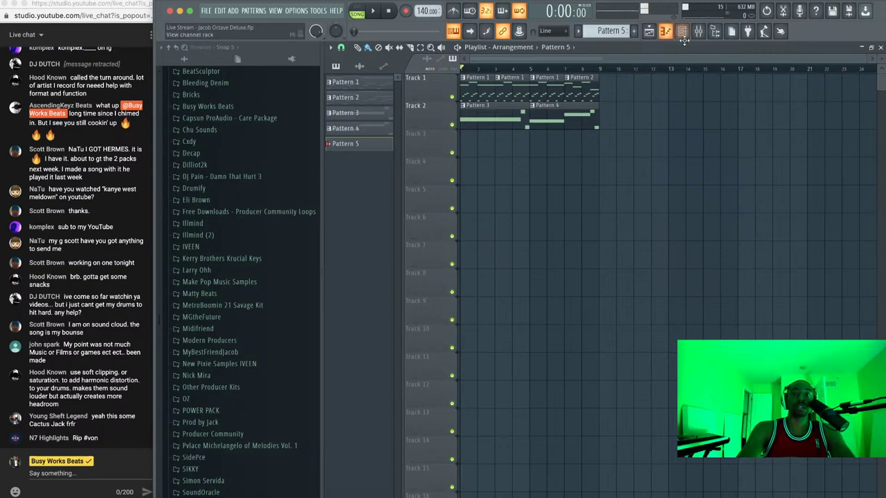
left_click(715, 35)
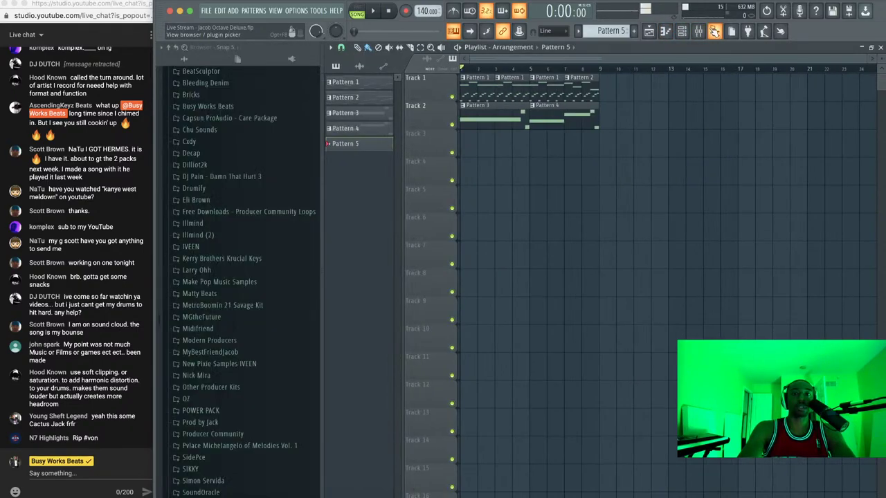
Look through the sample pack folders, start the arrangement playing, and open the MyBestFriendJacob folder
scroll(244, 275, "down", 10)
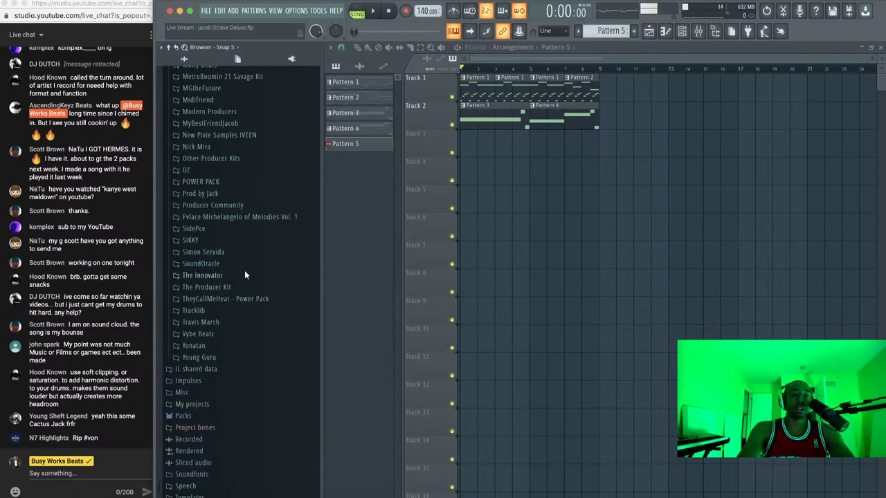
scroll(244, 275, "up", 15)
scroll(244, 275, "down", 6)
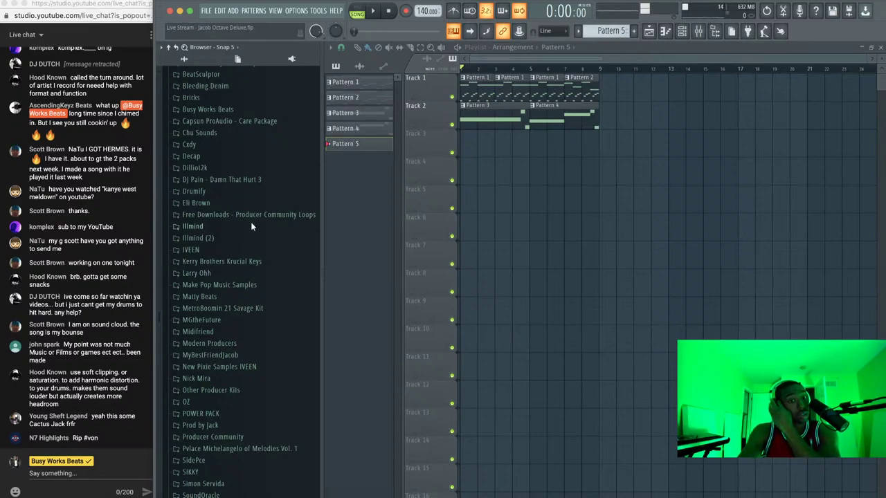
scroll(251, 226, "up", 2)
scroll(254, 282, "down", 5)
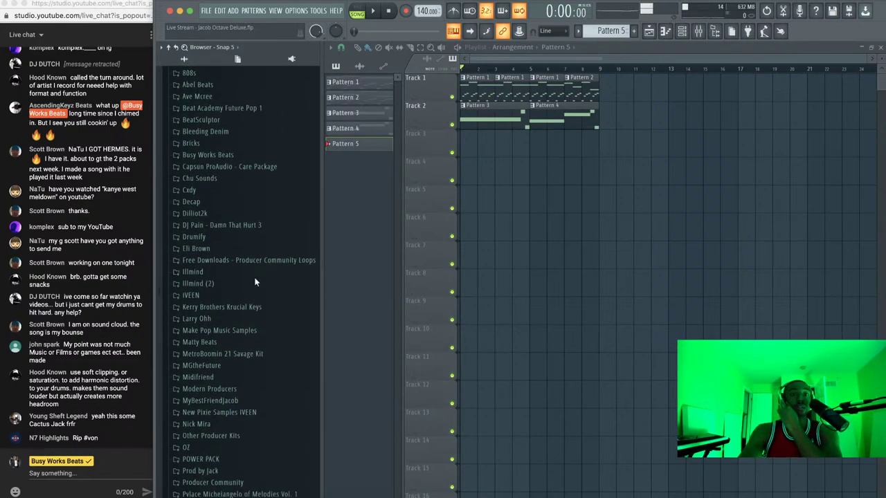
scroll(255, 282, "down", 4)
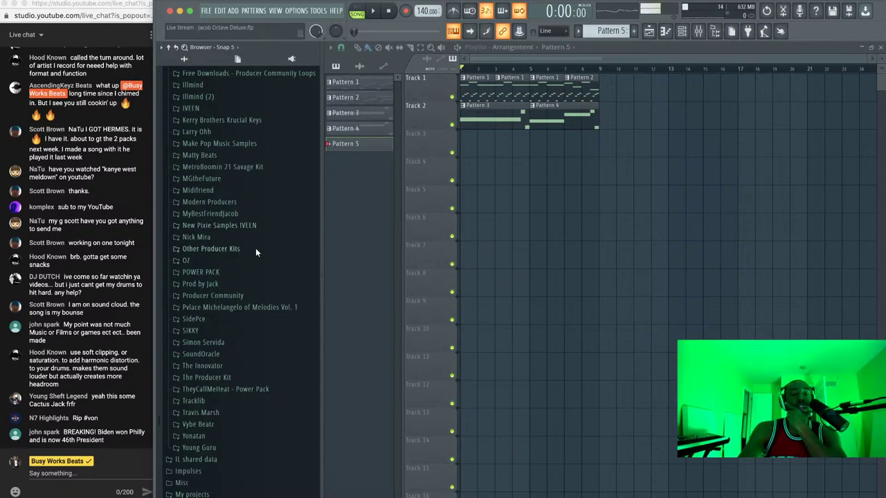
left_click(378, 12)
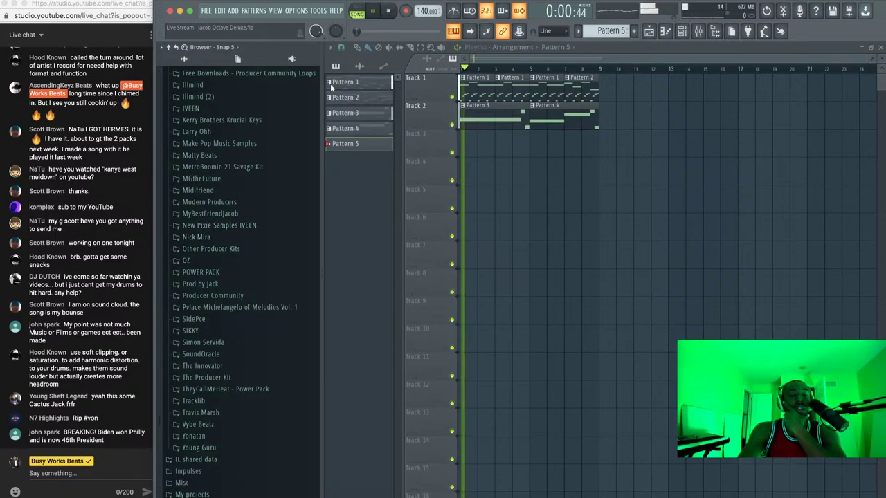
left_click(216, 214)
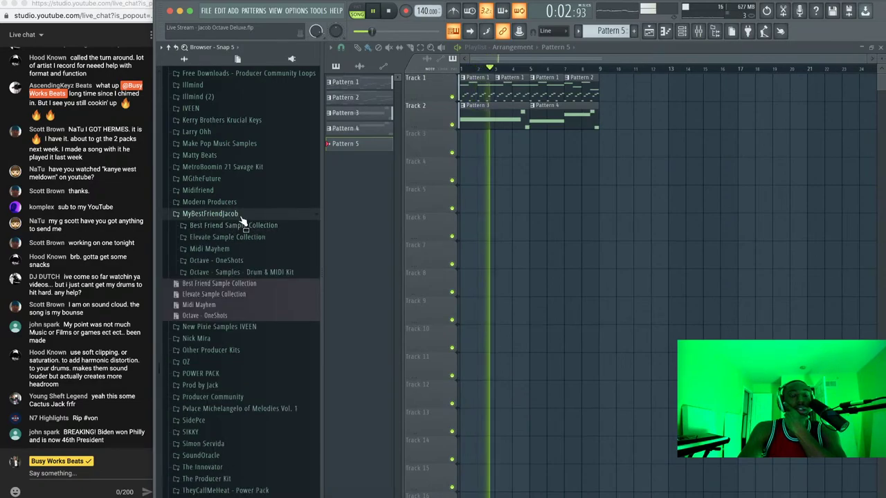
Open the Kick folder of the Octave Drumkit inside Octave - Samples - Drum & MIDI Kit
left_click(258, 261)
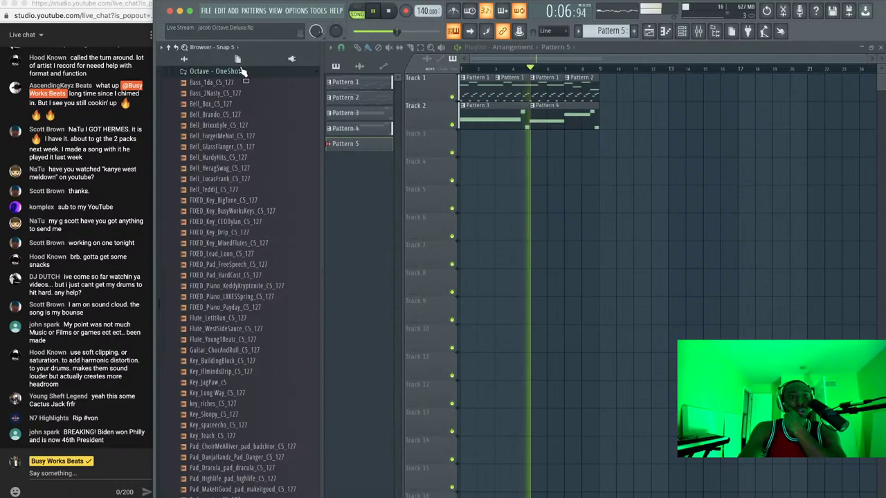
left_click(243, 73)
left_click(245, 84)
left_click(248, 95)
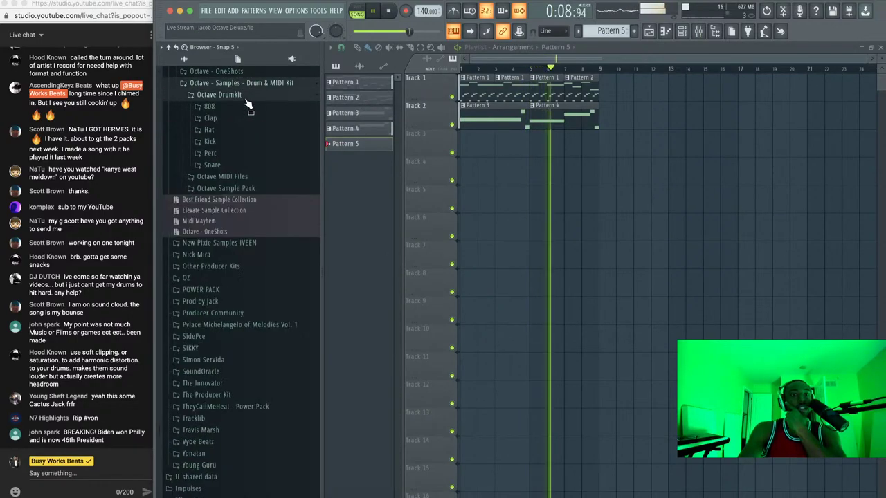
left_click(211, 142)
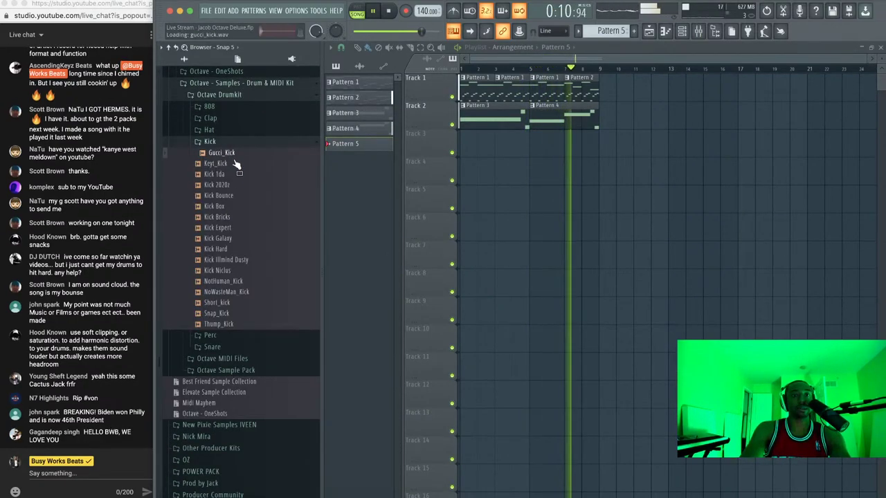
Load Gucci_Kick into a new channel and route it to mixer track 3, with playback stopped
left_click_drag(233, 152, 238, 158)
right_click(236, 156)
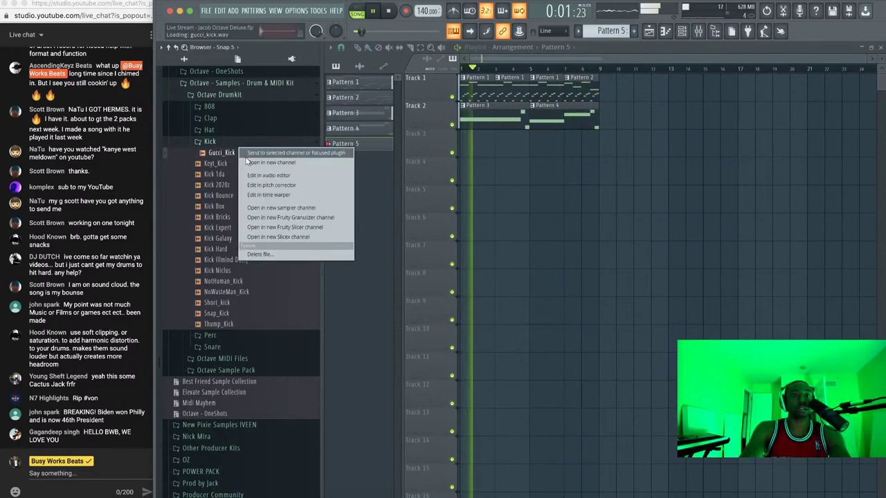
left_click(251, 163)
left_click(682, 30)
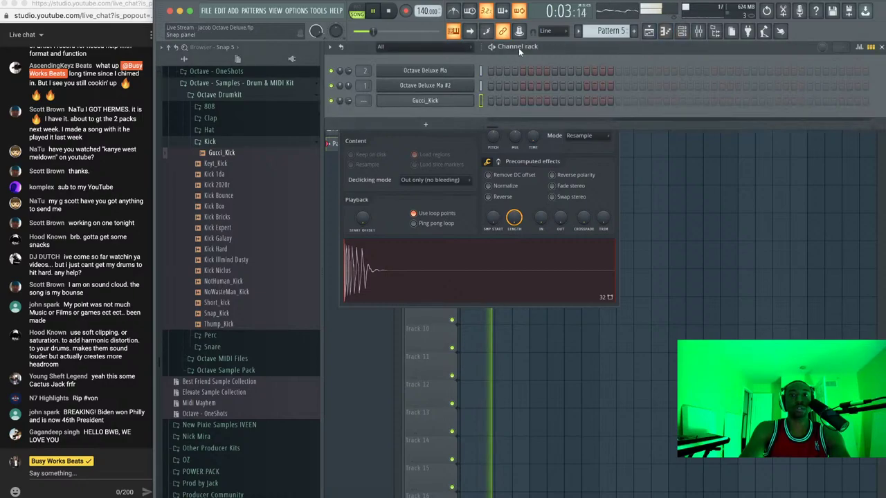
key("ctrl+l")
key("space")
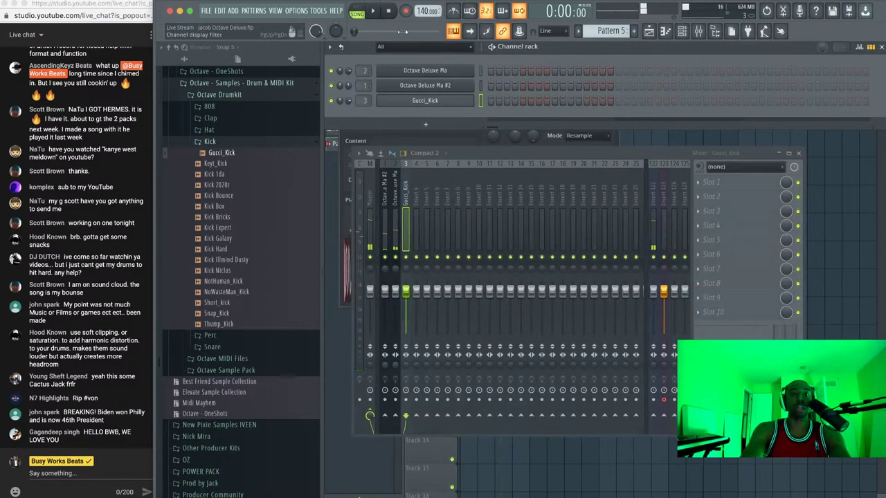
Record a Gucci_Kick rhythm live into Pattern 5 over the playing arrangement
left_click(407, 11)
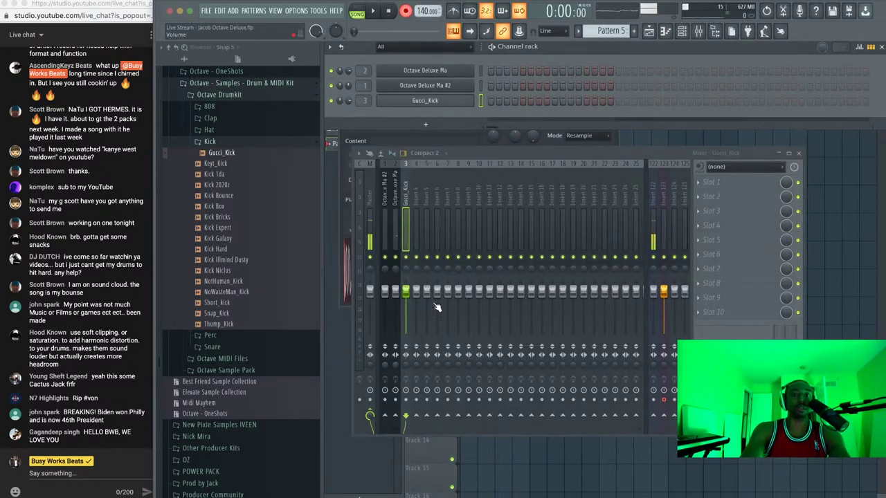
left_click(436, 307)
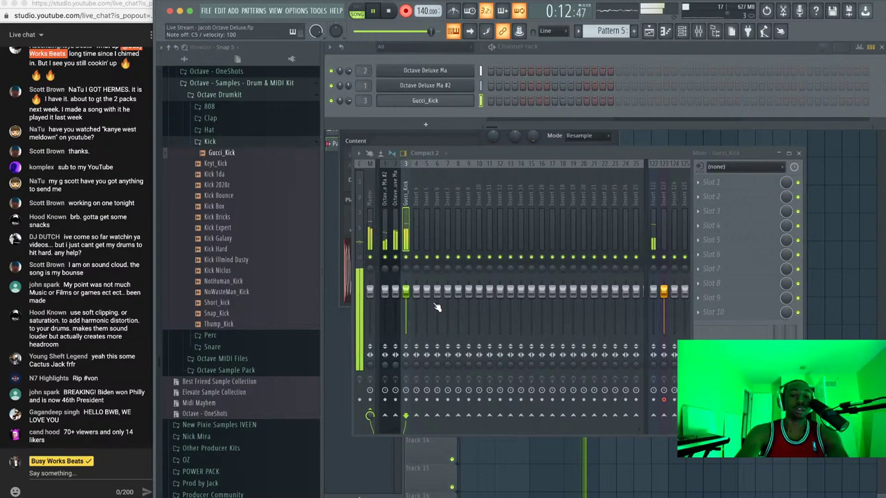
key("space")
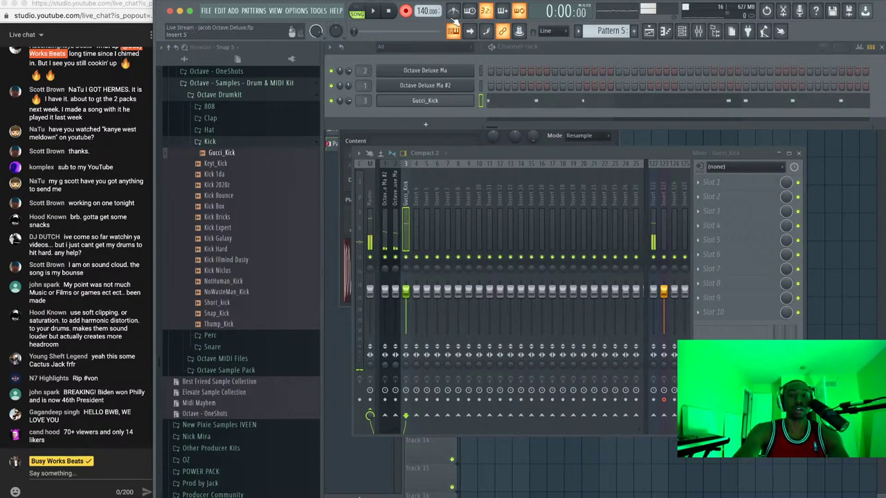
Quantize the recorded Gucci_Kick notes in the piano roll and listen to them with the arrangement
left_click(501, 101)
key("alt+q")
key("Return")
key("space")
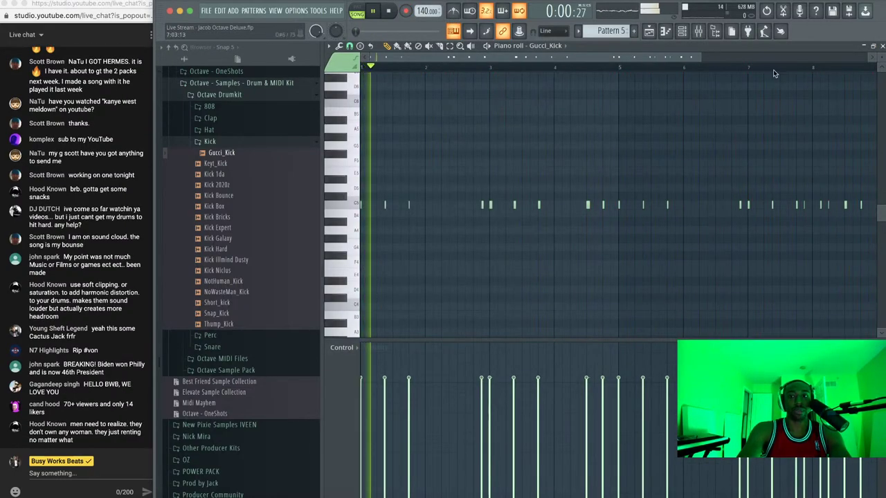
left_click(882, 45)
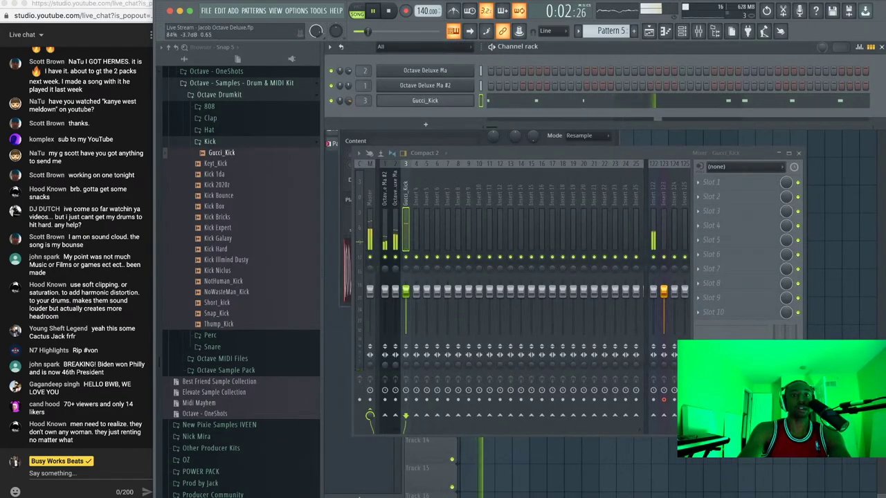
key("space")
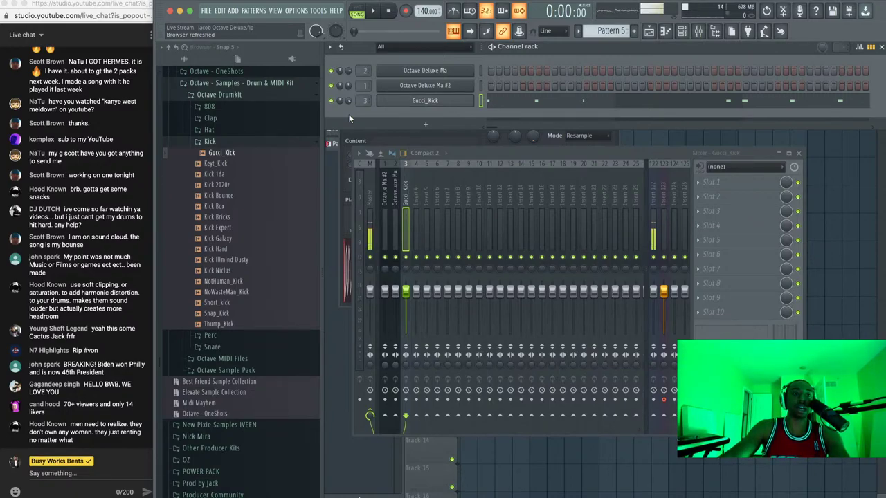
Examine the precomputed effects in the Gucci_Kick sampler settings
left_click(435, 101)
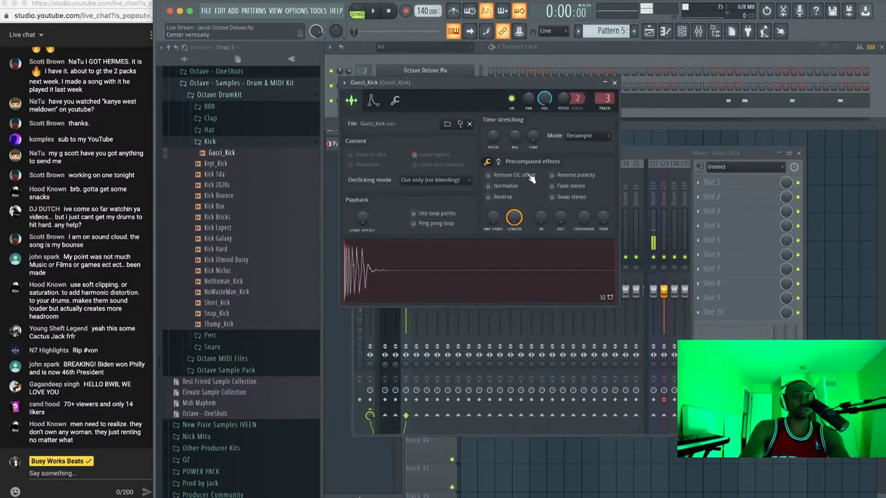
left_click(498, 162)
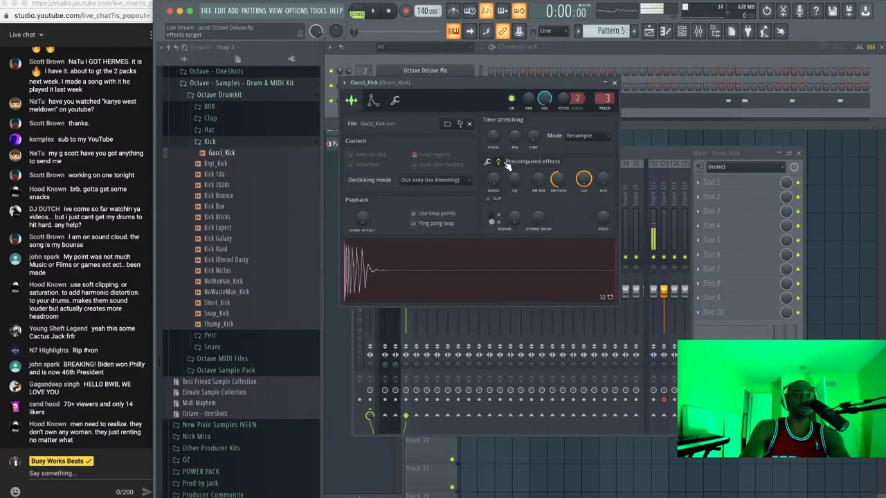
left_click(614, 82)
Place Pattern 5 on Track 3 of the playlist from bar 1 and play the arrangement
key("space")
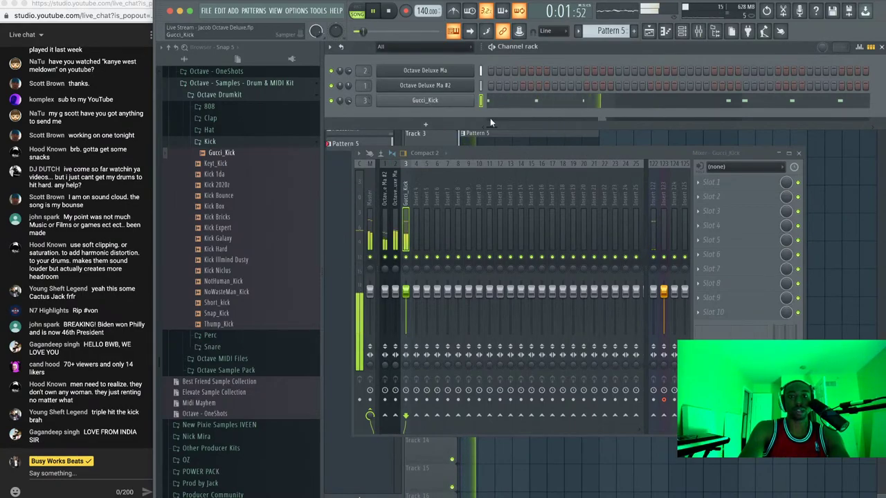
right_click(838, 209)
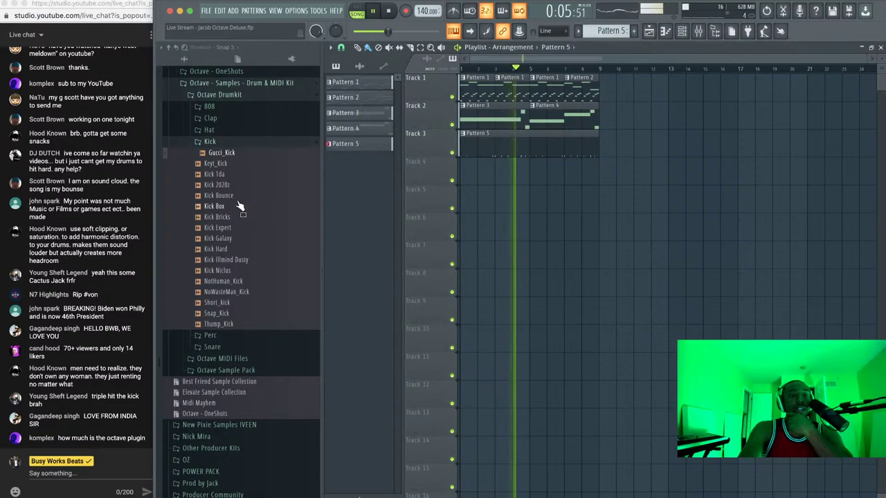
Preview Kick 1da, switch to the drumkit's Snare folder, and load FastFood_Snare into a new channel
left_click(225, 174)
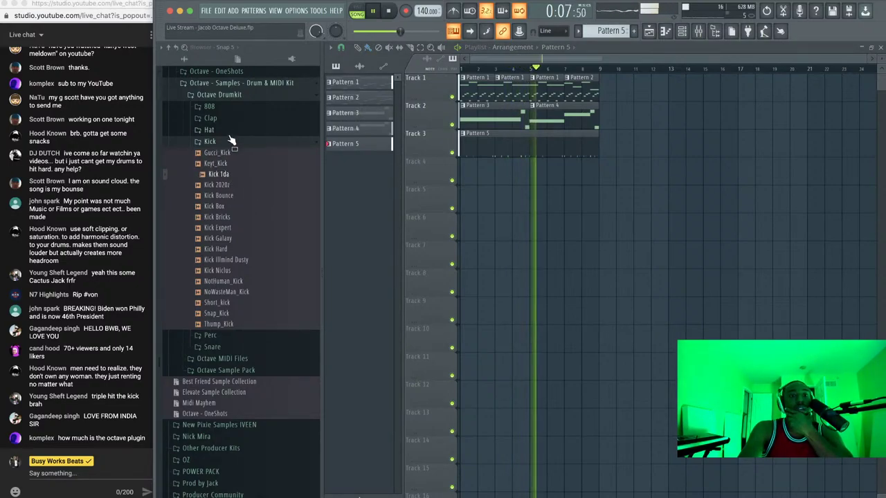
left_click(231, 141)
left_click(233, 165)
left_click(236, 177)
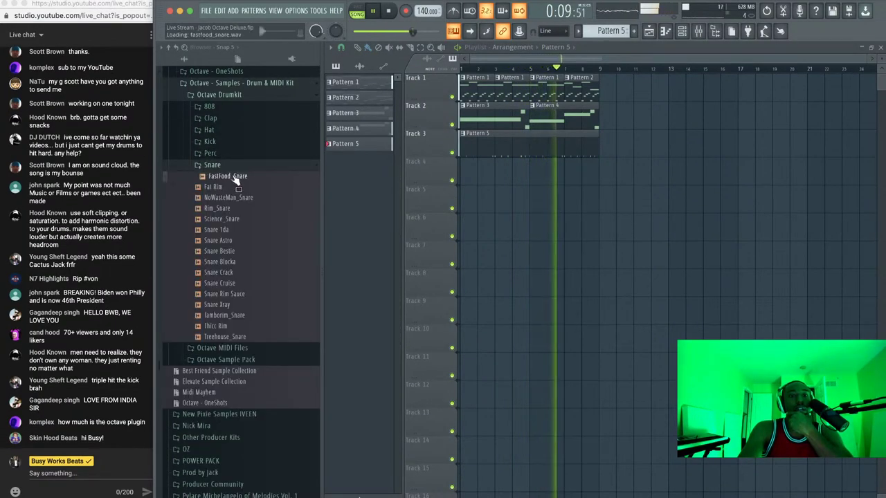
right_click(236, 177)
left_click(240, 185)
Audition the samples in the Snare folder down to Snare Astro over the looping arrangement
key("Down")
key("Down")
key("Down")
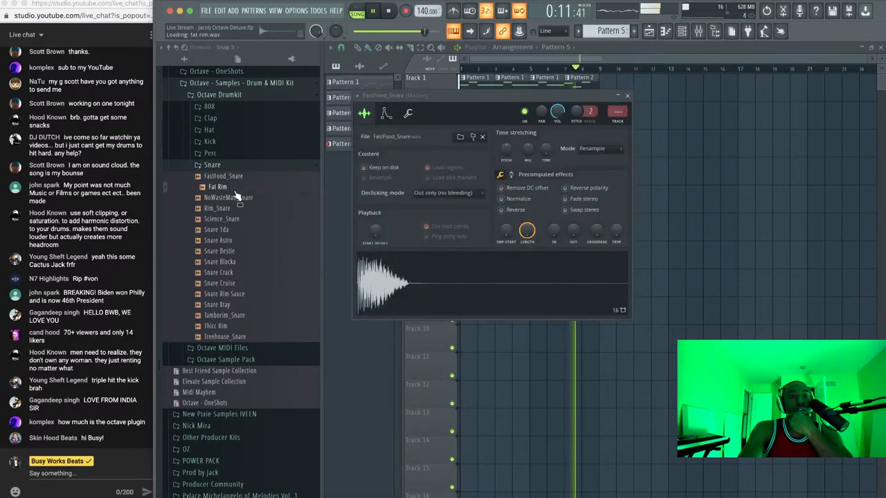
key("space")
key("Down")
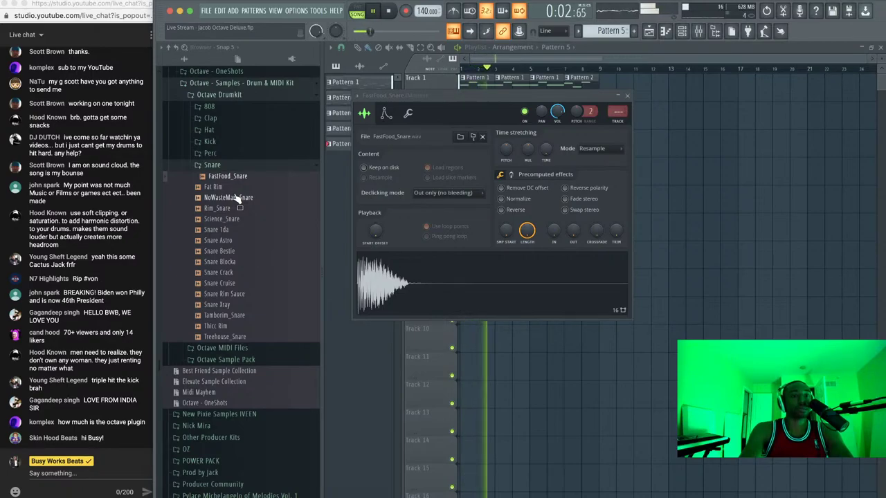
key("Down")
key("Down")
key("Down")
key("Down")
key("Down")
key("Down")
key("Down")
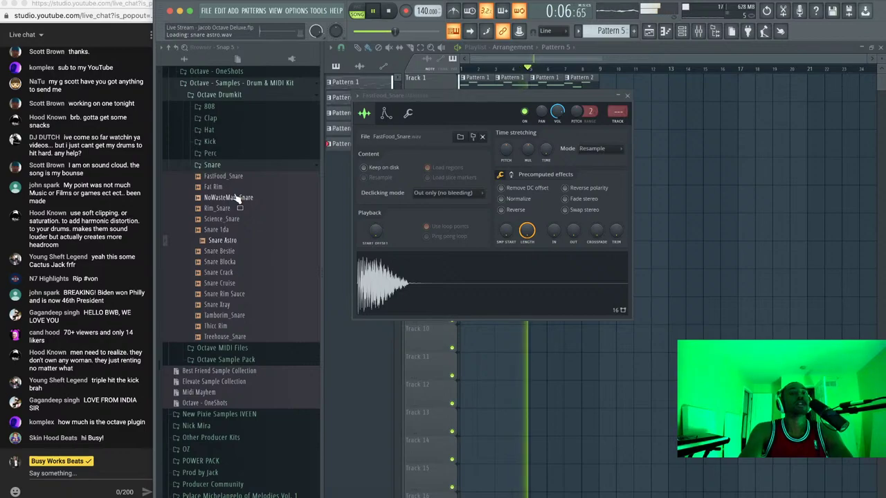
Load Snare Astro into a new channel
left_click(231, 241)
right_click(232, 241)
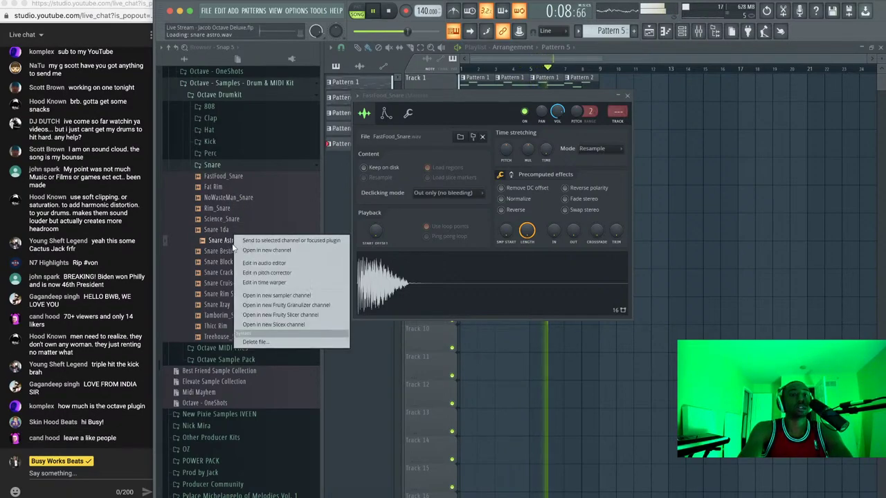
left_click(239, 251)
Audition the remaining snare samples from Snare Bestie down through the rims
left_click(228, 251)
key("Down")
key("Down")
key("Down")
key("Down")
key("Down")
key("Down")
key("Down")
key("Down")
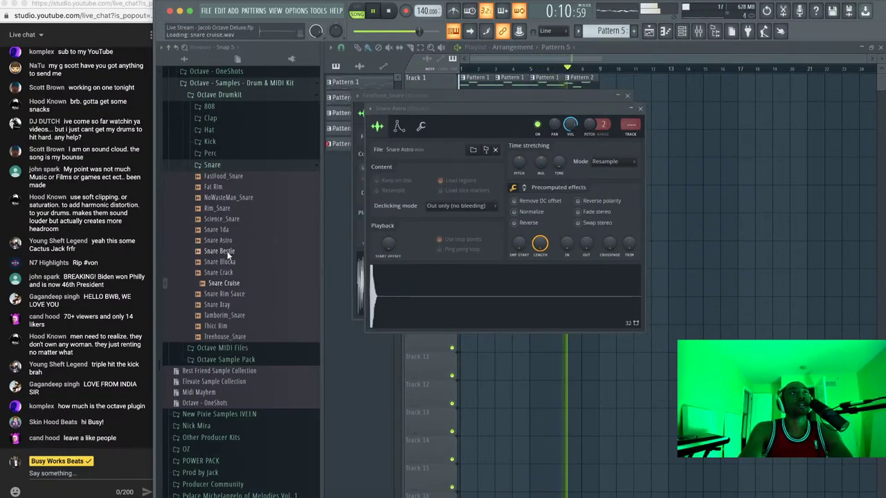
key("Up")
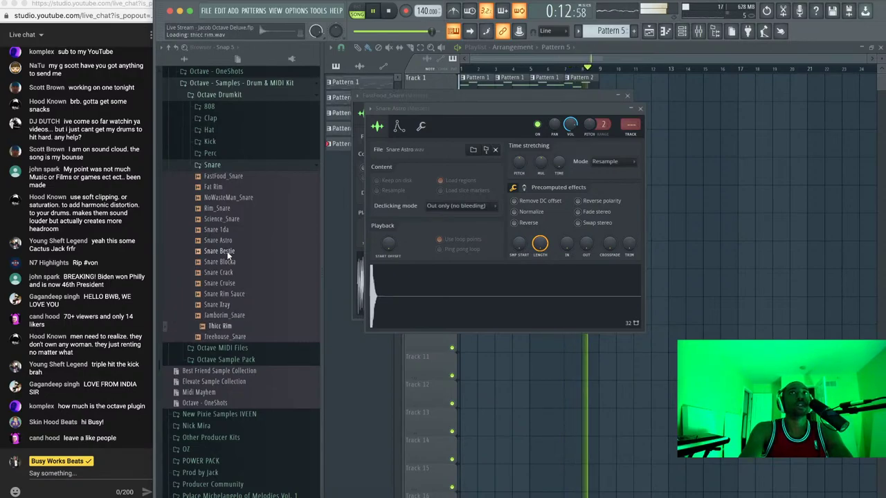
Load Tamborim_Snare and Thicc Rim into new channels
right_click(232, 316)
left_click(240, 324)
right_click(234, 325)
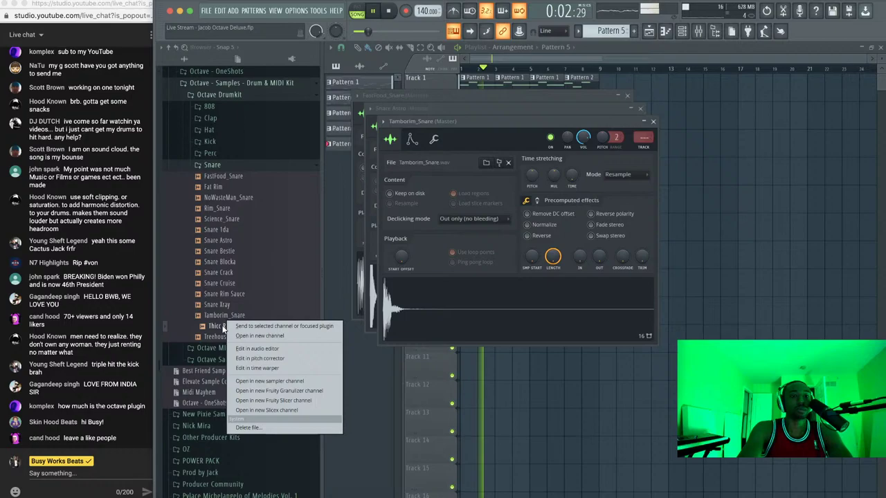
left_click(242, 336)
In the empty Pattern 6, place Tamborim_Snare on step 13 and Thicc Rim on step 15, and audition it in pattern mode
key("F6")
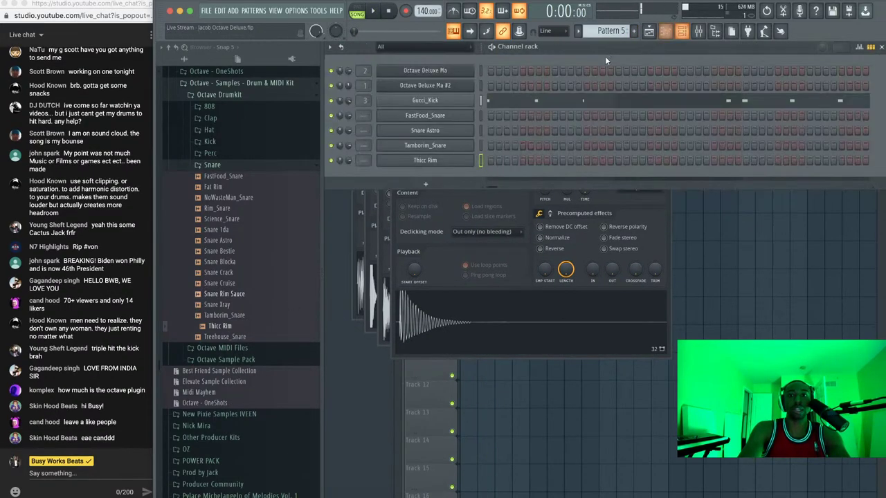
scroll(606, 32, "down", 1)
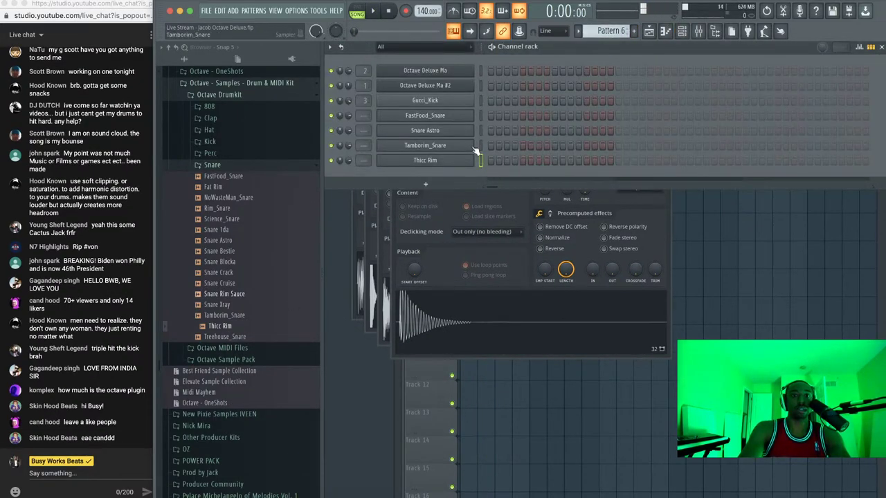
left_click(587, 146)
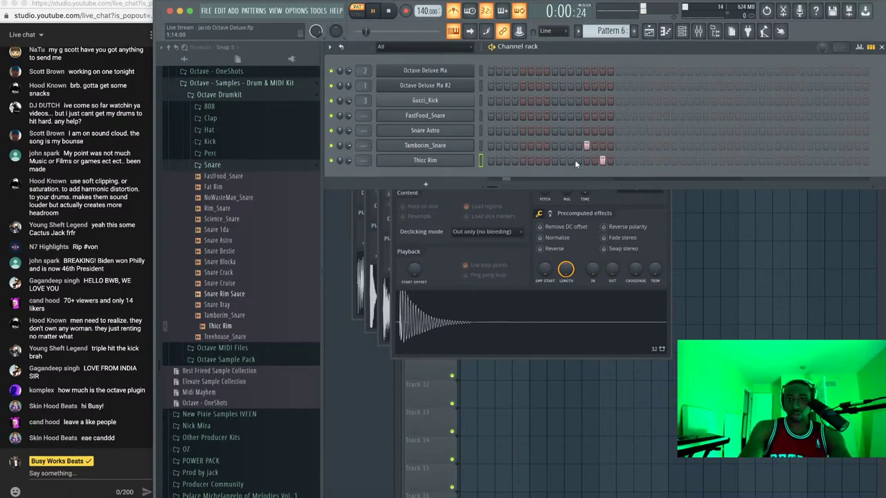
key("space")
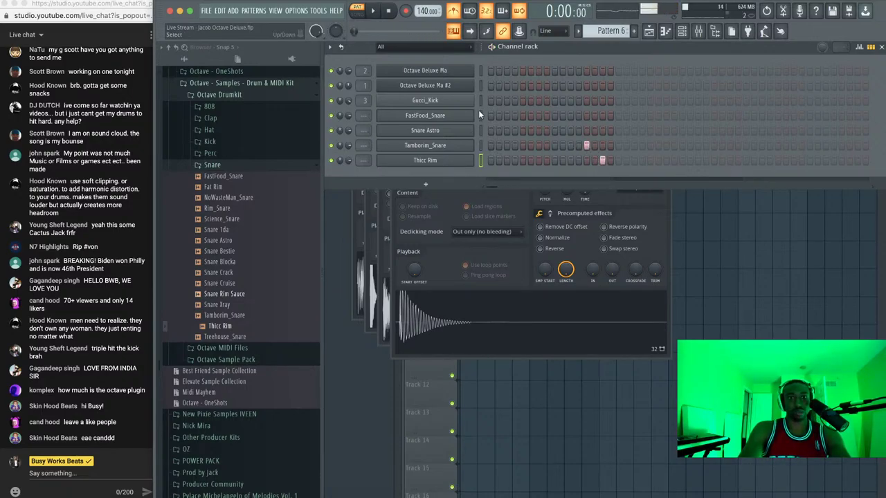
Route the four snare and rim channels to mixer tracks 4 to 7, and place Pattern 6 at bar 8 on playlist Track 4
key("ctrl+l")
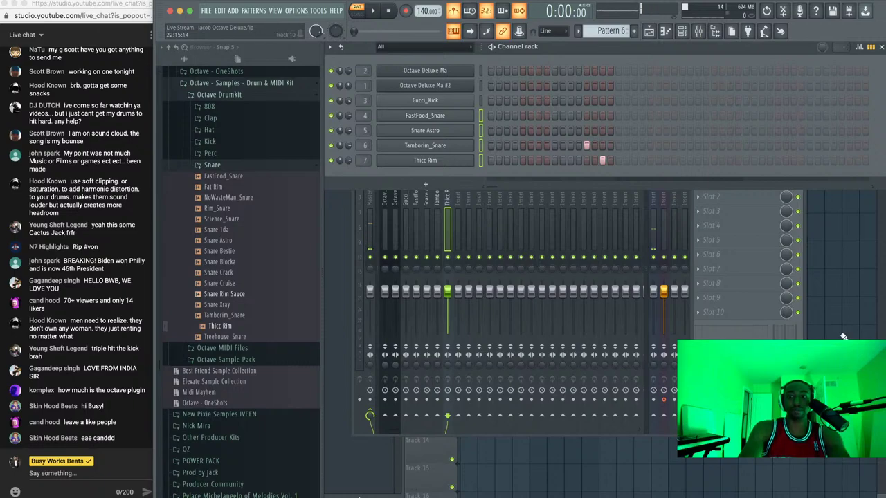
key("F5")
key("space")
key("space")
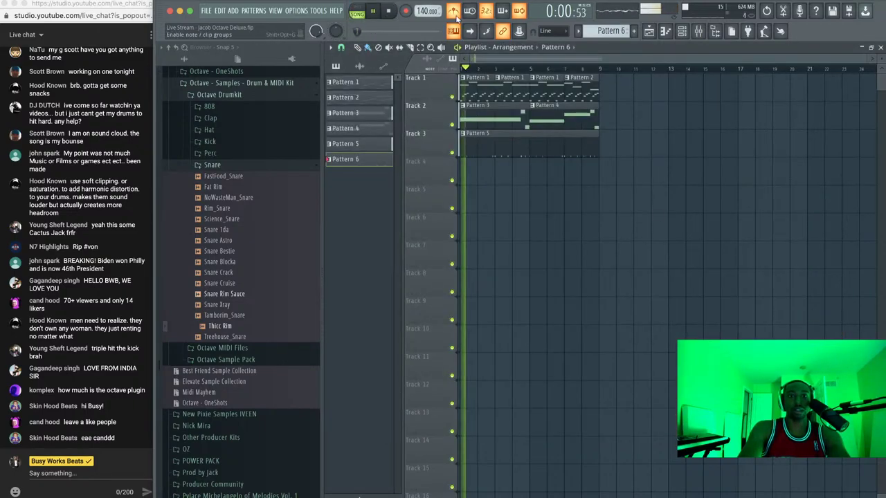
key("F6")
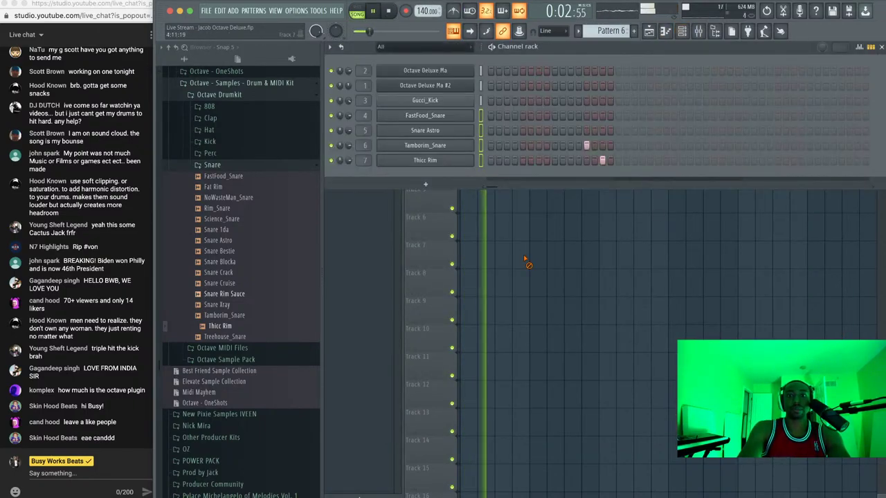
key("F6")
left_click(583, 181)
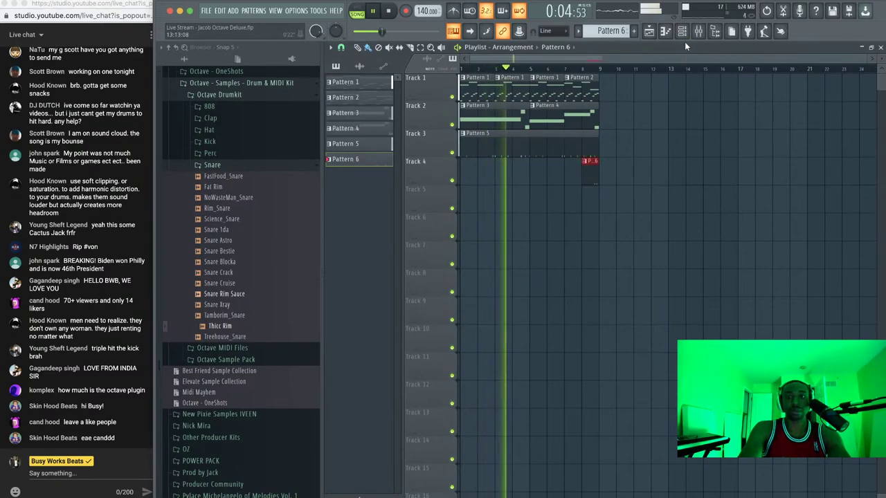
Switch to the empty Pattern 7, select the FastFood_Snare channel, and place a Pattern 7 clip at bar 1 on Track 5
key("F6")
scroll(615, 30, "up", 1)
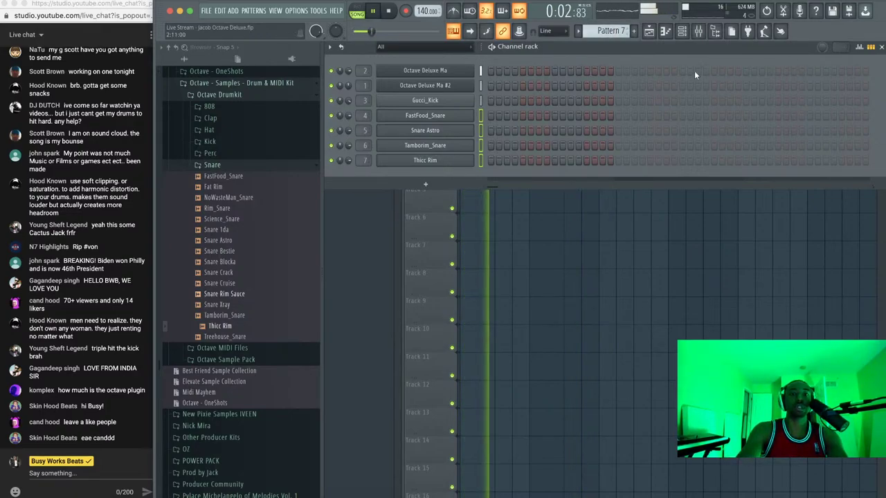
left_click(481, 115)
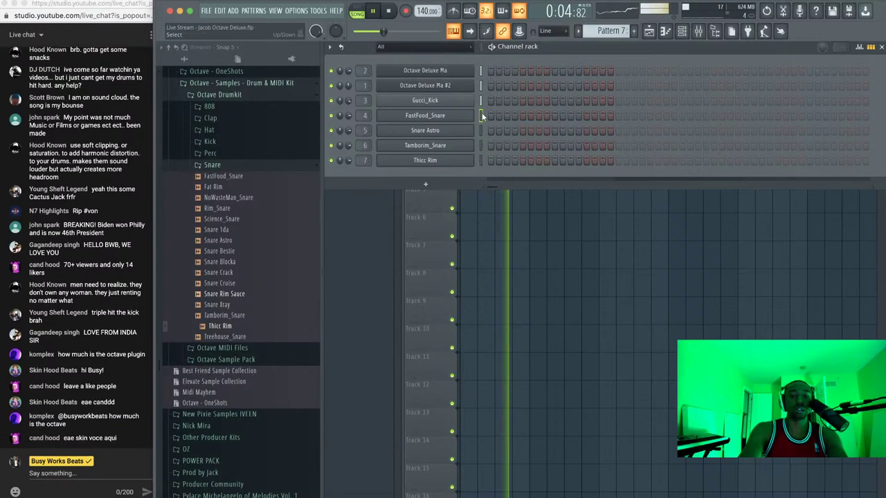
key("space")
key("space")
key("F6")
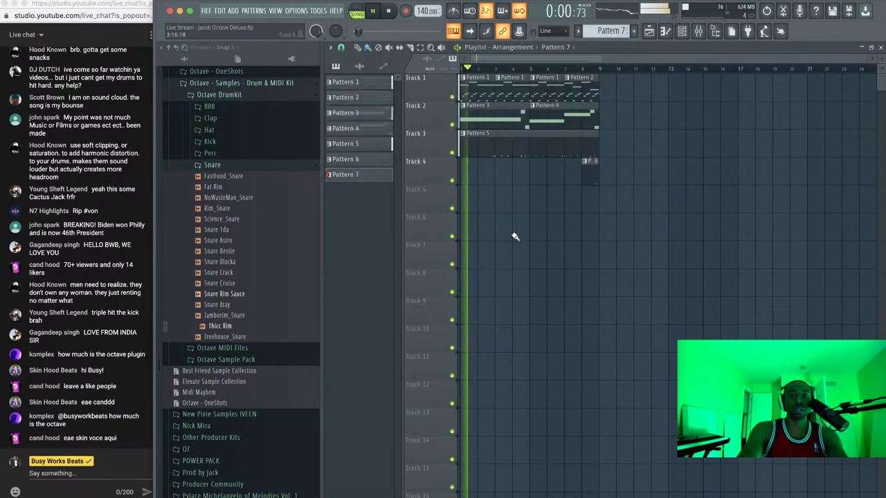
key("space")
left_click(468, 204)
key("space")
In Pattern 7, place FastFood_Snare hits on steps 9, 25, 41 and 57, and hide the browser to widen the step grid
key("F6")
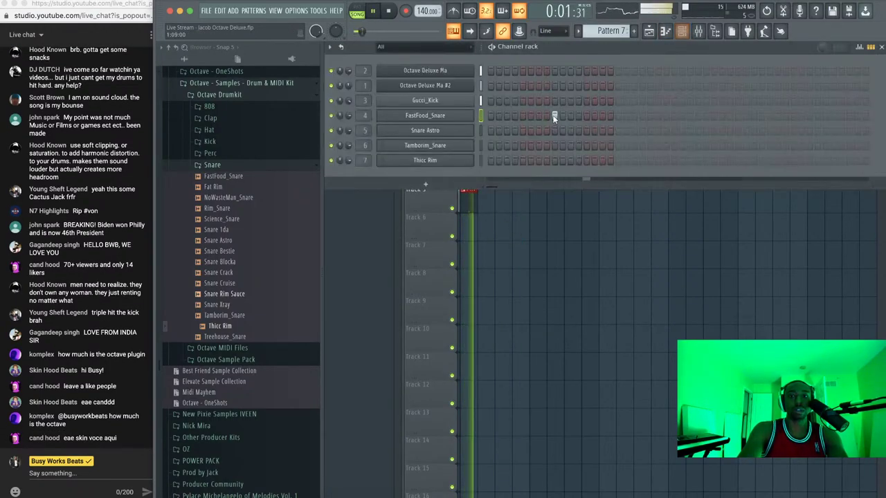
left_click(681, 115)
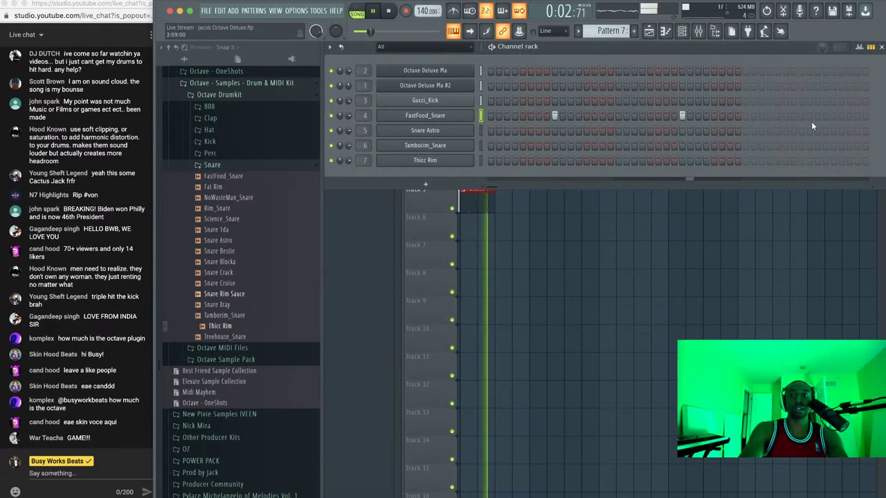
left_click(715, 31)
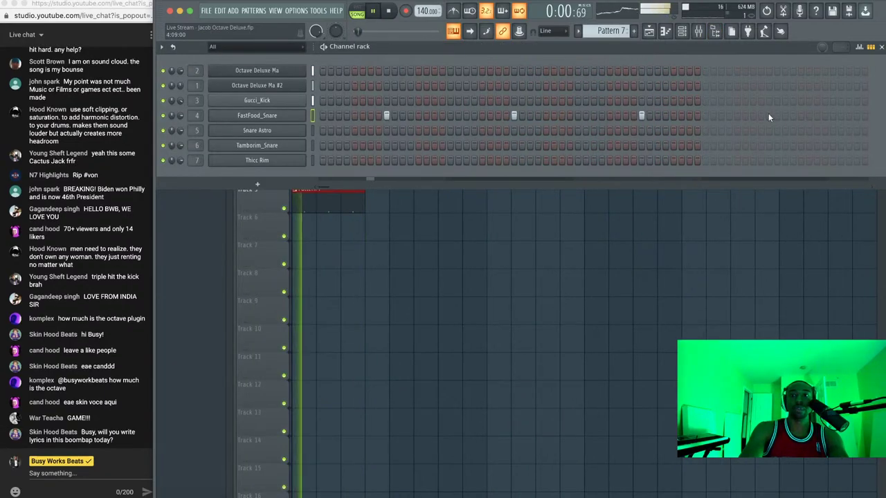
Duplicate the four-bar Pattern 7 clip on Track 5 so a copy starts at bar 5
right_click(718, 264)
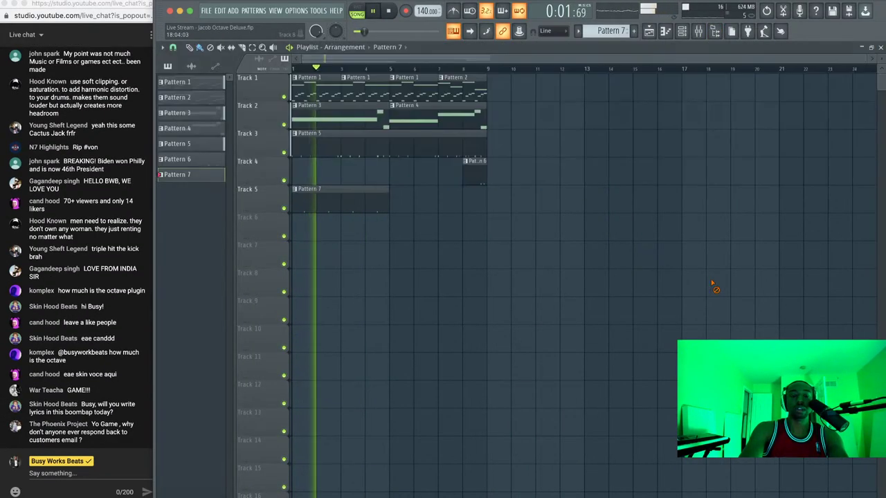
left_click(340, 203)
key("ctrl+b")
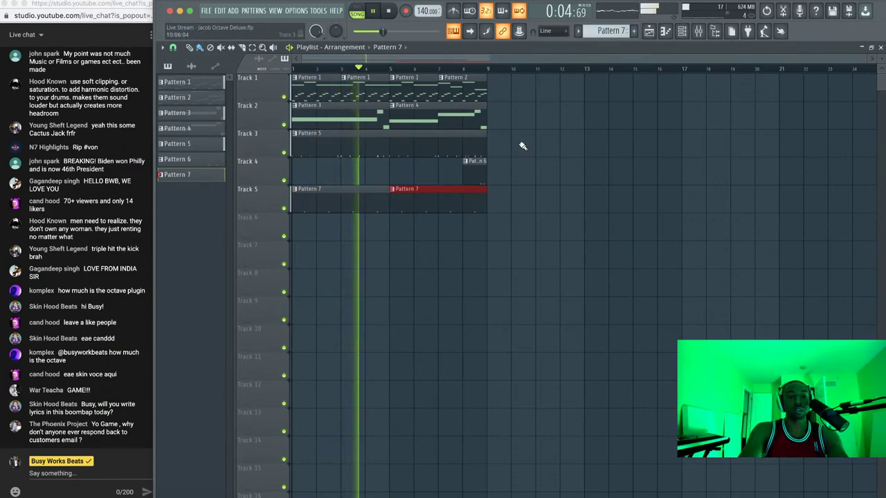
Add Snare Astro hits to Pattern 7 on steps 15, 19, 47 and 51 while the song plays
left_click(687, 31)
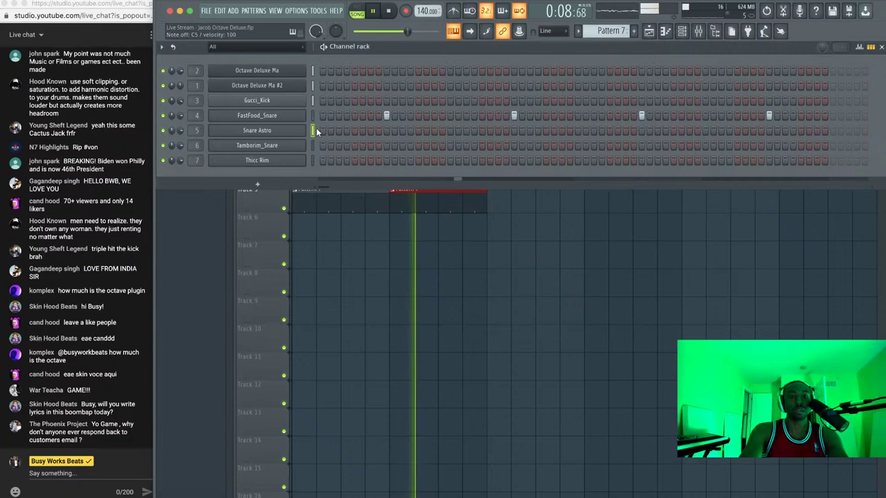
key("space")
key("space")
left_click(434, 130)
left_click(466, 130)
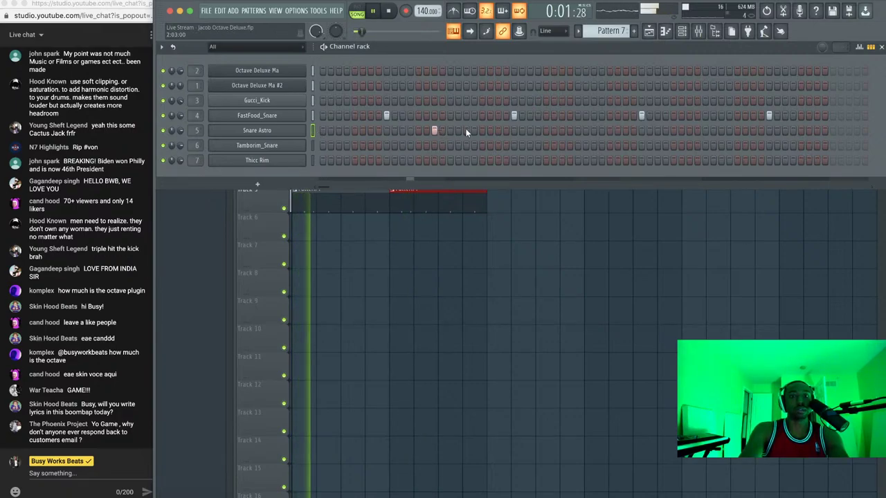
left_click(690, 130)
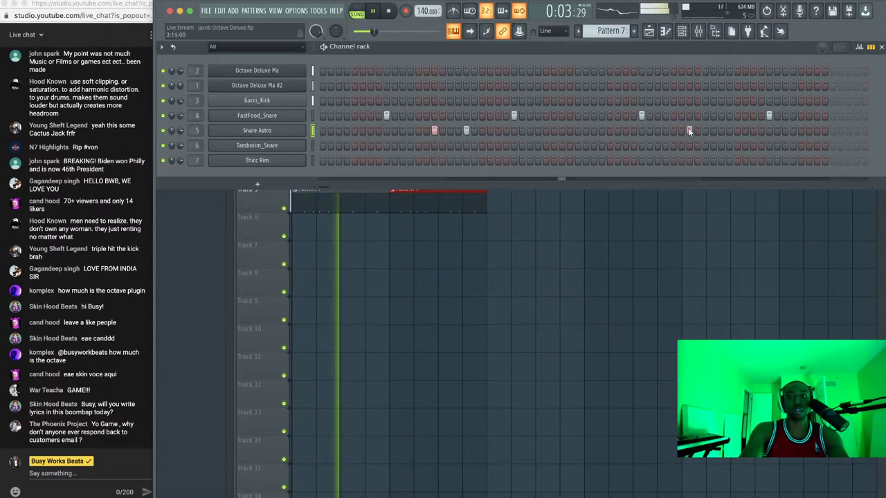
left_click(722, 131)
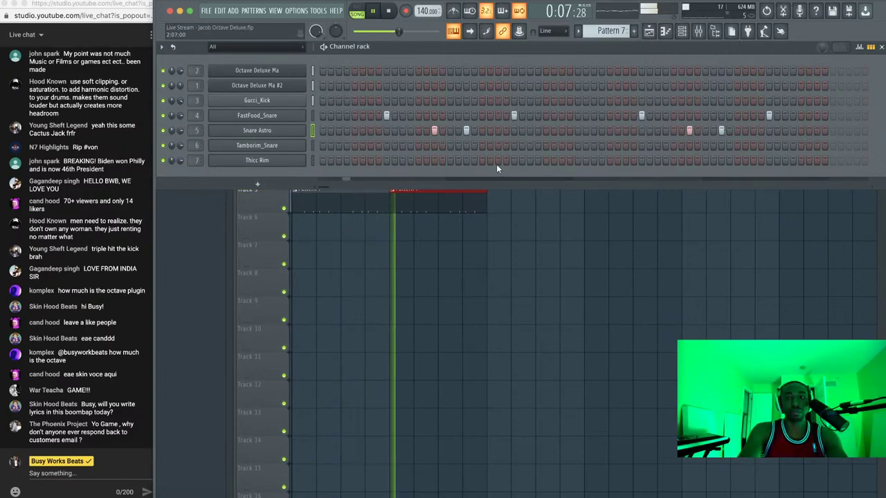
Select the Tamborim_Snare channel and replay the arrangement from the start to listen to the snare patterns
left_click(311, 146)
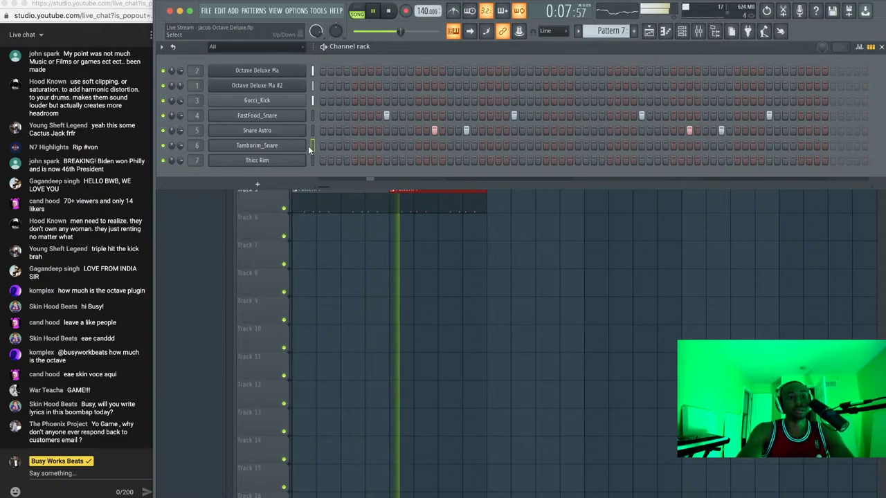
right_click(453, 247)
key("space")
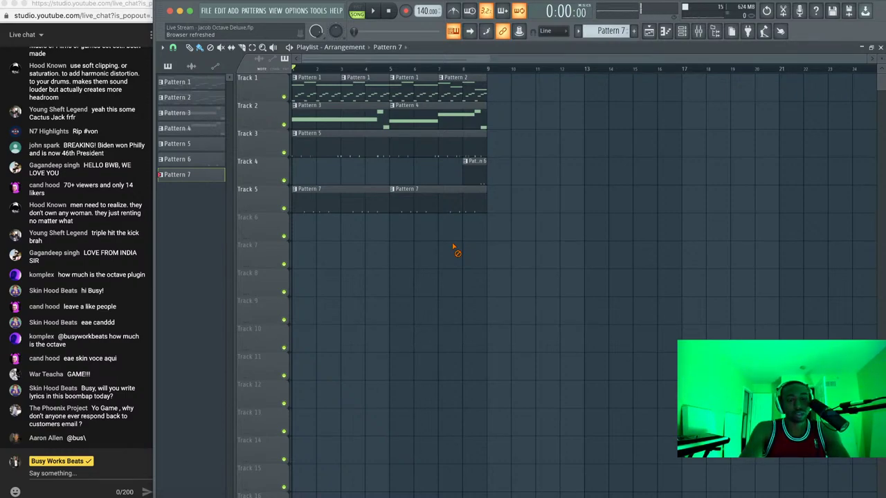
key("space")
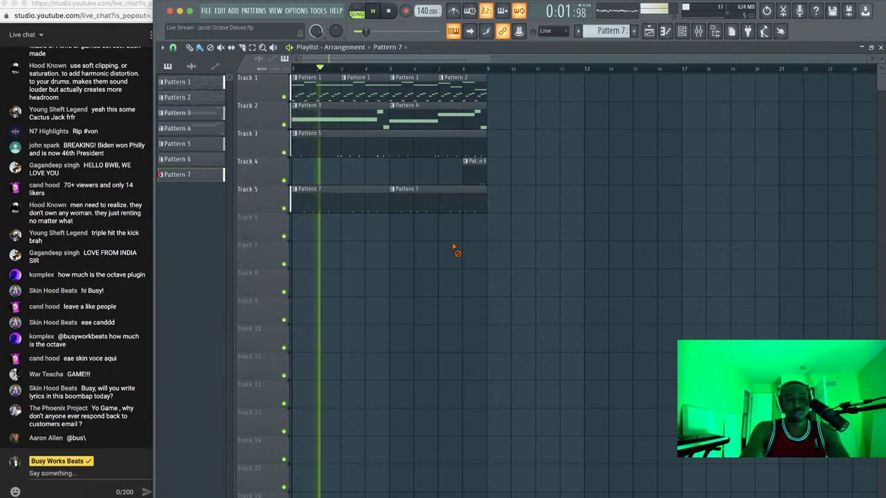
key("space")
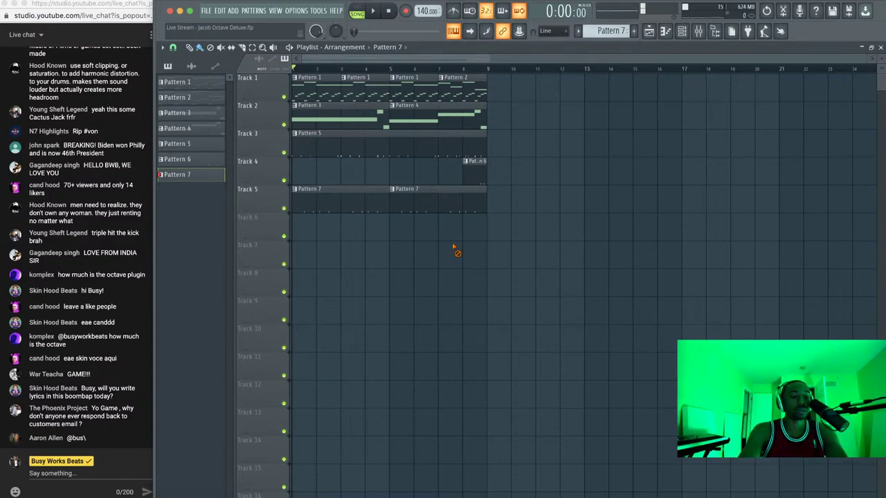
key("space")
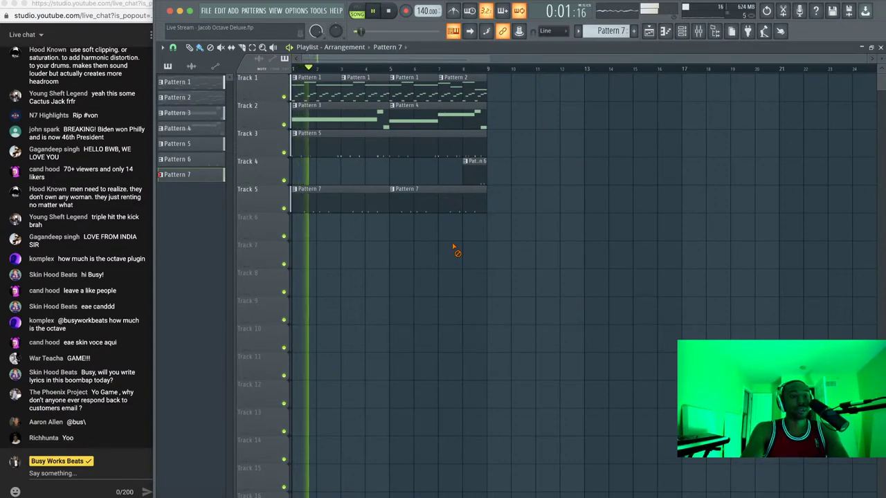
key("space")
Select the Thicc Rim channel in the channel rack and audition the full arrangement again in song mode
left_click(684, 33)
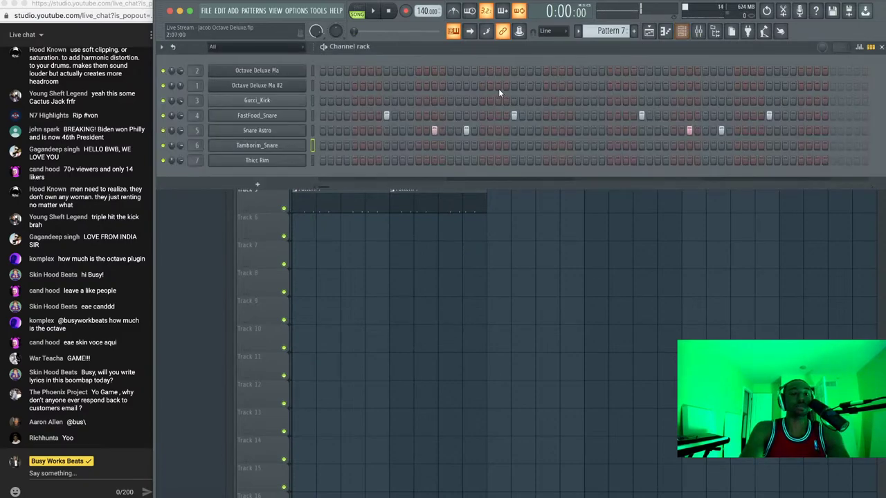
left_click(312, 160)
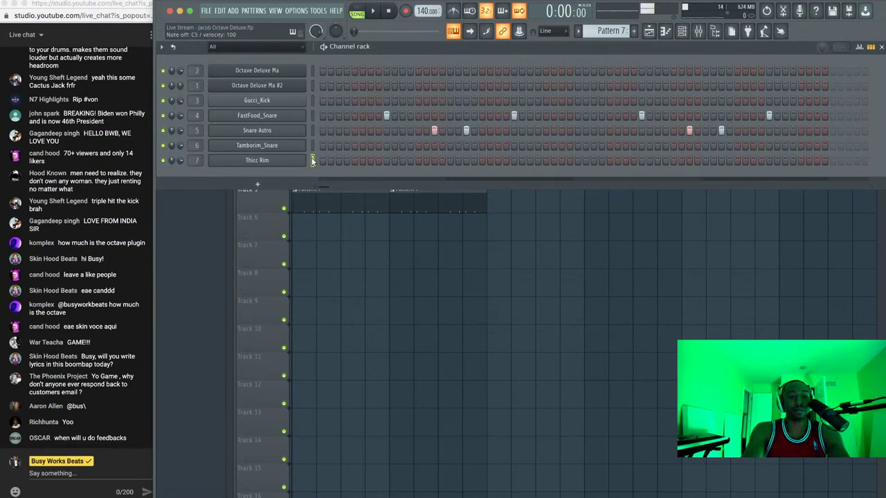
key("space")
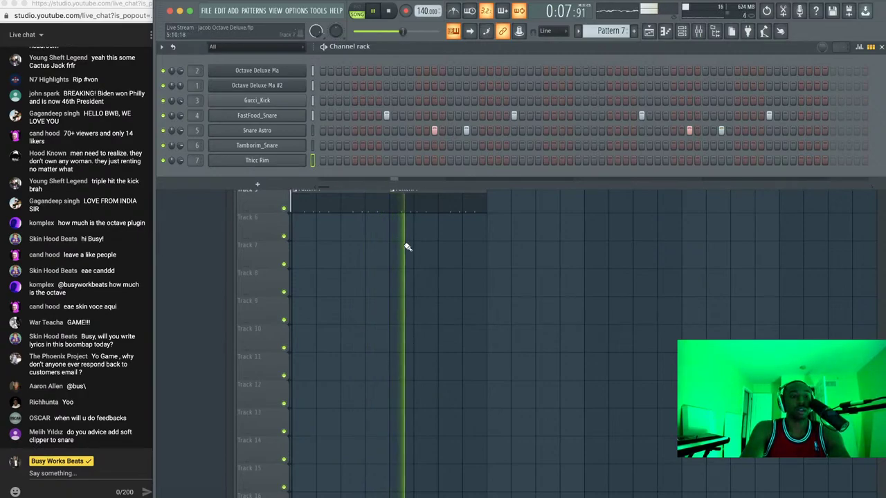
right_click(409, 280)
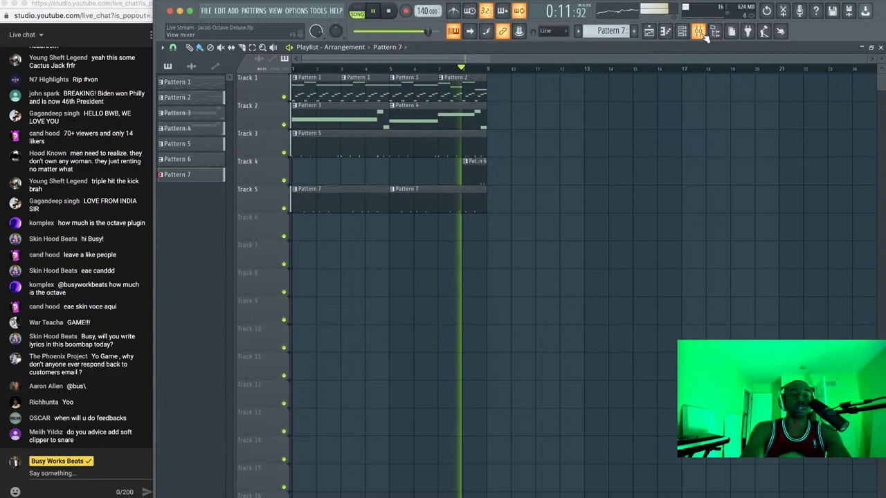
key("space")
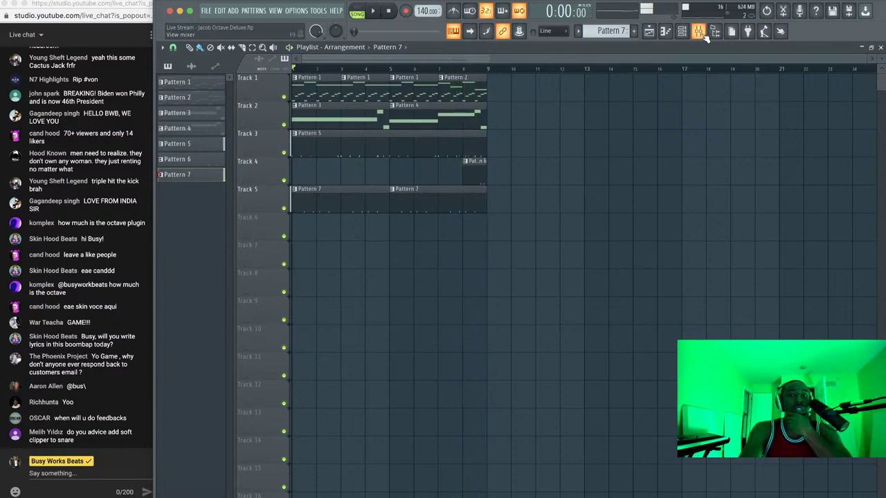
key("space")
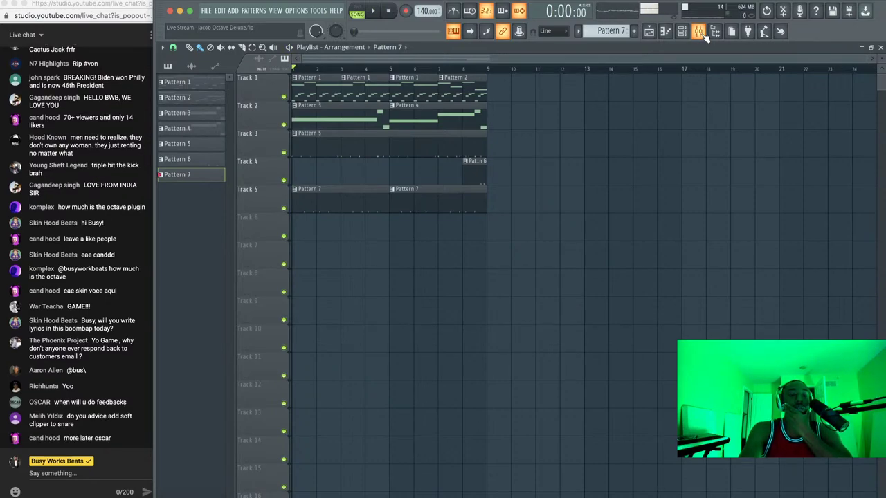
key("space")
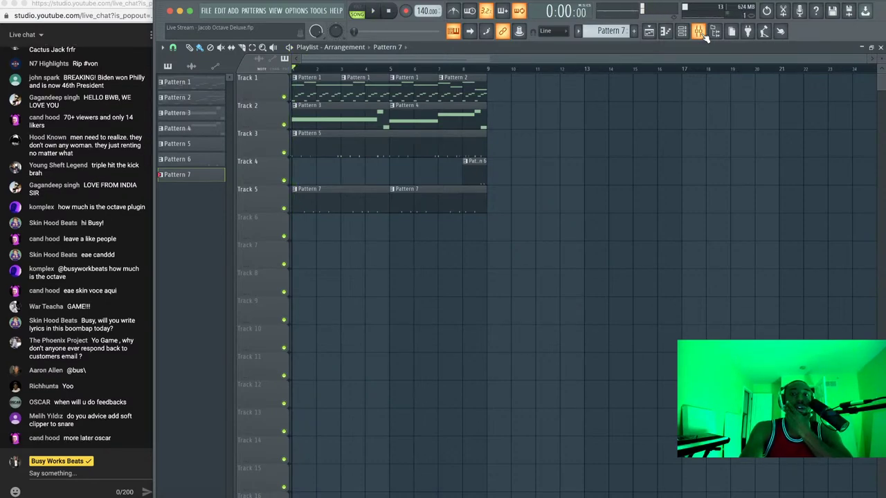
Show the mixer and play the arrangement to check the levels of the drum and instrument tracks
left_click(700, 32)
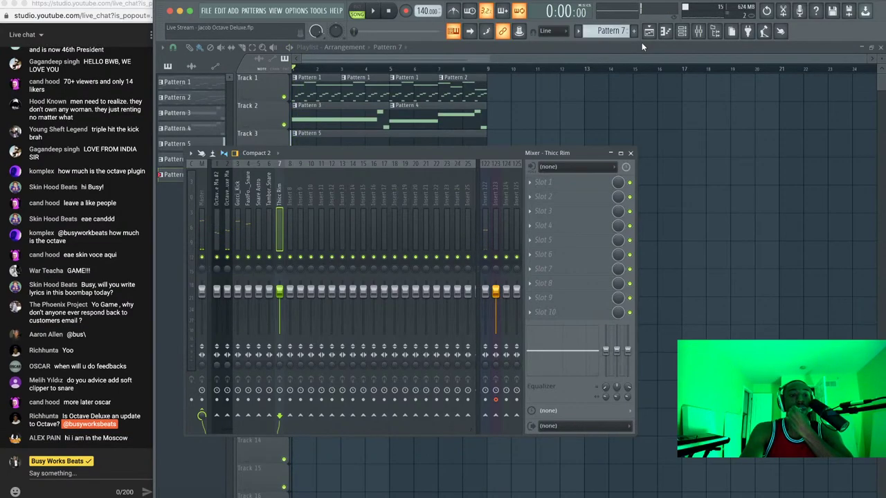
key("space")
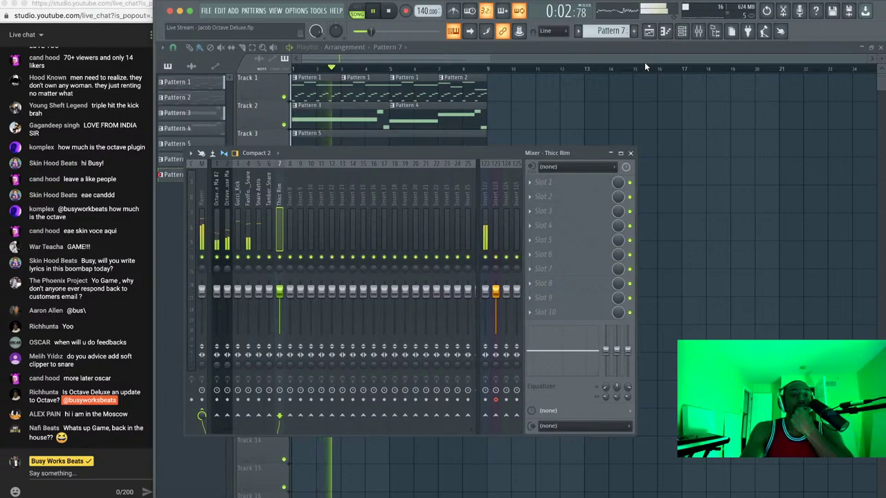
key("space")
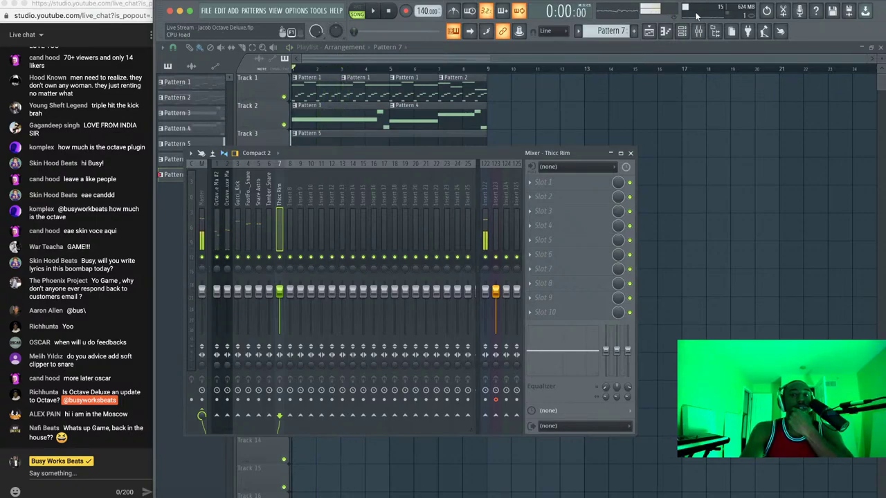
Inspect the Octave Deluxe Ma #2 bass instrument, close it, and return to the Pattern 7 channel rack
left_click(683, 33)
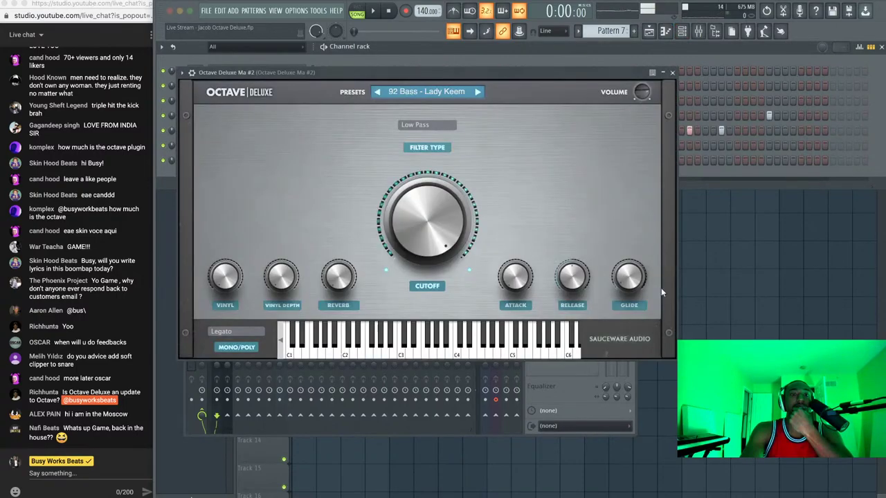
right_click(741, 300)
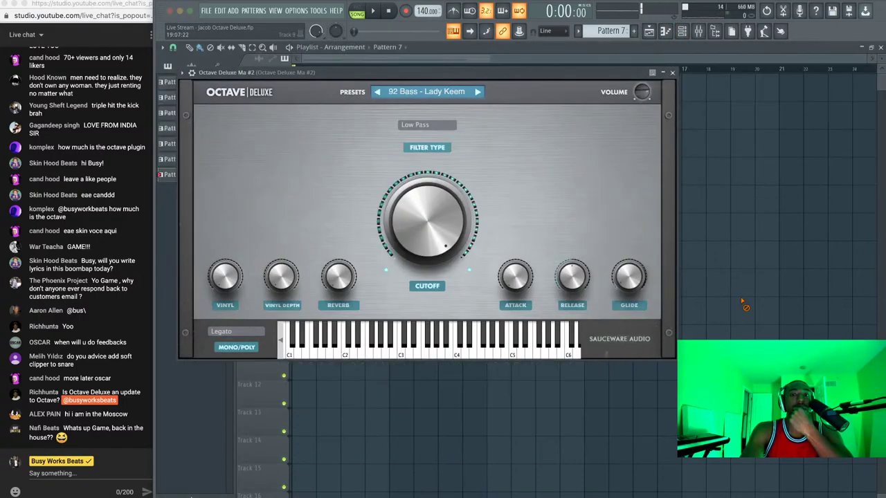
left_click(672, 72)
key("space")
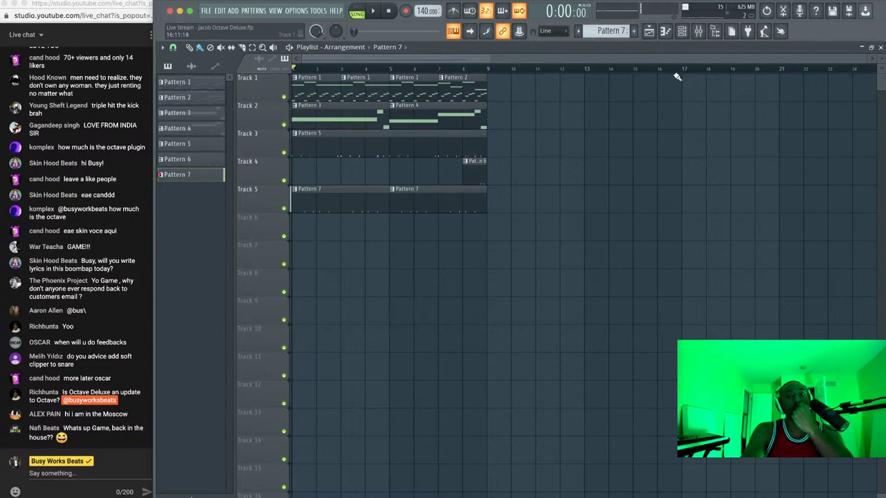
key("F6")
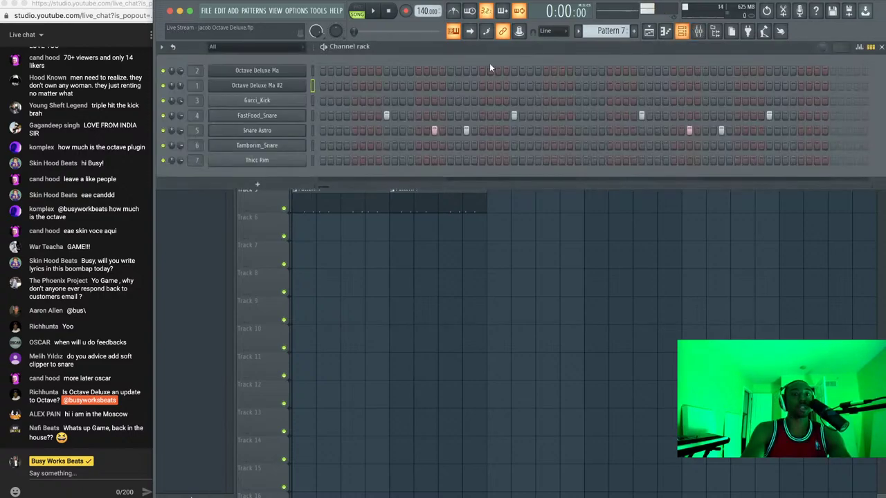
Show the mixer with the Gucci_Kick track selected, add a Fruity Soft Clipper to its first effect slot and raise the threshold fully
left_click(294, 101)
left_click(699, 33)
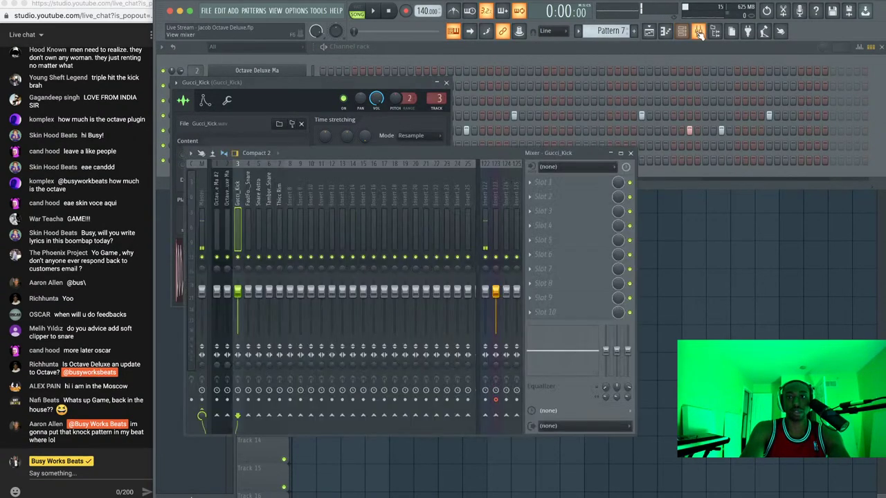
left_click(558, 183)
mouse_move(546, 195)
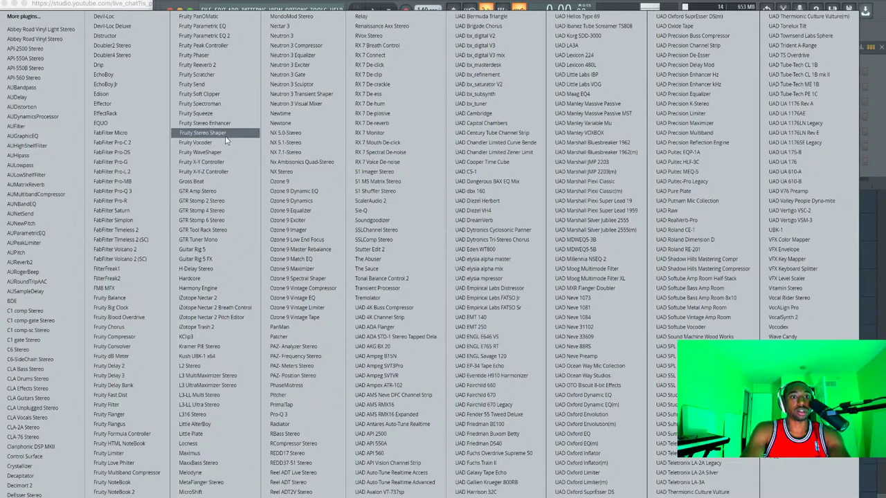
left_click(232, 101)
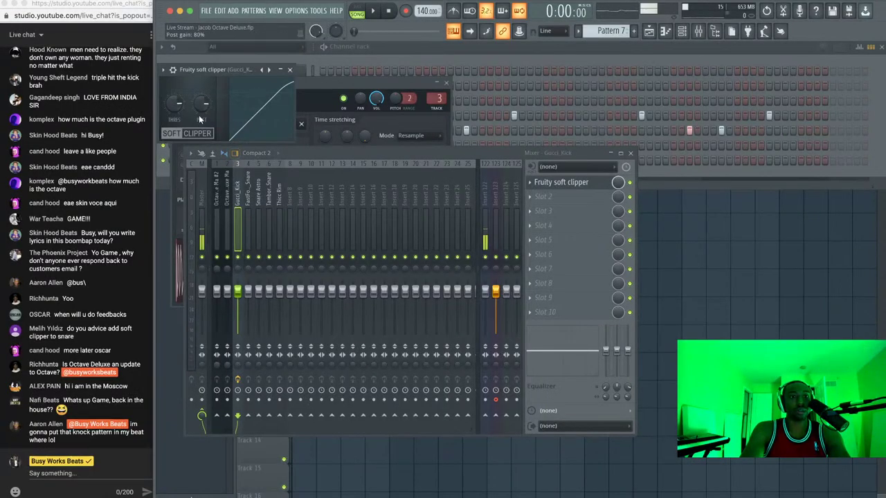
Add a Fruity Soft Clipper to the Master track's first effect slot, raise its threshold fully and close the plugin
left_click(206, 194)
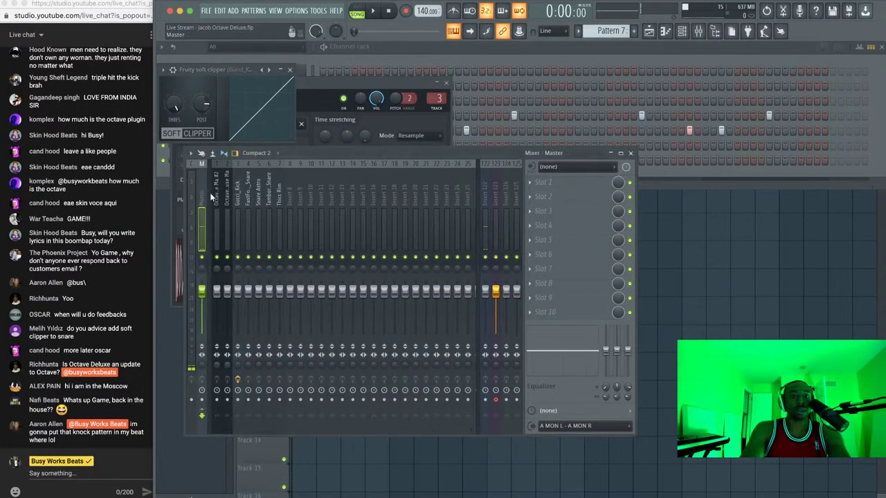
left_click(544, 182)
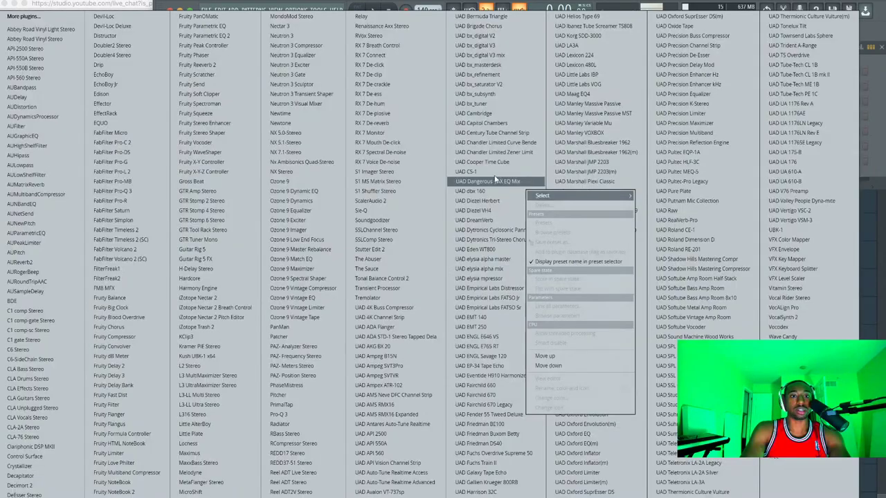
left_click(231, 99)
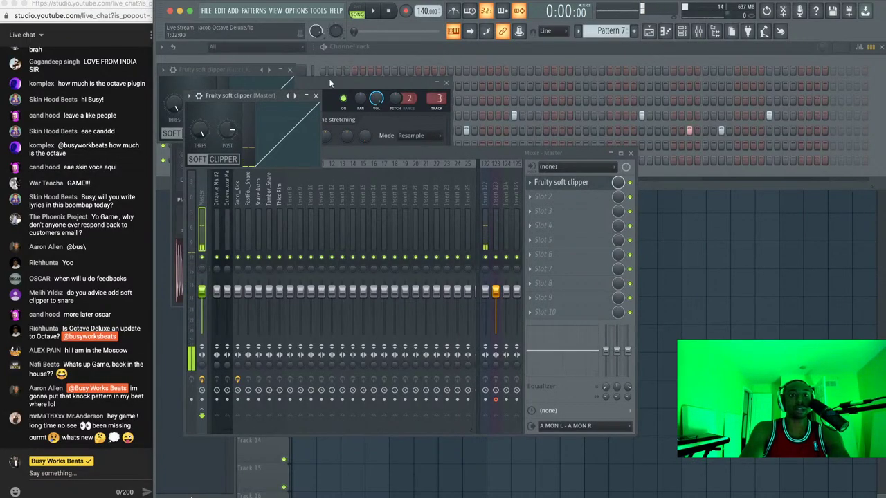
left_click(315, 97)
Play the arrangement and raise the Gucci_Kick sample's precomputed Boost to 20%
key("space")
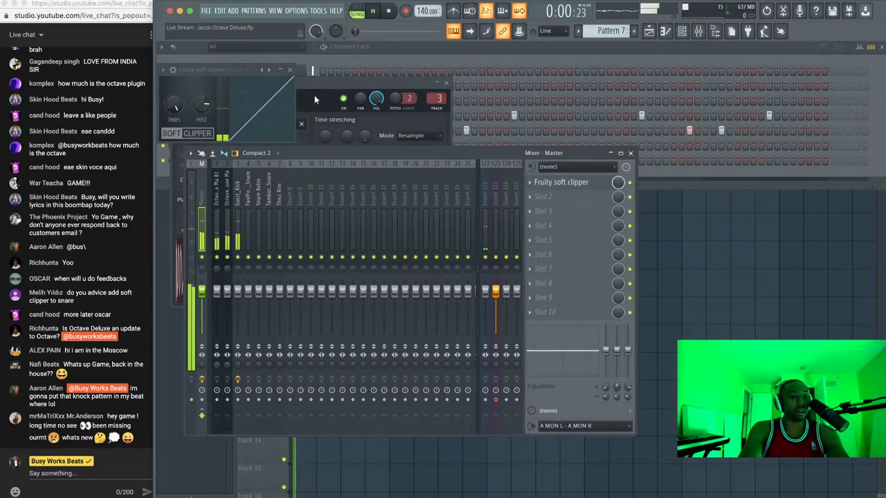
left_click(238, 199)
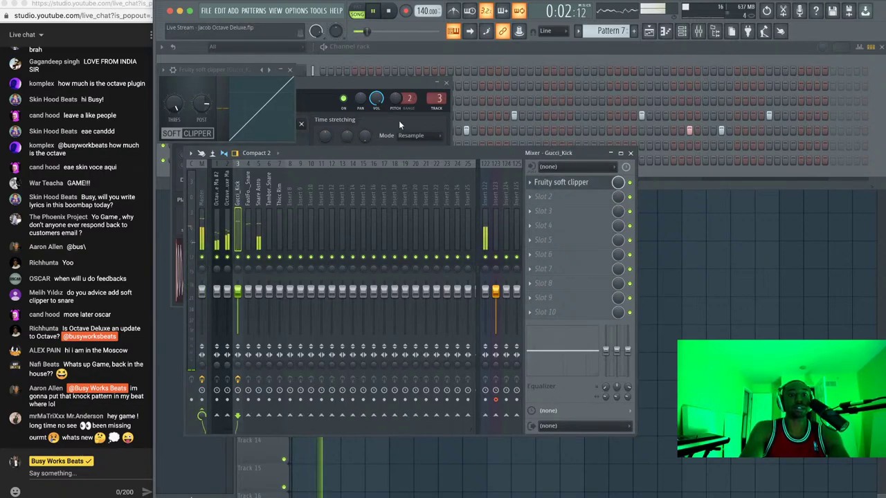
left_click(393, 81)
key("space")
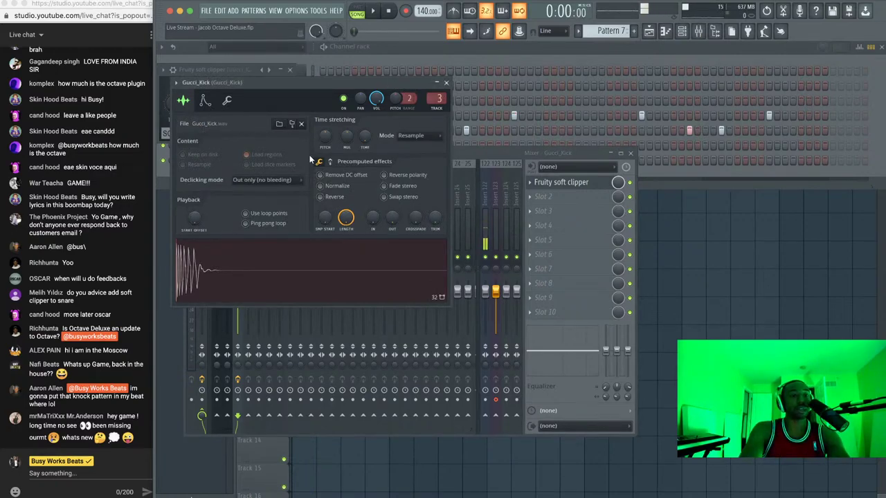
key("space")
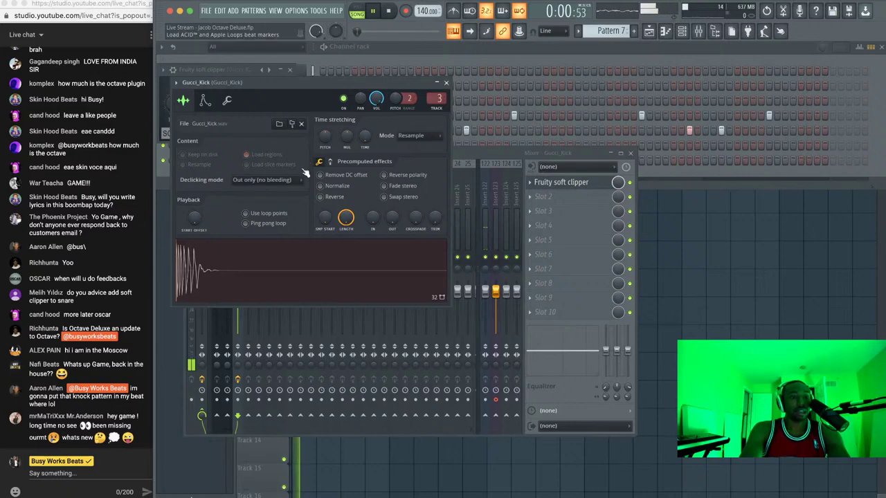
scroll(333, 180, "down", 3)
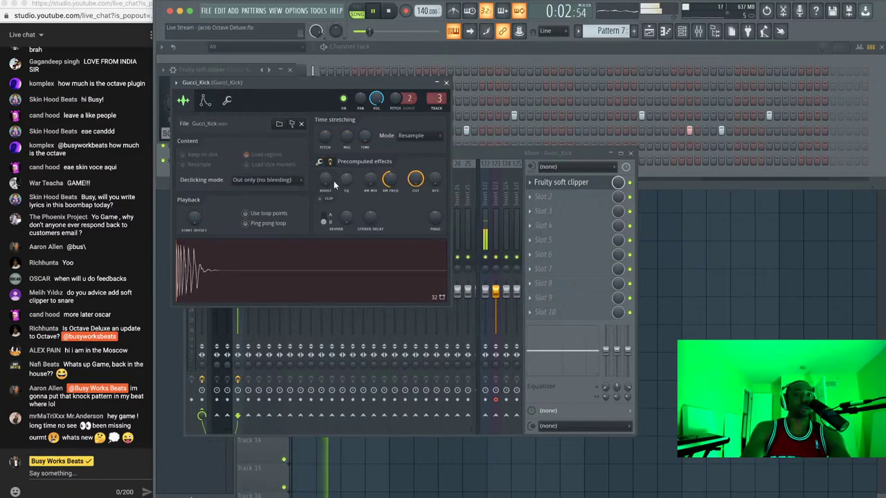
scroll(325, 181, "up", 4)
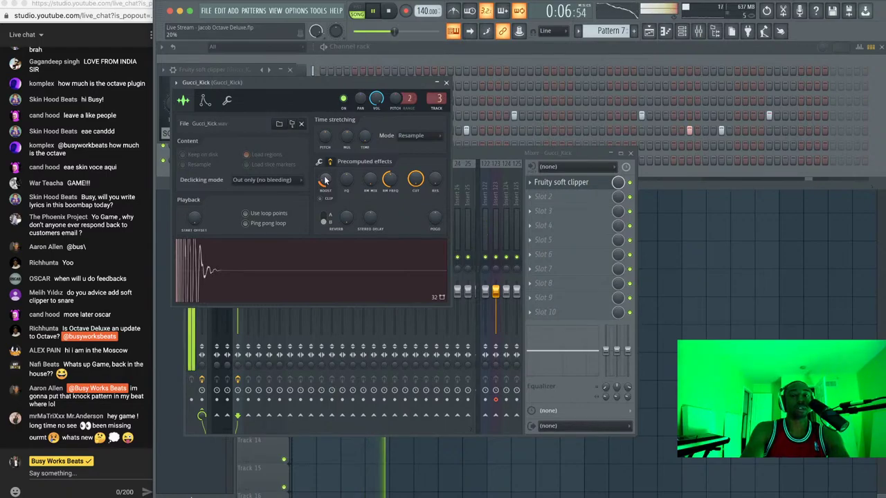
Replay the arrangement to judge the kick, lower the Gucci_Kick sample's Boost to 4% and close its sampler
key("space")
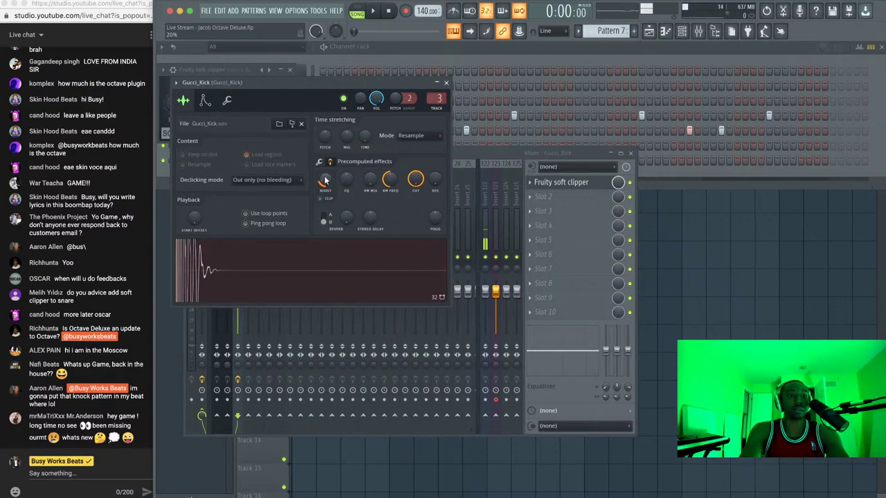
key("space")
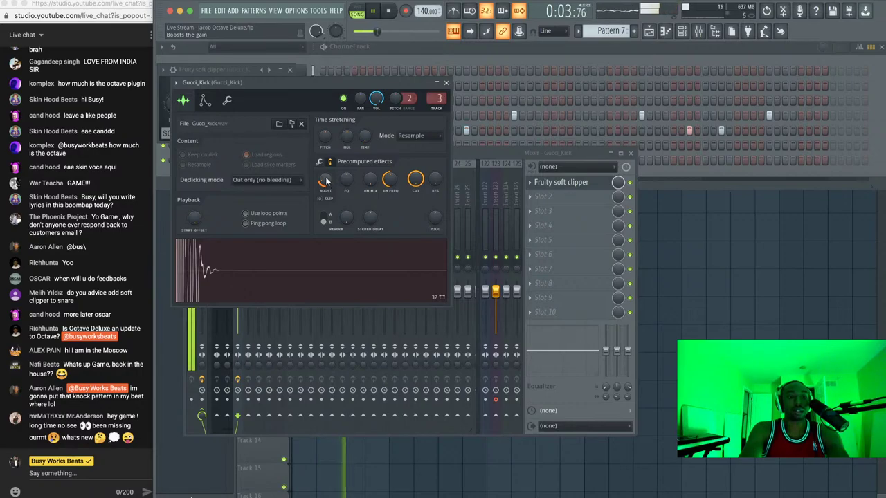
key("space")
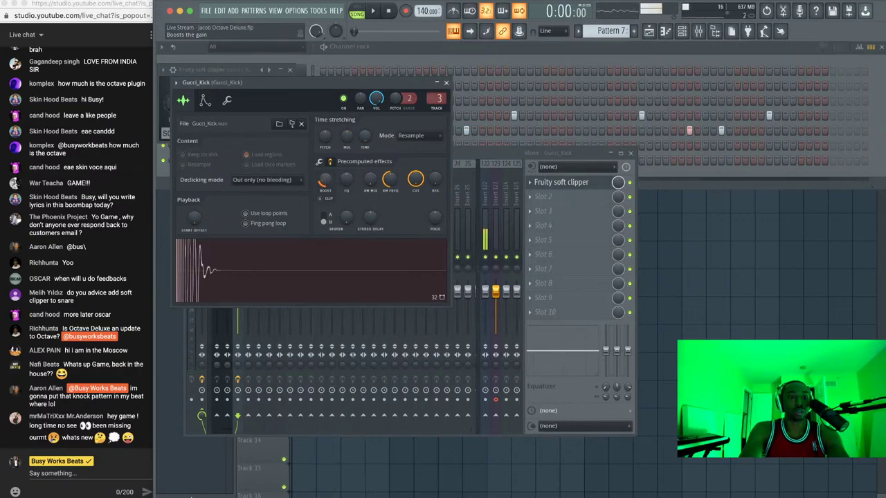
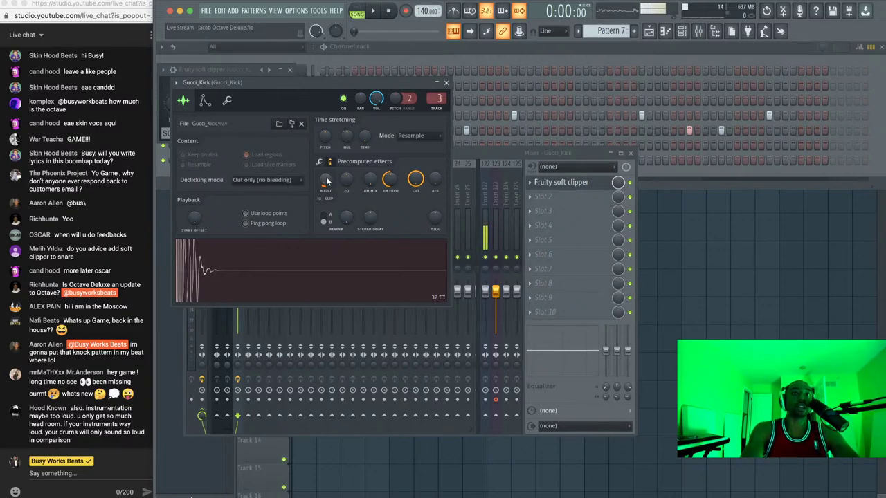
key("space")
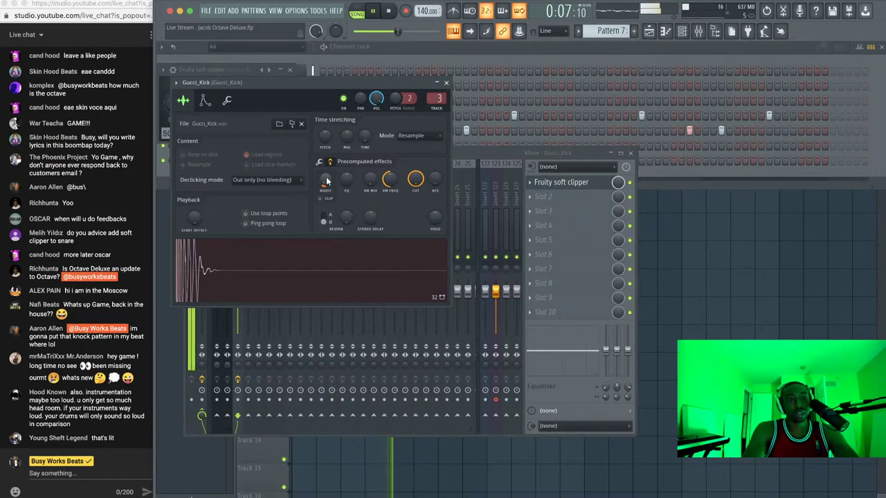
left_click_drag(328, 181, 327, 166)
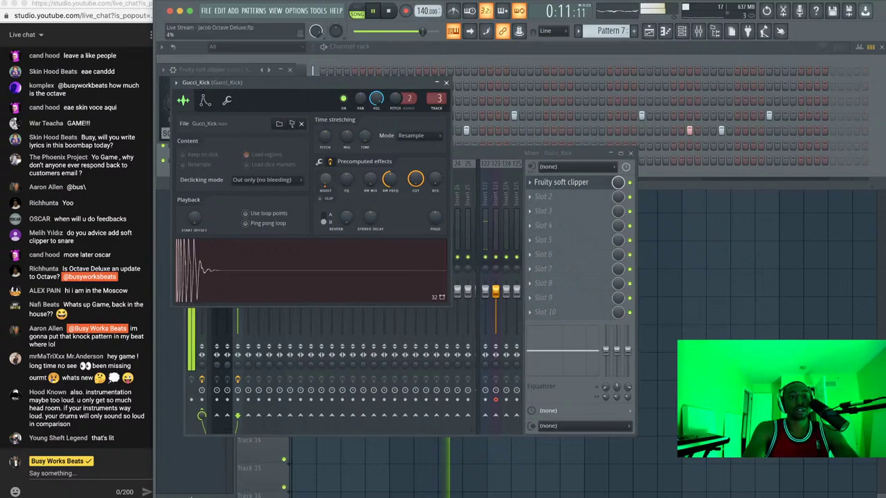
left_click(446, 82)
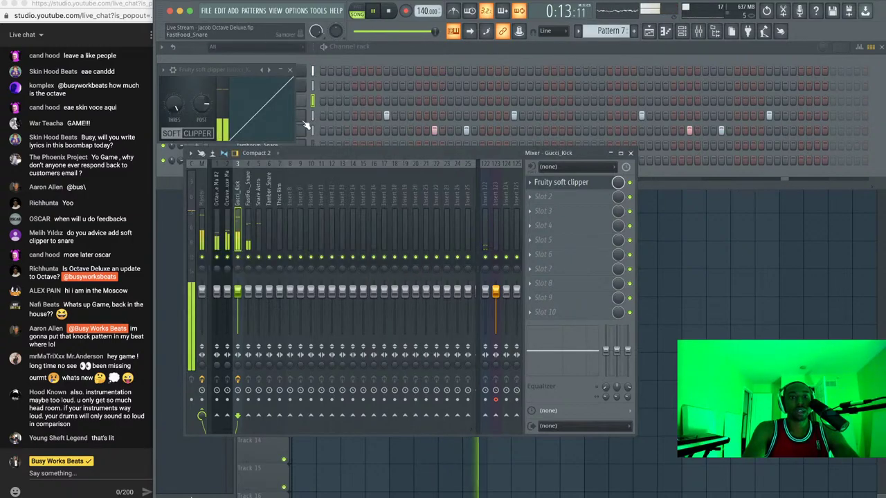
Close the kick's soft clipper and set the Gucci_Kick sample's fade-out to 85% in its sampler
left_click(290, 69)
left_click(279, 99)
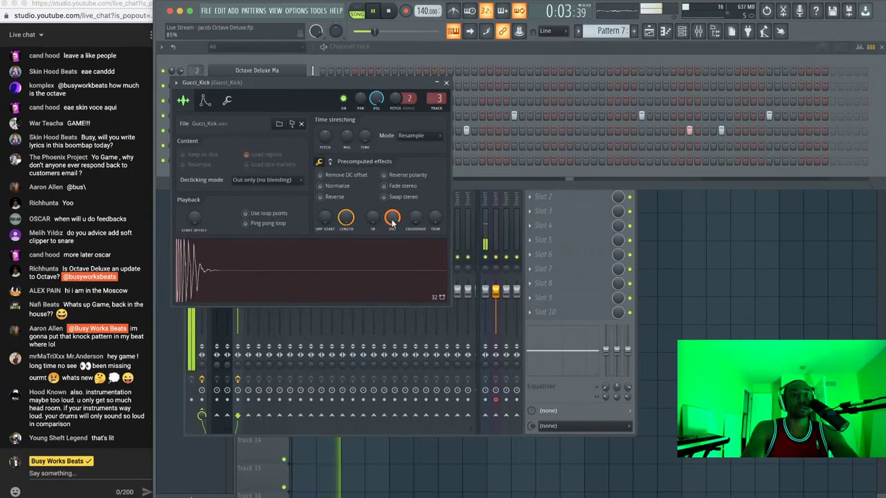
left_click(446, 82)
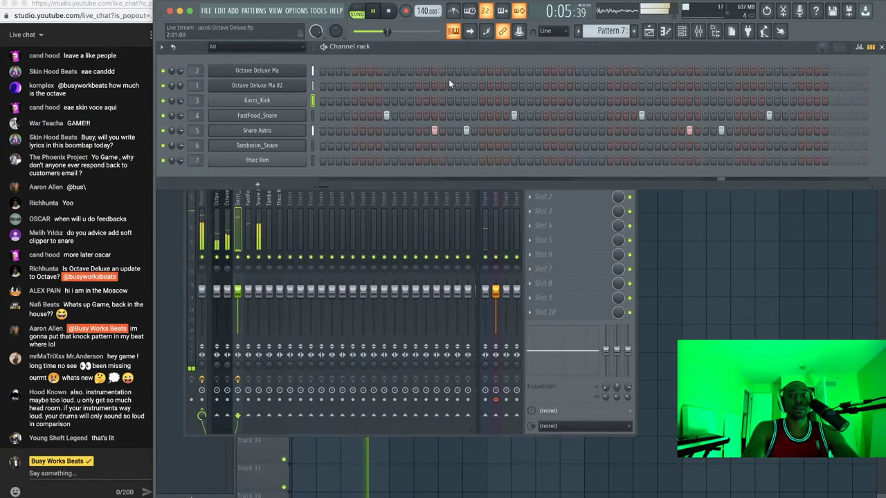
Browse the Octave Drumkit's 808 folder and audition the samples from 808 Aille to 808 Coop The Bass over the arrangement
left_click(312, 144)
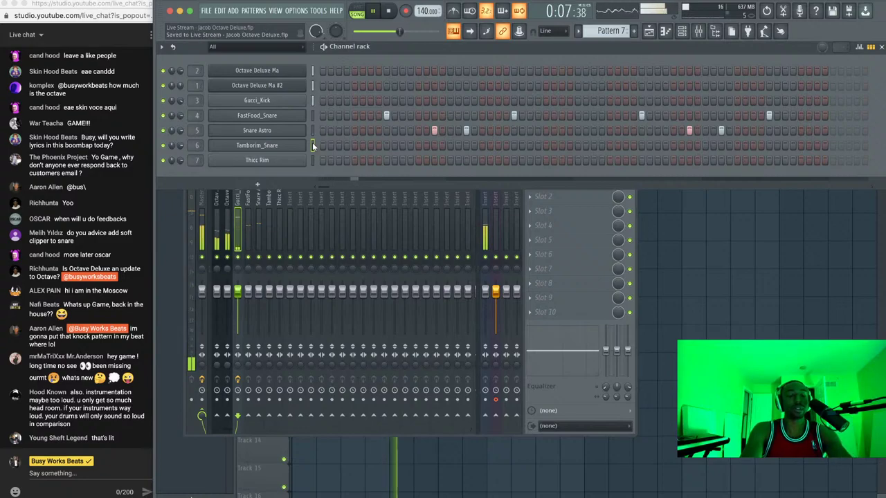
left_click(715, 31)
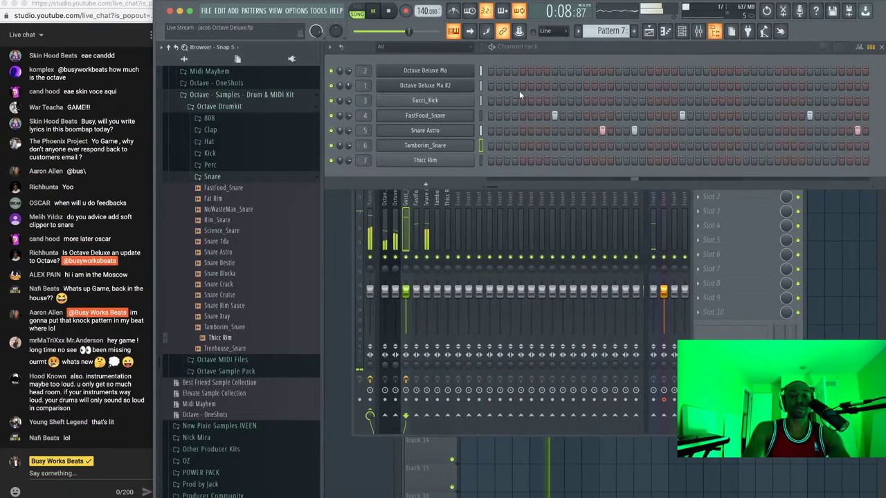
left_click(257, 178)
left_click(229, 118)
left_click(246, 140)
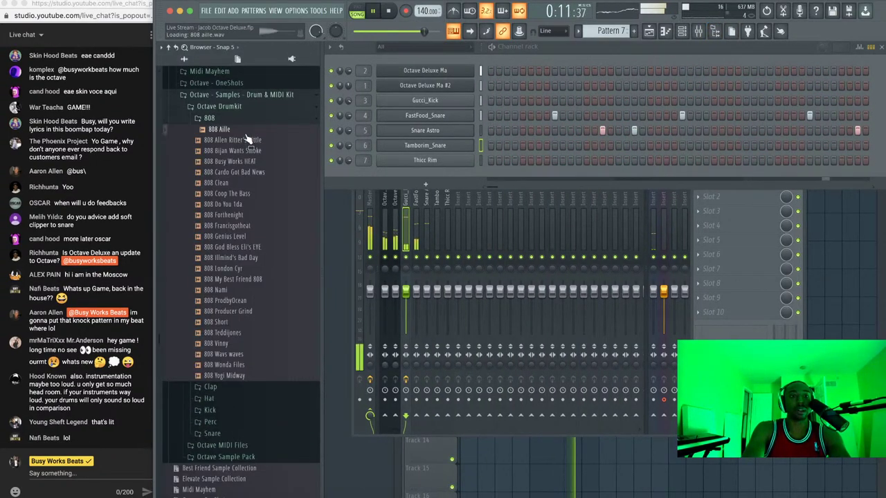
left_click(246, 150)
left_click(249, 161)
left_click(250, 172)
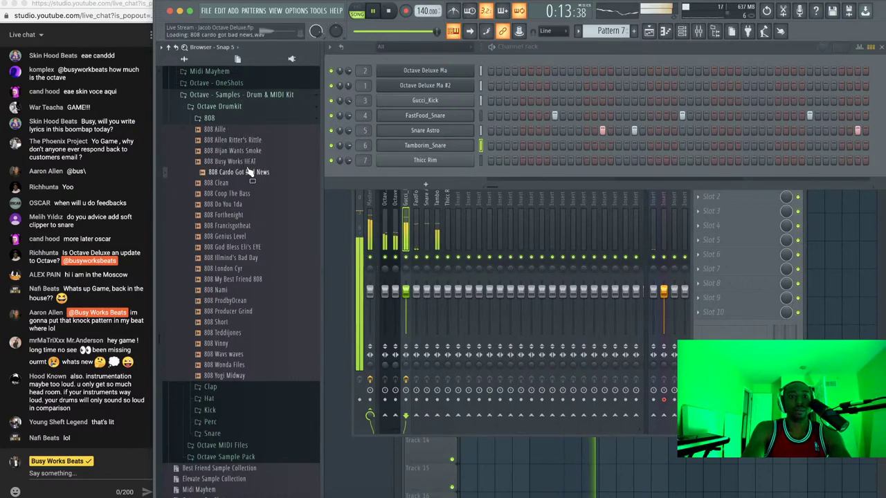
left_click(249, 183)
left_click(248, 193)
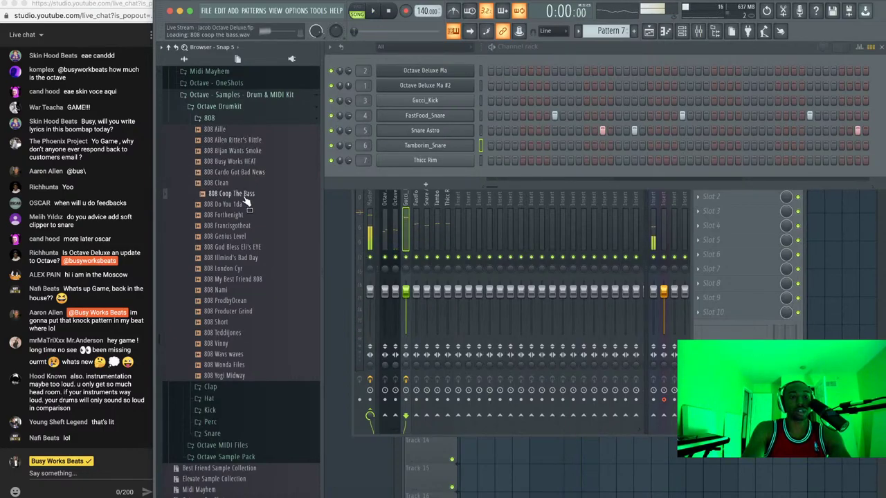
Audition the 808 Do You 1da sample and load it into a new channel
left_click(248, 204)
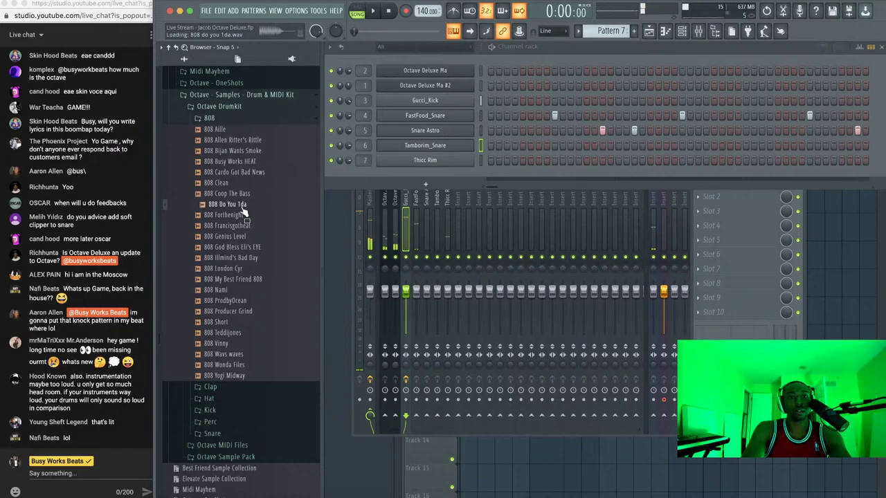
right_click(243, 207)
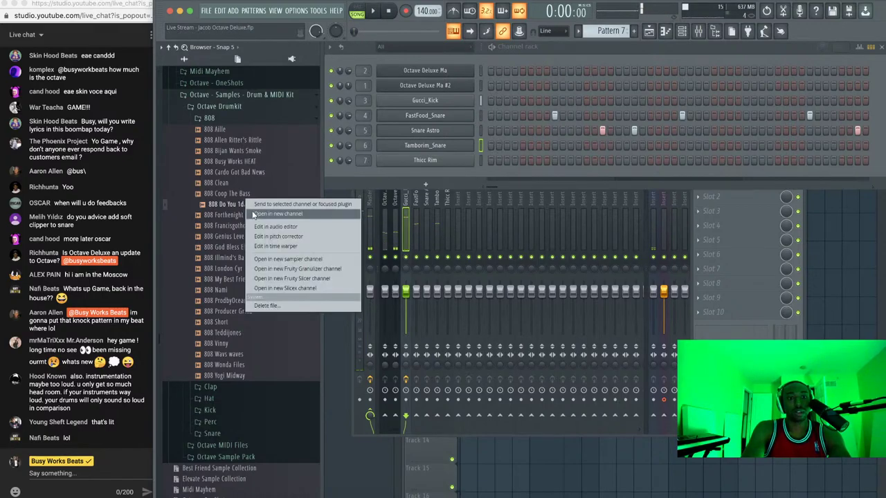
left_click(258, 214)
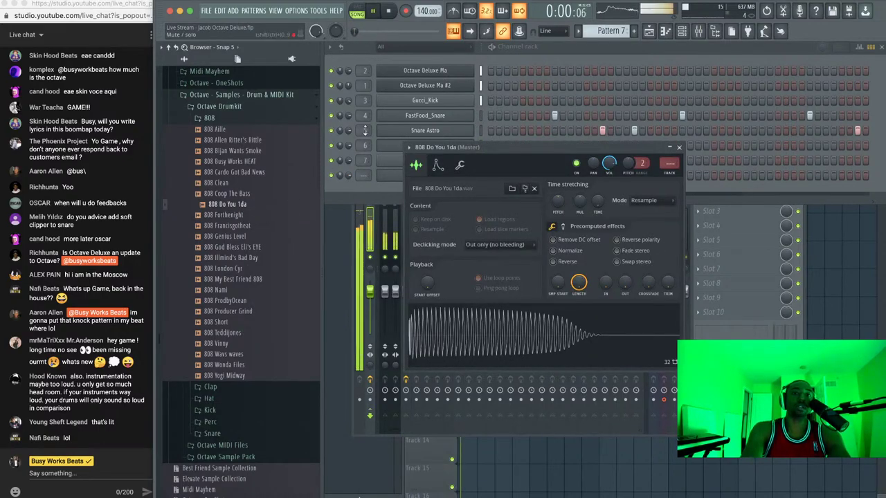
key("space")
Add a Fruity Parametric EQ 2 to the first effect slot of the Octave Deluxe Ma #2 mixer track
left_click(482, 86)
left_click(756, 316)
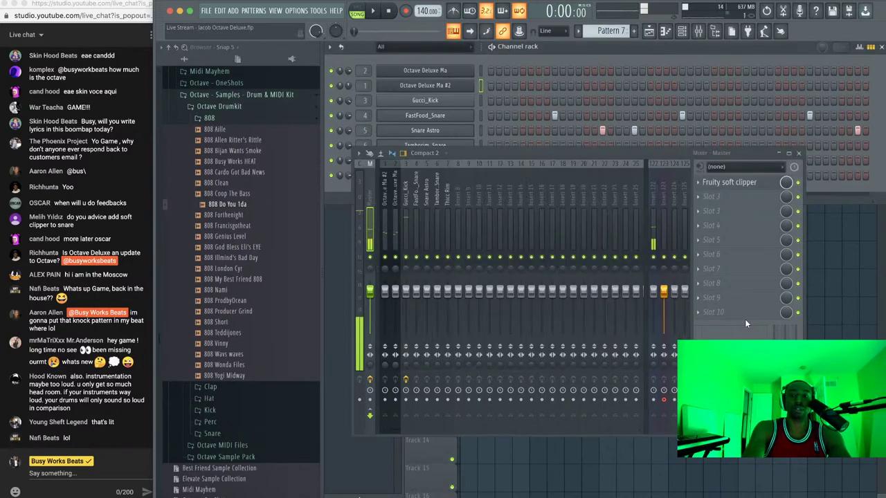
left_click(384, 195)
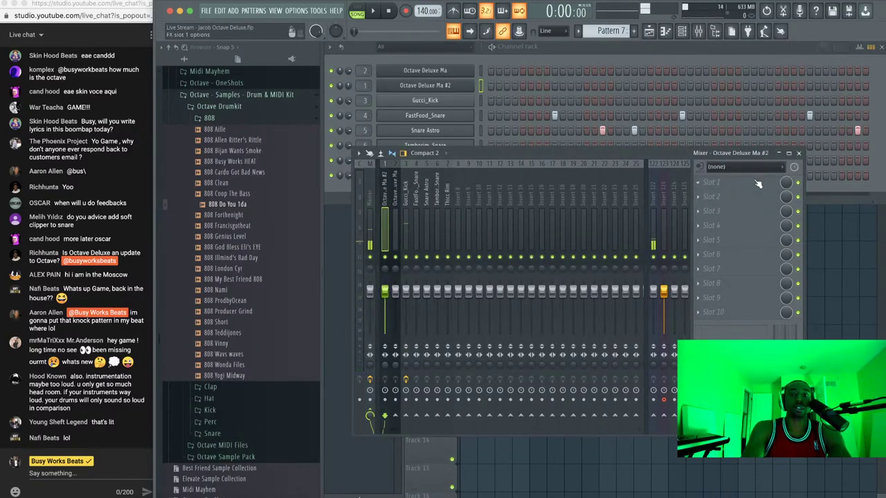
left_click(751, 182)
left_click(239, 35)
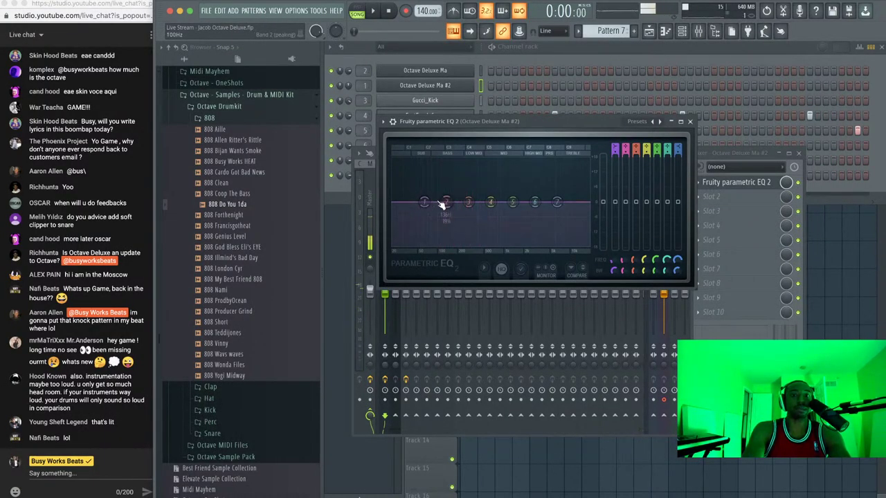
Boost EQ band 2 by about 8.8 dB near 57 Hz, check the bass in playback and close the equalizer
left_click_drag(441, 205, 424, 181)
key("space")
key("space")
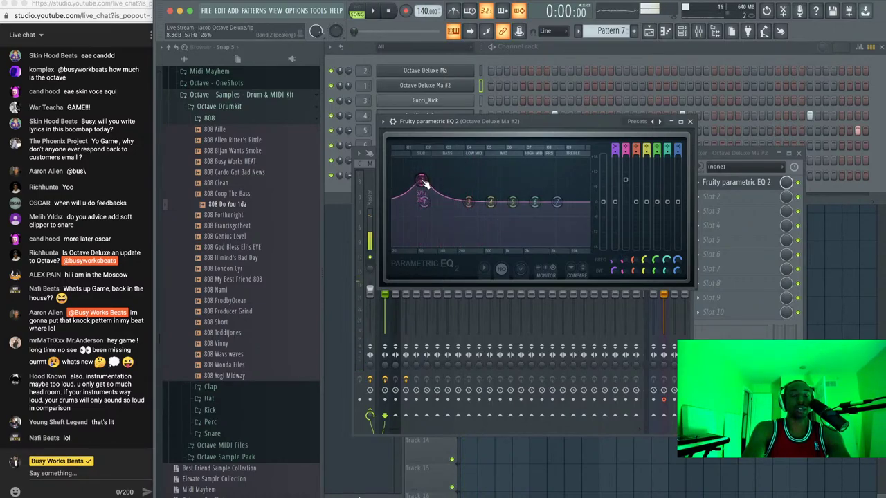
key("space")
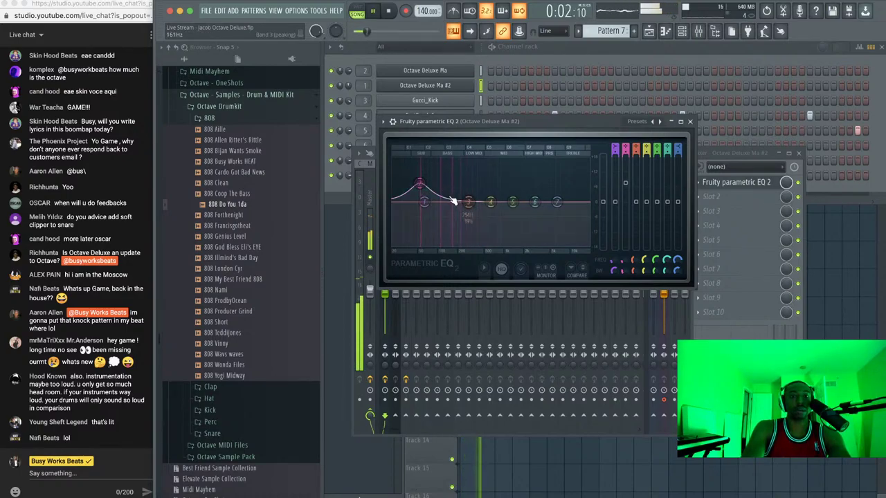
left_click(690, 122)
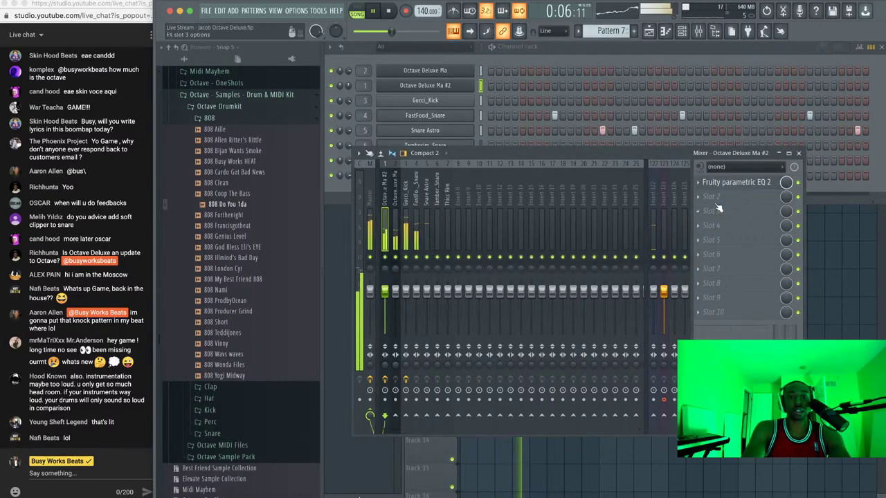
Stop playback and reset band 2 to flat in the Octave Deluxe Ma #2 track's Fruity Parametric EQ 2
key("space")
left_click(732, 182)
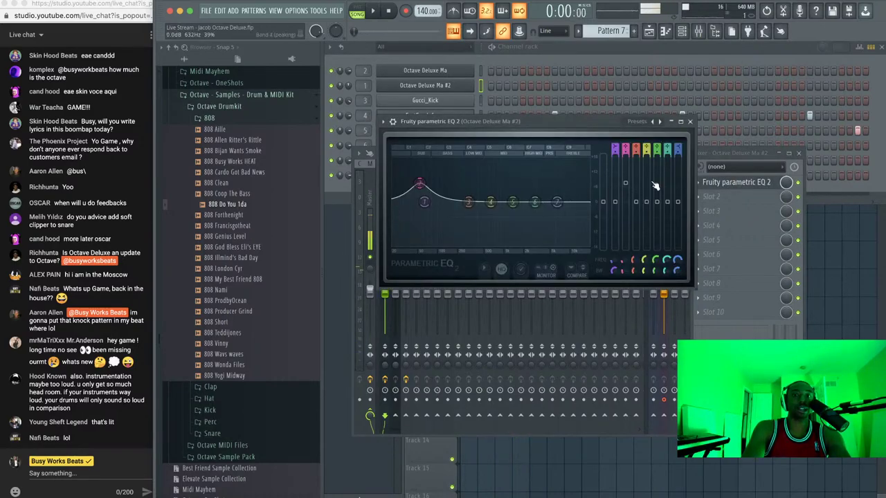
right_click(626, 183)
left_click(634, 189)
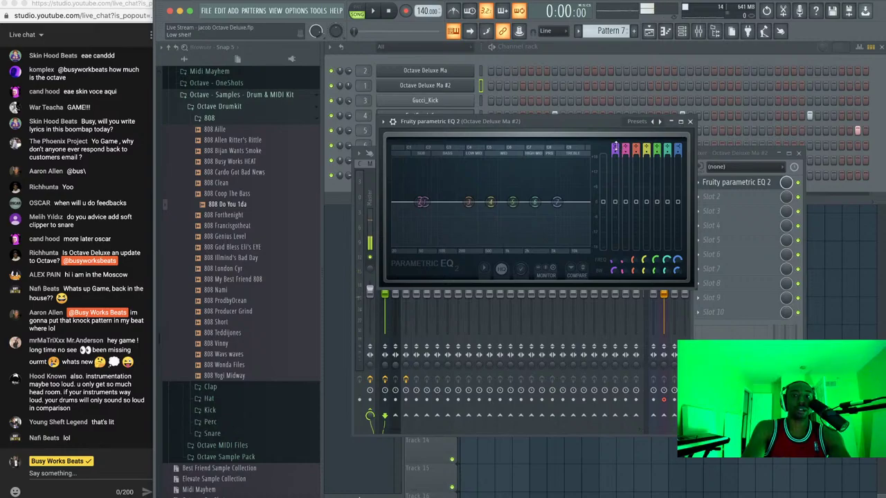
Turn band 1 of the Octave Deluxe Ma #2 equalizer into a high-pass filter, then close the equalizer and mixer
left_click_drag(616, 146, 616, 173)
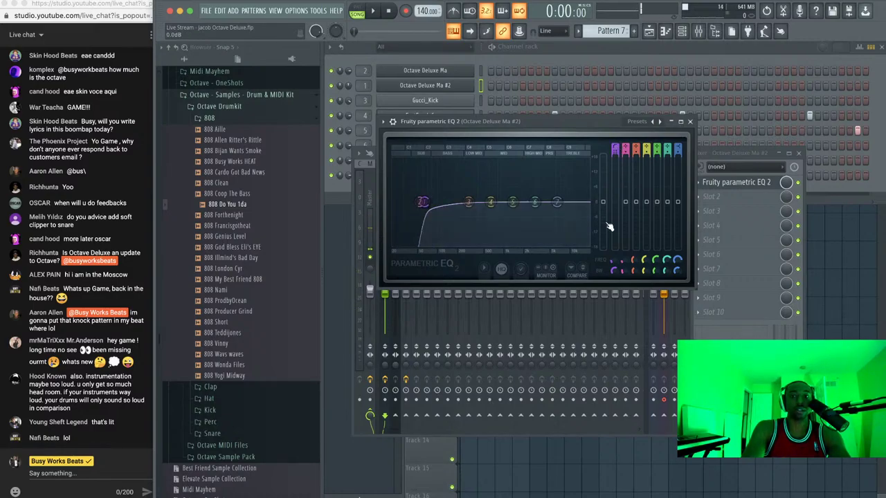
left_click_drag(434, 201, 436, 201)
left_click(690, 121)
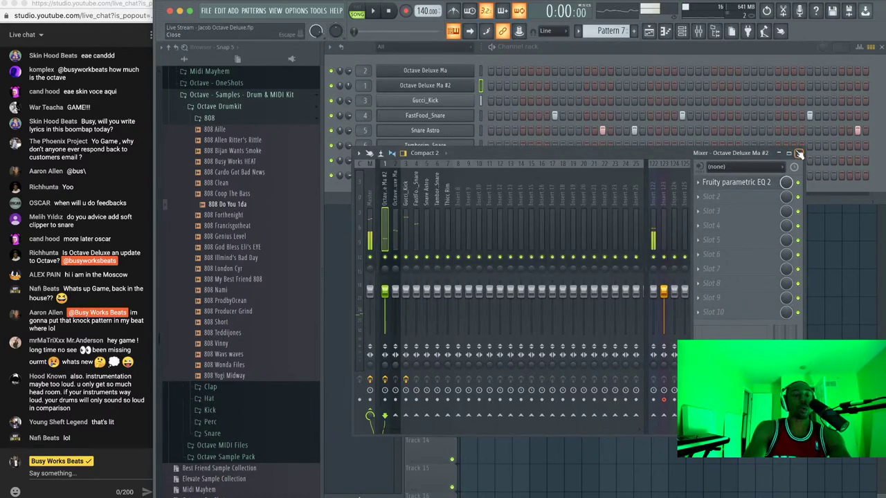
left_click(799, 153)
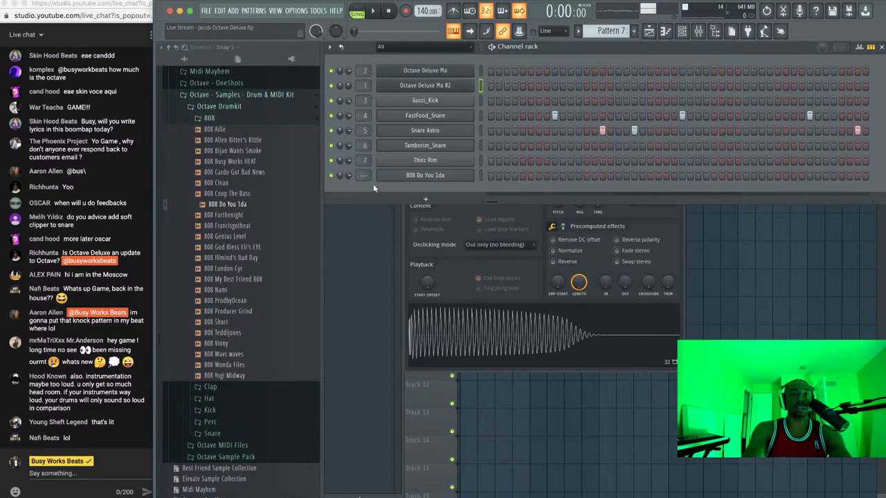
Add a Fruity Parametric EQ 2 to the second effect slot of the Gucci_Kick mixer track
left_click(480, 176)
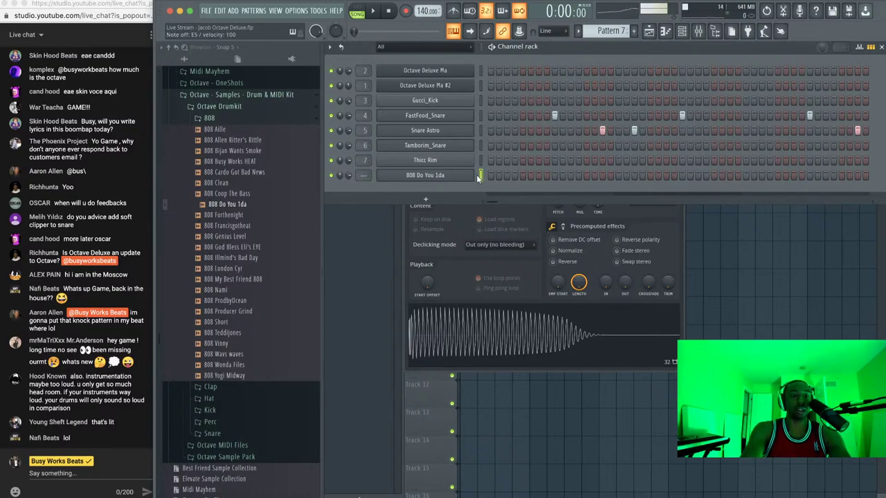
left_click(425, 100)
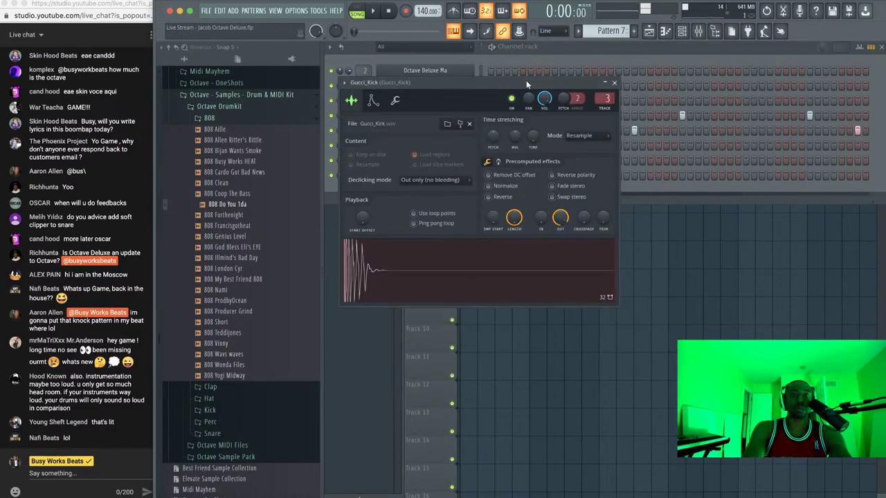
left_click(697, 32)
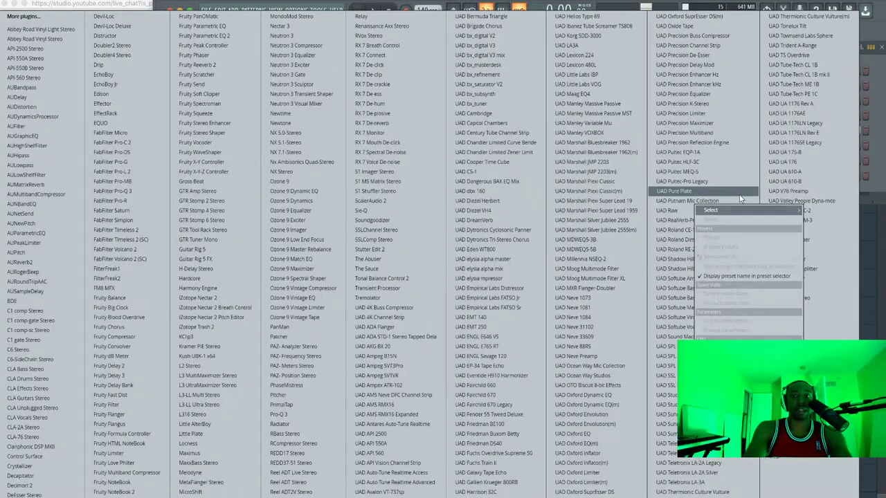
left_click(684, 210)
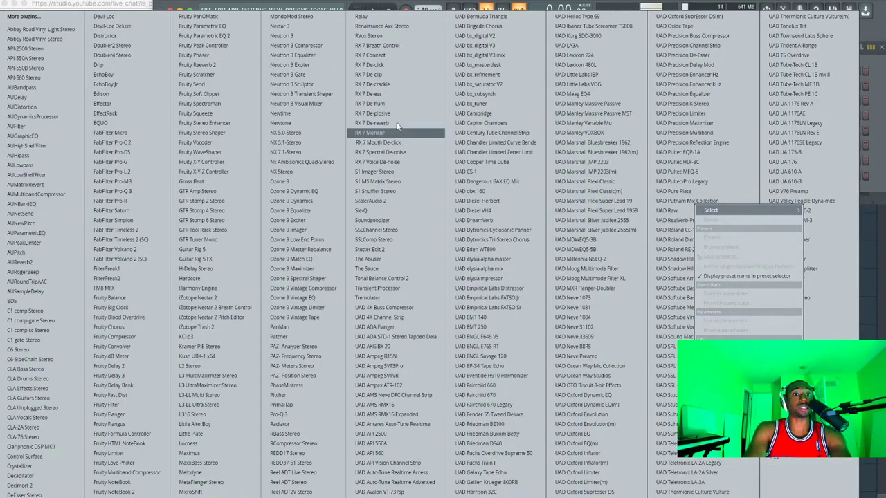
left_click(245, 35)
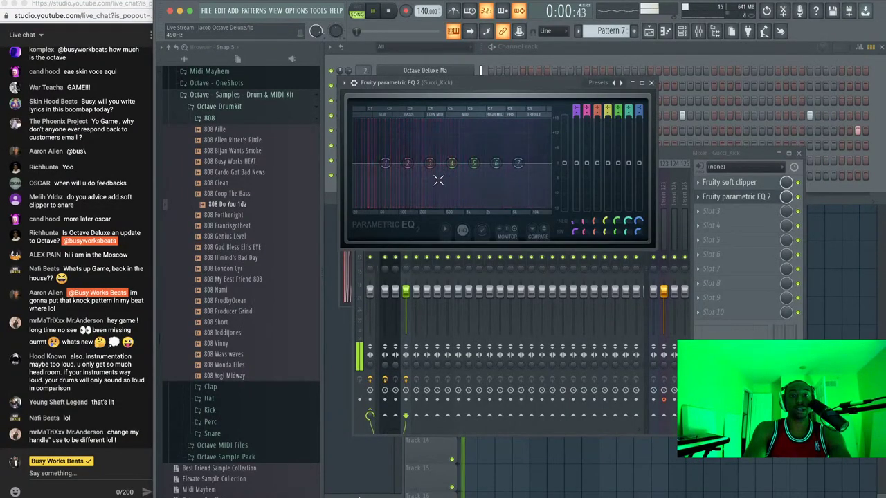
key("space")
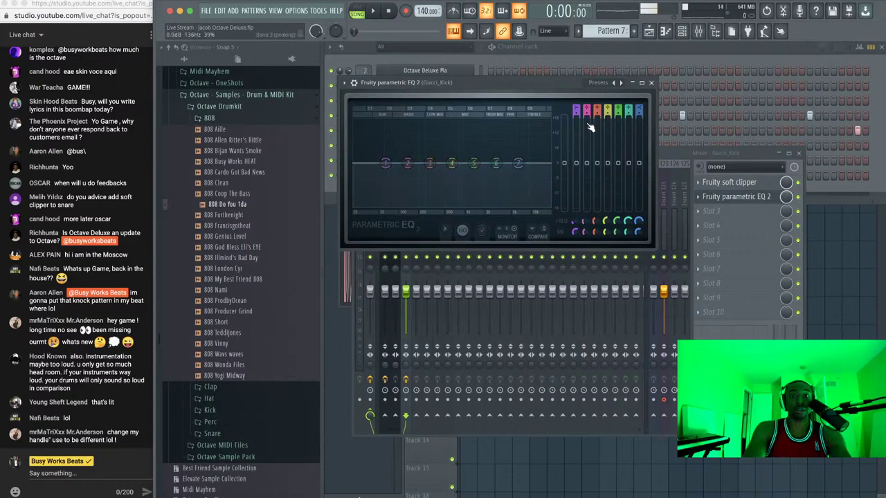
Change band 1 of the Gucci_Kick equalizer to a high-pass filter
left_click_drag(578, 105, 578, 113)
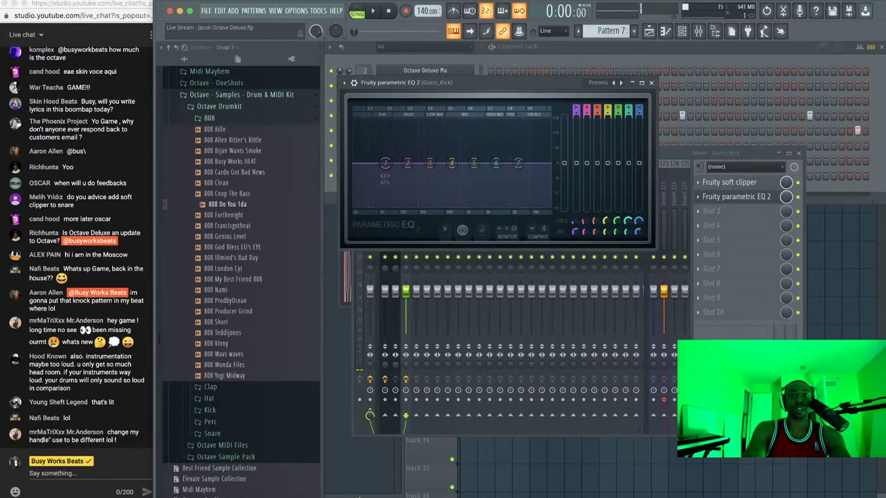
scroll(576, 105, "up", 1)
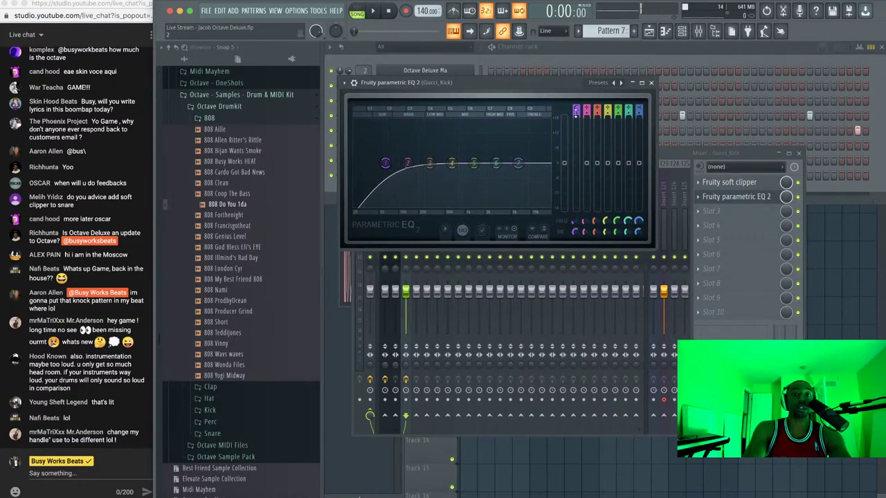
scroll(576, 111, "up", 1)
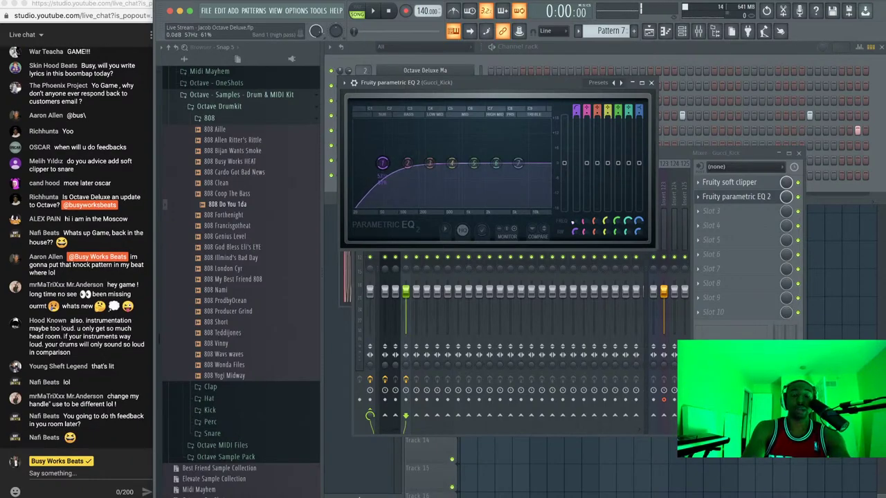
Sweep the kick's high-pass cutoff during playback, settle it at about 63 Hz, and close the equalizer
key("space")
left_click_drag(382, 163, 425, 163)
key("space")
key("space")
key("space")
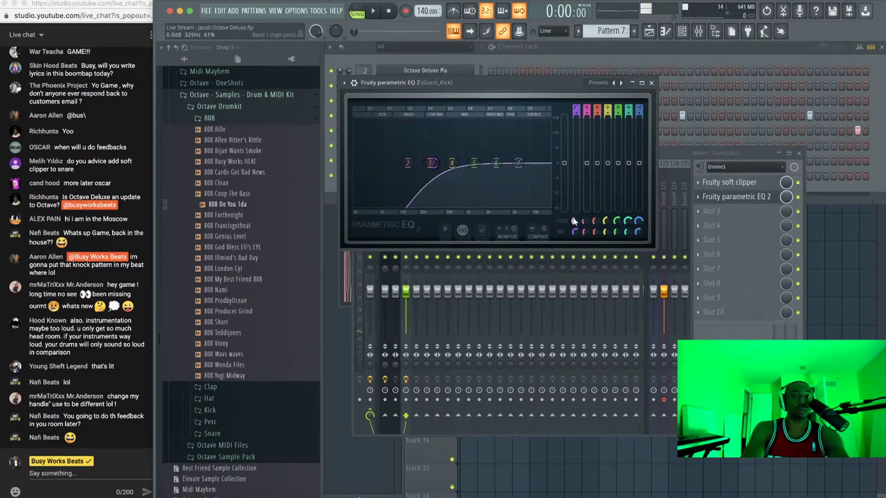
key("space")
left_click_drag(574, 221, 574, 238)
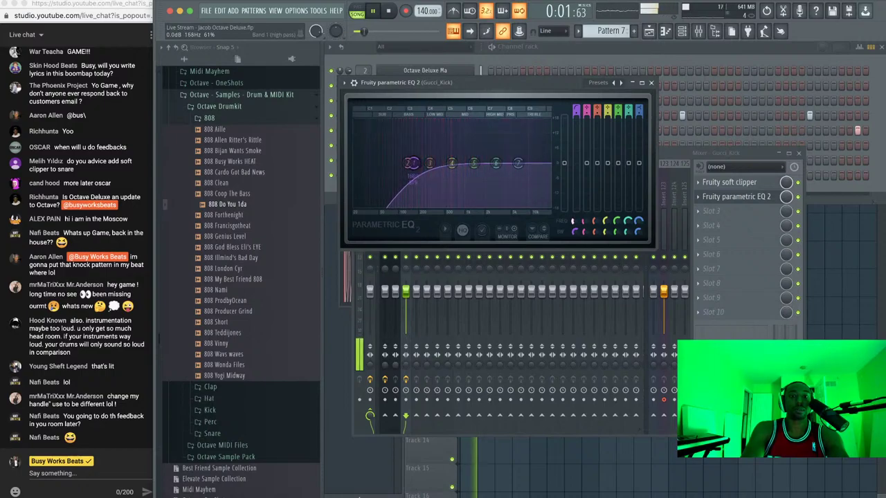
left_click_drag(412, 163, 386, 163)
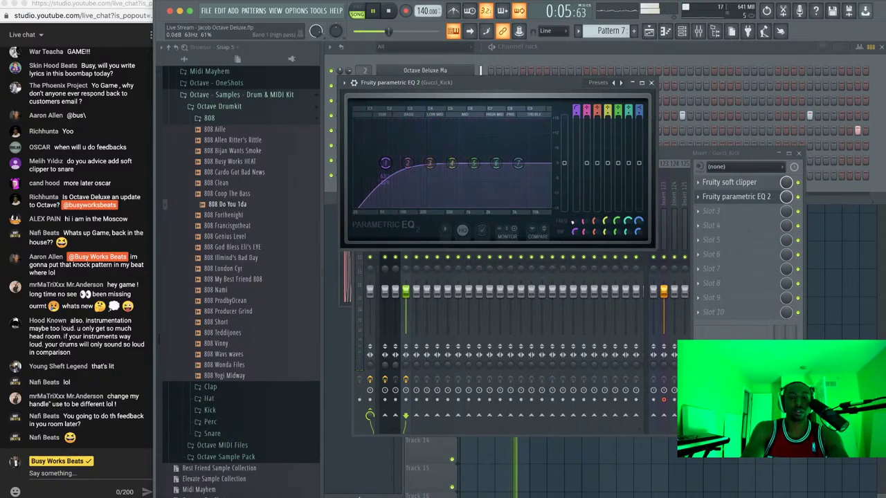
key("space")
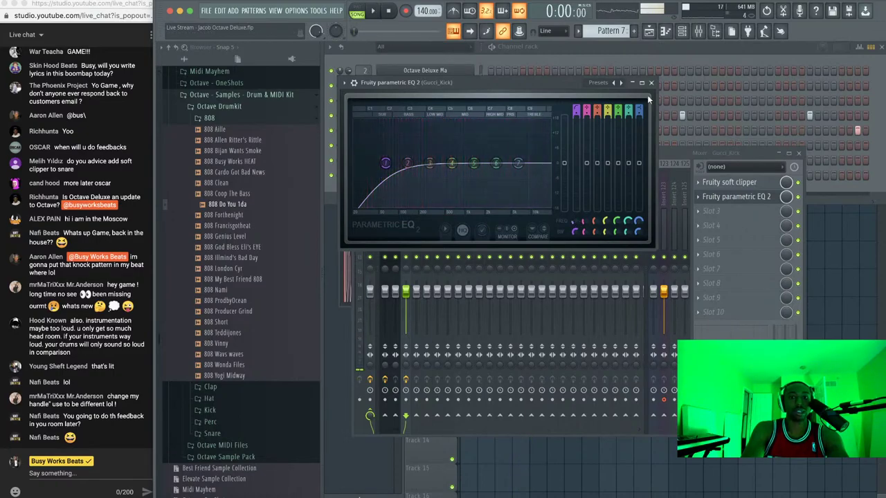
left_click(652, 83)
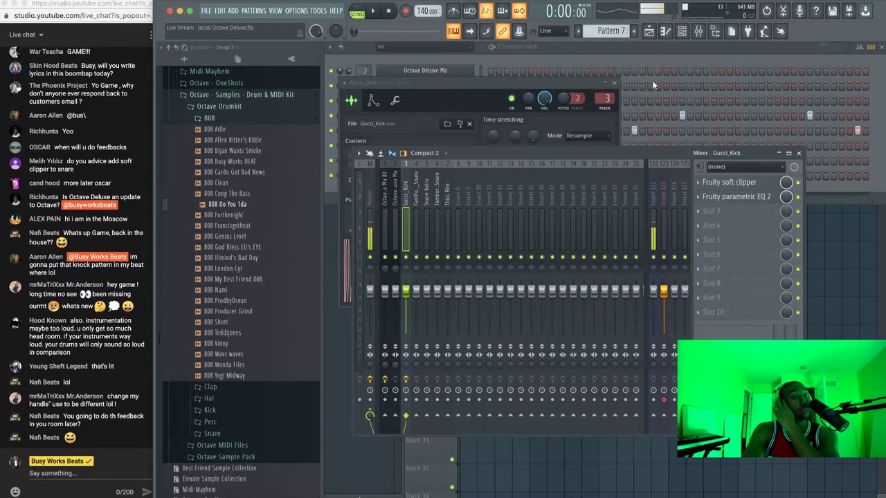
Close the Gucci_Kick windows and route the 808 Do You 1da channel to mixer track 8
left_click(614, 83)
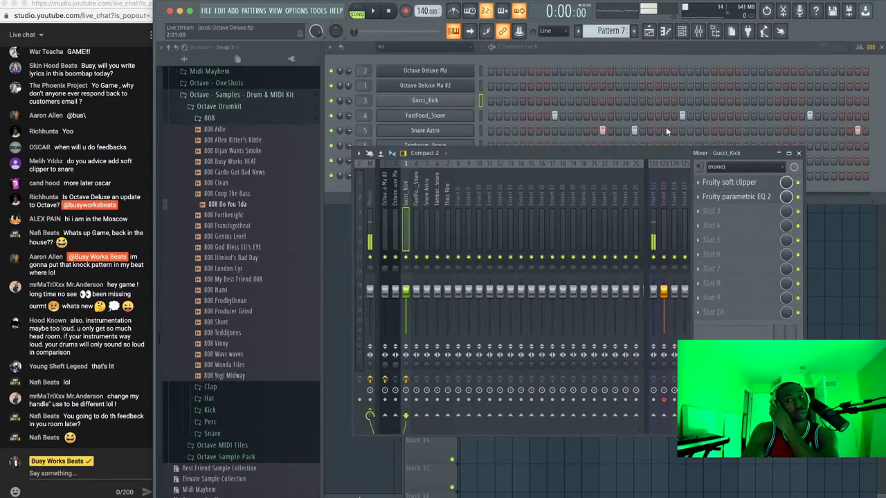
left_click(798, 153)
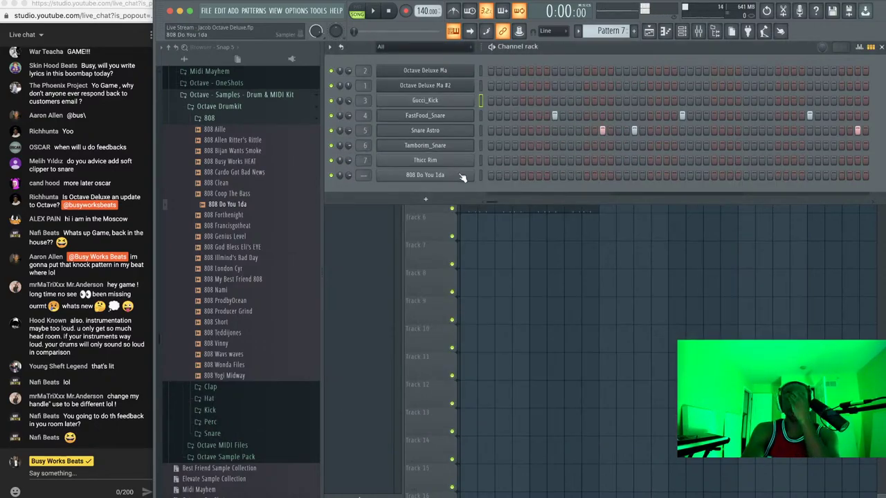
key("ctrl+l")
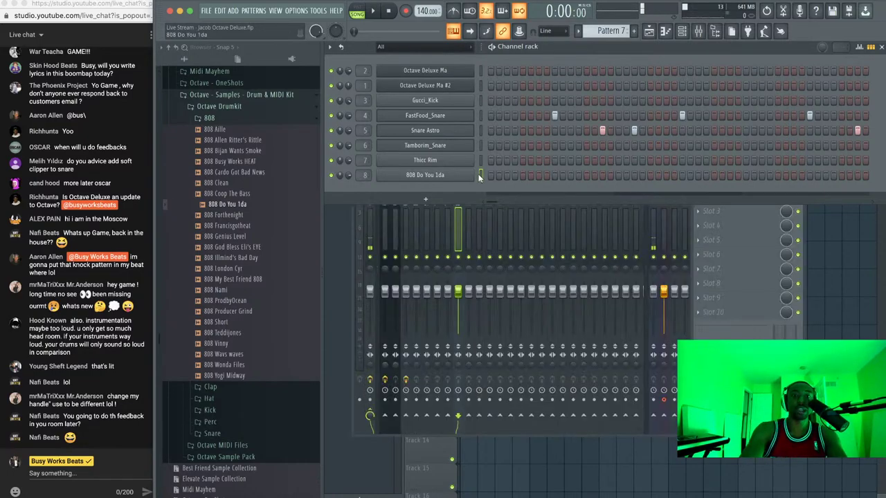
Check the free space on playlist Track 6 and switch to the empty Pattern 8 for the 808 part
key("F5")
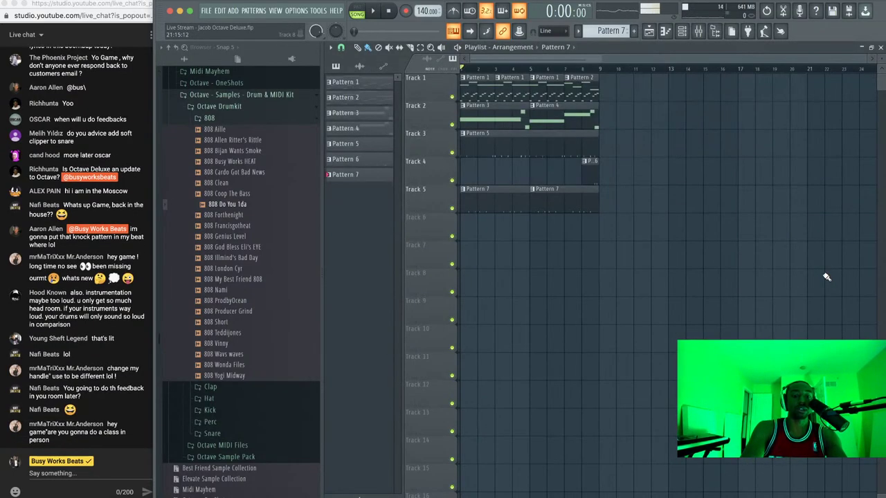
left_click_drag(473, 229, 522, 229)
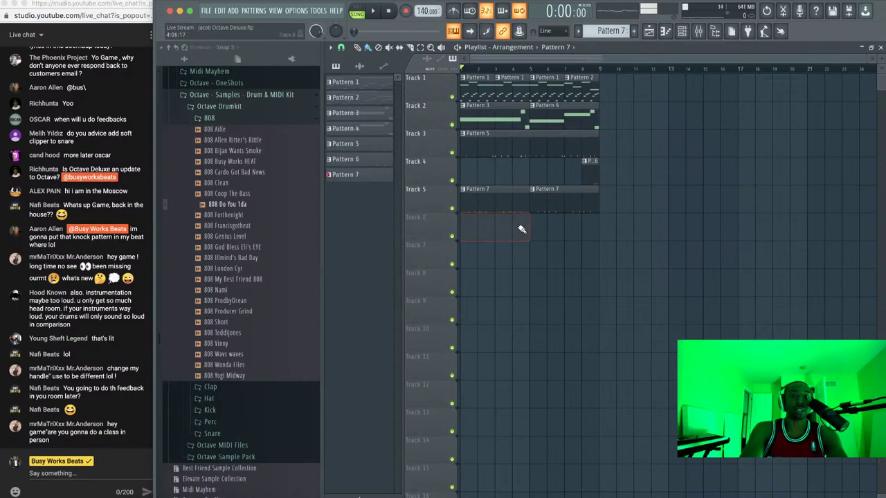
left_click(688, 32)
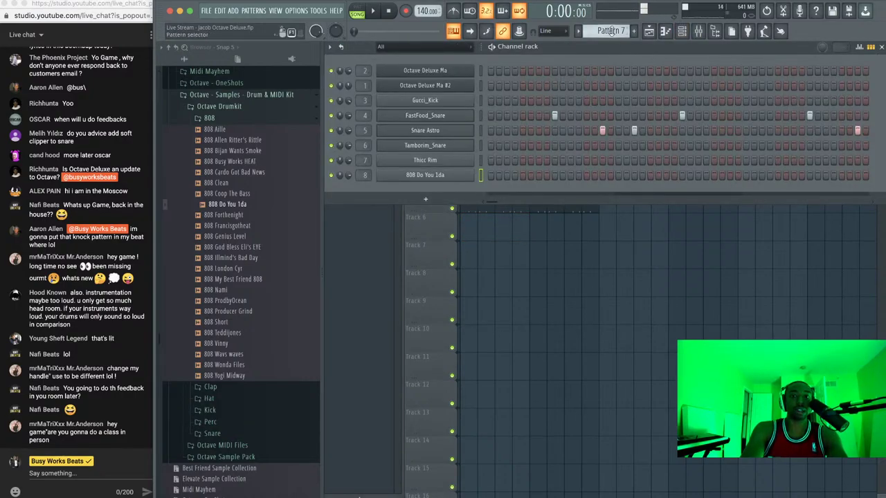
scroll(611, 30, "down", 1)
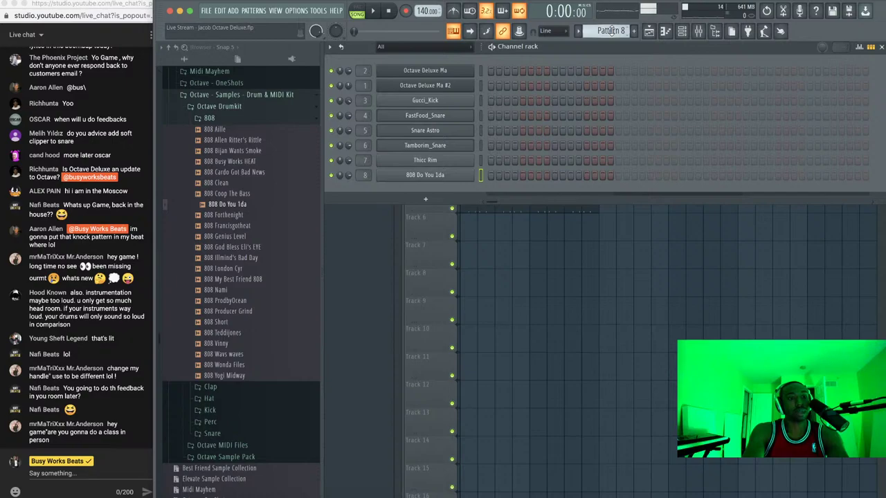
Rehearse 808 Do You 1da notes over the arrangement in several playback passes, then stop playback
key("space")
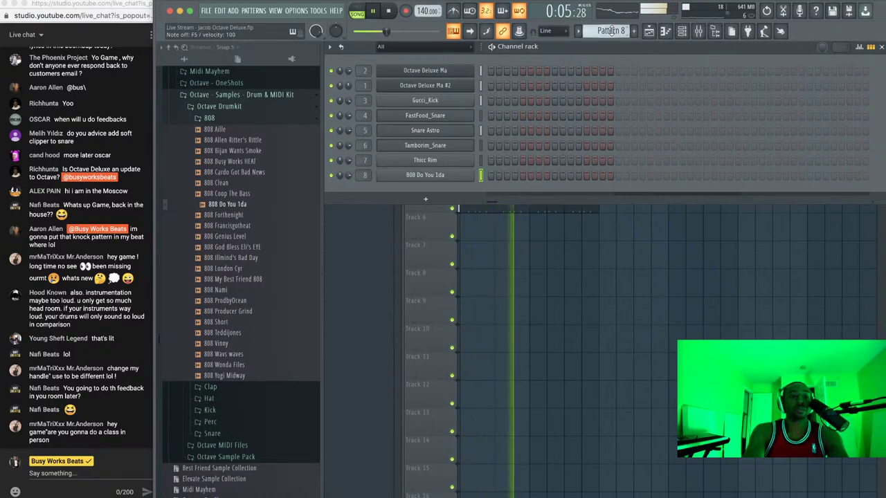
key("space")
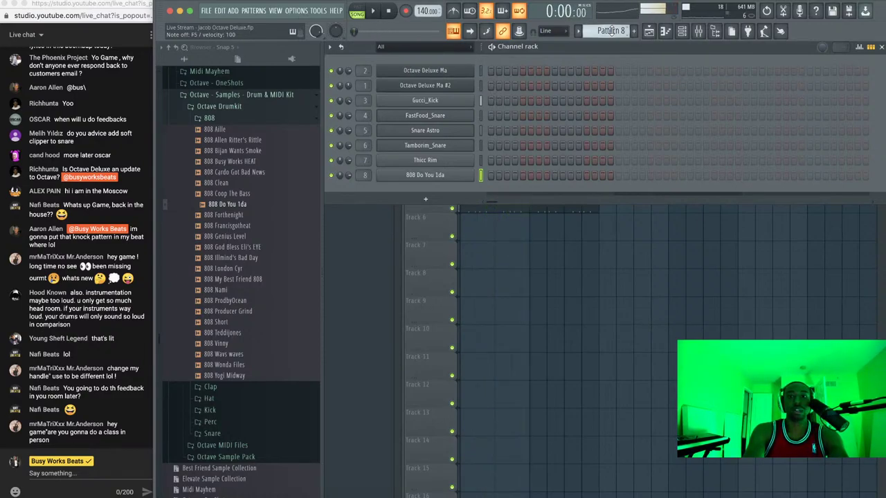
key("space")
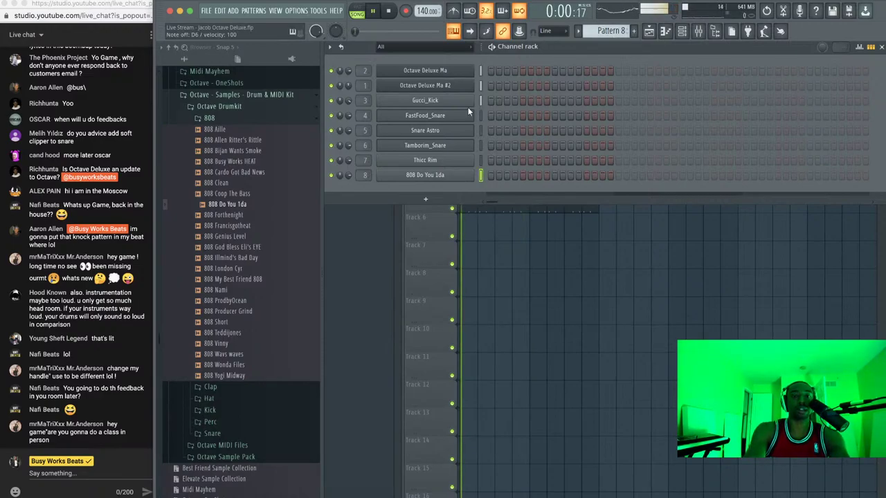
key("space")
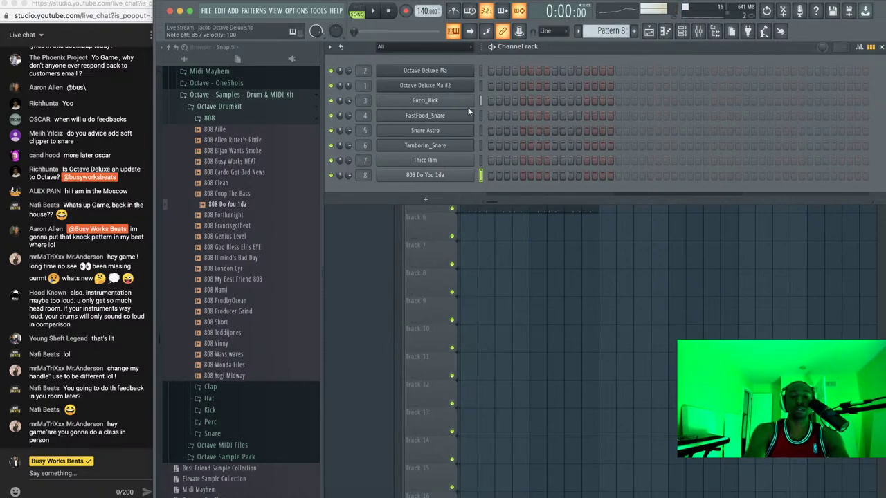
key("space")
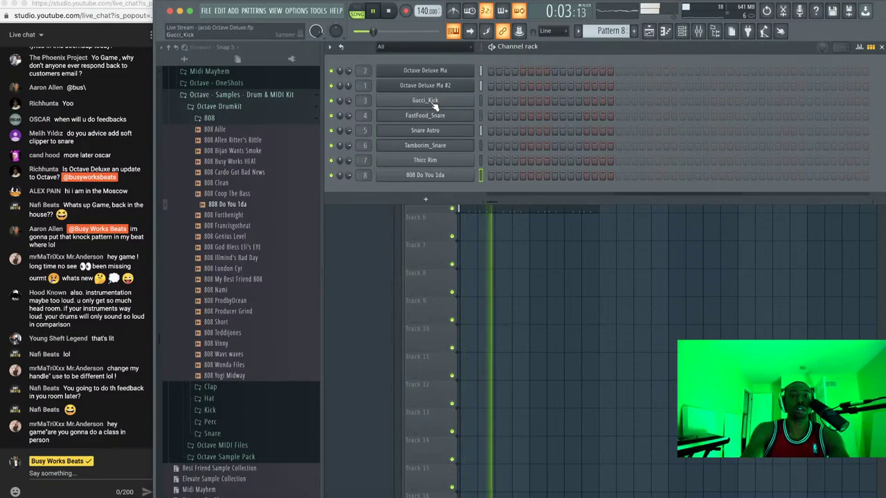
left_click(389, 12)
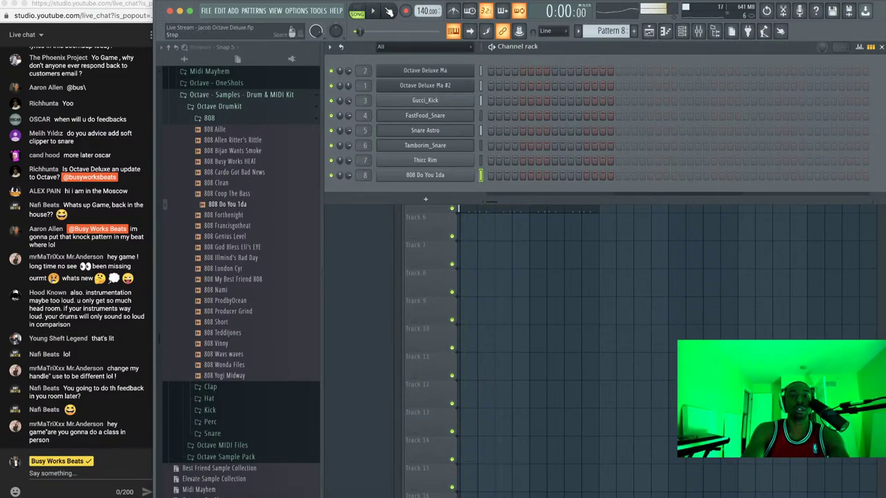
Record an 808 Do You 1da line into Pattern 8 over the arrangement and place the pattern at bar 1 of Track 6
left_click(406, 11)
left_click(473, 321)
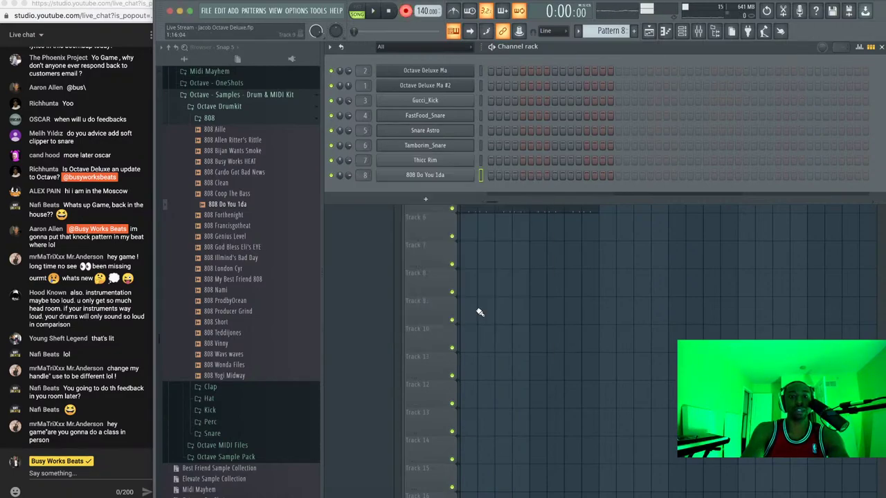
key("F6")
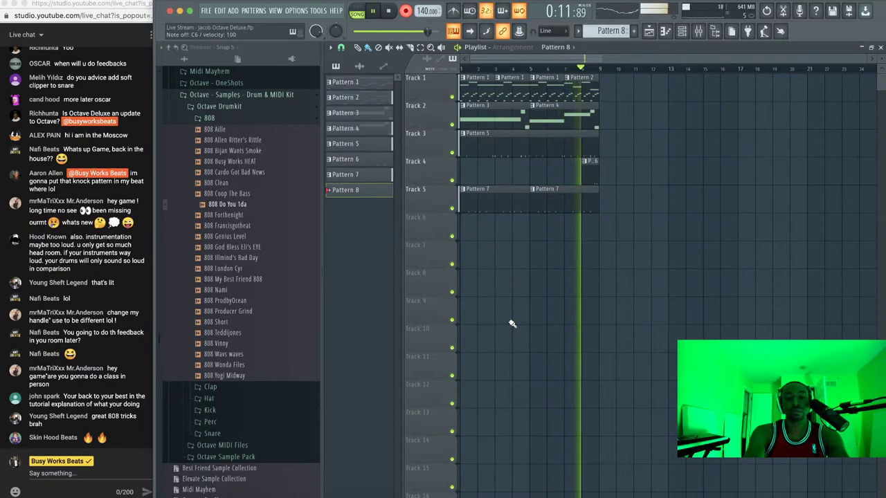
left_click(471, 225)
key("space")
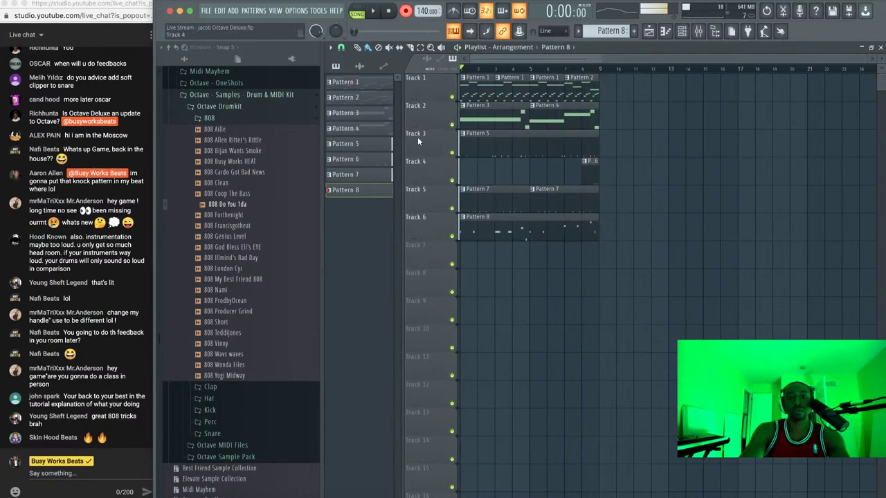
Open Pattern 8's 808 Do You 1da notes in the piano roll and play the line from the start
double_click(504, 240)
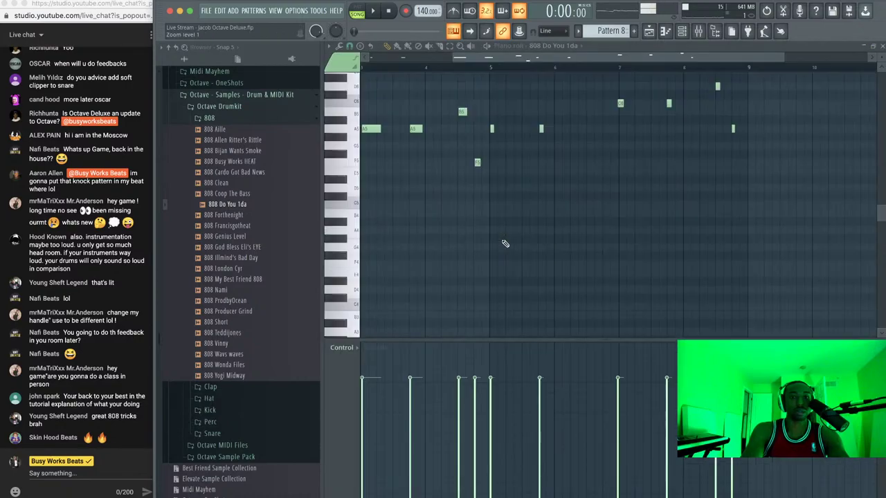
scroll(506, 244, "up", 5)
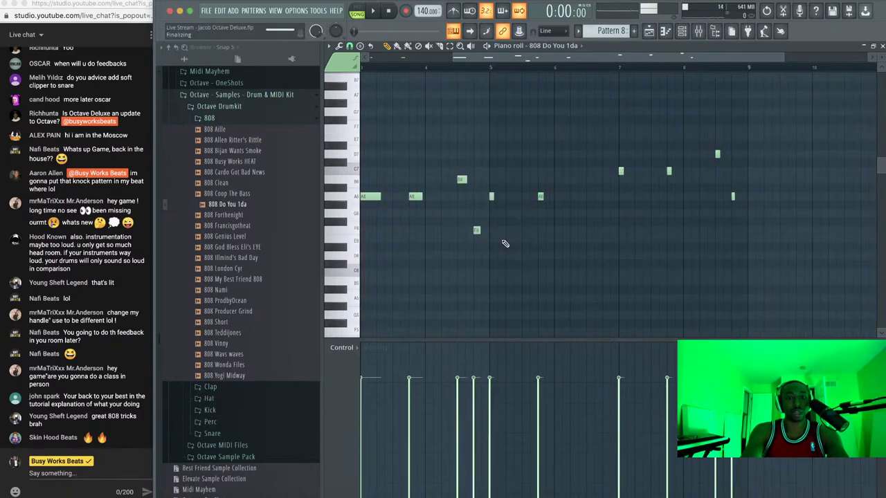
key("space")
scroll(454, 116, "left", 3)
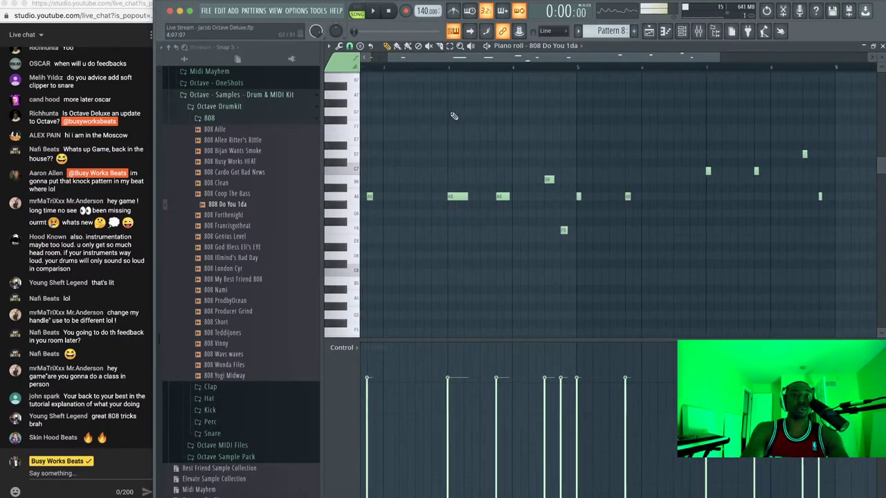
scroll(454, 117, "up", 1)
key("space")
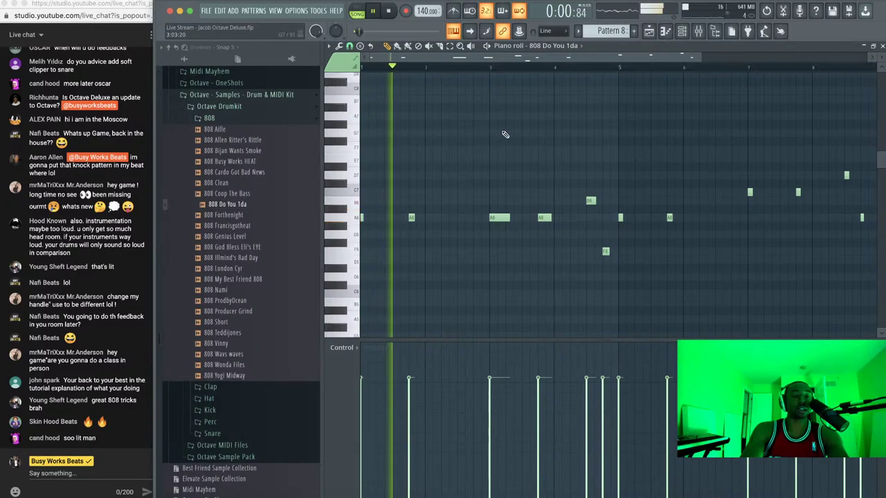
scroll(433, 205, "down", 2)
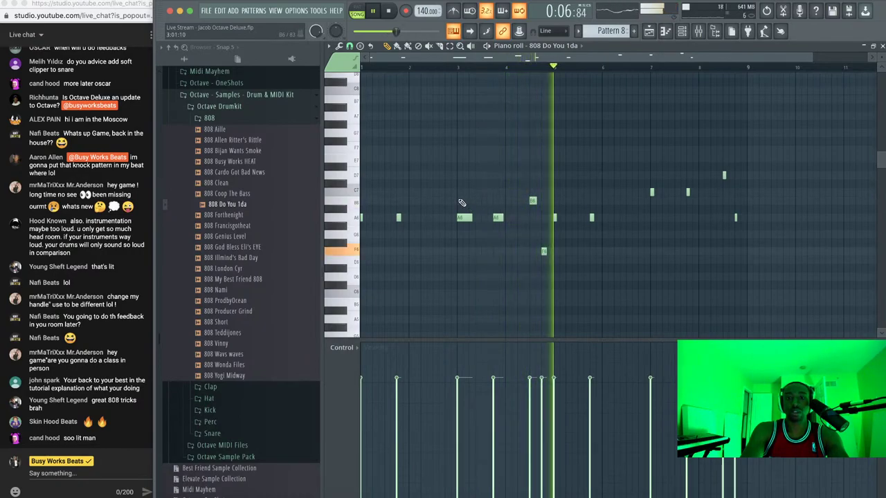
Raise the low 808 note just before bar 5 by two semitones to G6, deselect it and save the project
left_click_drag(554, 257, 538, 255)
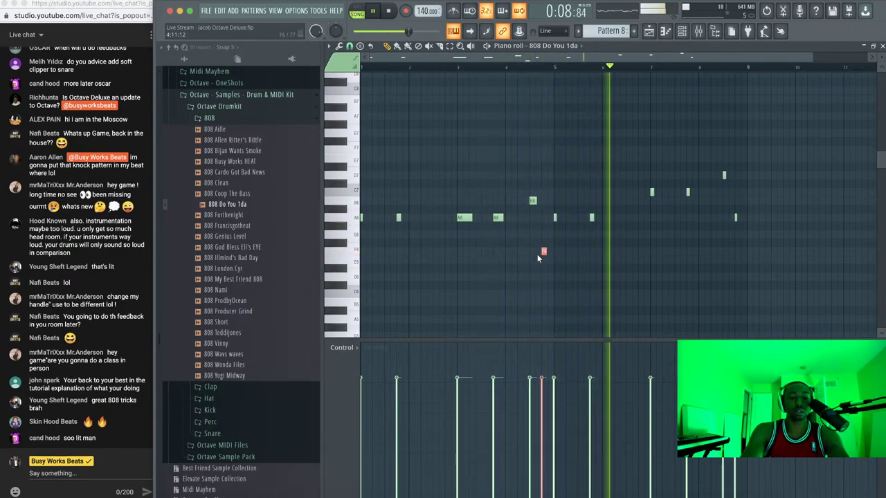
key("shift+Up")
key("space")
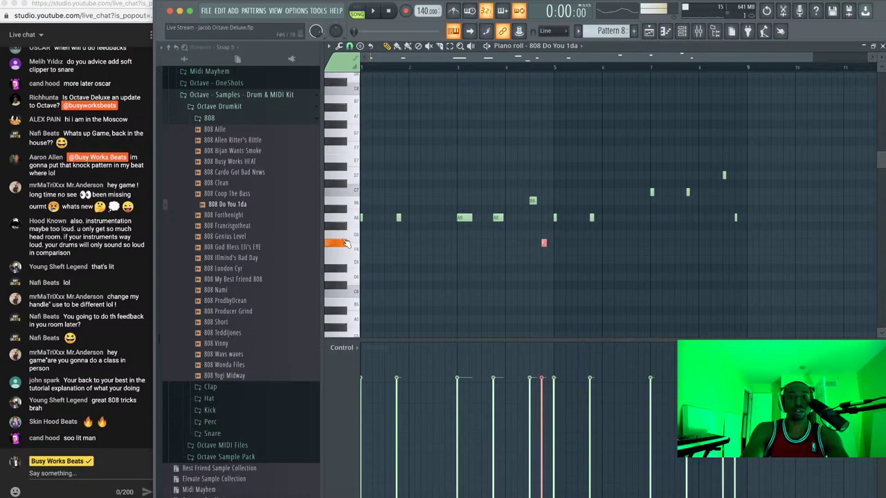
key("shift+Up")
key("space")
left_click(512, 65)
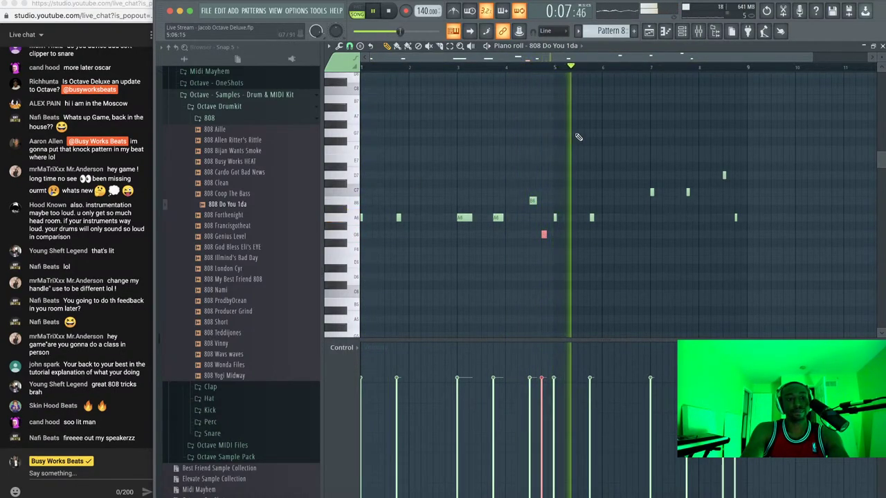
key("ctrl+d")
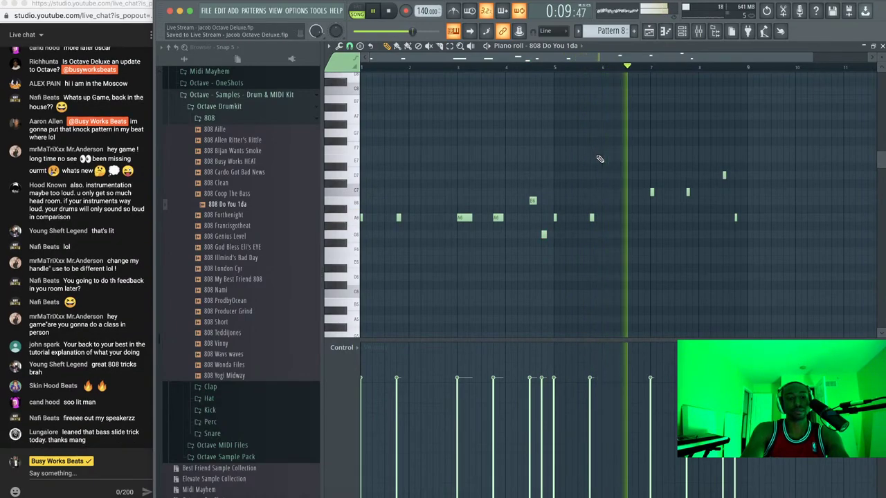
Lower the two C7 808 notes in bar 7 to B6 and the last note in bar 8 to G6
left_click_drag(703, 188, 636, 196)
key("Down")
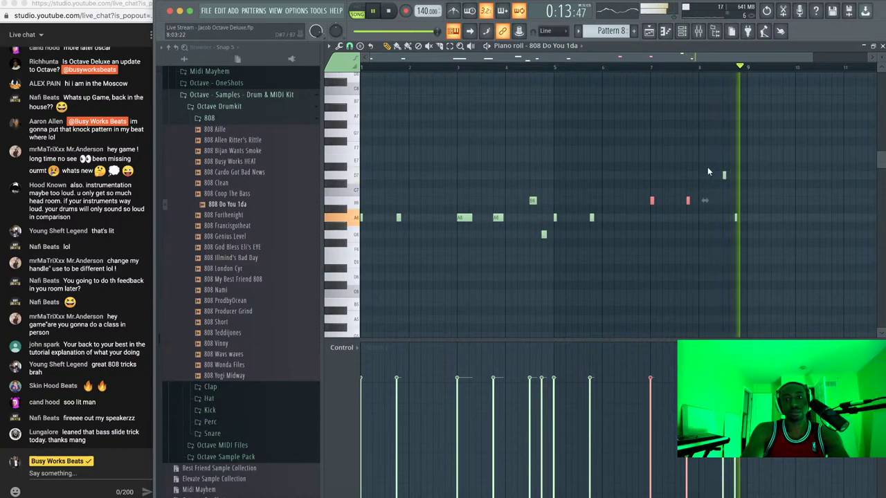
key("space")
left_click(628, 67)
key("space")
left_click_drag(685, 154, 740, 222)
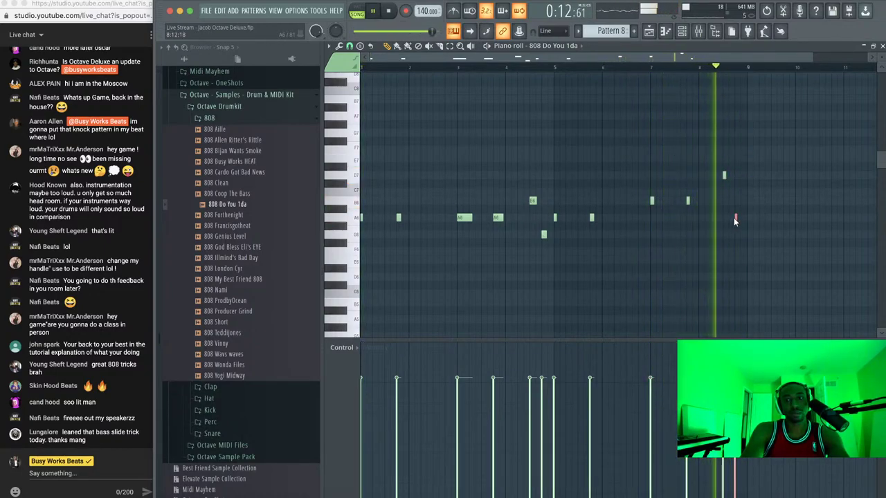
key("space")
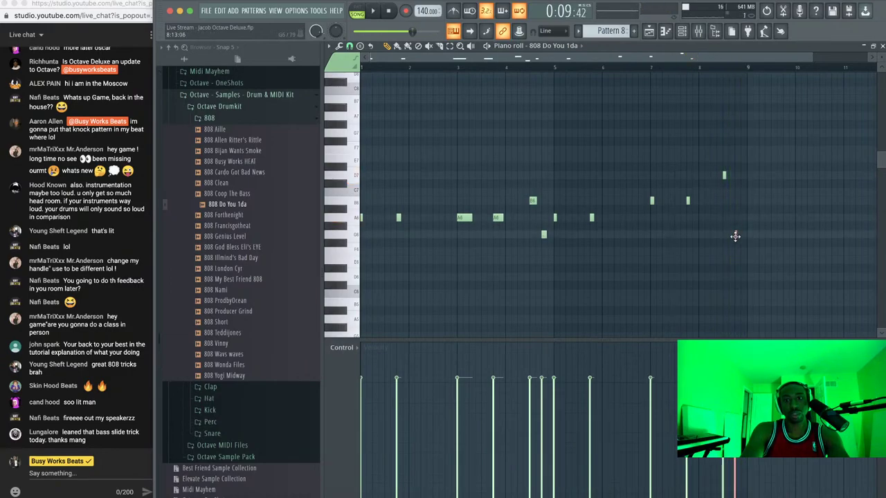
Return to the playlist and play the end of the arrangement to check the revised 808 line
left_click(882, 46)
key("F6")
key("space")
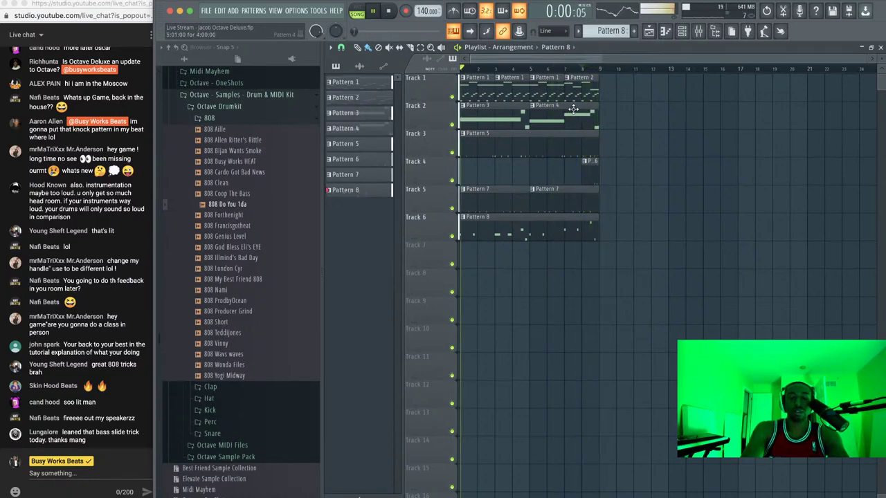
key("space")
double_click(516, 233)
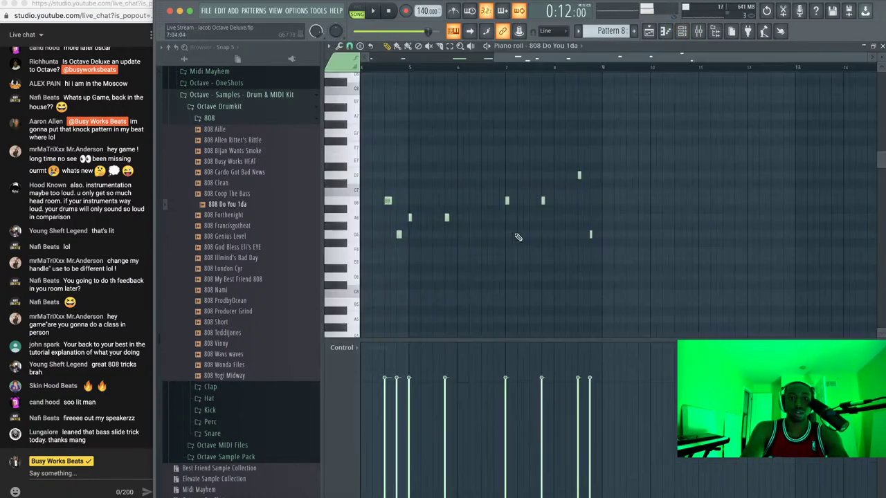
key("F7")
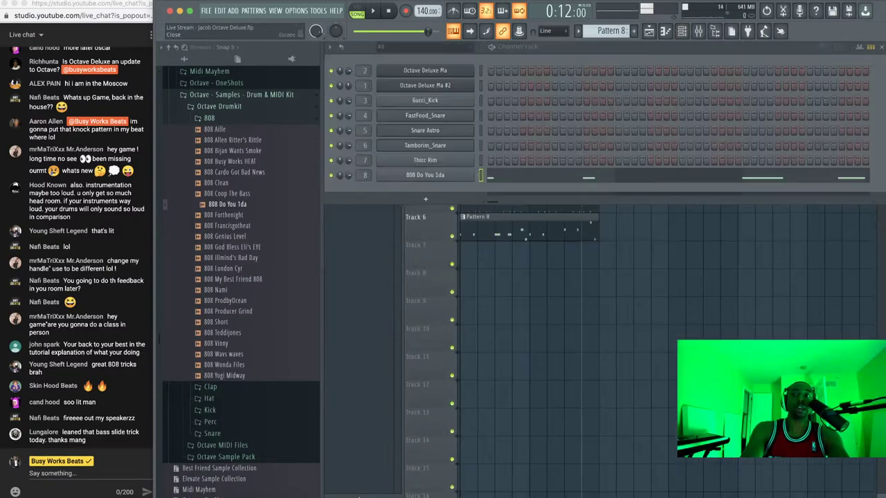
key("F6")
key("space")
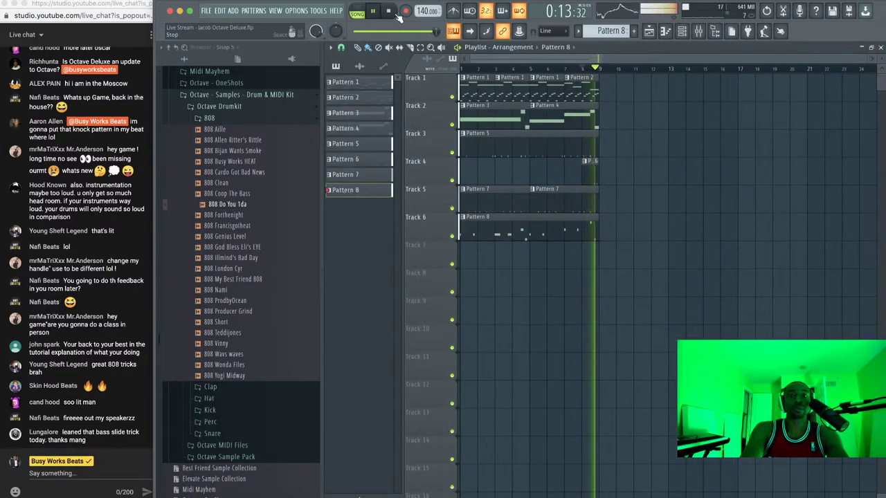
key("space")
Set band 1, the high-pass, of Gucci_Kick's Fruity parametric EQ 2 to 44 Hz during playback and close the EQ
key("F9")
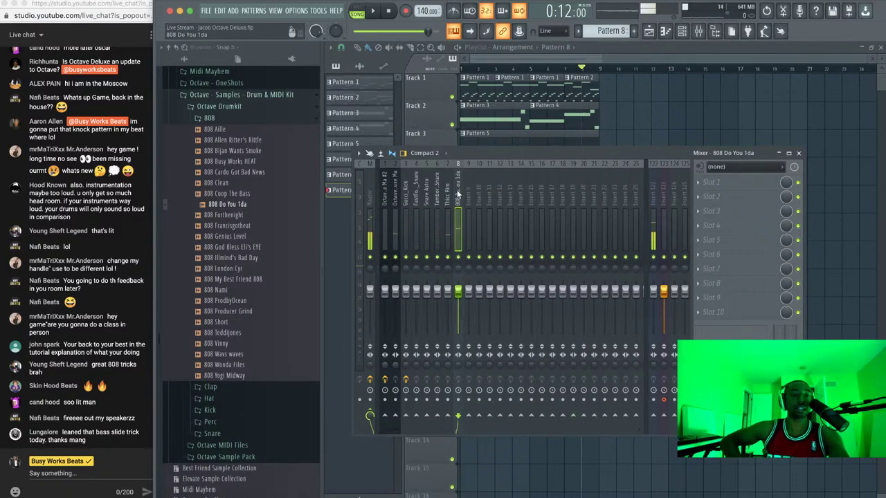
left_click(405, 202)
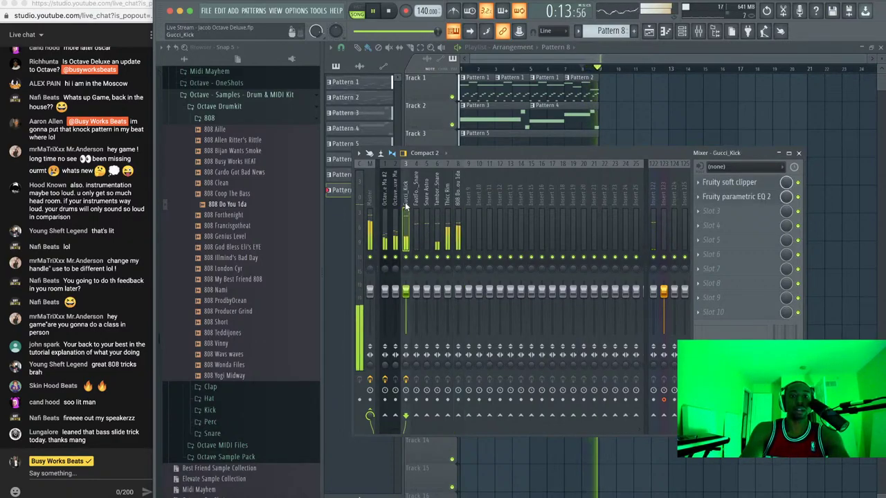
left_click(761, 197)
key("space")
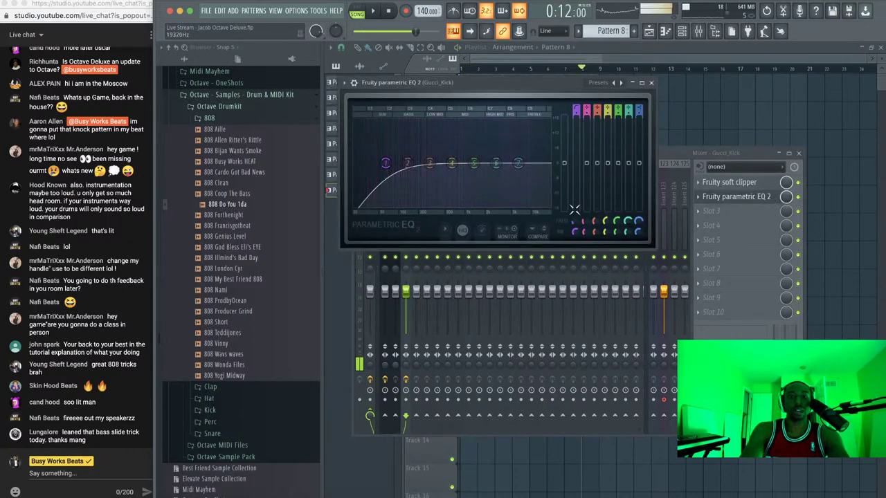
right_click(579, 219)
key("Escape")
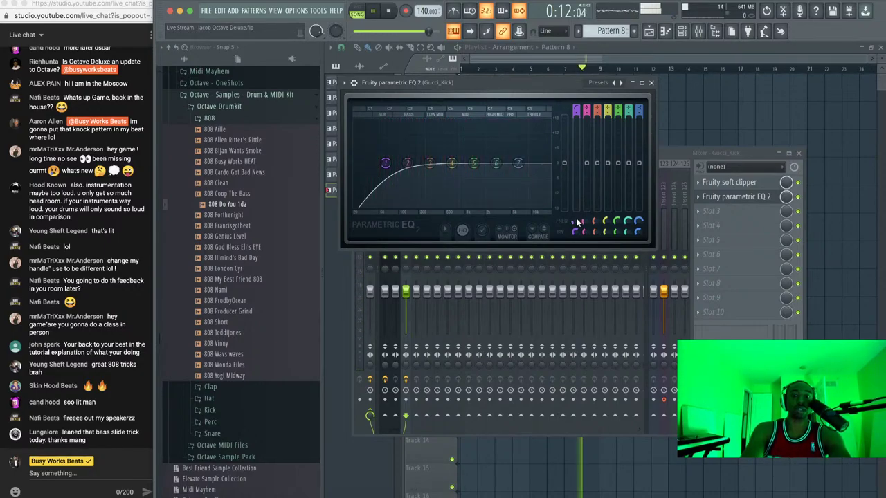
left_click_drag(577, 222, 577, 240)
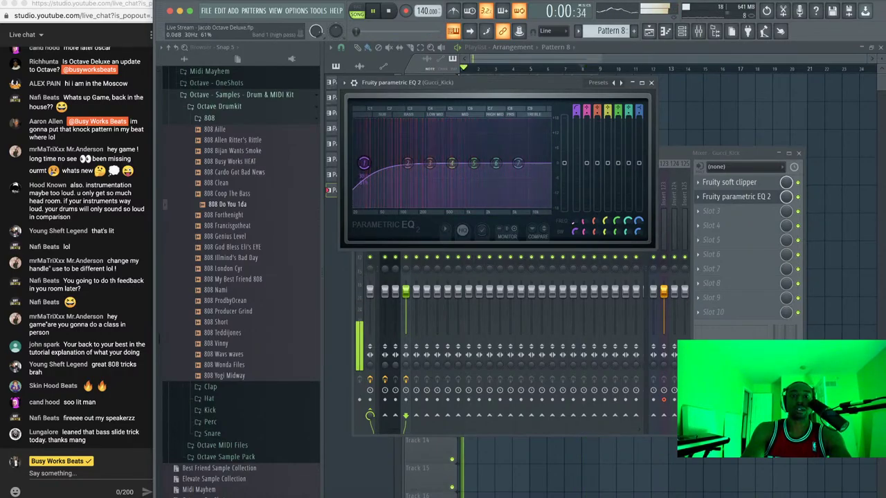
mouse_move(363, 163)
left_mouse_down()
mouse_move(354, 163)
mouse_move(378, 163)
left_mouse_up()
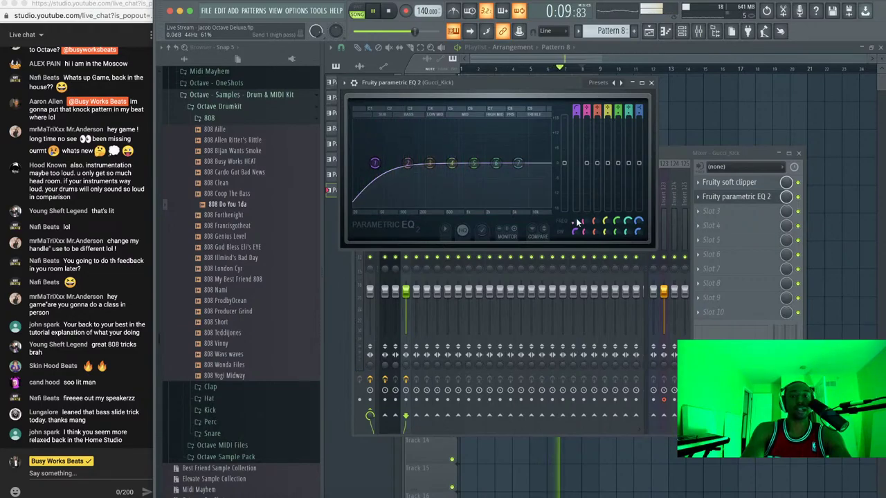
left_click(652, 82)
Lower the Gucci_Kick mixer fader slightly and move Fruity parametric EQ 2 ahead of Fruity soft clipper in its effects chain
left_click(682, 33)
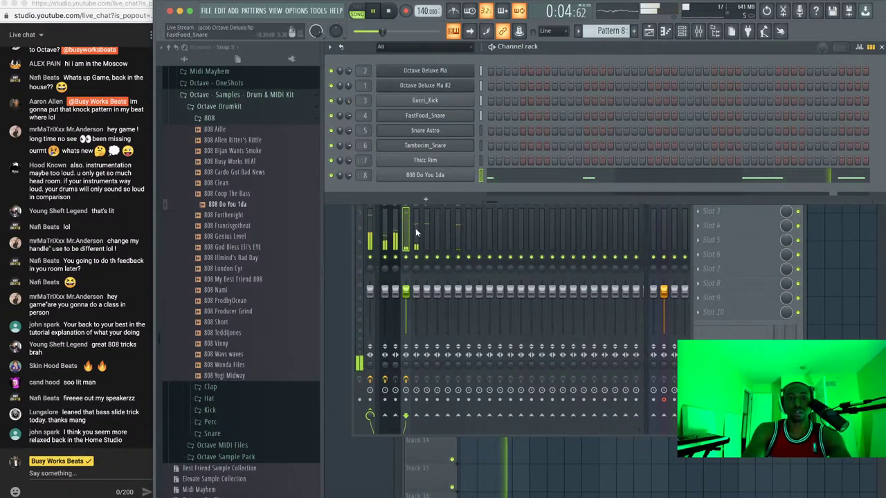
key("space")
left_click(408, 295)
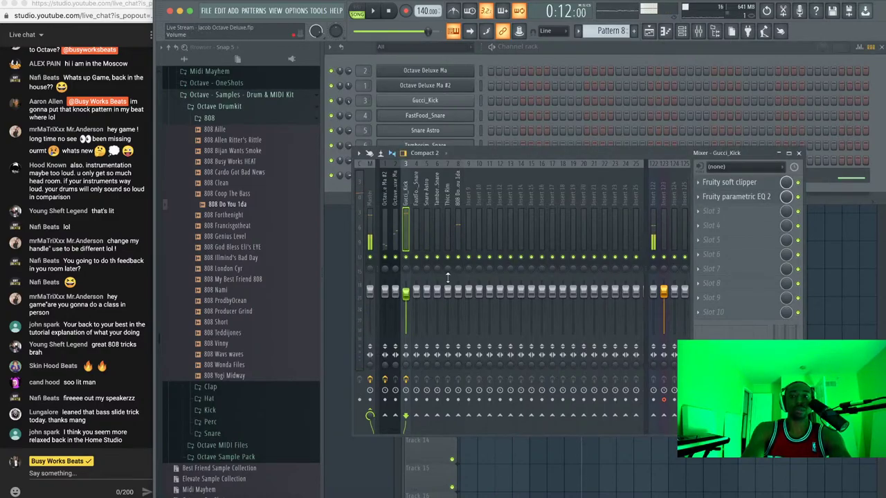
key("space")
left_click_drag(738, 196, 736, 184)
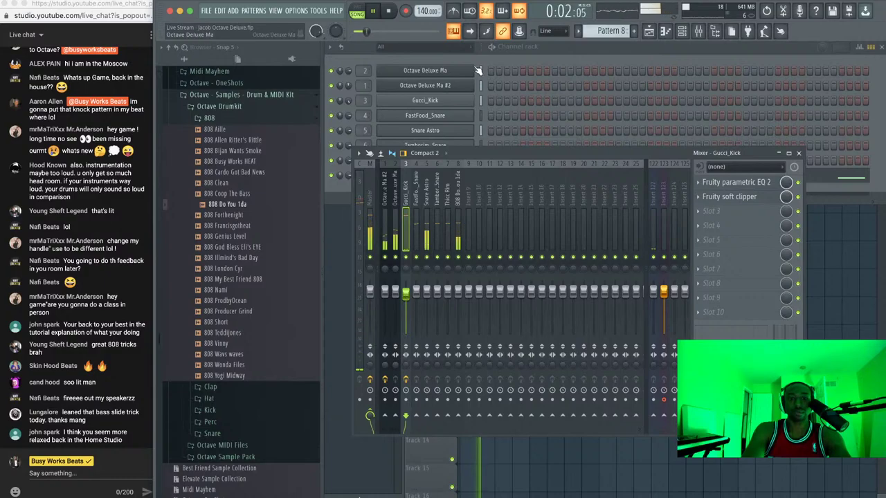
Switch to Pattern 5, open the Gucci_Kick notes in the piano roll and play the arrangement from the start
left_click(521, 56)
key("space")
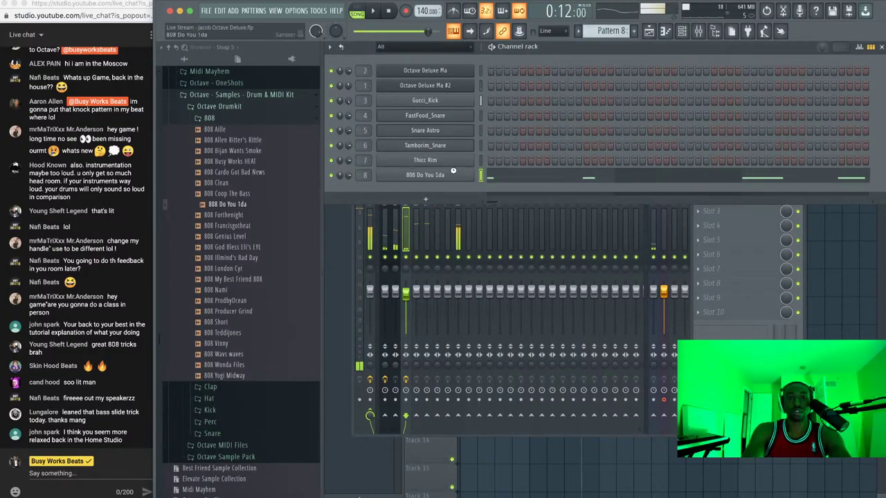
scroll(628, 32, "down", 1)
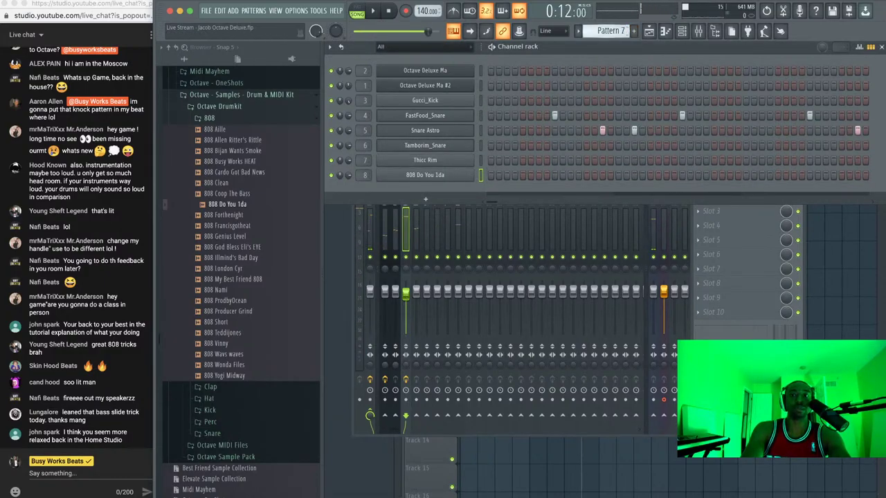
scroll(611, 30, "down", 2)
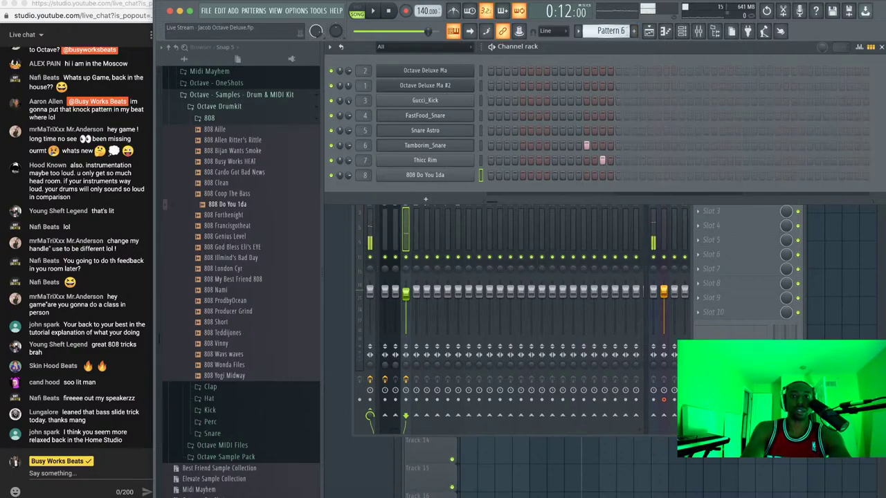
left_click(589, 104)
key("space")
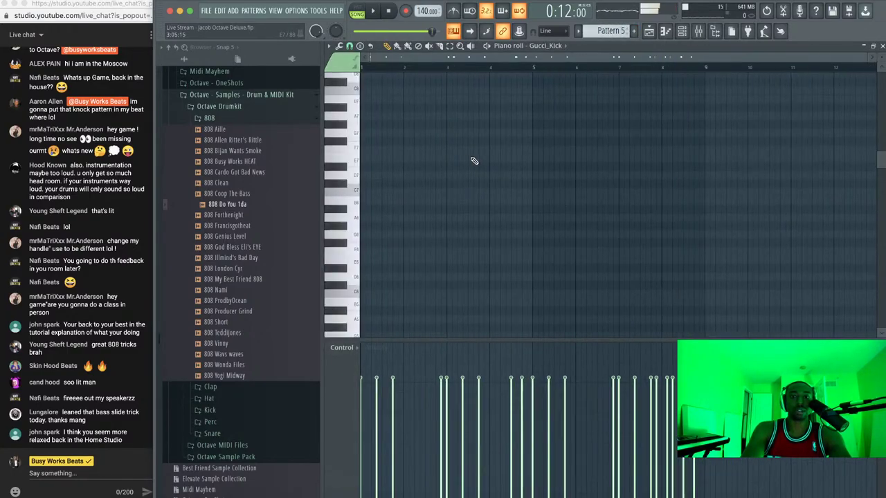
left_click(388, 12)
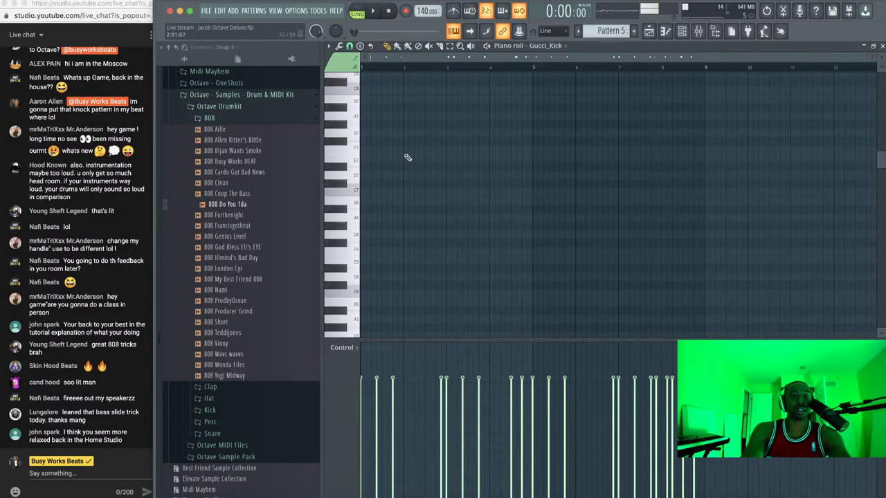
scroll(408, 158, "down", 5)
key("space")
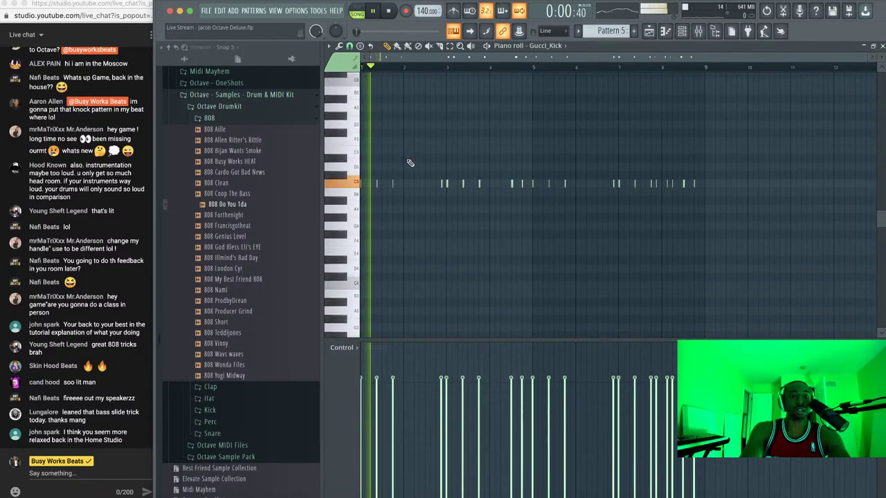
Move the Gucci_Kick note just before bar 3 to step 13 of bar 2 and make it two steps long
scroll(409, 164, "up", 2)
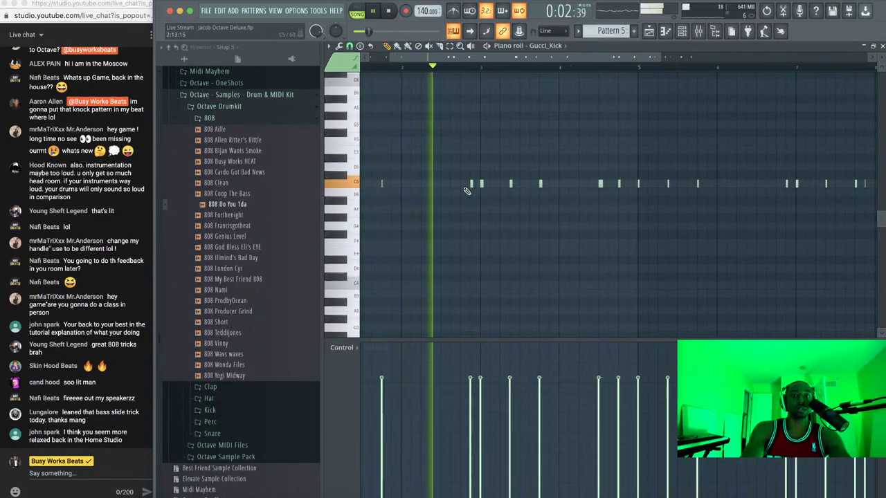
key("space")
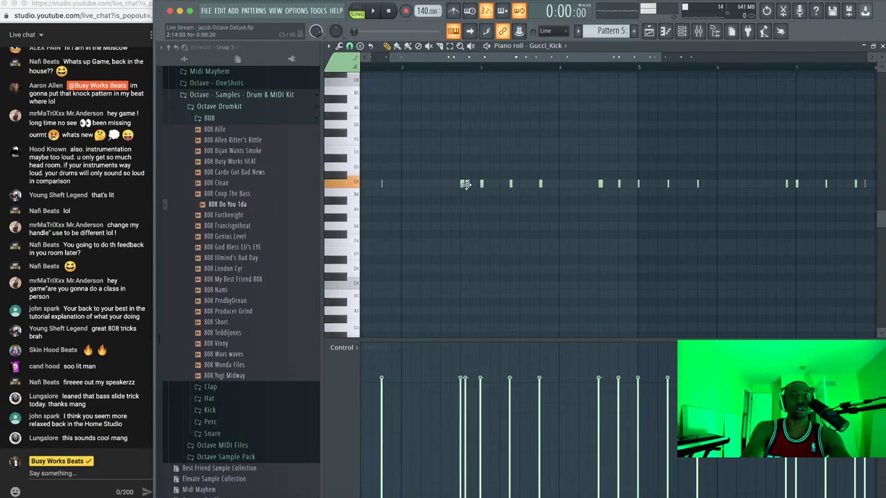
scroll(478, 186, "up", 3)
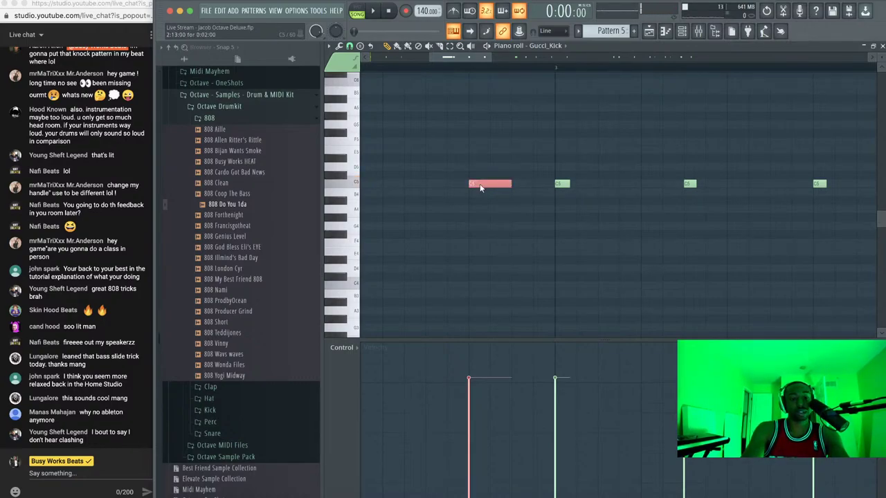
scroll(486, 185, "down", 2)
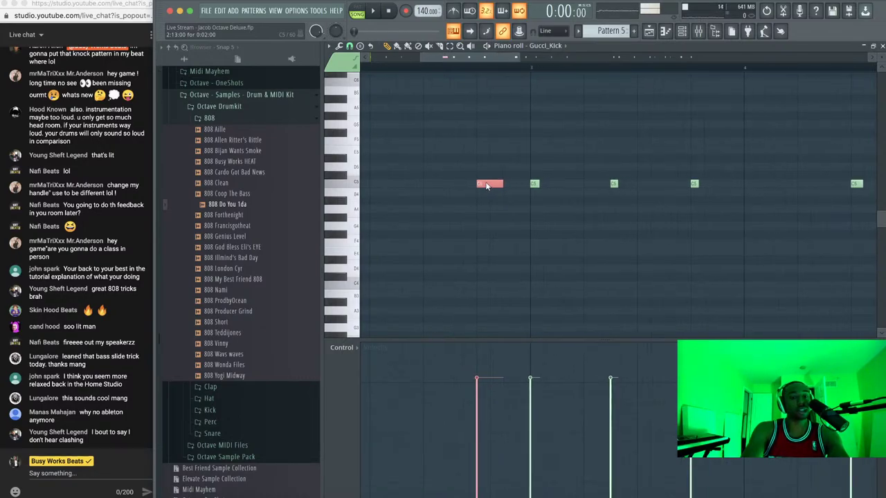
Arpeggiate the selected Gucci_Kick note before bar 3 into short repeats with the Normal pattern and Time sync, and delete the last repeat
key("alt+a")
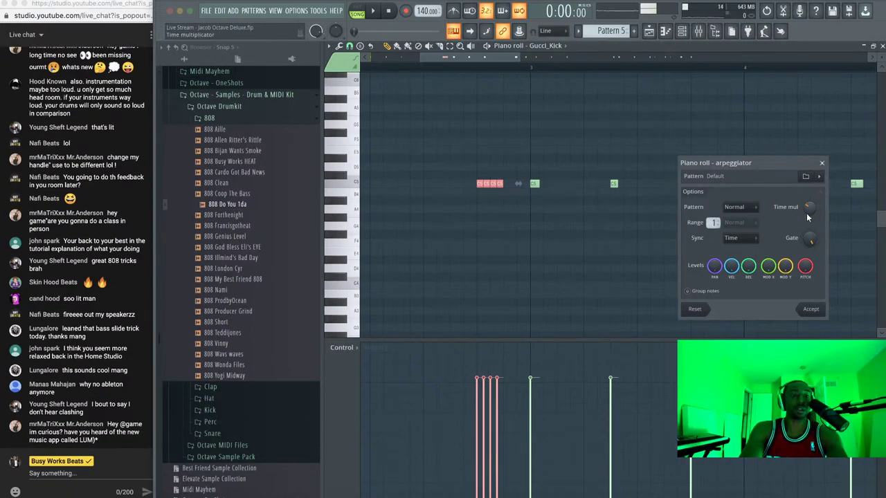
left_click(810, 309)
right_click(500, 185)
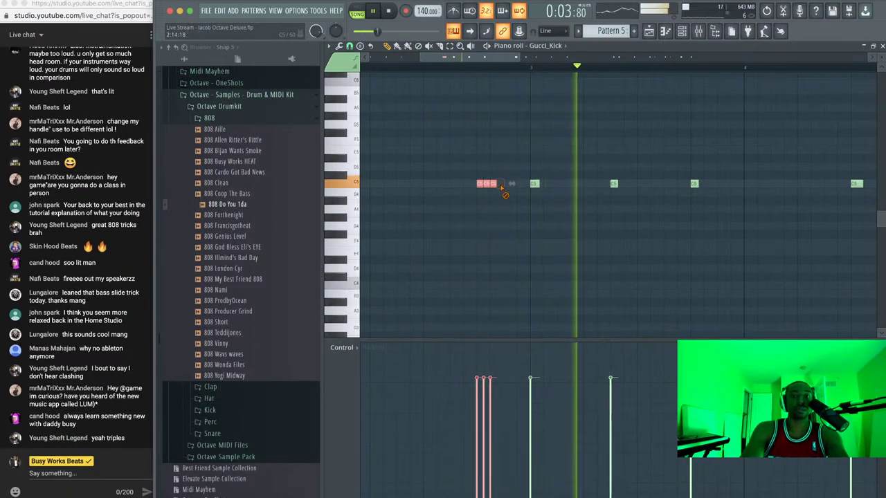
Play the arrangement to hear the repeated kick hits before bar 3, stop playback and go from the piano roll to the playlist
key("space")
key("space")
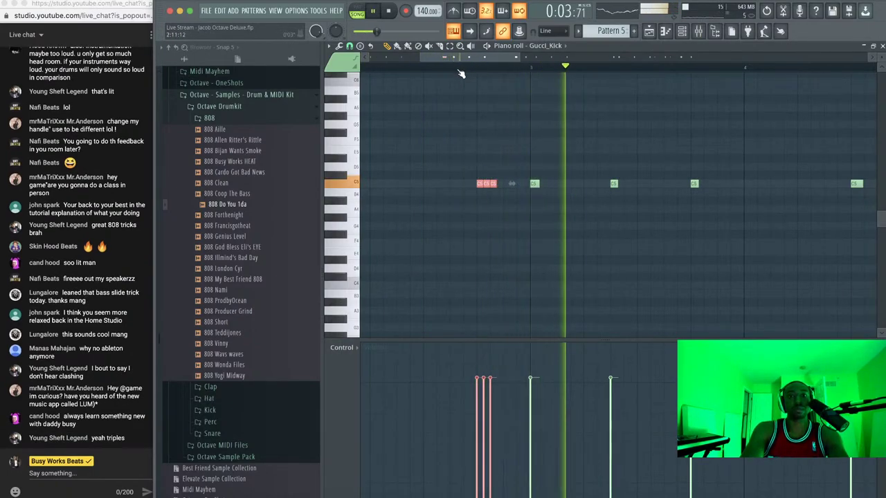
right_click(654, 82, "ctrl")
key("space")
key("F7")
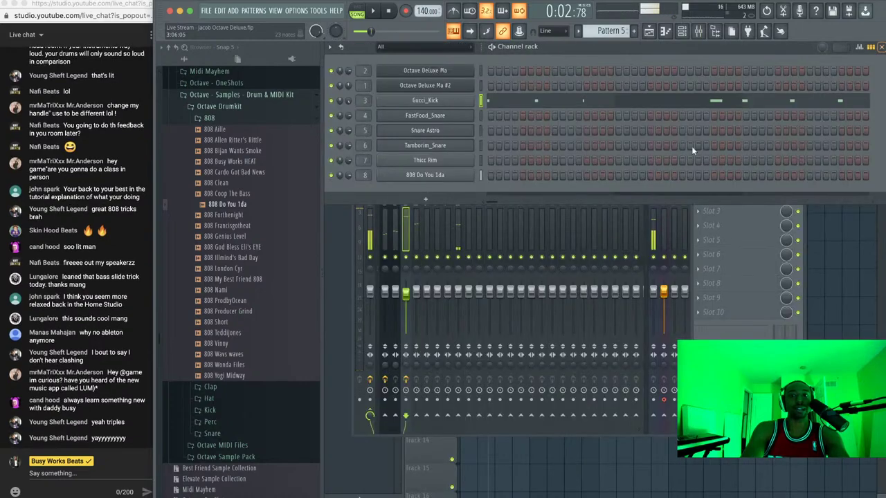
key("F5")
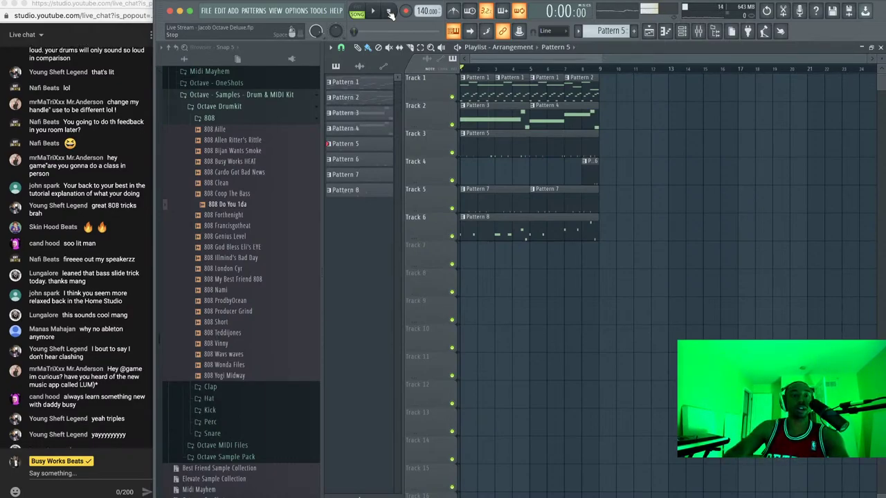
Play the arrangement from the start, stop it, and show the miscellaneous functions of the Gucci_Kick channel
key("space")
left_click(682, 32)
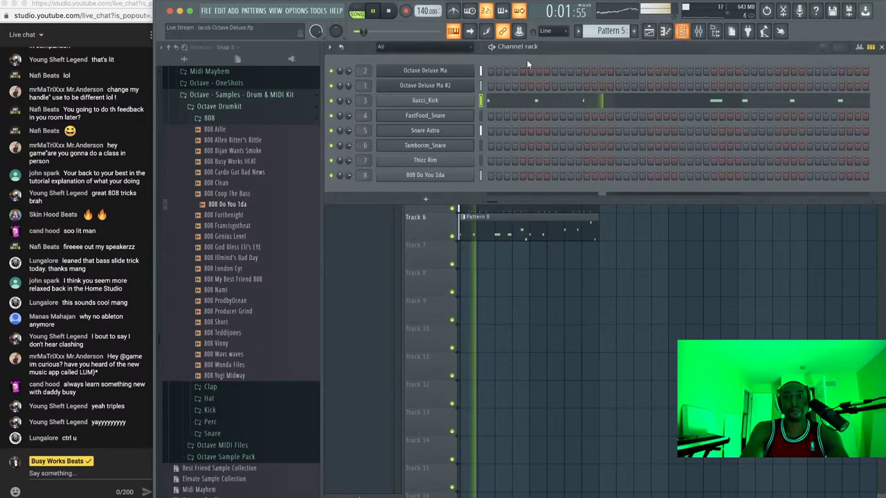
left_click(457, 100)
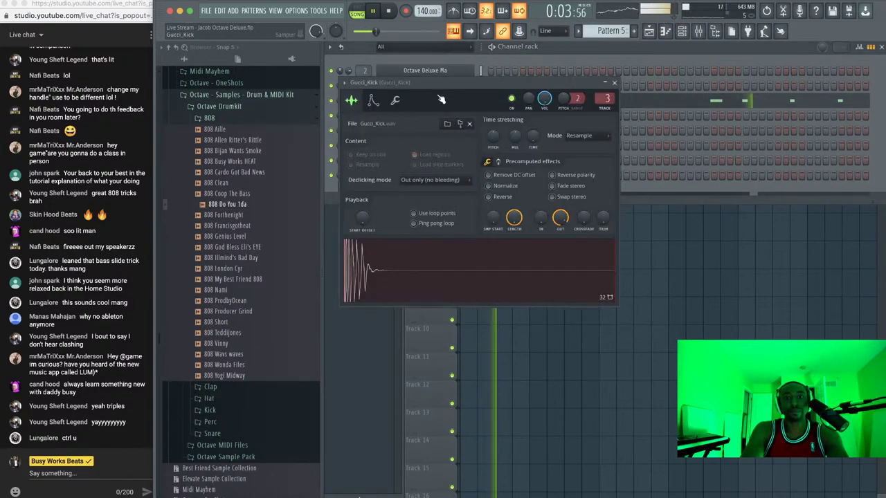
key("space")
left_click(395, 101)
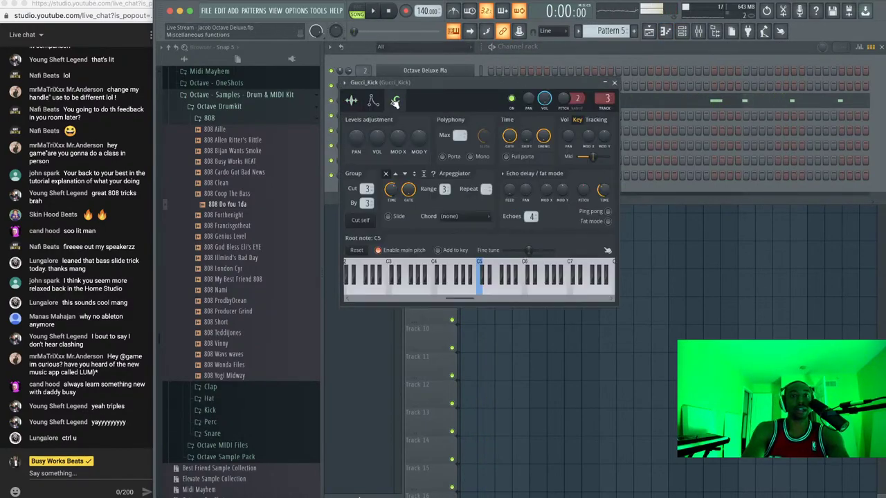
Open Fruity parametric EQ 2 on Gucci_Kick's mixer track, check its band 7 high shelf during playback and close the EQ
left_click(700, 34)
left_click(728, 181)
key("space")
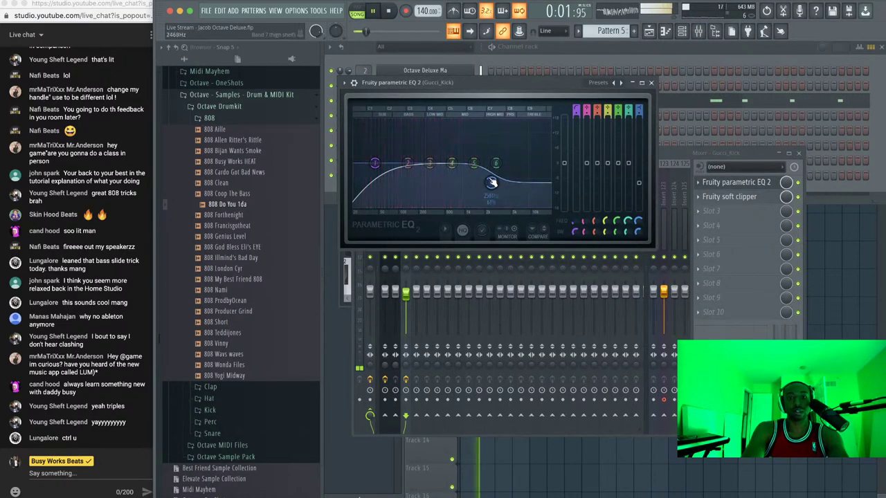
left_click(651, 83)
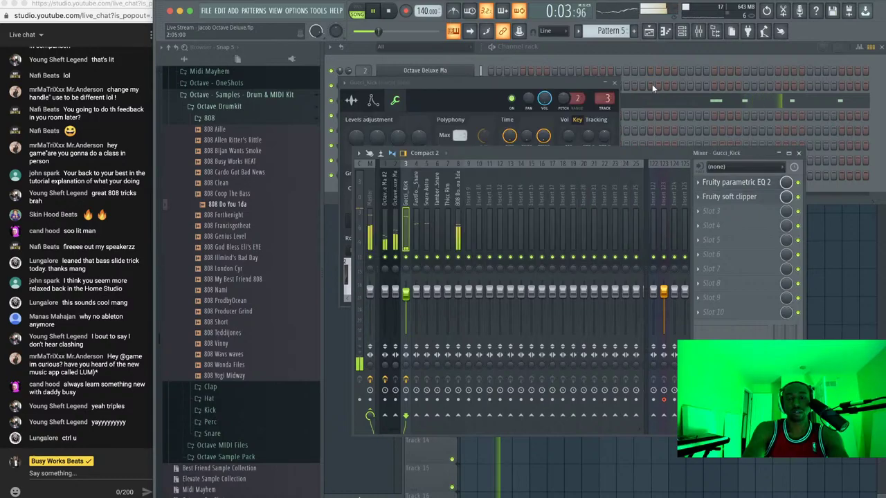
Close the mixer and bring up the channel rack with playback stopped
left_click(799, 154)
right_click(736, 280)
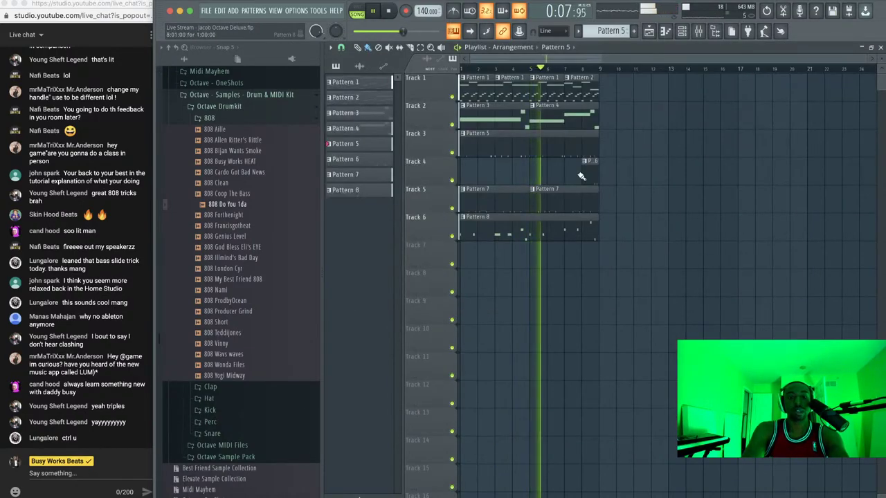
key("space")
left_click(689, 33)
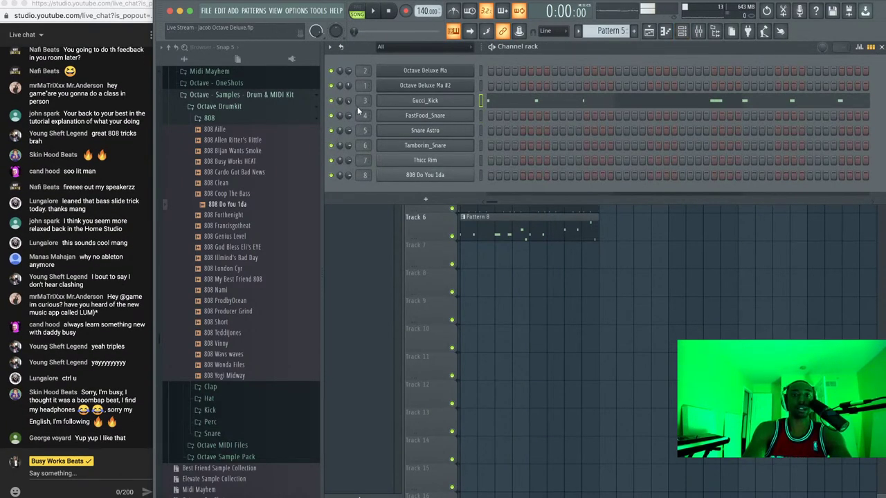
key("space")
Collapse the 808 folder, open the Octave Drumkit's Hat folder and audition Classic_HiHat against the beat
left_click(245, 119)
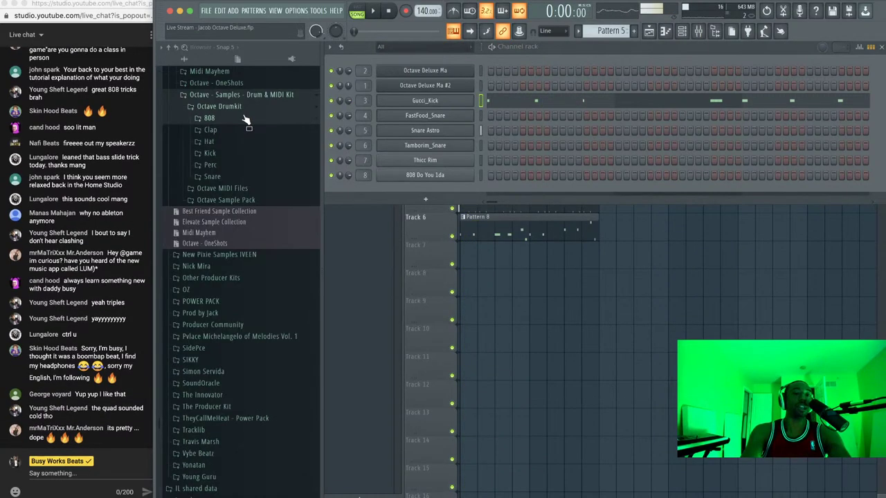
left_click(211, 141)
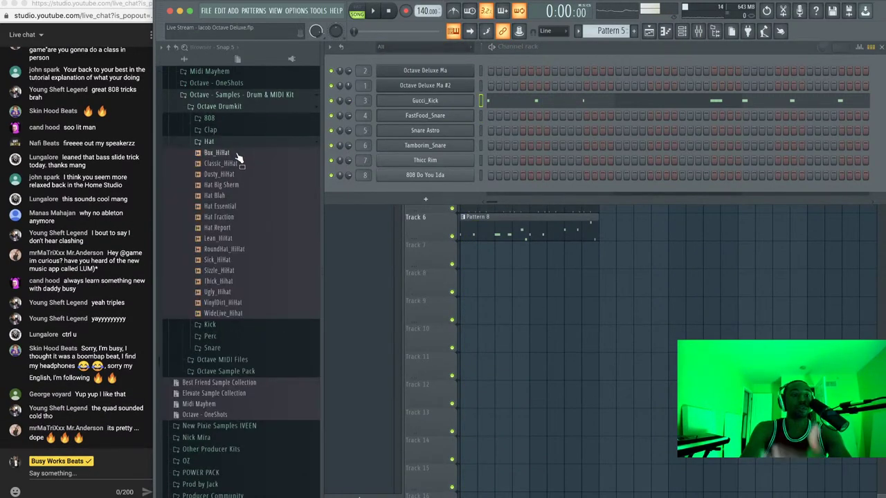
key("space")
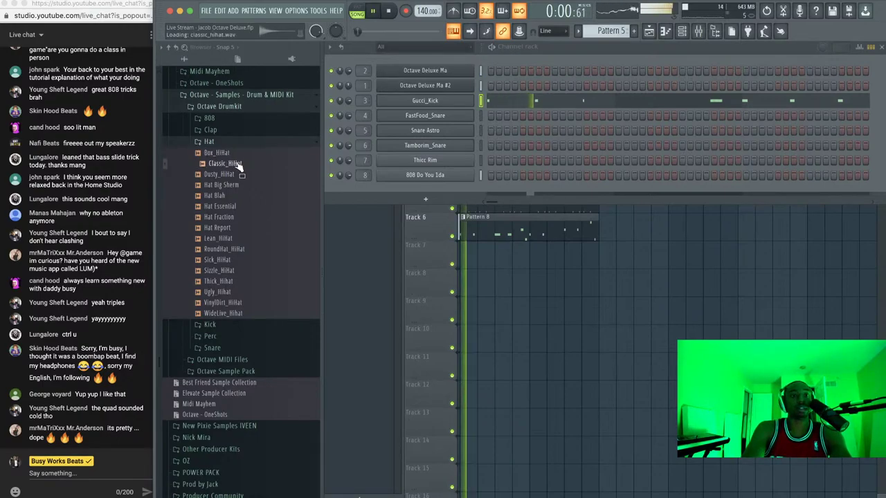
left_click(232, 165)
key("space")
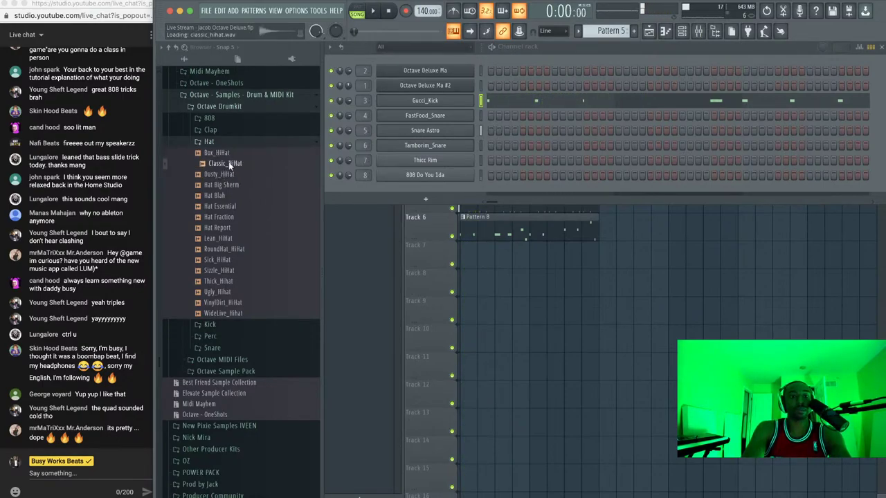
Add Classic_HiHat as a new channel and route it to mixer track 9
right_click(228, 162)
left_click(249, 167)
left_click(362, 194)
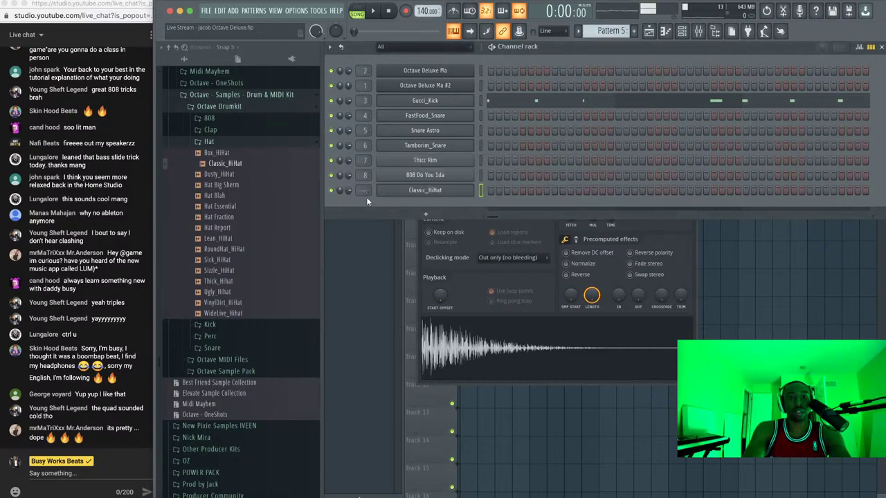
key("ctrl+l")
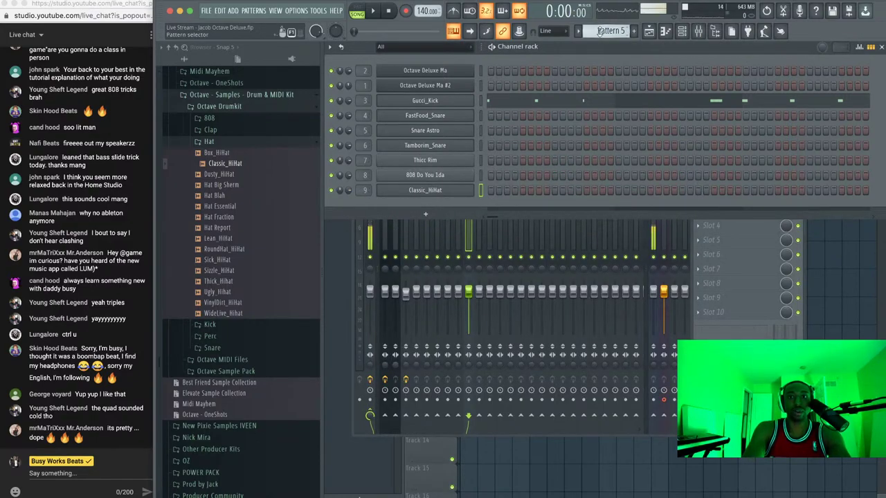
Record a Classic_HiHat part as notes and automation into the empty Pattern 9 over the eight-bar arrangement
scroll(610, 30, "down", 4)
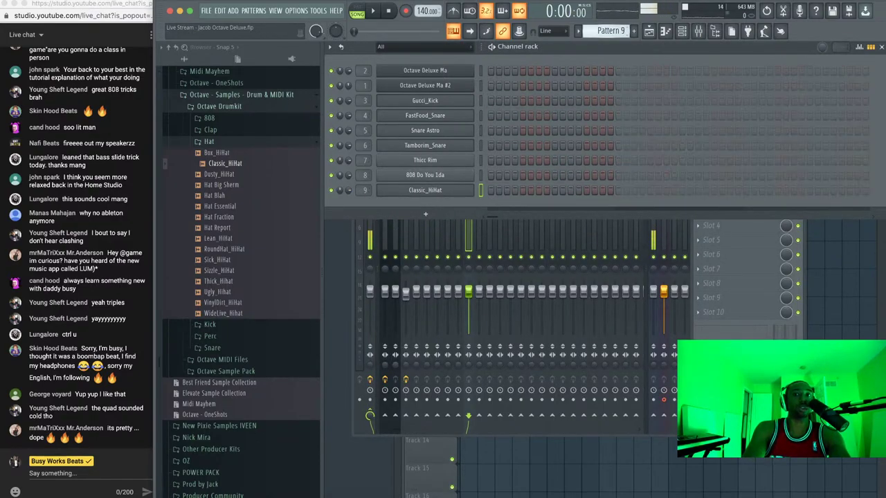
key("F5")
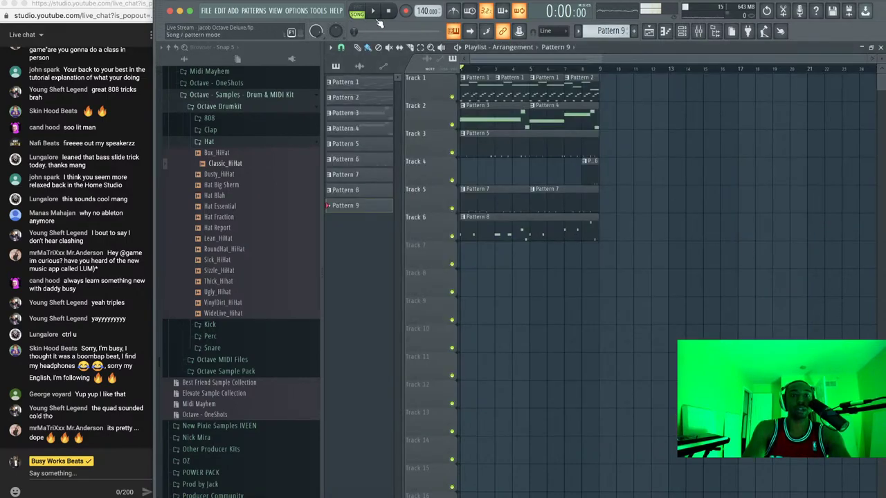
left_click(405, 11)
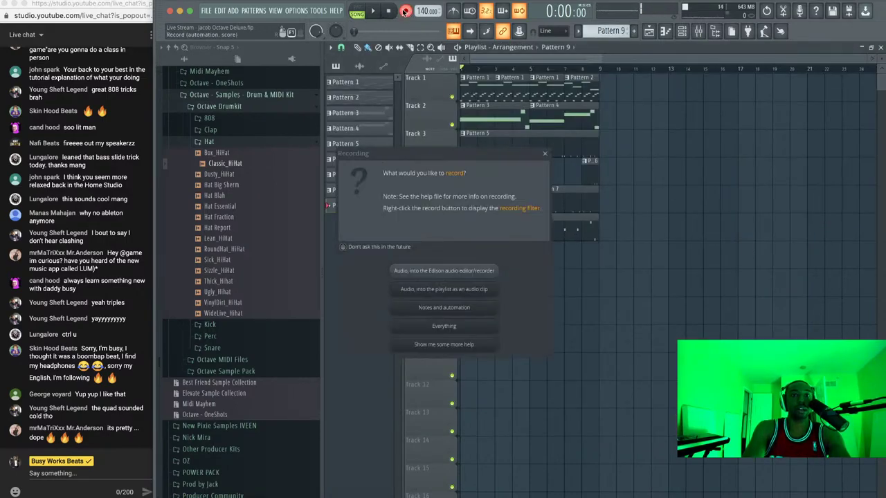
left_click(463, 309)
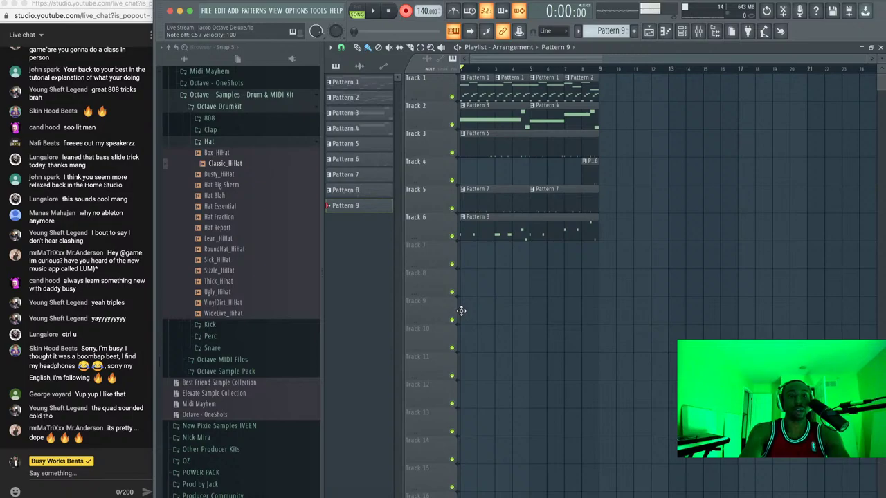
key("space")
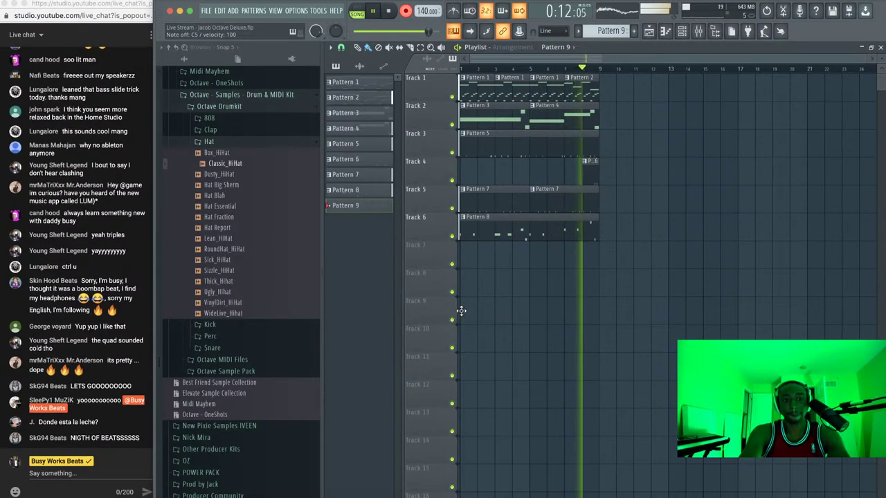
key("space")
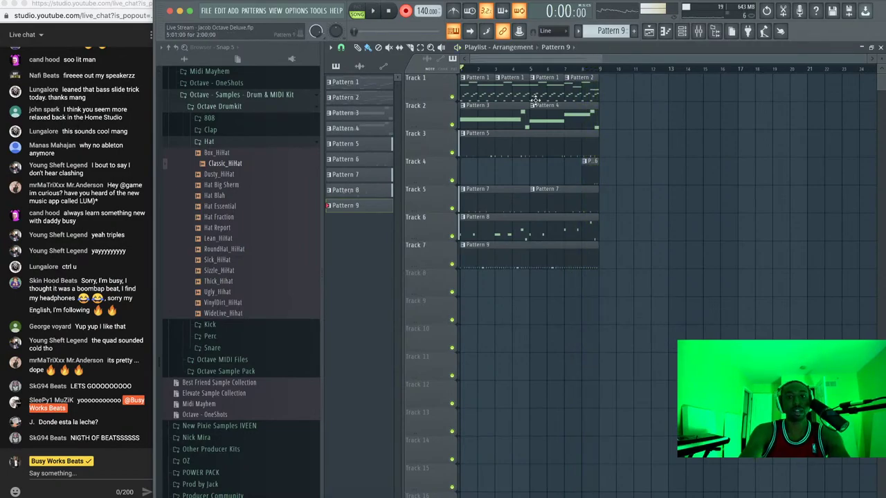
Quantize the recorded Classic_HiHat notes of Pattern 9 in the piano roll and play them back
double_click(478, 245)
key("alt+q")
key("Return")
key("space")
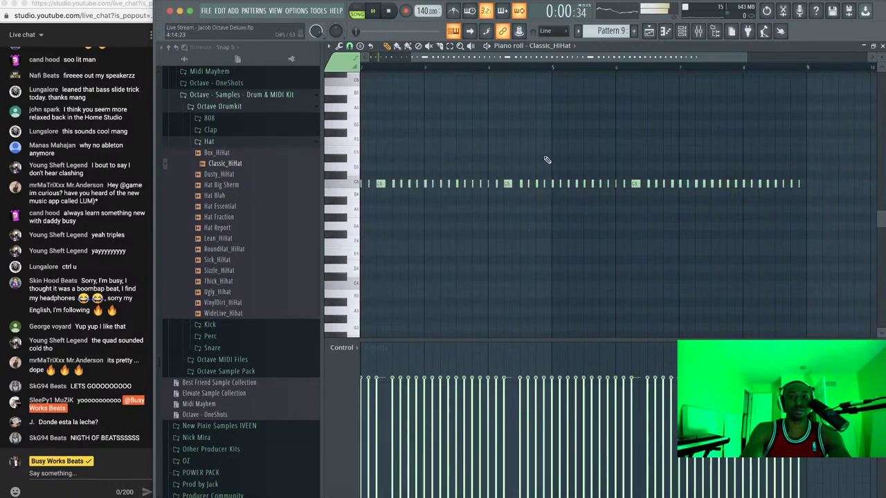
left_click(882, 45)
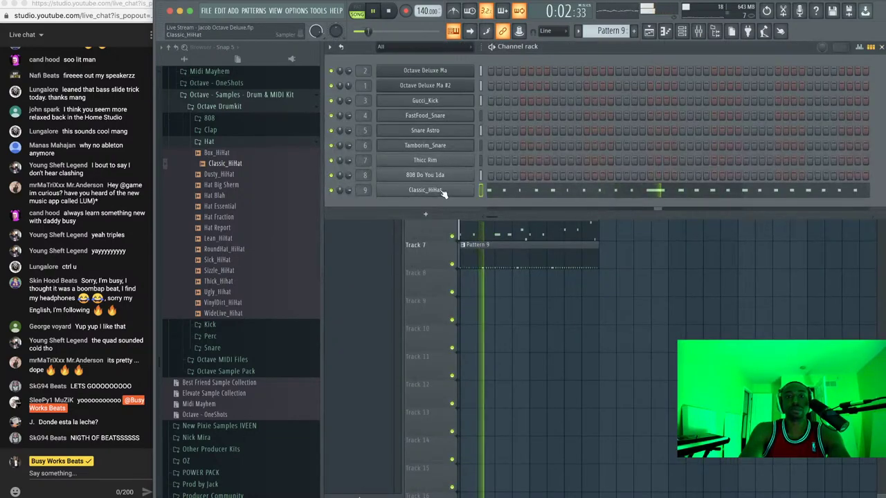
Make the Classic_HiHat channel cut itself with Cut 9 and By 9, and save the project
left_click(443, 191)
key("space")
left_click(472, 181)
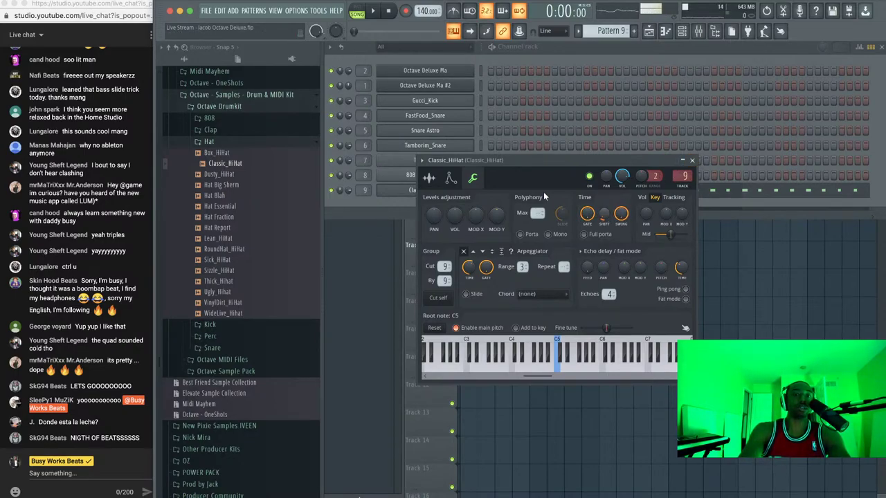
left_click(692, 160)
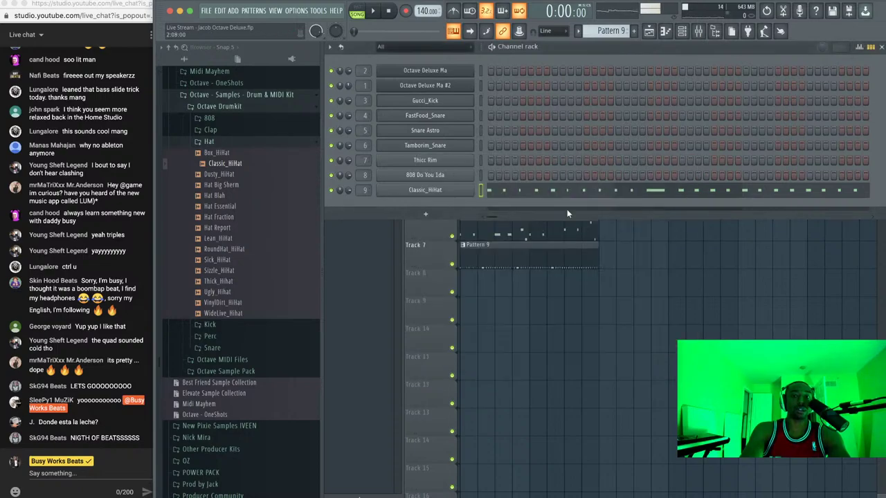
key("F6")
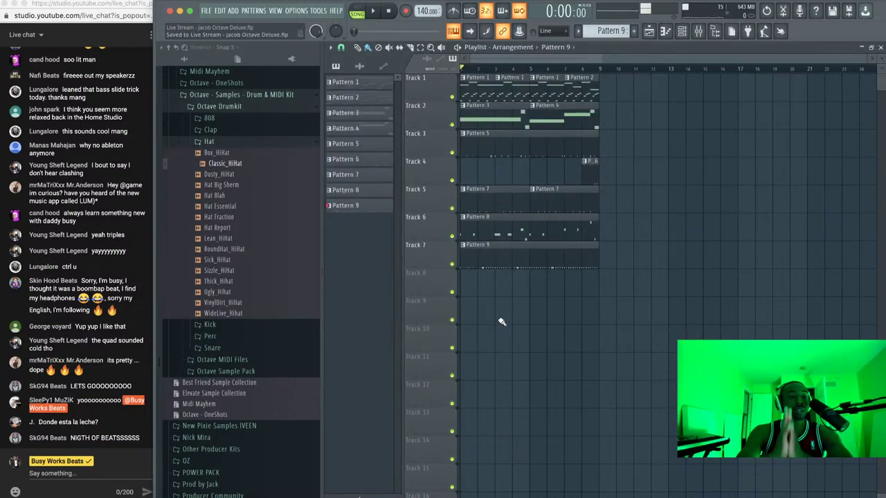
Set the Classic_HiHat mixer track's stereo separation to 100% merged while auditioning the beat, and save the project
key("space")
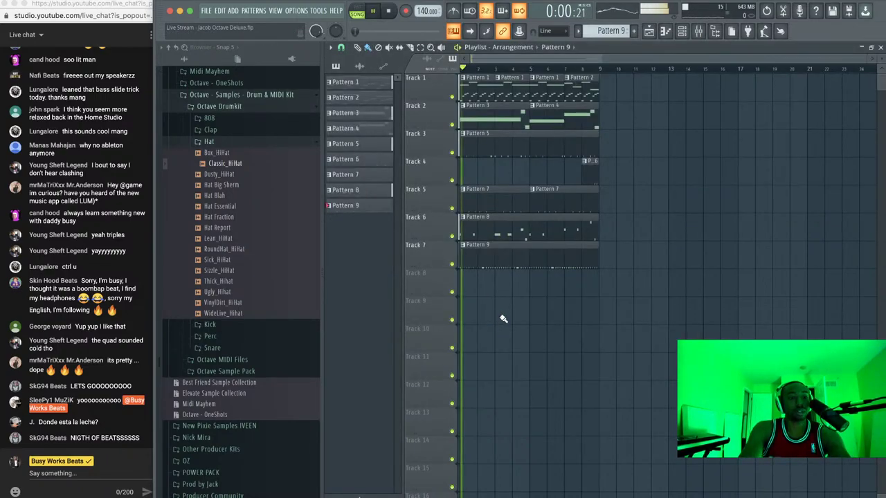
left_click(697, 35)
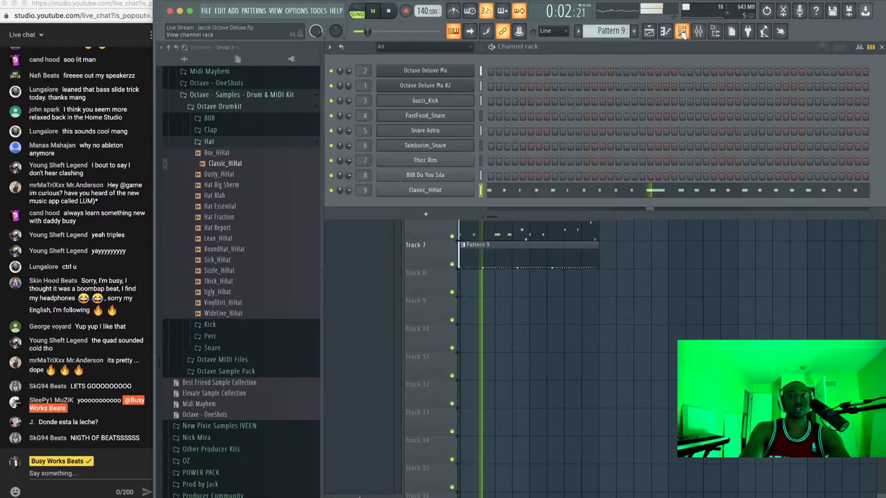
left_click(698, 31)
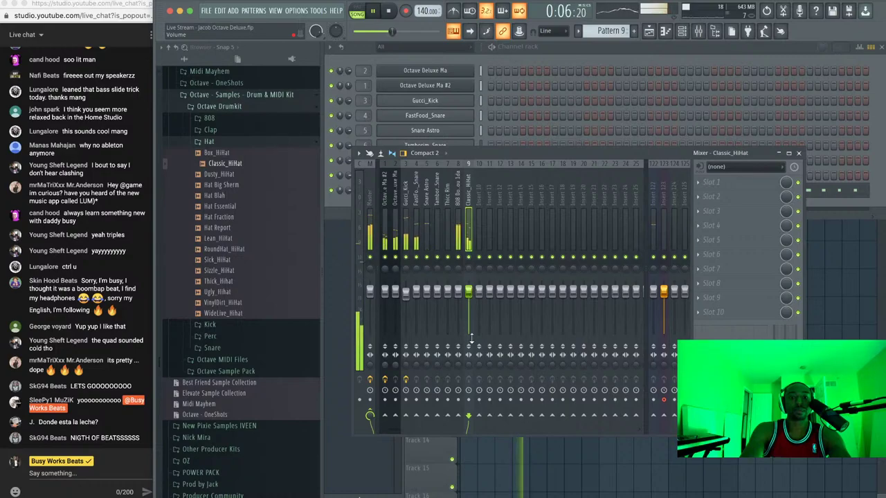
key("space")
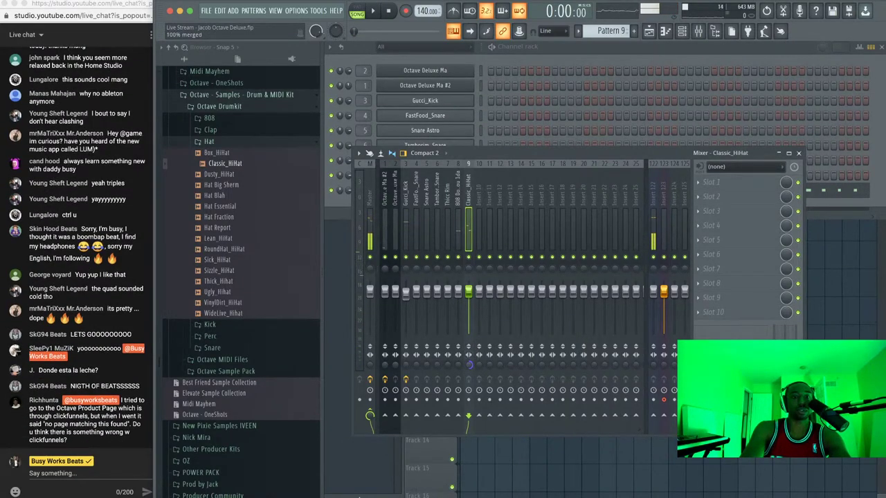
key("space")
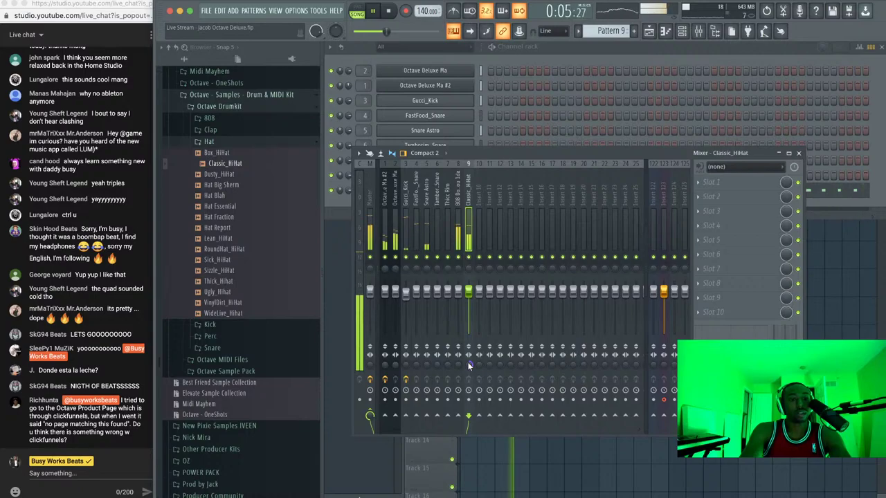
key("space")
key("F5")
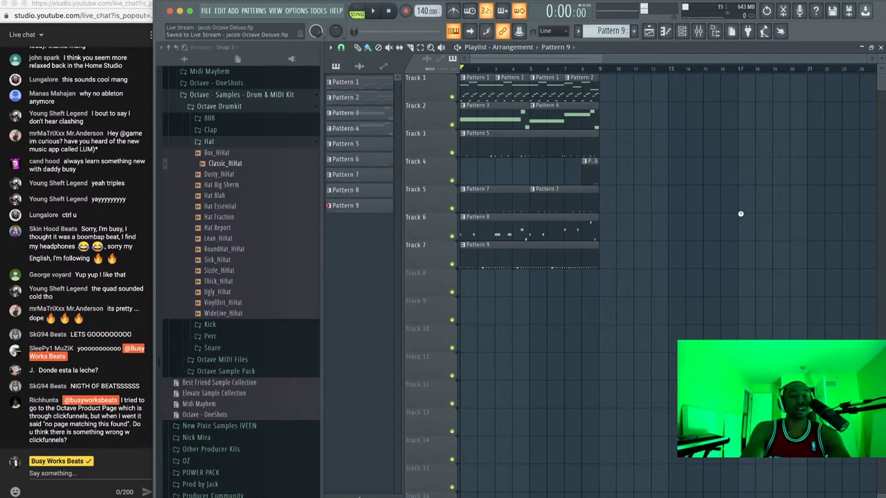
Lower the Classic_HiHat mixer track's volume to 85% (-3.4 dB) and play the beat
right_click(609, 293)
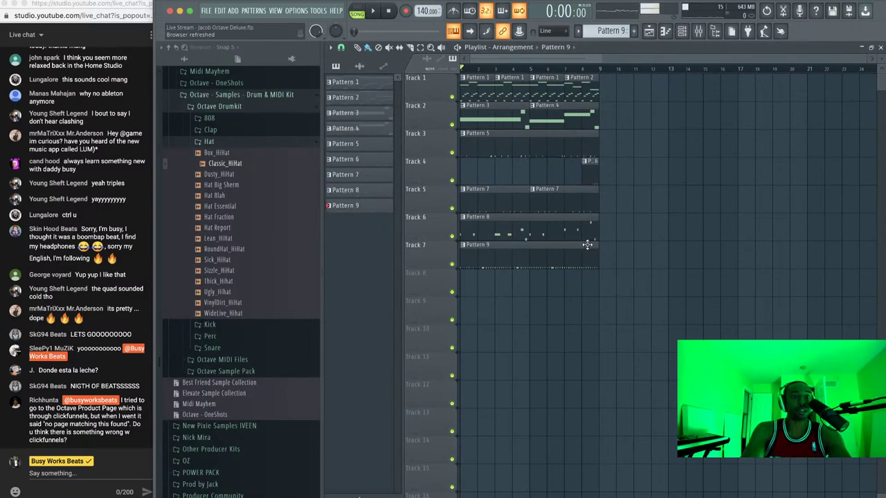
key("space")
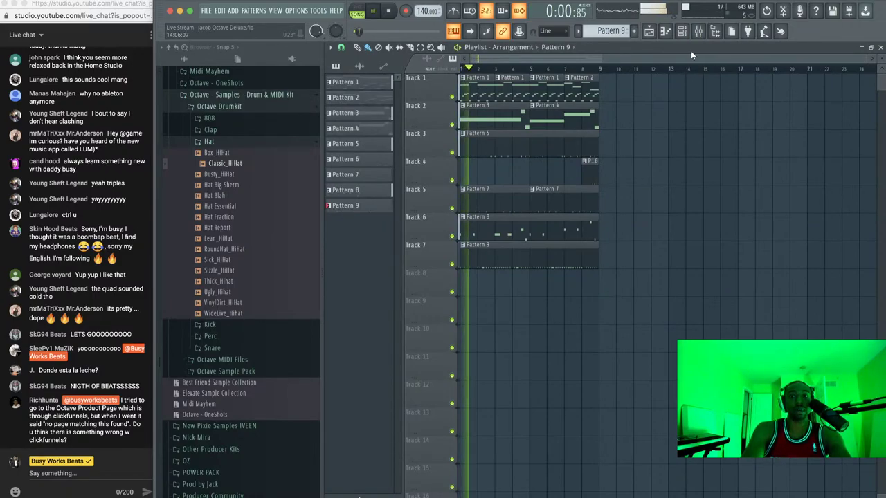
left_click(682, 31)
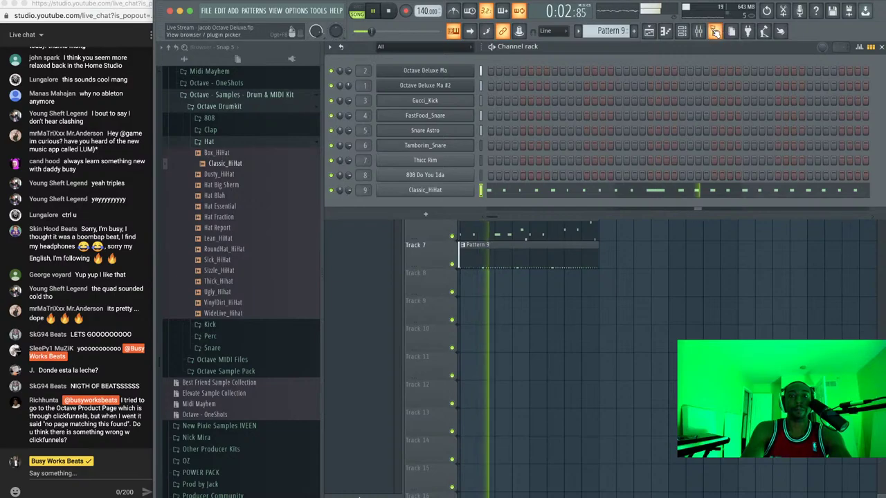
left_click(699, 31)
key("space")
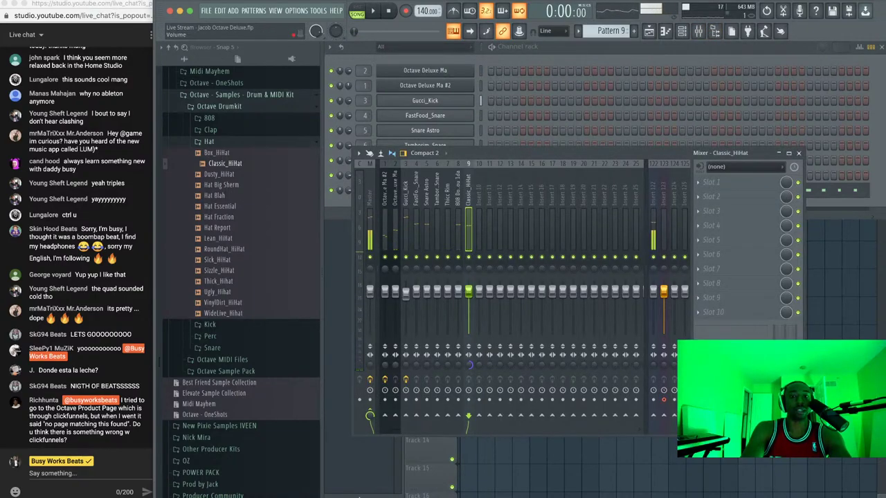
left_click_drag(469, 299, 468, 308)
key("space")
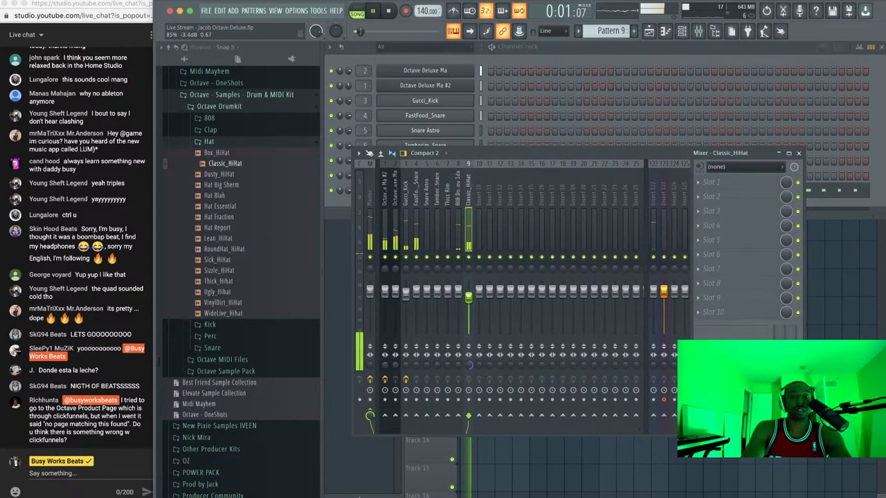
Insert the UAD Thermionic Culture Vulture in the first effect slot of the 808 Do You 1da mixer track
left_click(459, 222)
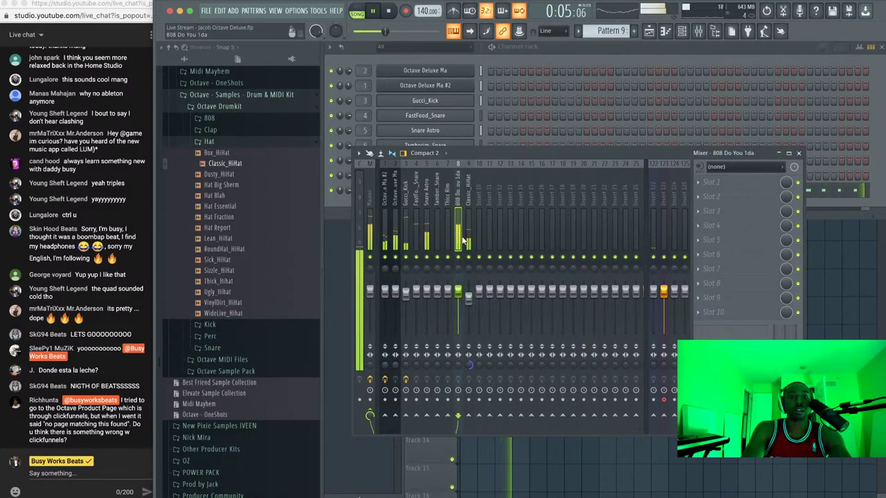
left_click(713, 183)
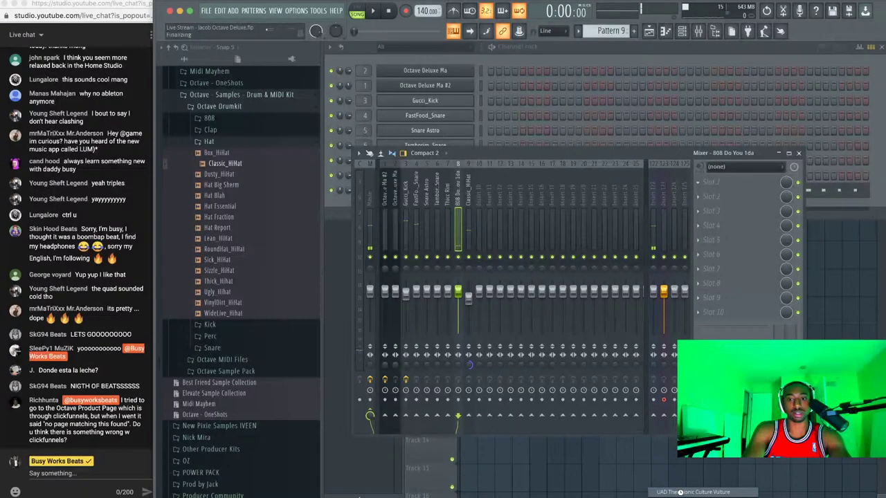
left_click(692, 492)
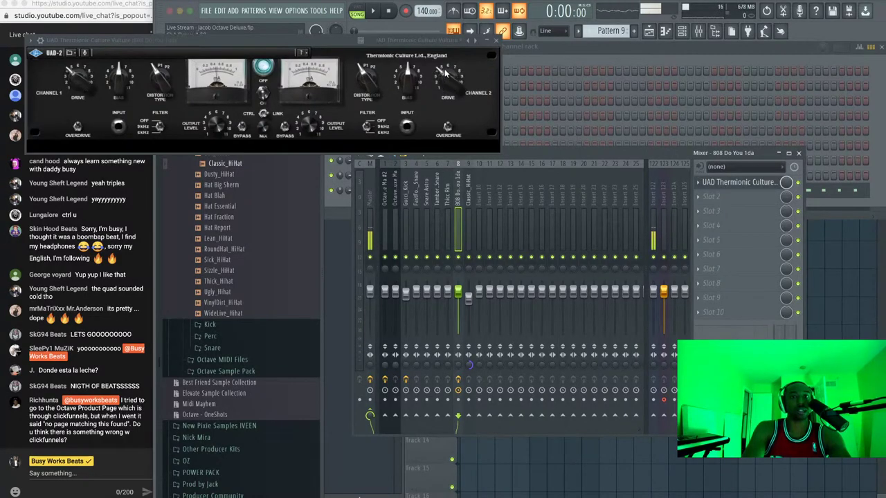
Adjust the Culture Vulture's output level on the 808 while auditioning the beat, and close the plugin window
key("space")
mouse_move(310, 123)
left_mouse_down()
mouse_move(310, 148)
mouse_move(312, 137)
left_mouse_up()
key("space")
key("space")
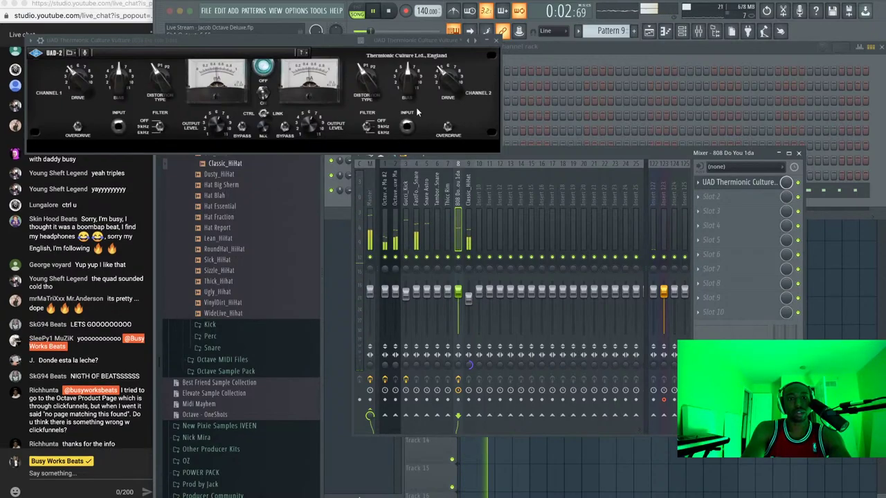
left_click(496, 41)
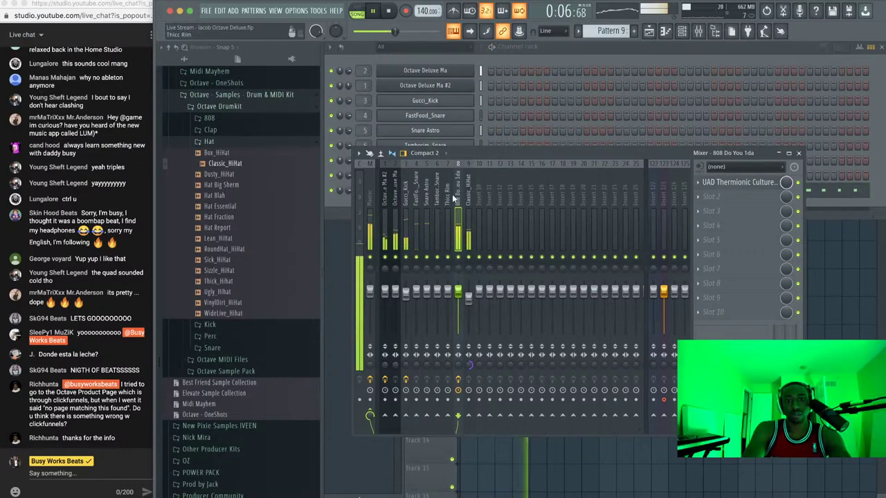
Audition the beat with the Gucci_Kick mixer track selected, and slightly lower the 808 Do You 1da and Classic_HiHat track volumes
left_click(407, 208)
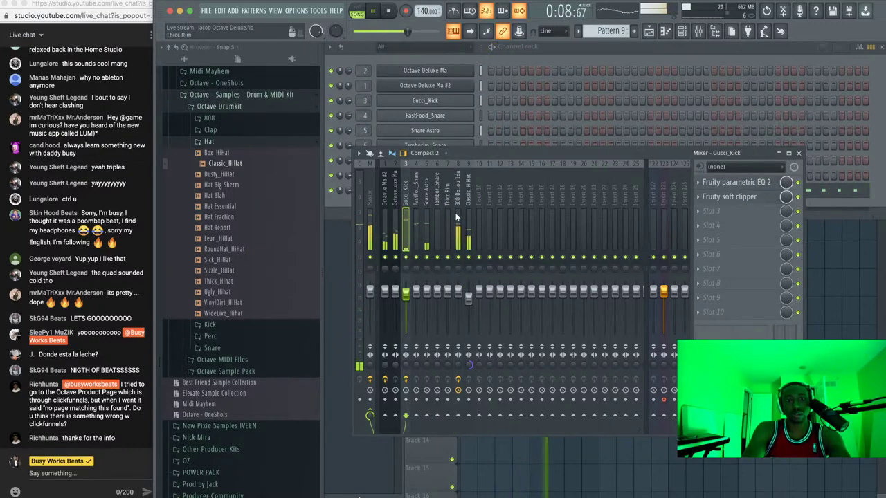
key("space")
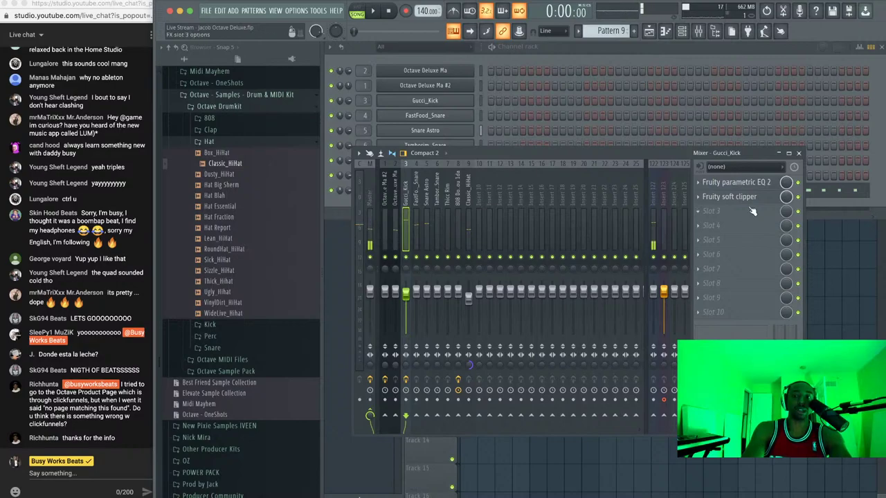
key("space")
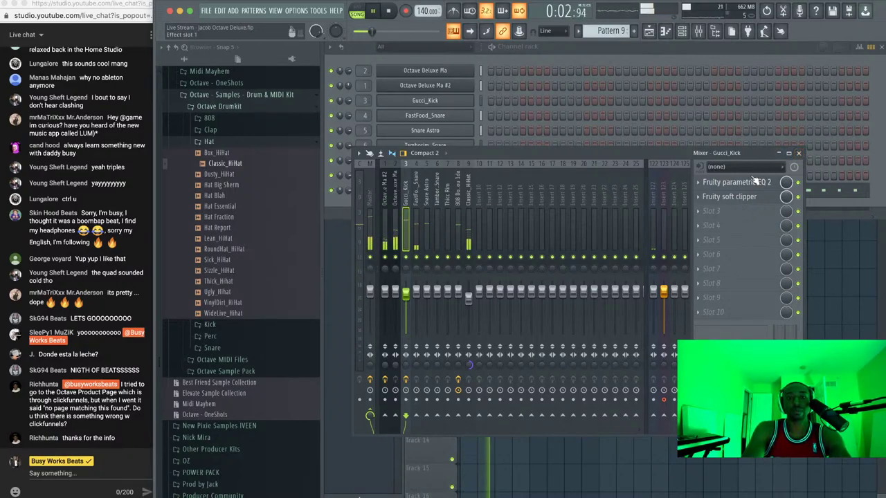
left_click(799, 153)
key("F6")
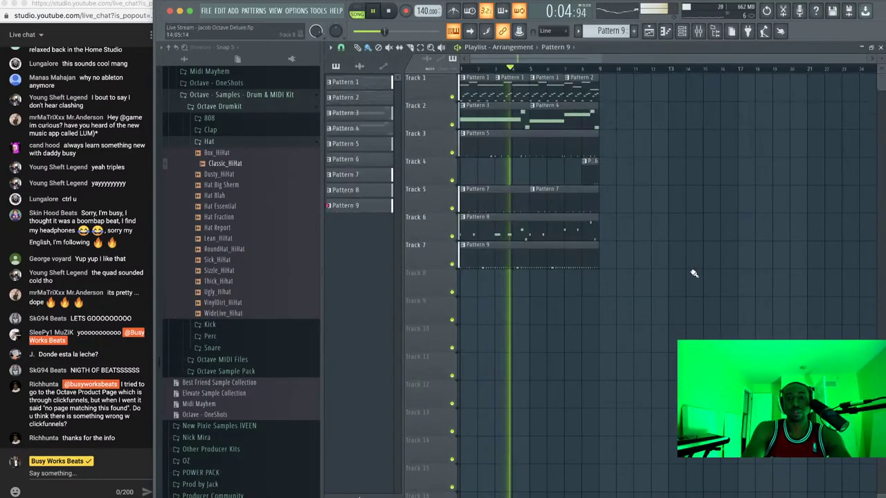
left_click(699, 31)
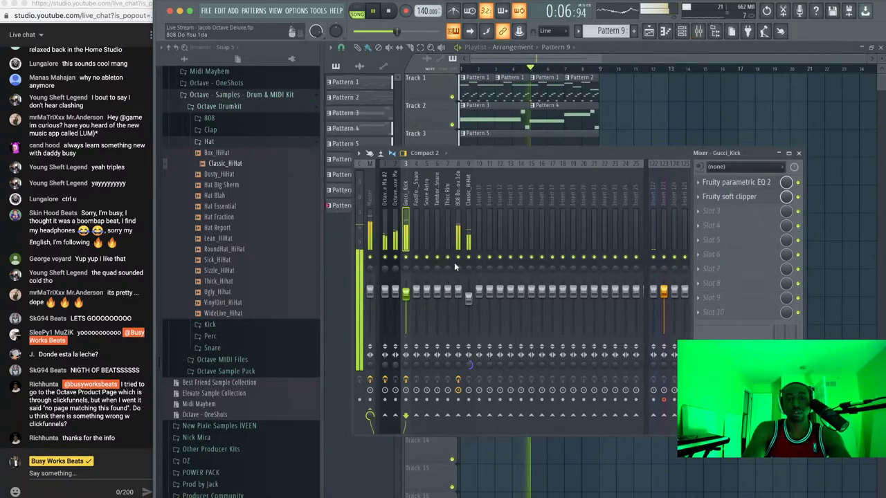
mouse_move(458, 291)
left_mouse_down()
mouse_move(457, 300)
mouse_move(469, 300)
left_mouse_up()
Reset the Classic_HiHat mixer track's stereo separation to compare the sound during playback, restore the merged setting, and stop the beat
right_click(469, 363)
left_click(476, 362)
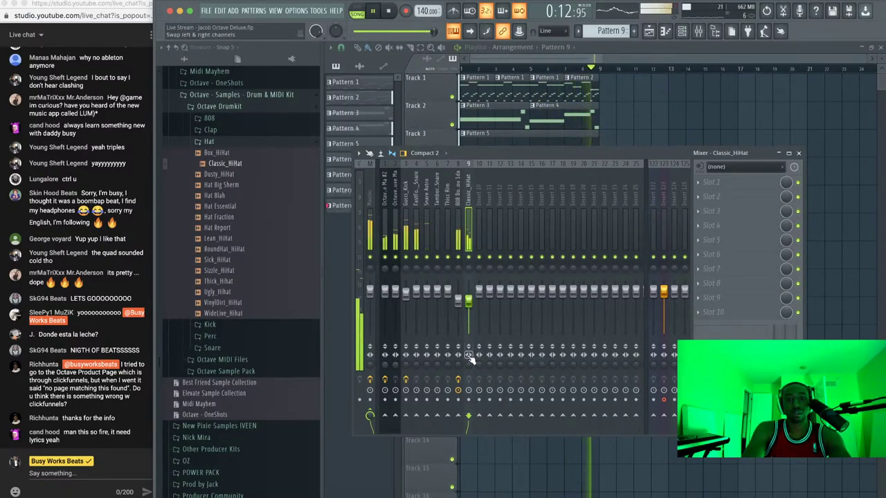
right_click(469, 358)
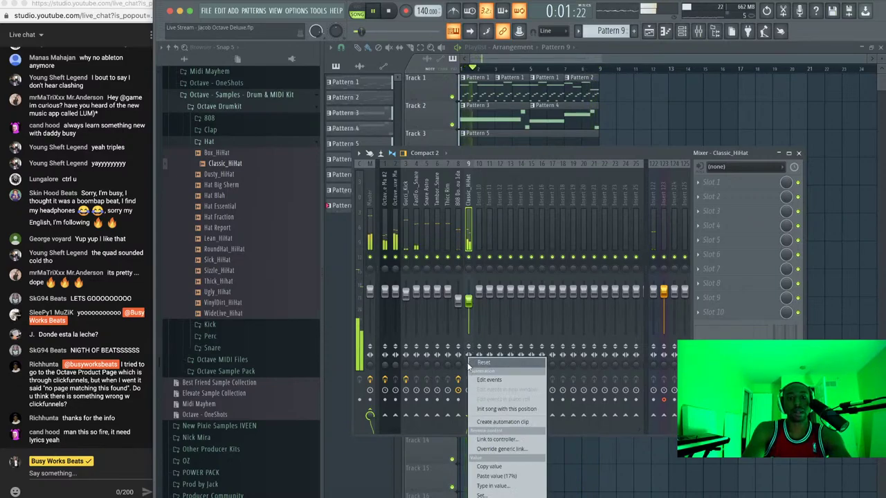
left_click(468, 363)
key("space")
right_click(720, 131)
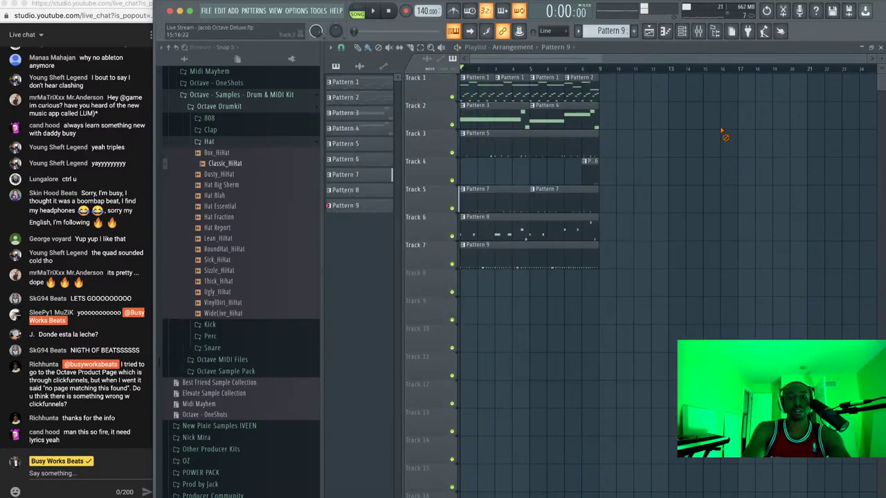
Rename mixer track Insert 14 as REVERB
left_click(700, 32)
left_click(524, 192)
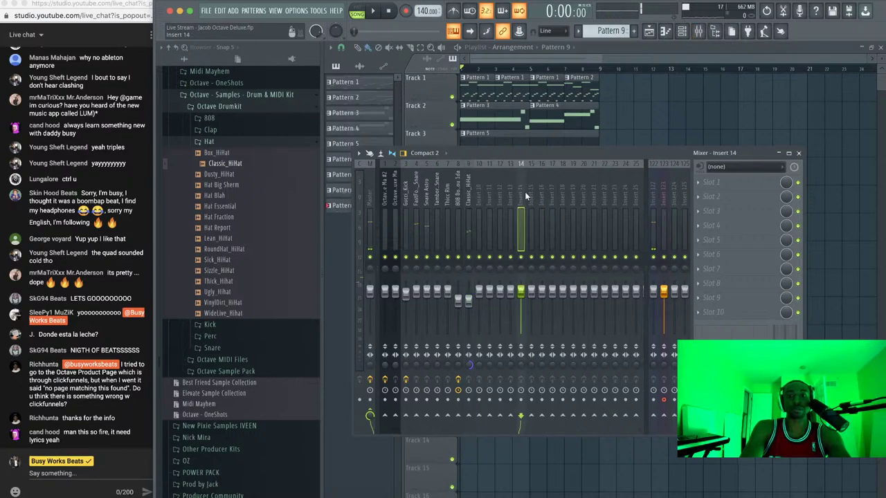
right_click(525, 191)
left_click(544, 174)
type("REVERB")
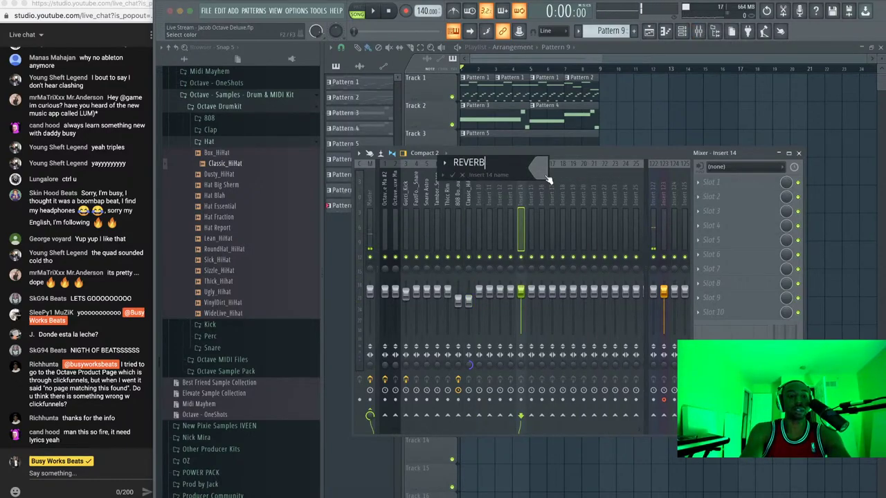
key("Return")
Insert UAD RealVerb-Pro in the REVERB track's first effect slot, load the Big Warm Hall preset, and close the plugin window
left_click(736, 185)
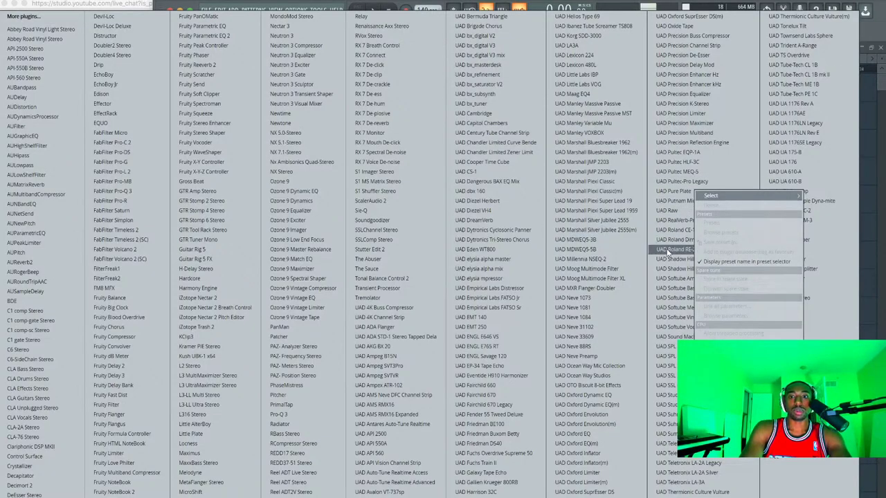
left_click(682, 220)
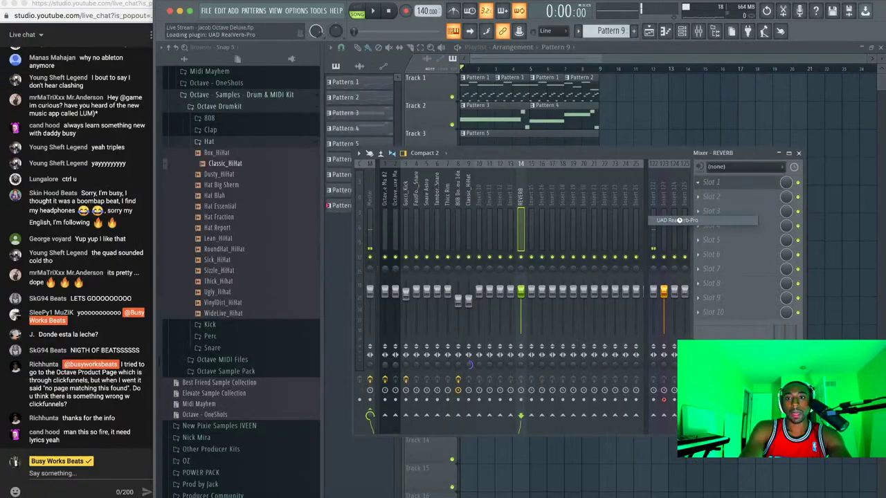
left_click(311, 92)
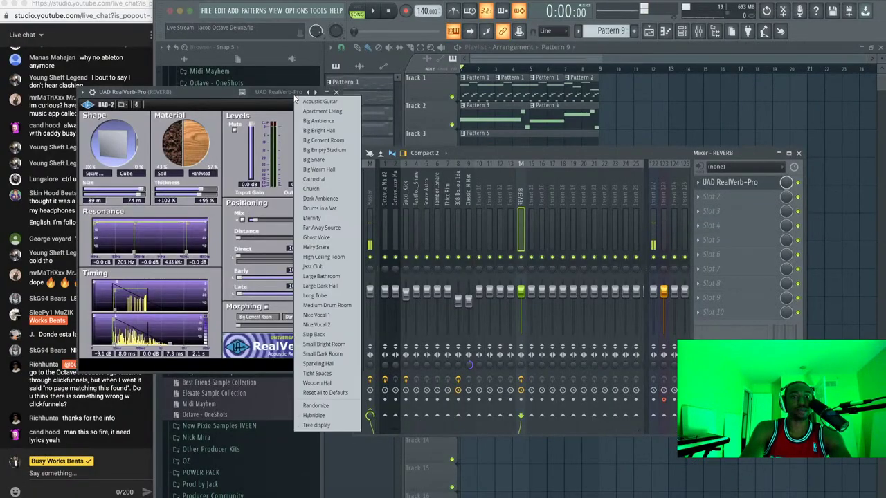
left_click(337, 171)
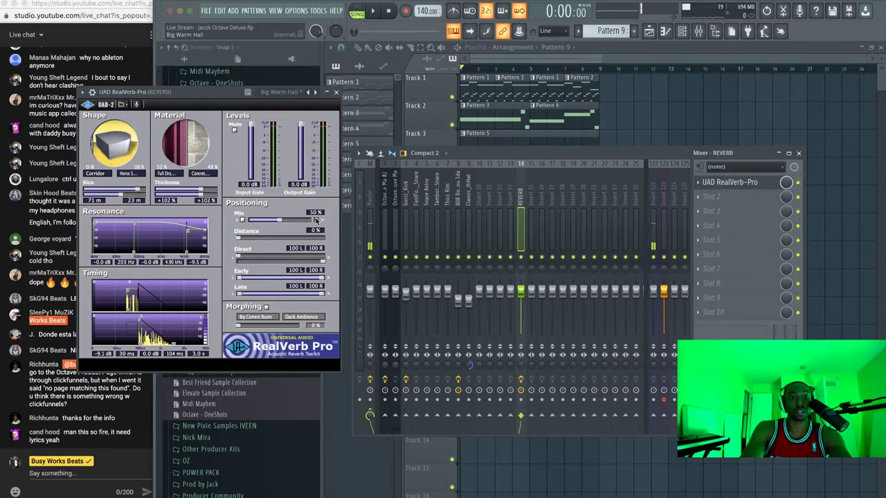
left_click(338, 92)
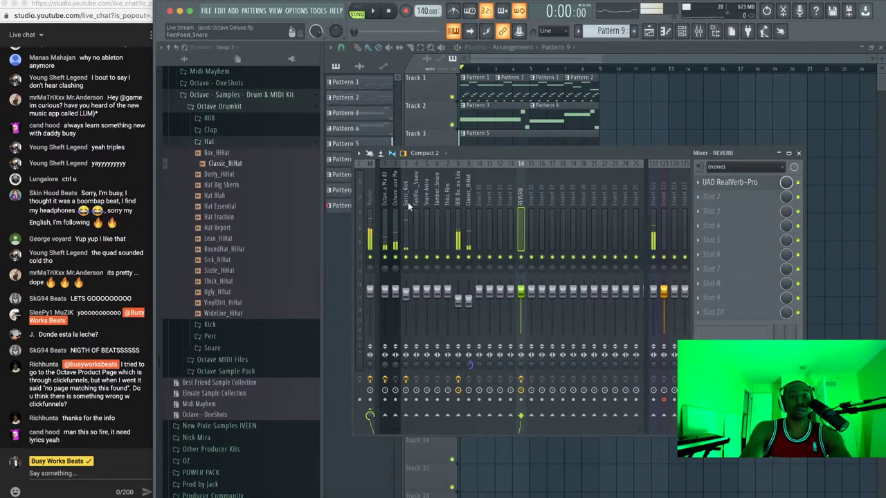
Add Fruity Parametric EQ 2 after the reverb on the REVERB track and cut the lows and the highs around 10 kHz
left_click(748, 212)
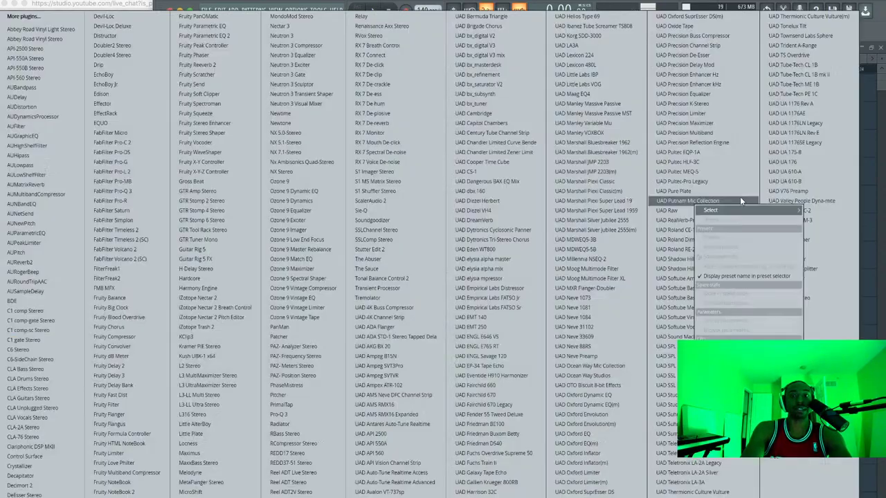
left_click(230, 33)
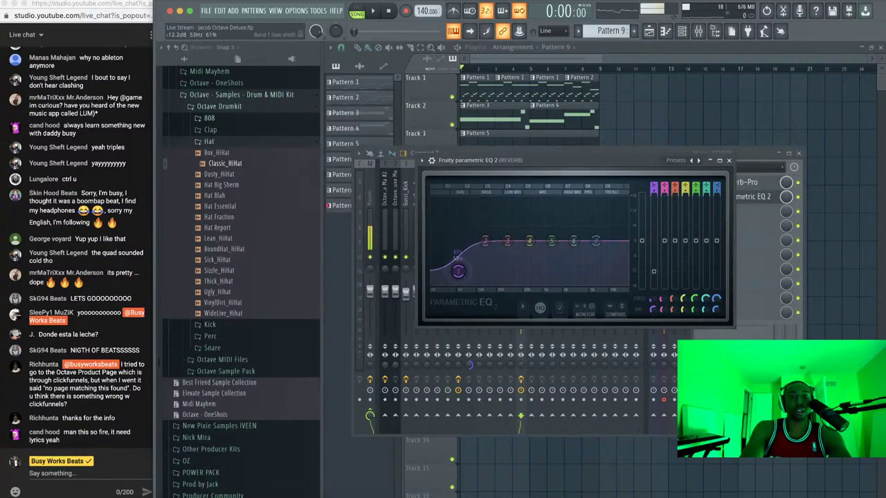
left_click_drag(457, 270, 460, 281)
left_click_drag(596, 241, 612, 283)
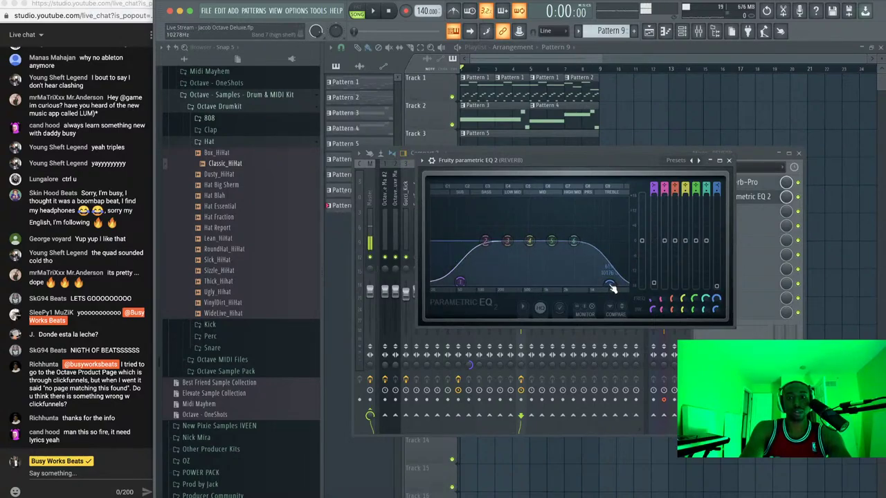
left_click(729, 161)
Send the Octave Deluxe Ma #2 and Octave Deluxe Ma mixer tracks to the REVERB track and audition the result
left_click(386, 201)
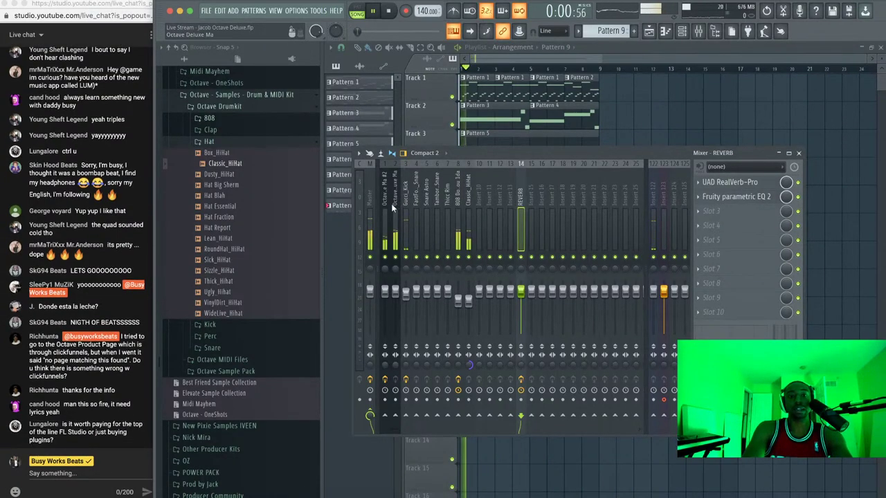
right_click(389, 262)
right_click(390, 258)
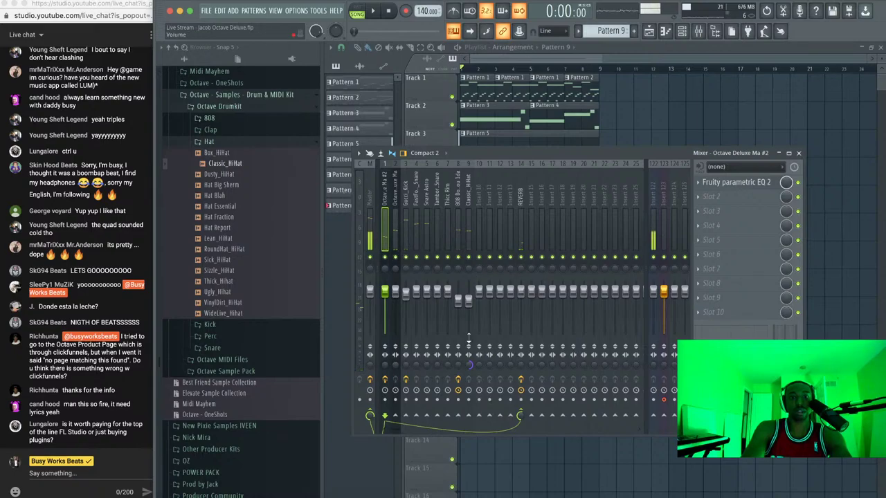
left_click(392, 214)
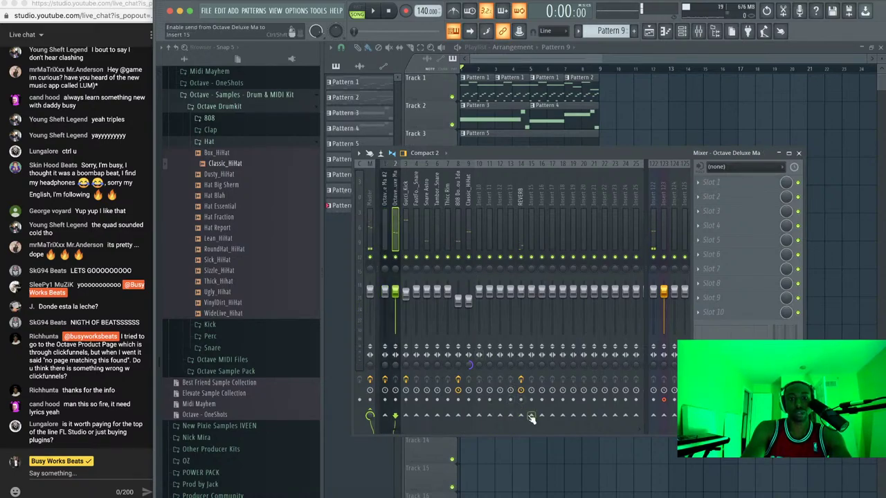
key("space")
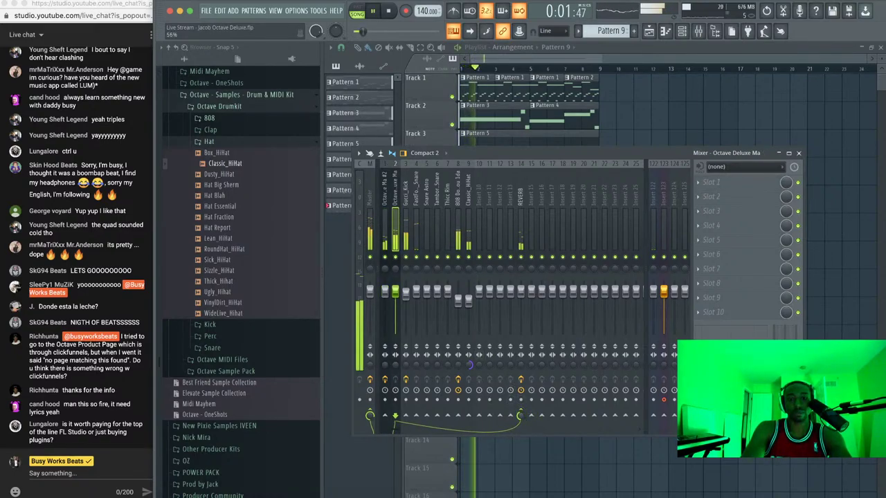
key("space")
Check the presets and built-in reverb settings of the Octave Deluxe Ma #2 and Octave Deluxe Ma instruments, and close their windows
left_click(682, 31)
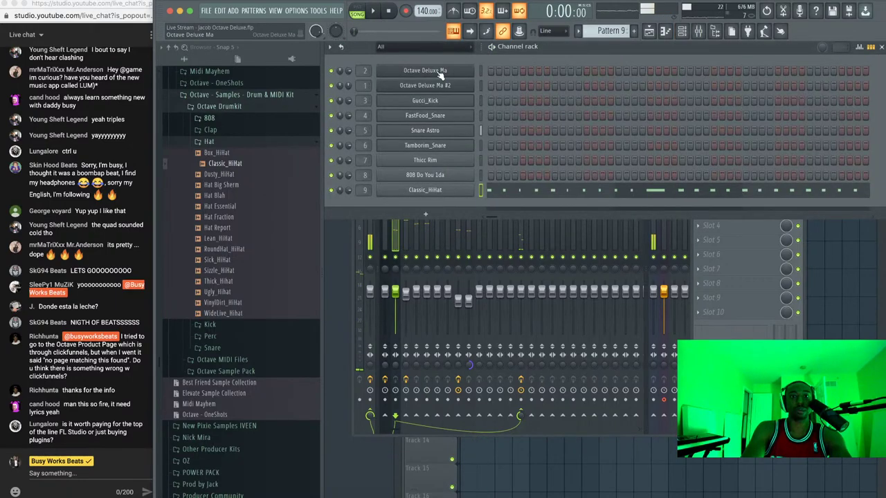
left_click(441, 87)
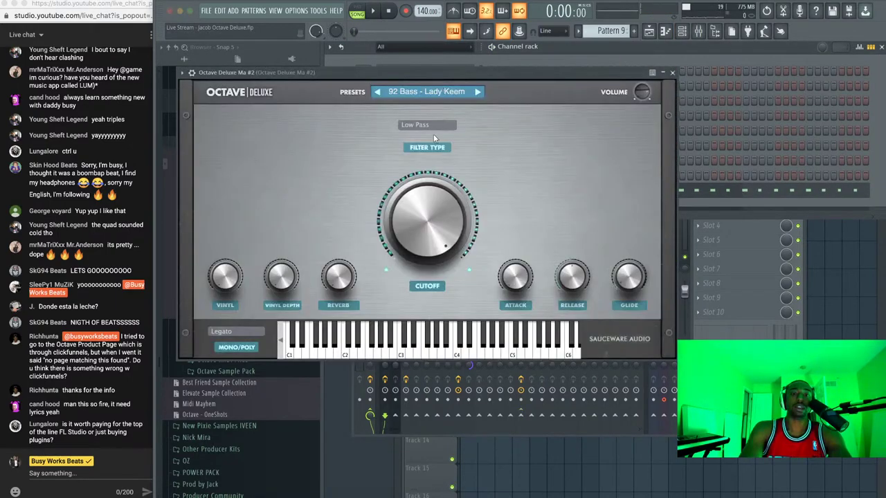
left_click(672, 73)
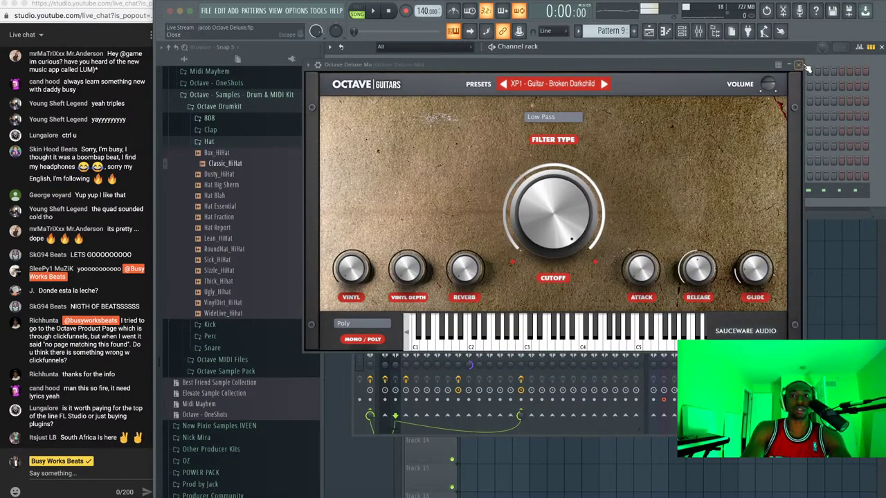
left_click(803, 66)
left_click(841, 283)
Send the FastFood_Snare mixer track to the REVERB track and adjust its send level while the beat plays
key("space")
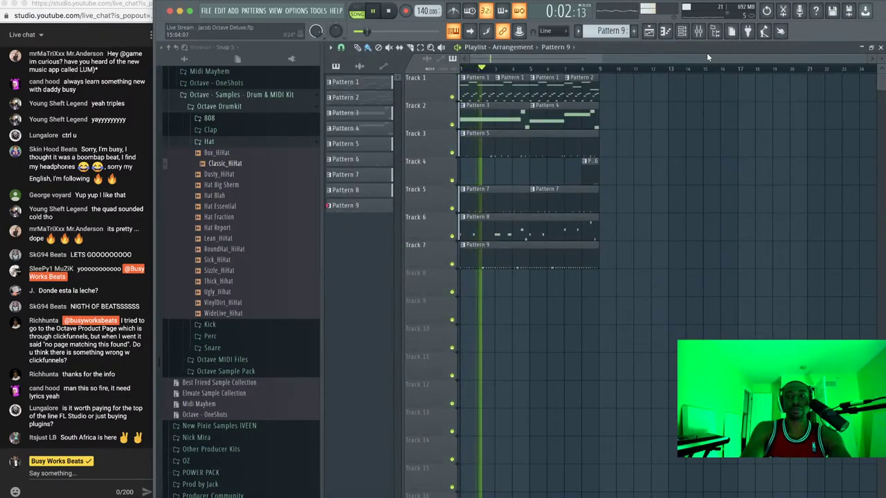
left_click(699, 31)
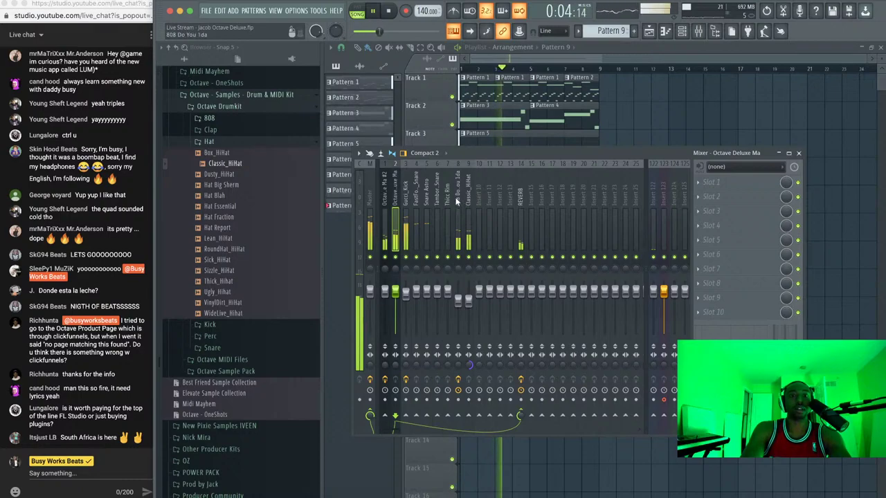
left_click(416, 201)
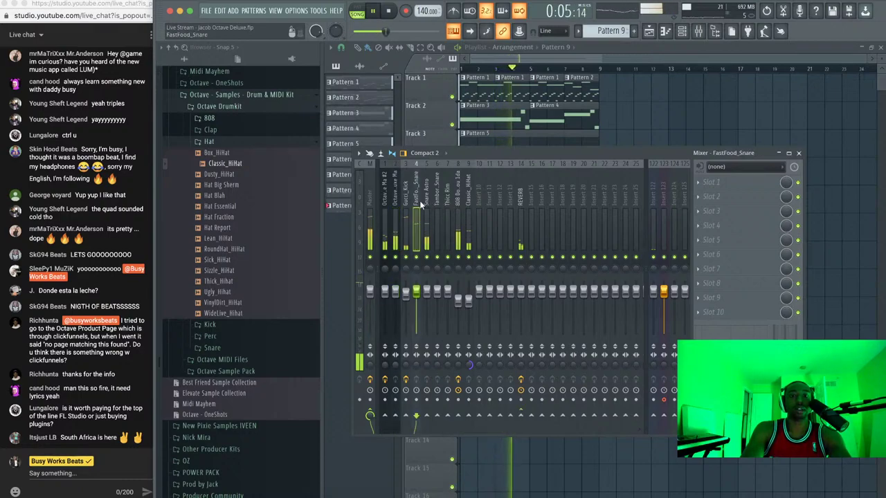
left_click(521, 416)
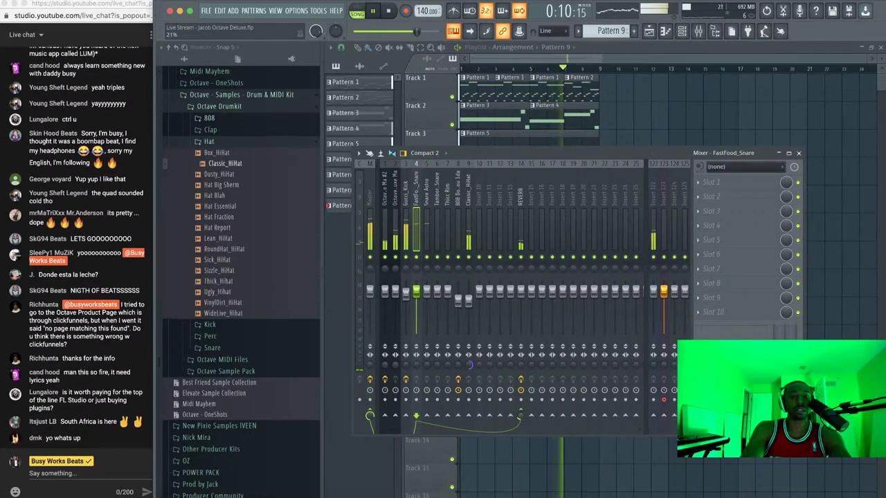
Audition the hi-hat and 808 in the full beat, and lower the Classic_HiHat mixer track's volume further
left_click(471, 234)
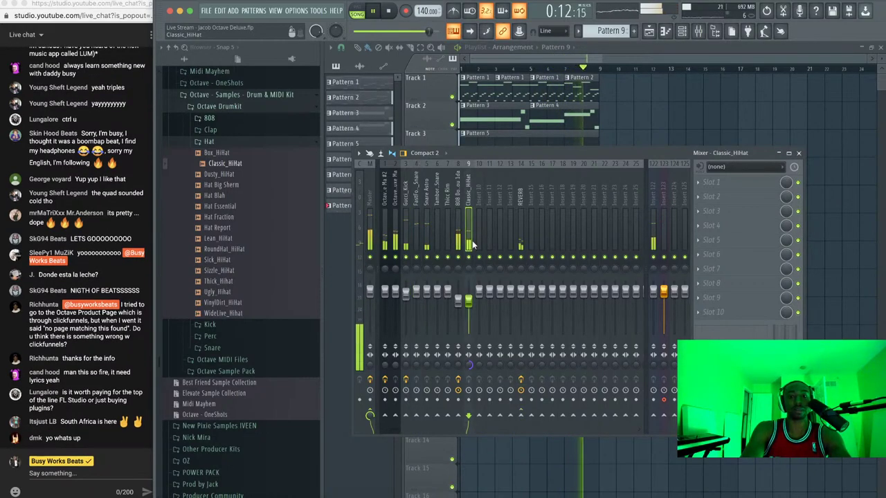
key("F9")
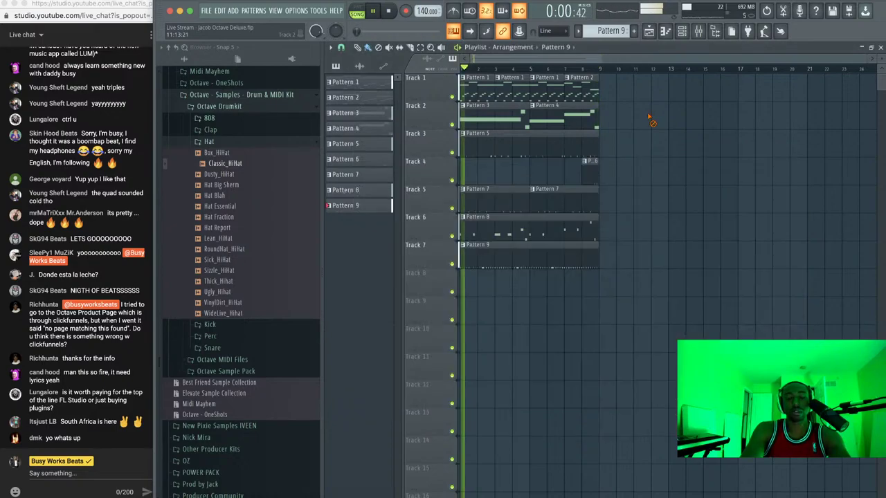
left_click(682, 31)
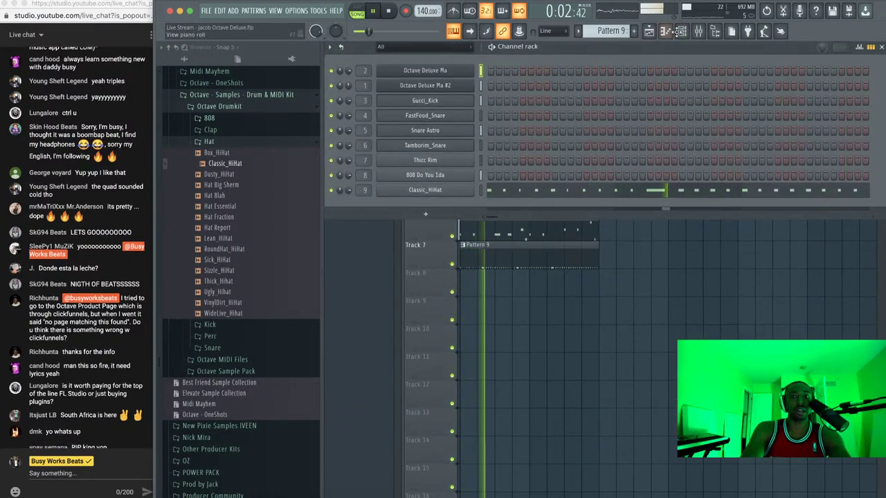
left_click(699, 30)
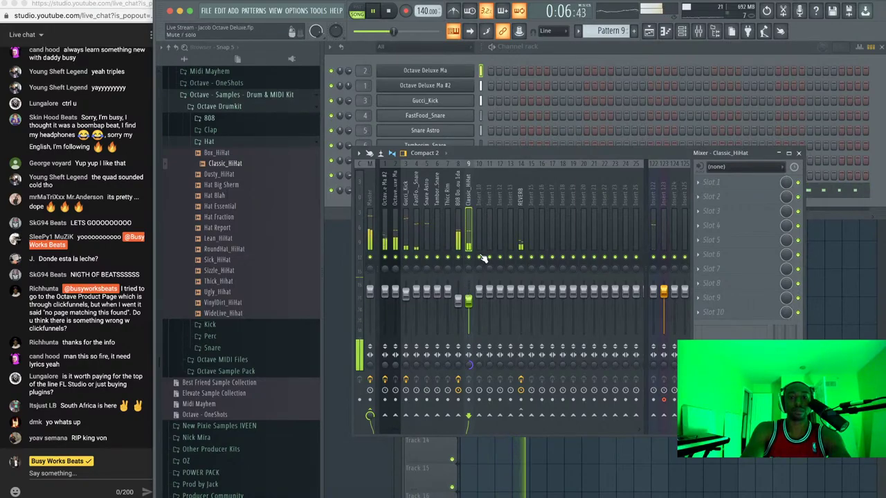
left_click(459, 218)
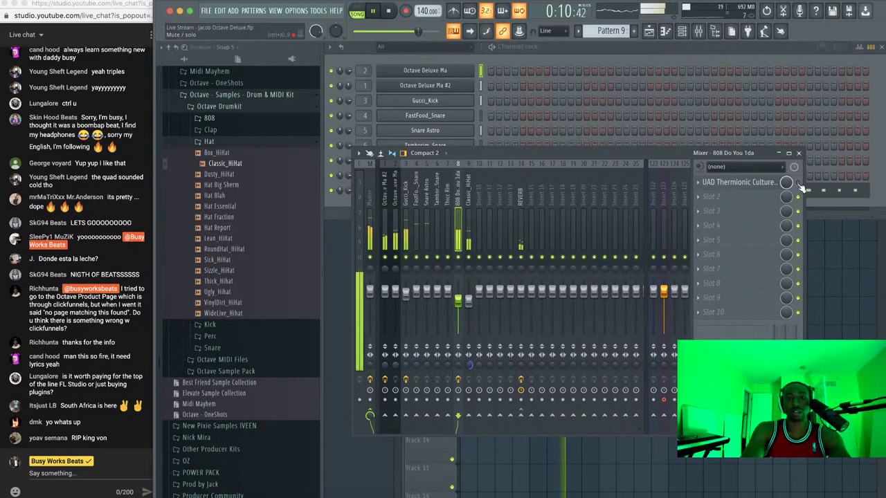
left_click_drag(468, 299, 468, 307)
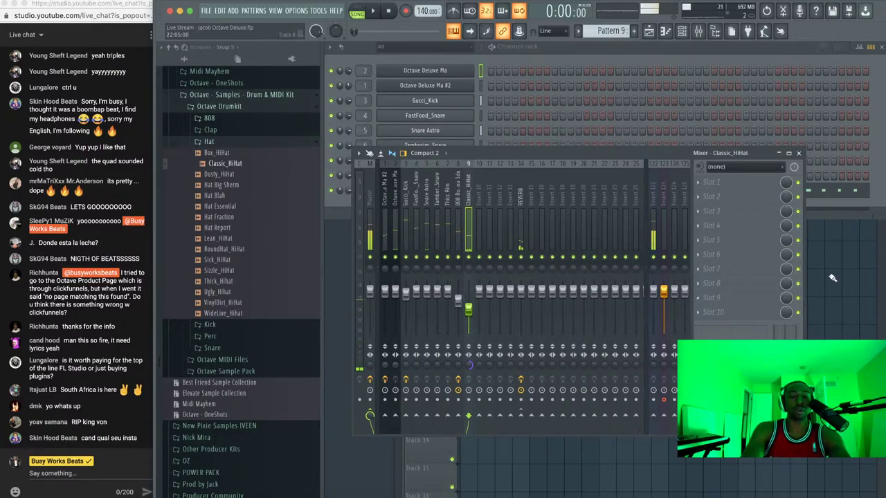
Play the beat and lower the Octave Deluxe Ma mixer track's volume
key("space")
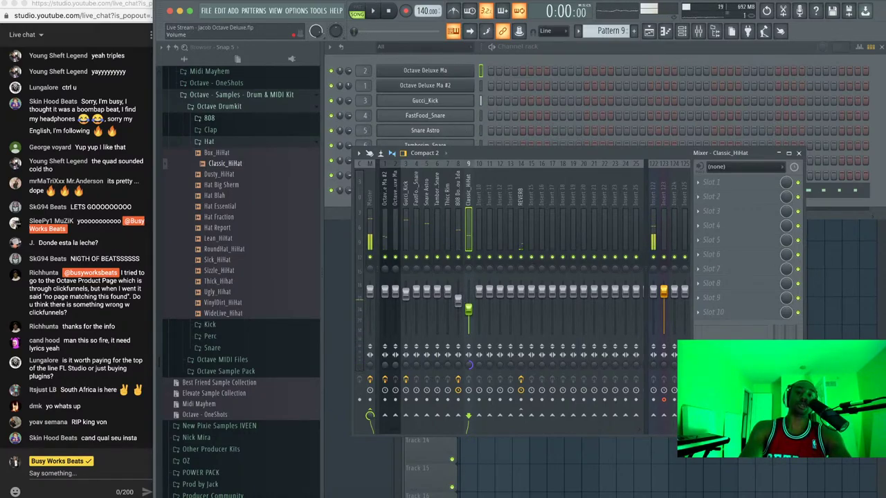
left_click(457, 234)
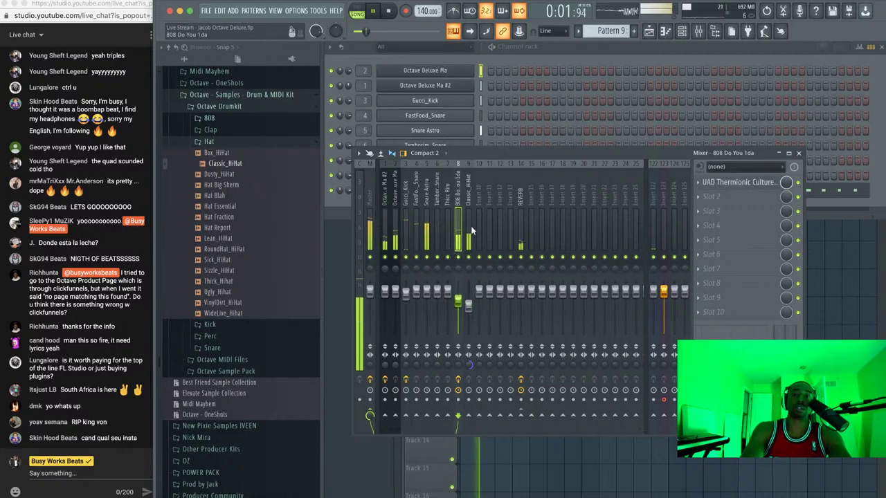
left_click(799, 153)
left_click(723, 308)
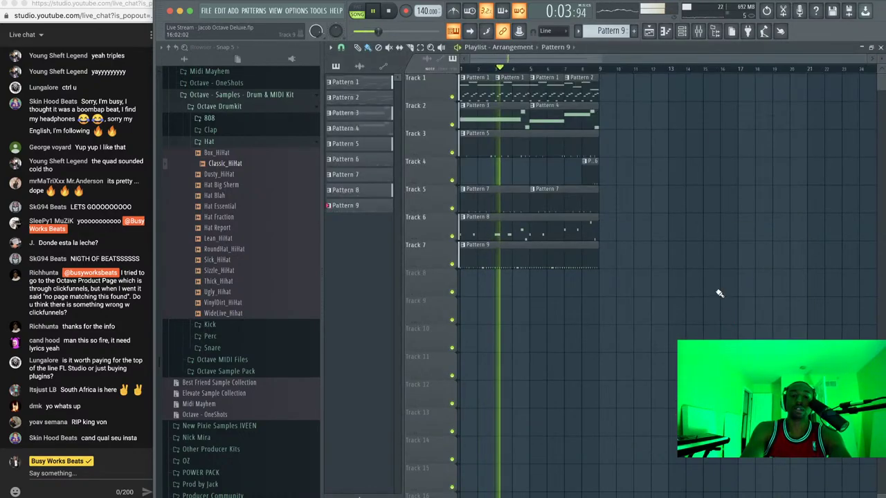
left_click(698, 31)
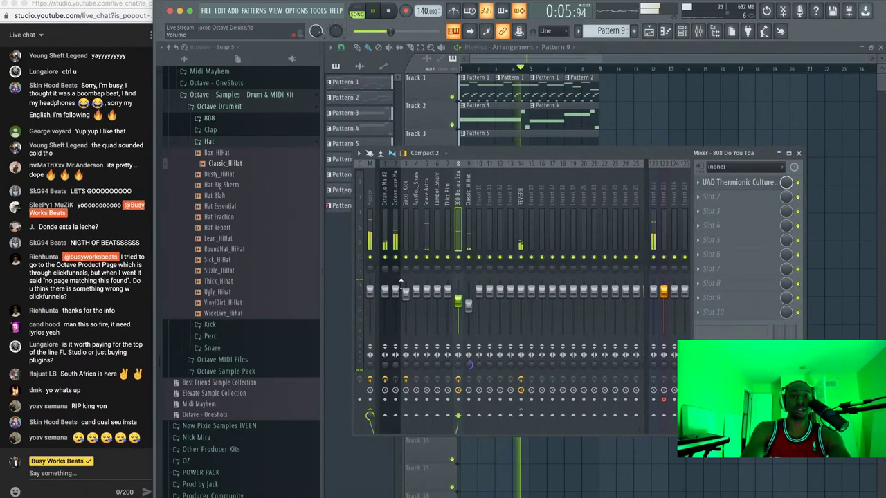
left_click(395, 304)
Restart playback and lower the volumes of the Gucci_Kick, Snare Astro and Classic_HiHat mixer tracks
key("space")
left_click_drag(512, 202, 387, 196)
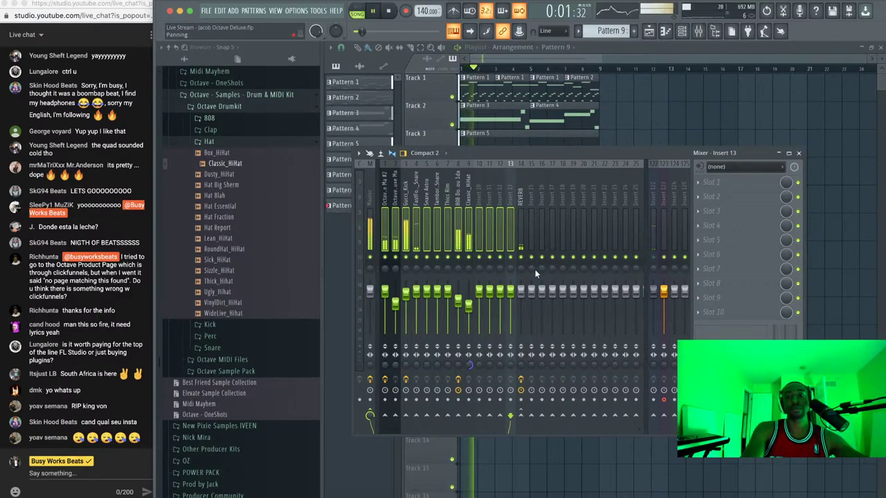
left_click(458, 239)
left_click(468, 239)
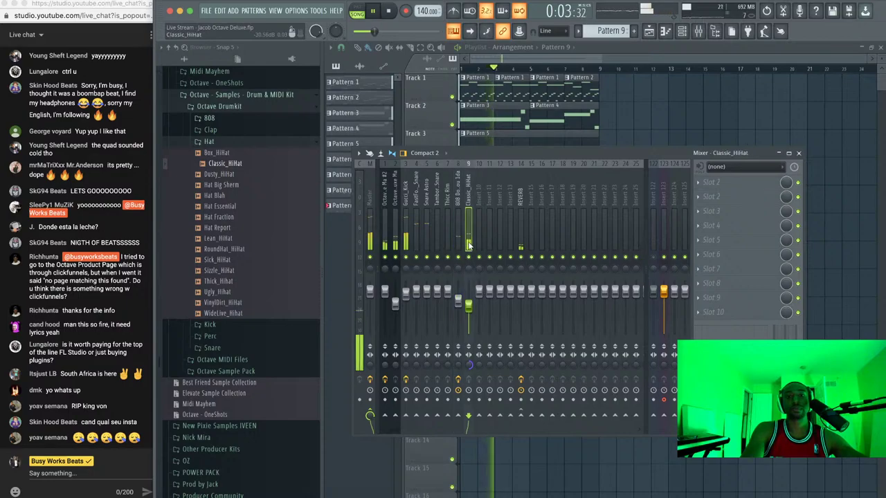
left_click(407, 239)
left_click_drag(406, 294, 469, 315)
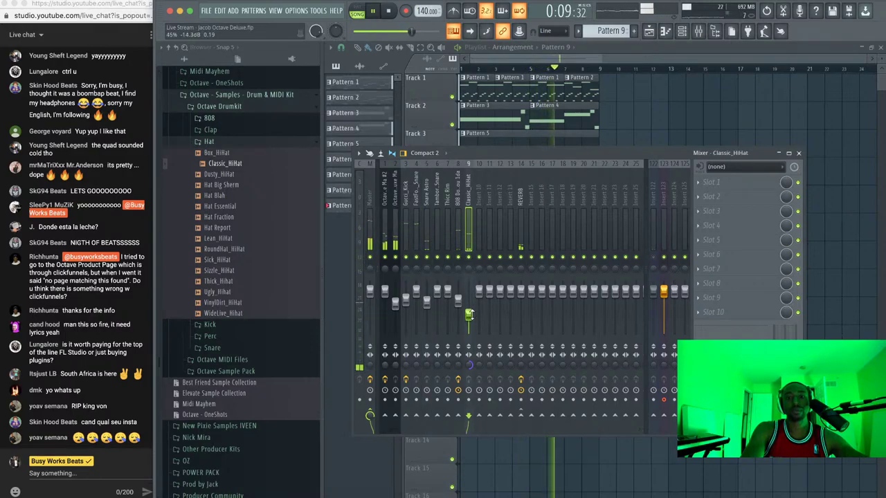
Set the FastFood_Snare mixer track's send level to the REVERB track to 10%
left_click(388, 247)
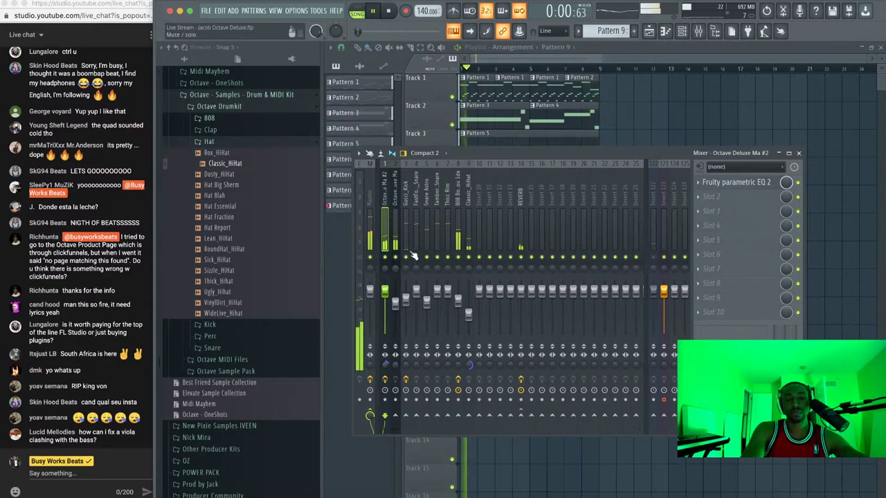
left_click(414, 256)
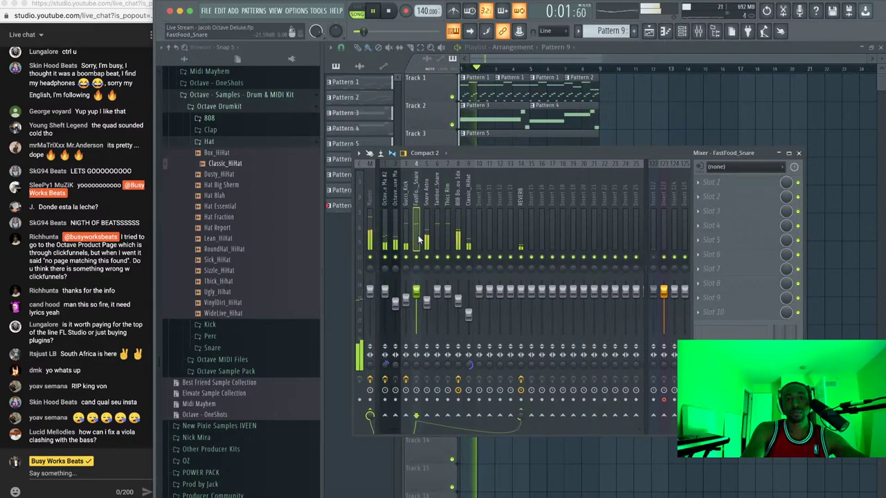
left_click(521, 416)
left_click_drag(521, 417, 521, 450)
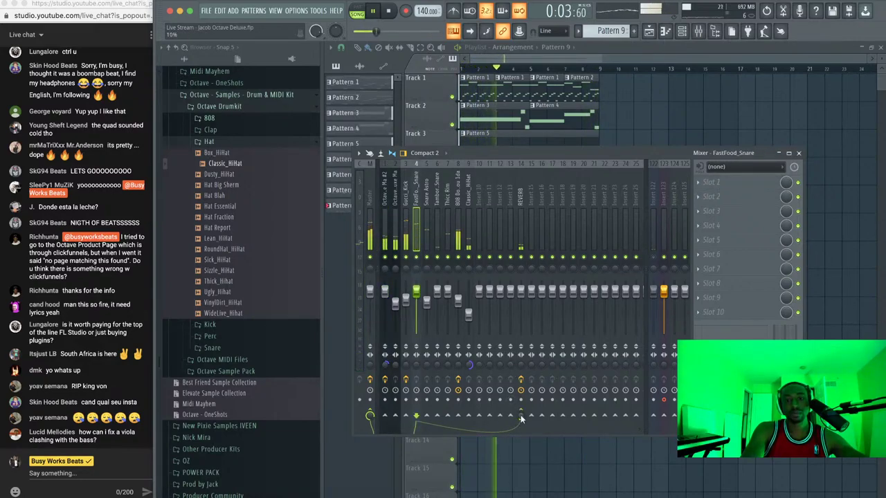
Lower the 808 Do You 1da mixer track's volume against the kick while the beat plays, and stop playback
left_click(459, 239)
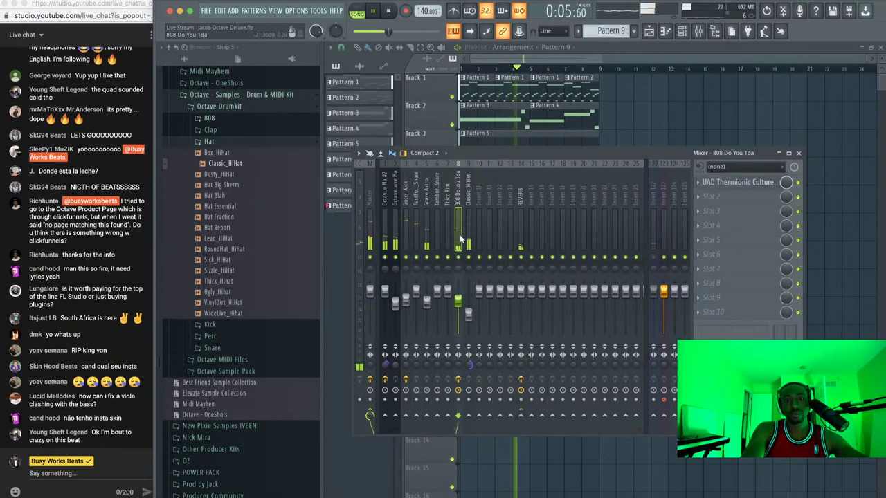
left_click(407, 242)
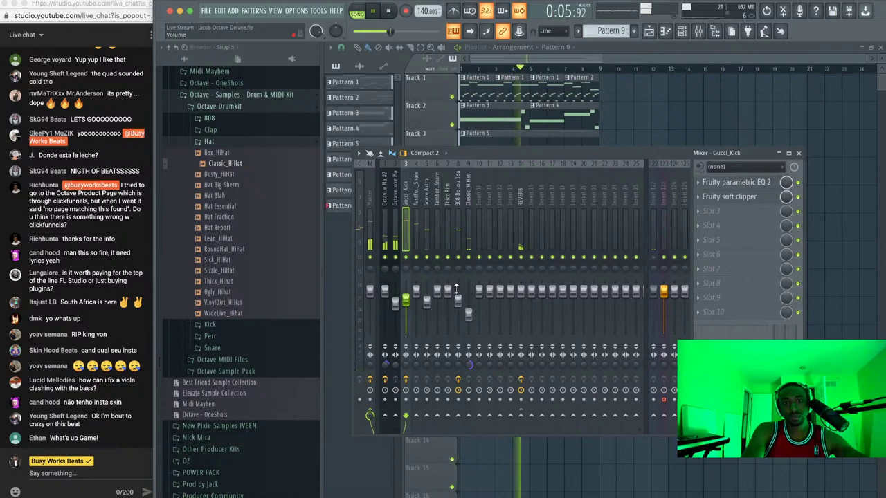
left_click_drag(457, 289, 456, 296)
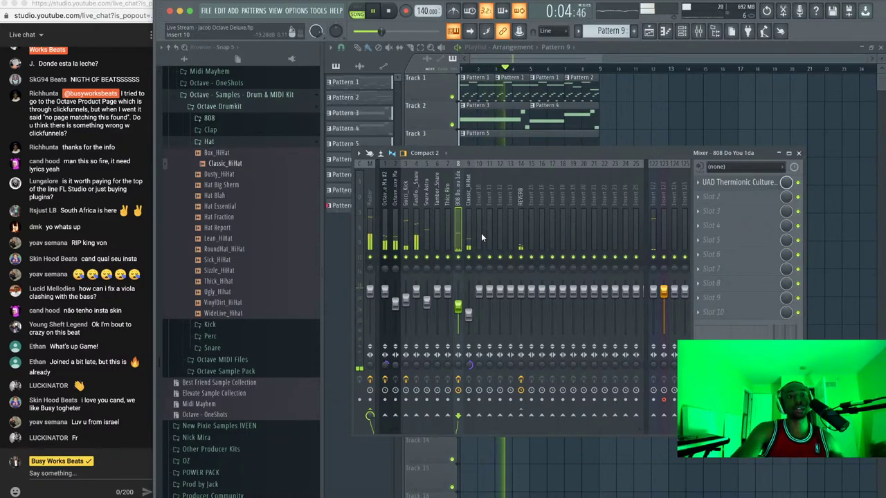
key("space")
Mute playlist Track 6 with the Pattern 8 clip and play the arrangement without it
key("F9")
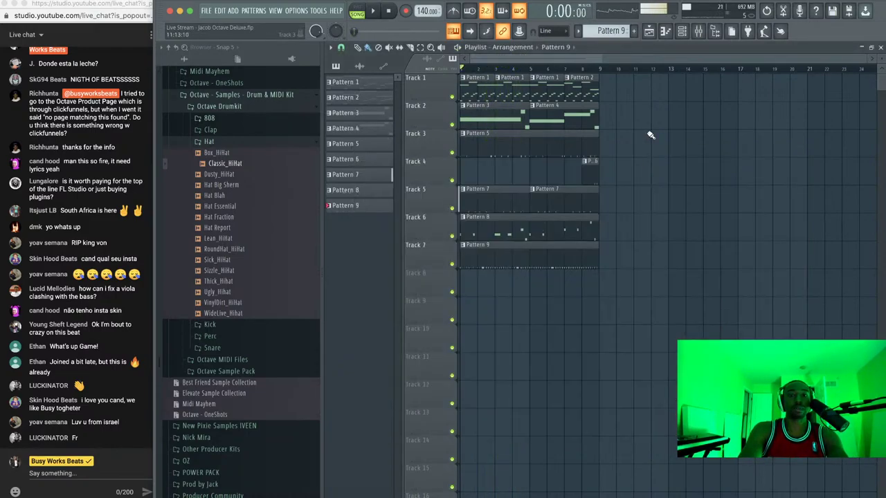
left_click(697, 33)
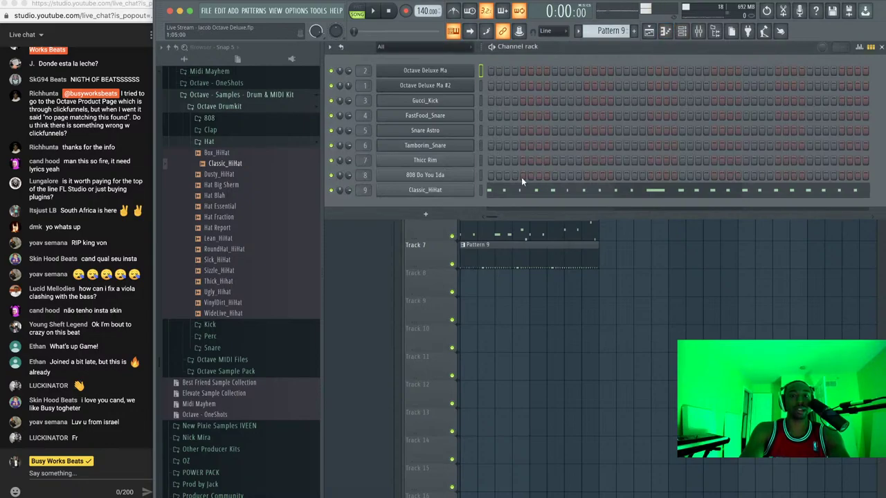
key("F6")
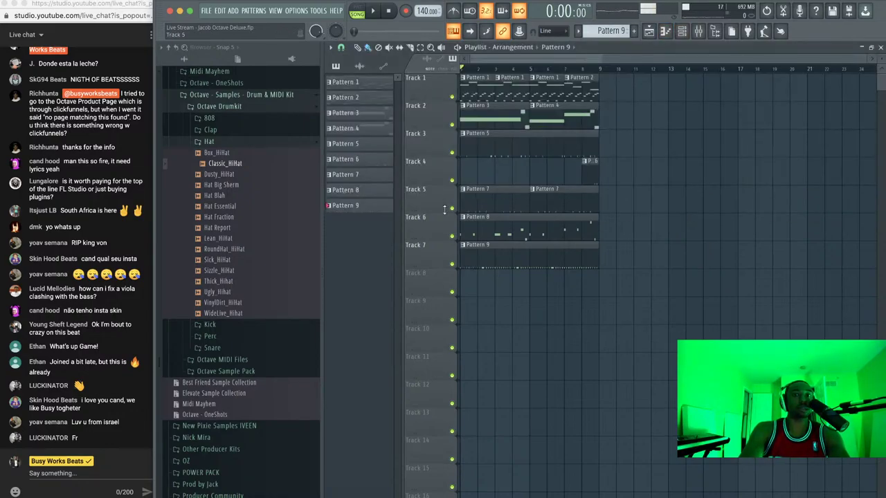
left_click(452, 236)
key("space")
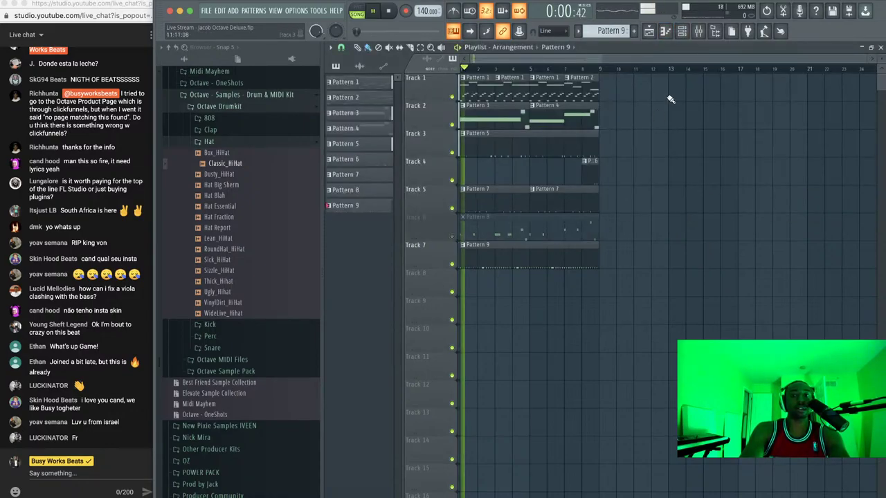
Try out notes on the 808 Do You 1da channel and record them into a new Pattern 10 as notes and automation
left_click(683, 31)
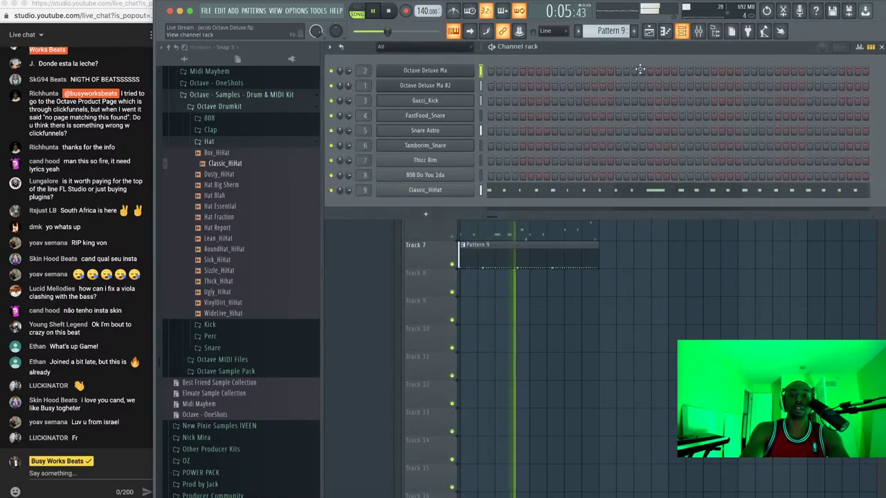
left_click(481, 175)
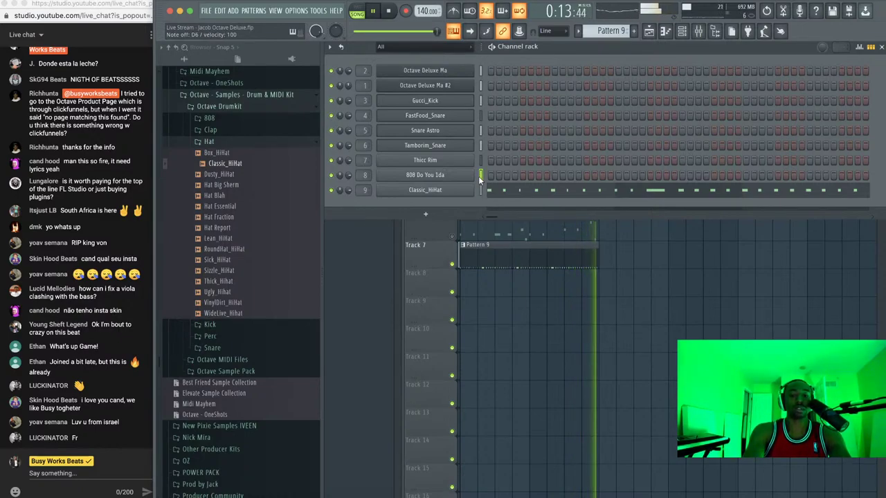
key("space")
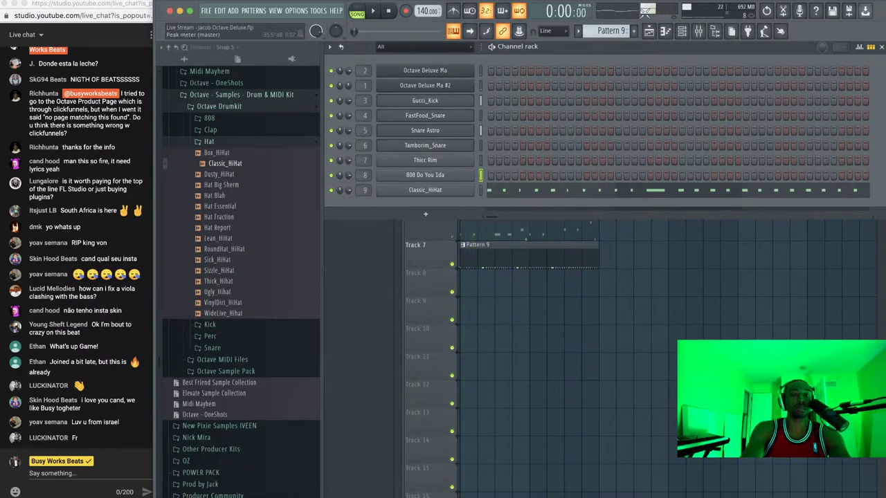
scroll(614, 28, "down", 2)
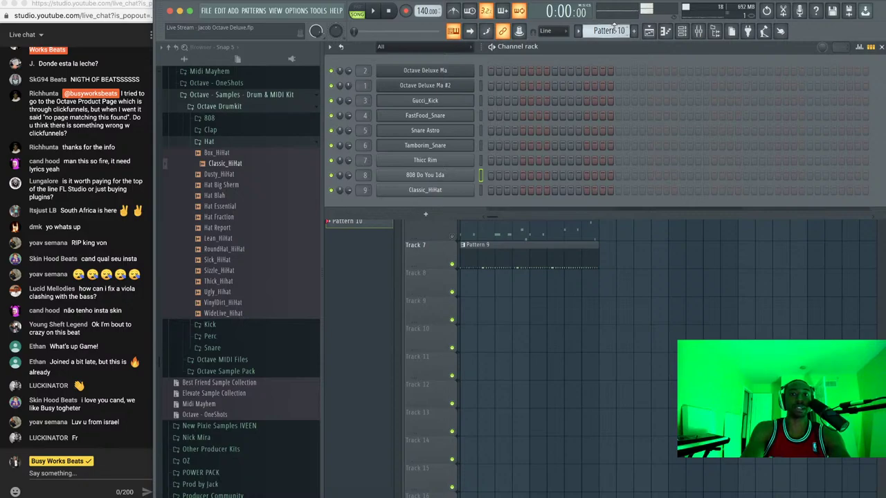
left_click(407, 12)
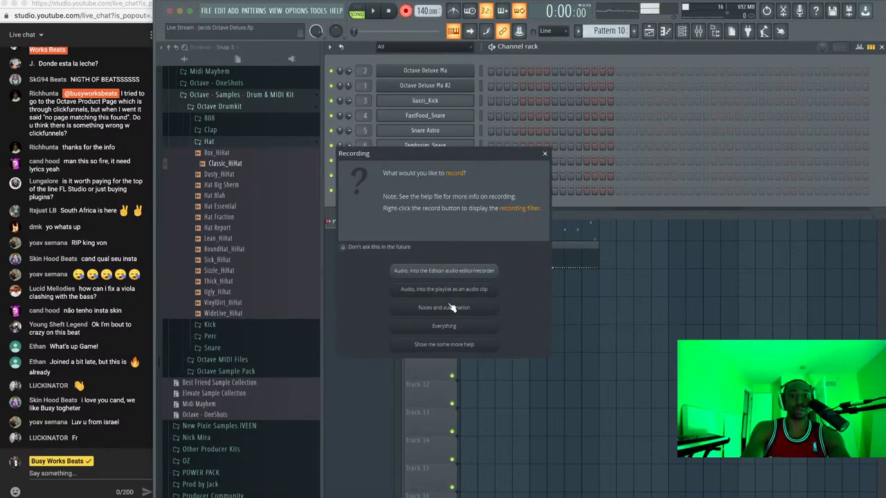
left_click(450, 307)
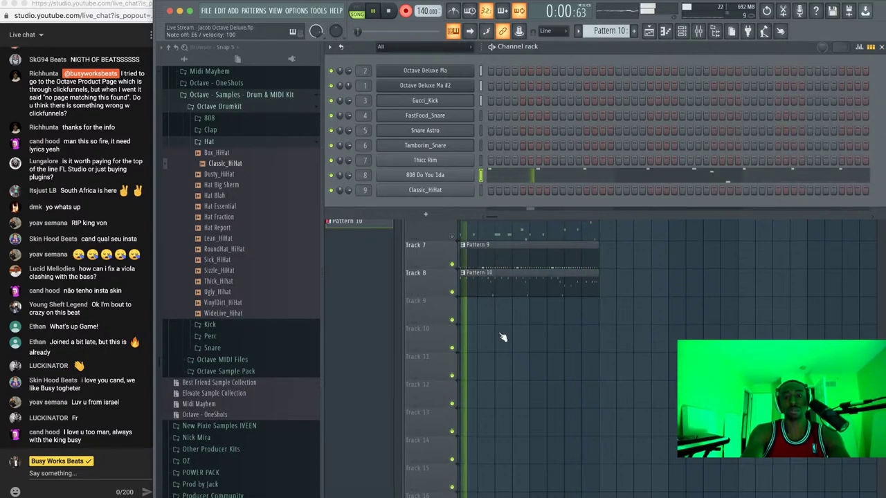
key("space")
key("space")
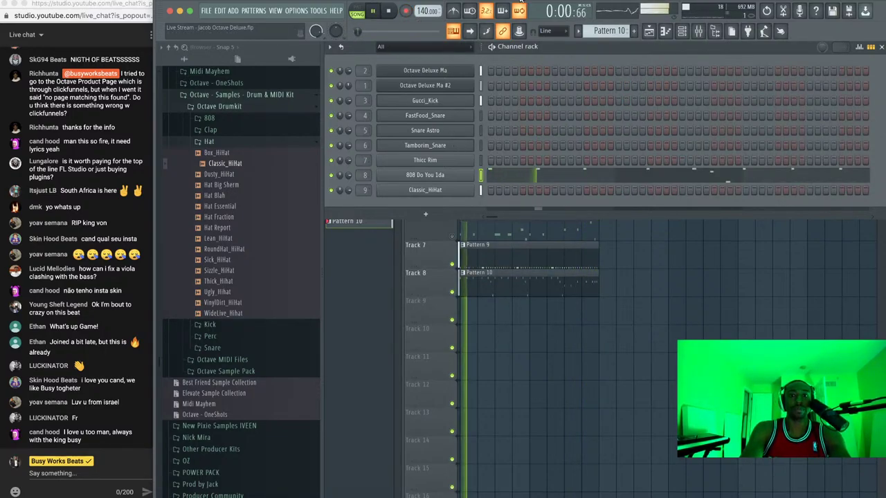
Stop playback and quantize the recorded 808 Do You 1da notes of Pattern 10 in the piano roll
left_click(498, 174)
key("space")
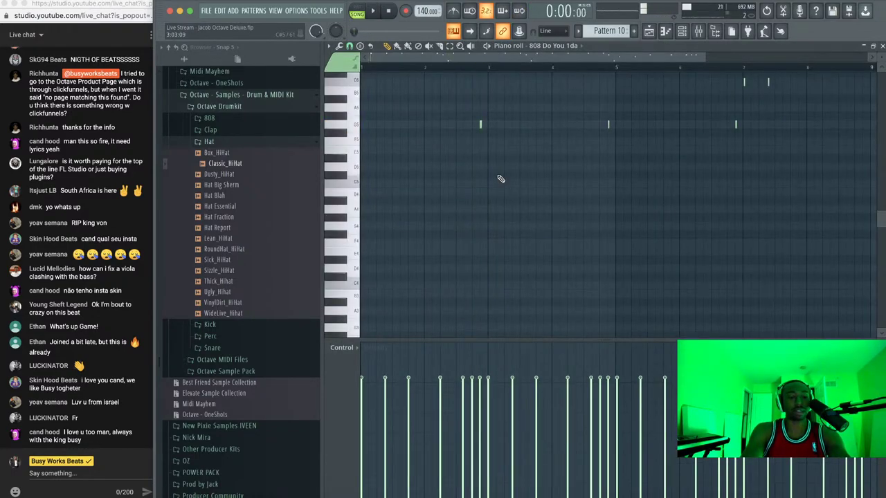
key("alt+q")
key("Escape")
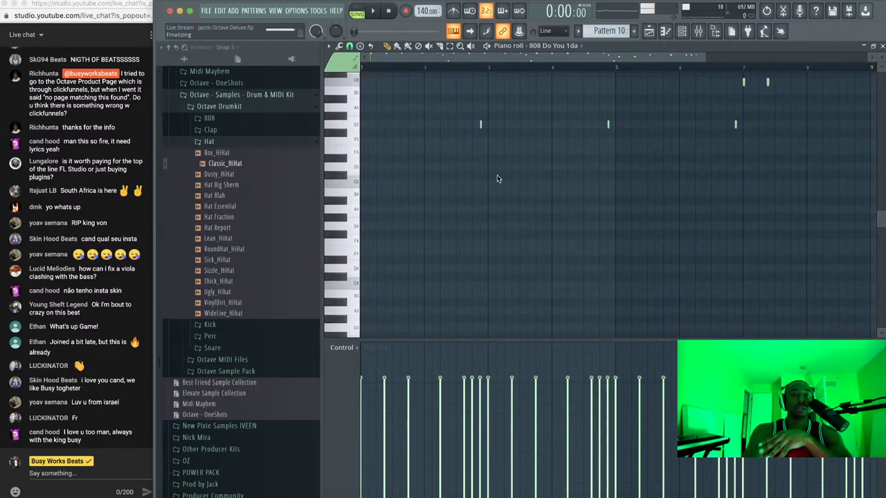
Transpose all 808 Do You 1da notes in Pattern 10 up one octave and start playback
scroll(497, 170, "up", 3)
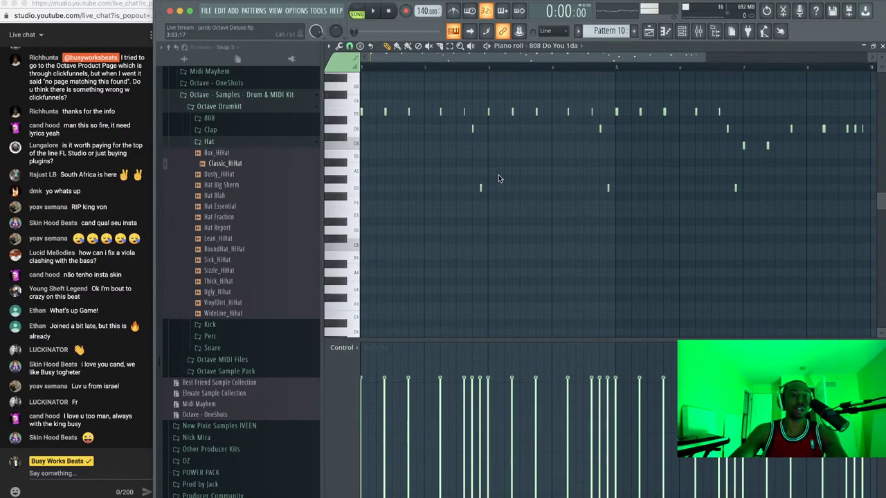
scroll(521, 193, "down", 2)
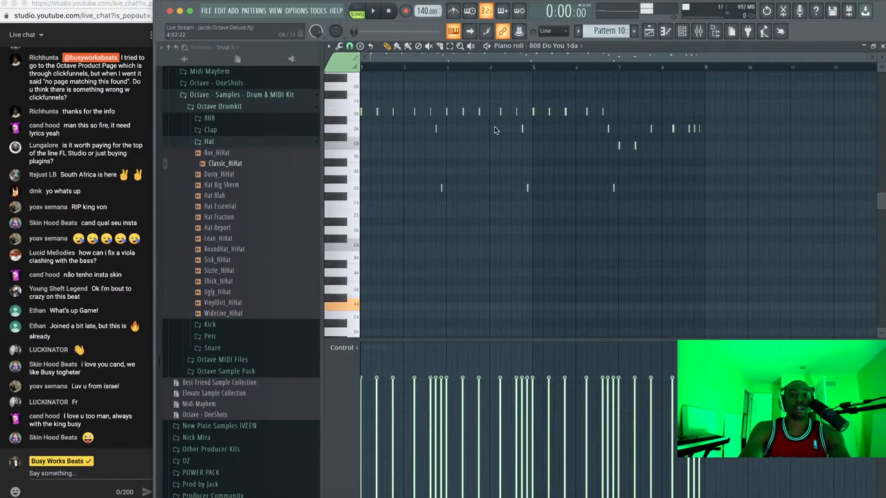
scroll(495, 129, "down", 4)
key("space")
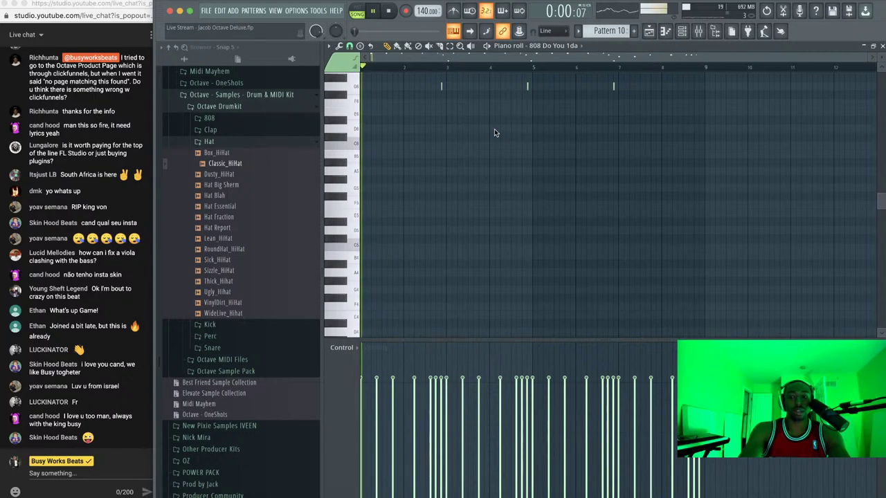
Examine the transposed 808 Do You 1da notes while the beat plays, and return to the playlist
scroll(467, 123, "up", 4)
scroll(446, 138, "up", 2)
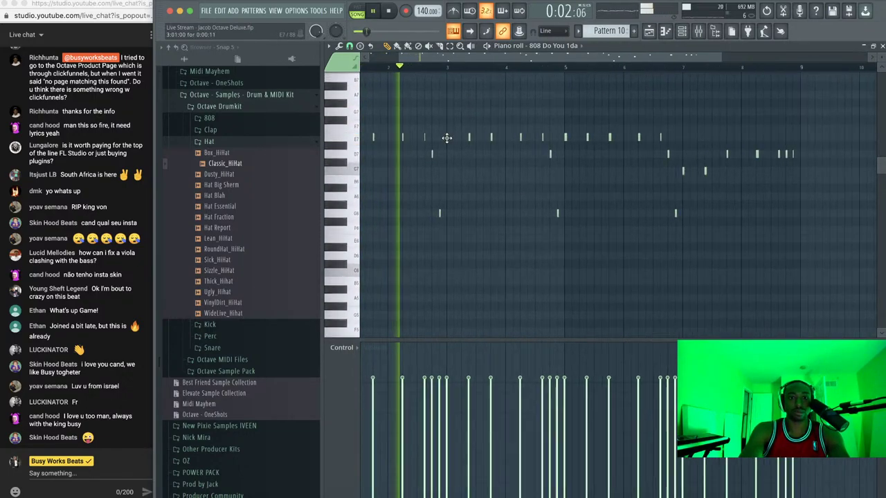
scroll(447, 138, "up", 1)
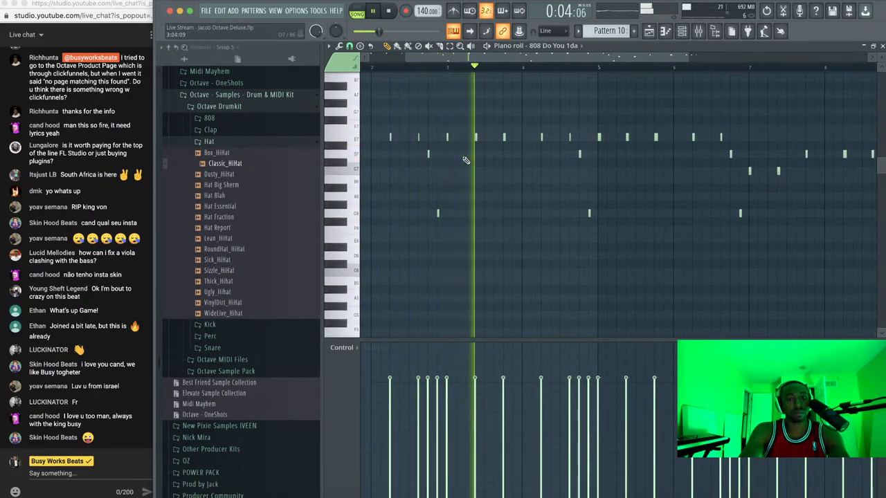
scroll(502, 164, "down", 1)
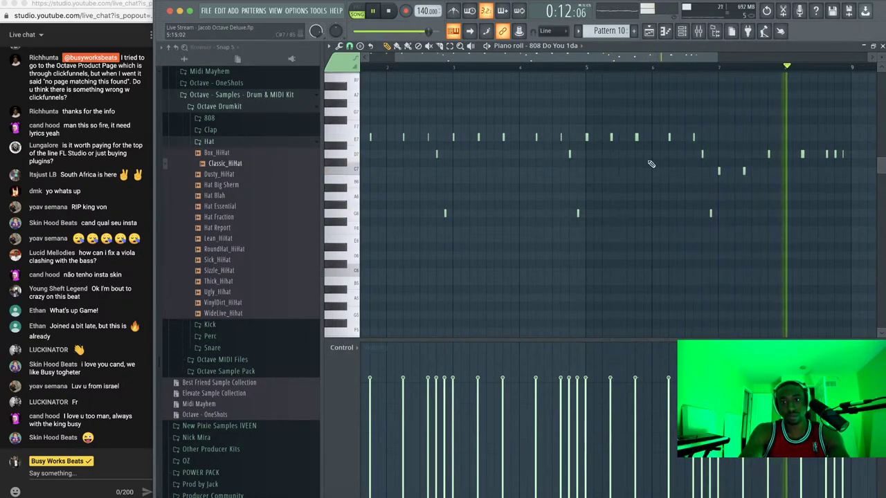
scroll(654, 167, "down", 2)
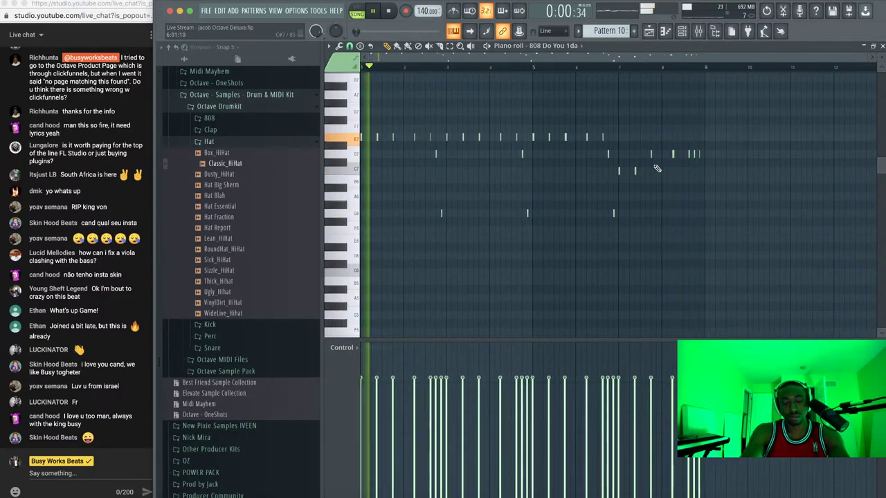
scroll(657, 169, "up", 2)
key("Escape")
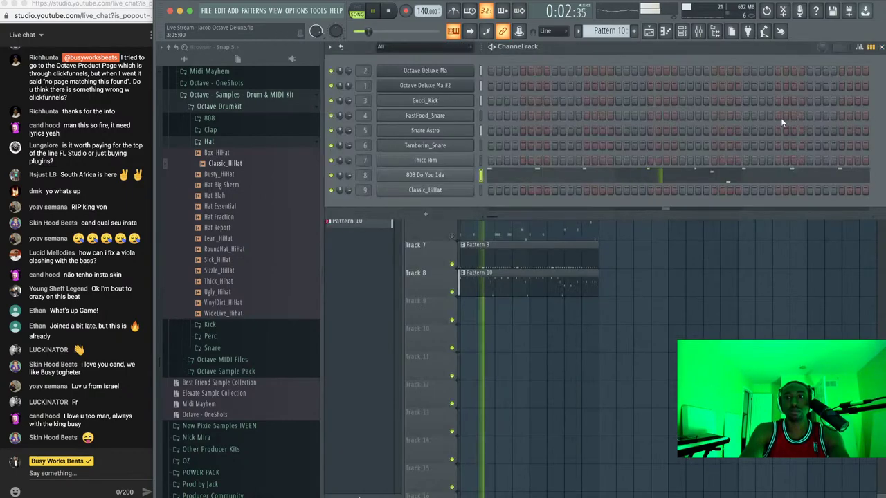
key("F6")
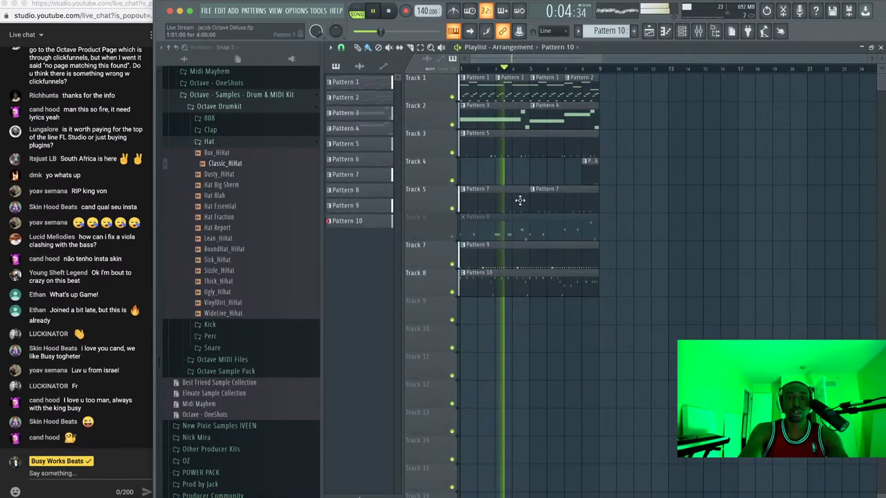
Move the Pattern 10 clip to bar 9 and duplicate the eight-bar arrangement on Tracks 1 to 7 directly after itself
key("space")
key("space")
left_click_drag(496, 278, 488, 44)
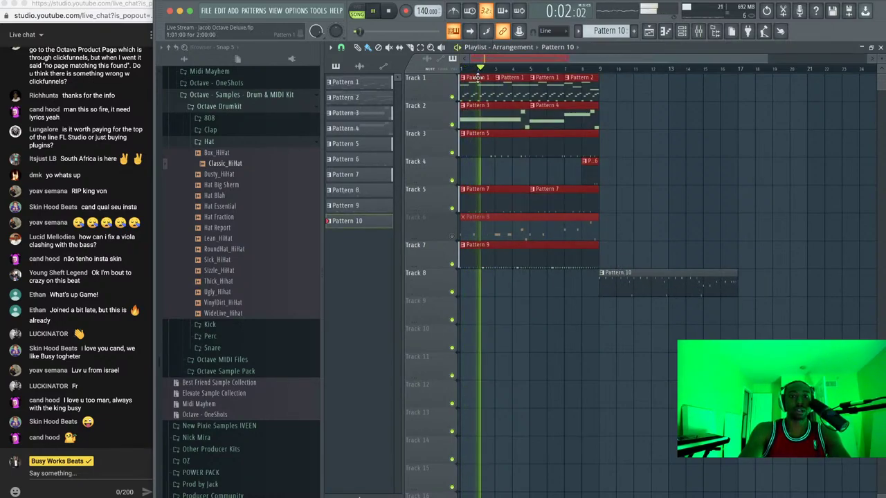
key("ctrl+b")
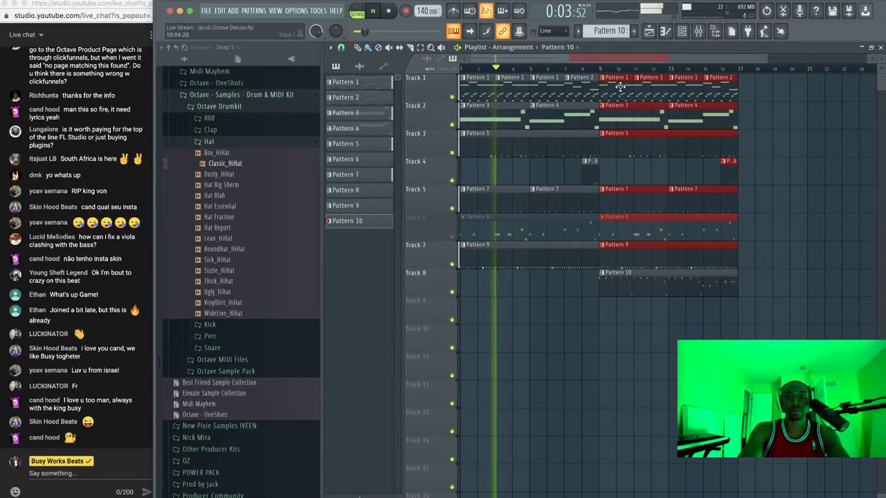
right_click(728, 135)
key("ctrl+z")
key("ctrl+d")
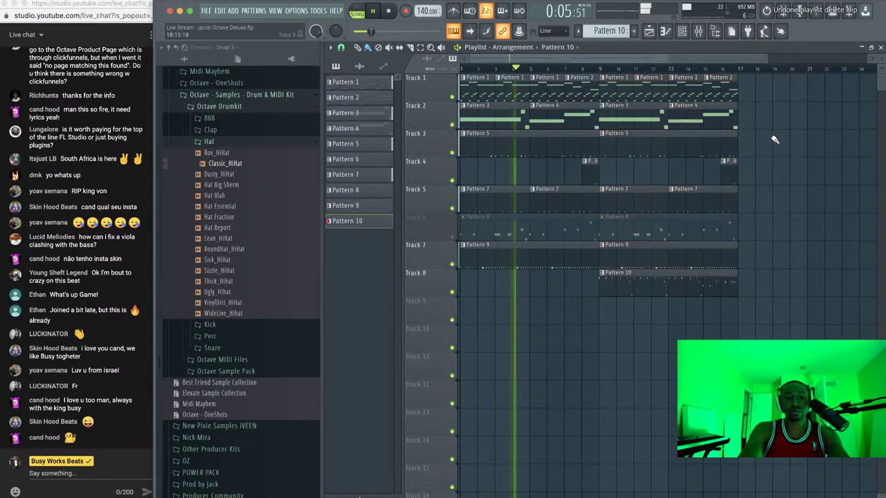
Lower the Octave Deluxe Ma #2 volume in the mixer, stop playback and return to the playlist
left_click(698, 31)
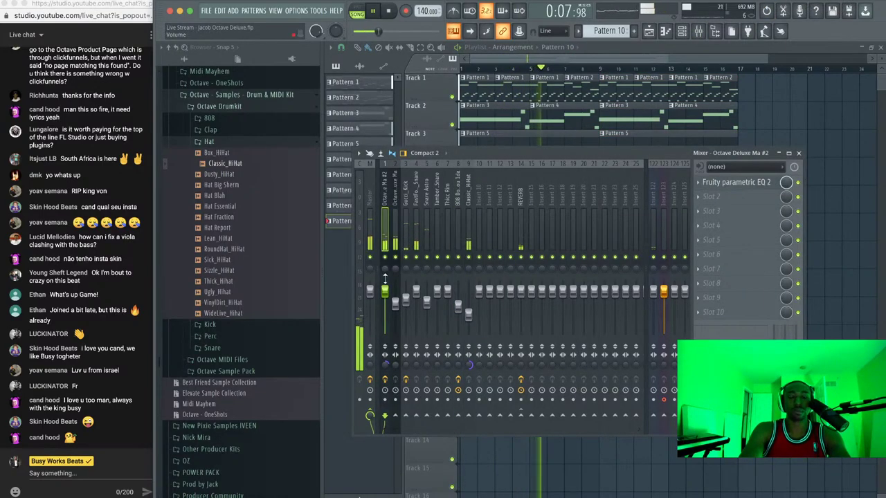
left_click(399, 249)
key("space")
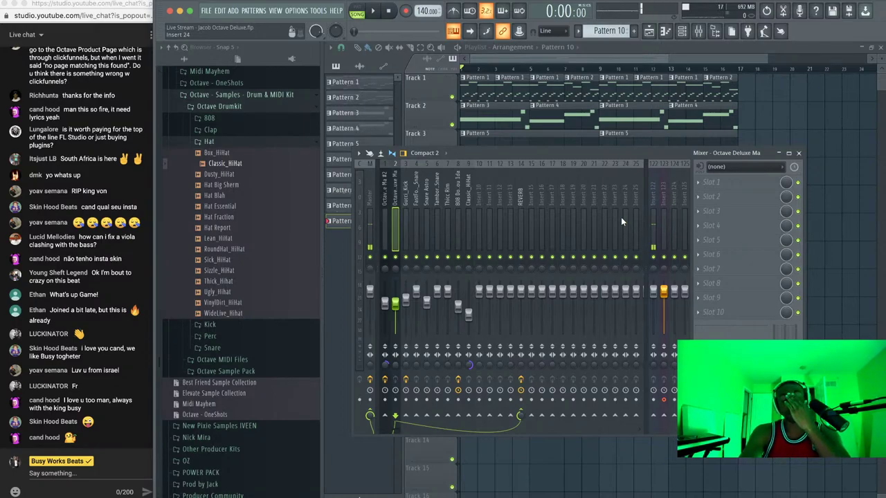
left_click(799, 153)
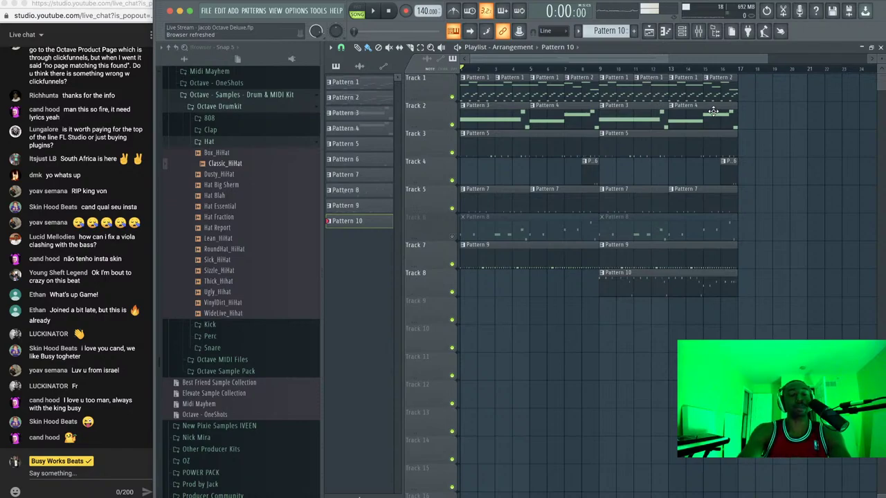
Load the Doubler2 Stereo effect into Slot 1 of the Octave Deluxe Ma mixer track and close its window
key("space")
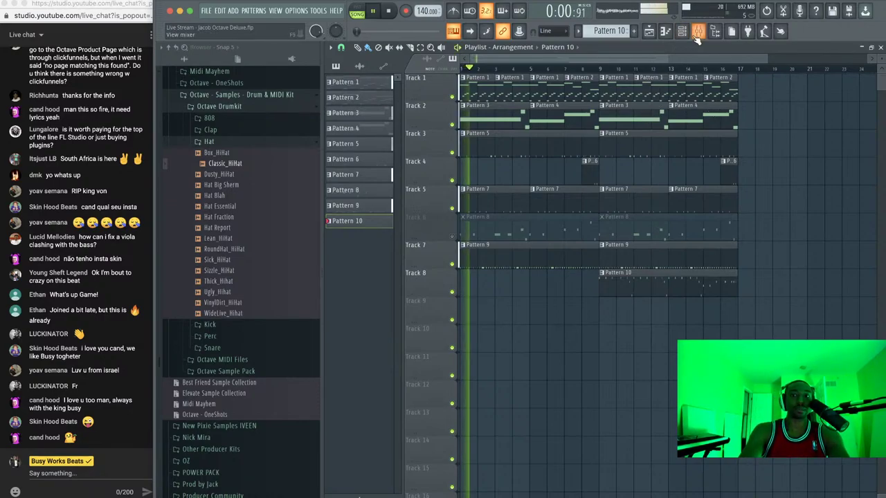
key("space")
left_click(698, 33)
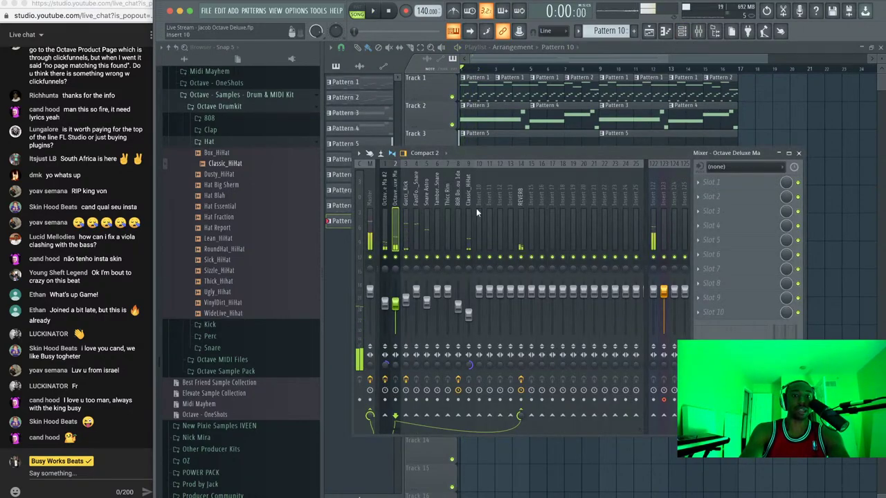
left_click(408, 210)
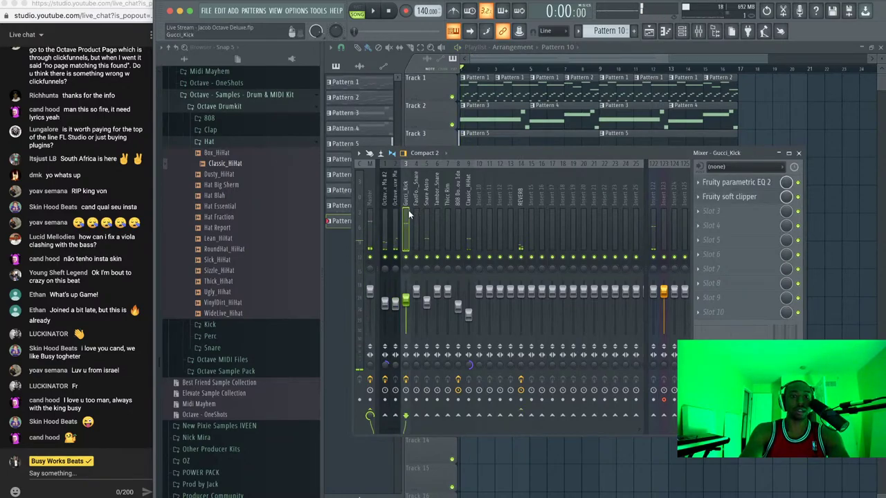
key("space")
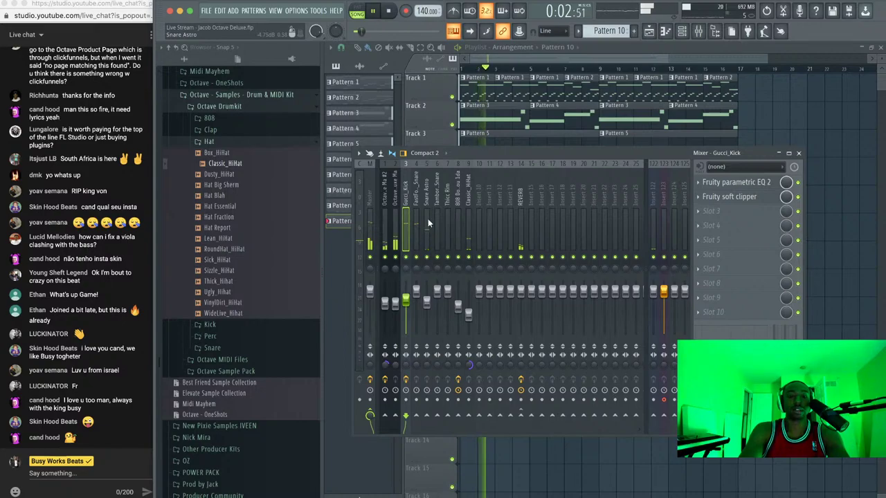
left_click(395, 206)
key("space")
left_click(773, 182)
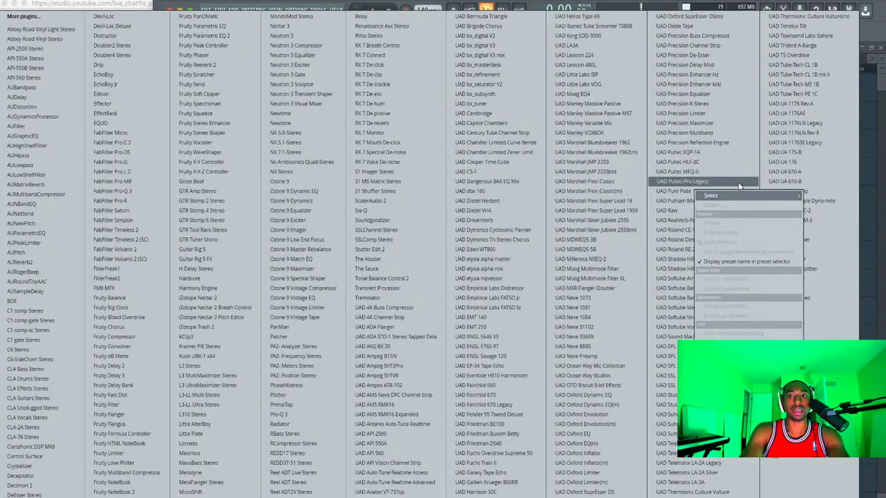
left_click(149, 45)
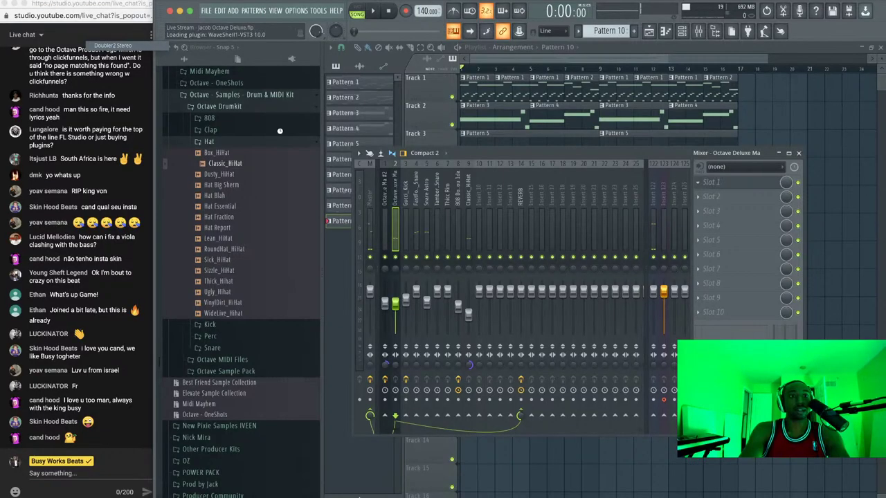
left_click_drag(280, 103, 534, 135)
left_click(621, 125)
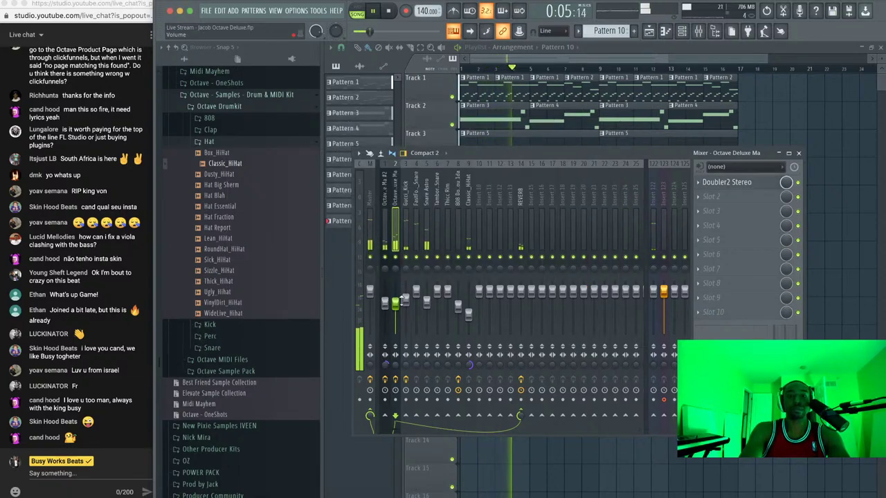
Set the Octave Deluxe Ma mixer volume to about 57% (-10.8 dB) while the beat plays
left_click_drag(395, 304, 395, 311)
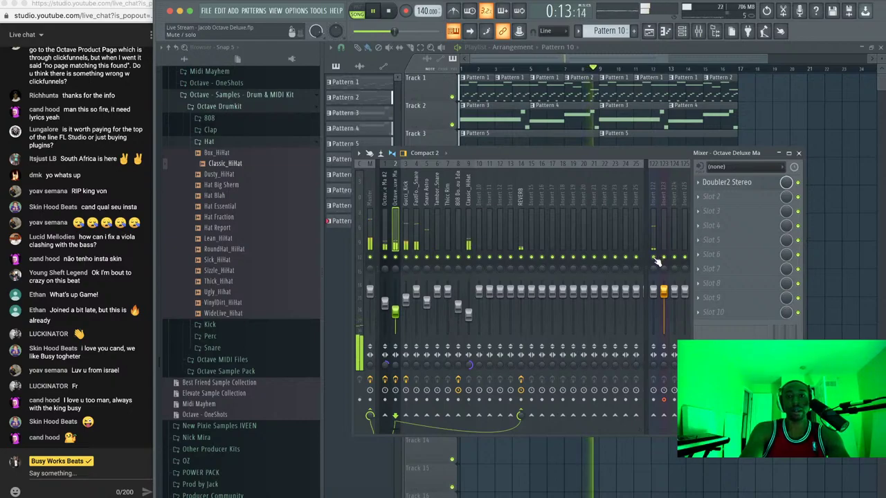
left_click_drag(395, 312, 396, 310)
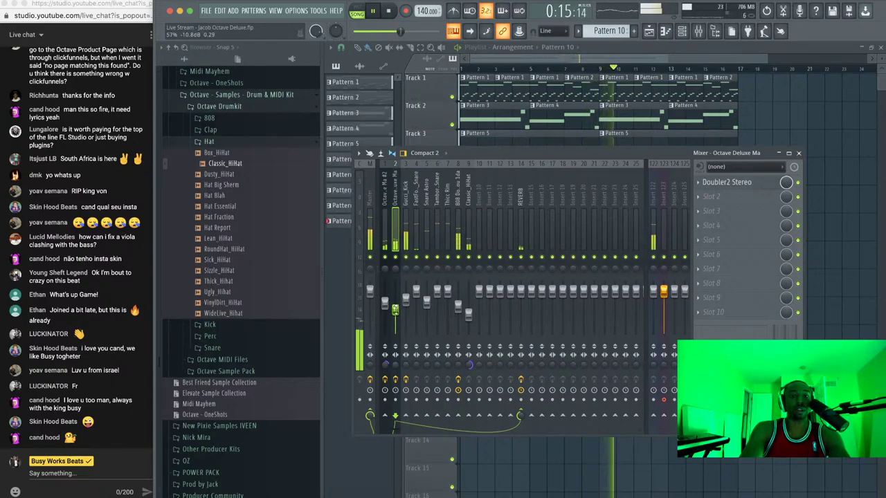
left_click(653, 257)
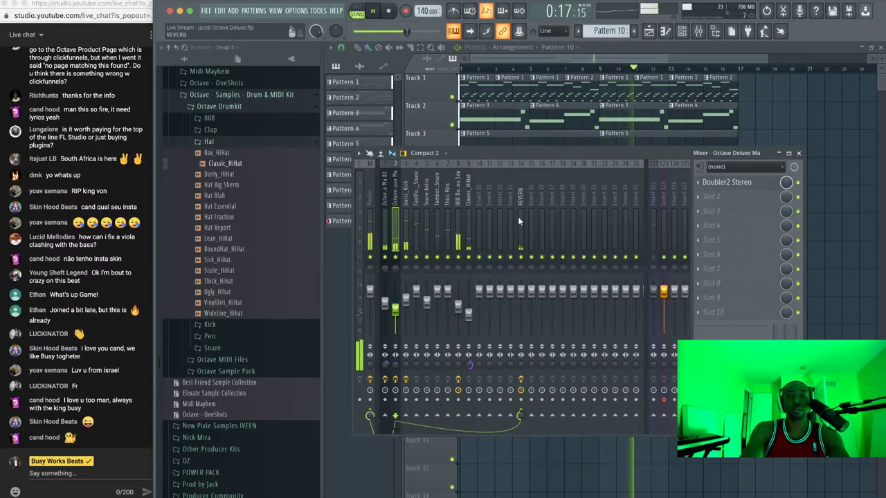
Check the UAD Thermionic Culture Vulture settings on the 808 Do You 1da mixer track
left_click(454, 297)
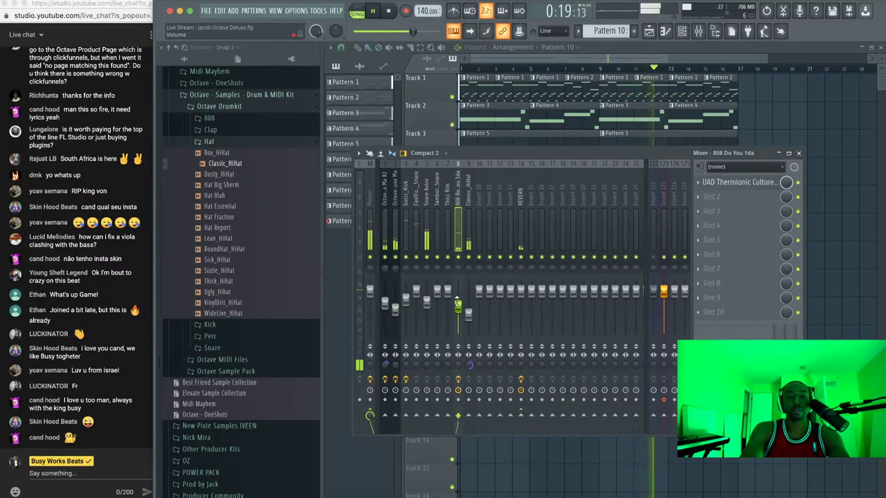
left_click(747, 186)
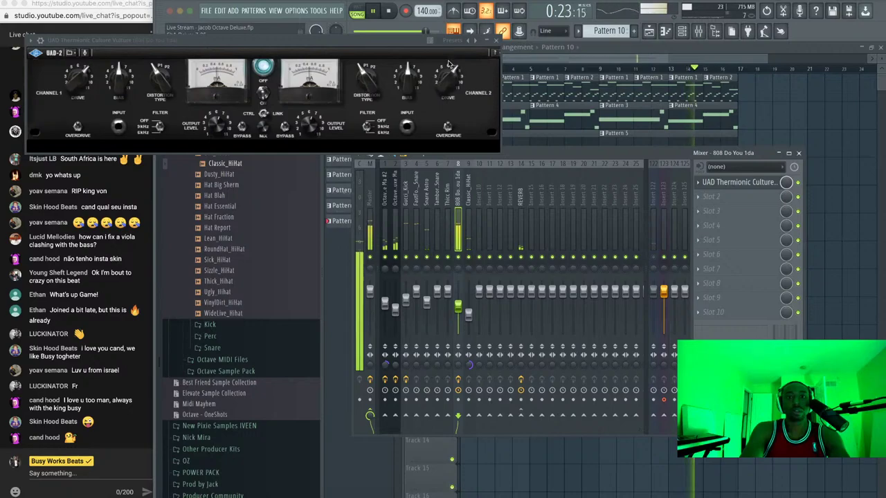
left_click(495, 40)
Set the Out fade of the 808 Do You 1da sample to about 29% and return to the mixer
left_click(682, 31)
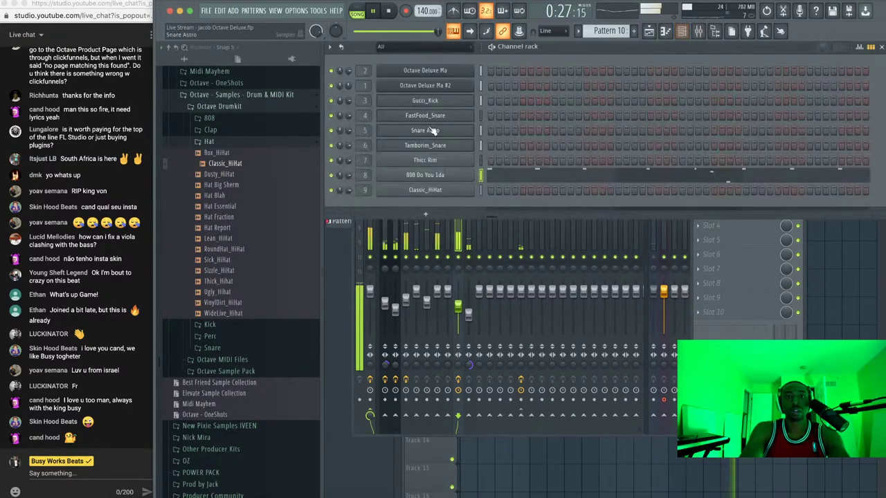
left_click(443, 175)
left_click_drag(625, 288, 625, 275)
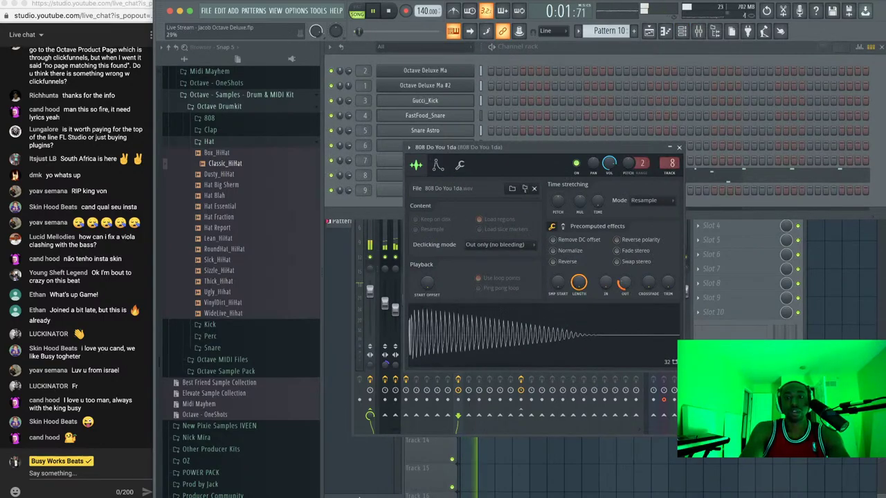
left_click(724, 324)
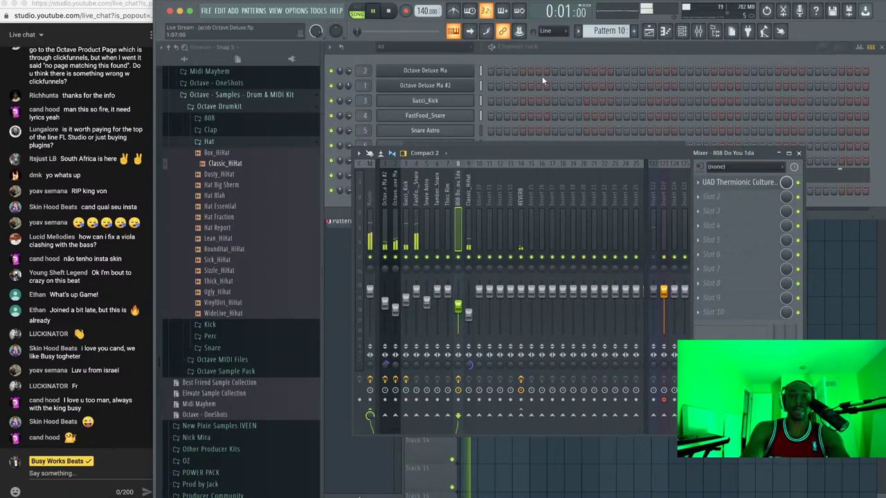
Jump playback to bar 9, set the 808 Do You 1da channel's time shift to 0:02 and return to the playlist
left_click(863, 315)
left_click(600, 62)
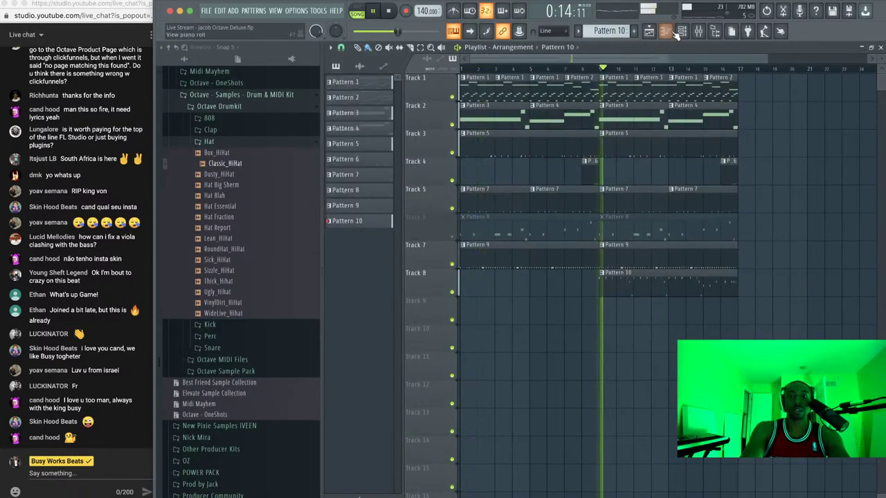
left_click(682, 32)
left_click(425, 175)
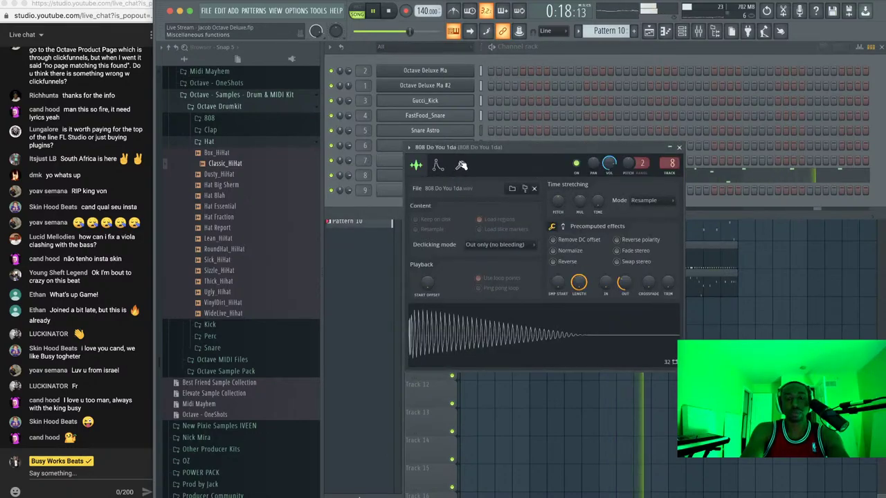
left_click(679, 147)
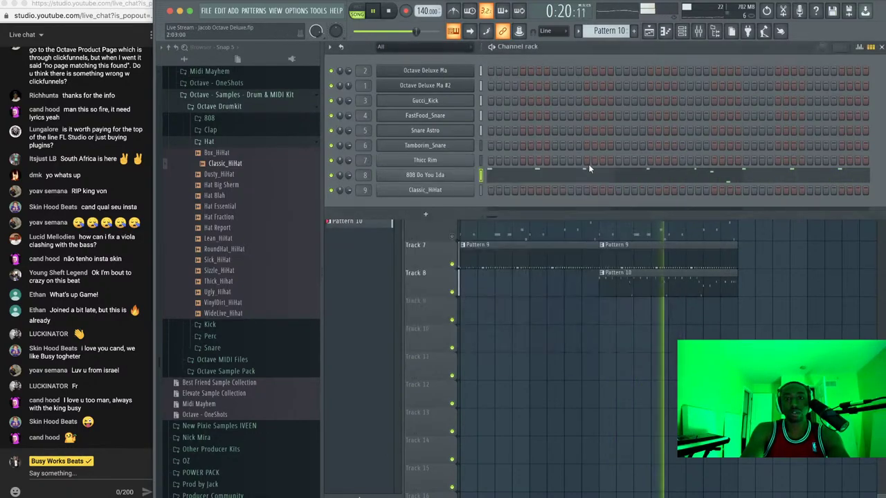
left_click(455, 175)
left_click(460, 164)
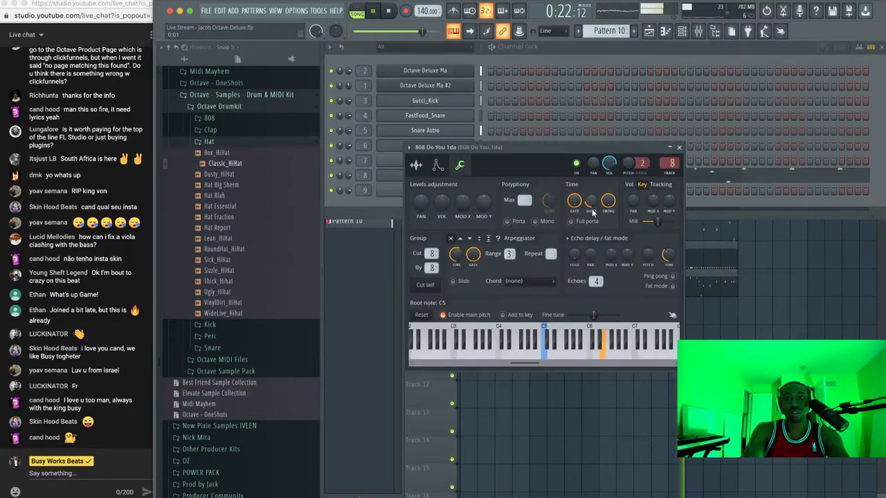
left_click_drag(589, 203, 590, 191)
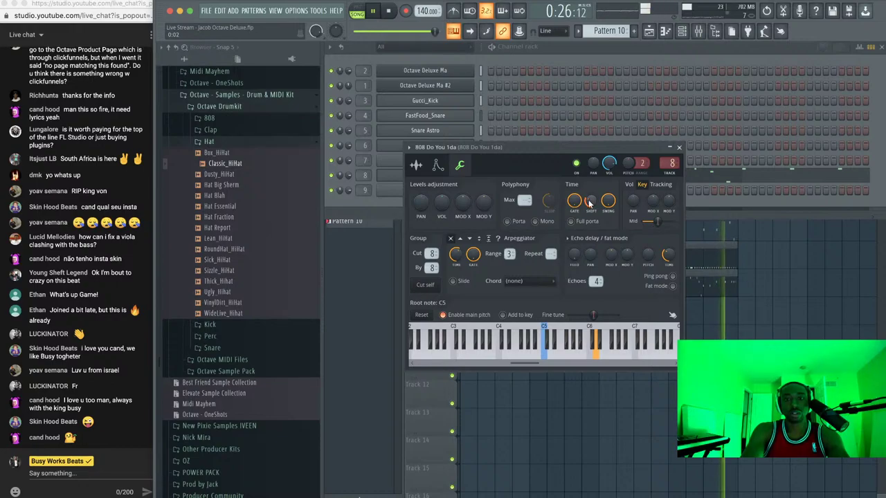
left_click(762, 317)
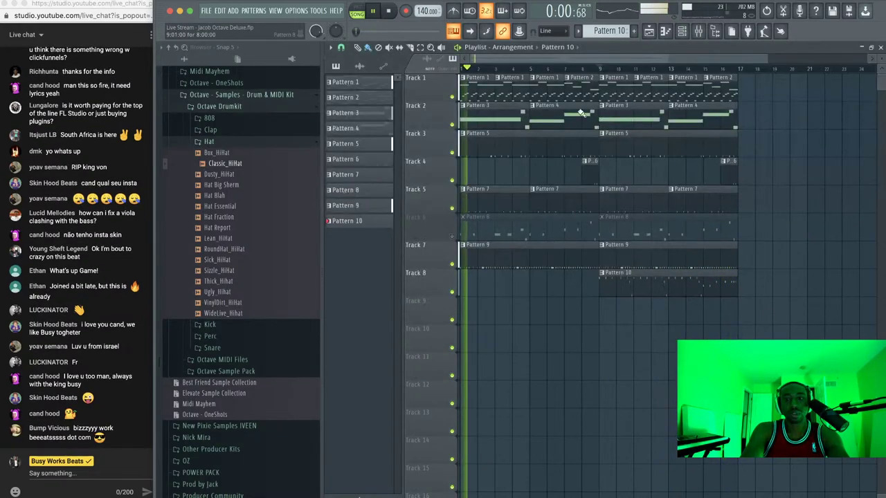
Set the 808 Do You 1da channel's time shift to 0:00 and return to the playlist
left_click(682, 31)
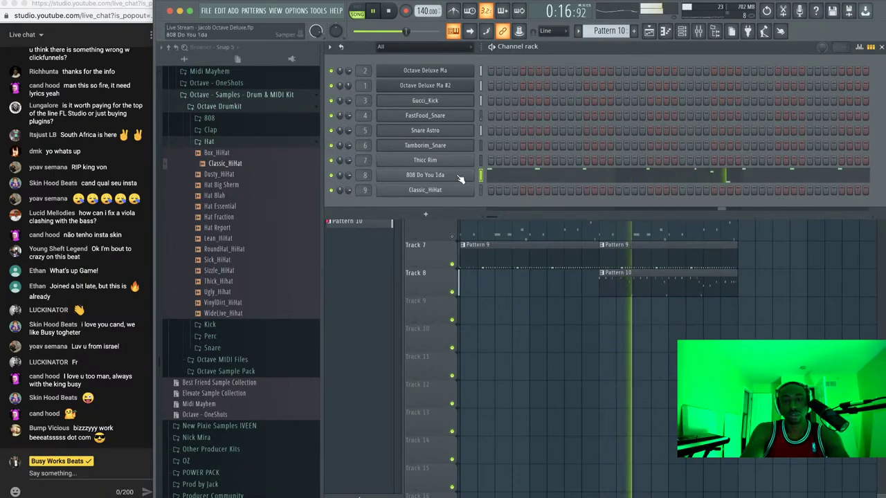
key("F6")
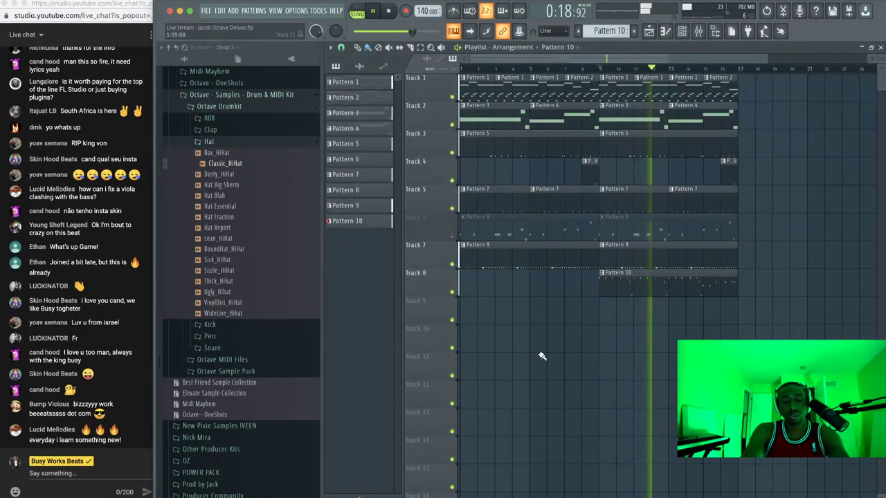
left_click(698, 32)
left_click(682, 31)
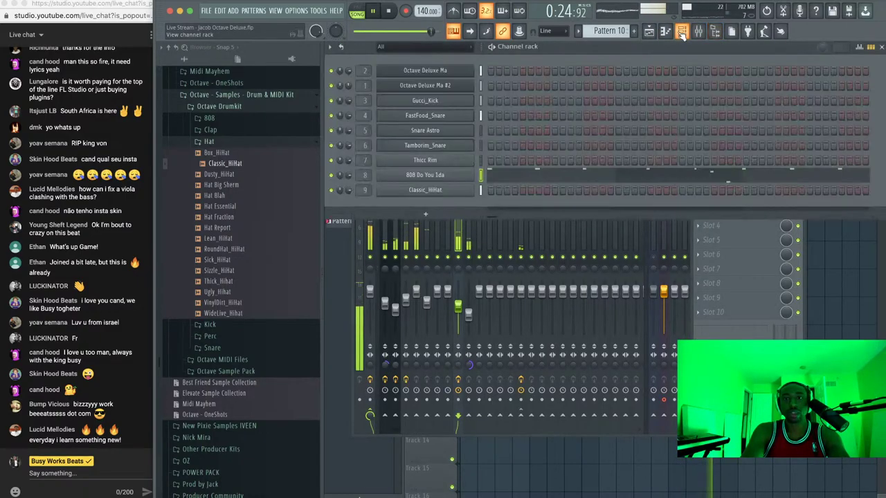
left_click(425, 175)
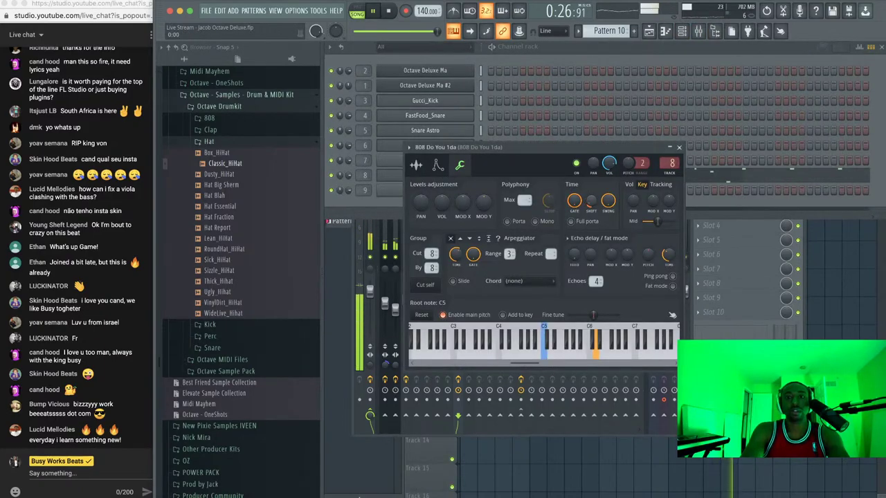
left_click(679, 148)
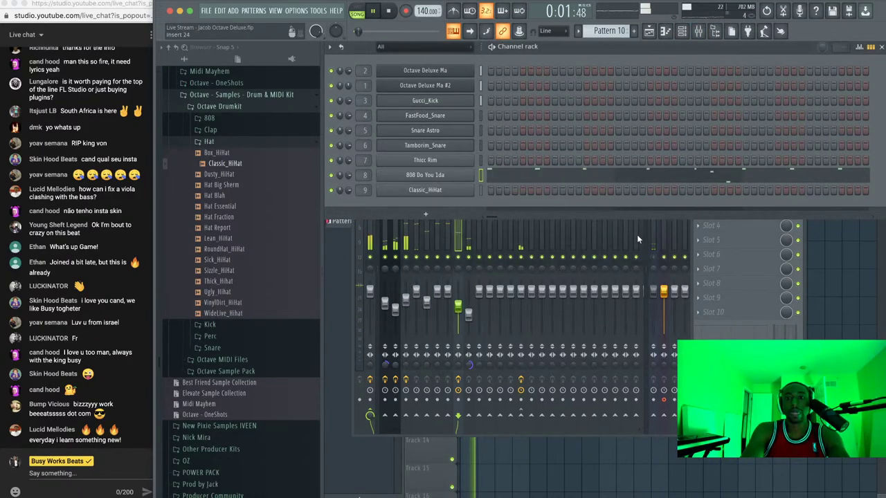
left_click(654, 259)
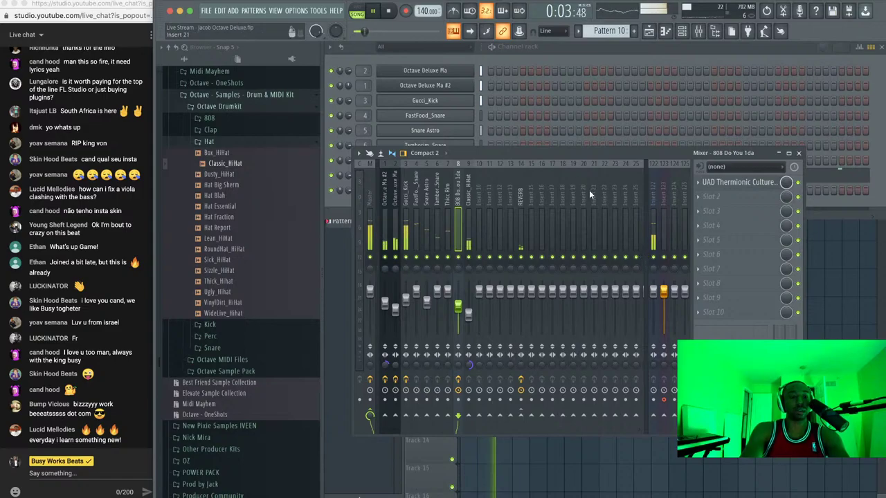
left_click(800, 153)
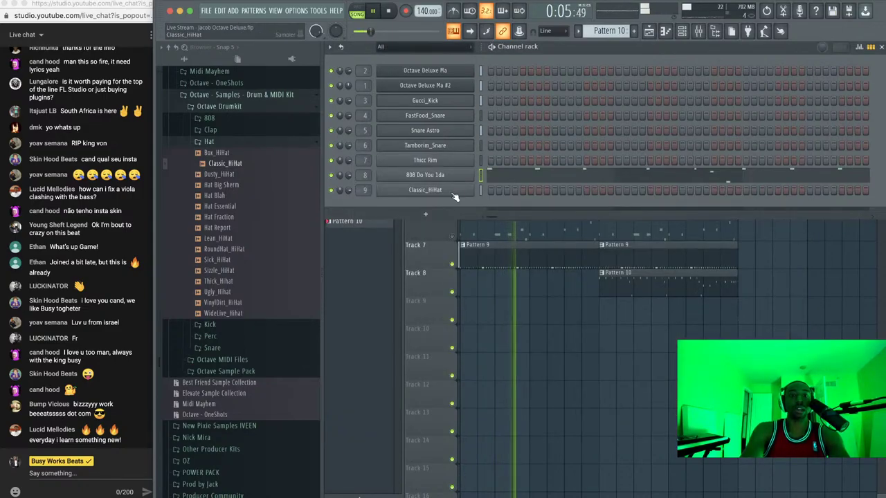
key("F6")
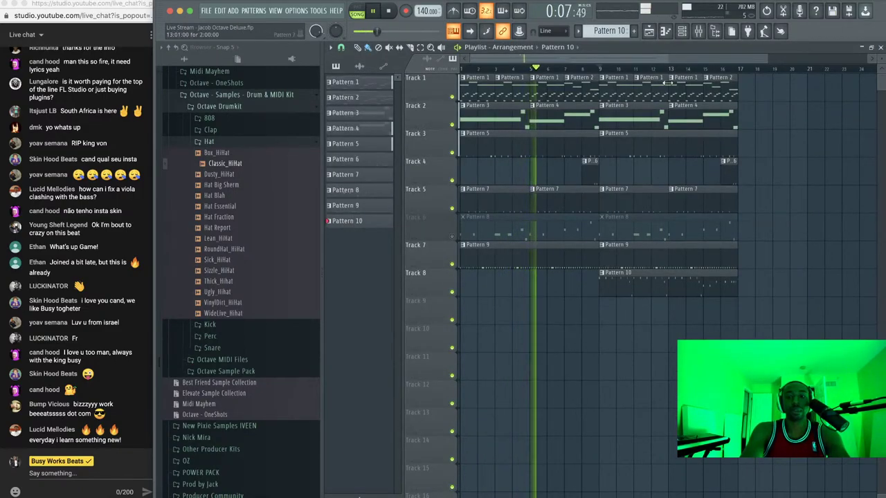
Add FabFilter Saturn to the second effect slot of the Octave Deluxe Ma #2 mixer track
key("F9")
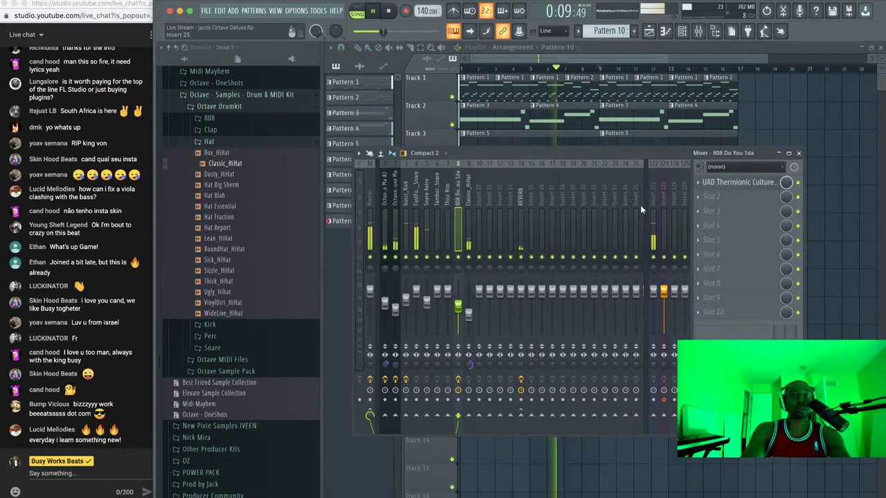
left_click(654, 258)
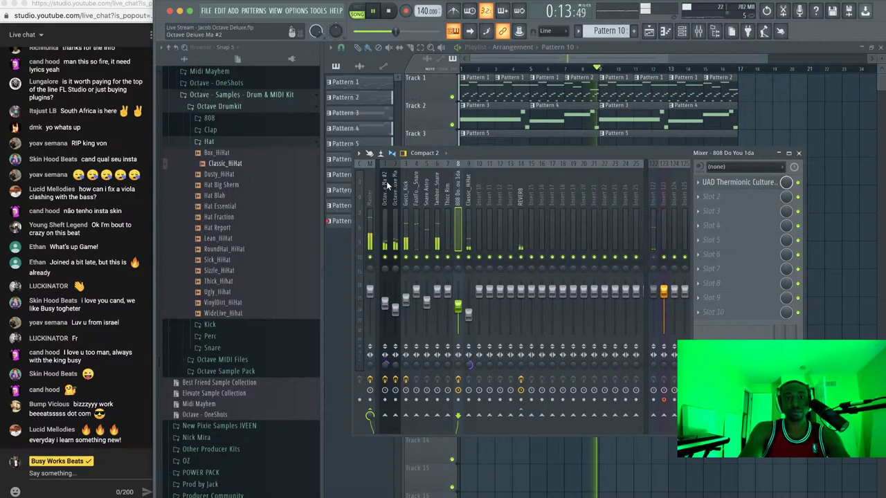
left_click(713, 196)
mouse_move(720, 210)
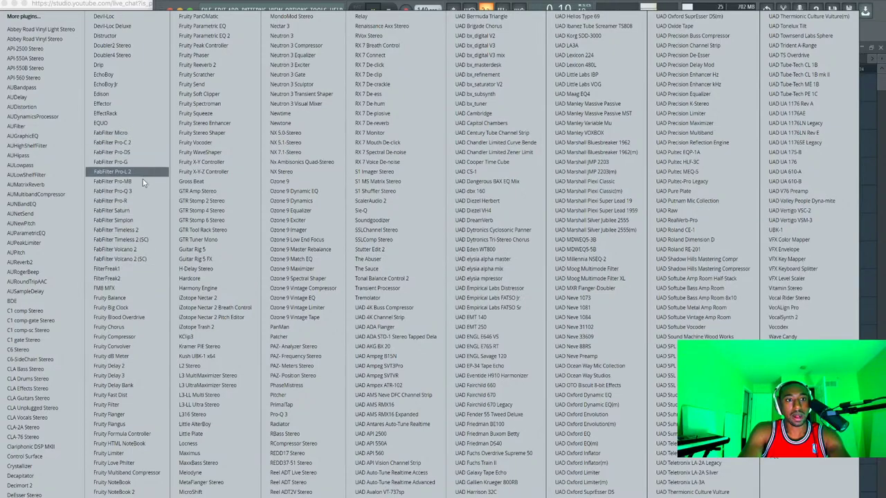
left_click(119, 210)
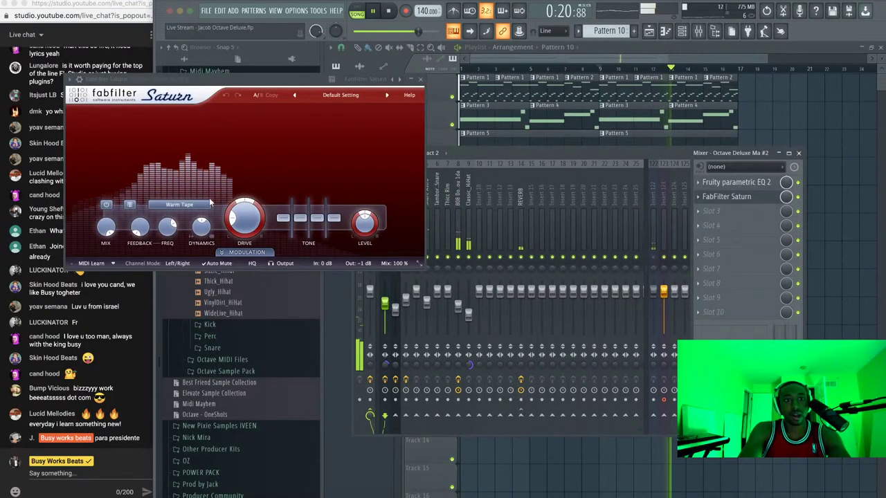
Raise Saturn's Warm Tape drive to about 84% and close the plugin window
left_click_drag(238, 216, 286, 146)
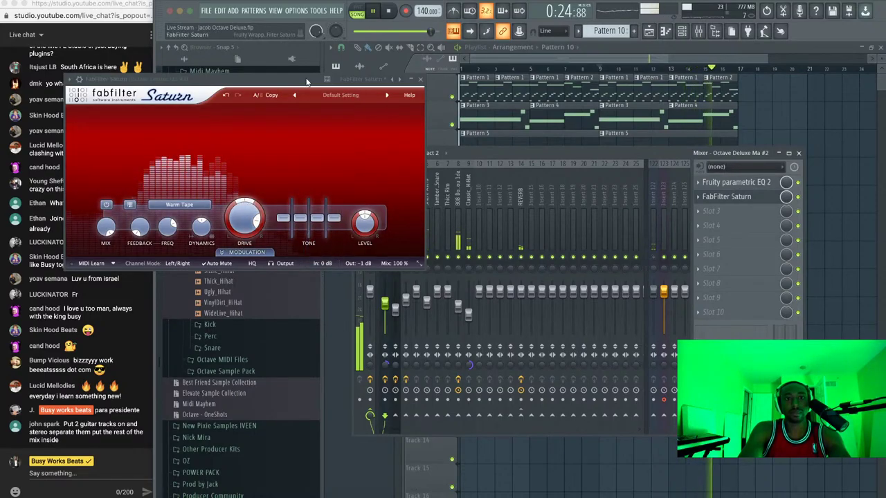
left_click_drag(303, 81, 473, 95)
left_click_drag(414, 230, 419, 207)
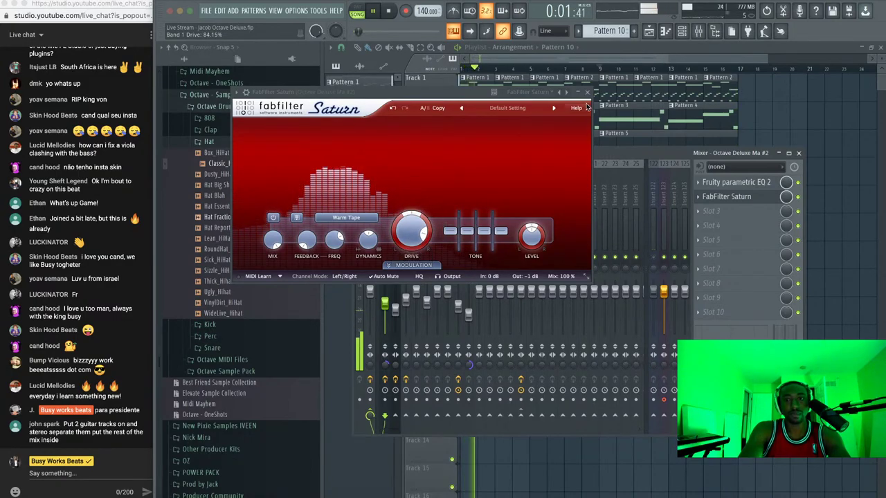
left_click(587, 91)
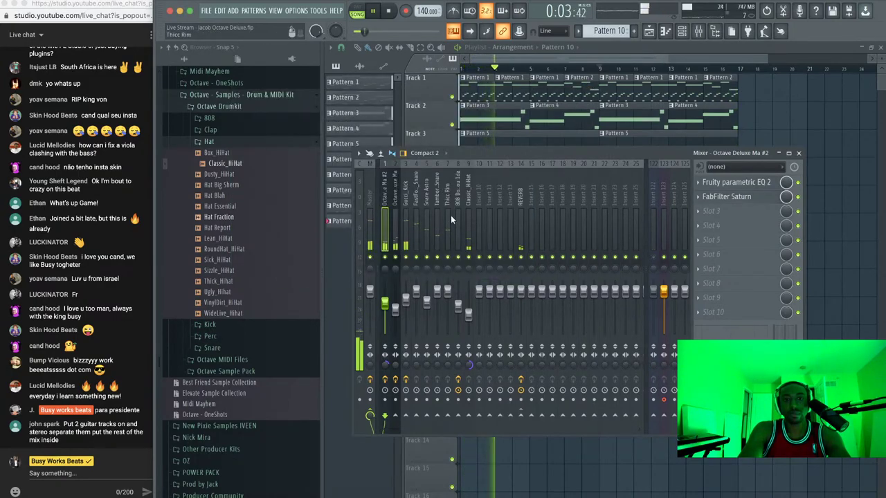
Add Fruity Parametric EQ 2 to the Octave Deluxe Ma mixer track, roll off the lows with band 1 and slightly cut band 3
left_click(395, 195)
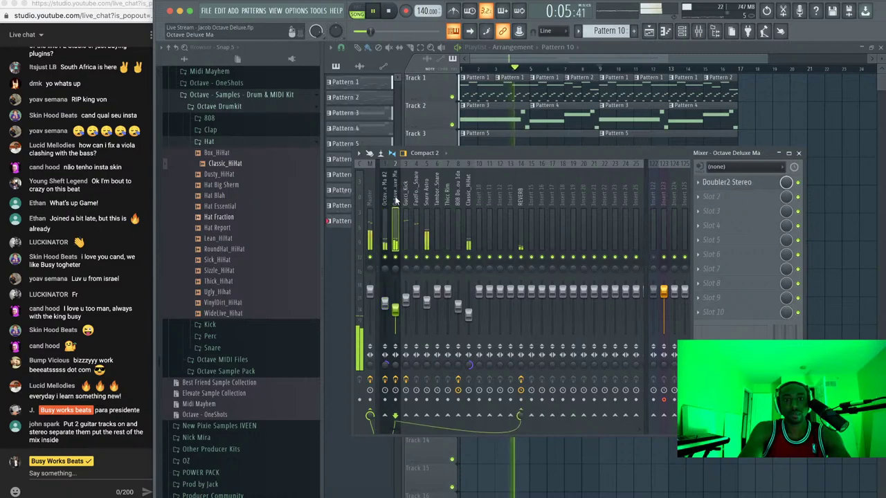
left_click(713, 197)
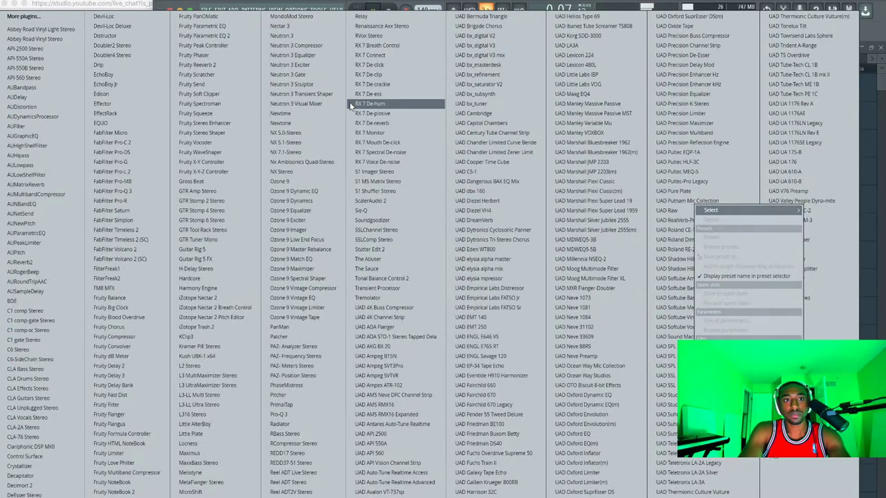
left_click(305, 85)
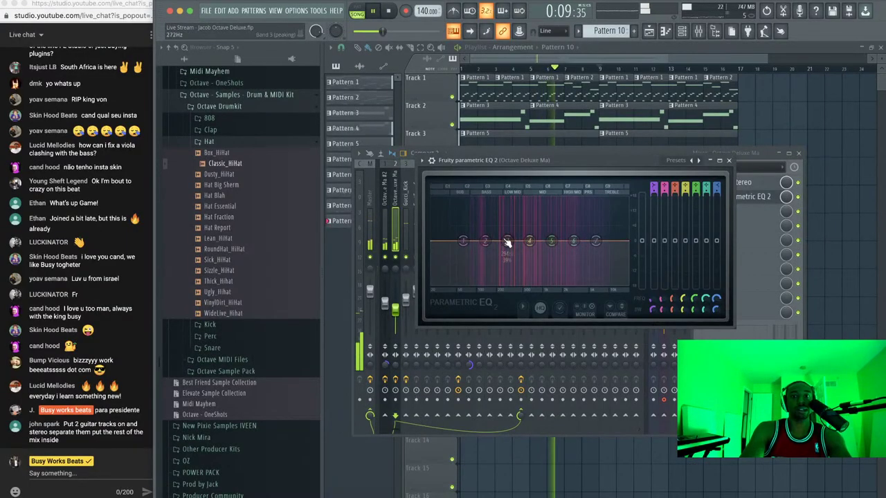
left_click_drag(508, 240, 498, 228)
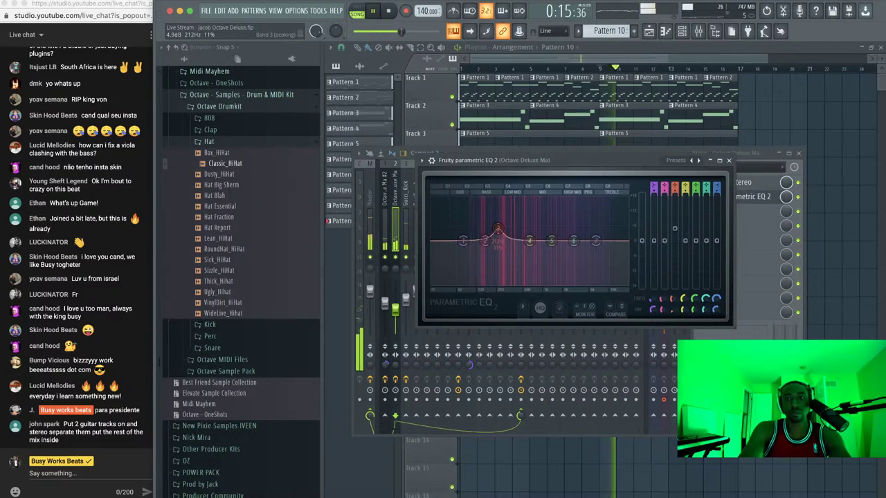
left_click_drag(499, 229, 453, 280)
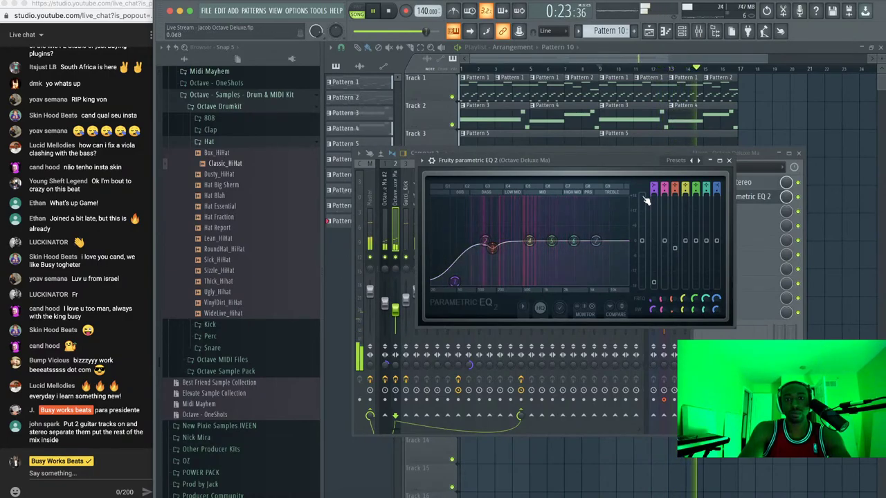
left_click(729, 160)
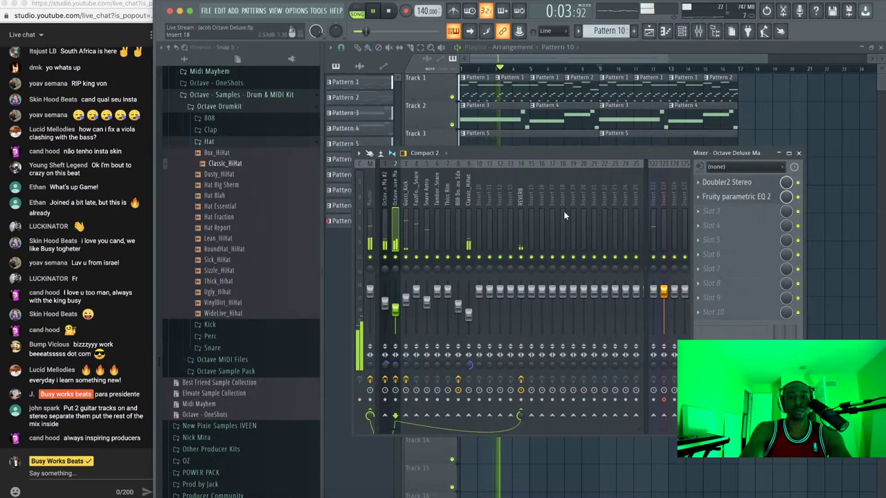
Return to the playlist and save the project
key("F9")
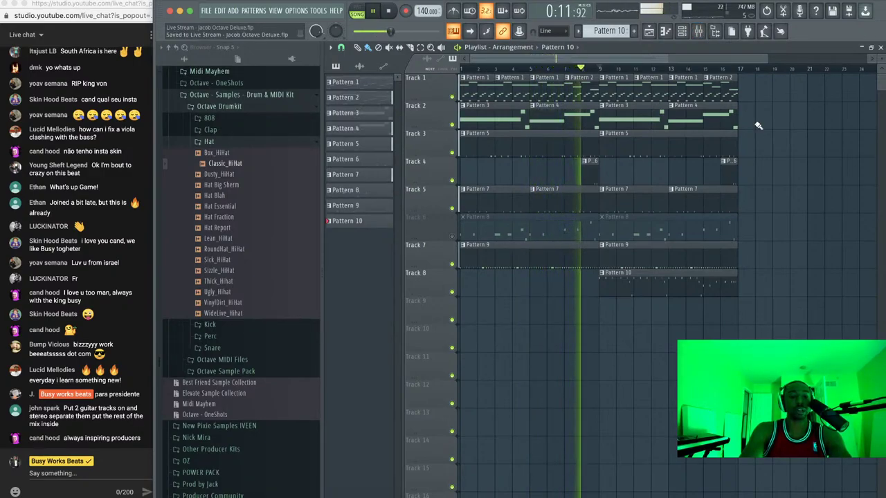
key("super+s")
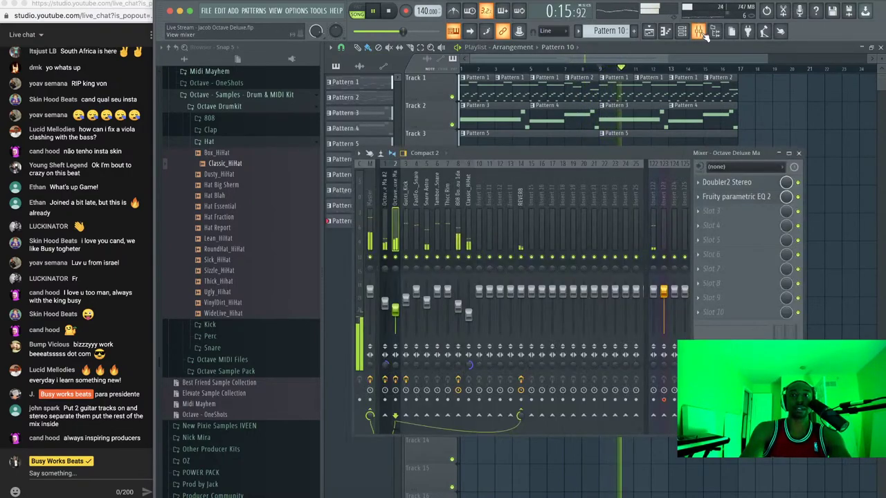
Check the 808 Do You 1da channel's mixer track and sample settings, stop playback and return to the playlist
left_click(698, 30)
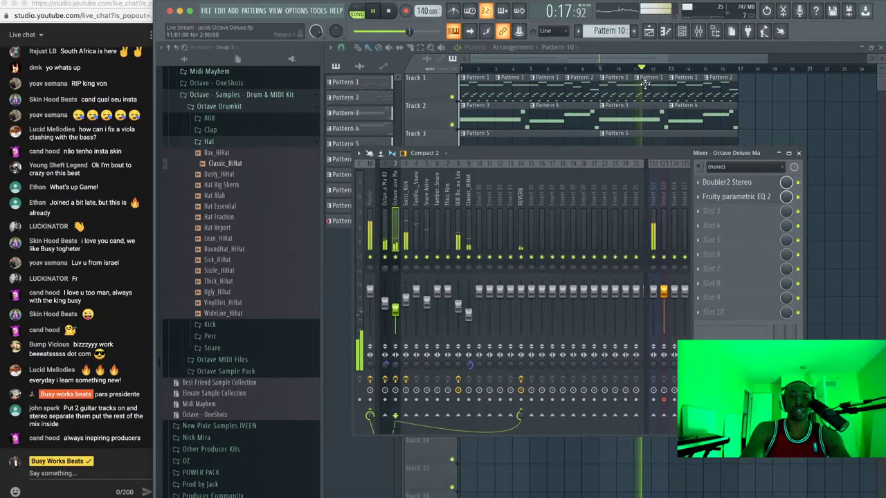
left_click(682, 30)
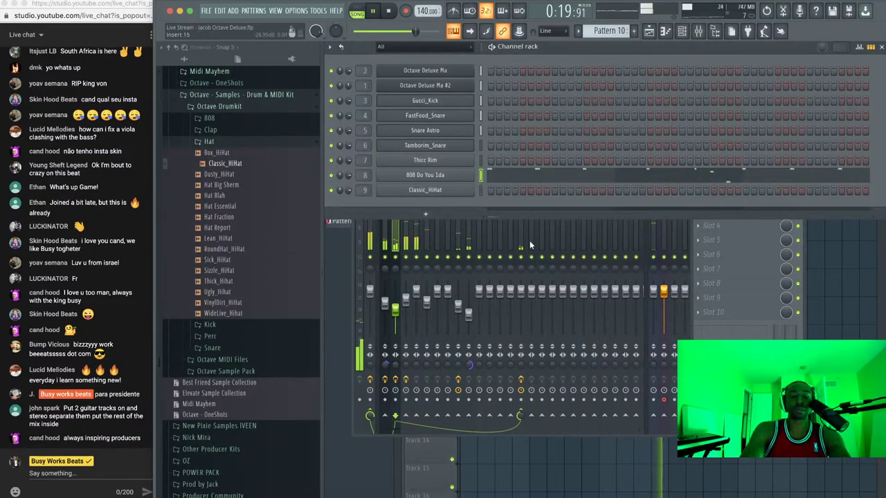
left_click(457, 225)
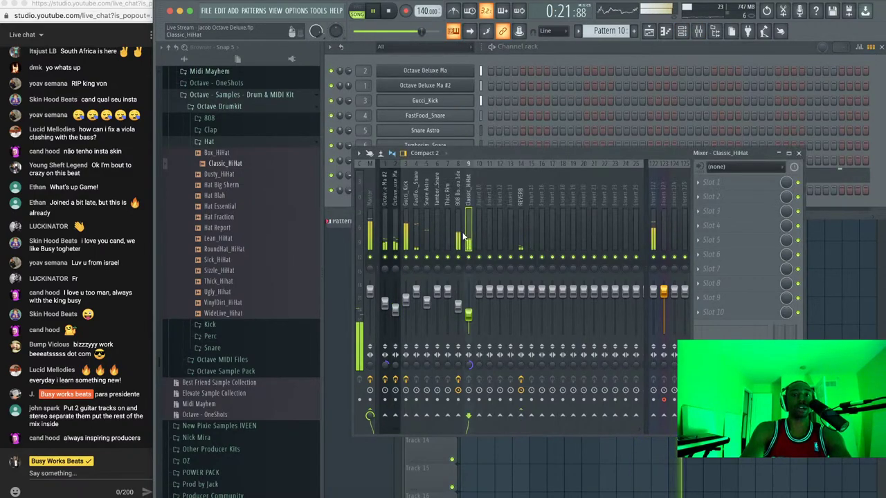
left_click(493, 82)
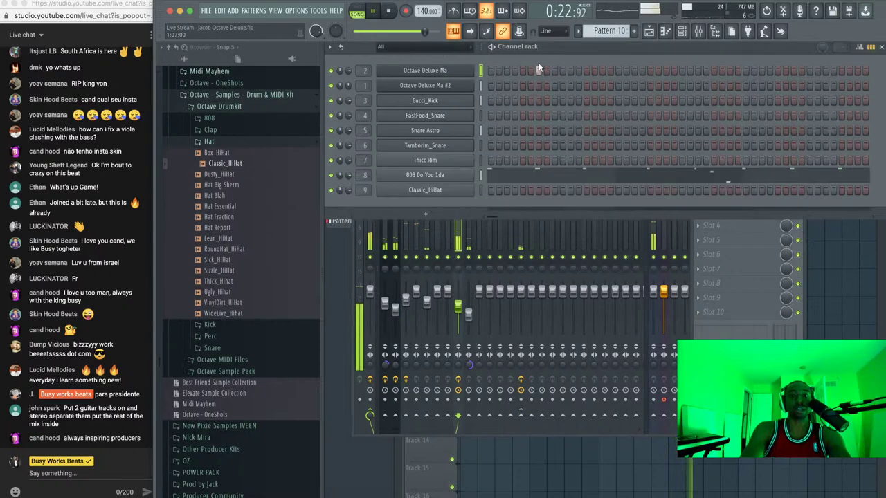
left_click(443, 178)
left_click(416, 165)
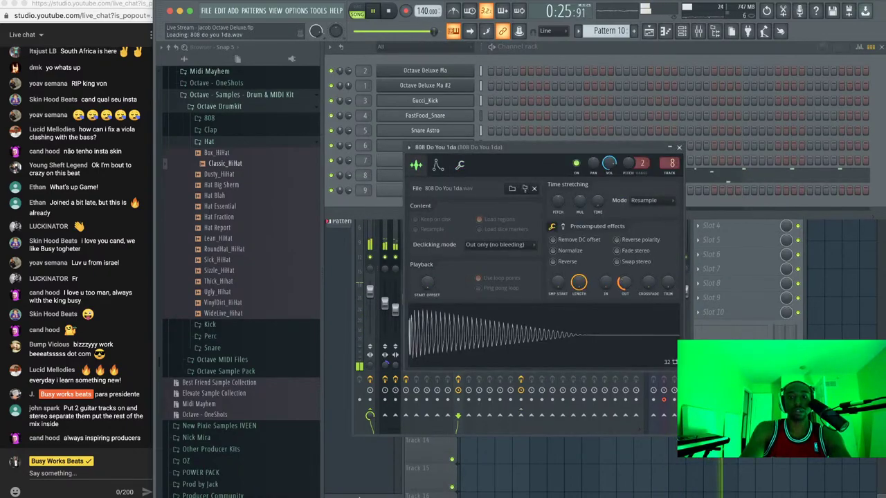
key("space")
left_click(681, 148)
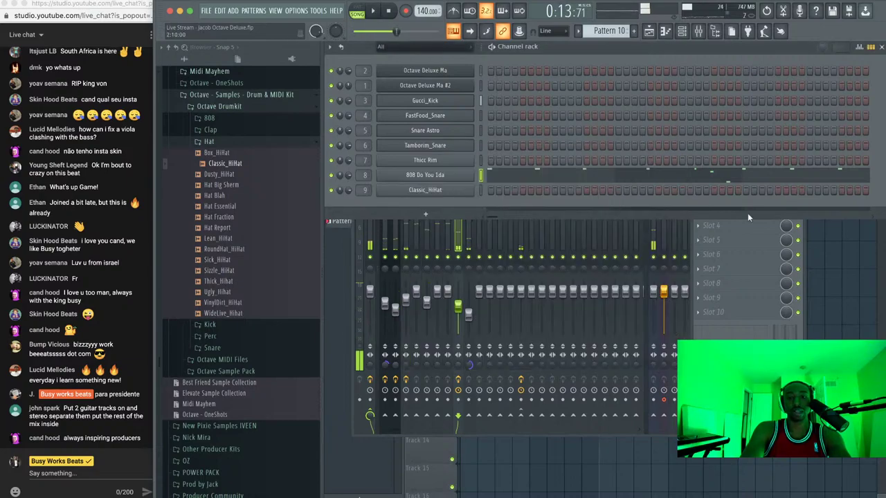
key("F5")
key("space")
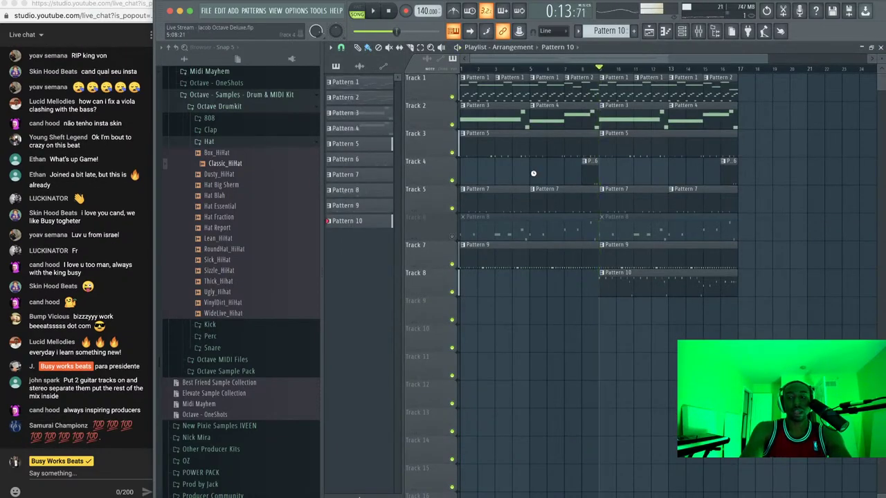
Start a new project from the Recording Template copy template
left_click(206, 11)
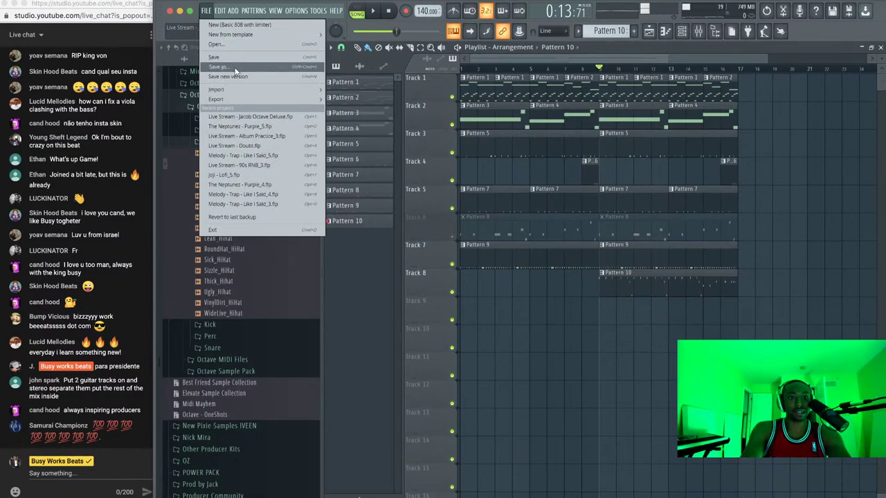
left_click(558, 352)
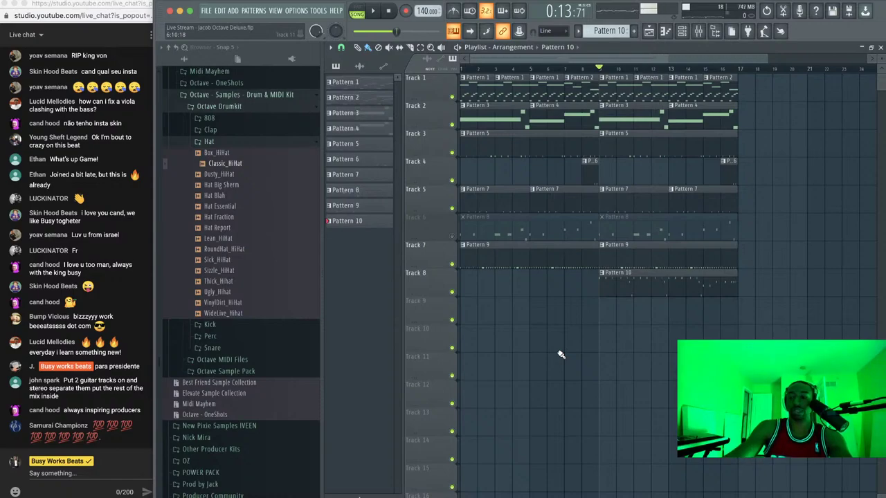
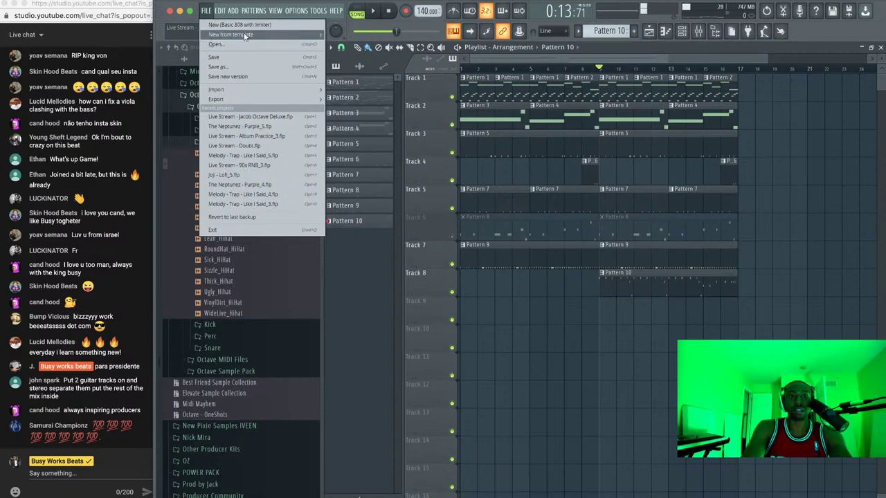
mouse_move(231, 34)
mouse_move(400, 45)
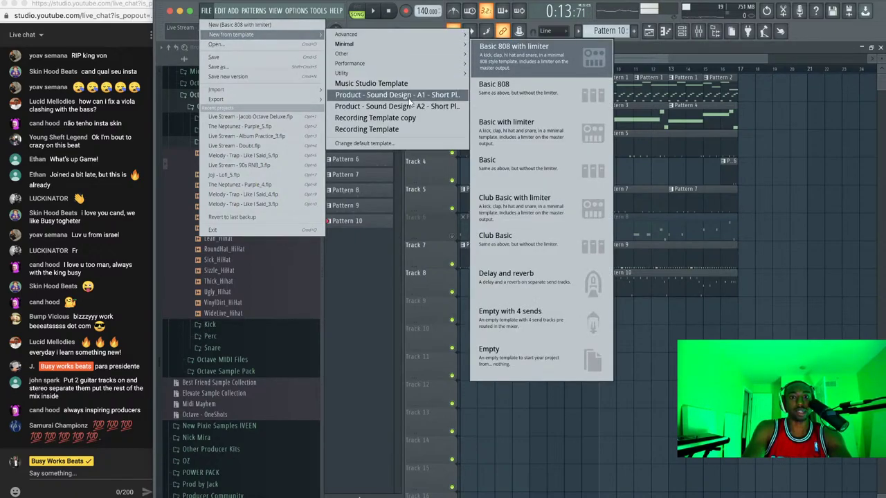
left_click(377, 117)
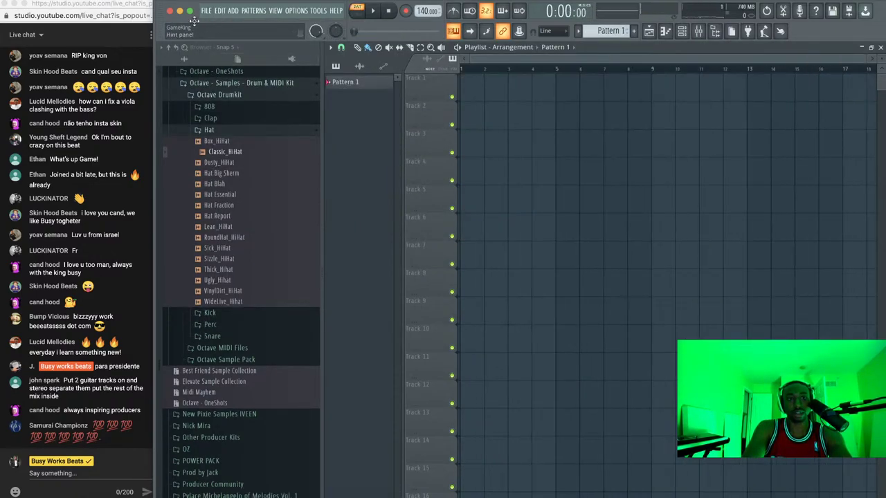
Save the new project in the Tutorials folder as "Live Stream - Octave Deluxe"
left_click(206, 11)
left_click(230, 65)
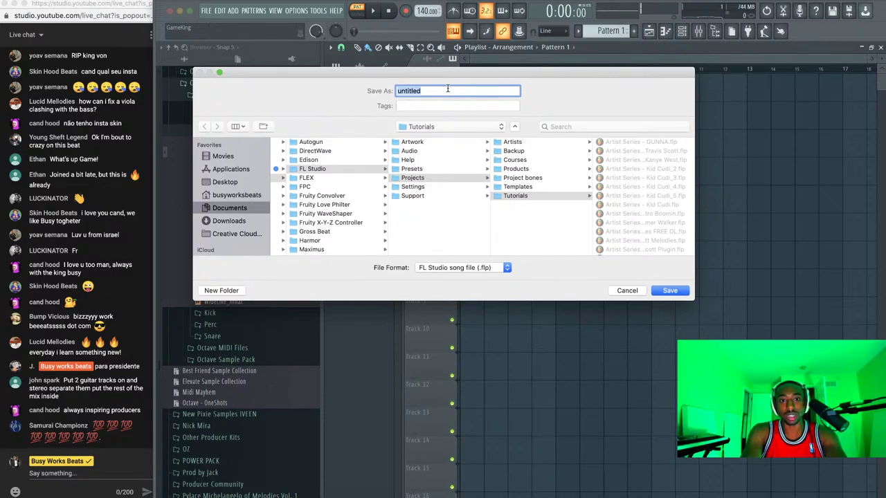
type("Live Strem")
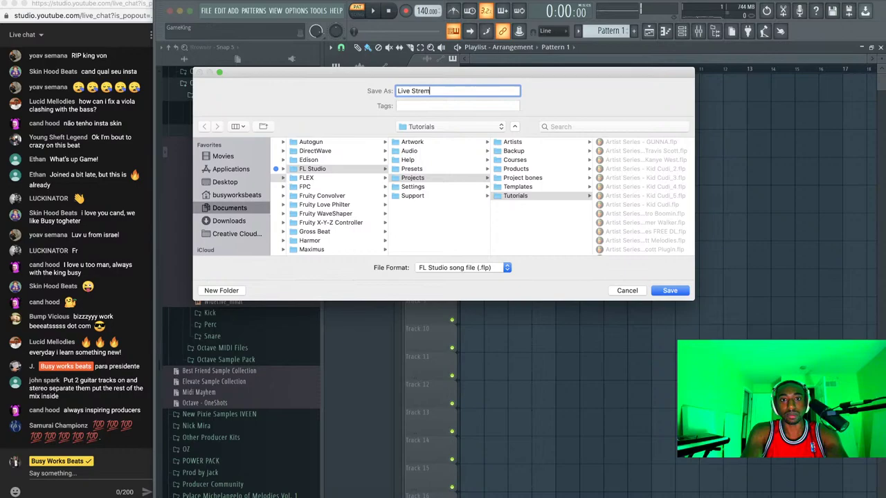
key("BackSpace")
type("am - Oc")
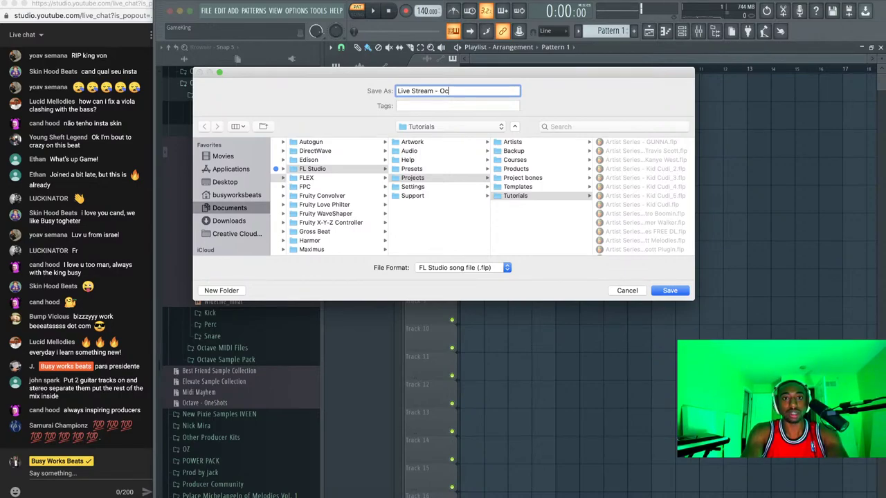
type("tave Delix")
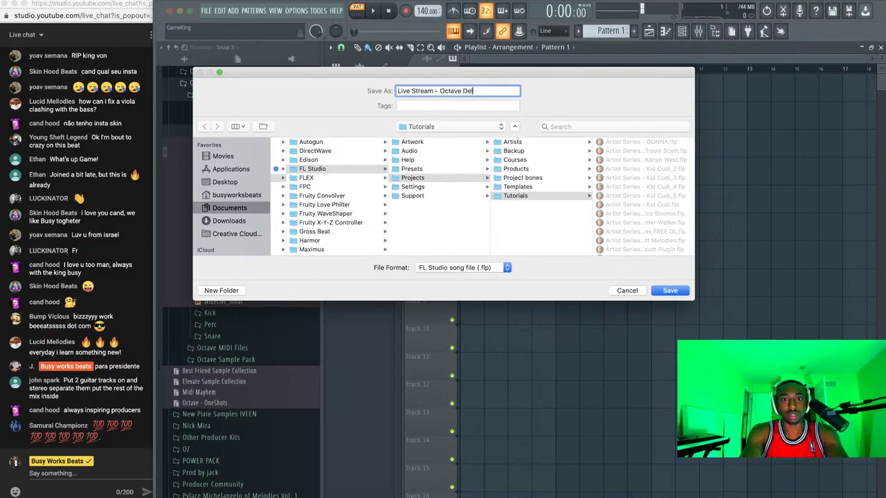
key("Return")
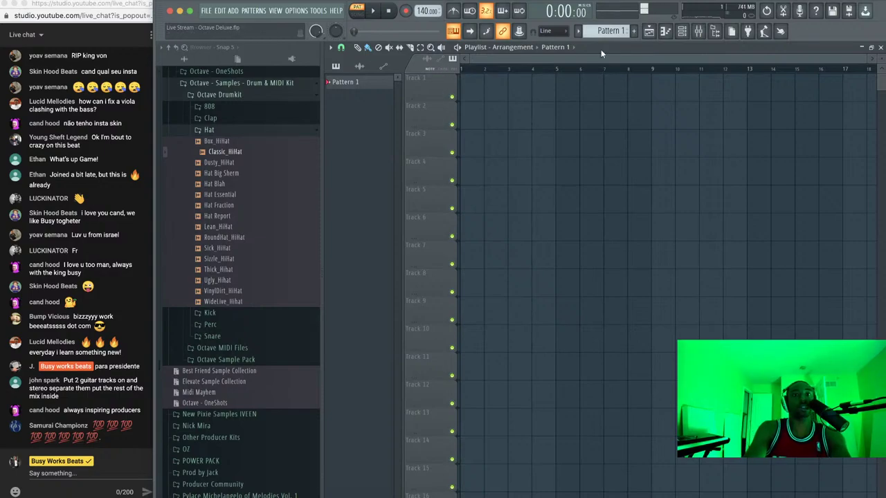
Save the project under the new name "Live Stream - Octave Deluxe - Trap 2"
left_click(208, 10)
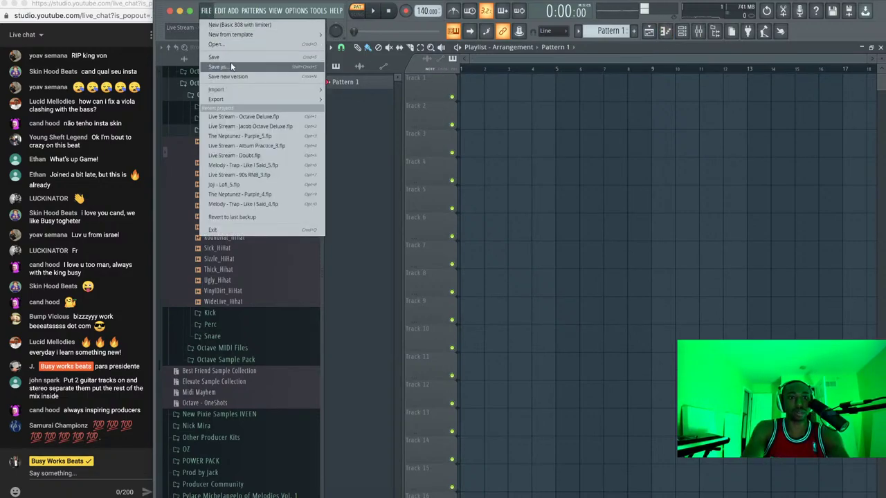
left_click(231, 63)
left_click(492, 92)
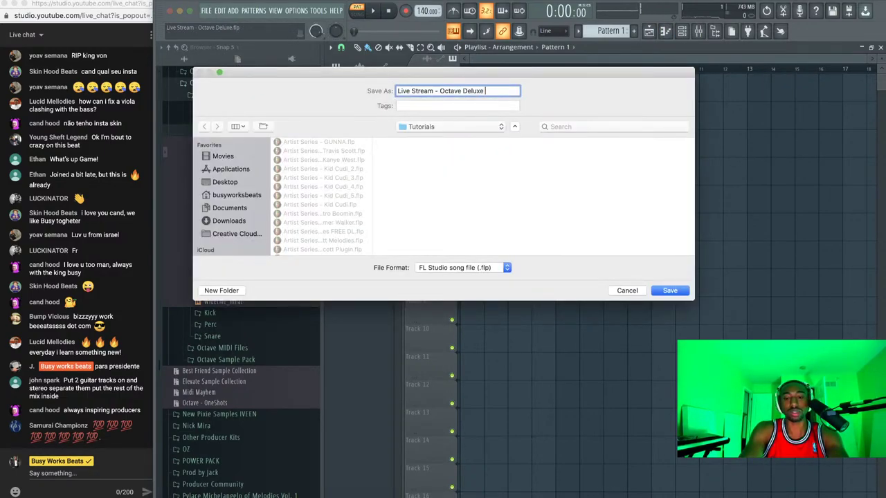
type("- Trap 2")
key("Return")
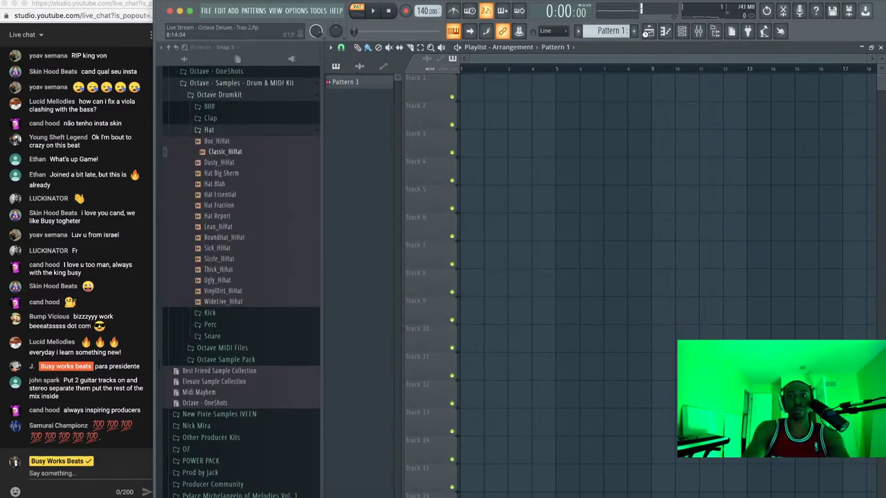
Replace the empty Sampler channel with the Octave Deluxe Ma plugin and move its window clear of the channel list
left_click(682, 31)
right_click(414, 70)
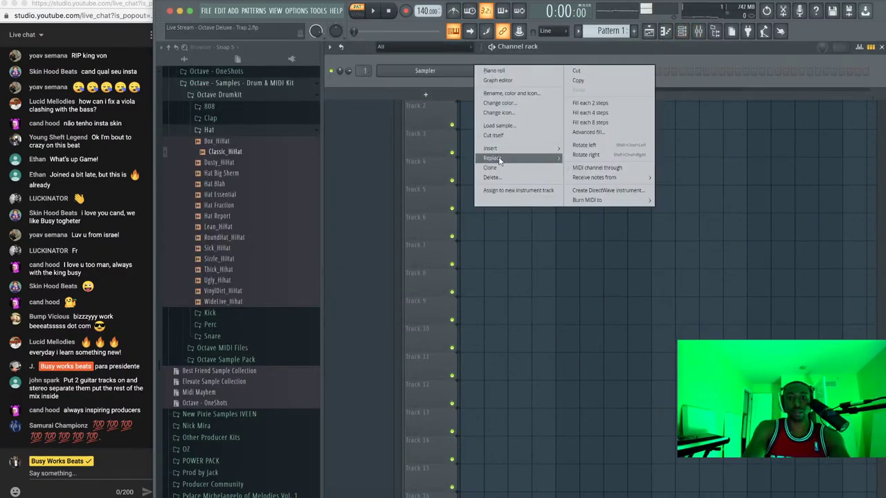
mouse_move(506, 159)
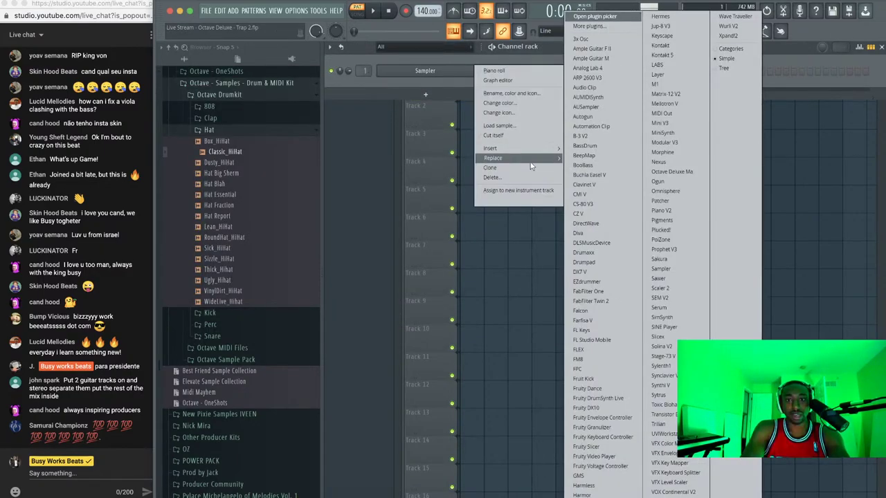
left_click(672, 173)
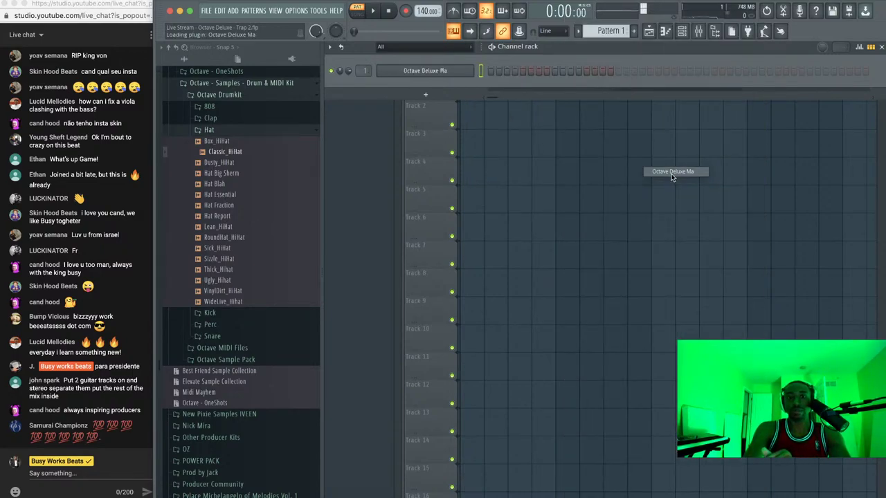
left_click_drag(399, 136, 569, 112)
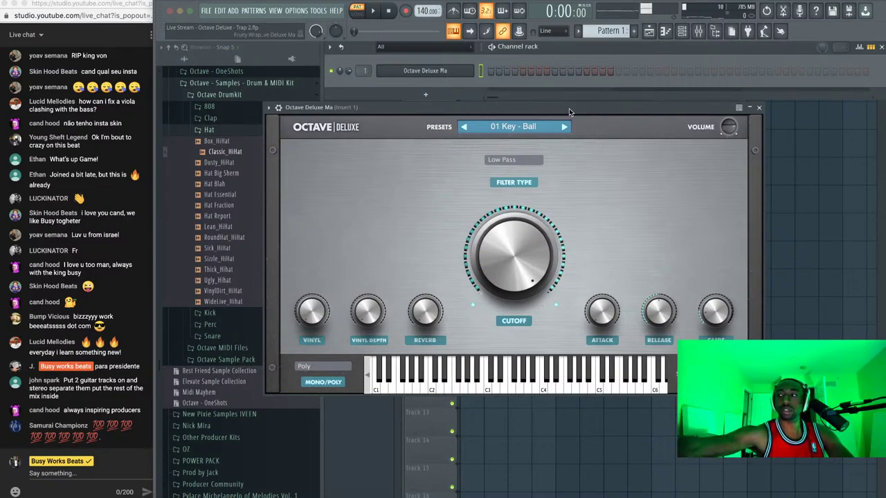
left_click_drag(558, 105, 558, 102)
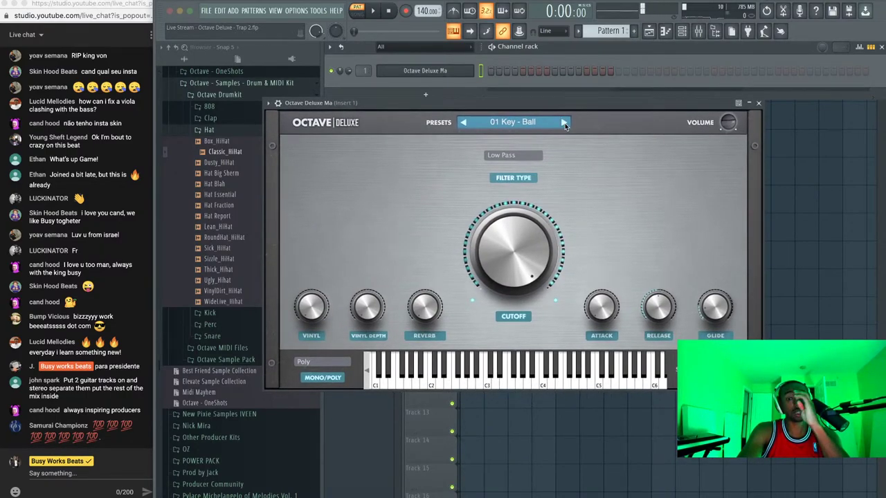
Load the preset "XP1 - Guitar - ChocAndRoll" in Octave Deluxe, try out some notes, and close the plugin window
left_click(564, 122)
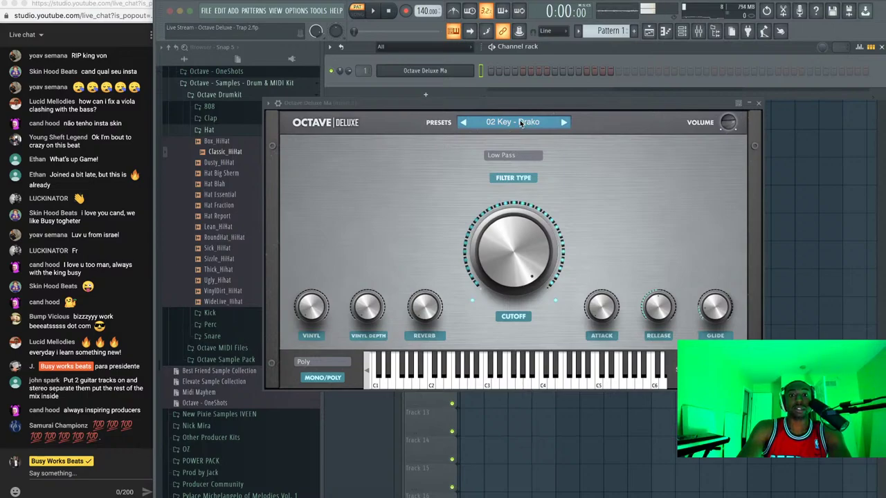
left_click(526, 121)
scroll(385, 196, "down", 10)
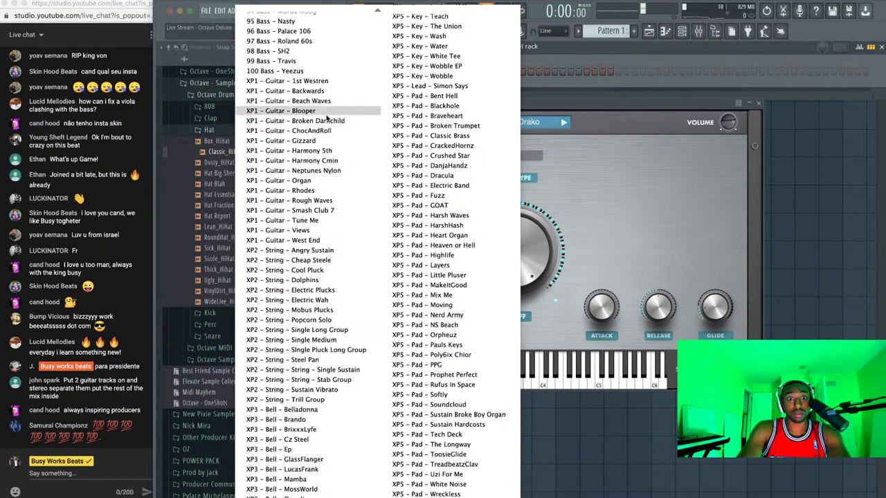
left_click(572, 58)
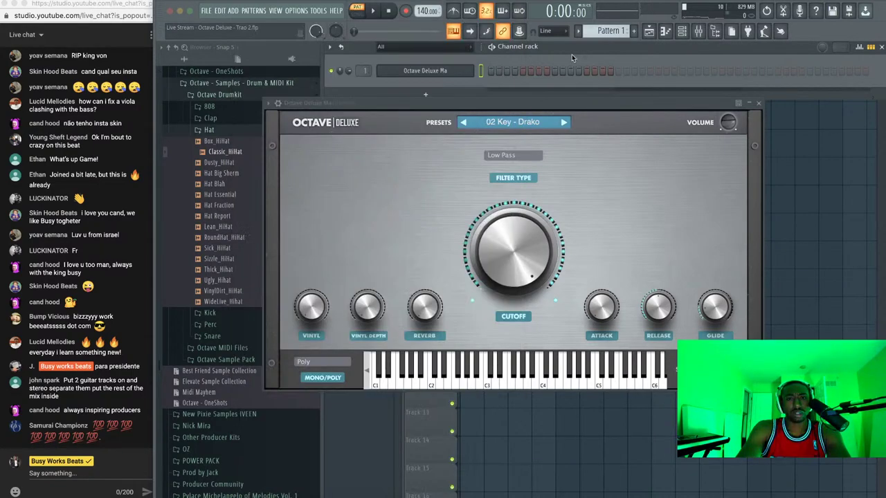
key("t")
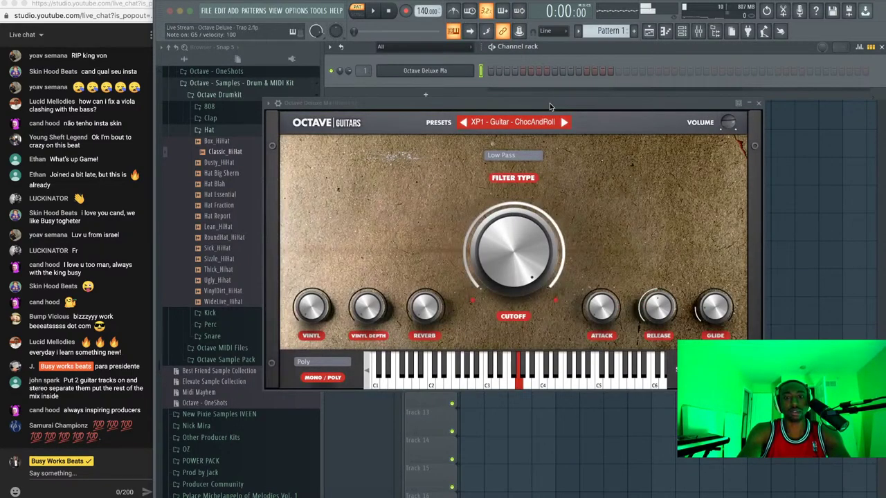
key("i")
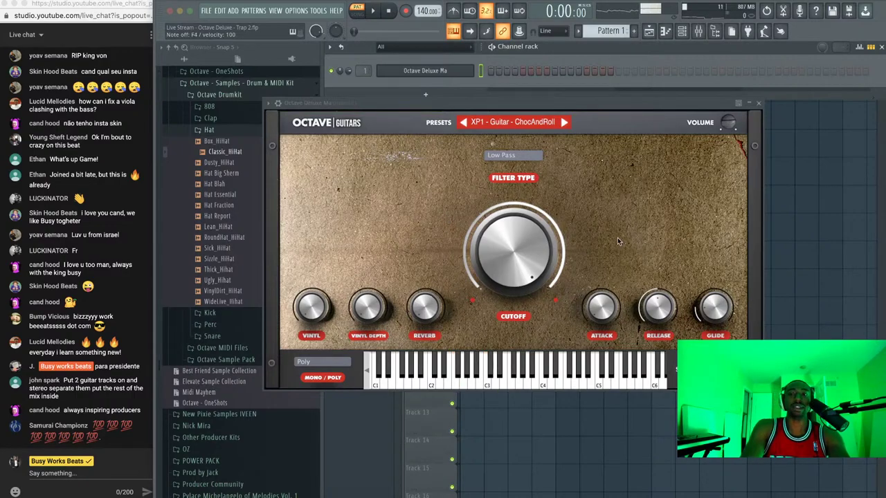
left_click(759, 103)
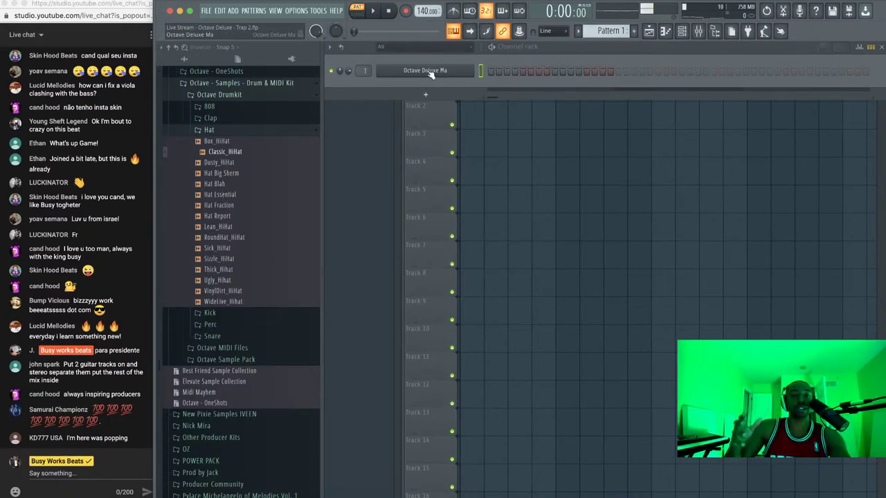
key("v")
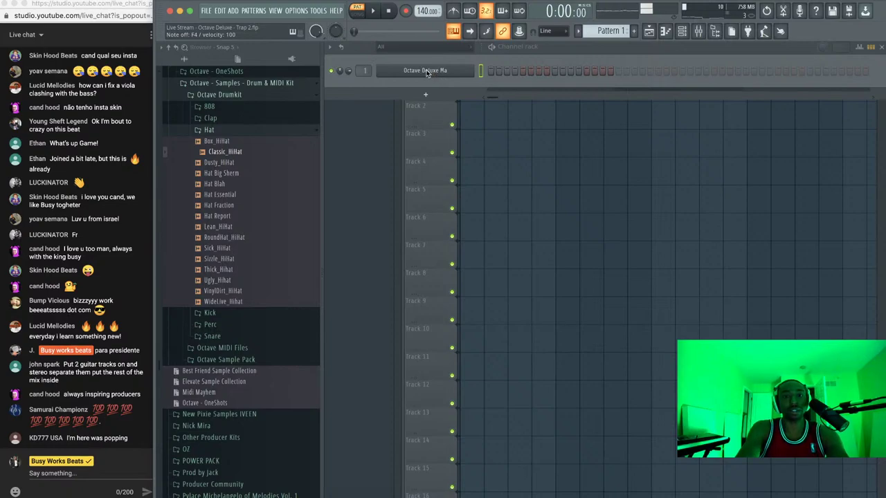
left_click(468, 73)
left_click(758, 104)
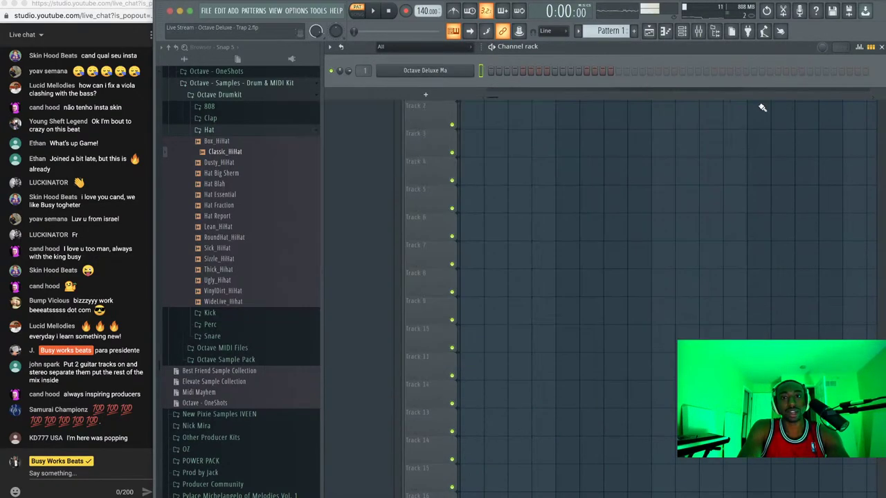
Add one-bar F4 and C5 notes at bar 1 in the Octave Deluxe Ma channel's piano roll and play them back
right_click(457, 78)
left_click(500, 74)
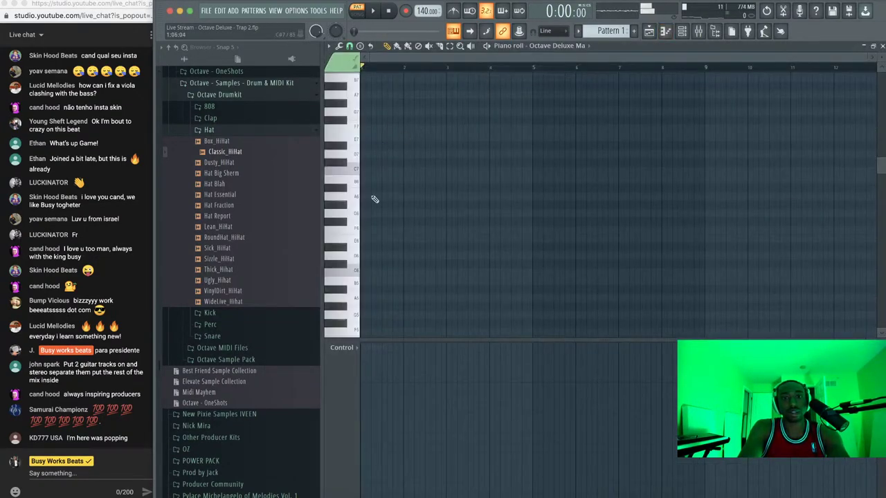
scroll(374, 199, "down", 1)
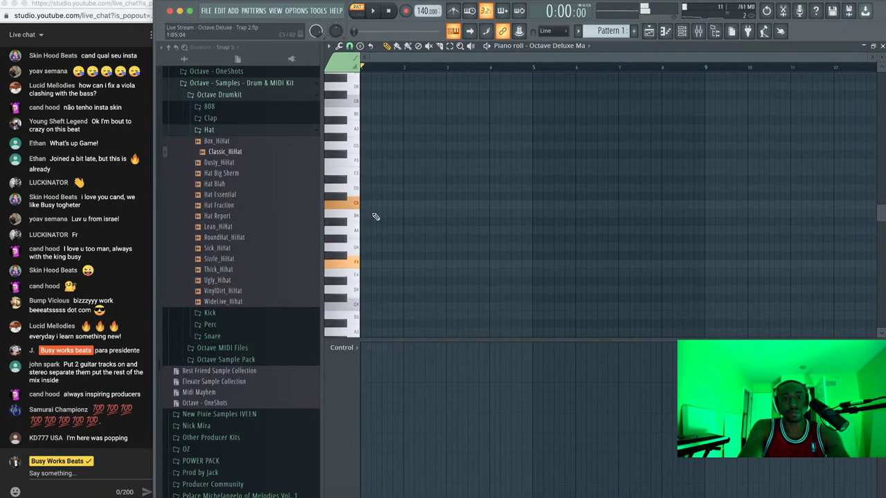
left_click(366, 263)
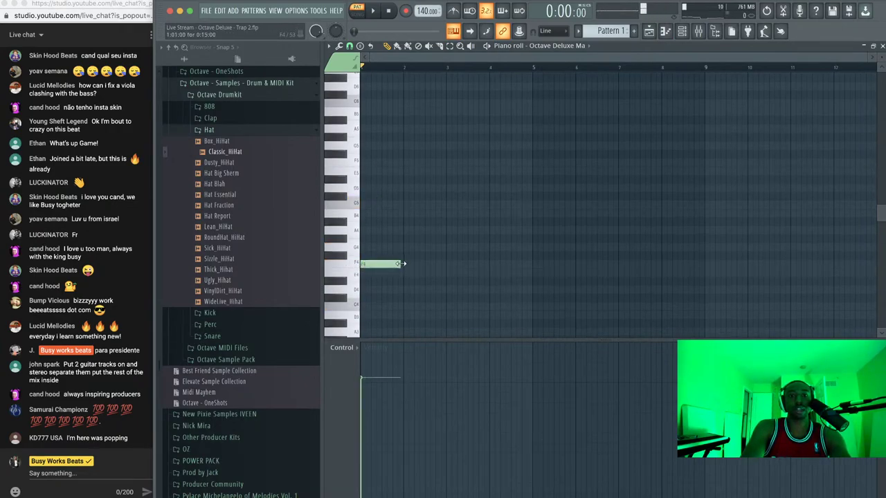
left_click(366, 205)
key("space")
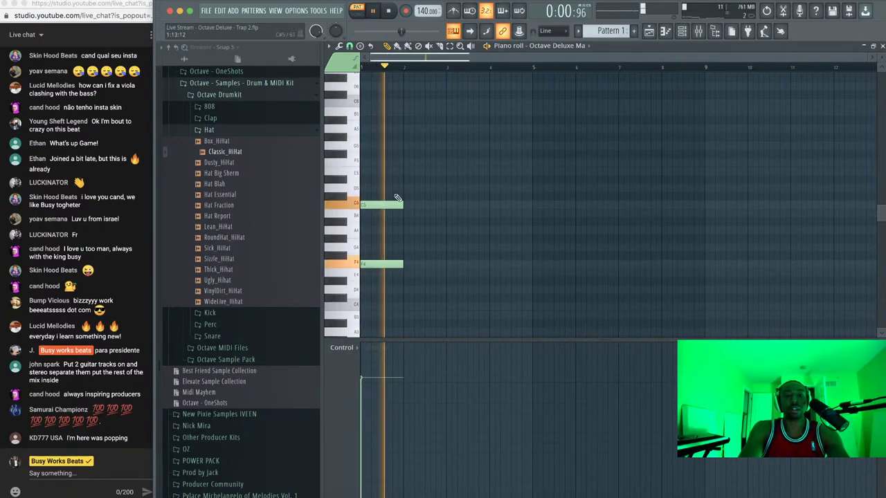
key("space")
Select both notes, turn on the metronome and set the project tempo to 160 BPM
key("ctrl+a")
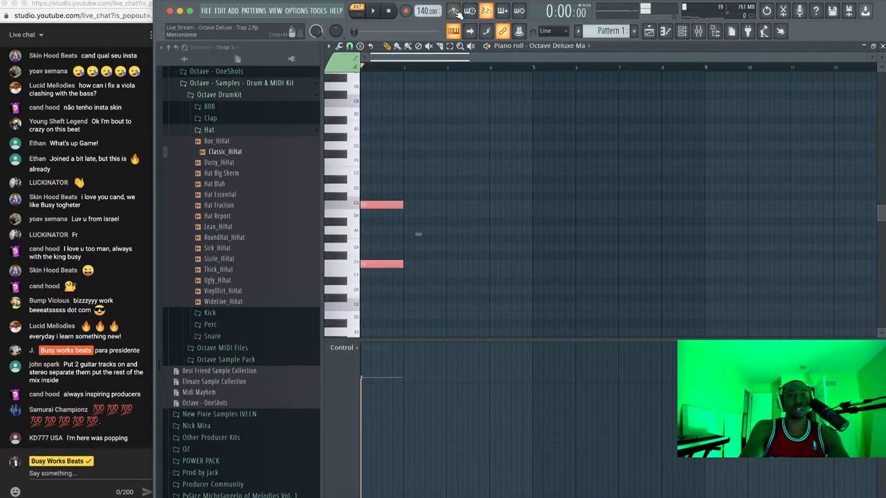
left_click(426, 11)
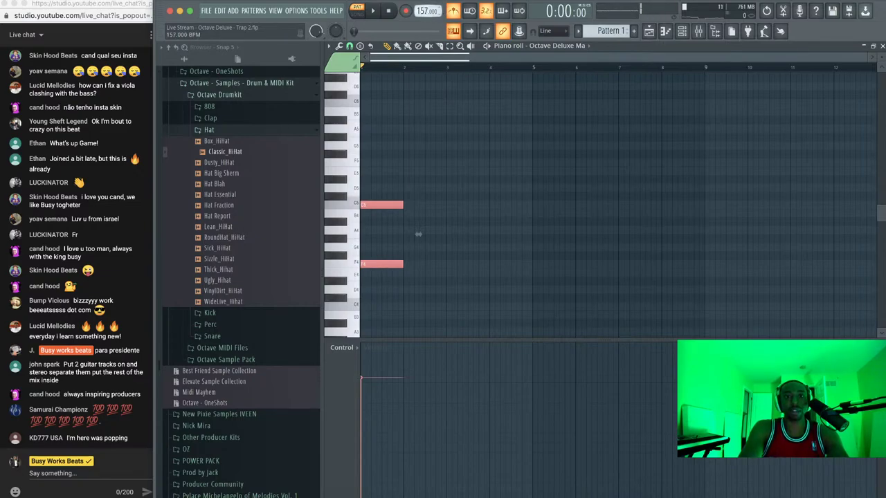
left_click_drag(426, 11, 426, 5)
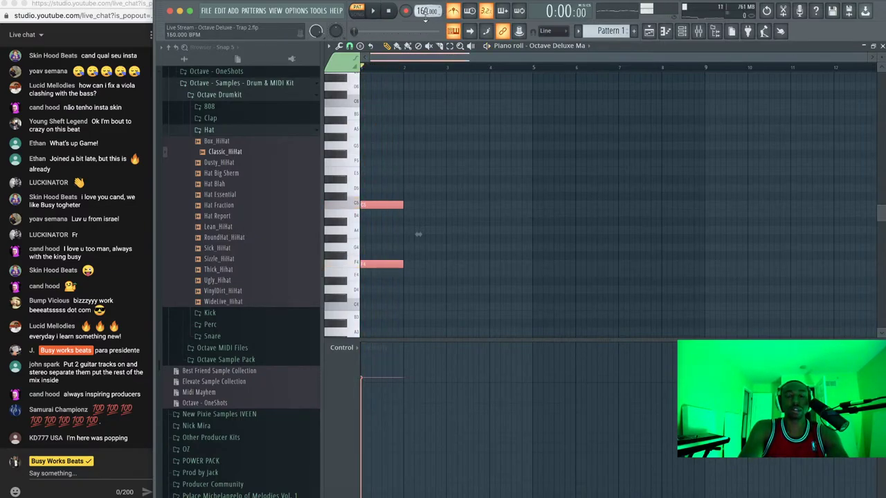
Copy the two-note chord to bar 2 at C4 and G4, and set the piano roll snap to 1/2 beat
left_click(351, 237)
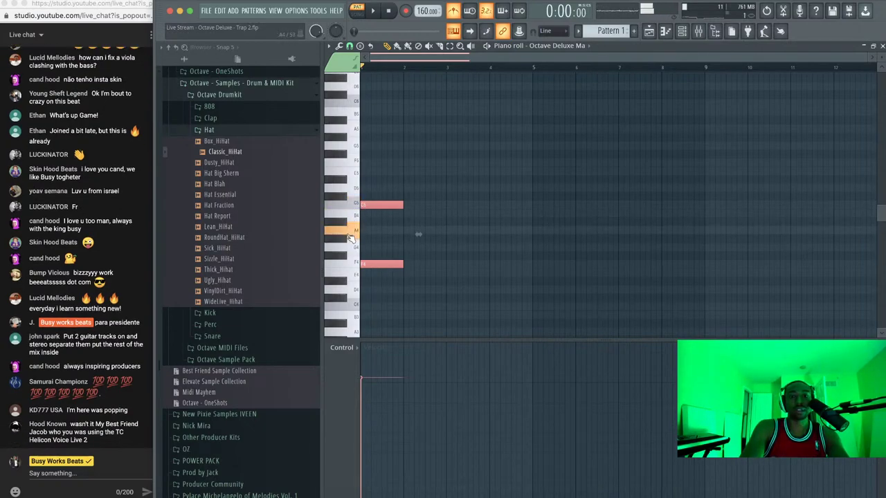
left_click(351, 250)
left_click(350, 250)
left_click(356, 206)
left_click(356, 245)
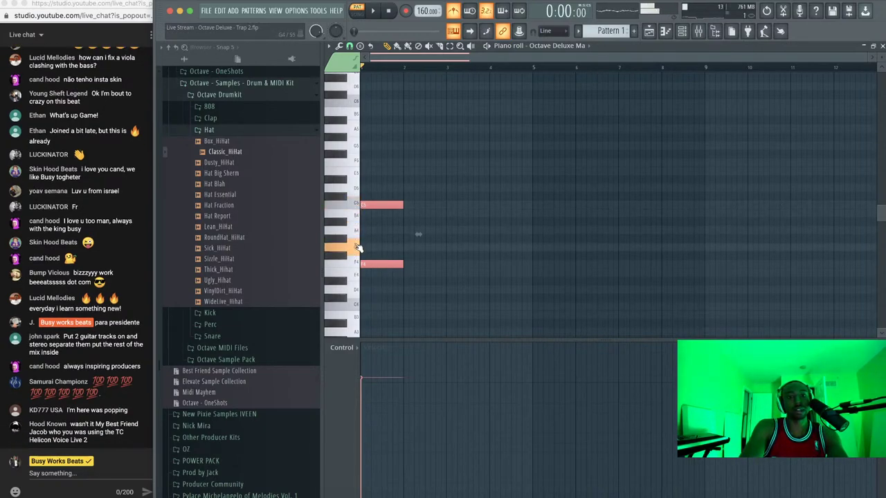
left_click_drag(372, 206, 413, 247)
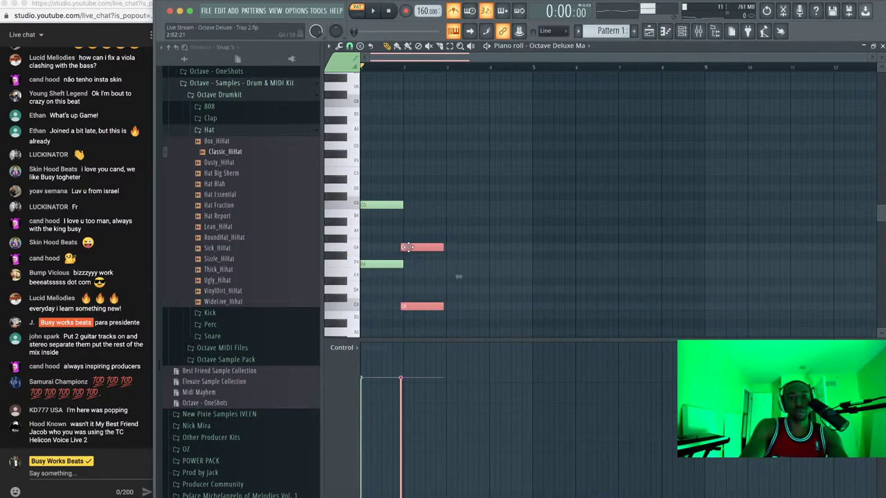
left_click(350, 45)
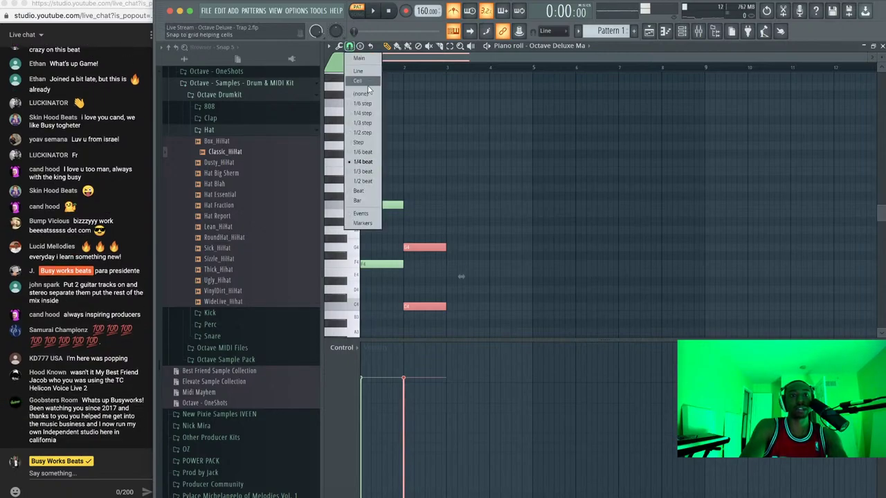
left_click(369, 184)
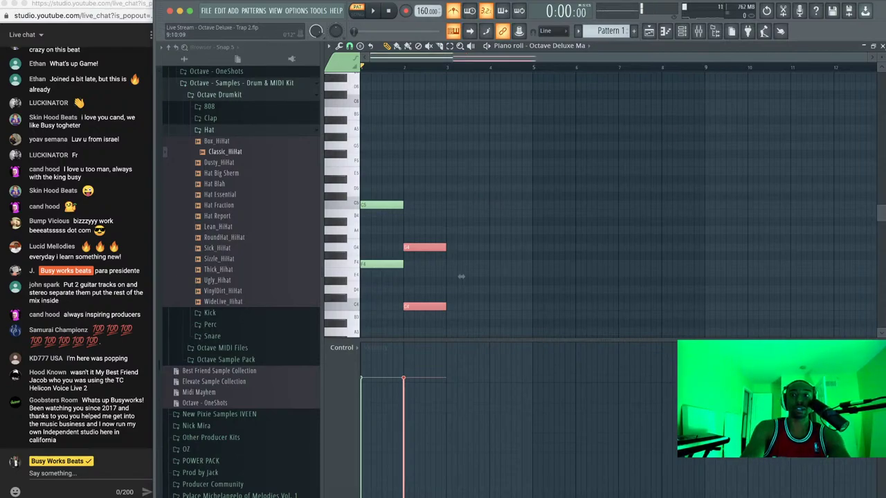
Add a second Octave Deluxe Ma instrument channel to the pattern
key("F7")
left_click(379, 94)
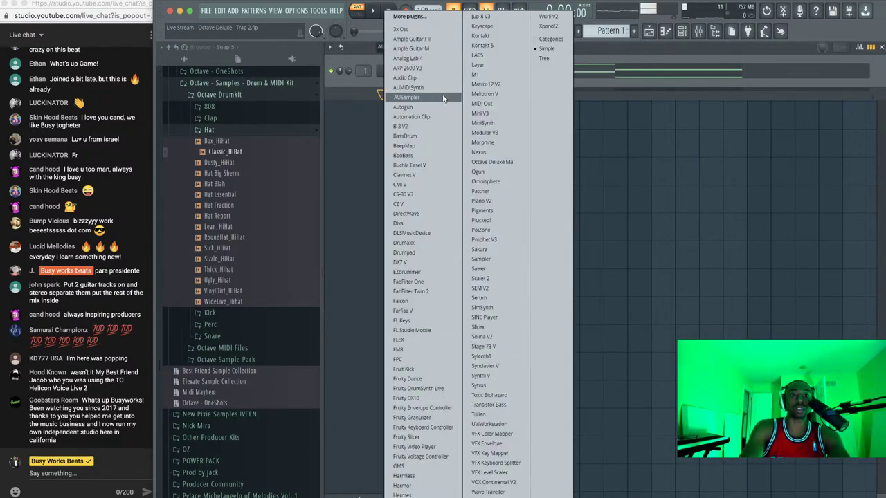
left_click(364, 90)
left_click(408, 96)
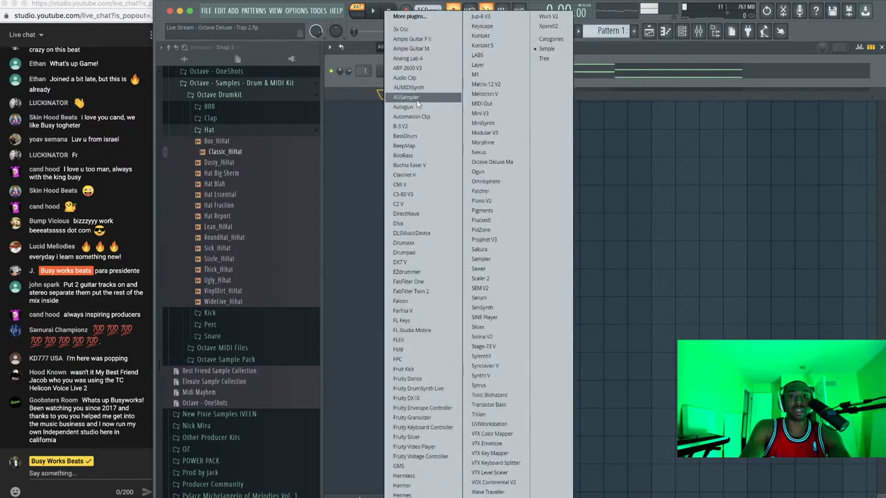
left_click(493, 161)
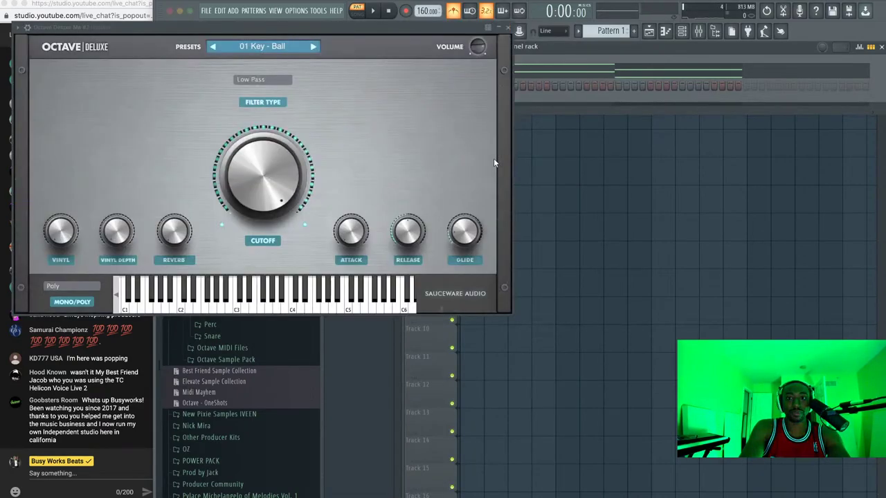
Load the preset "XP2 - String - Angry Sustain" in the second Octave Deluxe, try some notes, and return to the playlist
left_click(262, 47)
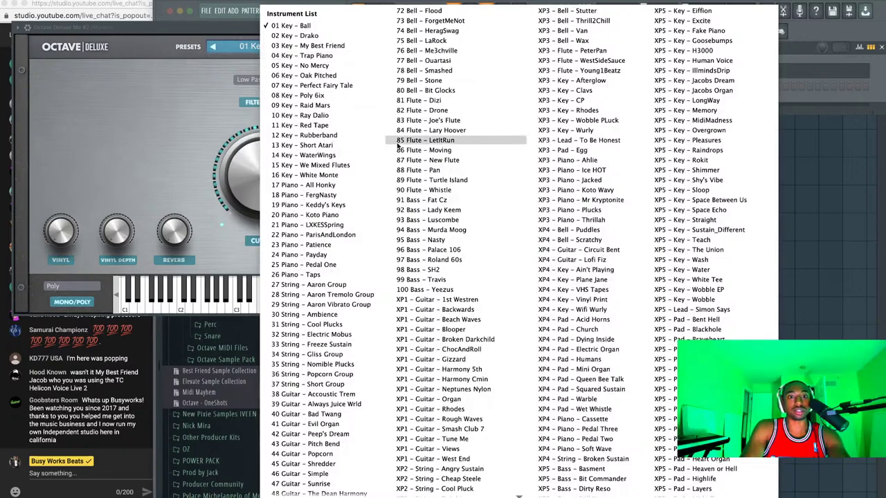
scroll(377, 231, "down", 2)
scroll(377, 232, "down", 6)
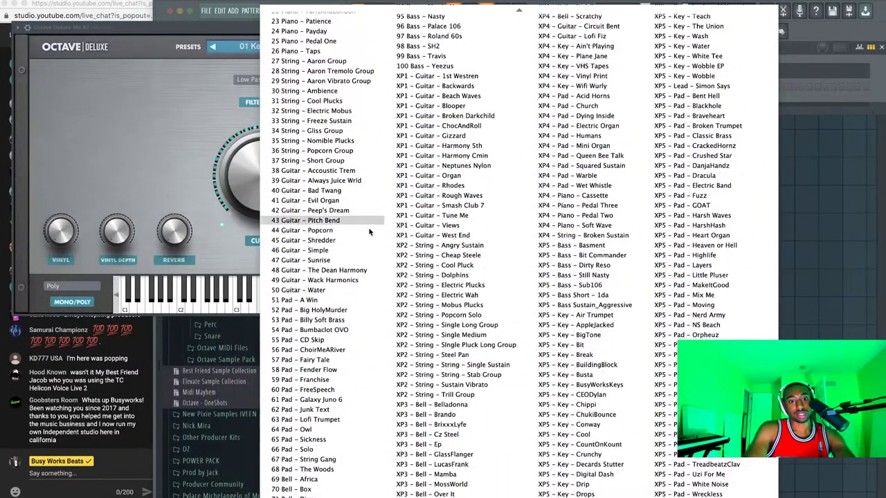
left_click(457, 247)
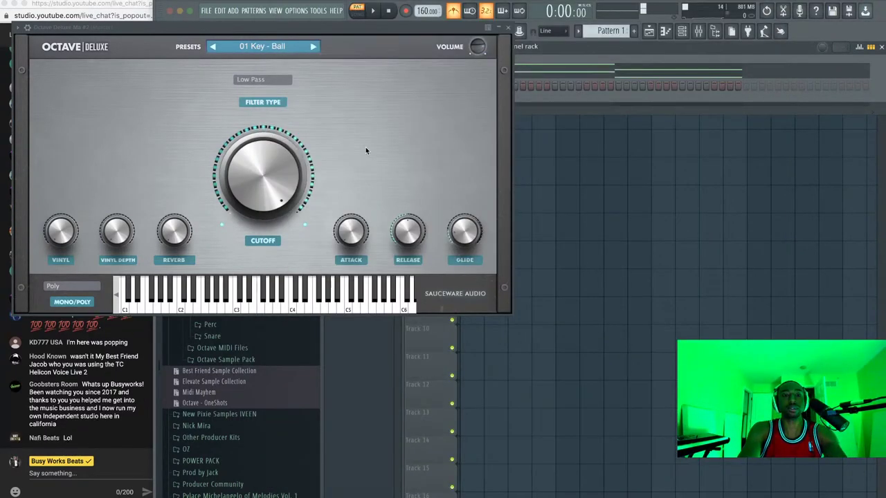
left_click_drag(313, 33, 549, 86)
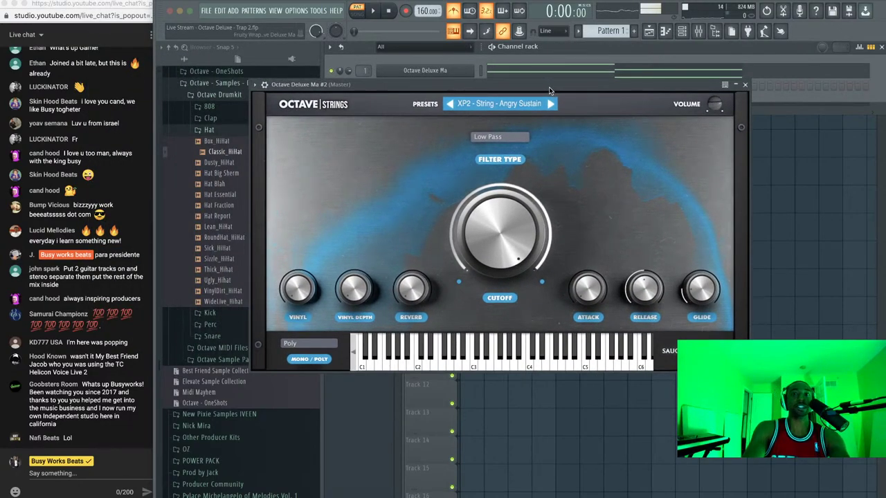
key("n")
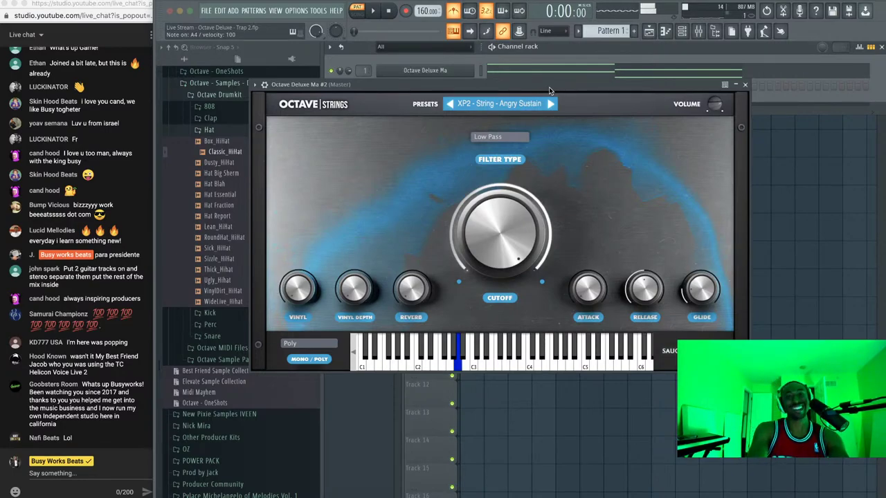
left_click(746, 84)
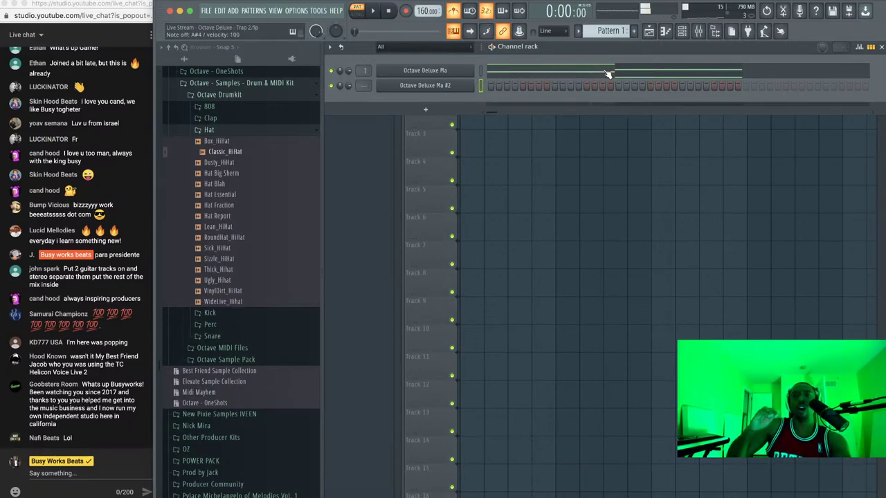
left_click(569, 150)
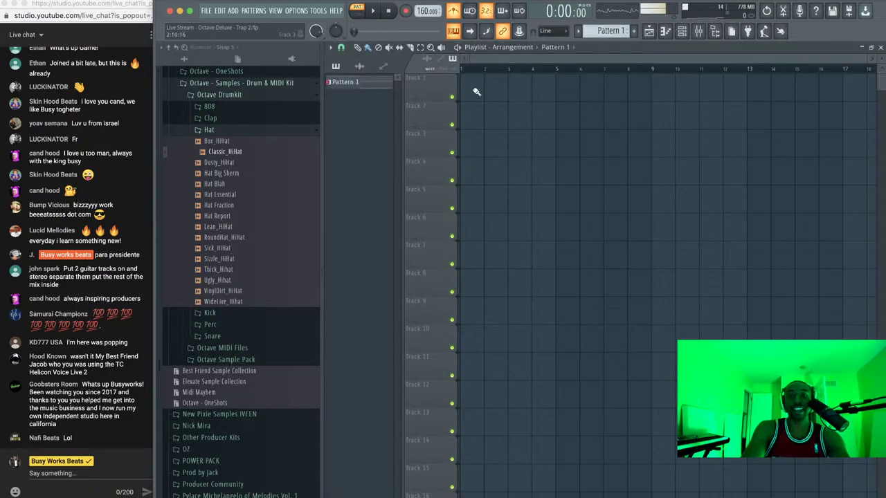
Place Pattern 1 at bar 1 of Track 1, then in Pattern 2 route the second Octave Deluxe to mixer track 2
left_click(469, 86)
left_click(682, 30)
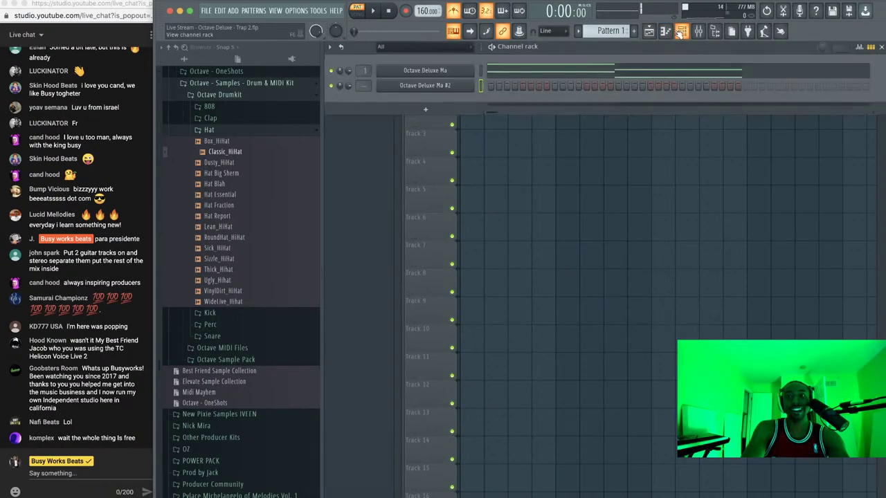
left_click_drag(616, 33, 617, 22)
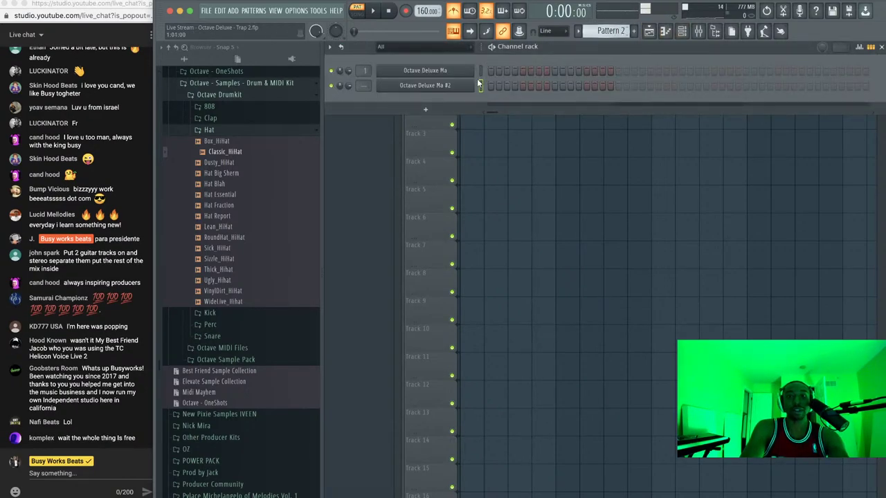
key("ctrl+l")
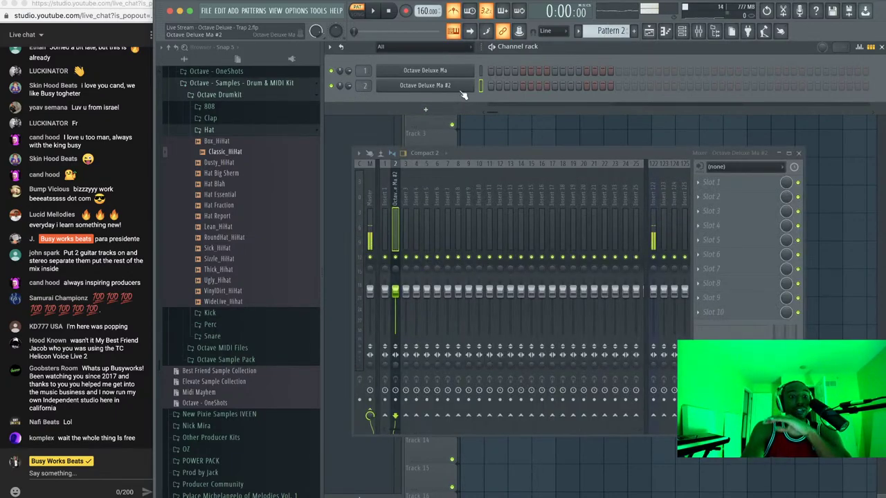
Open the second Octave Deluxe's piano roll in Pattern 2 and try out some melody notes
right_click(459, 87)
left_click(493, 87)
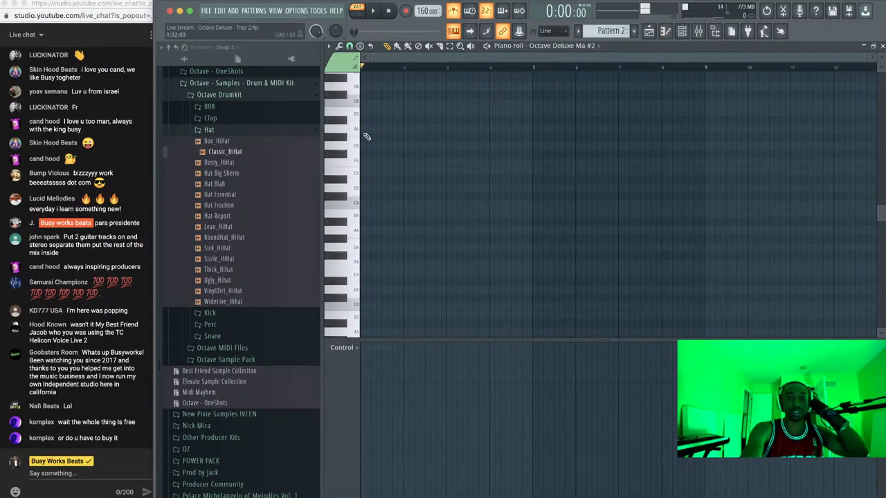
key("2")
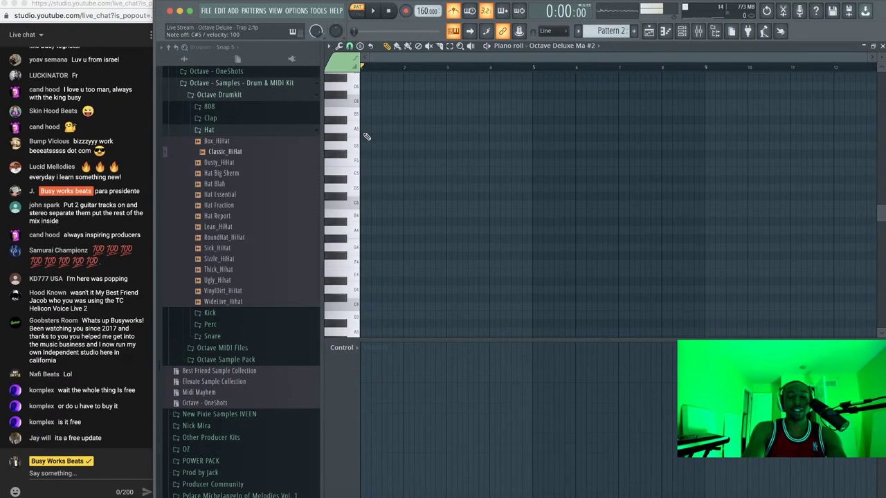
key("q")
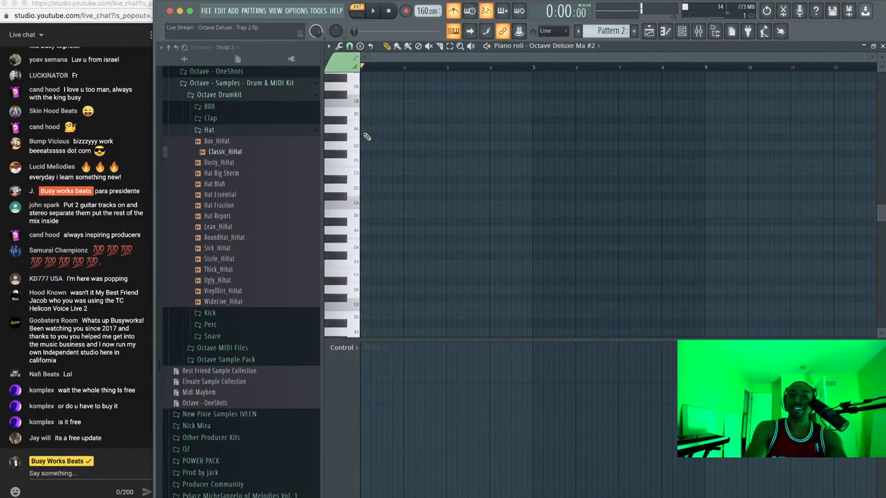
Play the arrangement briefly in song mode and return to the playlist
left_click(358, 12)
key("space")
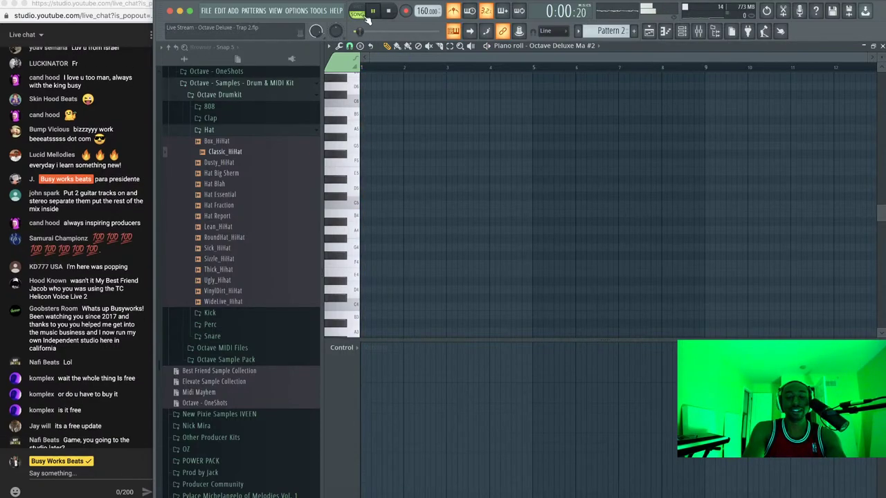
key("space")
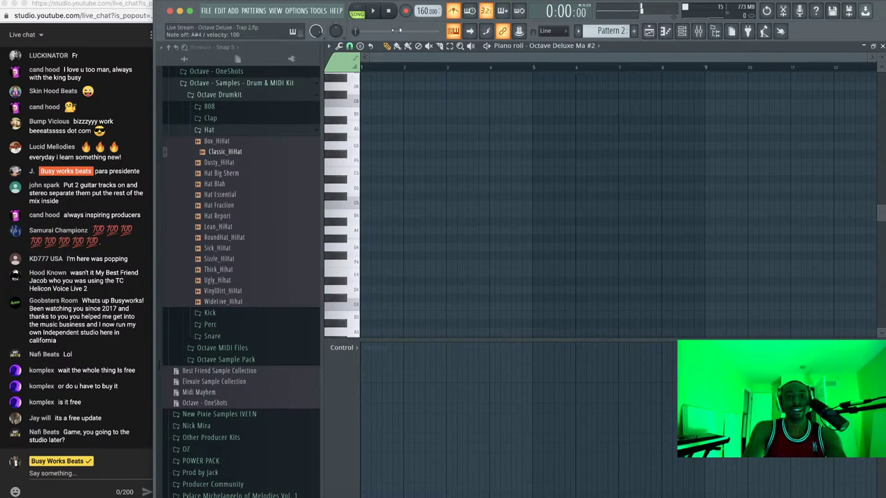
left_click(682, 31)
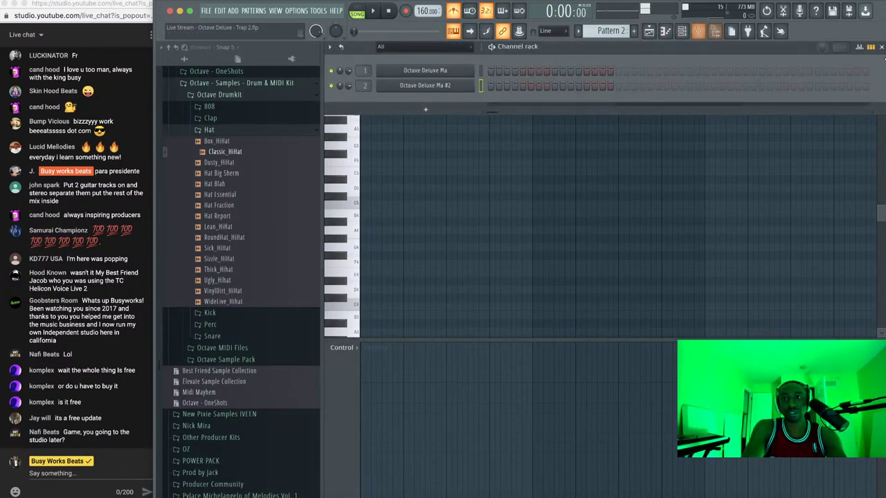
left_click(682, 31)
left_click(880, 47)
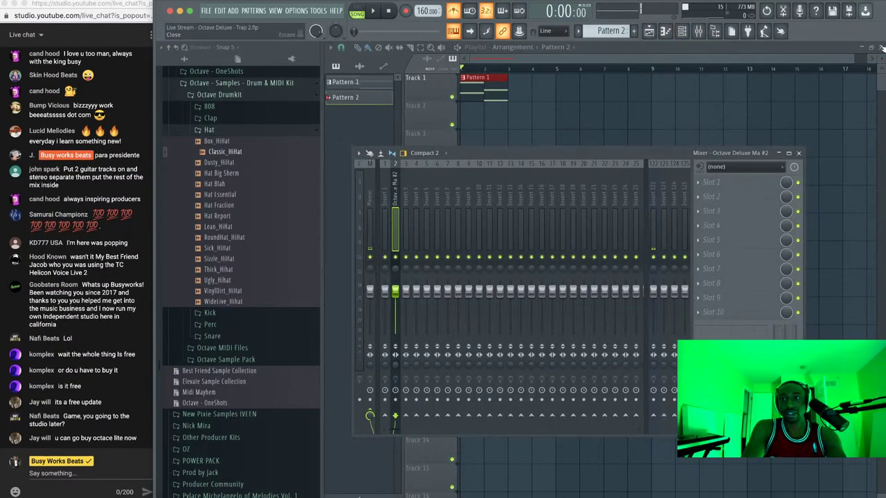
Delete the C4 and G4 chord in bar 2 of Pattern 1 and return to the playlist
double_click(496, 89)
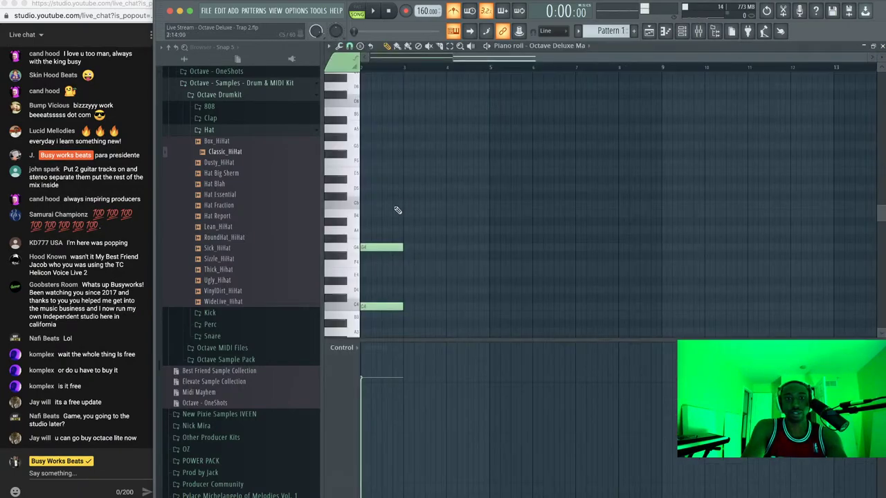
right_click(421, 226)
right_click(422, 285)
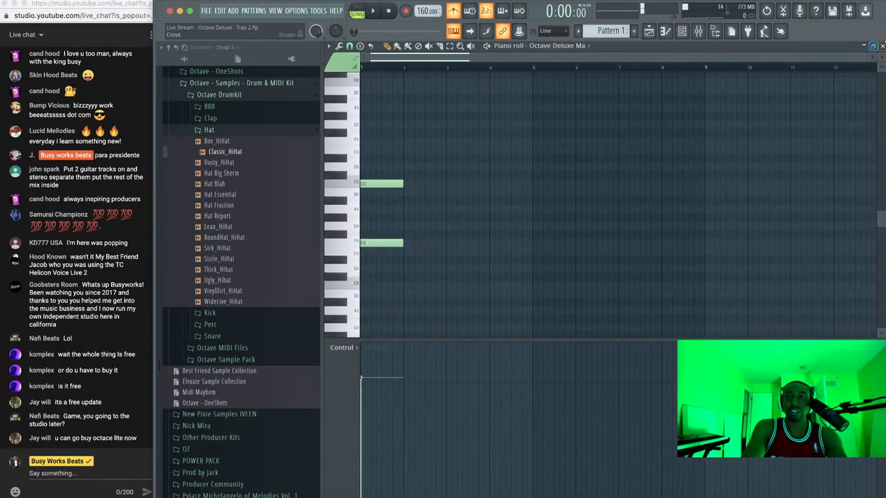
left_click(881, 46)
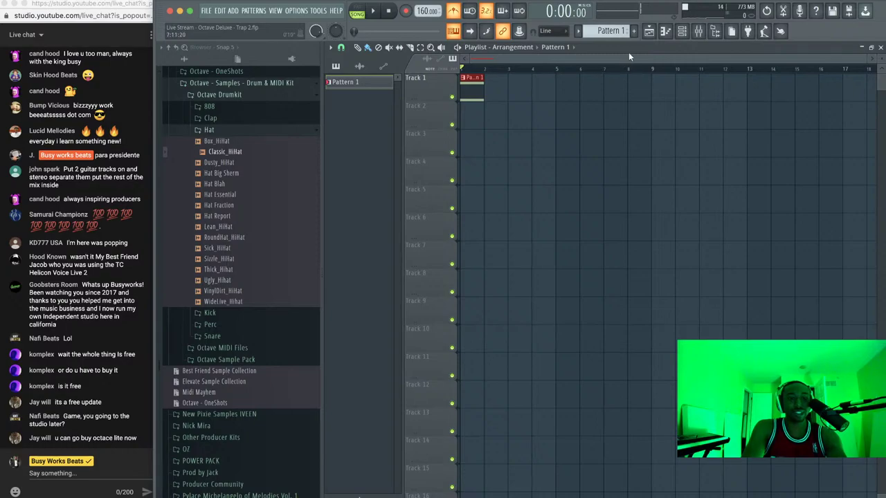
Switch to Pattern 2 in the channel rack and select the second Octave Deluxe to try its sound
left_click(684, 31)
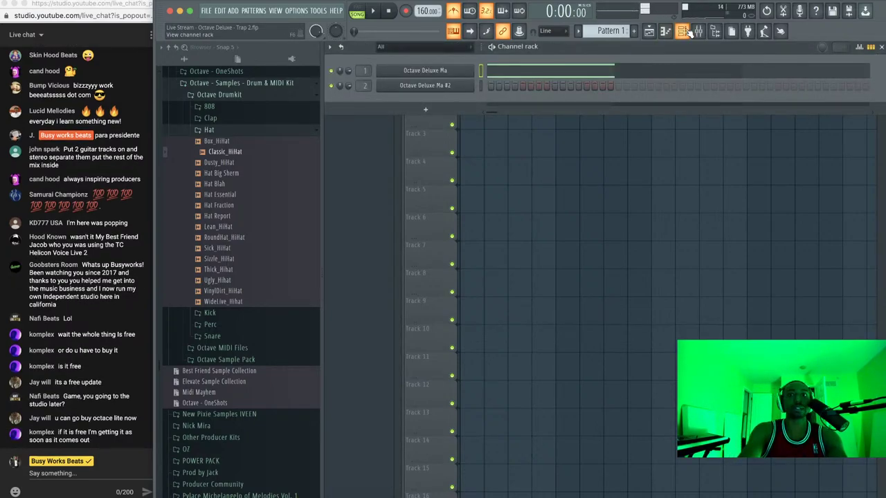
left_click_drag(606, 31, 606, 21)
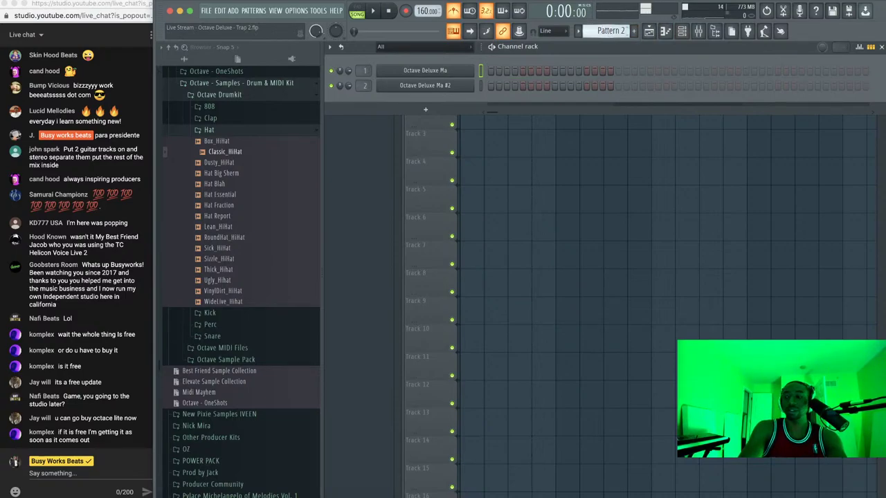
left_click(482, 85)
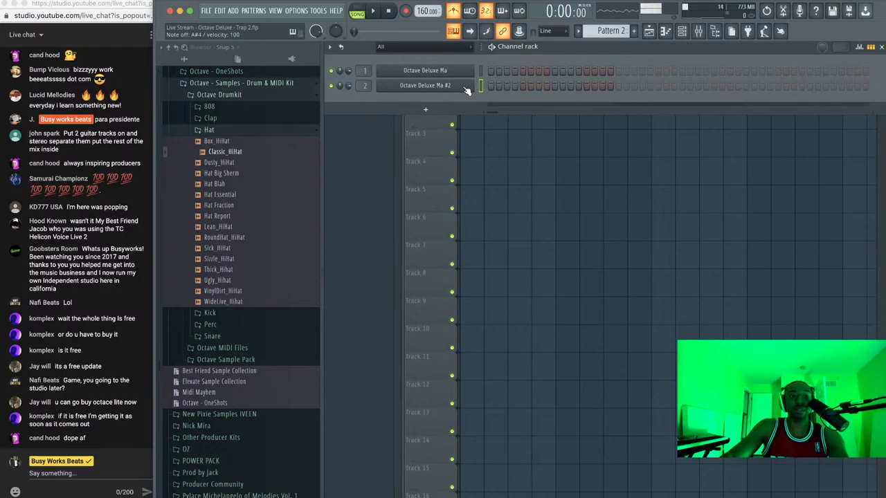
right_click(467, 89)
left_click(444, 93)
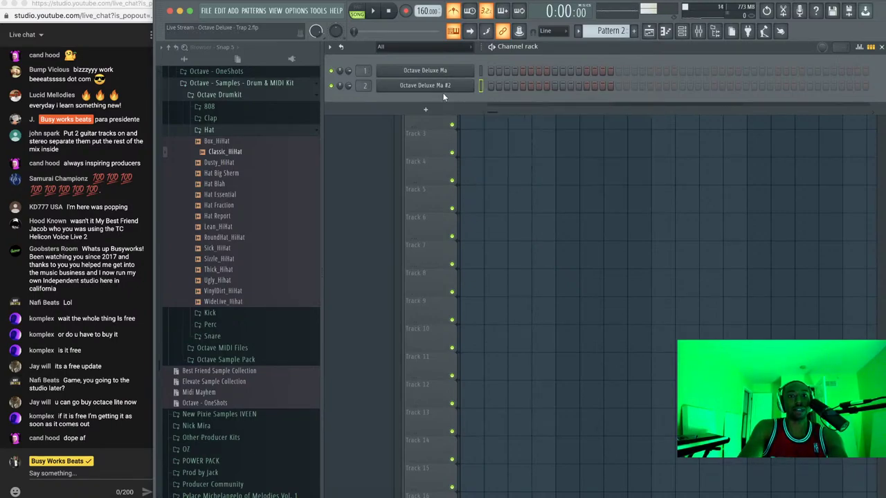
key("space")
key("space")
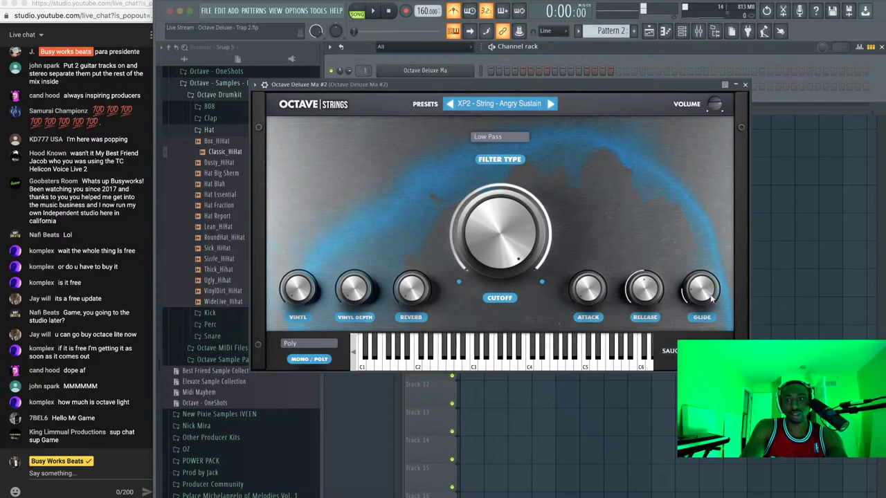
Raise the Glide of the second Octave Deluxe's string preset and set its voice mode to Mono
left_click_drag(700, 288, 701, 265)
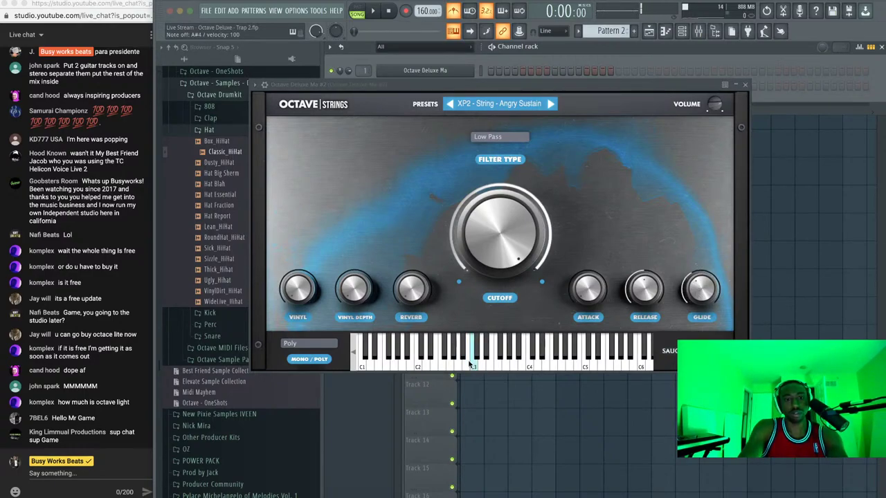
left_click(320, 358)
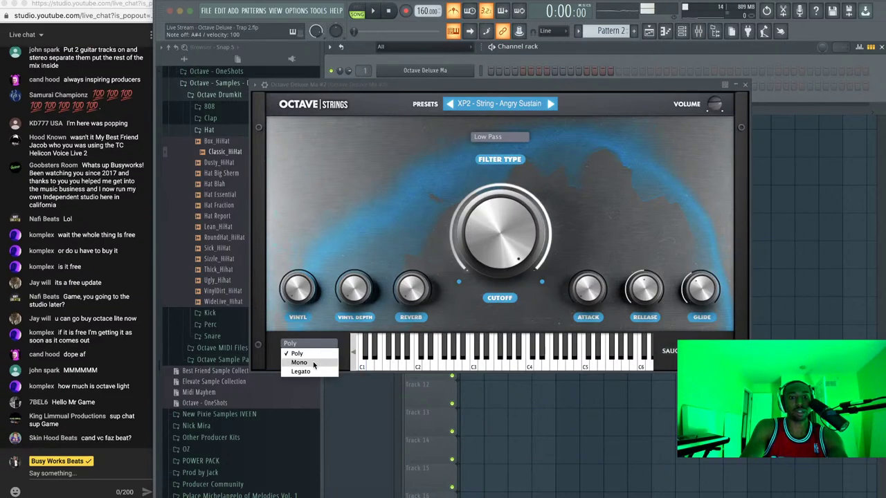
left_click(314, 364)
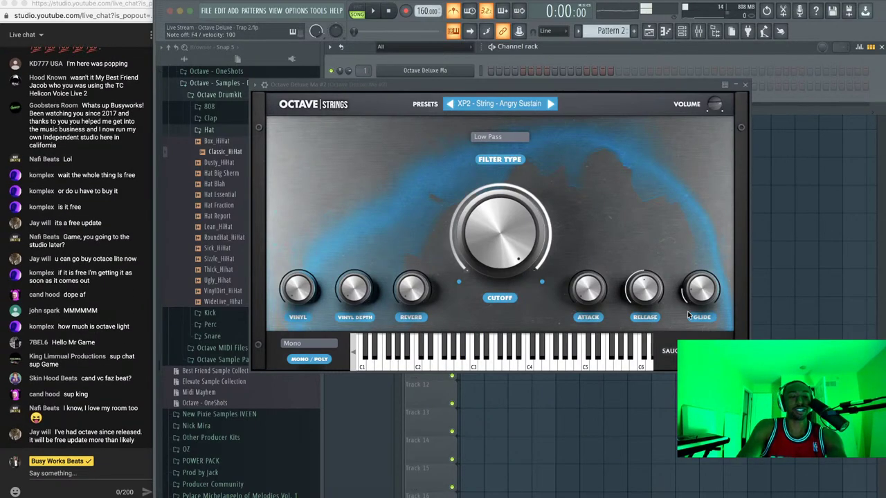
left_click(745, 85)
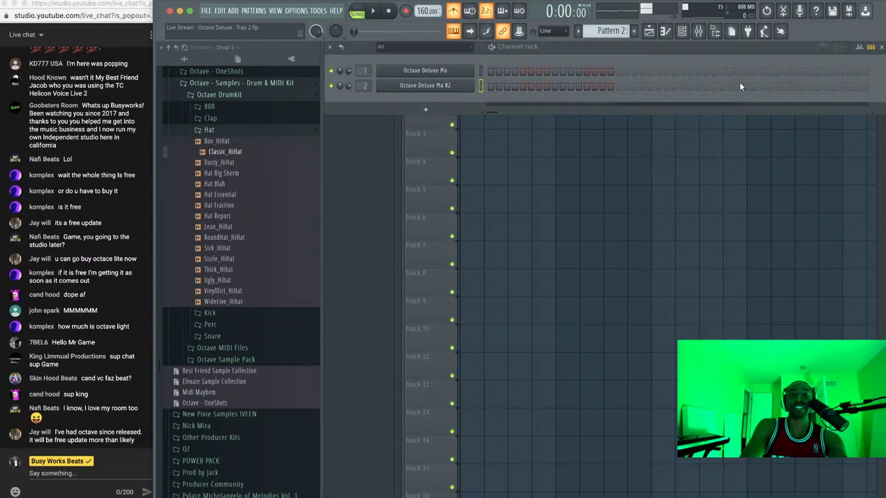
Add a one-bar A#4 note at bar 1 for the second Octave Deluxe and audition Pattern 2 in pattern mode
right_click(444, 84)
left_click(493, 88)
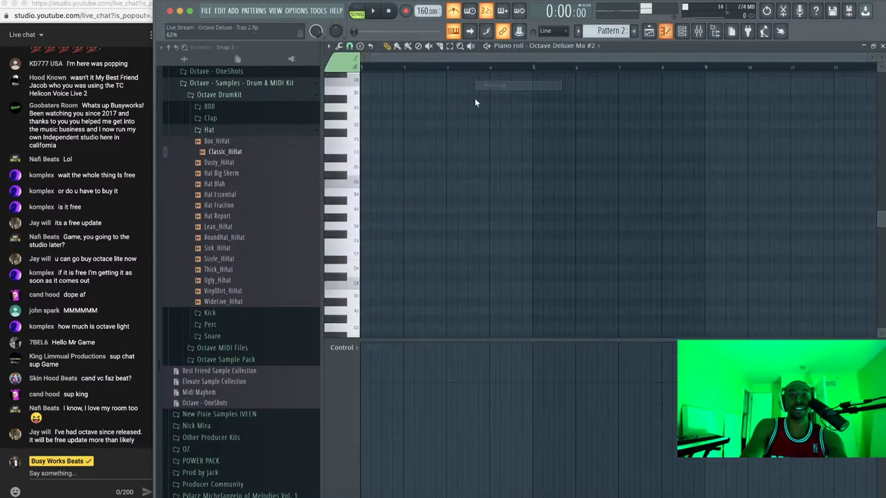
left_click(367, 202)
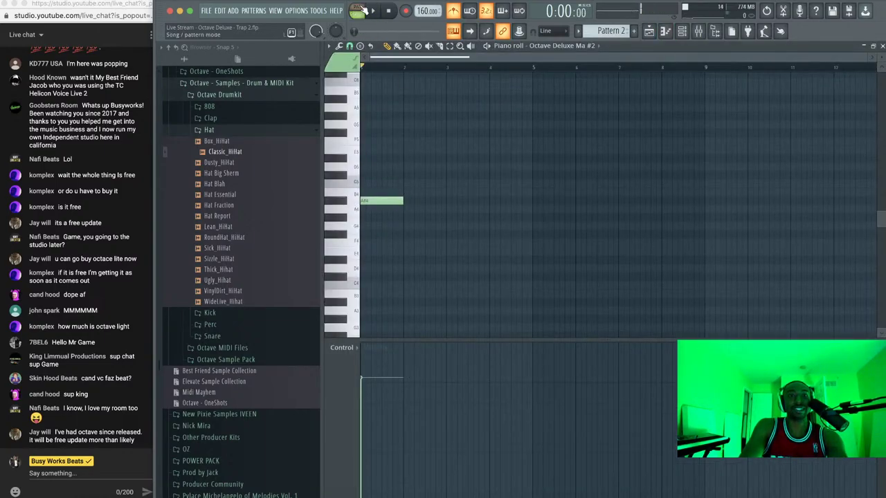
key("space")
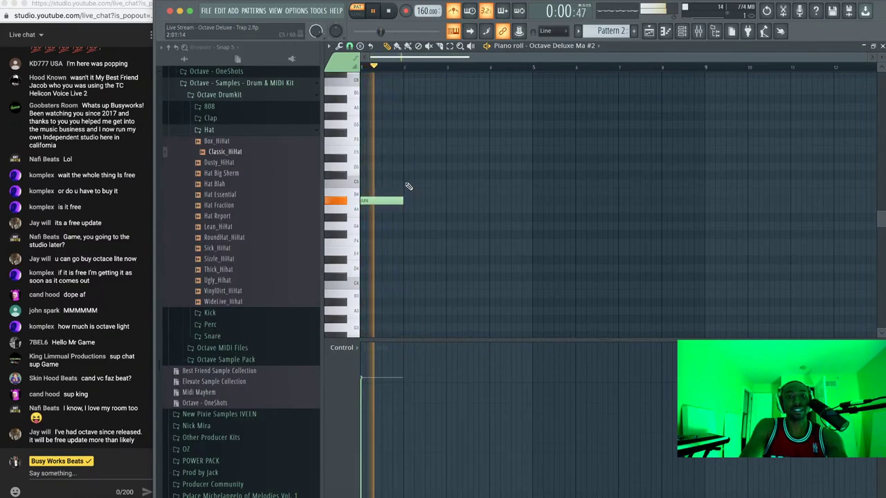
key("space")
Add a half-bar C#5 note at bar 2, followed by an F4 note held until the start of bar 5
left_click(410, 175)
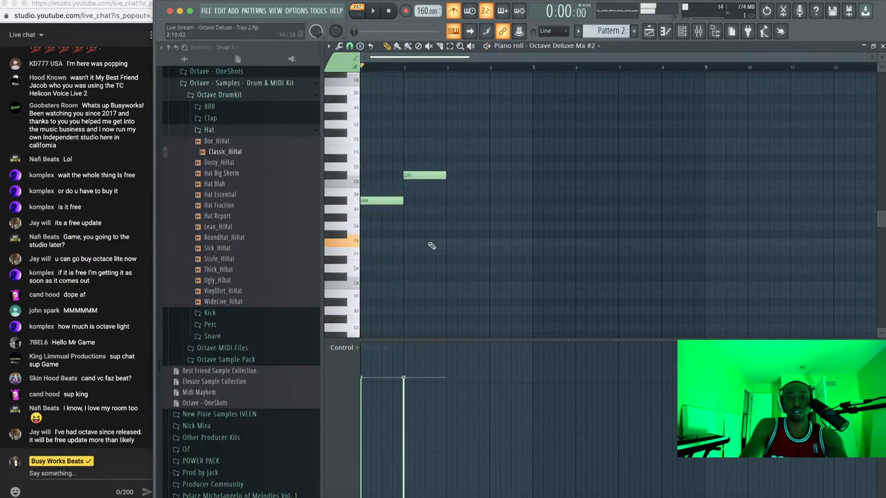
left_click(431, 244)
left_click_drag(445, 176, 424, 176)
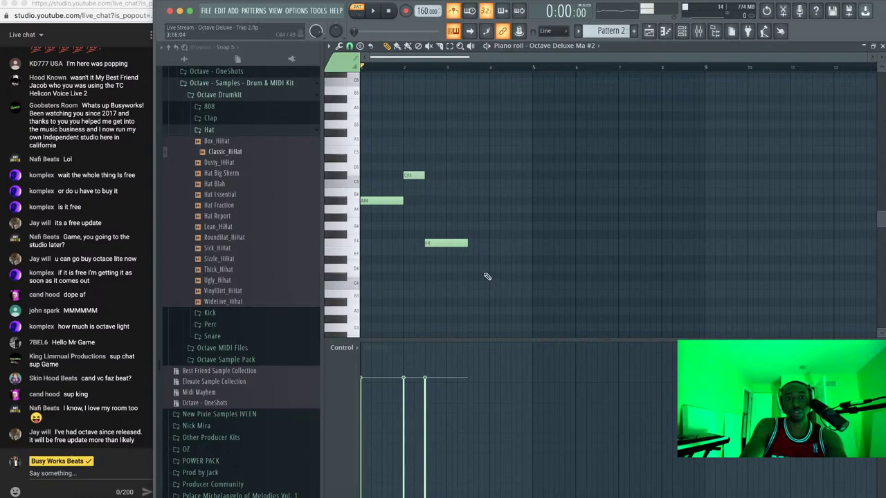
left_click_drag(470, 244, 533, 245)
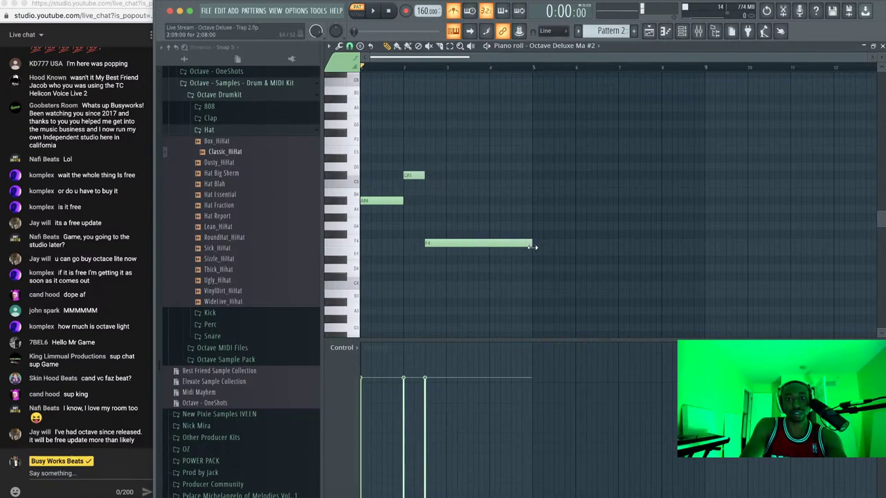
left_click(882, 46)
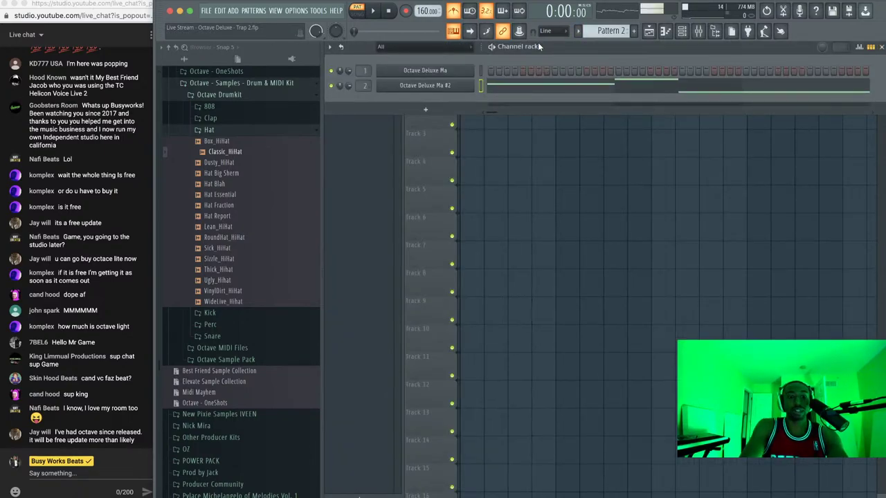
Try to add another Octave Deluxe Ma instrument channel
left_click(426, 109)
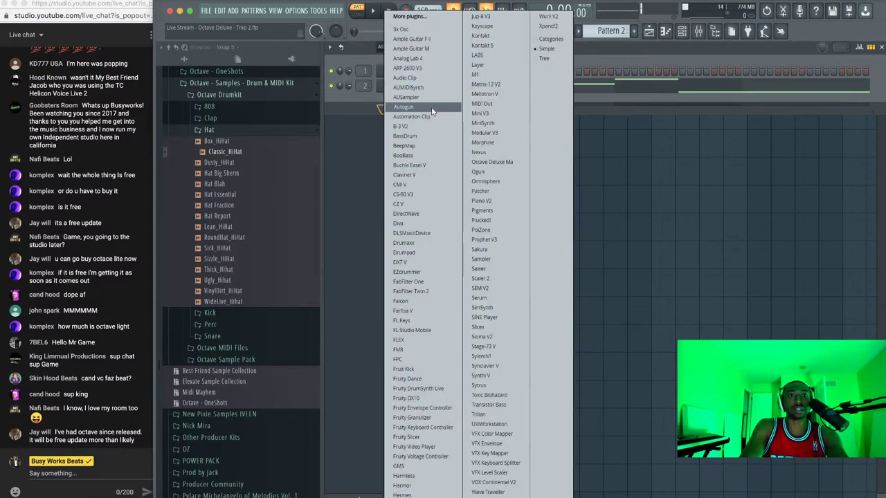
left_click(499, 163)
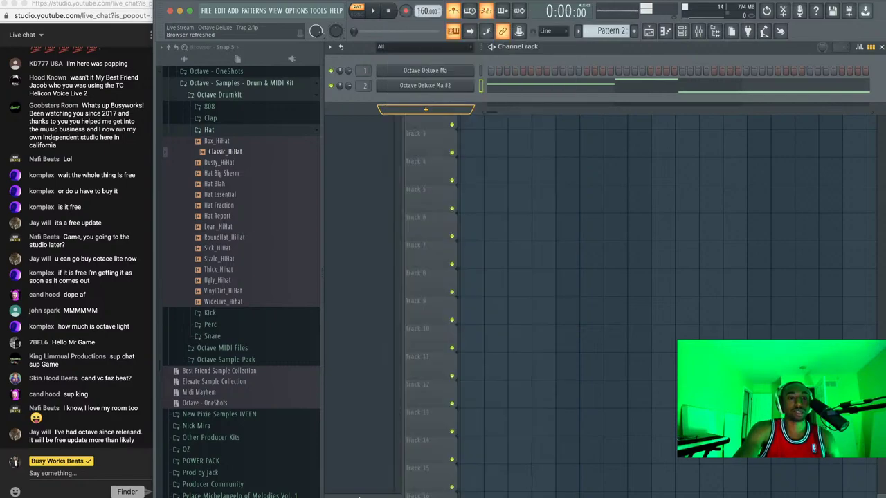
In Finder, open the Busy Works Beats Songs folder under Music and preview "This is for the Opps Vox.wav"
left_click(63, 165)
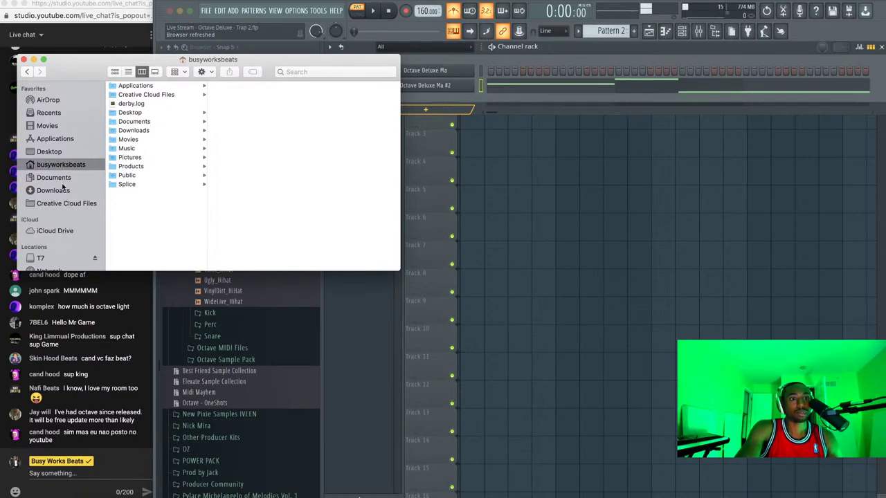
left_click(136, 149)
left_click(267, 104)
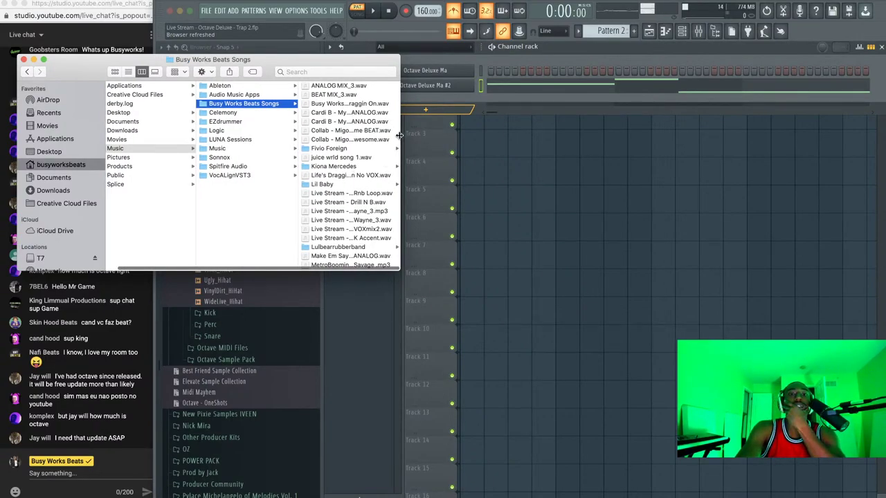
left_click_drag(399, 135, 562, 170)
scroll(420, 134, "down", 5)
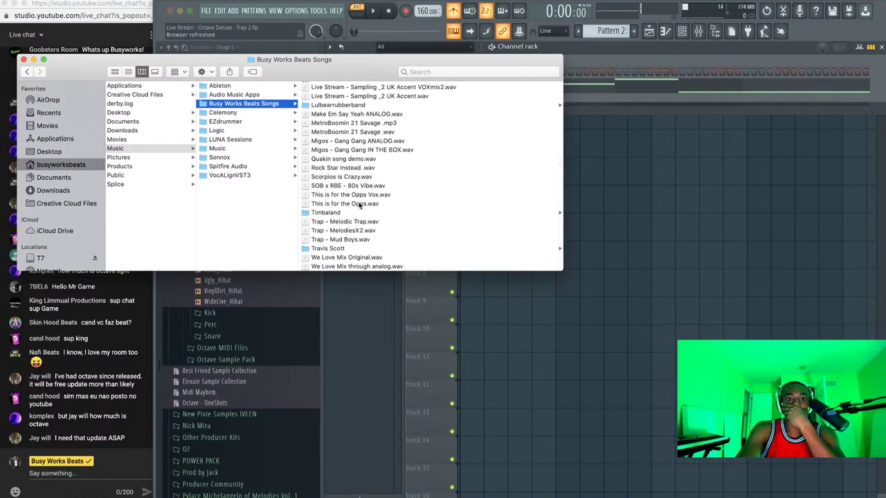
left_click(361, 194)
key("space")
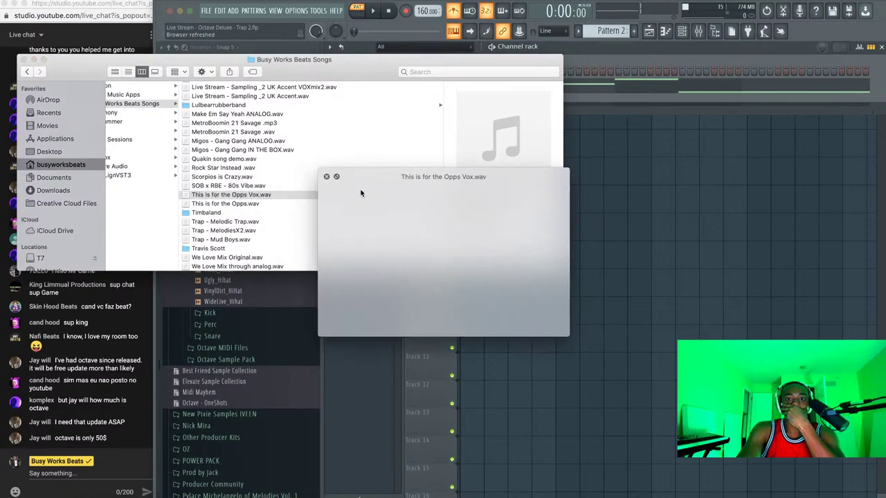
Listen to "This is for the Opps Vox.wav" in the file preview, then close the preview and the Finder window
key("space")
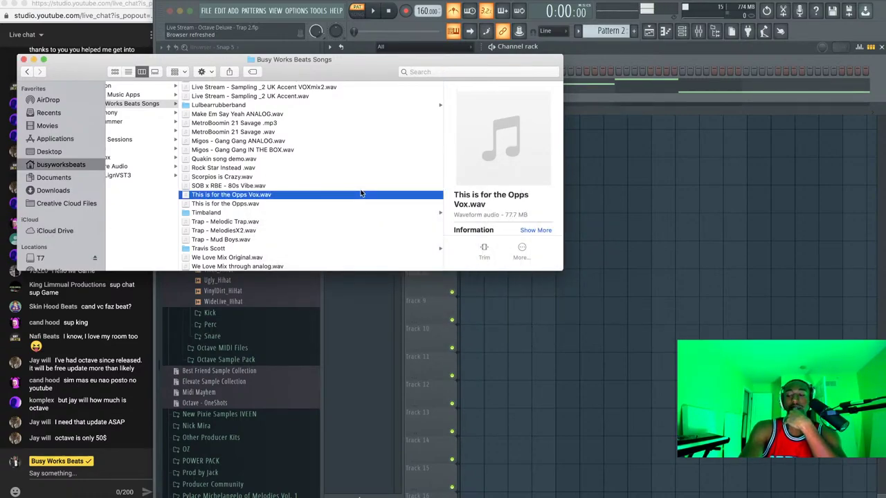
key("space")
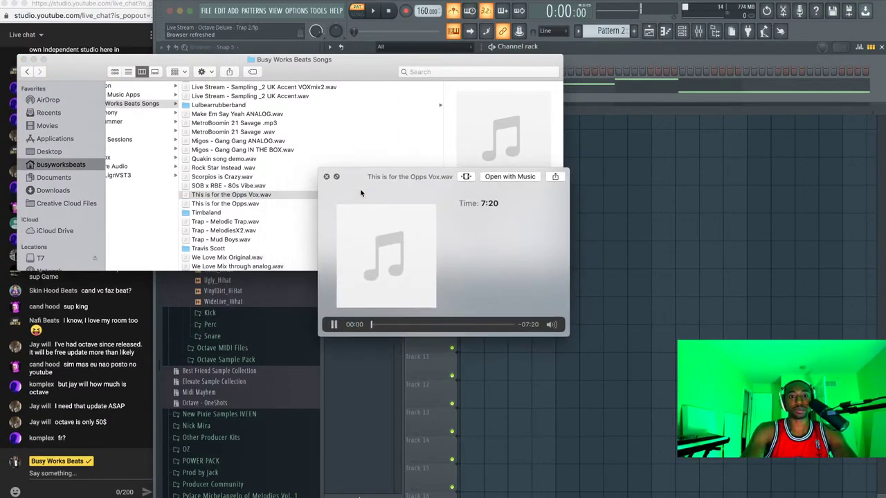
key("XF86AudioRaiseVolume")
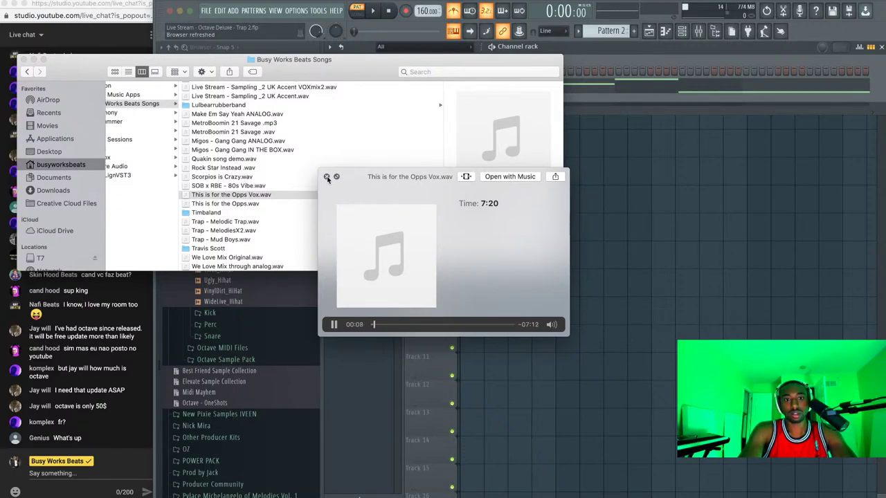
left_click(327, 177)
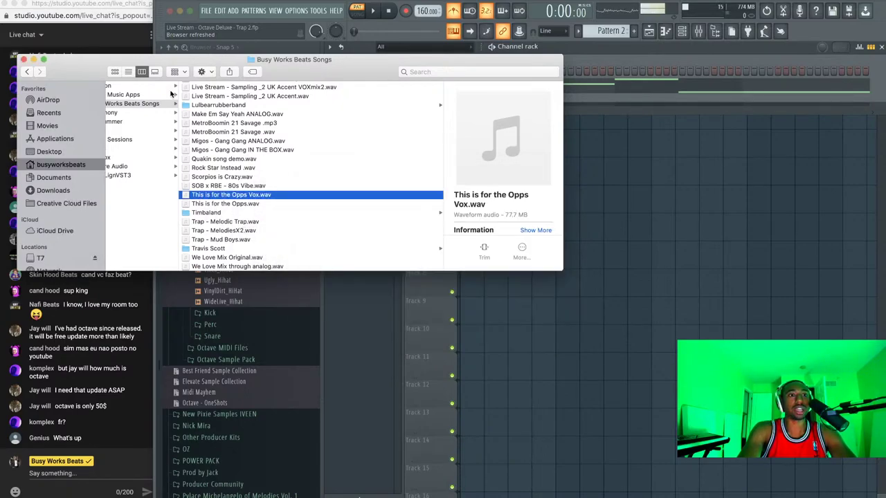
left_click(25, 59)
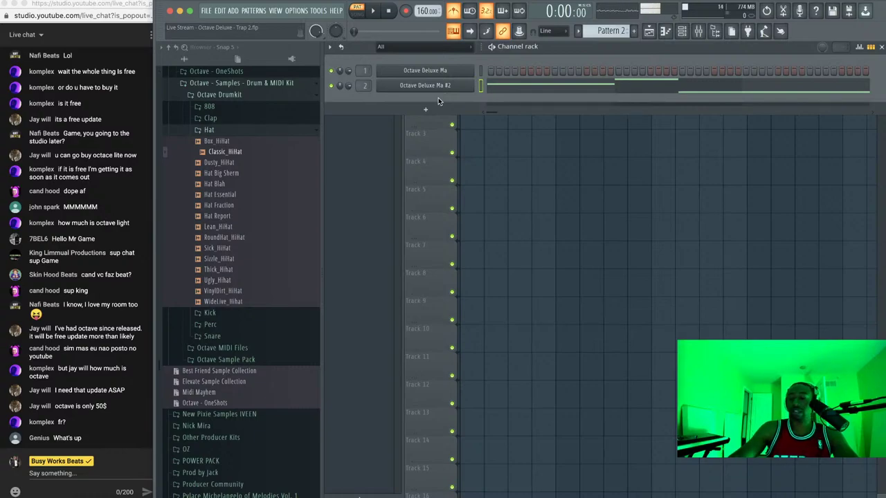
Add a third Octave Deluxe Ma instrument channel to the channel rack
left_click(649, 31)
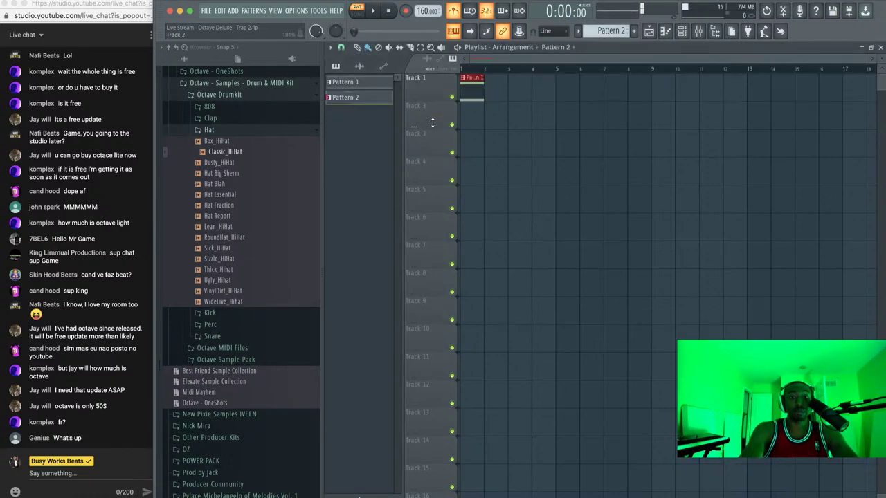
left_click(682, 31)
left_click(434, 104)
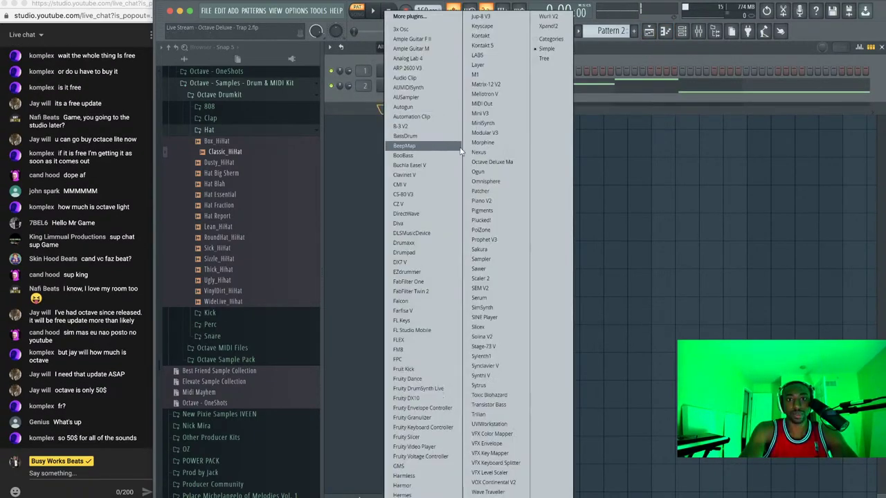
left_click(507, 162)
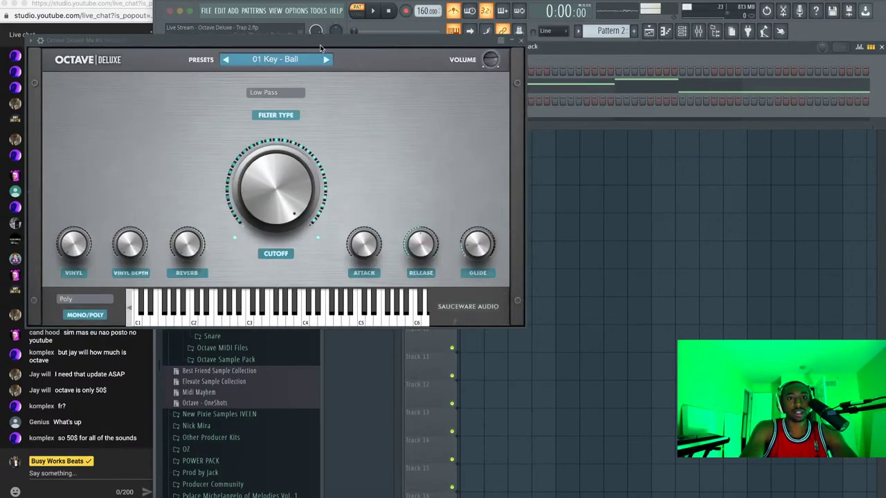
Load the "XP2 - String - Popcorn Solo" preset in the third Octave Deluxe and close its window
left_click_drag(320, 47, 440, 50)
left_click(416, 63)
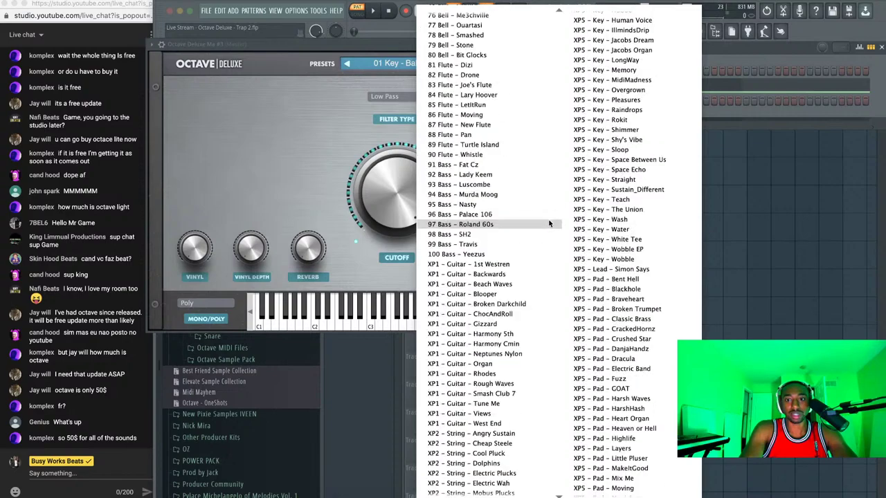
scroll(549, 223, "down", 5)
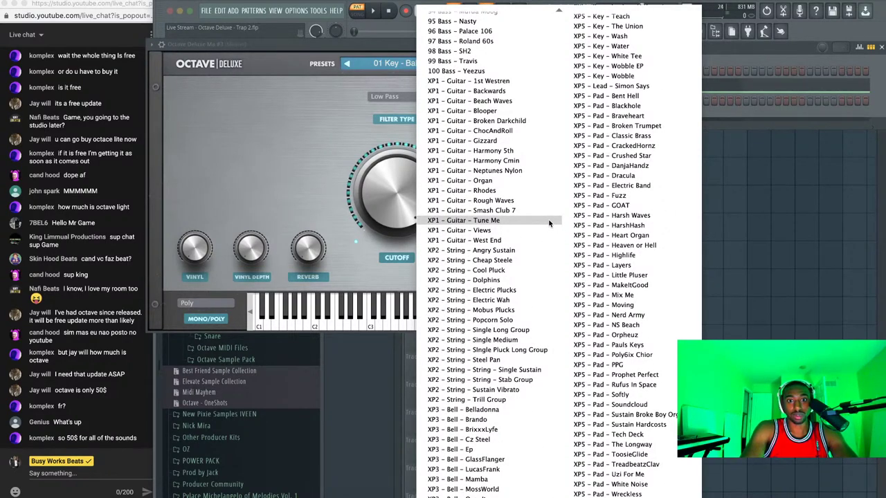
left_click(524, 311)
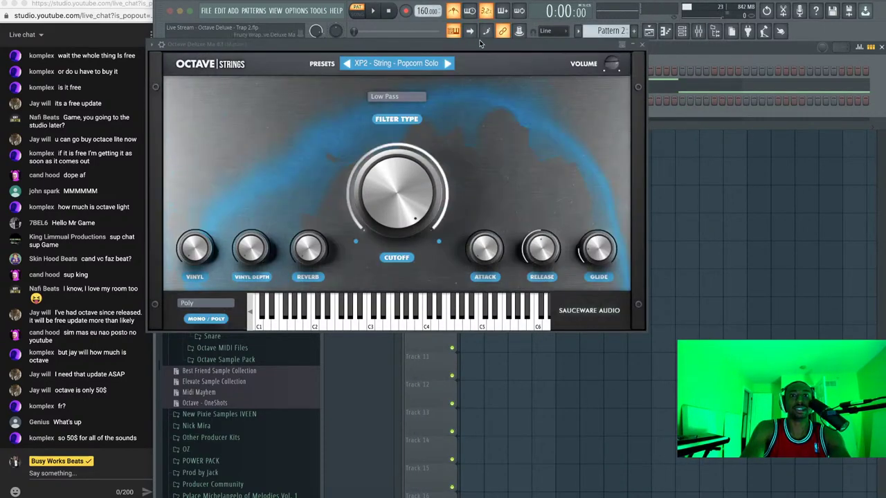
left_click_drag(484, 46, 559, 68)
left_click(720, 70)
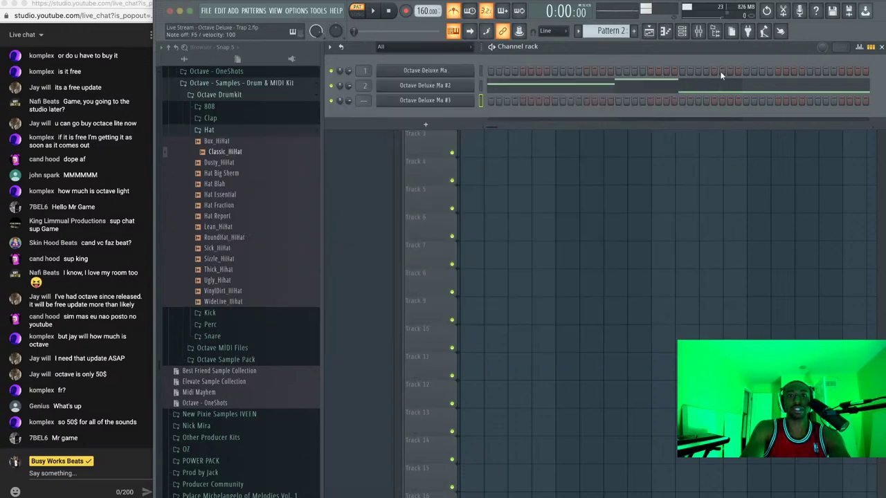
Route the third Octave Deluxe to mixer track 3 and audition its string sound along with Pattern 2
left_click(448, 100)
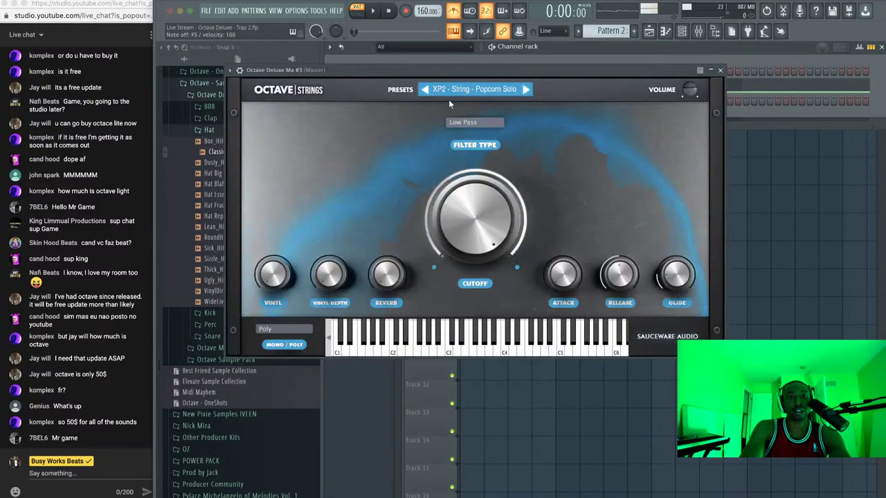
left_click(720, 70)
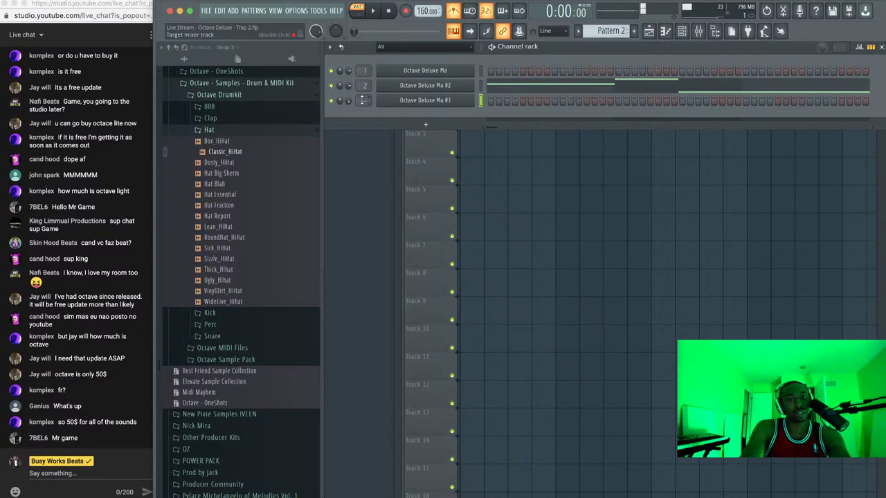
scroll(362, 100, "up", 4)
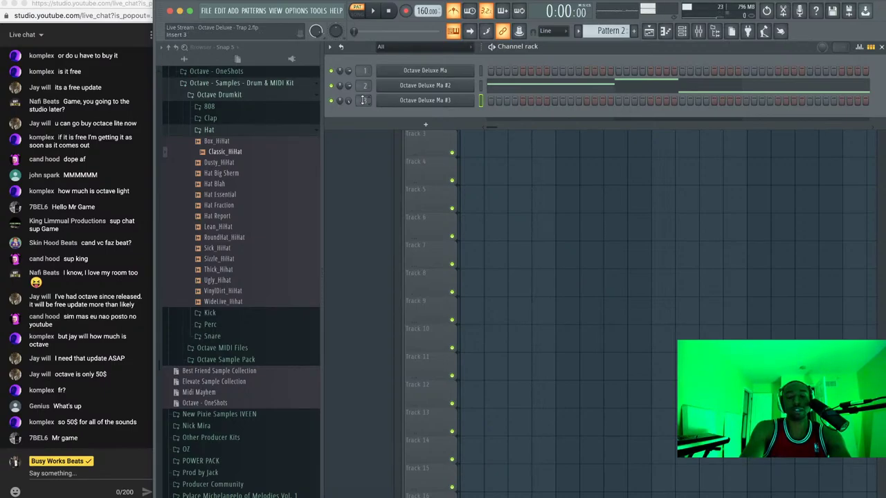
key("w")
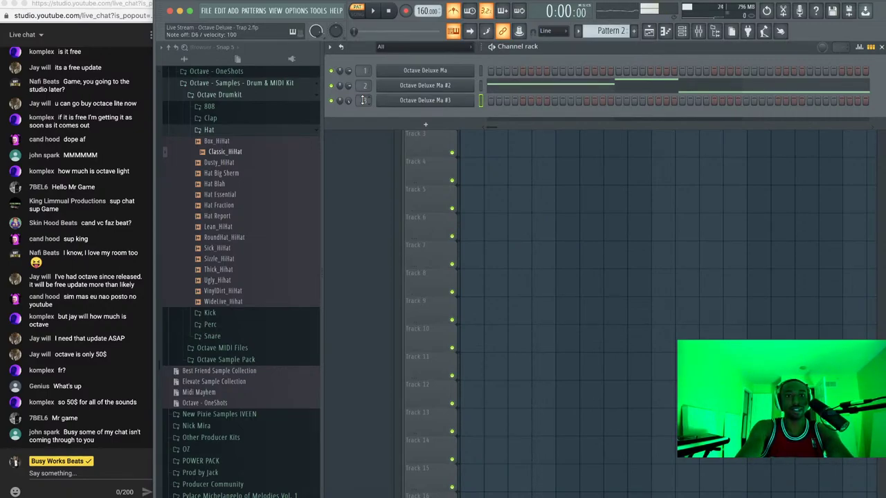
key("space")
key("space")
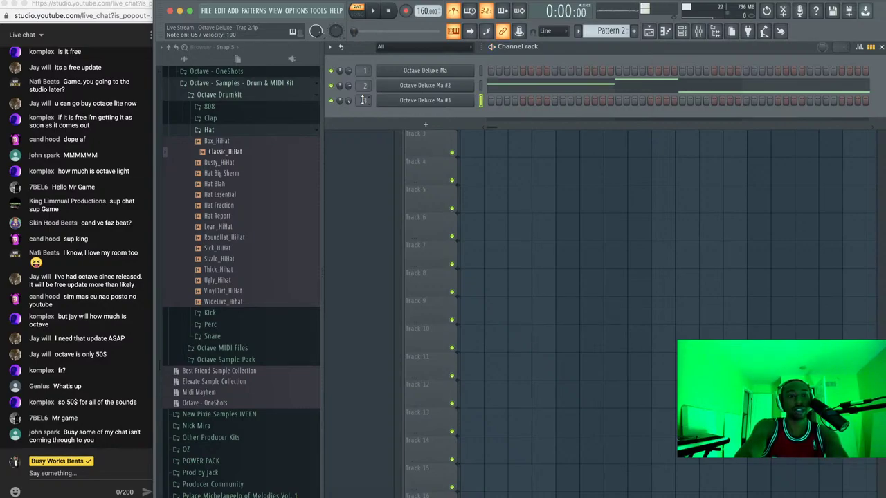
key("space")
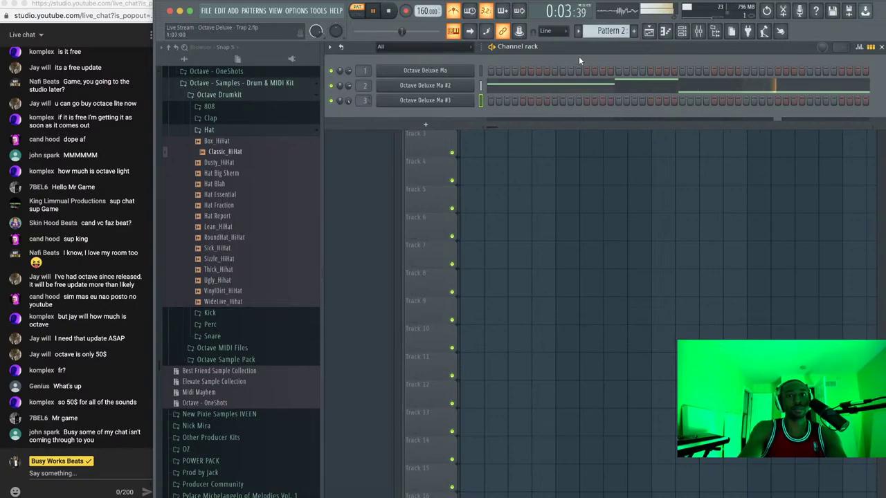
In the second Octave Deluxe's piano roll, delete the F4 note and extend the C#5 note to the start of bar 5
left_click(619, 84)
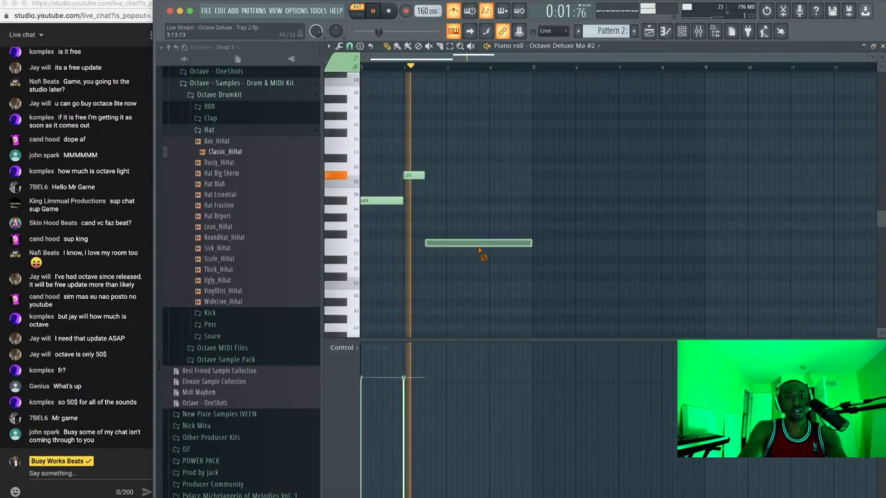
key("space")
left_click_drag(424, 175, 537, 175)
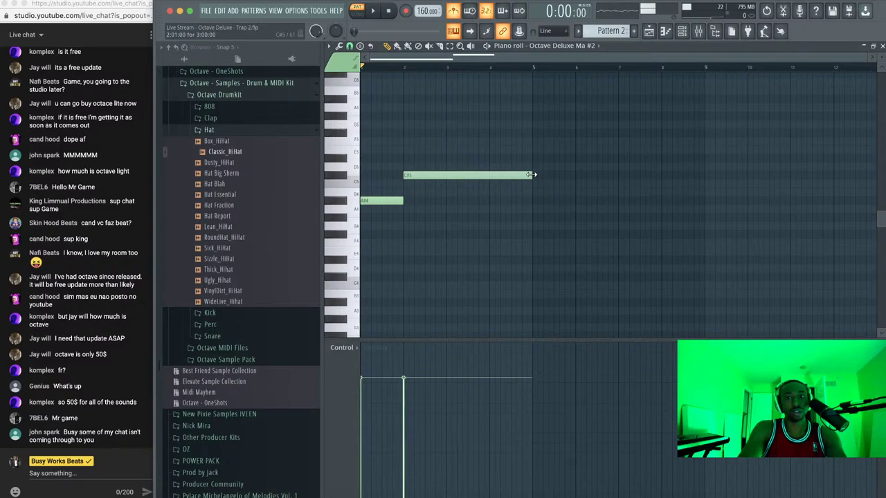
left_click(881, 45)
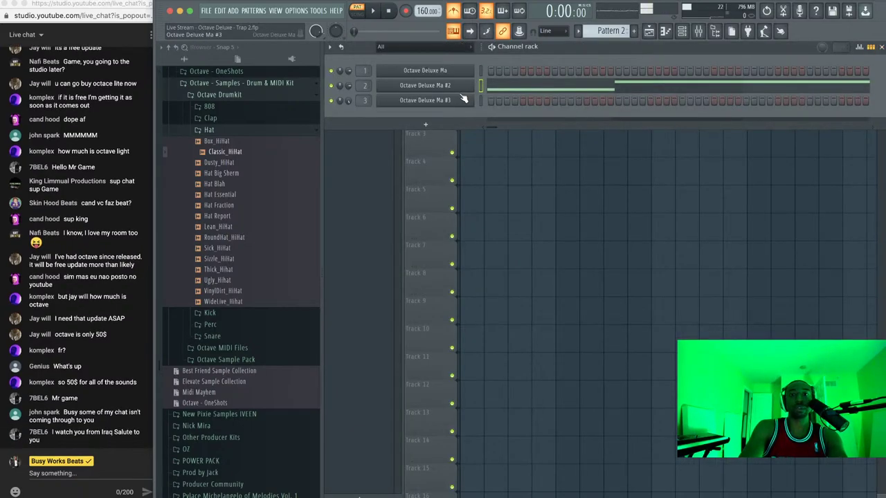
Open the third Octave Deluxe's piano roll and add a one-bar A#5 note at bar 1
right_click(464, 99)
left_click(487, 98)
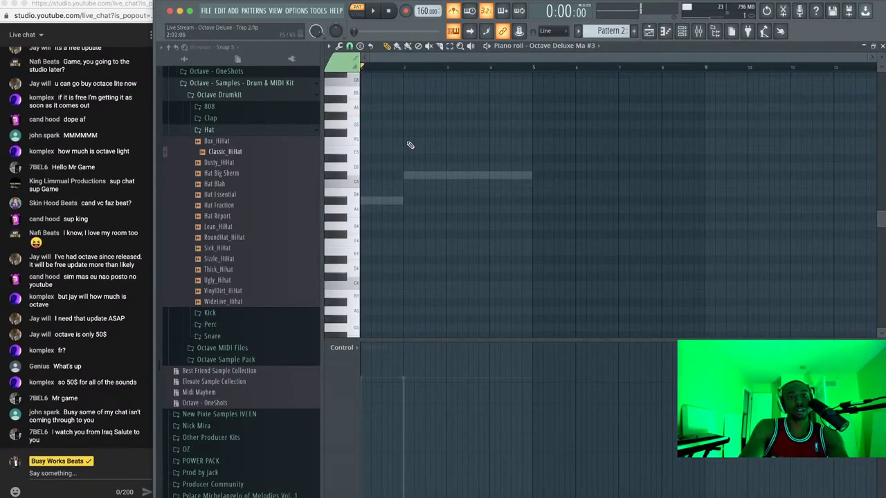
left_click(370, 99)
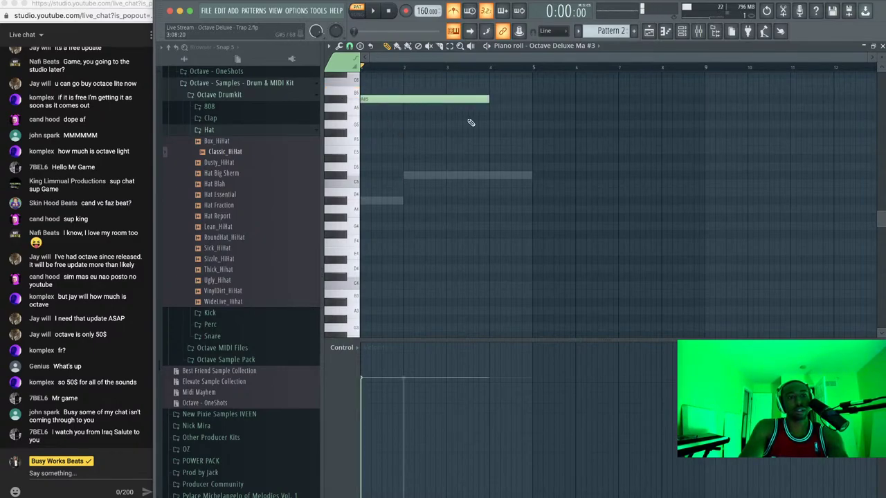
scroll(491, 128, "up", 3)
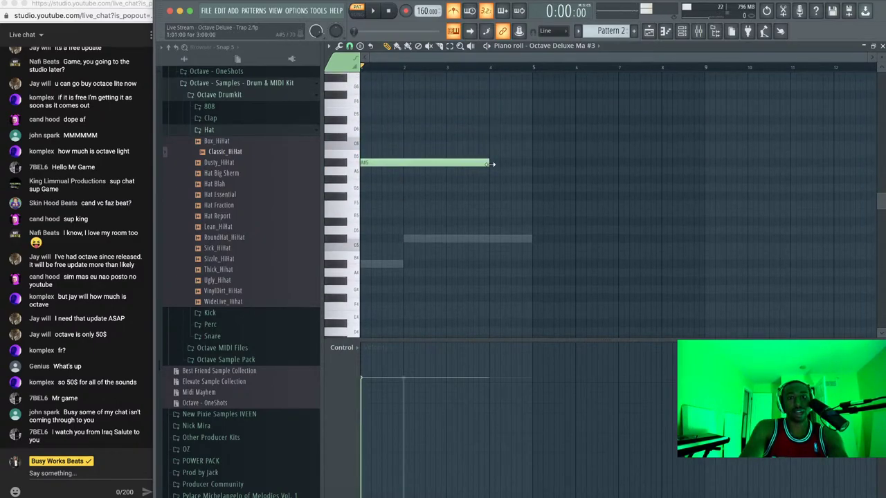
left_click_drag(490, 162, 399, 162)
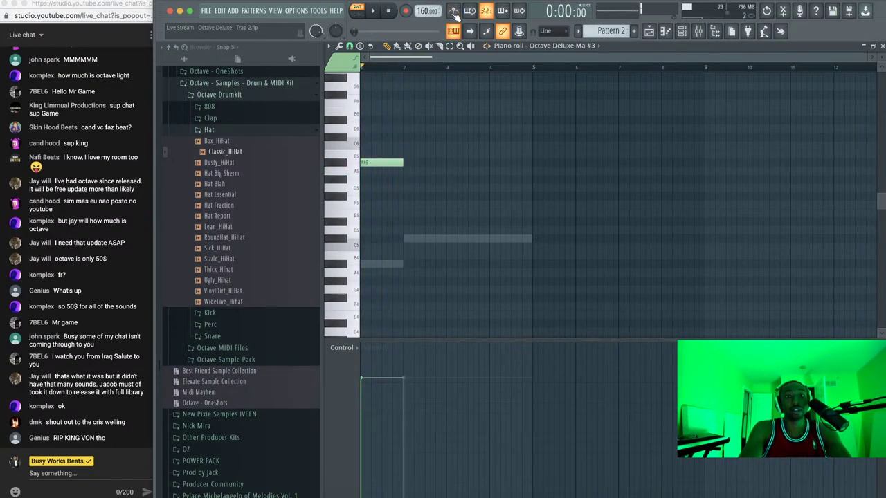
Add a one-bar F6 note above the A#5 at bar 1, and one-bar F#6 and B5 notes at bar 2
left_click_drag(380, 120, 357, 99)
key("space")
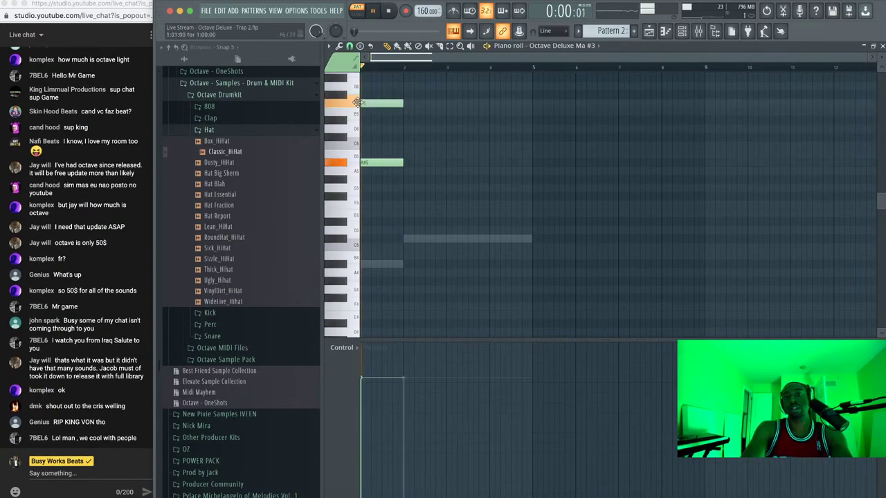
left_click(407, 94)
left_click(402, 153)
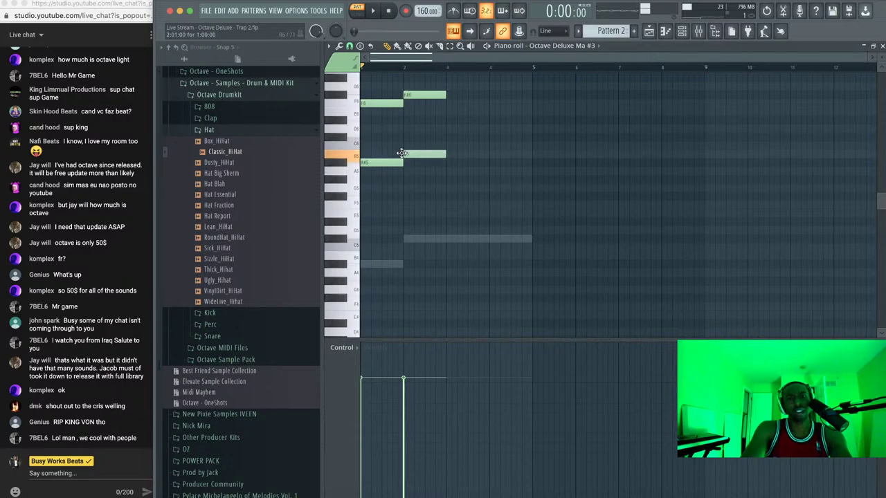
left_click_drag(423, 164, 429, 95, "ctrl")
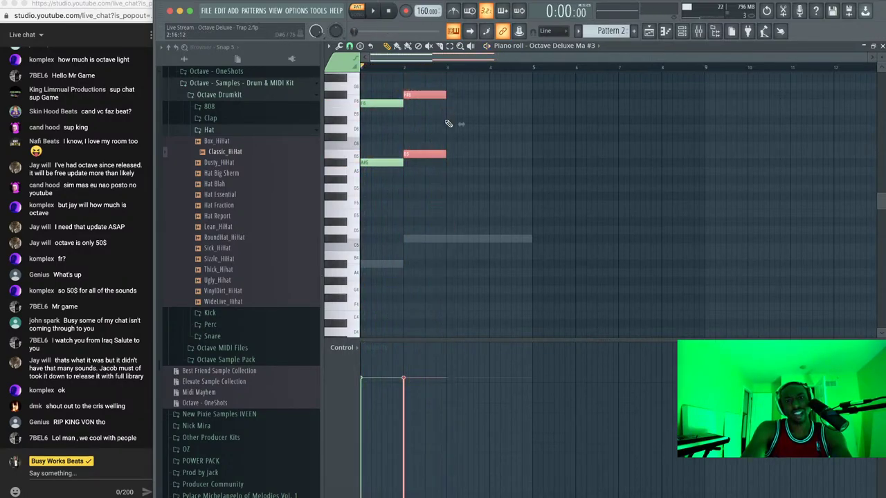
Audition the string notes, remove the B5 note, and extend the F#6 note to the start of bar 5
key("ctrl+d")
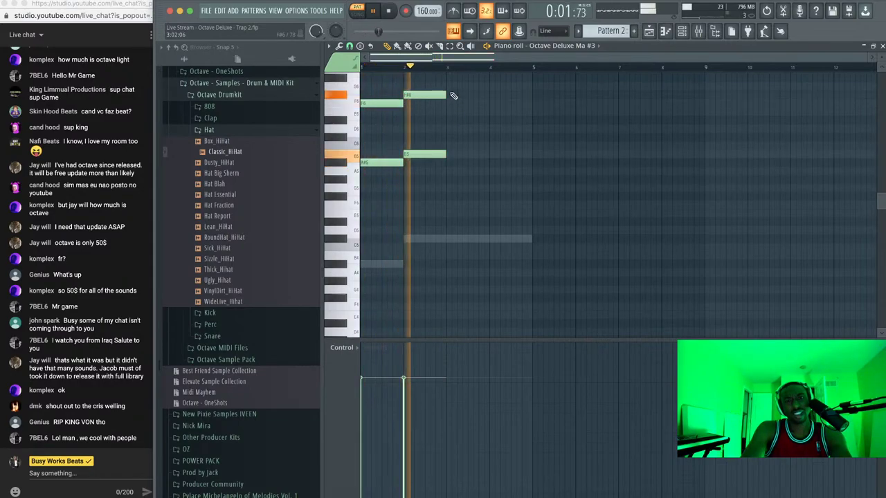
key("space")
key("space")
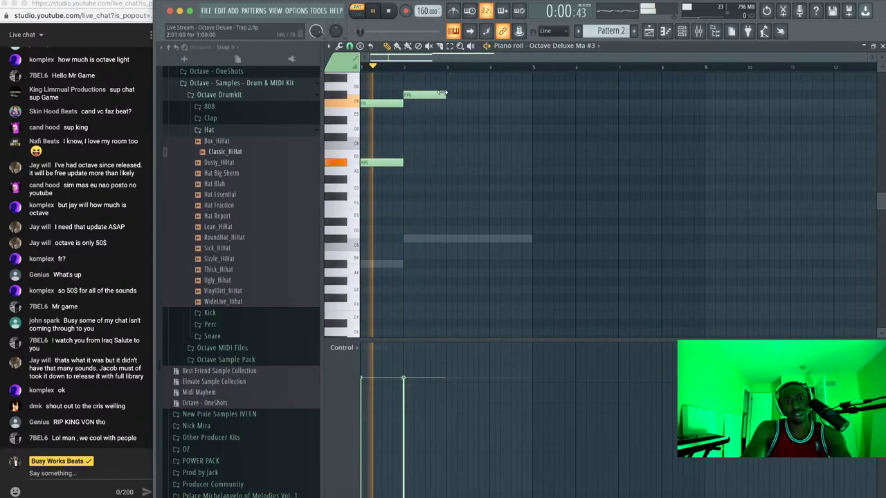
left_click_drag(446, 95, 531, 92)
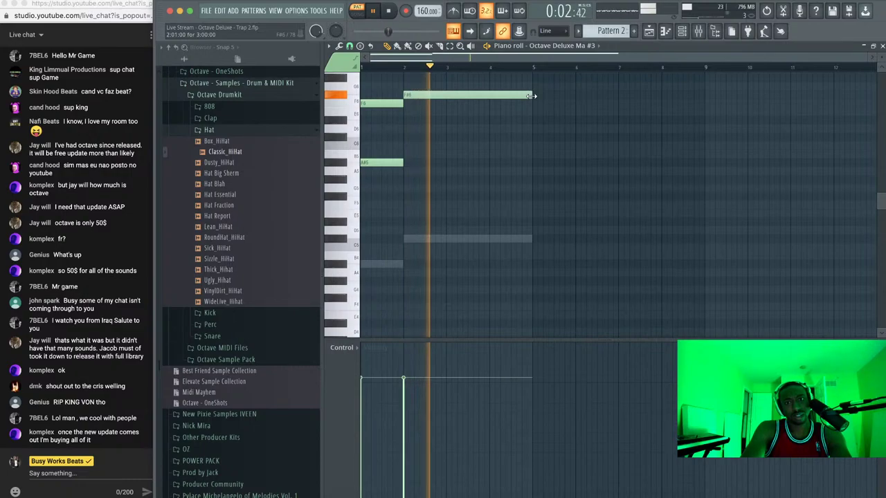
key("space")
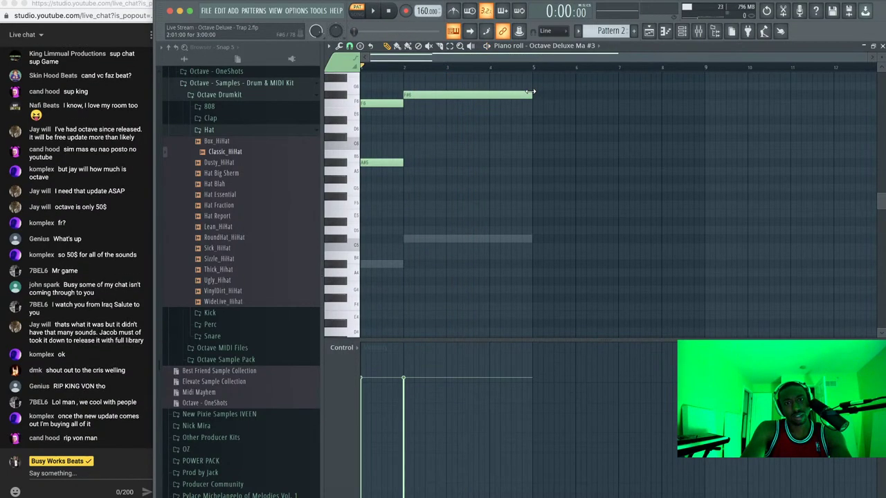
Shorten the F#6 note to three quarters of a bar and follow it with a quarter-bar D#6 note
left_click_drag(531, 91, 436, 123)
key("space")
key("space")
left_click(437, 113)
key("space")
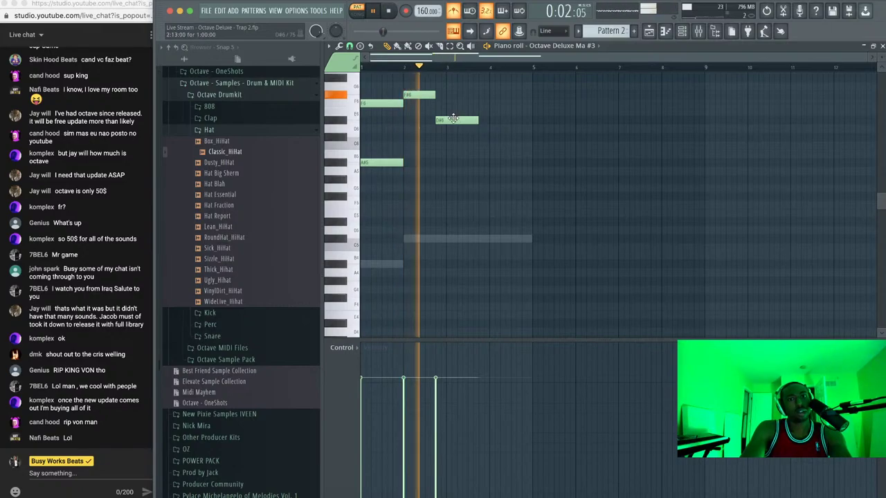
key("space")
left_click_drag(478, 120, 473, 120)
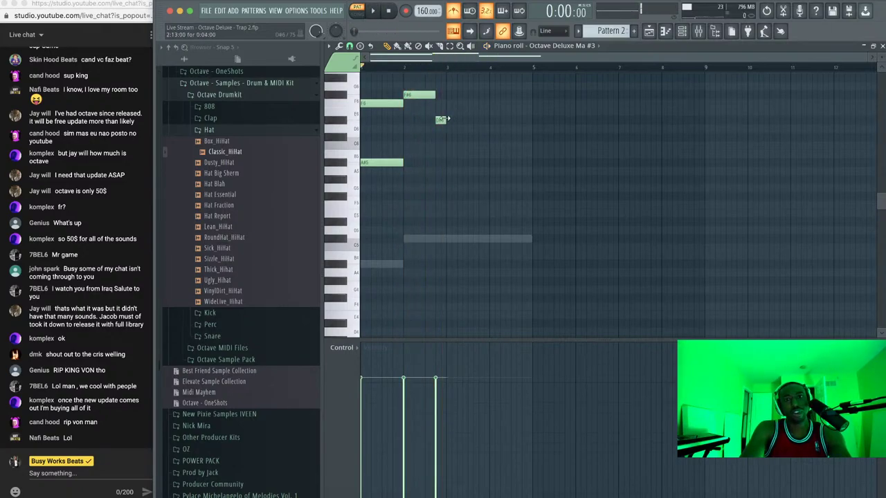
Duplicate the two-bar string phrase into bars 3 and 4 and play the pattern
mouse_move(472, 181)
left_mouse_down()
mouse_move(395, 82)
mouse_move(374, 106)
mouse_move(459, 123)
left_mouse_up()
key("space")
key("ctrl+d")
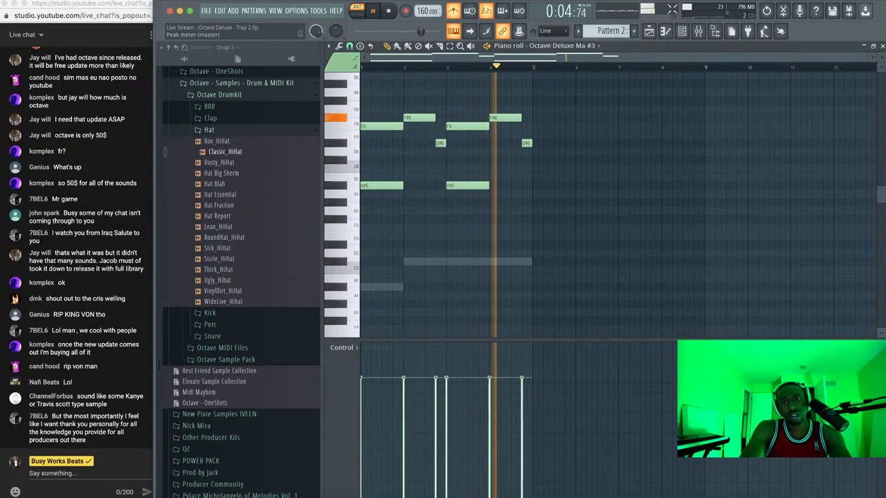
Add a quarter-bar G#6 note above the last D#6 at the end of bar 4 and play the pattern
key("space")
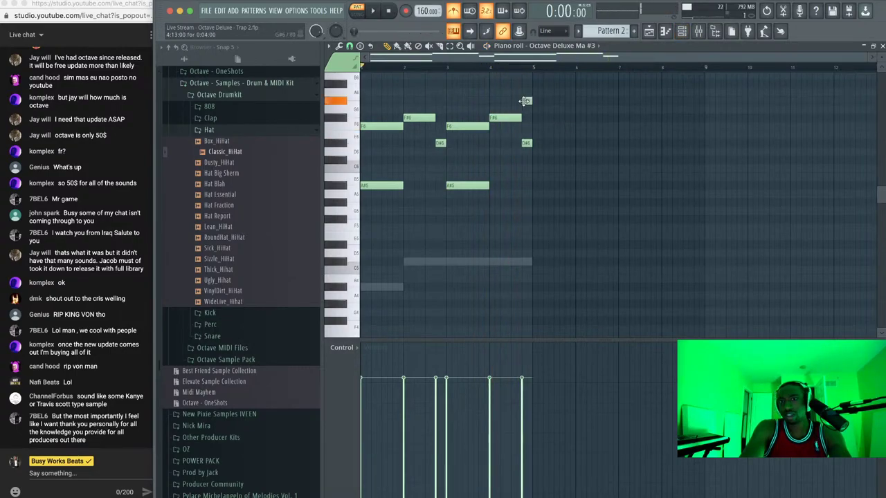
key("space")
key("space")
Delete the A#4 and C#5 notes from the Octave Deluxe Ma #2 channel and play the pattern
left_click(682, 31)
left_click(500, 90)
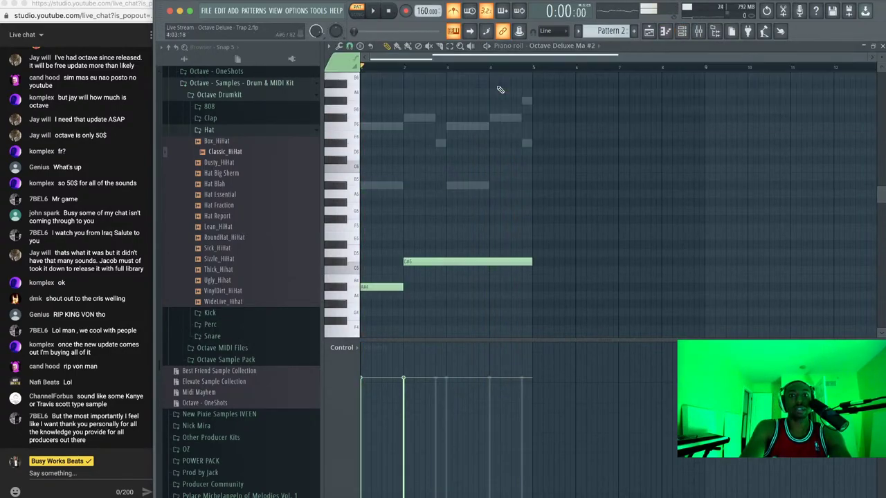
right_click(414, 262)
right_click(388, 287)
key("space")
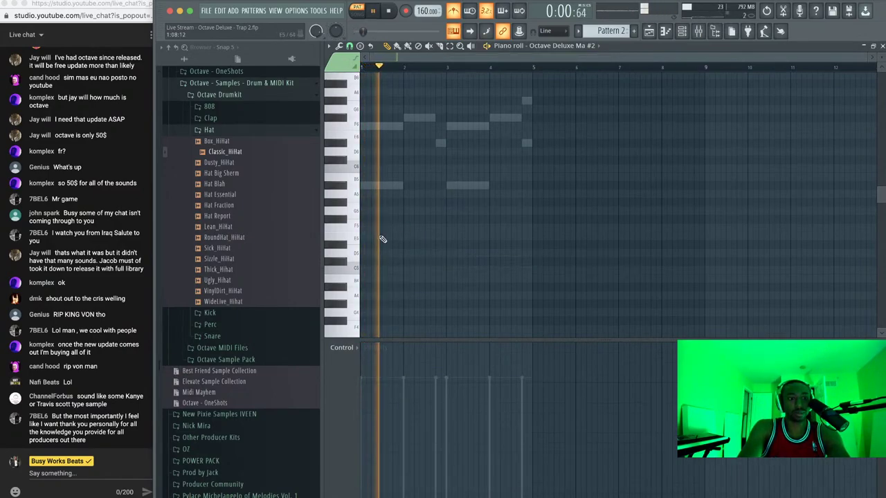
Audition high keys up to A#6, add an A#6 note spanning bars 1 to 4, and play the pattern
scroll(382, 238, "down", 3)
scroll(412, 189, "up", 3)
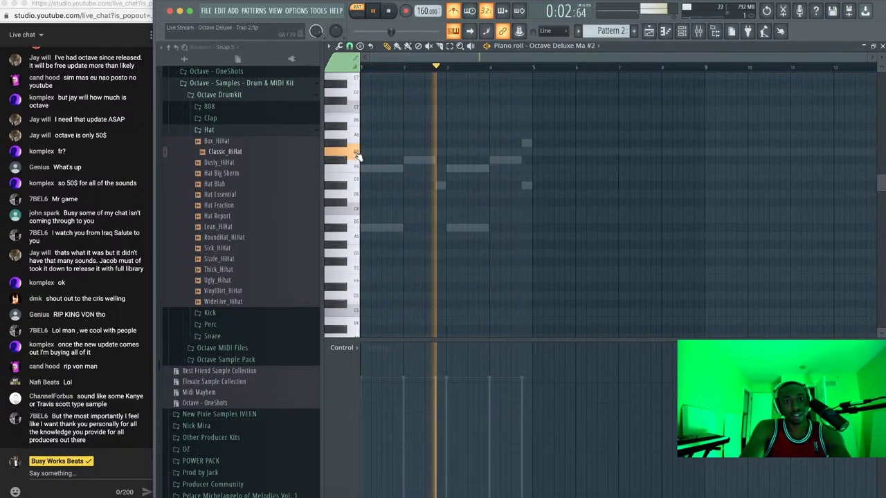
left_click_drag(348, 160, 345, 130)
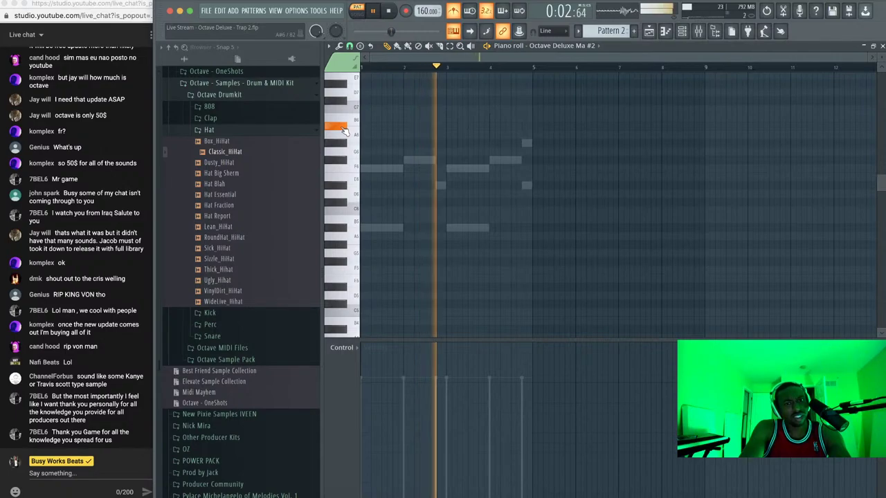
key("space")
left_click(365, 127)
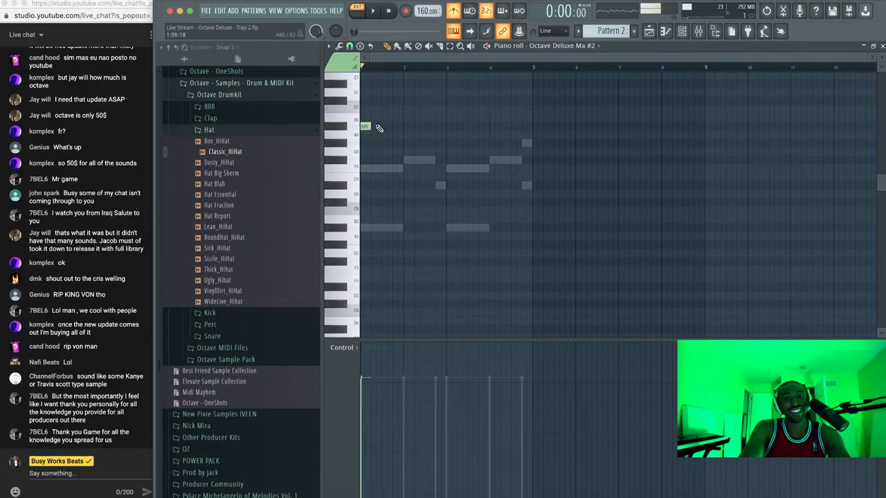
left_click_drag(366, 125, 538, 126)
key("space")
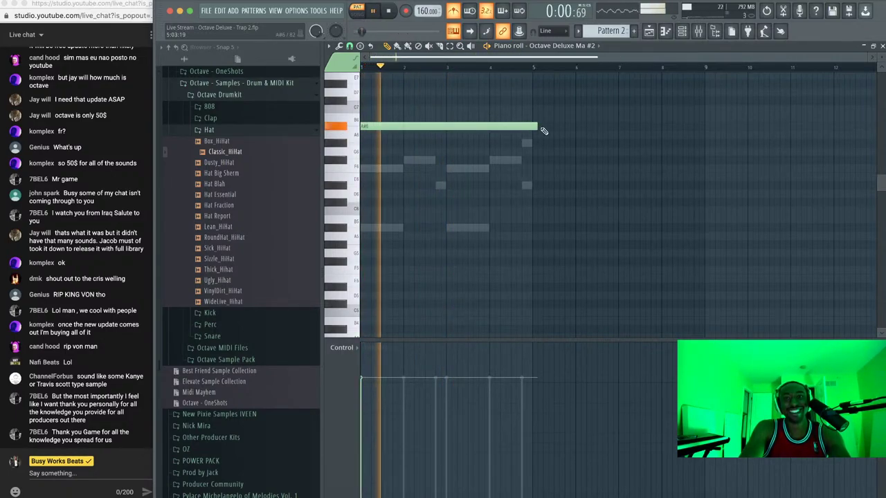
left_click(882, 46)
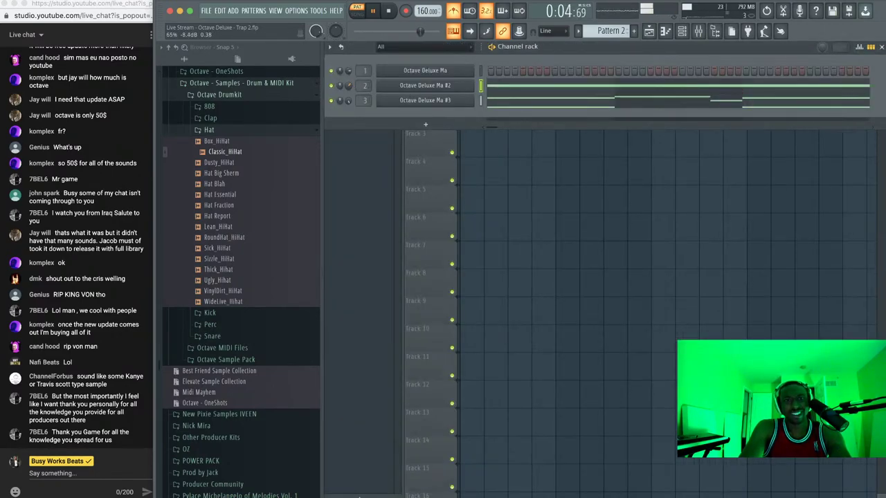
key("space")
left_click(507, 86)
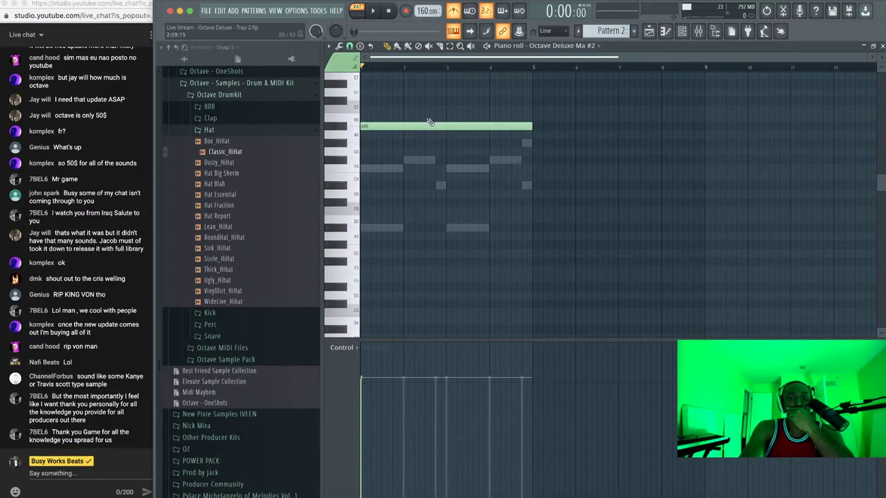
Show the channel settings of Octave Deluxe Ma #2 and try varying its pitch during playback
left_click(685, 31)
left_click(624, 86)
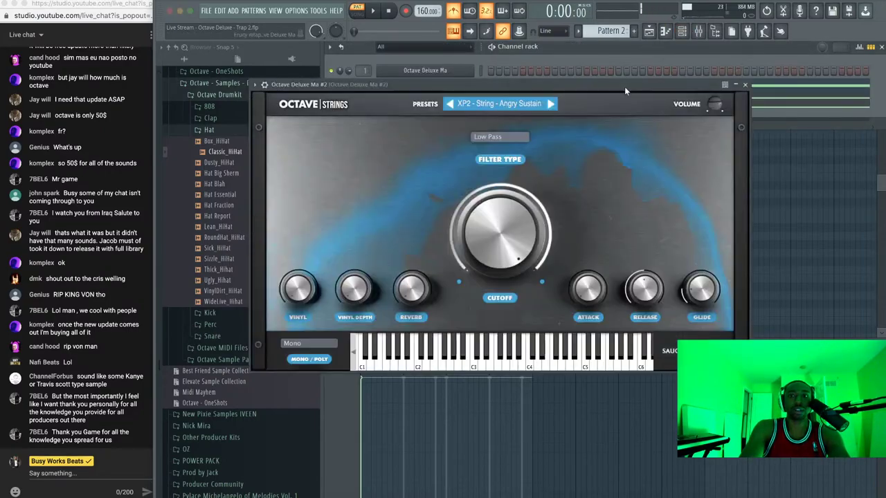
left_click(263, 84)
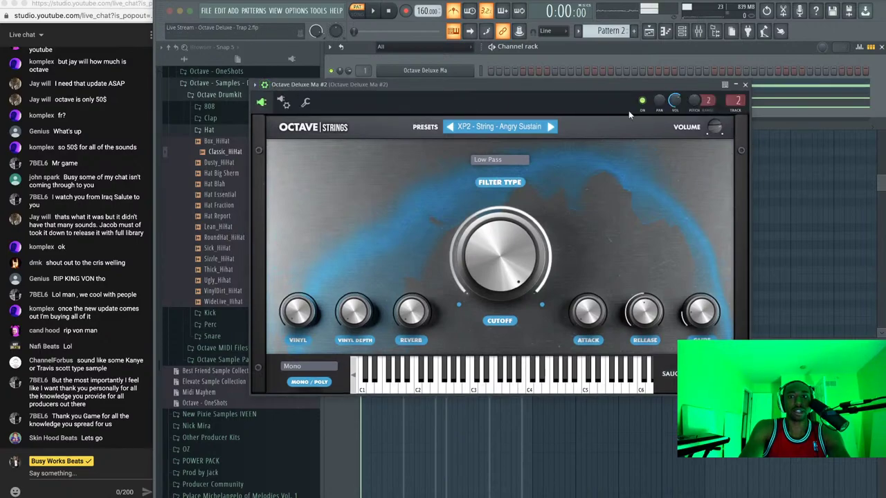
key("space")
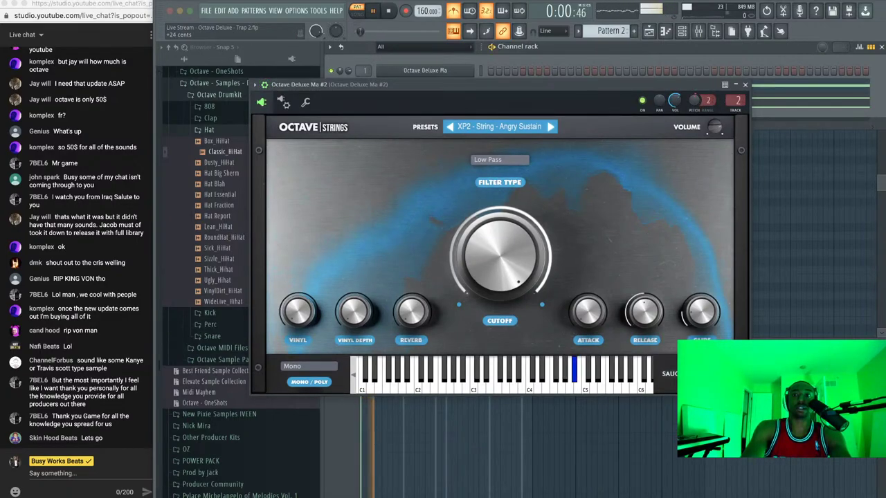
left_click_drag(694, 104, 694, 90)
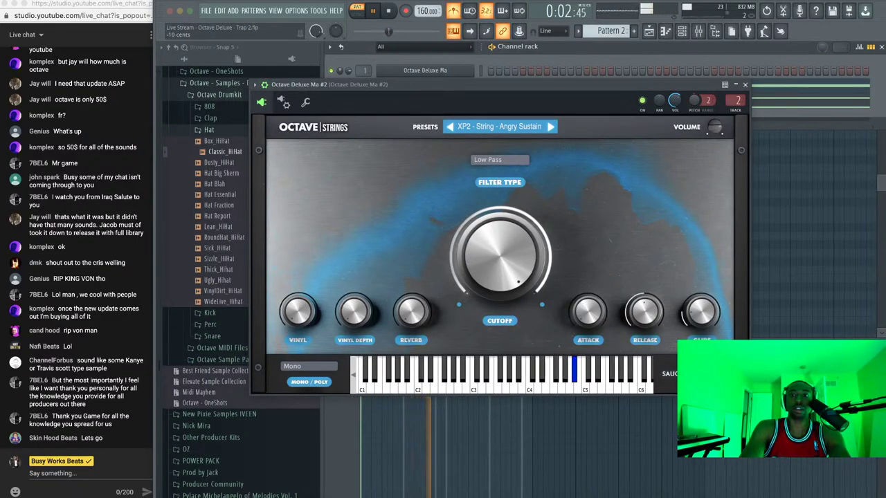
key("space")
Create an automation clip for the channel pitch of Octave Deluxe Ma #2
right_click(696, 108)
left_click(701, 113)
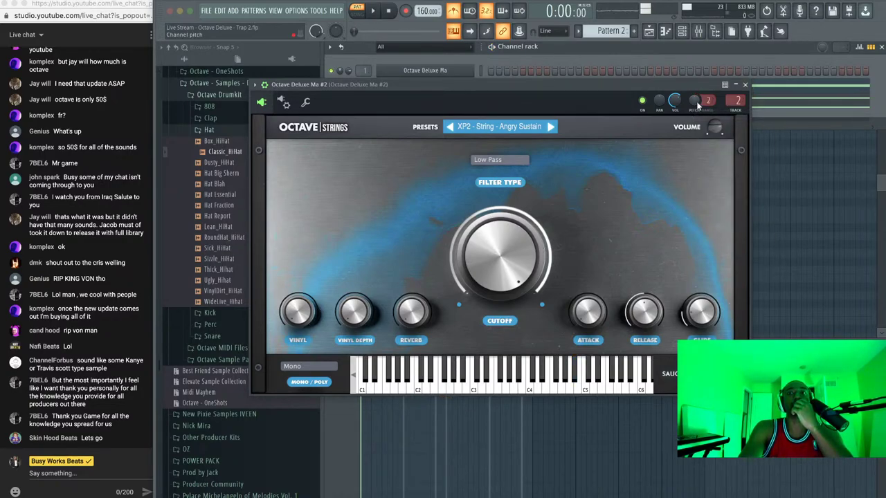
right_click(698, 104)
left_click(734, 176)
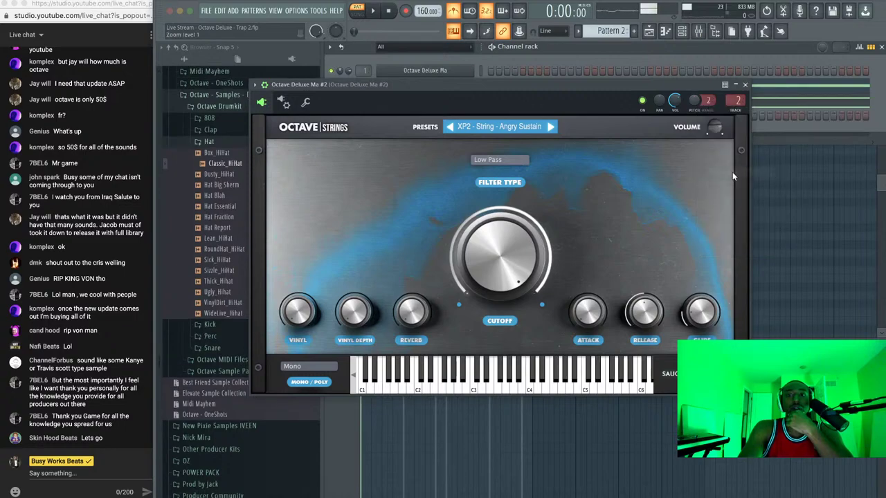
Set the source pattern of the Track 1 playlist clip to Pattern 2
left_click(653, 31)
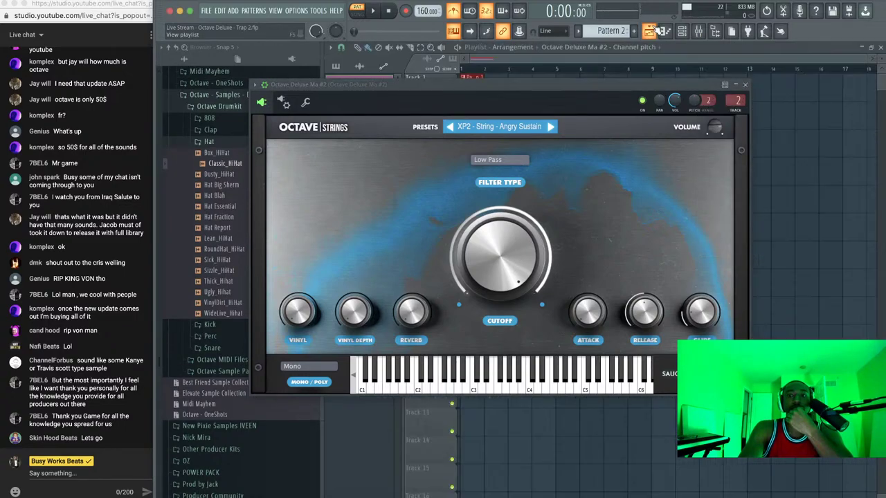
left_click(745, 84)
scroll(490, 94, "up", 3)
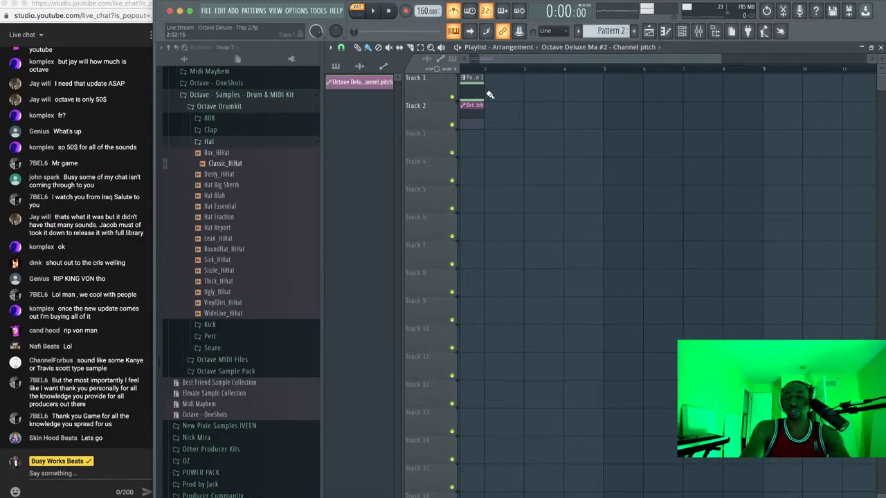
left_click_drag(493, 79, 486, 78)
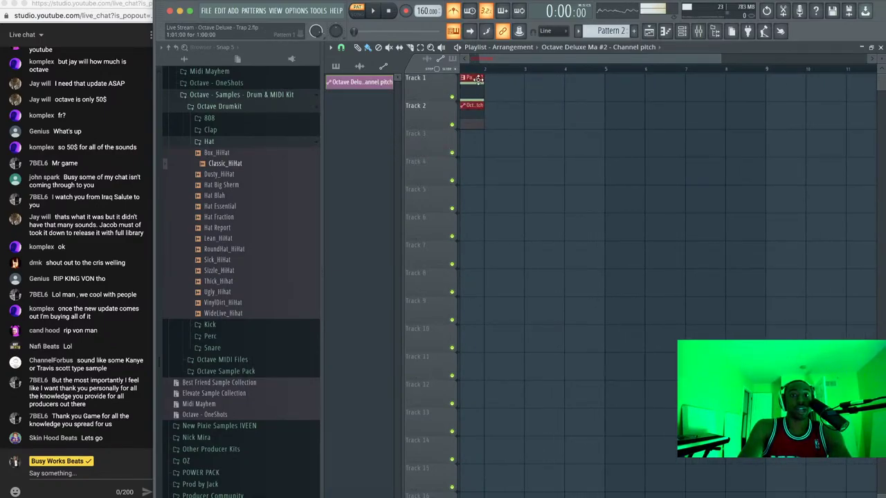
left_click(463, 77)
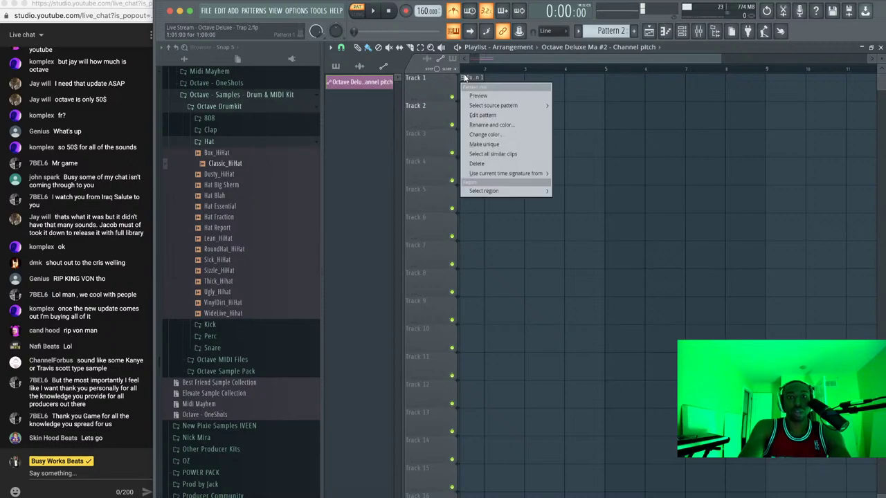
mouse_move(498, 105)
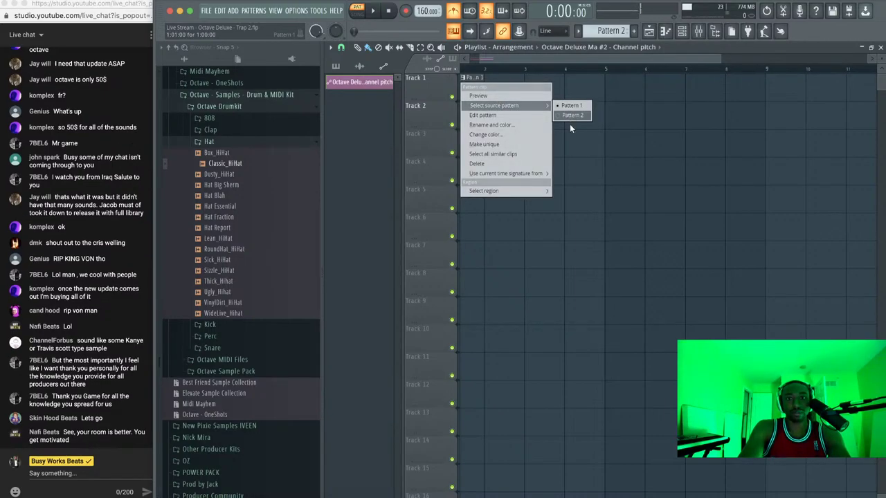
left_click(573, 114)
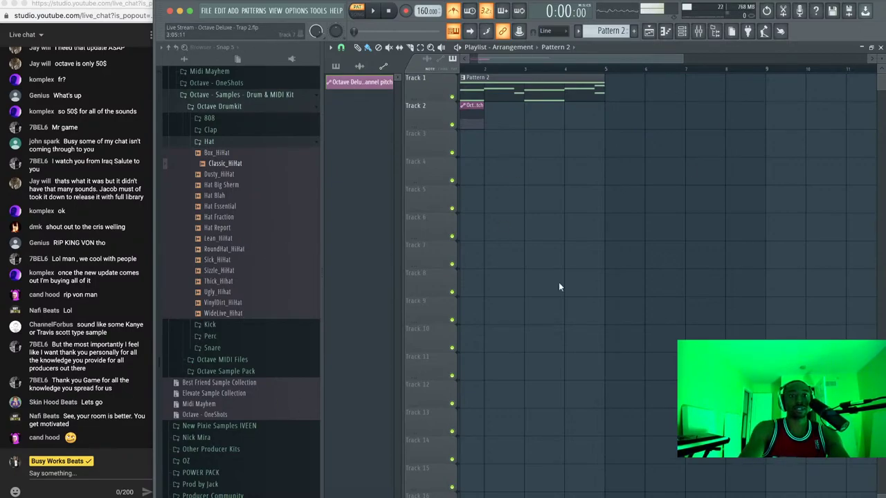
Extend the channel pitch automation clip on Track 2 to the start of bar 5 and add a point at its end
left_click(479, 103)
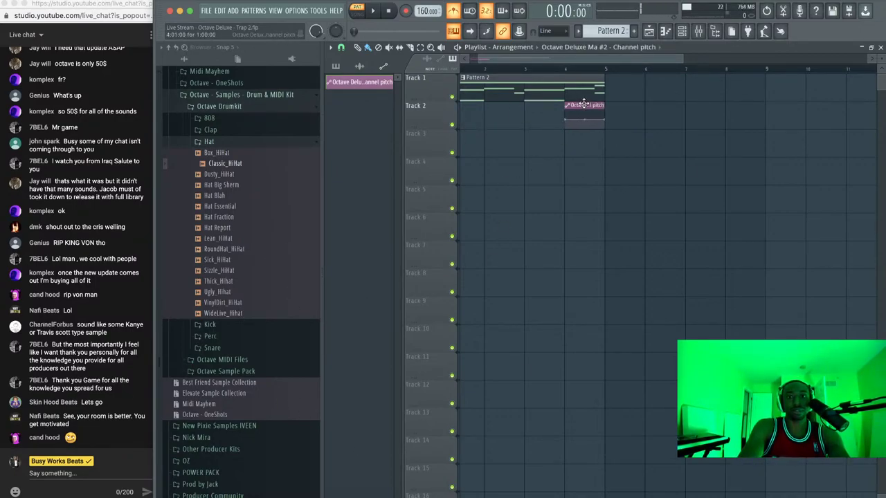
left_click_drag(483, 104, 587, 107)
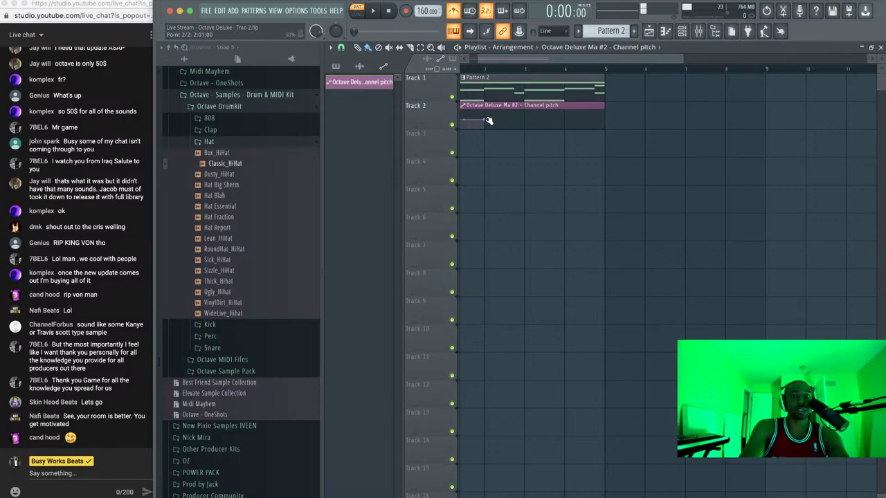
right_click(603, 121)
left_click(635, 290)
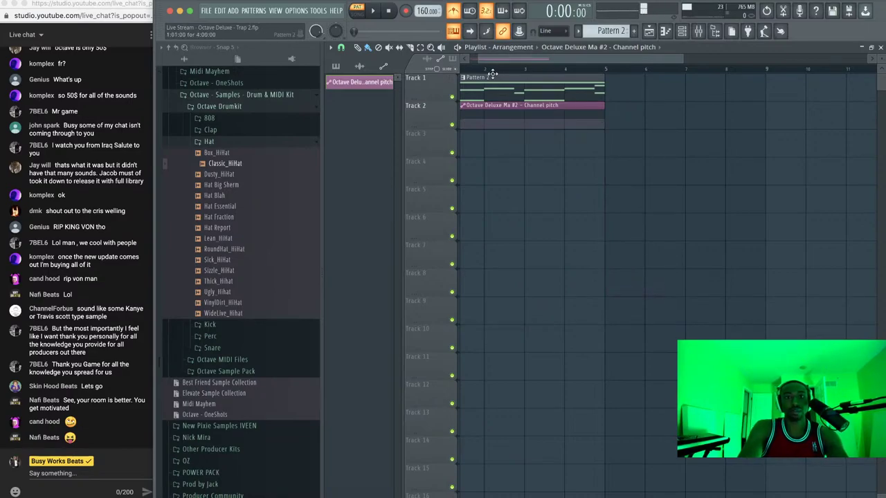
Switch playback to song mode and briefly play the arrangement
left_click(357, 12)
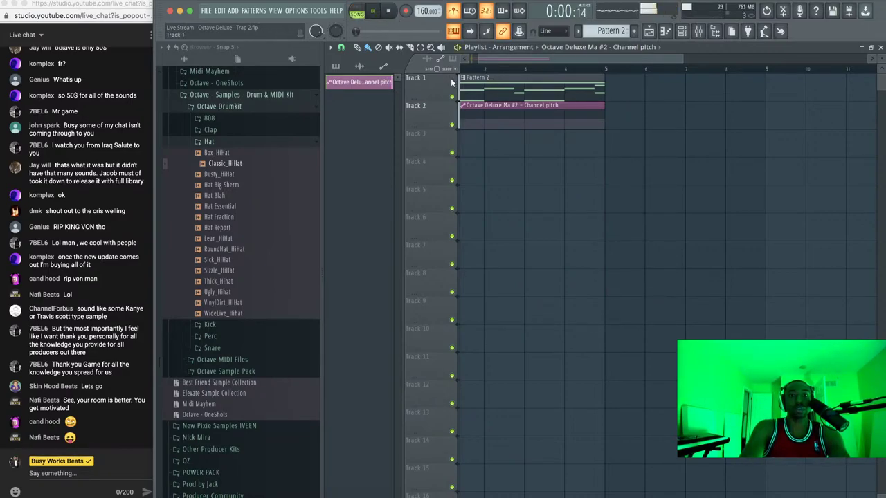
left_click_drag(475, 61, 466, 60)
key("space")
scroll(467, 84, "up", 1)
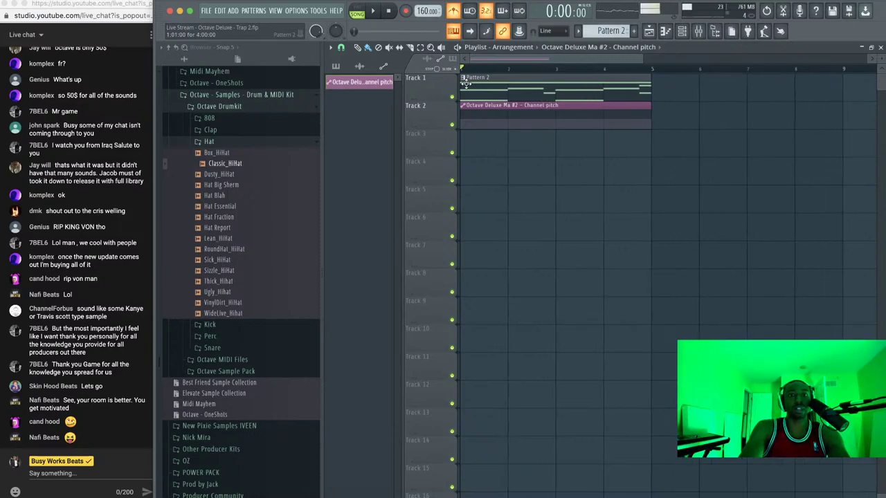
Make Track 2 taller and choose another snap setting for the playlist
scroll(523, 128, "up", 4)
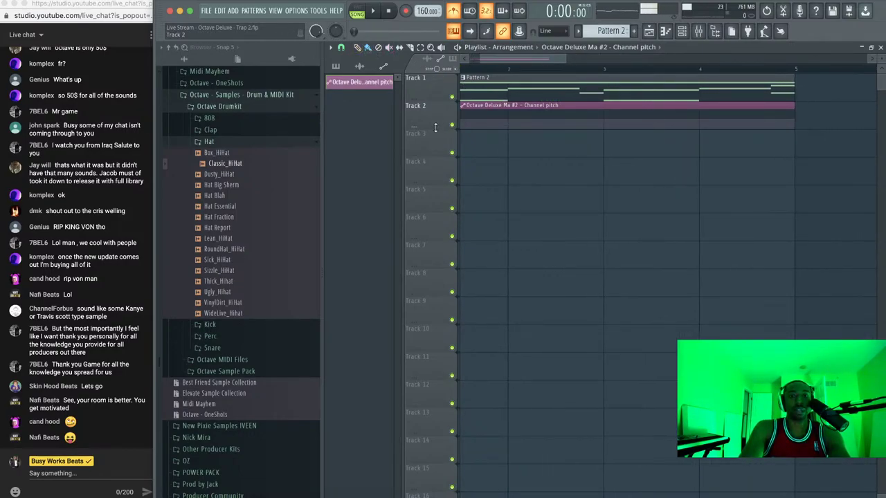
left_click_drag(436, 128, 436, 159)
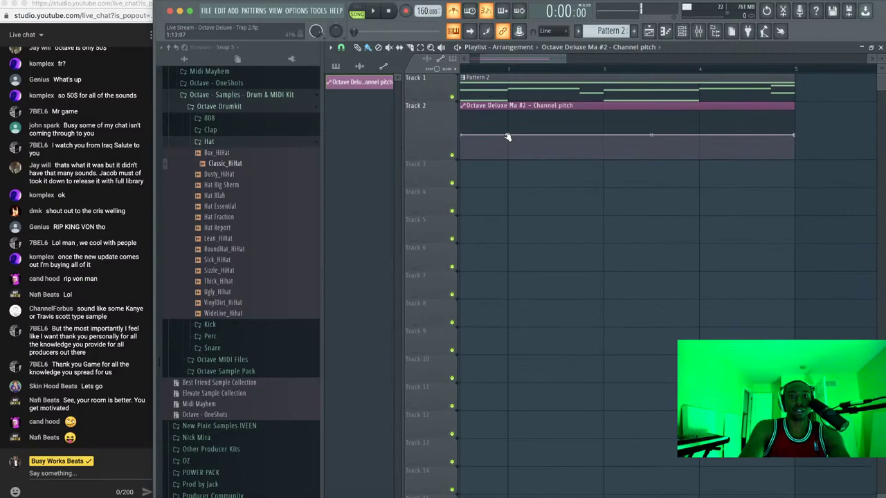
left_click(342, 45)
left_click(351, 192)
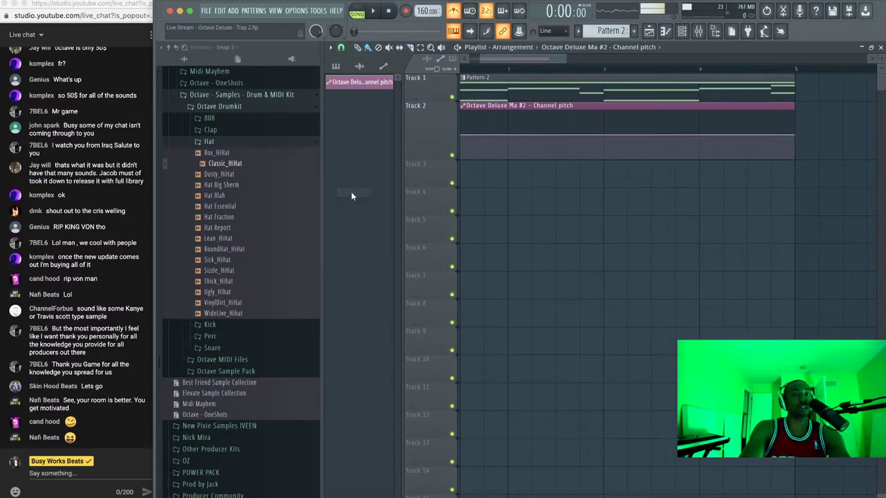
Add a pitch automation point at 2:09:00 at 60% and a baseline point at bar 3, then play the arrangement
left_click_drag(556, 134, 558, 131)
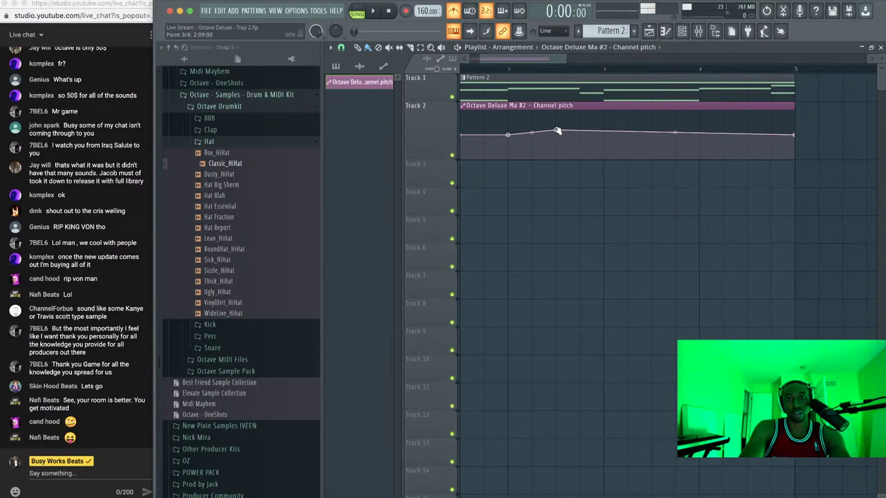
right_click(603, 139)
right_click(603, 139)
left_click(627, 311)
key("space")
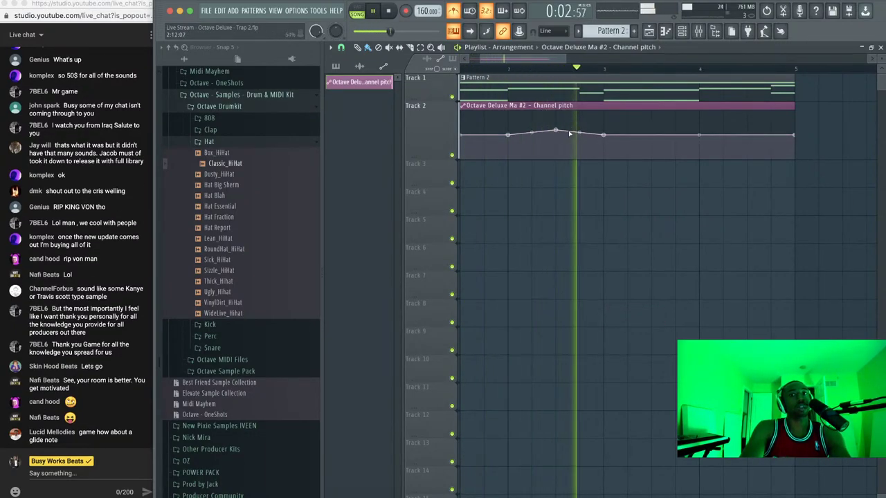
key("space")
Raise the pitch automation point in the middle of bar 2 to near the clip's top and play the bend
left_click_drag(556, 131, 556, 114)
key("space")
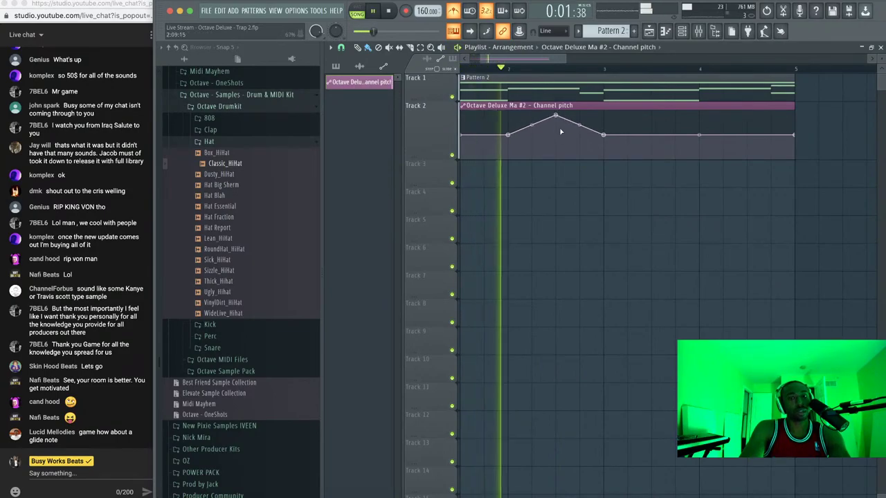
key("space")
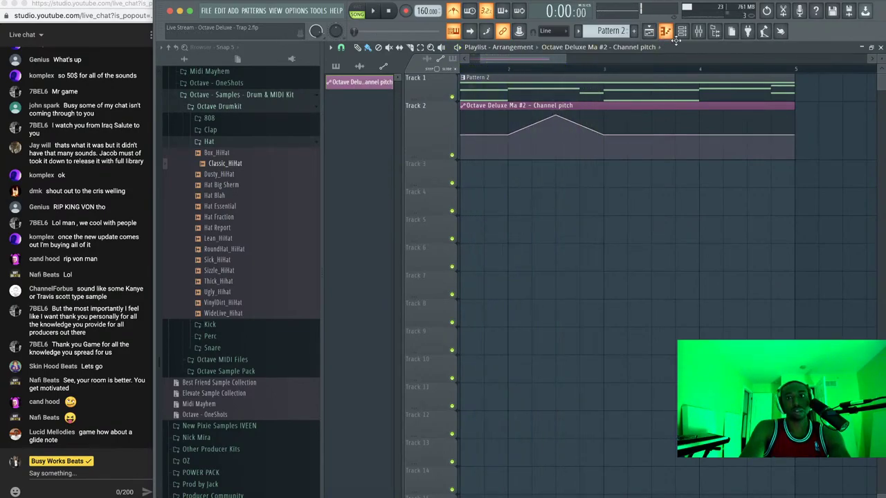
left_click(665, 33)
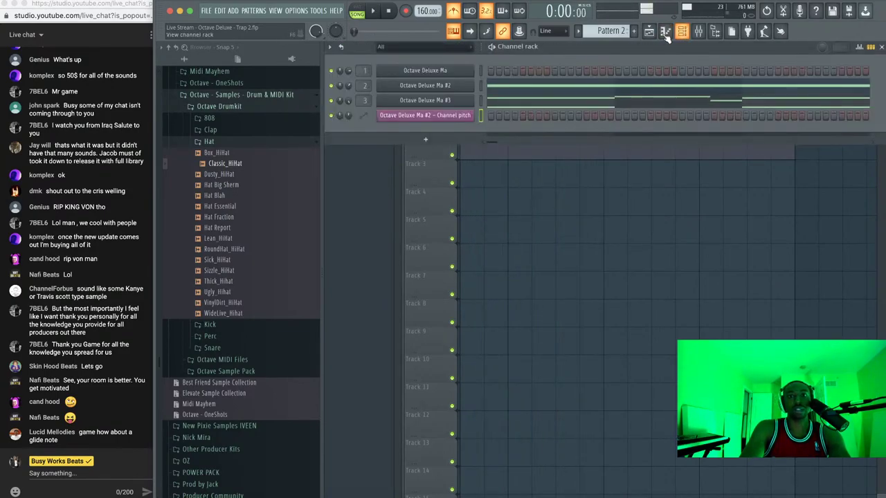
right_click(477, 172)
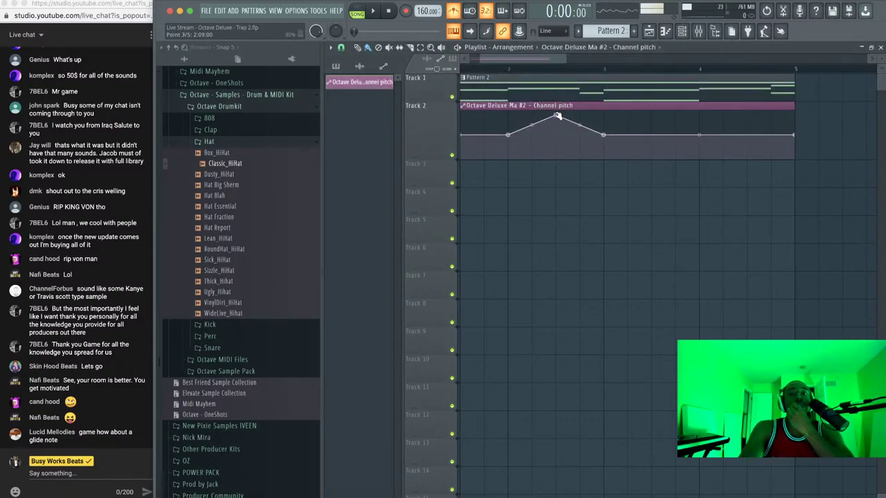
Play the arrangement from the start several times to hear the pitch bend on the high string
key("space")
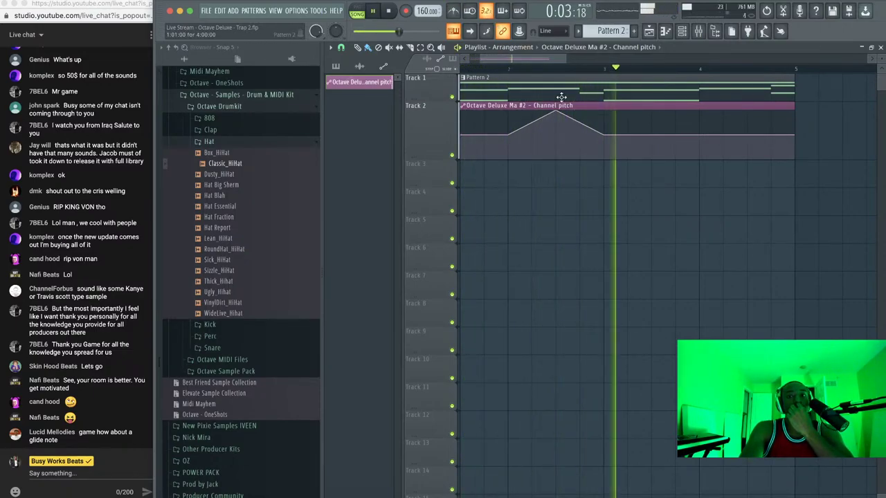
key("space")
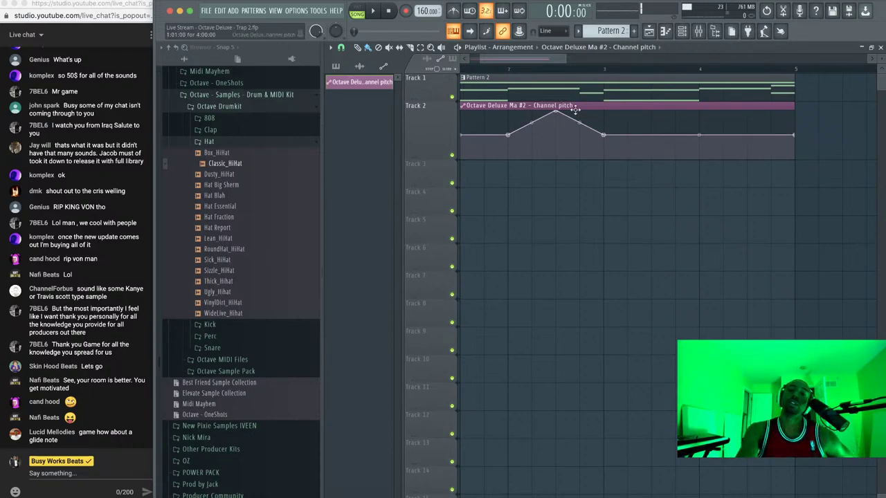
key("space")
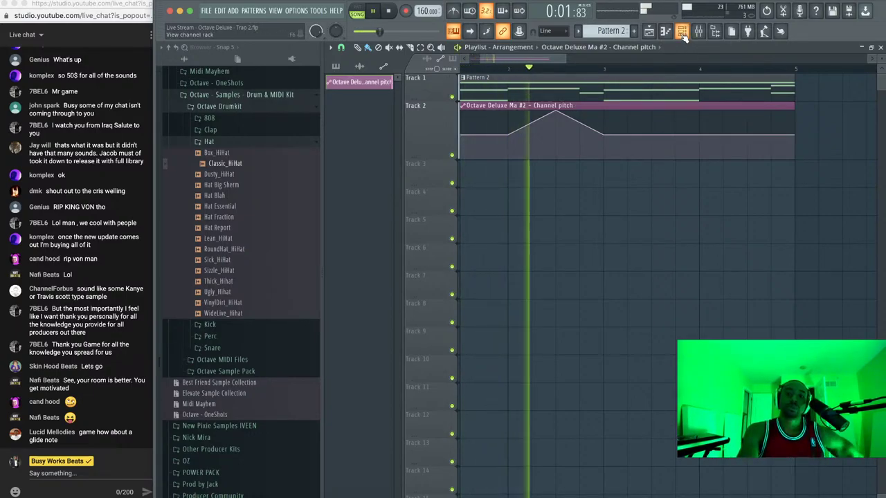
key("space")
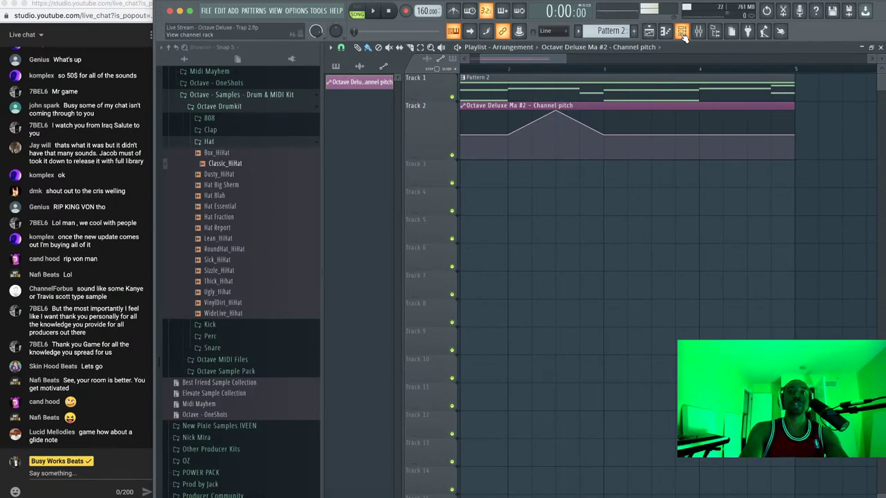
key("space")
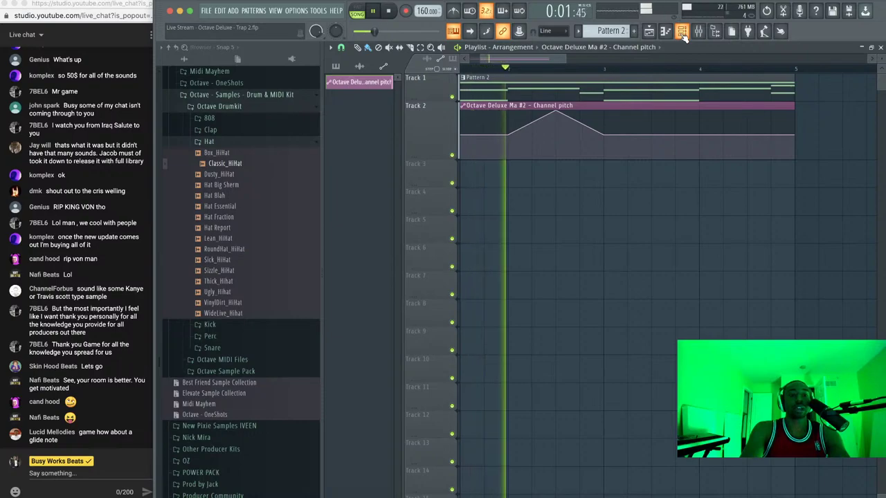
Switch to the empty Pattern 4 and try out notes on the first Octave Deluxe Ma channel over the arrangement
left_click(683, 35)
key("space")
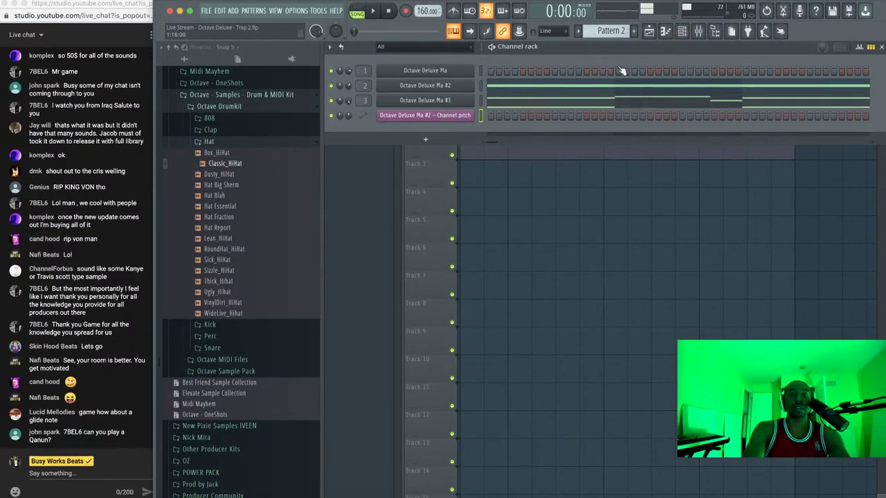
scroll(615, 27, "down", 2)
key("space")
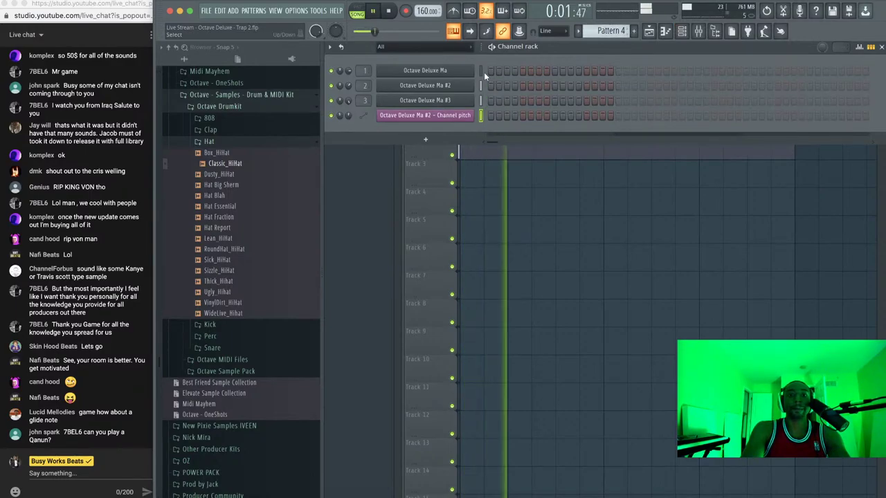
key("F6")
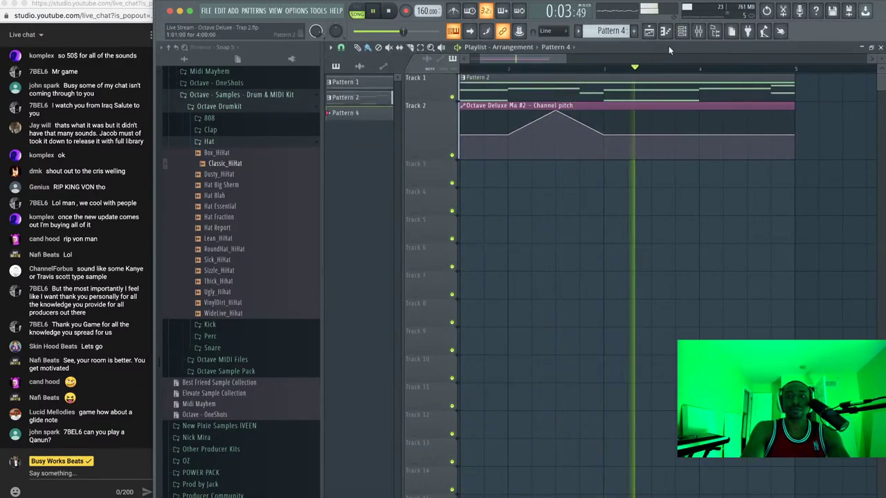
left_click(683, 32)
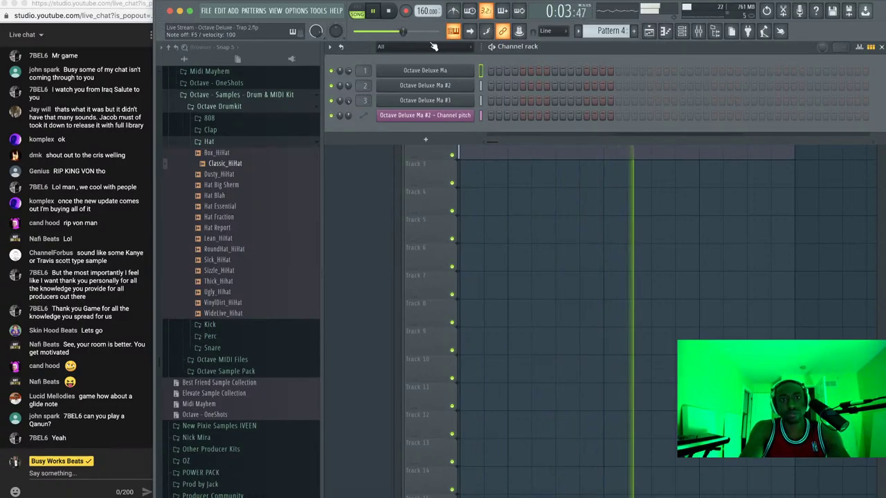
key("space")
Arm recording for notes and automation, and duplicate the Pattern 2 and channel pitch clips directly after themselves
key("r")
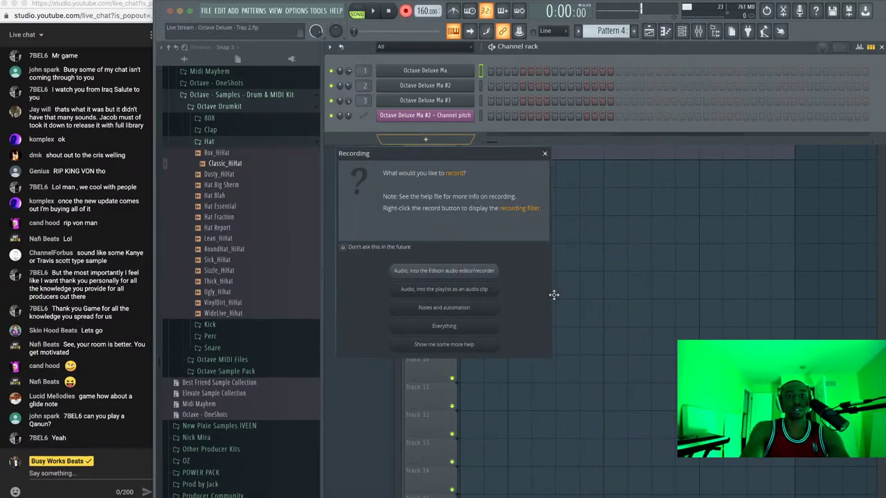
left_click(477, 308)
key("ctrl+a")
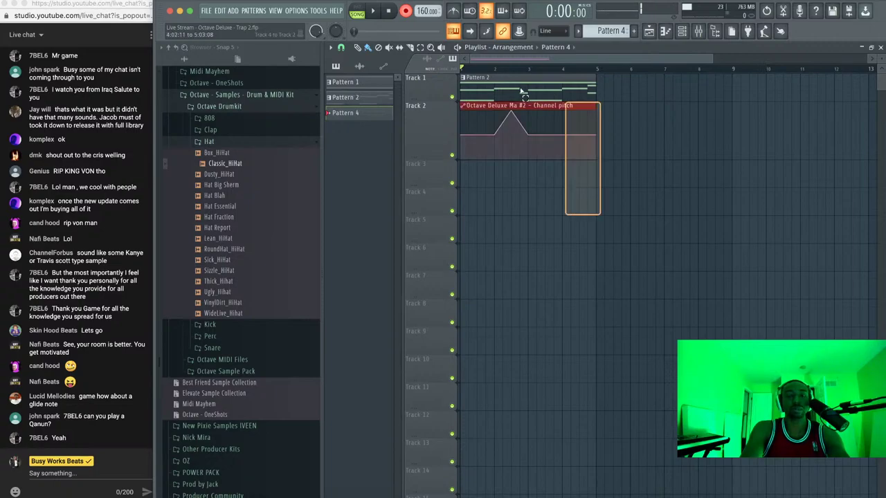
key("ctrl+b")
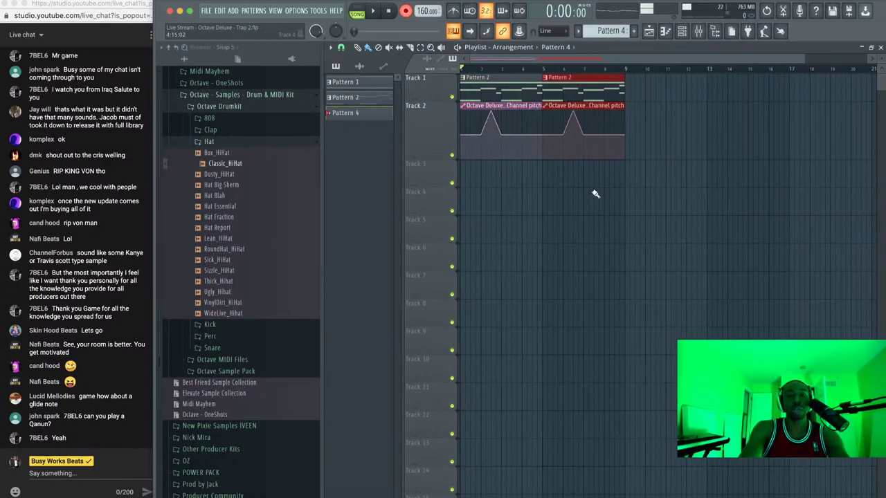
left_click(595, 194)
Record a short Octave Deluxe Ma melody into Pattern 4 over the arrangement, disarm recording and play it back
left_click(682, 32)
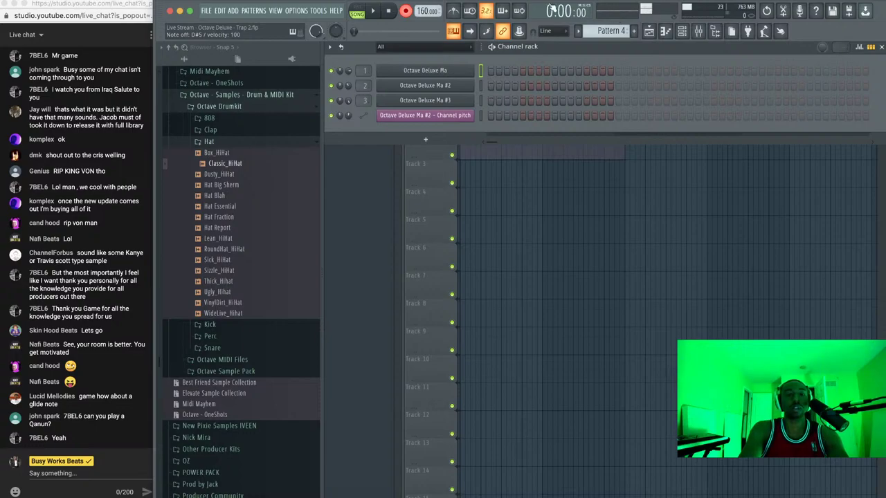
key("space")
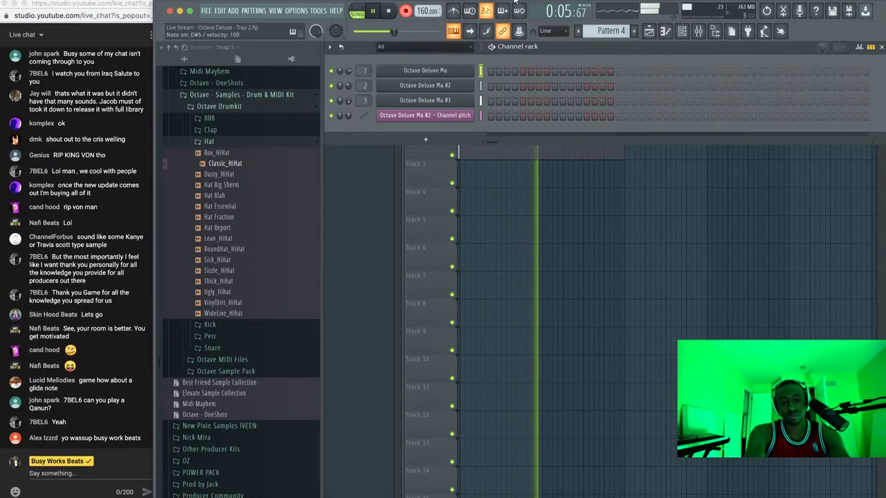
key("space")
left_click(406, 11)
key("space")
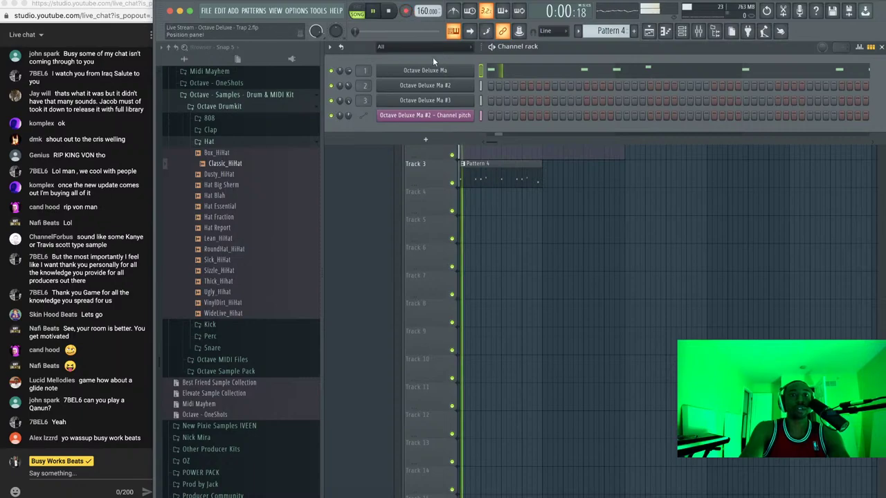
Duplicate the Pattern 4 clip on Track 3 directly after itself
key("F6")
left_click(501, 180, "ctrl")
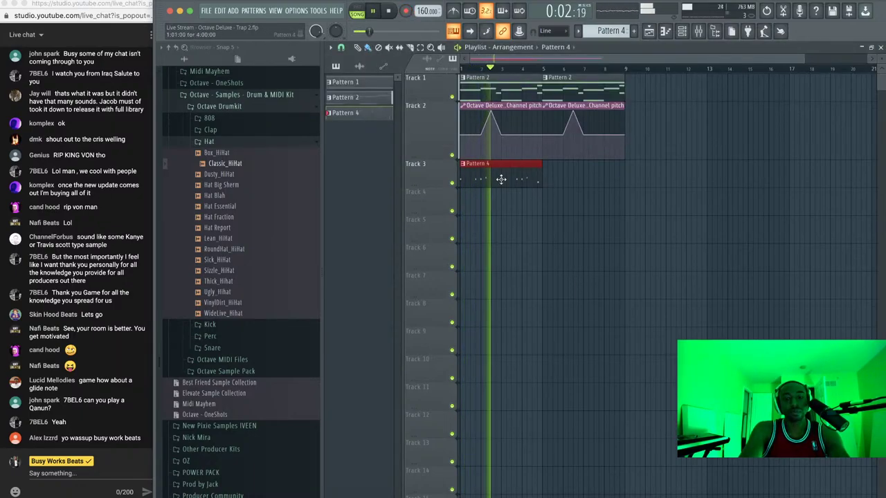
key("ctrl+b")
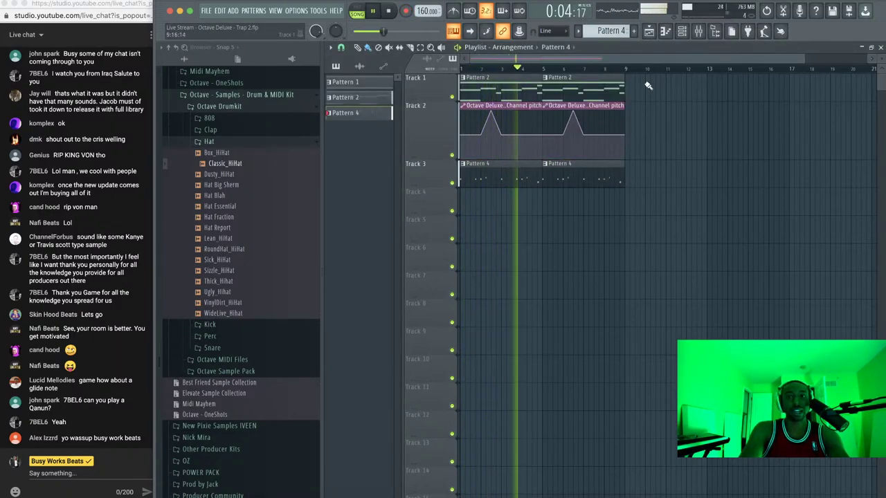
Audition the Octave Drumkit claps and load Clap Flangy into a new channel
key("F6")
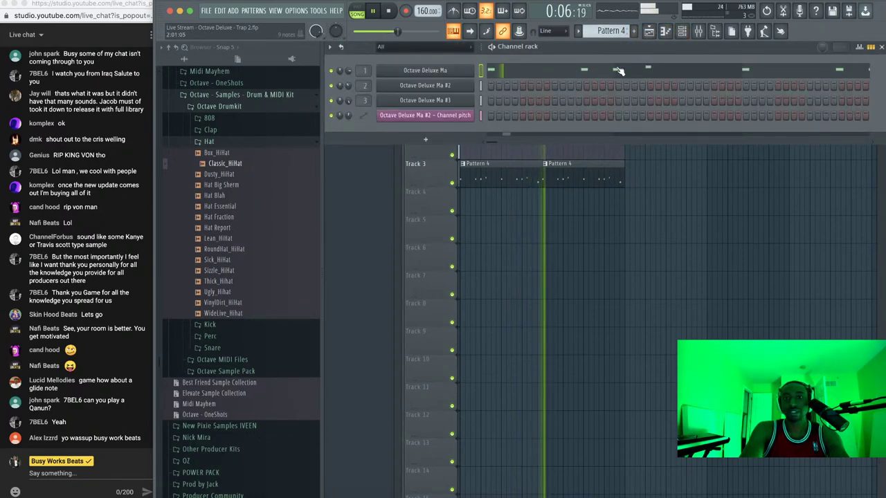
left_click(247, 131)
left_click(247, 141)
left_click(248, 152)
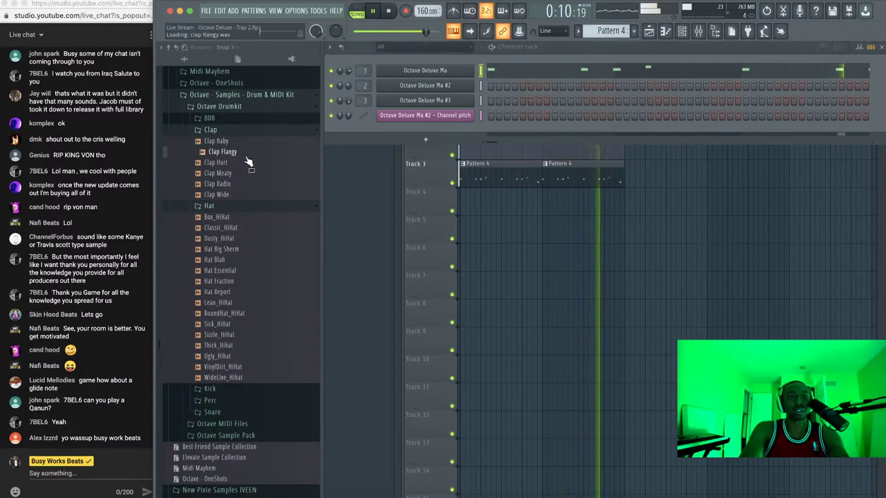
right_click(247, 153)
left_click(254, 162)
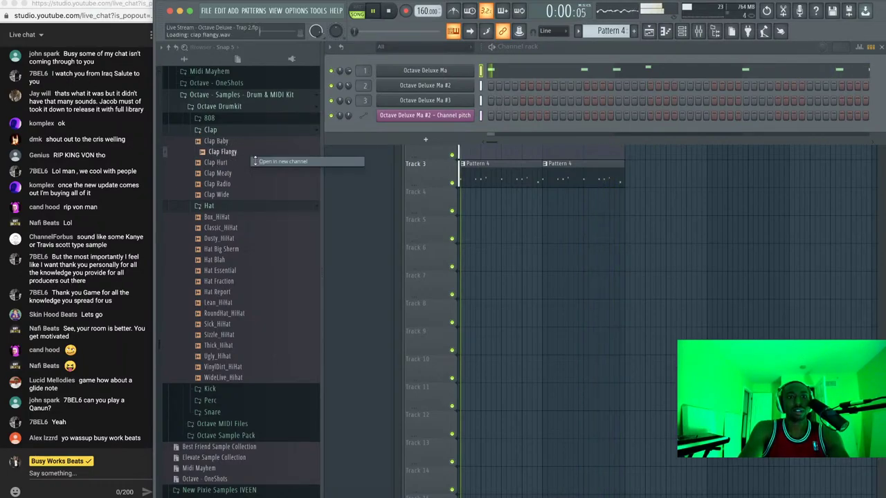
left_click(237, 130)
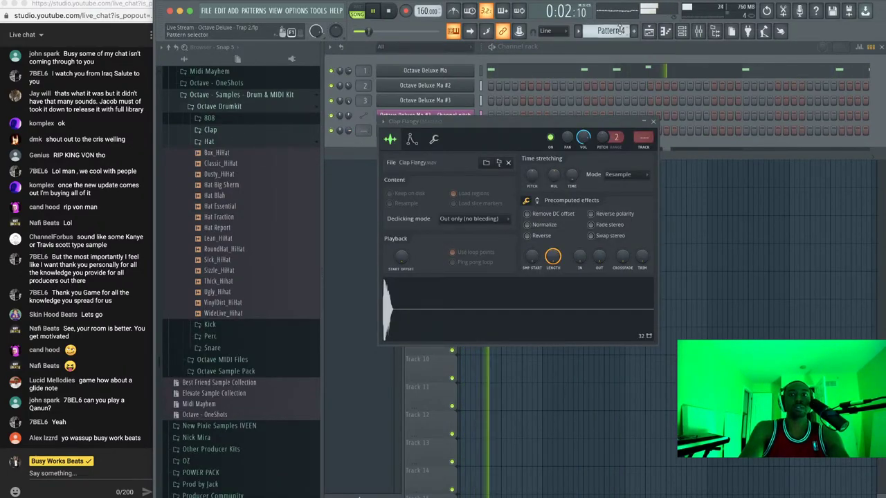
Switch to the empty Pattern 5 and route the Clap Flangy channel to mixer track 4
scroll(620, 29, "down", 1)
right_click(728, 237)
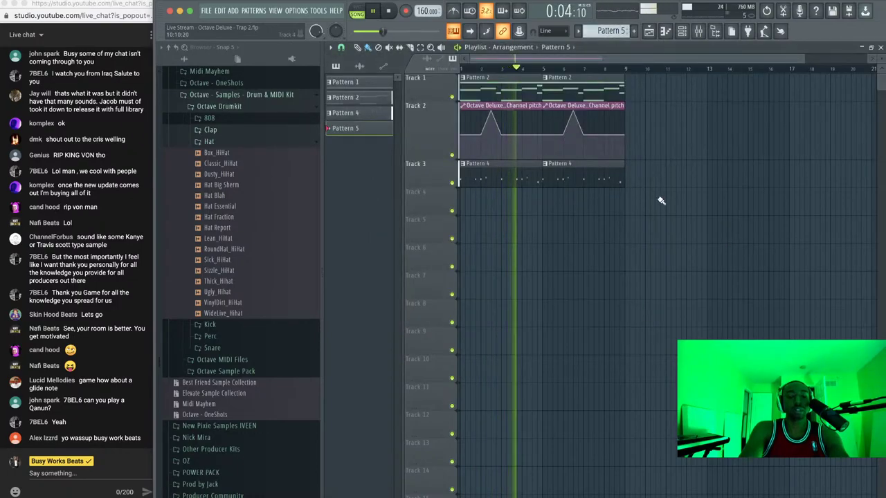
left_click(682, 31)
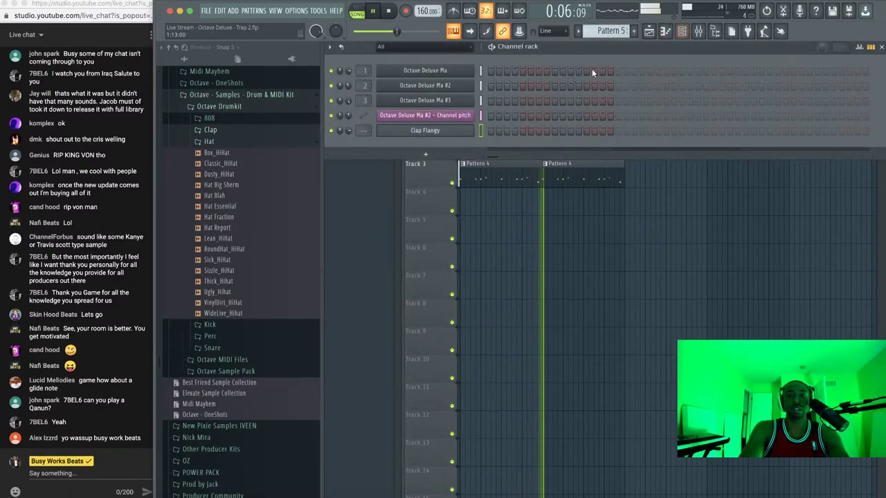
key("ctrl+l")
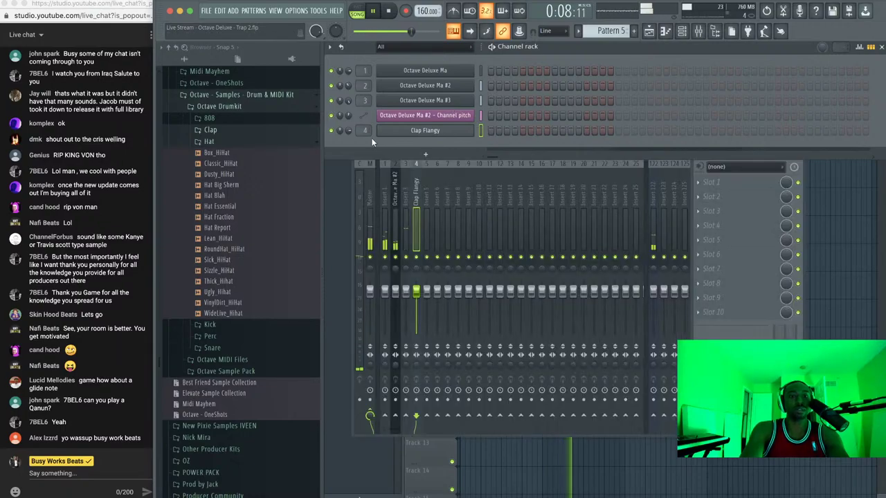
right_click(834, 249)
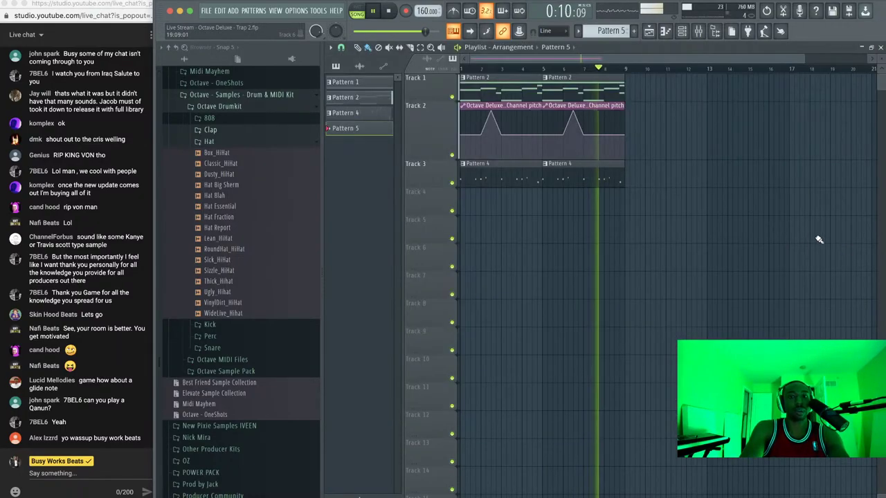
Stop playback and try to make the second Pattern 4 clip on Track 3 unique
key("space")
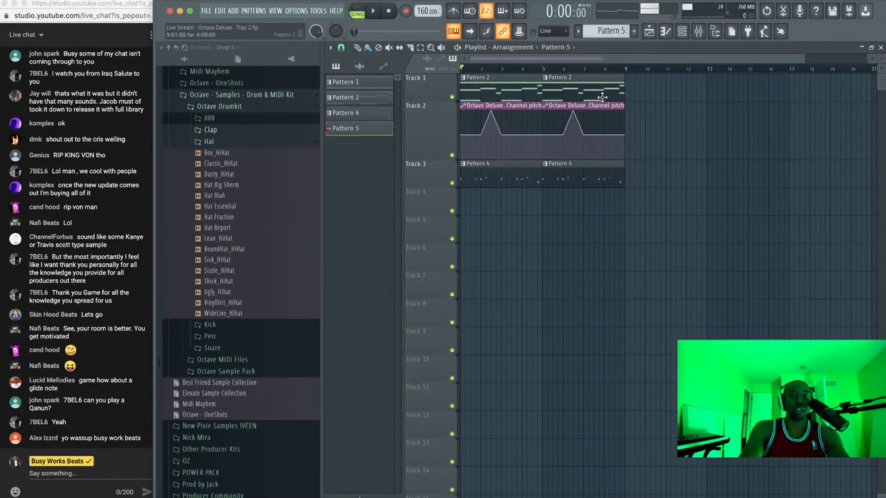
left_click(546, 165)
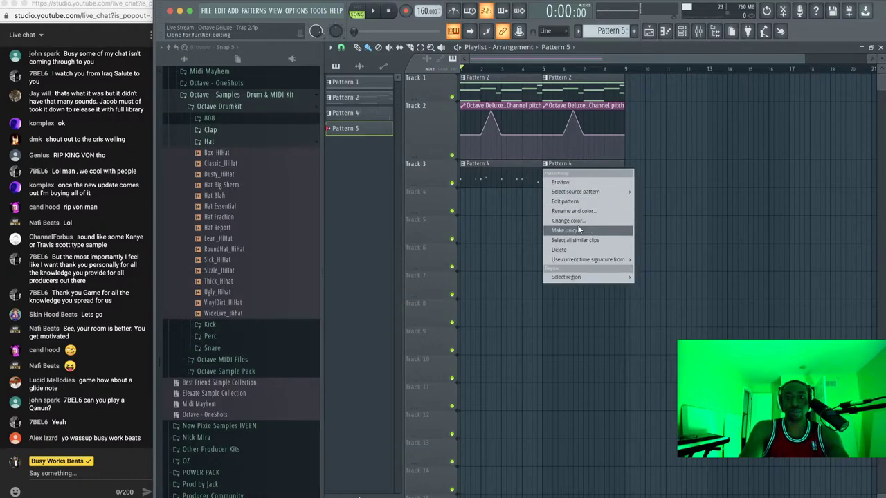
left_click(579, 230)
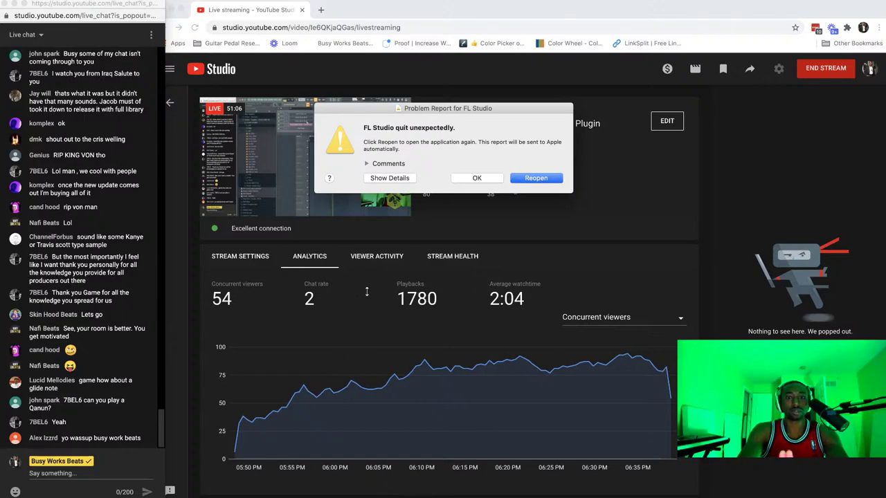
Dismiss the FL Studio problem report and check the audio device settings in the restarted program
left_click(473, 174)
left_click(477, 177)
left_click(308, 10)
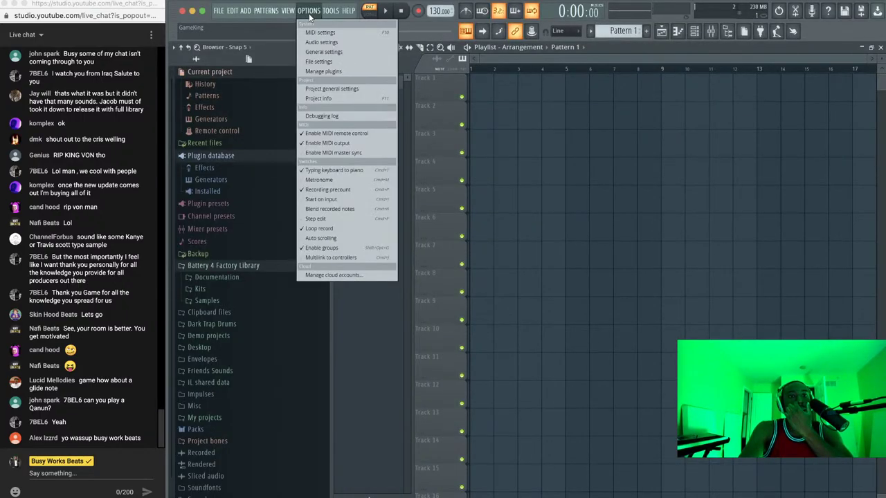
left_click(321, 42)
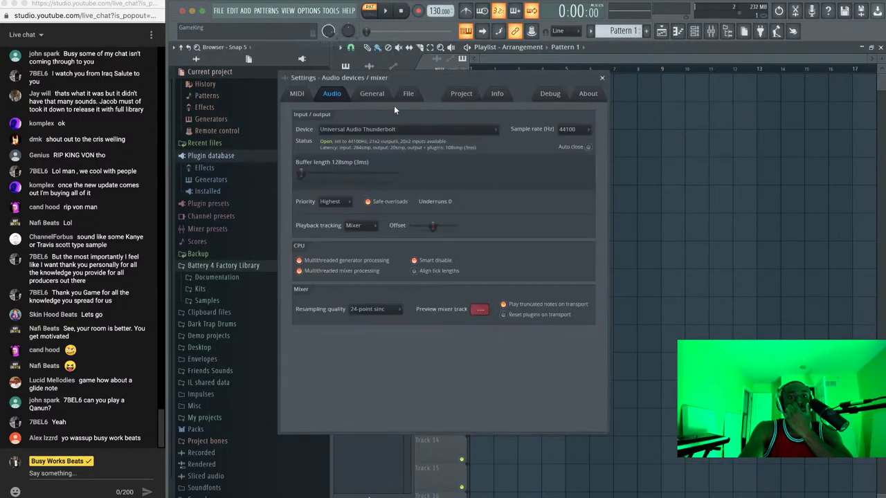
left_click(602, 78)
Open the project Live Stream - Octave Deluxe - Trap 2.flp from the FL Studio Projects Tutorials folder and close the Clap Flangy channel window
left_click(225, 11)
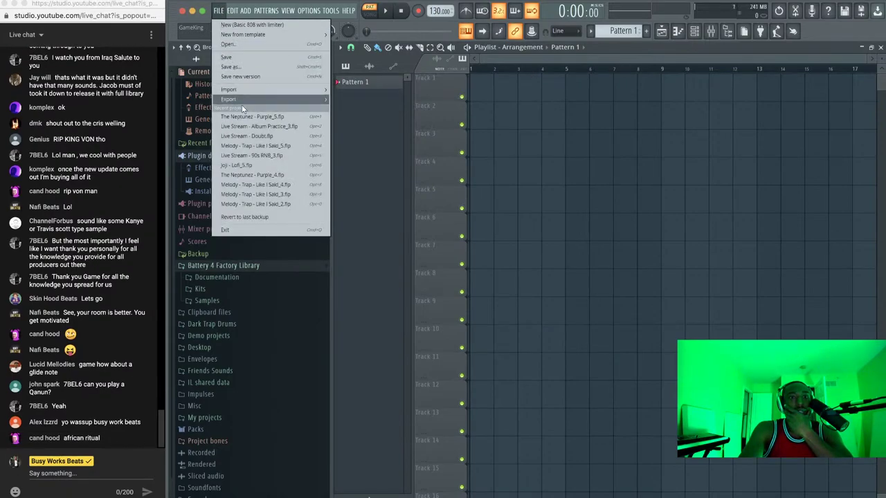
left_click(241, 44)
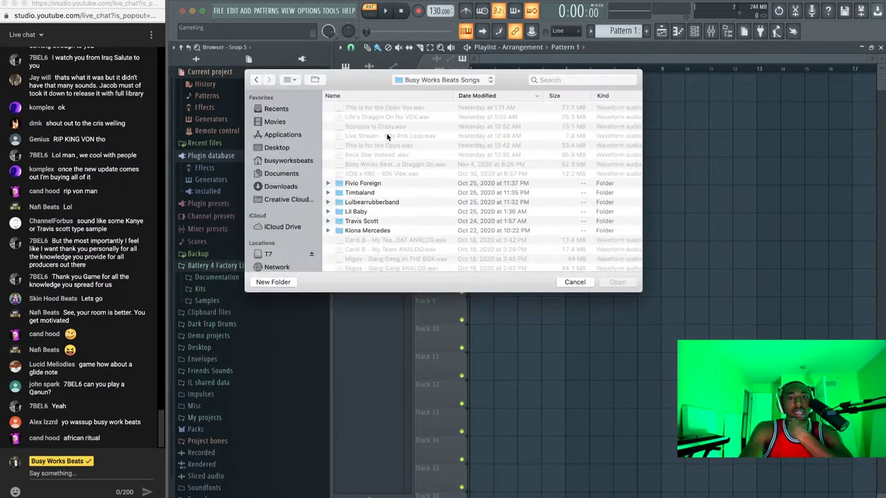
left_click(281, 174)
left_click(338, 233)
scroll(353, 201, "down", 3)
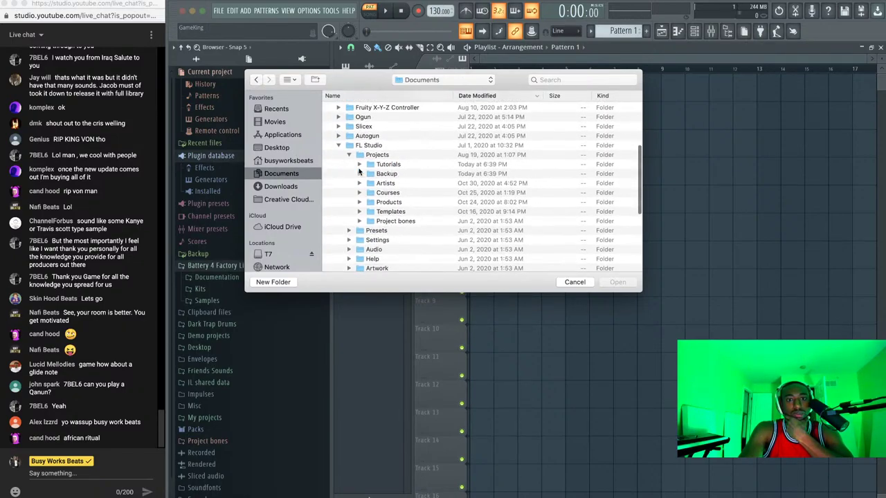
scroll(353, 166, "up", 1)
left_click(359, 169)
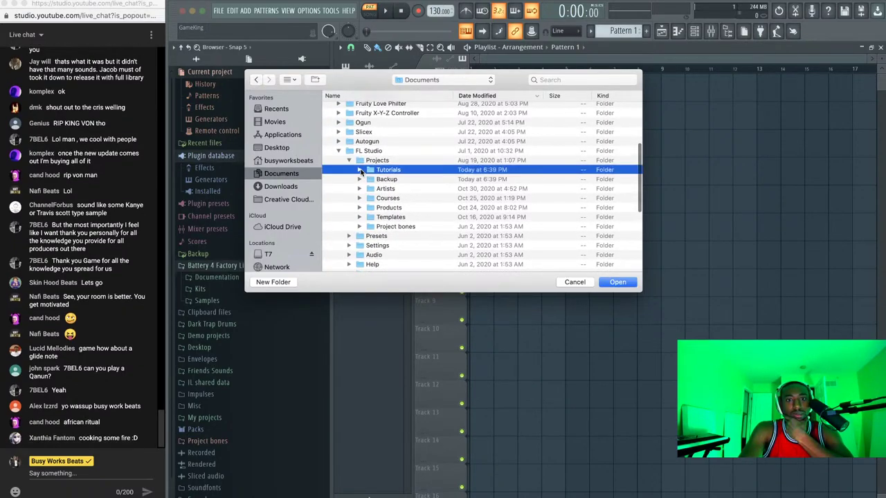
left_click(402, 180)
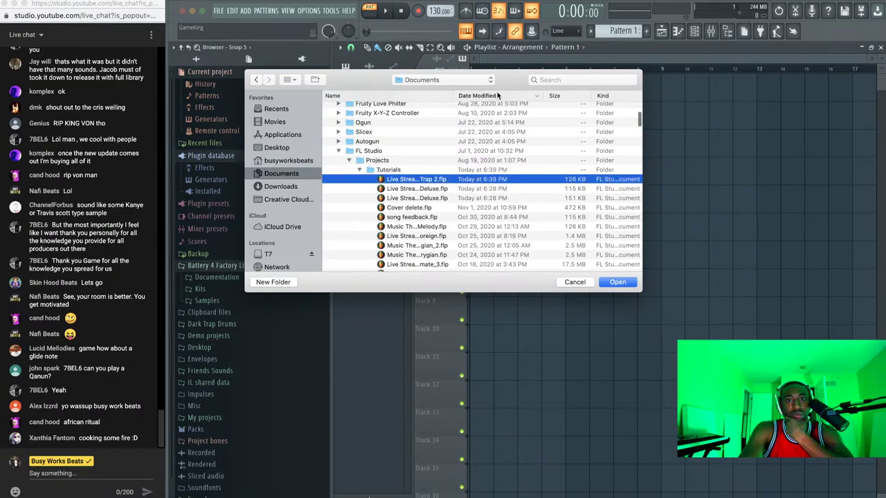
left_click(609, 284)
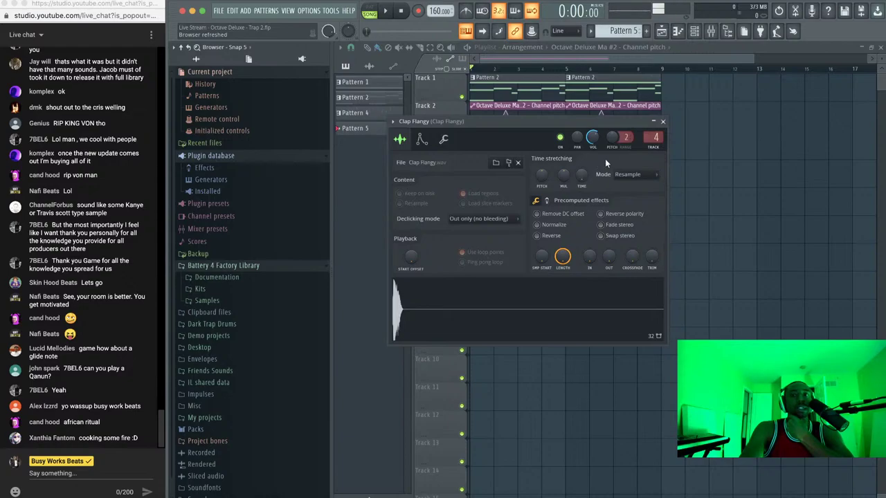
left_click(657, 125)
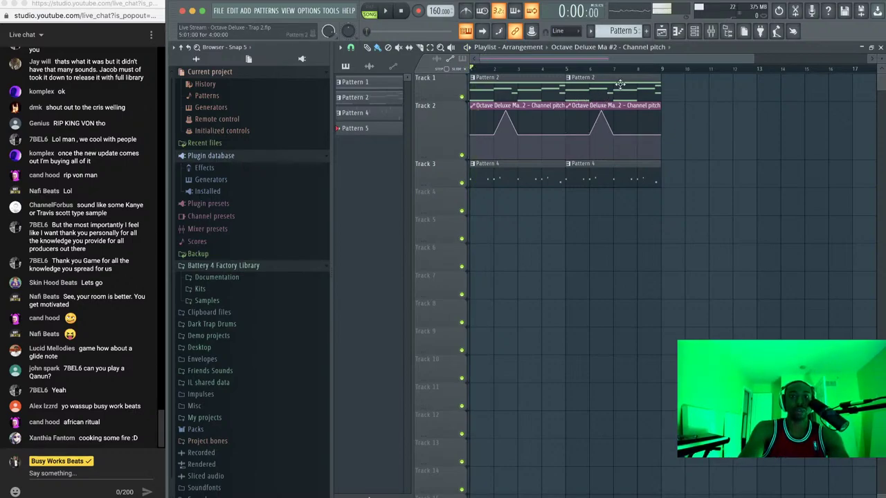
Play the start of the recovered arrangement with the channel rack shown, then stop playback
left_click(695, 30)
key("space")
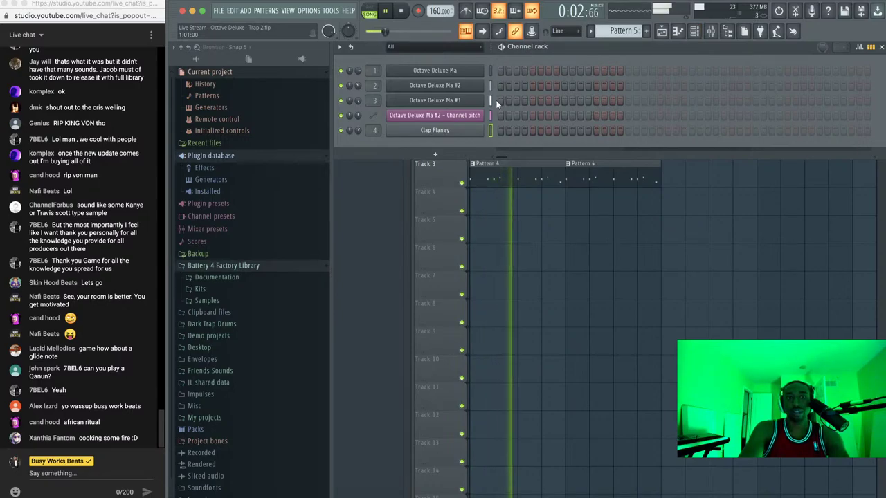
right_click(533, 227)
key("space")
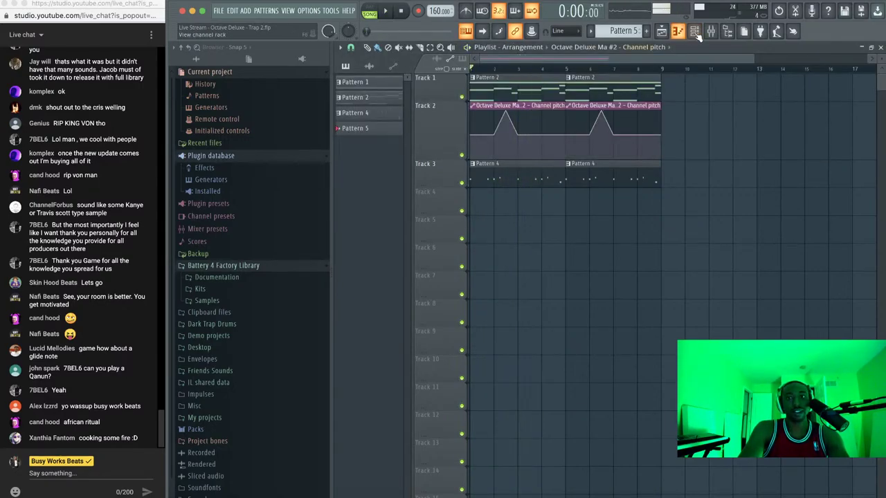
Inspect the Octave Deluxe Ma #3 channel's plugin from the channel rack and close its window
left_click(695, 32)
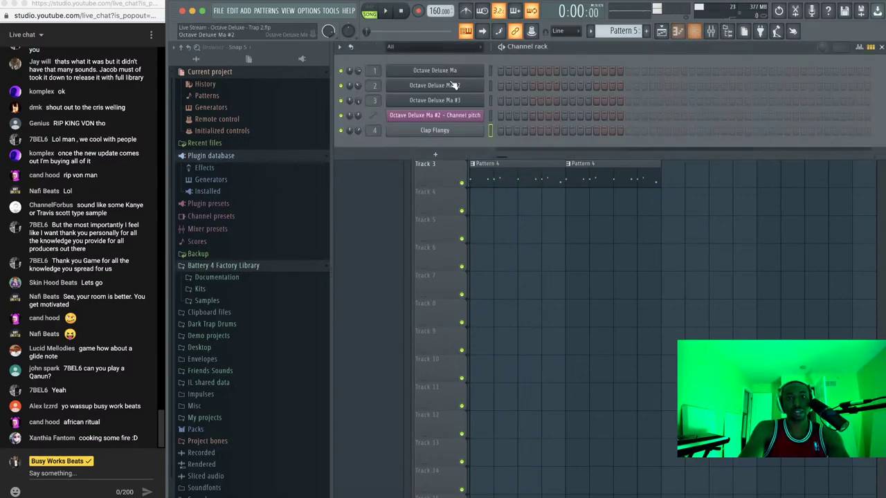
left_click(437, 101)
left_click(721, 71)
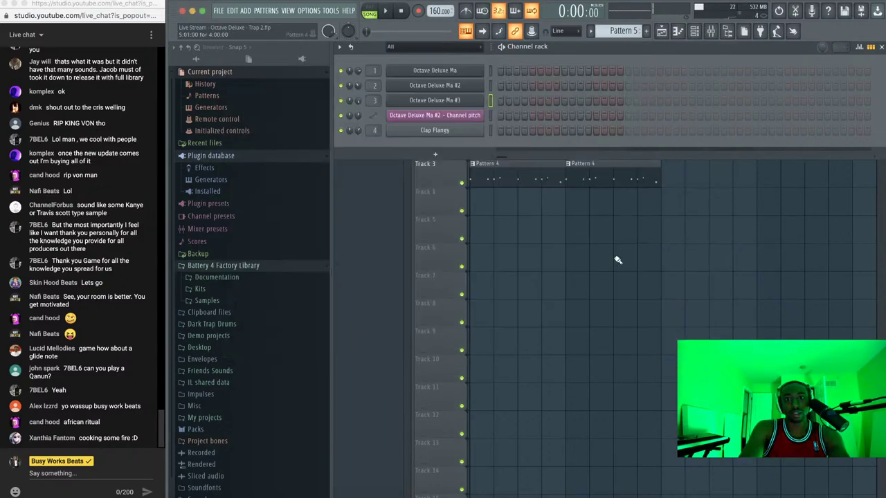
Hide the channel rack and switch the active pattern to Pattern 4
key("F6")
left_click(646, 31)
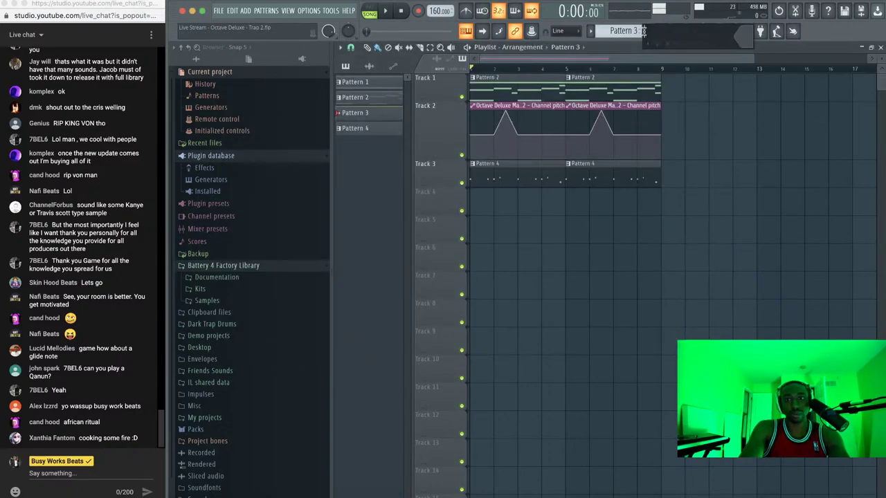
key("Return")
scroll(631, 30, "up", 1)
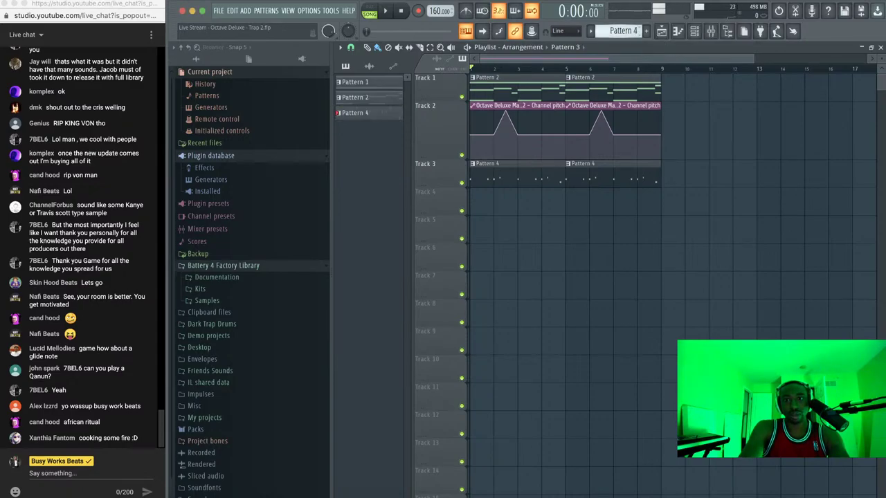
Inspect the Octave Deluxe Ma channel's loaded preset in its plugin window
left_click(694, 31)
key("space")
key("space")
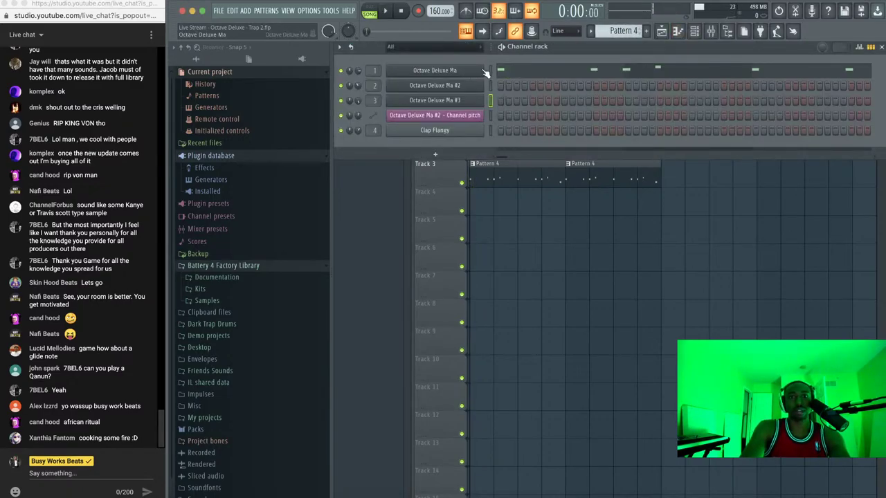
left_click(468, 72)
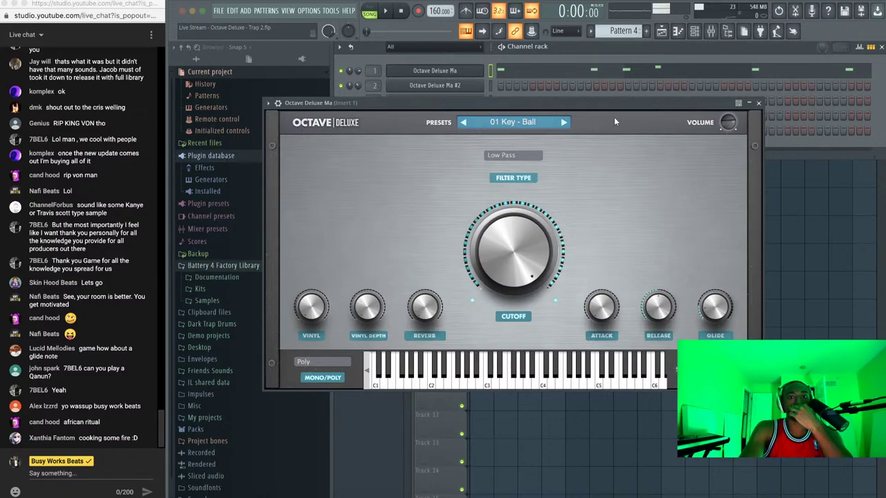
left_click(758, 105)
Switch to Pattern 2 and load the XP2 - String - Angry Sustain preset in the Octave Deluxe Ma #2 channel
left_click(645, 31)
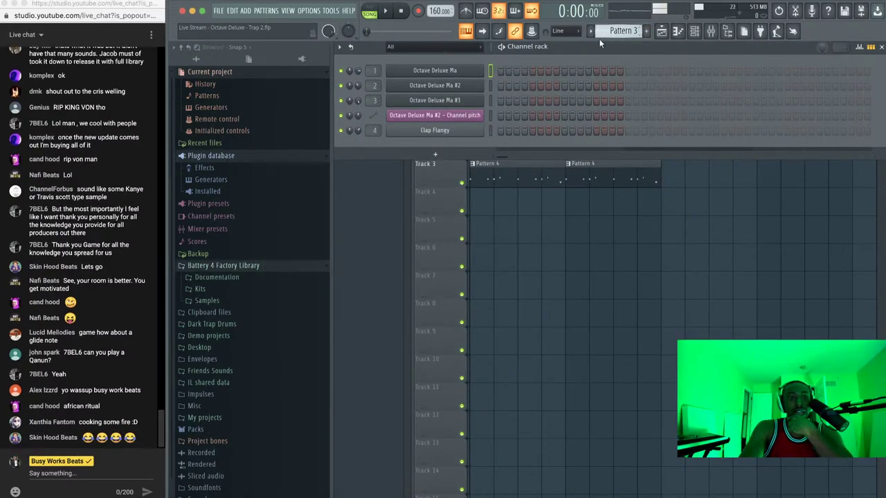
left_click(581, 245)
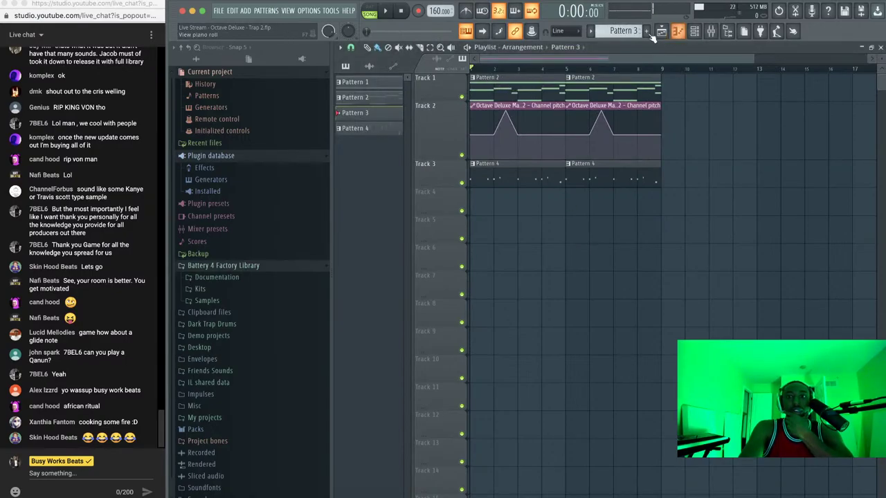
scroll(627, 30, "down", 1)
left_click(695, 31)
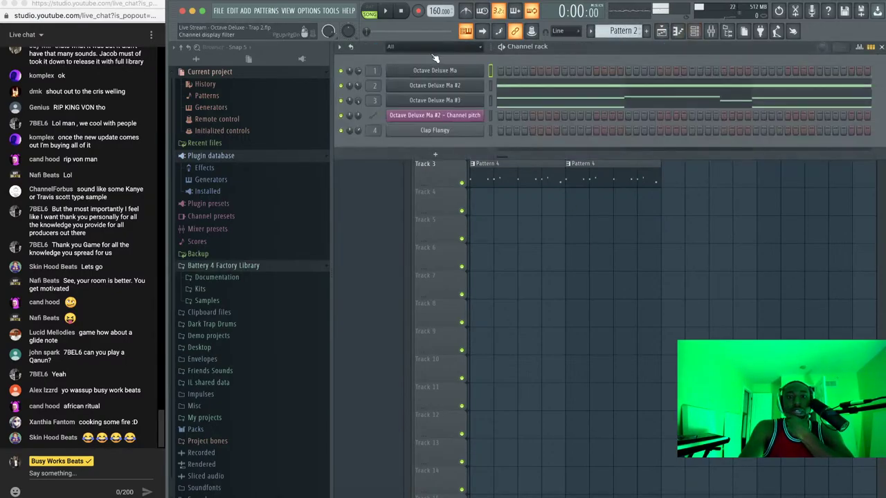
left_click(460, 90)
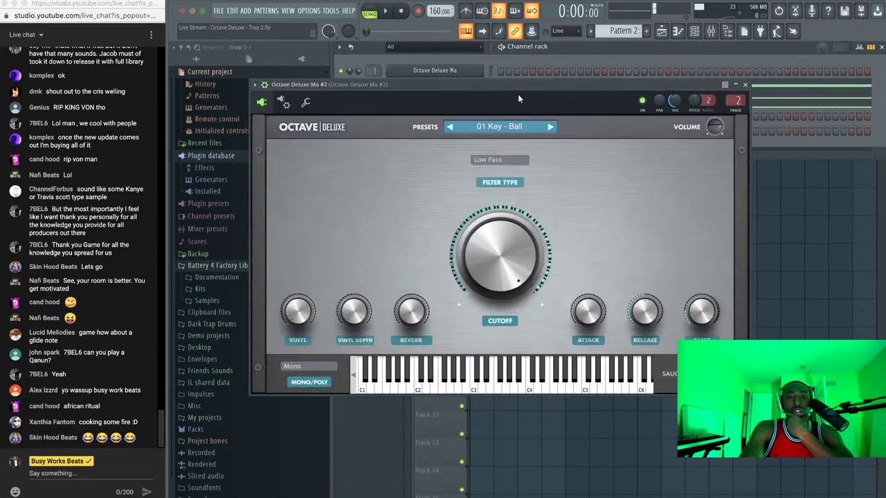
left_click(518, 127)
scroll(315, 290, "down", 10)
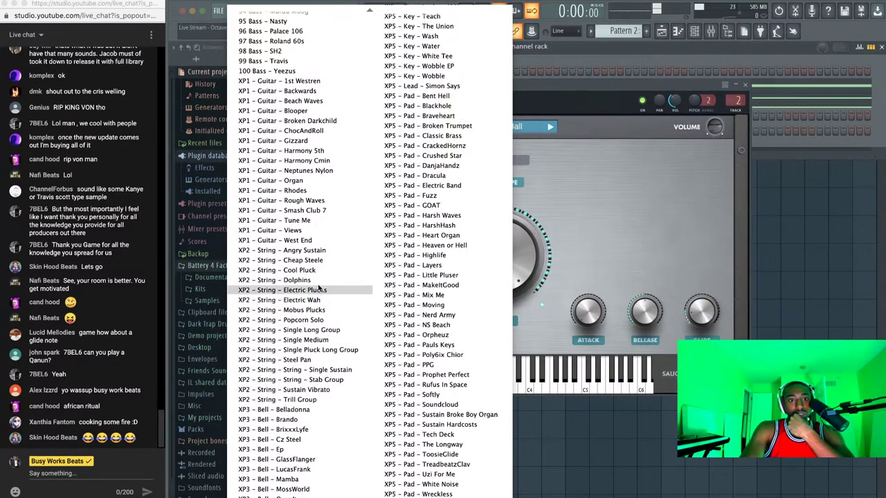
left_click(317, 253)
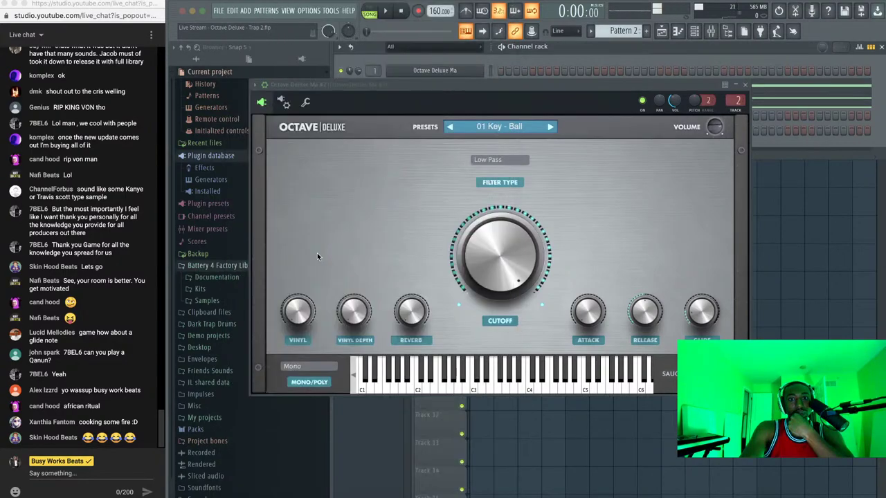
left_click(745, 86)
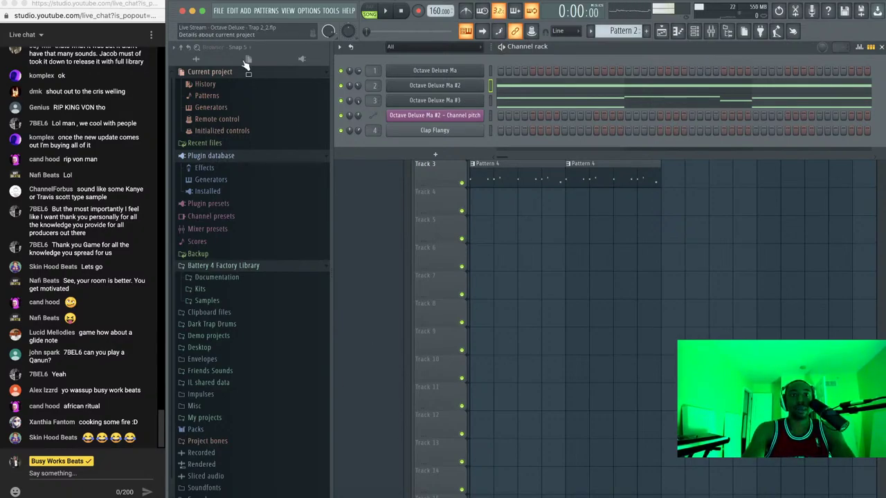
Review the audio device and mixer settings
left_click(302, 14)
left_click(330, 43)
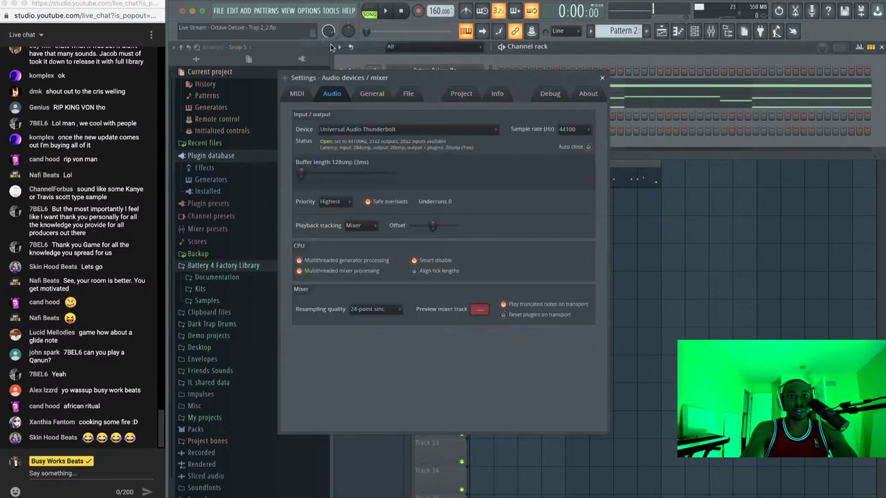
left_click(602, 77)
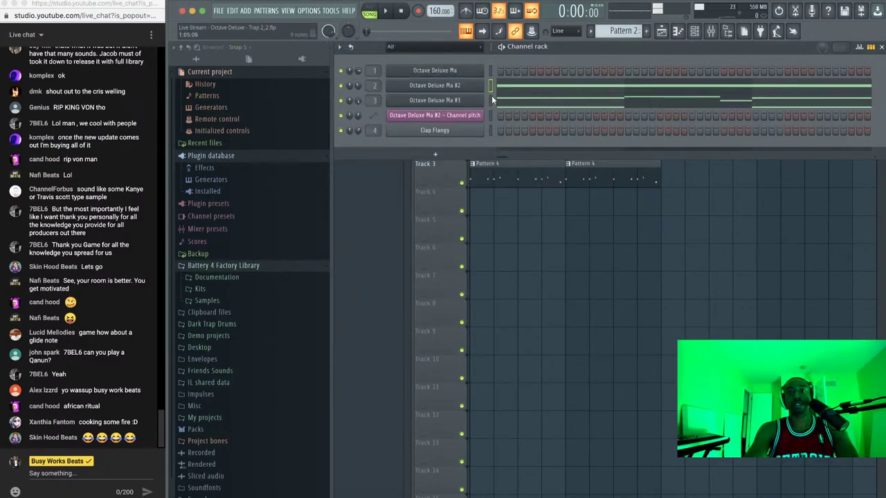
Load the XP2 - String - Popcorn Solo preset in the Octave Deluxe Ma #3 channel and save a new version of the project
left_click(457, 103)
left_click(456, 90)
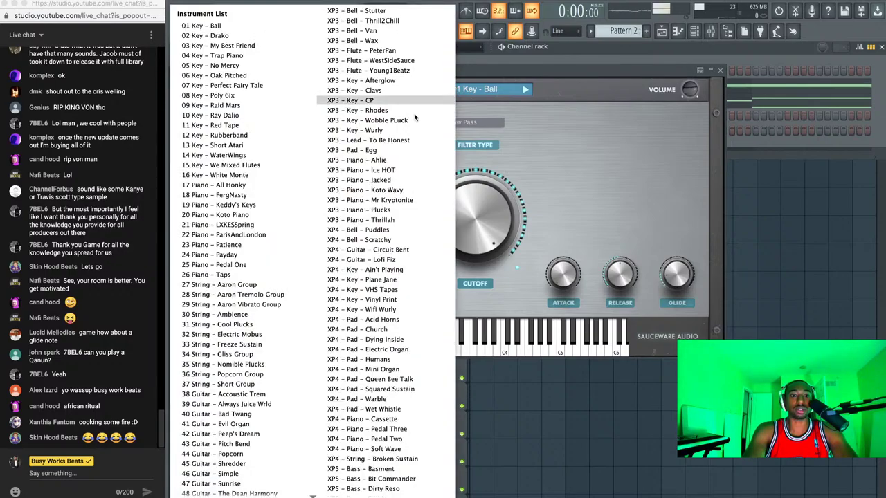
scroll(300, 277, "down", 15)
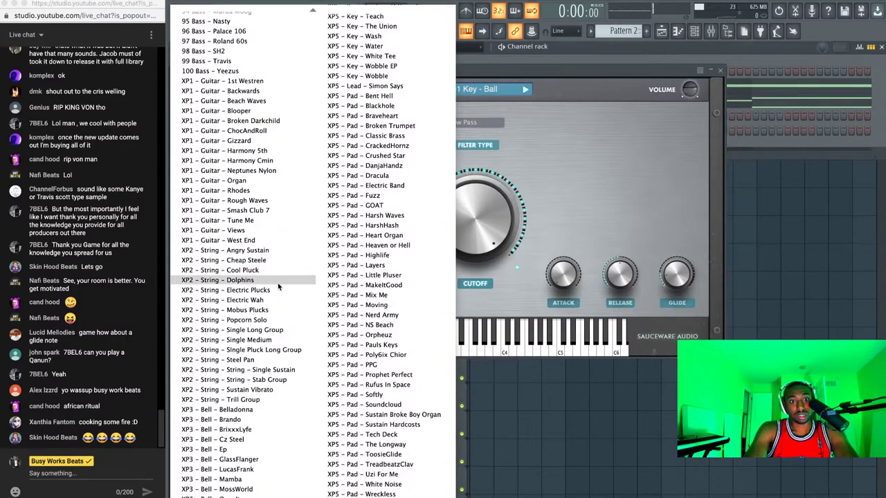
left_click(275, 320)
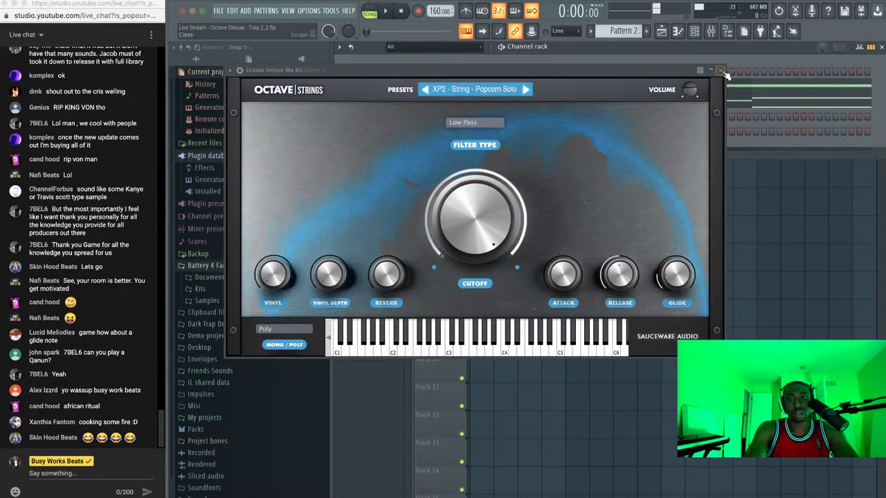
left_click(720, 71)
key("F6")
key("ctrl+s")
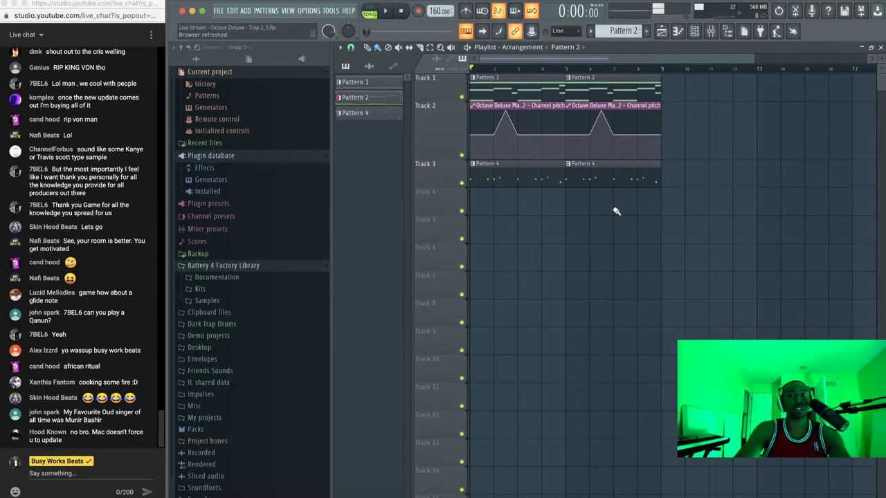
Play the arrangement to hear the restored string presets, and stop playback
key("space")
left_click(532, 32)
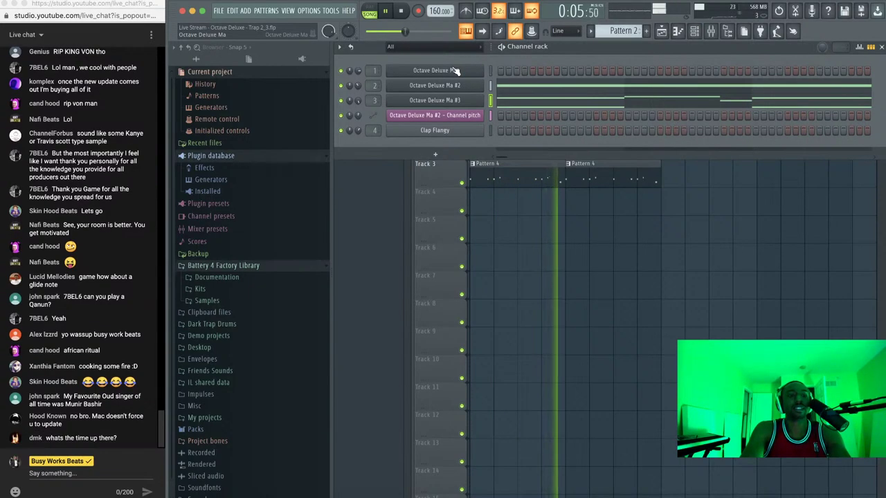
key("space")
Check the automatic update option in the general settings
left_click(310, 10)
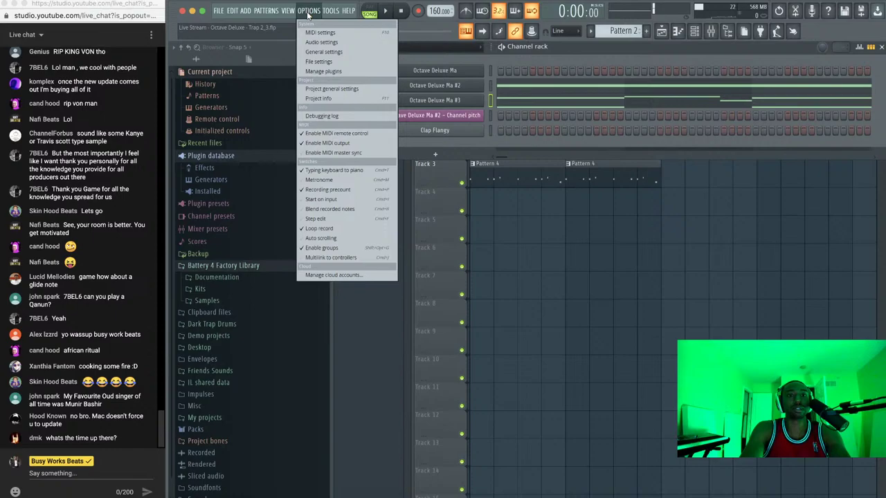
left_click(339, 54)
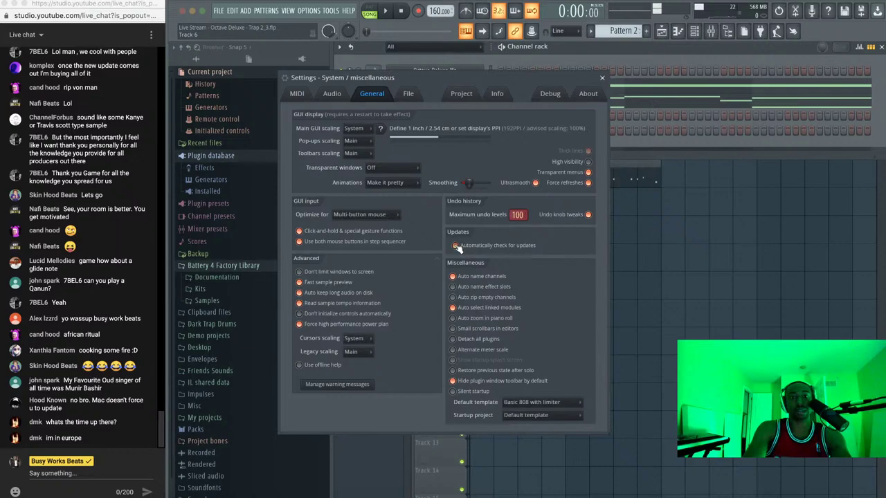
left_click(603, 79)
Play the arrangement from the start of the playlist once more and return to the channel rack
key("F6")
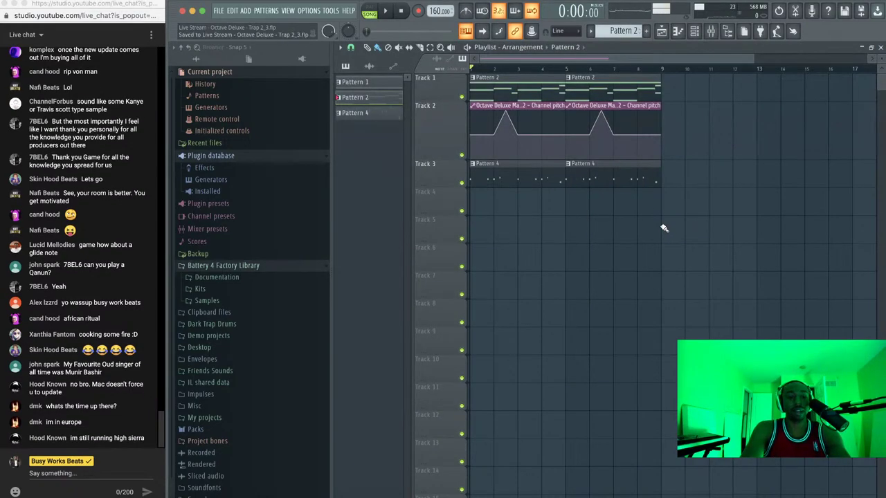
key("space")
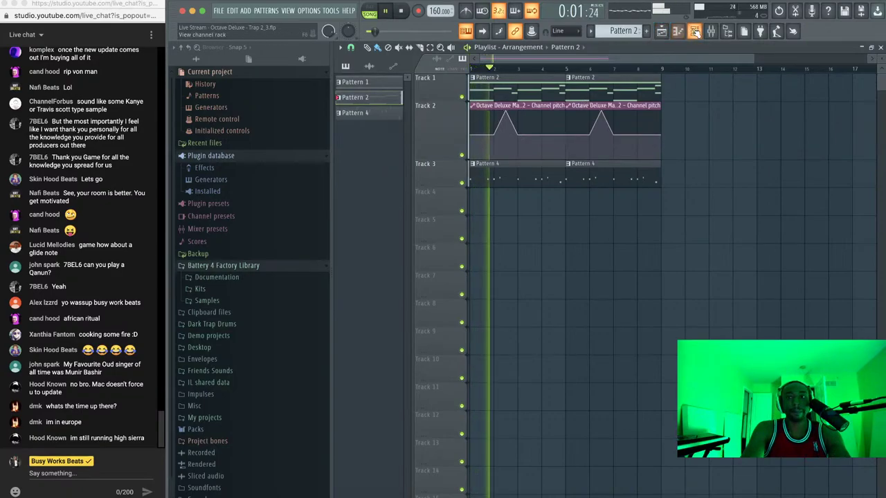
key("F6")
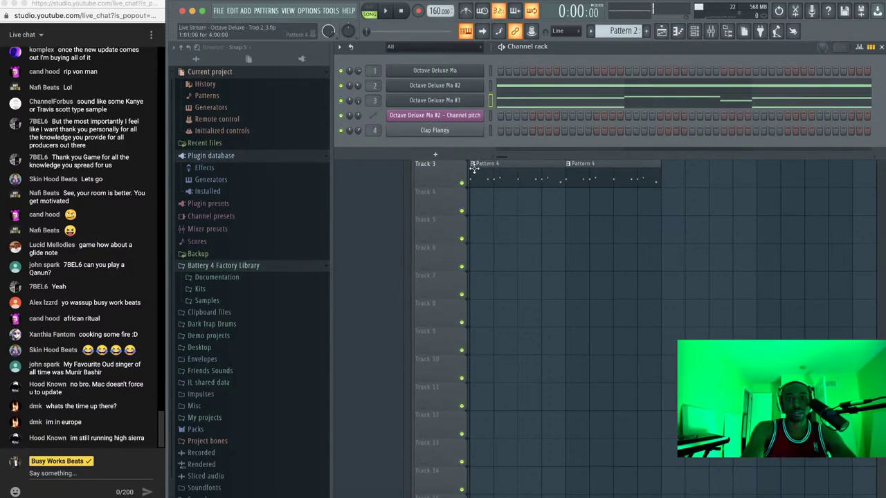
Add another Octave Deluxe Ma channel with the 29 String - Aaron Vibrato Group preset and route it to mixer track 5
left_click(435, 154)
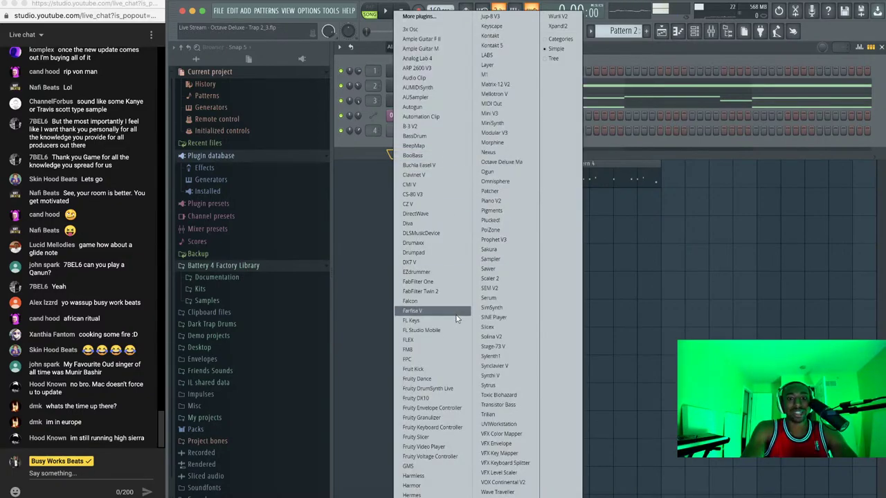
left_click(532, 163)
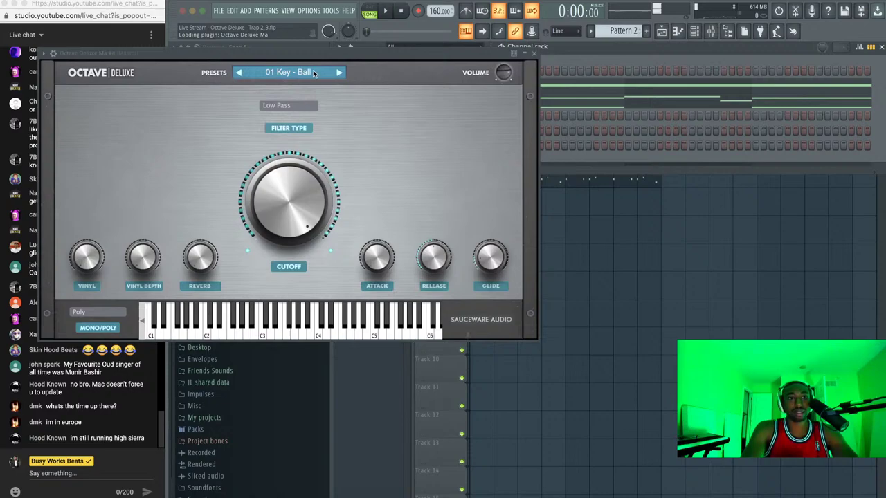
left_click(313, 74)
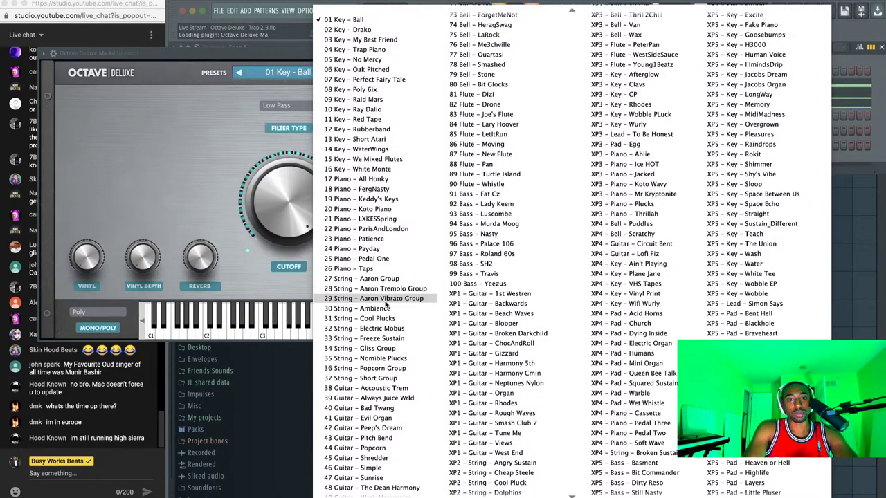
left_click(386, 303)
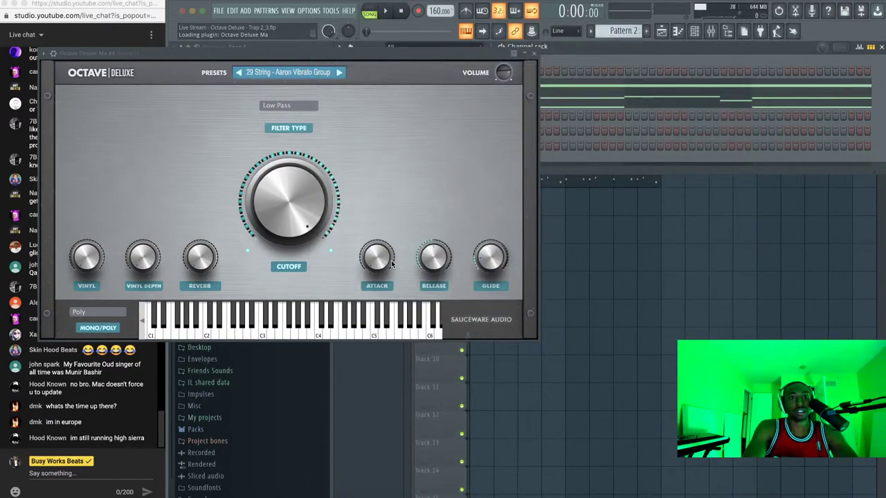
left_click(535, 53)
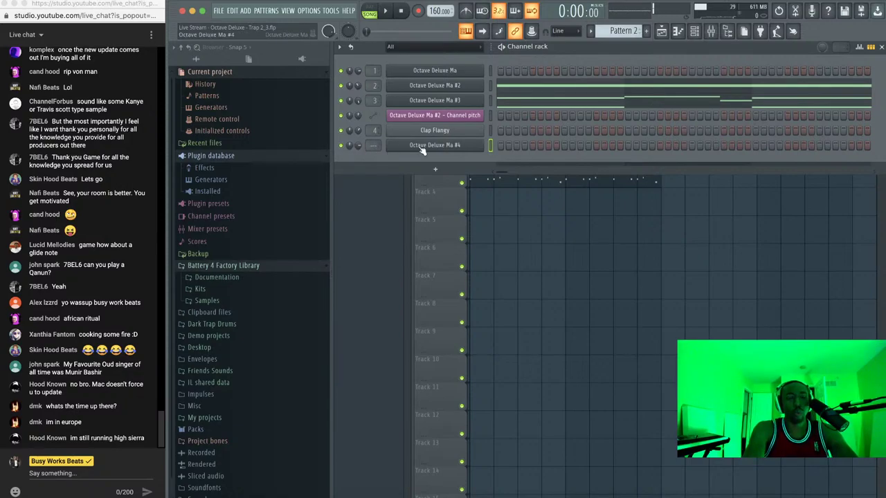
key("F9")
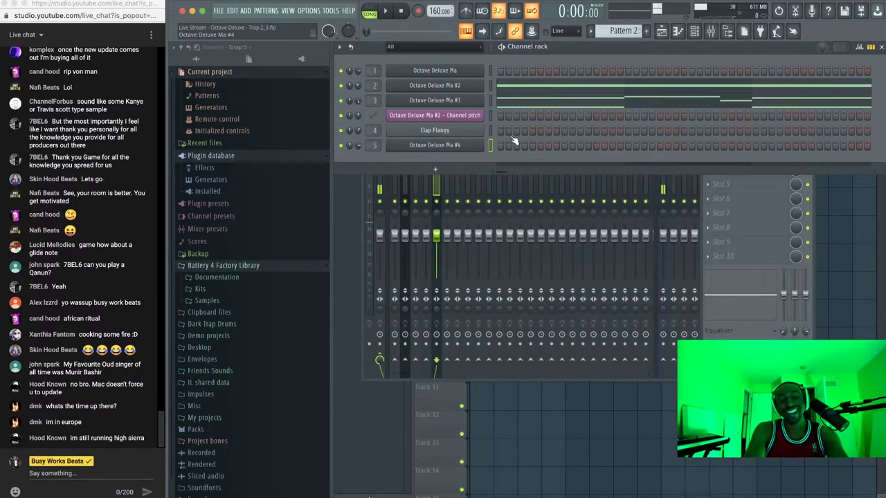
left_click(519, 403)
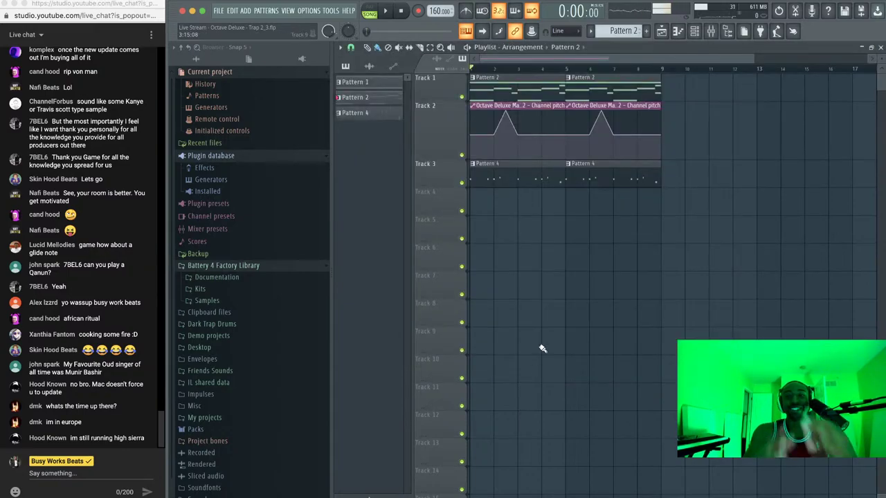
scroll(542, 351, "down", 2)
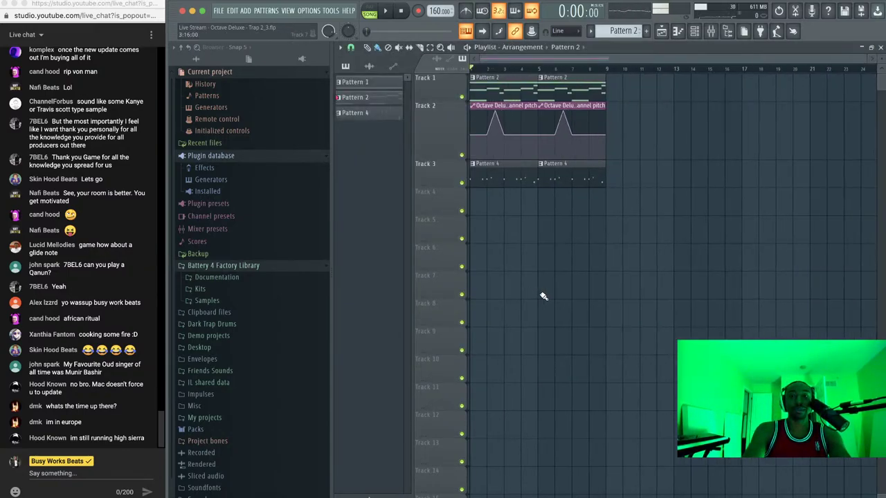
left_click_drag(613, 195, 487, 82)
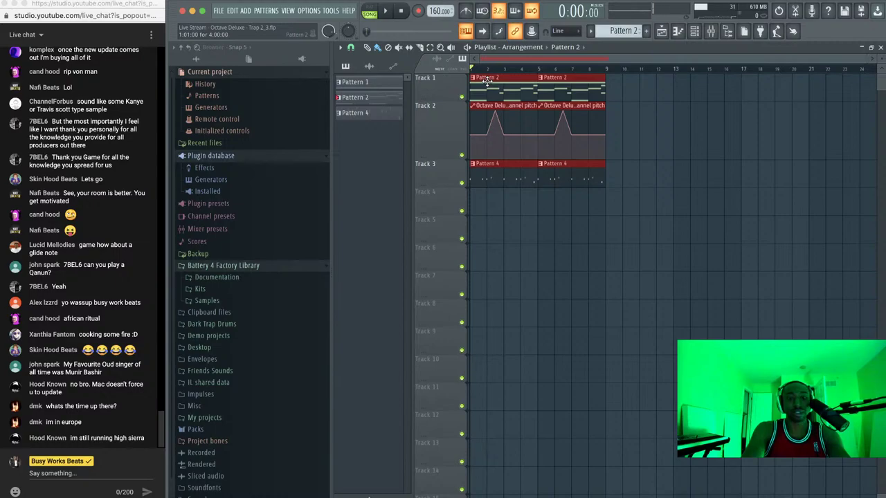
left_click(614, 150)
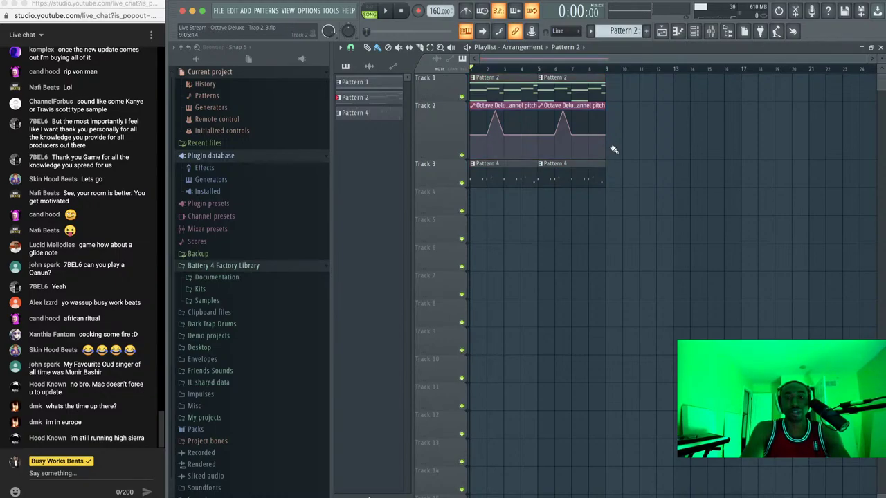
Make the second Pattern 4 clip on Track 3 unique and select bars 5 to 8 as the loop range
right_click(543, 166)
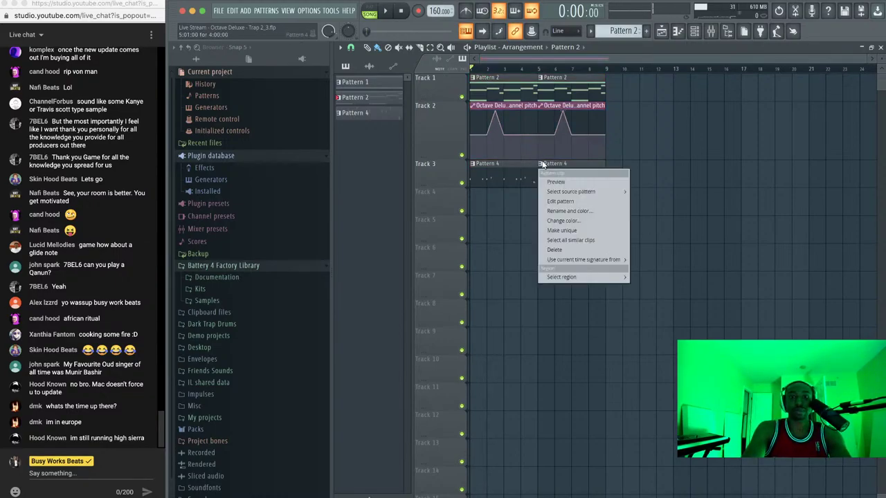
left_click(566, 232)
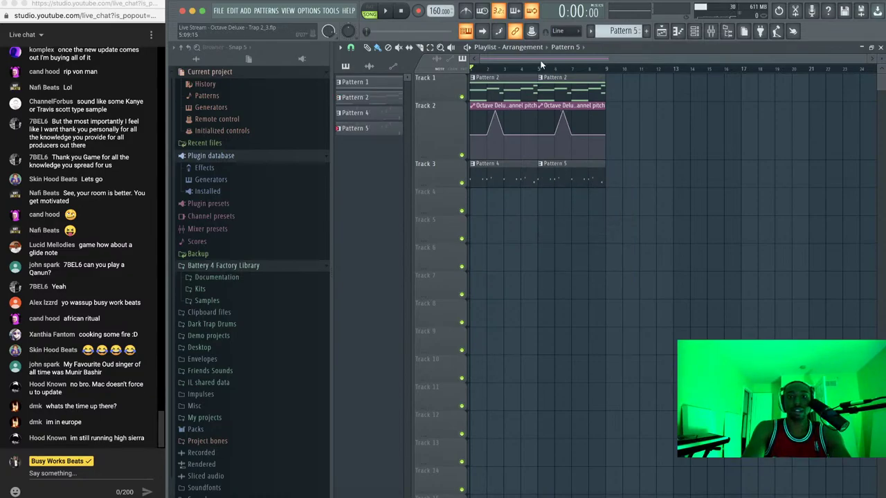
left_click_drag(551, 69, 604, 73)
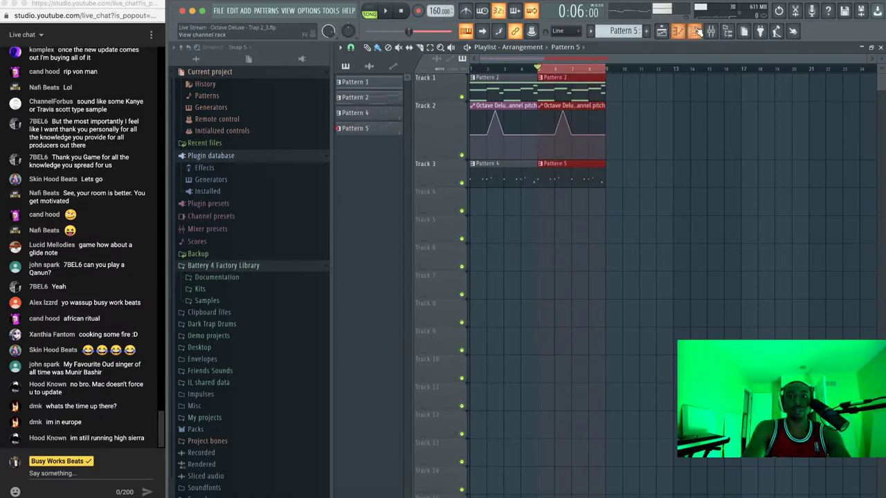
Start playback of the looped bars and open the Octave Deluxe Ma channel's piano roll in Pattern 5
left_click(694, 31)
key("space")
left_click(574, 71)
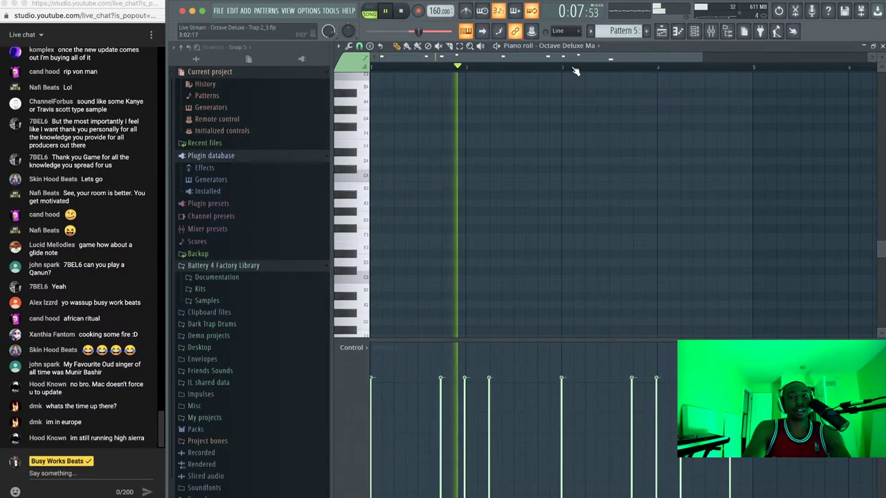
Lower the last two melody notes in Pattern 5 by five and three semitones respectively, and clear the playlist's loop range
key("space")
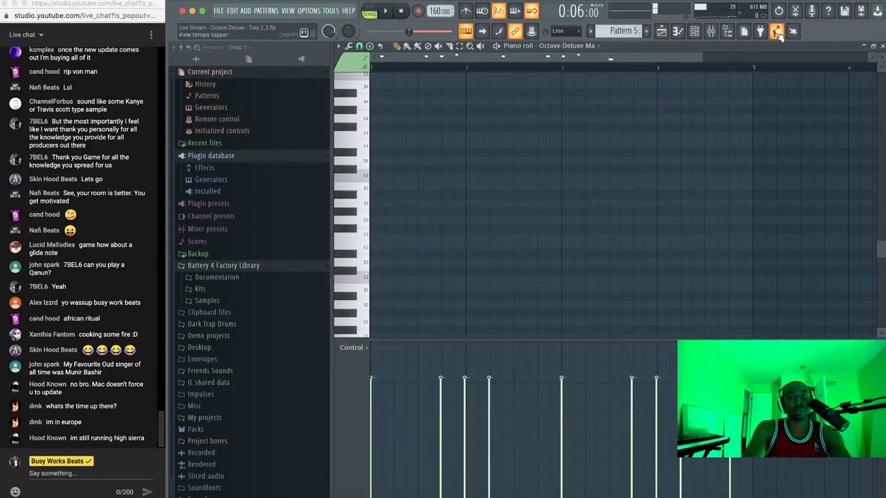
left_click(873, 46)
key("space")
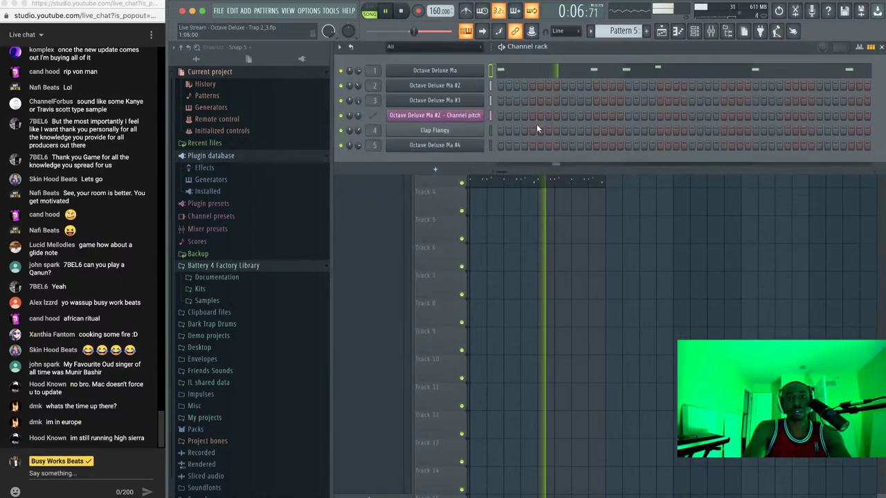
left_click(613, 72)
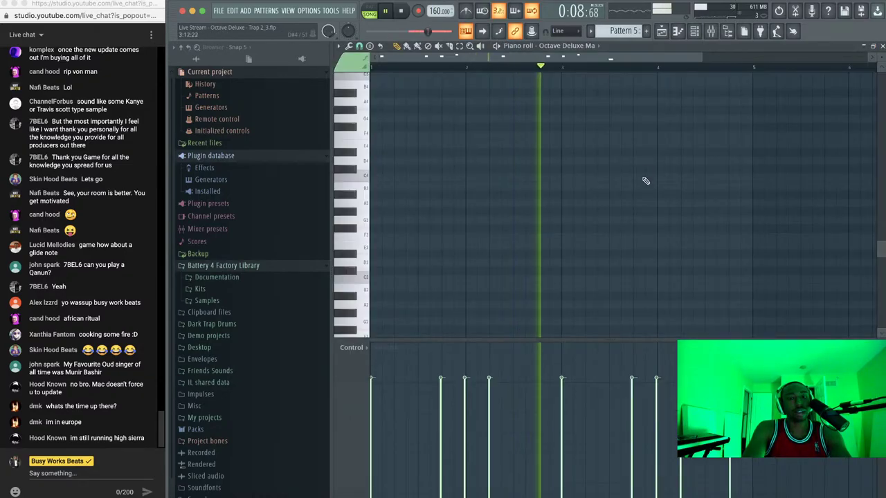
key("space")
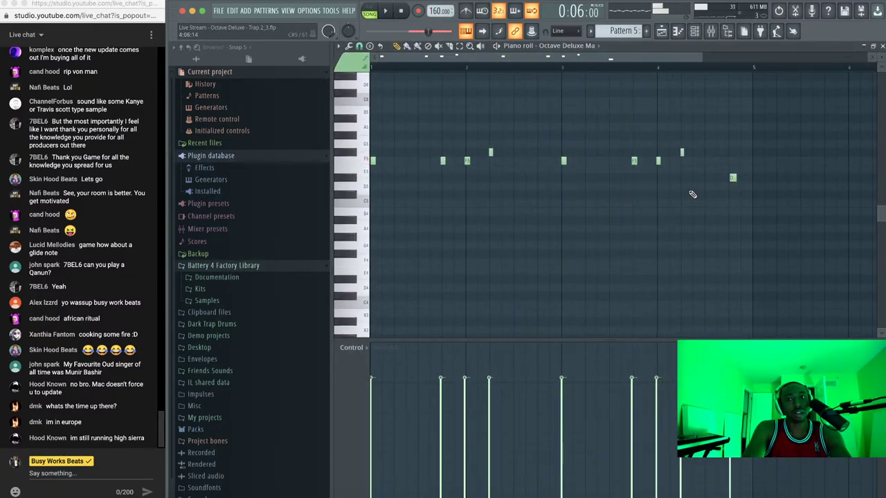
left_click_drag(682, 153, 681, 202)
left_click_drag(734, 179, 734, 203)
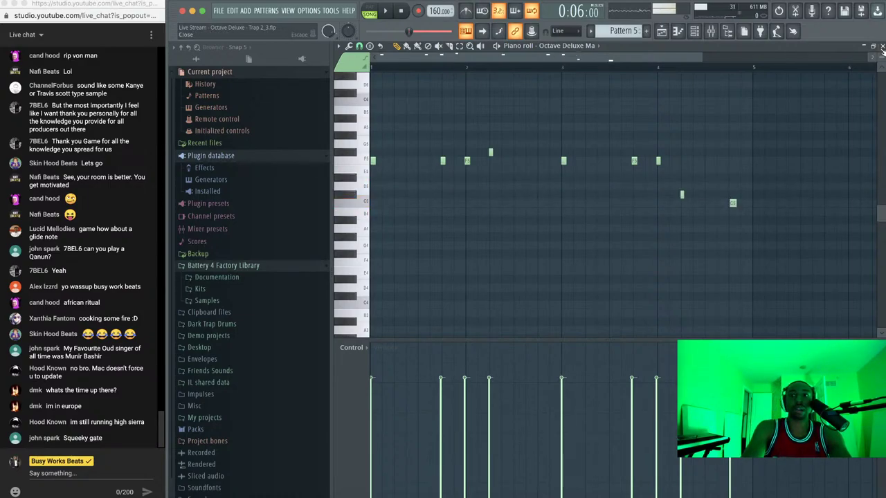
left_click(882, 46)
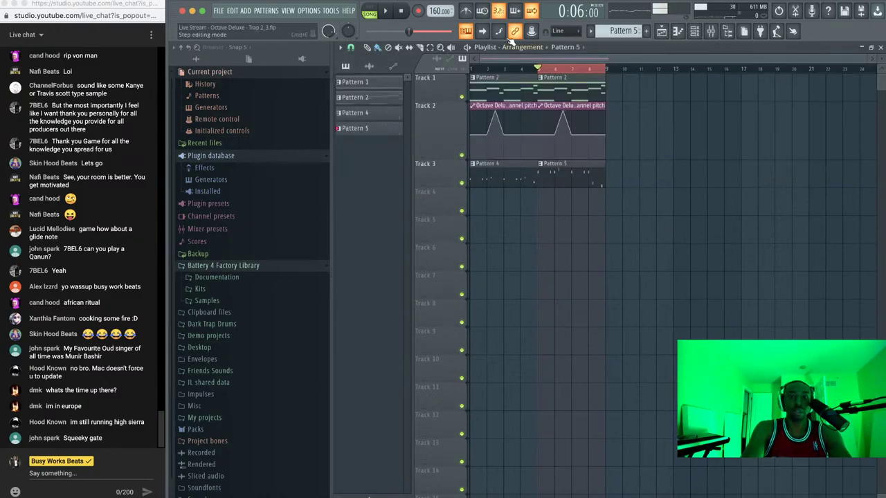
left_click(546, 70)
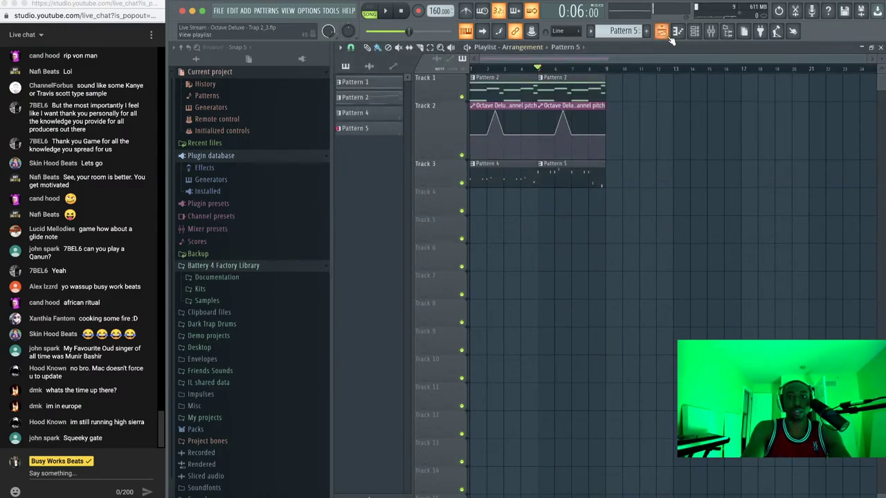
Open the mixer and check the audio device settings
left_click(713, 31)
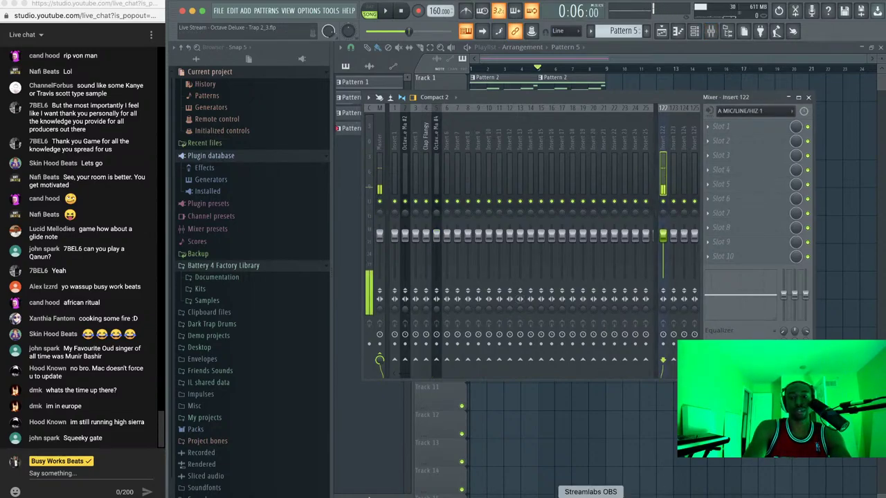
left_click(309, 11)
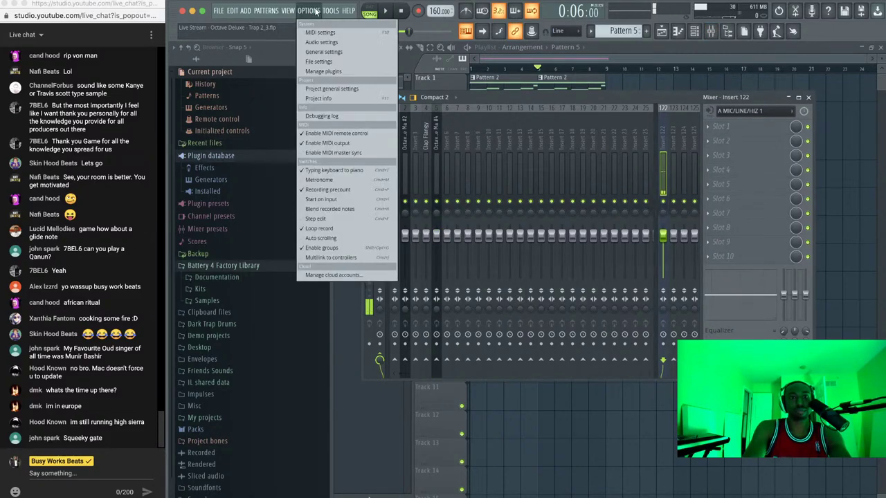
left_click(315, 41)
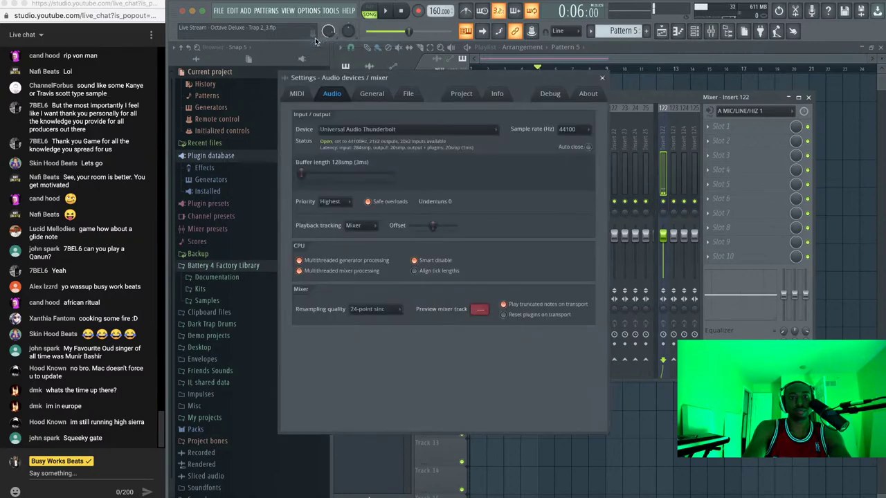
left_click(600, 79)
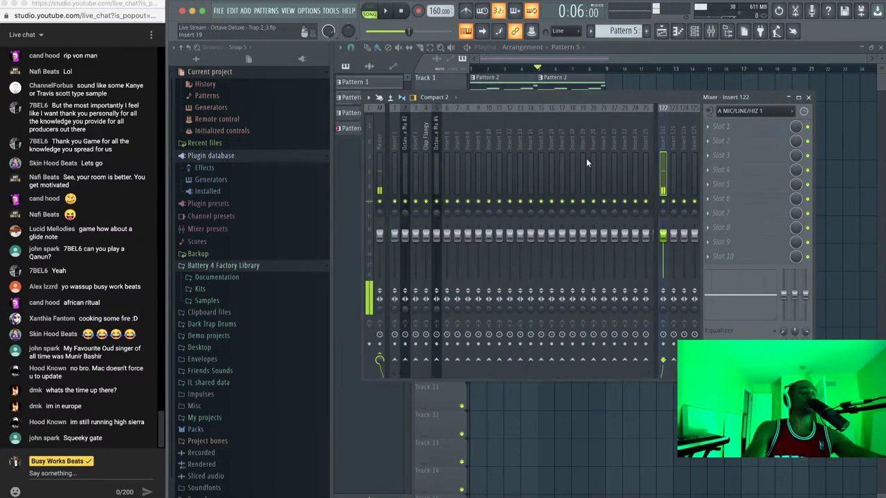
Reset the audio input of mixer track Insert 122 to none and reassign it to A MIC/LINE/HIZ 1
left_click_drag(661, 201, 696, 200)
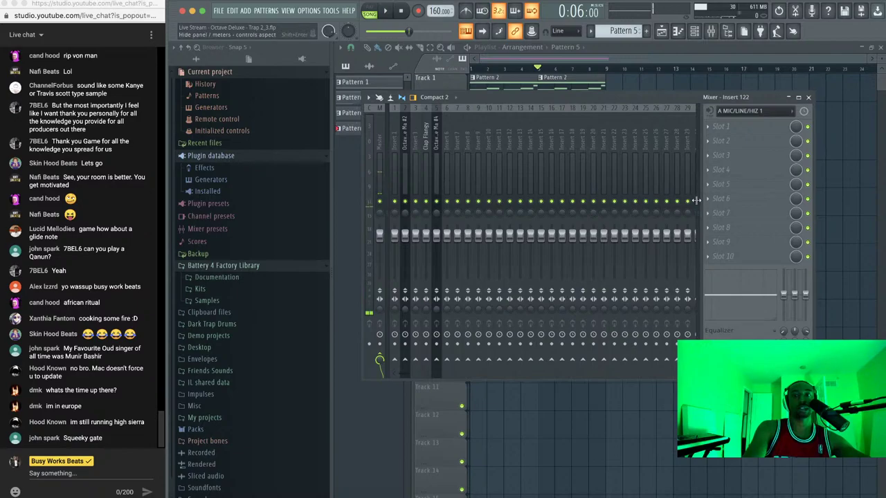
left_click(781, 110)
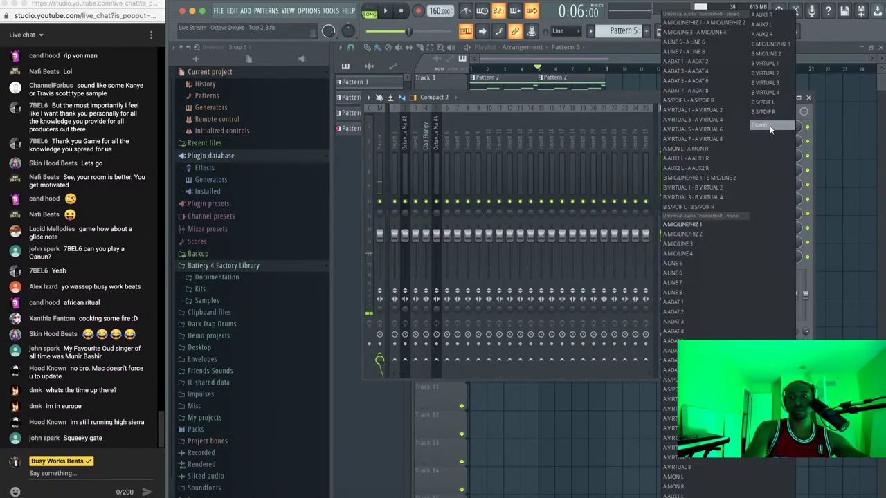
left_click(769, 125)
left_click(759, 114)
left_click(698, 224)
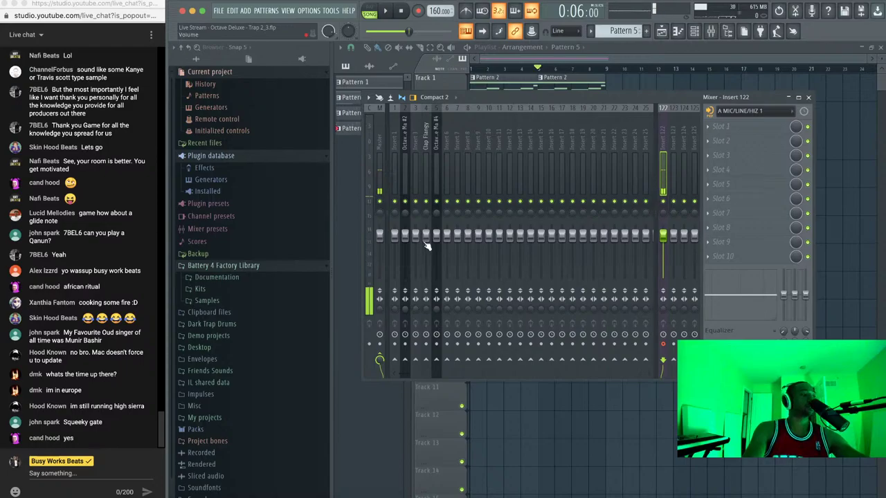
Open Loopback, try to update its ACE audio component, and quit the updater
left_click(159, 495)
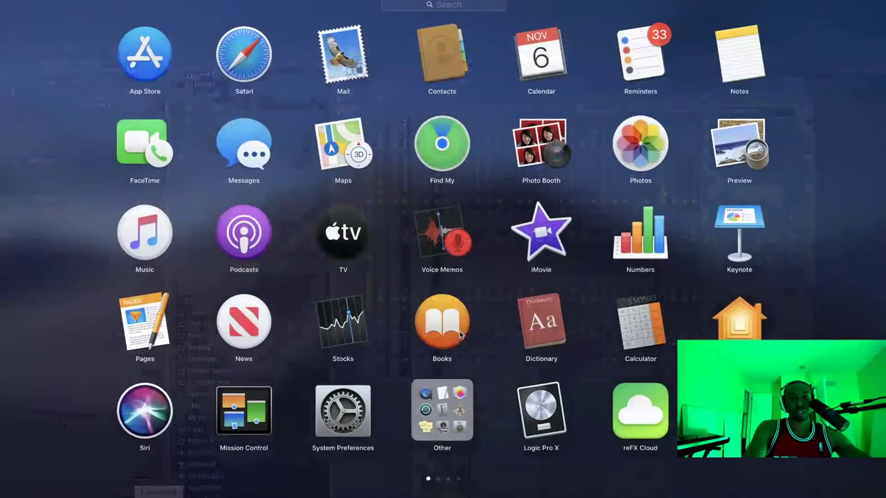
scroll(538, 317, "right", 5)
left_click(640, 320)
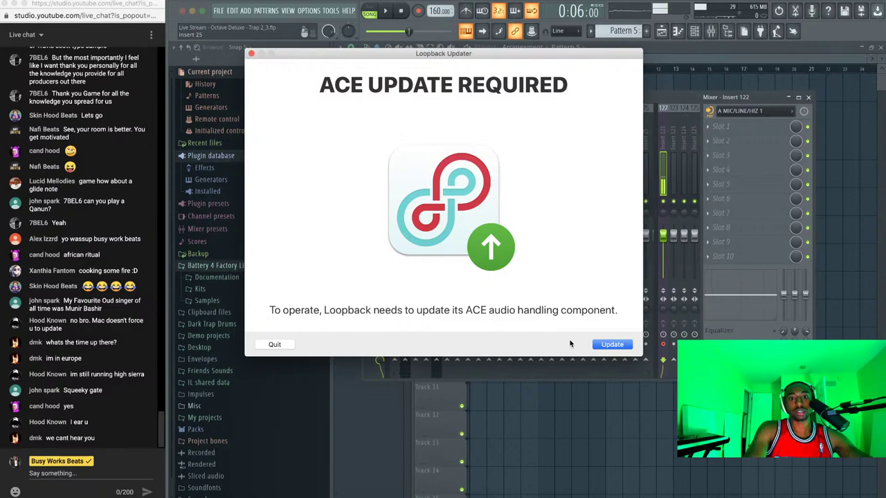
left_click(605, 346)
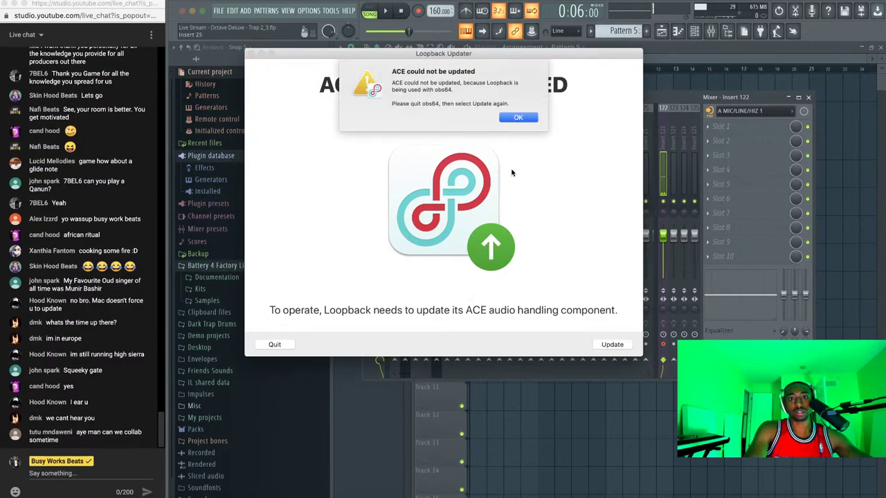
left_click(522, 116)
left_click(277, 344)
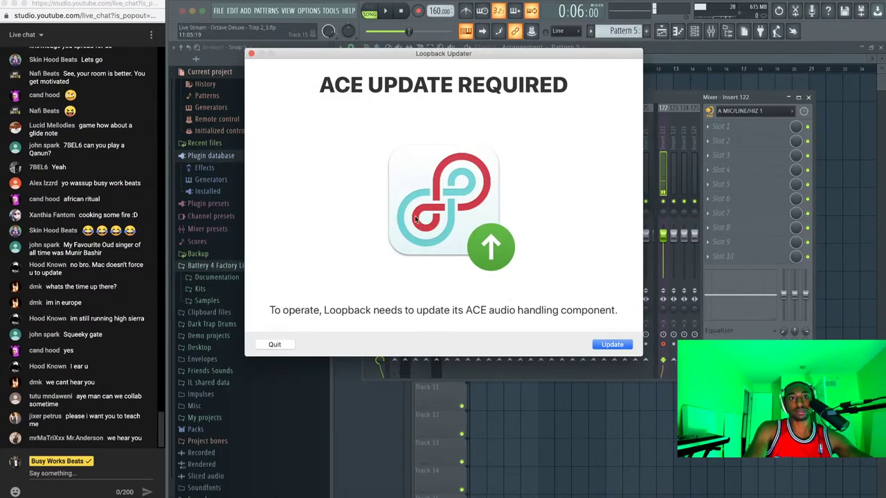
left_click(252, 53)
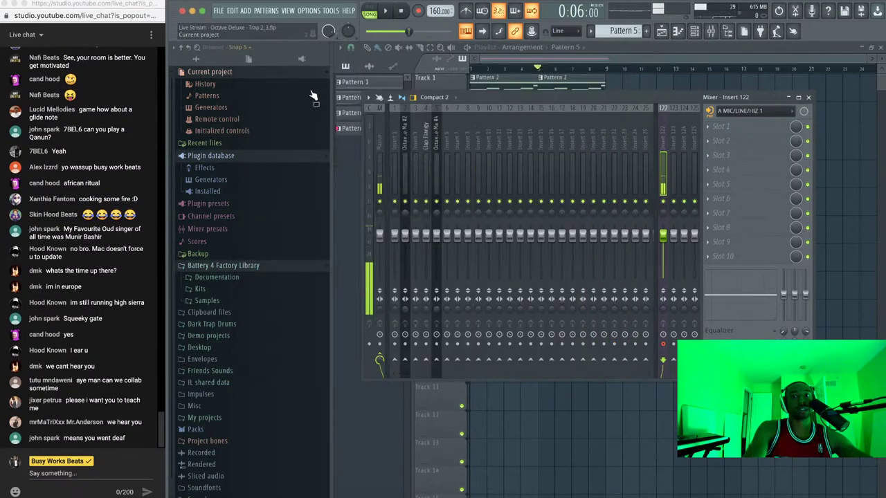
Restart FL Studio, putting away the YouTube Studio browser window, and minimize the new empty project
left_click(218, 10)
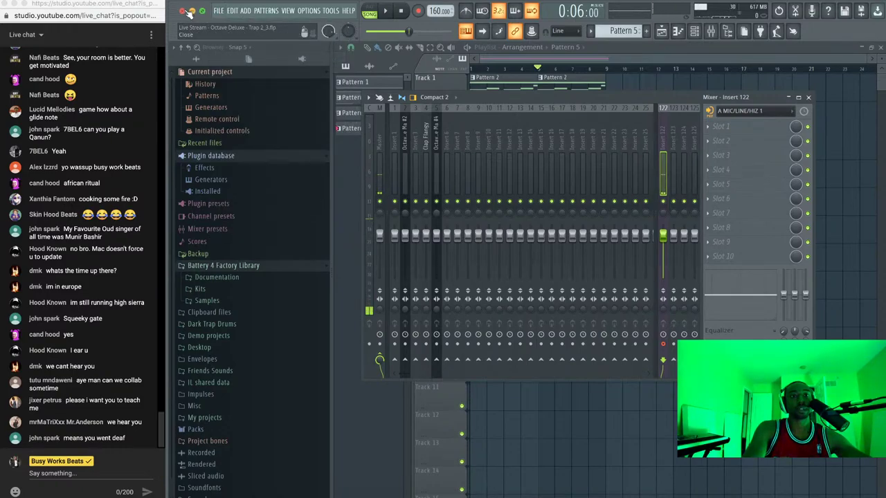
key("super+Tab")
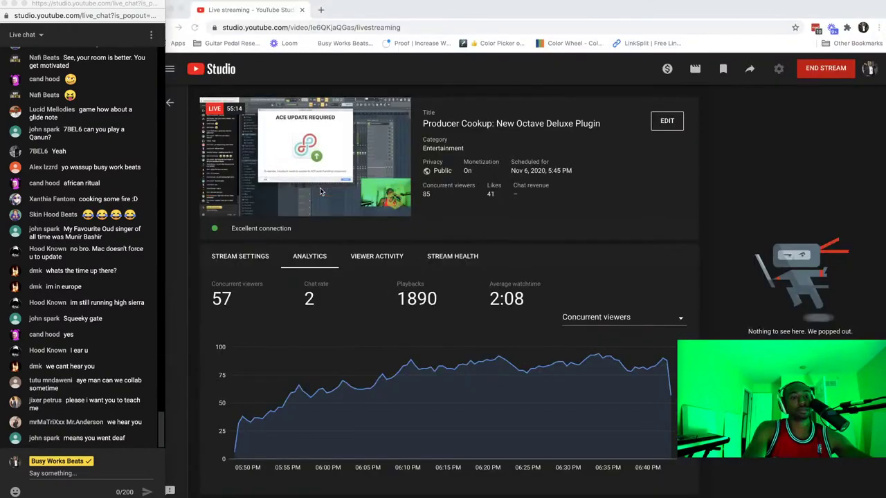
left_click(171, 10)
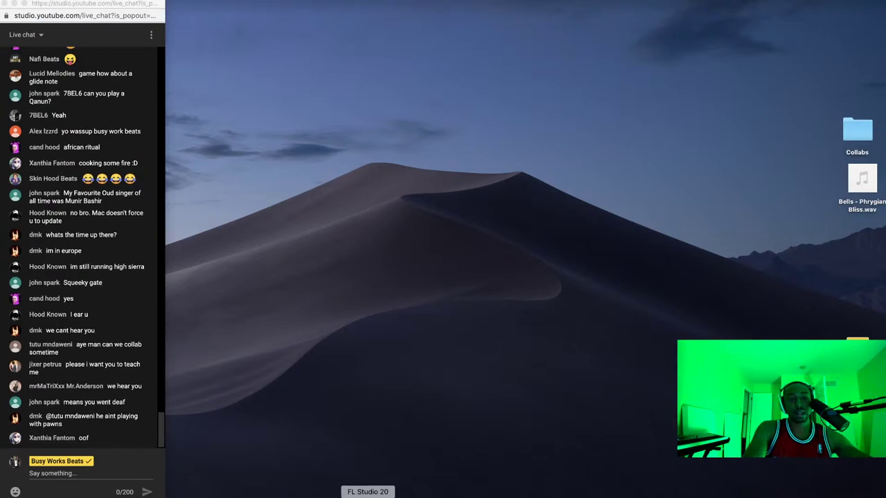
left_click(369, 495)
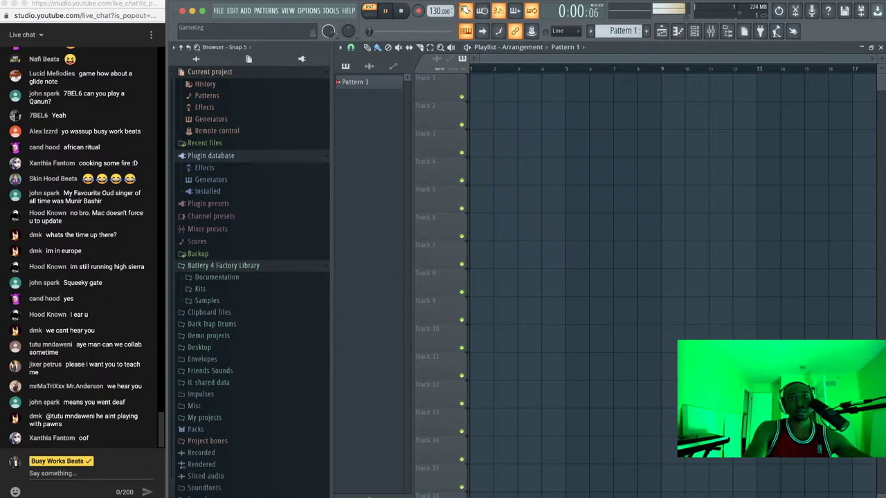
left_click(193, 11)
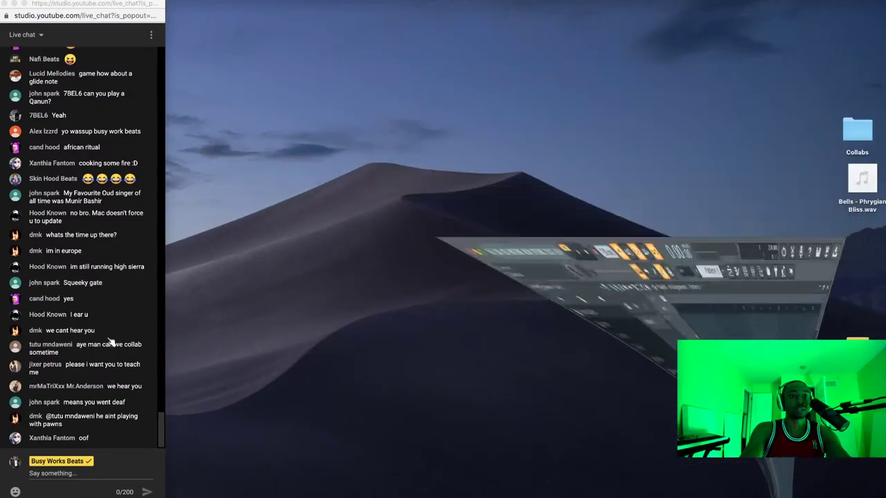
Post "i have to end stream for a second" in the YouTube live chat
left_click(63, 474)
type("i have")
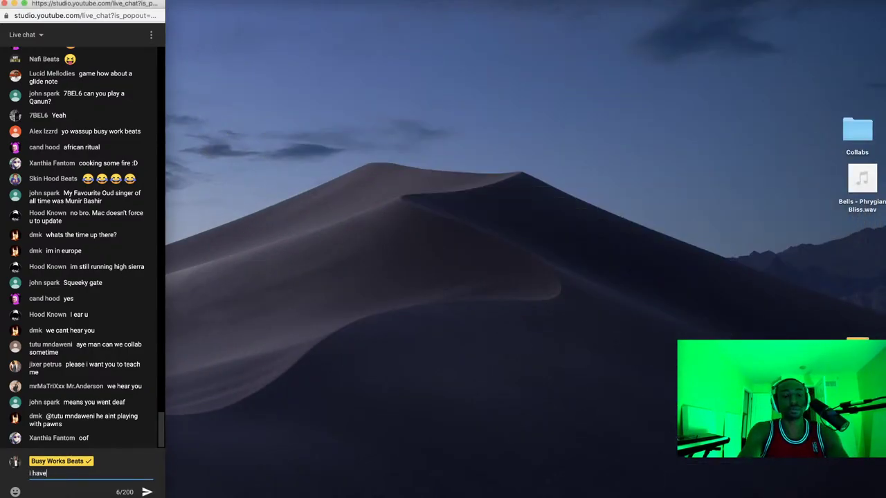
type(" to end stream for a second")
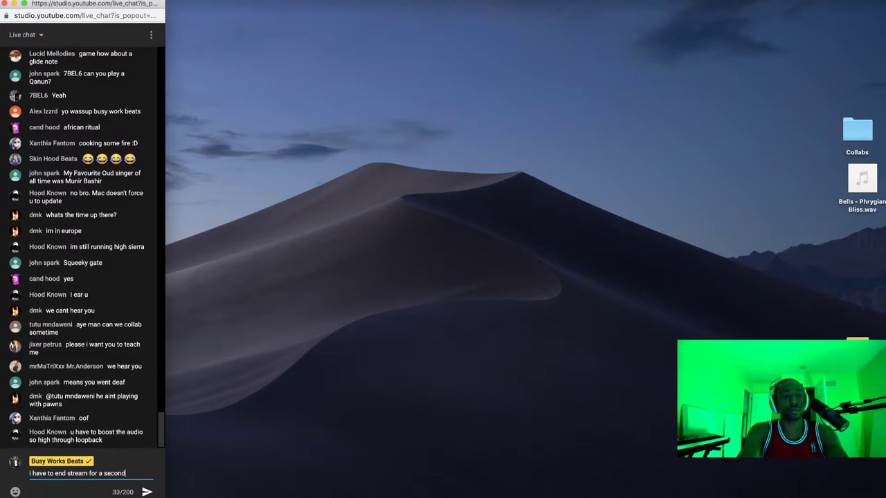
key("Return")
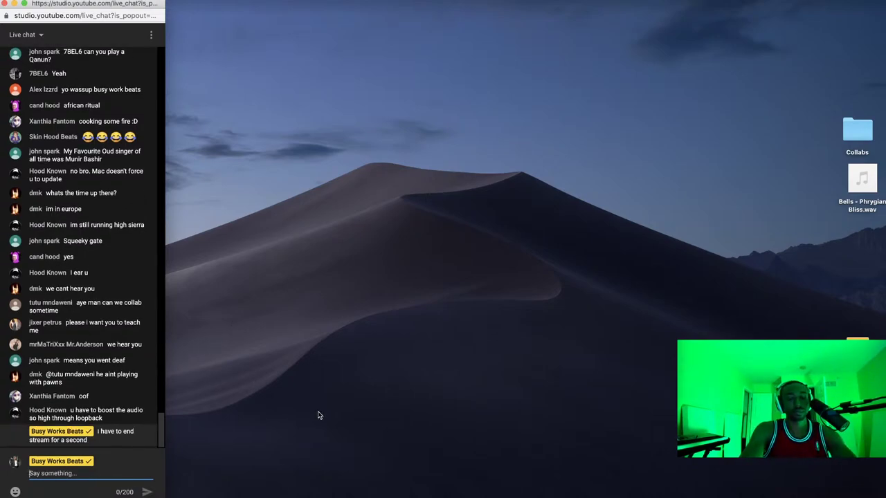
Bring up Streamlabs OBS, switch back to FL Studio and view its audio device settings
left_click(574, 493)
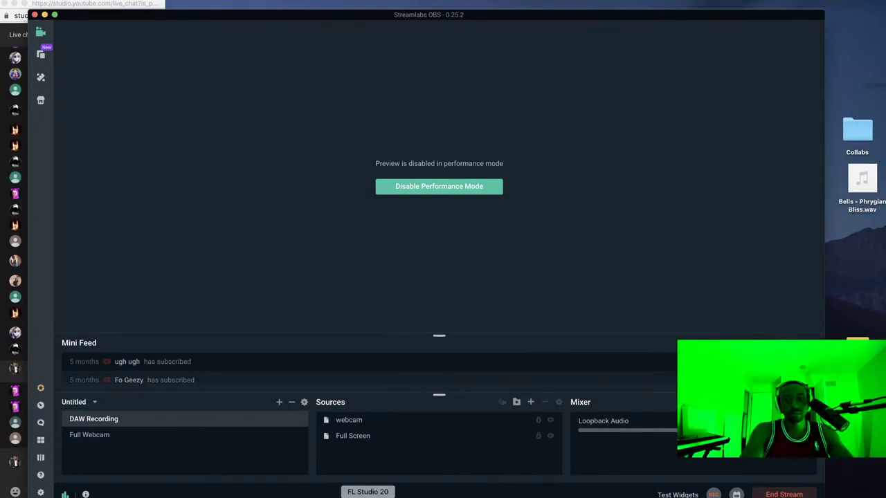
left_click(371, 493)
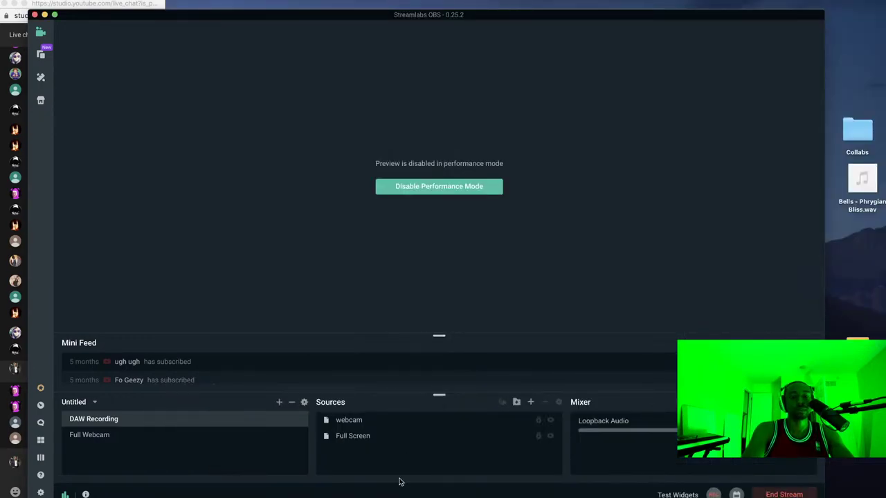
left_click(383, 494)
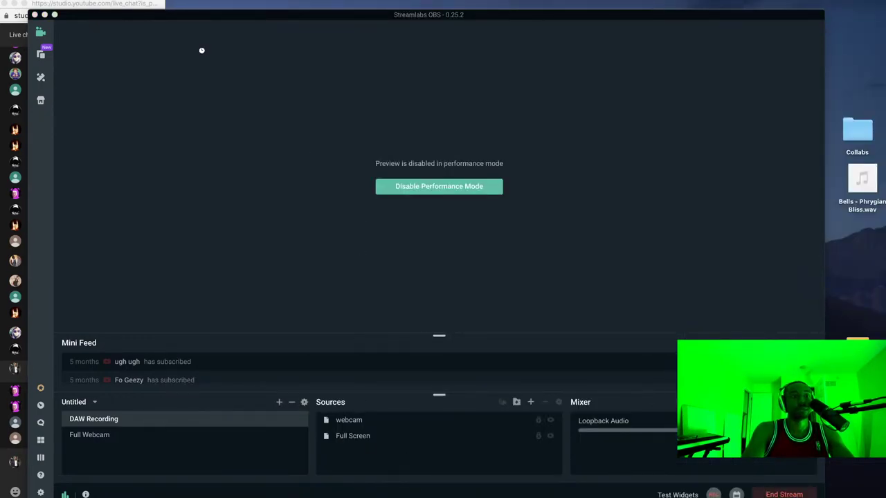
key("super+Tab")
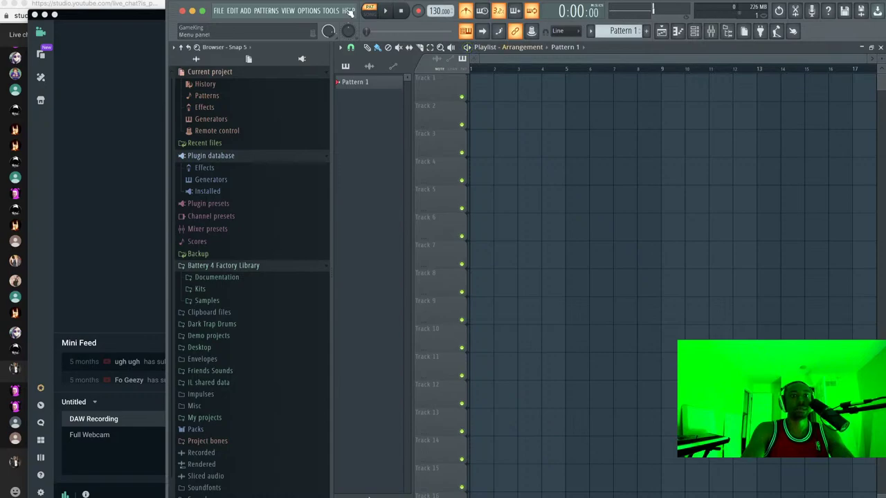
left_click(315, 10)
left_click(321, 43)
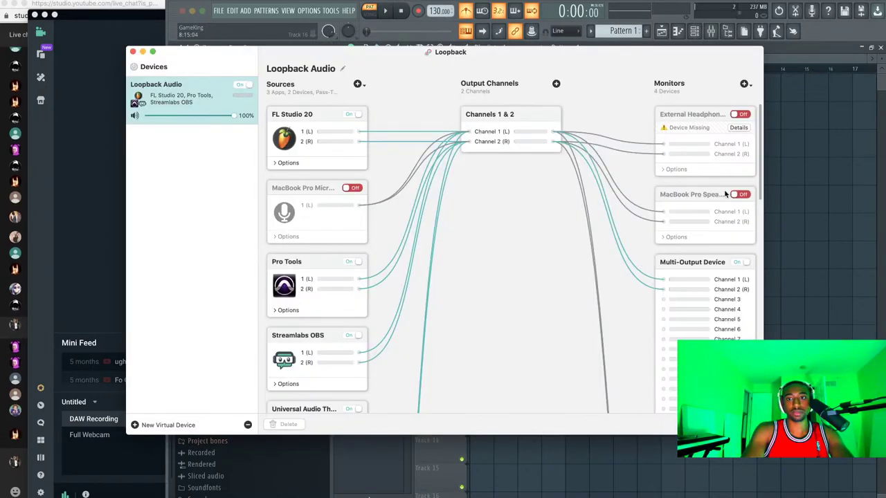
Turn off the Multi-Output Device monitor for the Loopback Audio device in Loopback and close its window
scroll(739, 230, "down", 2)
scroll(740, 230, "down", 10)
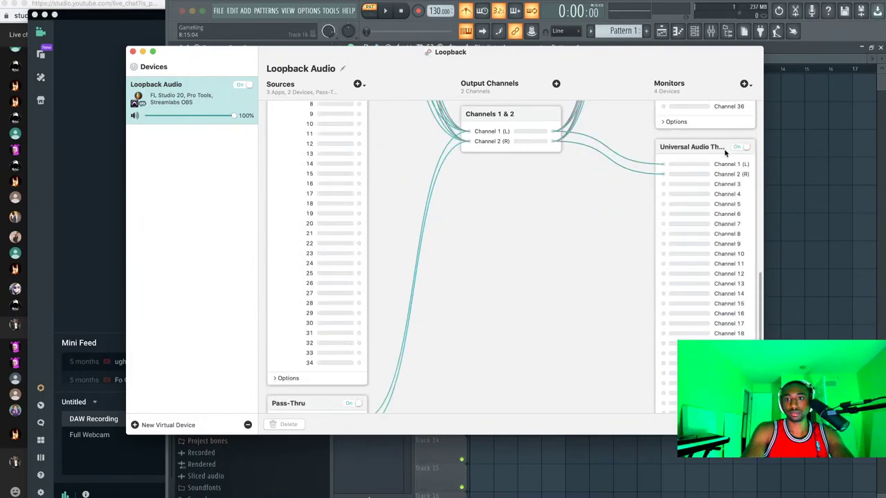
scroll(741, 173, "up", 10)
scroll(742, 201, "down", 1)
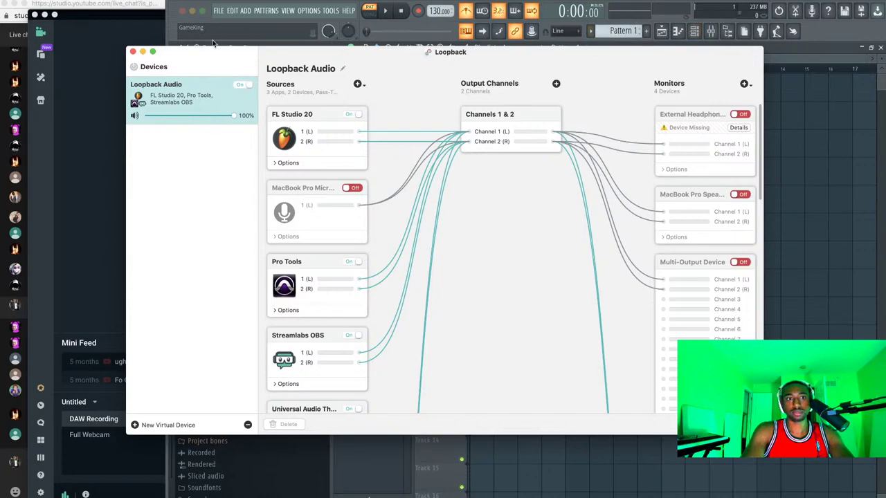
left_click(133, 53)
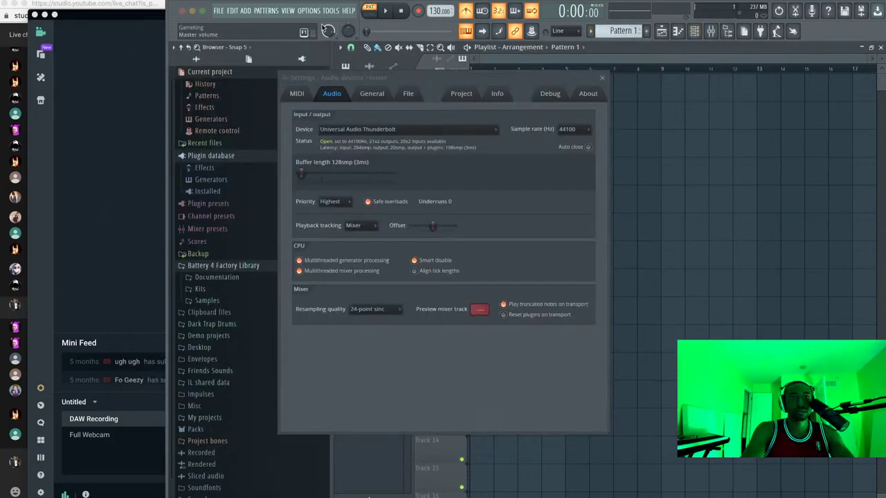
Close the audio settings and open the project Live Stream - Octave Deluxe - Trap 2_3.flp without saving the untitled one
left_click(602, 79)
key("space")
key("space")
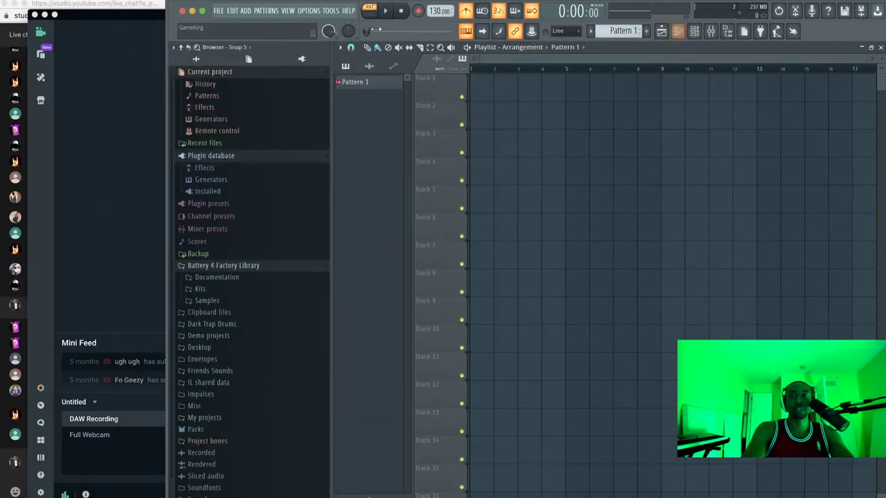
left_click(220, 12)
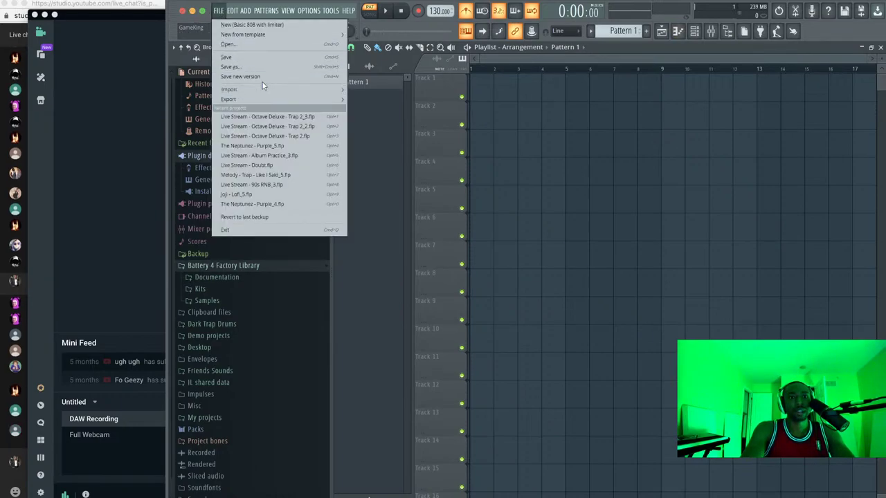
left_click(273, 38)
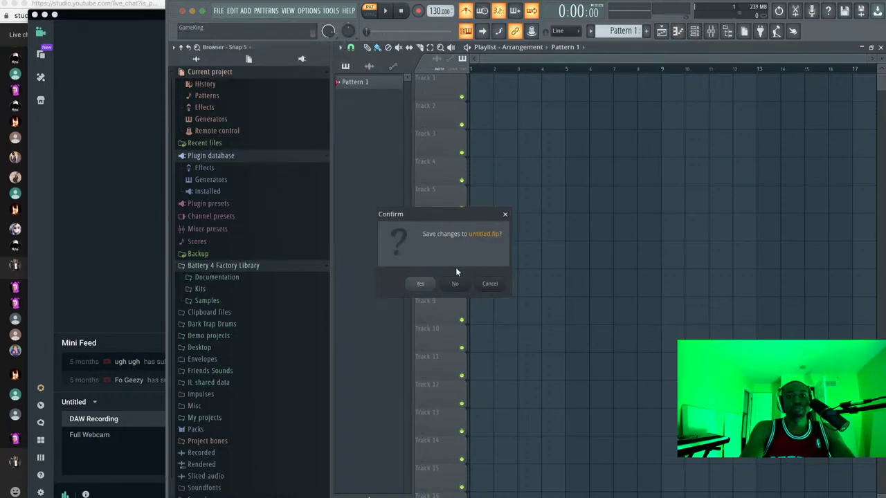
left_click(455, 286)
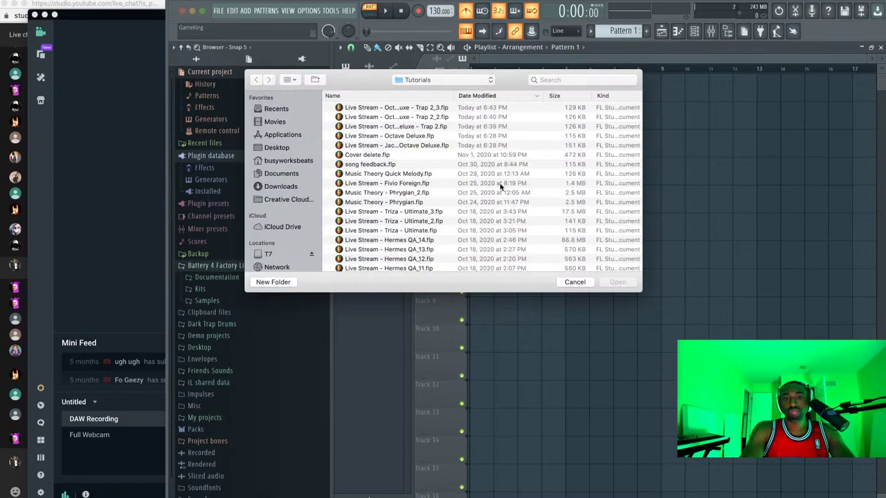
double_click(452, 108)
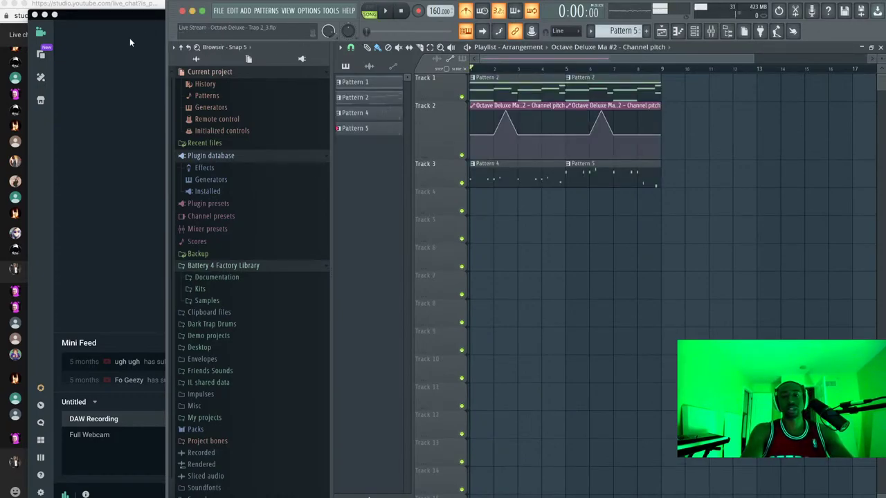
Put away the Streamlabs OBS window and review the Loopback Audio device's sources and monitors in Loopback
left_click(44, 14)
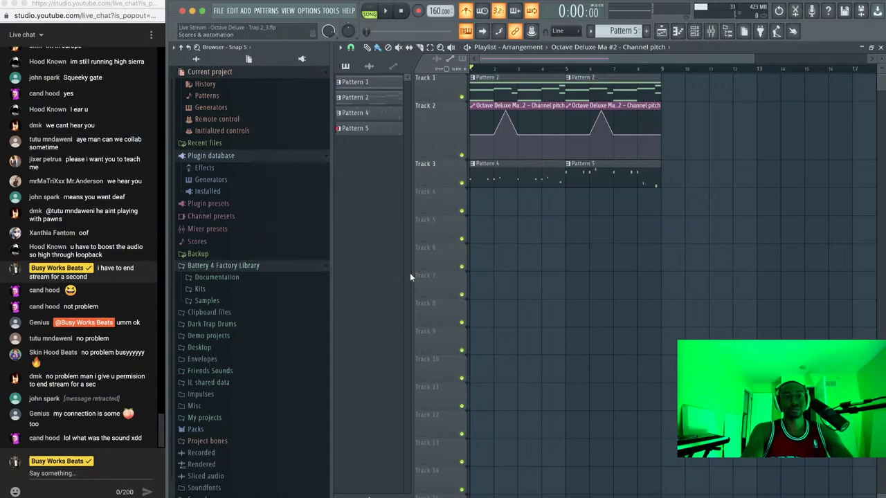
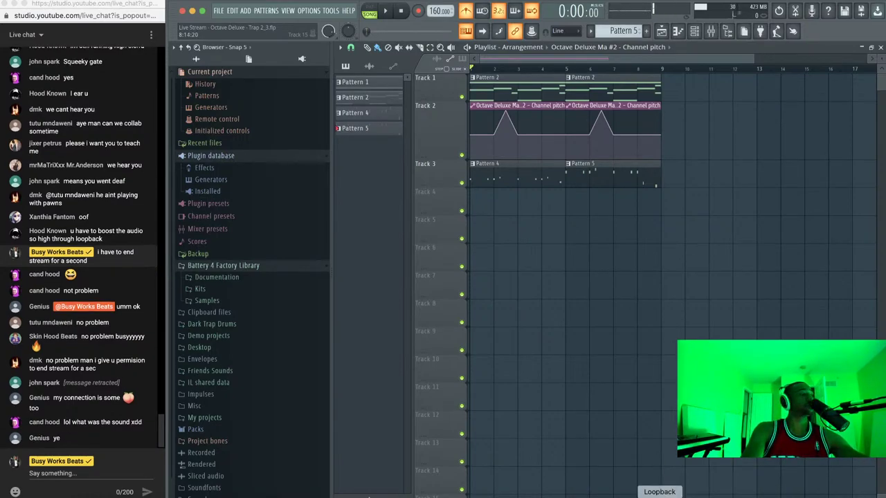
left_click(659, 496)
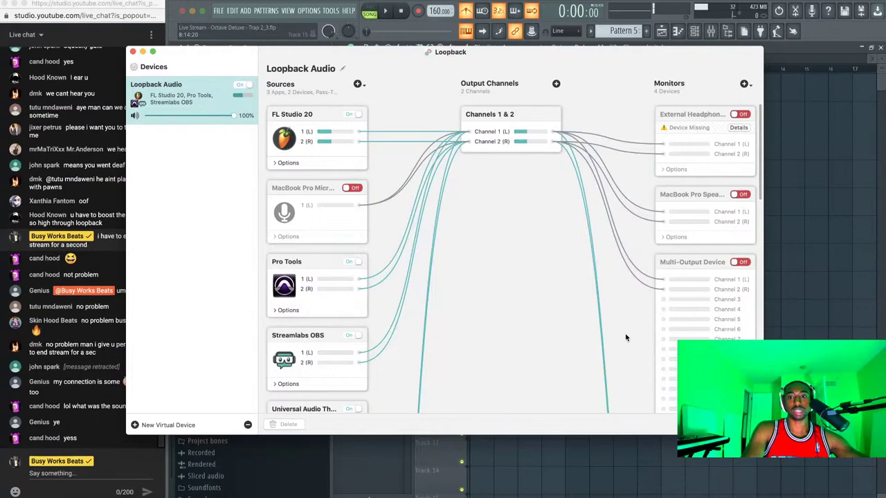
scroll(626, 337, "down", 10)
scroll(625, 337, "up", 5)
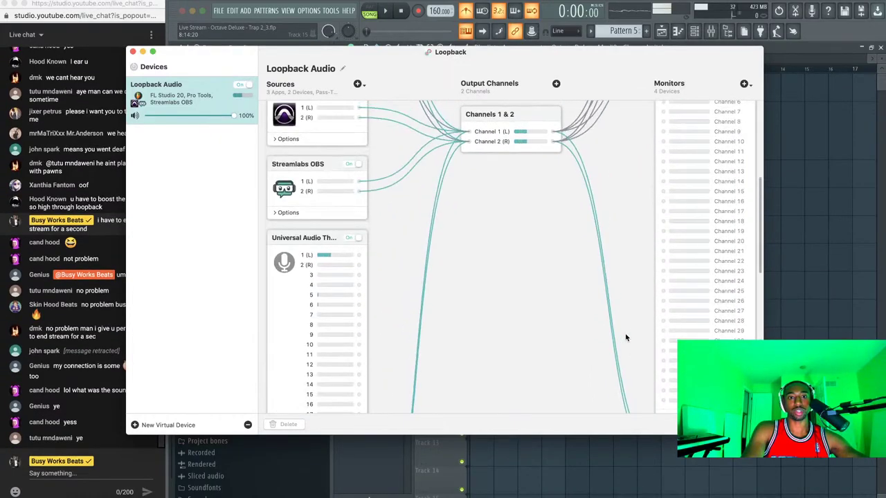
scroll(625, 337, "up", 3)
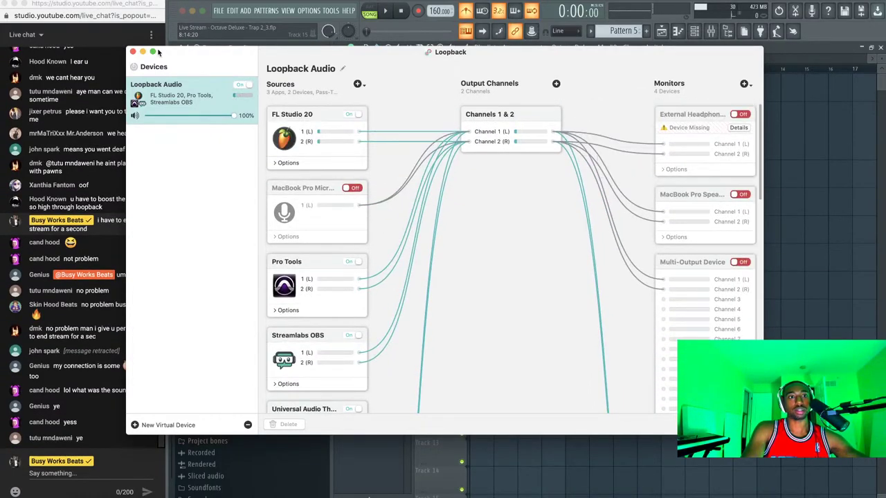
left_click(133, 52)
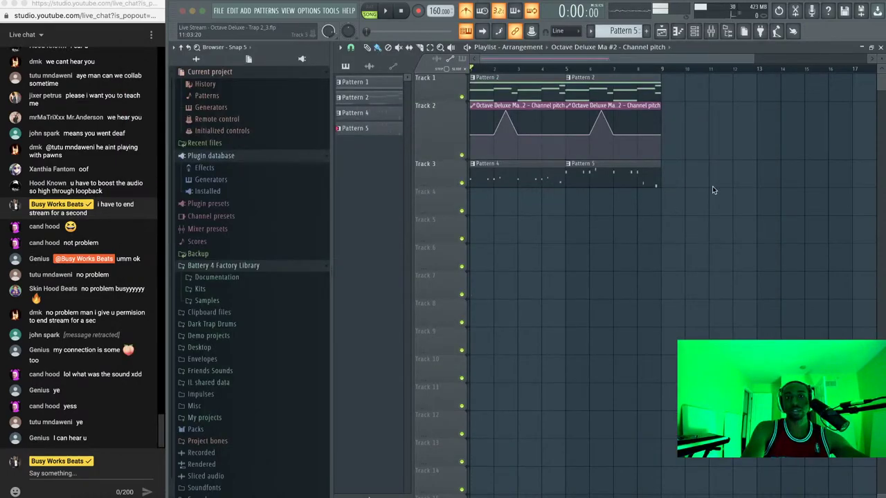
Check the audio device settings in FL Studio
left_click(310, 10)
left_click(325, 39)
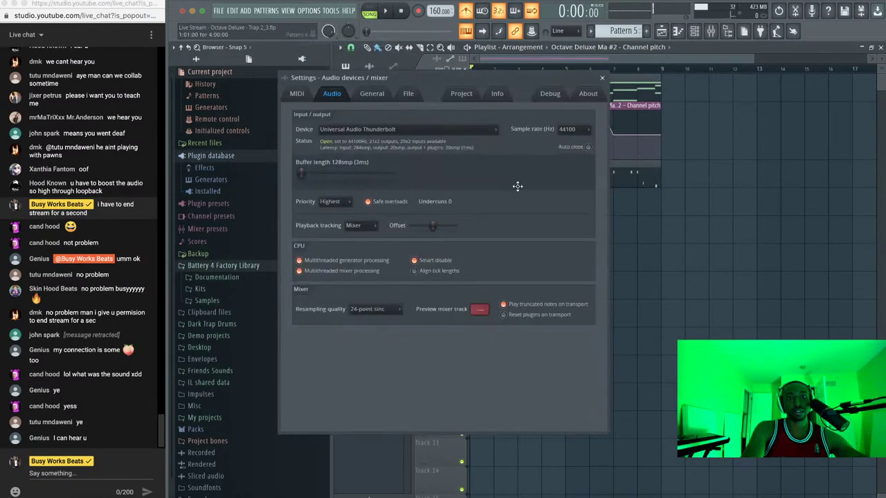
left_click(601, 78)
Inspect the mixer's Insert 122 and Insert 1 tracks for an audio input source
left_click(711, 31)
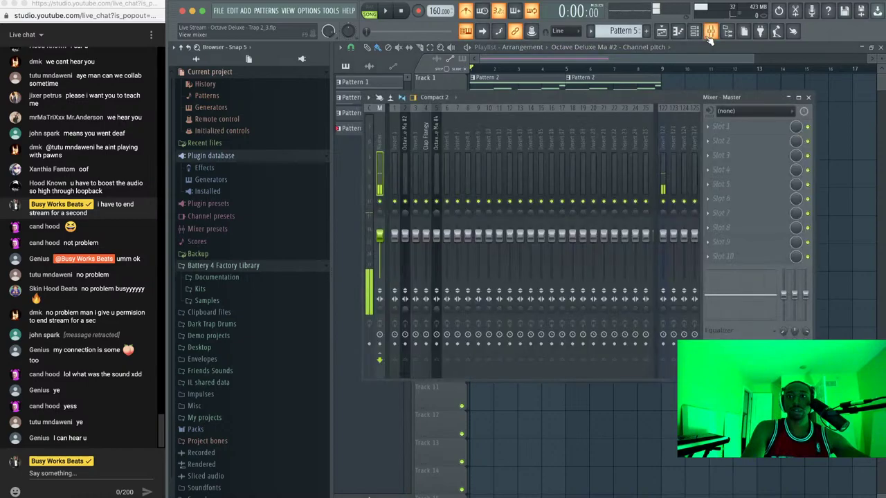
left_click(661, 136)
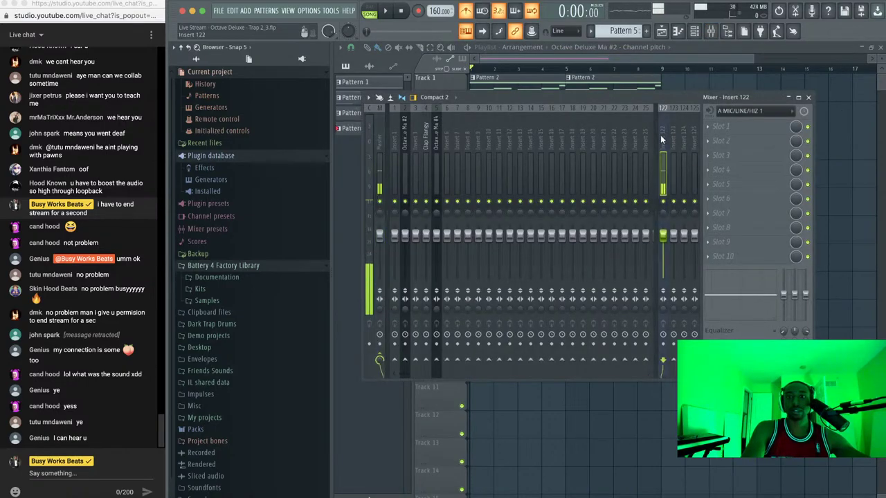
left_click_drag(661, 137, 390, 140)
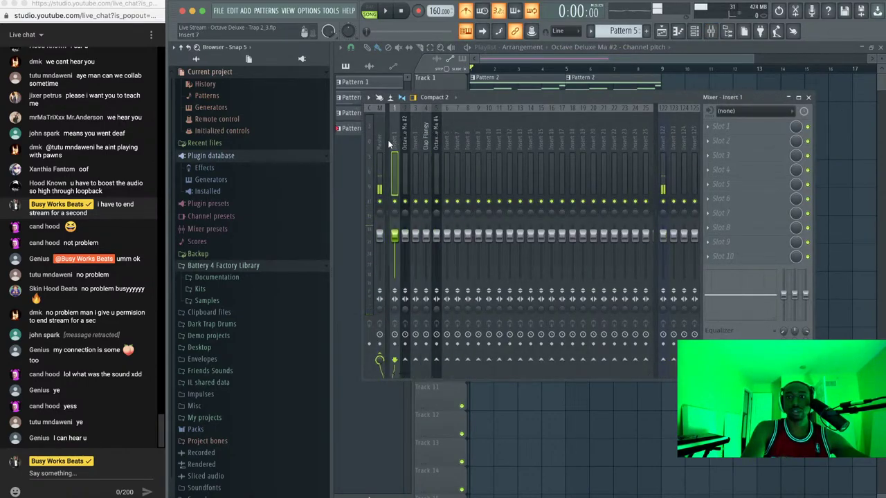
key("F9")
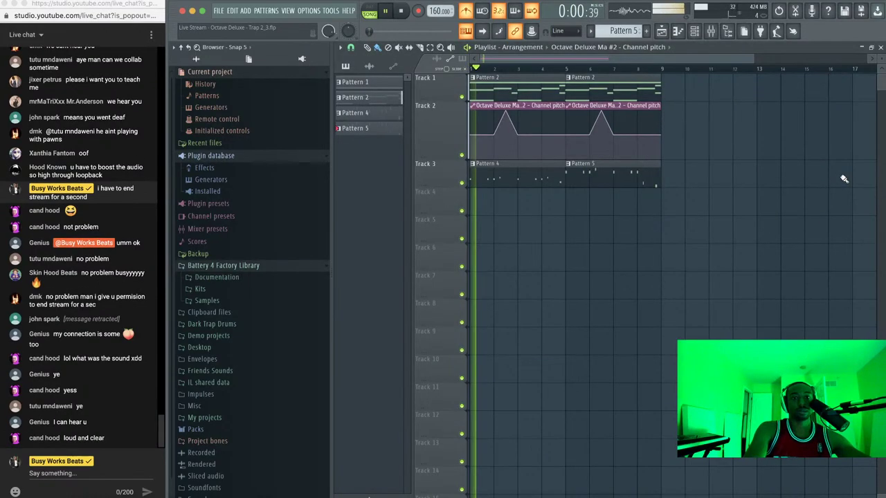
Turn off the metronome, audition the start of the arrangement and bring up the Channel rack
left_click(467, 11)
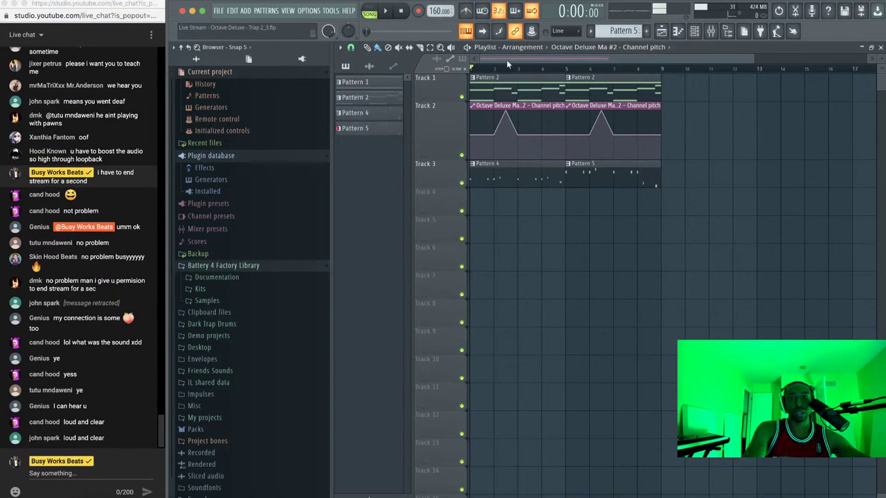
key("space")
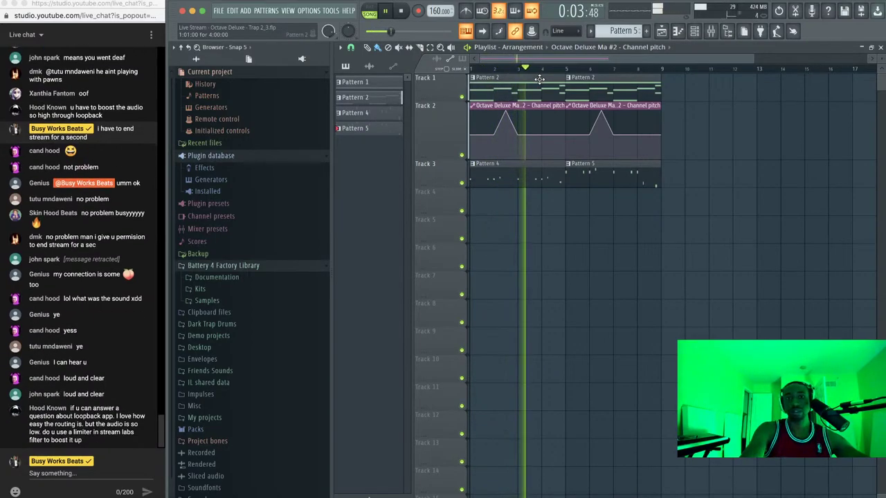
key("space")
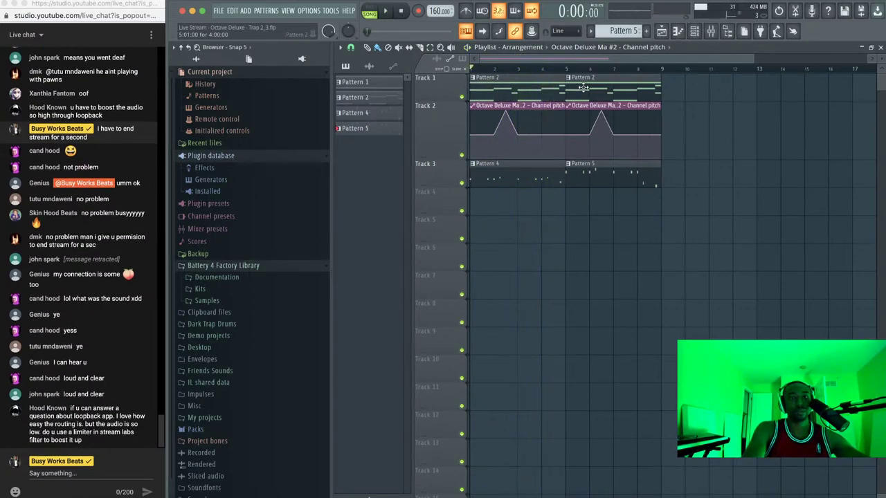
left_click(695, 30)
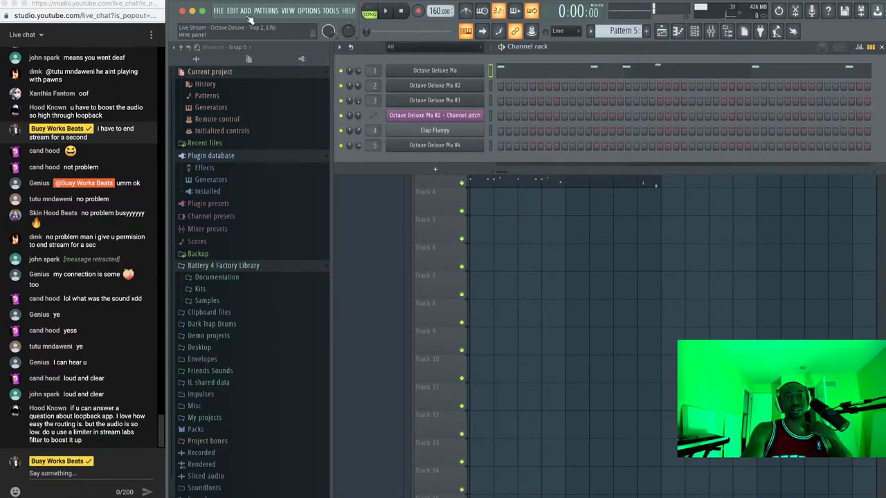
left_click(219, 11)
left_click(225, 41)
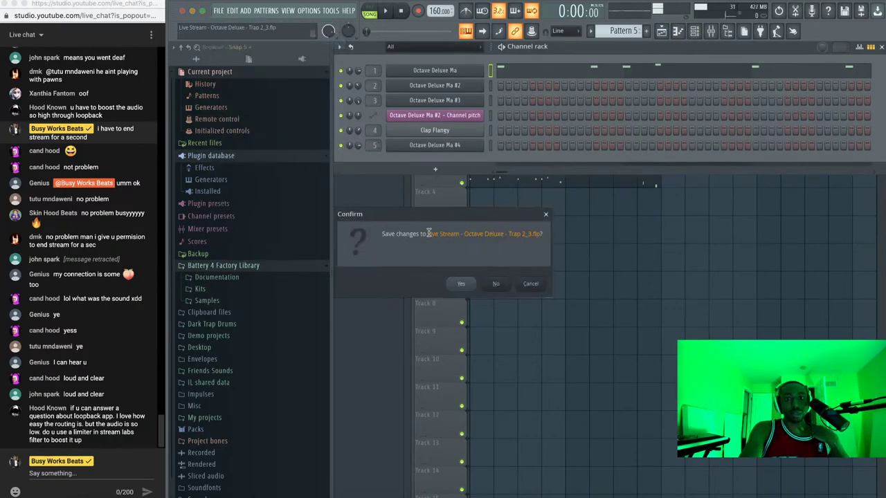
left_click(496, 284)
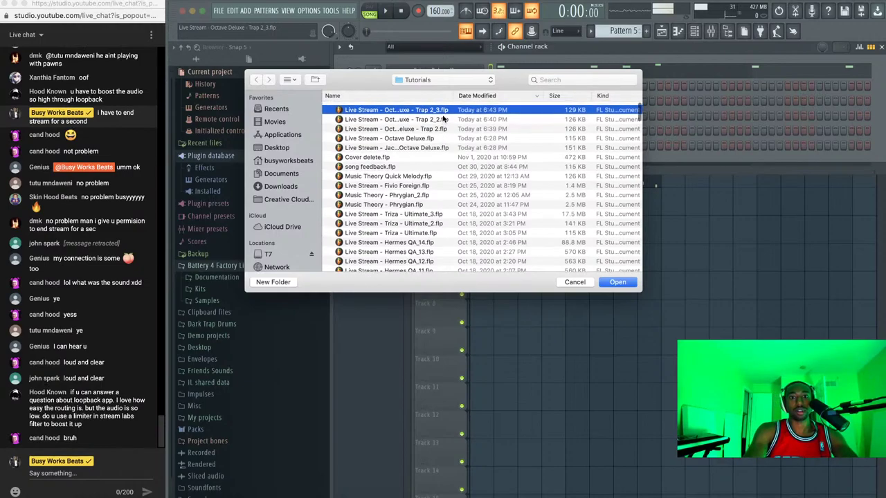
scroll(485, 110, "down", 1)
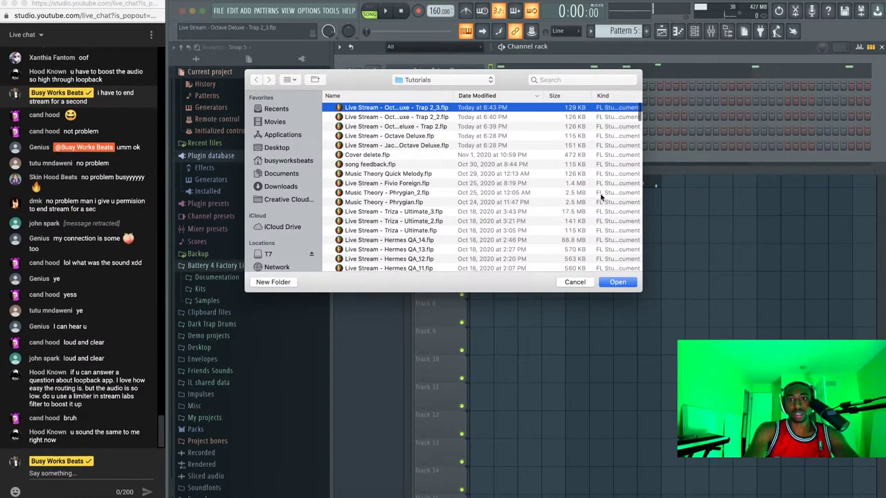
left_click(574, 281)
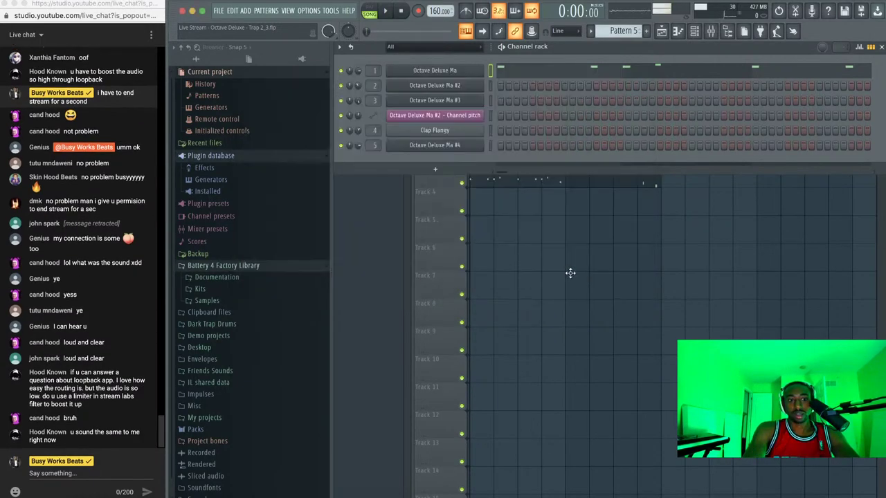
Look at the Octave Deluxe Ma channel and switch to Pattern 4
left_click(440, 72)
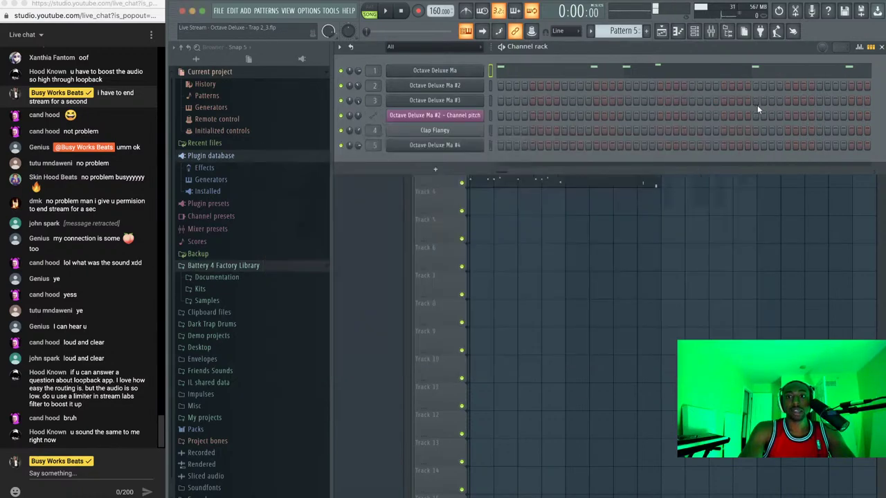
left_click(758, 104)
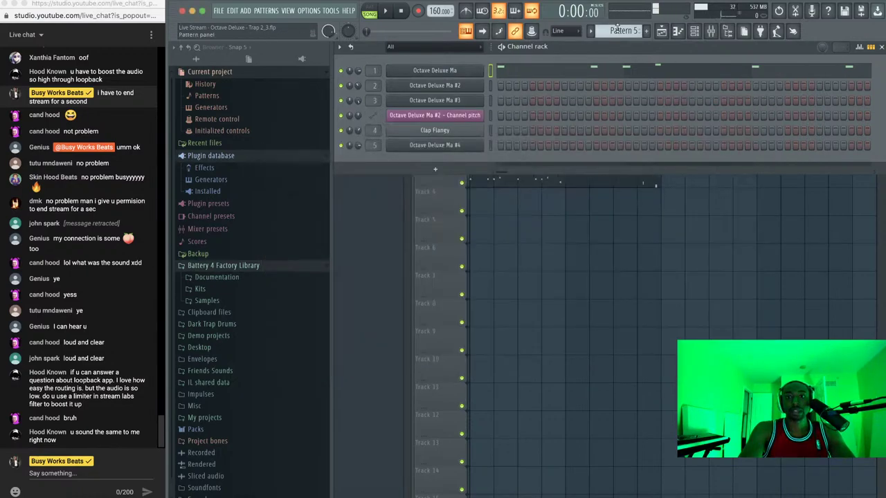
key("minus")
key("minus")
key("plus")
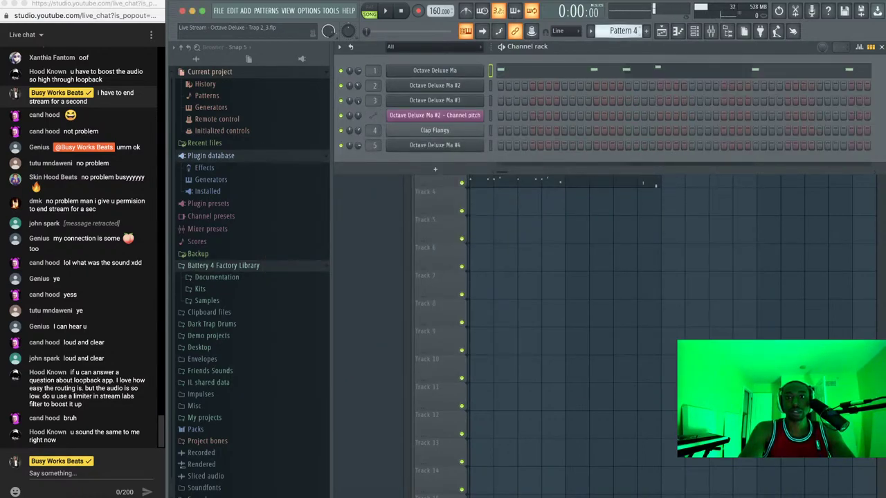
Switch to Streamlabs OBS, check the stream preview with performance mode briefly disabled, and put its window away
left_click(554, 493)
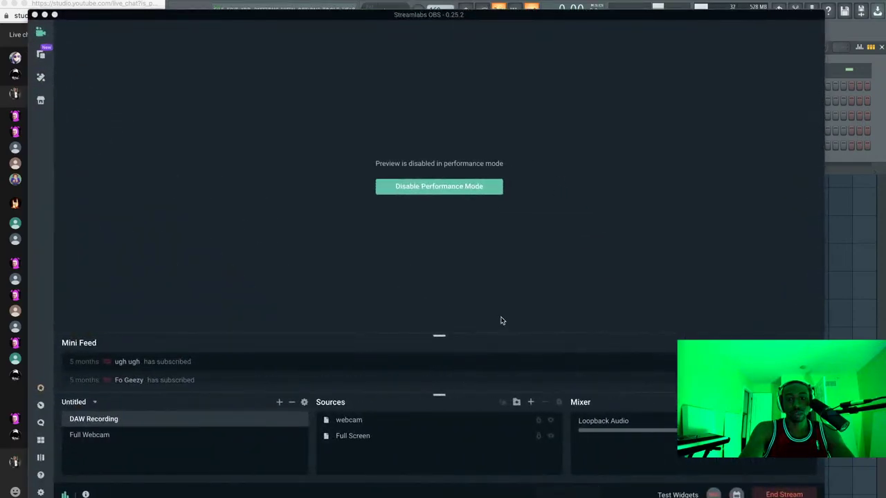
left_click(380, 191)
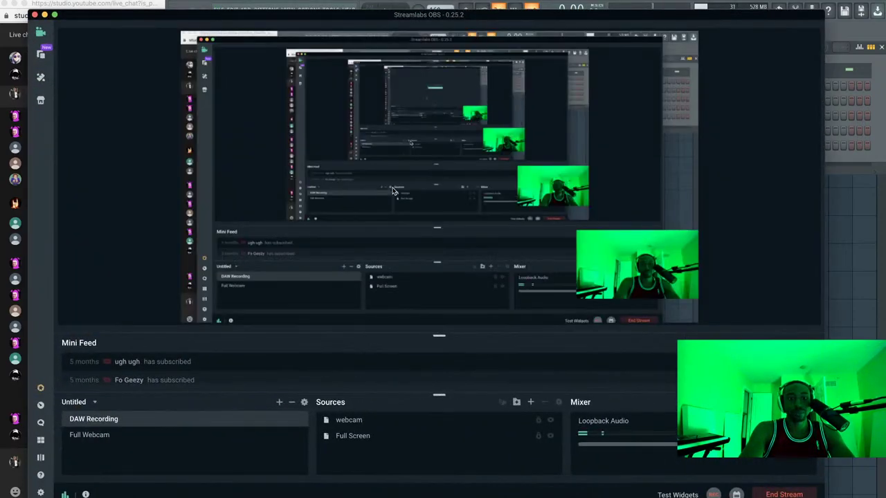
right_click(742, 193)
left_click(769, 239)
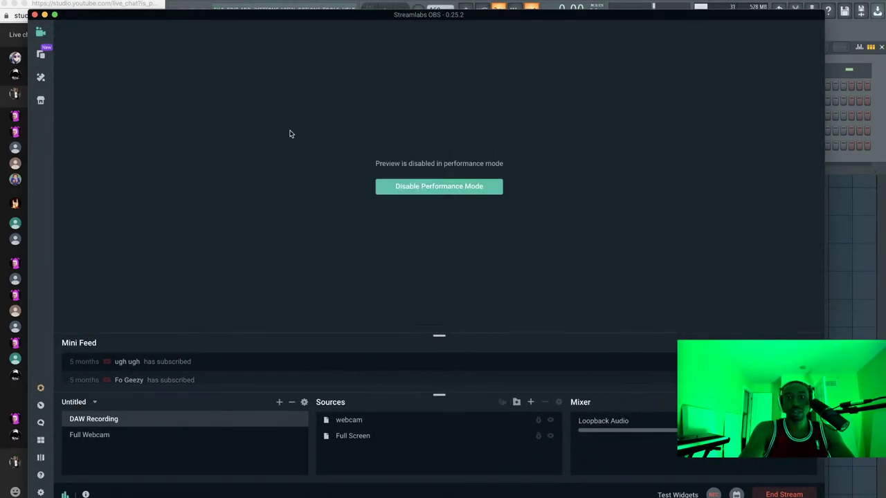
left_click(45, 15)
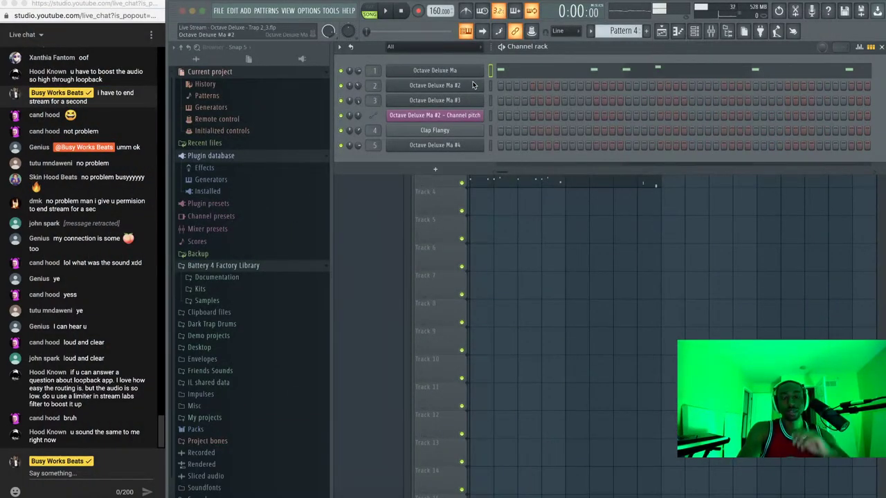
Switch to Pattern 2 and load the preset 33 String - Freeze Sustain on the Octave Deluxe Ma #2 channel
left_click_drag(622, 31, 622, 37)
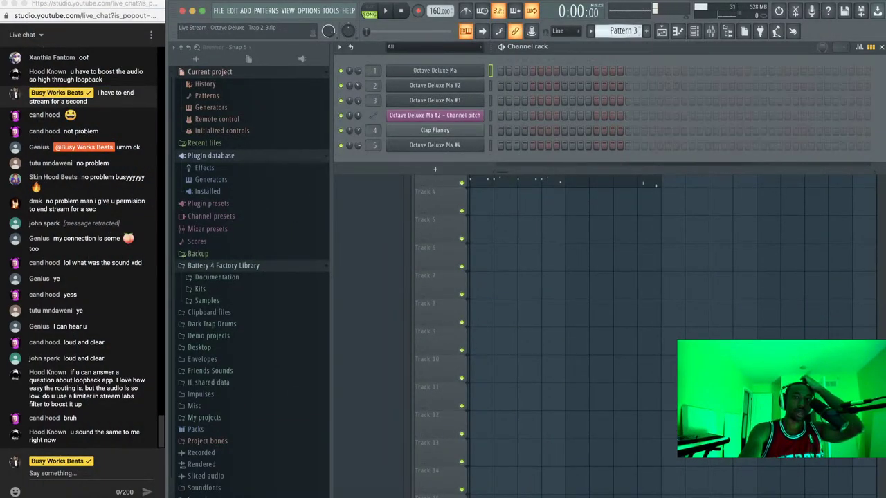
scroll(632, 32, "down", 1)
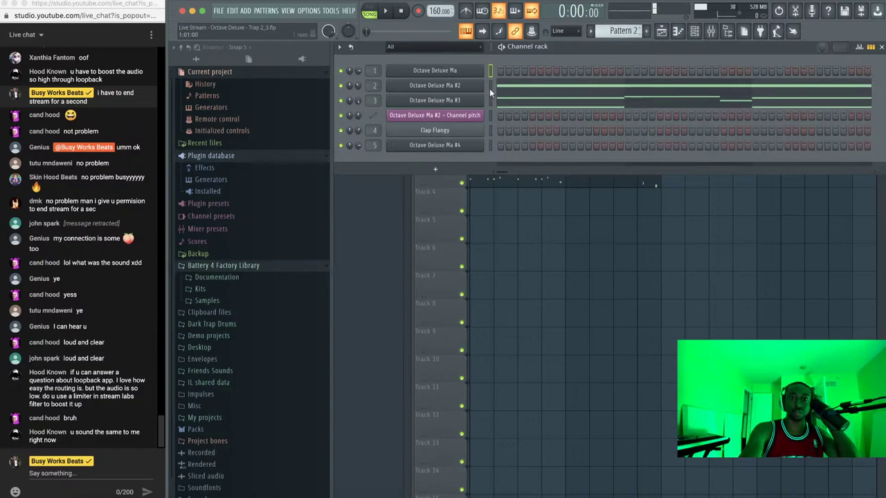
left_click(435, 85)
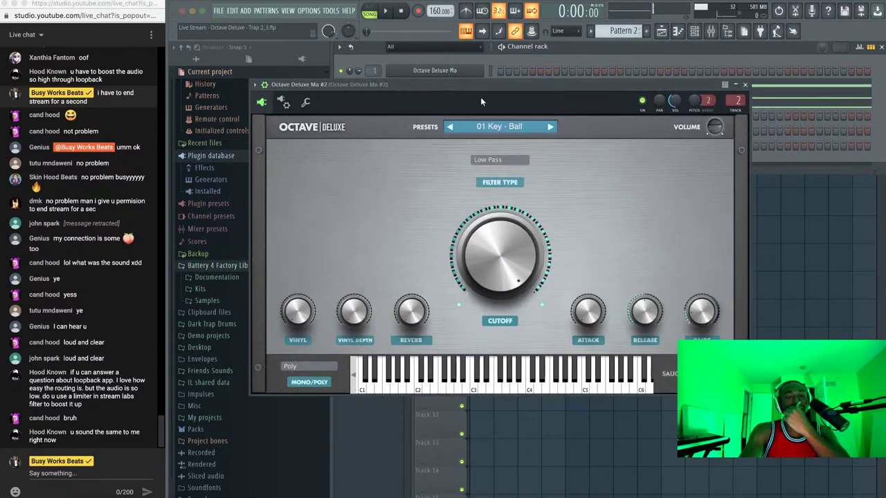
left_click(505, 129)
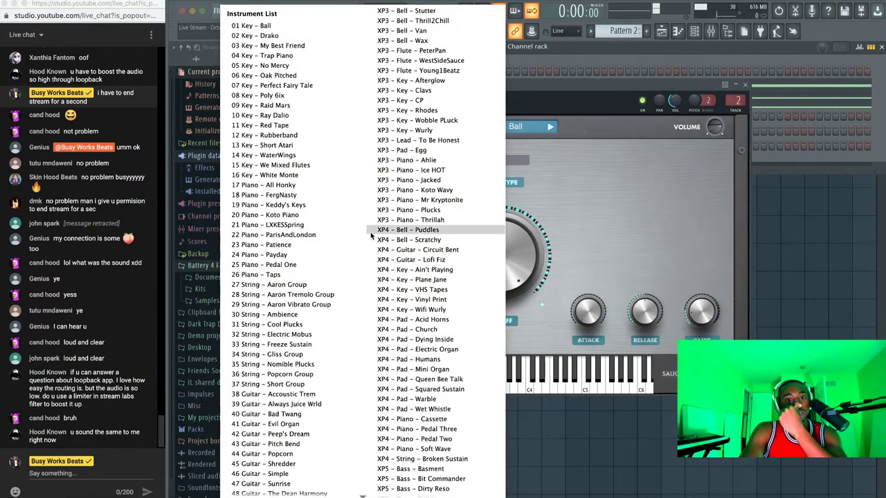
left_click(302, 343)
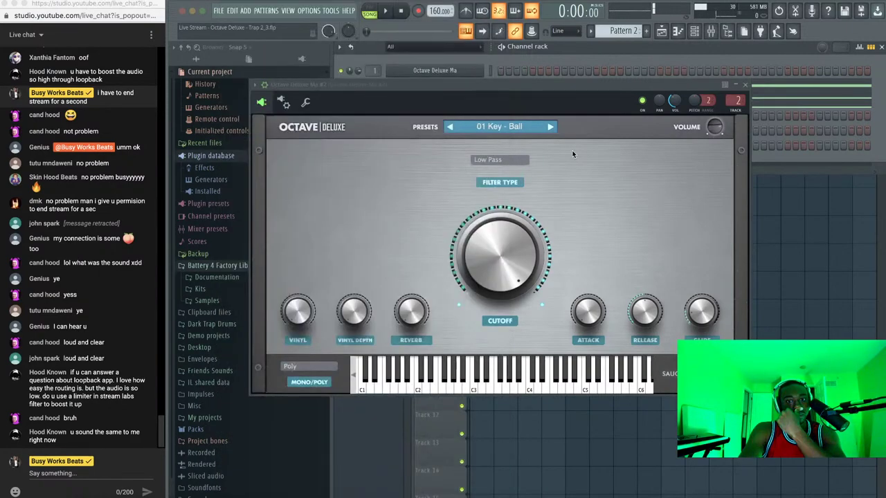
left_click(551, 127)
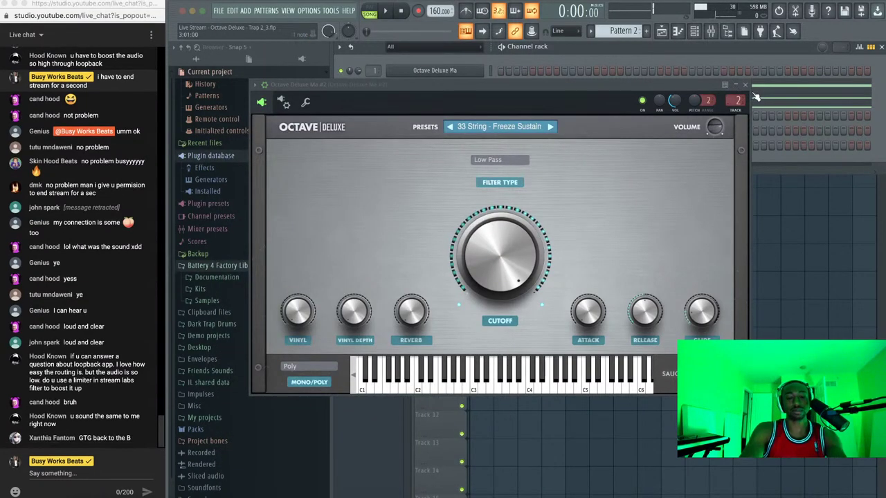
Browse the rest of the Octave Deluxe Ma #2 preset list without choosing another sound, and close the instrument
left_click(499, 126)
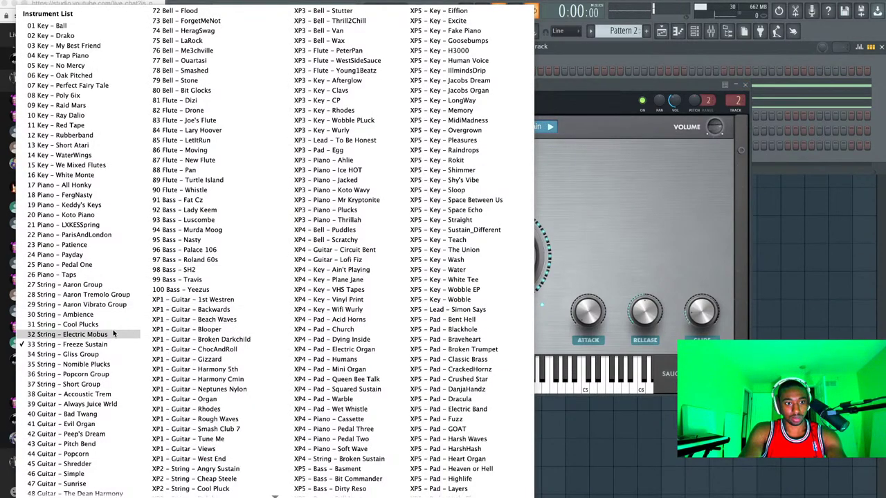
scroll(195, 321, "down", 5)
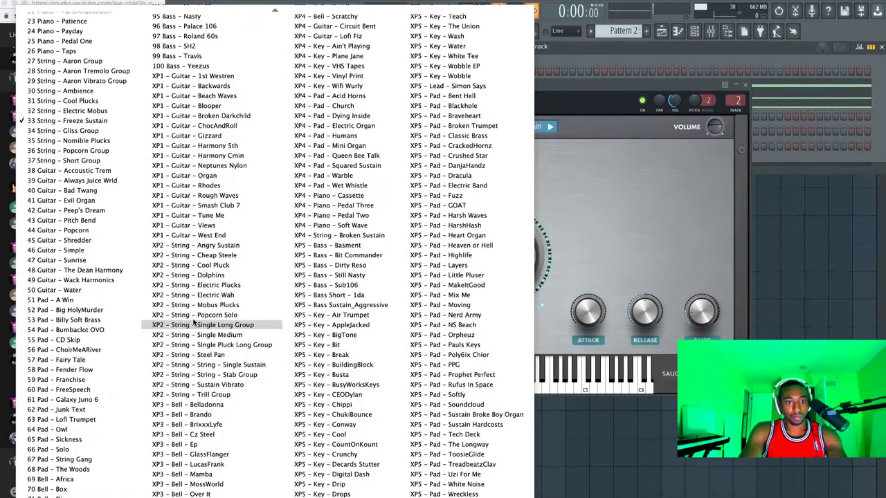
left_click(546, 130)
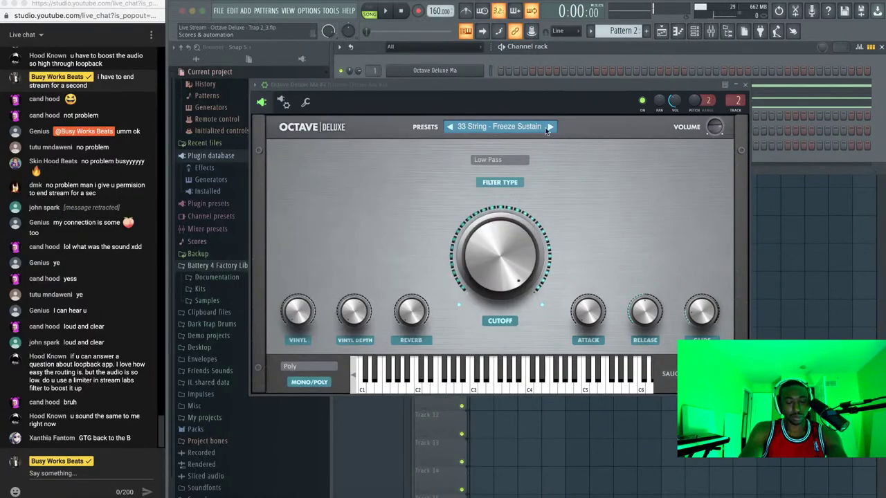
left_click(745, 84)
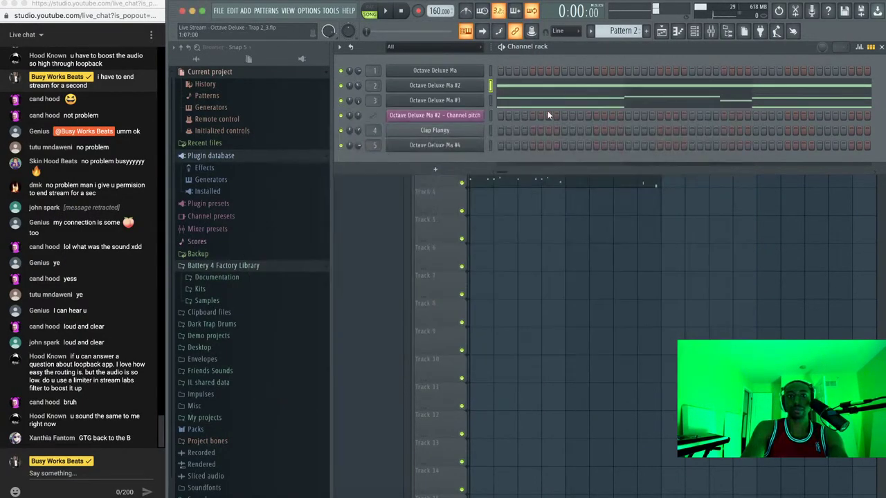
Load the preset XP2 - String - Popcorn Solo on the Octave Deluxe Ma #3 channel and close the instrument
left_click(467, 101)
left_click(474, 89)
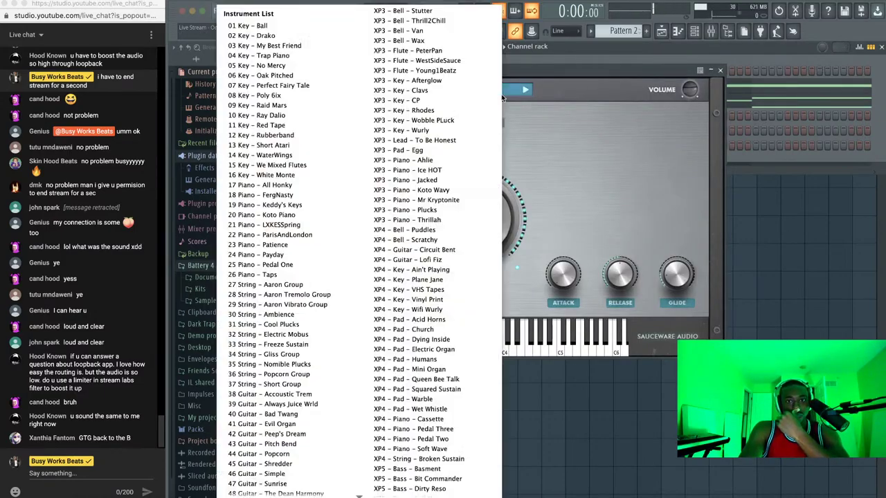
scroll(315, 322, "down", 5)
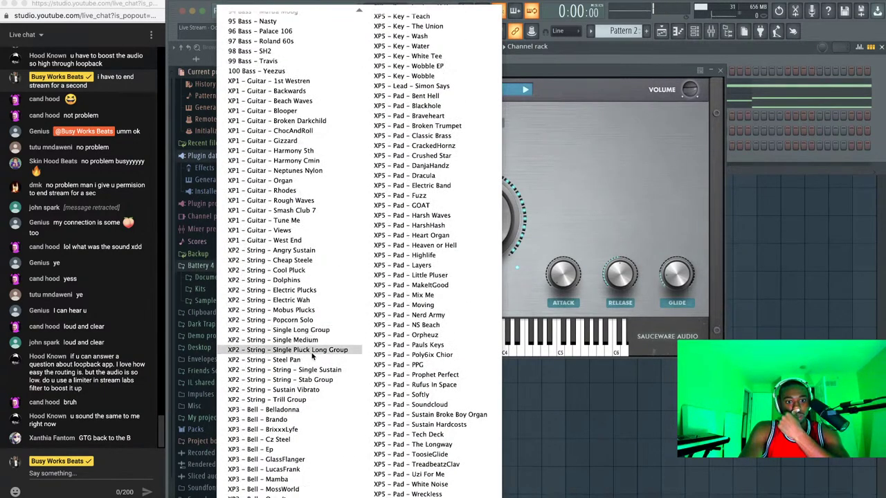
left_click(311, 323)
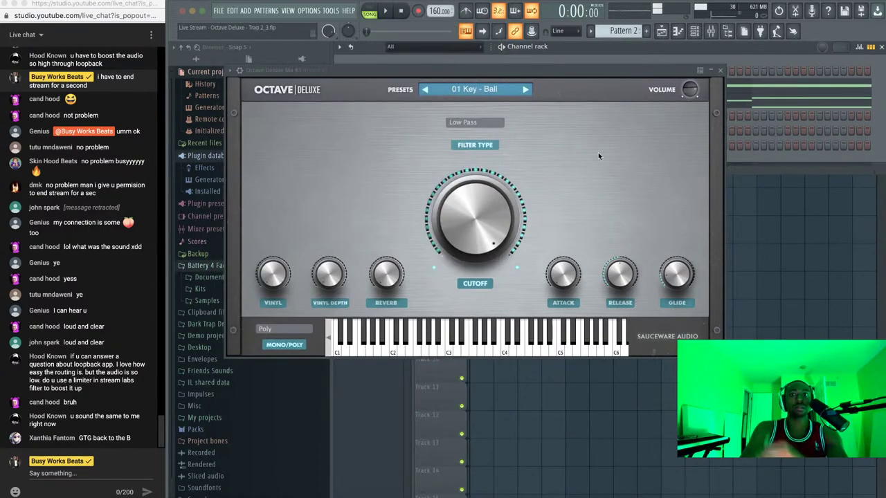
left_click(720, 70)
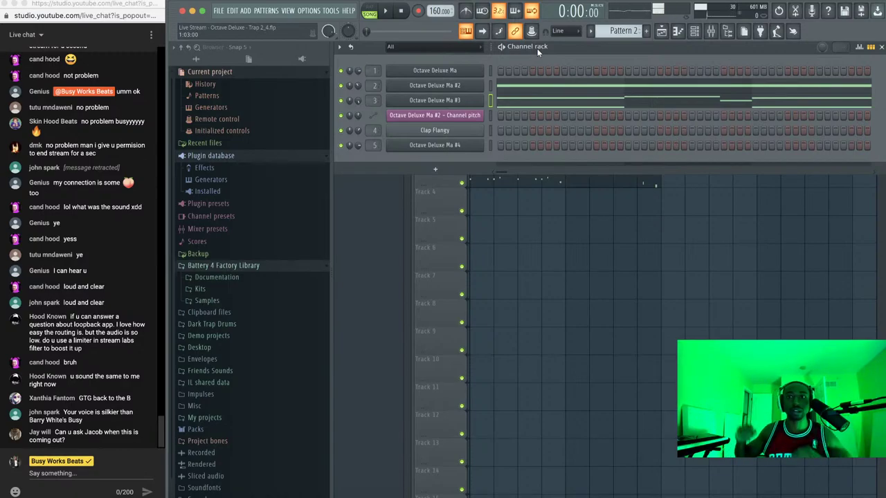
Hide the Channel rack and briefly audition the start of the arrangement in the Playlist
right_click(569, 284)
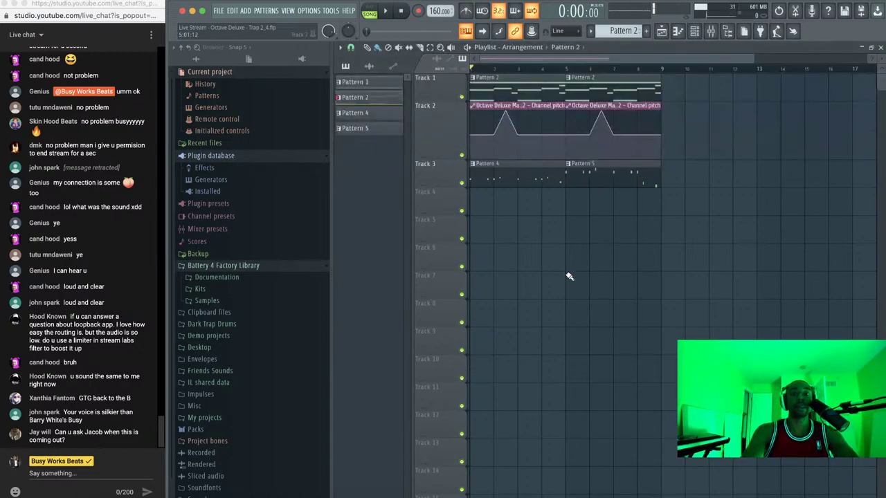
key("space")
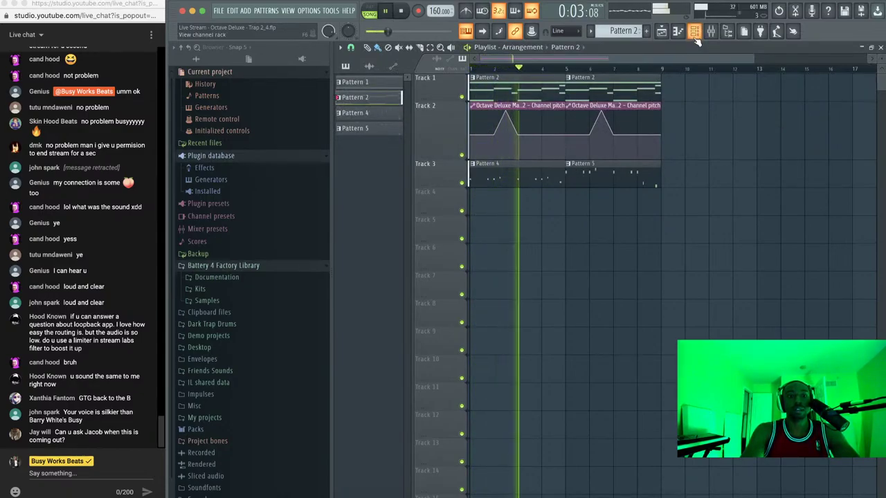
key("space")
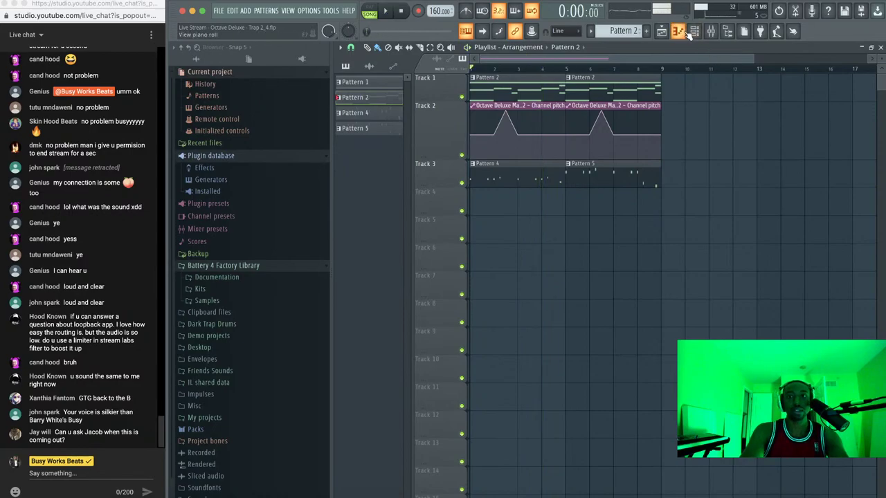
Load the preset 29 String - Aaron Vibrato Group on the Octave Deluxe Ma channel and close the instrument
key("F6")
left_click(464, 74)
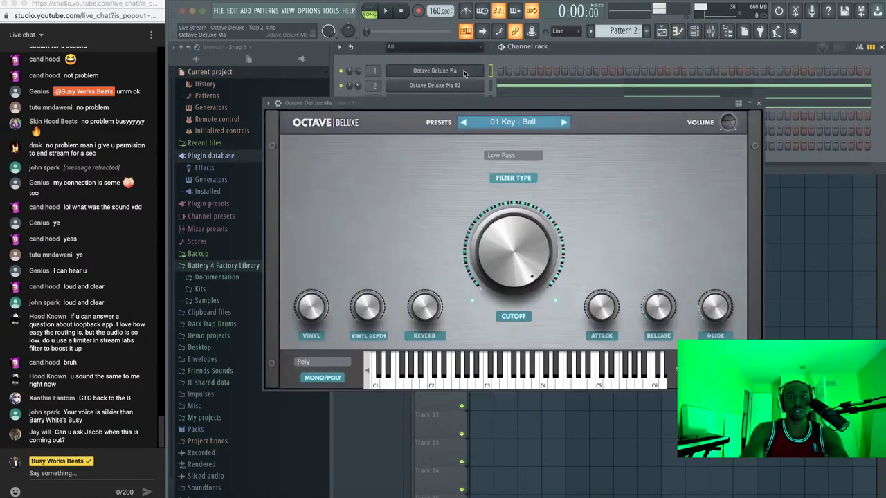
left_click(482, 122)
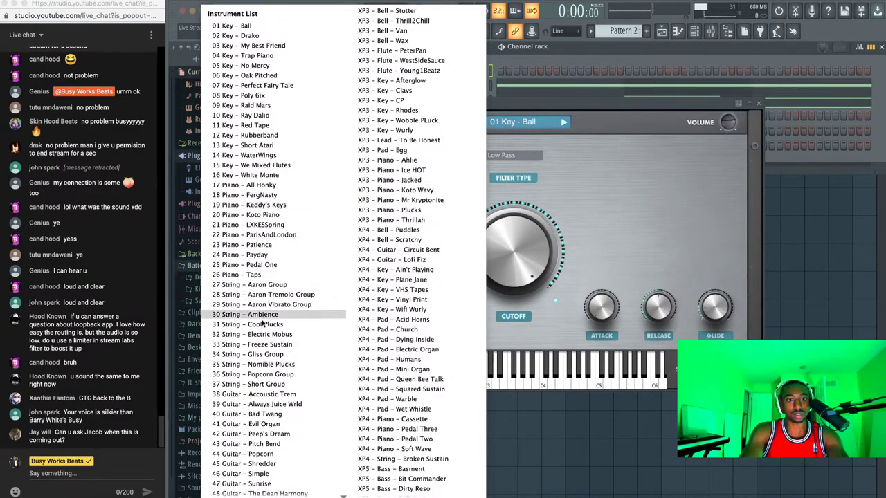
left_click(263, 295)
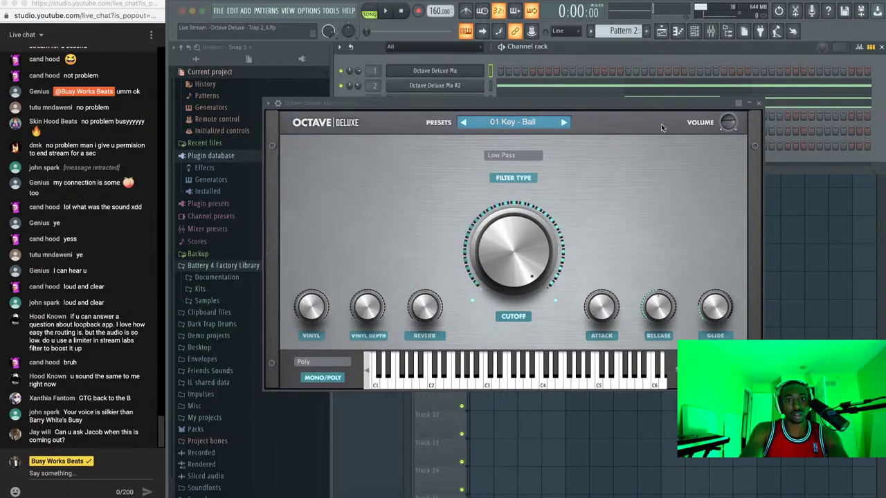
left_click(759, 103)
Play through the full arrangement with the Channel rack out of the way, and stop playback
key("space")
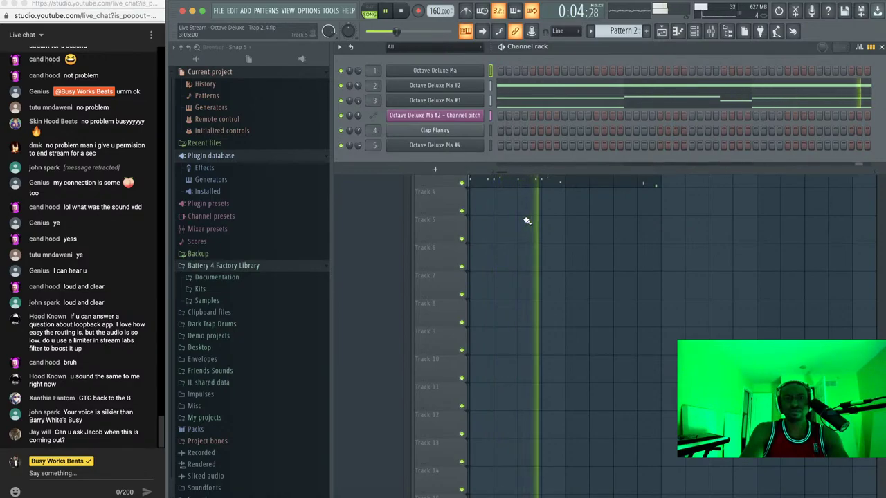
key("F6")
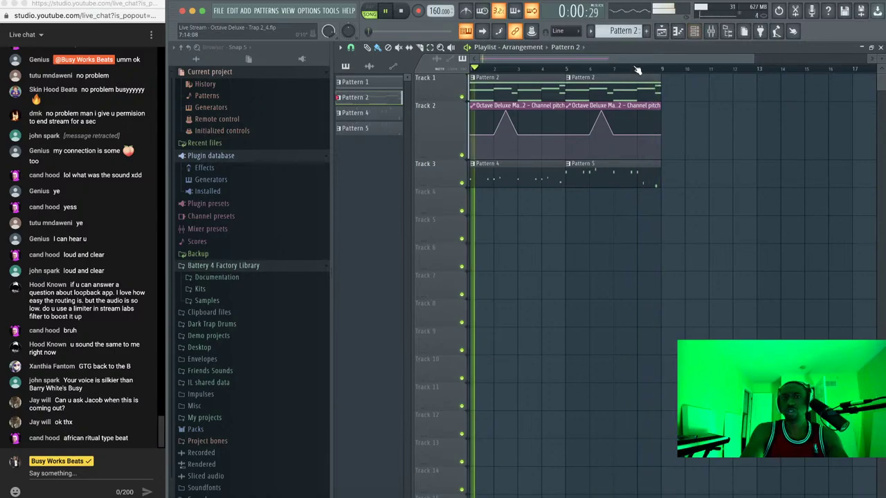
key("space")
Add a C5 note just before the last note of Pattern 5 in the Octave Deluxe Ma piano roll, and return to the Playlist
double_click(580, 175)
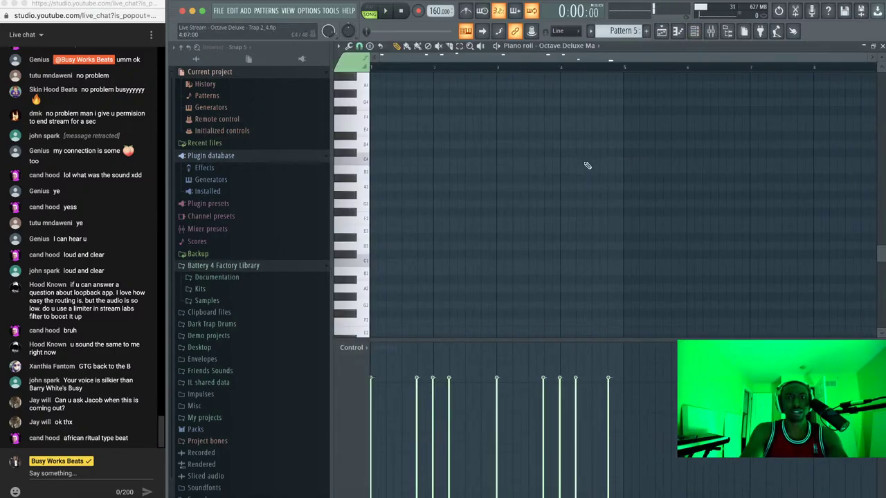
key("space")
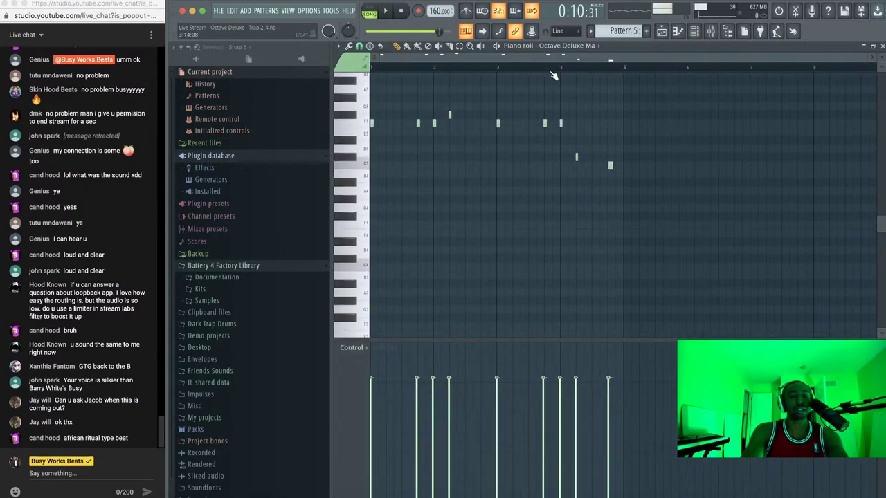
left_click(592, 166)
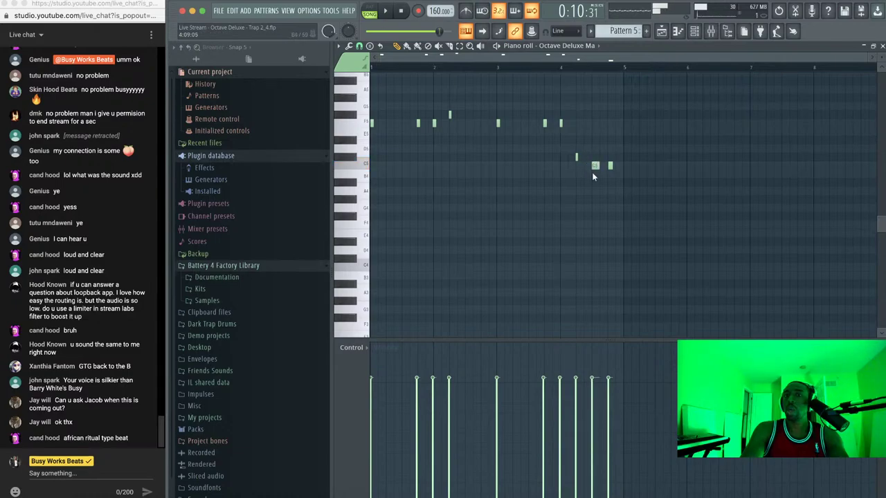
left_click_drag(607, 173, 608, 175)
left_click(882, 47)
key("space")
right_click(597, 292)
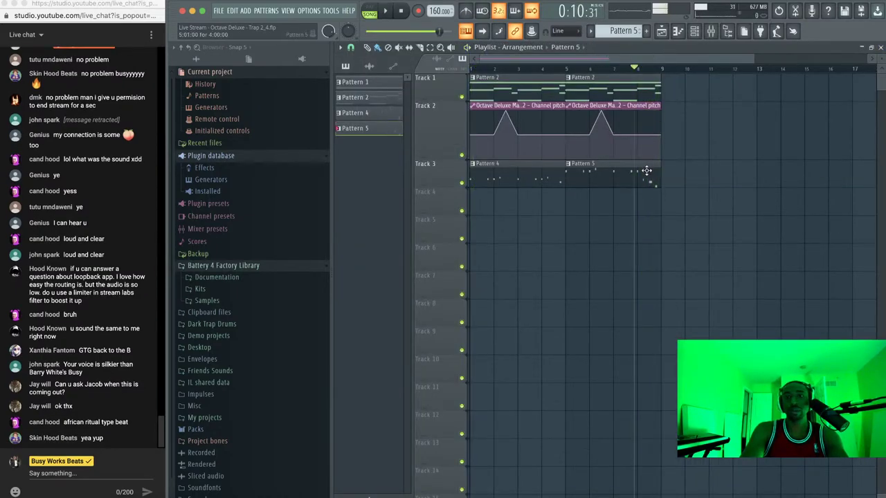
Lower the last note of Pattern 5 in the piano roll and audition the edited melody from the Playlist
key("F7")
left_click_drag(419, 181, 419, 200)
key("space")
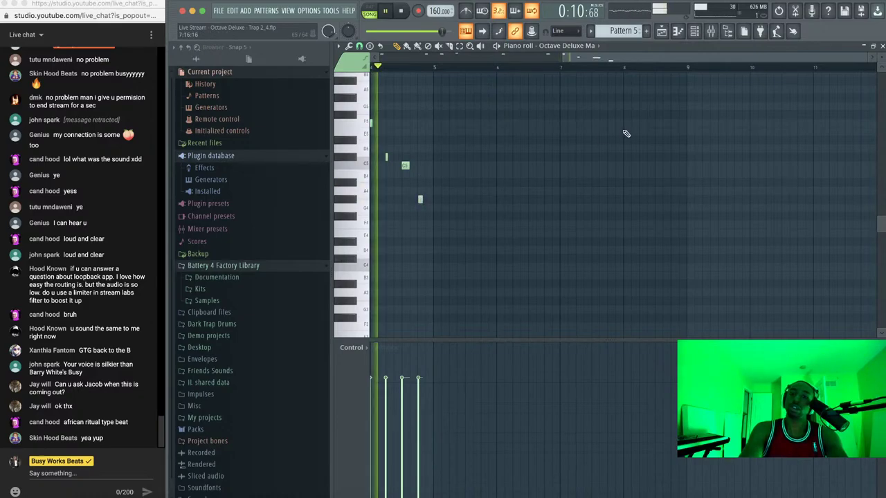
left_click(882, 46)
key("F6")
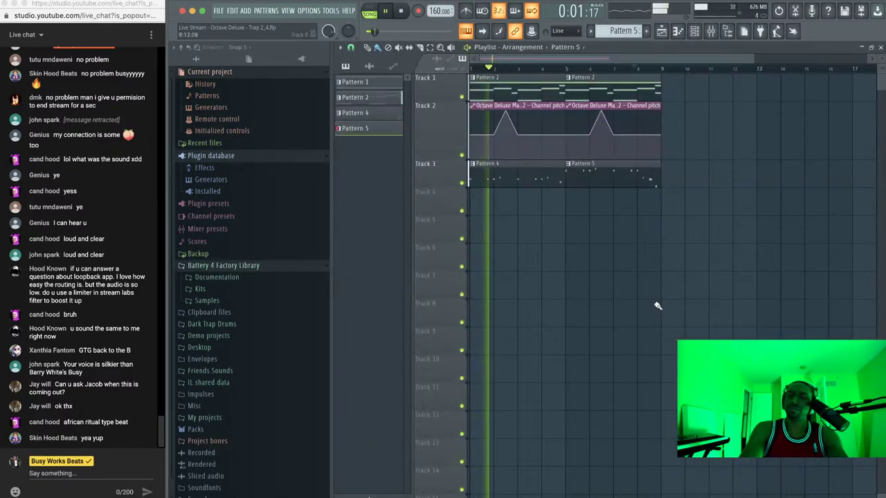
key("space")
Check the sound loaded on the Octave Deluxe Ma channel and return to the Playlist
left_click(695, 30)
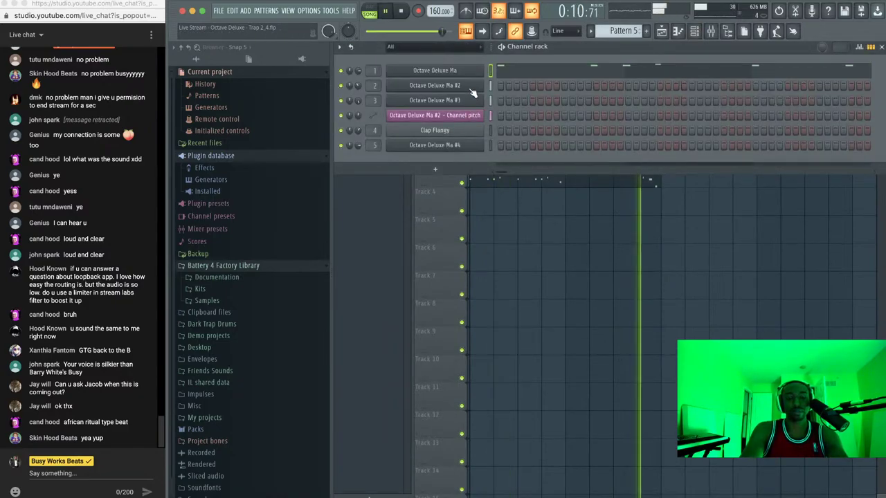
left_click(435, 70)
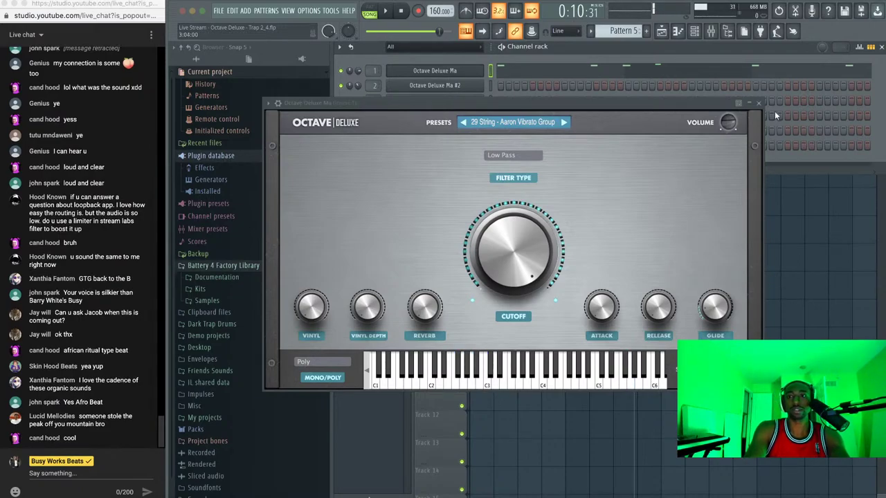
left_click(759, 103)
left_click(654, 232)
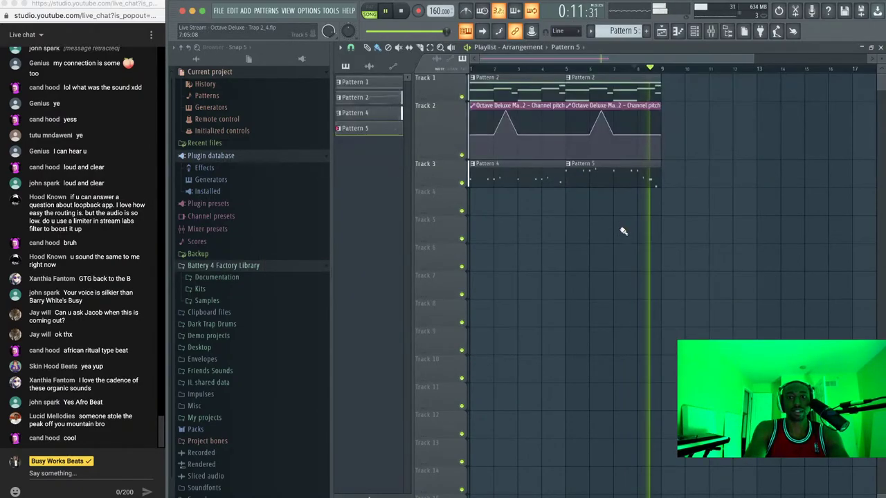
Reopen the Octave Deluxe Ma instrument while auditioning the arrangement, close it and stop playback in the Playlist
key("F6")
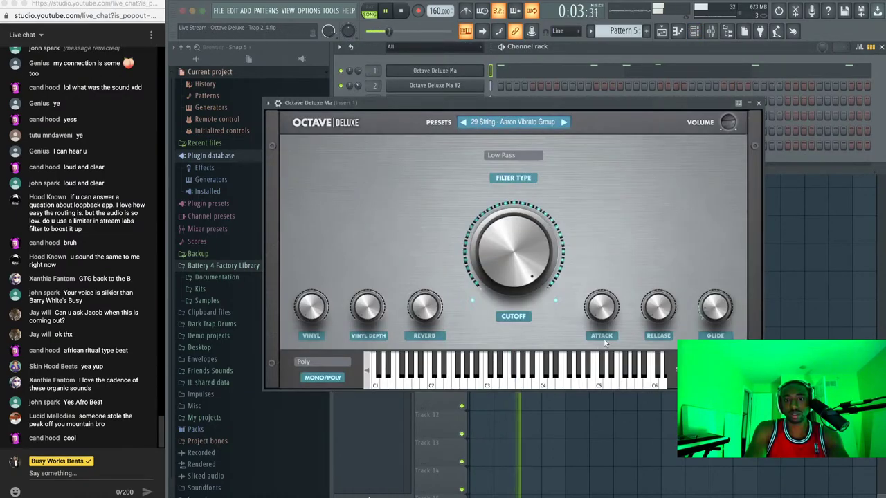
key("space")
key("space")
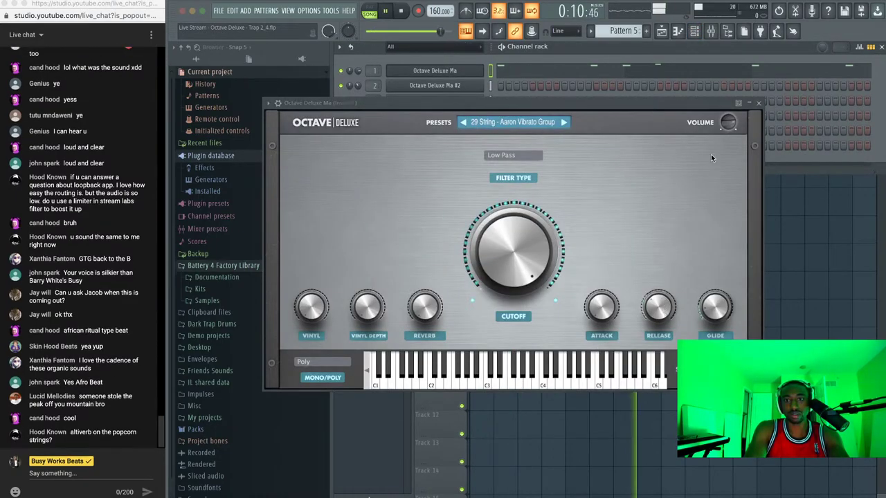
left_click(759, 103)
left_click(692, 225)
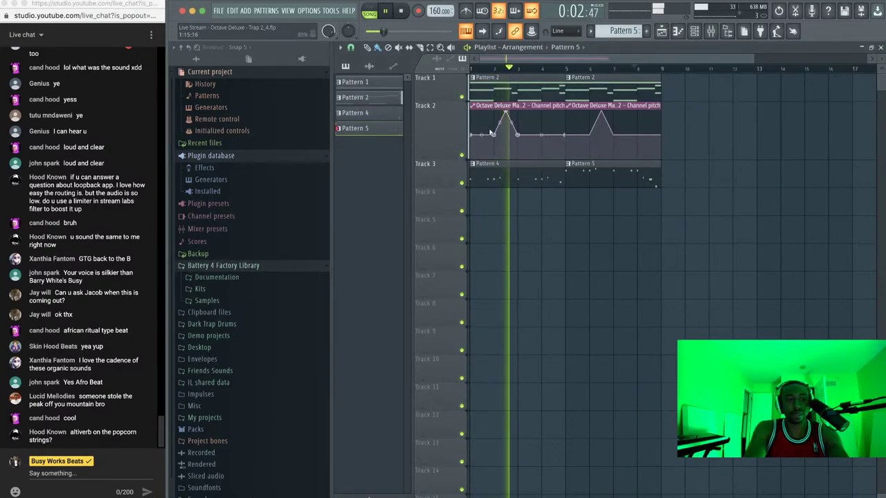
key("space")
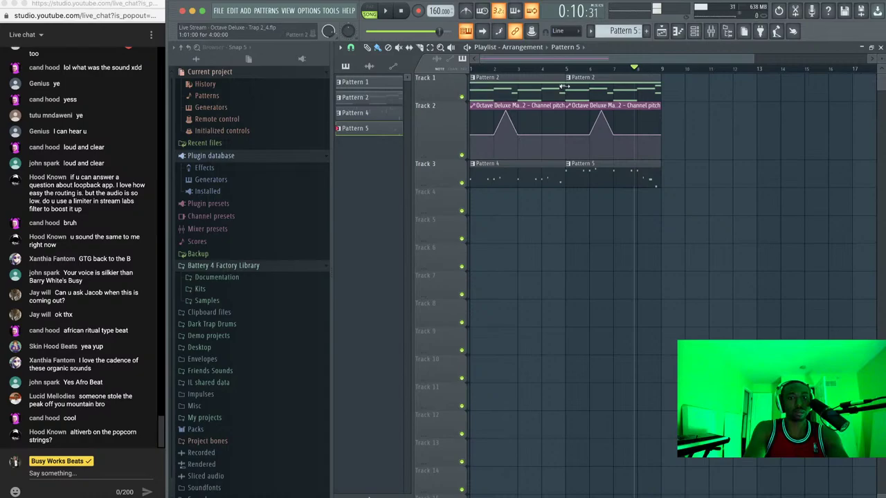
Select the Clap Flangy track in the mixer, quit another running application, and return to the Playlist
left_click(711, 30)
left_click(430, 147)
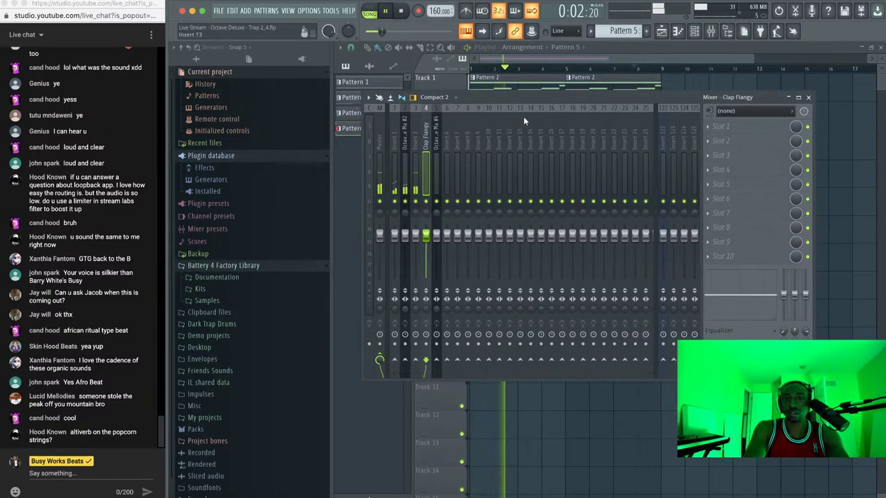
right_click(660, 496)
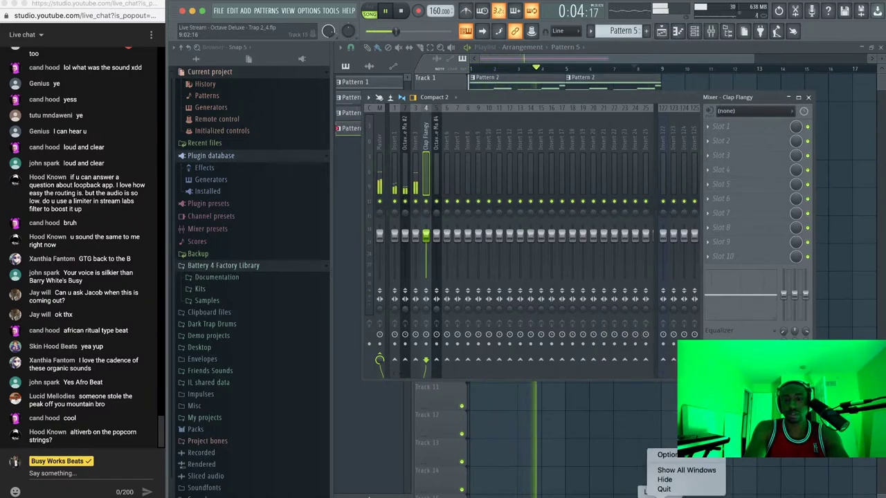
left_click(666, 489)
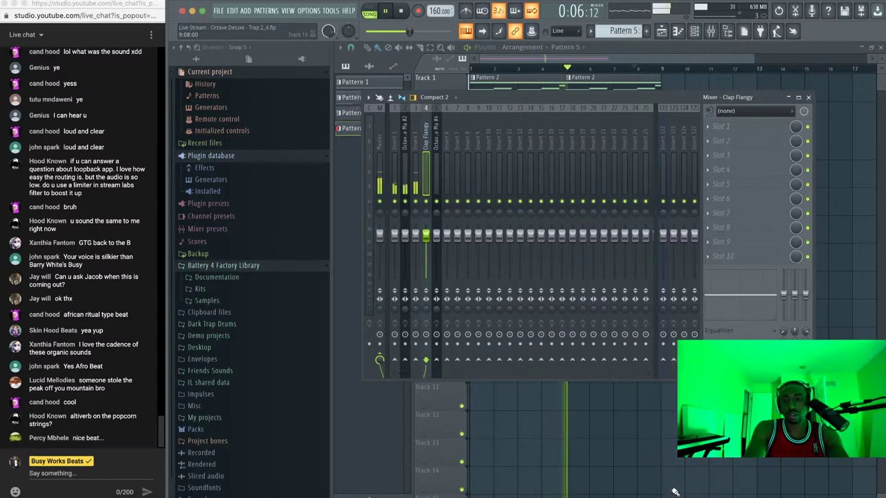
key("F9")
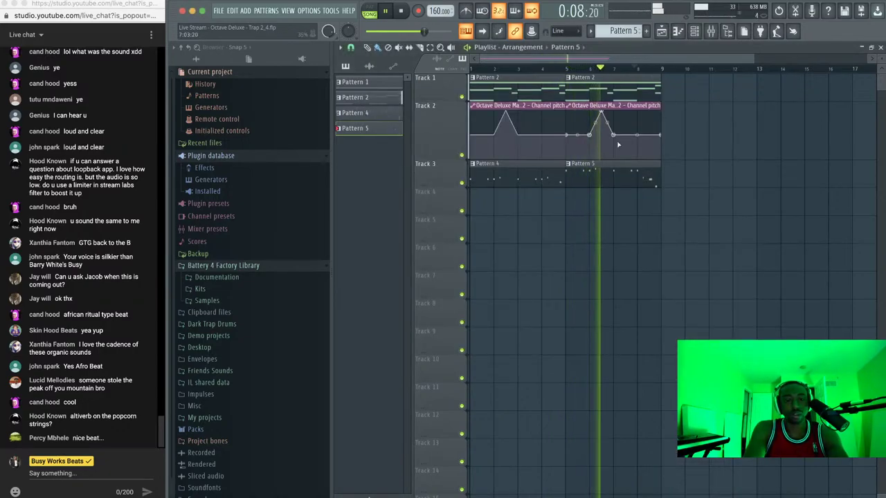
Select all Playlist clips while auditioning the arrangement, stop playback, and open the Pattern 5 clip in the piano roll
scroll(619, 144, "down", 2)
left_click_drag(624, 177, 491, 86)
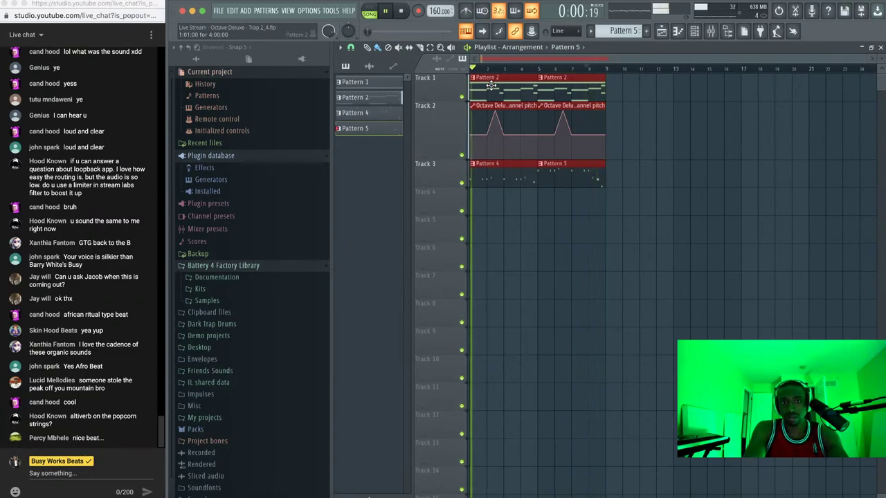
key("space")
double_click(589, 178)
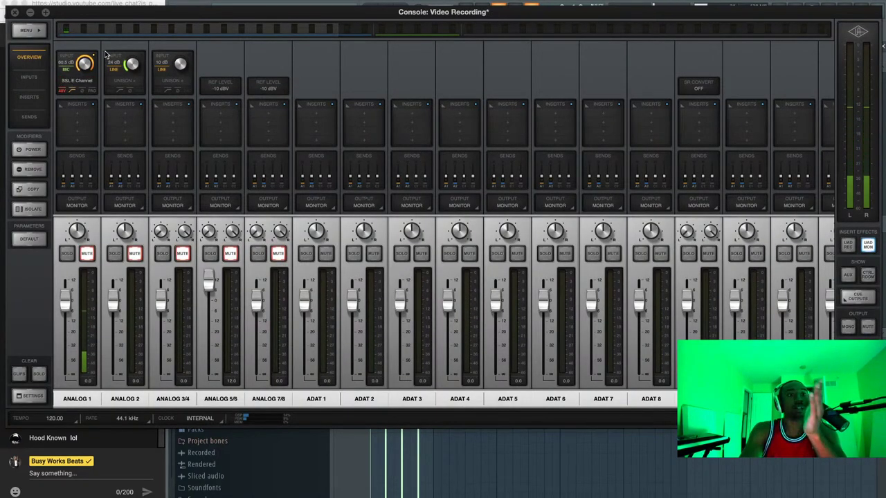
Close the Console window, switch to Loopback, and examine the source, output channel and monitor routing of the Loopback Audio device
left_click(13, 13)
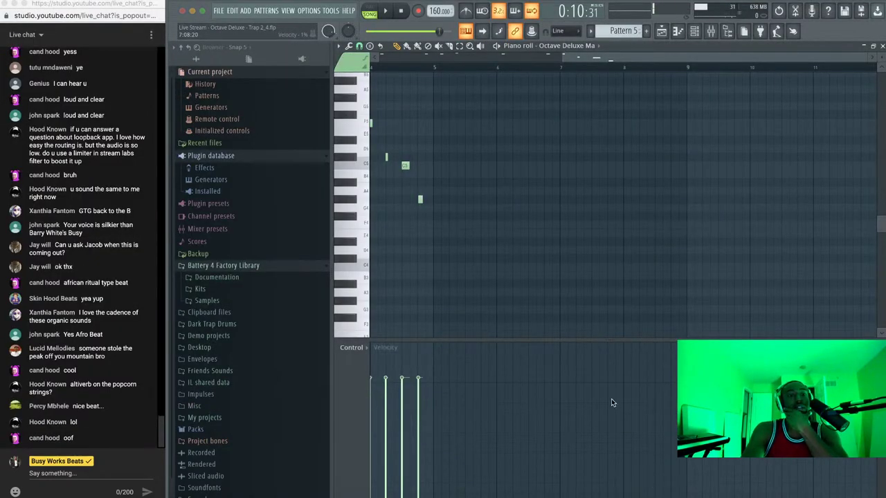
key("super+Tab")
scroll(574, 210, "down", 3)
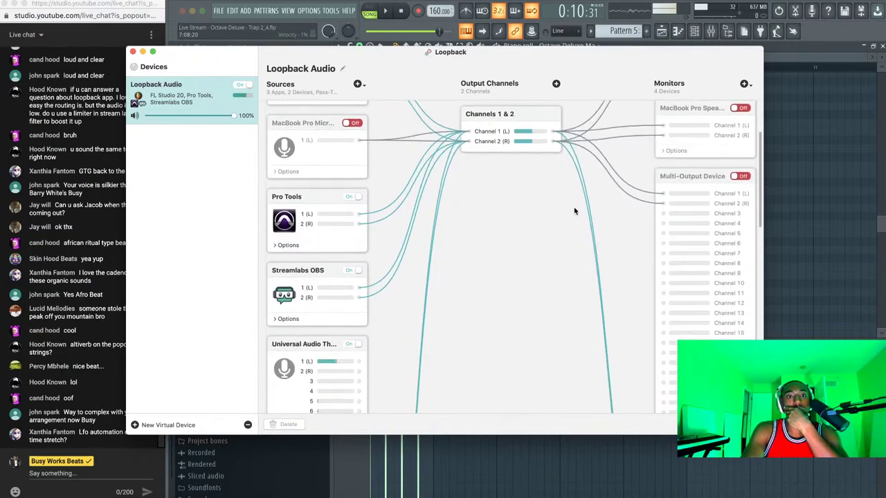
scroll(574, 211, "down", 10)
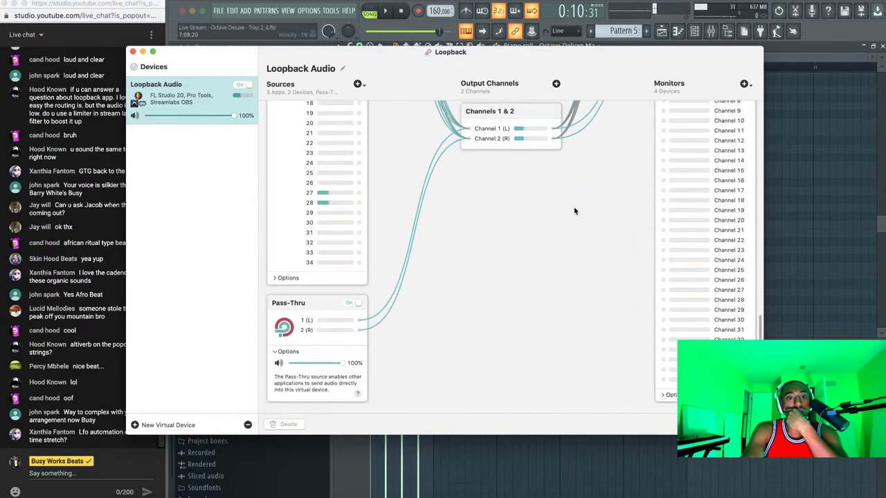
scroll(574, 211, "up", 10)
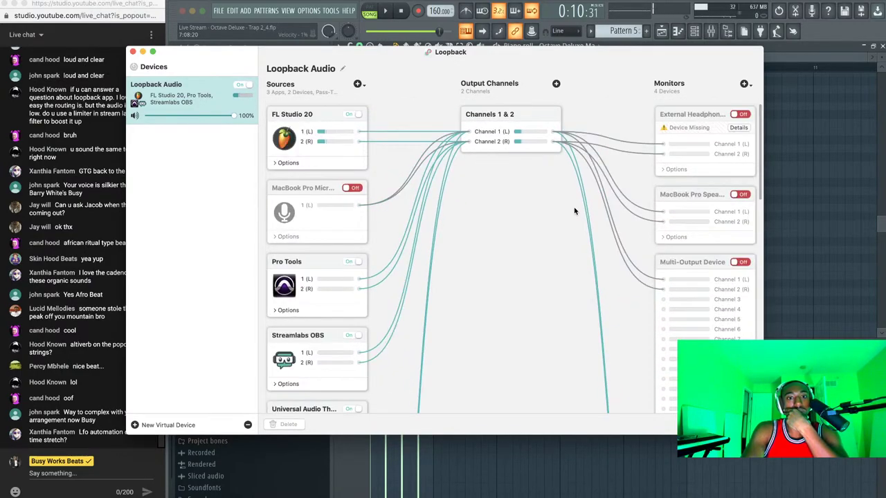
scroll(574, 211, "down", 10)
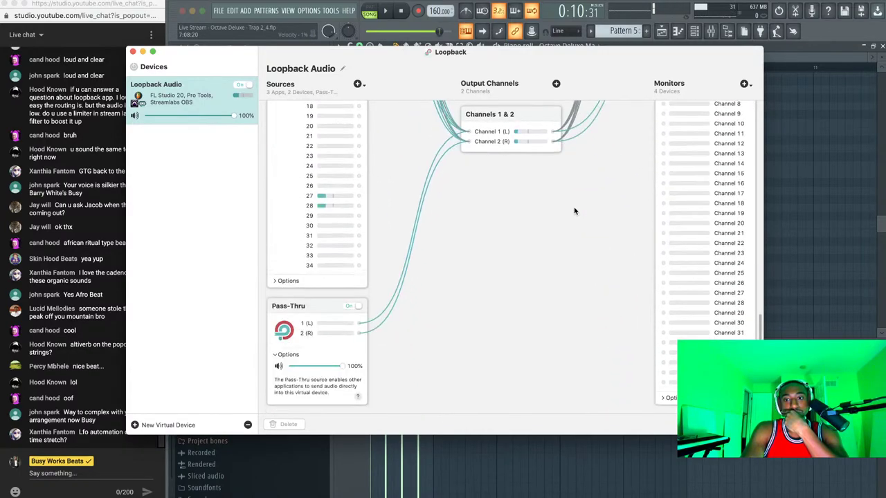
scroll(573, 211, "up", 5)
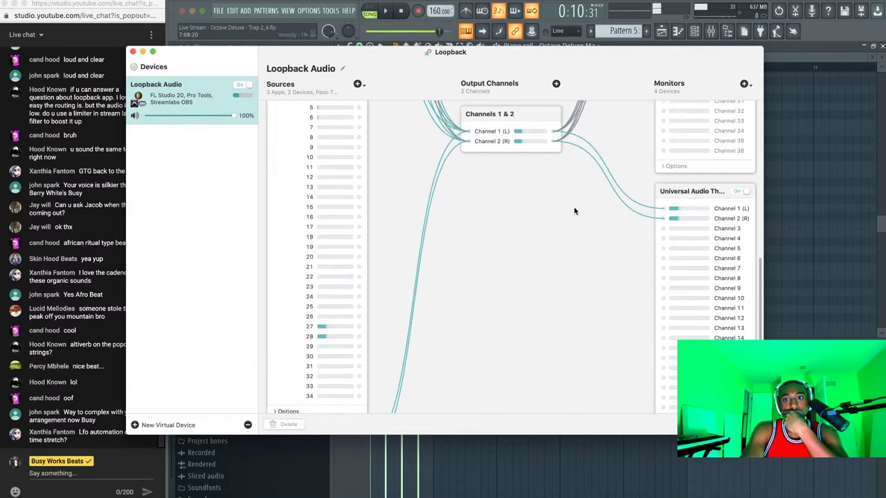
scroll(574, 211, "down", 5)
scroll(663, 387, "down", 4)
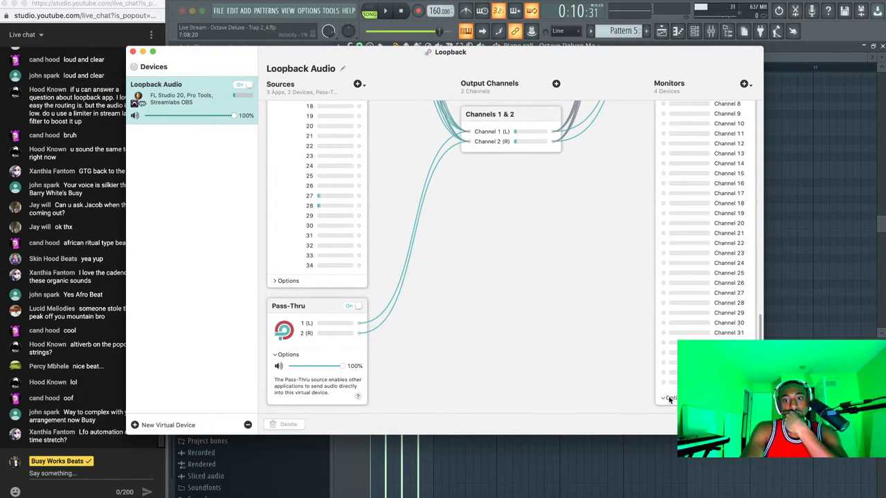
scroll(628, 381, "up", 15)
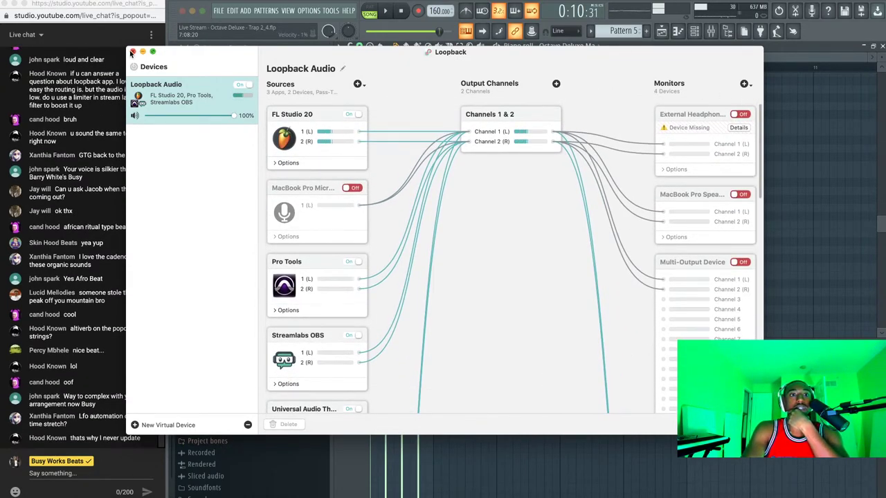
left_click(133, 52)
Check the audio device and sample rate in the audio settings, and return to the Playlist
left_click(312, 11)
left_click(320, 43)
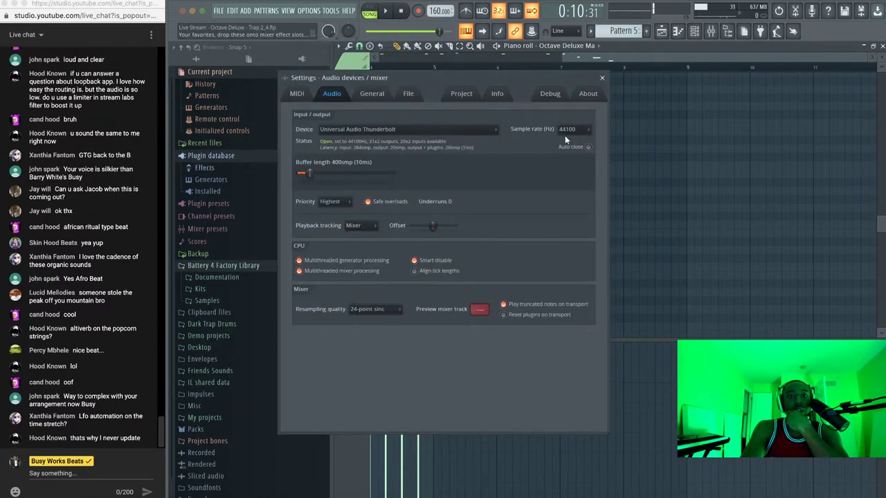
left_click(602, 78)
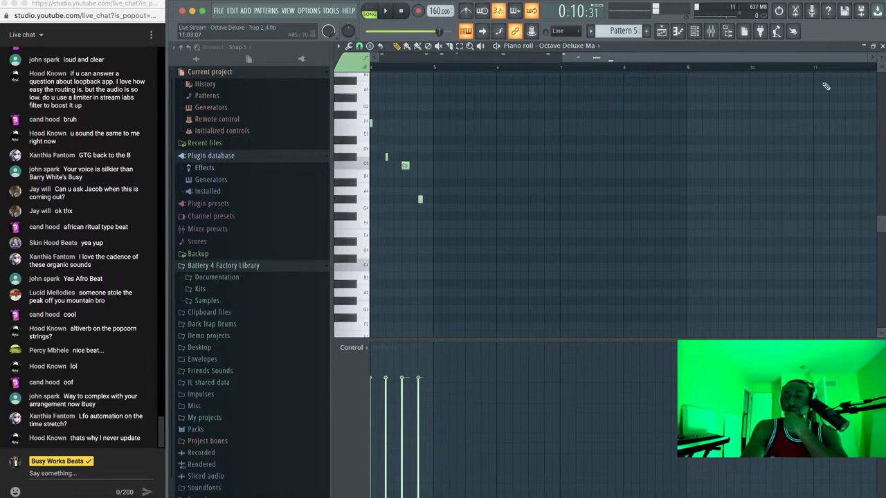
left_click(882, 46)
key("F6")
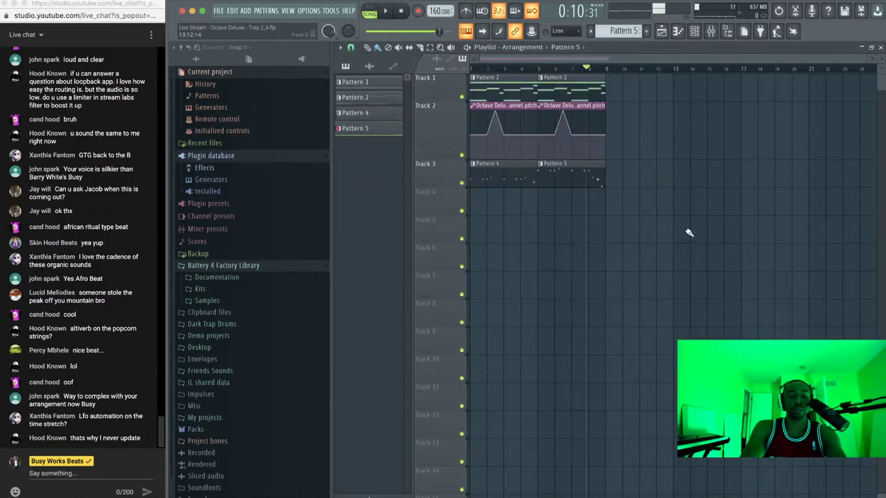
Audition the arrangement and lower the last note of the Pattern 5 melody in the Octave Deluxe Ma piano roll
key("space")
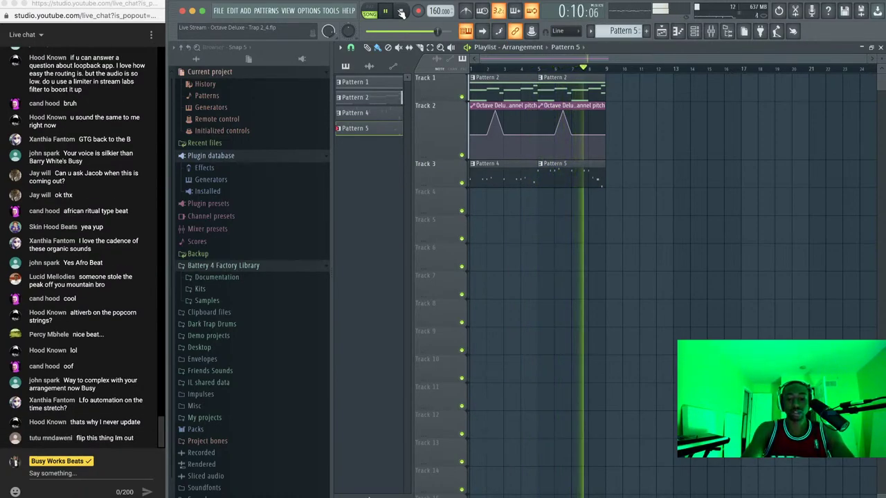
left_click(401, 11)
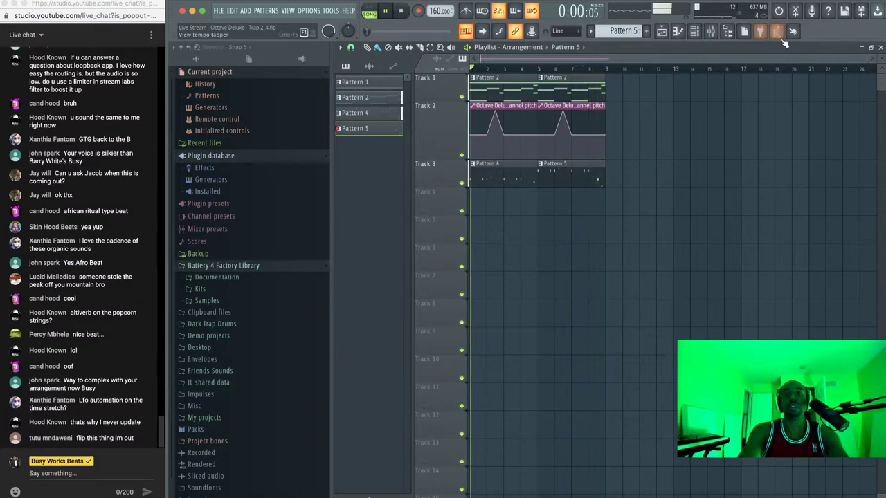
double_click(574, 172)
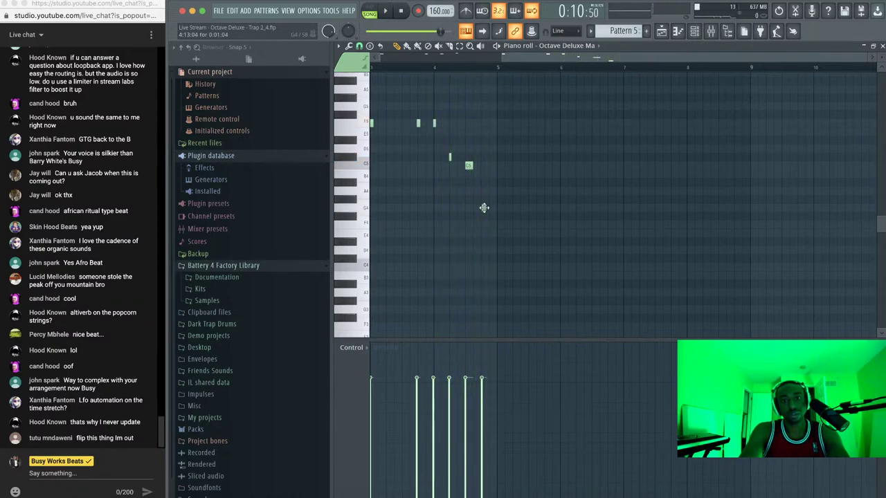
left_click_drag(484, 223, 484, 225)
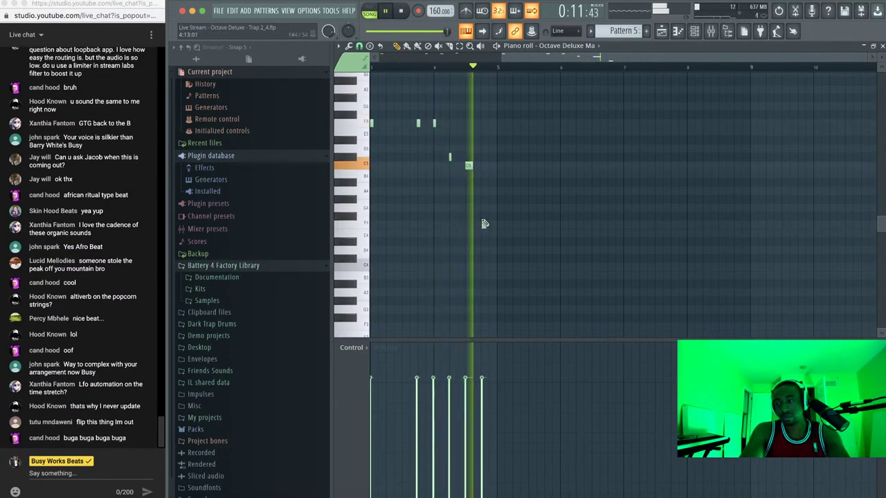
left_click(880, 46)
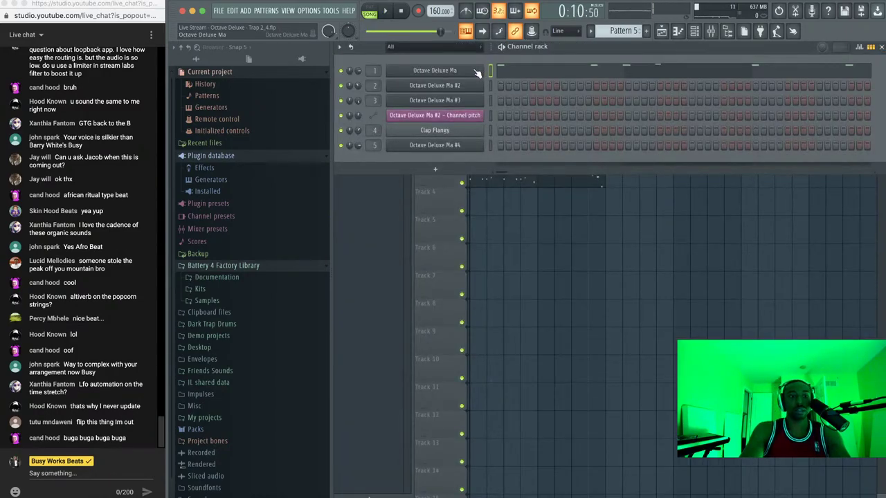
Browse the preset list of the Octave Deluxe Ma instrument without changing the preset, and play the arrangement from the Playlist
left_click(474, 72)
left_click(480, 115)
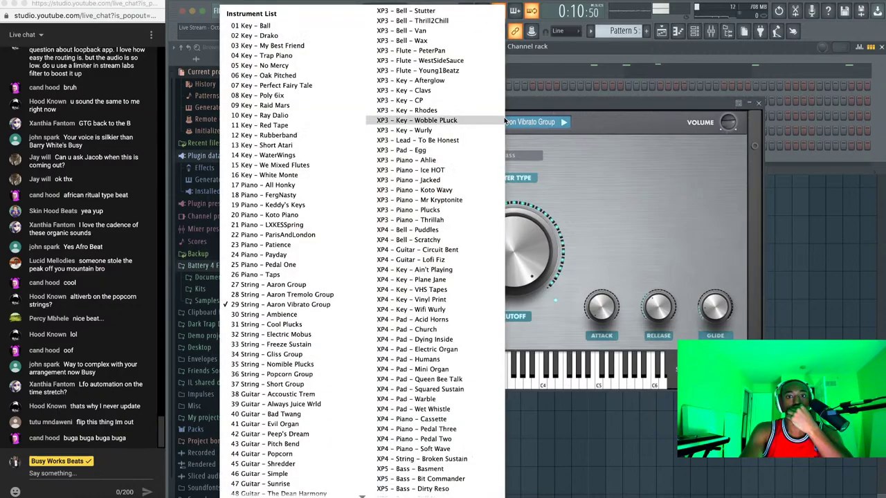
scroll(350, 164, "down", 5)
scroll(350, 160, "up", 5)
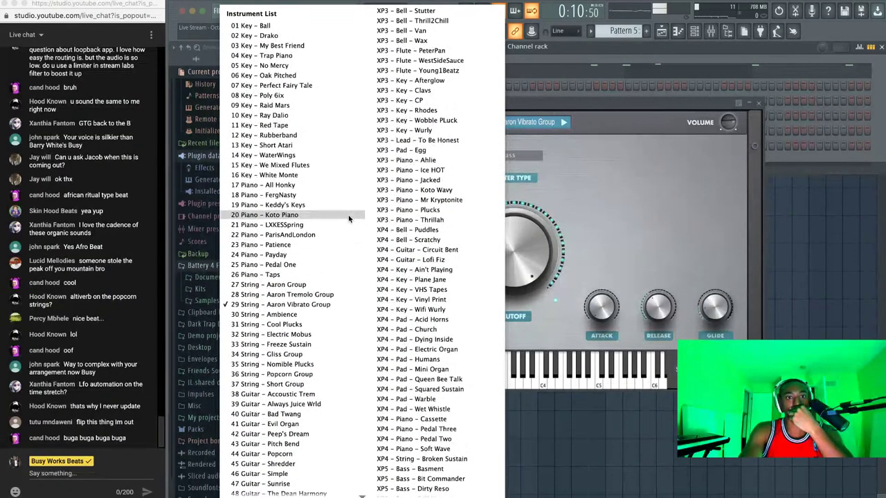
left_click(286, 29)
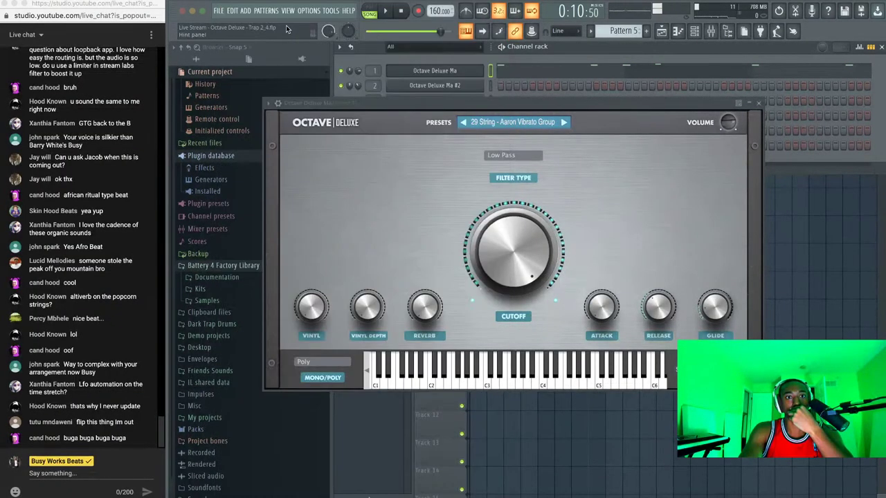
left_click(759, 103)
key("space")
key("F6")
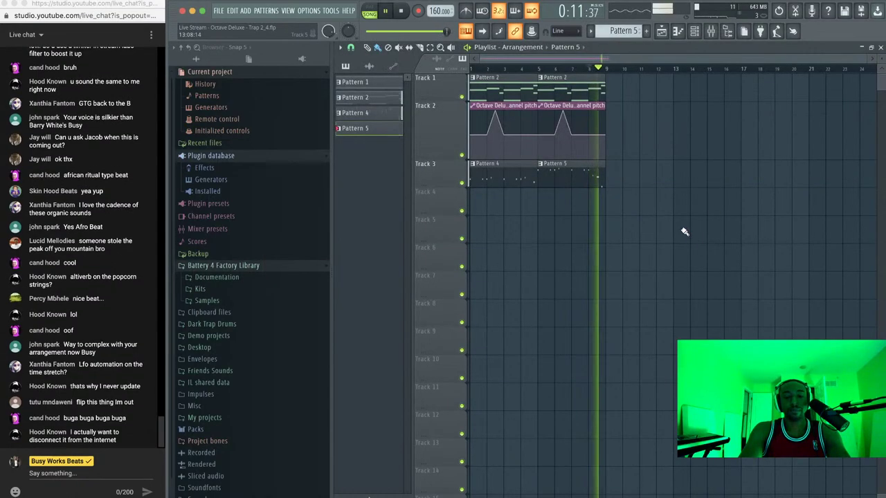
Load the UAD RealVerb-Pro reverb into the first effect slot of mixer track Insert 8
left_click(711, 31)
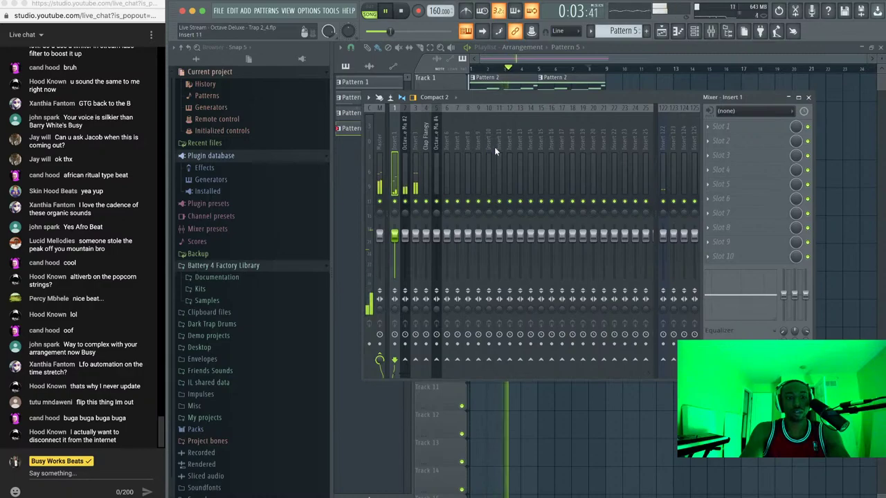
key("space")
left_click(469, 135)
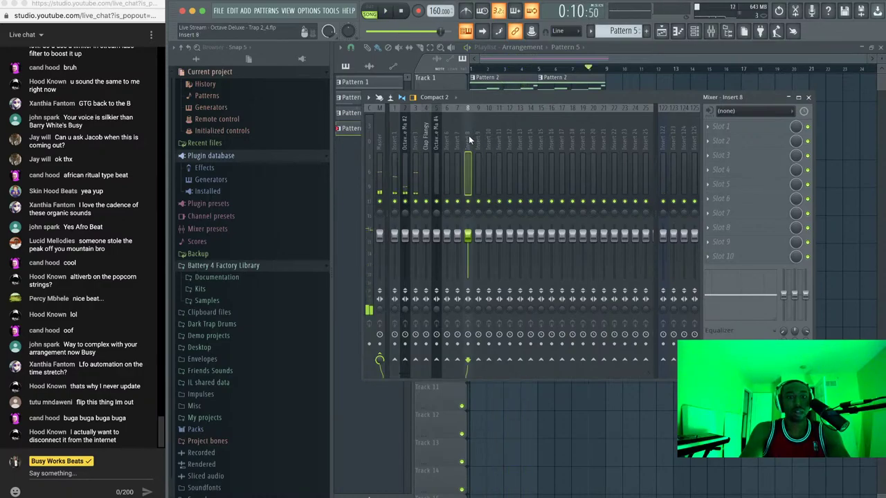
left_click(721, 127)
mouse_move(720, 140)
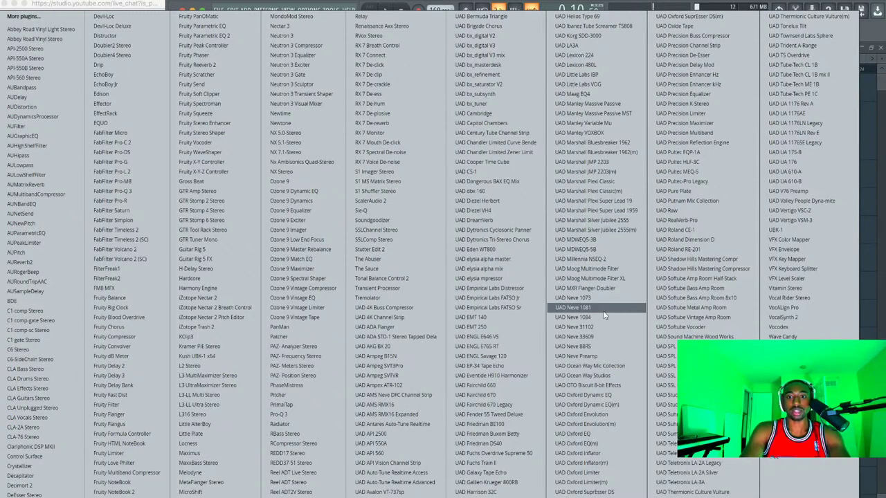
left_click(707, 221)
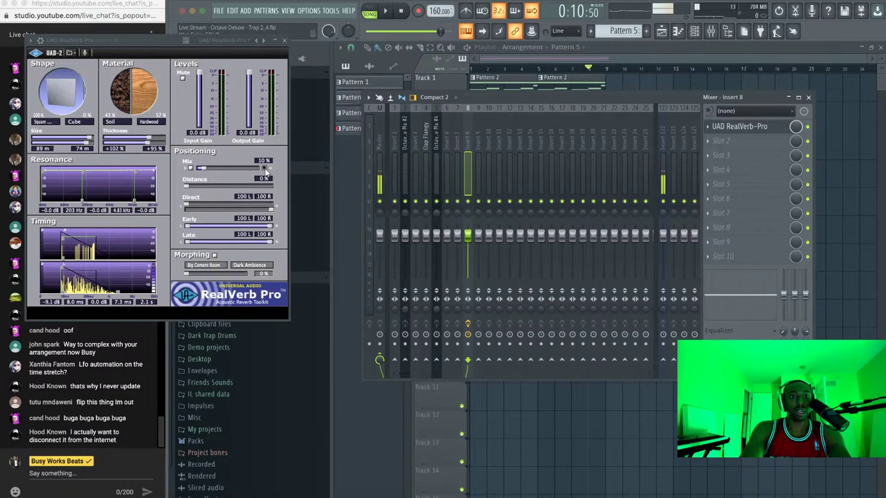
left_click(284, 40)
Send the audio of mixer track Insert 1 to Insert 8 while the arrangement plays
key("space")
left_click(393, 138)
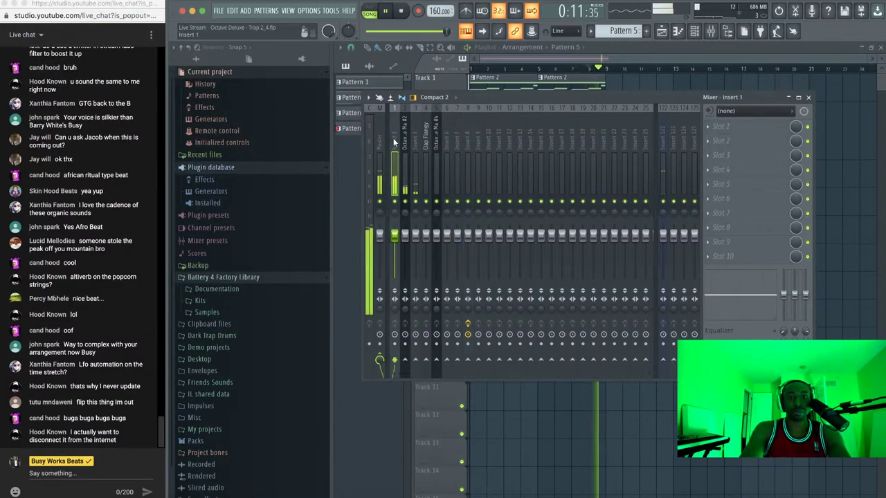
left_click(468, 359)
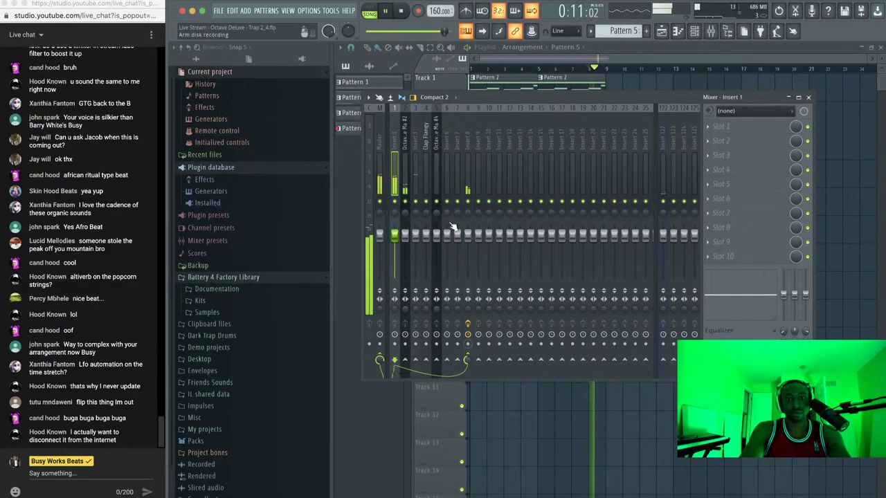
Add Fruity parametric EQ 2 to Insert 1, cut the low end with band 1 and dip band 4 at about 550 Hz
left_click(720, 140)
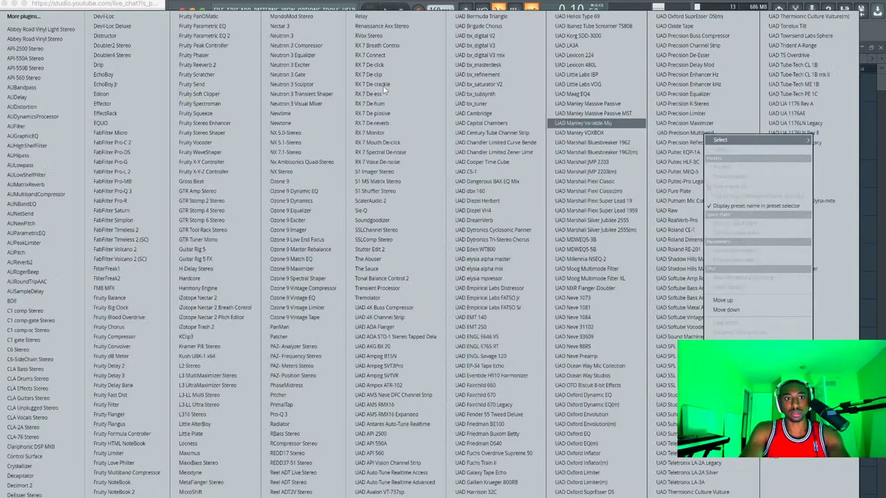
left_click(245, 37)
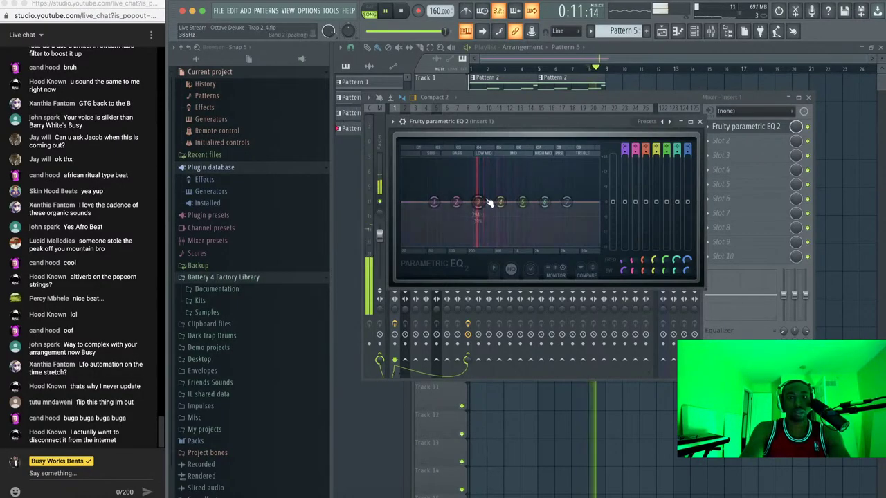
left_click_drag(434, 201, 430, 244)
mouse_move(500, 202)
left_mouse_down()
mouse_move(503, 184)
mouse_move(499, 217)
left_mouse_up()
scroll(498, 213, "down", 3)
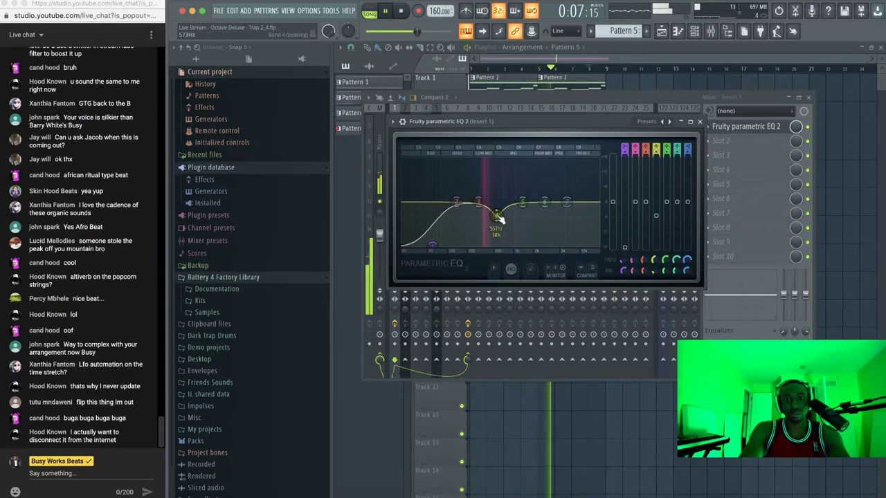
Close the EQ and mixer windows, return to the Playlist and save the project
left_click(699, 121)
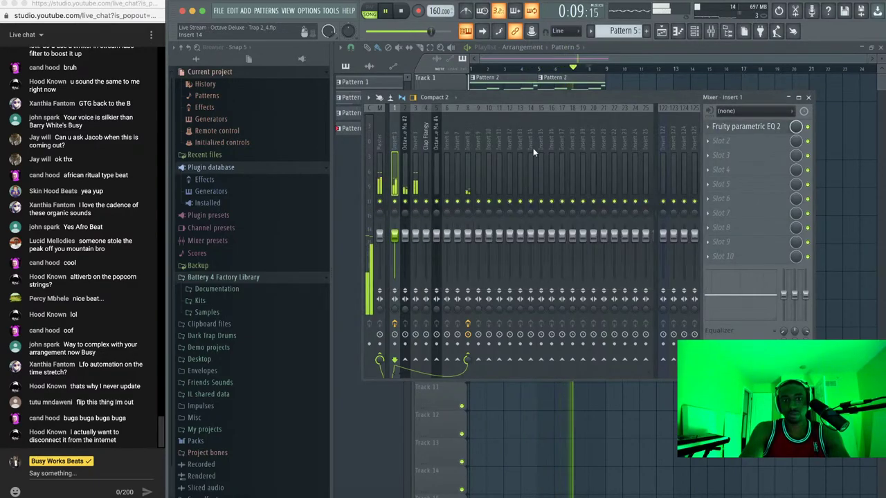
left_click(808, 97)
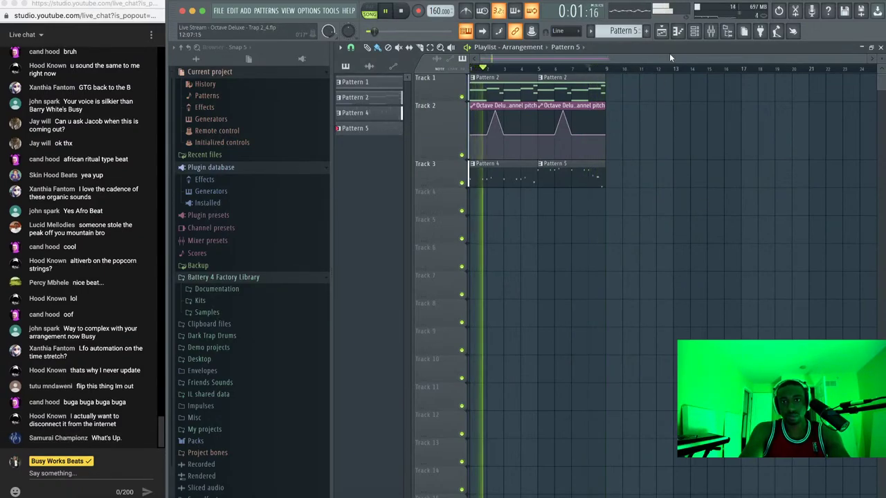
left_click(694, 31)
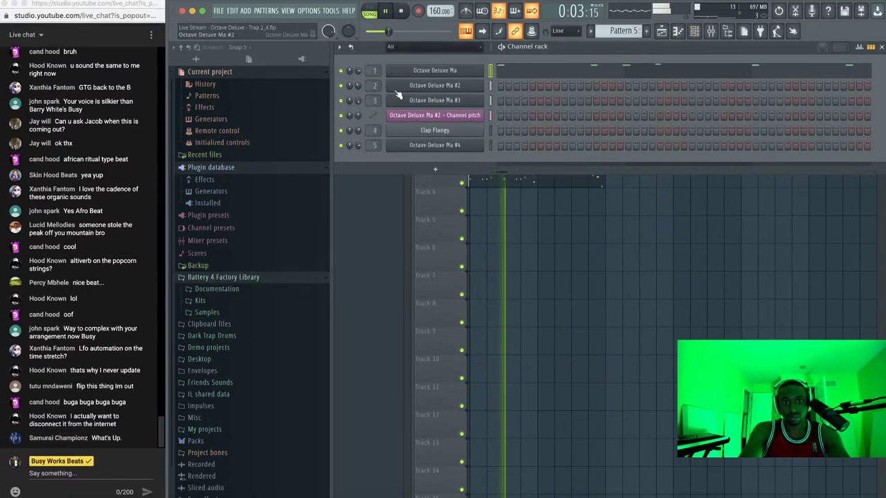
right_click(556, 254)
key("ctrl+s")
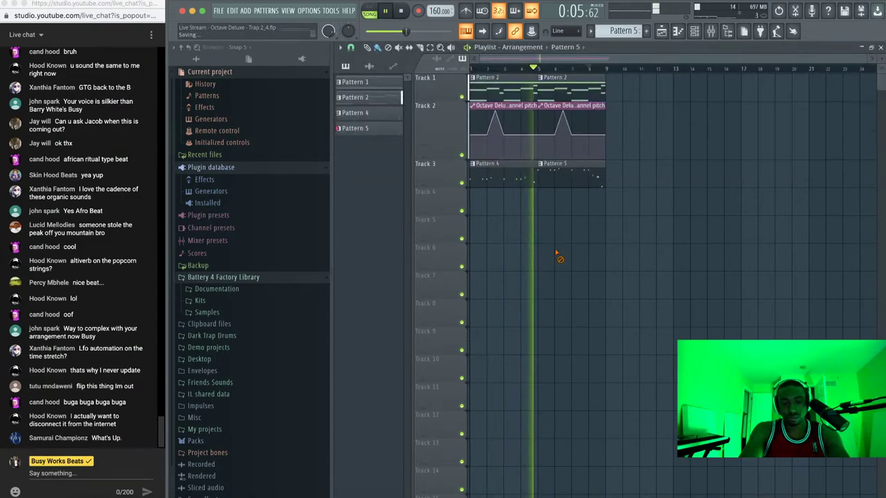
Stop playback and rename mixer track Insert 10 as INSTRUMENTS
left_click(703, 32)
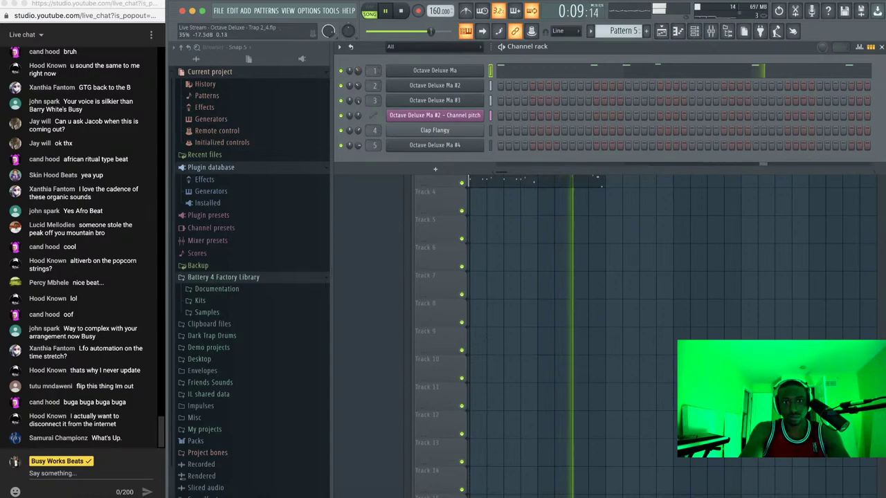
right_click(542, 261)
left_click(711, 33)
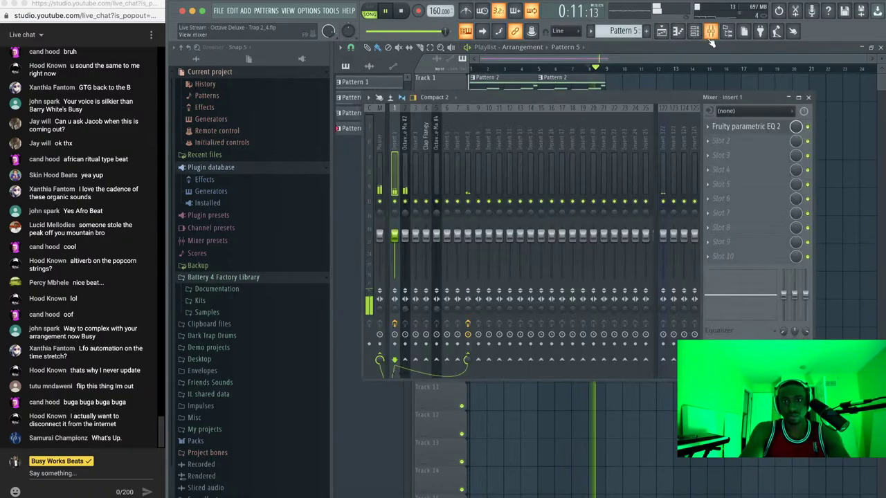
key("space")
left_click(482, 140)
right_click(482, 139)
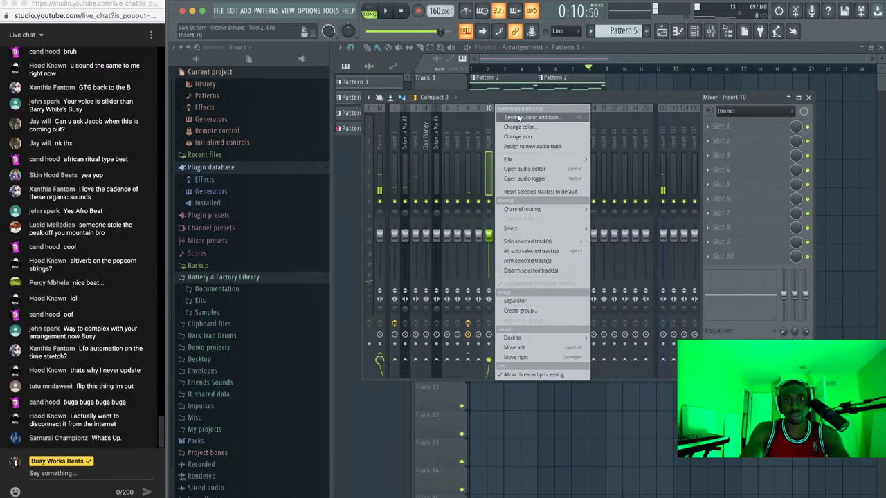
left_click(520, 116)
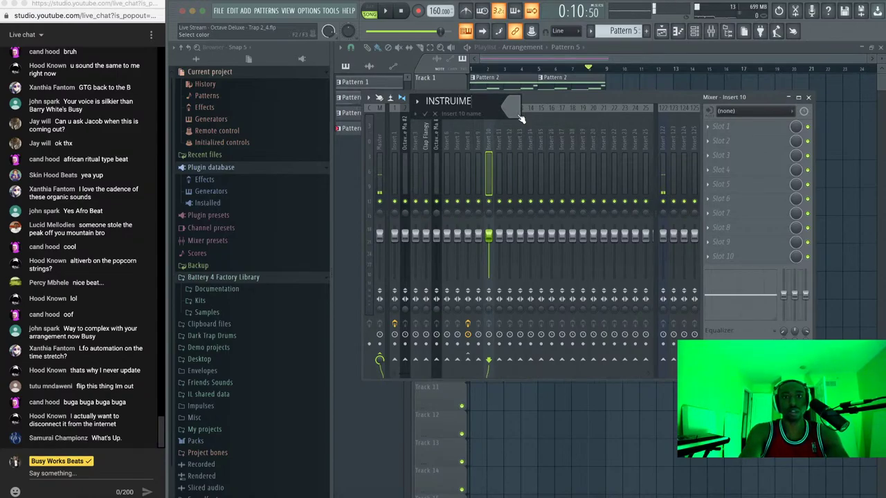
type("INSTRUMENTS")
key("Return")
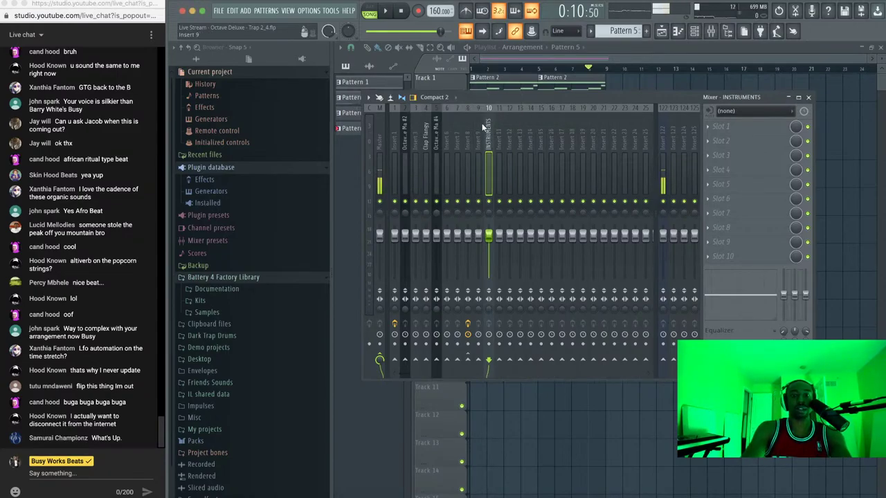
Move the INSTRUMENTS track to mixer position 8 and route mixer tracks 1 to 3 to that track only
key("space")
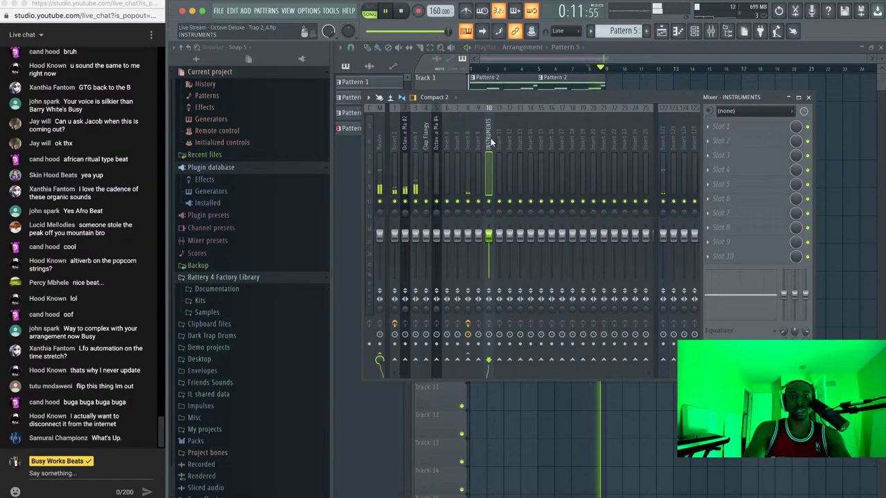
key("alt+Left")
key("alt+Left")
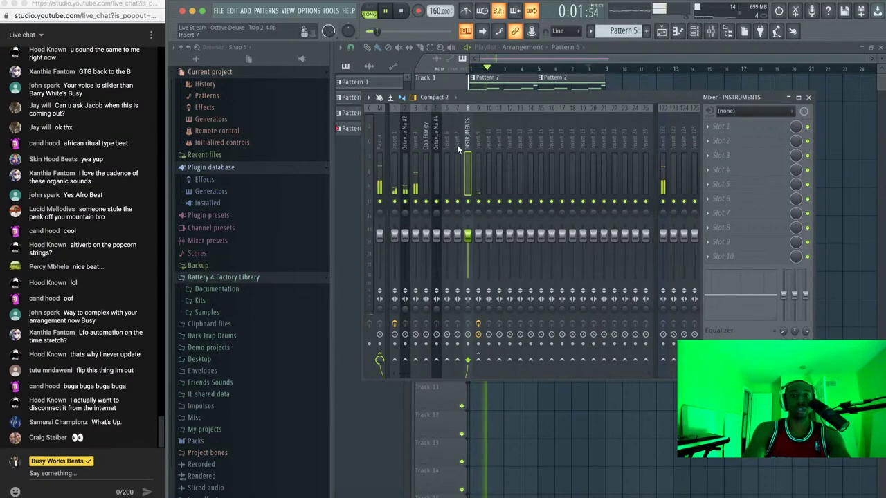
left_click_drag(424, 142, 364, 140)
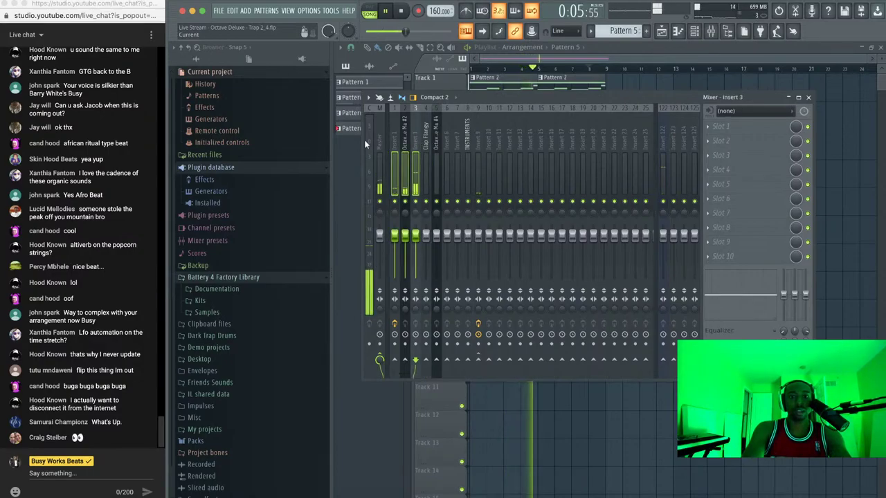
right_click(468, 360)
left_click(485, 374)
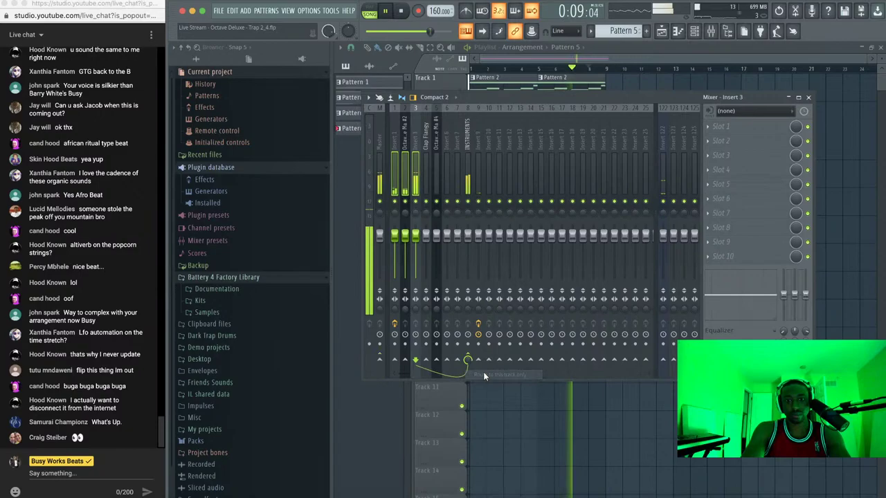
Load Wizard Fi from the Dark Trap Drums FL Studio Plugins effects onto the INSTRUMENTS mixer track
left_click(468, 163)
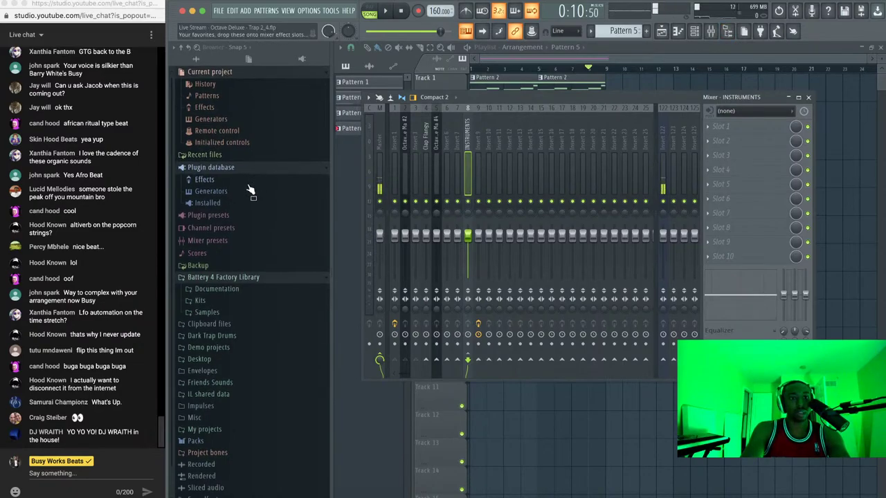
key("space")
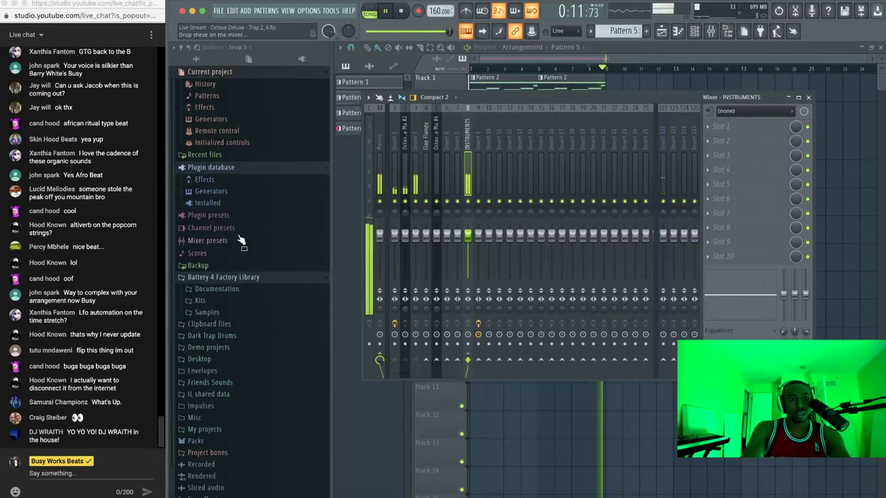
left_click(240, 335)
left_click(239, 337)
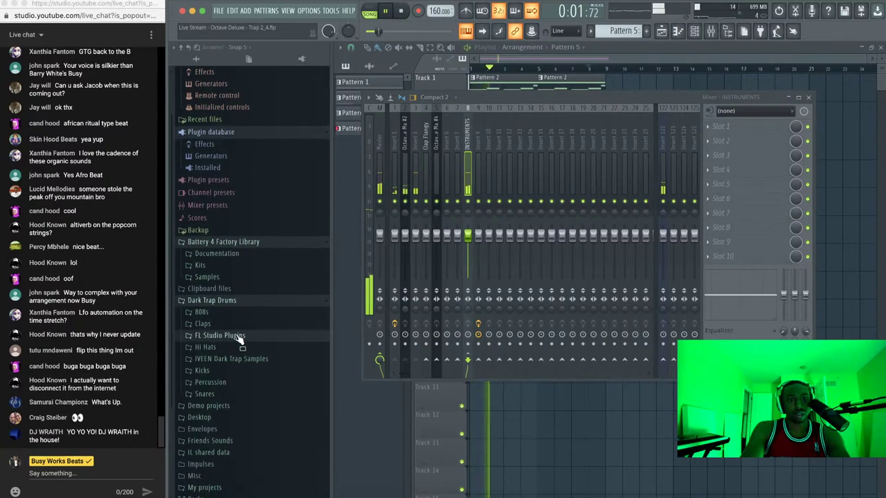
left_click(248, 351)
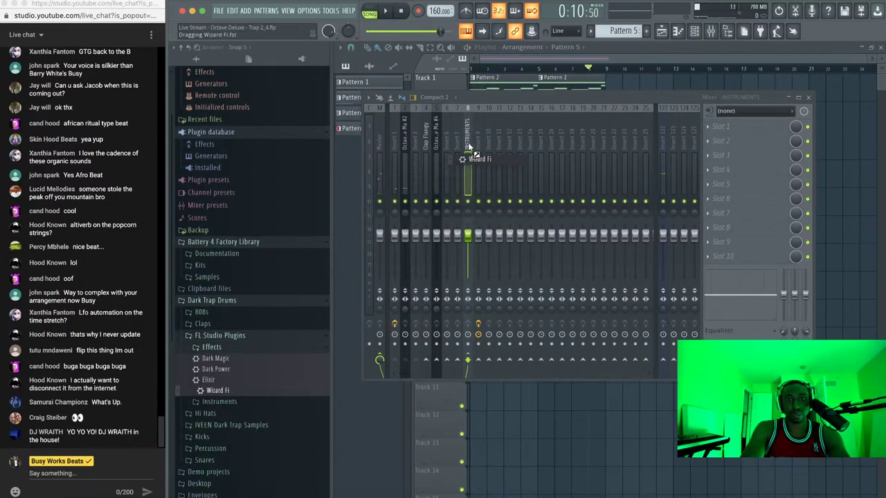
left_click_drag(467, 143, 468, 146)
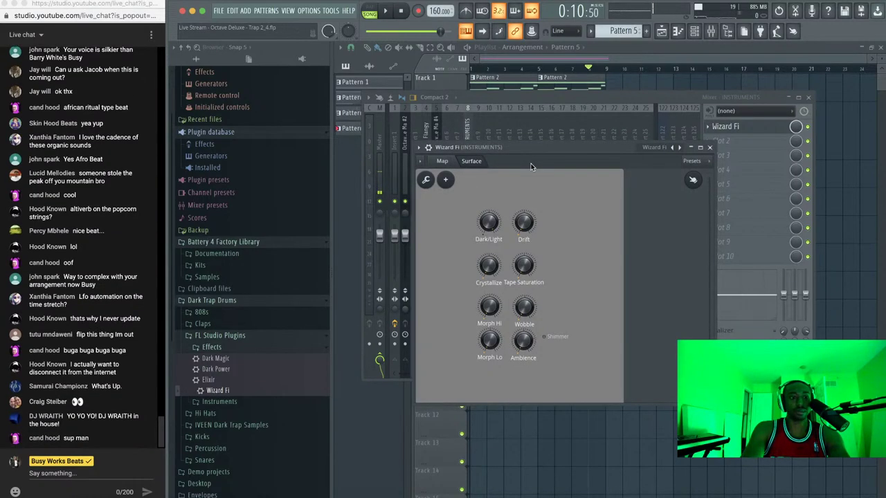
Play the arrangement through Wizard Fi and slightly lower the volume fader of mixer track Insert 1
key("space")
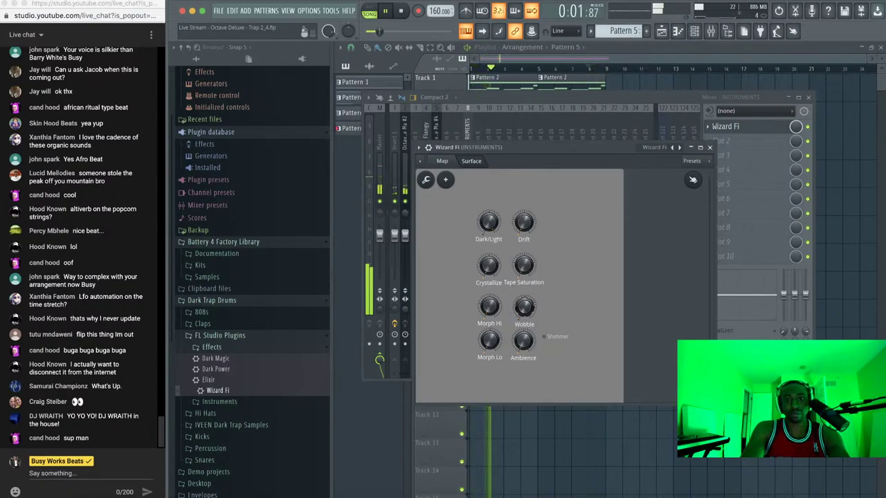
key("space")
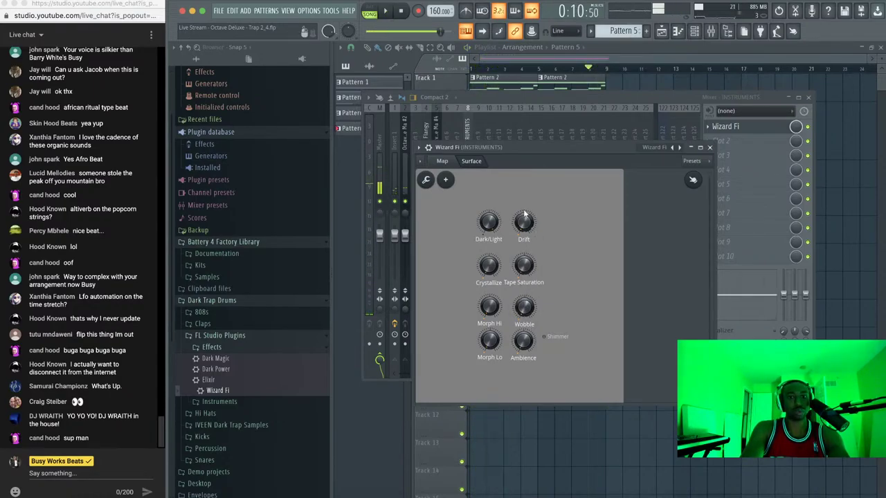
key("space")
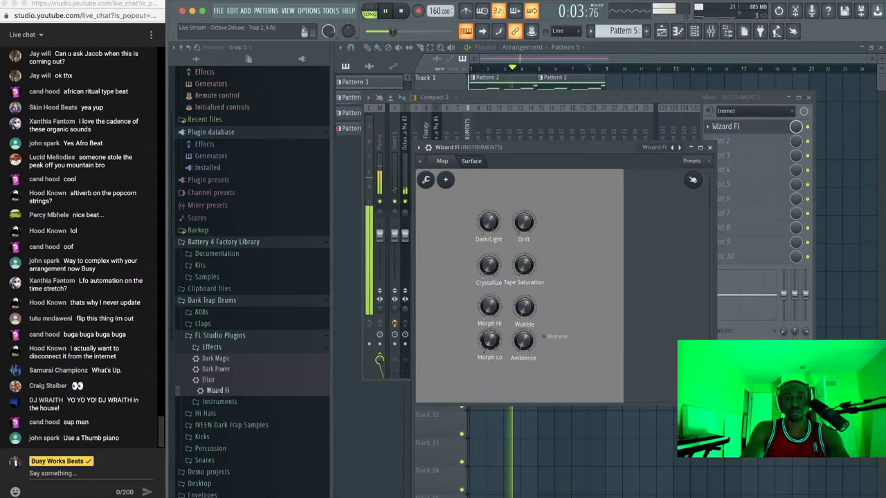
left_click(710, 148)
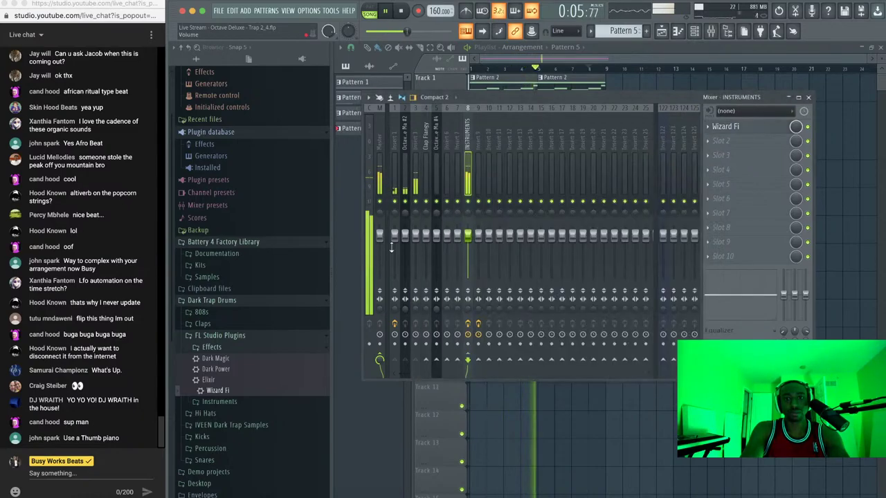
left_click(465, 151)
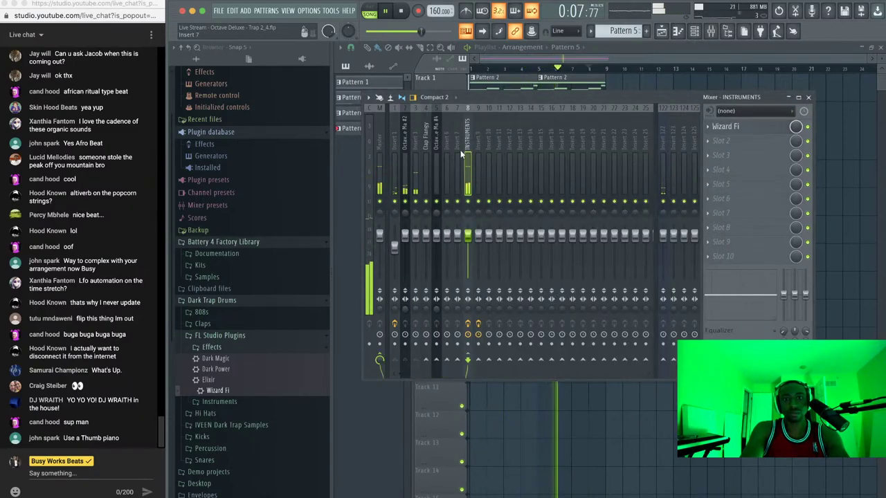
Try the Morph Hi control of Wizard Fi and bypass the effect on the INSTRUMENTS track
left_click(747, 128)
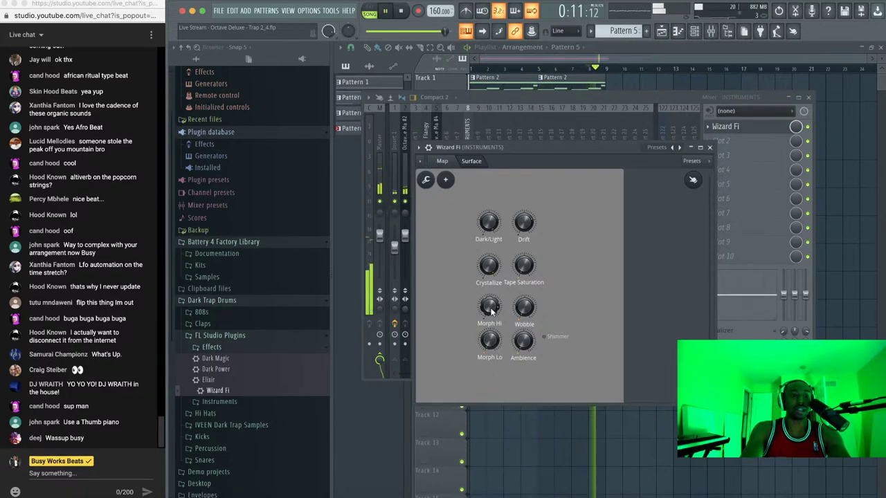
left_click_drag(492, 309, 492, 309)
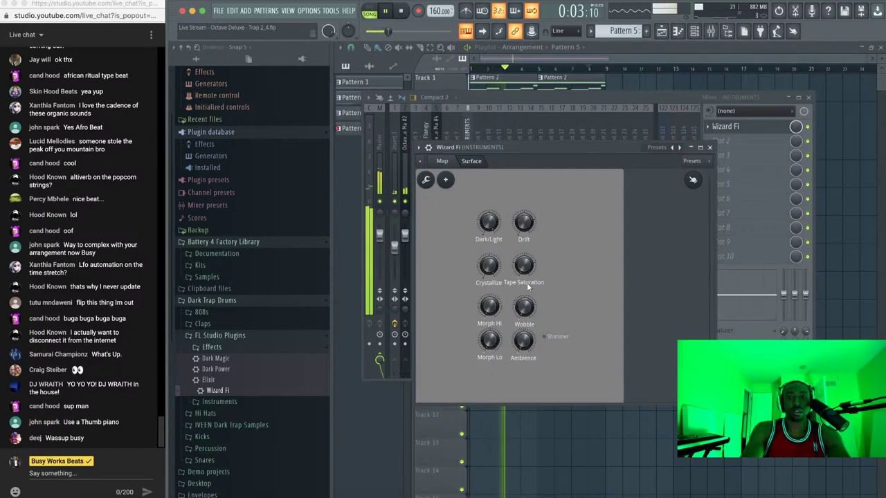
left_click(709, 148)
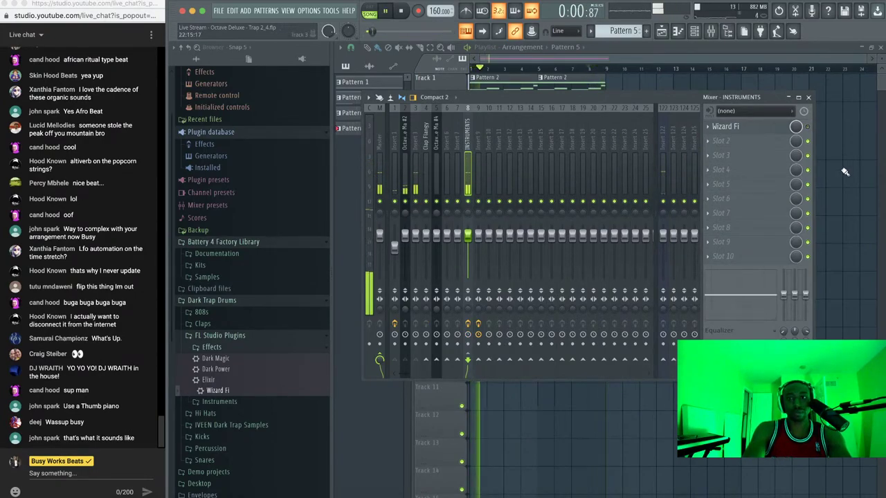
Play the arrangement from the Playlist again and check the mixer levels
key("F9")
key("space")
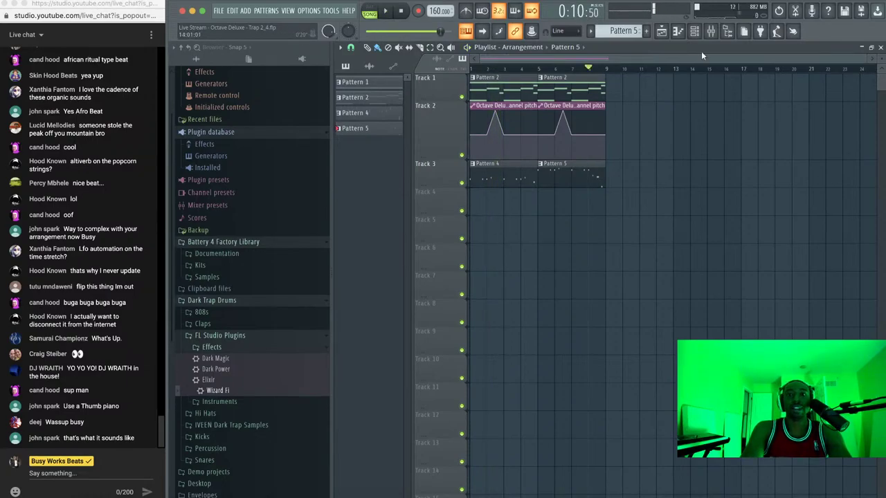
key("F9")
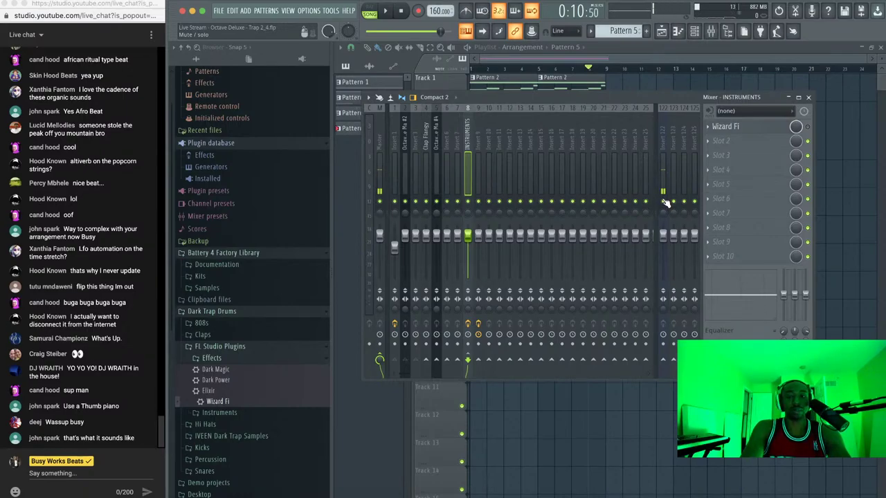
key("F9")
key("space")
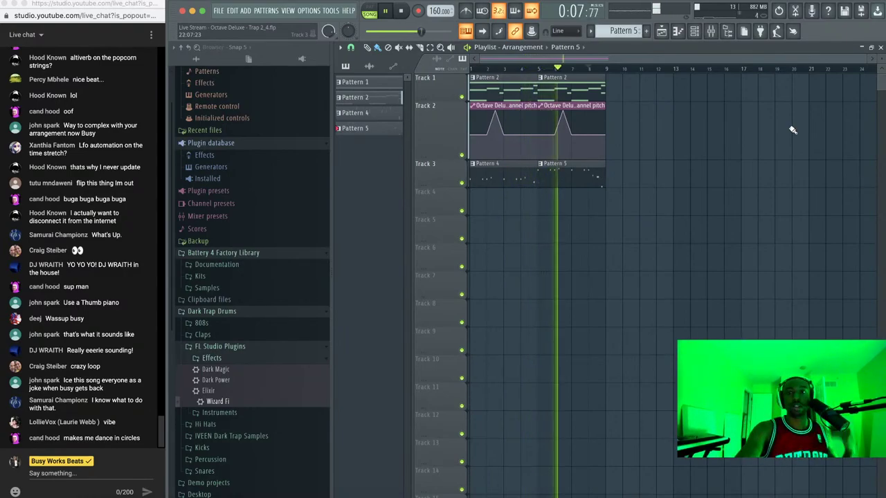
key("F9")
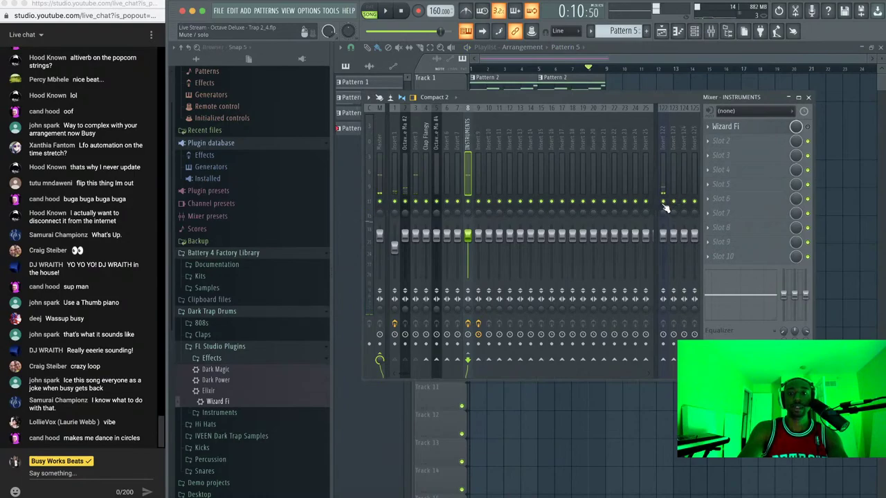
key("F9")
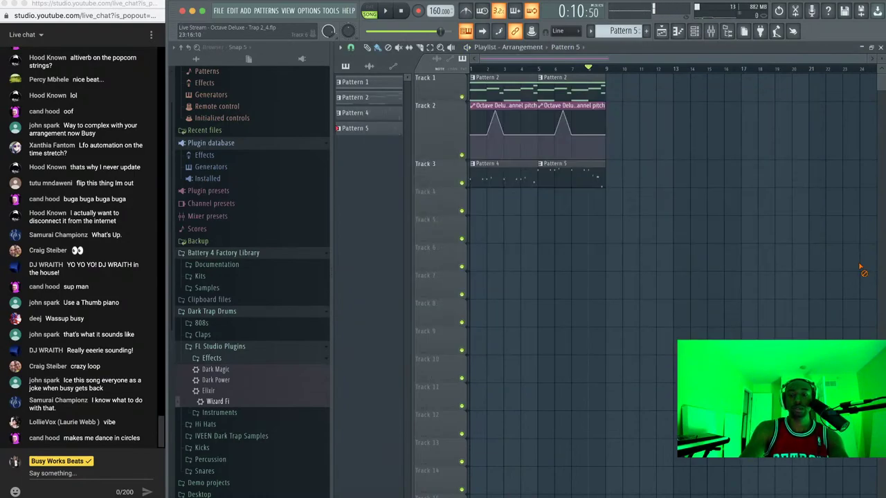
left_click(678, 32)
left_click(678, 32)
left_click(693, 32)
left_click(693, 33)
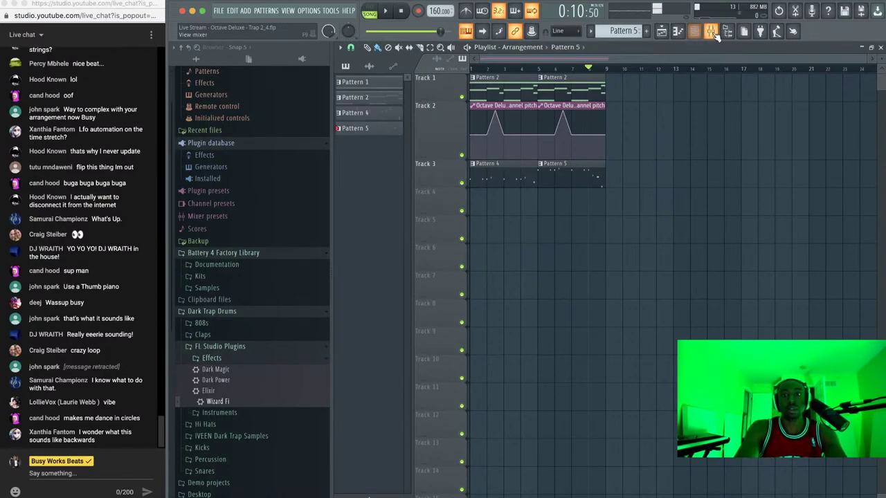
left_click(711, 32)
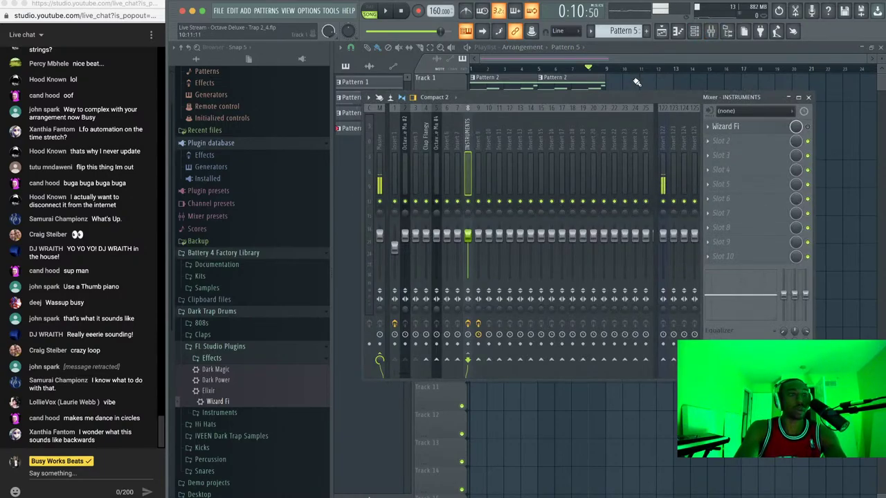
key("F9")
Merge the pattern clips on Track 1 and consolidate the track from its start to a 16Bit int WAV clip
left_click_drag(451, 177, 464, 86)
key("ctrl+g")
right_click(438, 82)
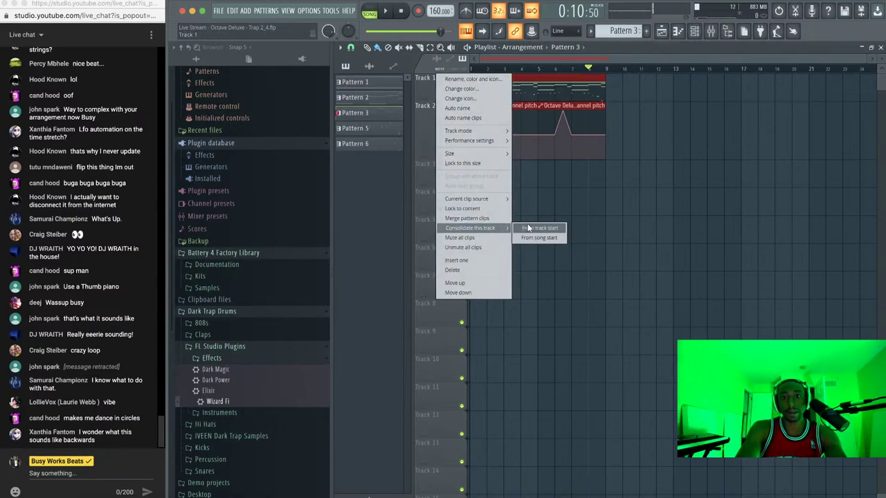
left_click(529, 229)
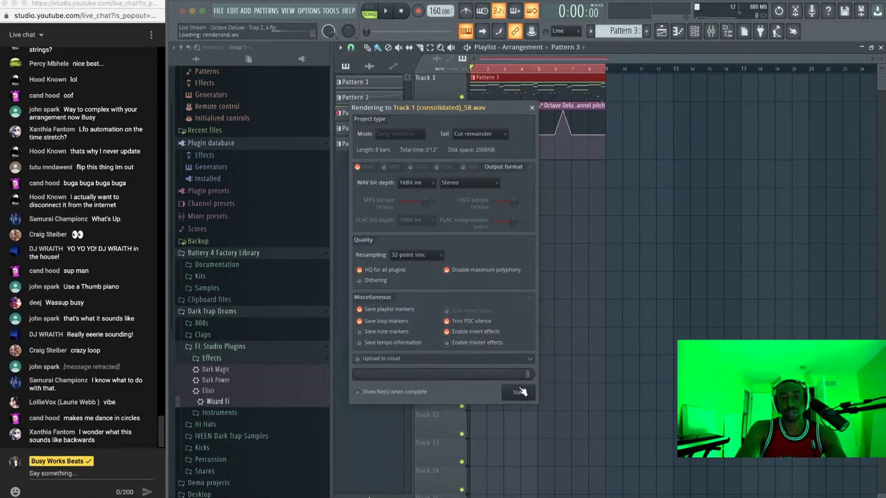
left_click(519, 392)
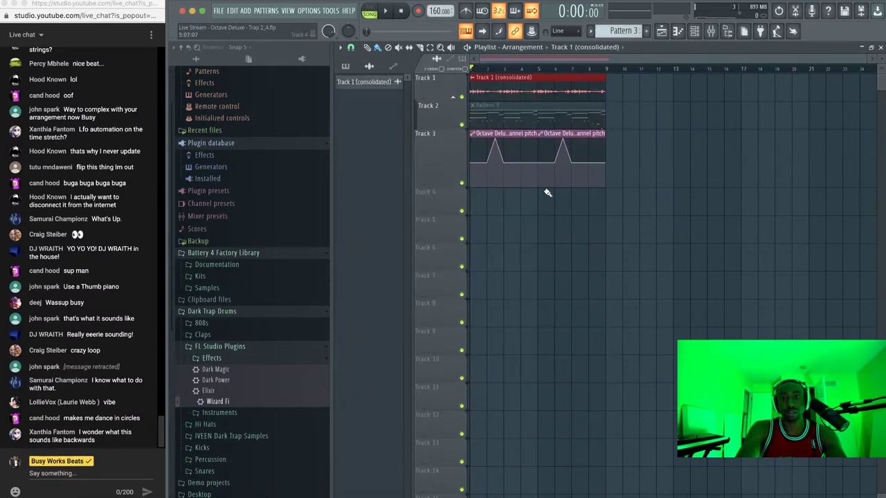
Stretch the Track 1 (consolidated) audio clip to 16 bars in its channel settings
key("space")
right_click(466, 100)
right_click(467, 102)
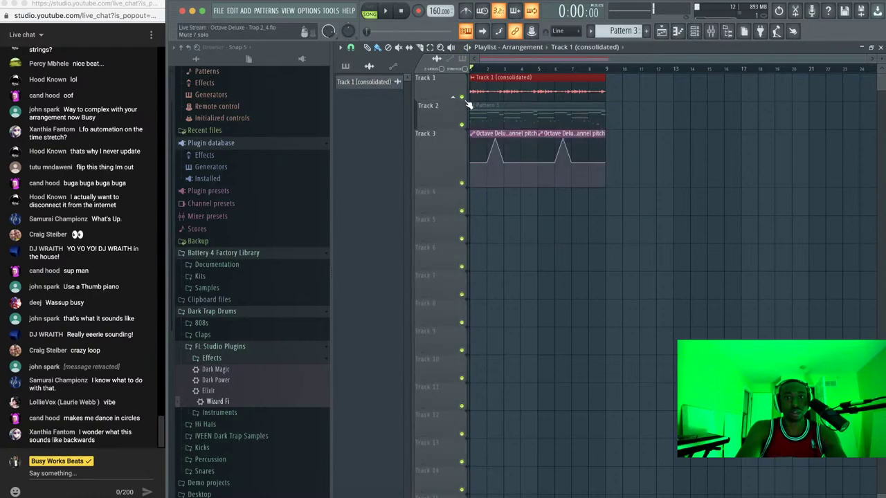
left_click(473, 78)
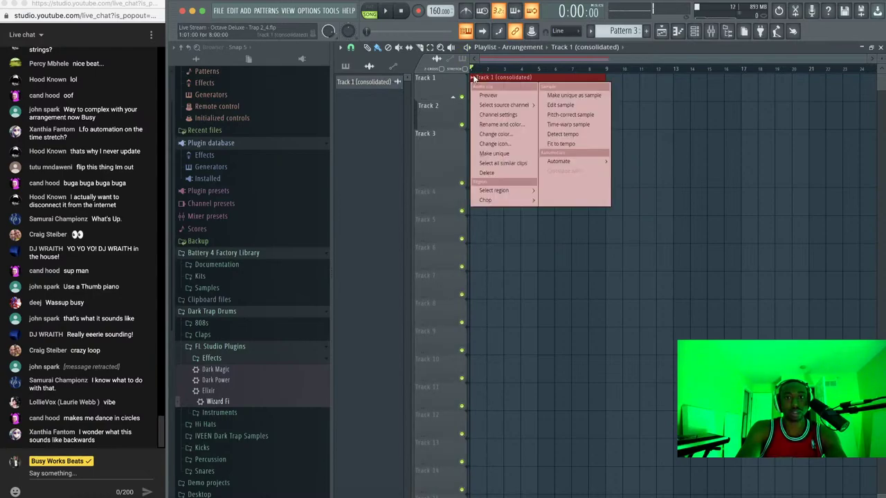
left_click(485, 115)
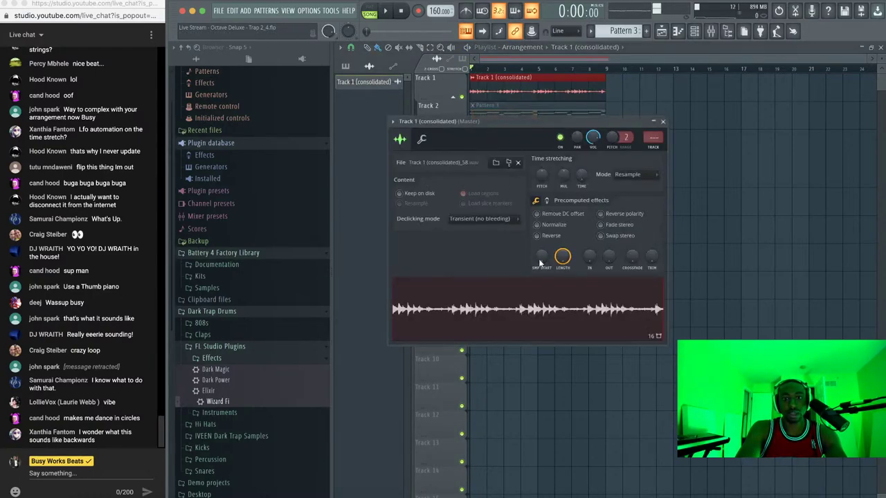
left_click(663, 122)
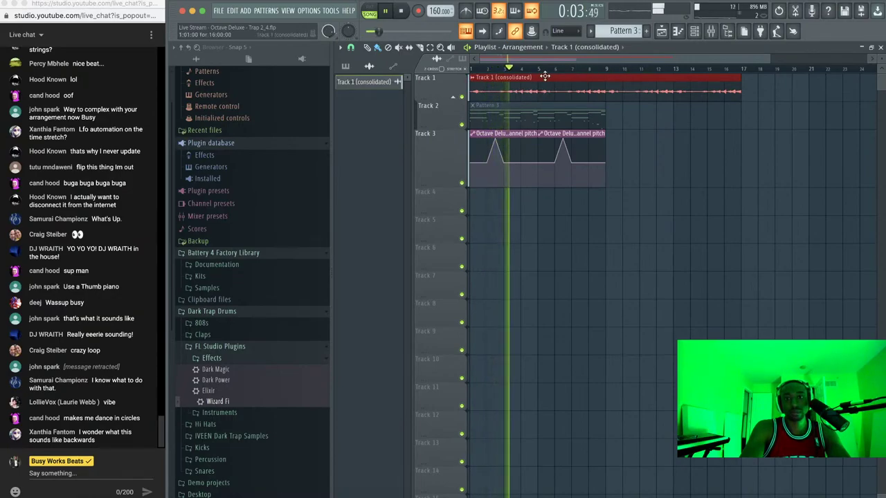
Route the Track 1 (consolidated) channel to mixer track 6, and group Track 3 into the collapsed Track 1 group in the Playlist
left_click(694, 31)
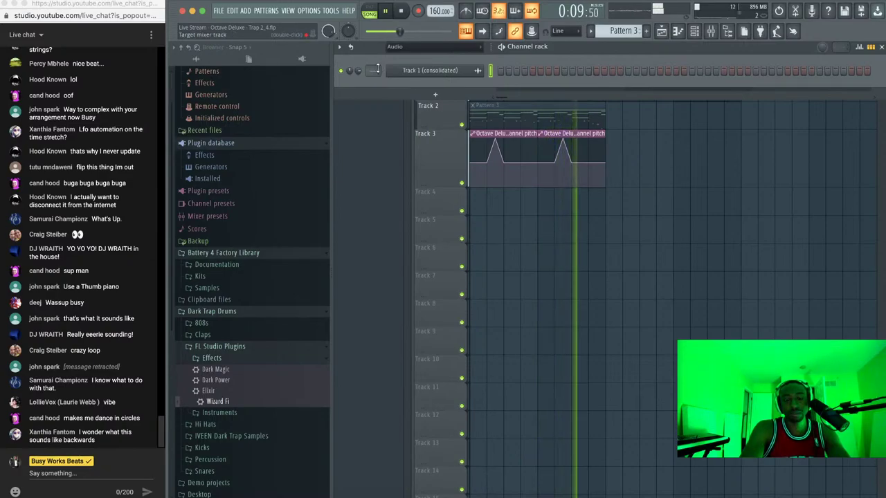
left_click(377, 68)
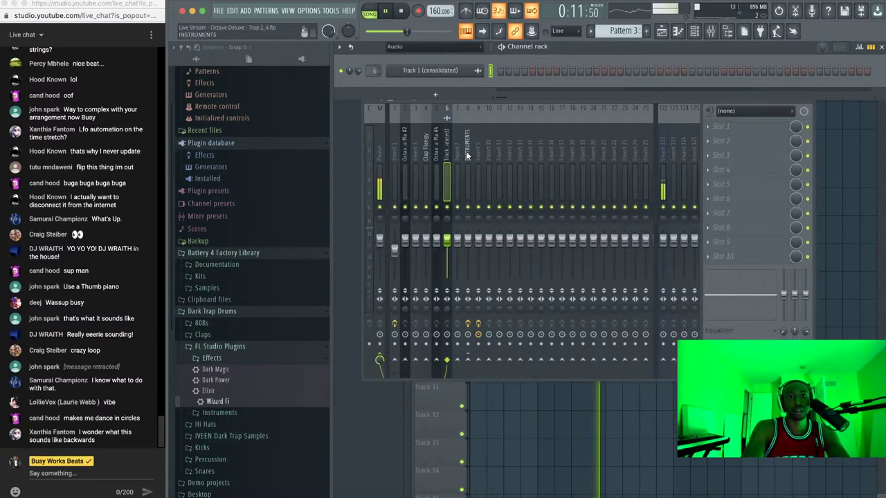
left_click(869, 211)
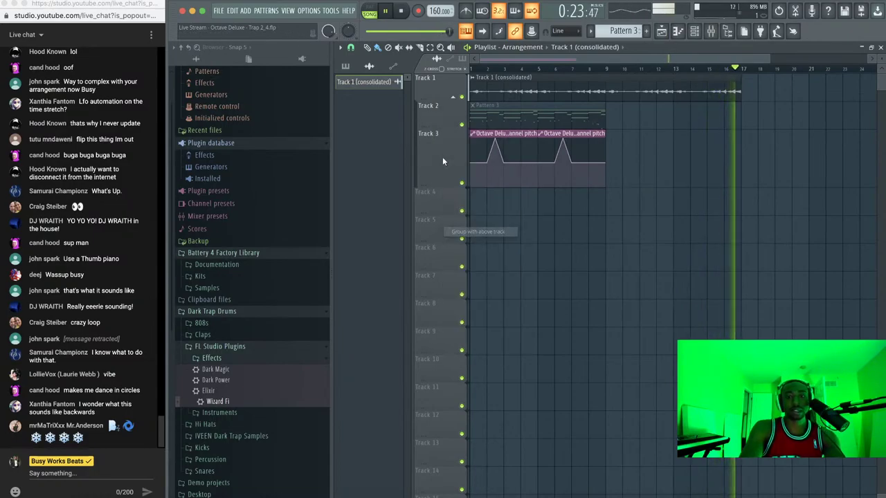
left_click(458, 95)
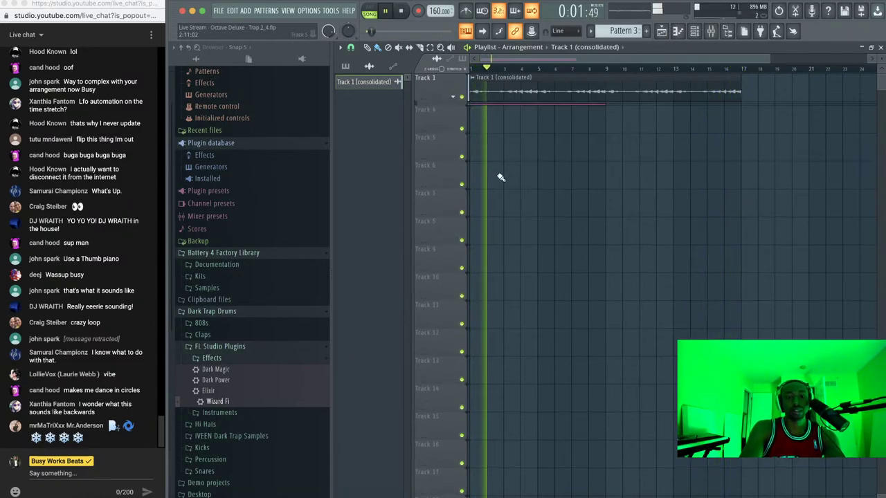
Send the Track 1 (consolidated) mixer track to the reverb track Insert 9 and play the arrangement
left_click(711, 31)
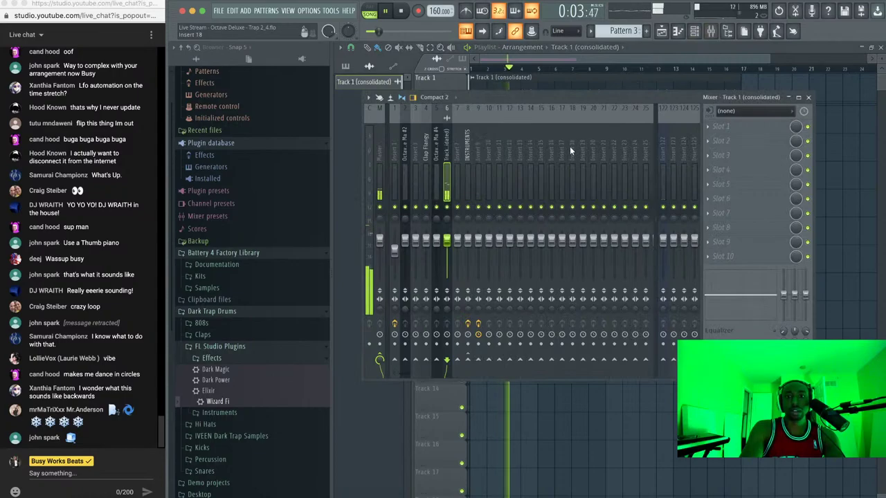
key("space")
left_click(470, 154)
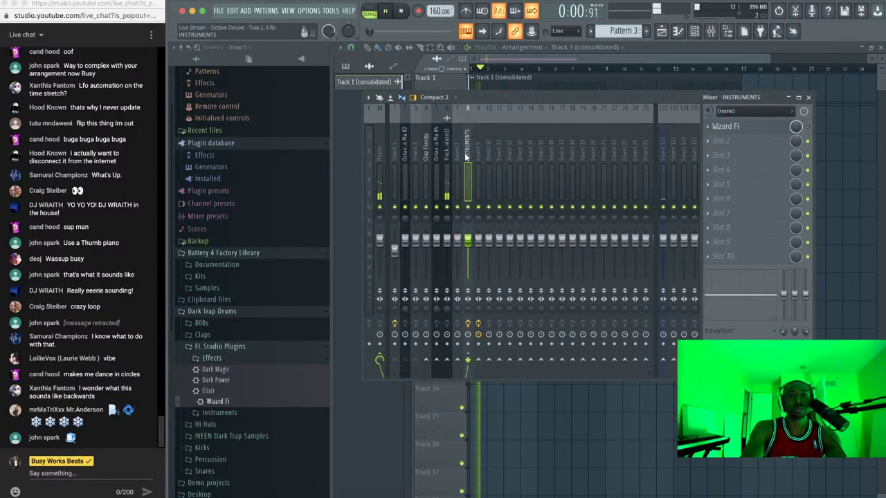
left_click(488, 158)
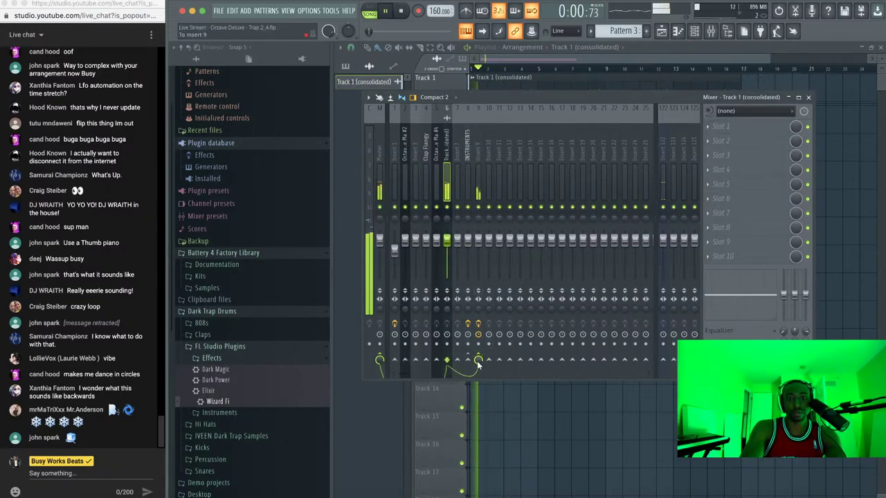
left_click(482, 184)
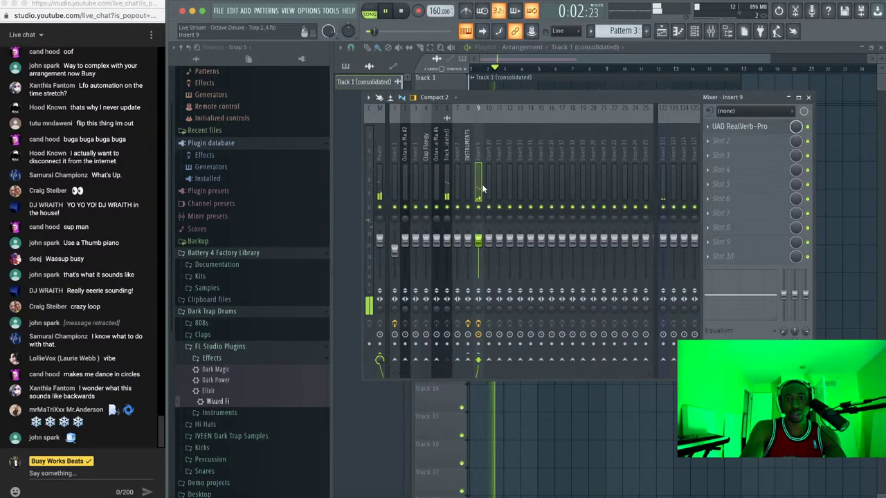
Replace UAD RealVerb-Pro on mixer track Insert 9 with UAD Lexicon 224
left_click(710, 129)
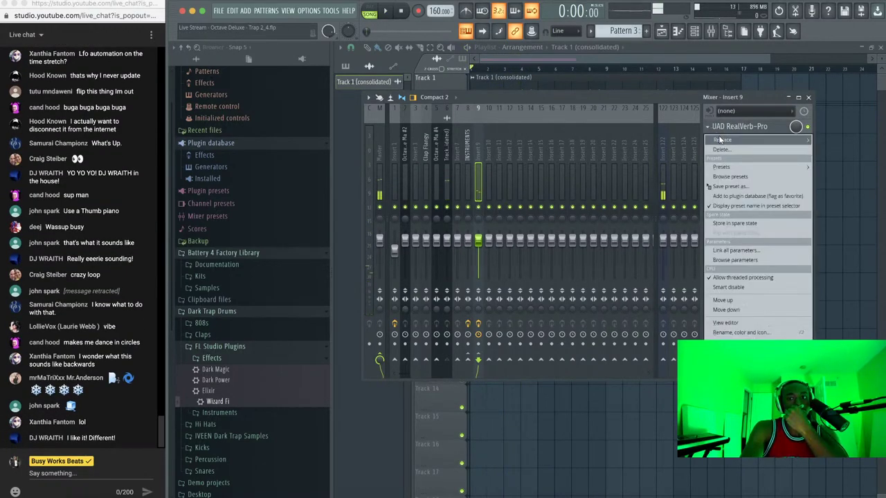
mouse_move(720, 140)
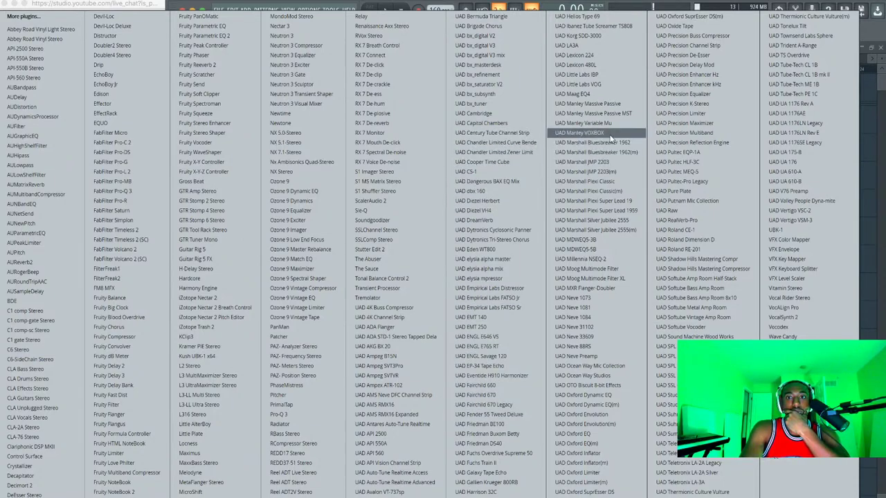
left_click(594, 55)
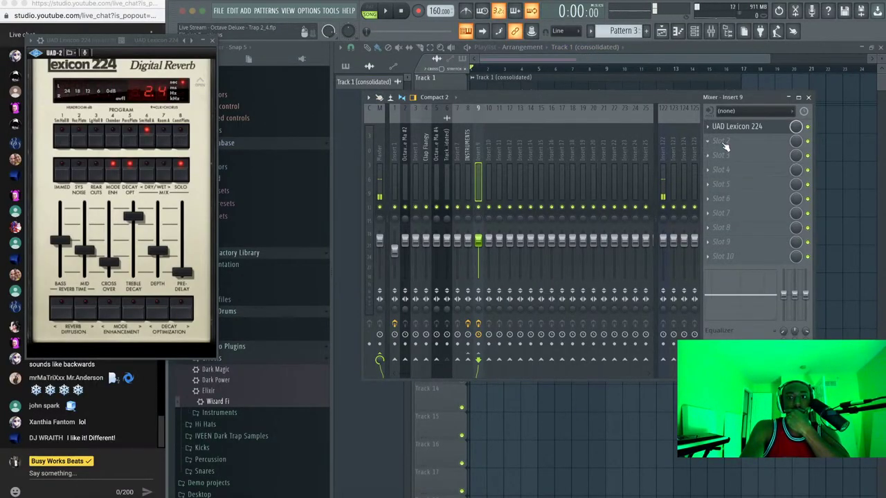
left_click(724, 142)
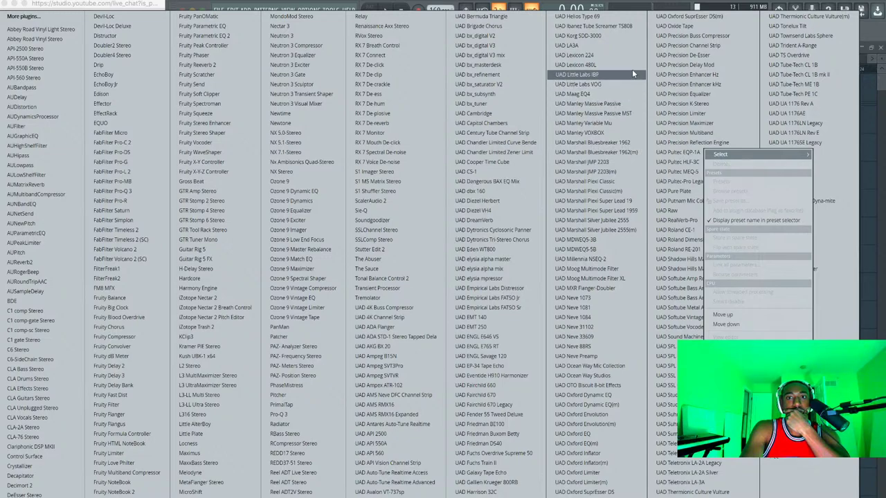
left_click(589, 55)
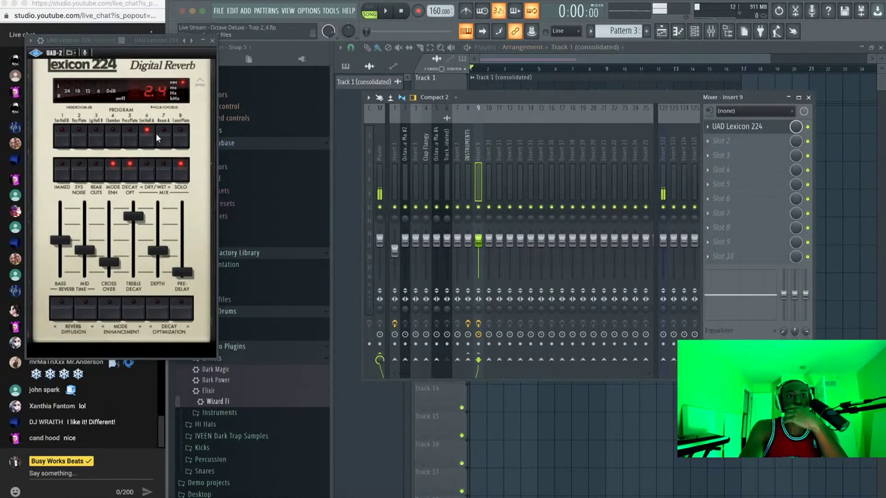
Select the Lg Hall B program in UAD Lexicon 224 and play the arrangement through it
left_click_drag(73, 40, 335, 90)
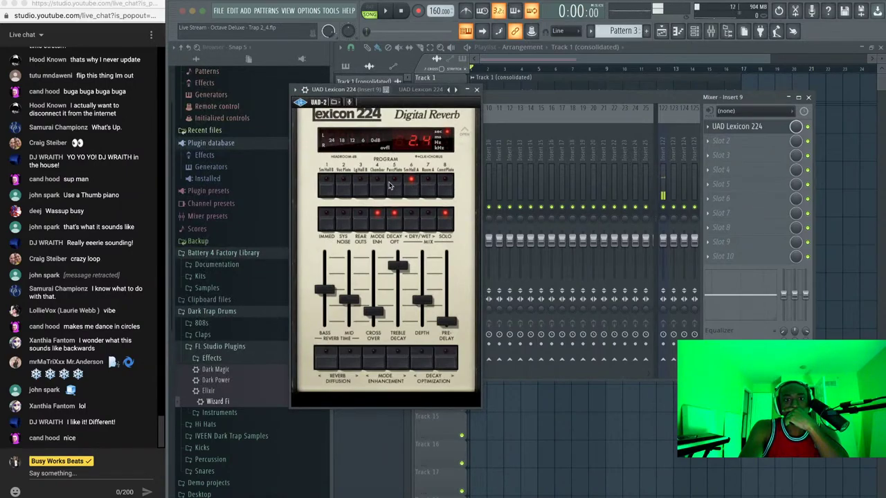
left_click(361, 185)
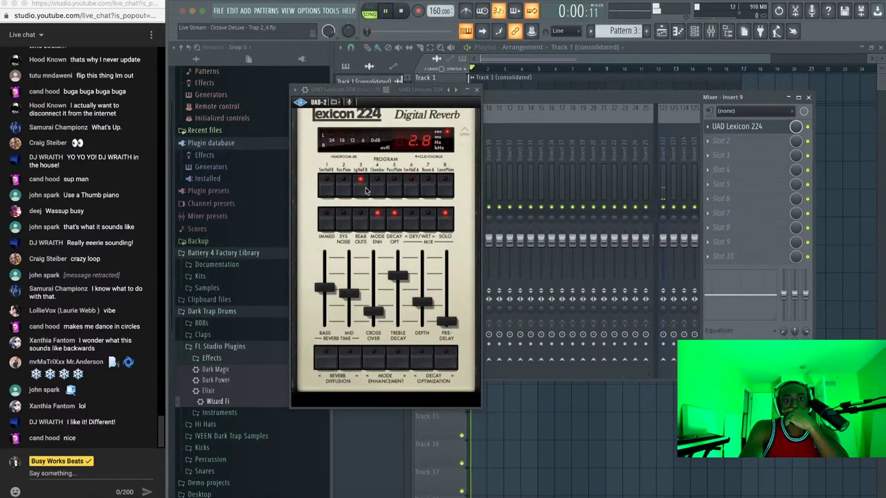
left_click(476, 90)
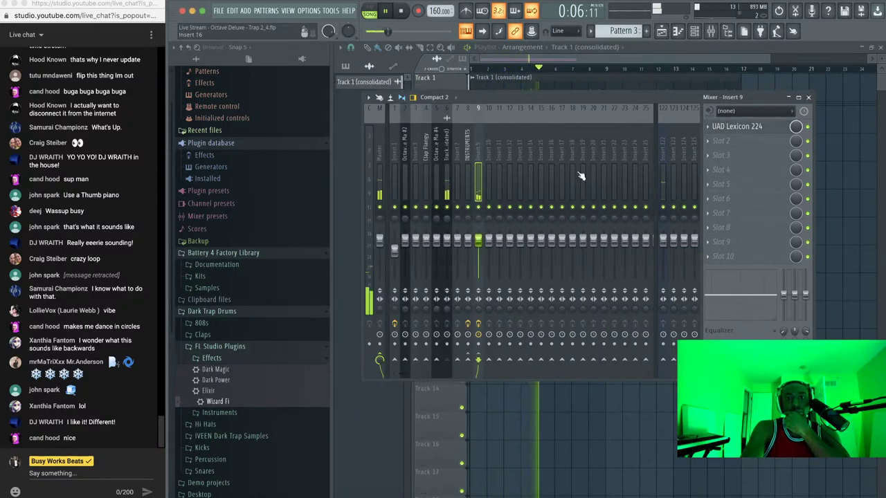
Raise the Depth and Treble Decay of UAD Lexicon 224 and set its Mid reverb time to 12.0 s
left_click(735, 128)
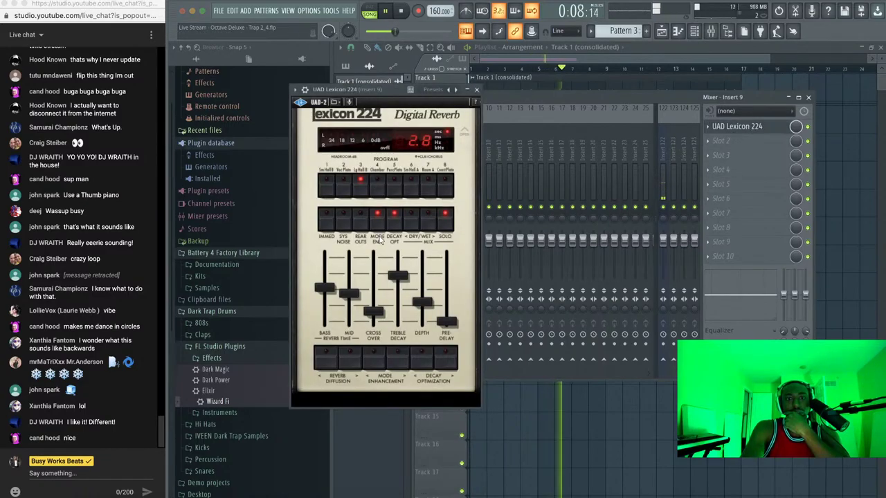
left_click_drag(425, 310, 398, 260)
left_click_drag(350, 294, 354, 270)
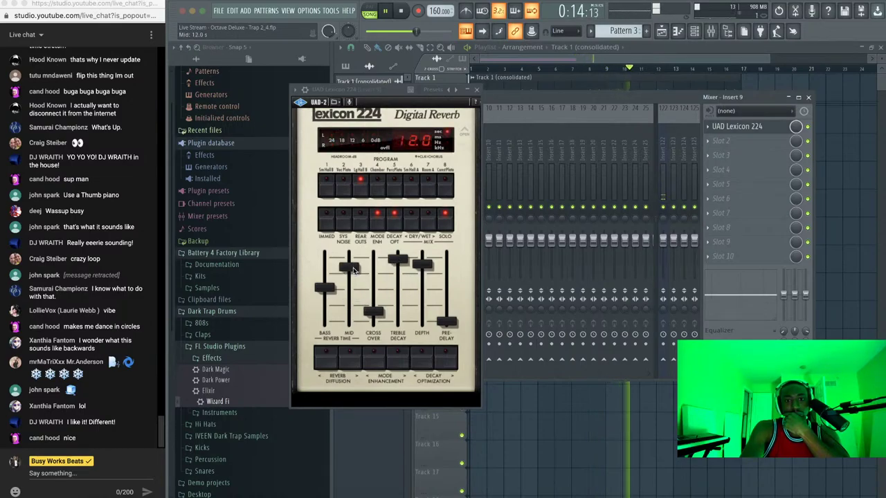
left_click(475, 103)
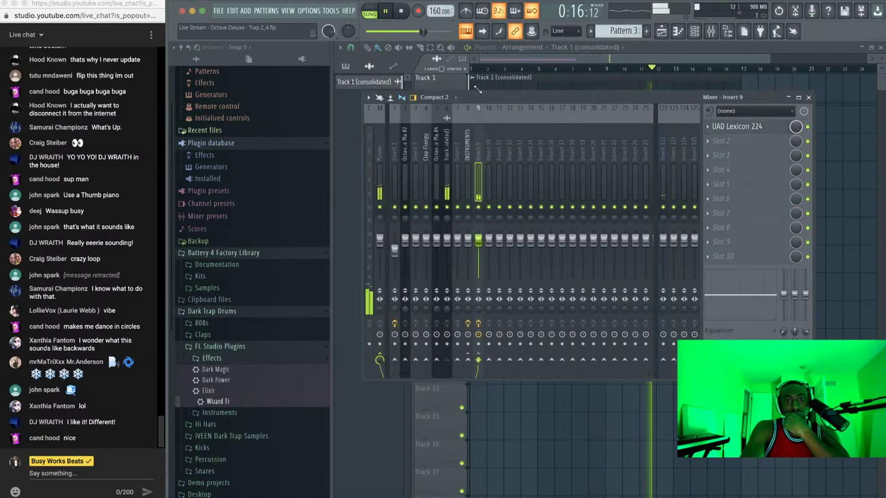
Load RCompressor Stereo onto the Track 1 (consolidated) mixer track
left_click(450, 167)
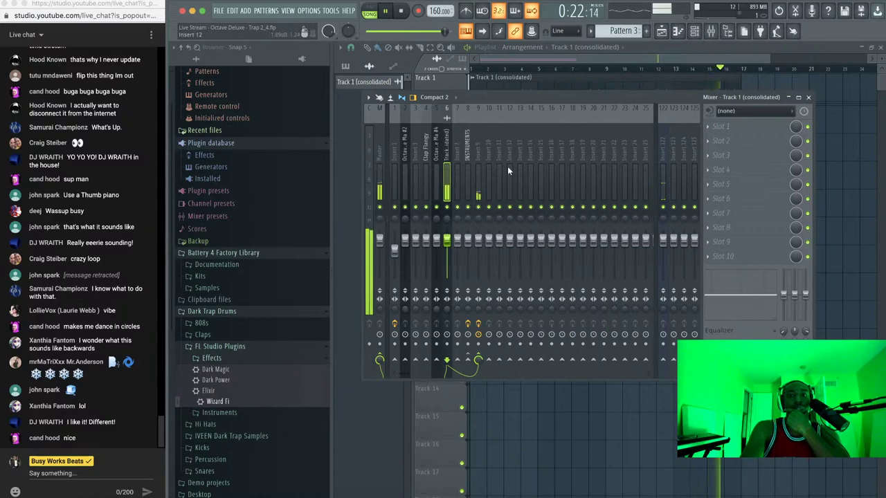
left_click(731, 137)
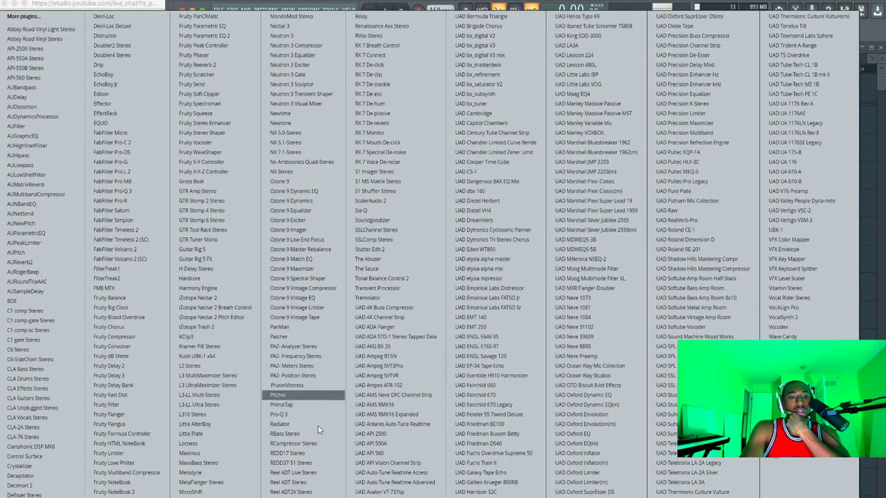
left_click(315, 444)
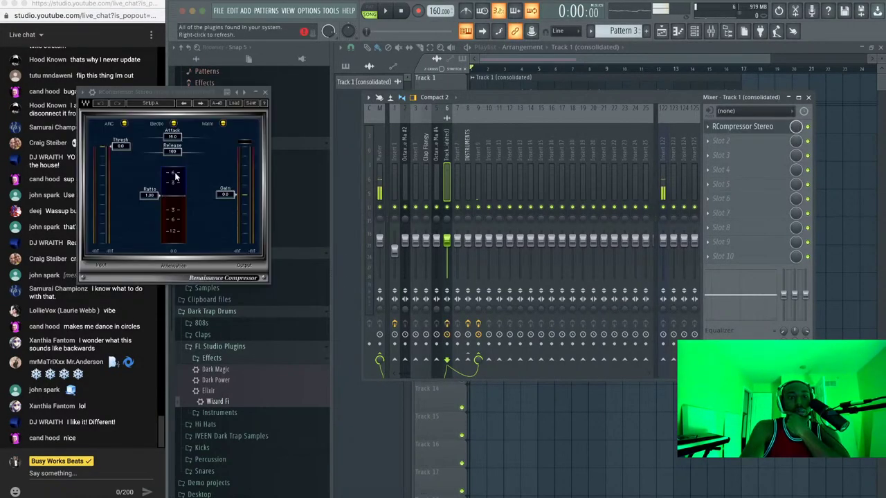
Set RCompressor Stereo to an attack of 0.50 ms, a threshold of -16.7 dB and a ratio of 2.51 during playback
key("space")
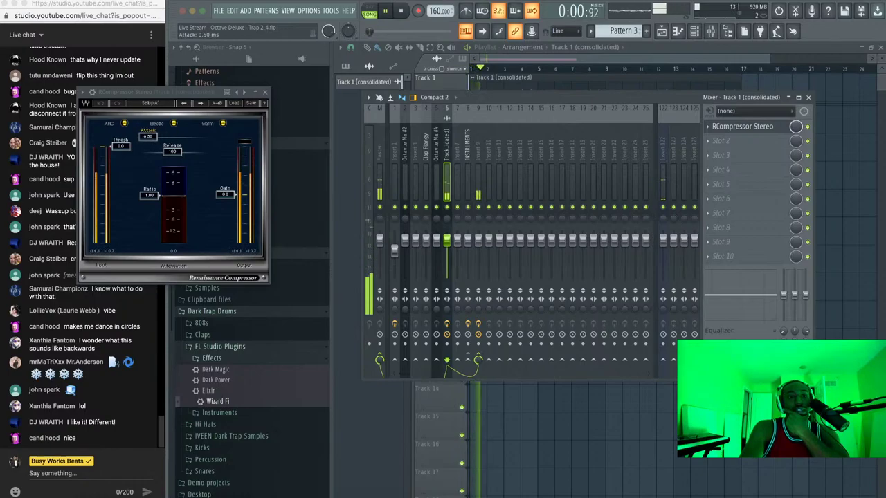
left_click_drag(124, 152, 148, 208)
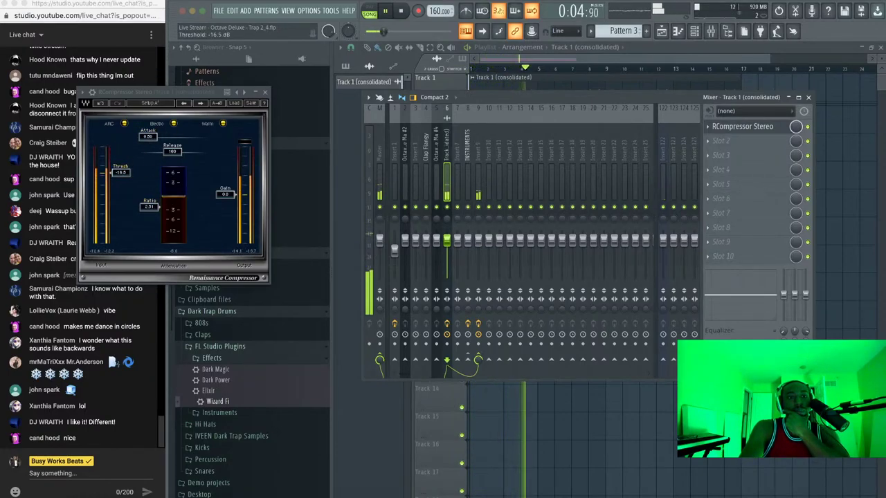
left_click_drag(122, 173, 122, 173)
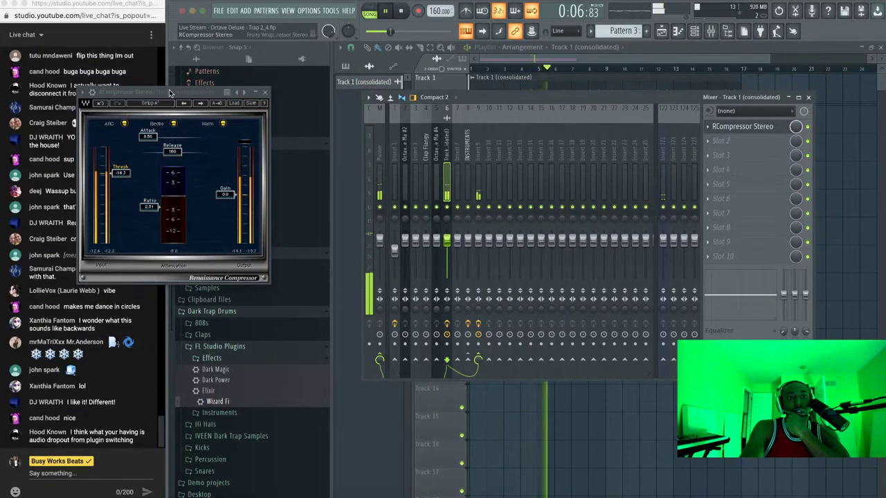
left_click_drag(162, 94, 271, 101)
left_click(374, 98)
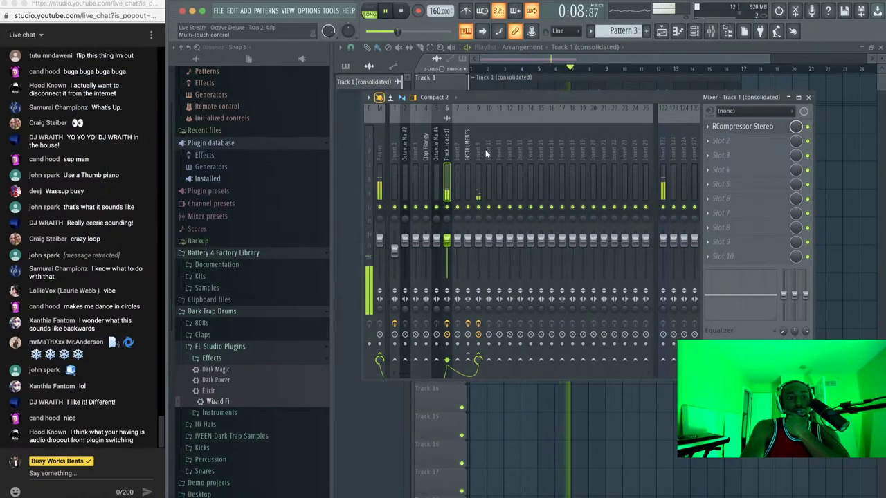
key("F9")
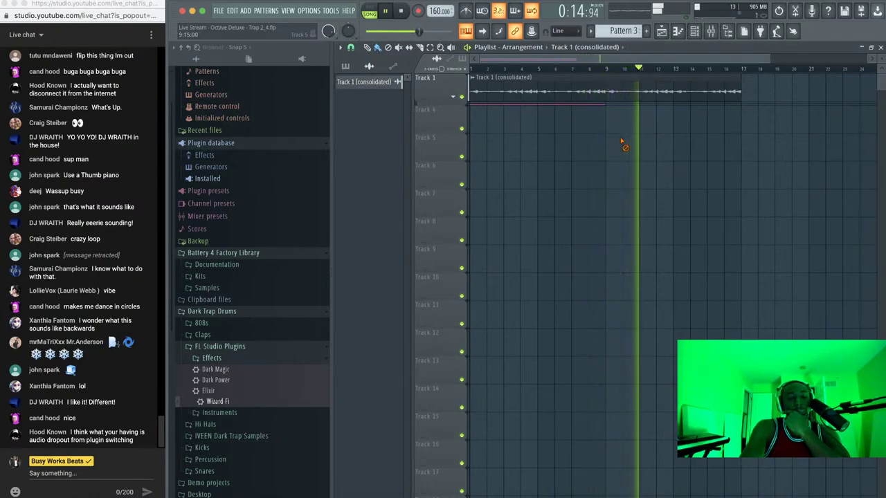
left_click(711, 32)
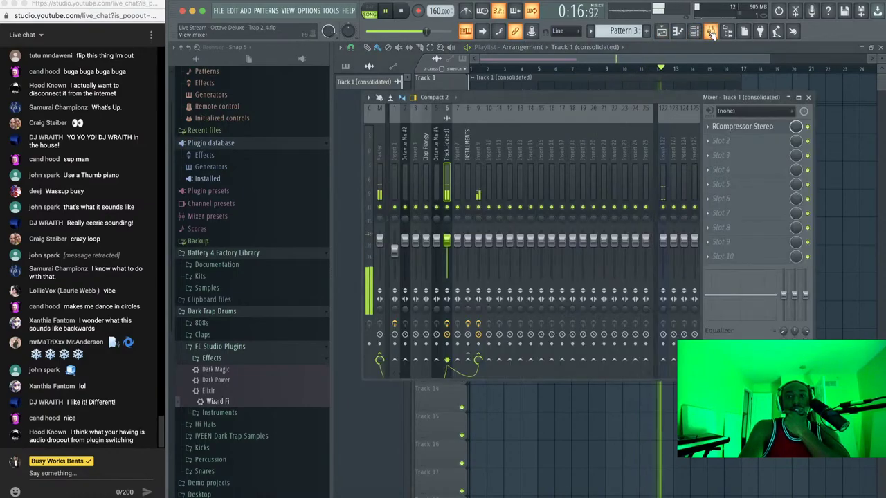
Close the mixer, collapse the Dark Trap Drums folder and expand MyBestFriendJacob inside Friends Sounds in the browser
left_click(663, 154)
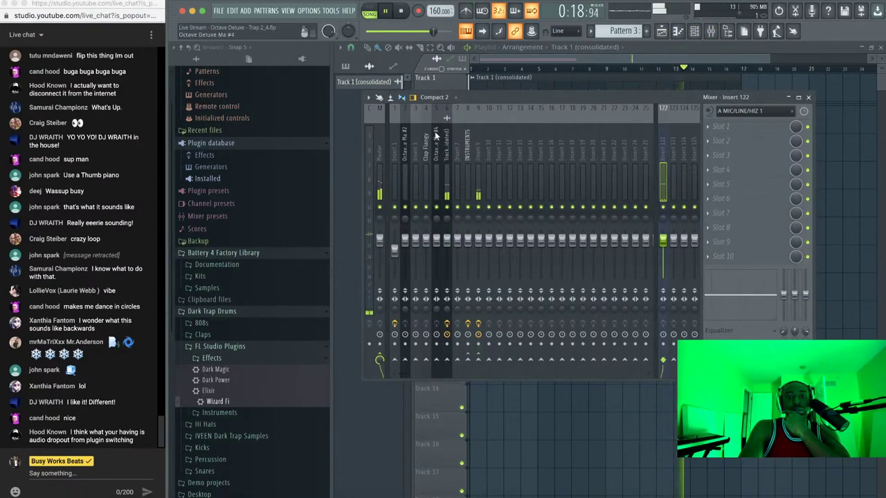
right_click(858, 166)
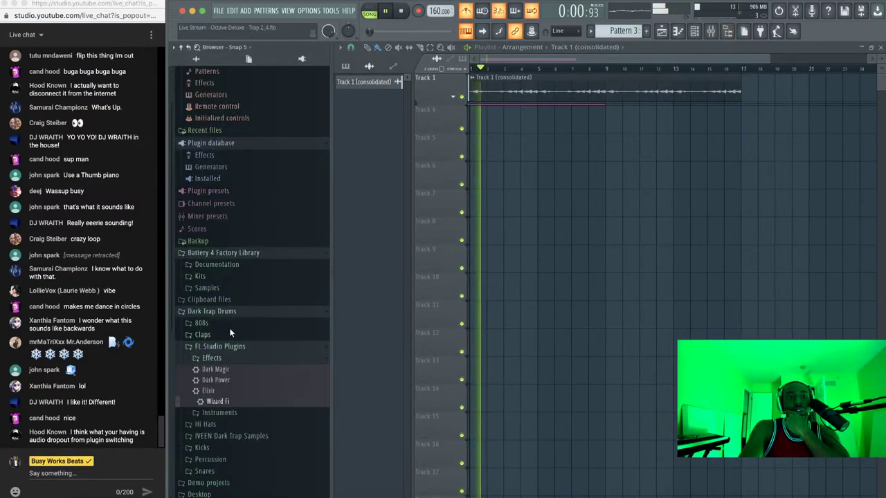
scroll(233, 302, "down", 3)
left_click(236, 280)
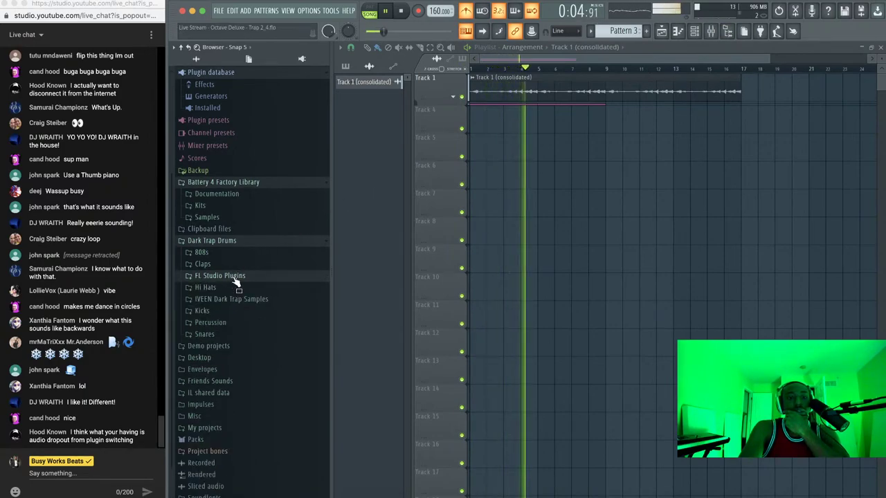
left_click(230, 244)
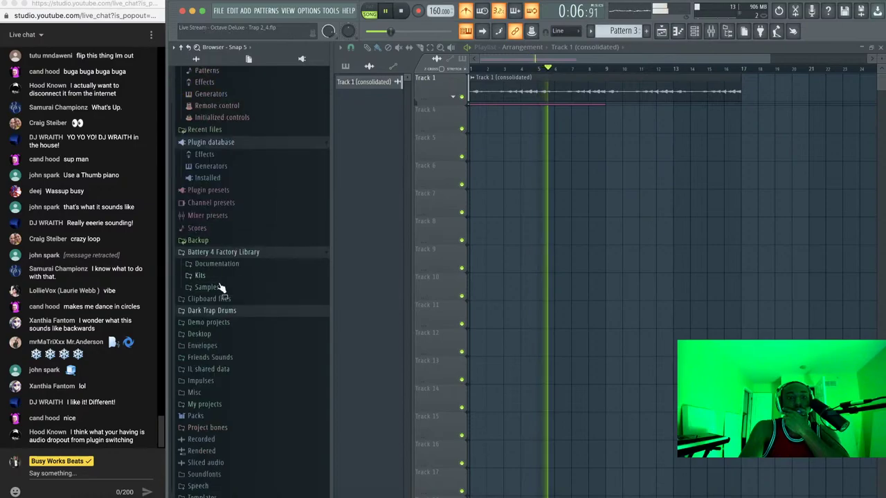
left_click(219, 360)
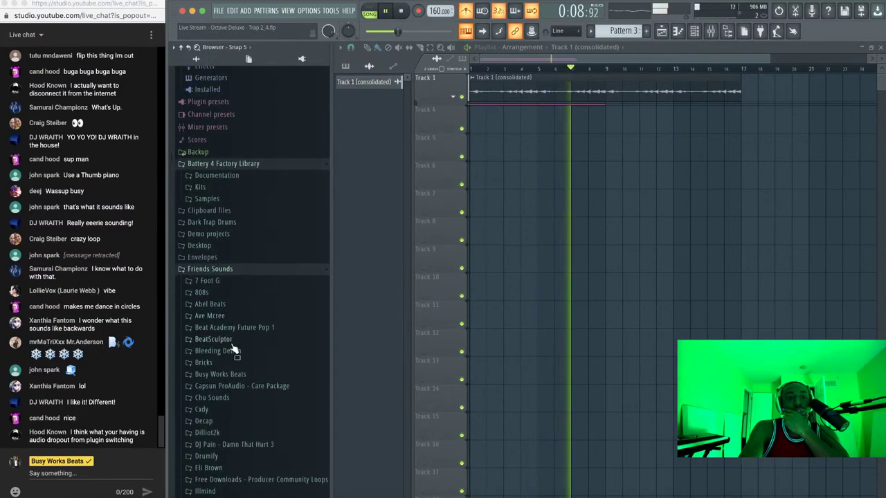
scroll(220, 346, "down", 3)
scroll(246, 263, "down", 6)
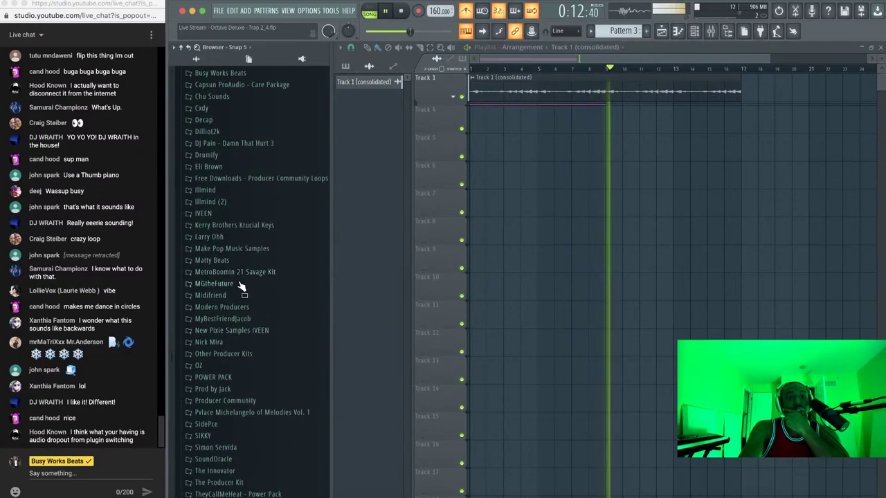
left_click(222, 319)
scroll(238, 326, "down", 4)
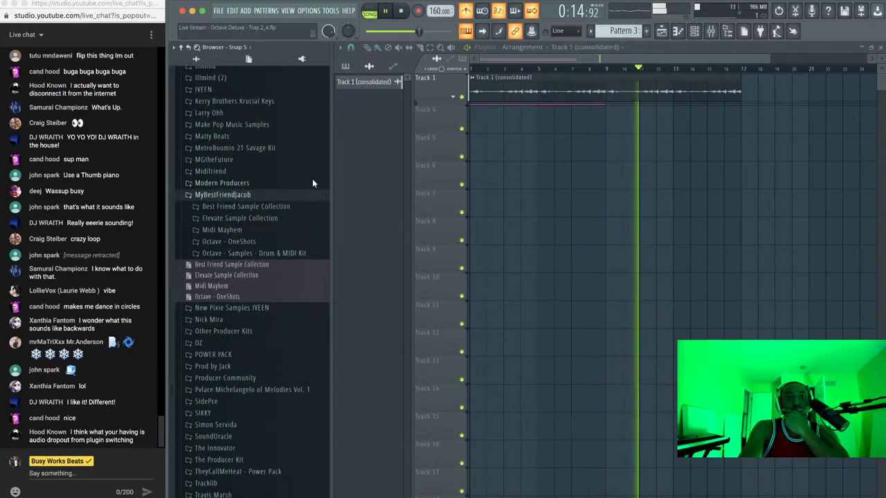
Expand Octave - Samples - Drum & MIDI Kit down to the Hat folder of Octave Drumkit
left_click(261, 255)
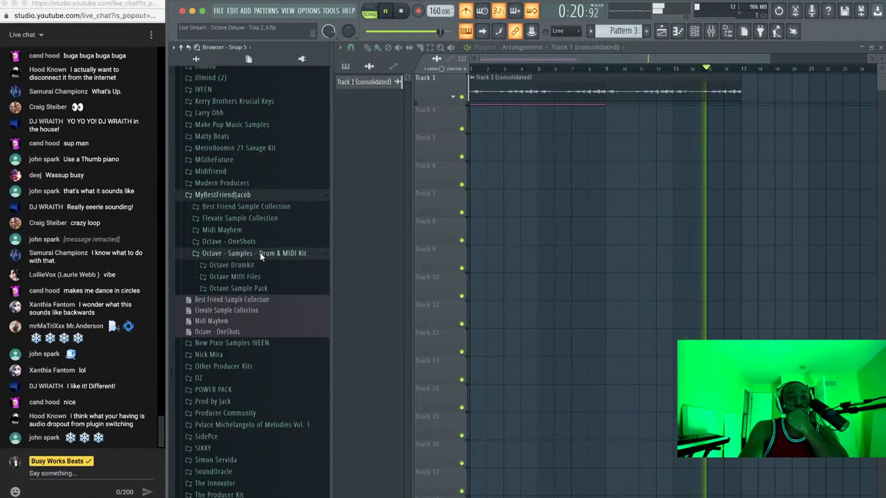
left_click(256, 265)
scroll(249, 277, "down", 2)
left_click(229, 248)
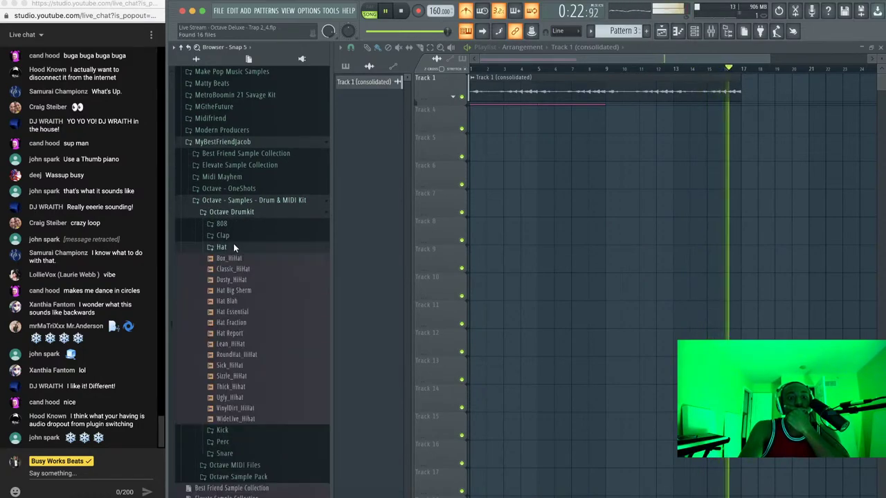
Audition the hi-hat samples over the playing melody and load Hat Essential into a new channel
left_click(243, 279)
left_click(243, 290)
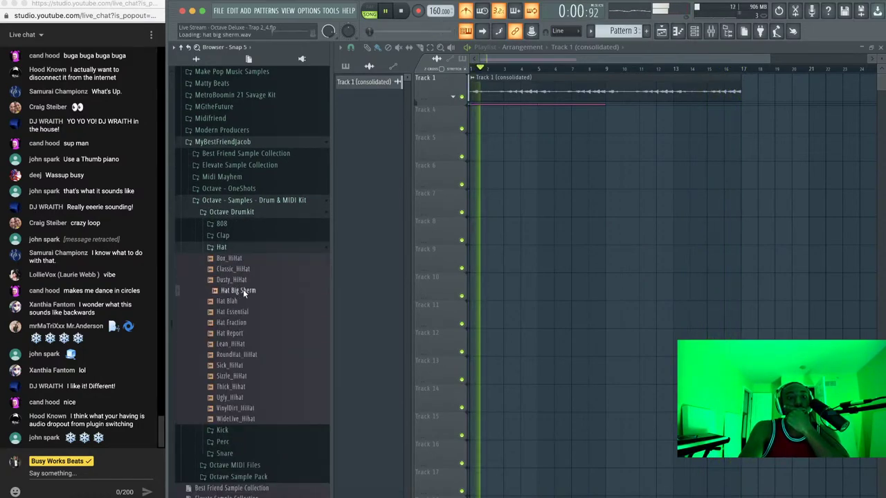
left_click(241, 302)
key("Down")
key("Down")
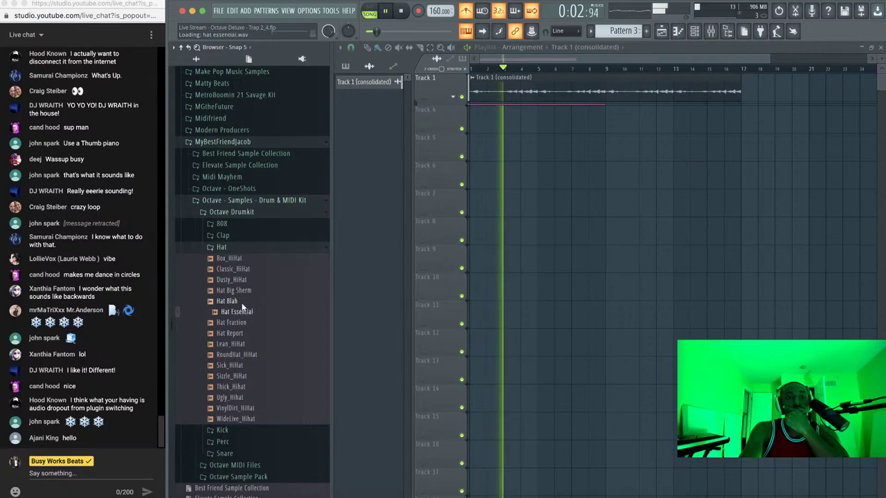
left_click(239, 311)
right_click(242, 310)
left_click(267, 323)
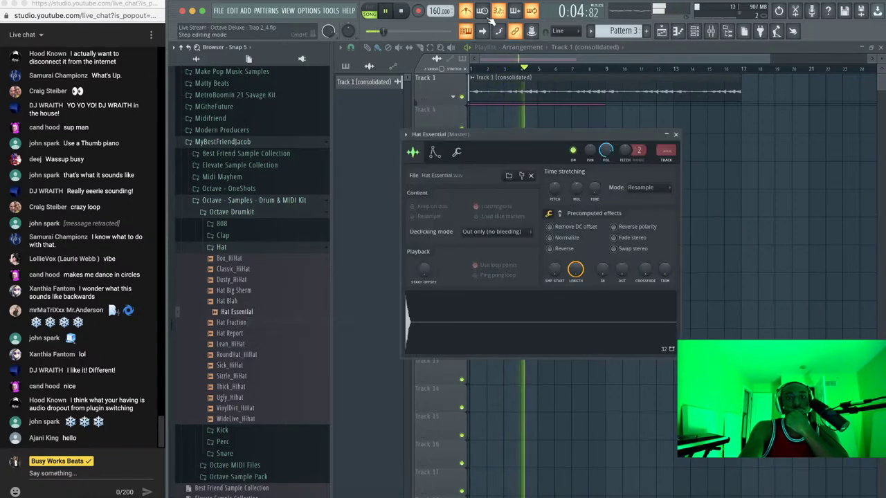
Switch to the empty Pattern 4 and record a four-bar Hat Essential part into it
key("space")
left_click(695, 31)
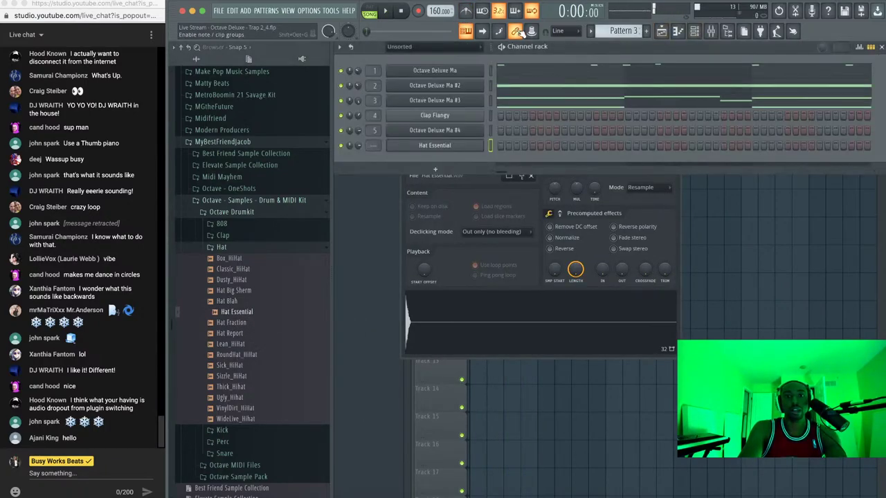
left_click_drag(618, 30, 618, 24)
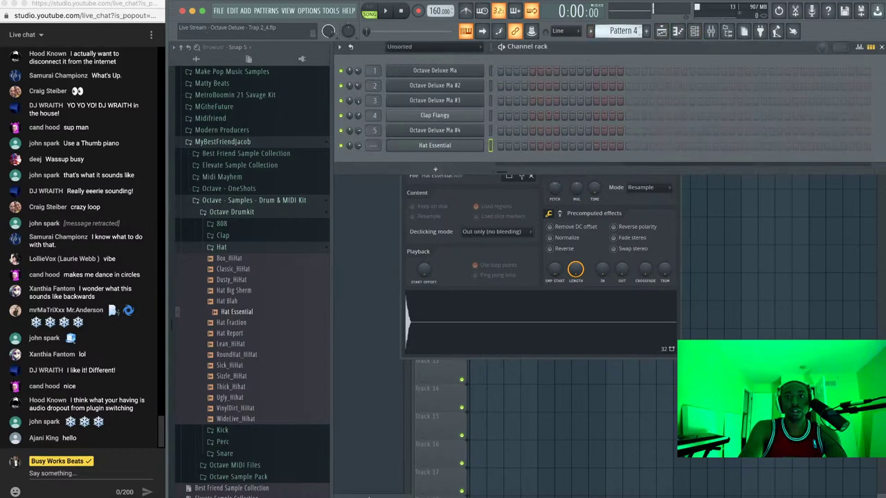
left_click(418, 11)
left_click(473, 304)
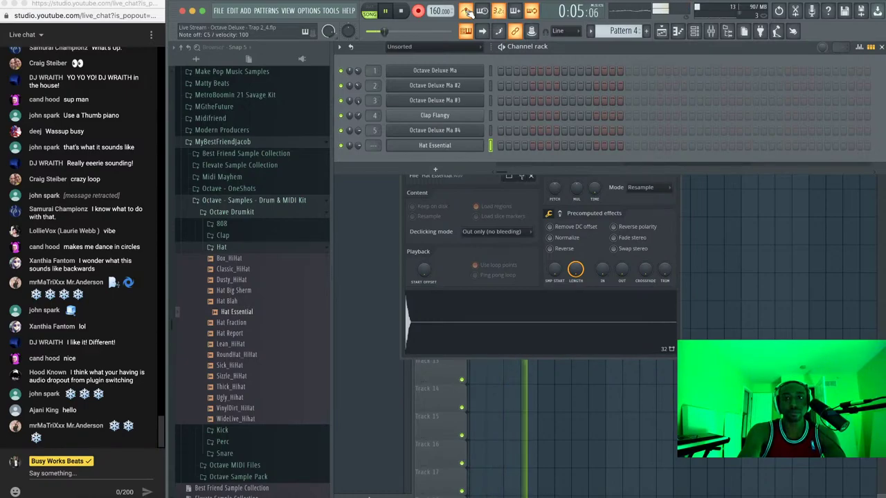
key("space")
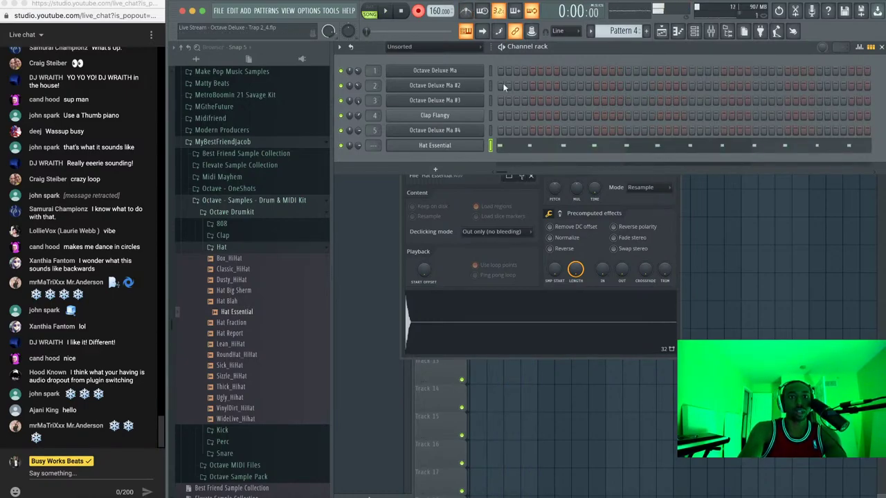
Quantize the recorded Hat Essential notes in the piano roll, then close the piano roll during playback
left_click(523, 146)
key("alt+q")
key("Return")
key("space")
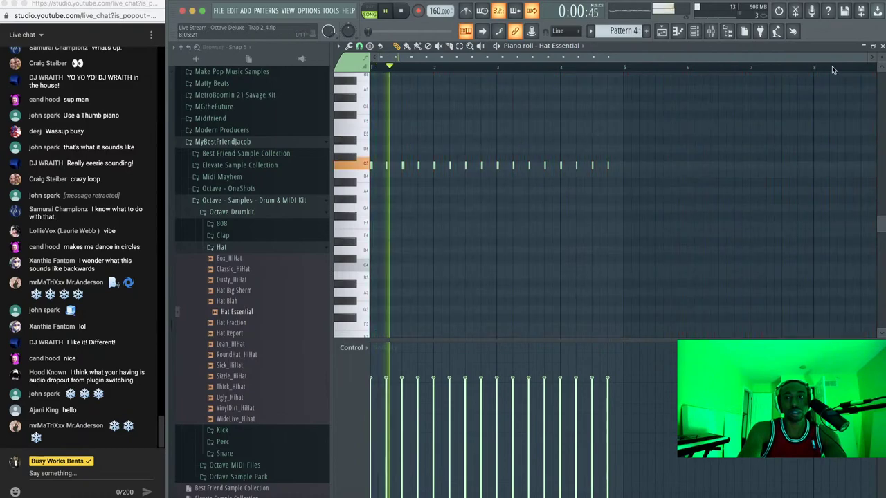
left_click(881, 46)
Place Pattern 4 at bar 1 of playlist Track 4 and duplicate it three times in a row
key("F5")
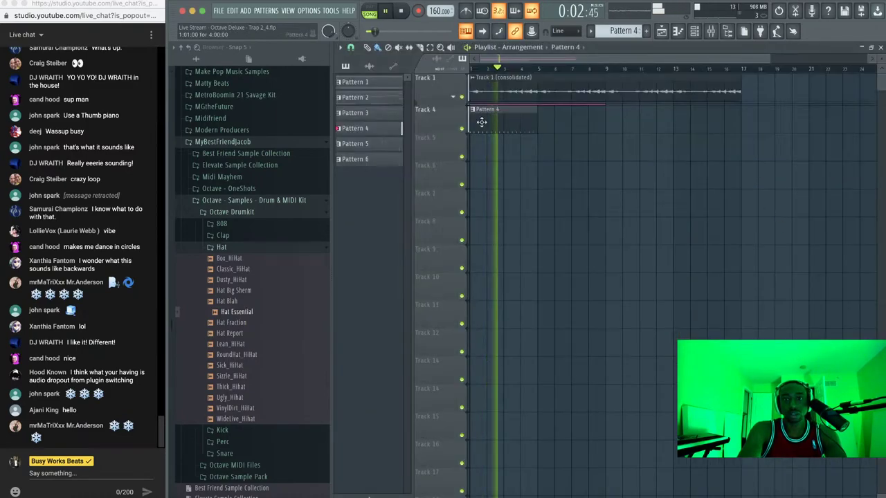
left_click(509, 128, "ctrl")
key("ctrl+b")
key("ctrl+b")
key("ctrl+b")
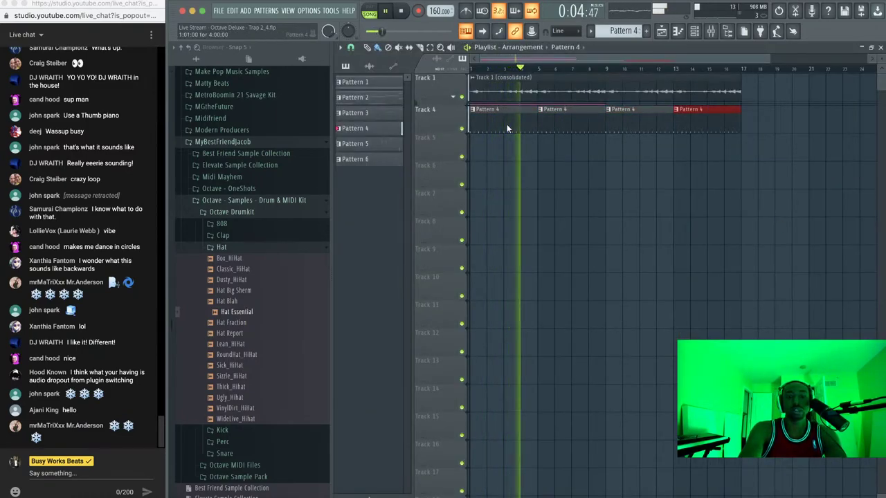
Load Fruity Parametric EQ 2 on the Track 1 (consolidated) mixer track and move it above RCompressor Stereo
left_click(695, 31)
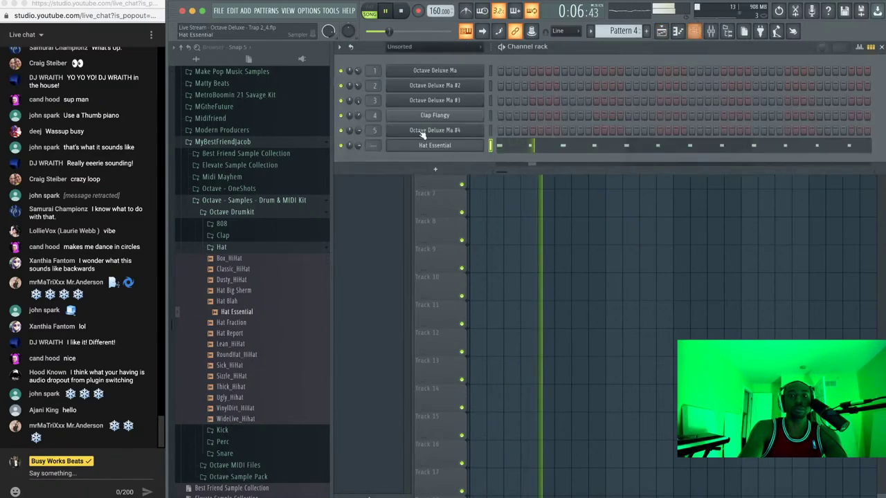
left_click(710, 31)
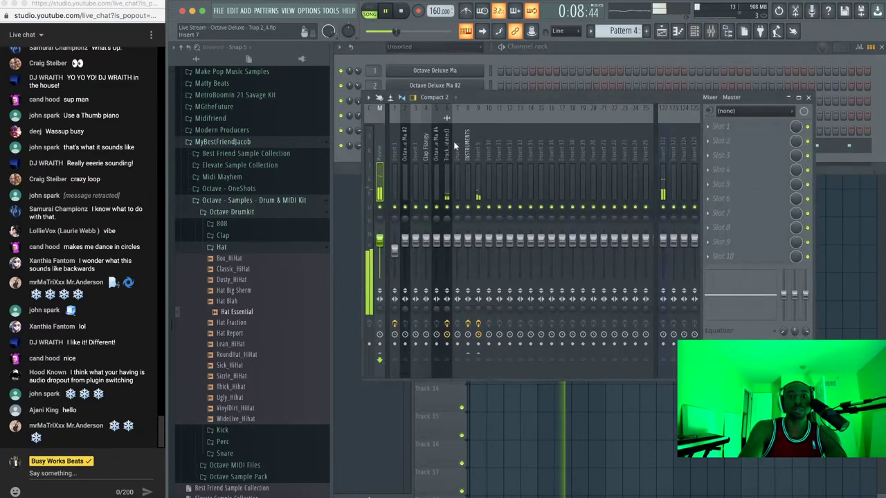
left_click(740, 142)
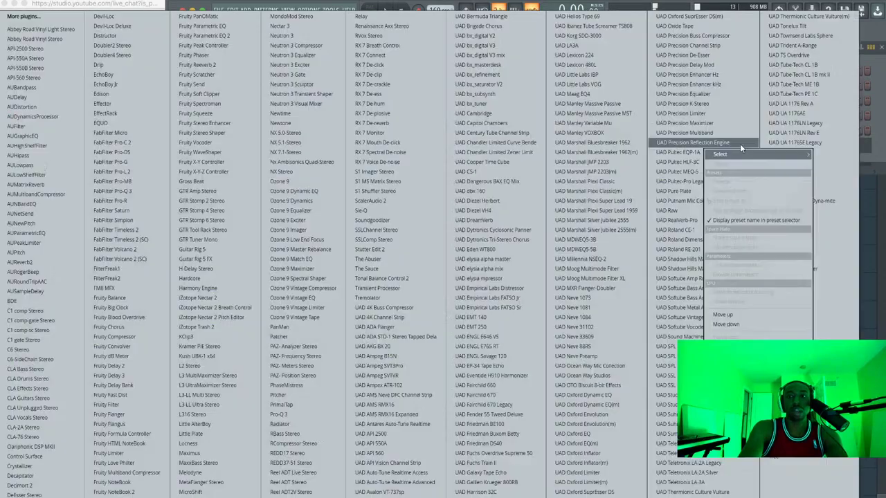
left_click(225, 36)
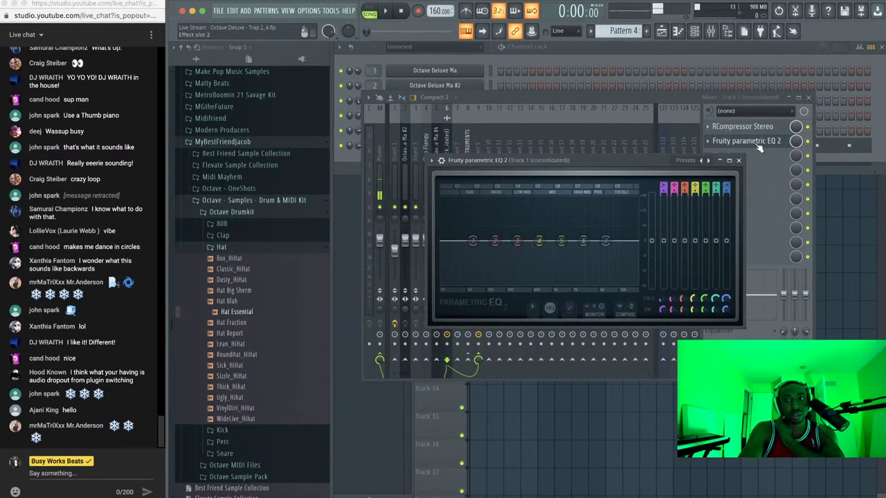
left_click_drag(759, 143, 758, 126)
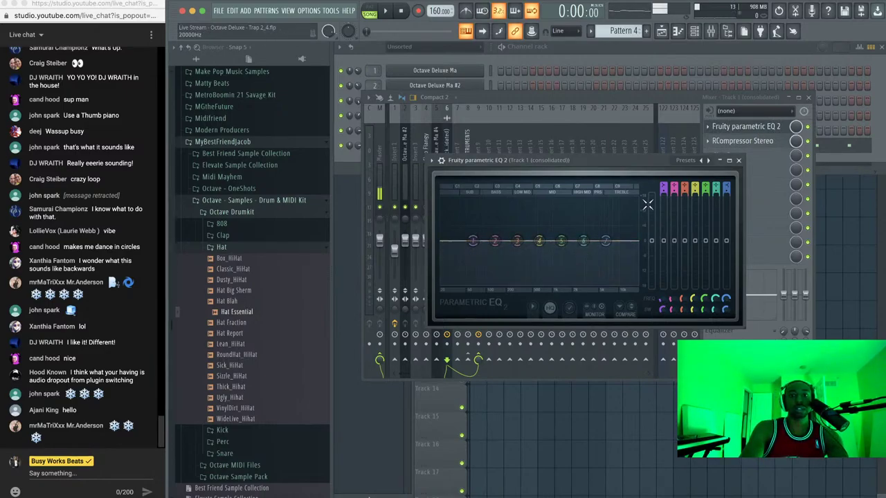
Shape Fruity Parametric EQ 2 with a low cut on band 1, a boost on band 2 and a low-mid cut on band 4
key("space")
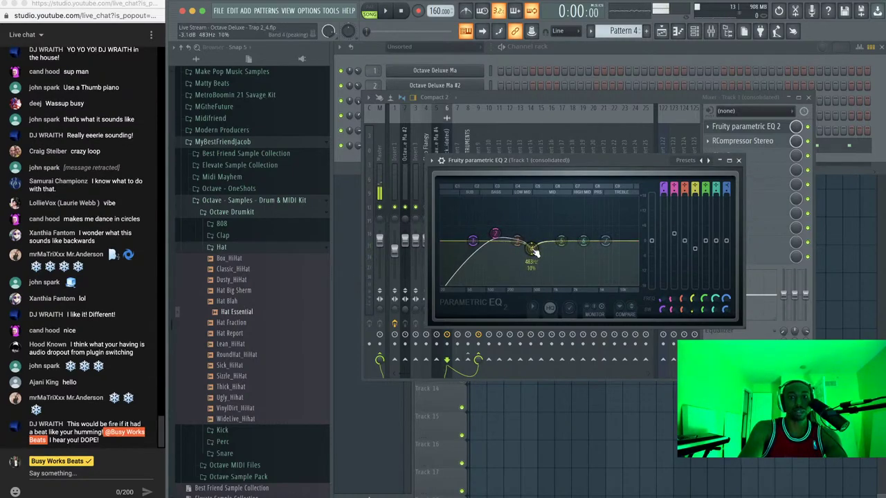
key("space")
left_click_drag(534, 253, 528, 258)
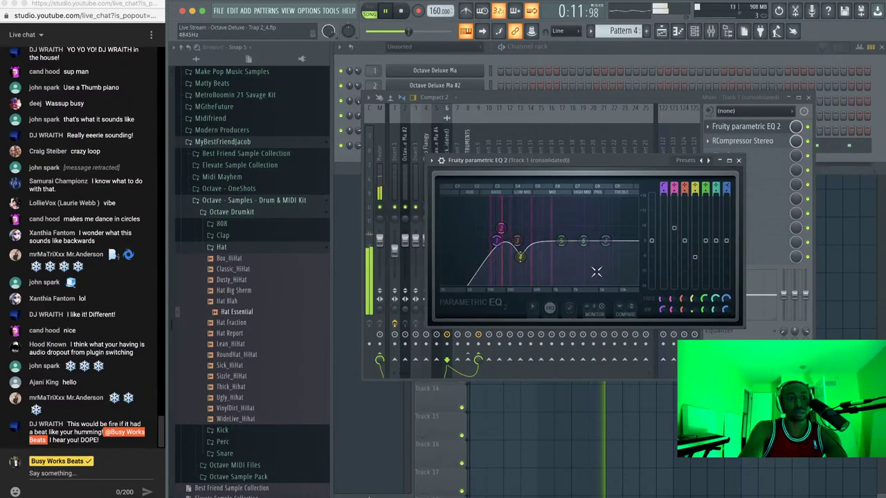
left_click(739, 161)
Close the mixer and route the Hat Essential channel to mixer track 7
left_click(808, 97)
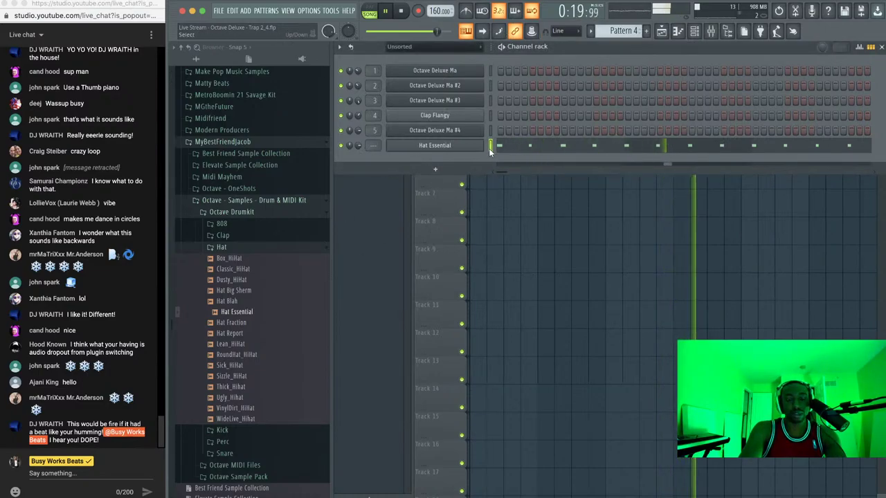
key("ctrl+l")
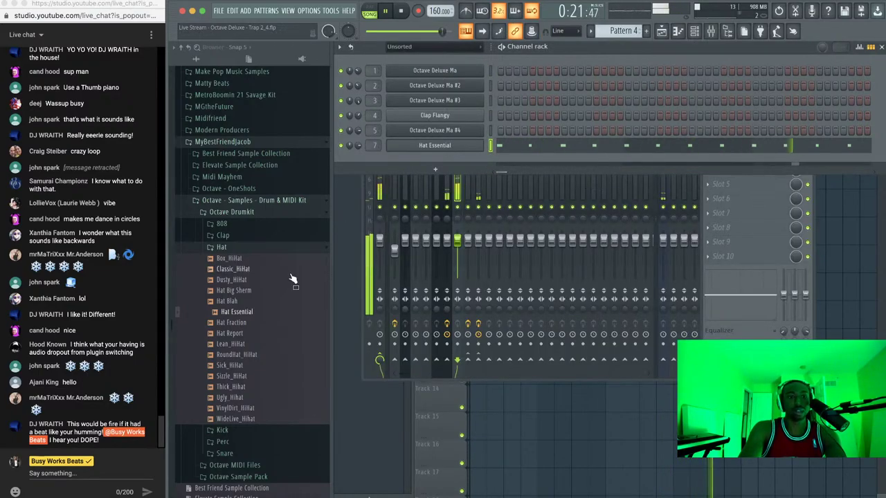
Audition several samples in the 808 folder of Octave Drumkit over the playing beat
left_click(250, 223)
left_click(251, 235)
left_click(255, 246)
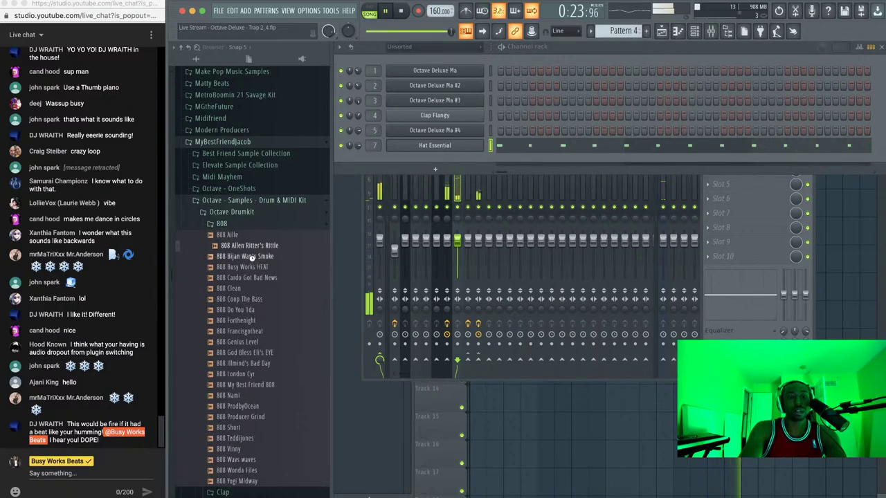
left_click(251, 257)
left_click(254, 268)
left_click(255, 287)
left_click(261, 269)
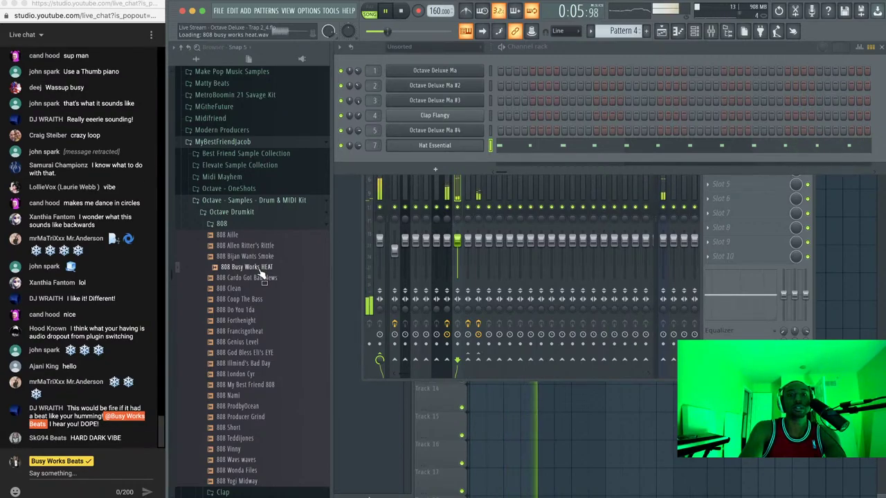
Load 808 Busy Works HEAT into a new channel and route it to mixer track 10
right_click(263, 267)
left_click(274, 280)
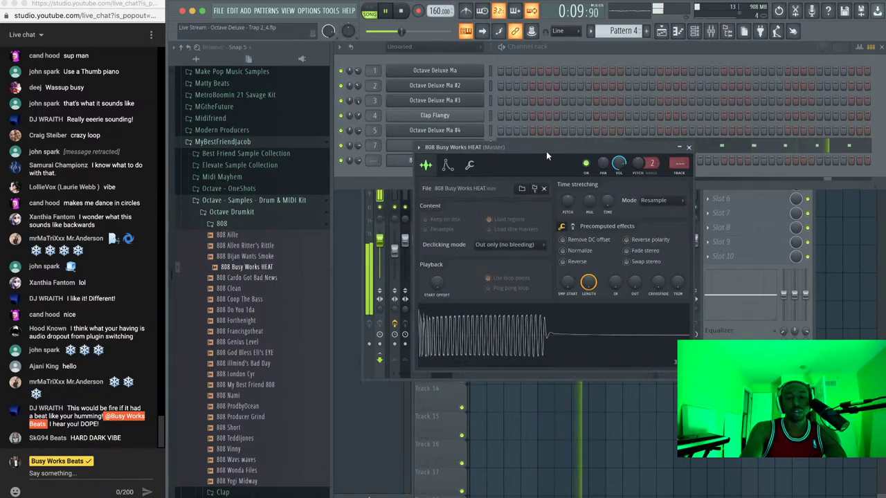
key("F9")
key("space")
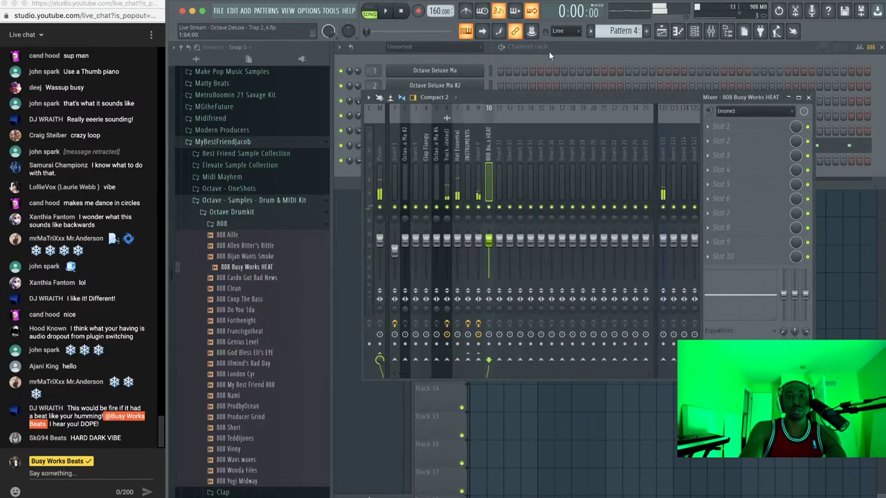
Switch the channel rack to the empty Pattern 7
left_click(549, 50)
scroll(622, 30, "down", 1)
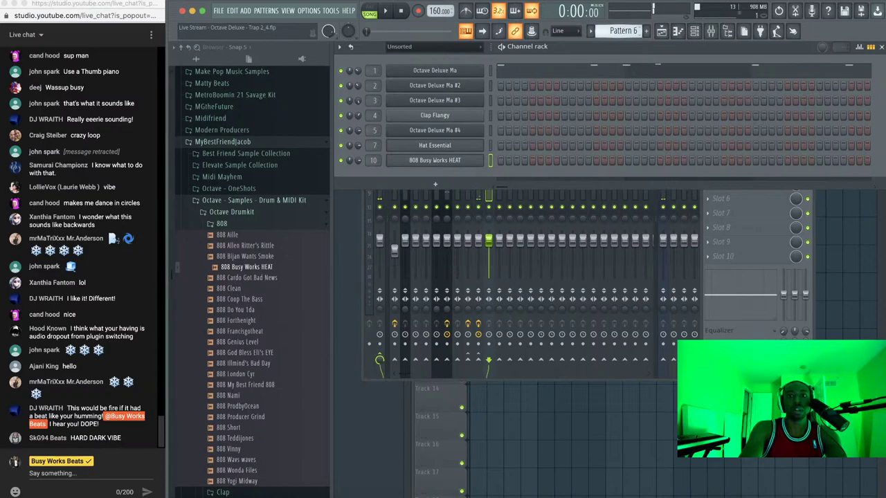
scroll(622, 30, "down", 1)
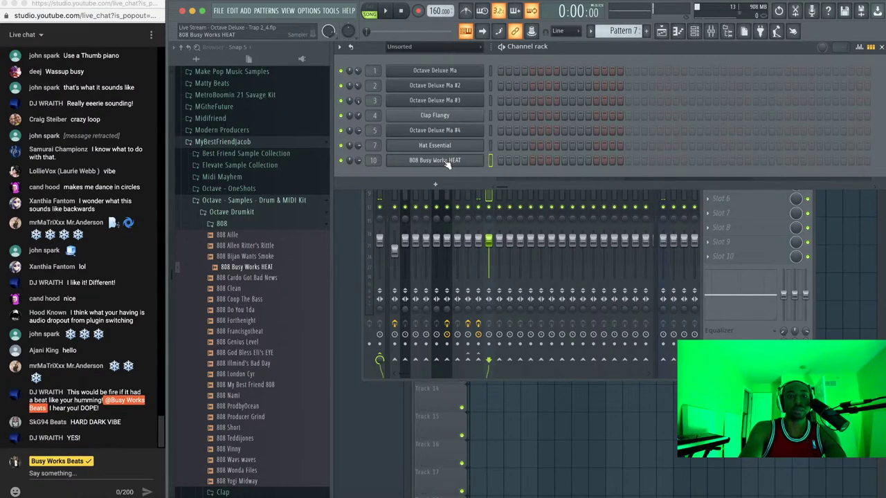
Open the 808 Busy Works HEAT channel settings and set its root note to C4
left_click(447, 160)
left_click(447, 166)
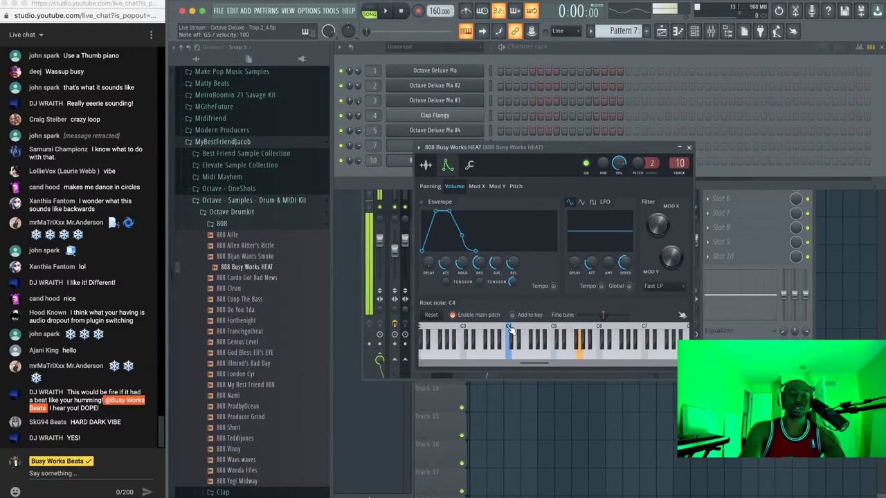
Set the 808 Busy Works HEAT pitch range to 1 and test notes against the playing melody
key("6")
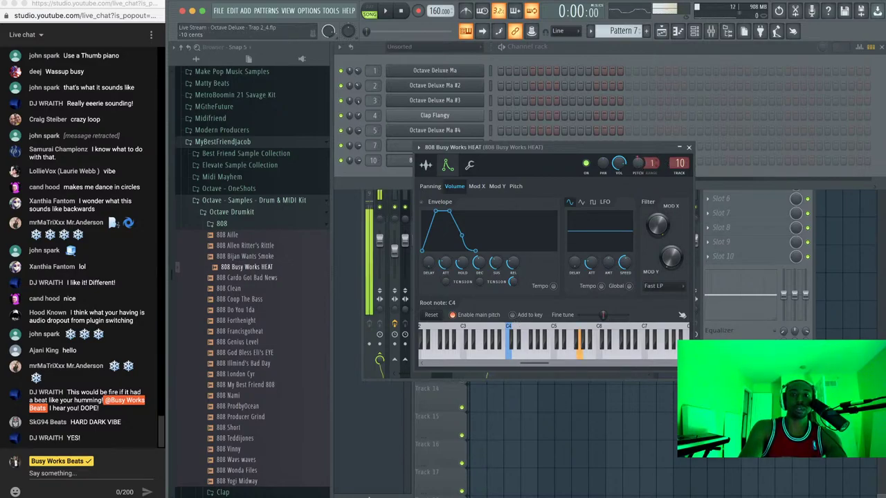
key("i")
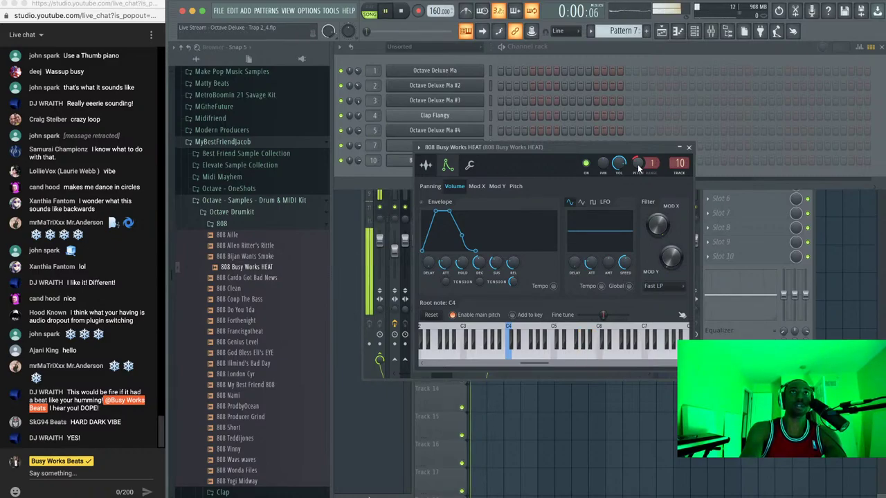
key("r")
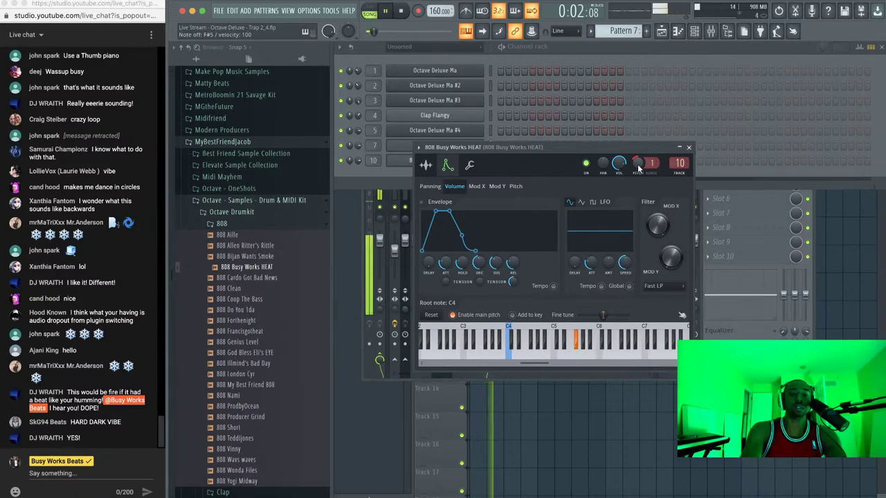
key("n")
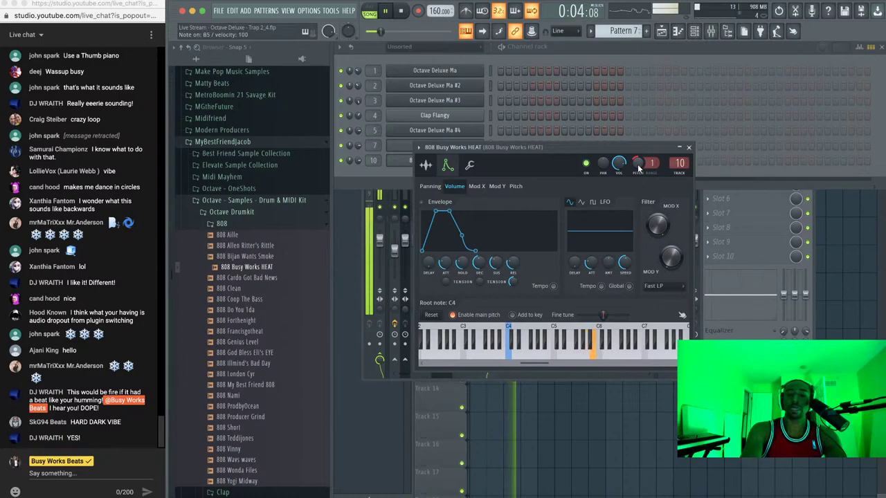
key("g")
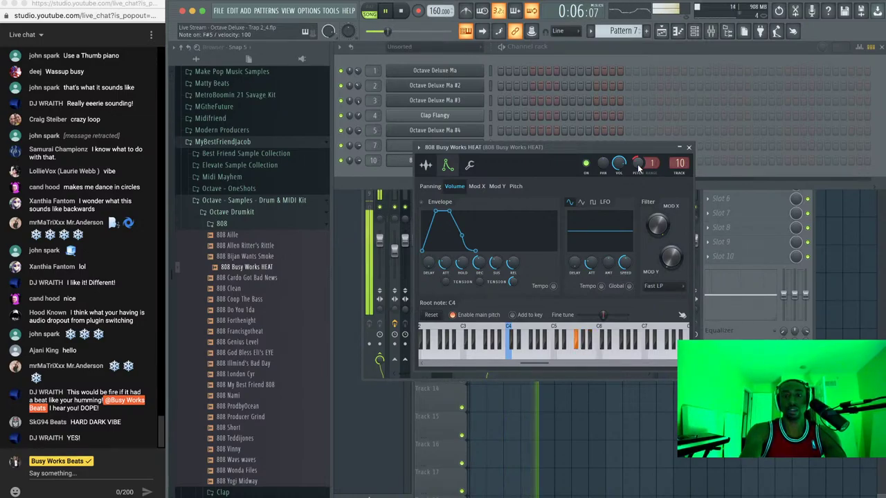
Lower the 808 Busy Works HEAT pitch to -66 cents, check notes against the beat, and close the channel settings
left_click_drag(638, 166, 638, 181)
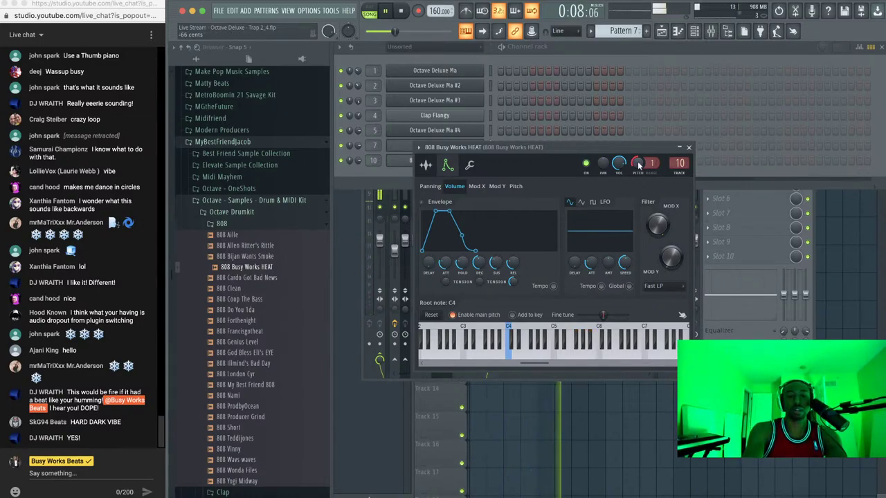
key("n")
key("m")
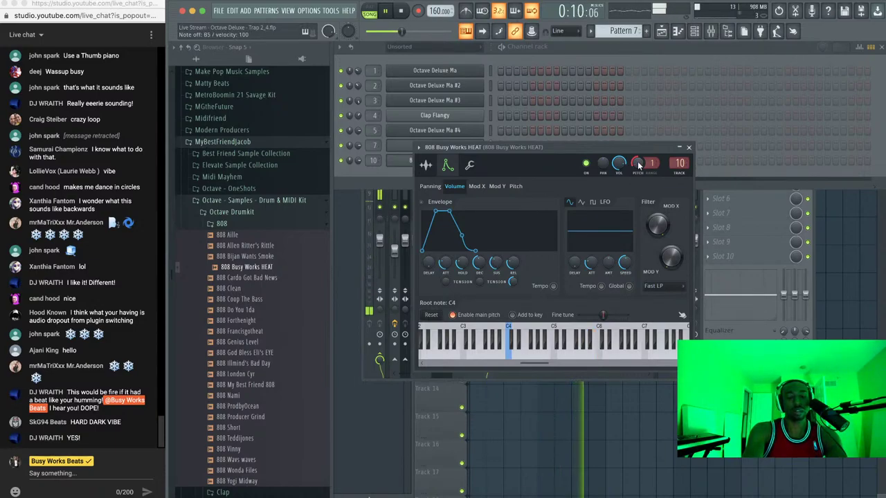
key("g")
key("g")
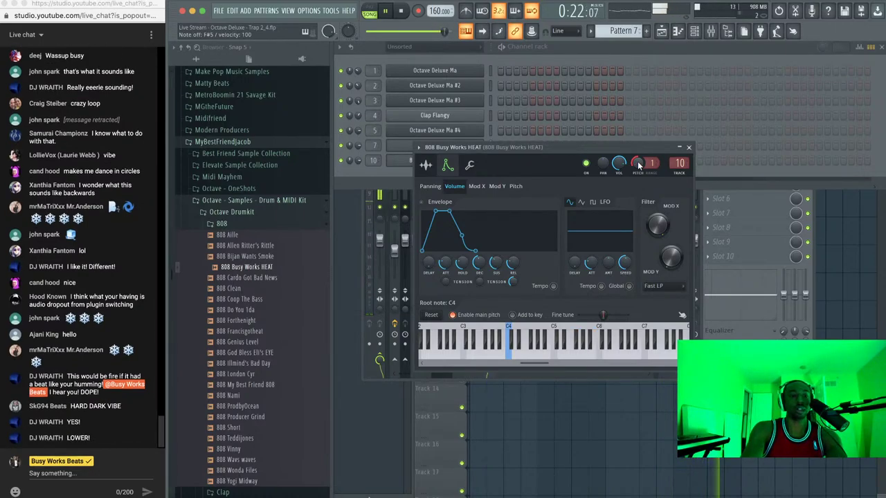
key("space")
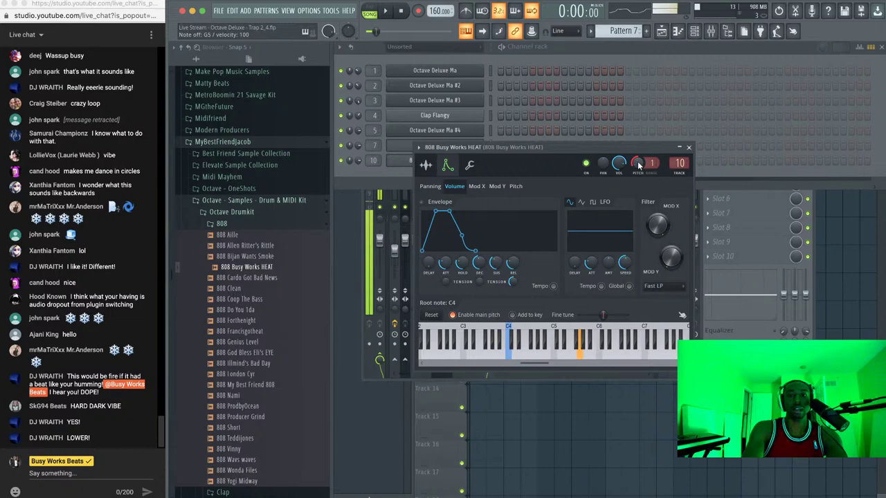
left_click(689, 148)
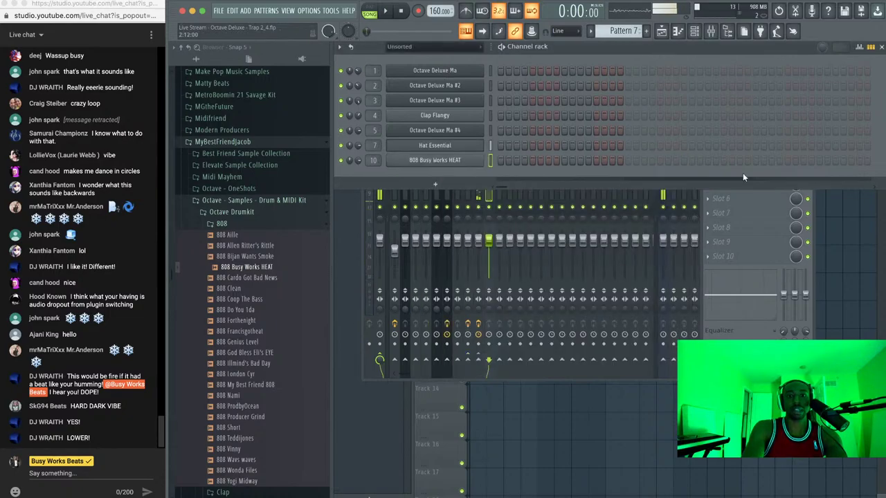
Record an 808 Busy Works HEAT bass line into Pattern 7 over the playing beat, discarding the first take
left_click(418, 11)
left_click(489, 305)
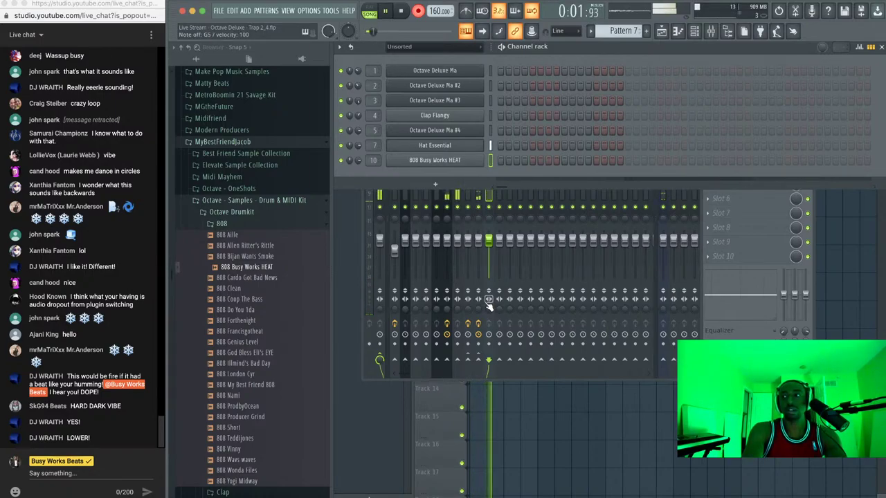
key("space")
key("ctrl+z")
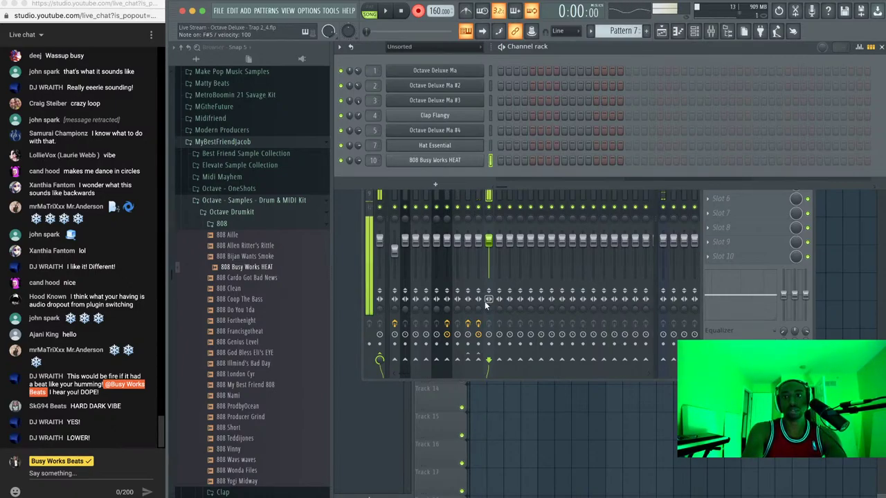
key("space")
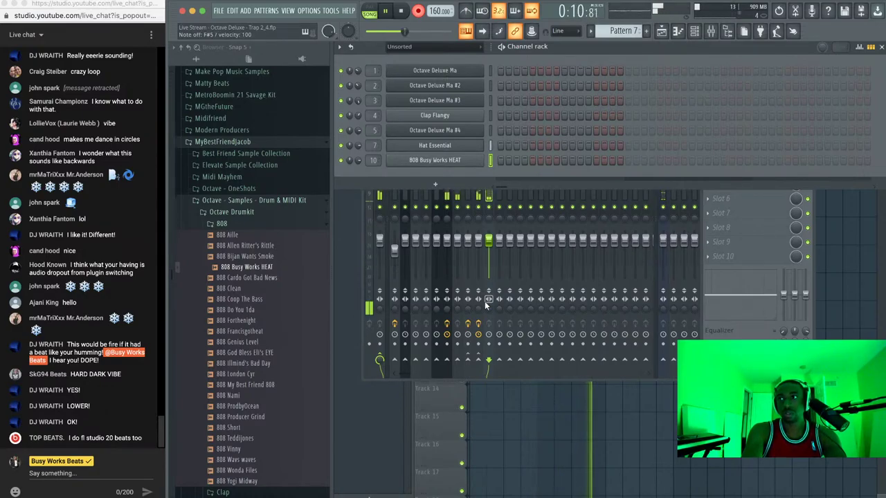
key("space")
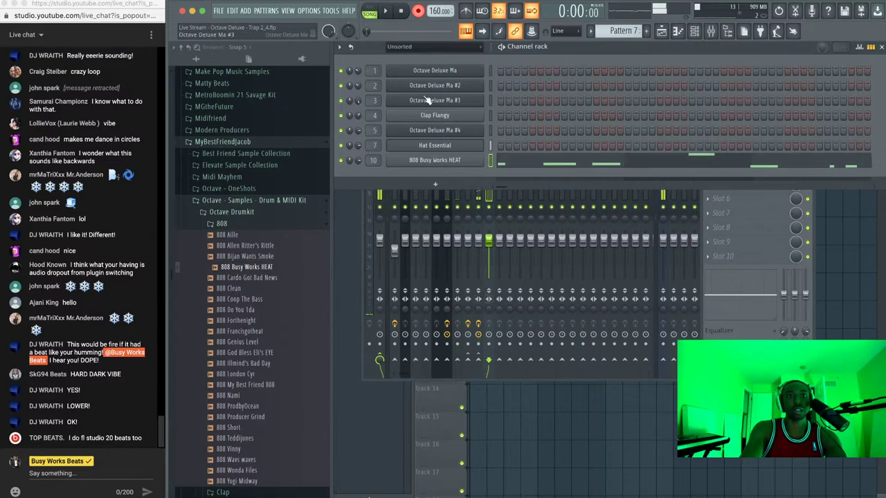
Quantize the recorded 808 notes with the default settings and transpose them down one octave
left_click(539, 165)
key("alt+q")
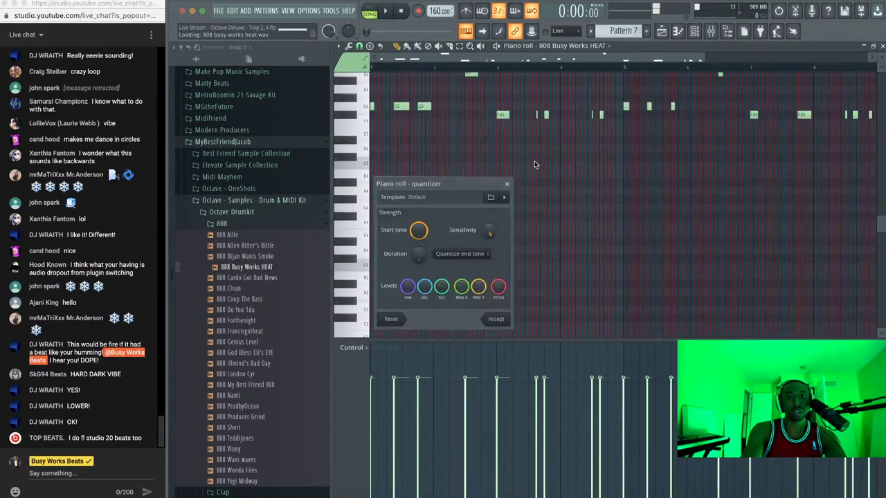
key("Return")
key("space")
key("space")
scroll(718, 141, "up", 4)
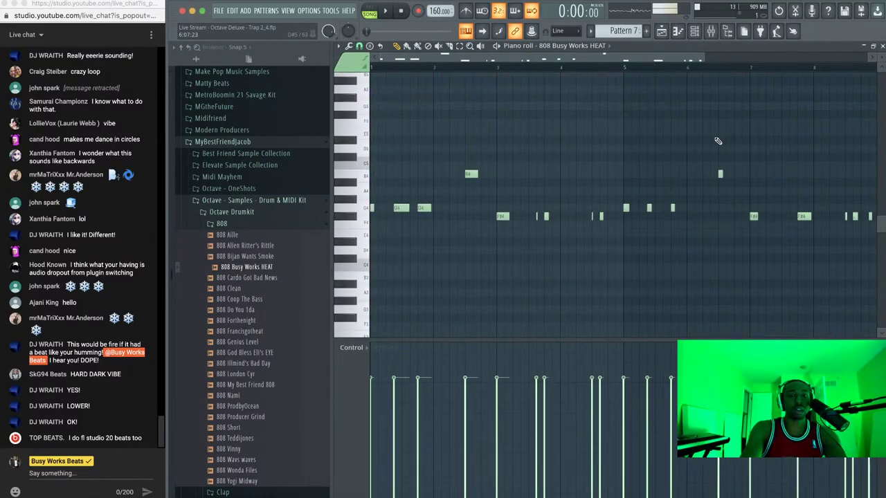
Place Pattern 7 twice in a row on playlist Track 5 from bar 1 and lower the 808's mixer fader to -1.0 dB
key("space")
key("F7")
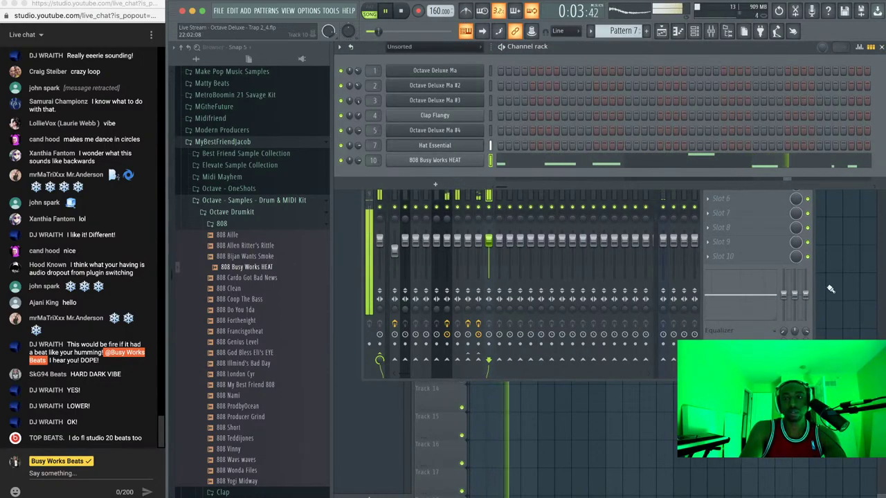
key("F5")
left_click(546, 147)
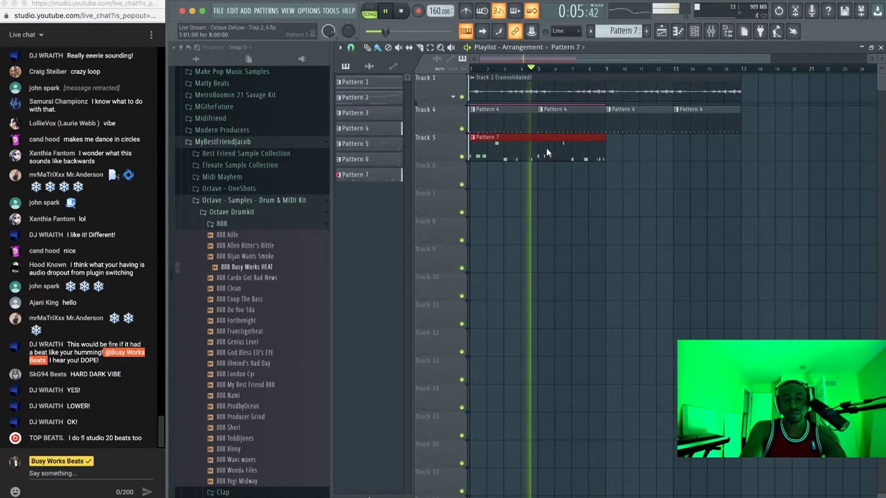
key("ctrl+b")
key("F9")
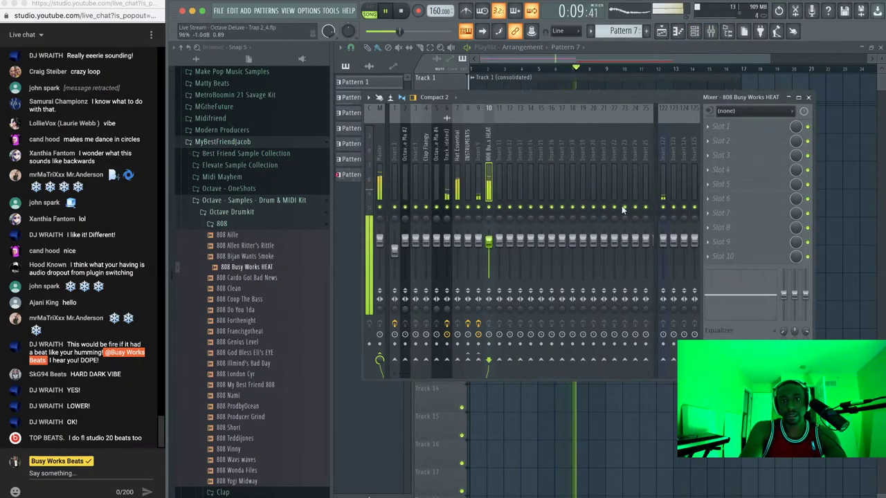
key("F9")
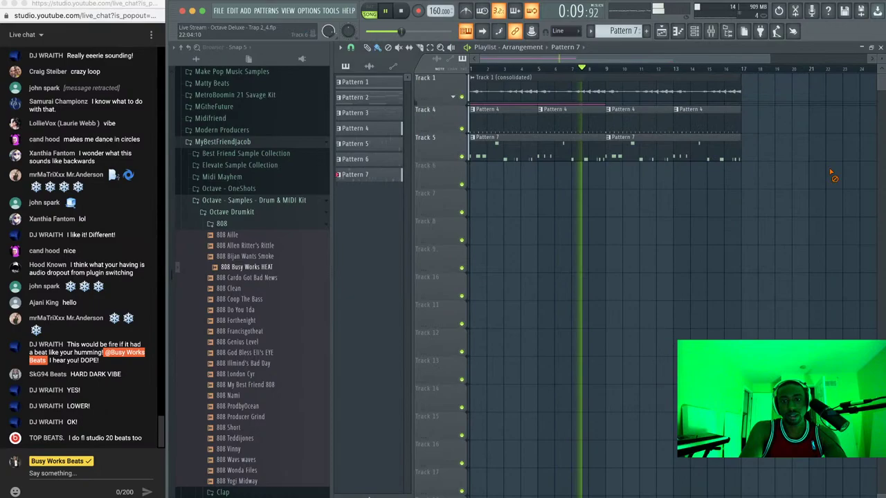
Load Clap Baby from the Octave Drumkit Clap folder into a new channel and route it to mixer track 11
left_click(253, 224)
left_click(250, 247)
left_click(250, 247)
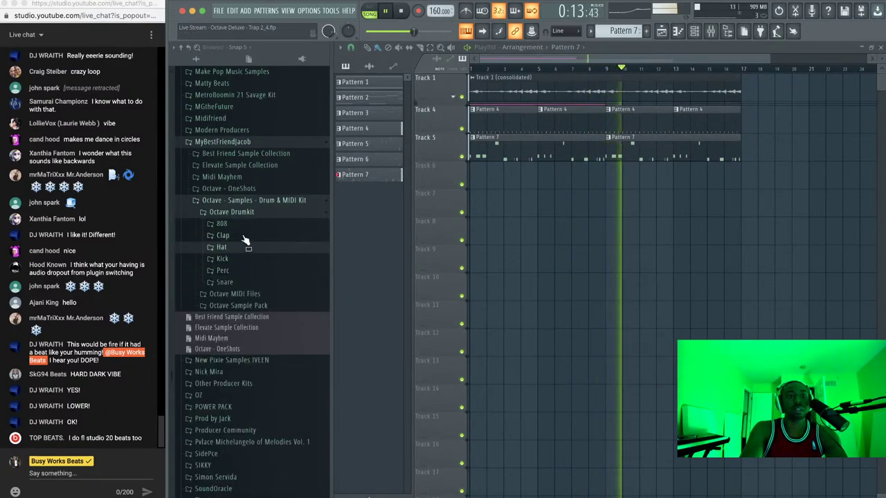
left_click(246, 236)
left_click(246, 248)
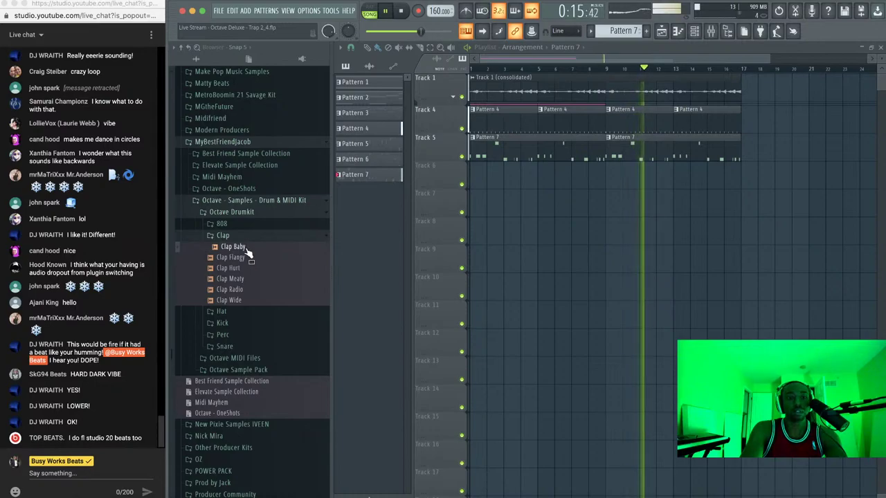
right_click(249, 255)
left_click(265, 256)
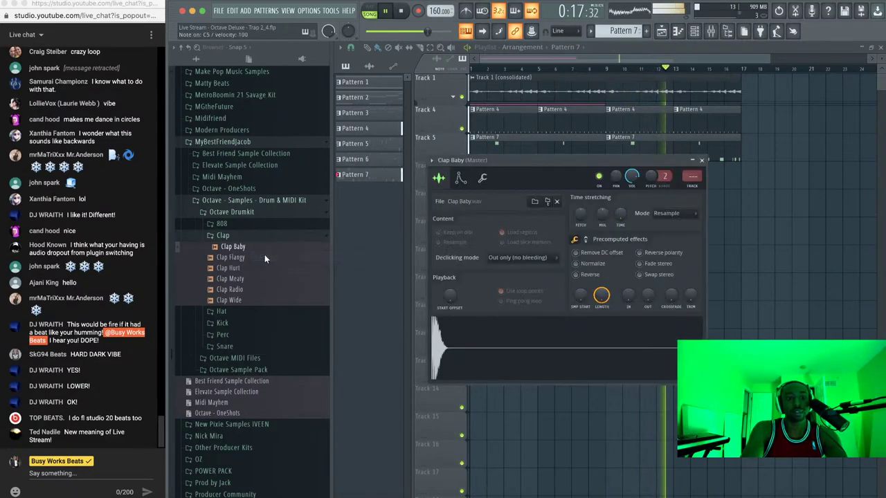
left_click(694, 31)
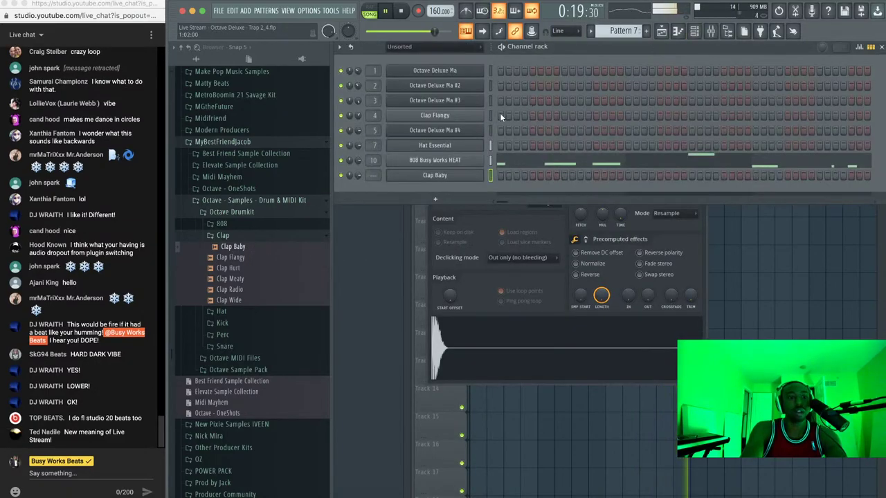
key("space")
key("ctrl+l")
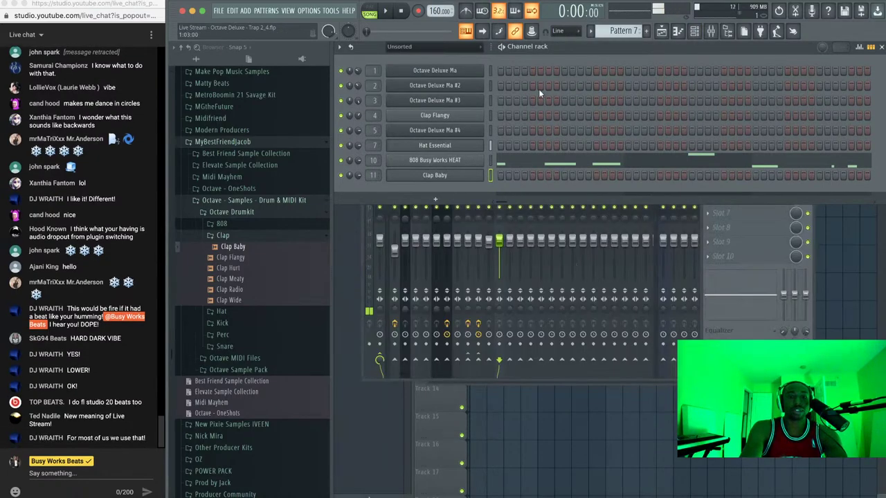
Switch to Pattern 8 and place Clap Baby hits on steps 9 and 25
left_click_drag(623, 30, 623, 23)
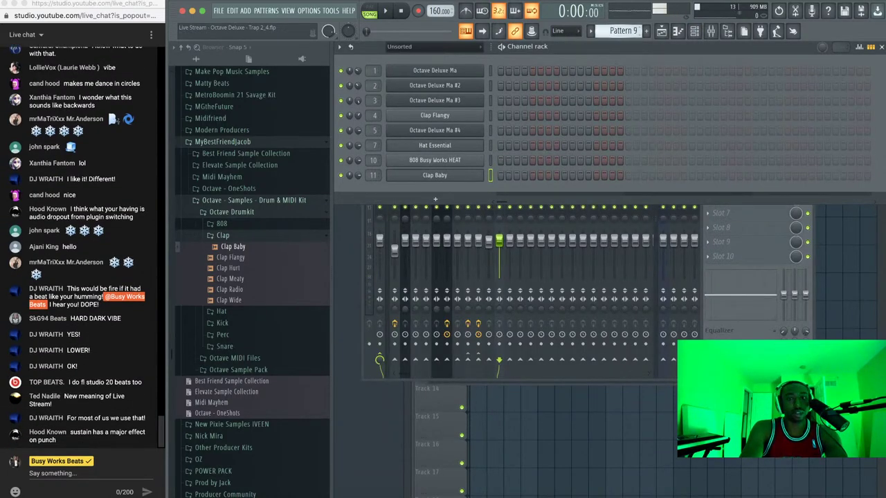
scroll(614, 31, "up", 2)
scroll(613, 32, "down", 1)
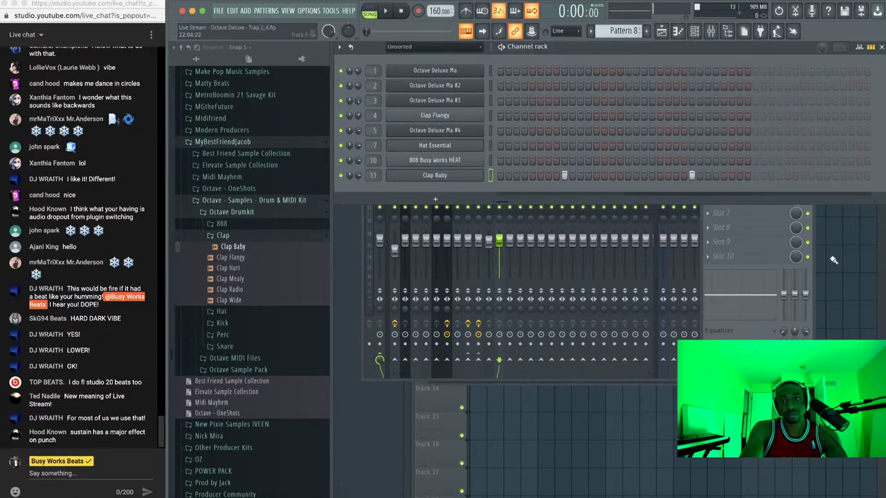
Place Pattern 8 eight times in a row on playlist Track 6 from bar 1 and play the beat
key("F5")
left_click_drag(477, 182, 677, 179)
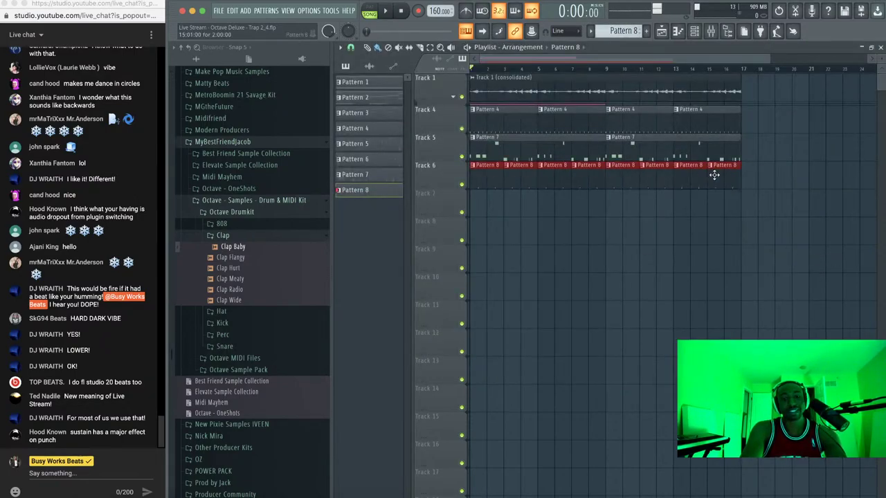
key("space")
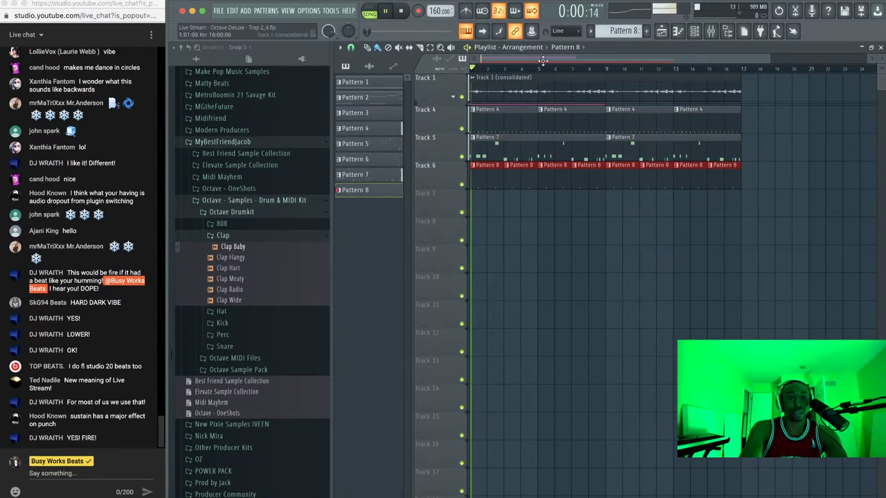
Audition Congo Echo from the Octave Drumkit Perc folder and load it into a new channel
left_click(694, 31)
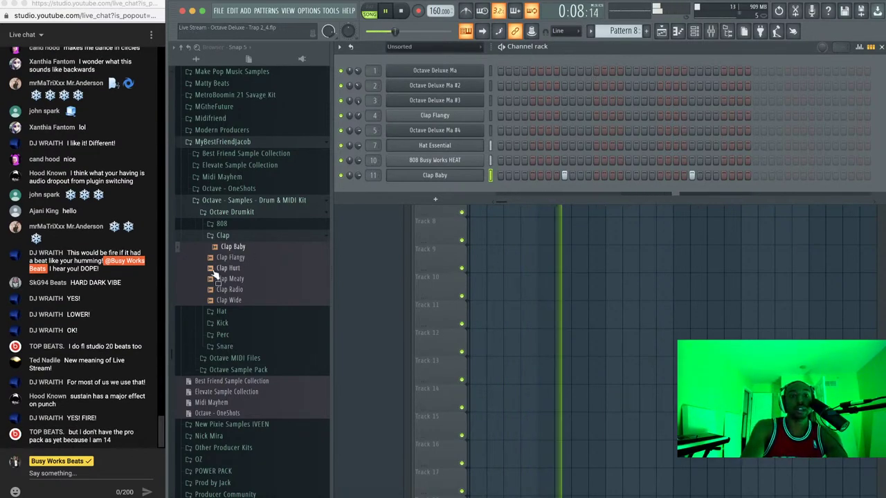
left_click(230, 236)
left_click(241, 274)
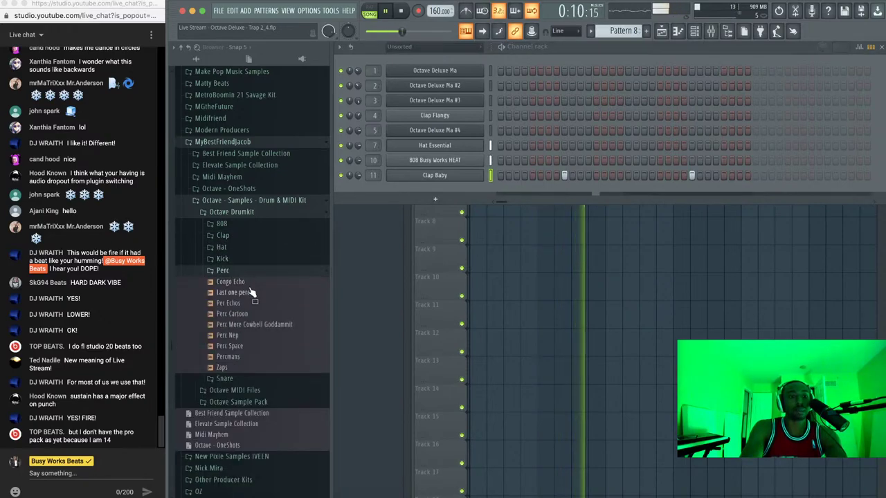
left_click(252, 284)
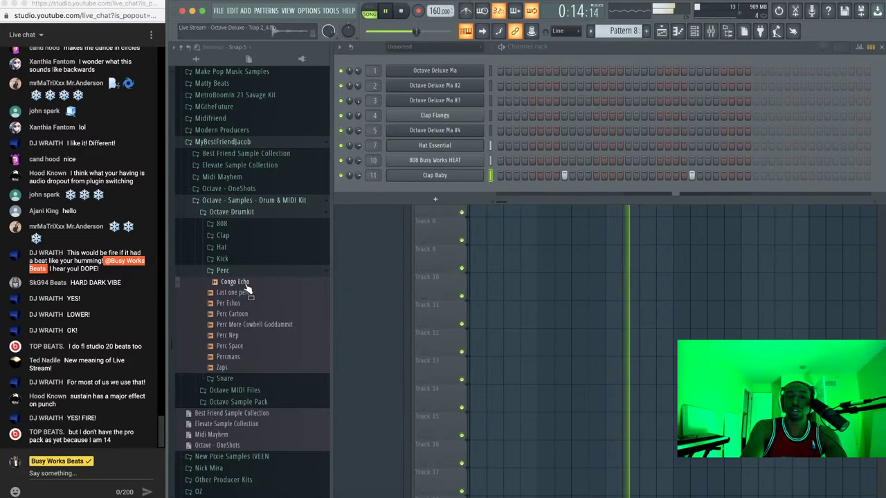
key("space")
right_click(246, 281)
left_click(277, 291)
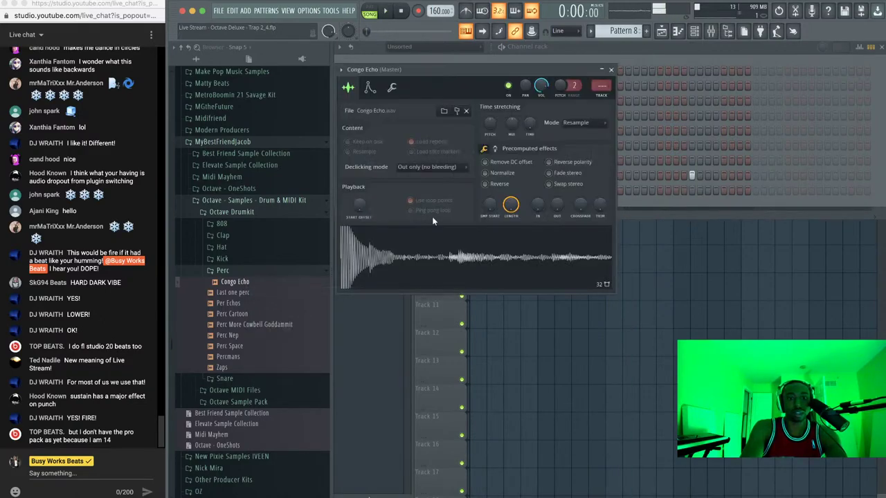
Increase the Congo Echo sample's fade-out to shorten its tail, restart playback, and close the channel settings
left_click_drag(538, 205, 558, 166)
key("space")
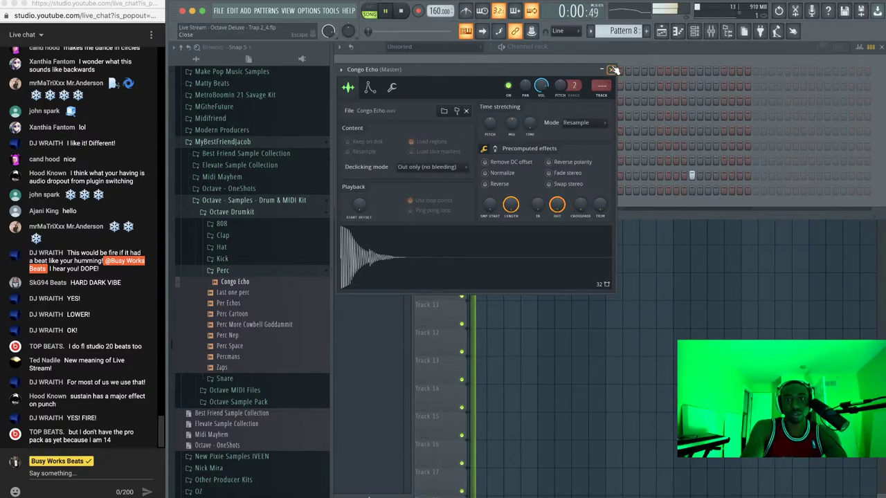
left_click(612, 67)
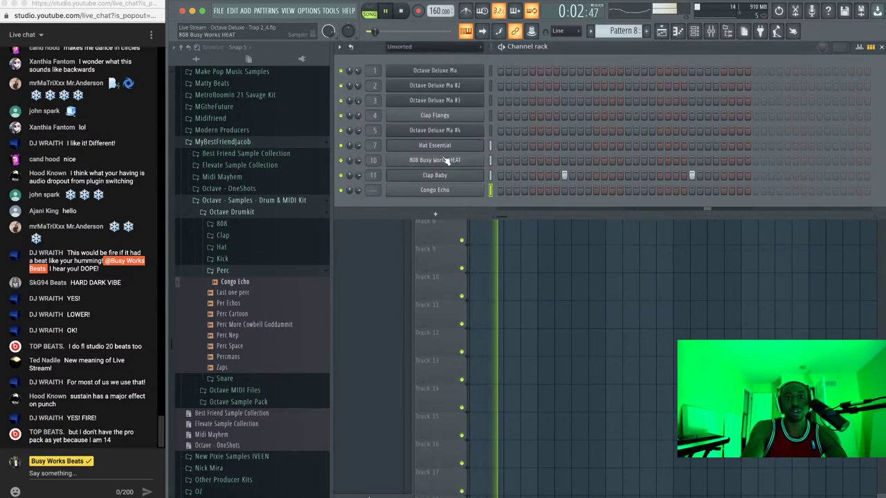
Stop playback, route the Congo Echo channel to mixer track 12, and save the project
key("space")
key("F9")
key("ctrl+s")
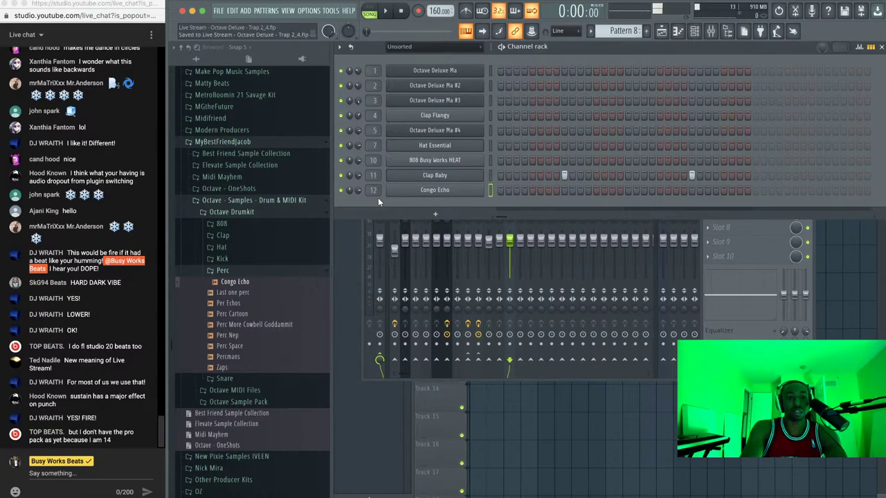
Switch to Pattern 9 and record a live Congo Echo part as notes and automation over the beat
scroll(618, 31, "down", 1)
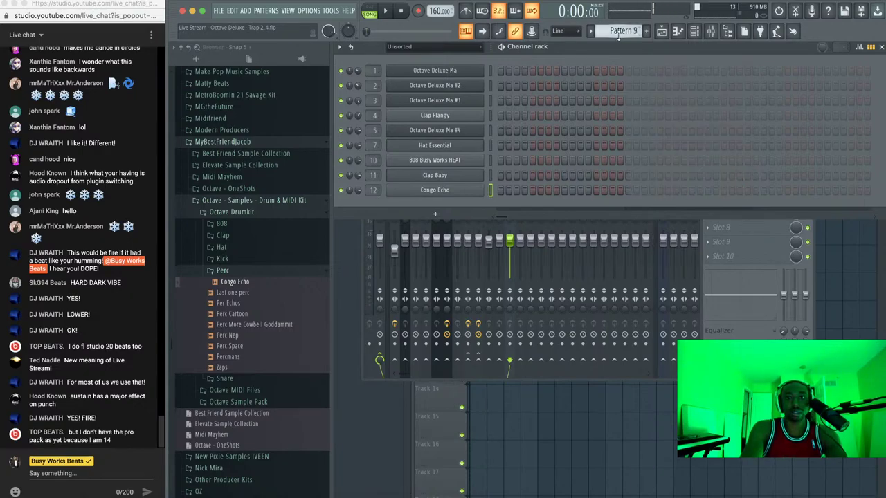
left_click(418, 11)
left_click(468, 289)
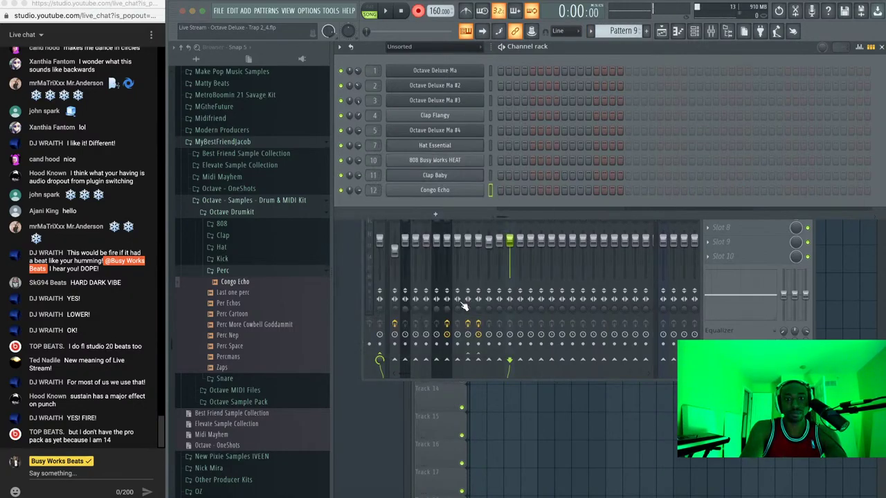
right_click(512, 425)
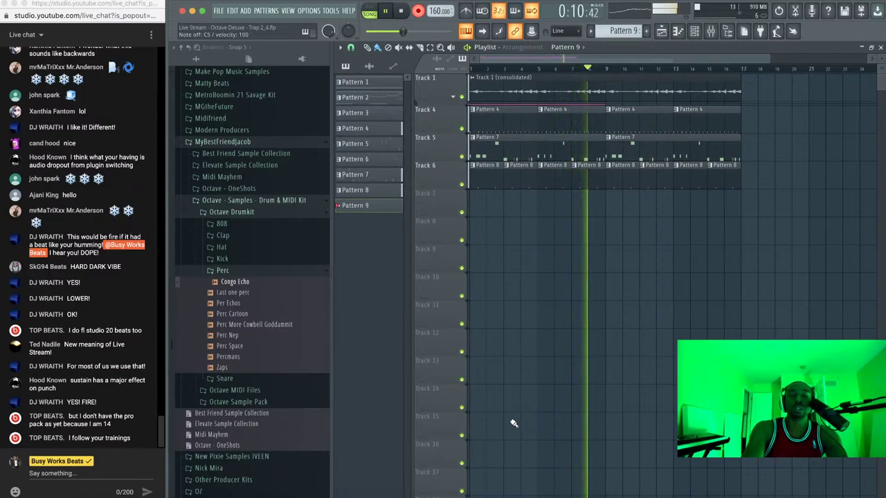
key("space")
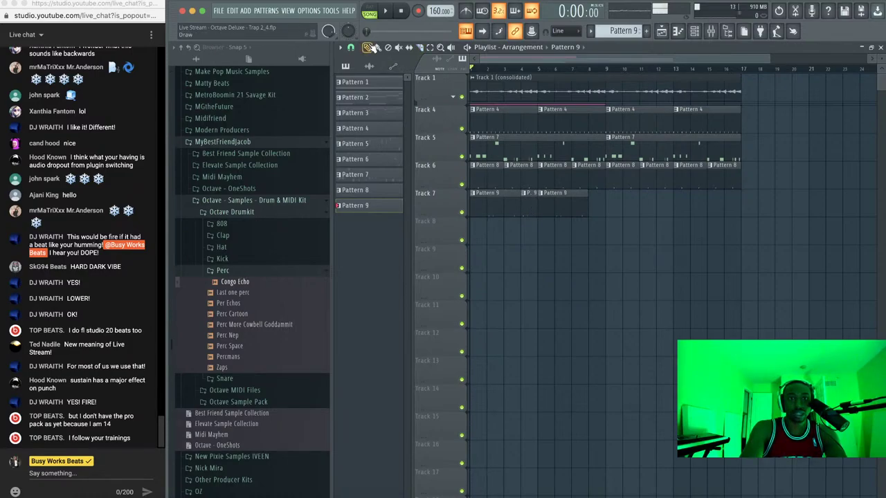
Merge the Pattern 9 clips on playlist Track 7 into one pattern and quantize its Congo Echo notes with the default template
left_click_drag(613, 208, 449, 206)
key("ctrl+g")
double_click(524, 210)
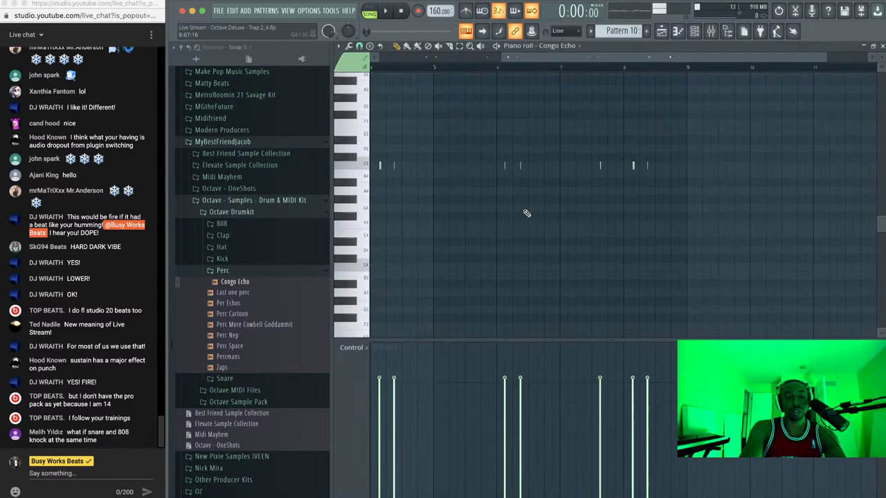
key("alt+q")
key("space")
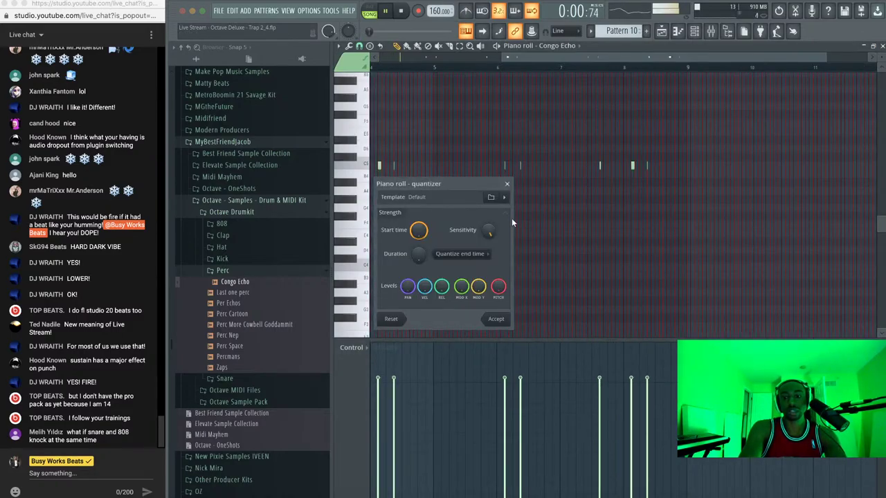
key("Return")
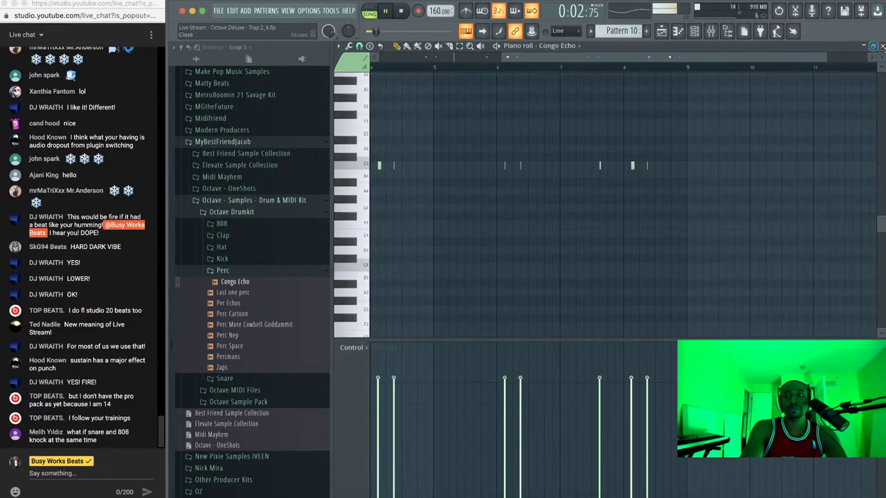
left_click(882, 45)
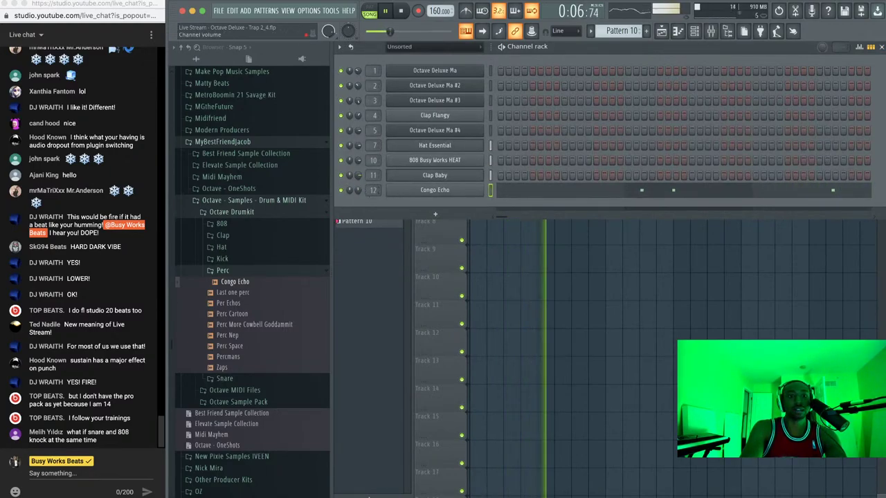
In Pattern 4, duplicate the Hat Essential notes into the gaps between them so a hat plays every two steps
key("space")
mouse_move(634, 31)
left_mouse_down()
mouse_move(635, 49)
mouse_move(635, 40)
left_mouse_up()
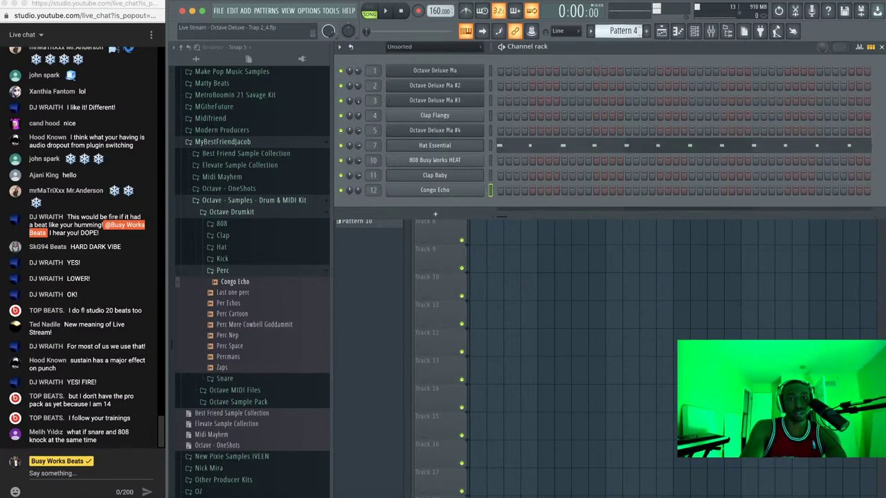
key("KP_Add")
key("KP_Subtract")
key("KP_Subtract")
key("KP_Subtract")
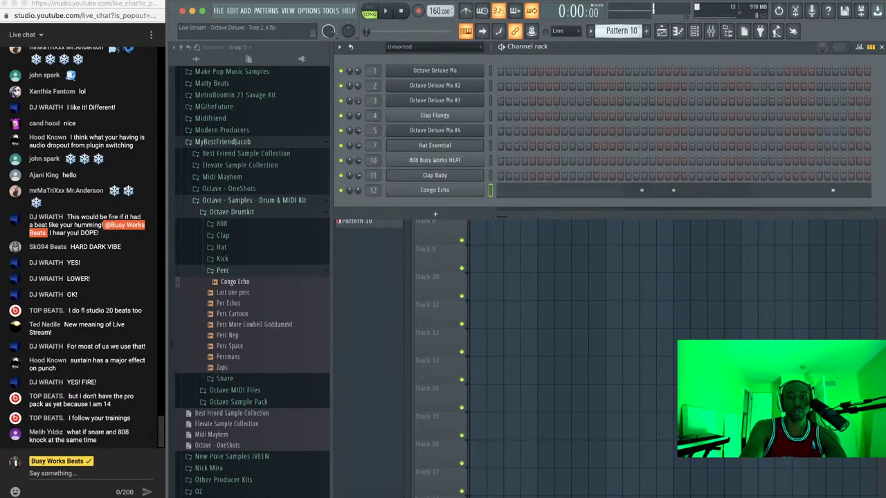
key("KP_Add")
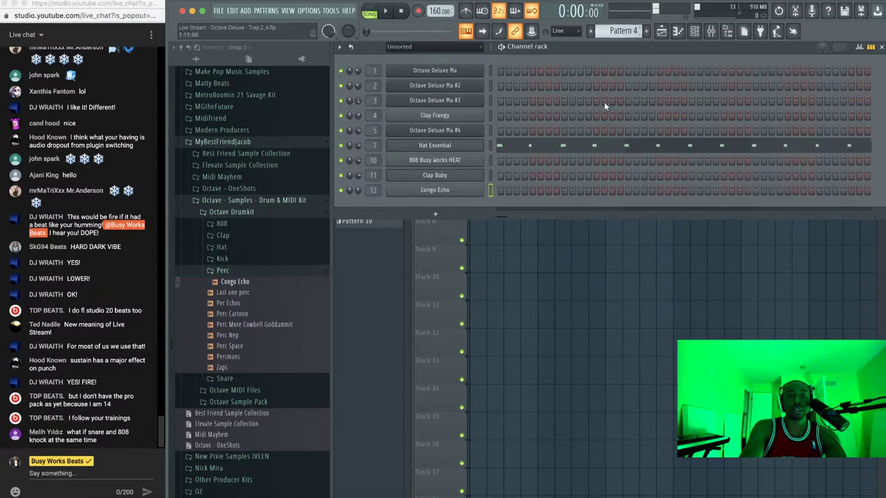
left_click(530, 147)
left_click_drag(679, 154, 378, 166)
key("space")
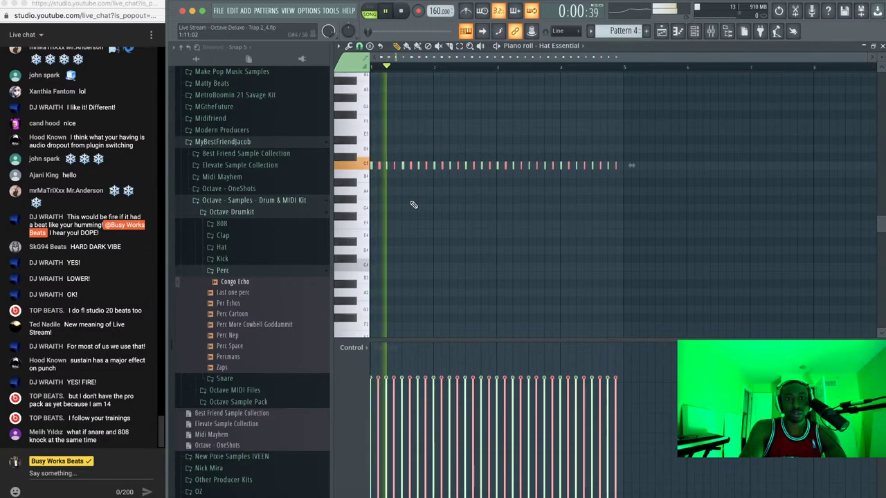
key("ctrl+d")
key("Escape")
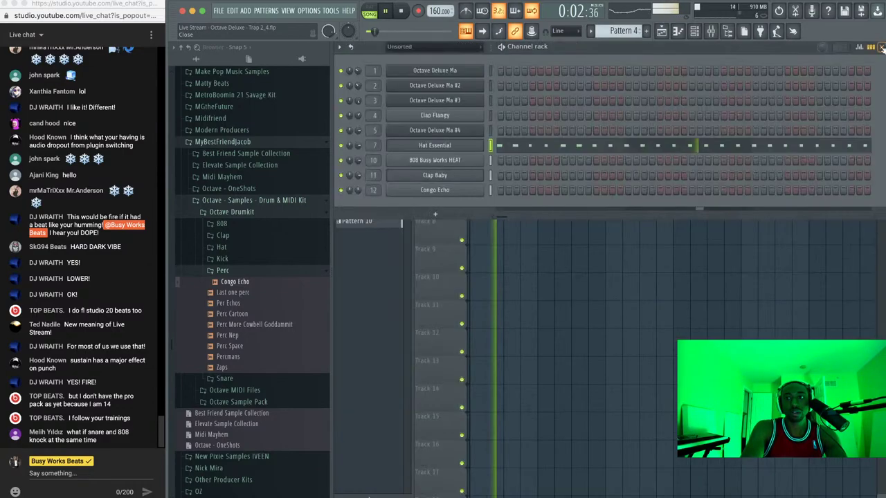
Save the project, bring the channel rack back into view, and stop playback
key("Escape")
key("ctrl+s")
key("F6")
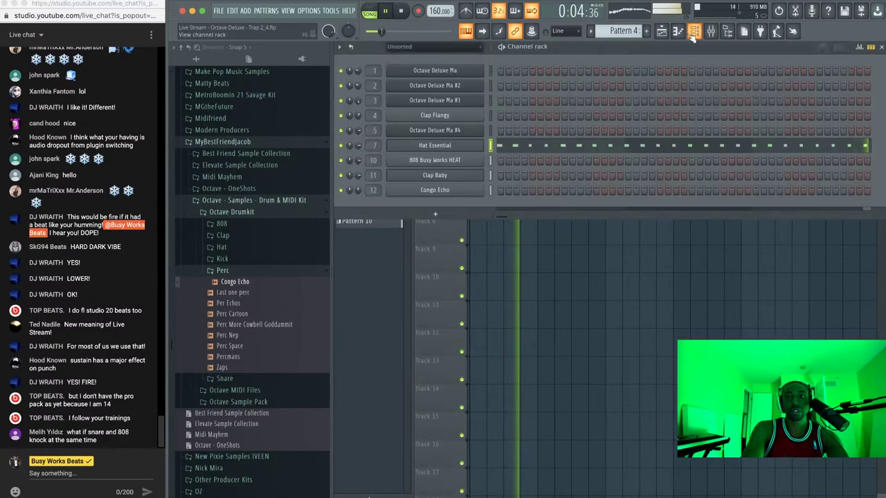
key("space")
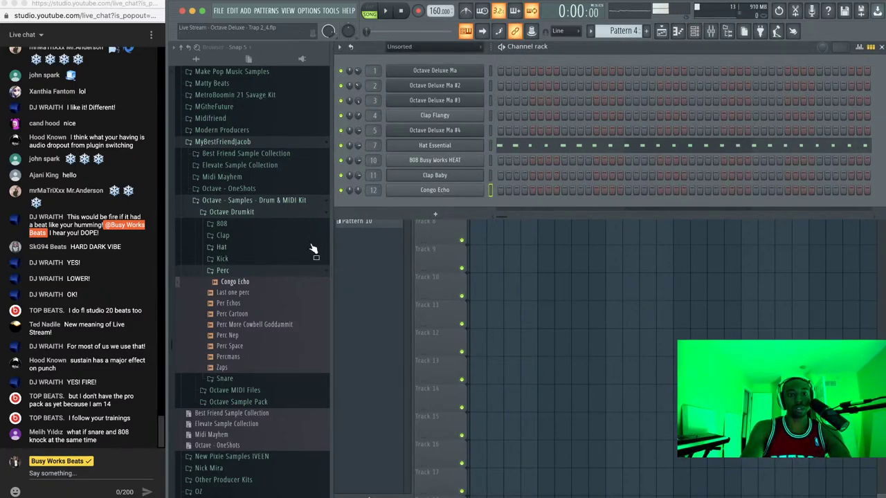
Collapse the Perc folder and audition samples from the Octave Drumkit Kick folder, from Keyt_Kick to Kick 2020z
left_click(244, 271)
key("space")
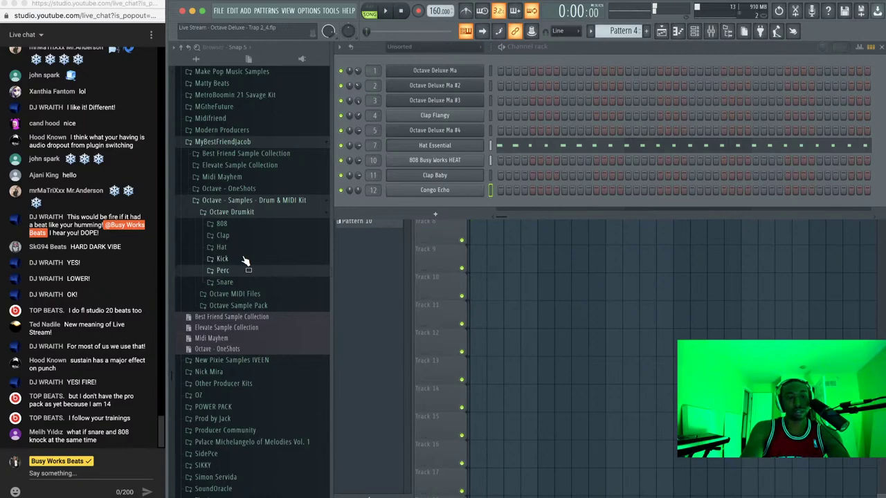
left_click(245, 259)
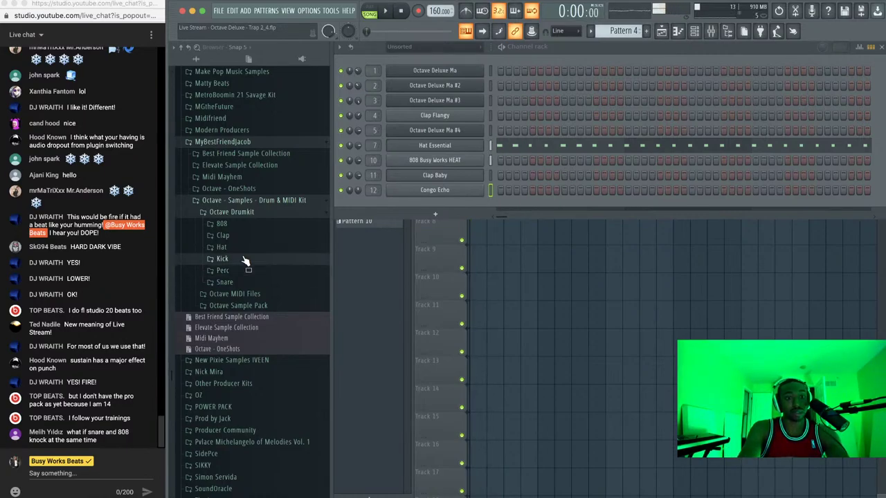
left_click(263, 282)
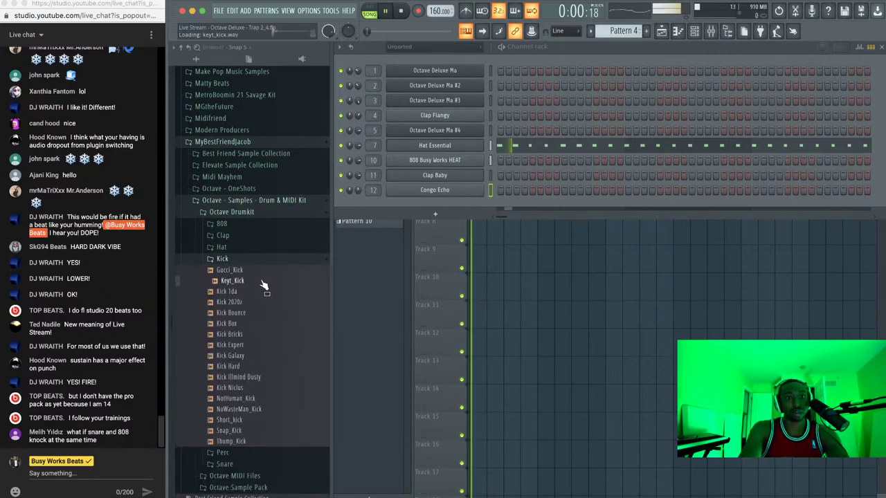
left_click(261, 292)
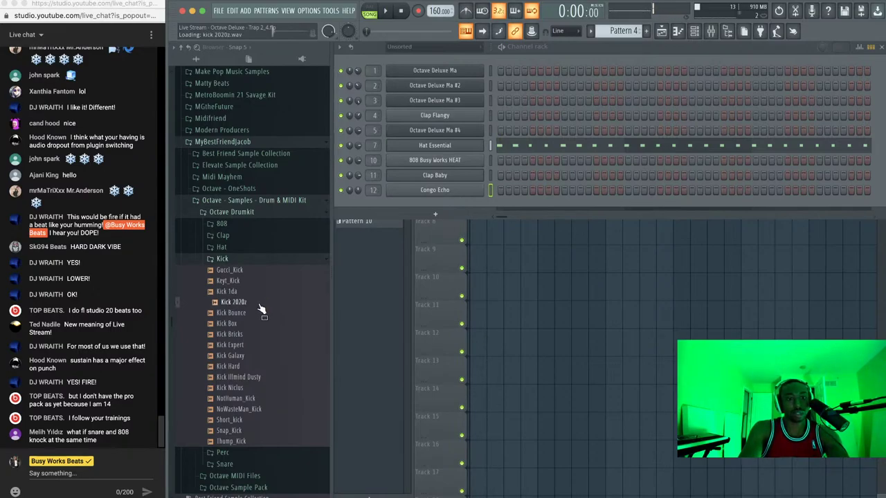
Load Kick 2020z into a new channel, close its settings, and route it to mixer track 13 during playback
right_click(261, 309)
left_click(271, 310)
key("space")
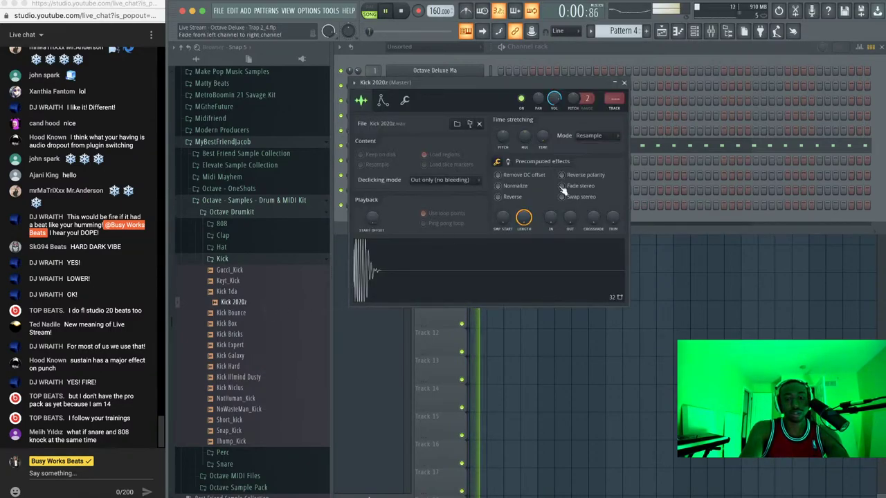
left_click(623, 84)
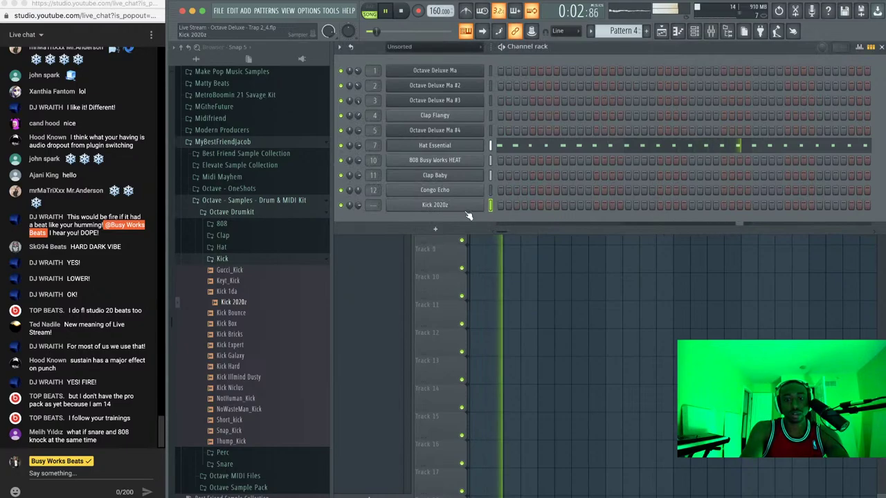
key("ctrl+l")
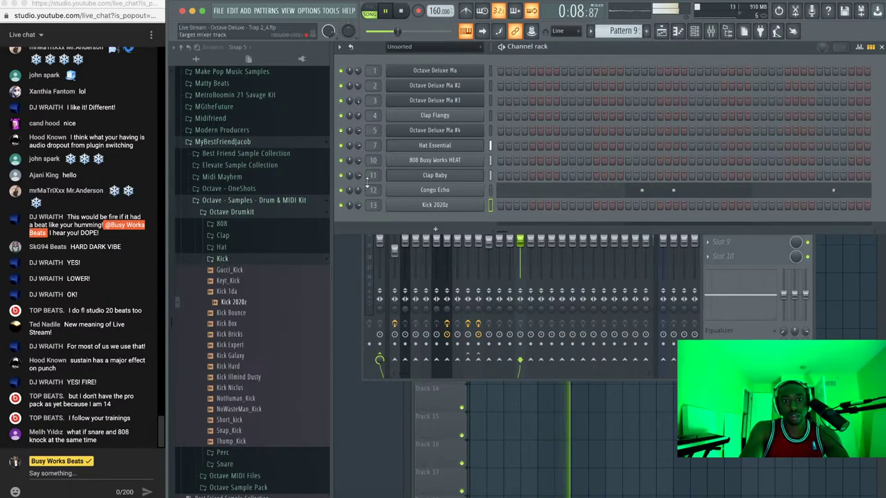
Set the 808 Busy Works HEAT channel volume to 78% and lower the Hat Essential pitch to about -53 cents
left_click(434, 159)
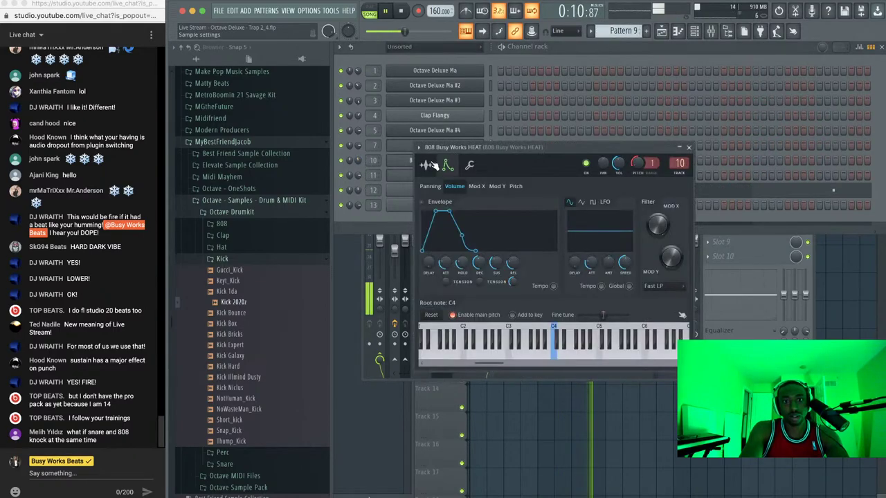
left_click(689, 146)
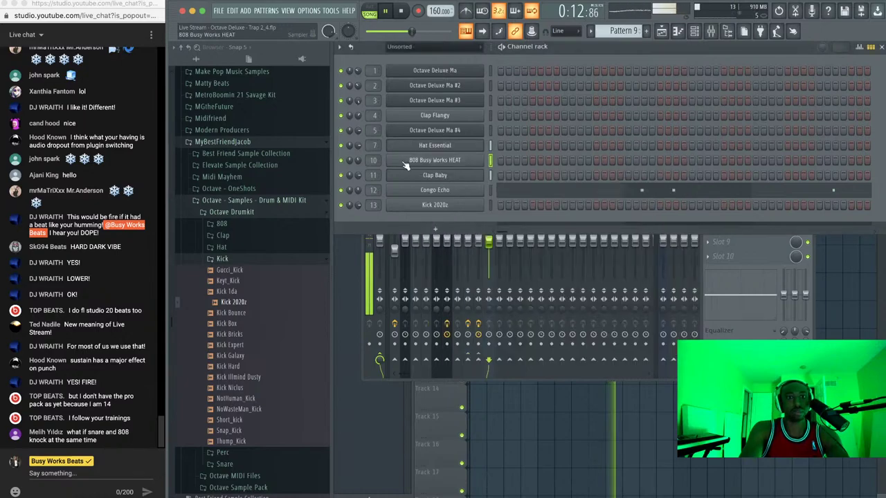
right_click(365, 161)
left_click(368, 164)
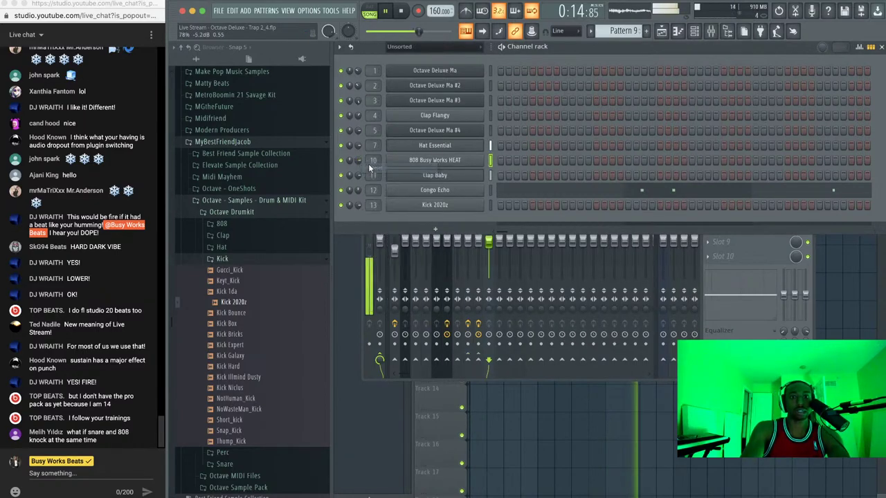
left_click(400, 145)
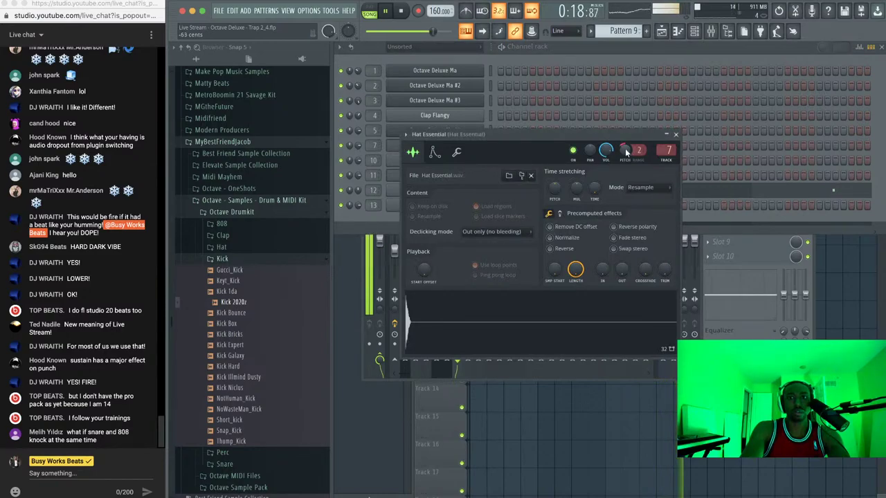
left_click(675, 135)
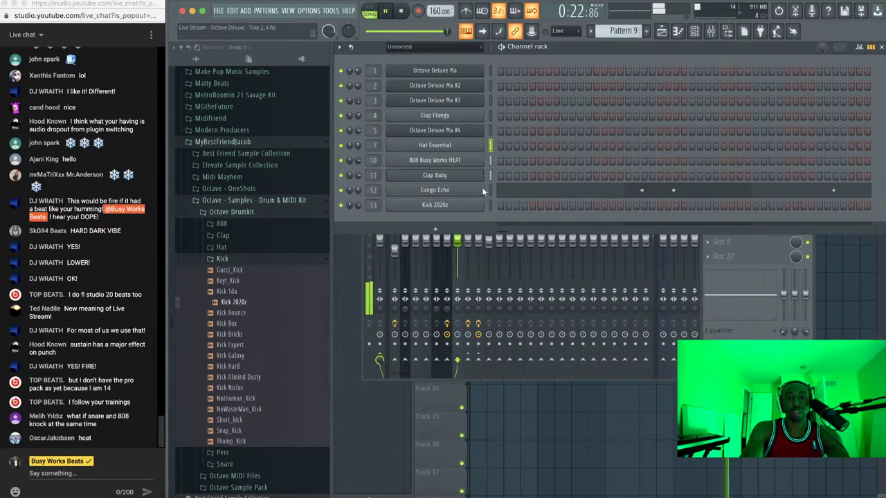
Switch to the empty Pattern 11, select the Kick 2020z channel, and rehearse the kick over the beat
scroll(621, 30, "down", 1)
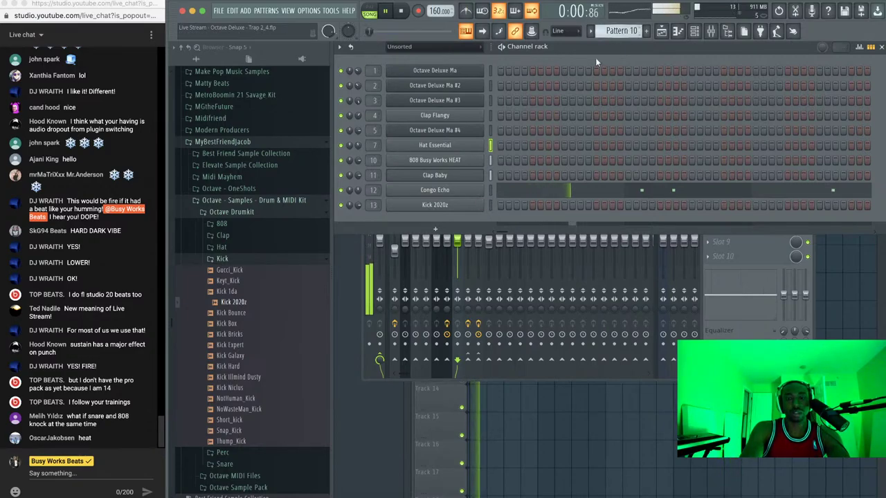
scroll(621, 28, "down", 1)
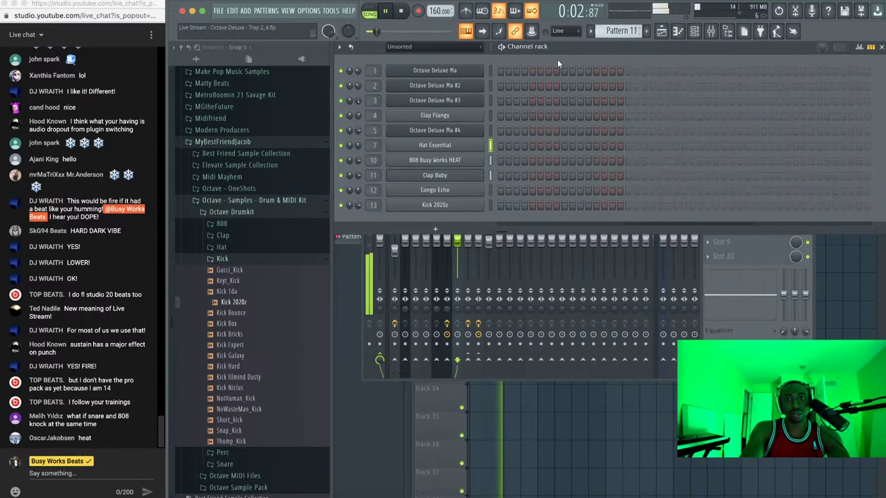
key("space")
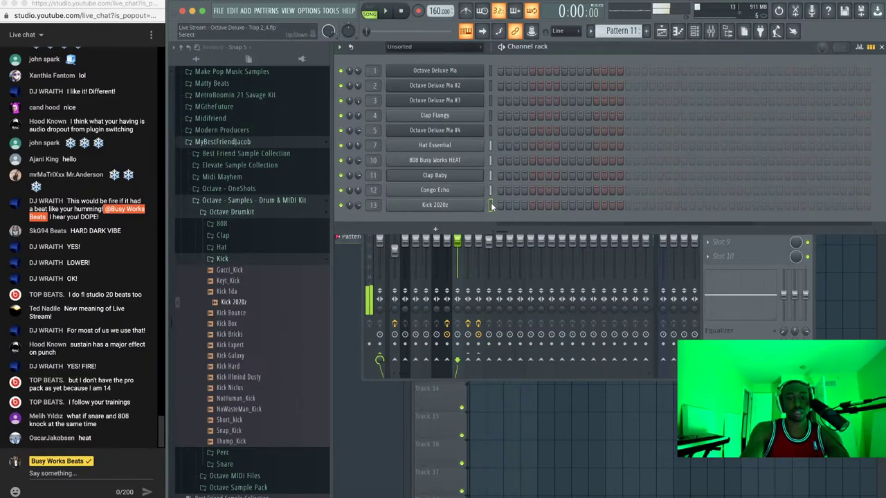
left_click(491, 205)
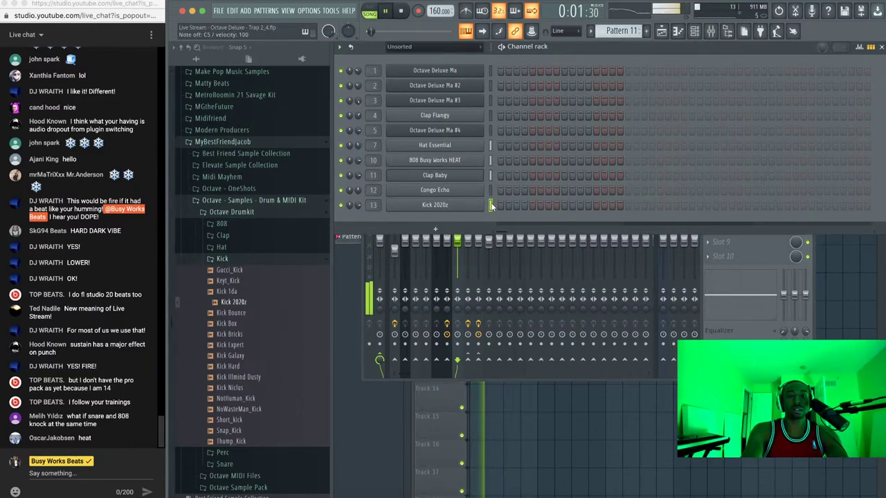
key("space")
Record the kick performance into Pattern 11 as notes and automation while the arrangement plays from the start
left_click(417, 11)
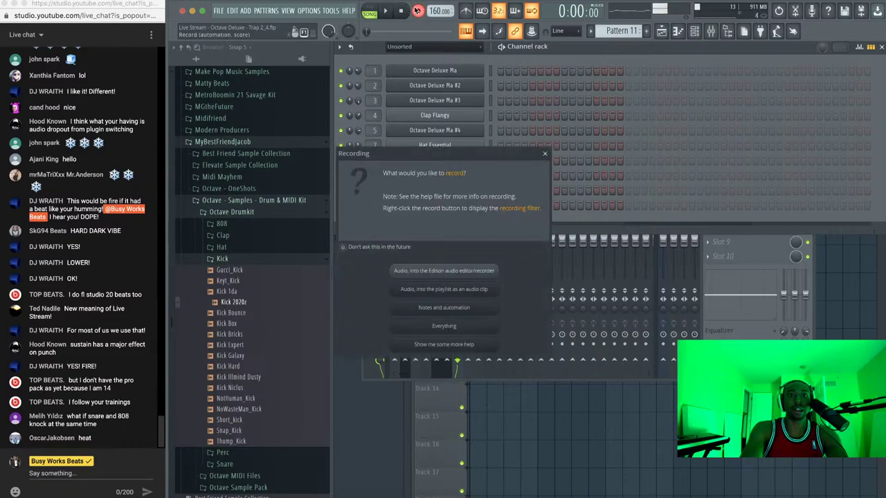
left_click(466, 307)
key("F5")
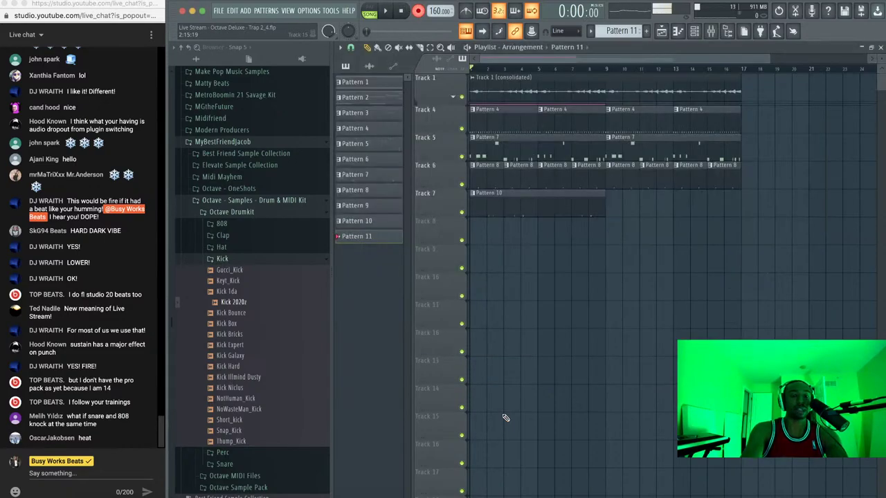
key("space")
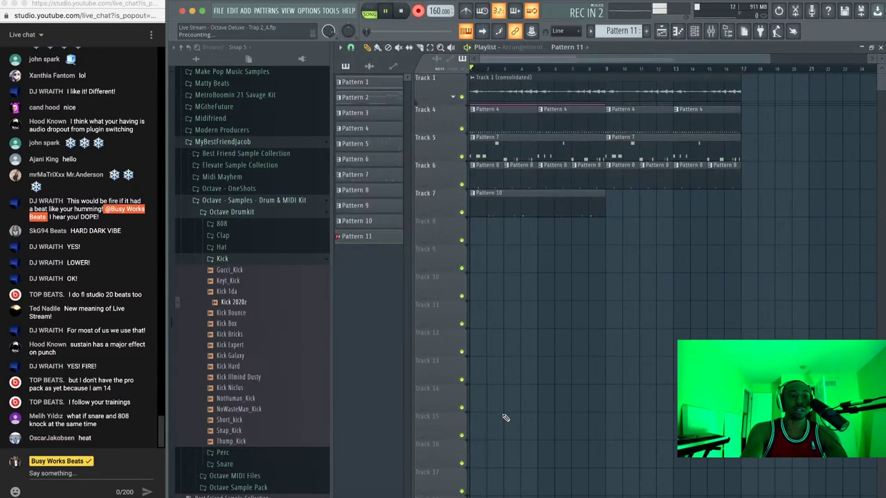
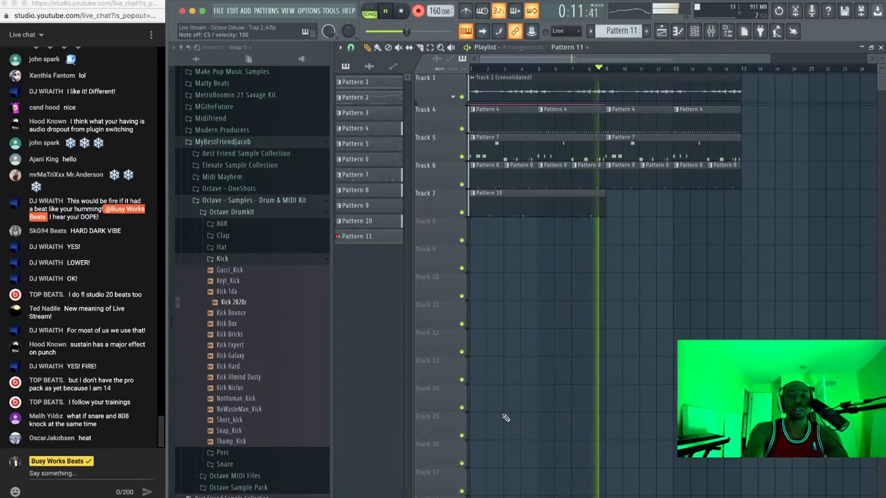
key("space")
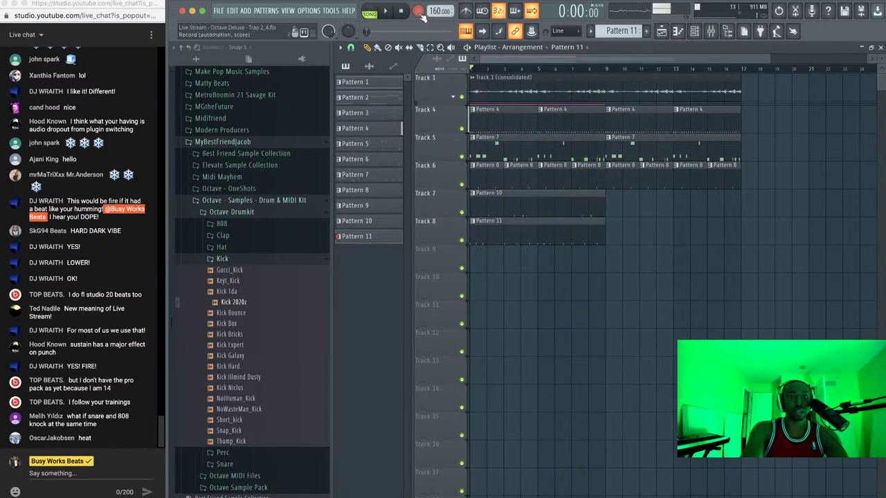
Open the recorded Kick 2020z notes in the piano roll, quantize them with the preset quantizer settings, and audition the result
left_click(700, 28)
left_click(513, 208)
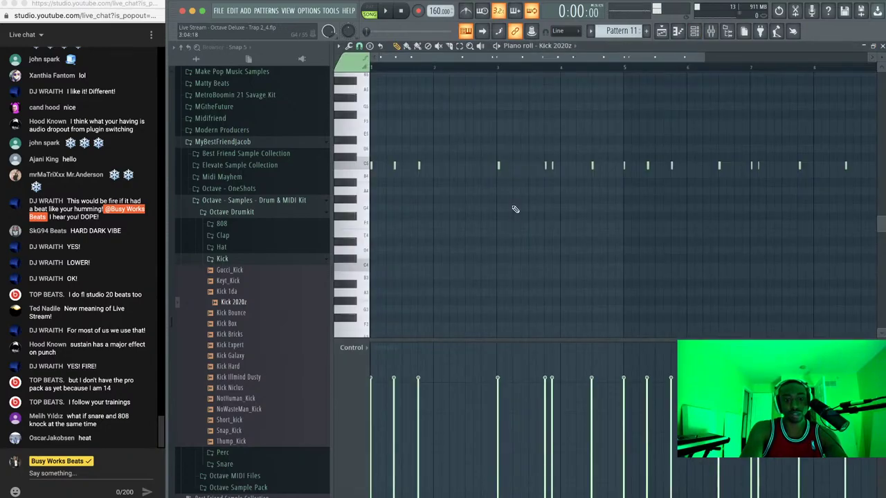
key("alt+q")
key("Return")
key("space")
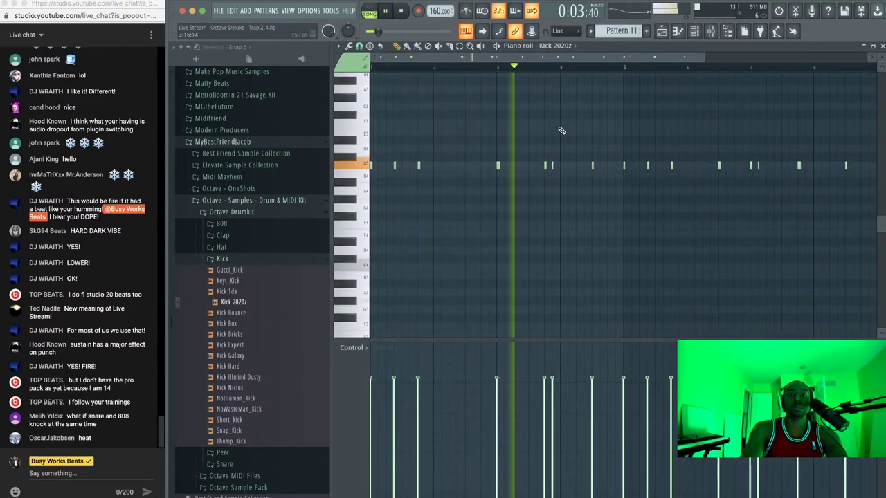
key("space")
Select the two closely spaced kick notes late in bar 3, move them about an eighth of a bar earlier, and check by playback
left_click_drag(558, 174, 542, 162, "ctrl")
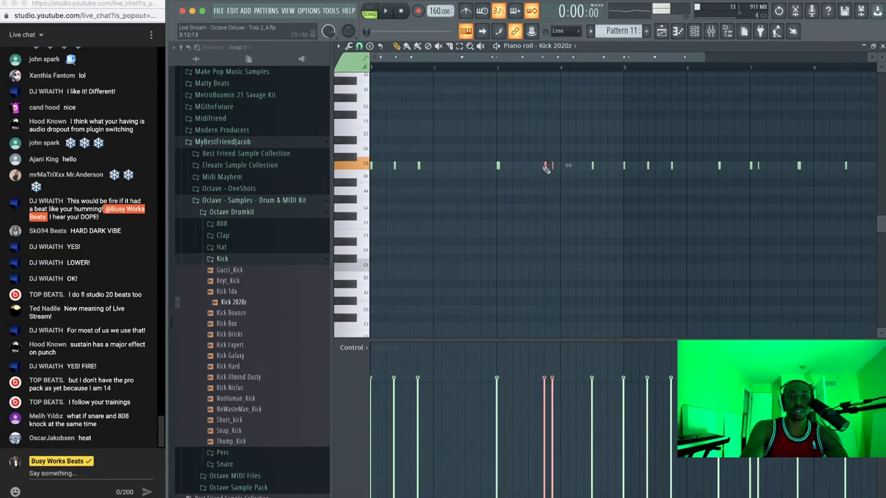
left_click(529, 68)
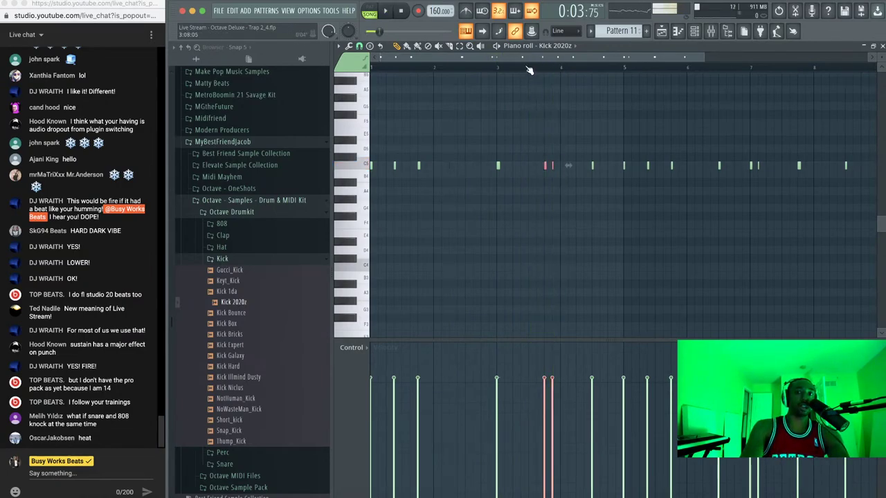
scroll(528, 69, "up", 1)
scroll(529, 69, "up", 1)
key("space")
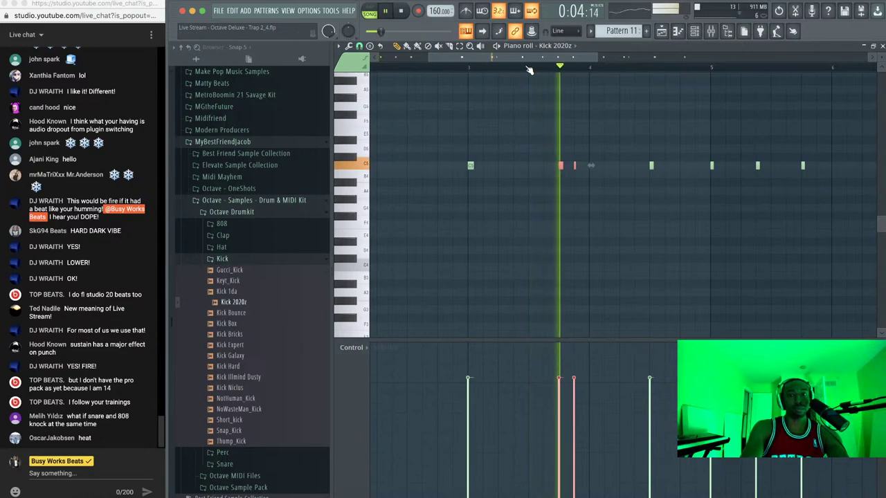
key("space")
left_click(559, 166)
key("space")
left_click_drag(559, 168, 544, 167)
key("space")
key("space")
Add a C5 kick note in bar 4 just after the existing mid-bar hit and play the pattern back
scroll(599, 187, "down", 2)
scroll(589, 183, "down", 1)
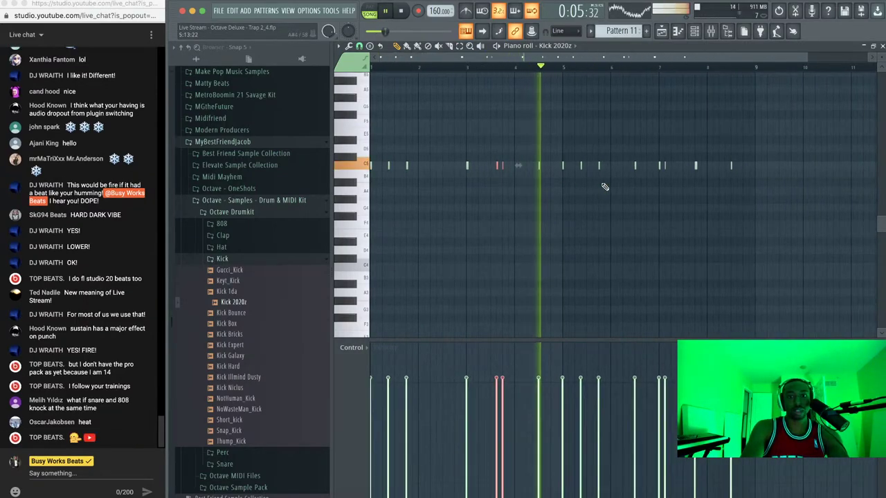
scroll(551, 176, "up", 2)
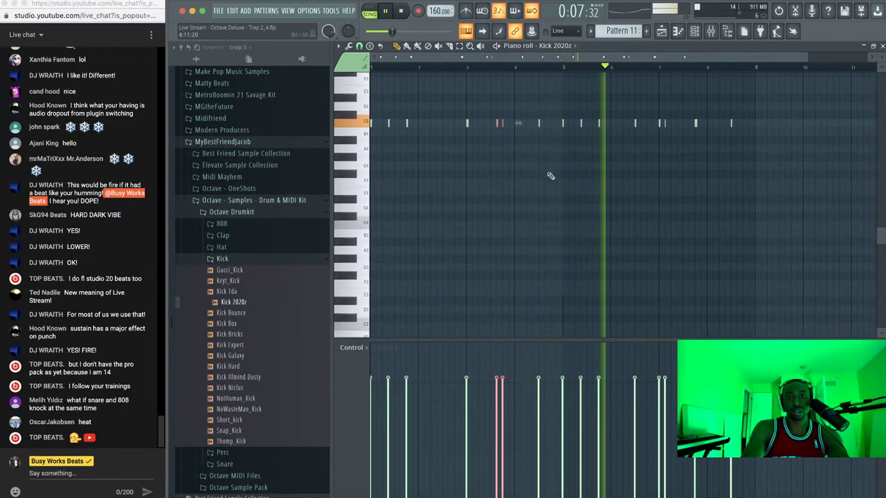
key("space")
left_click(544, 125)
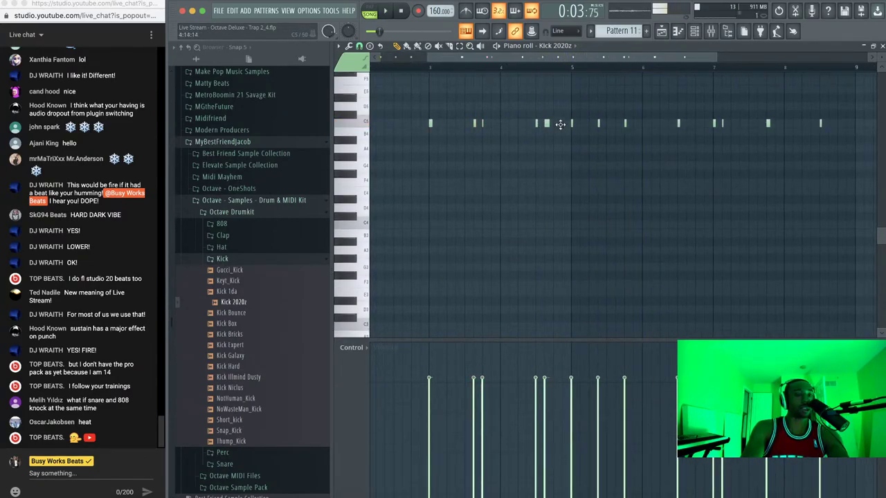
key("space")
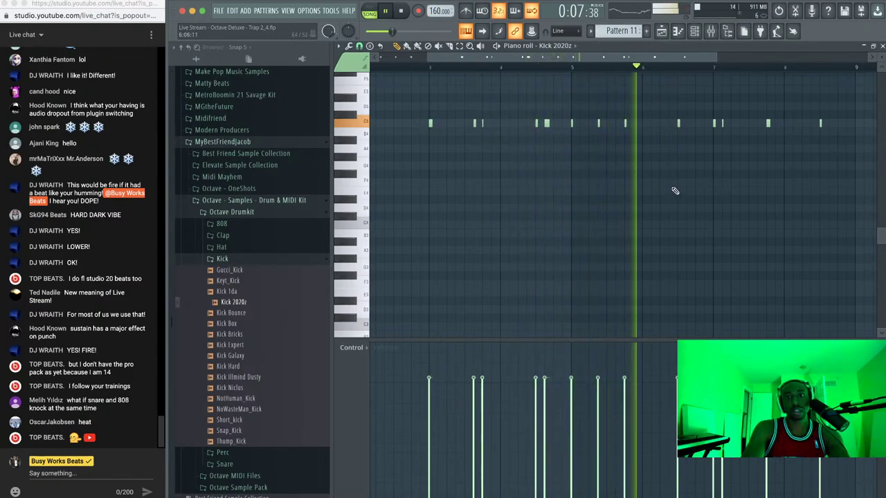
Delete the second of the paired kick notes early in bar 7 and add two C5 kick notes near the end of bar 8
right_click(723, 125)
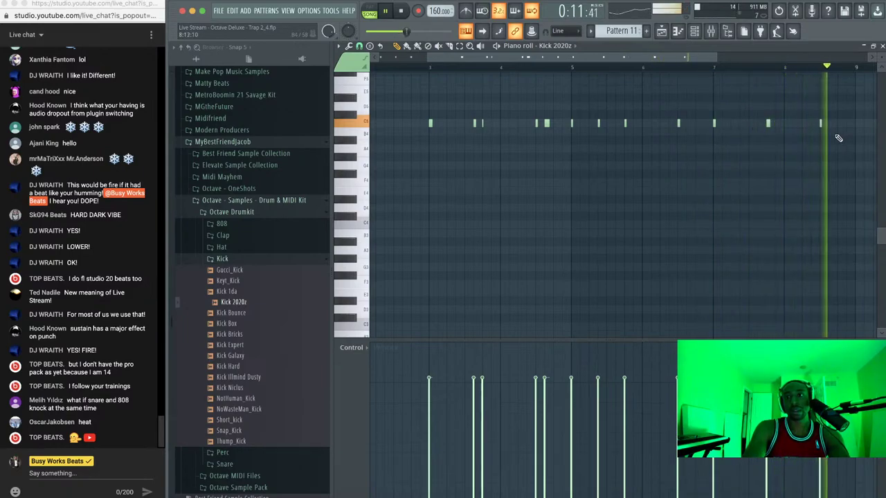
scroll(840, 140, "down", 1)
left_click(822, 123)
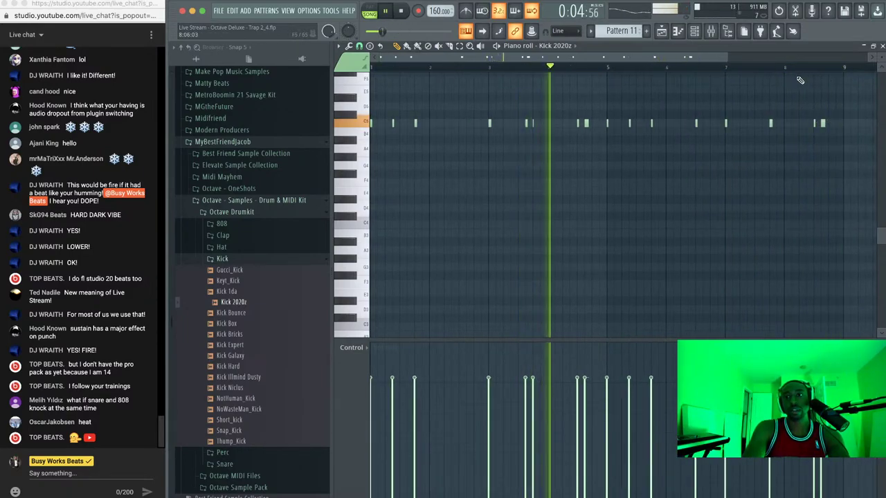
left_click(785, 66)
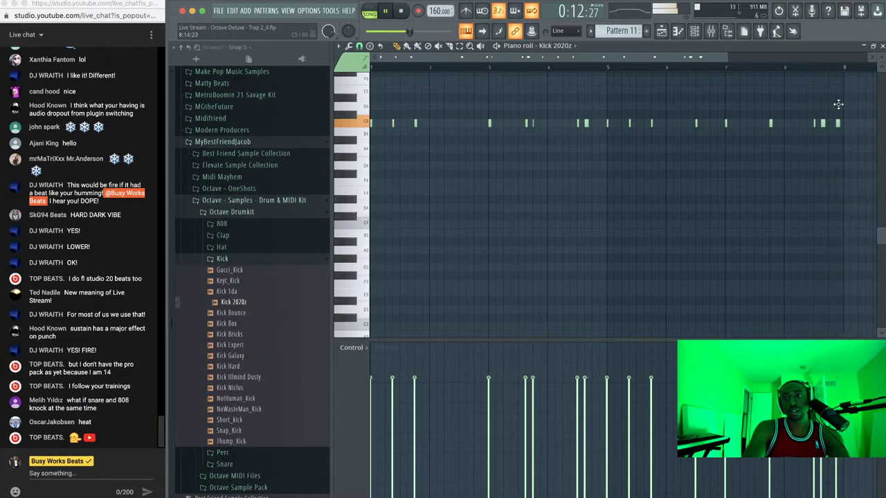
Close the Kick 2020z piano roll and bring up the mixer during playback
left_click(882, 45)
left_click(728, 33)
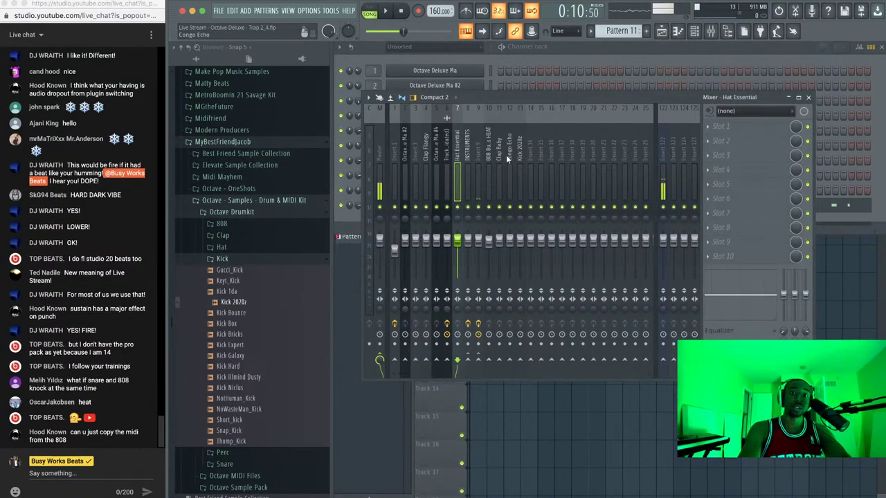
Load C6-SideChain Stereo into the first effect slot of the 808 Busy Works HEAT mixer track
left_click(543, 53)
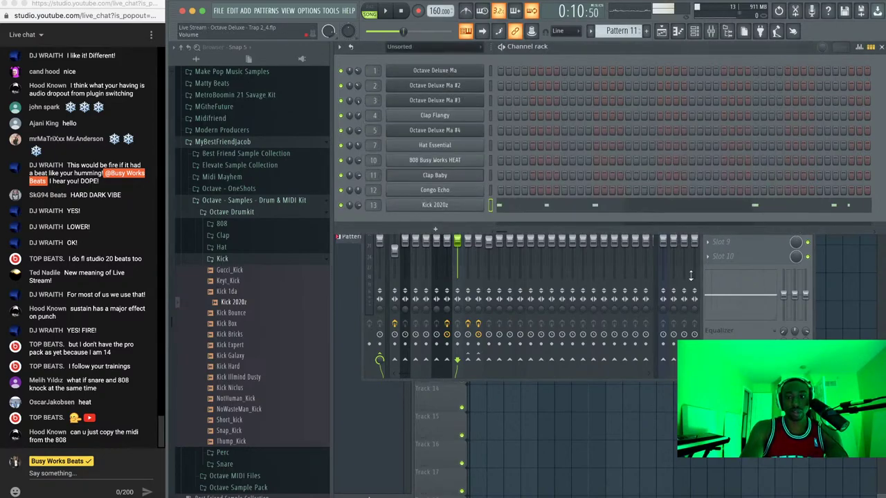
left_click(730, 329)
key("space")
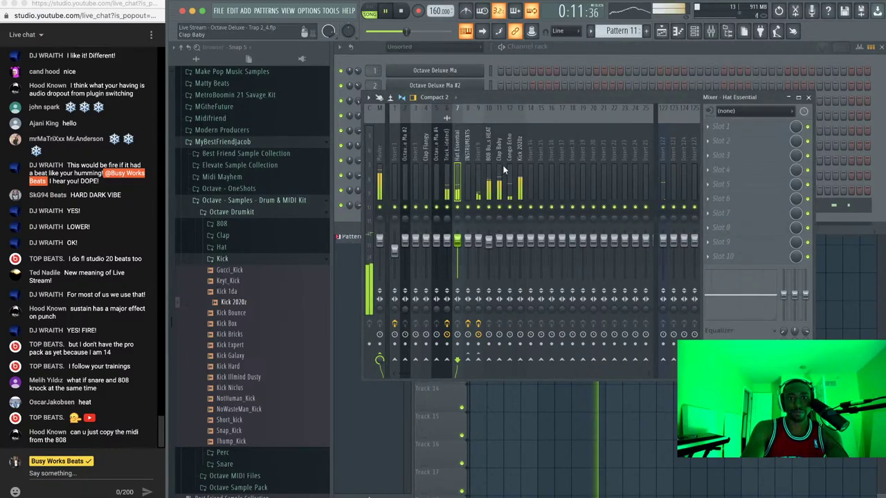
left_click(491, 160)
key("space")
left_click(754, 128)
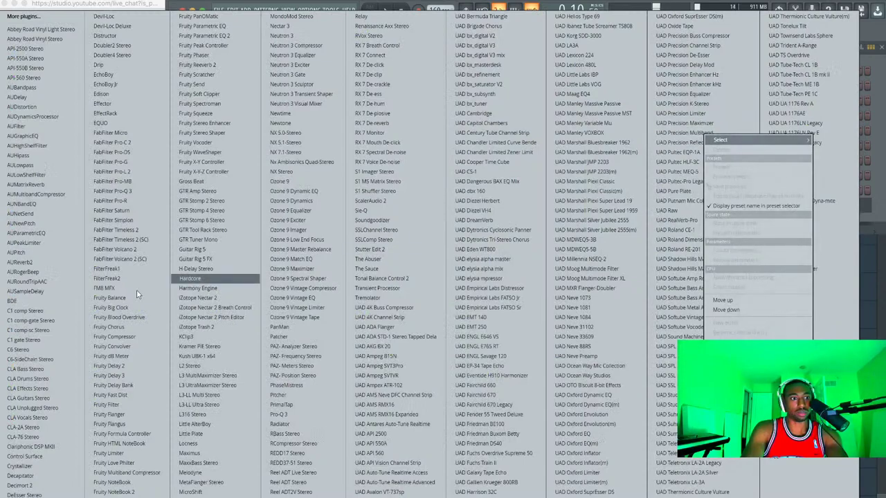
left_click(61, 363)
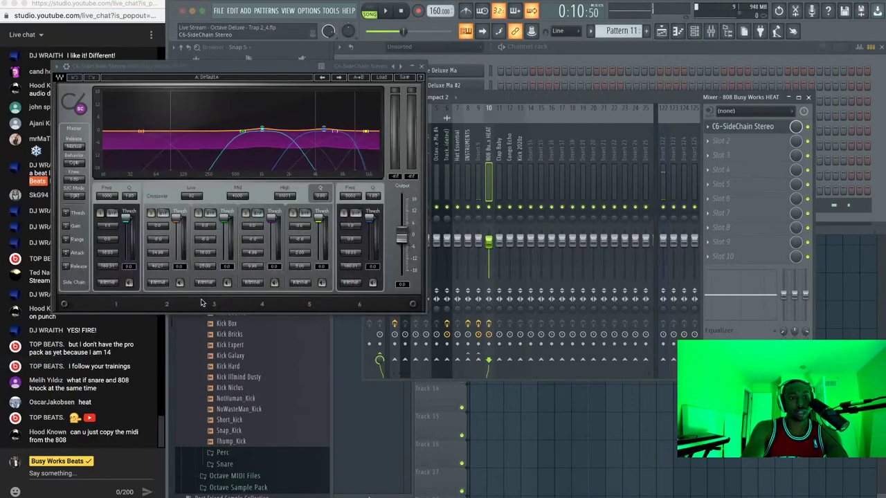
Sidechain the Kick 2020z mixer track to the 808 Busy Works HEAT track, moving the mixer and plugin windows apart
left_click_drag(298, 72, 474, 341)
left_click(519, 157)
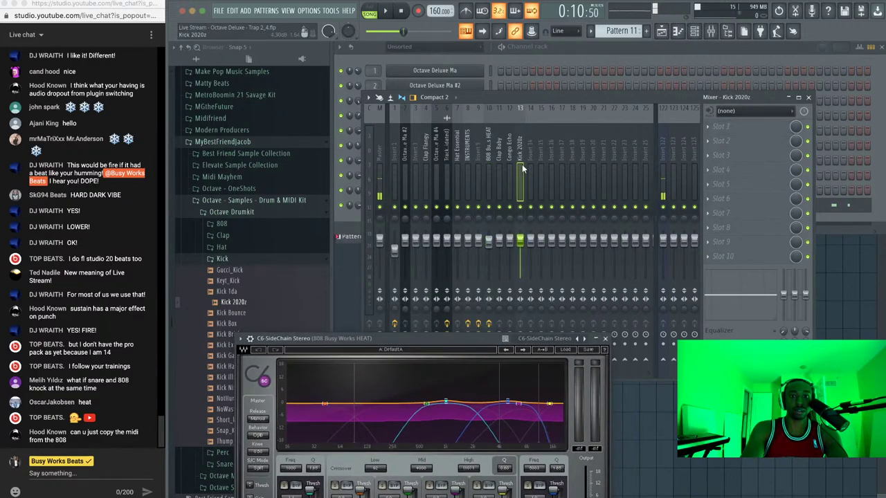
left_click_drag(533, 97, 540, 41)
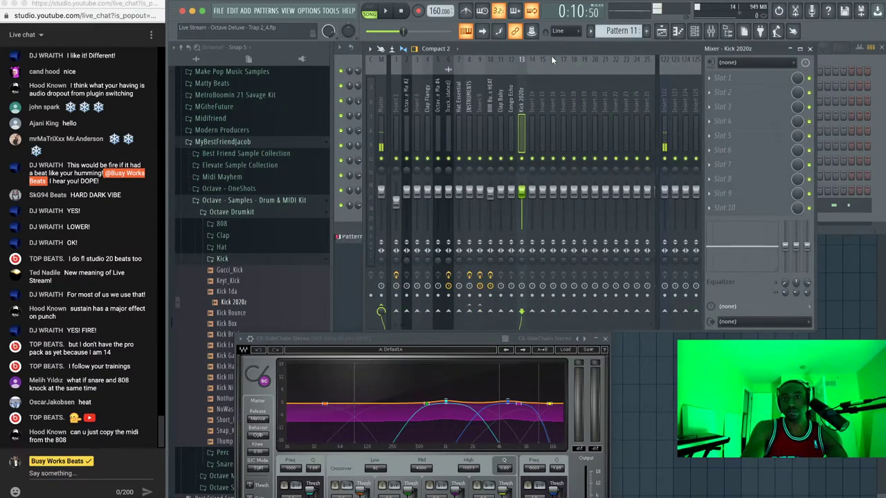
mouse_move(555, 49)
left_mouse_down()
mouse_move(579, 45)
mouse_move(571, 56)
mouse_move(571, 48)
left_mouse_up()
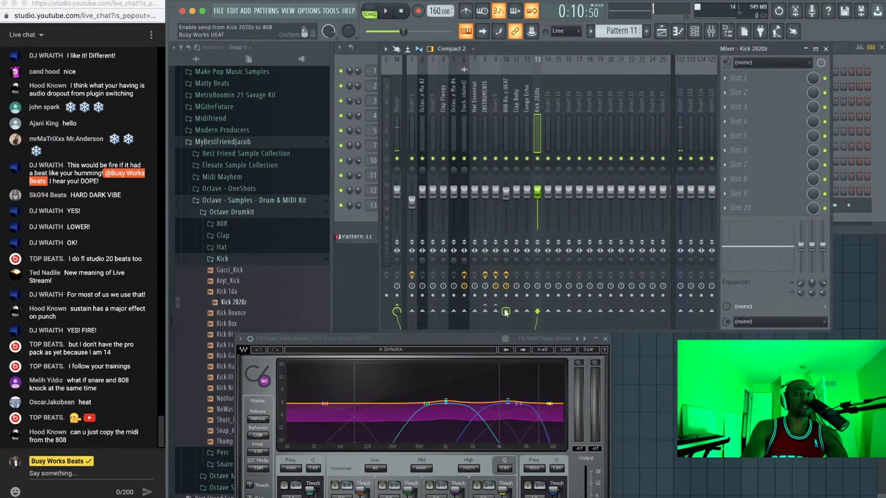
right_click(506, 313)
left_click(539, 339)
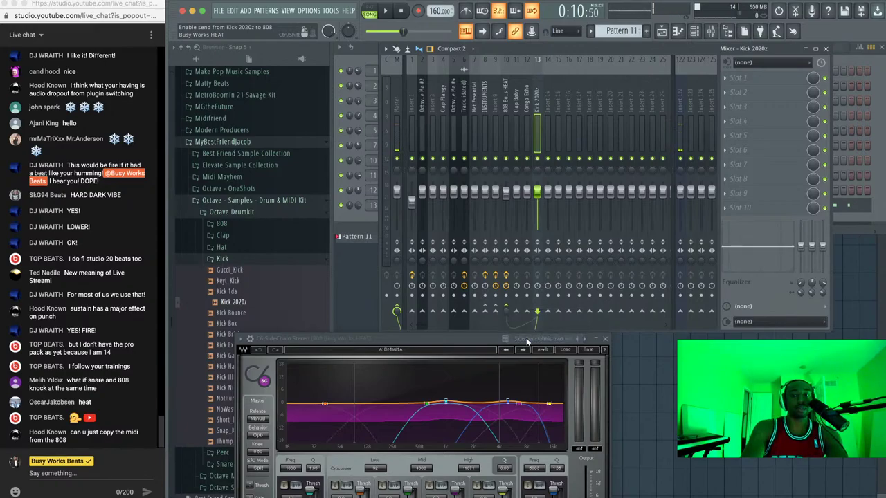
Assign Kick 2020z to the plugin's Stereo Aux In connection in its processing settings and return to the plugin editor
left_click_drag(369, 340, 404, 136)
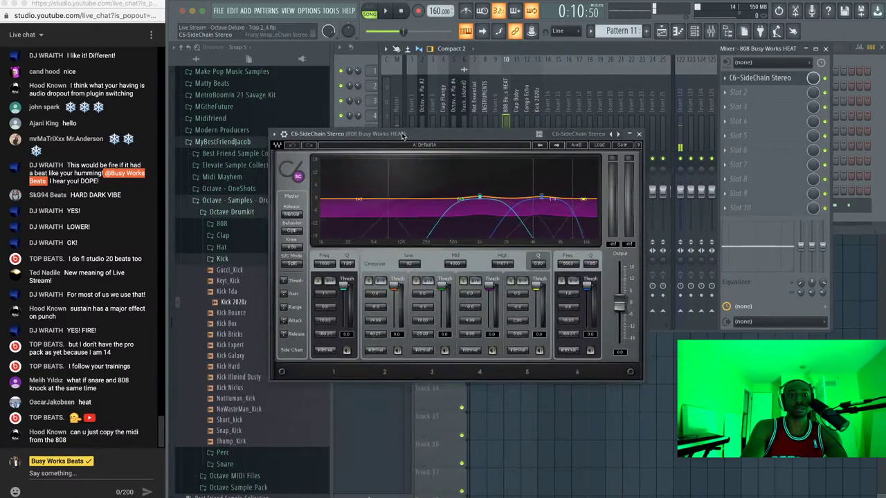
left_click(285, 134)
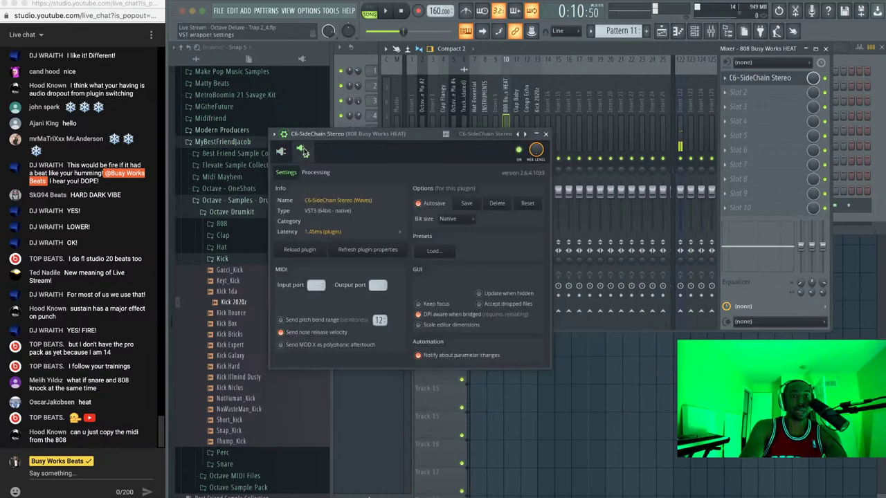
left_click(315, 173)
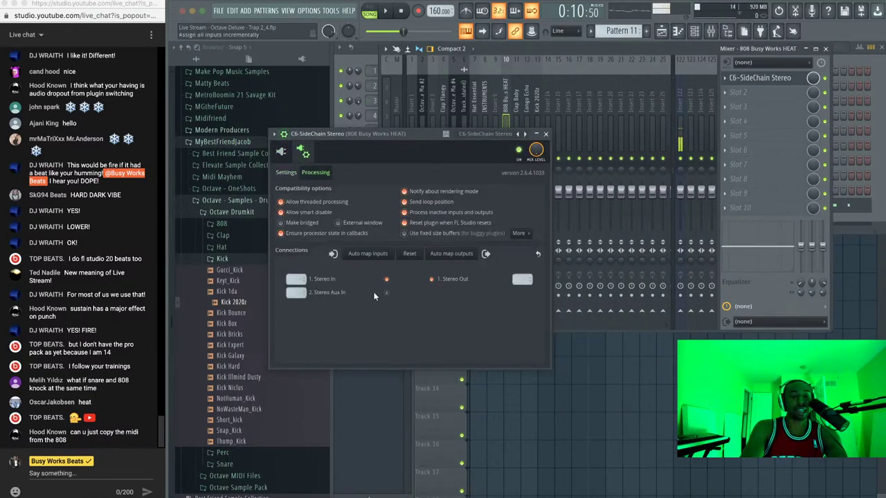
left_click(299, 292)
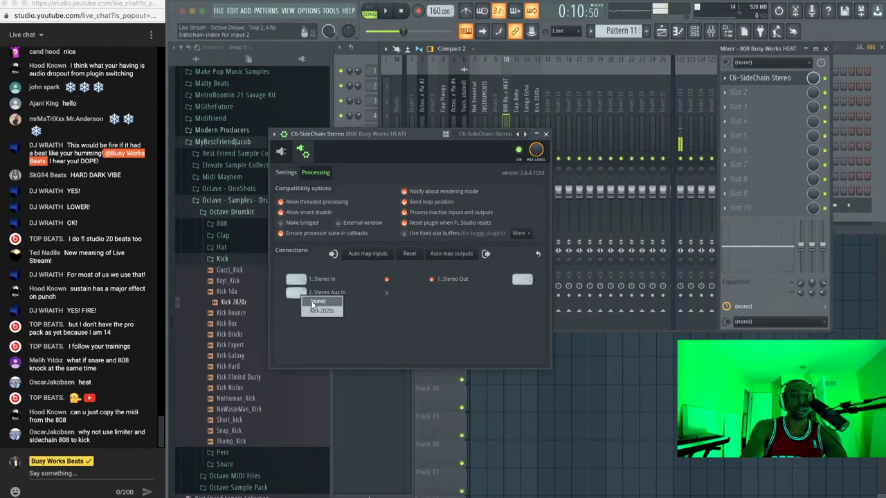
left_click(318, 306)
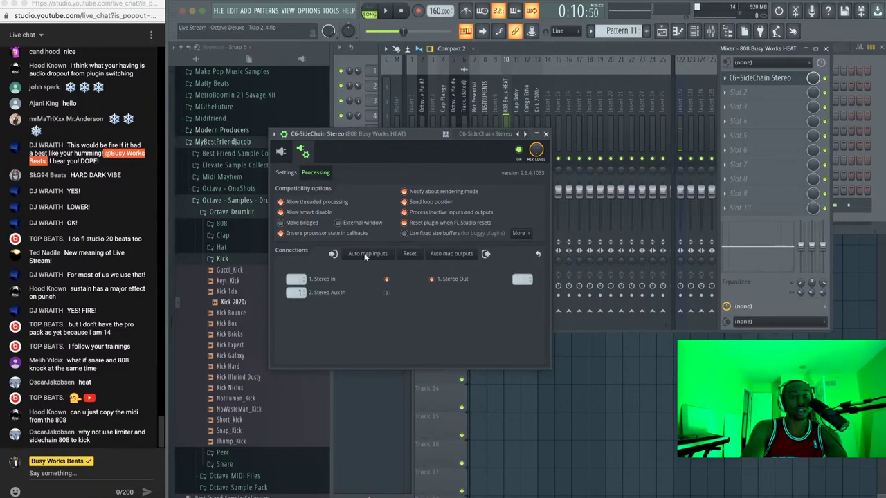
left_click(299, 152)
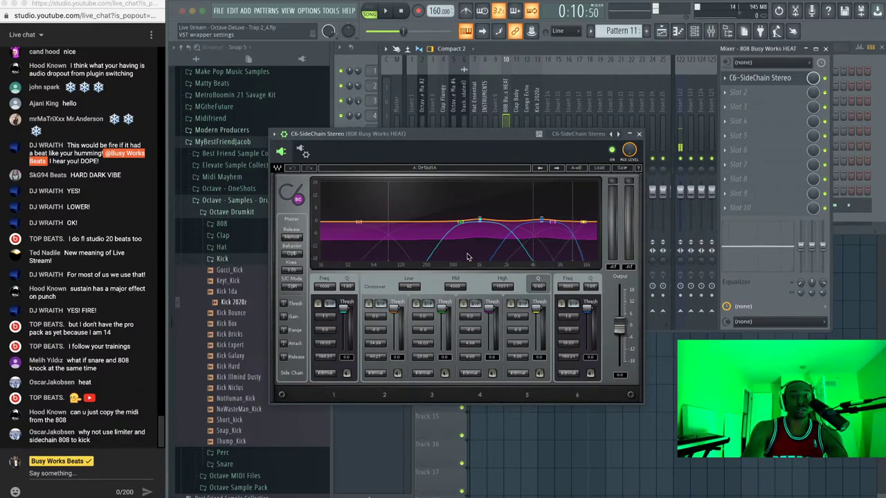
Switch band 2's side chain to External with a -24.8 dB threshold and set the low crossover to 92 Hz
left_click_drag(430, 134, 453, 94)
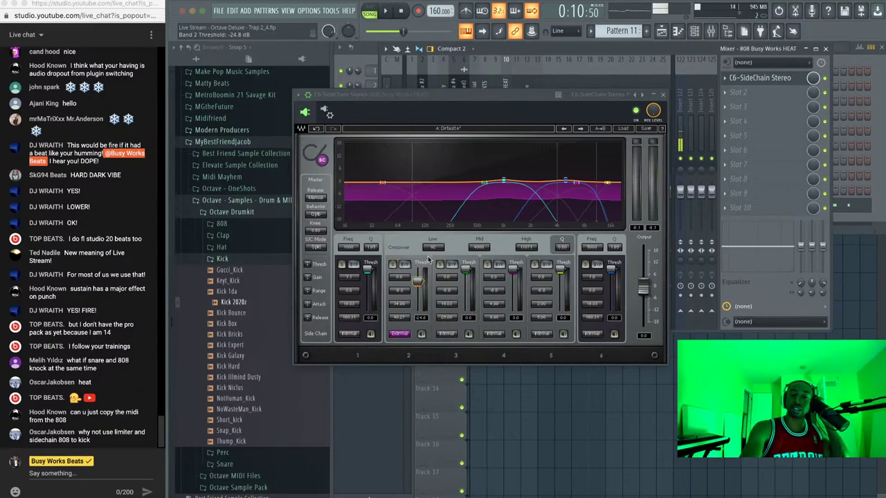
left_click_drag(437, 242, 437, 255)
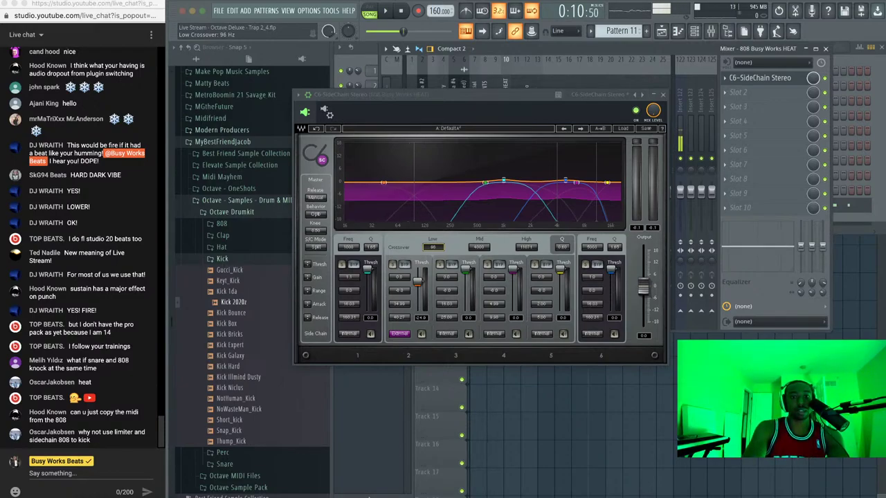
left_click_drag(436, 248, 436, 252)
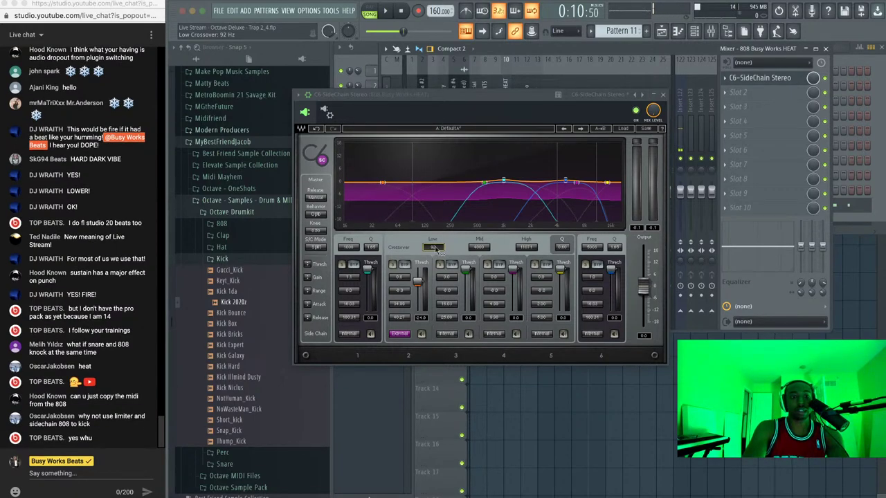
Lower band 2's threshold to about -33.4 dB while the beat plays
key("space")
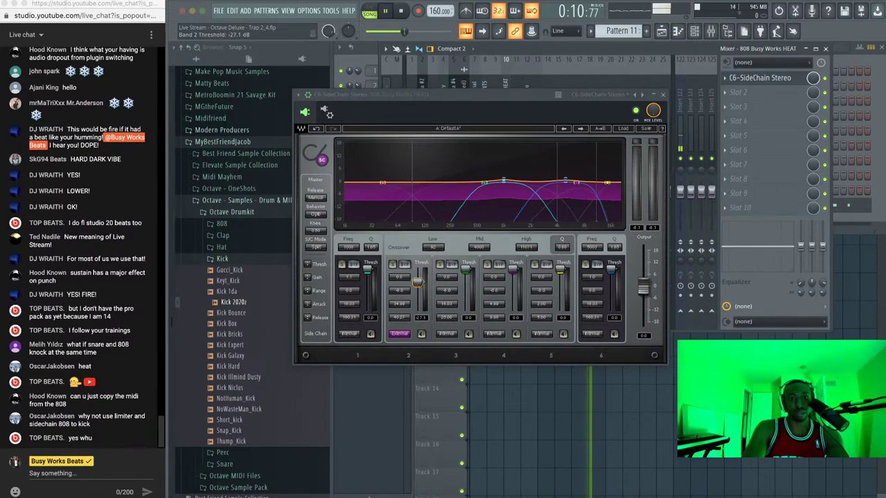
left_click_drag(418, 281, 418, 286)
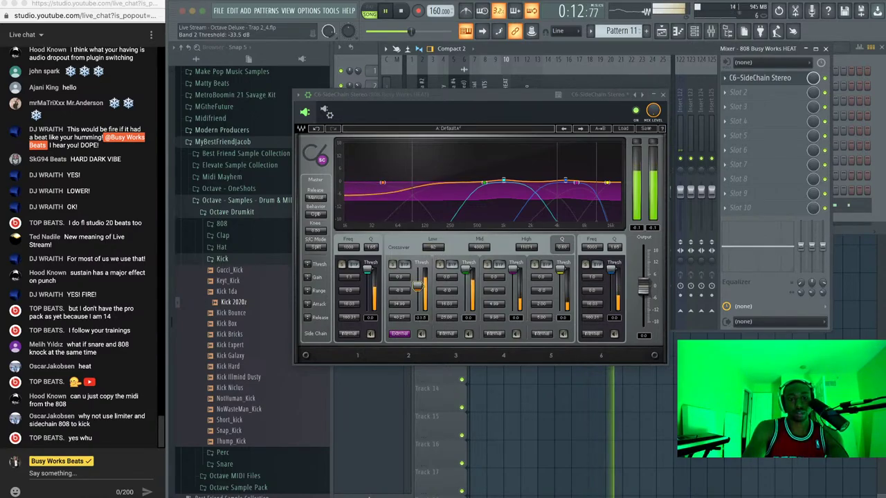
key("space")
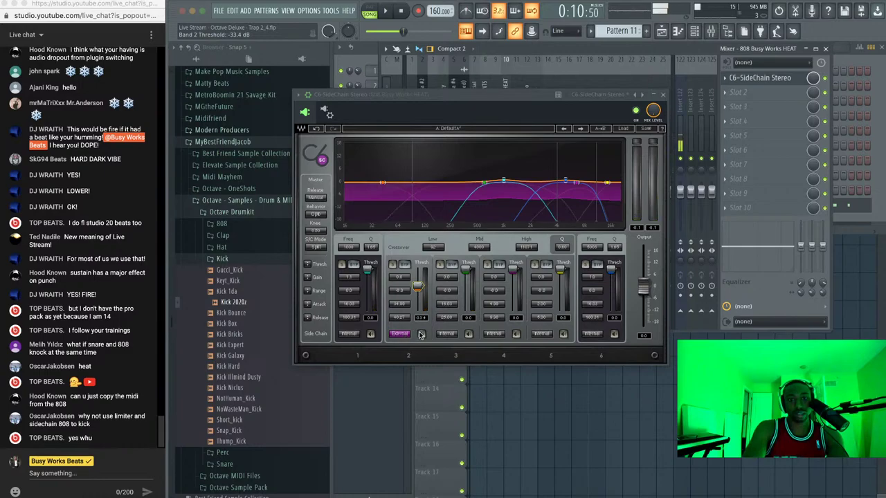
Audition band 2 with its side-chain monitor toggled during playback to check the kick's ducking of the 808
left_click(421, 335)
key("space")
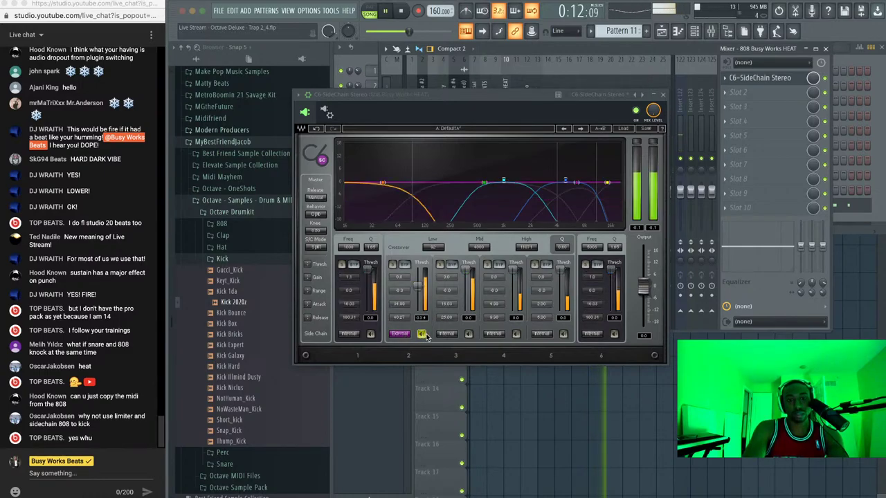
left_click(421, 334)
key("space")
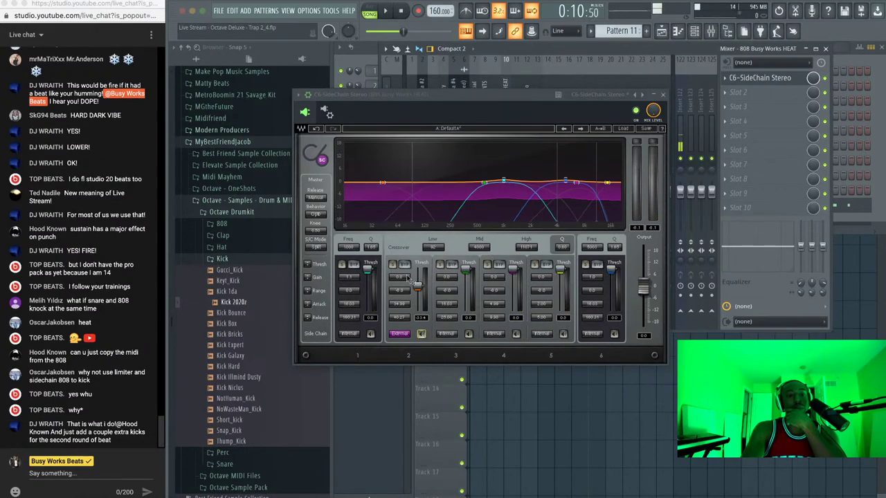
key("space")
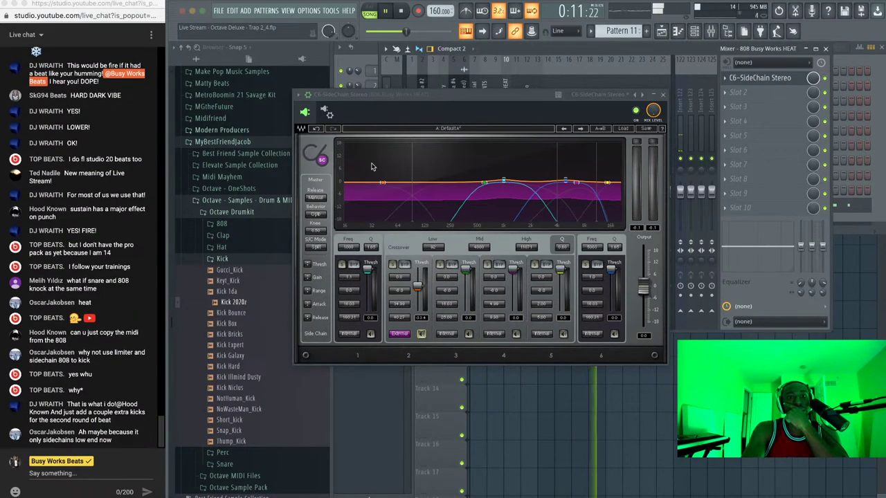
key("space")
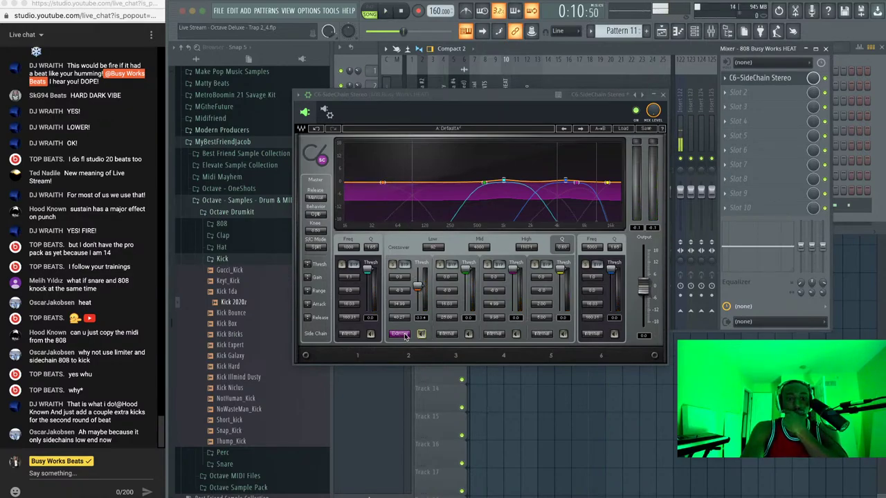
Try External side chain on band 1, set its frequency to about 67 Hz, and restore External on band 2
left_click(403, 335)
left_click(357, 336)
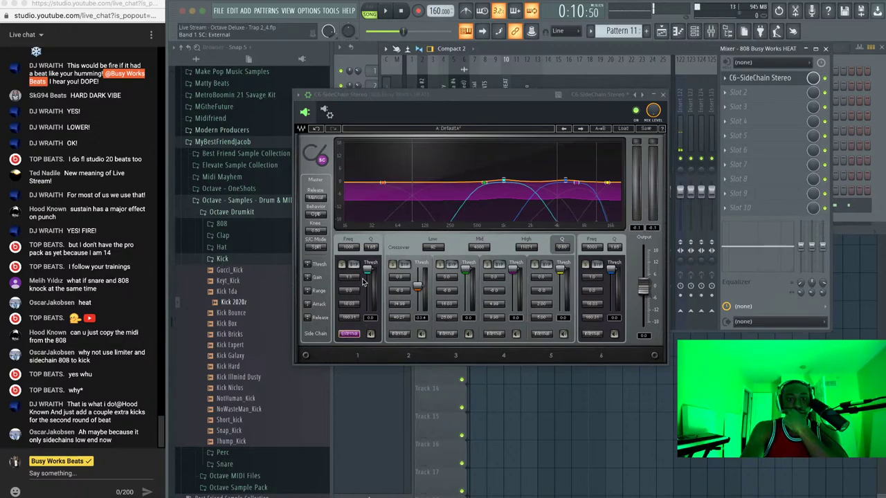
left_click_drag(356, 248, 348, 296)
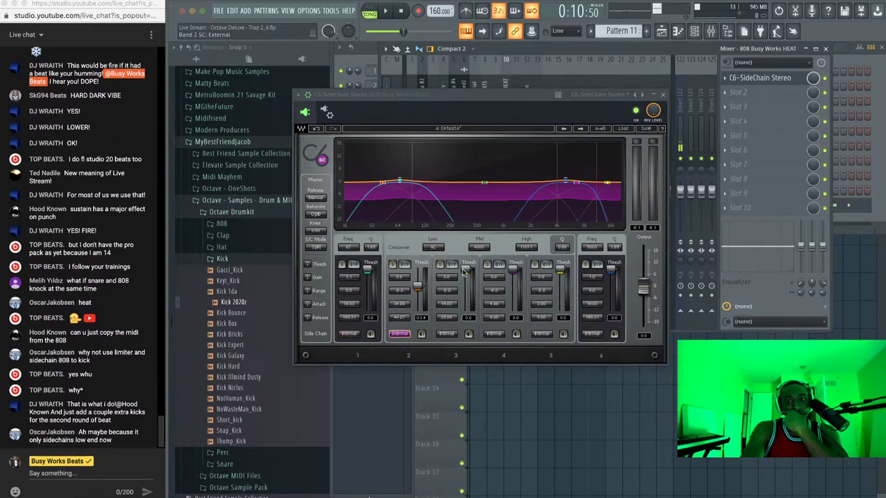
key("space")
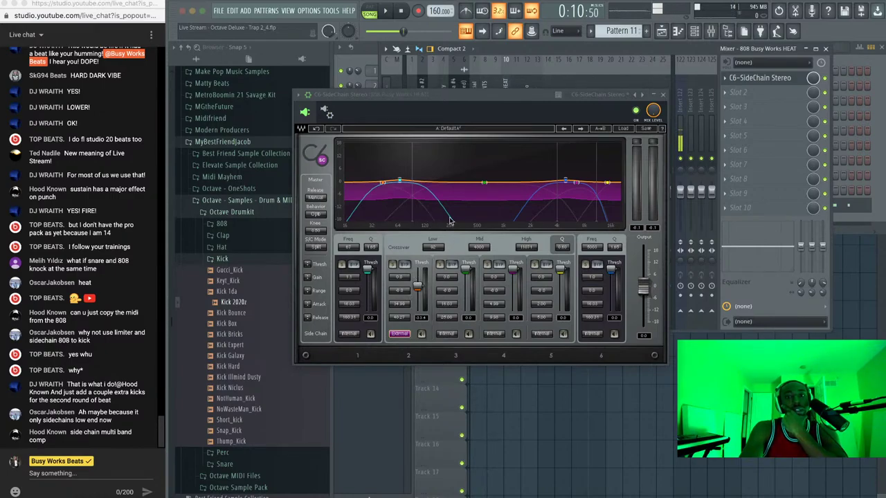
Check the Stereo Aux In assignment in the plugin's processing connections and go back to the plugin editor
left_click(329, 112)
left_click(341, 133)
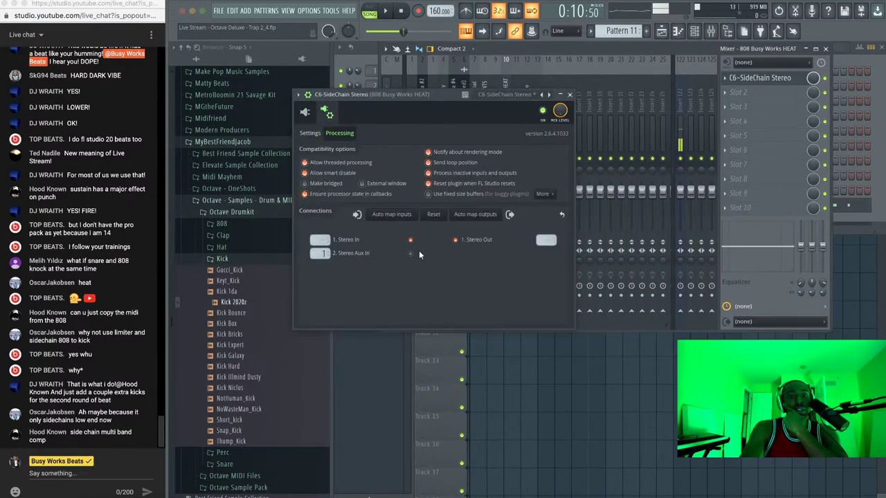
left_click(305, 112)
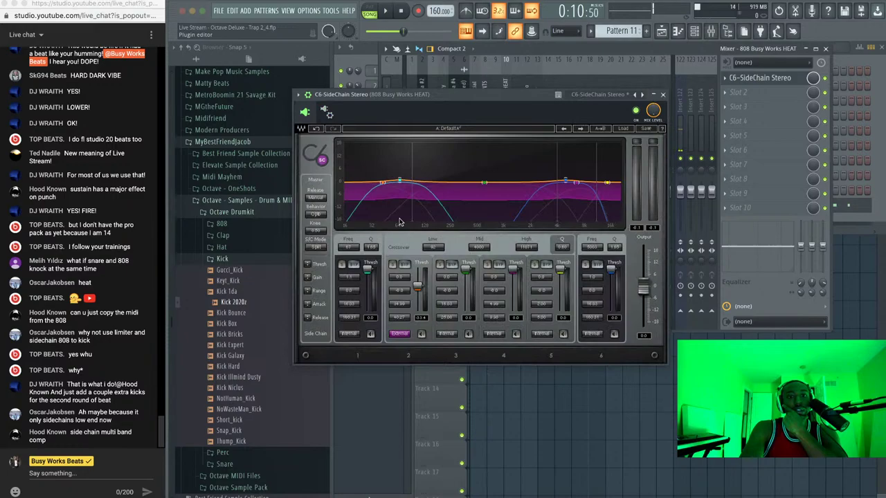
Compare playback with band 2's side-chain monitor on and off again, and close the C6-SideChain window
left_click(422, 333)
key("space")
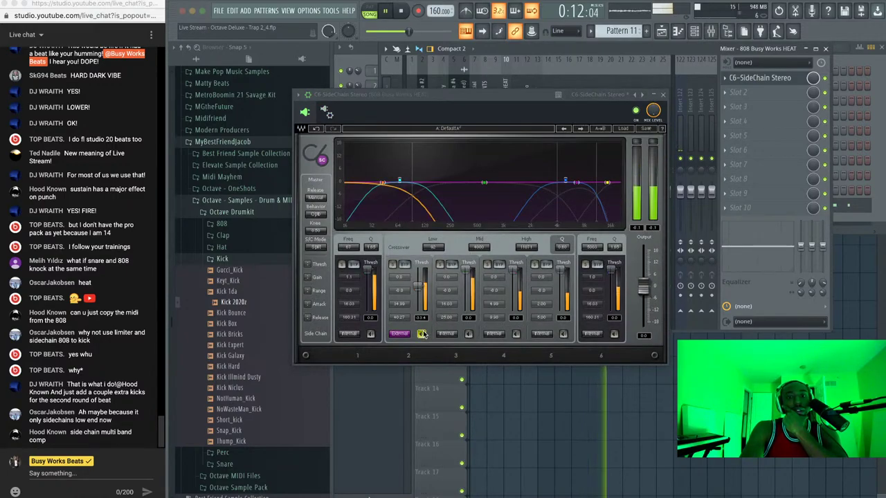
left_click(421, 334)
key("space")
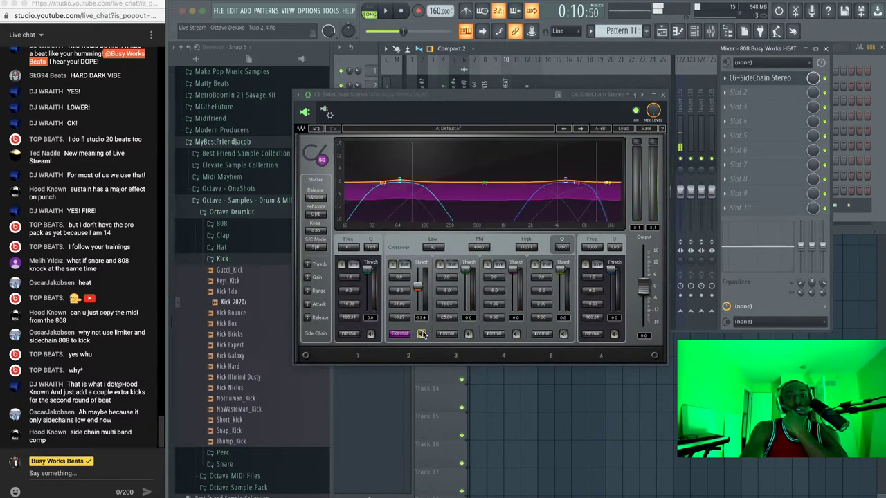
key("space")
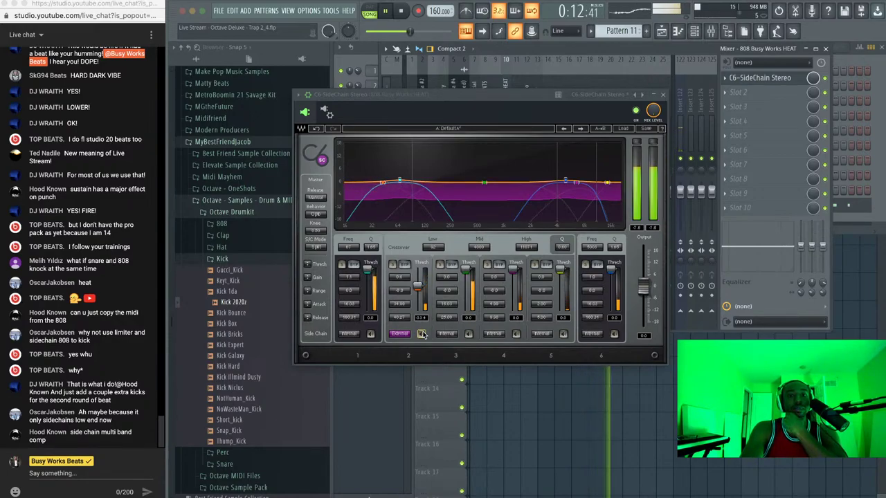
key("space")
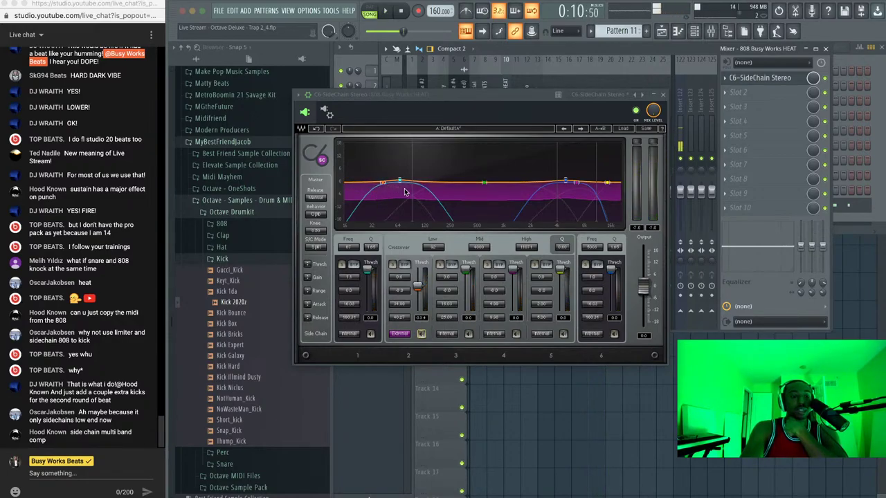
key("space")
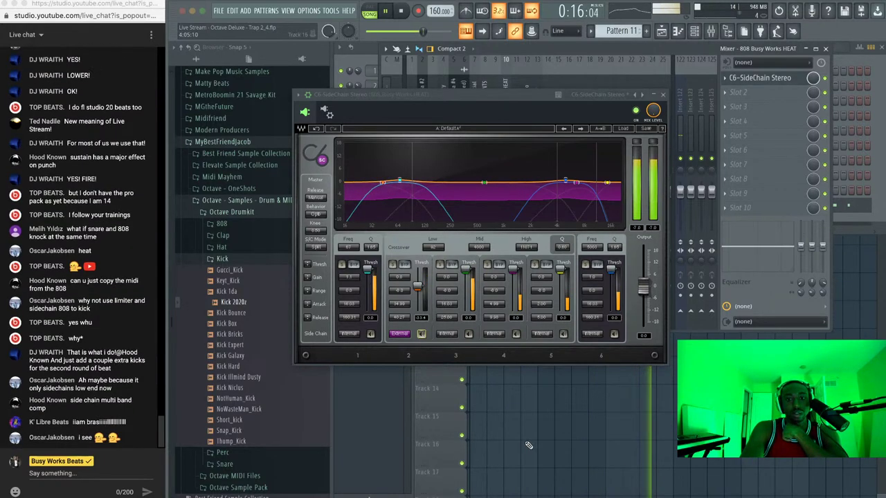
key("space")
left_click(663, 94)
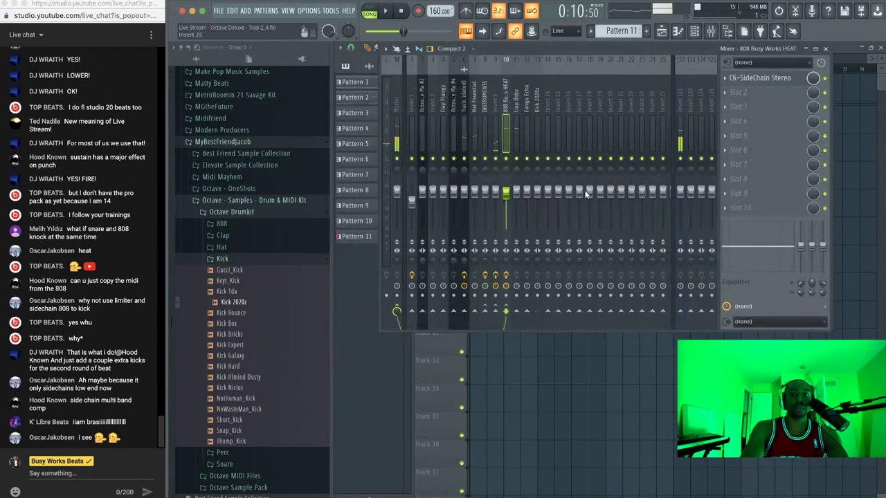
Leave the mixer and play the arrangement from the start to check the Pattern 10 and Pattern 11 clips
left_click(825, 49)
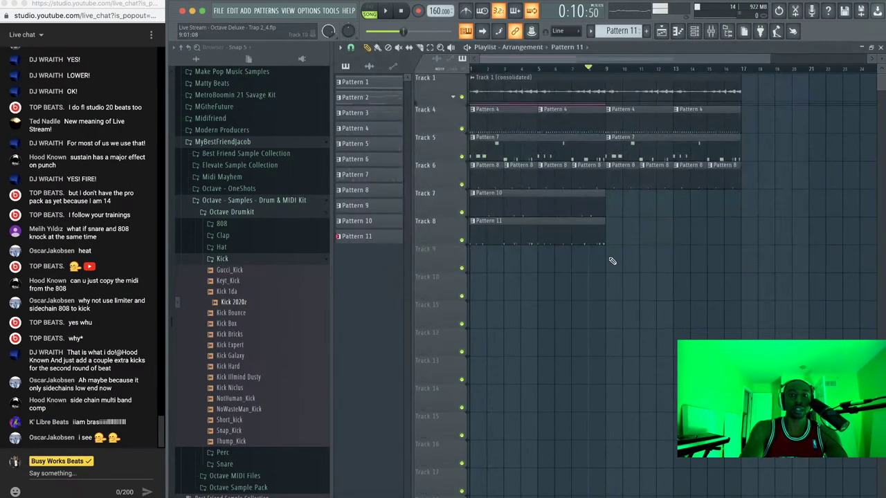
left_click_drag(612, 248, 514, 211)
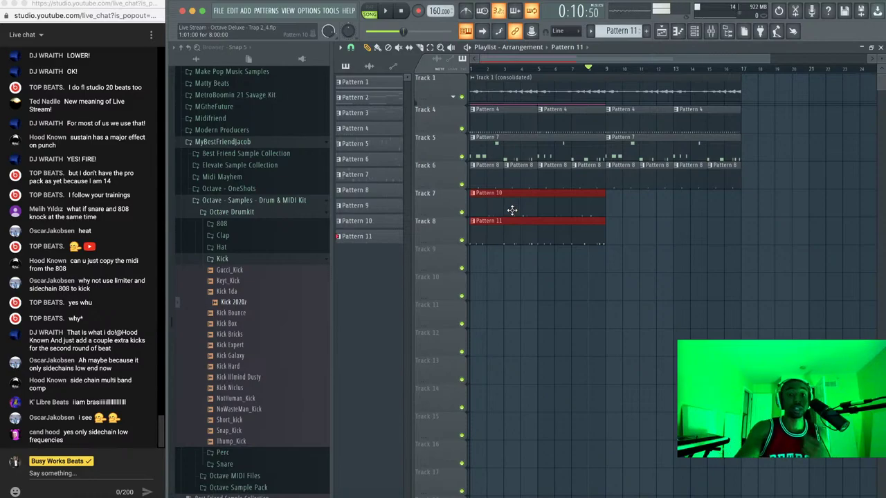
left_click(566, 324)
key("space")
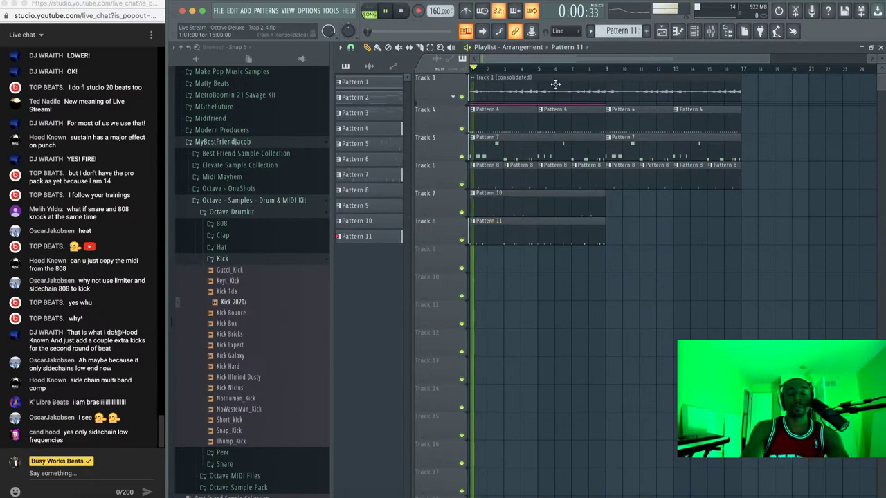
left_click(694, 32)
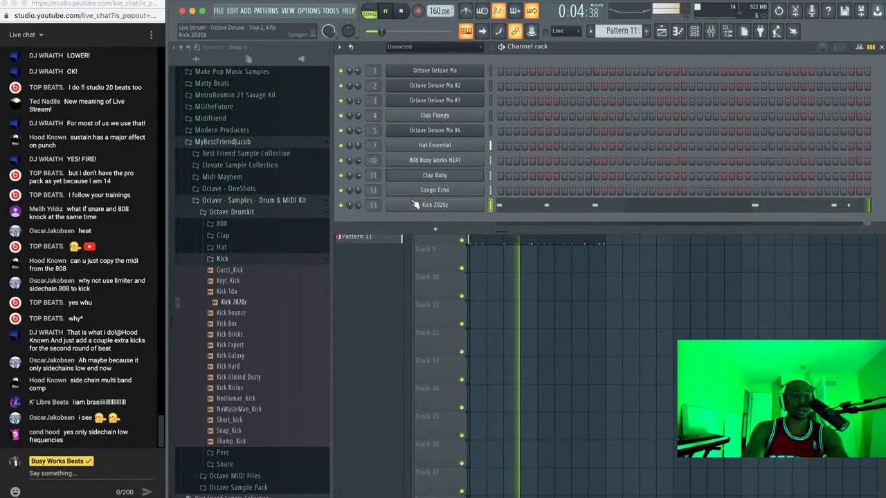
left_click(558, 265)
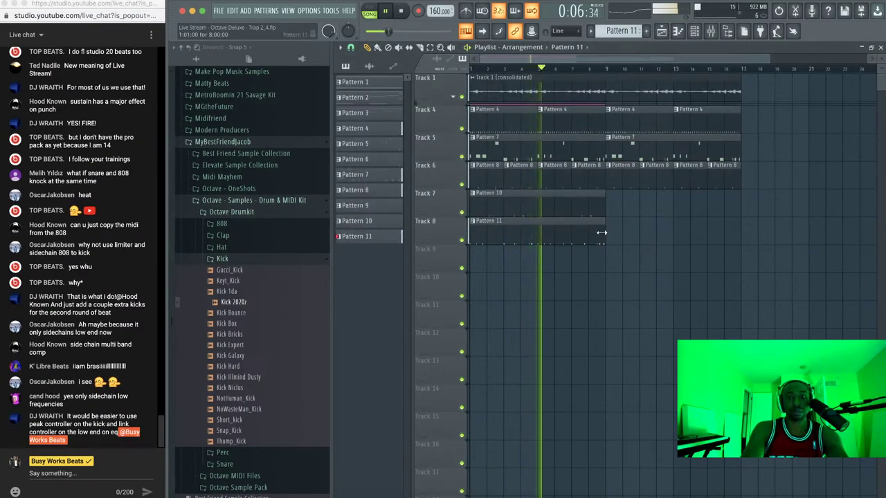
left_click_drag(600, 242, 566, 205)
key("space")
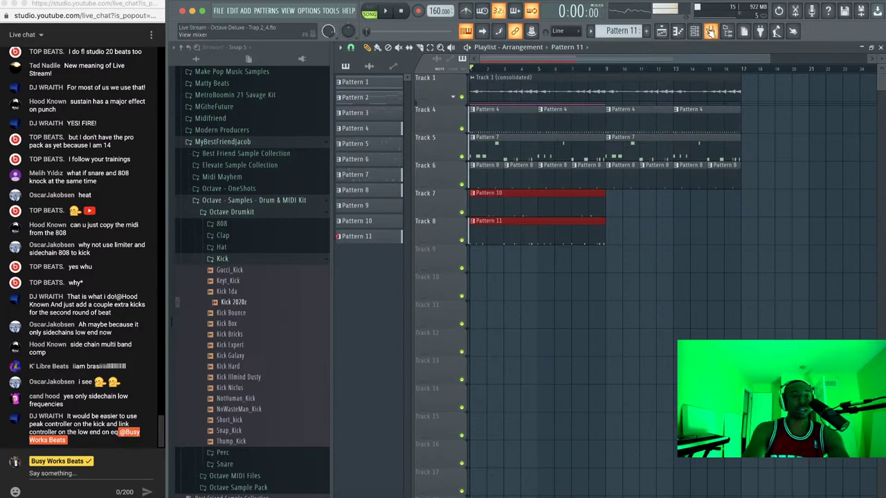
Add Fruity soft clipper to the Kick 2020z mixer track and raise the kick's channel volume to 91%
left_click(710, 32)
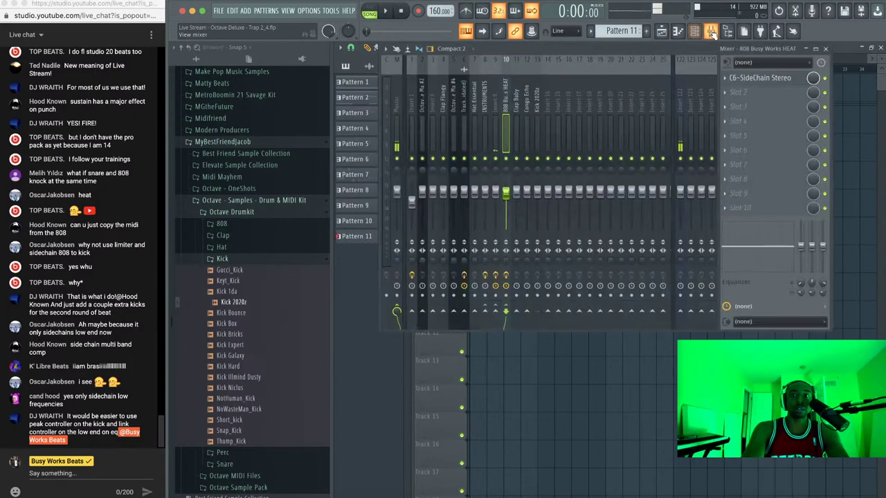
left_click(540, 103)
left_click(735, 78)
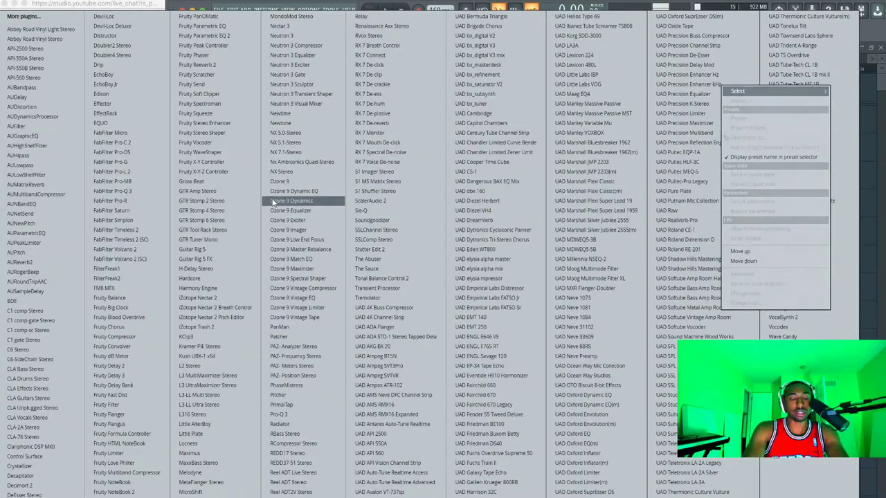
left_click(246, 95)
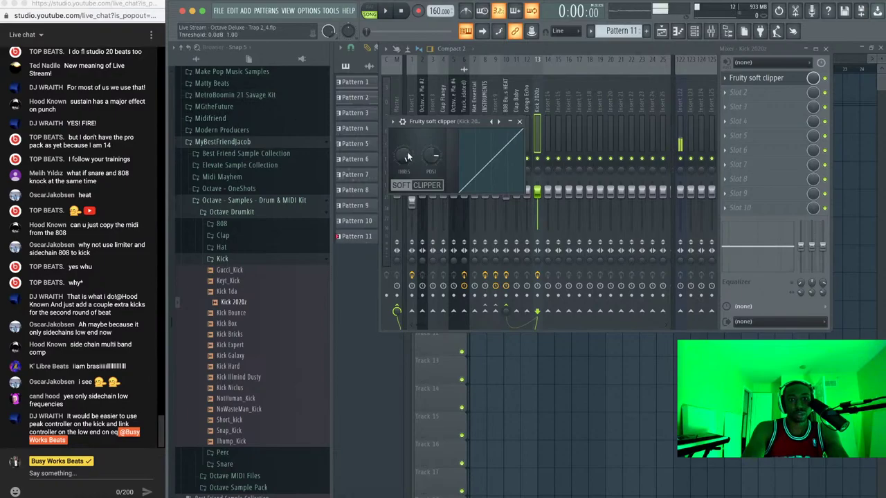
left_click(695, 31)
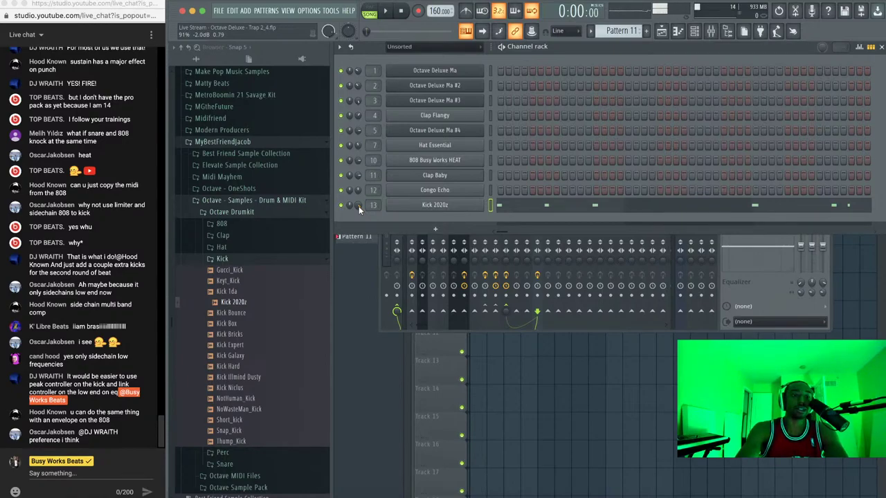
right_click(551, 367)
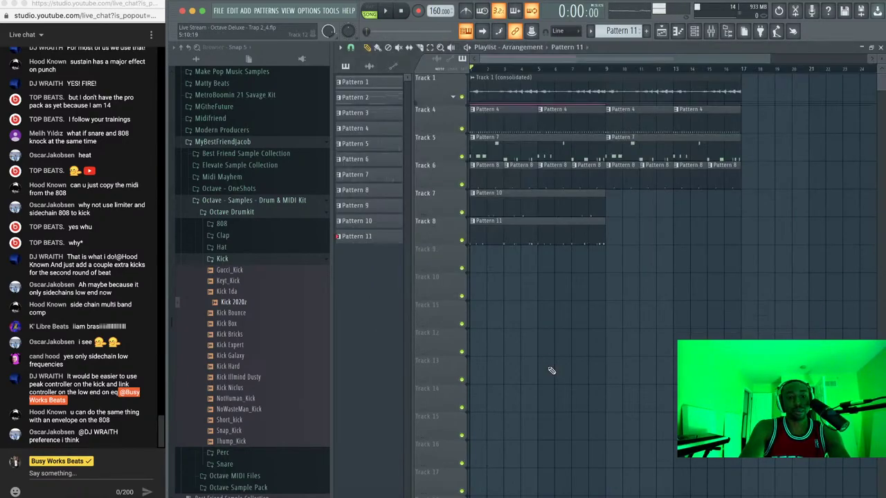
Duplicate the Pattern 10 and Pattern 11 clips to start at bar 9 and save the project
key("ctrl+s")
left_click_drag(542, 236, 638, 207)
right_click(617, 292)
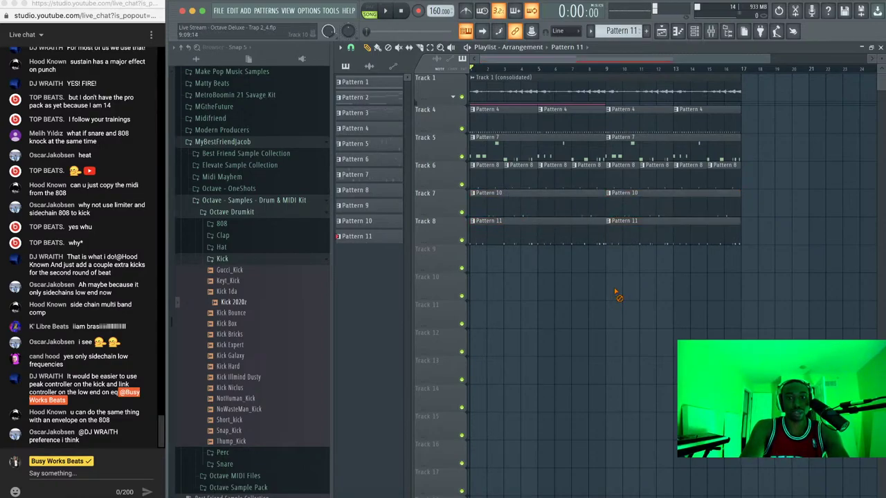
key("ctrl+s")
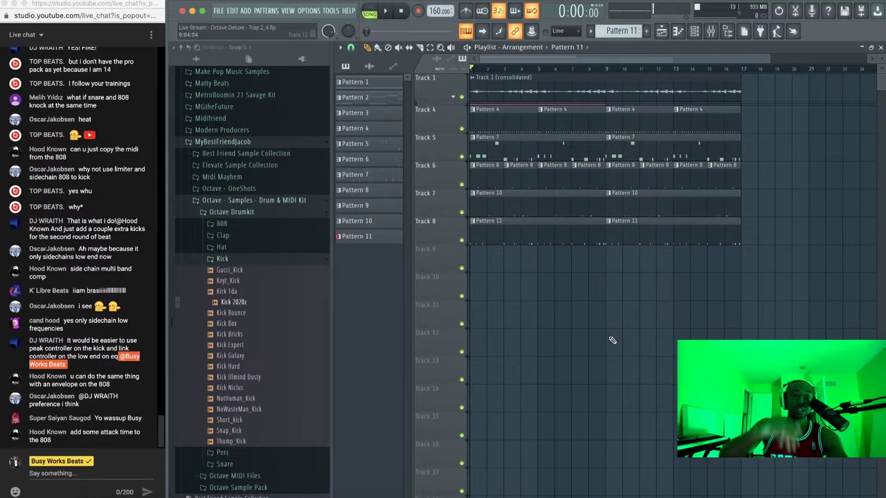
Lower the 808 Busy Works HEAT and Kick 2020z mixer faders slightly during playback
key("space")
left_click(710, 31)
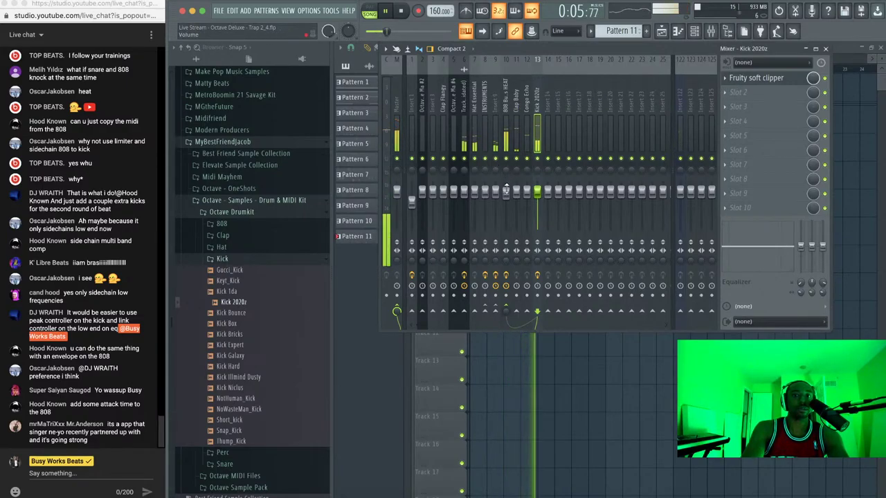
key("space")
Insert Fruity soft clipper in the first effect slot of the Master track and play the arrangement
left_click(400, 125)
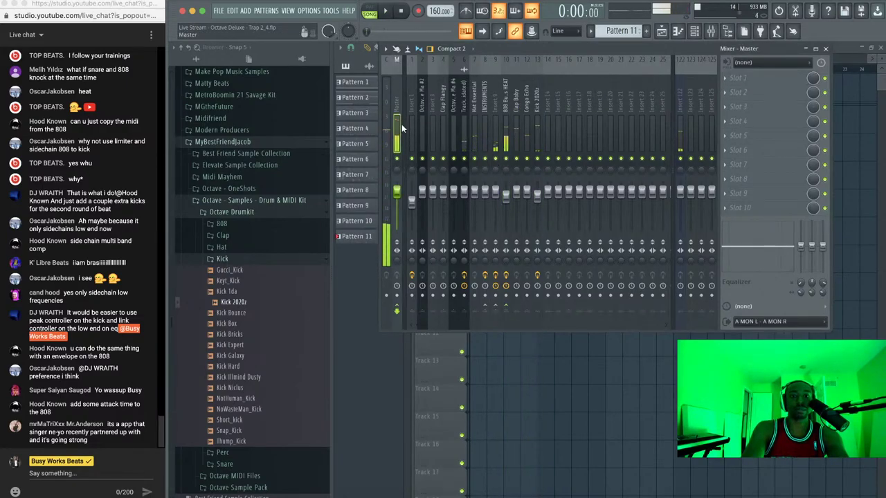
left_click(744, 78)
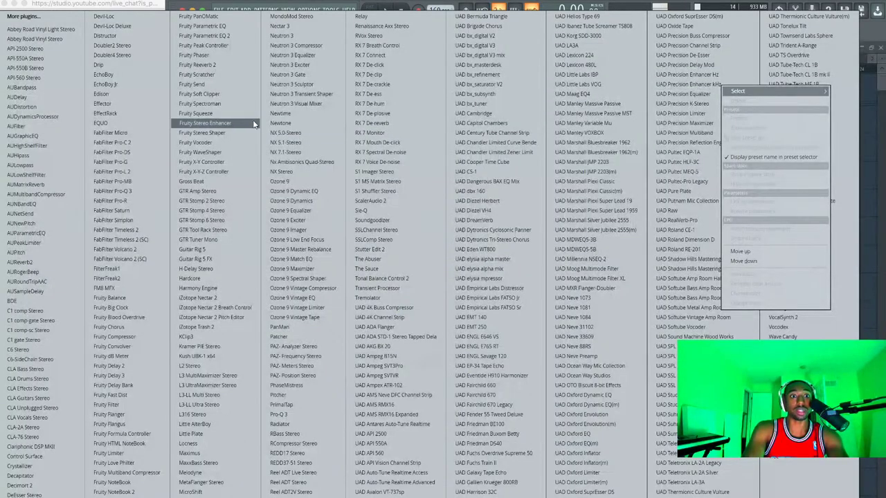
left_click(202, 93)
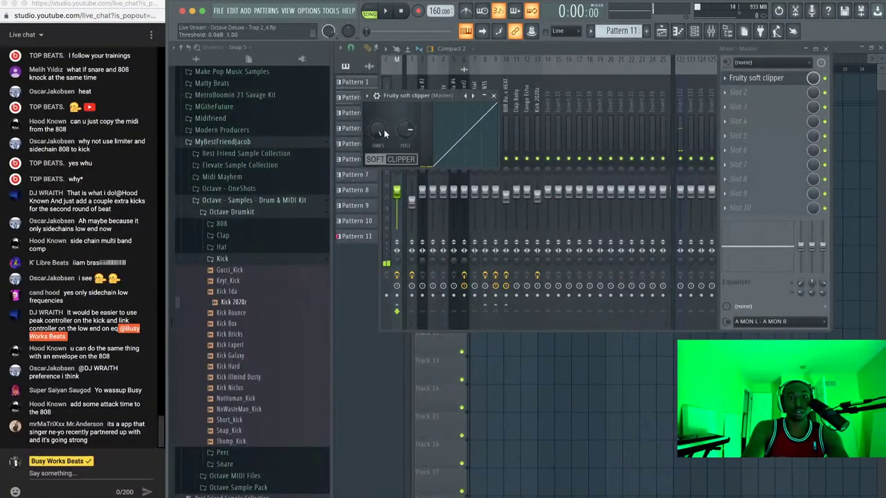
left_click(494, 95)
key("F9")
key("space")
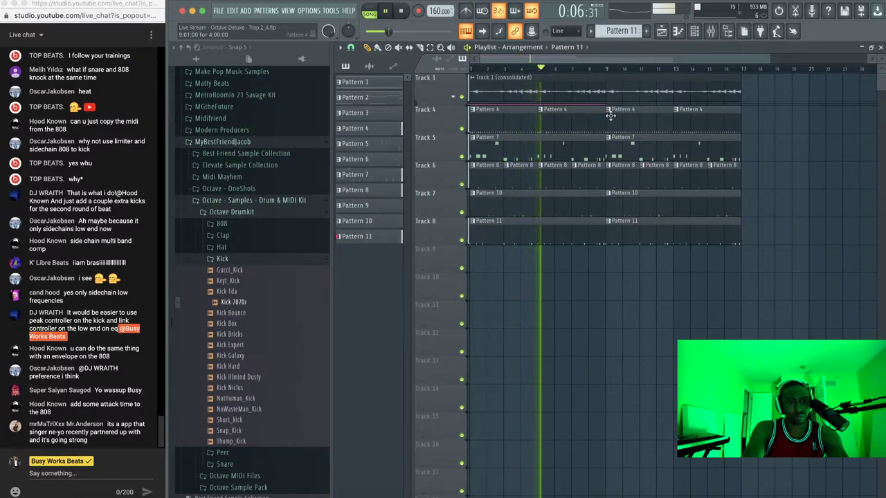
Raise the Boost slightly in the Kick 2020z sampler's precomputed effects and audition the beat
left_click(696, 32)
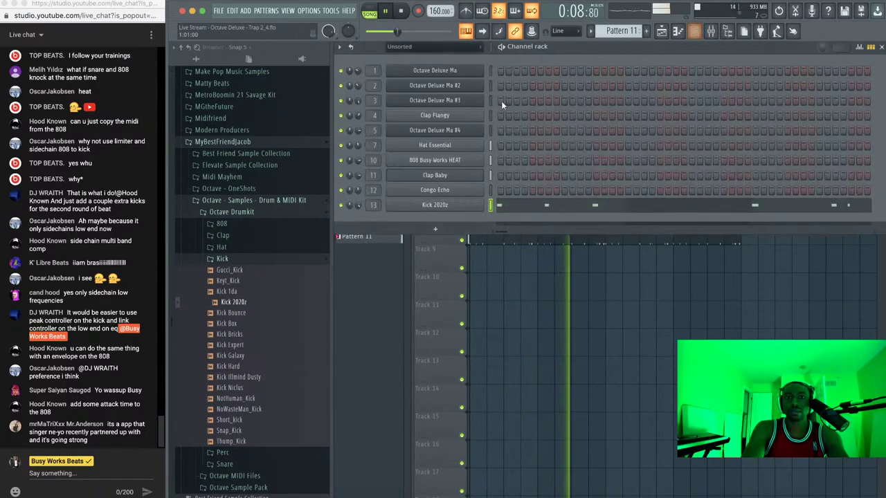
left_click(436, 205)
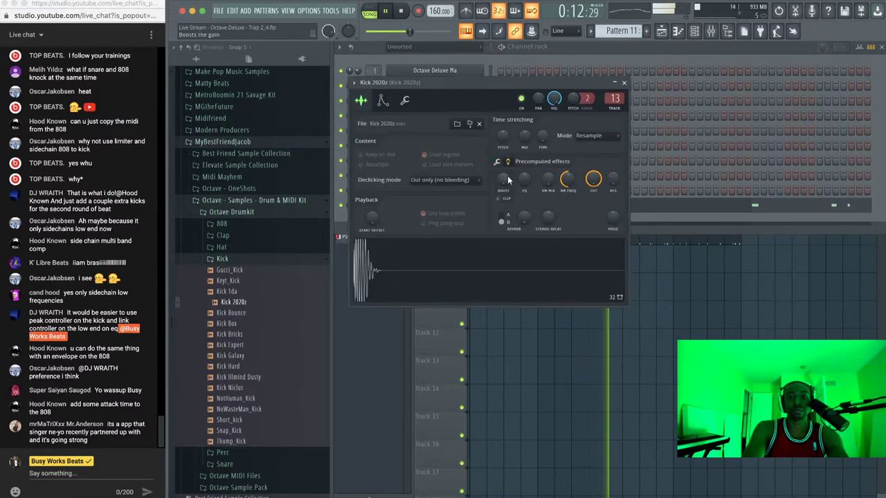
left_click(626, 84)
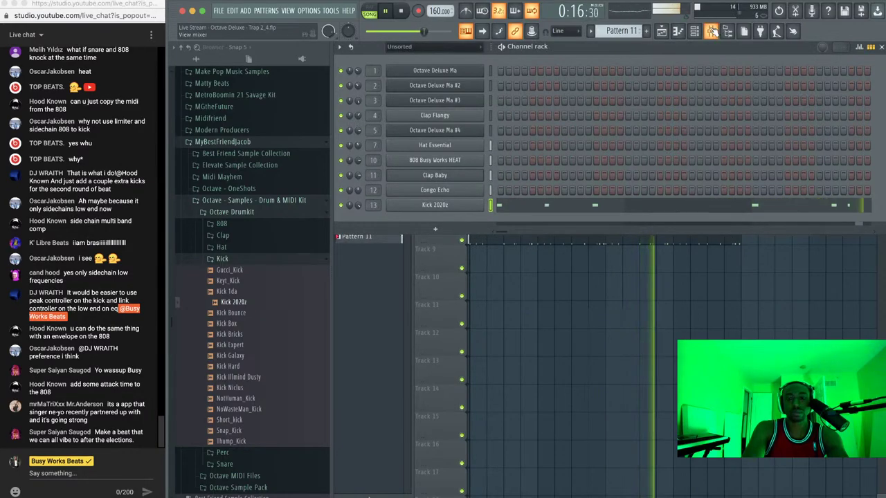
key("space")
left_click(459, 205)
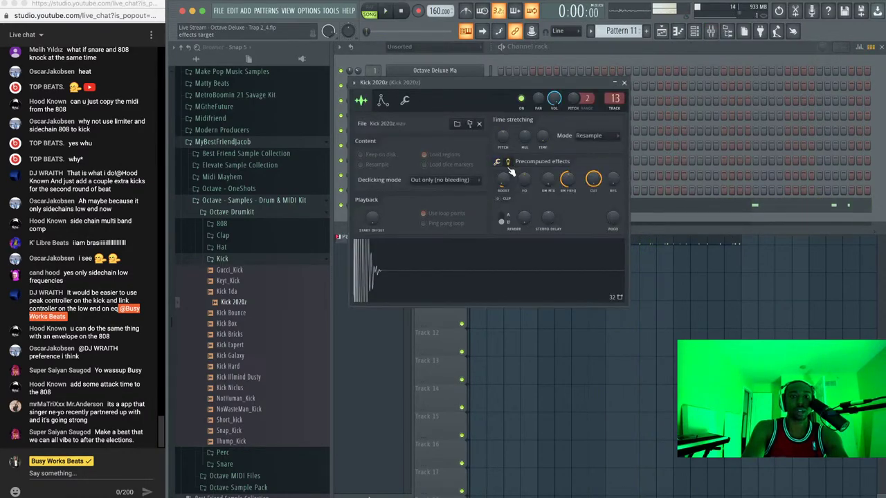
key("space")
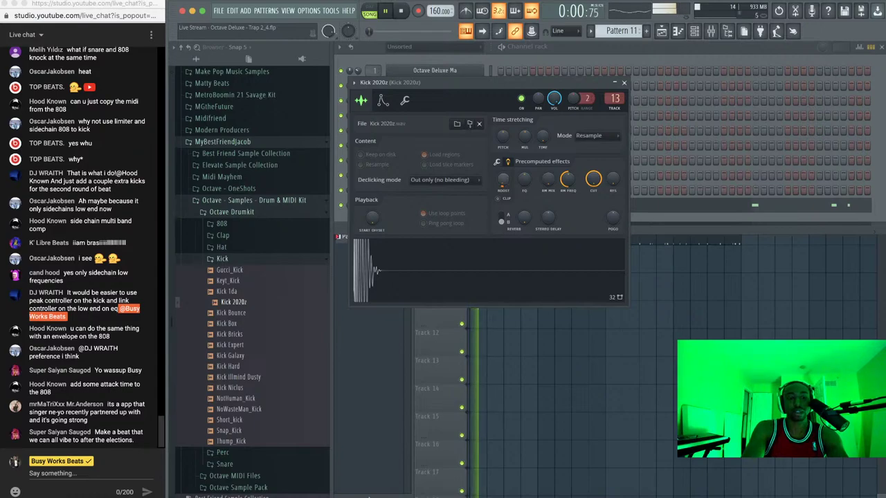
left_click(623, 83)
Reopen C6-SideChain on the 808 Busy Works HEAT mixer track and set band 2's threshold to -33.6 dB
key("F9")
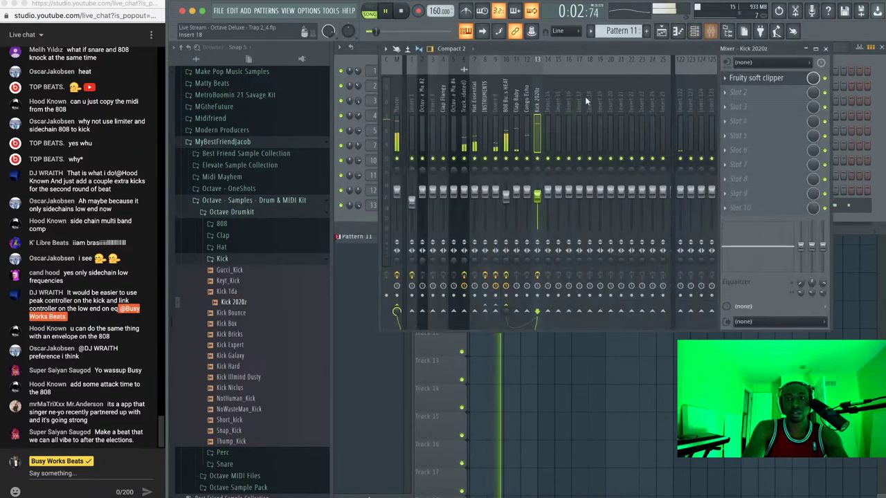
left_click(500, 114)
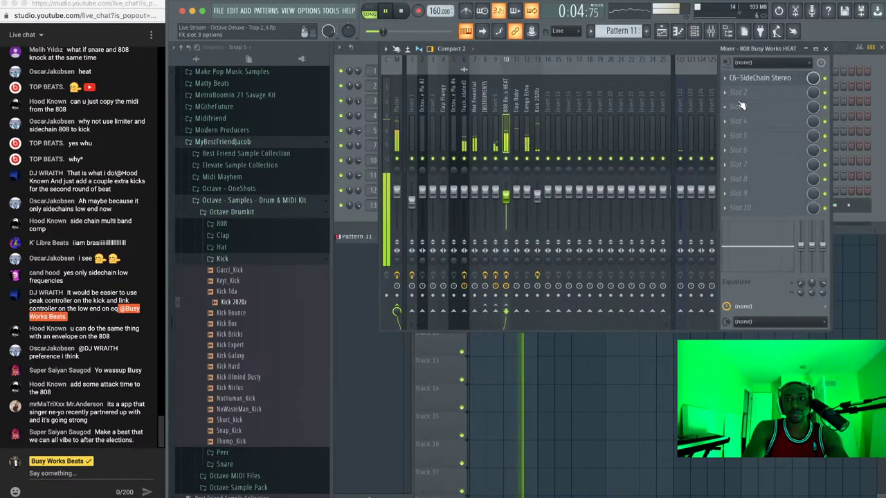
left_click(760, 77)
key("space")
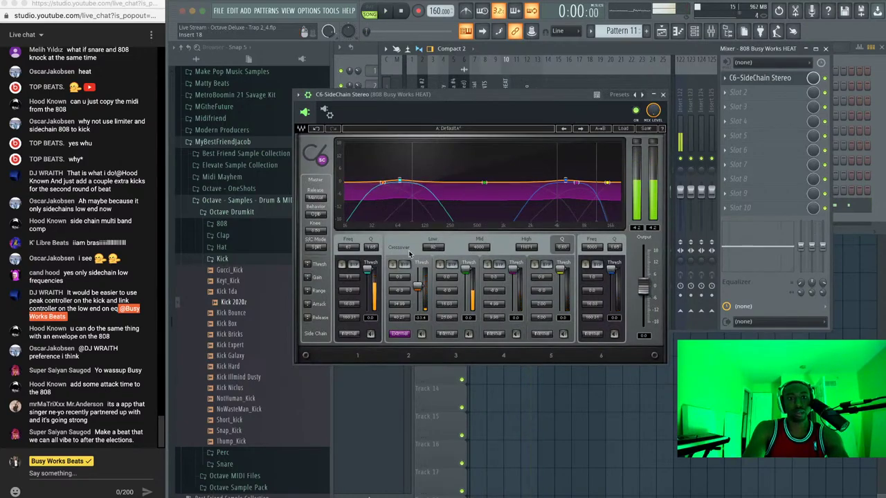
left_click_drag(417, 285, 417, 286)
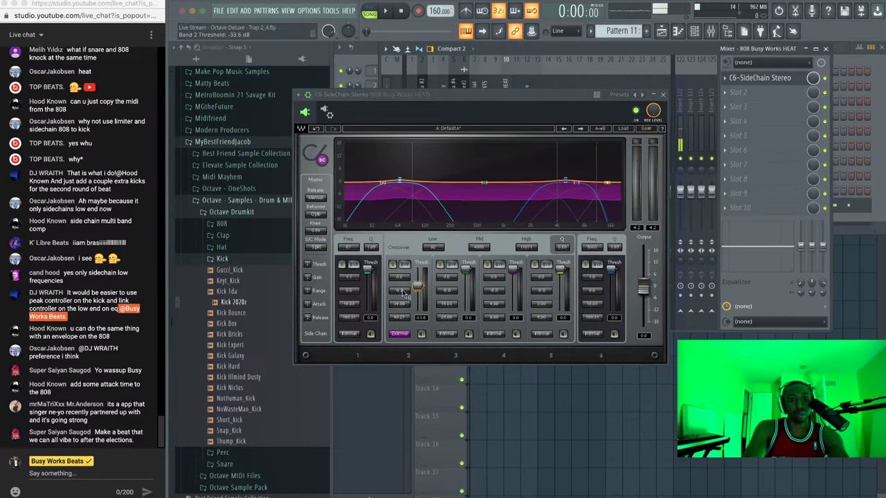
Set band 2's range to -10 in C6-SideChain and audition the ducking
left_click(401, 290)
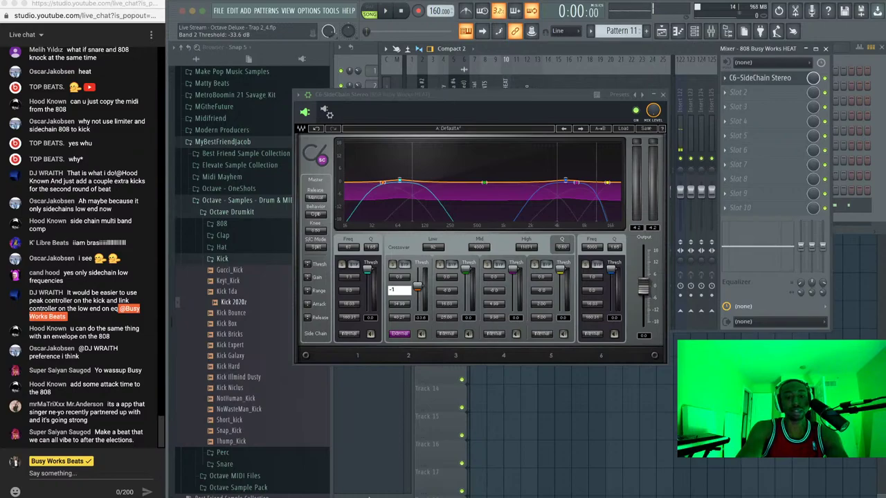
type("-1")
key("Return")
key("space")
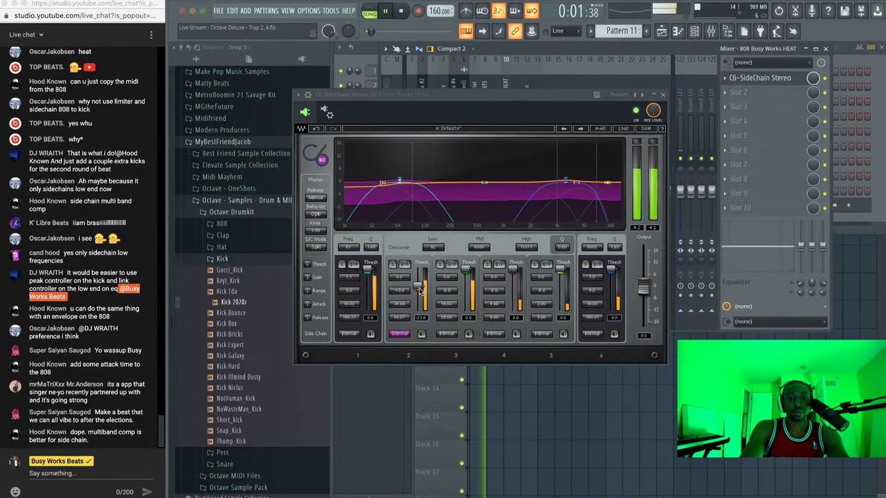
key("space")
Set band 2's attack to 0.50 ms and audition it briefly
left_click(399, 303)
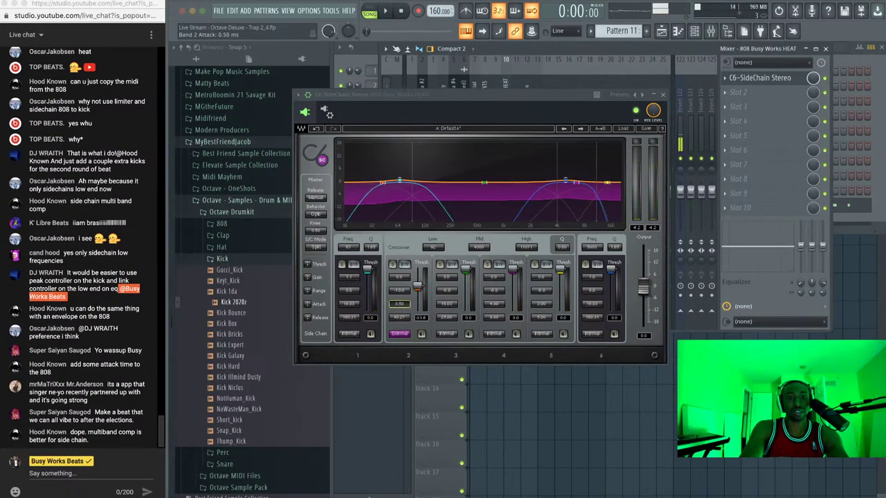
key("space")
key("space")
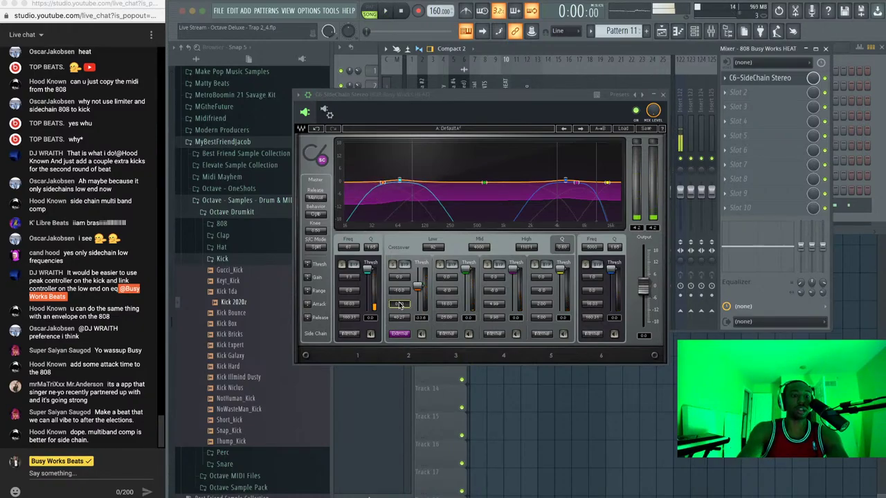
Set band 2's release to about 50 ms, audition the ducking, and close the C6-SideChain window
left_click_drag(405, 319, 405, 324)
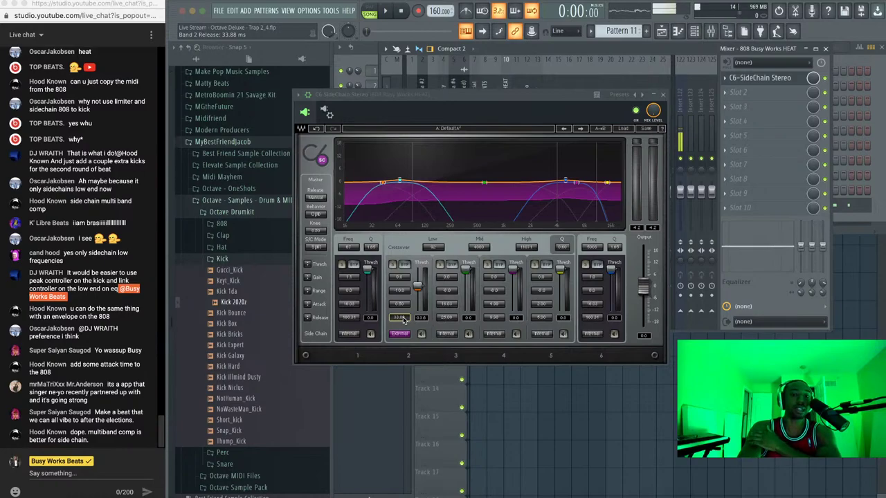
key("space")
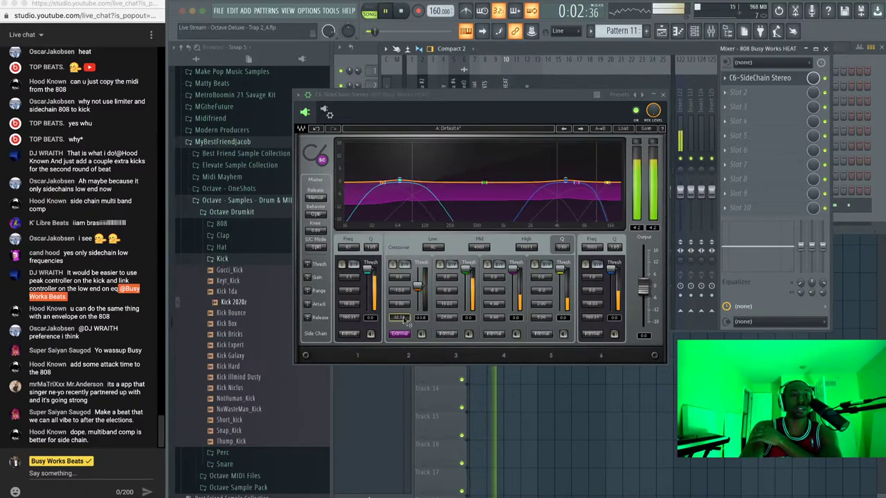
key("space")
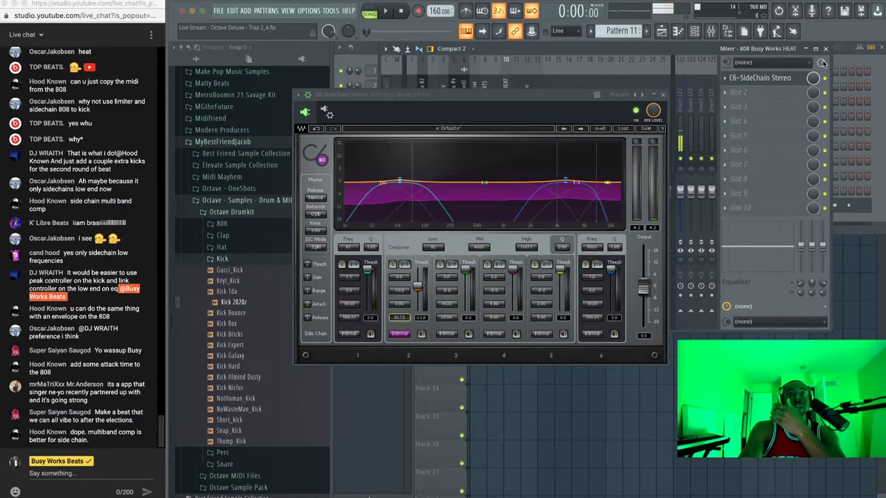
key("F6")
left_click(665, 95)
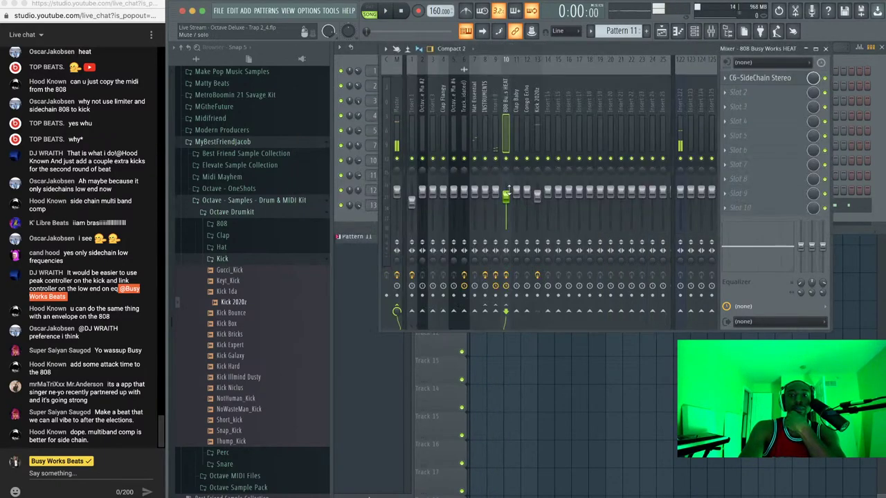
Examine the Kick 2020z sample in Edison, select its opening transient, and close the editor and channel windows
left_click(827, 49)
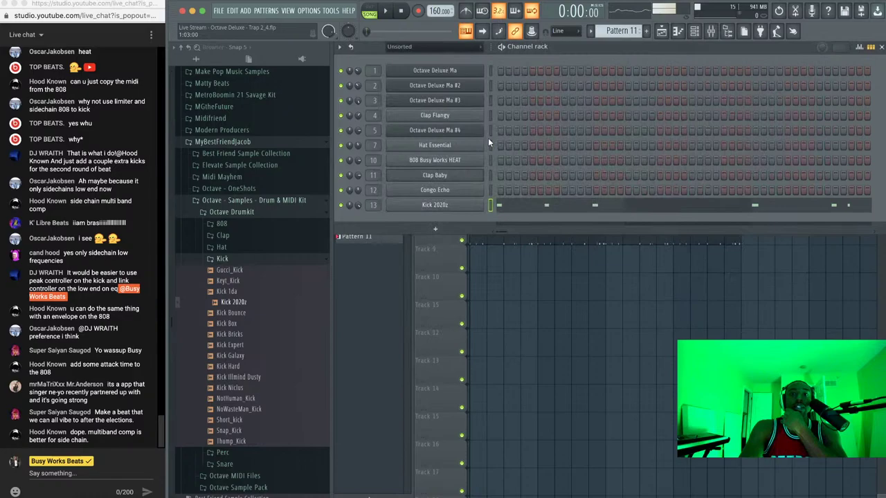
left_click(450, 202)
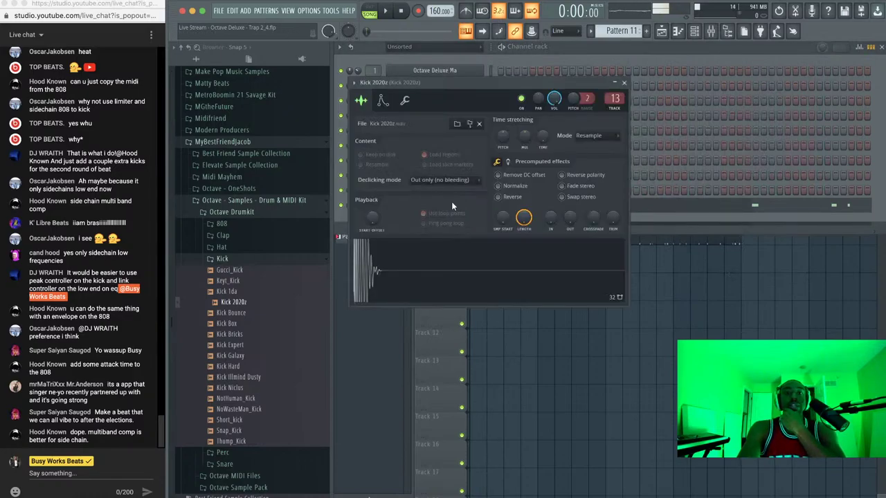
right_click(416, 270)
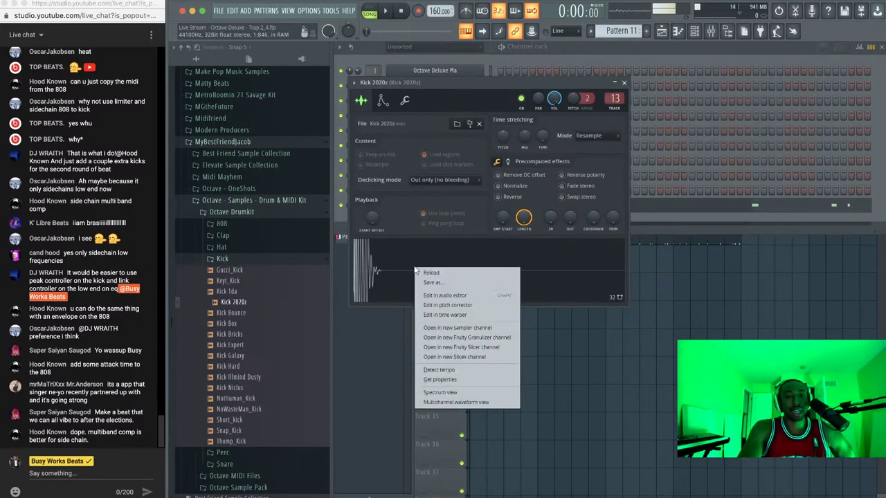
left_click(446, 296)
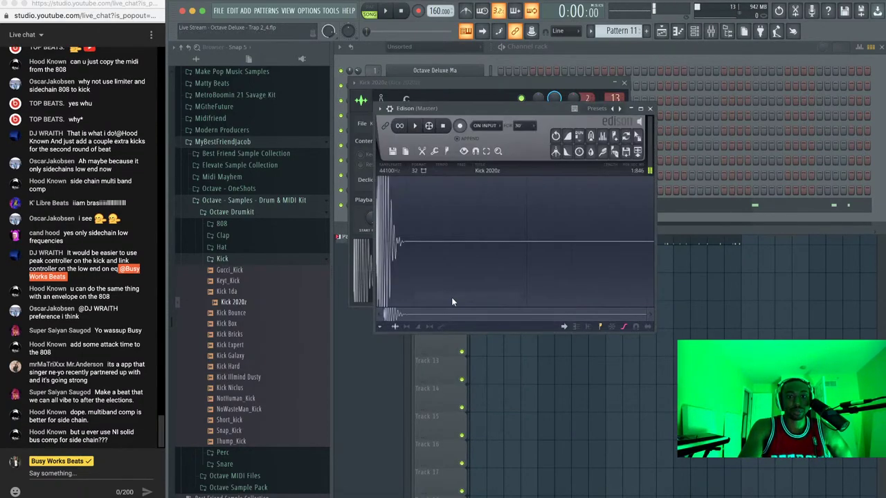
left_click_drag(395, 220, 357, 216)
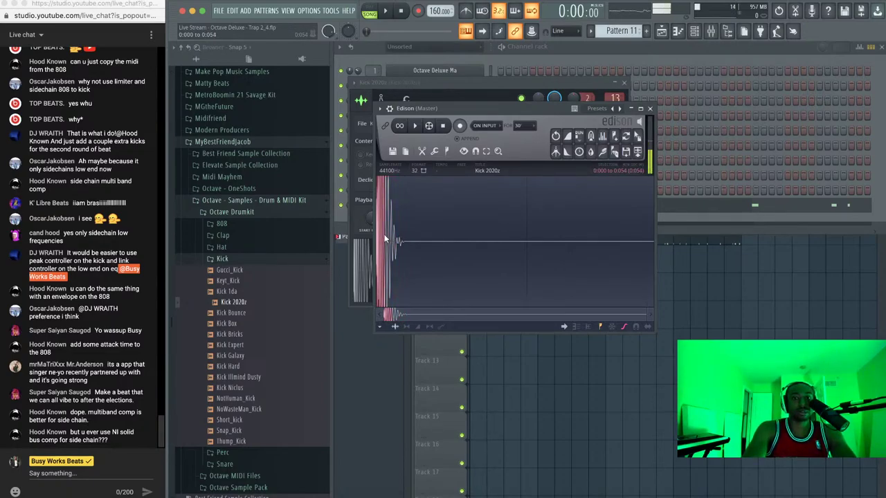
left_click(651, 109)
left_click(624, 82)
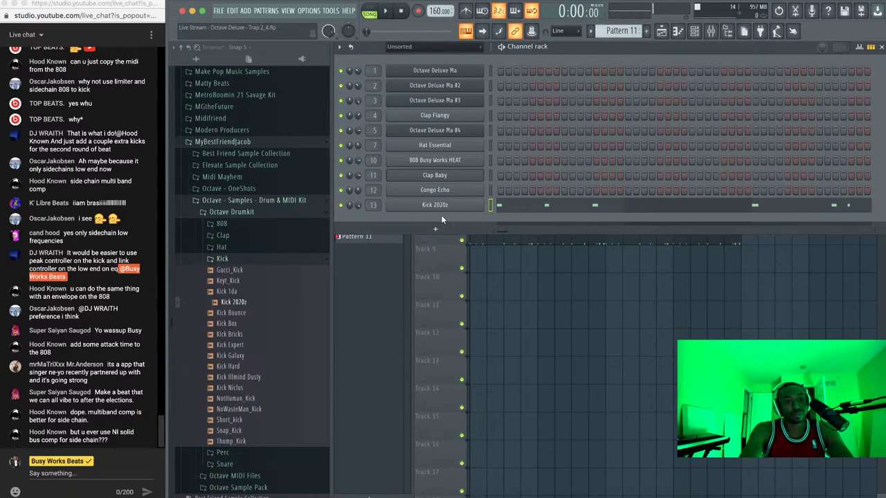
Audition the beat with the mixer open and the 808 Busy Works HEAT track selected, leaving slot 2 empty
key("space")
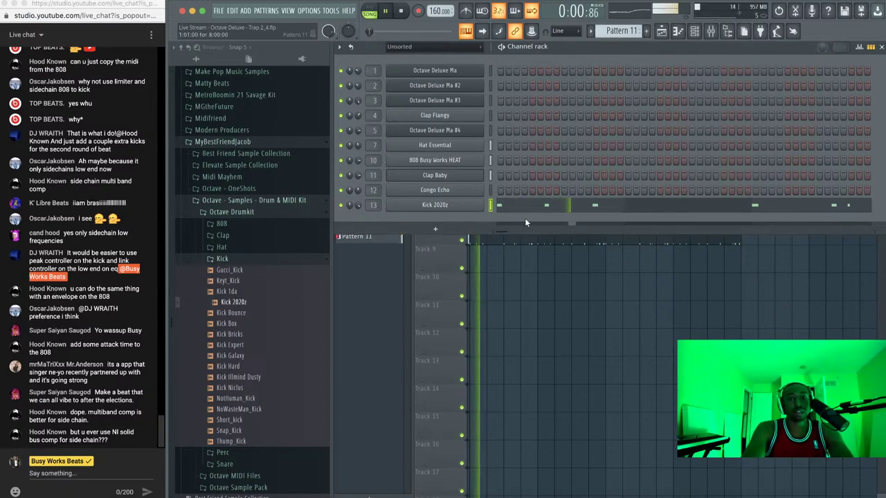
left_click(711, 31)
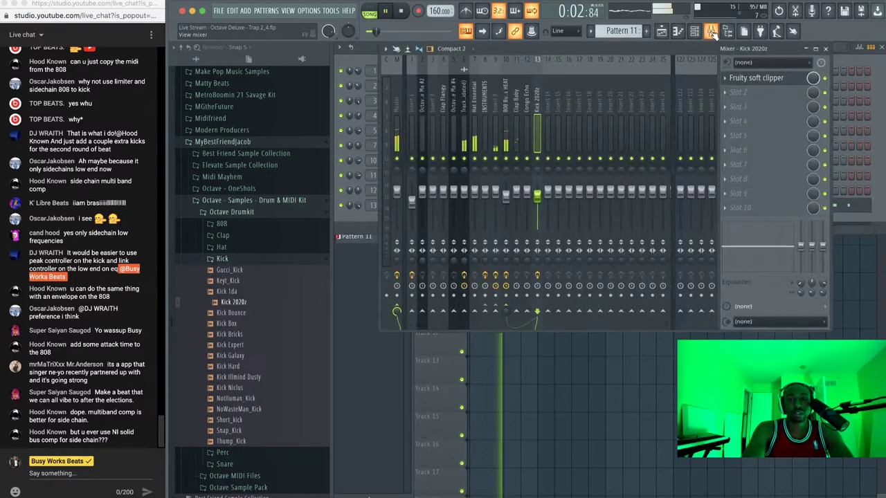
key("space")
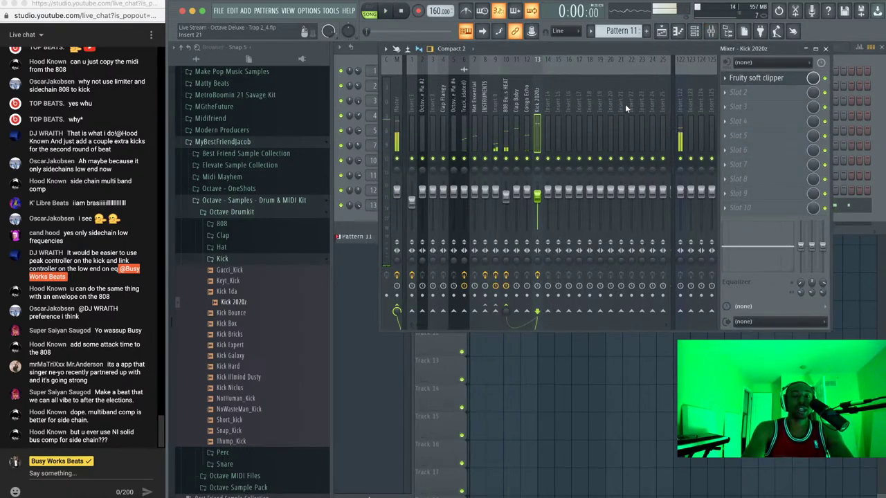
left_click(503, 122)
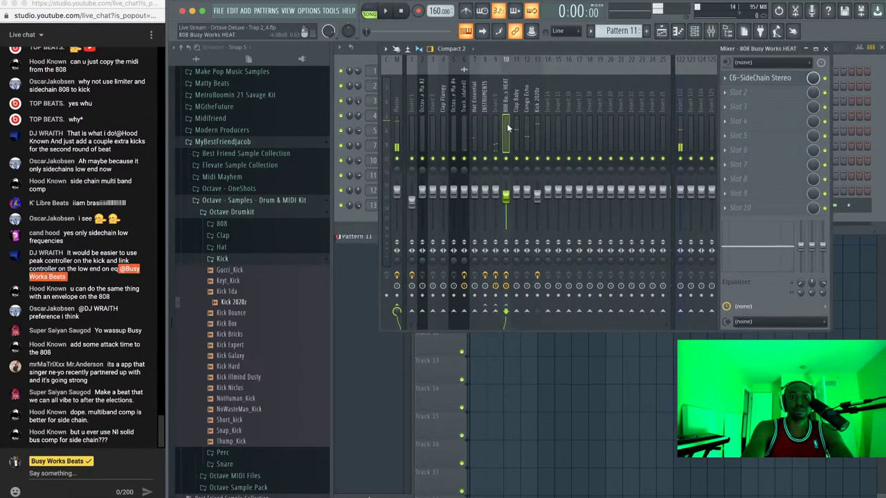
key("space")
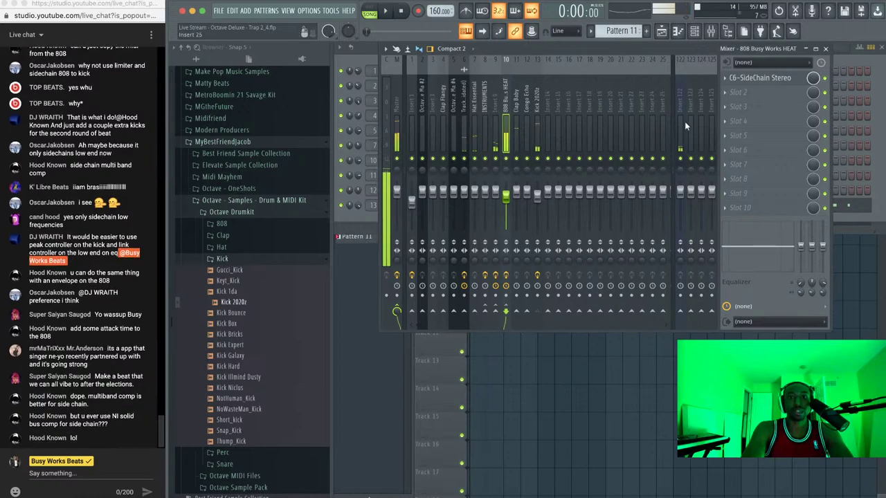
left_click(751, 92)
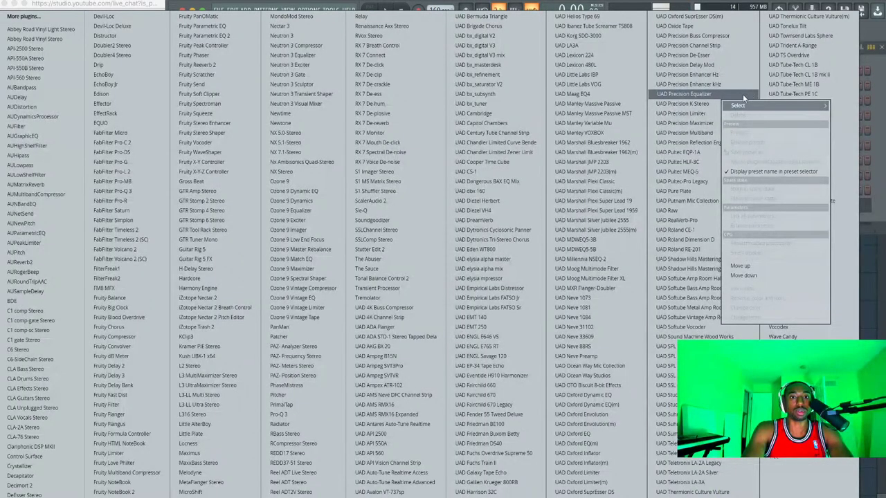
left_click(695, 114)
Rename mixer Insert 14 as SATURATION
right_click(548, 66)
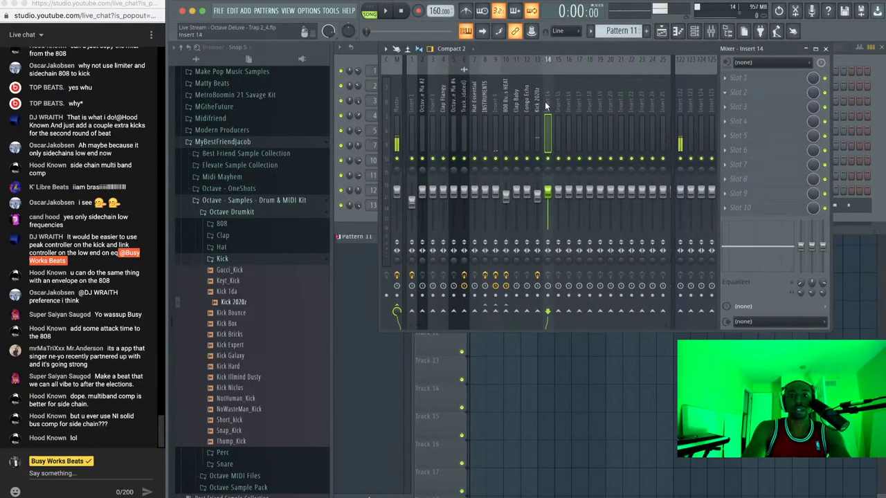
left_click(599, 64)
type("SATURATION")
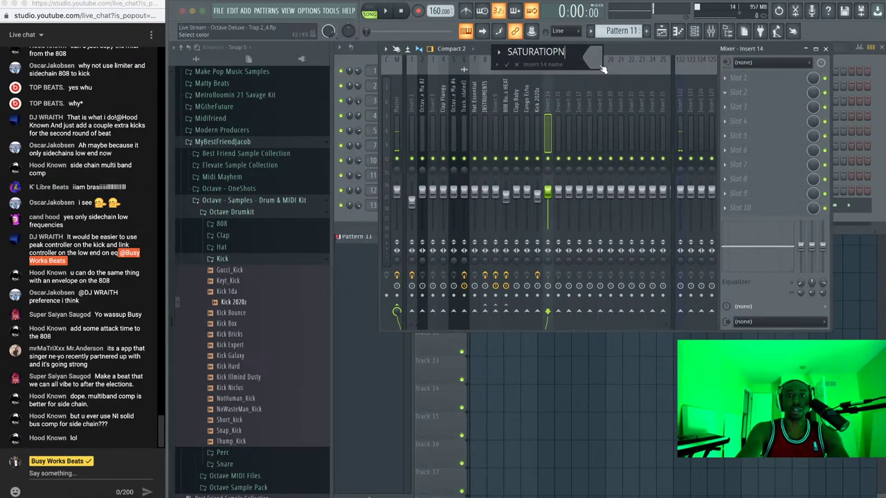
key("Return")
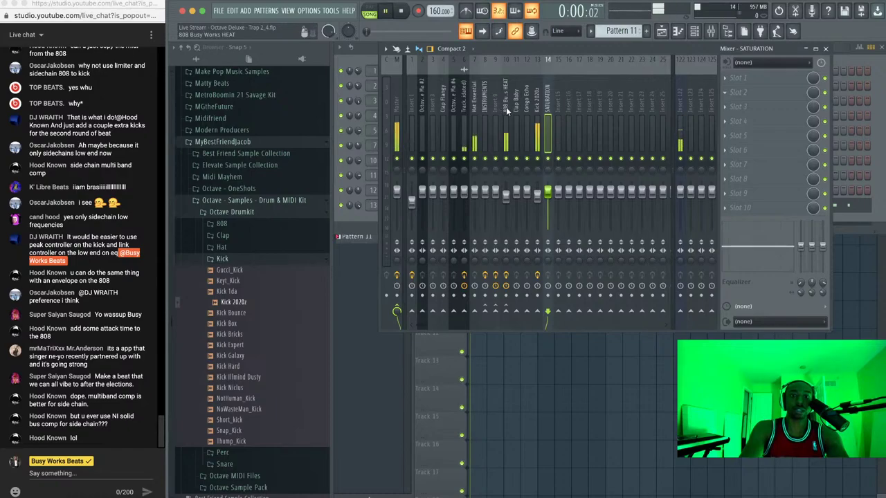
Move the mixer insert holding UAD Lexicon 224 five places to position 14, just after SATURATION, and play the beat
left_click(499, 108)
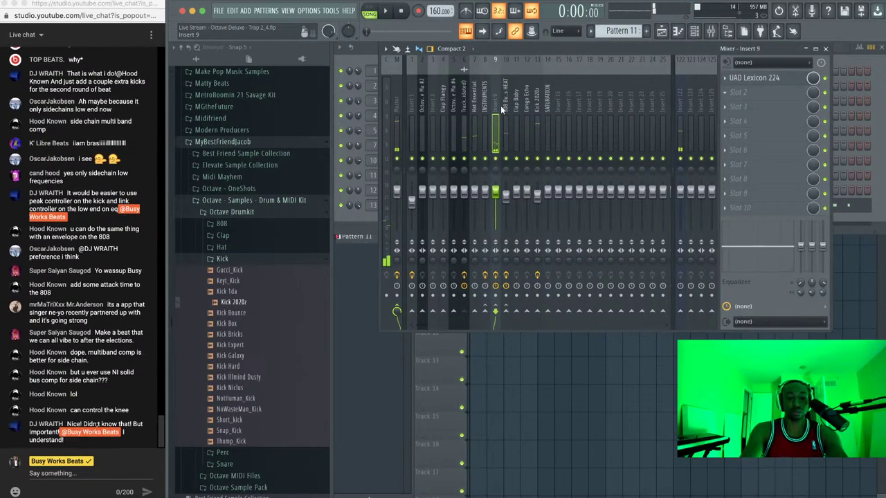
key("alt+Right")
key("alt+Right")
key("alt+Right")
key("alt+Right")
key("alt+Right")
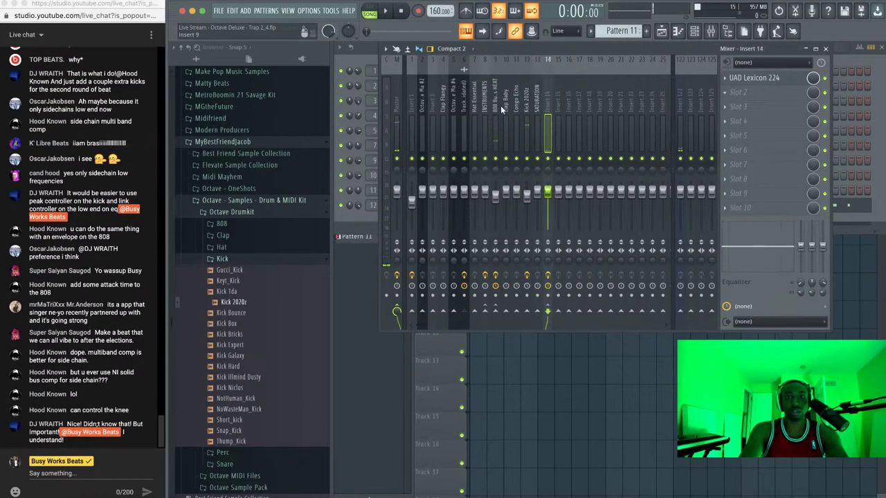
key("space")
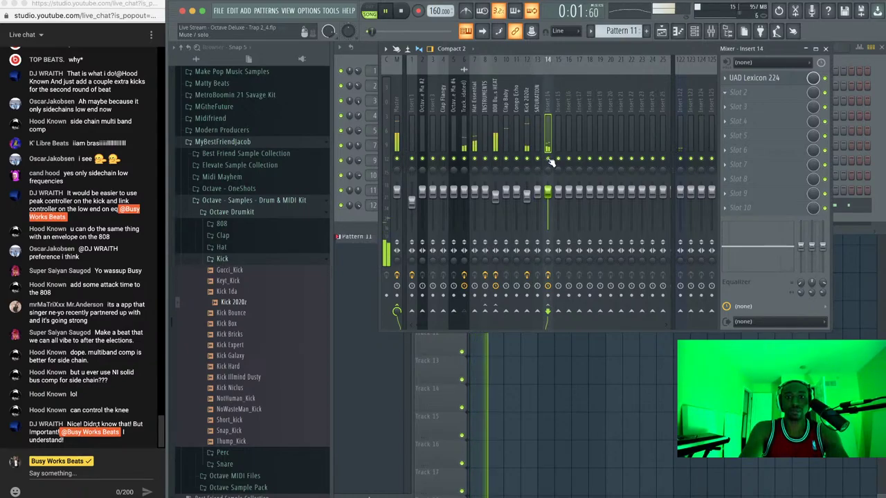
Add Fruity parametric EQ 2 after UAD Lexicon 224 on Insert 14 and lower band 1 to roll off the low end
left_click(756, 94)
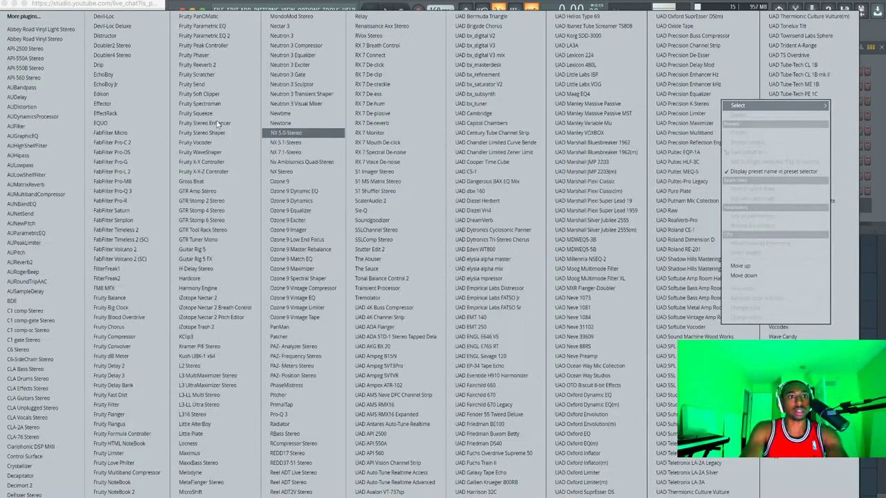
left_click(234, 36)
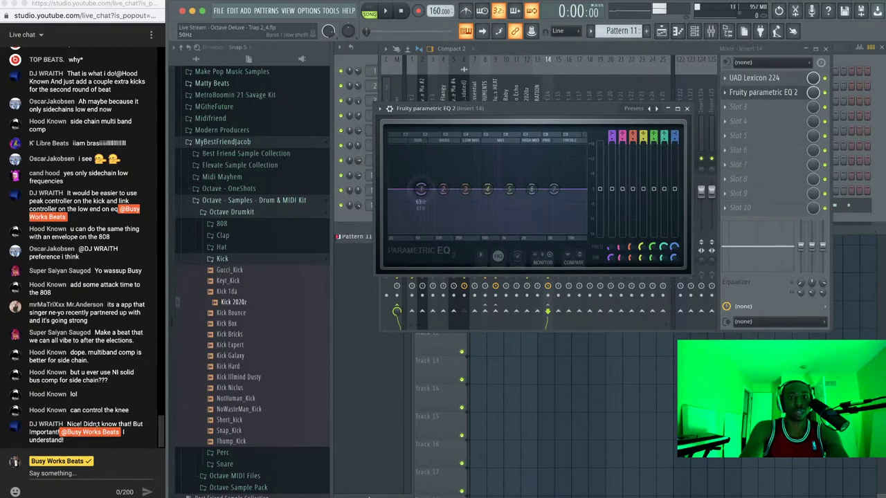
left_click_drag(425, 230, 430, 230)
key("space")
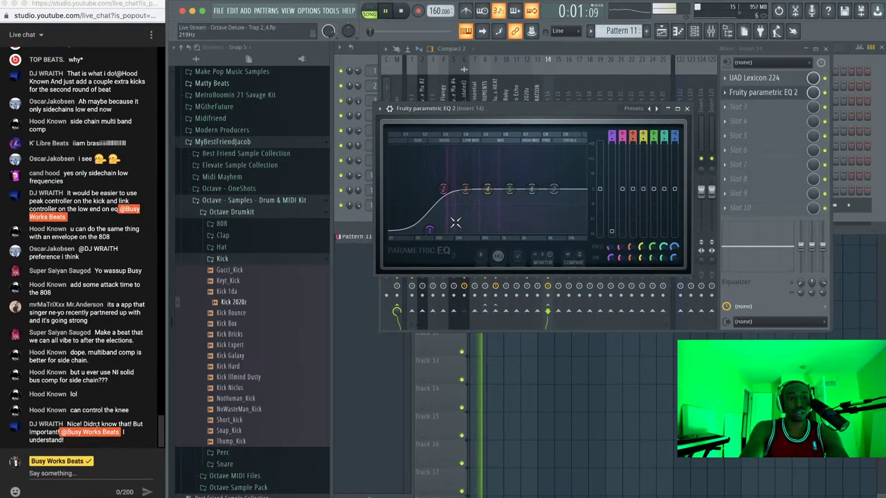
left_click(687, 109)
Check the Fruity parametric EQ 2 curve on the Track 1 (consolidated) mixer track while the beat plays, and stop playback
left_click(464, 111)
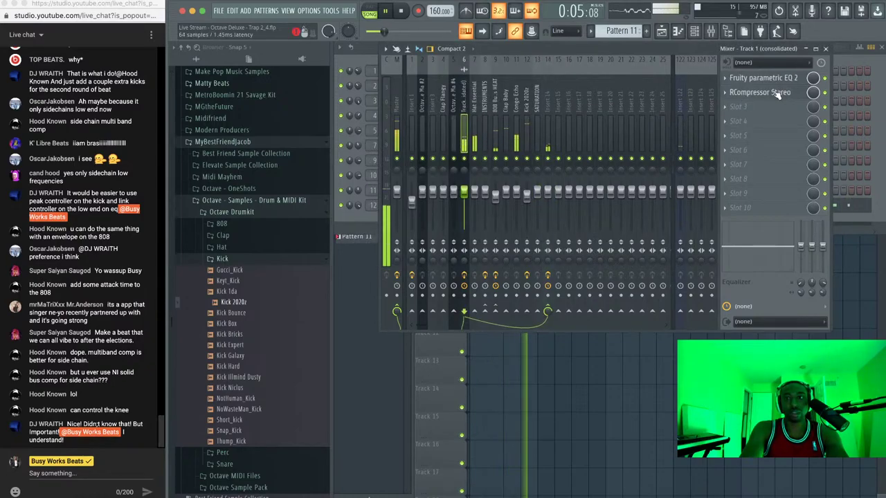
left_click(769, 79)
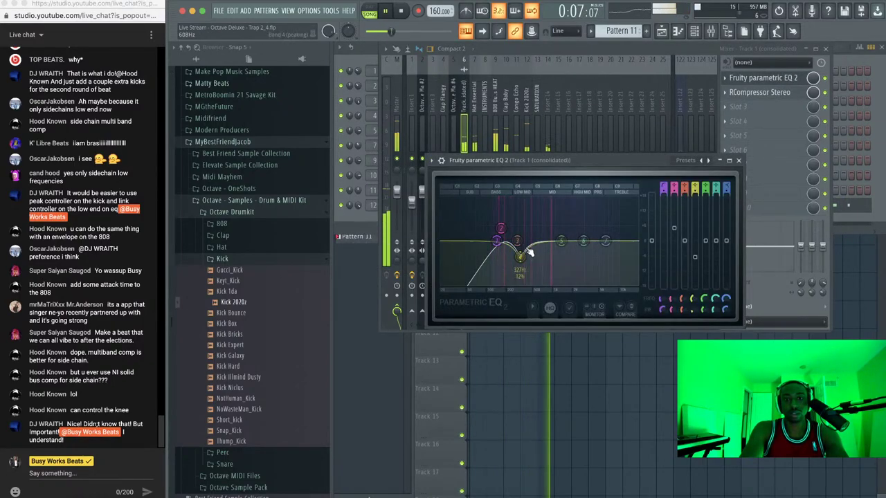
key("space")
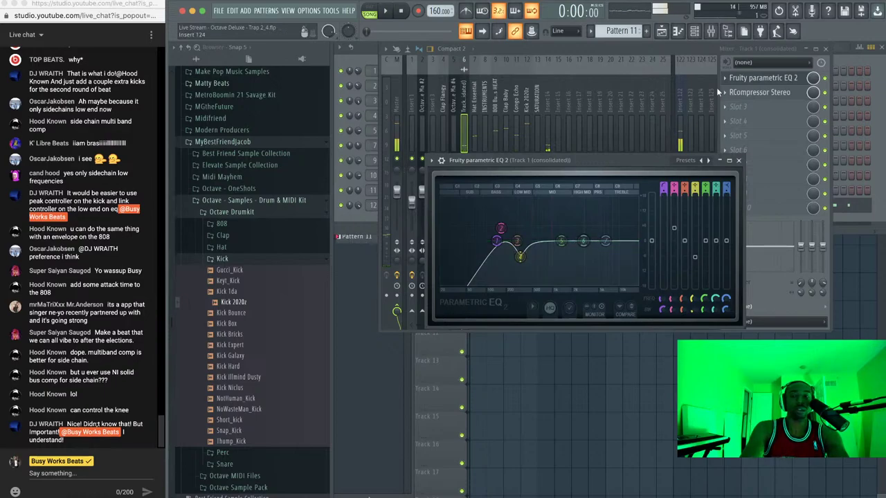
Try raising the time-stretching pitch of the Track 1 (consolidated) audio clip in its channel settings and audition it
key("F5")
left_click(474, 76)
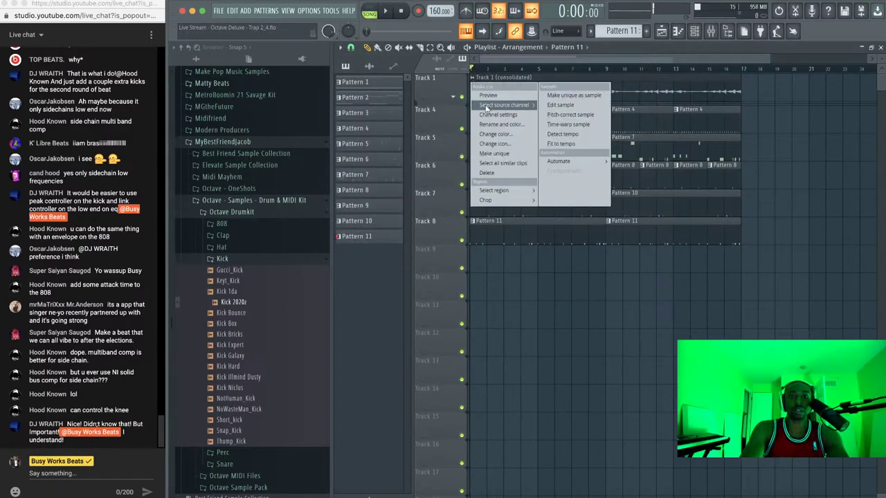
left_click(487, 114)
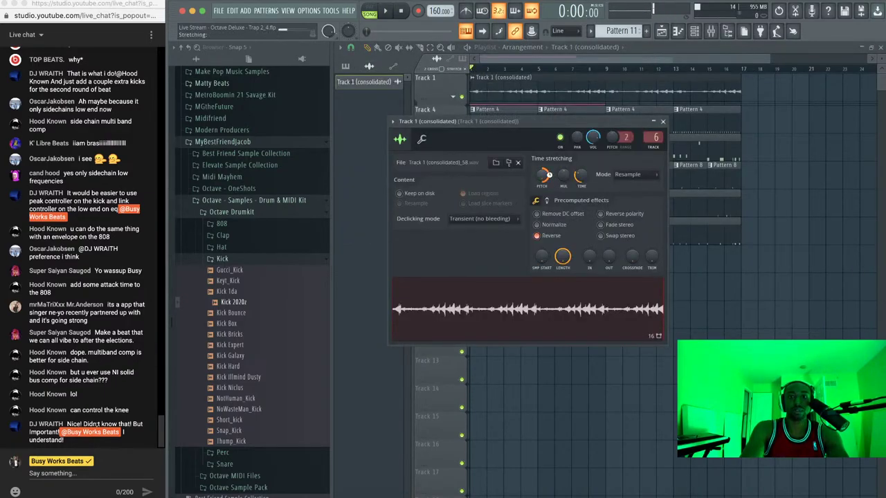
left_click(663, 121)
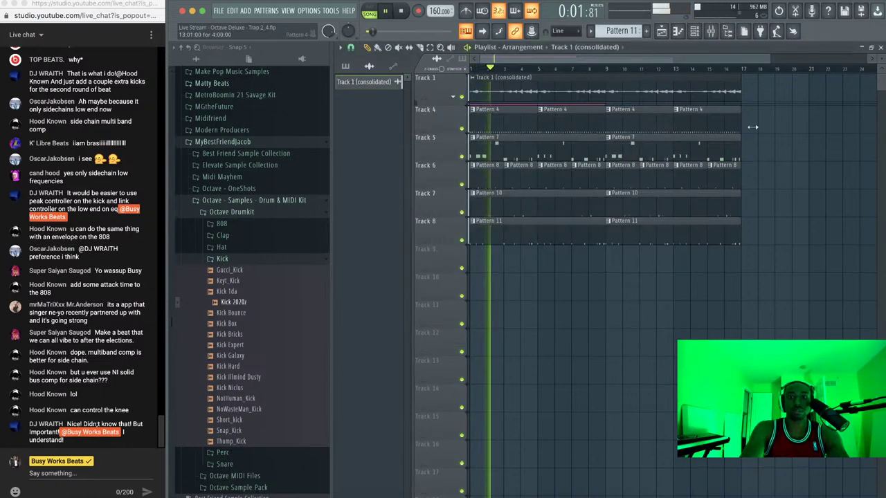
Set the time-stretching mode of the Track 1 (consolidated) clip to Stretch, close its settings, and restart playback
left_click(474, 77)
left_click(496, 114)
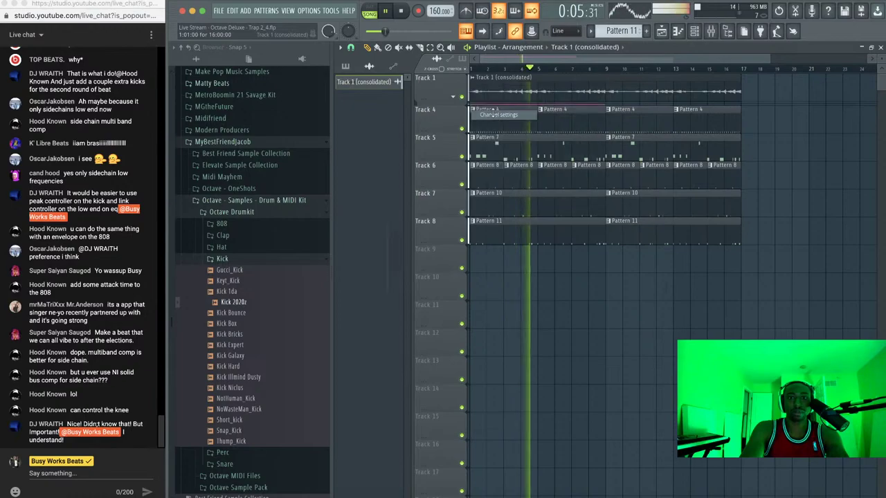
left_click(631, 174)
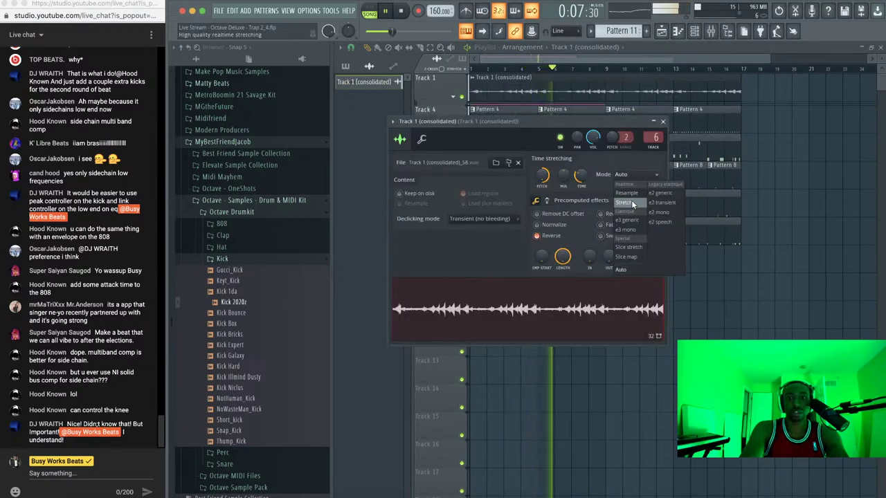
left_click(631, 200)
left_click(663, 121)
key("space")
key("space")
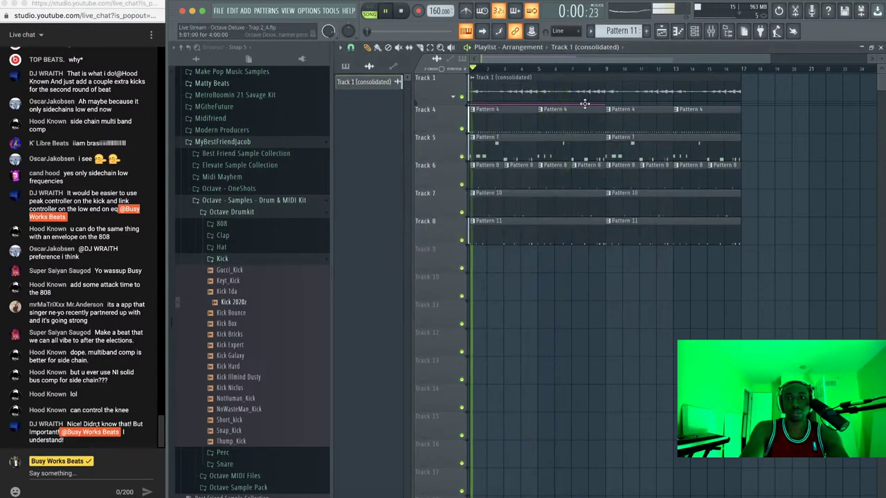
Reset the time-stretching pitch of the Track 1 (consolidated) clip to 0 cents and close its channel settings
left_click(473, 77)
left_click(489, 115)
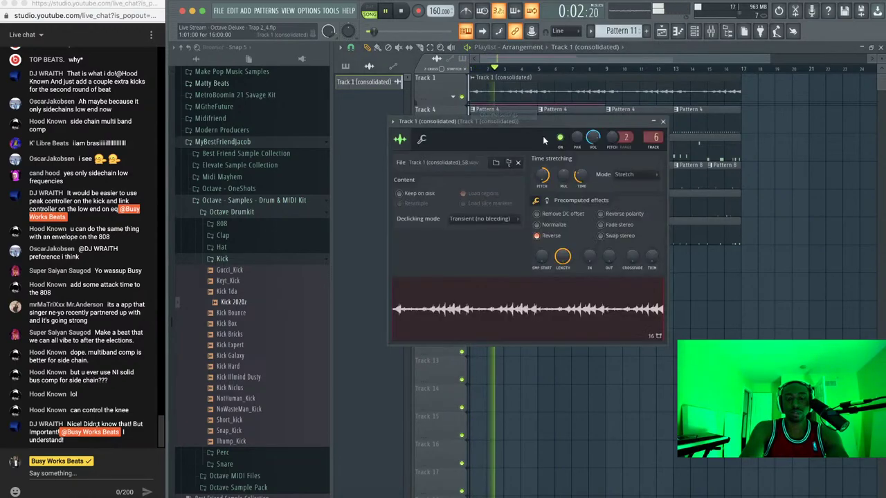
left_click_drag(540, 174, 540, 228)
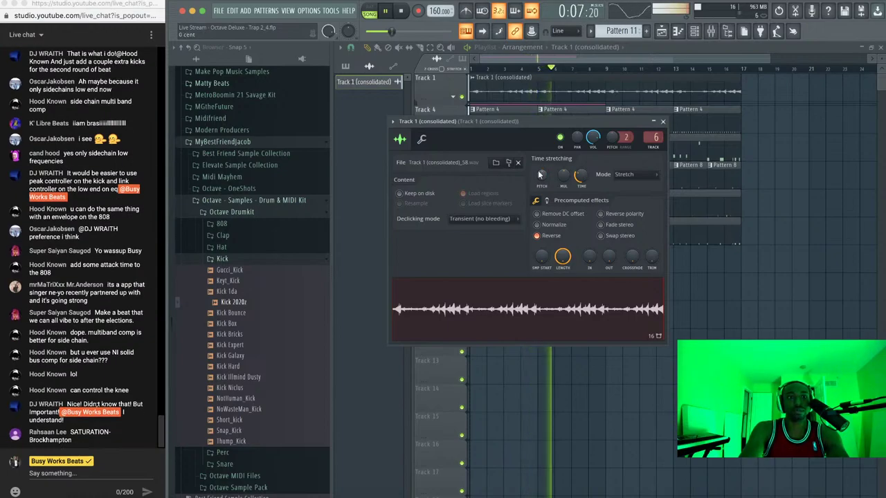
left_click(663, 122)
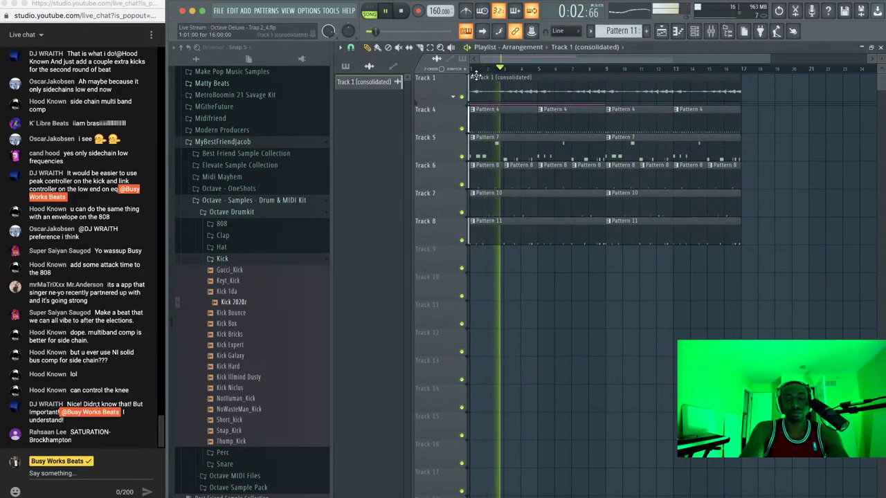
Open the channel rack and switch its channel filter to All
left_click(695, 31)
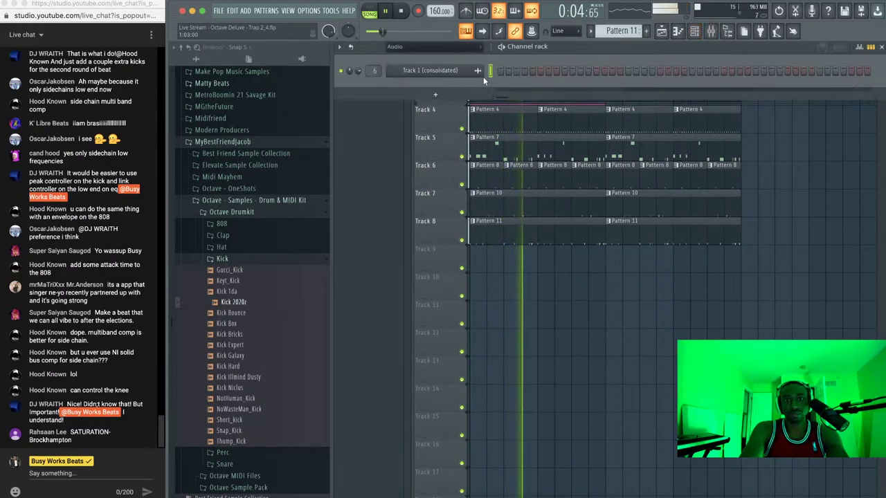
left_click(429, 47)
left_click(431, 53)
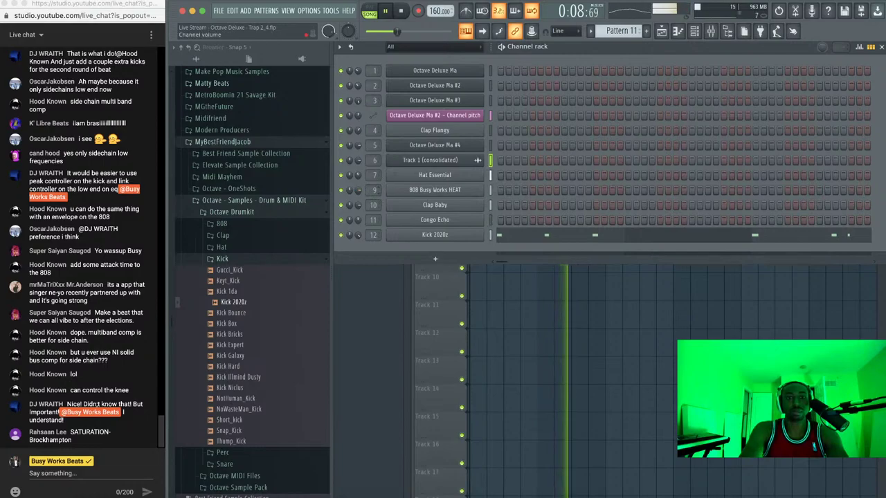
Lower the Kick 2020z track's volume in the mixer, select the Hat Essential track, and close the mixer
key("F9")
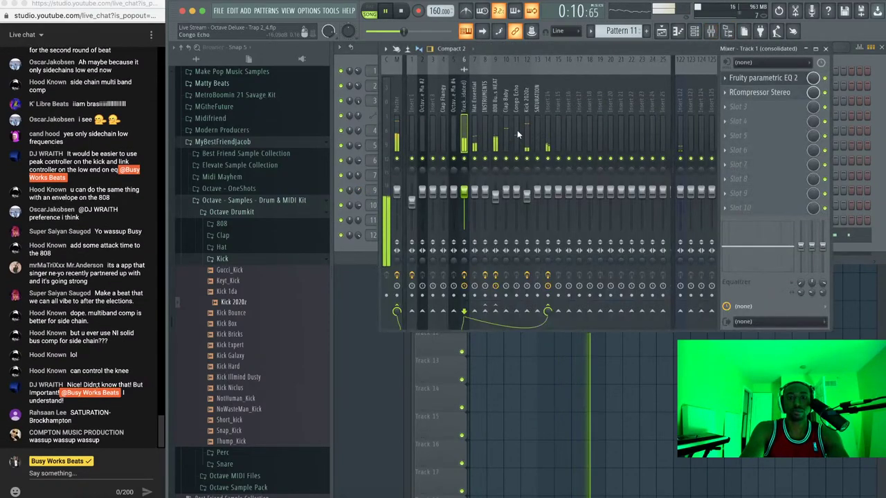
left_click_drag(527, 192, 527, 205)
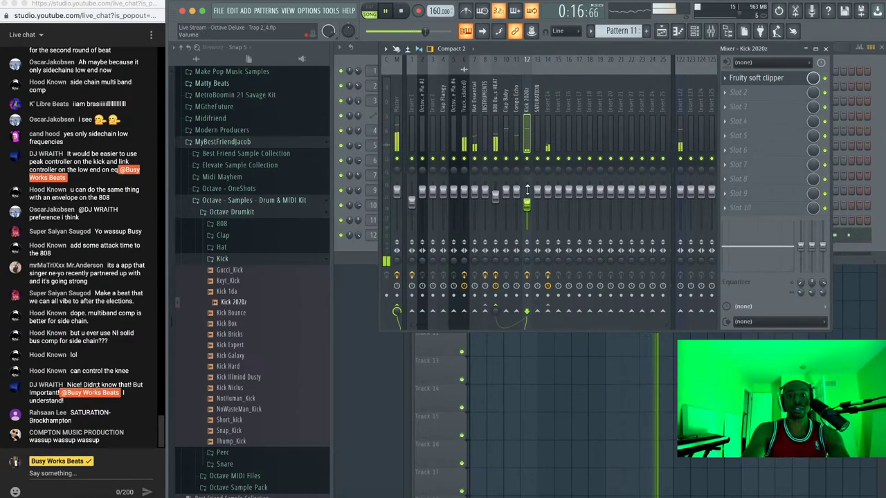
left_click(475, 143)
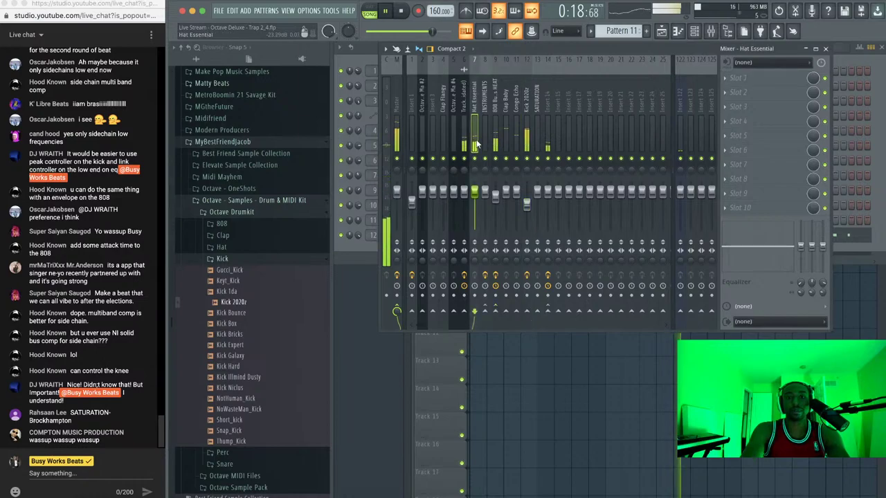
key("F9")
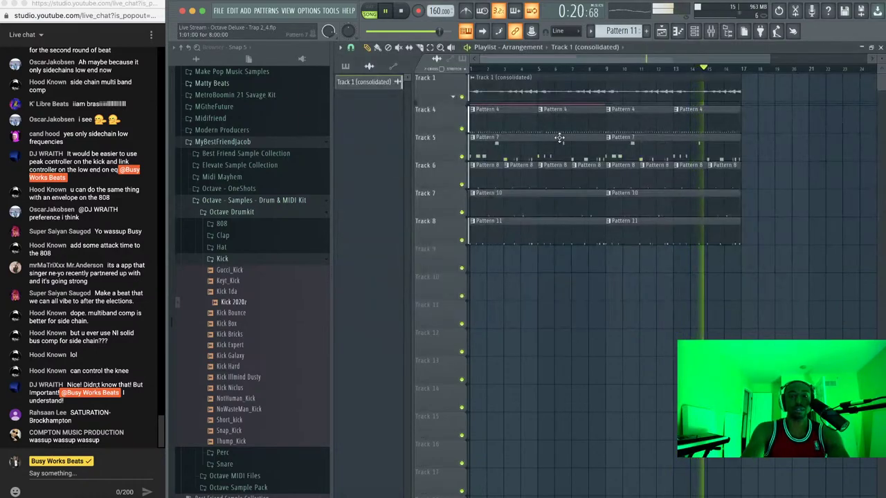
Open the Hat Essential notes of Pattern 4 in the piano roll and stop playback
key("F6")
key("F6")
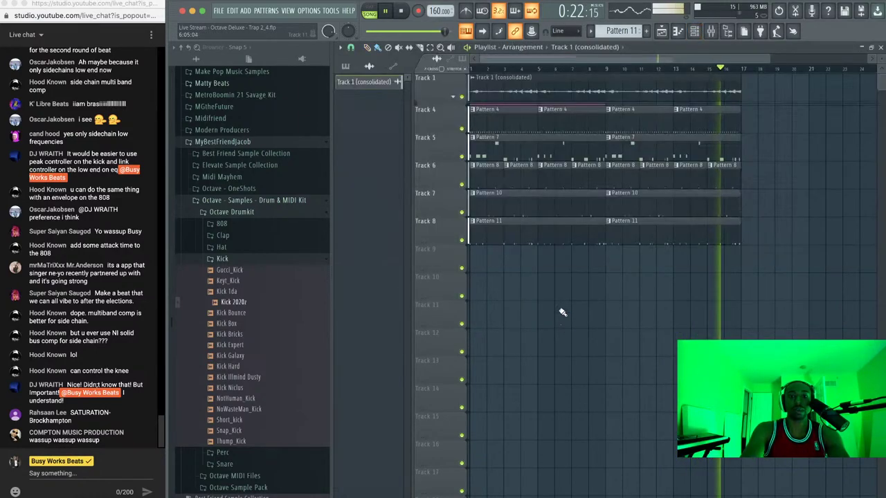
double_click(524, 135)
left_click(506, 175)
scroll(426, 190, "left", 3)
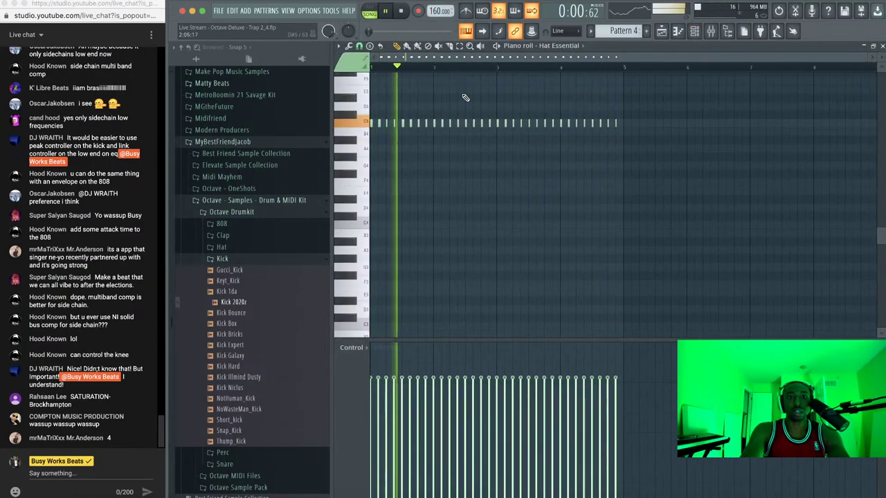
key("space")
scroll(392, 113, "up", 3)
scroll(392, 113, "left", 1)
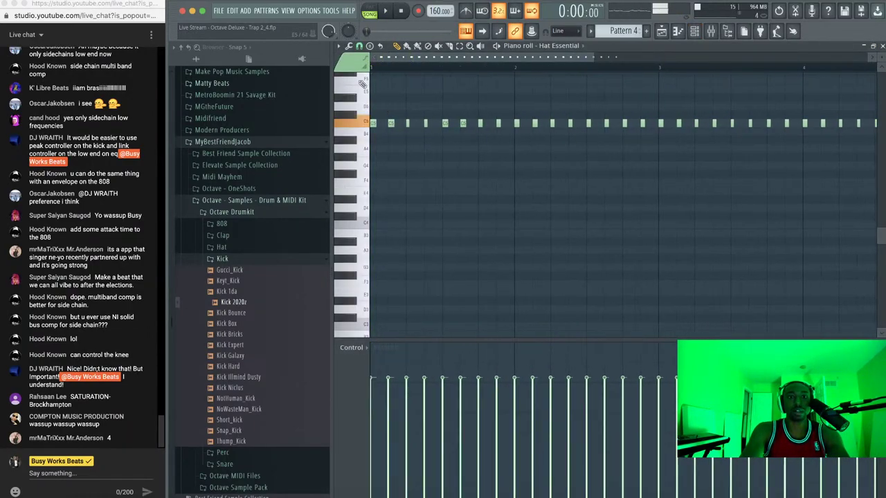
Change the piano roll's snap and add quick hat rolls in the first and third bars, auditioning them before closing the piano roll
left_click(360, 46)
left_click(372, 162)
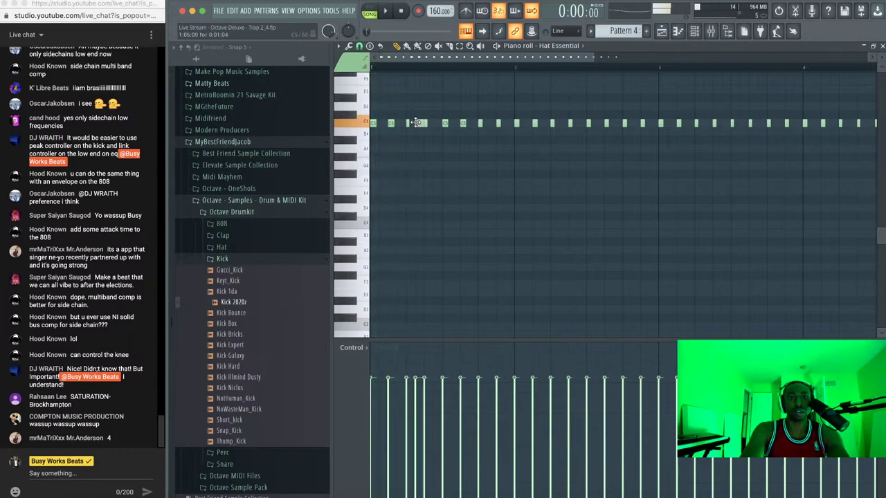
key("space")
left_click(416, 123)
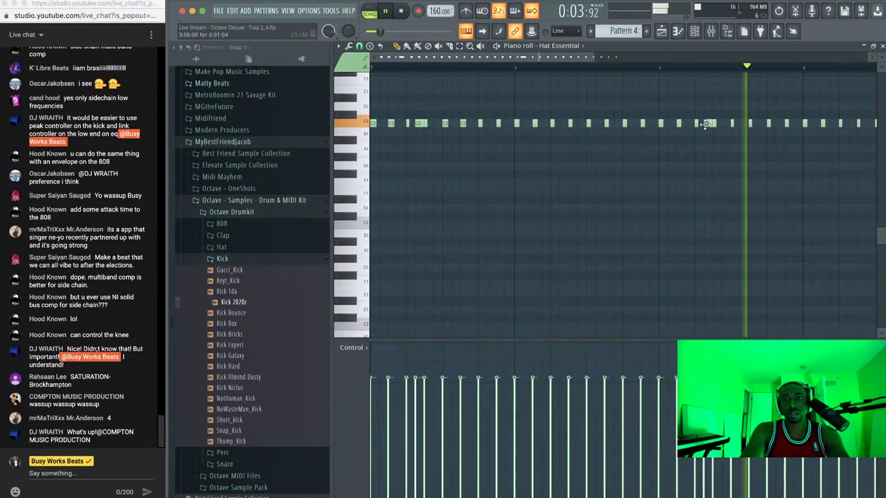
scroll(791, 109, "down", 2)
key("Escape")
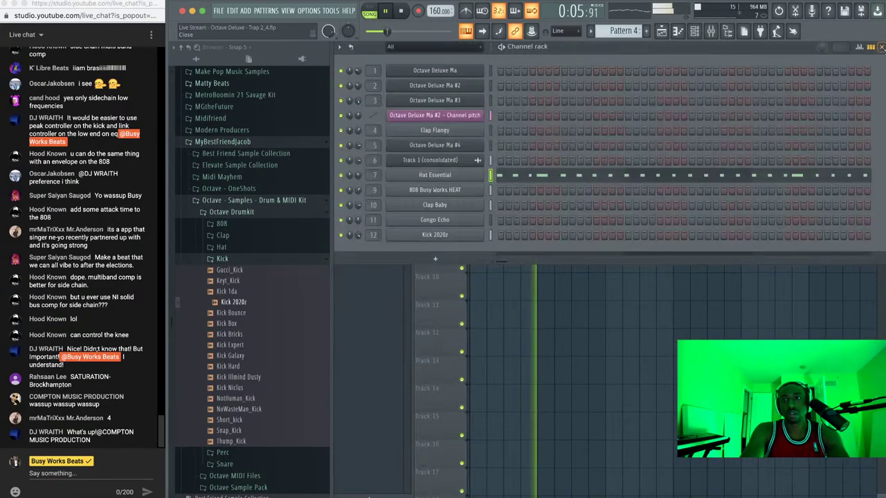
key("Escape")
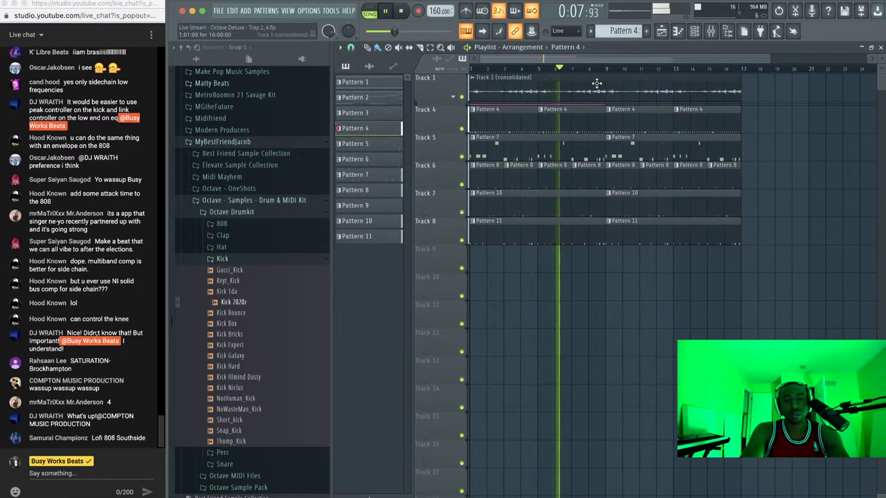
left_click(694, 32)
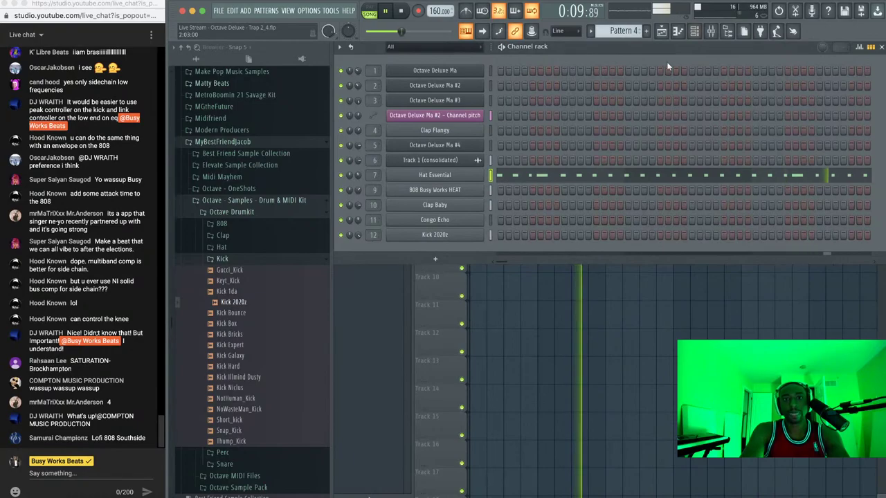
left_click(711, 32)
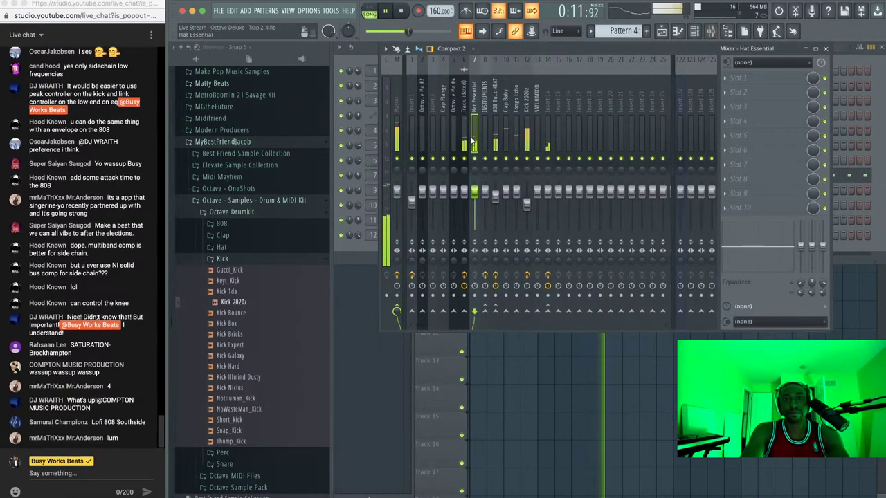
key("Escape")
key("Escape")
Try the Track 1 (consolidated) clip with Reverse turned off in its channel settings and audition it
key("space")
left_click(473, 78)
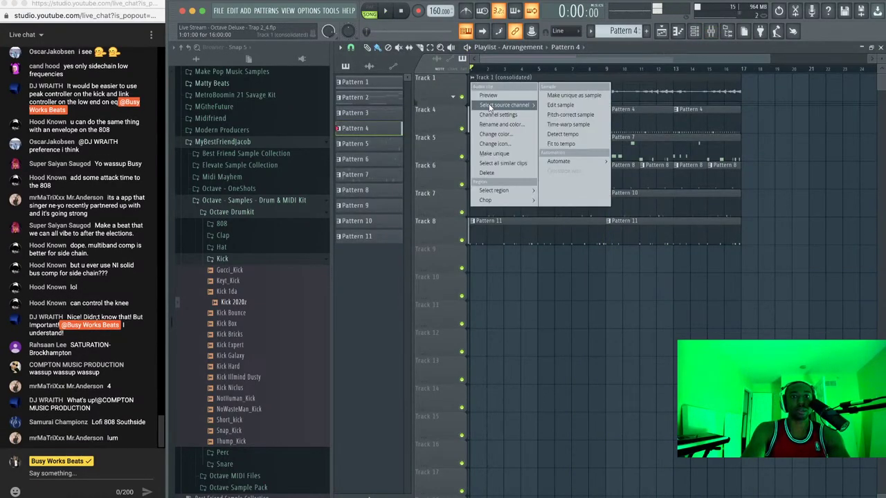
left_click(494, 113)
left_click(544, 237)
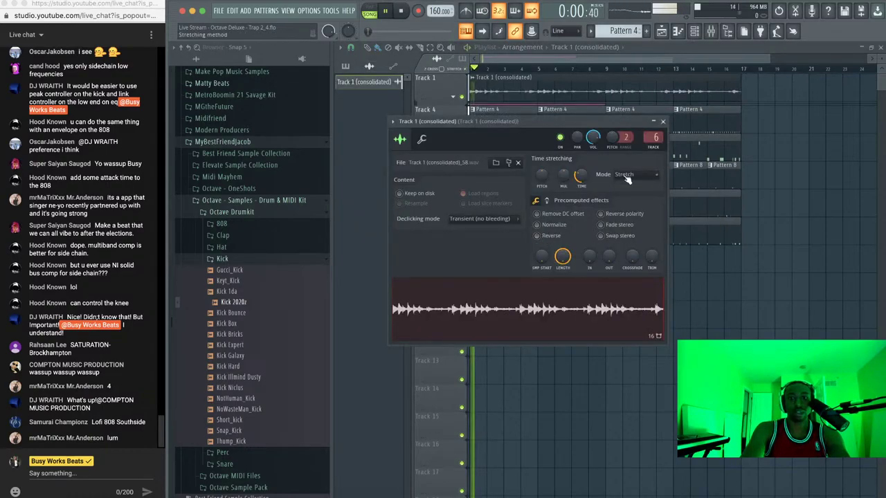
left_click(662, 121)
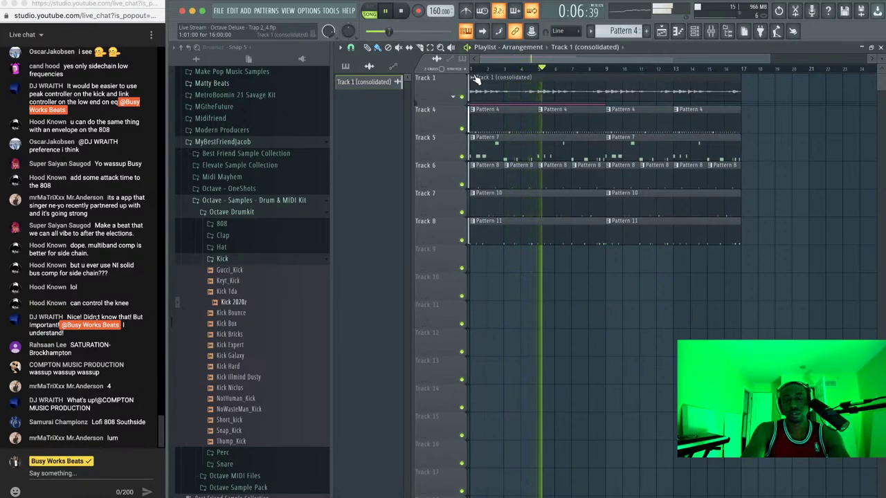
Audition the beat with the 808 Busy Works HEAT and Kick 2020z tracks muted in the mixer
key("space")
left_click(711, 31)
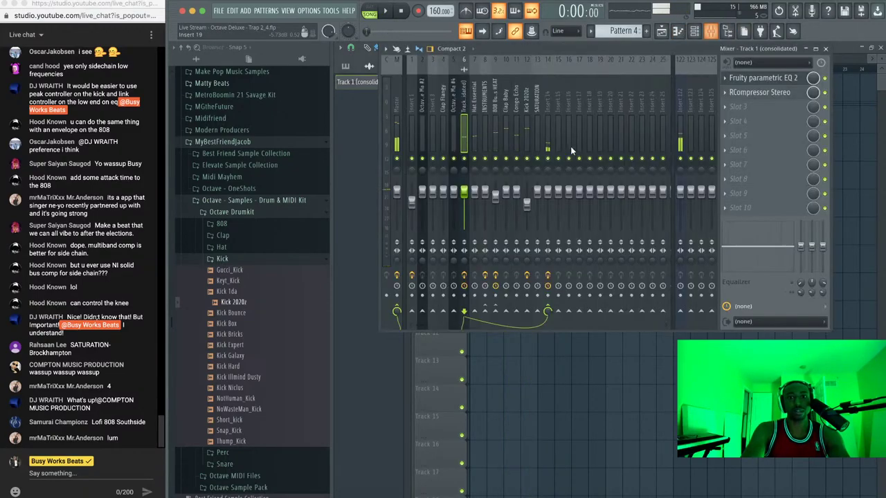
key("space")
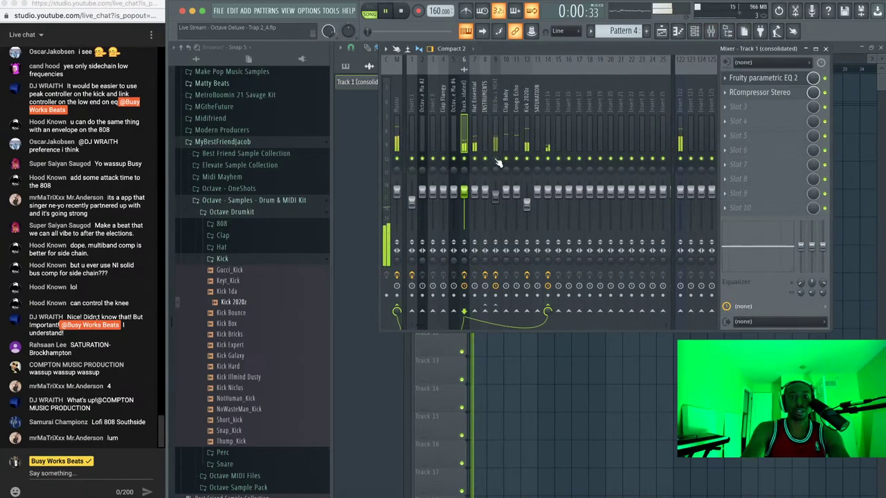
left_click(527, 167)
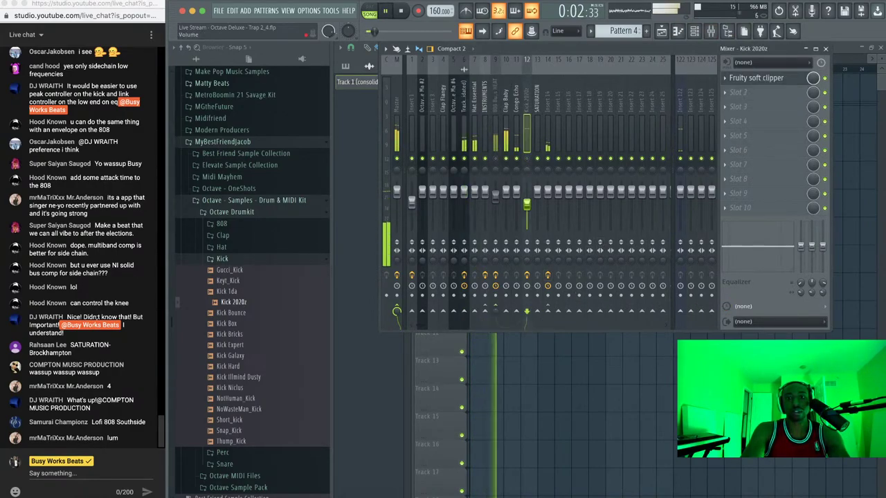
key("F9")
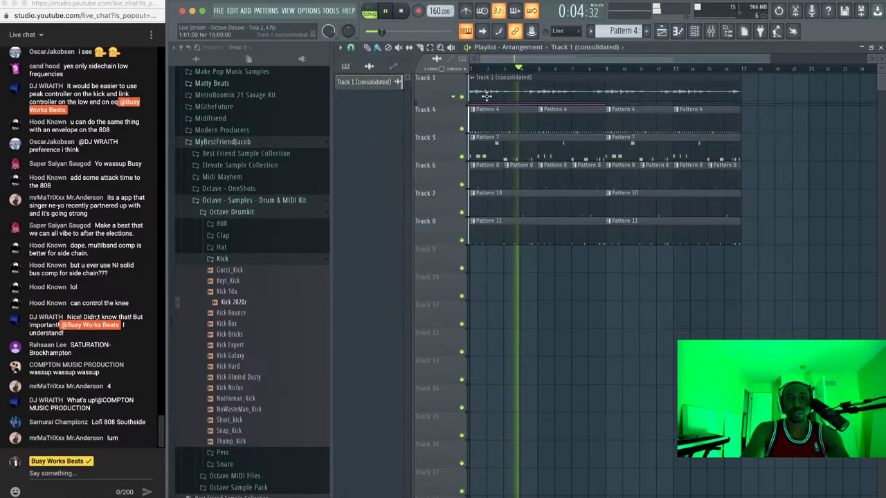
Turn on Reverse for the Track 1 (consolidated) clip and close its channel settings
left_click(473, 77)
left_click(494, 116)
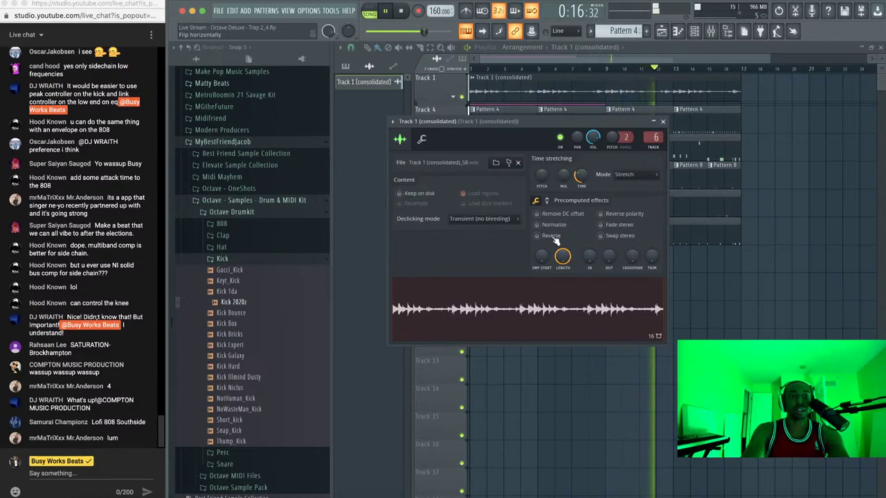
left_click(551, 236)
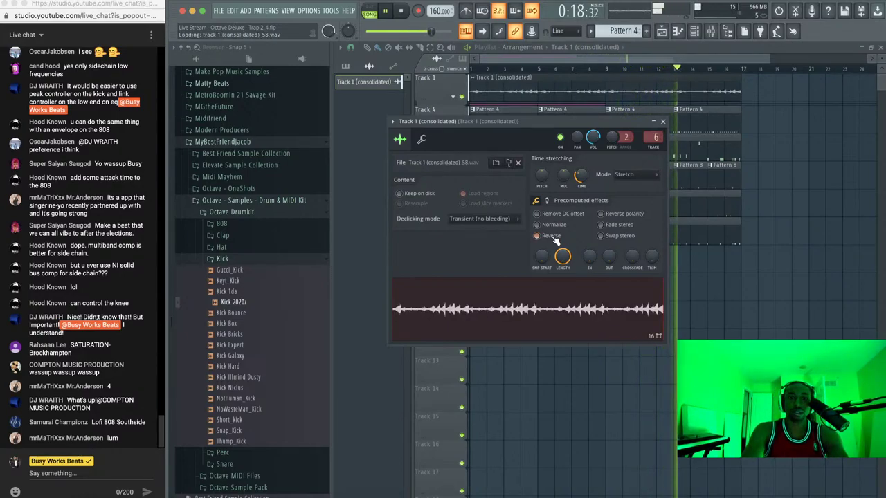
left_click(663, 121)
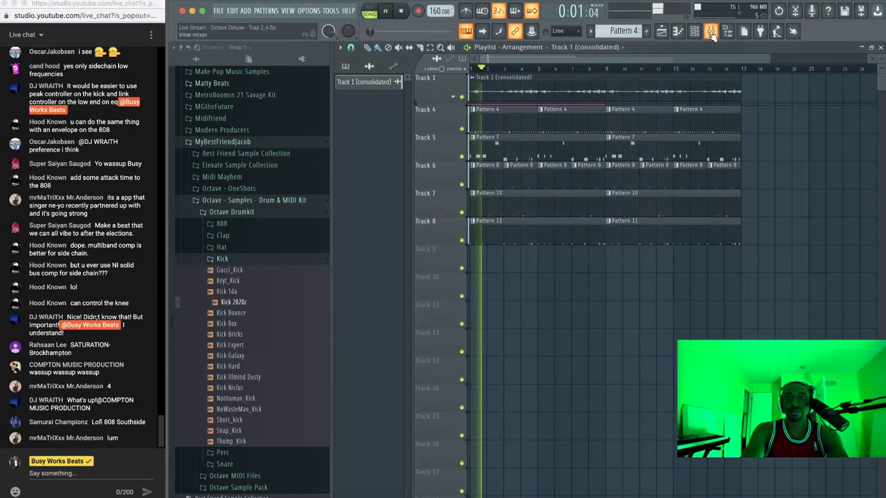
Select the 808 Busy Works HEAT track in the mixer, stop playback, and route it to the SATURATION track
key("F9")
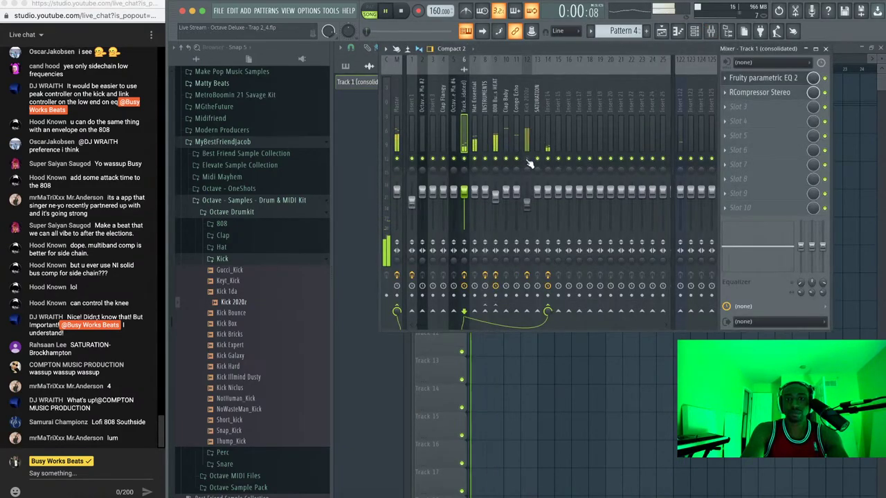
left_click(499, 127)
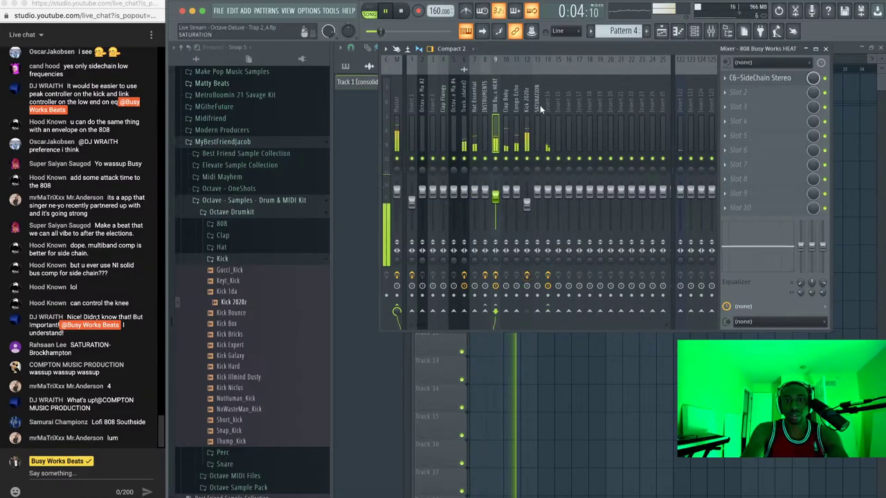
key("space")
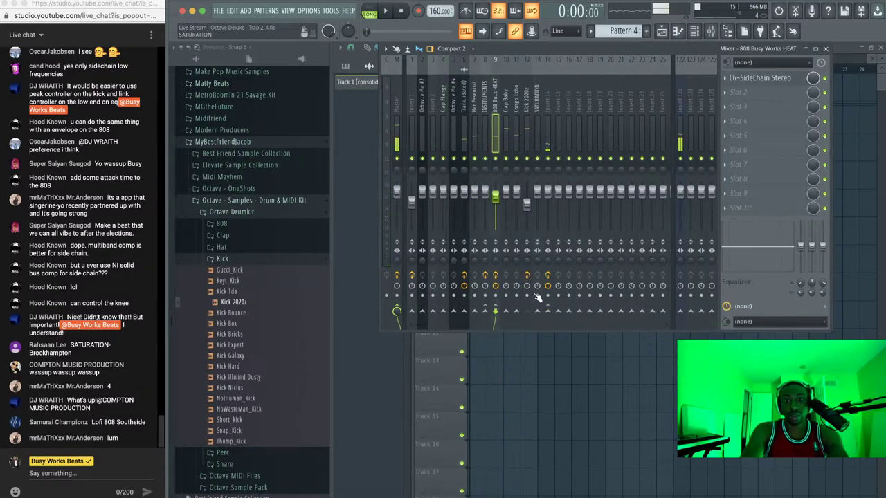
right_click(538, 312)
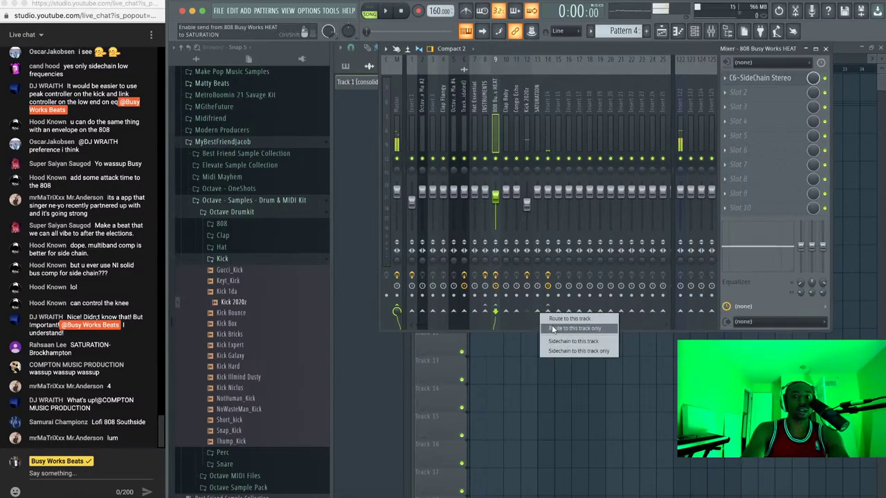
left_click(499, 107)
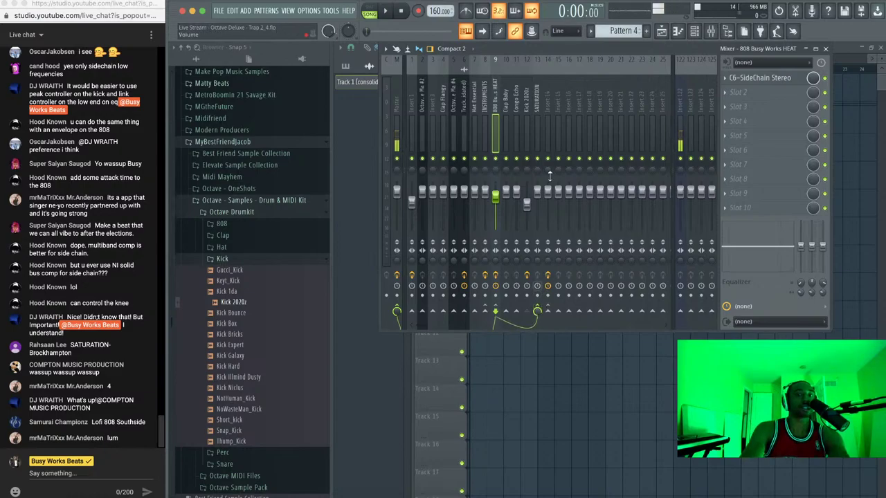
Lower the SATURATION track's volume and load The Abuser into its first effect slot, moving the plugin window clear of the faders
left_click(540, 118)
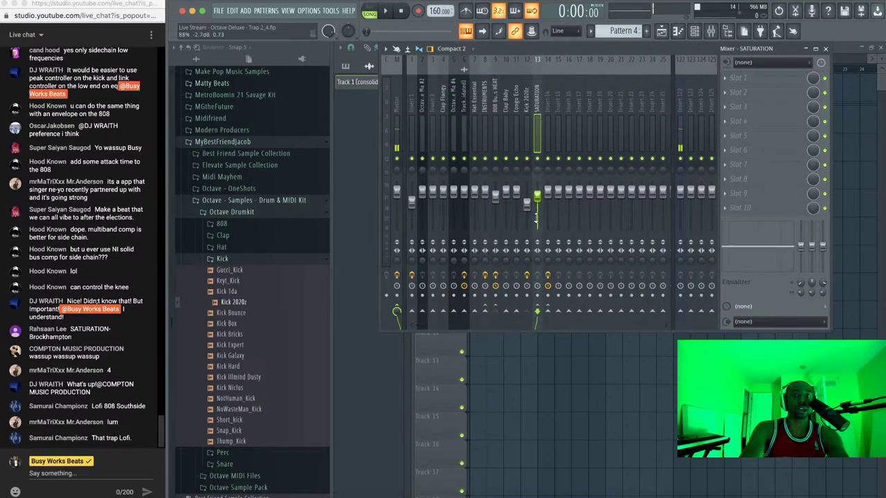
left_click(759, 81)
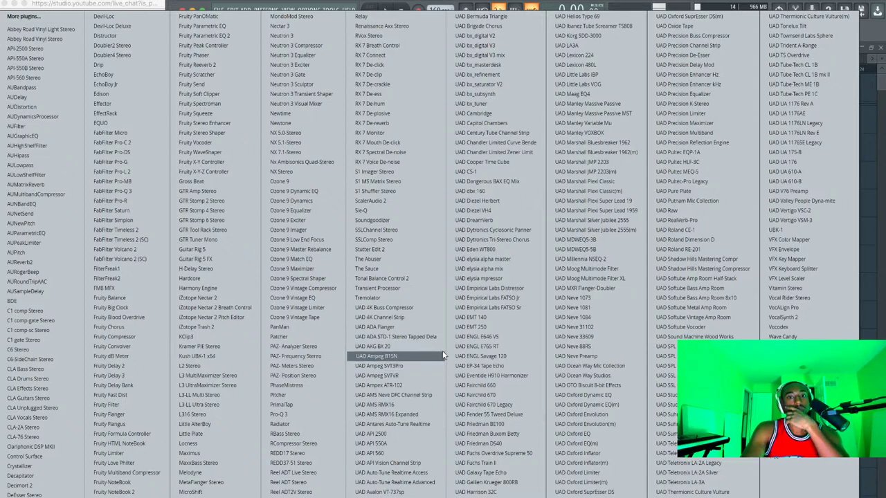
left_click(406, 262)
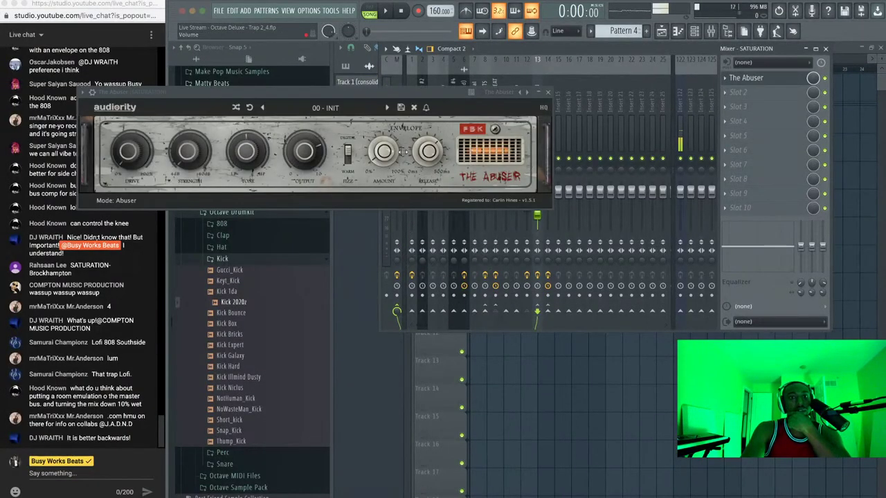
left_click_drag(344, 102, 327, 62)
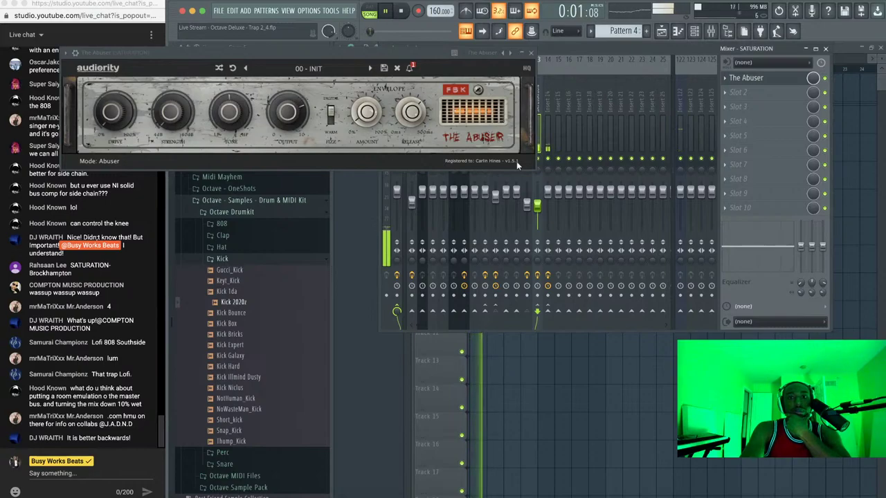
Raise the SATURATION track's volume during playback and set The Abuser's output to 4 and drive to 52%
left_click_drag(537, 199, 537, 191)
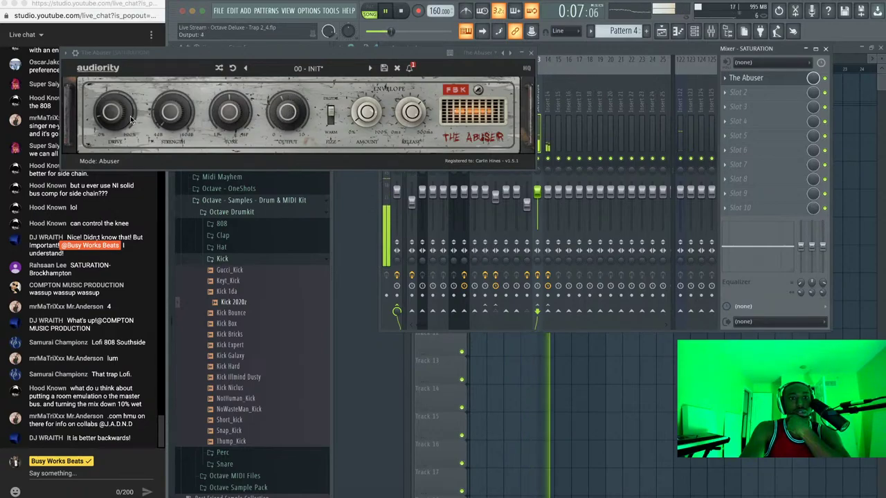
left_click_drag(131, 117, 134, 86)
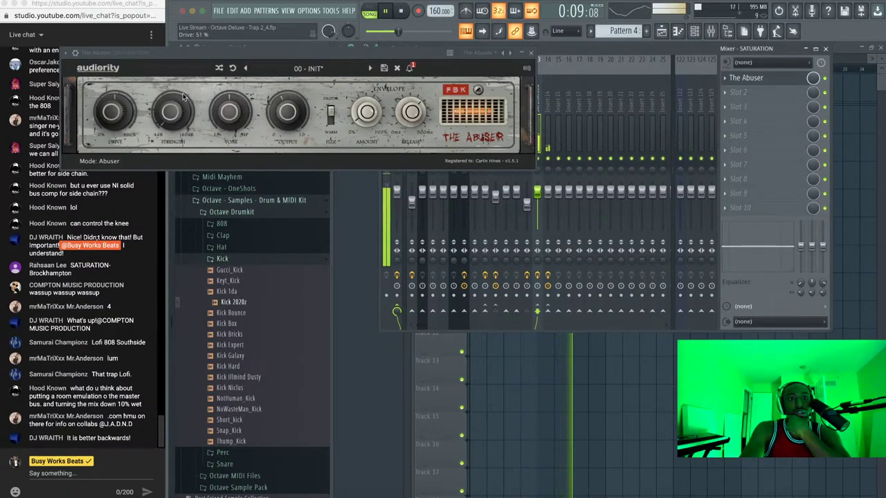
left_click_drag(123, 119, 123, 116)
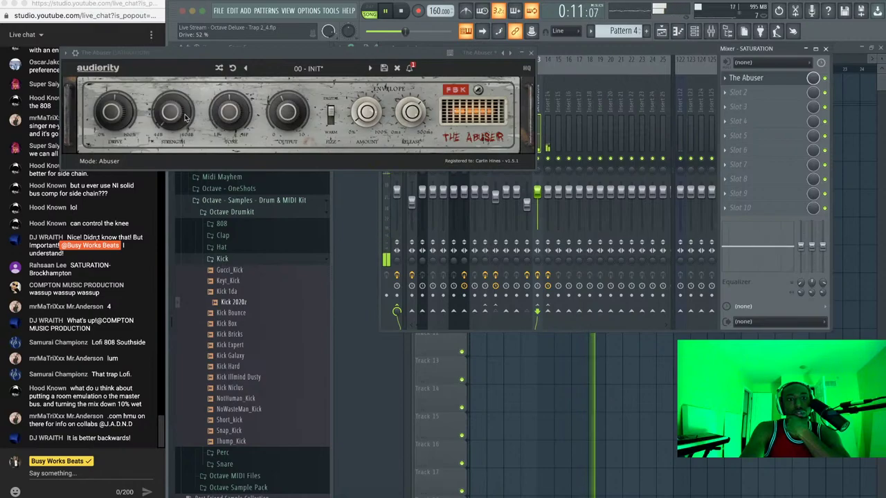
Close The Abuser, stop playback, and lower the SATURATION track's volume slightly
left_click(533, 54)
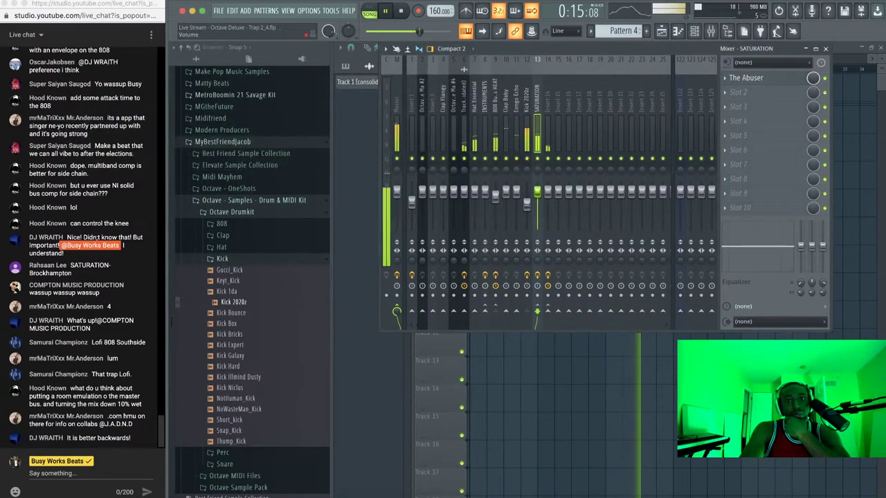
key("space")
left_click(538, 122)
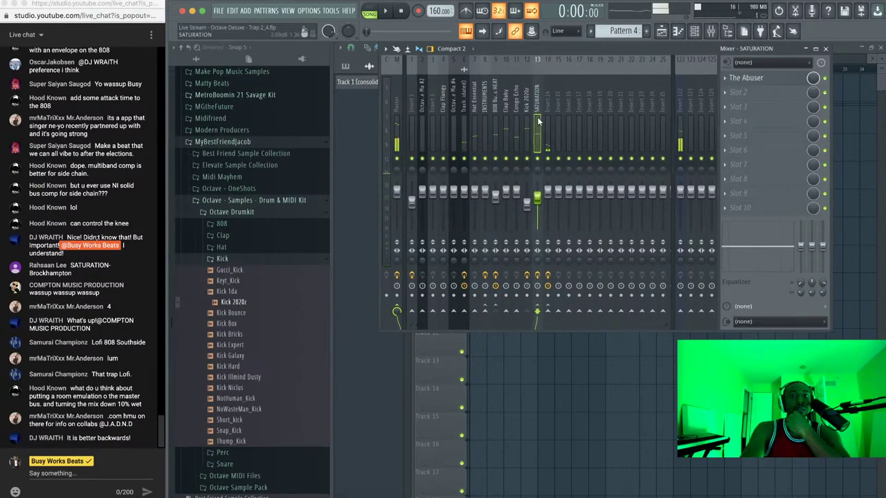
Reopen The Abuser on the SATURATION track and set drive to 43%, Fizz to Digital and output to 4, raising the tone
left_click(775, 79)
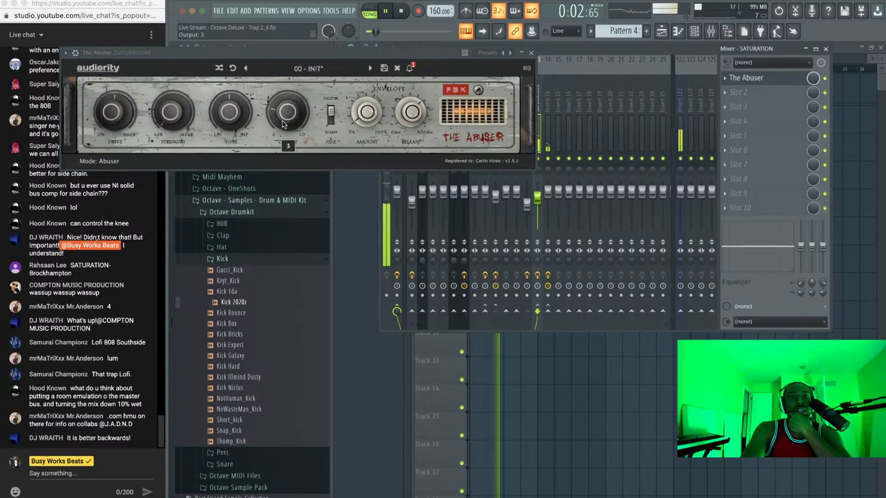
left_click_drag(126, 110, 131, 67)
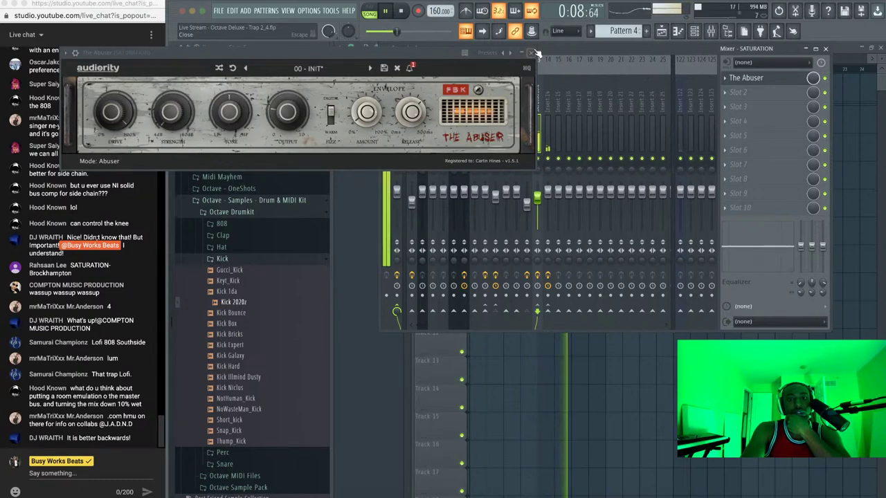
left_click_drag(116, 123, 118, 132)
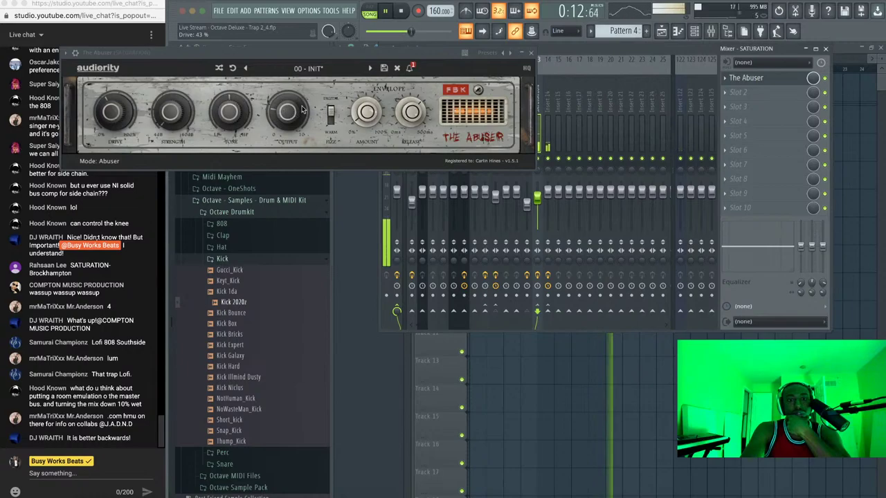
left_click_drag(331, 119, 332, 111)
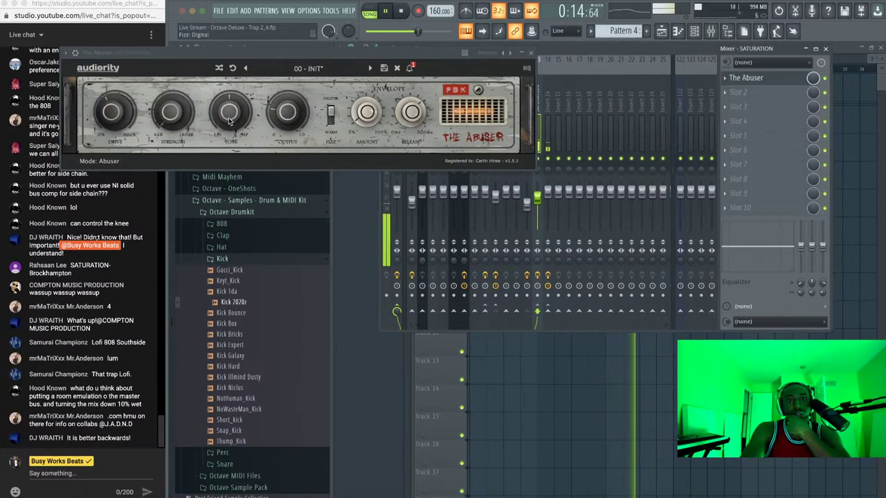
left_click_drag(231, 121, 231, 115)
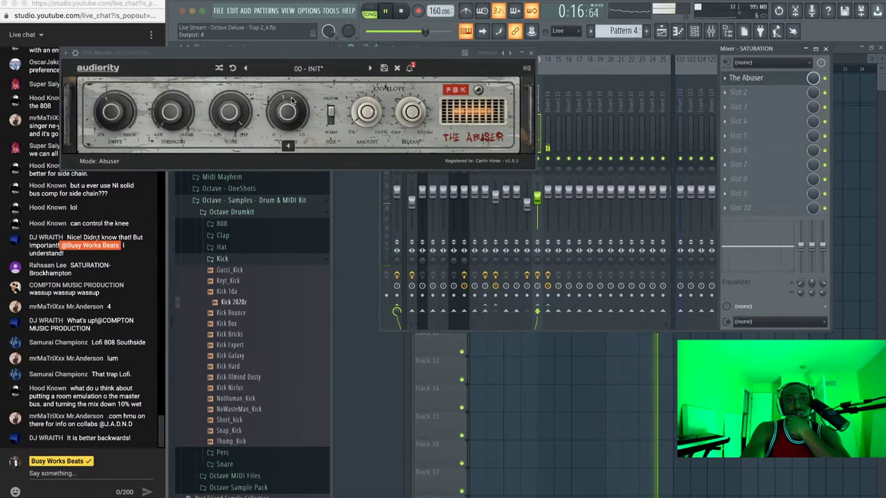
Set The Abuser's strength to 13 dB and drive to 62%, and close the plugin window
left_click_drag(109, 115, 109, 27)
left_click_drag(177, 119, 176, 52)
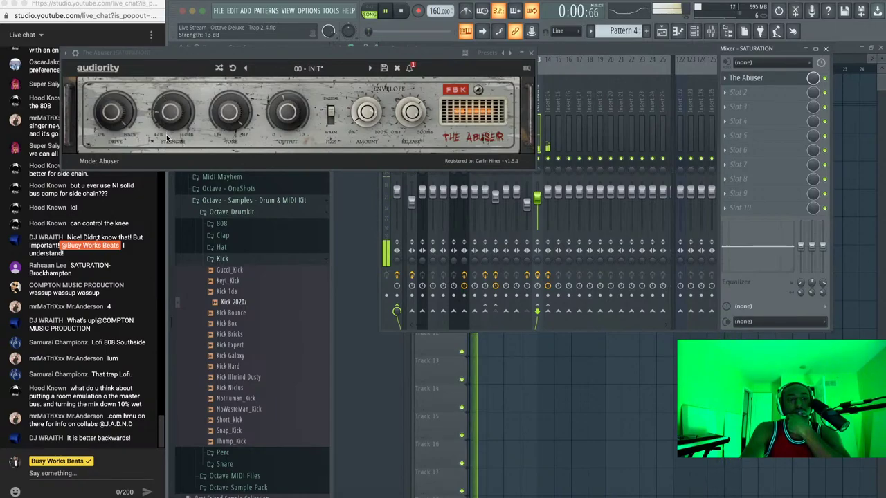
left_click_drag(119, 123, 128, 163)
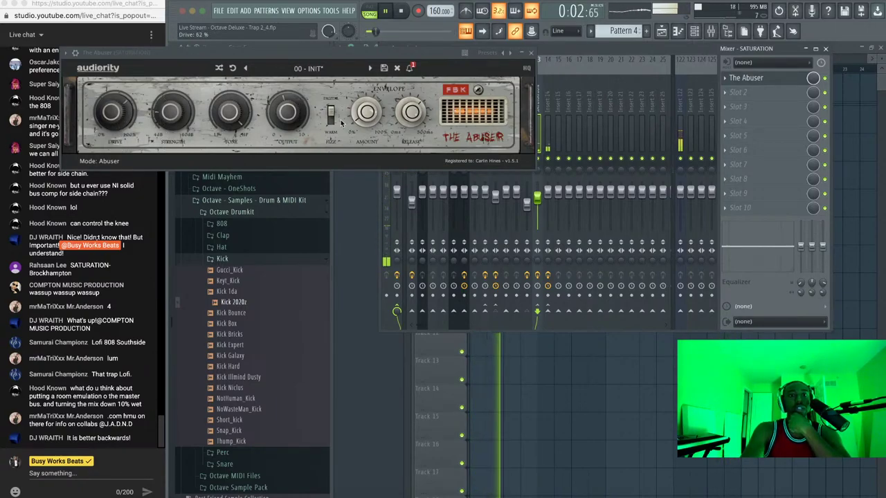
left_click(533, 57)
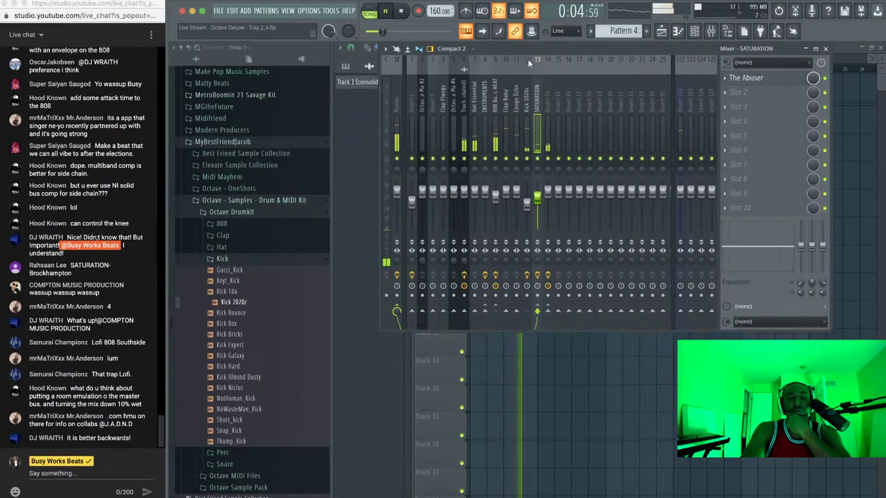
Mute the 808 Busy Works HEAT mixer track and lower the Kick 2020z track's volume slightly
left_click(467, 144)
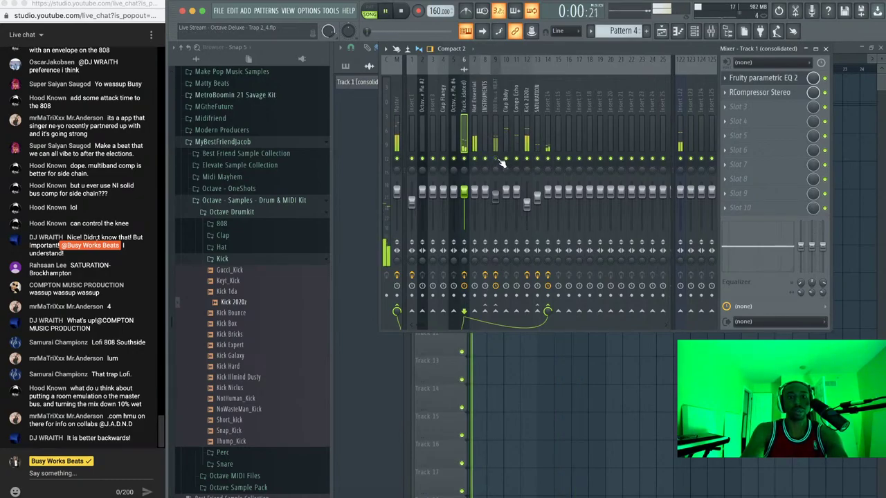
left_click(526, 205)
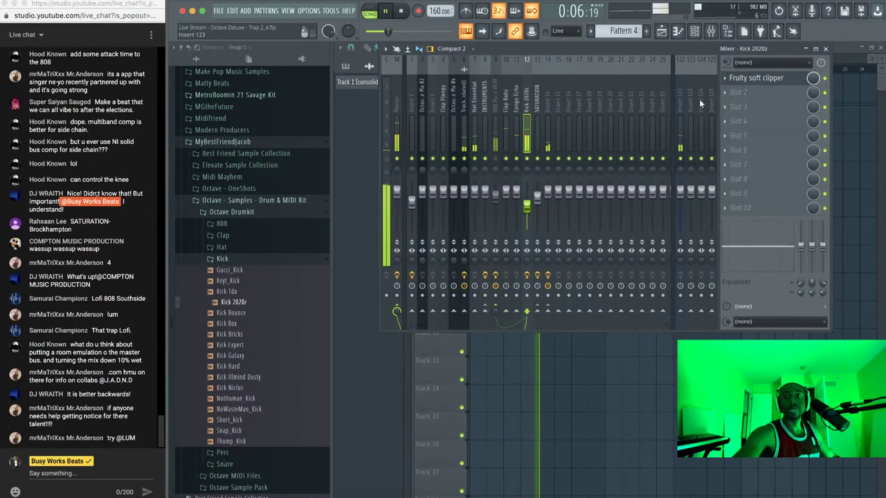
Set Insert 123's audio input to stereo A LINE 5 - A LINE 6 and lower the Kick 2020z track to 33% volume
left_click(740, 61)
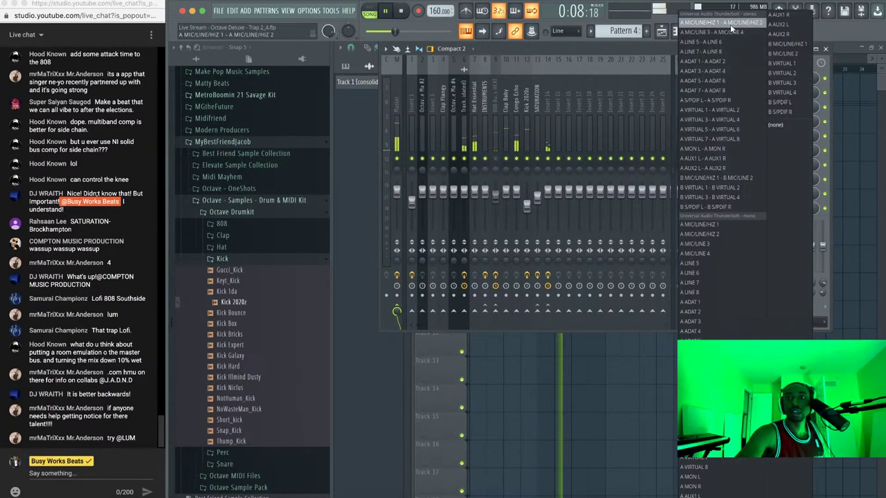
left_click(730, 41)
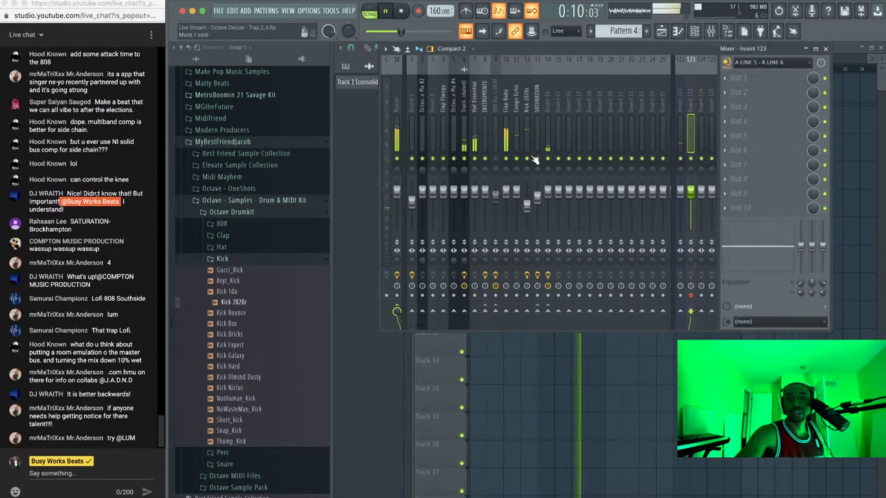
left_click_drag(527, 203, 527, 216)
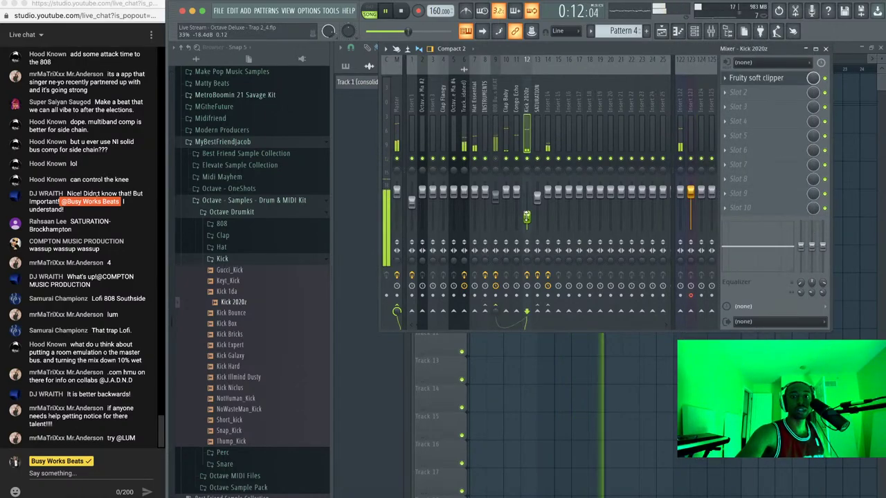
Audition the beat with Insert 123 selected, and record its line input into the playlist as an audio clip
left_click(689, 110)
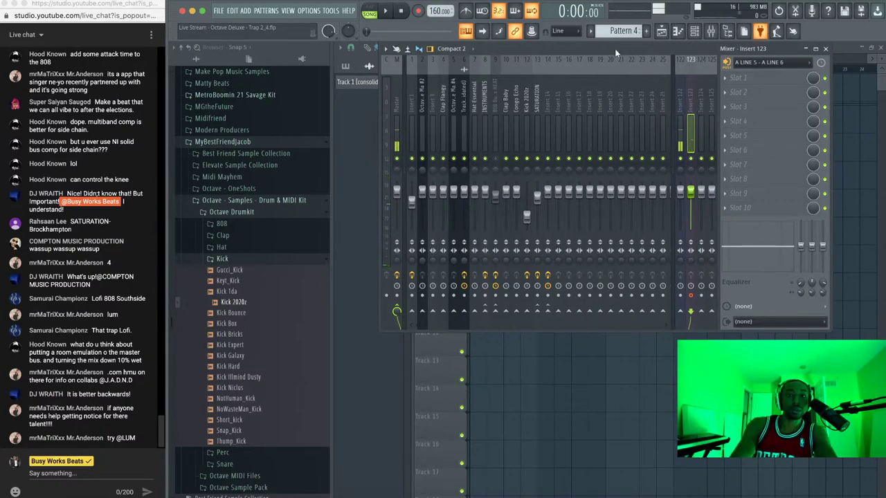
key("space")
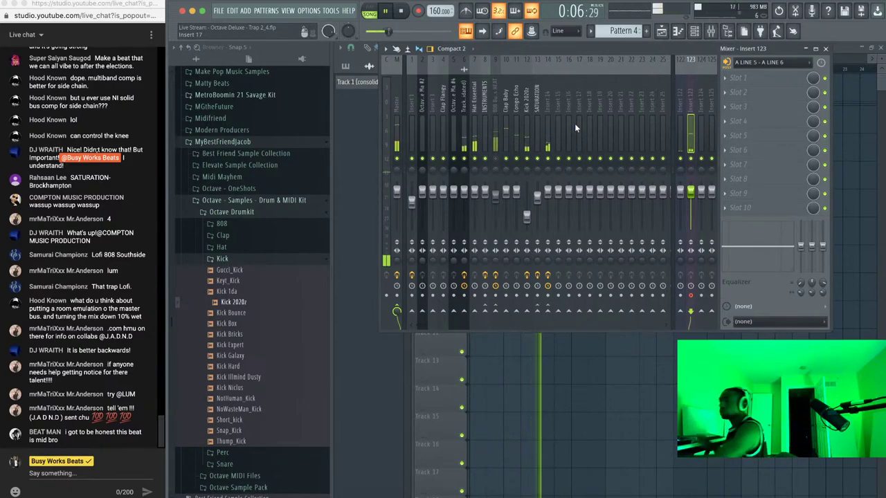
key("space")
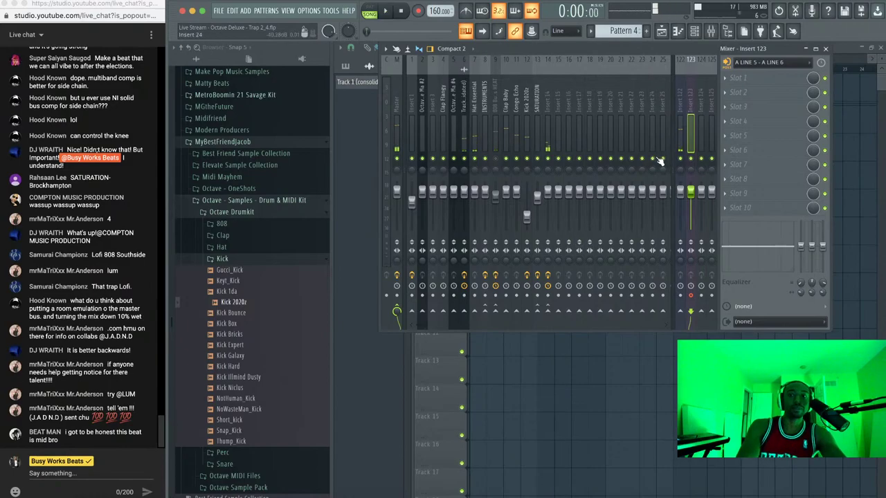
left_click(419, 11)
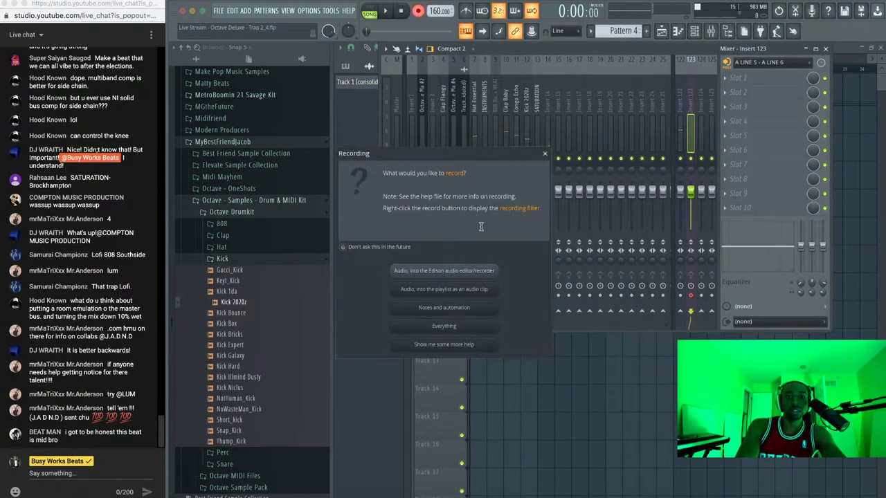
left_click(479, 291)
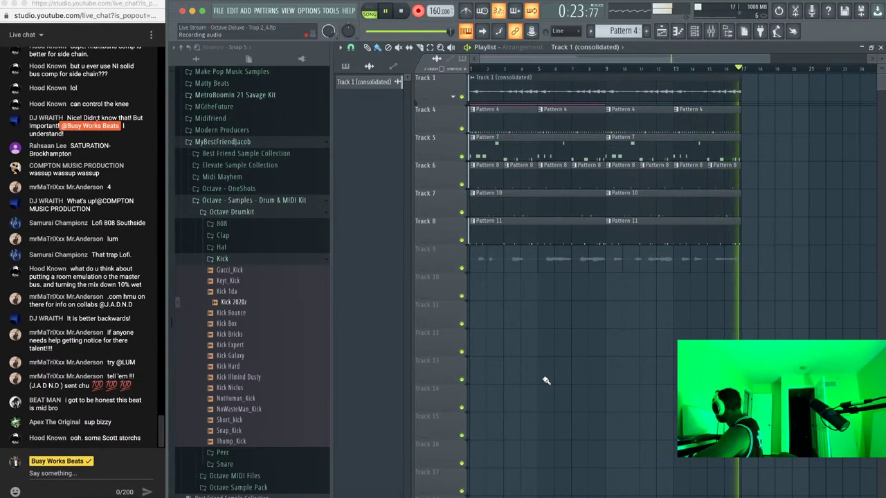
key("space")
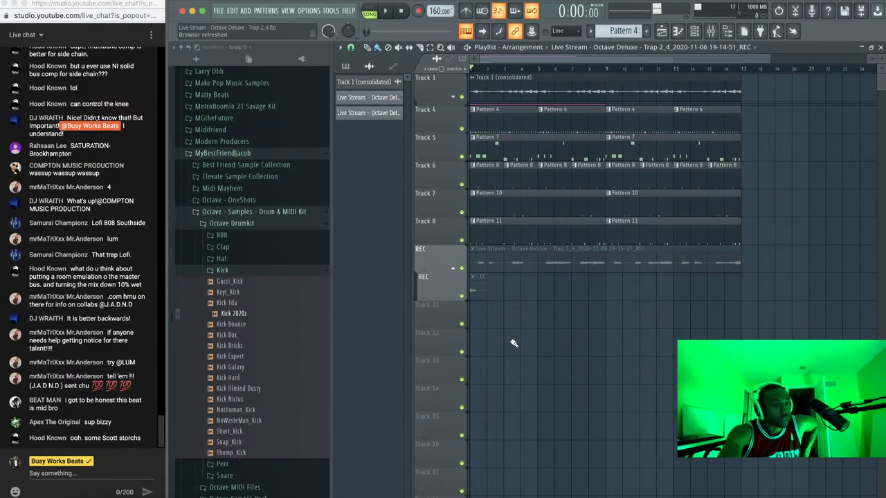
Start and stop song playback, and unmute the first recorded audio clip in the playlist
key("space")
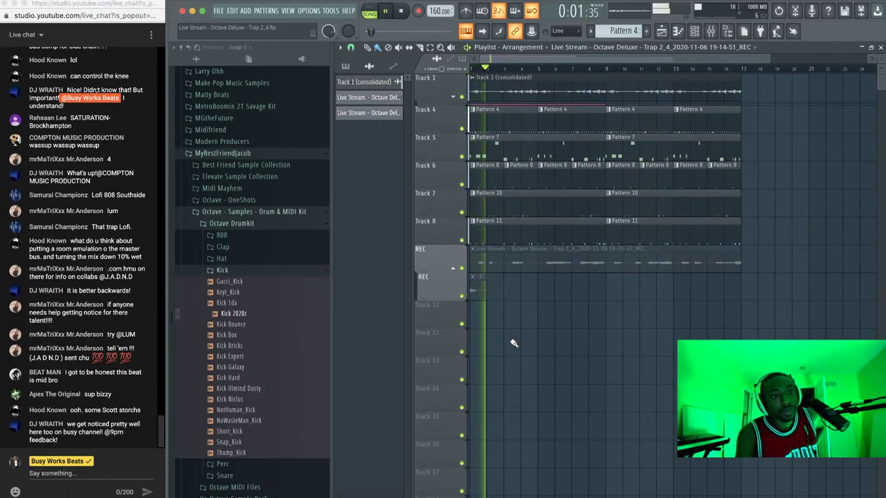
left_click(402, 11)
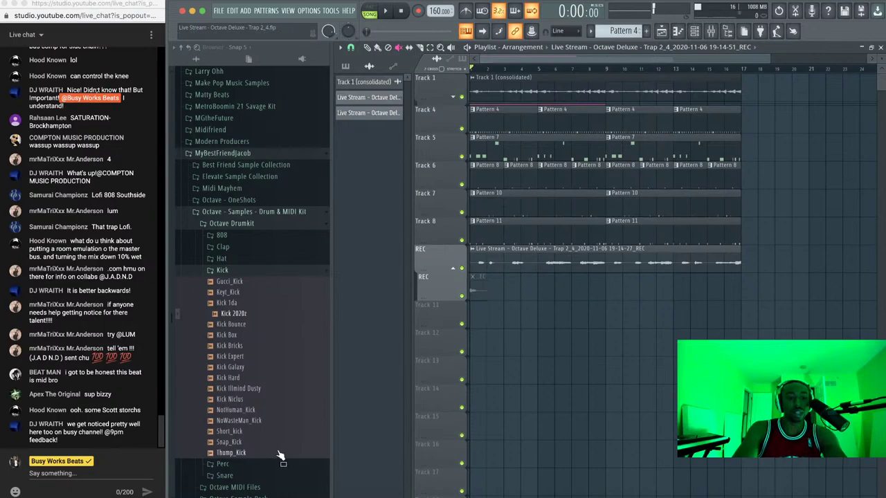
Switch to the YouTube Studio live stream page to check the broadcast, and minimize its window
right_click(151, 496)
left_click(201, 415)
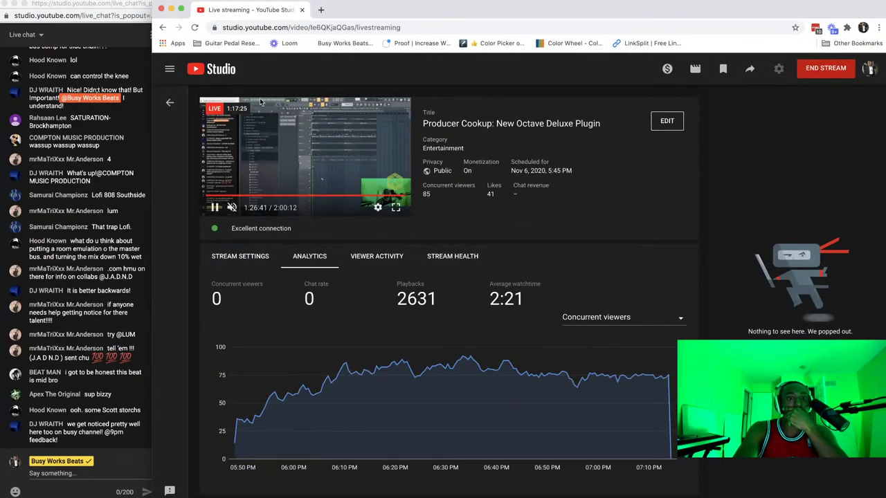
left_click(172, 9)
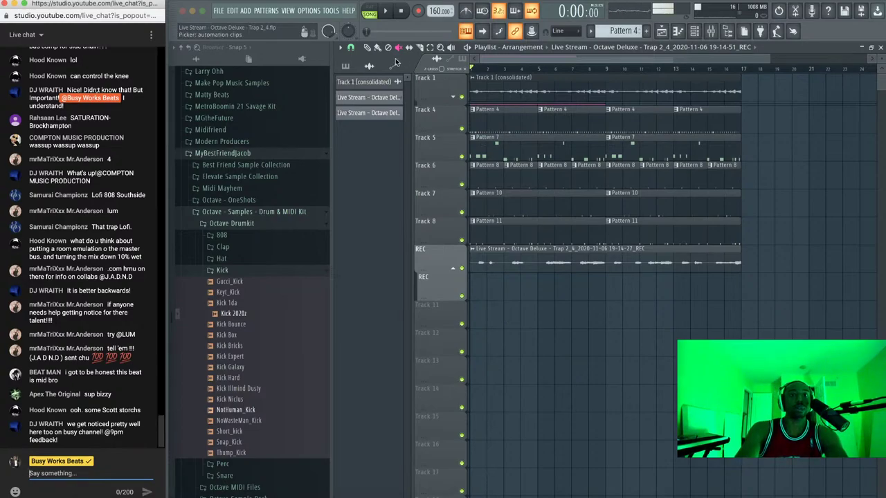
Assign the first recorded take's channel to free mixer track 15 and lower that track to 57% volume during playback
left_click(374, 49)
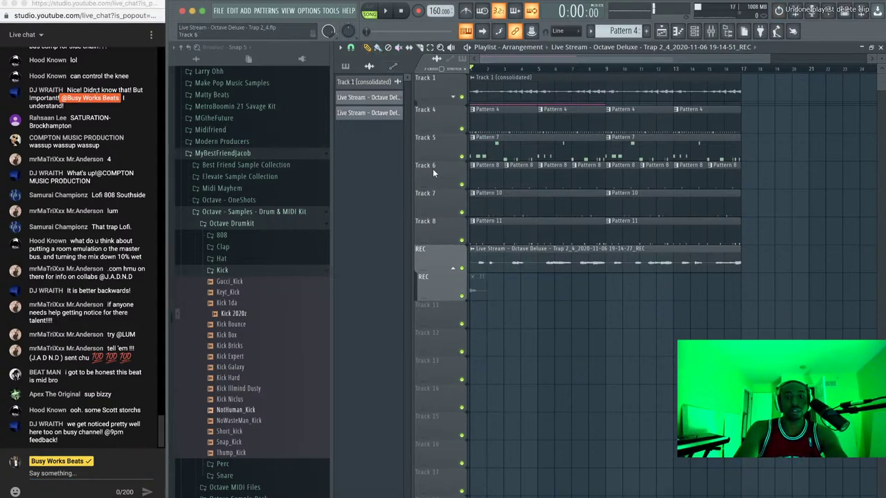
key("space")
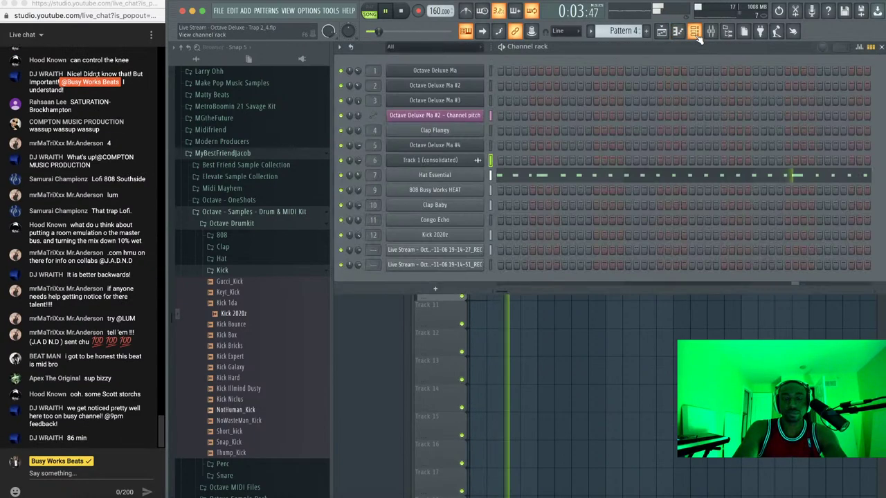
key("F6")
left_click(490, 249)
key("ctrl+l")
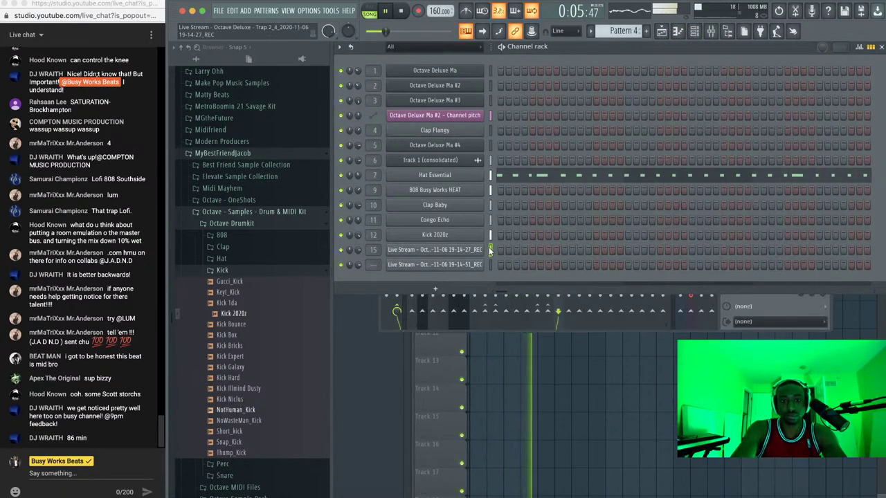
key("F9")
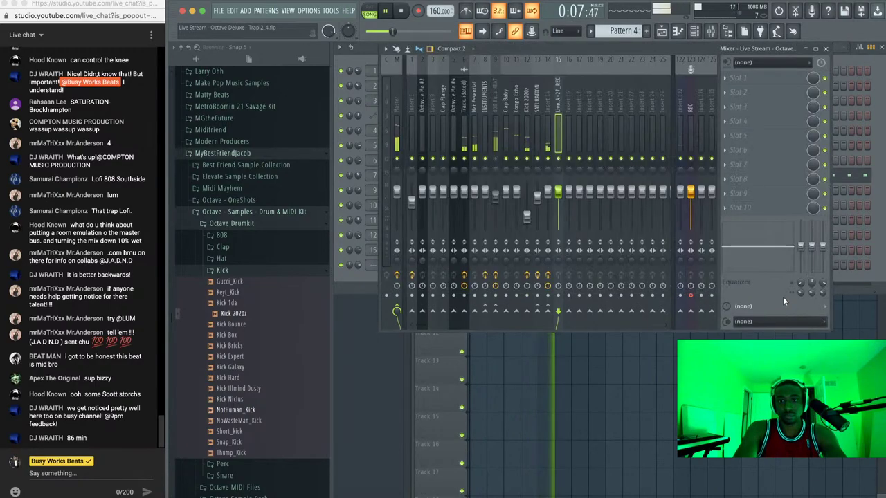
left_click_drag(558, 192, 558, 208)
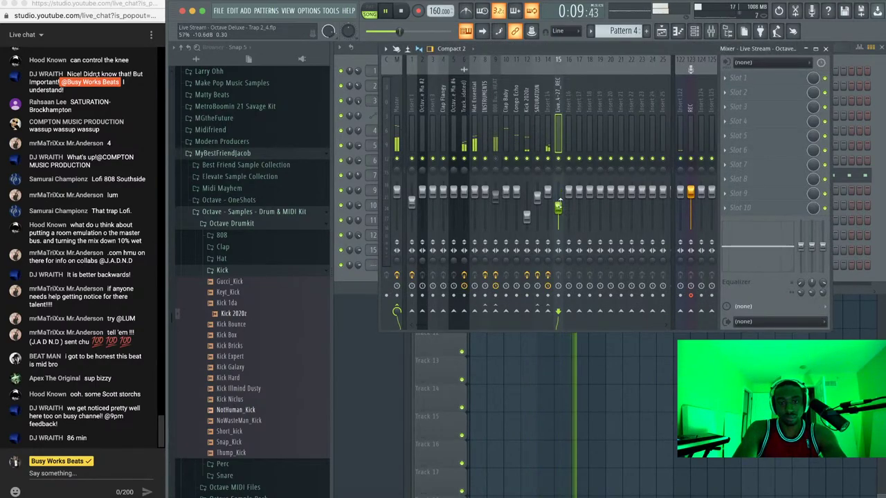
left_click(736, 83)
mouse_move(738, 91)
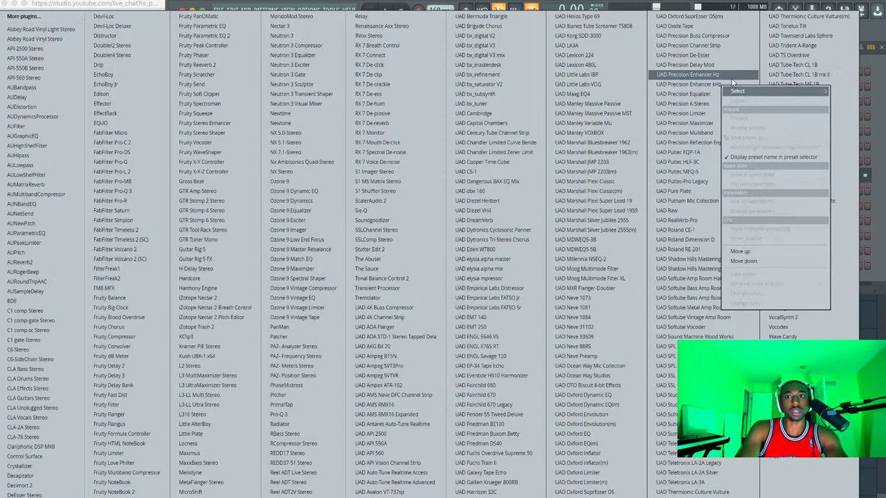
left_click(320, 202)
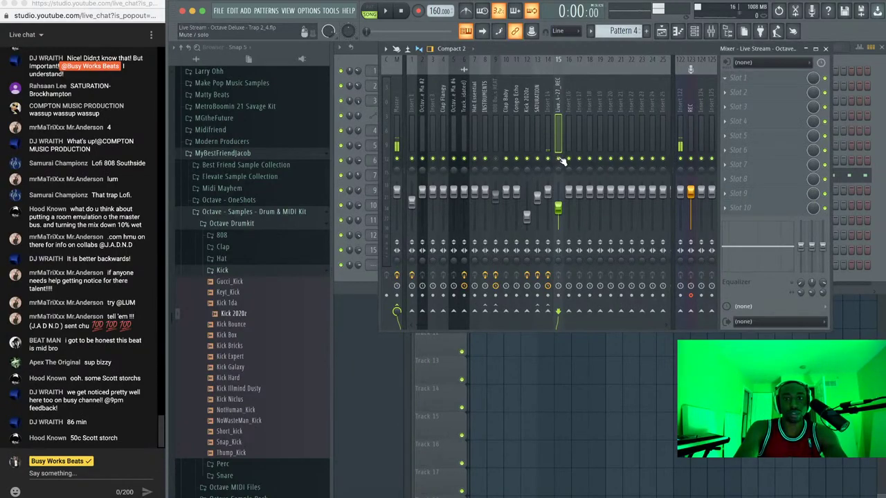
Load Fruity Delay 3 into the first effect slot of the recorded take's mixer track and close its window
left_click(760, 78)
mouse_move(752, 91)
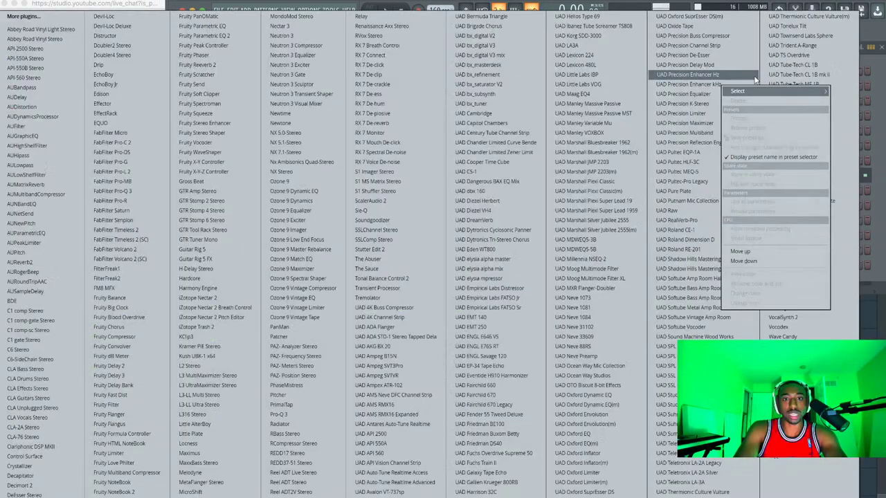
left_click(148, 375)
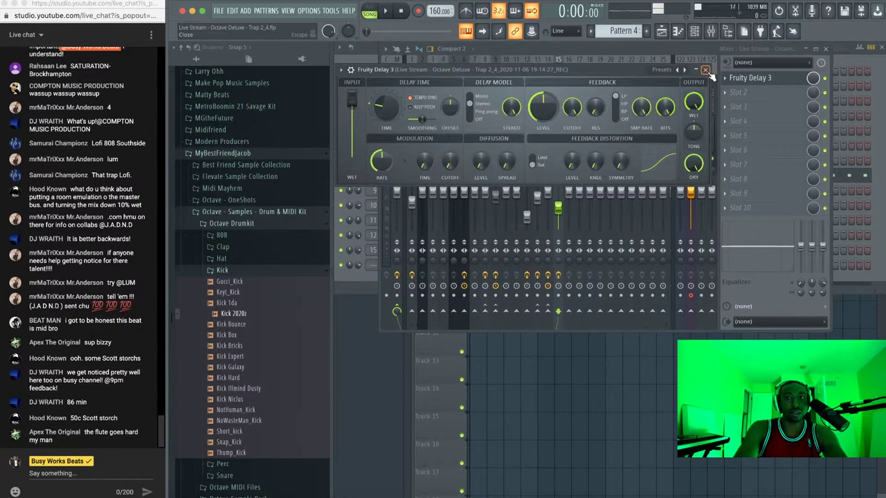
left_click(706, 71)
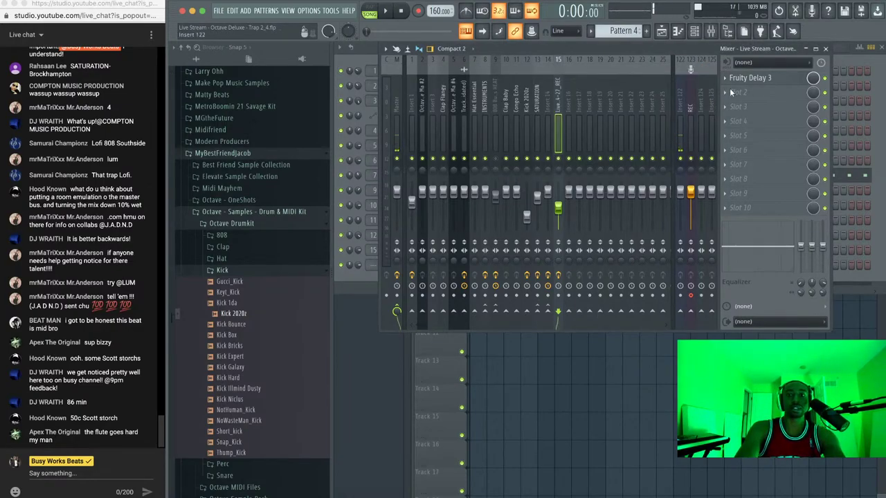
Look at the Fruity Delay 3 settings on the recorded take's mixer track during playback, and close its window
left_click(780, 82)
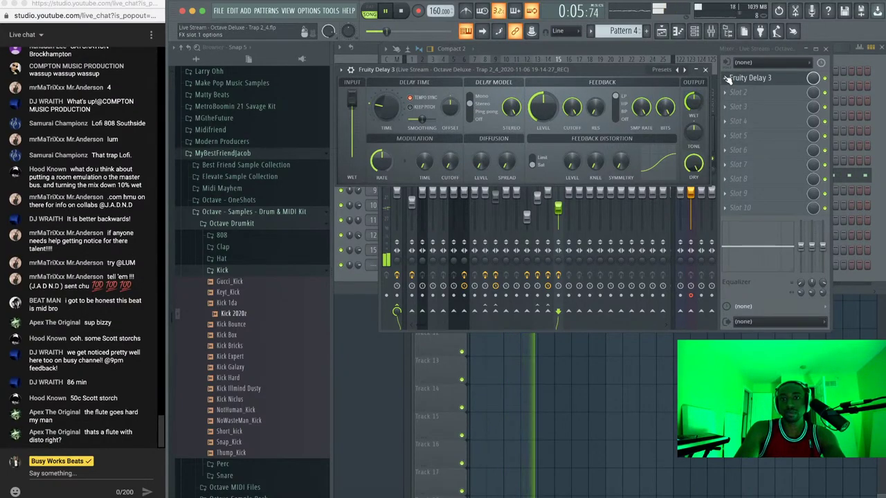
left_click(705, 69)
Delete both Pattern 10 clips on track 7 and both Pattern 11 clips on track 8 in the playlist
key("F5")
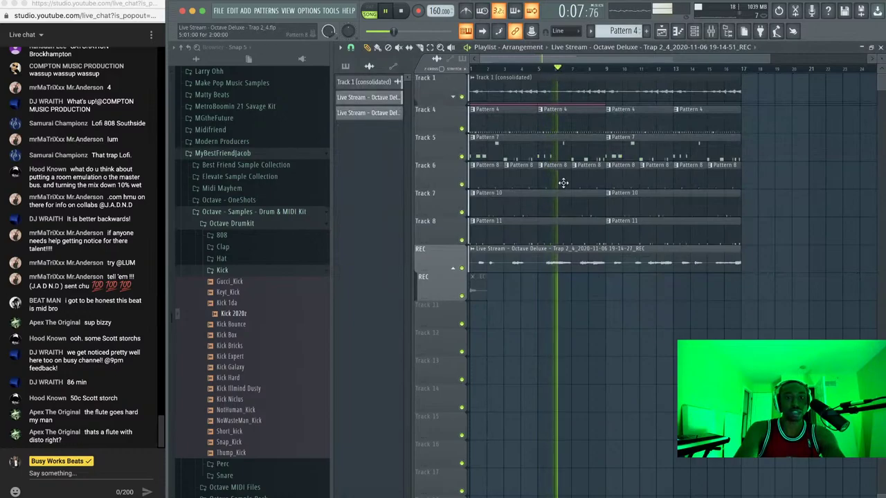
right_click(602, 214)
right_click(613, 214)
right_click(599, 226)
right_click(621, 226)
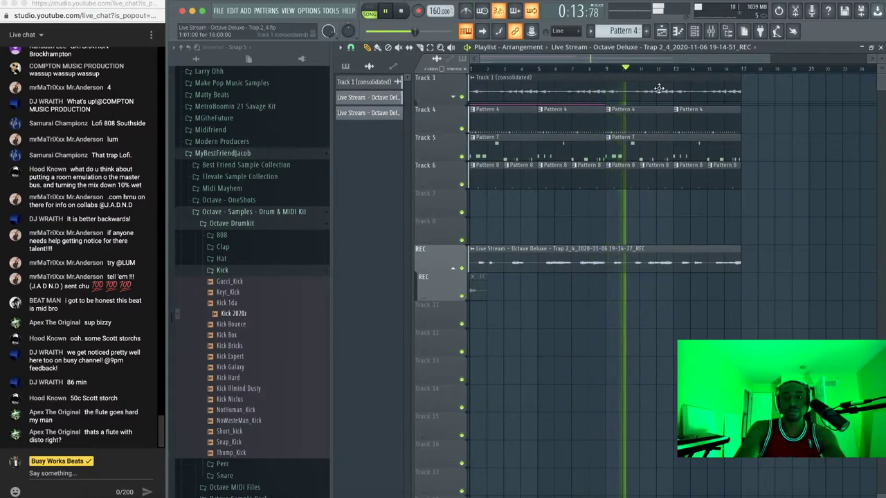
Show the channel rack and switch to the empty Pattern 13
left_click(694, 31)
scroll(635, 32, "down", 1)
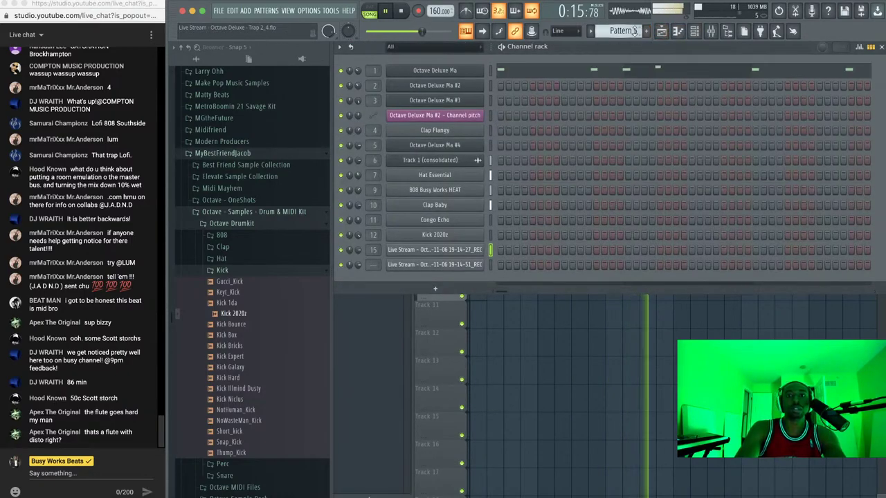
scroll(634, 32, "down", 4)
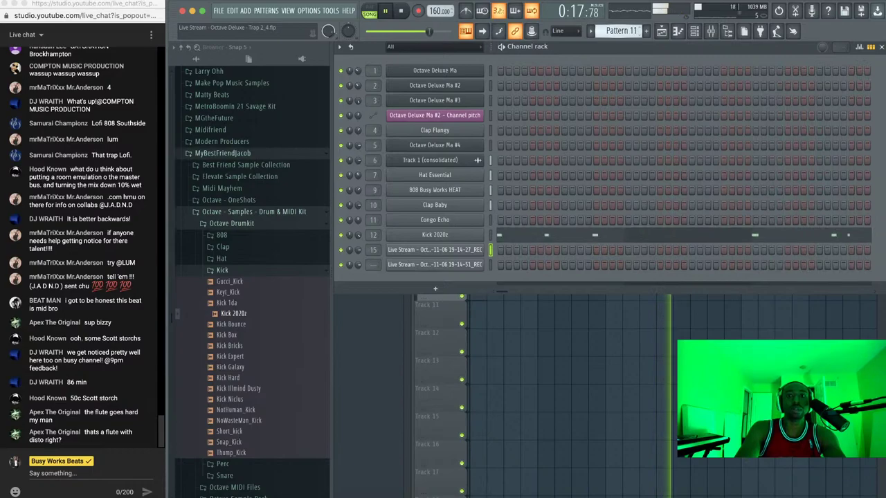
scroll(622, 31, "down", 2)
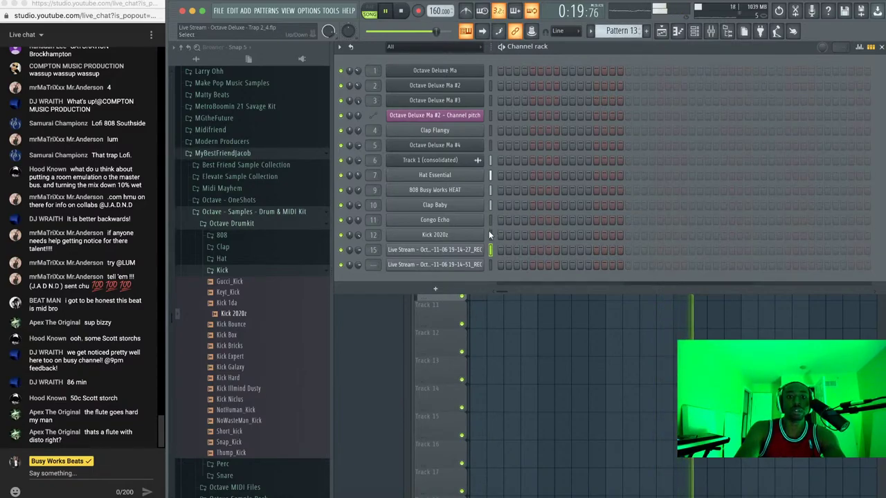
Try recording Kick 2020z hits into Pattern 13 as notes and automation, and stop playback
left_click(418, 15)
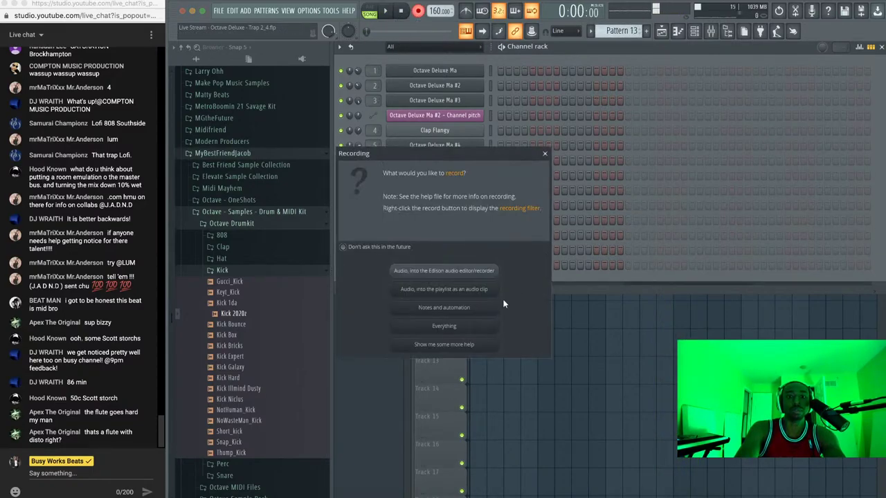
left_click(486, 309)
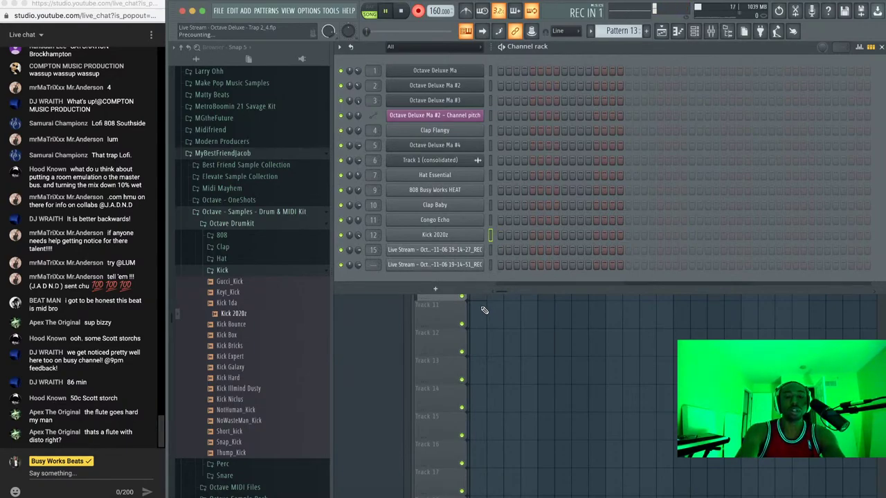
key("space")
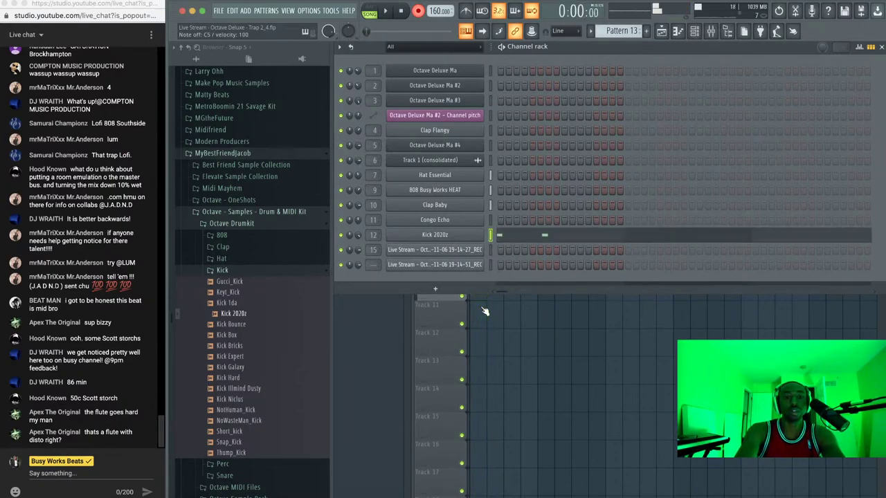
Reset the Kick 2020z mixer track's volume to 100%
left_click(710, 30)
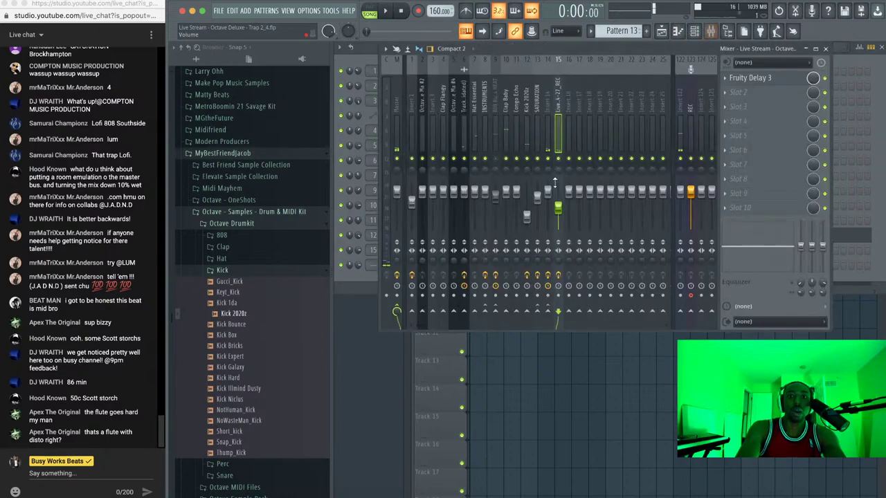
right_click(559, 206)
left_click(532, 84)
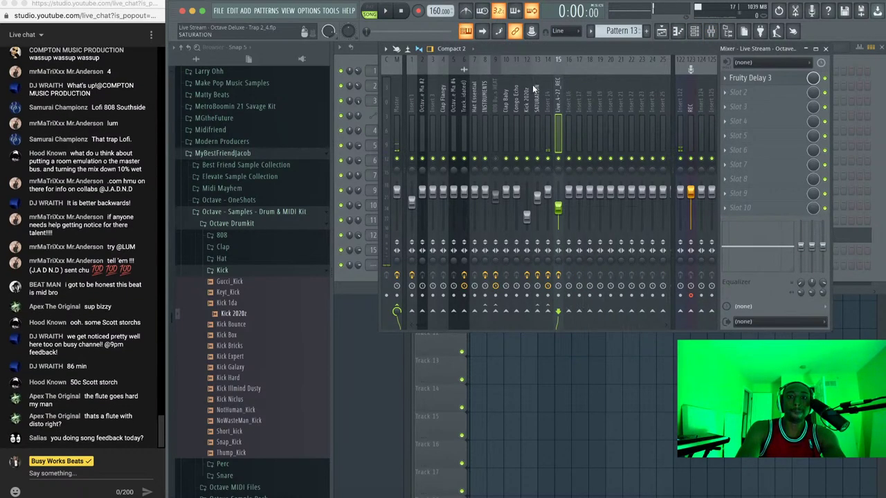
left_click(532, 88)
right_click(531, 218)
left_click(534, 219)
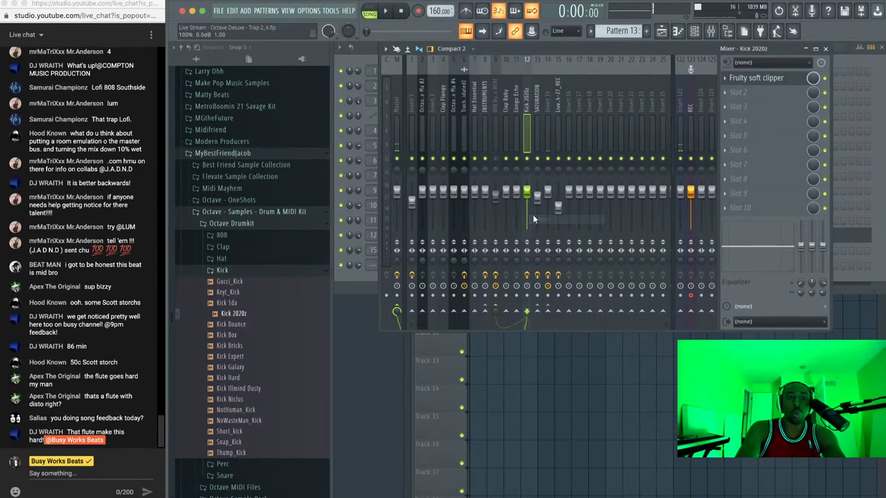
Cut the trial Kick 2020z notes from Pattern 13 in the channel rack
key("F9")
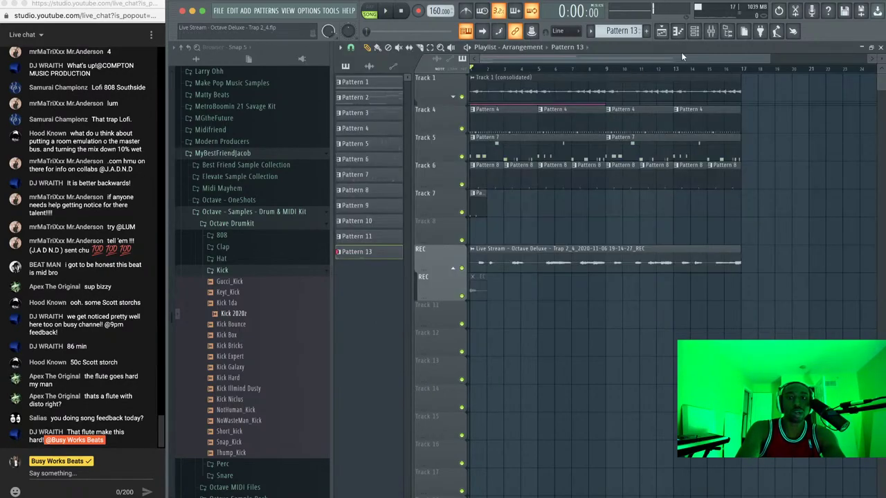
left_click(698, 34)
key("ctrl+x")
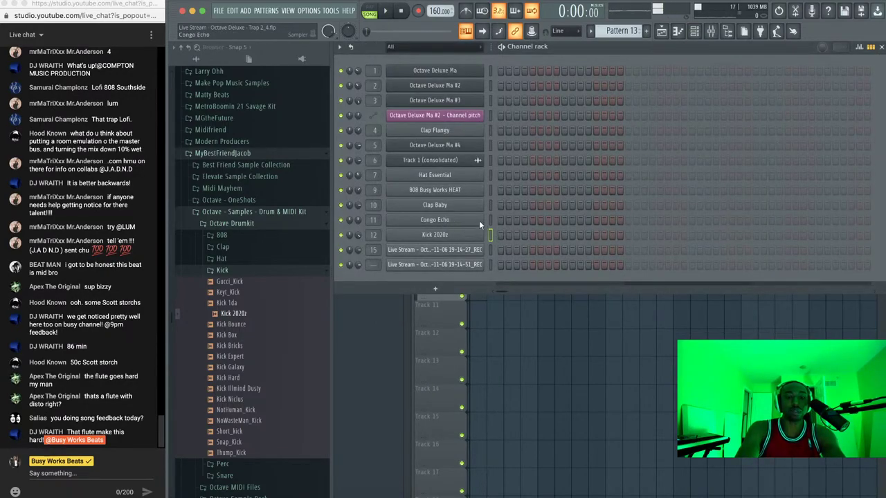
Record a new Kick 2020z rhythm into Pattern 13 as notes and automation, with the playlist in view, and stop the recording
left_click(418, 11)
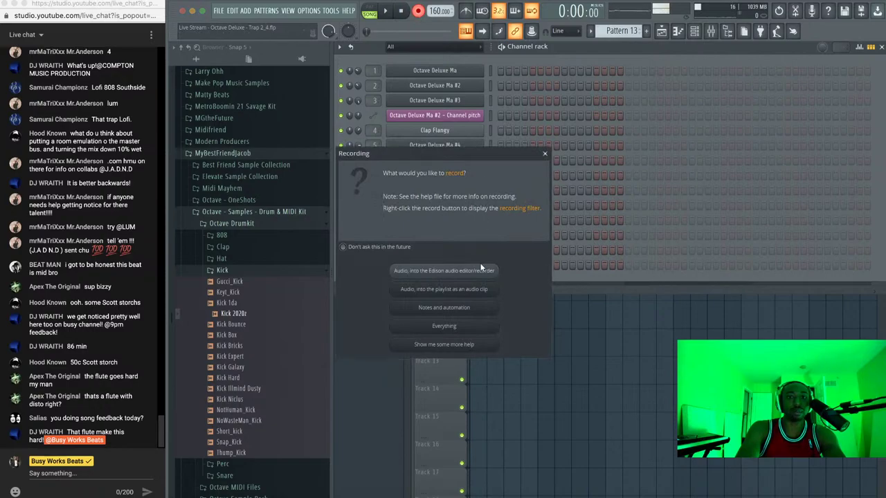
left_click(476, 308)
left_click(509, 332)
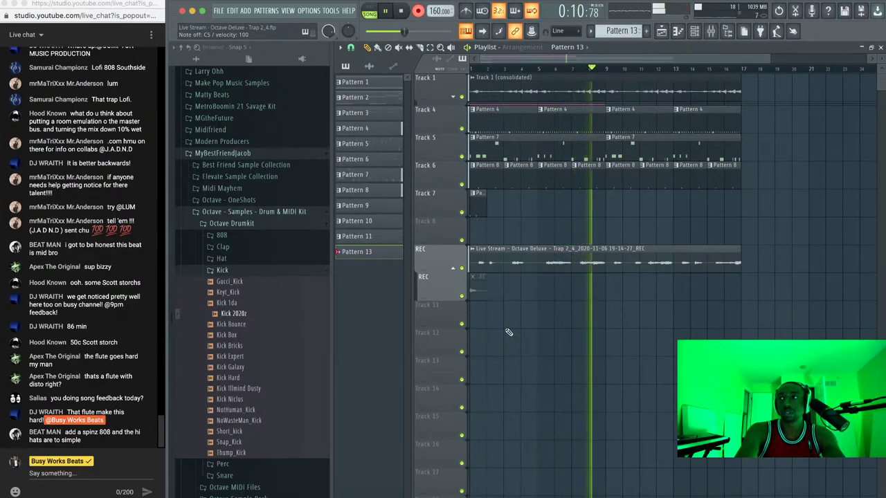
key("space")
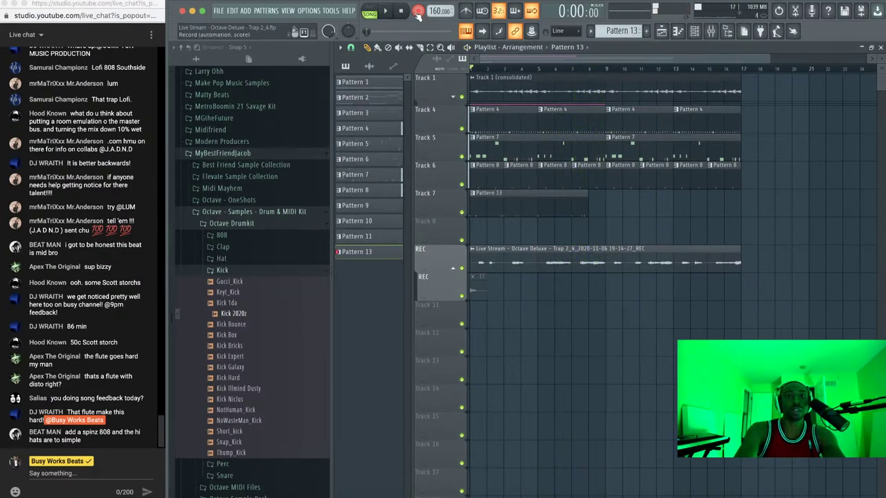
Play the song and lower the Kick 2020z mixer track's volume to 58%
left_click(695, 32)
left_click(711, 31)
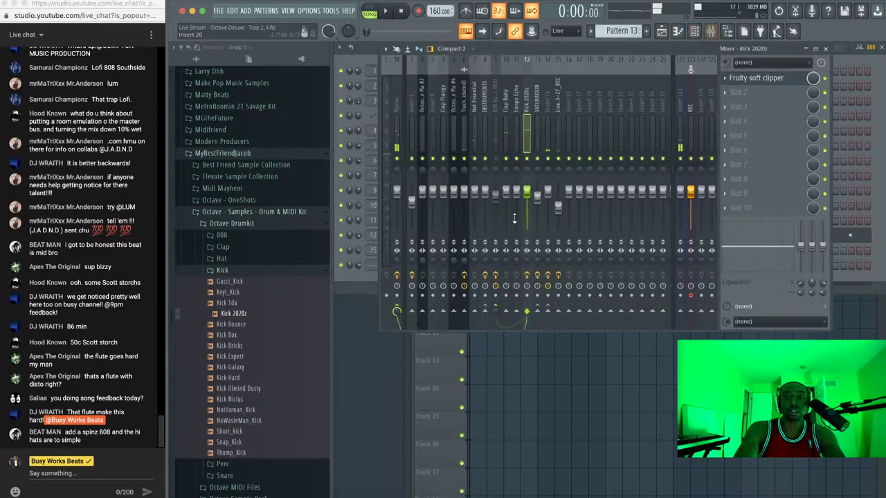
key("space")
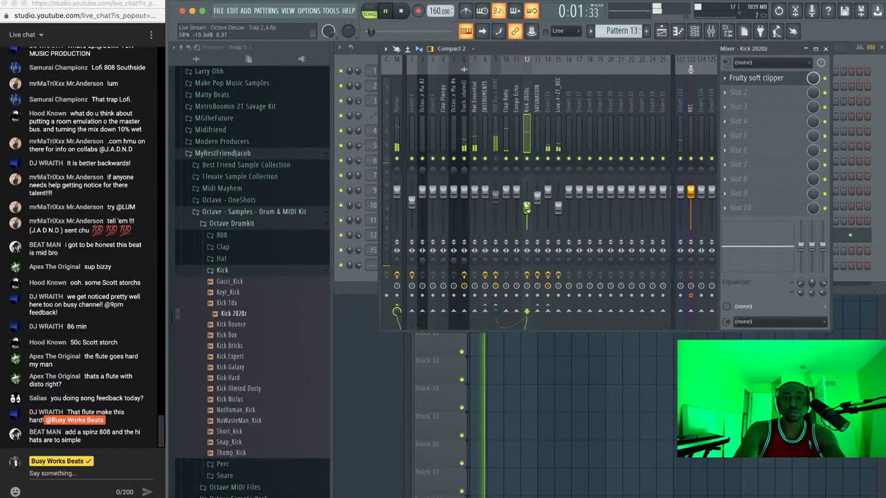
Examine the recorded kick notes of Pattern 13 in the piano roll, and return to the playlist
left_click(497, 391)
double_click(505, 208)
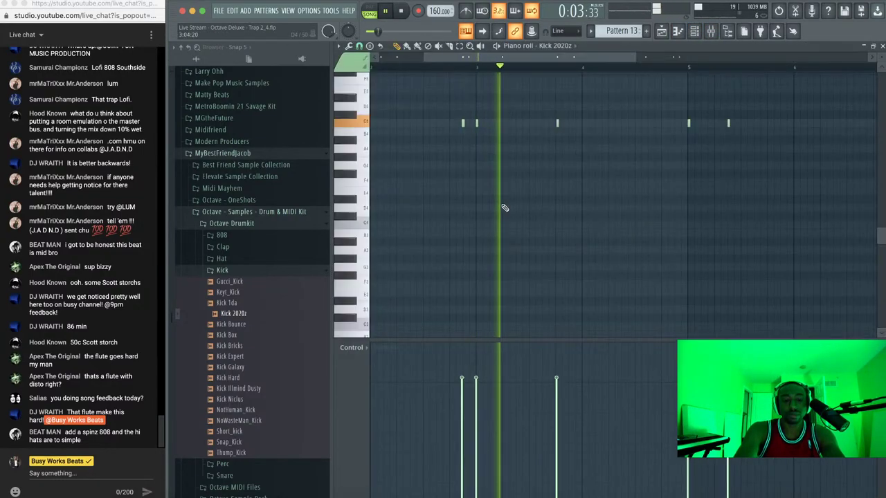
left_click(882, 46)
left_click(882, 46)
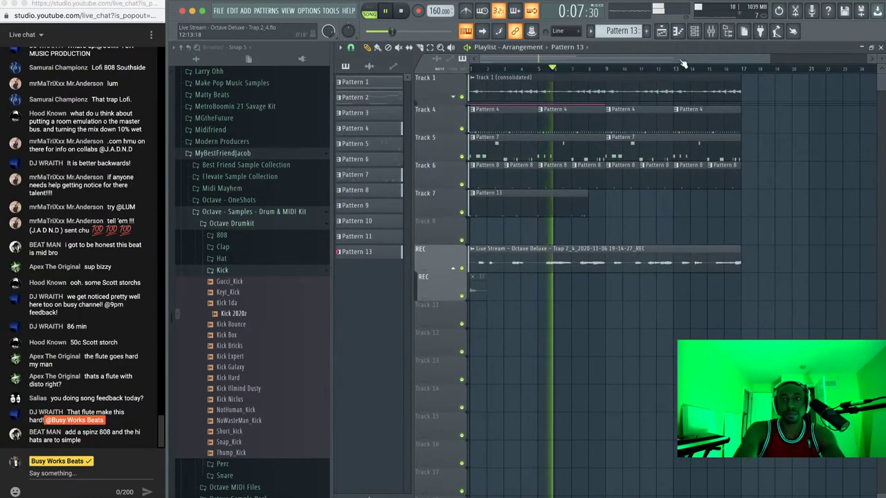
Lower the volume of the Track 1 (consolidated) mixer track during playback
left_click(711, 33)
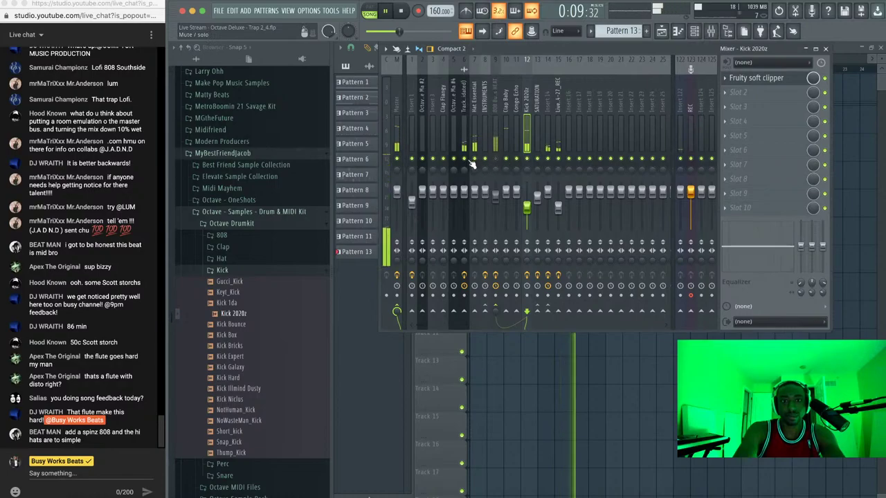
right_click(465, 160)
left_click_drag(467, 192, 468, 208)
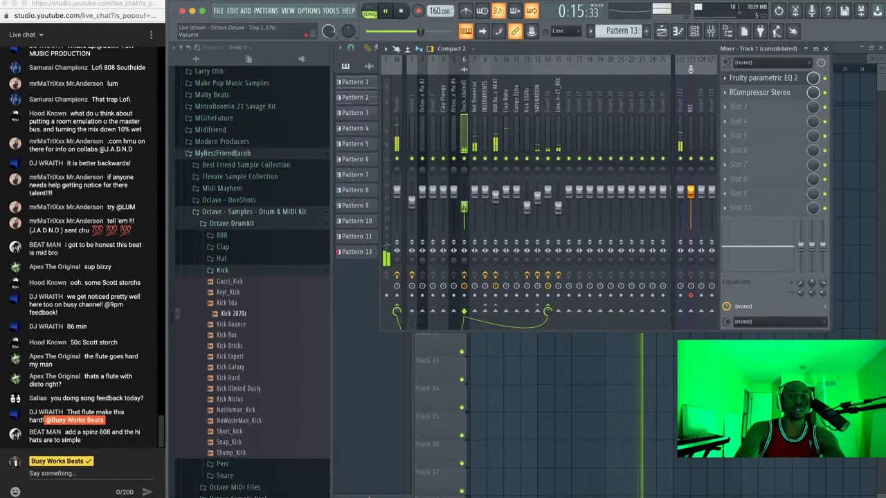
Restart song playback in the playlist and try to place the Pattern 13 clip further along track 7
key("F9")
key("space")
key("space")
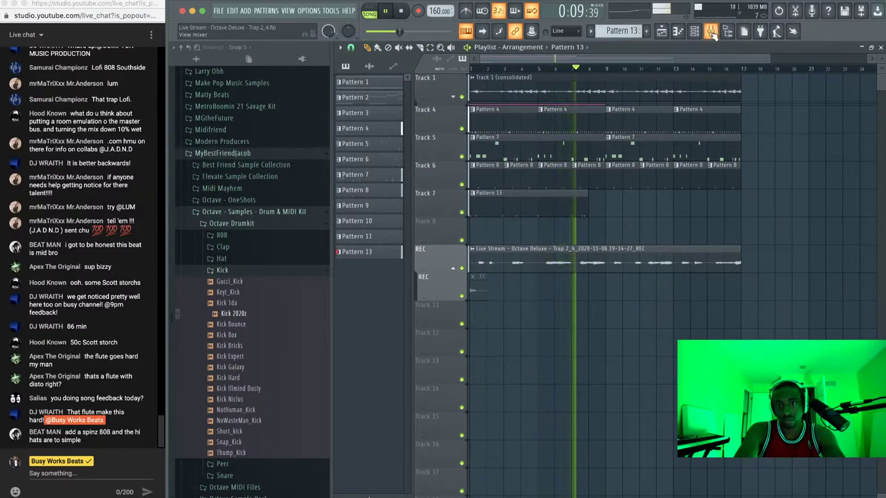
left_click(530, 204)
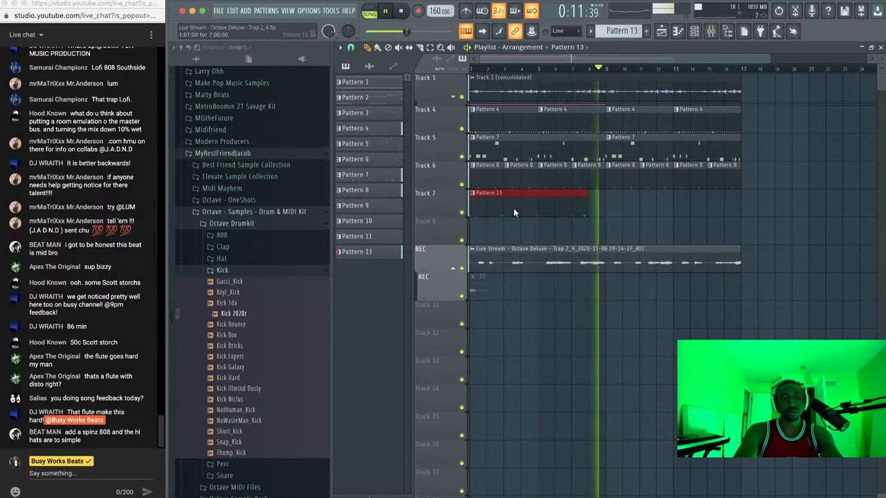
left_click_drag(513, 210, 661, 211)
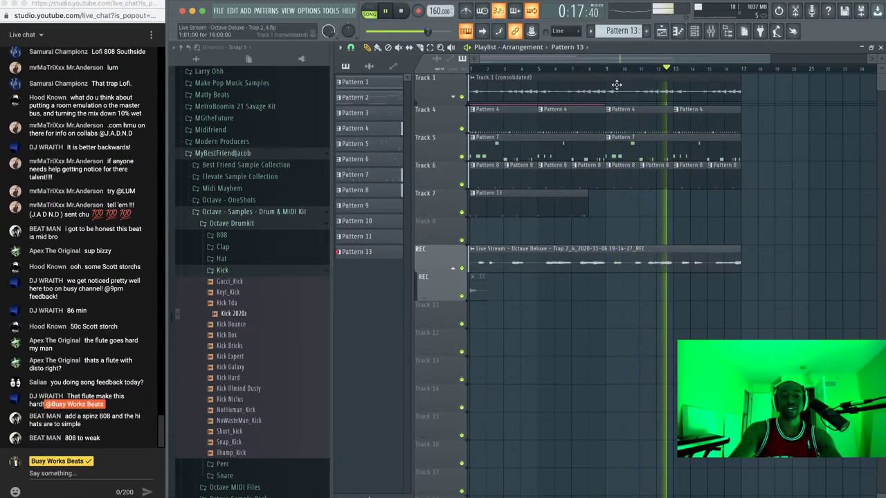
Raise the volume of the 808 Busy Works HEAT mixer track during playback
key("F6")
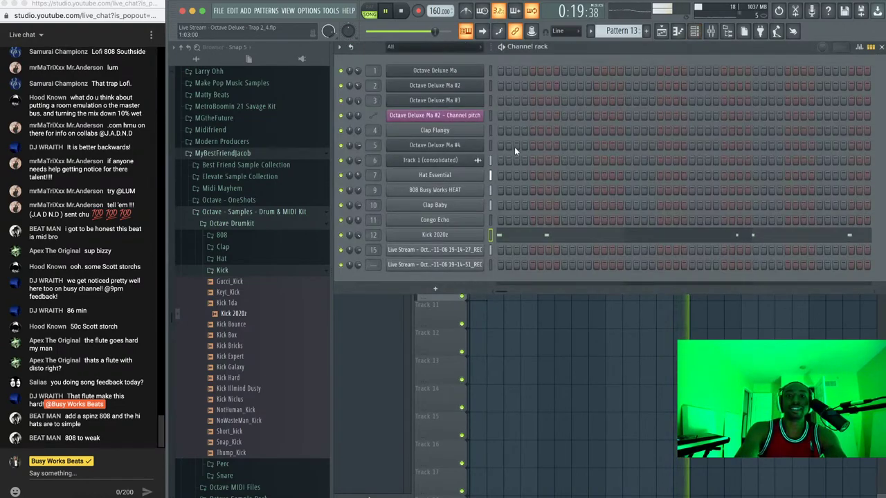
left_click(717, 37)
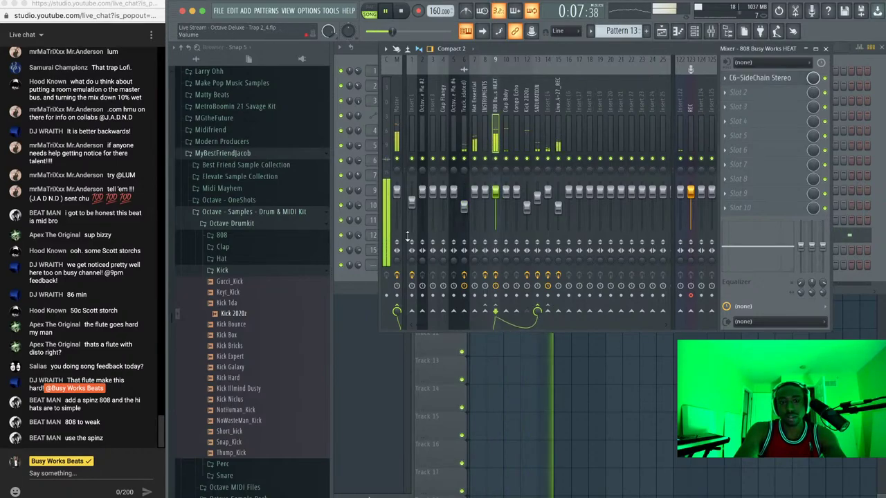
Check the C6-SideChain Stereo settings on the 808's mixer track while starting and stopping playback, and close the effect and the mixer
left_click(374, 279)
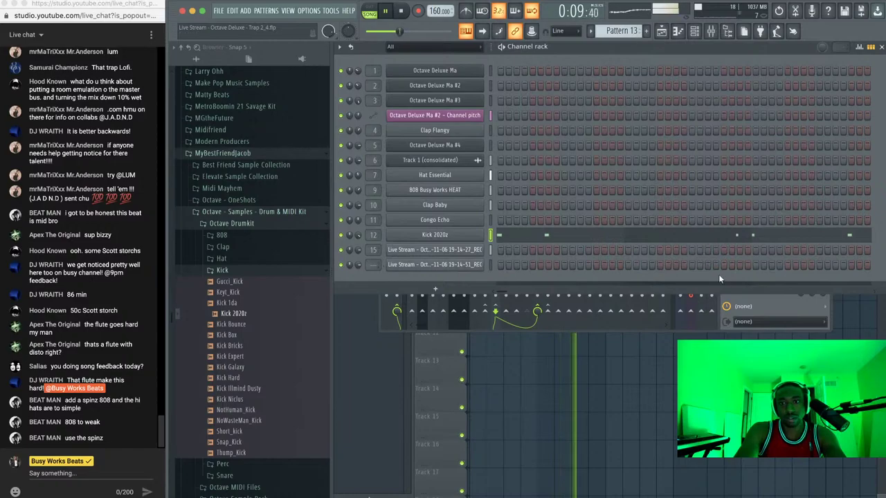
key("space")
left_click(732, 295)
left_click(786, 78)
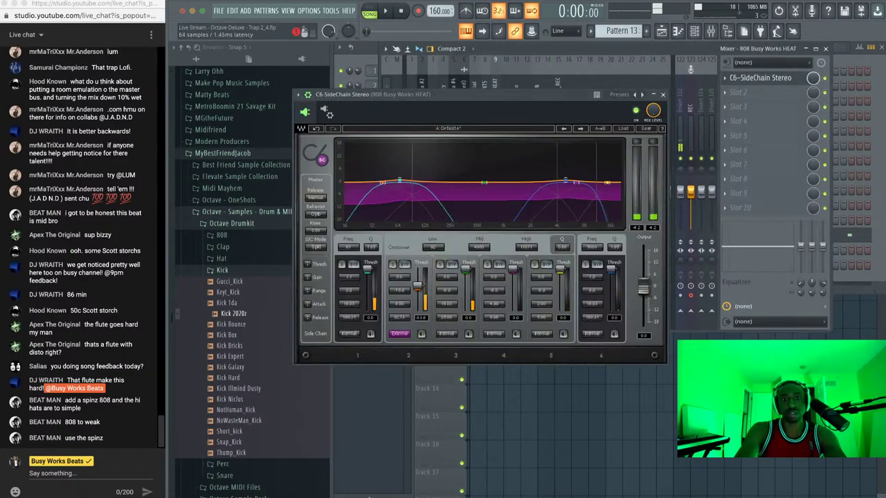
key("space")
key("space")
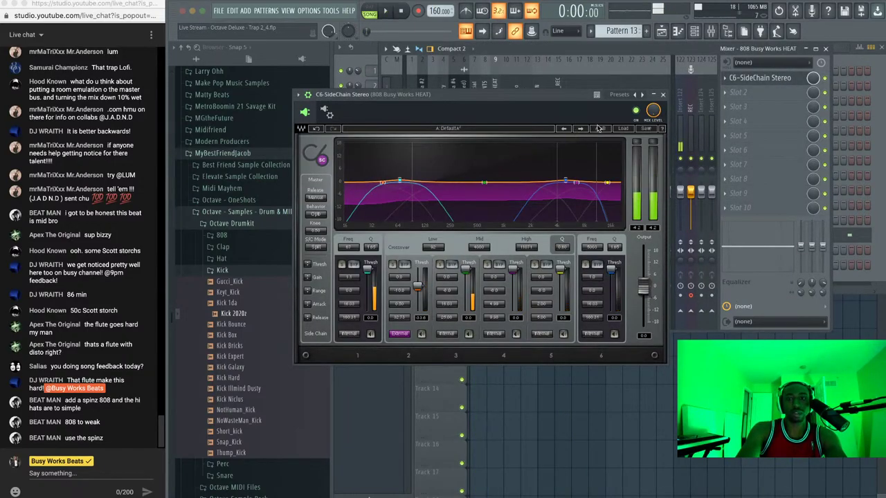
left_click(663, 94)
key("space")
left_click(827, 48)
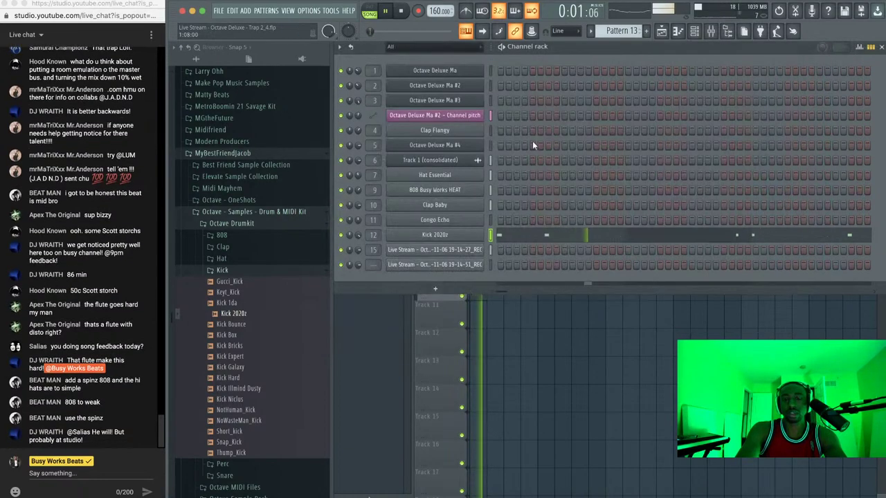
Select the REC track in the mixer while the song plays
right_click(546, 343)
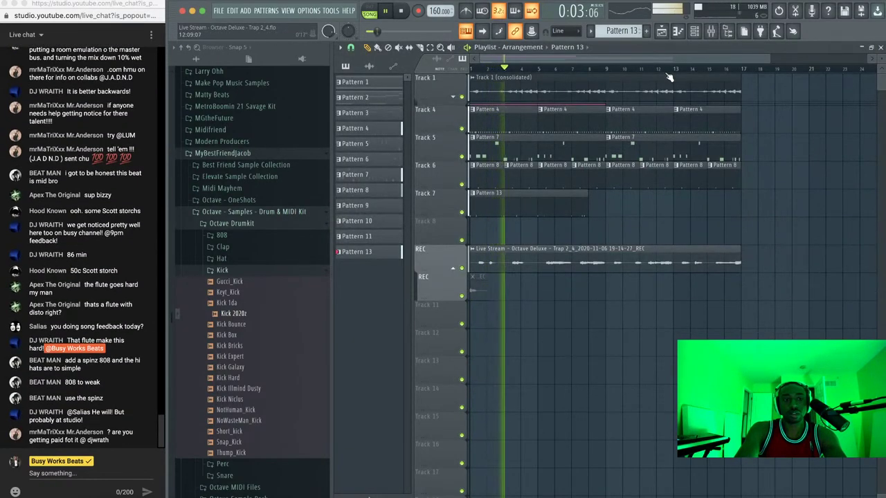
left_click(695, 31)
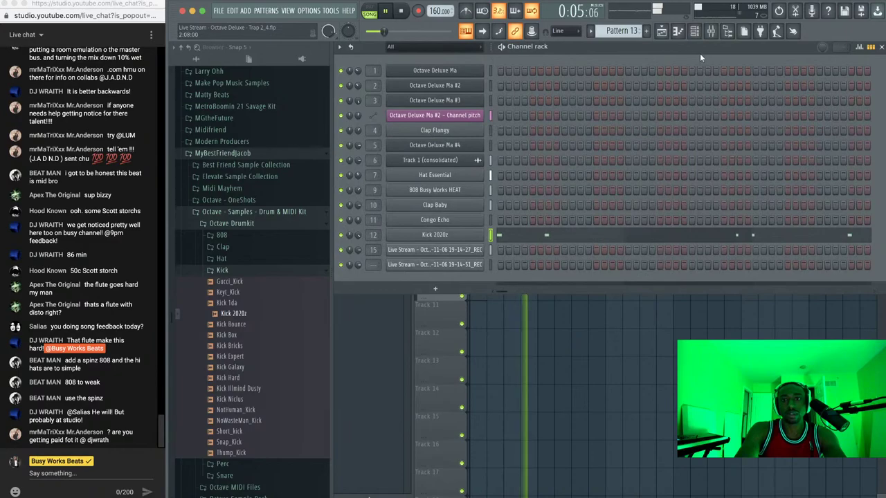
left_click(712, 31)
left_click(692, 94)
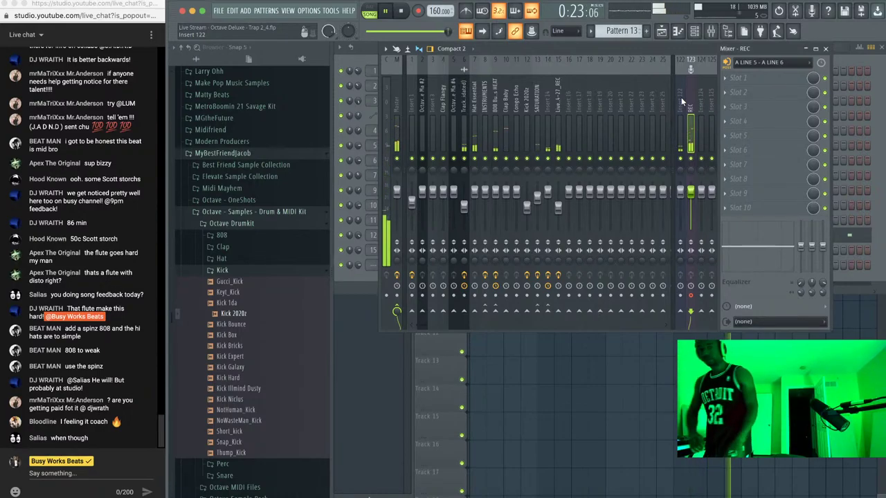
Stop playback and record a live audio take from the REC mixer track into the playlist as an audio clip
key("space")
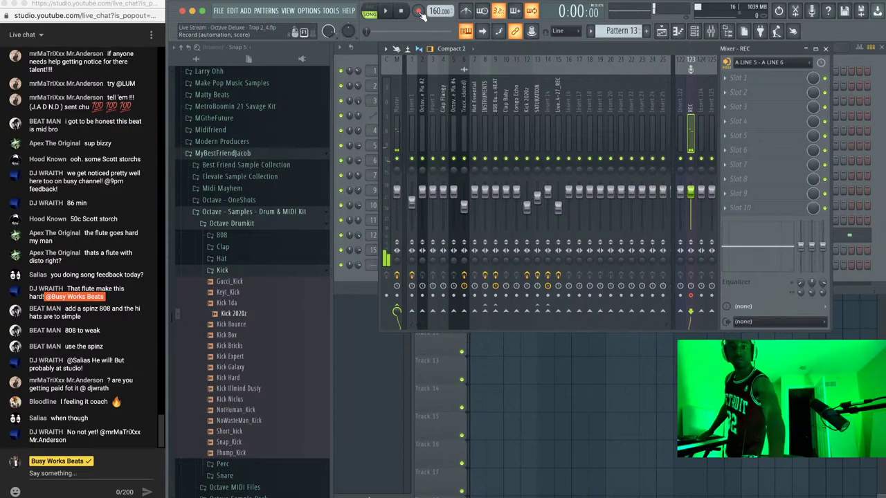
left_click(419, 11)
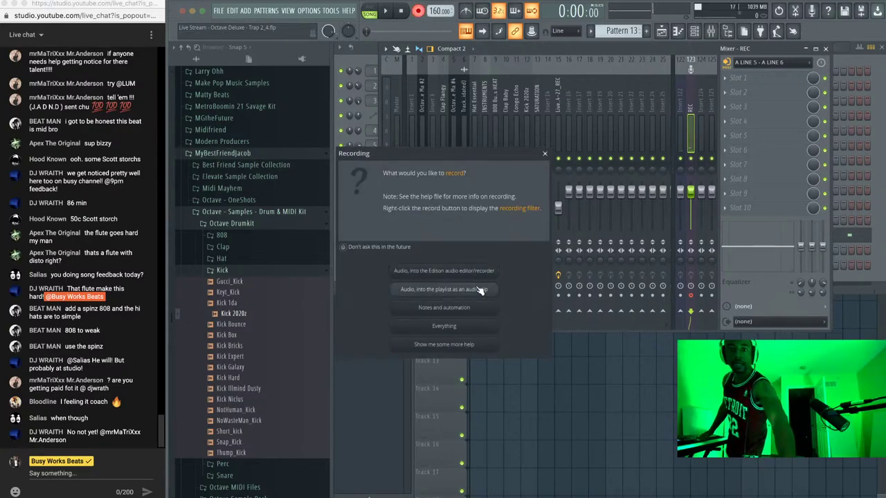
left_click(477, 289)
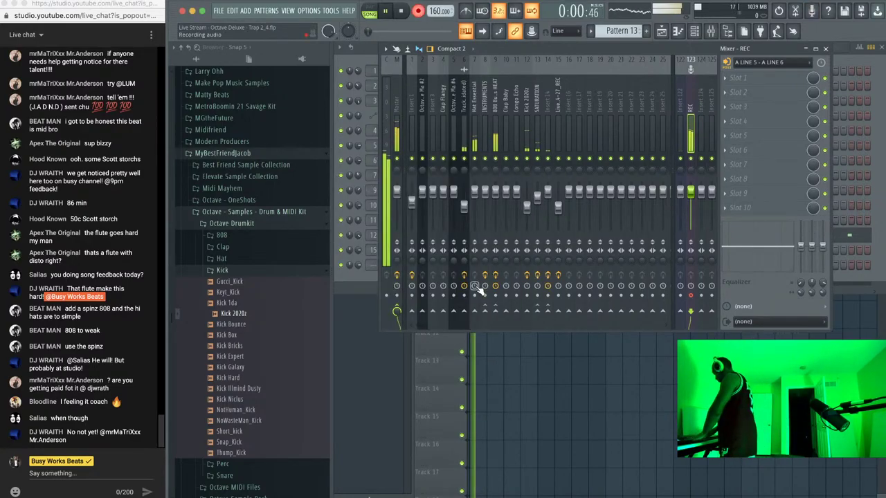
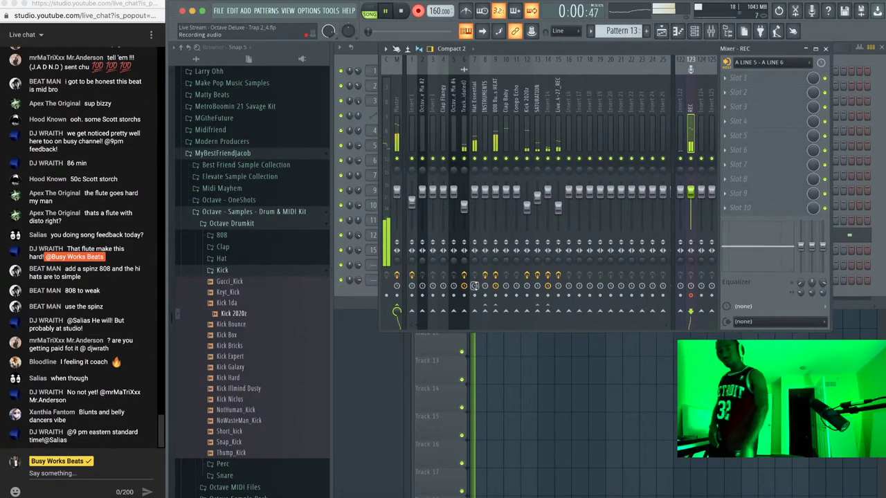
key("space")
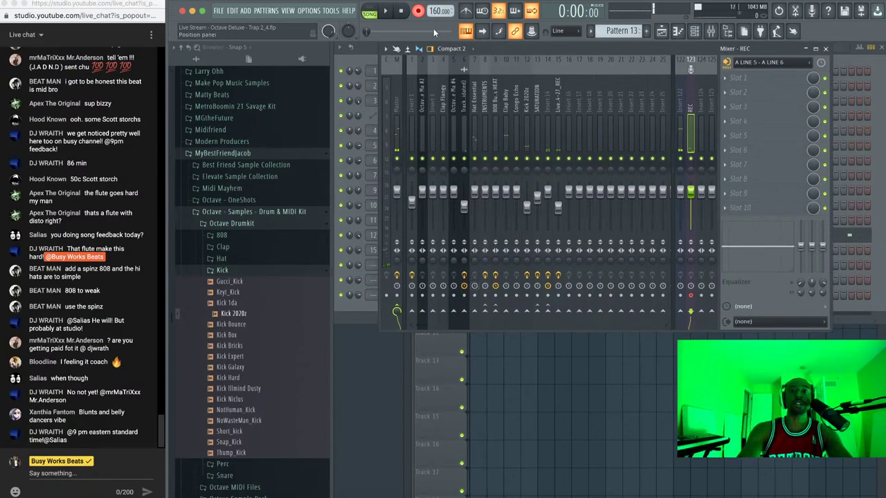
Return to the playlist and unmute the new 19-18-36 recording clip
key("F5")
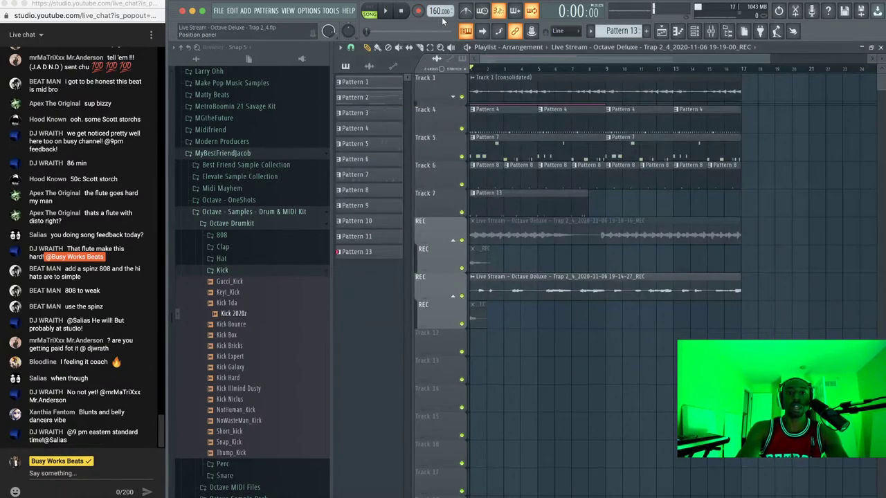
left_click(695, 30)
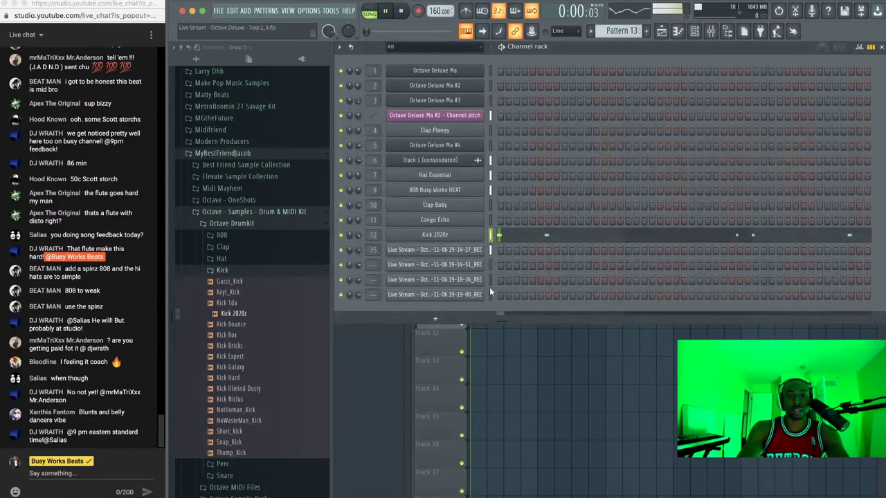
right_click(515, 358)
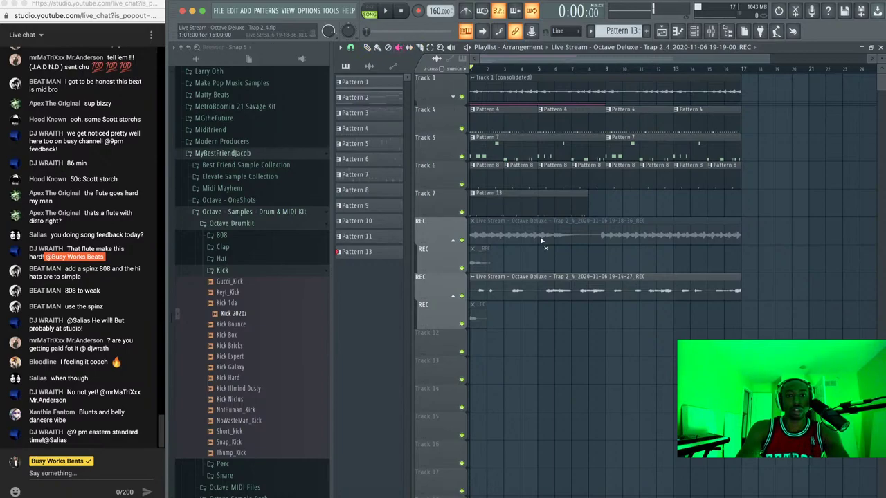
left_click(542, 240)
Route the 19-18-36 recording's channel to mixer track 16 and lower that track's volume during playback
left_click(695, 31)
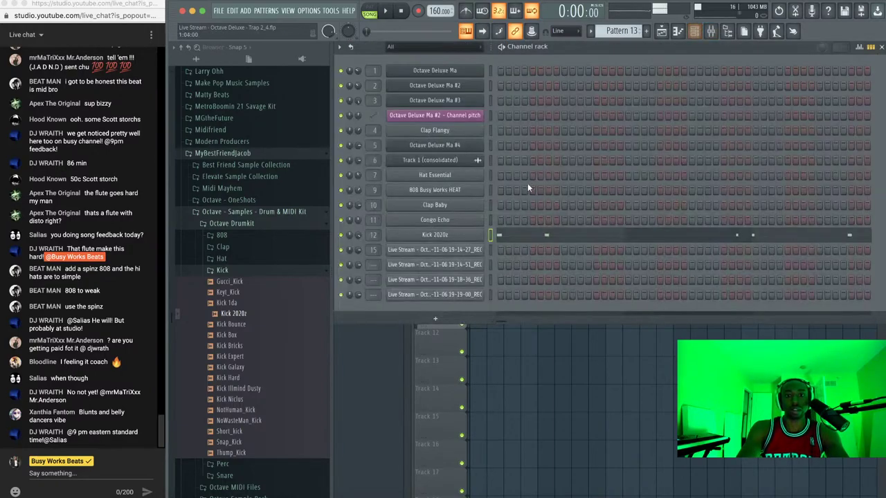
key("space")
left_click(490, 280)
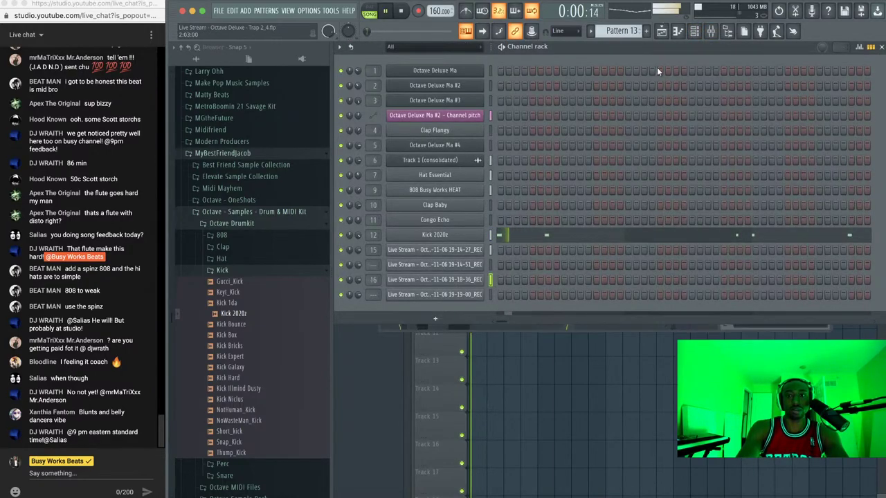
left_click(713, 31)
key("space")
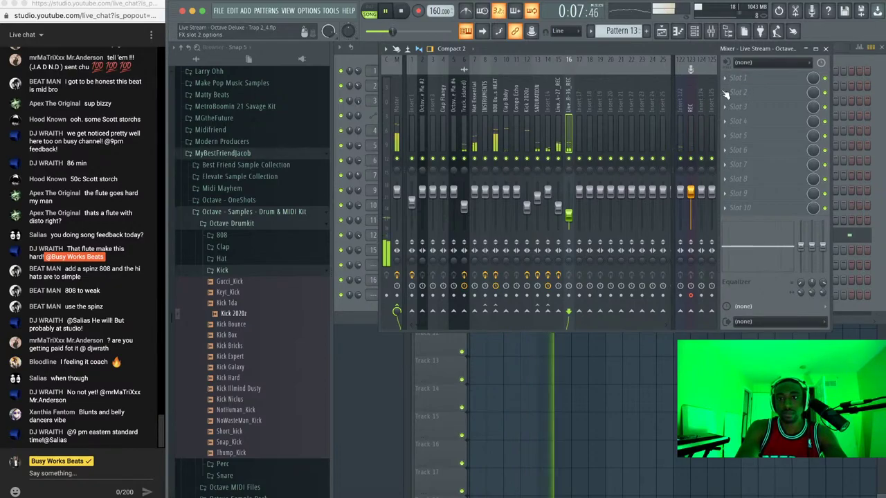
Slice the 19-18-36 recording clip in the playlist at bar 8 and delete its first part
key("F9")
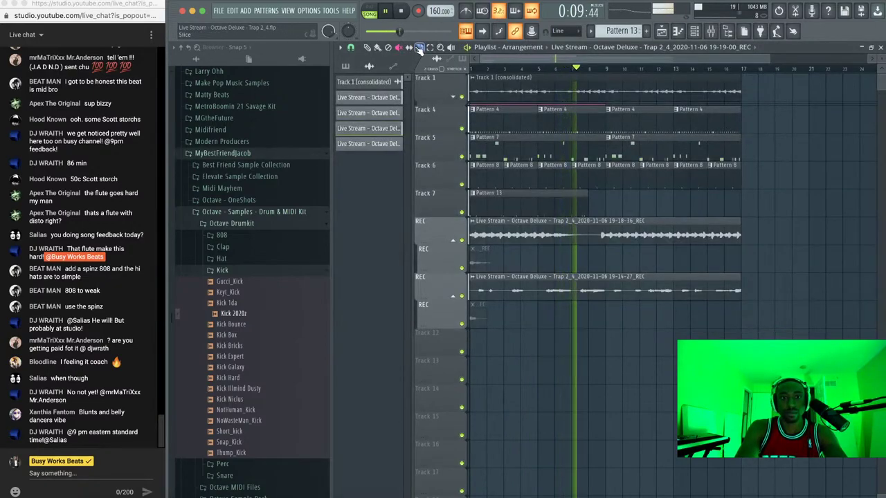
left_click_drag(594, 221, 592, 240)
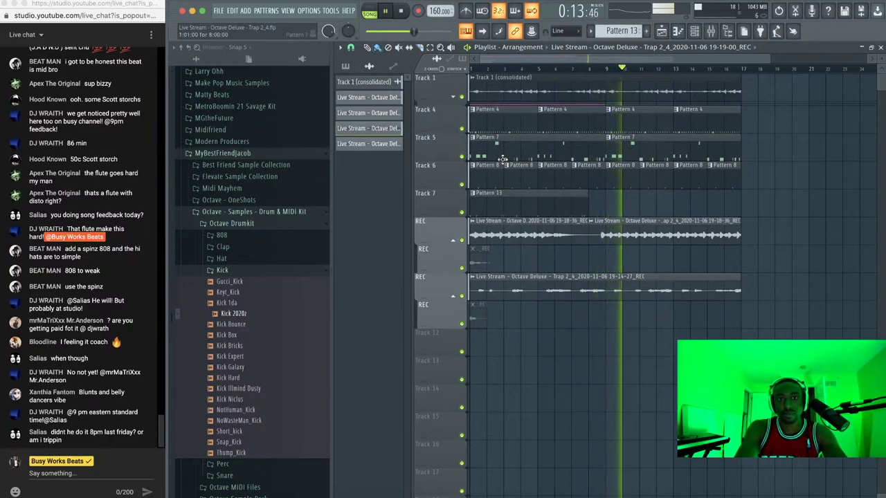
right_click(532, 227)
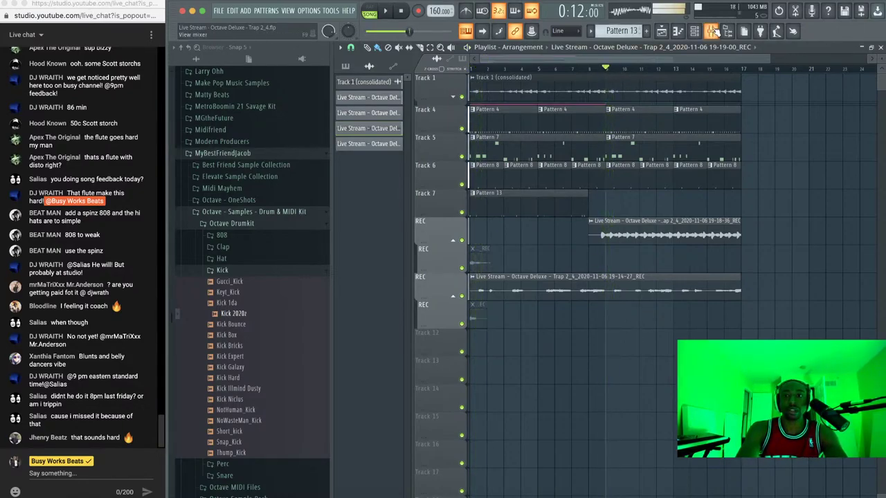
Add RCompressor Stereo to the first effect slot of mixer track 16, with Opto mode, threshold -23.7 and ratio 1.24
left_click(711, 31)
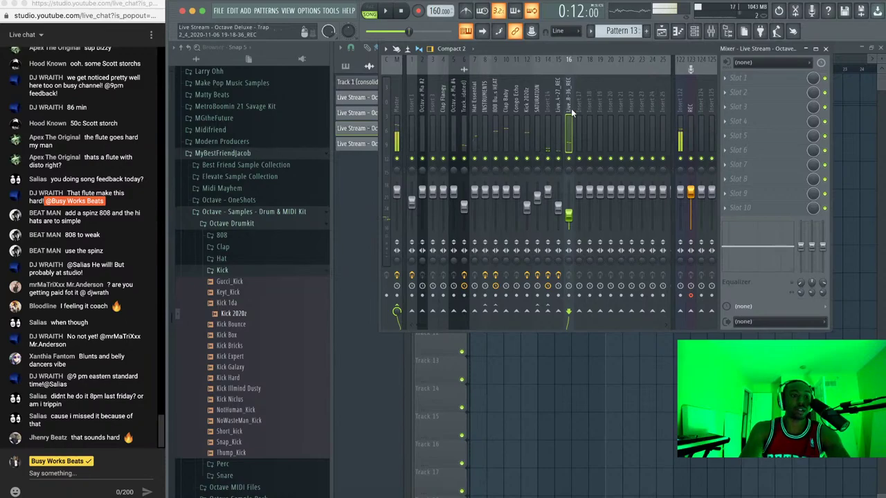
left_click(744, 83)
mouse_move(738, 91)
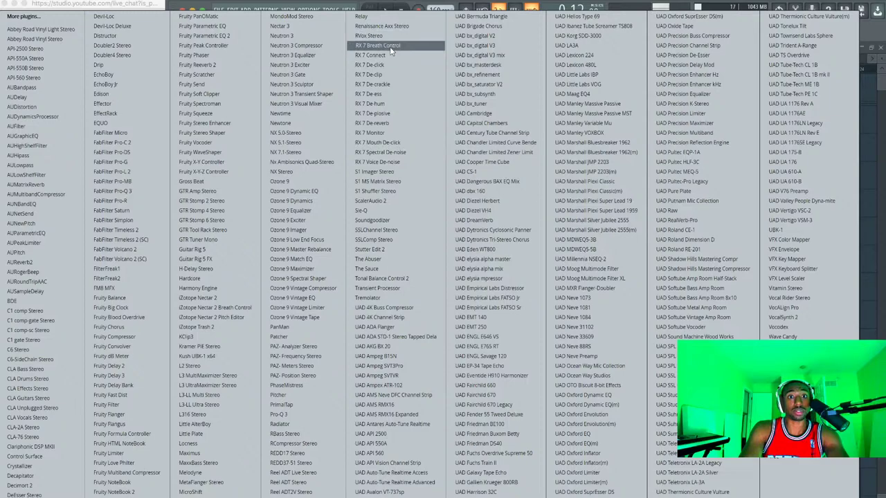
left_click(295, 445)
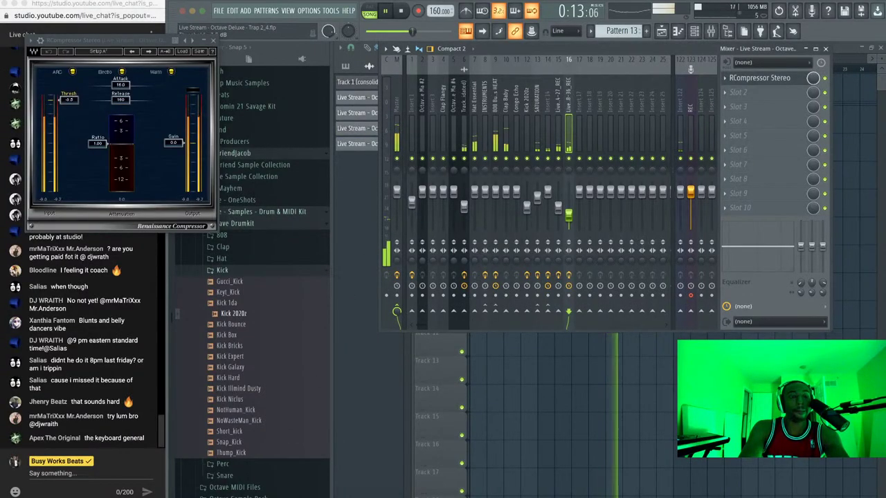
mouse_move(98, 144)
left_mouse_down()
mouse_move(97, 155)
mouse_move(100, 145)
left_mouse_up()
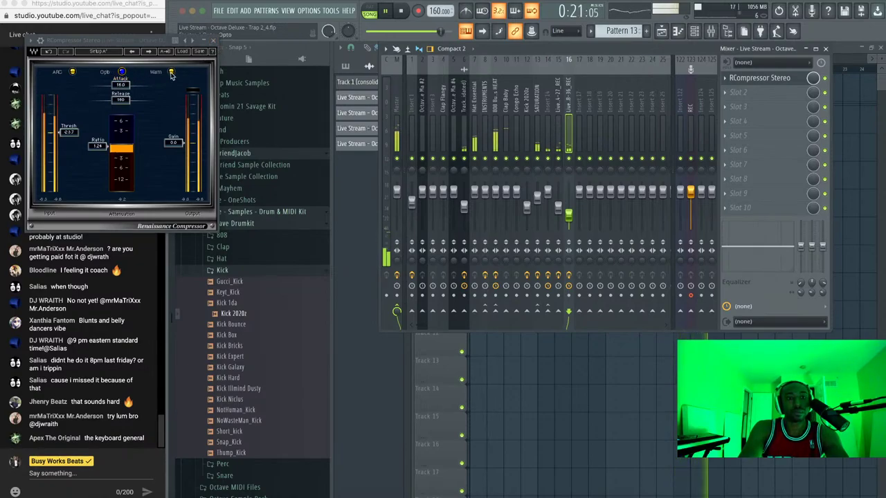
left_click(216, 40)
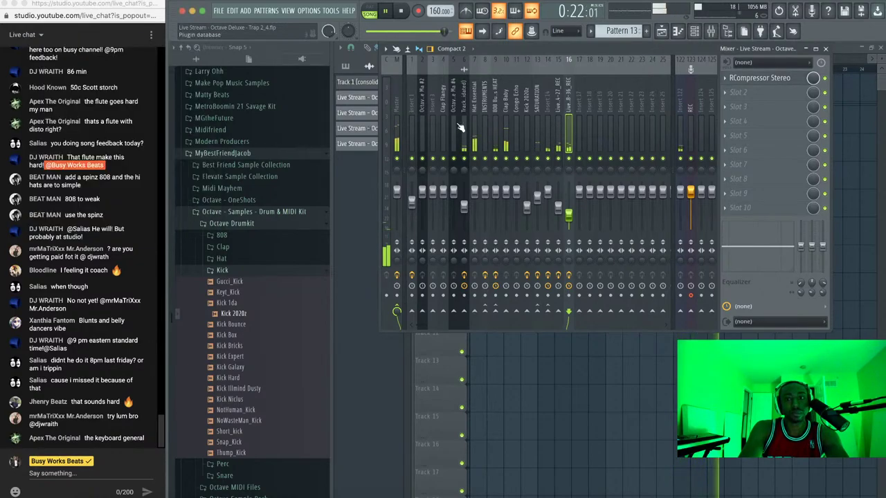
left_click(574, 389)
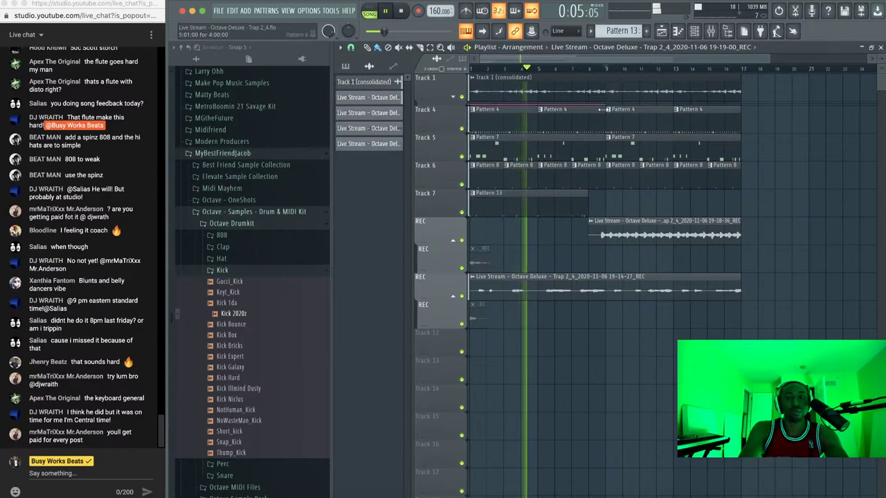
Listen to the beat with the 808 Busy Works HEAT channel muted, and stop playback
key("F6")
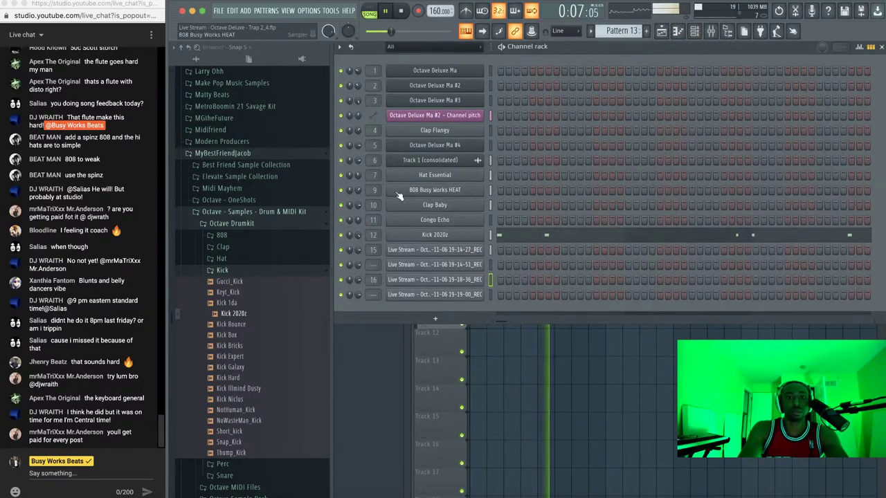
key("F6")
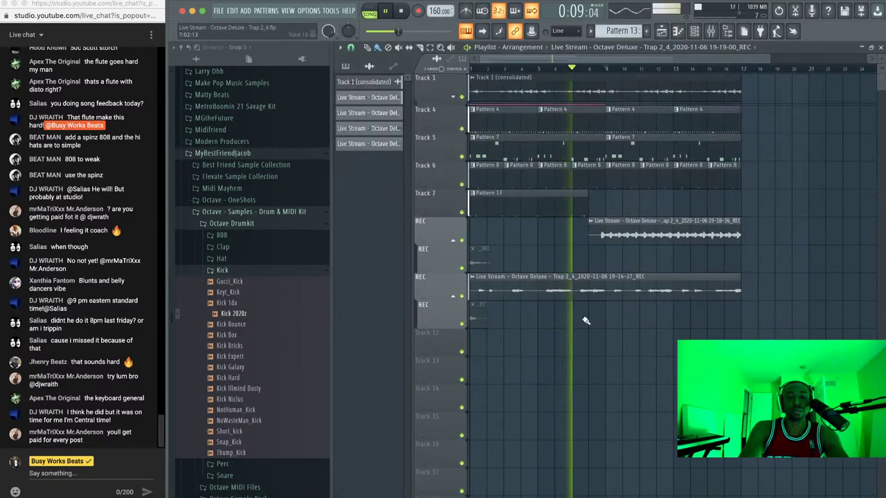
left_click(693, 32)
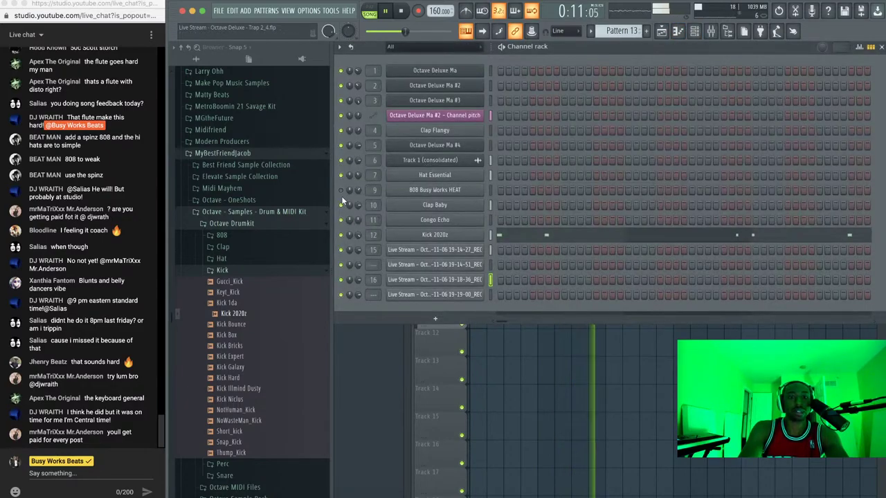
key("F6")
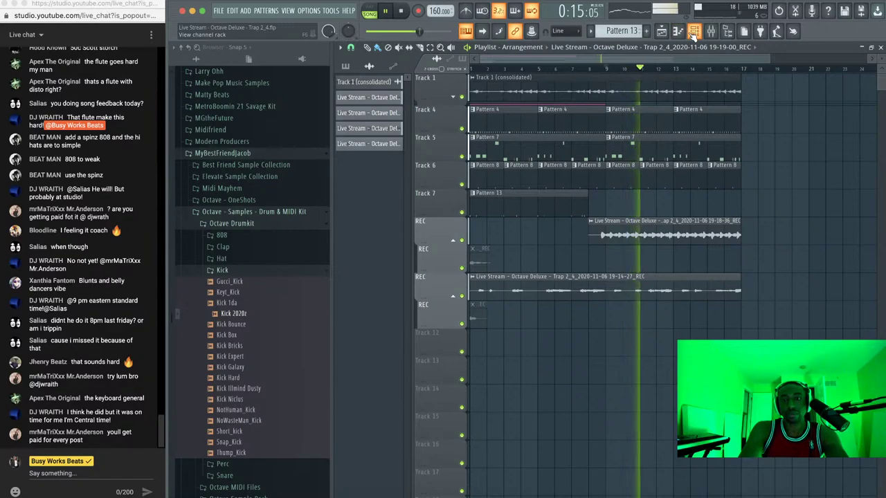
key("space")
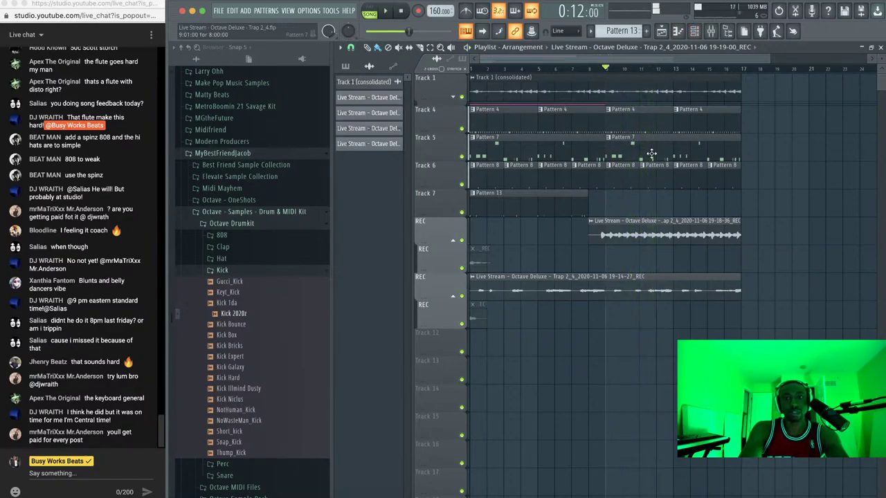
Open Pattern 7's 808 notes in the piano roll and add a second B4 note in the latter half of bar 2
double_click(496, 147)
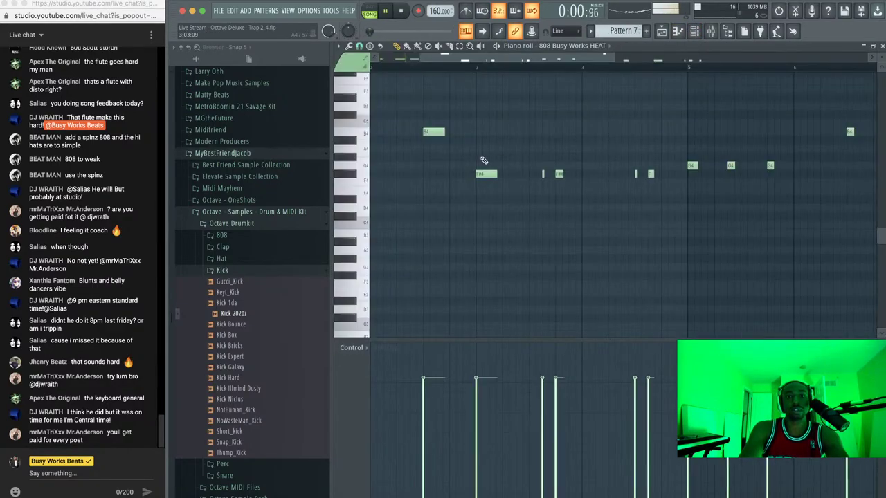
key("space")
left_click_drag(526, 212, 508, 214)
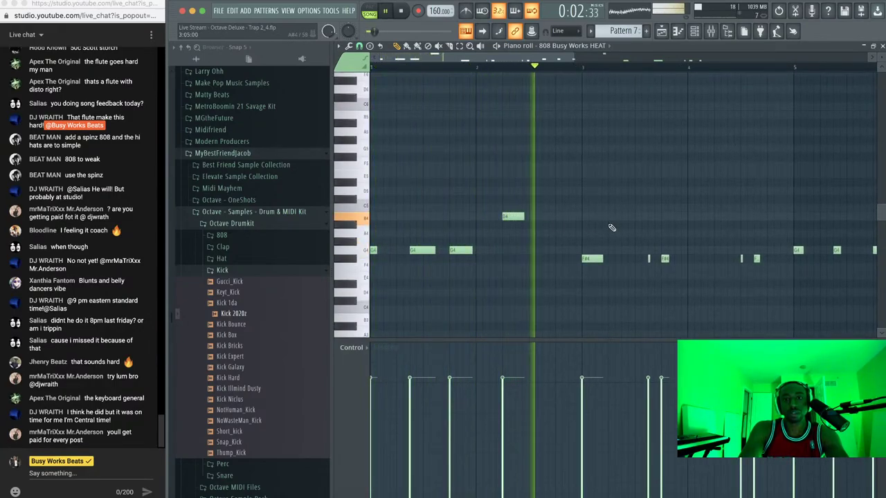
scroll(609, 230, "down", 1)
key("space")
key("space")
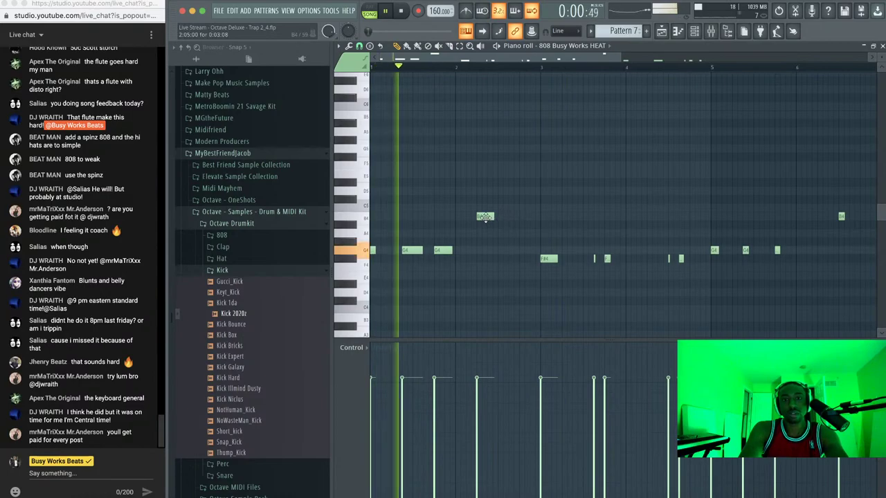
left_click(511, 216)
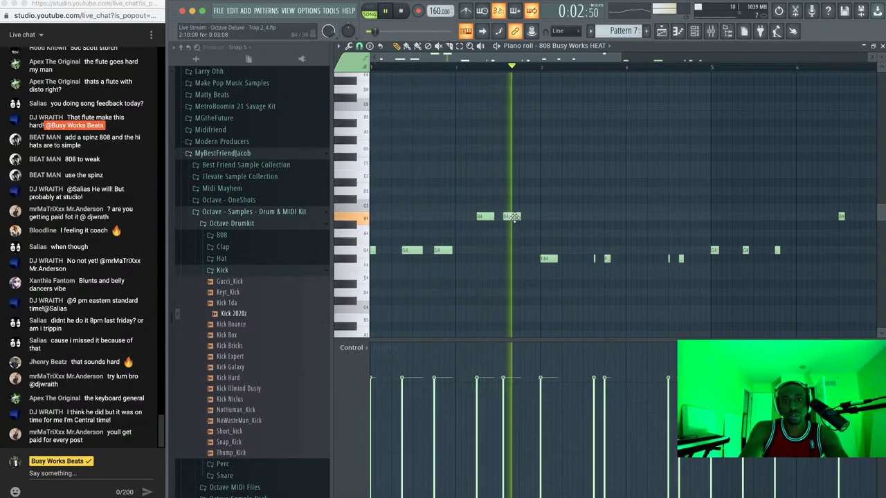
left_click_drag(507, 218, 513, 218)
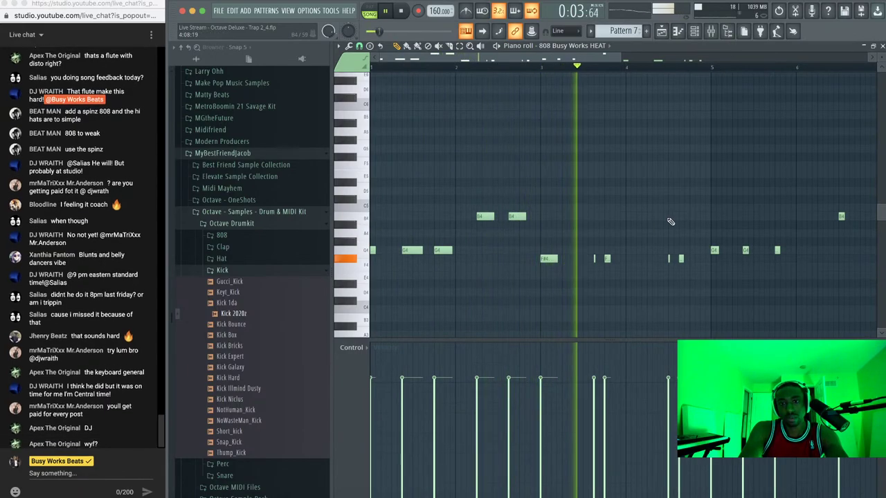
Select the two short F#4 notes in bar 3, shift the B4 note in bar 6 slightly earlier, and stop playback
scroll(671, 222, "right", 1)
left_click_drag(584, 269, 557, 257)
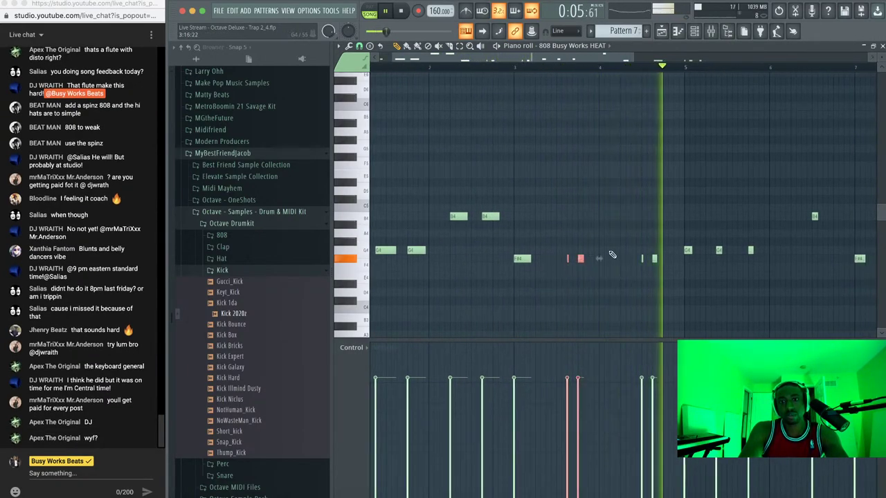
scroll(617, 254, "down", 1)
scroll(641, 261, "down", 1)
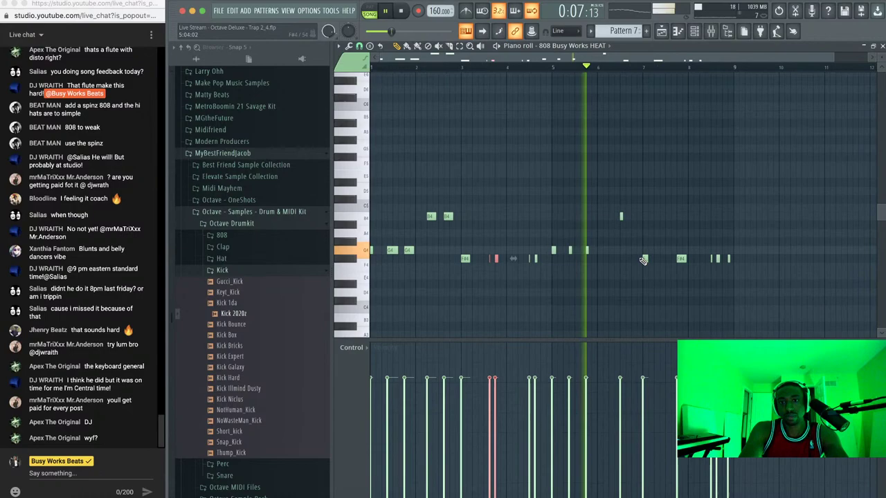
right_click(621, 217)
key("space")
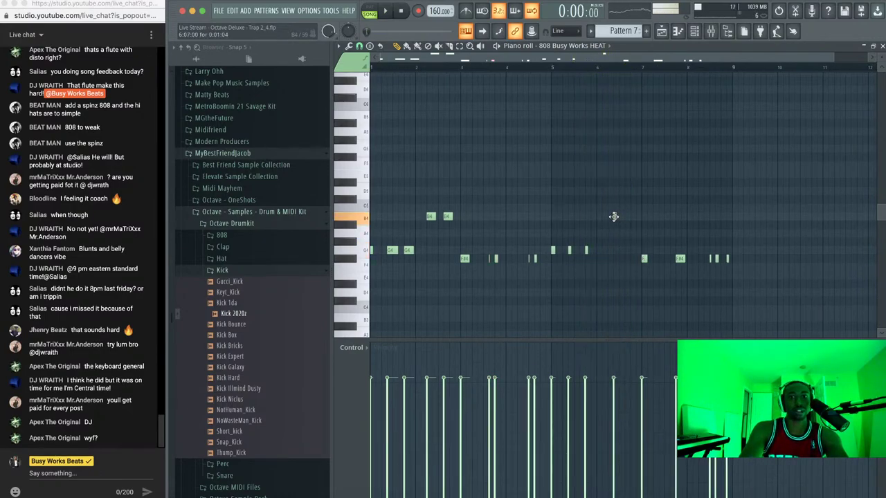
Set the piano roll's snap to 1/2 beat
left_click(360, 46)
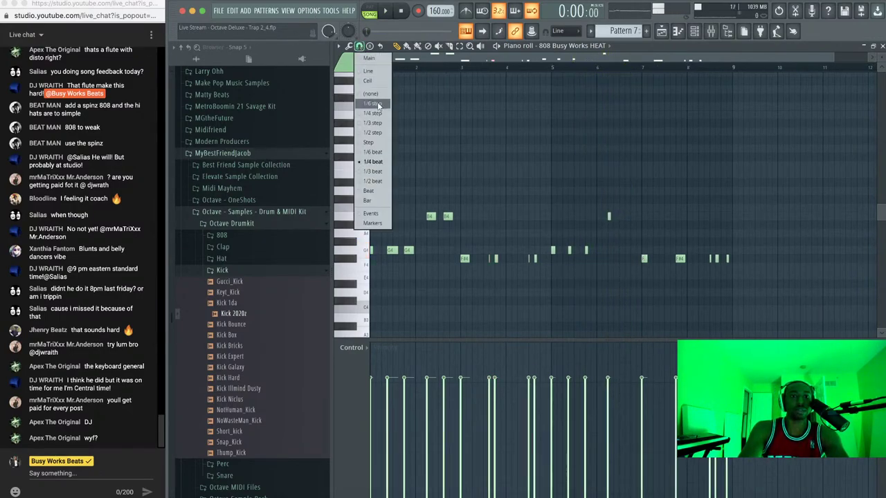
left_click(378, 181)
scroll(424, 183, "up", 3)
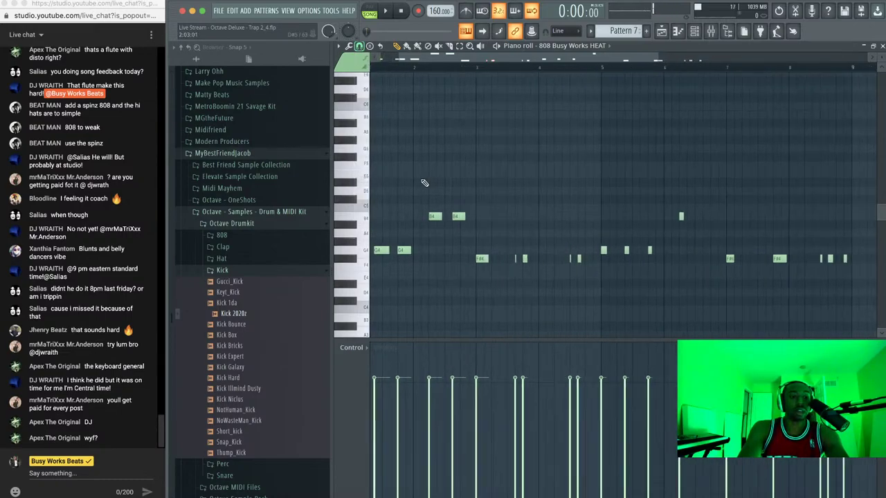
Shift the two short F#4 notes in bar 3 about half a beat later while replaying the beat, and deselect them
scroll(424, 182, "down", 3)
key("space")
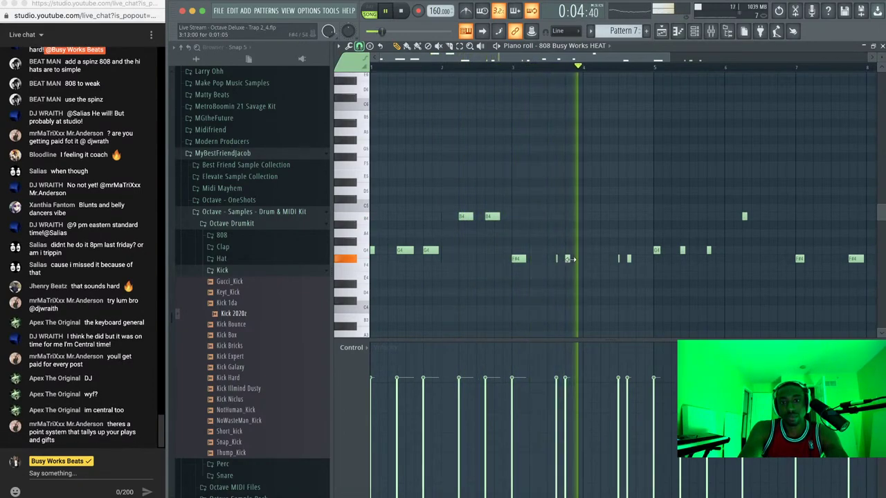
key("space")
mouse_move(583, 259)
left_mouse_down()
mouse_move(560, 262)
mouse_move(576, 259)
left_mouse_up()
key("space")
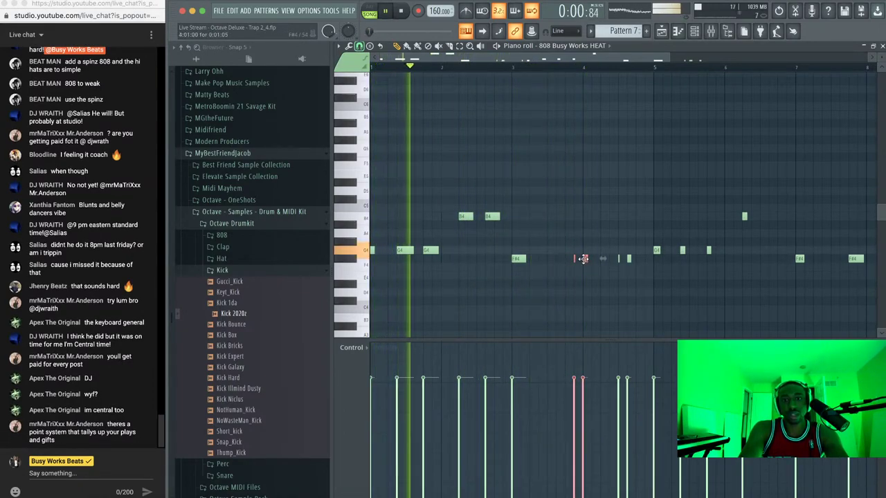
key("super+d")
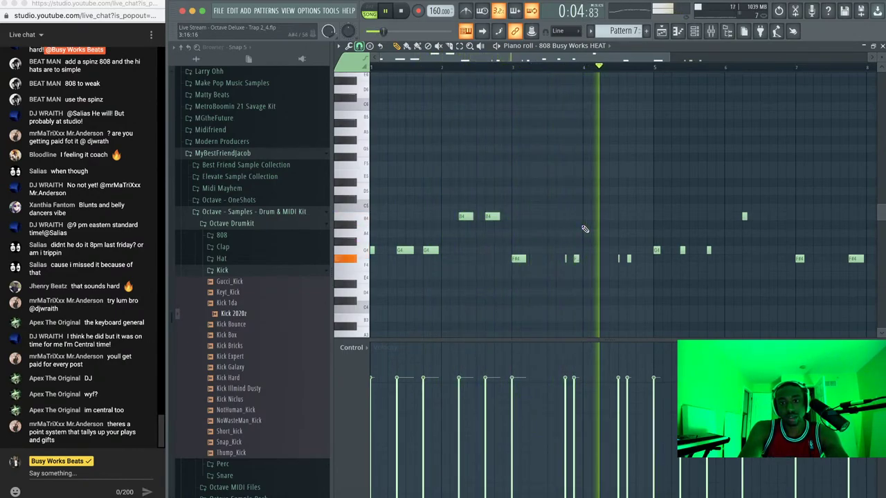
key("space")
left_click(627, 258)
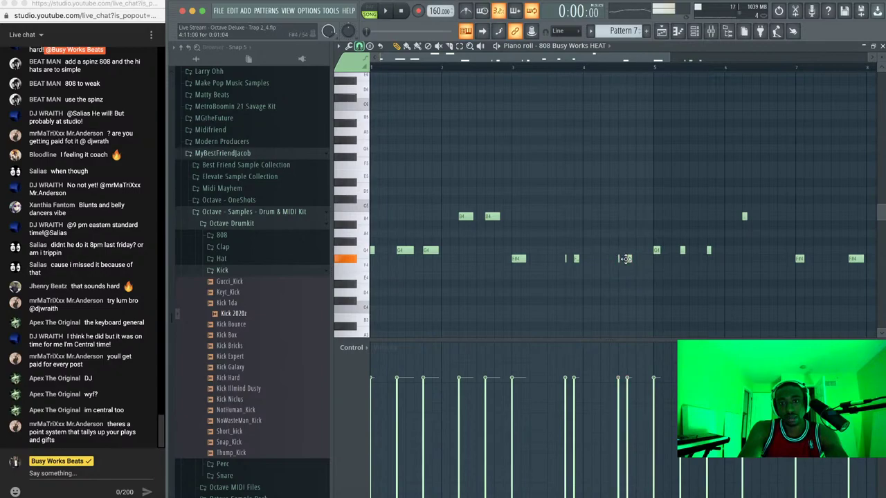
key("space")
left_click(611, 259)
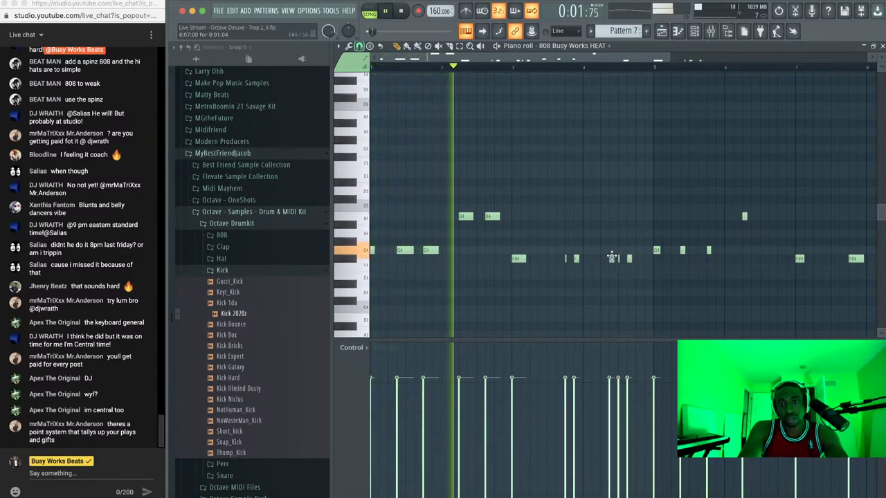
left_click_drag(612, 257, 643, 263)
key("super+z")
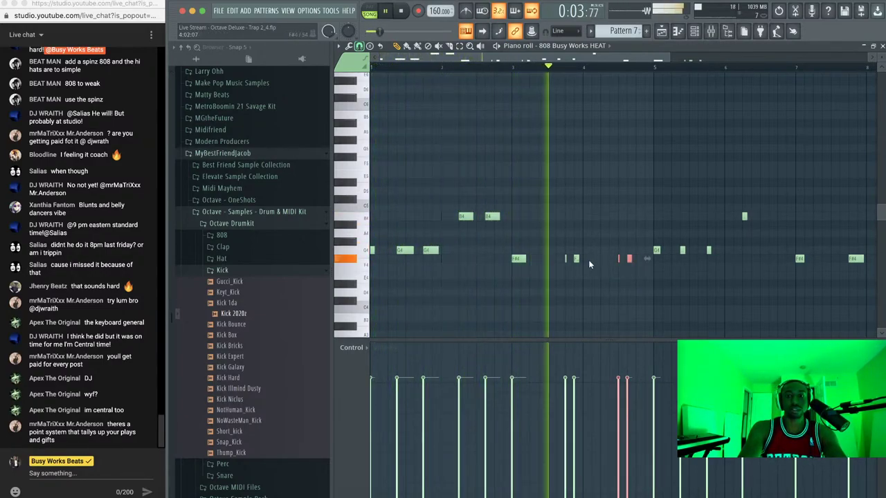
Move the first short F#4 note in bar 4 about one beat earlier, and replay the beat
mouse_move(628, 259)
left_mouse_down()
mouse_move(612, 259)
mouse_move(628, 260)
left_mouse_up()
key("space")
key("space")
key("space")
key("space")
left_click(617, 285, "super")
key("space")
key("space")
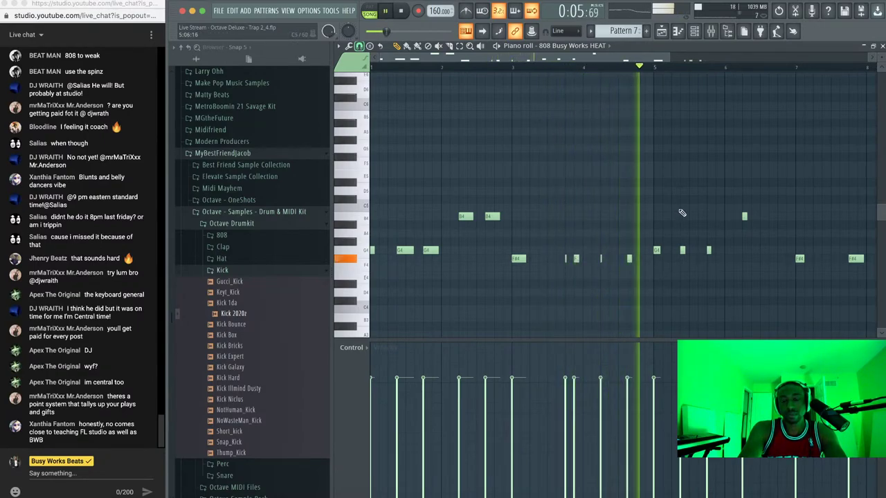
Add a second short B4 note in the latter half of bar 6
scroll(679, 218, "down", 1)
scroll(679, 221, "down", 1)
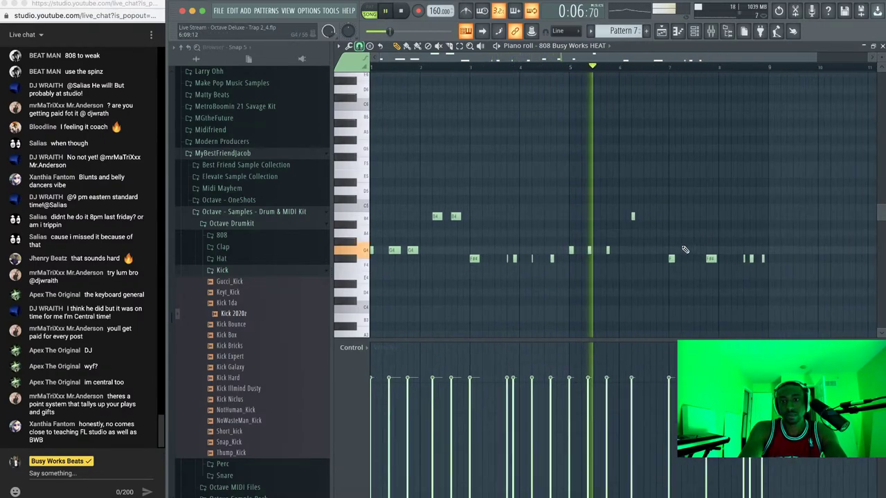
left_click(625, 218)
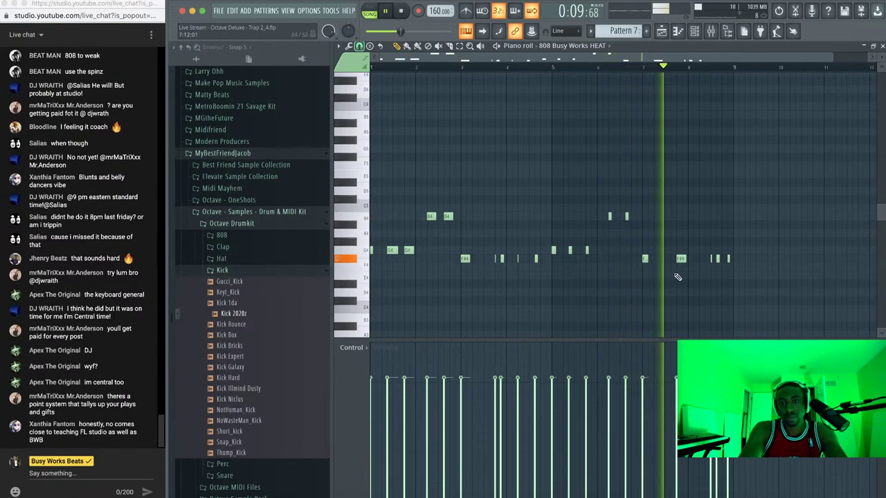
Move the longer F#4 note in bar 7 to 7:11, shorten it, and place another F#4 note directly after it at 7:13
left_click_drag(681, 262, 670, 262)
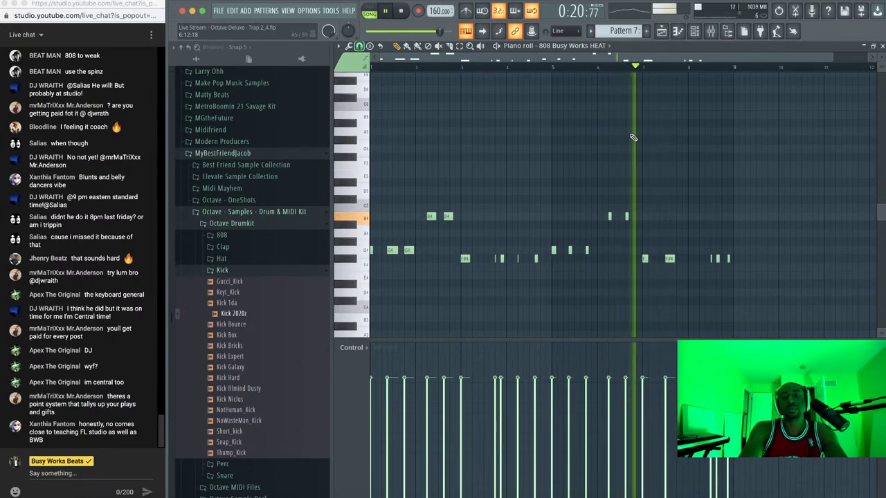
scroll(663, 259, "up", 3)
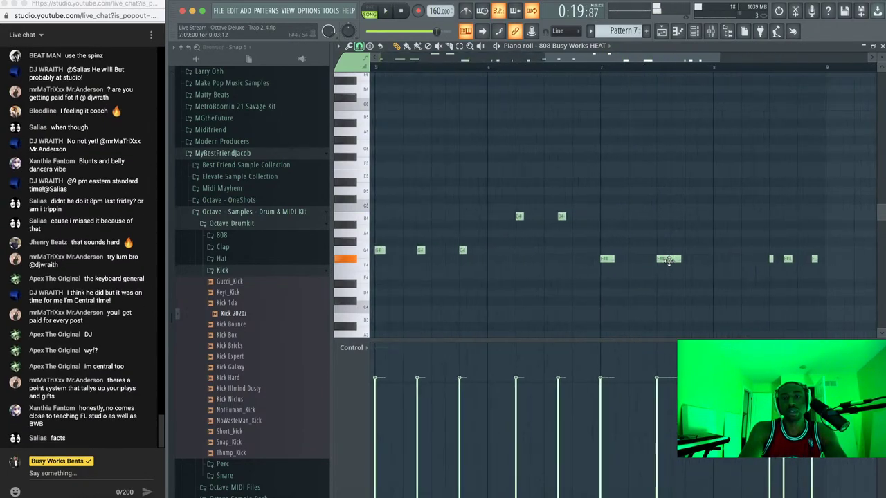
left_click_drag(663, 258, 678, 259)
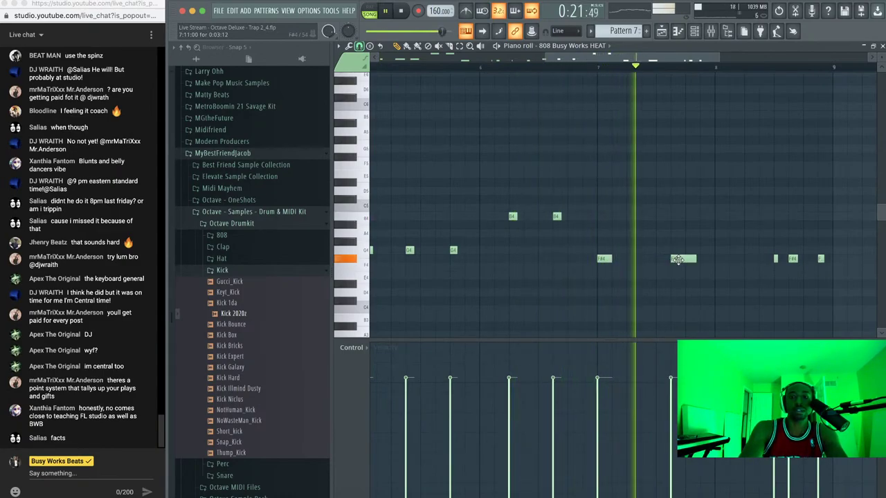
left_click(701, 259)
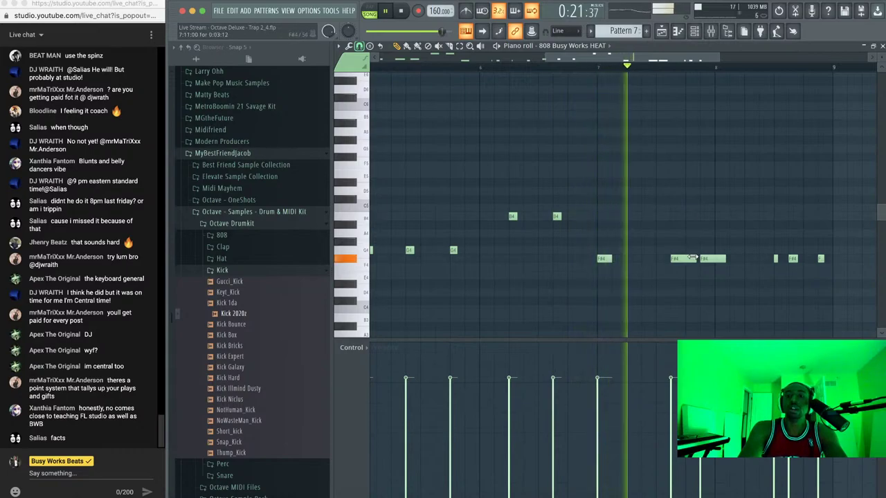
mouse_move(689, 258)
left_mouse_down()
mouse_move(675, 259)
mouse_move(694, 260)
left_mouse_up()
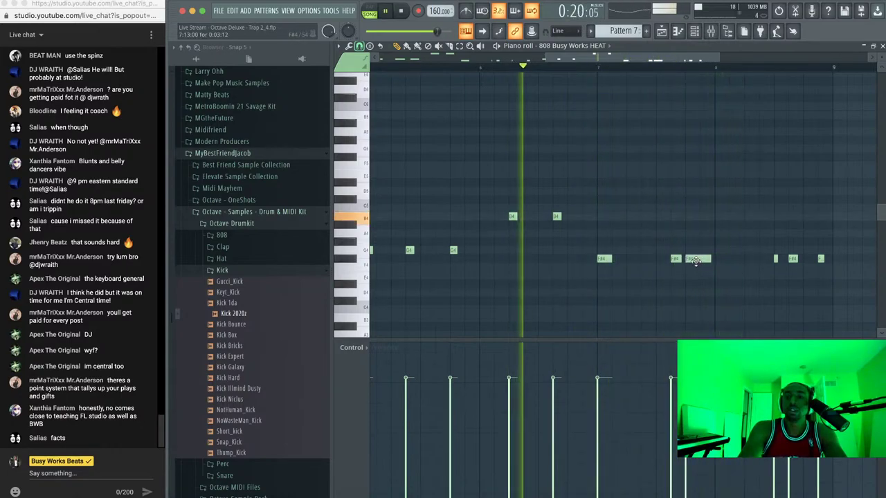
Shift bar 8's first two short F#4 notes earlier, replace the second with a longer F#4 at 8:11, and close the piano roll
scroll(698, 258, "down", 1)
scroll(699, 257, "down", 1)
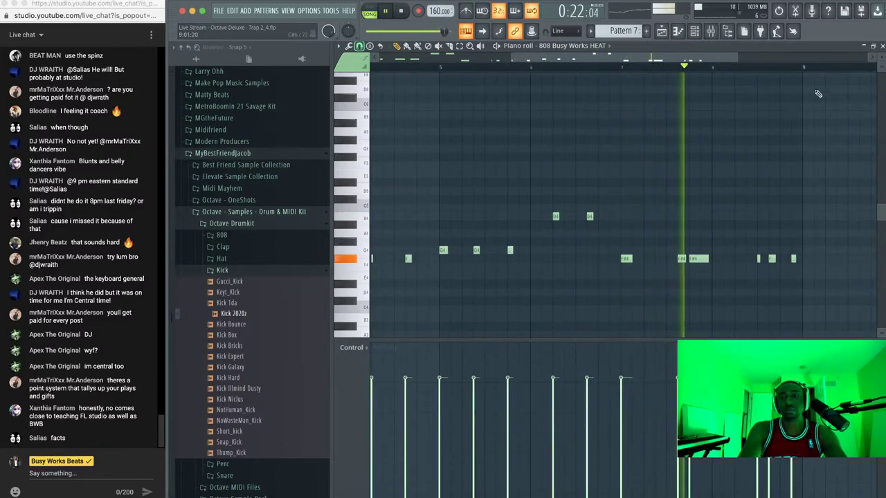
left_click_drag(777, 254, 749, 258)
key("space")
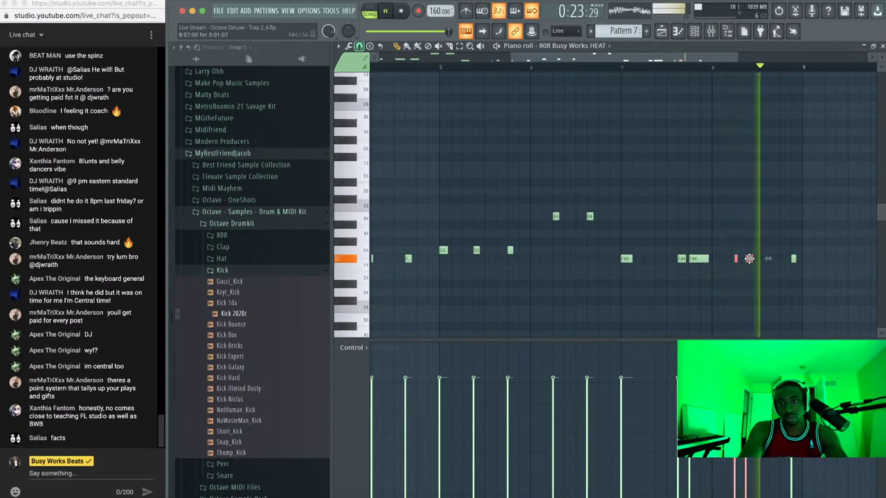
key("space")
key("space")
left_click(763, 259)
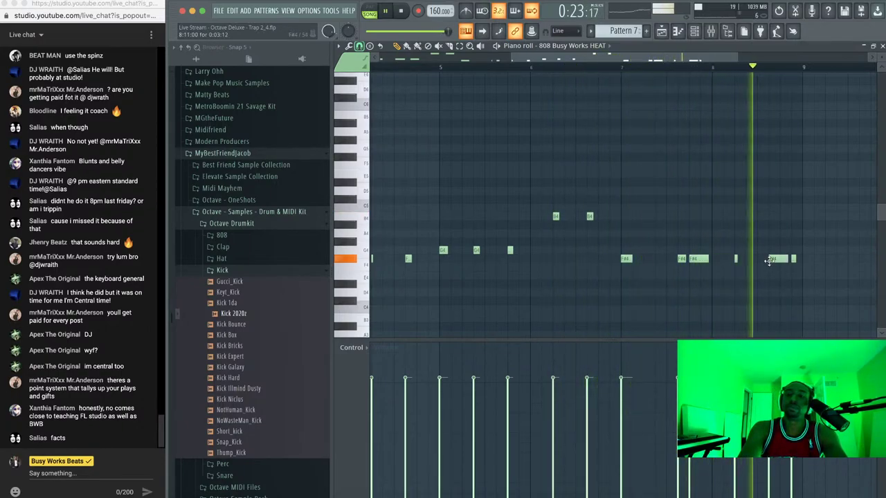
left_click(882, 46)
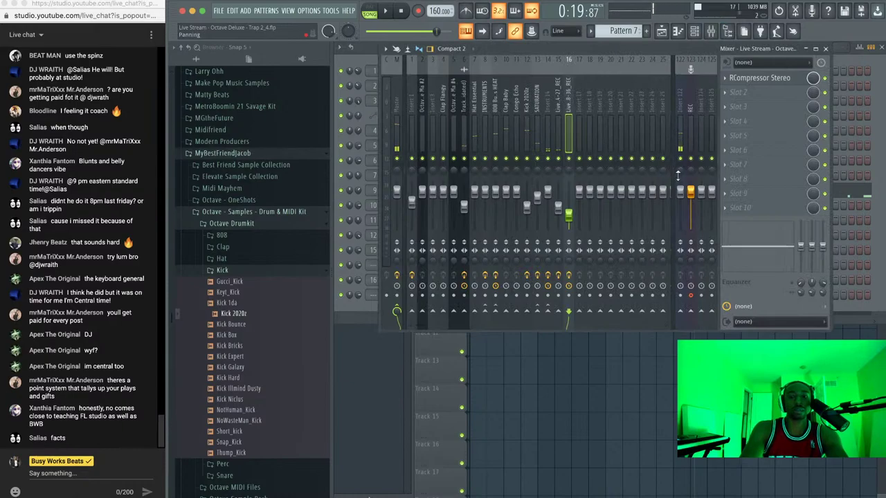
Lower the 808 Busy Works HEAT mixer track's level to 80% (-4.7 dB) during playback, and stop playback
left_click(527, 110)
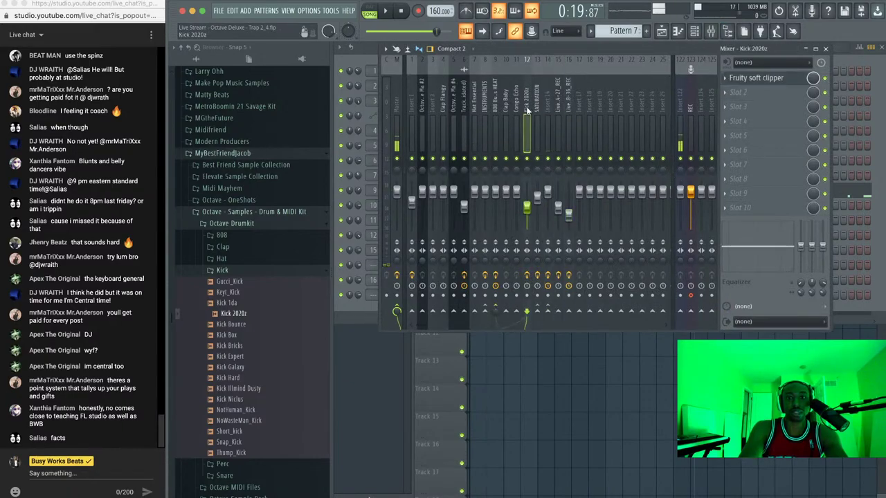
left_click(493, 110)
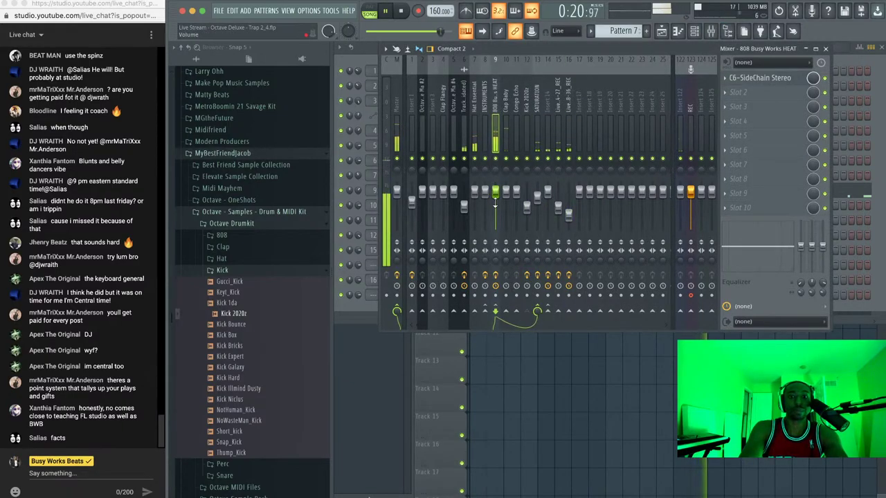
left_click(362, 311)
key("space")
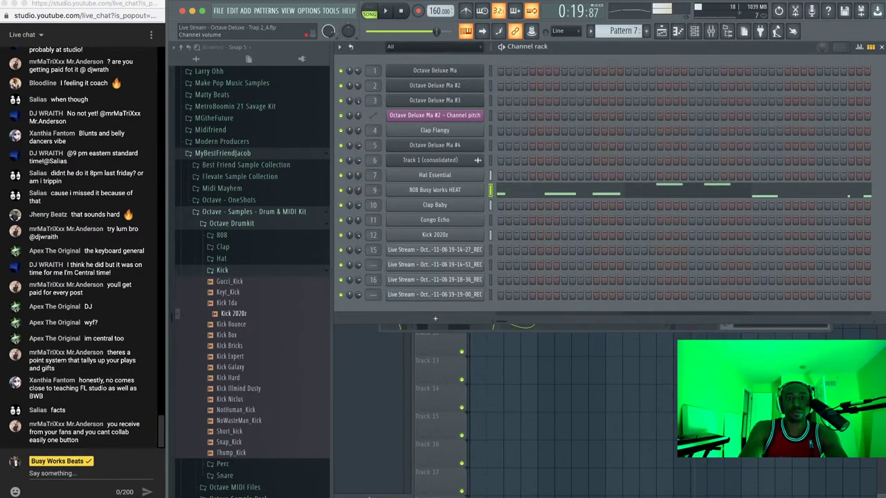
left_click(711, 32)
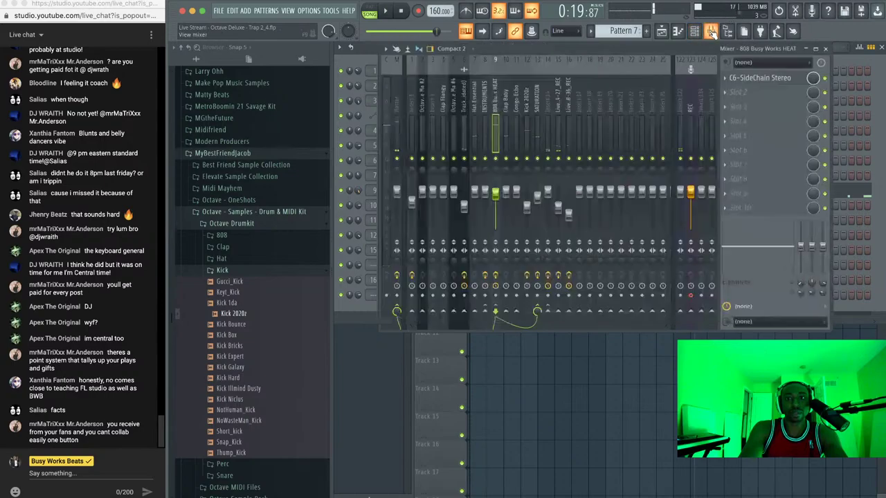
key("space")
left_click_drag(496, 197, 496, 200)
key("space")
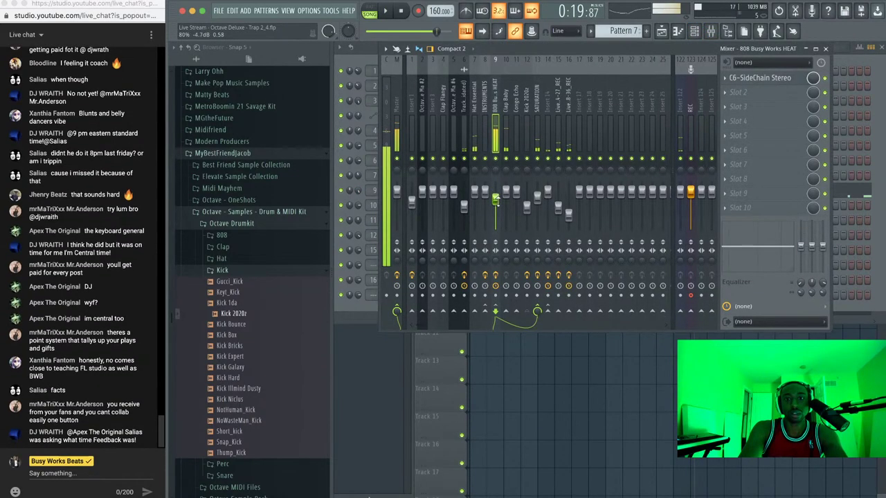
Raise the SATURATION mixer track's level, add Doubler2 Stereo to its second effect slot, and start playback
left_click(538, 197)
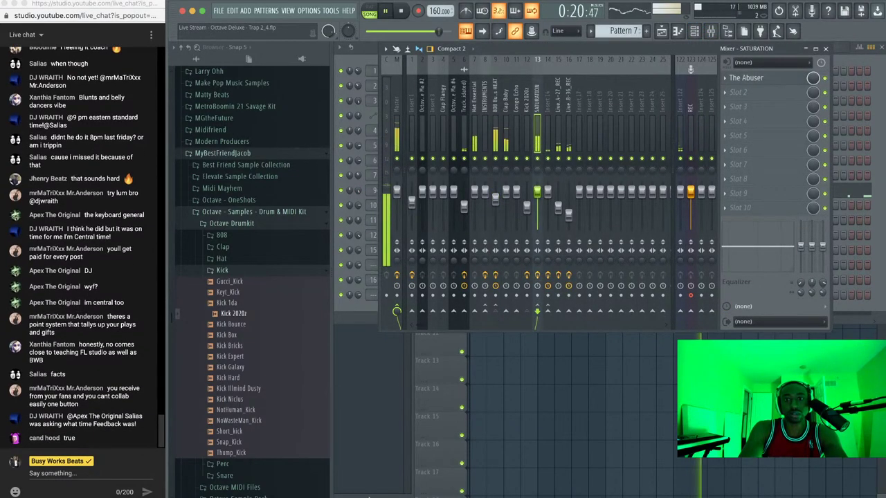
left_click(746, 78)
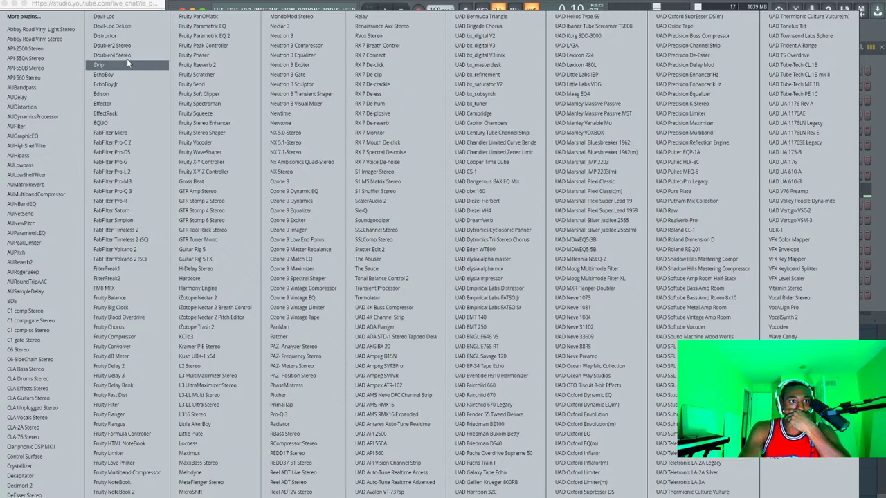
left_click(113, 45)
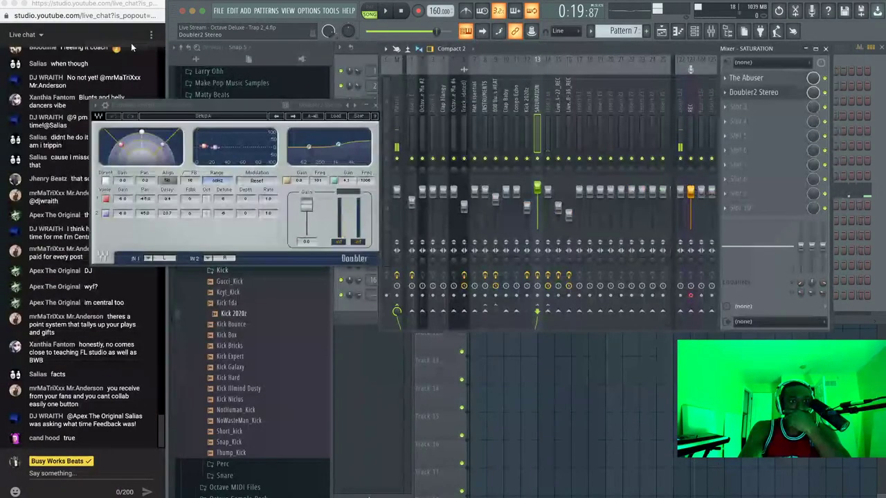
left_click(377, 105)
key("space")
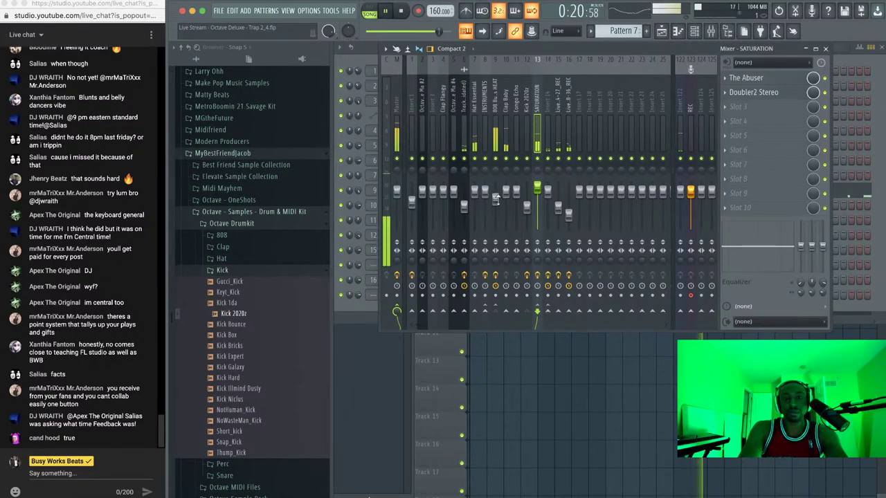
Lower the 808 Busy Works HEAT mixer track to 65% (-8.5 dB), and review the 808 channel's envelope and miscellaneous settings
left_click_drag(496, 199, 495, 205)
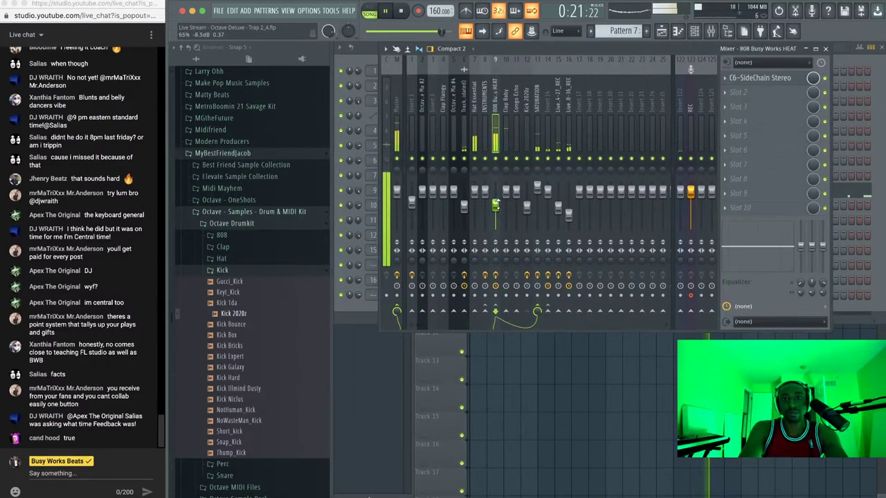
left_click(826, 50)
left_click(469, 191)
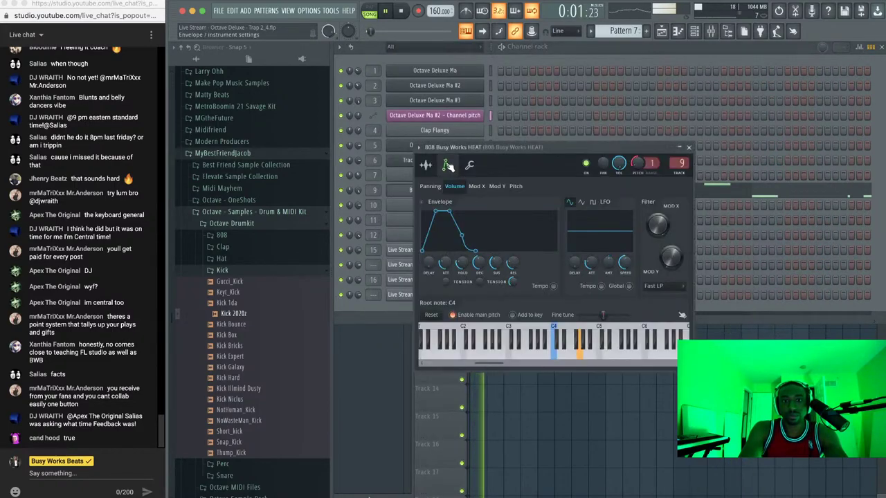
left_click(469, 165)
key("space")
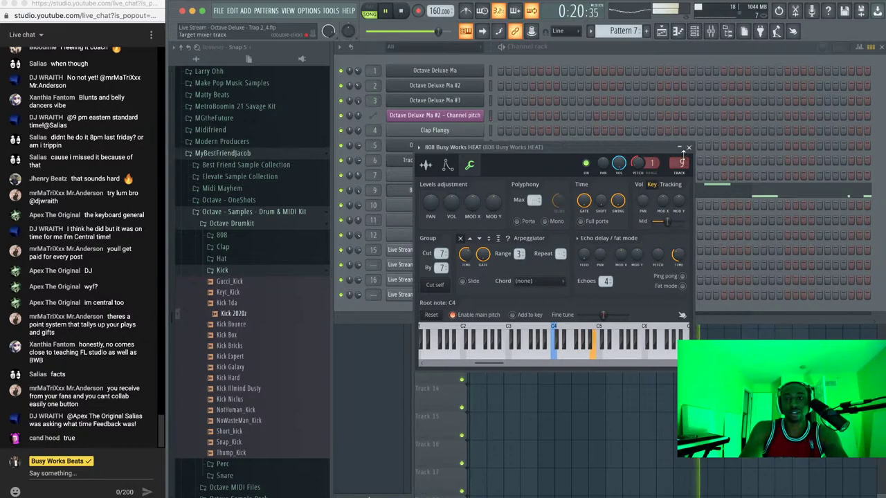
left_click(688, 147)
Add Fruity parametric EQ 2 to the 808 Busy Works HEAT mixer track, and pull band 7 down to cut the highs
left_click(712, 32)
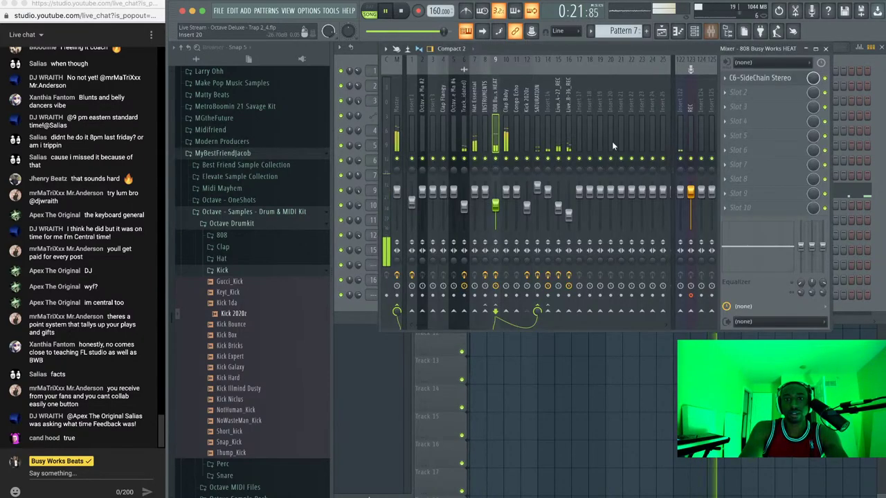
left_click(766, 96)
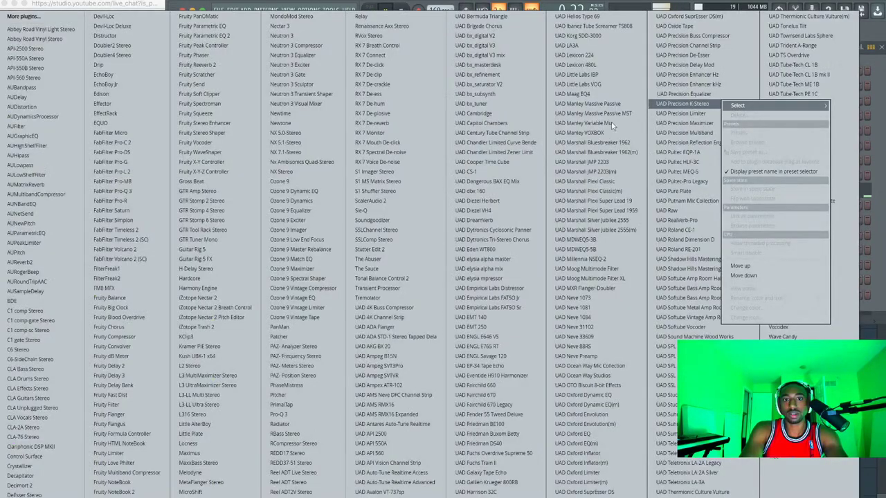
left_click(241, 38)
left_click_drag(580, 214, 504, 253)
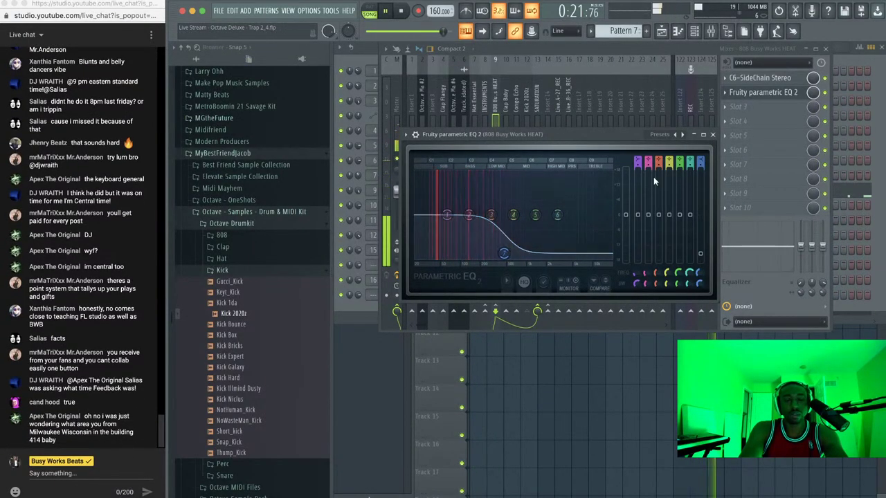
left_click(712, 135)
Give the 808 Busy Works HEAT sample a longer fade-out and raise its precomputed Boost, and close the channel settings
left_click(372, 308)
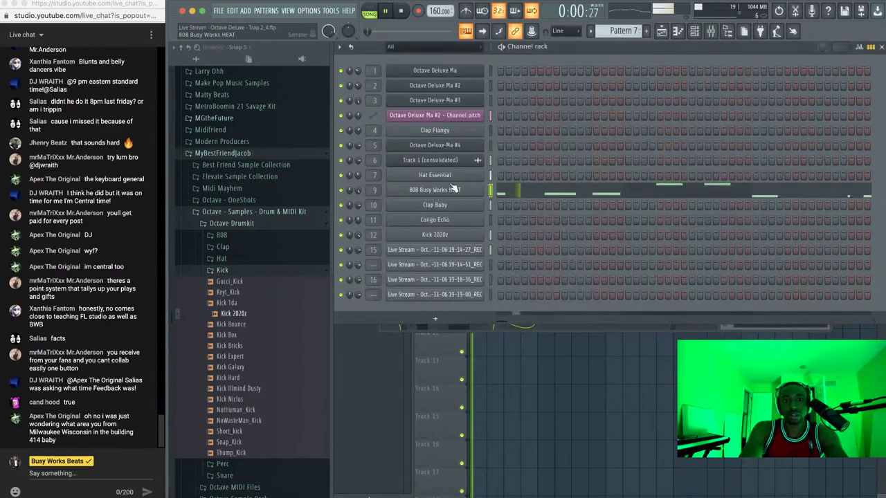
left_click(446, 190)
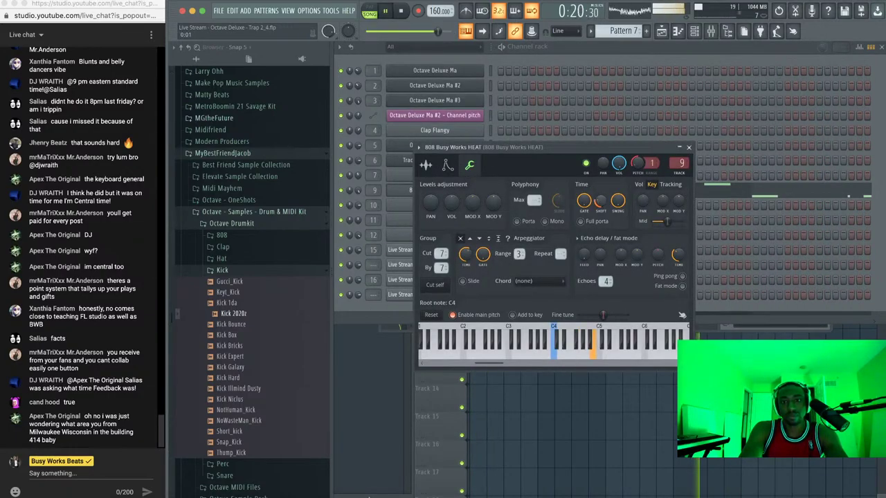
left_click(426, 165)
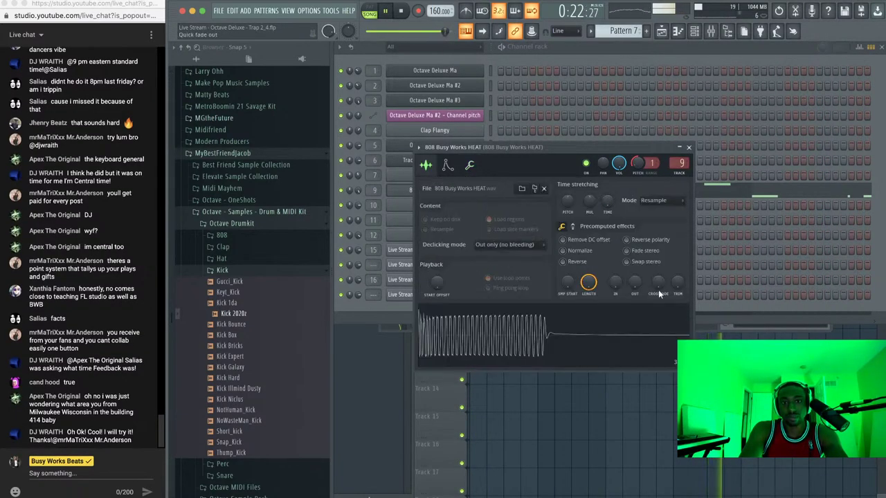
left_click_drag(635, 282, 643, 283)
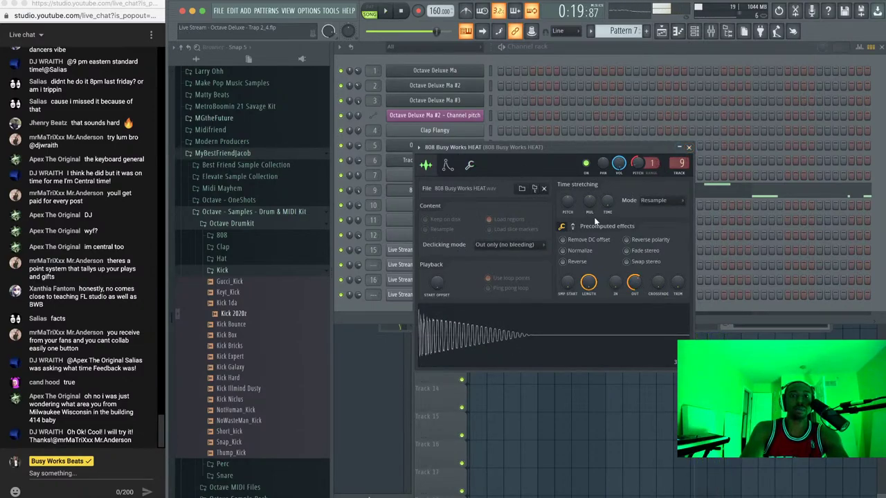
left_click(573, 228)
left_click(574, 263)
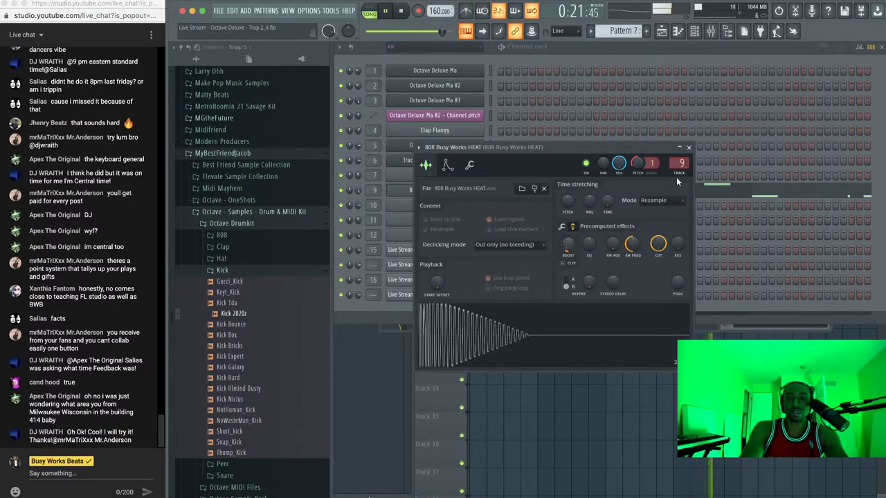
left_click(689, 147)
Lower the SATURATION mixer track's level to 100% (0.0 dB) during playback
left_click(694, 31)
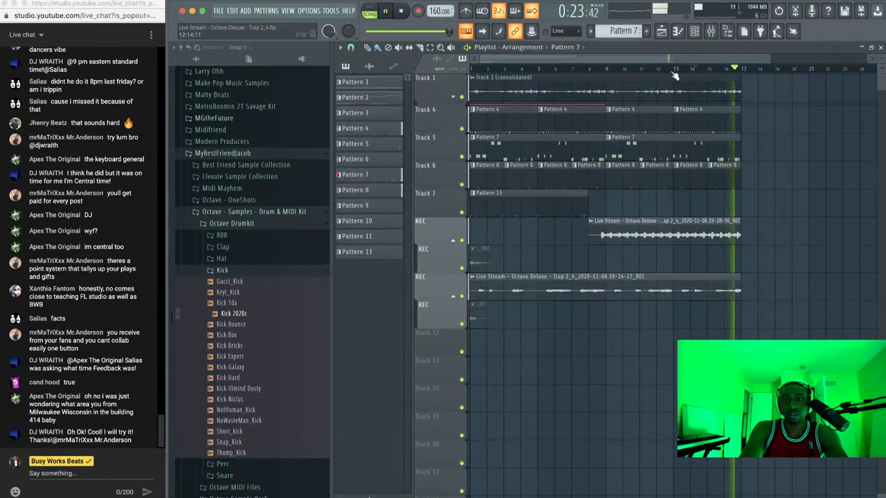
left_click(713, 32)
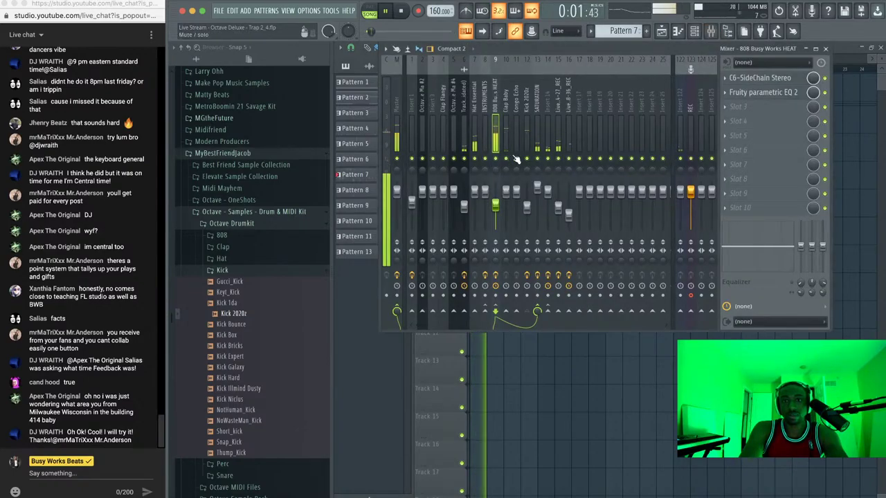
left_click(540, 180)
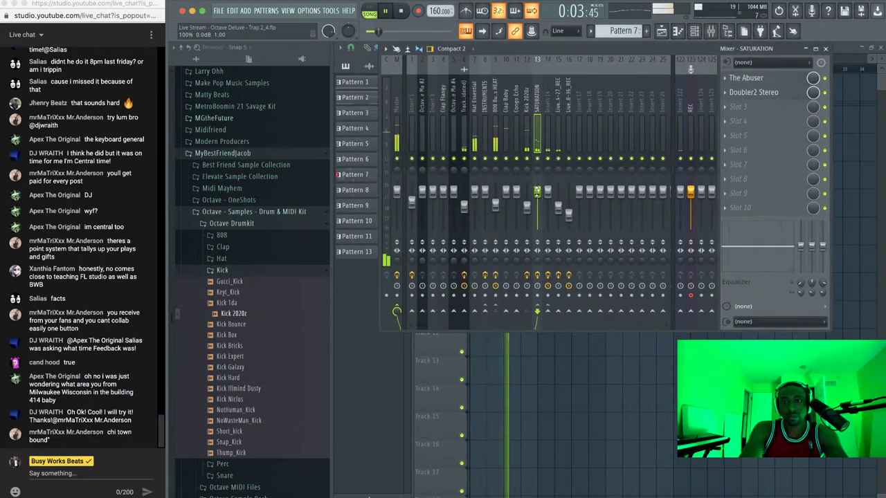
right_click(550, 366)
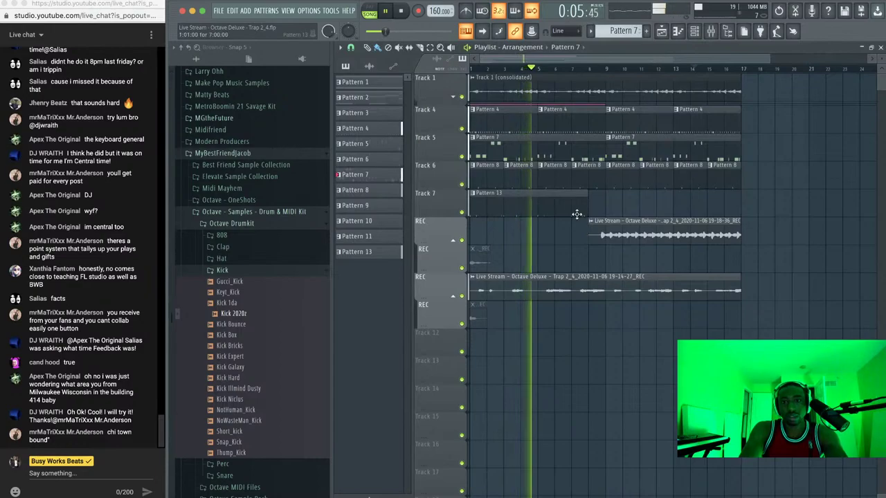
key("F9")
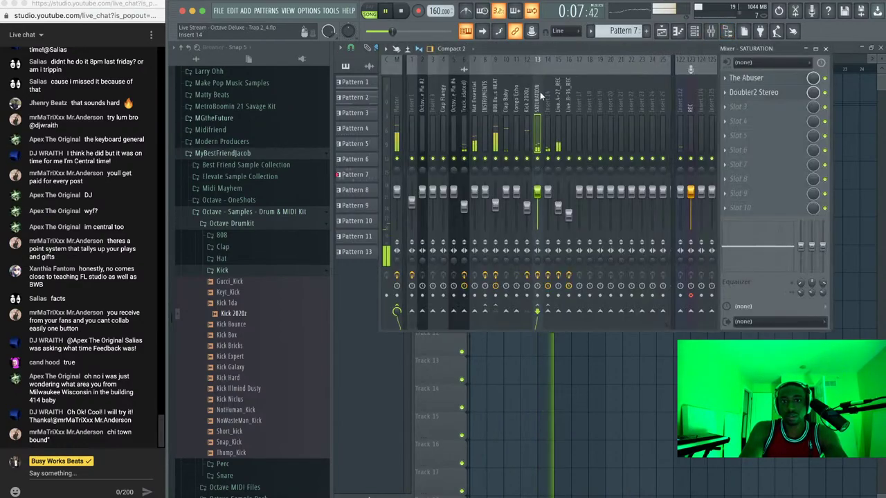
Rebalance the kick against the 808 by raising the Kick 2020z mixer track and lowering 808 Busy Works HEAT to 48% (-13.6 dB), and stop playback
left_click(529, 112)
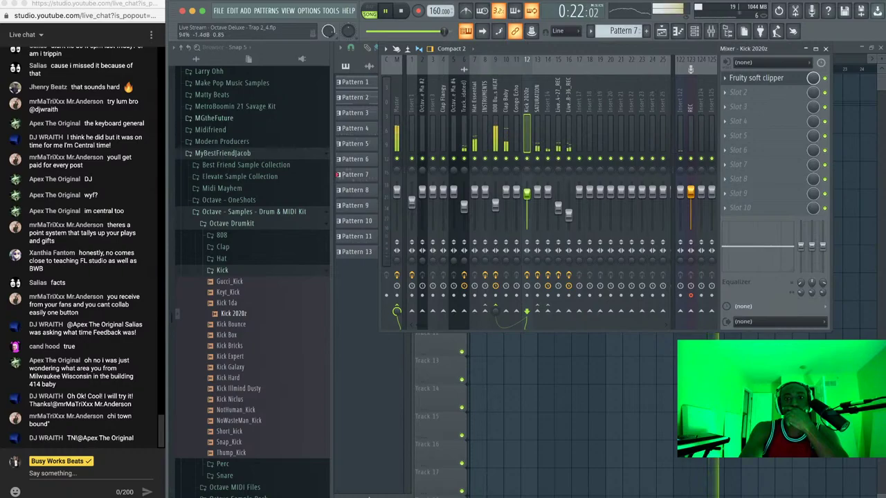
left_click(495, 205)
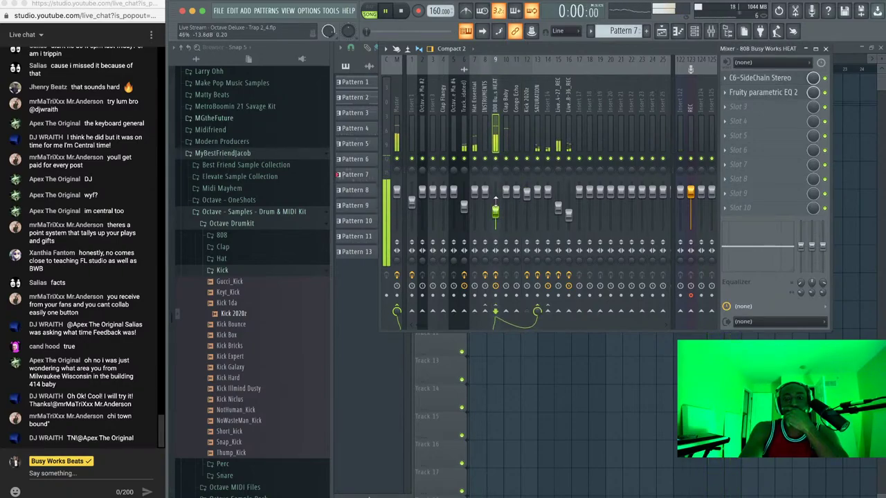
left_click(524, 197)
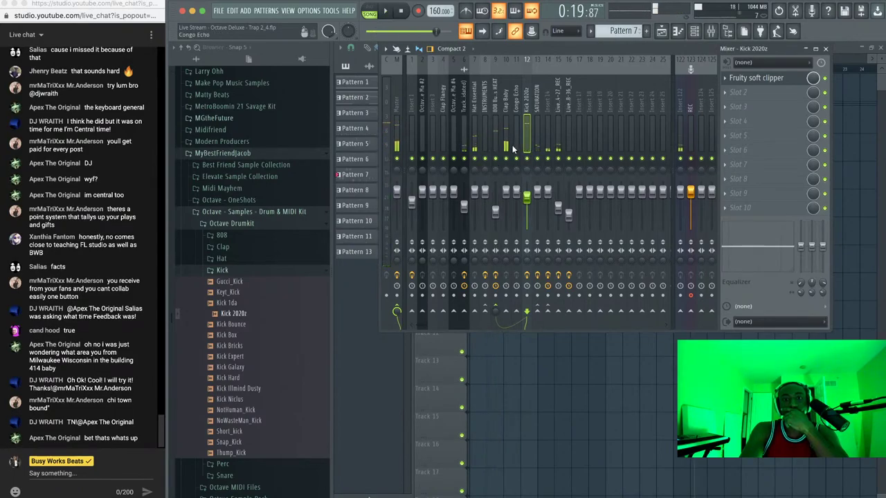
key("F9")
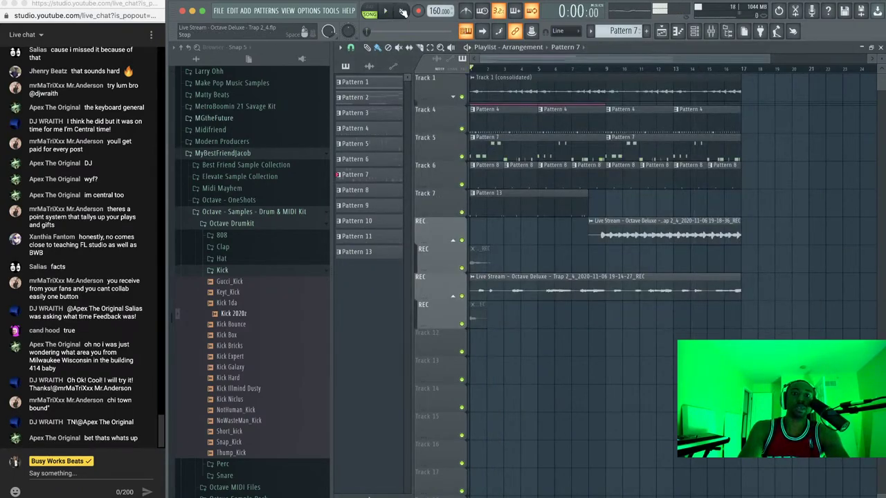
Open Pattern 13's Kick 2020z notes during playback, clear the kick just before bar 3, and place C5 kicks mid-bar 2 and on bar 3
key("space")
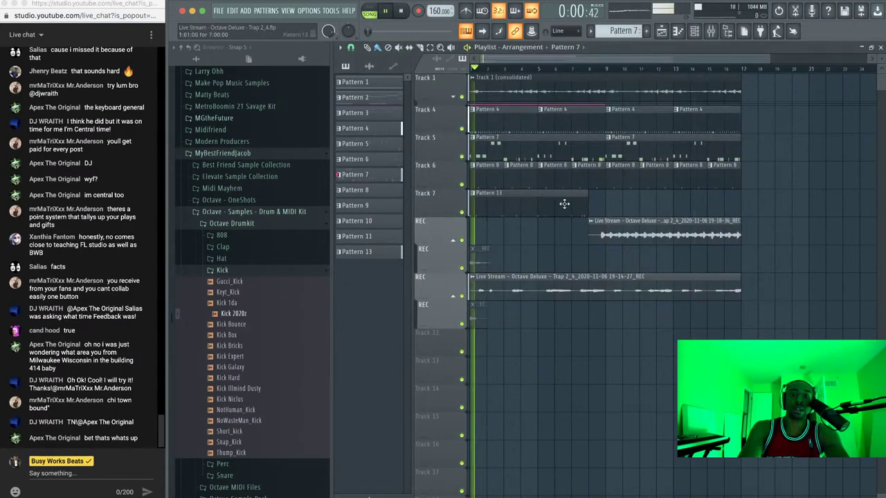
double_click(506, 199)
scroll(554, 163, "down", 3)
key("space")
key("space")
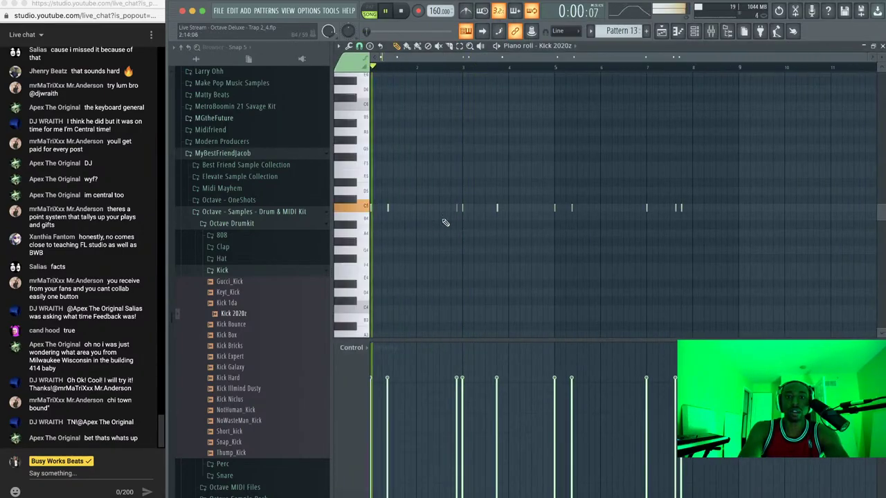
scroll(436, 223, "up", 3)
mouse_move(439, 212)
left_mouse_down()
mouse_move(519, 209)
mouse_move(450, 208)
left_mouse_up()
right_click(442, 207)
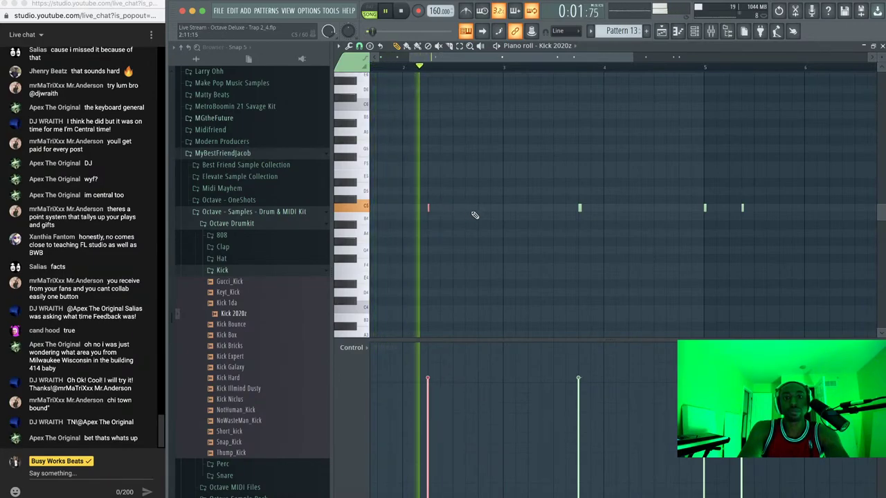
left_click(465, 207)
left_click(505, 207)
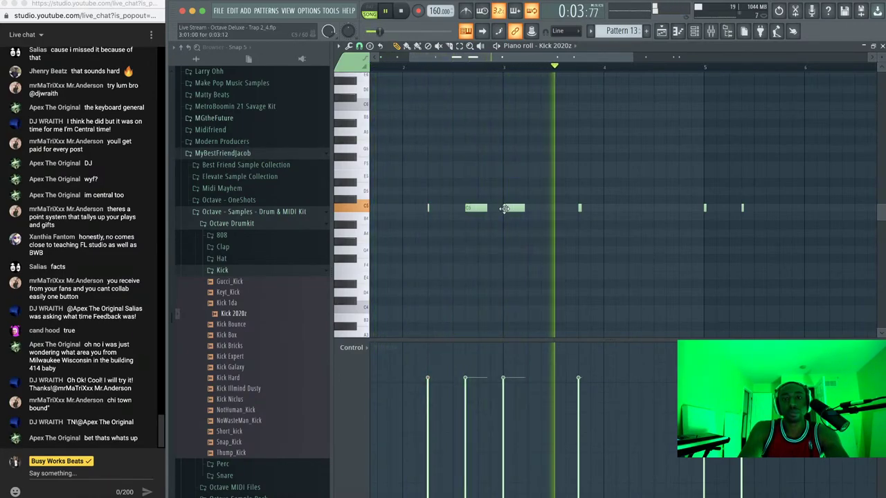
Add a C5 kick late in bar 5 of Pattern 13, and close the piano roll
scroll(577, 207, "down", 3)
scroll(593, 207, "up", 1)
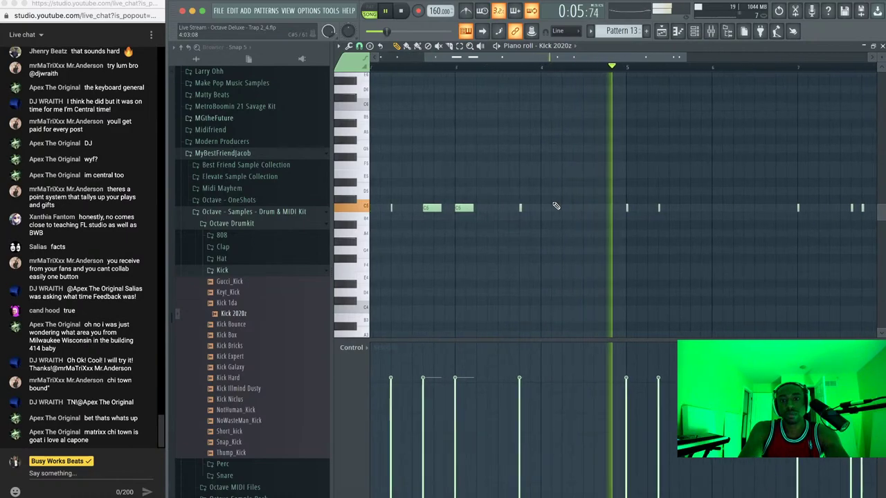
left_click(701, 209)
scroll(734, 228, "down", 1)
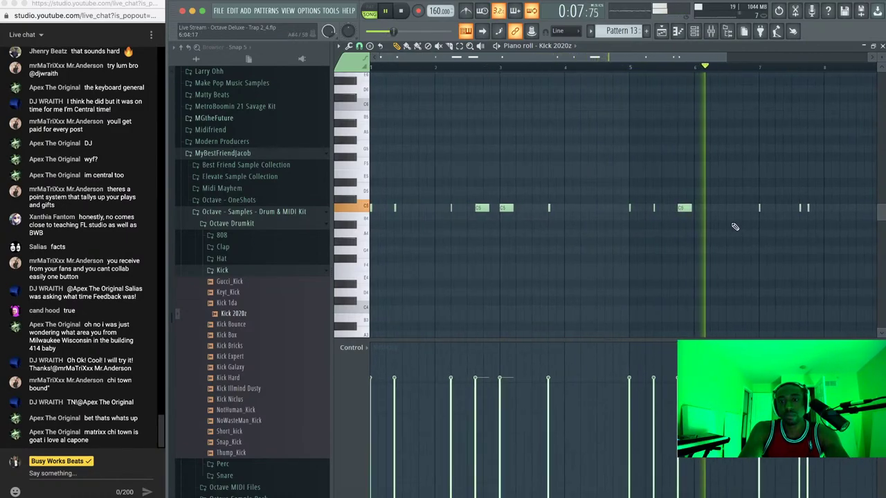
right_click(799, 208)
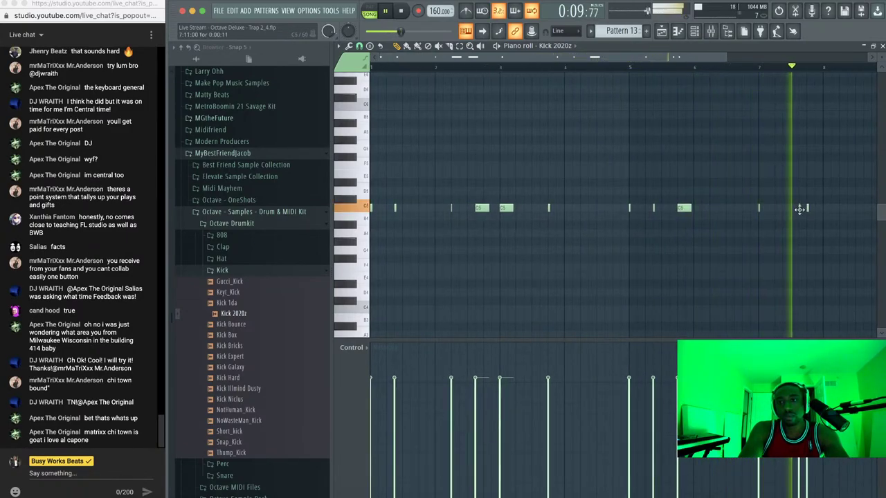
left_click(799, 207)
scroll(799, 207, "down", 1)
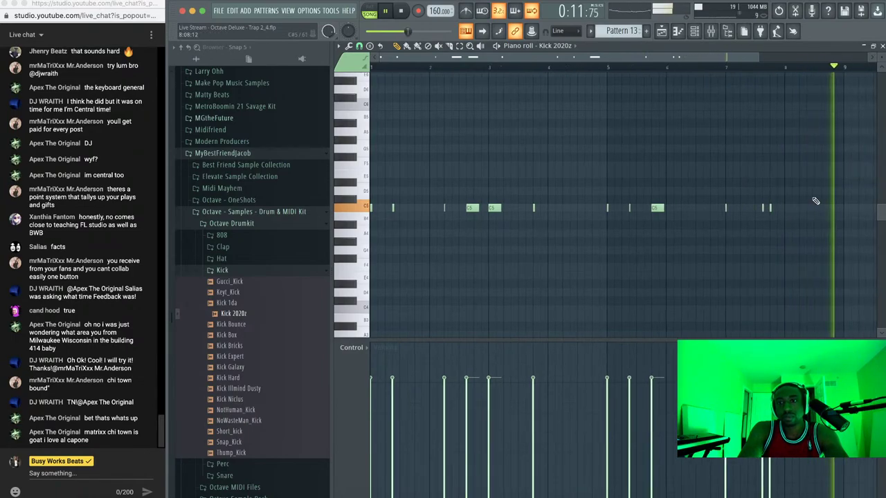
left_click(881, 46)
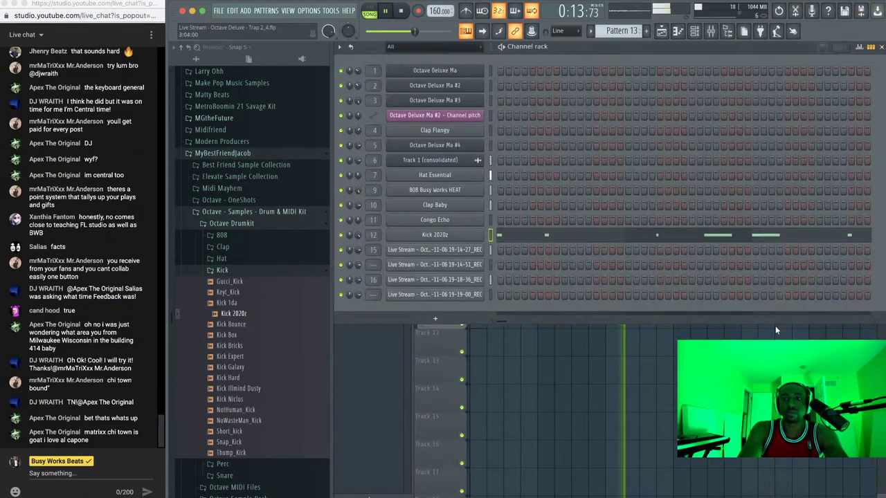
Raise the 808 Busy Works HEAT mixer track to 58% (-10.3 dB), check it against the SATURATION track, and stop playback
left_click(775, 328)
left_click(710, 32)
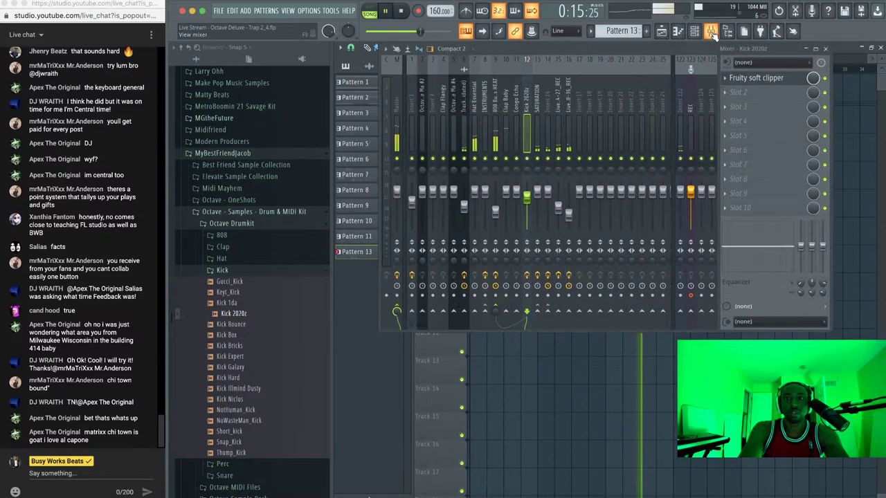
left_click(494, 109)
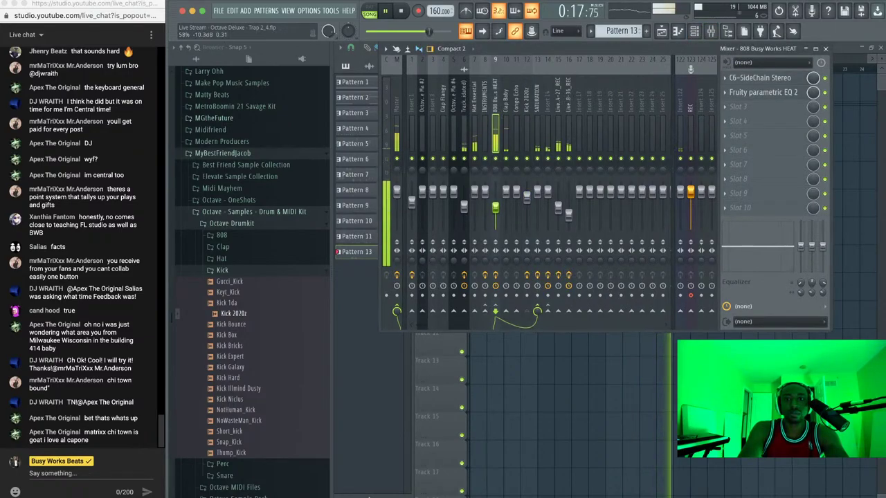
left_click(538, 169)
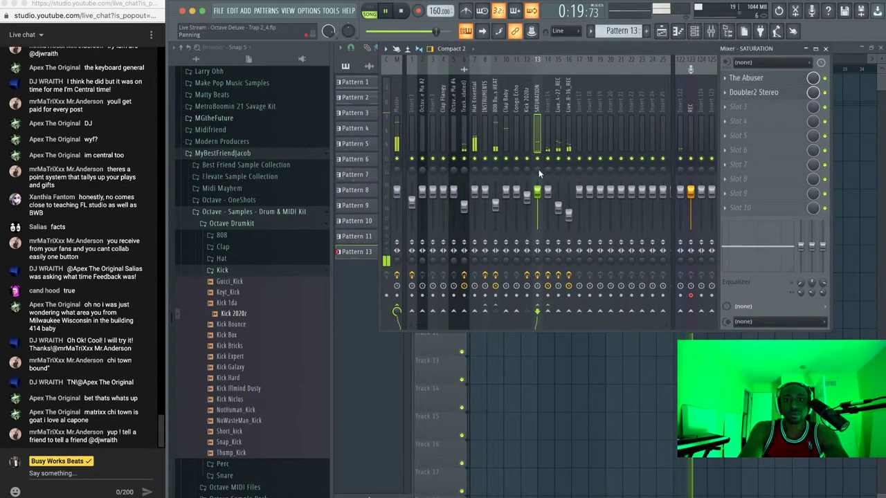
left_click(497, 158)
key("space")
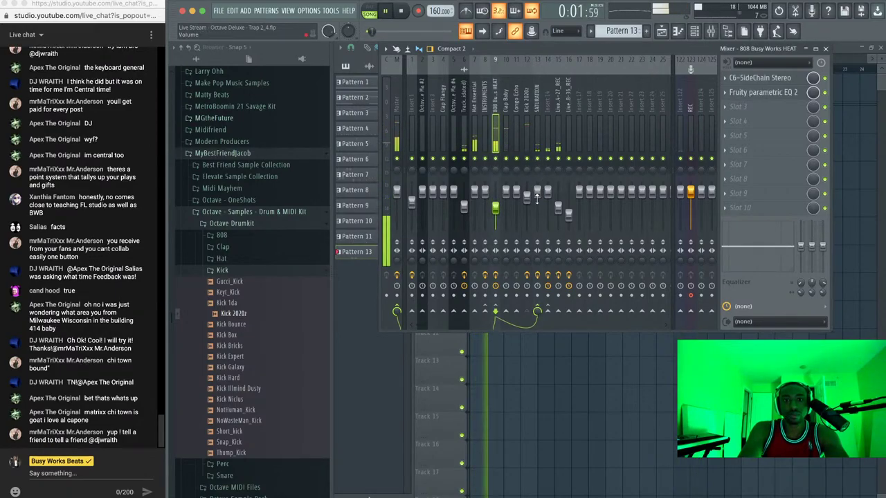
key("space")
right_click(567, 411)
left_click(727, 35)
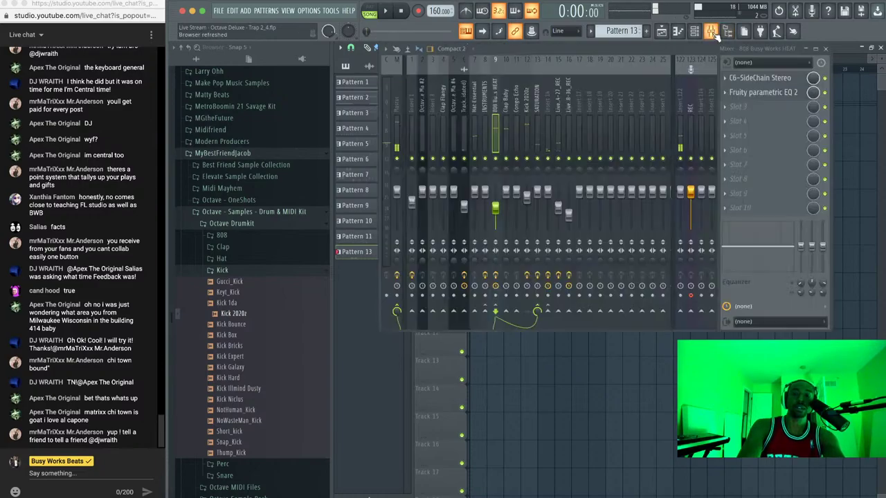
key("F9")
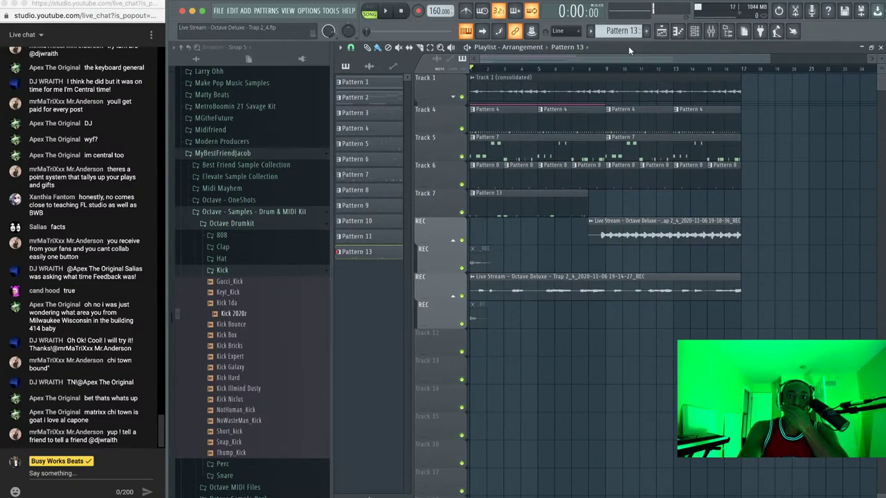
Select the REC mixer track, play the arrangement to rehearse the live part, and stop playback
left_click(710, 31)
left_click(691, 115)
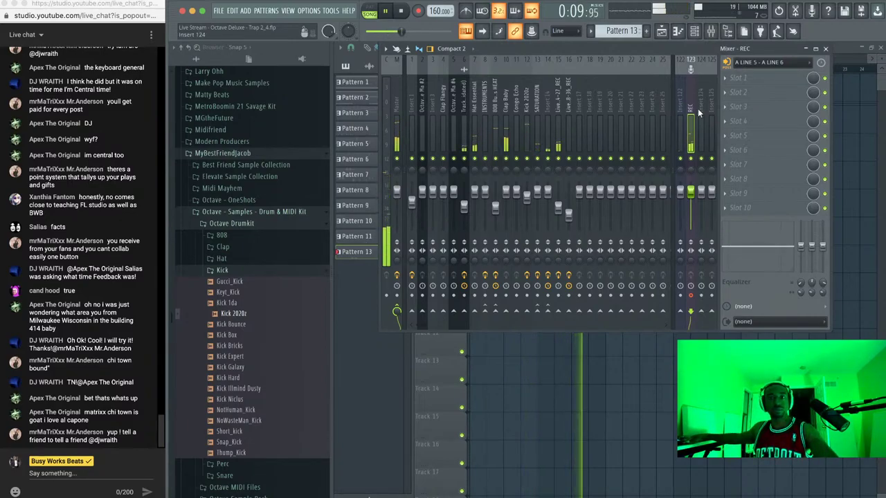
right_click(662, 382)
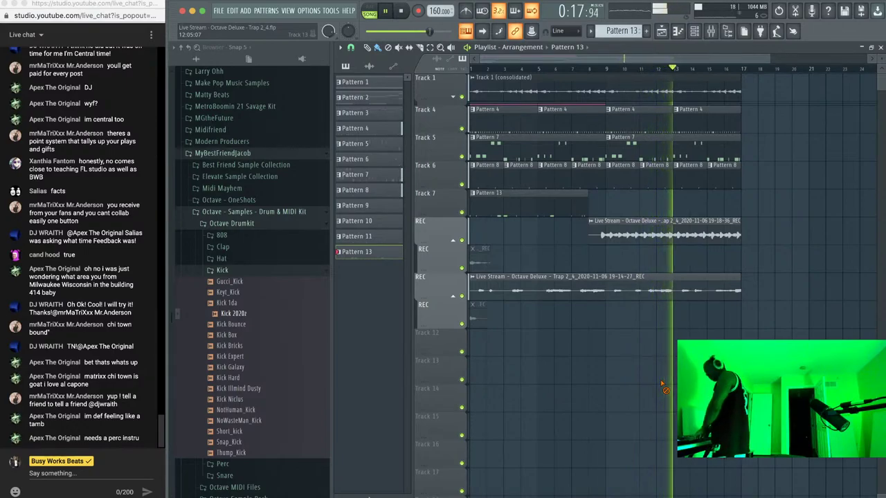
key("space")
left_click(660, 380)
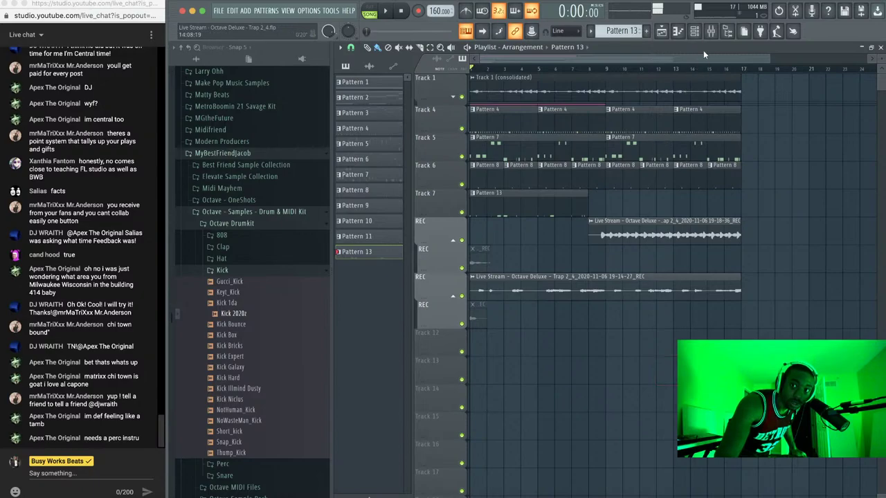
Start recording the REC track's audio into the playlist as an audio clip
left_click(711, 32)
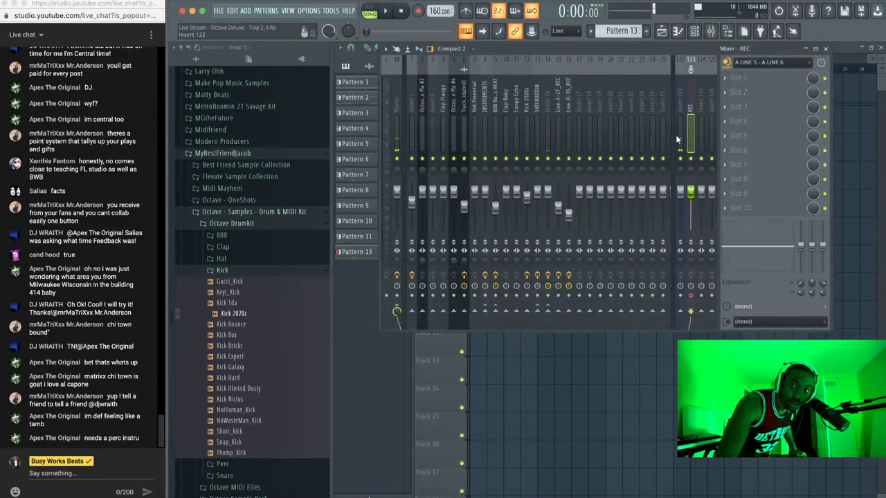
left_click(420, 11)
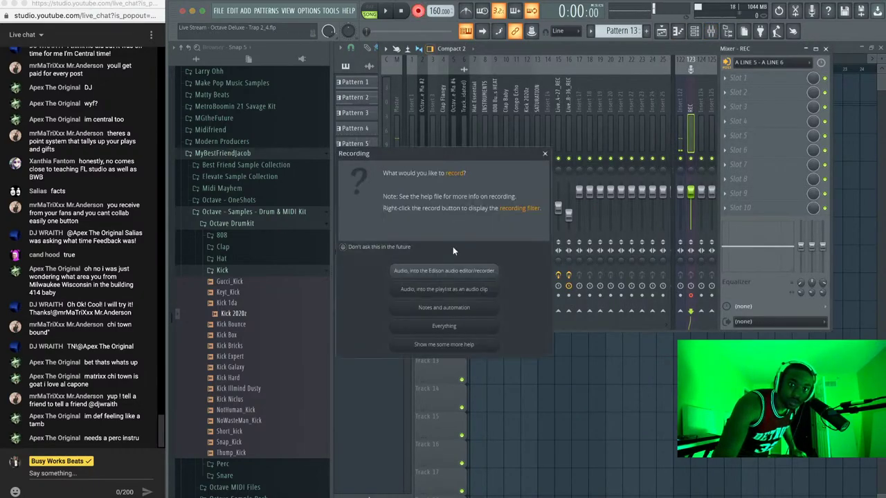
left_click(482, 290)
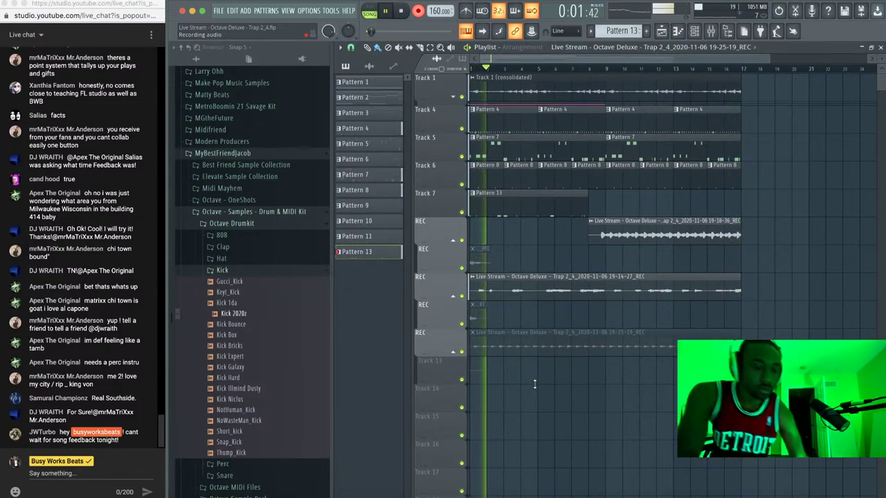
End the recording and route the new 19-25-19 REC clip to mixer track 17 with its level lowered
key("space")
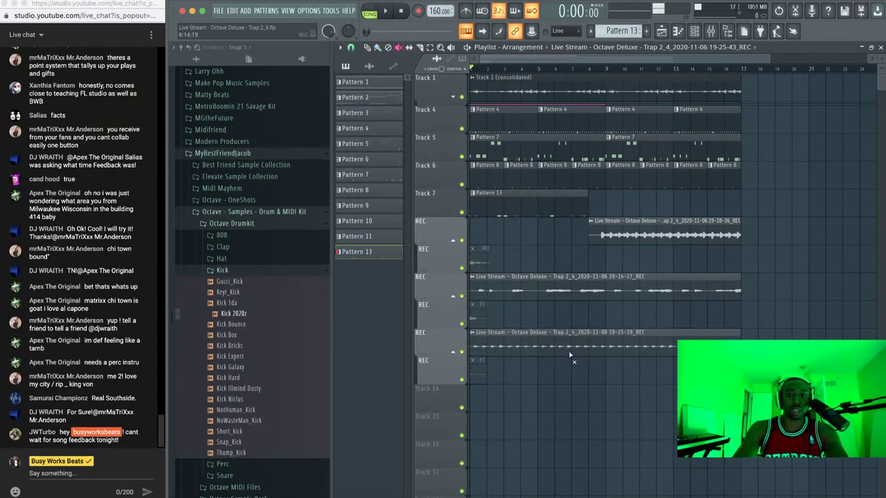
key("space")
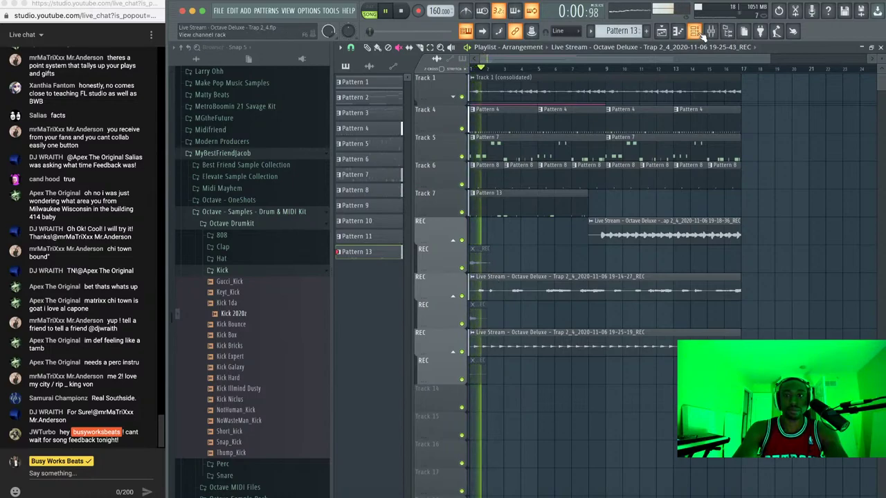
key("F6")
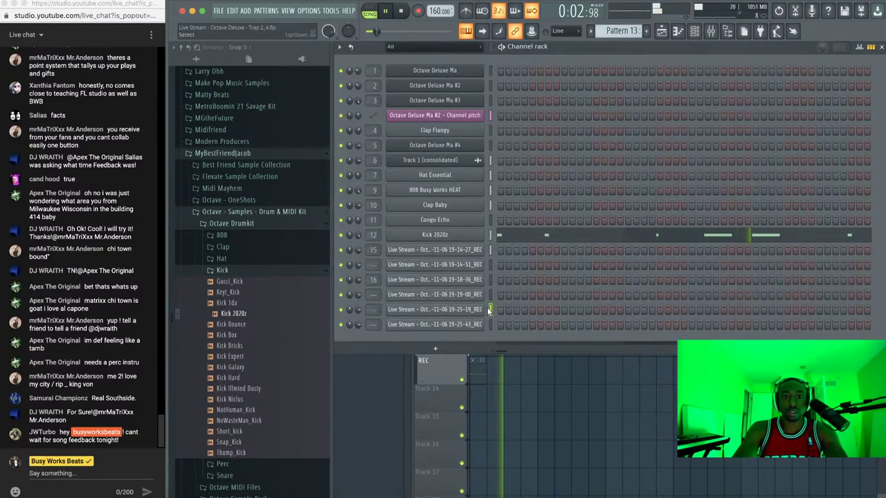
left_click(711, 30)
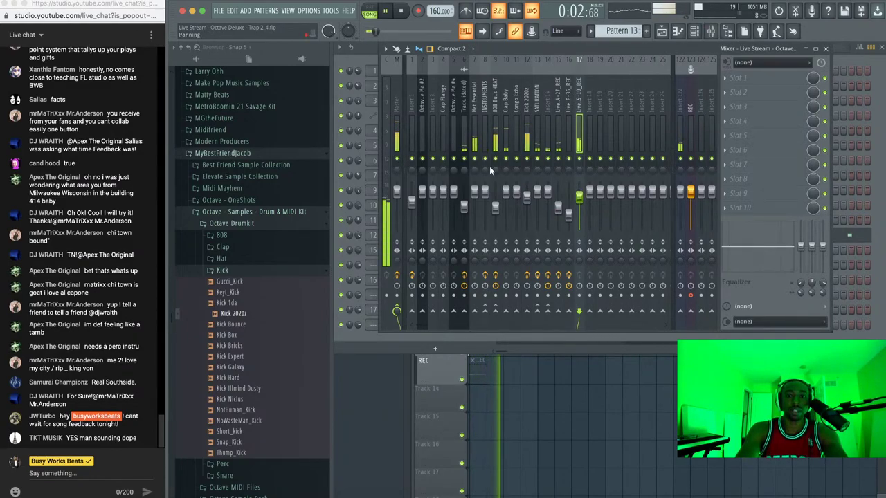
key("space")
left_click(828, 49)
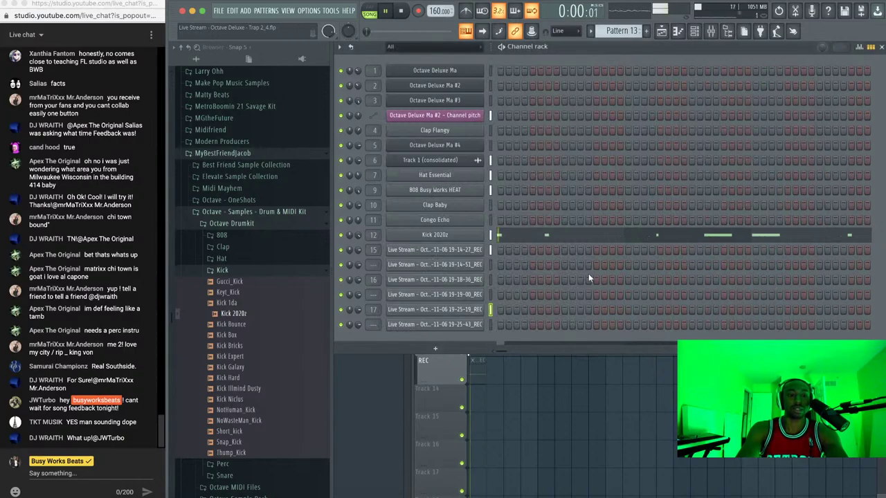
Open the Kick 2020z notes of Pattern 13 and add two short C5 kicks on the last beat of bar 1
left_click(561, 386)
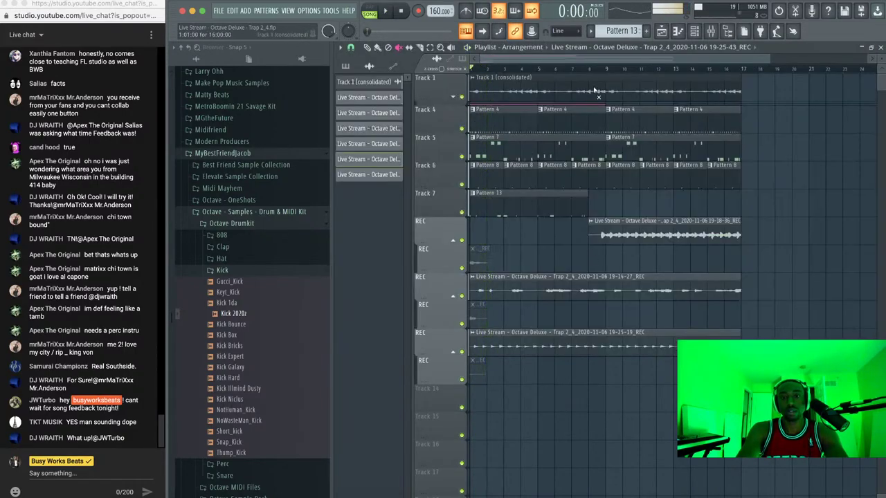
left_click(696, 32)
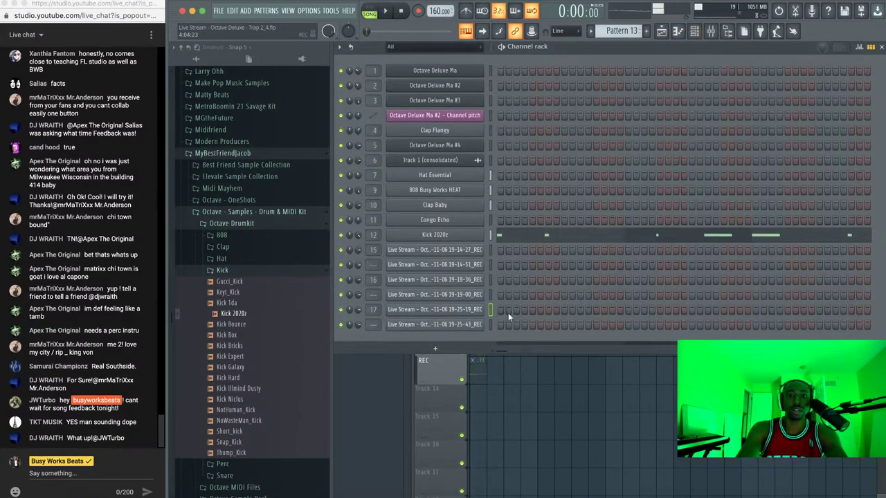
left_click(519, 235)
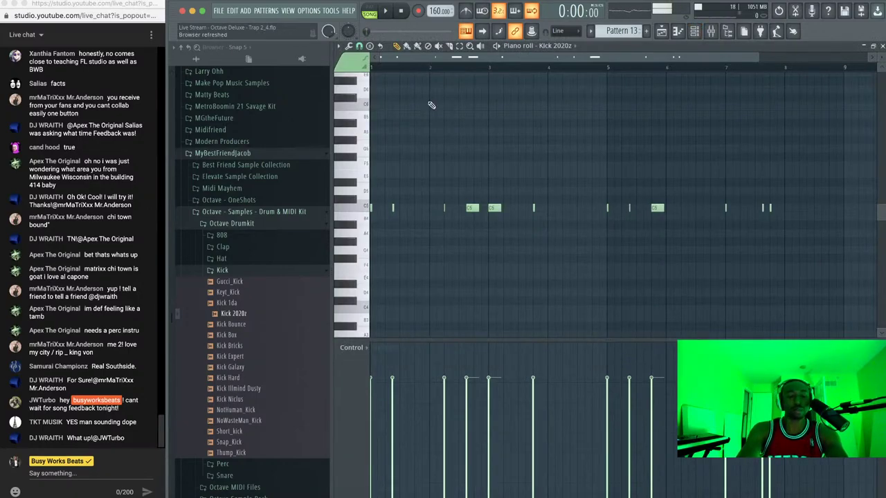
key("space")
left_click(424, 208)
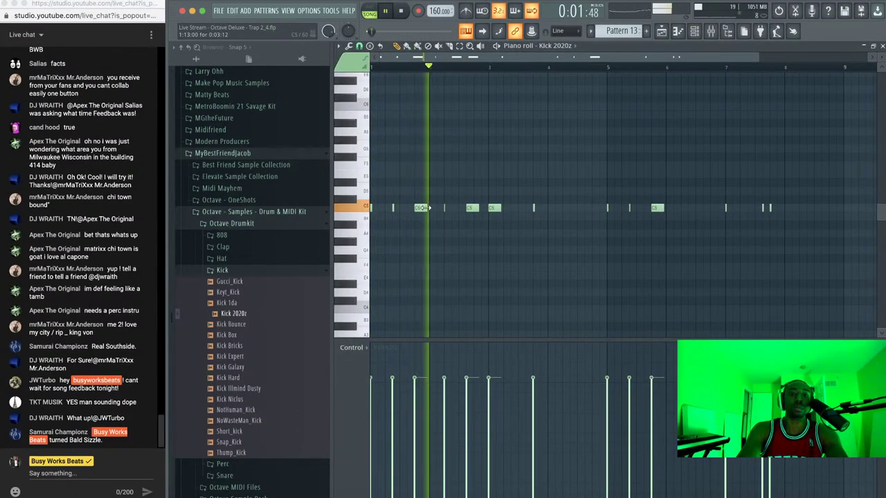
left_click_drag(425, 207, 418, 207)
key("space")
key("space")
left_click(423, 207)
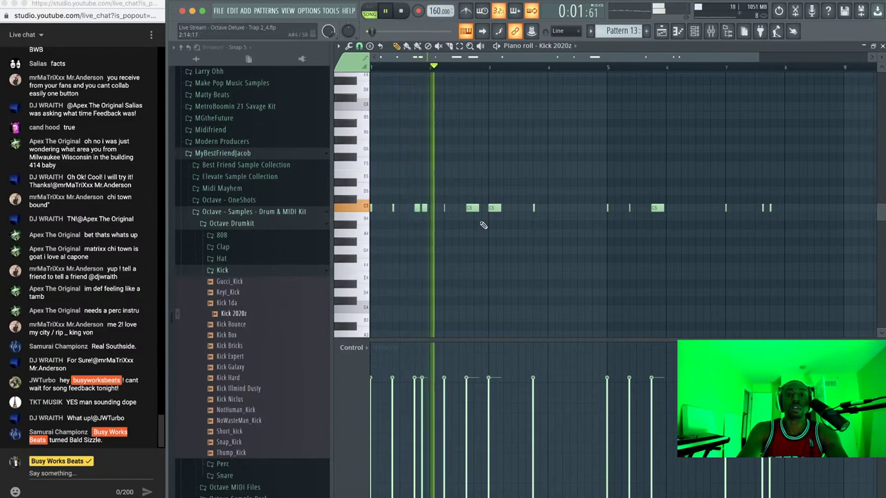
key("F9")
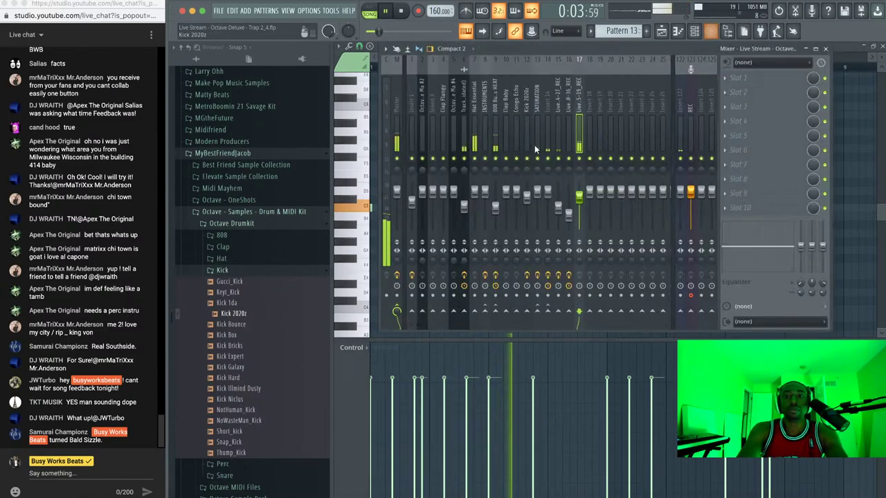
key("F9")
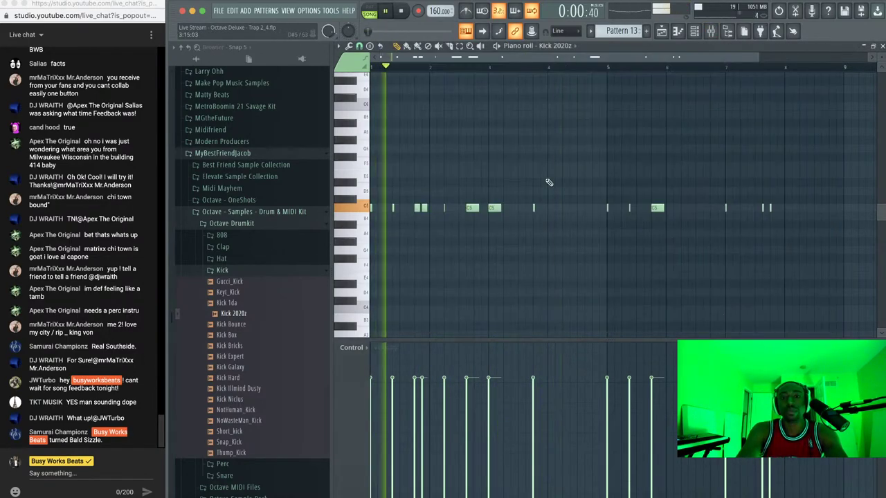
Add two short C5 kicks in bar 3 and one early in bar 4 of Pattern 13, and close the piano roll
left_click(517, 209)
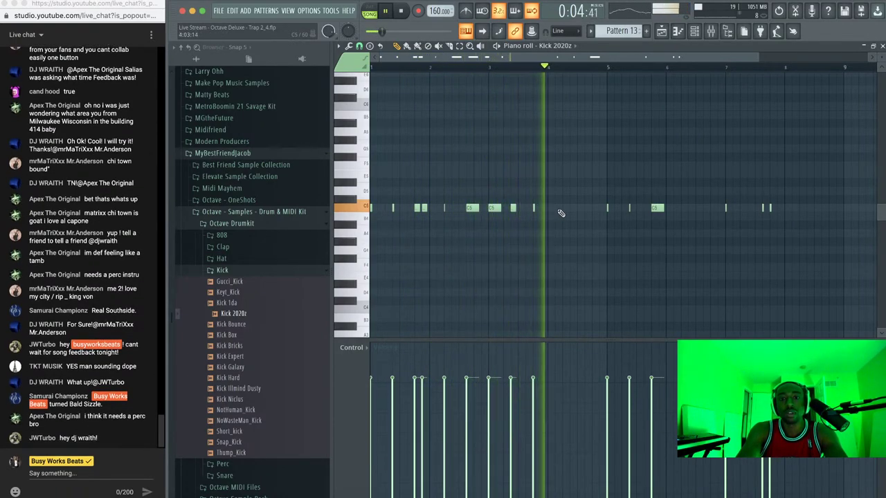
left_click(540, 208)
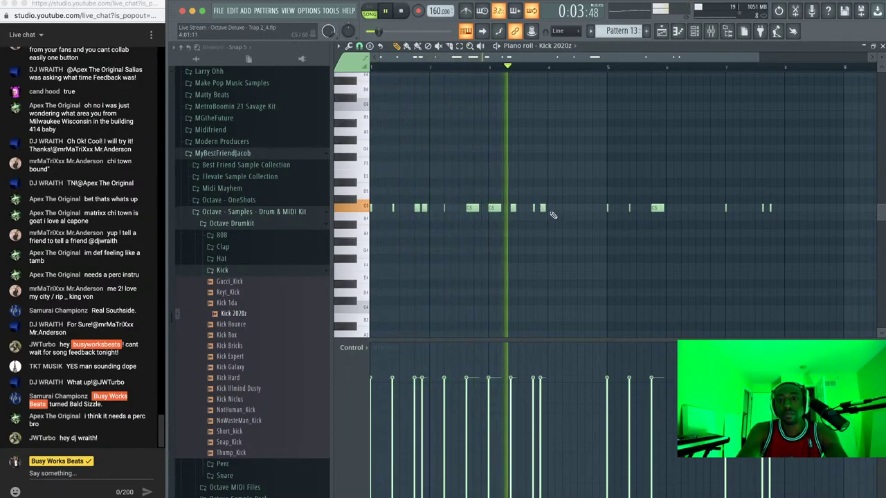
left_click(565, 208)
left_click(578, 208)
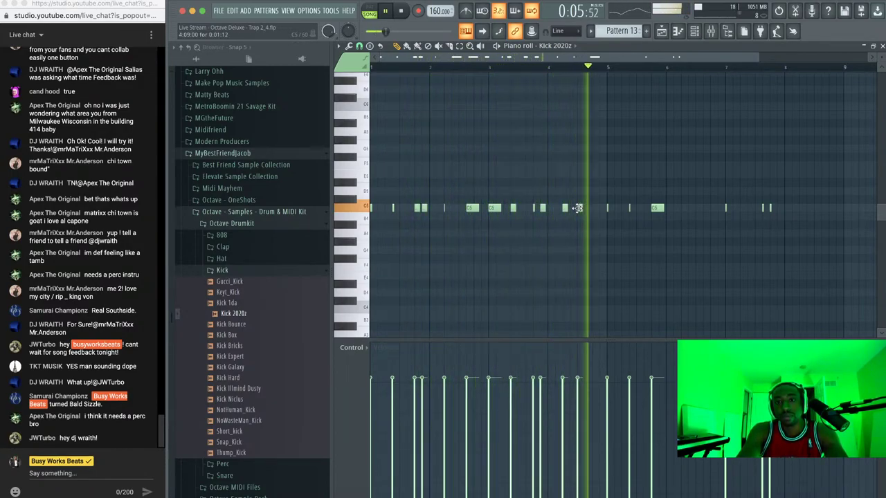
right_click(577, 209)
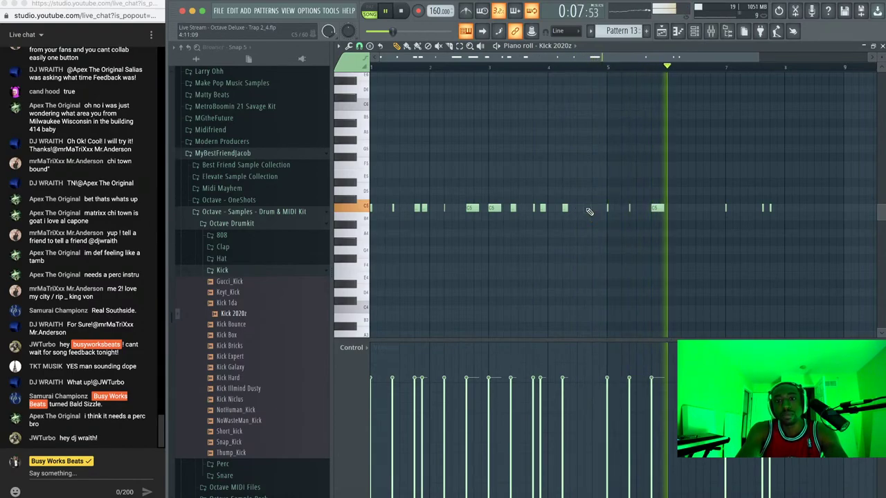
left_click(872, 46)
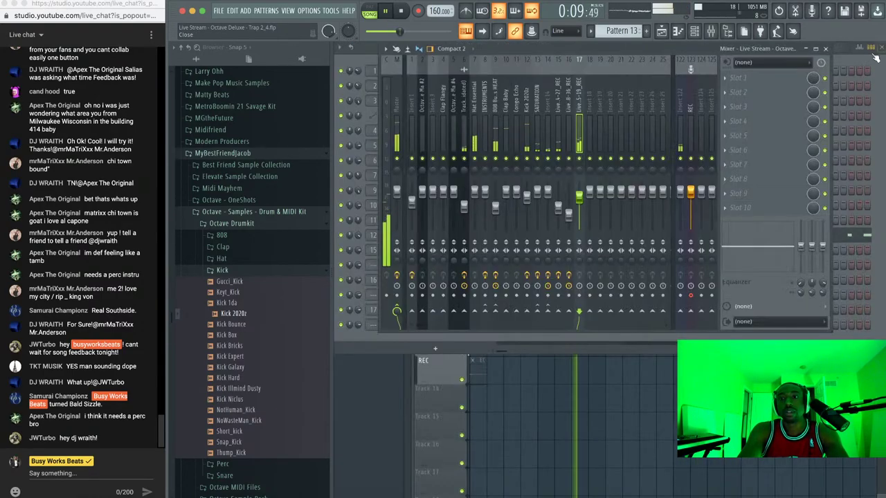
Cut Track 7's Pattern 13 clip at bar 5 and replace the second part with a copy of the first four bars
left_click(660, 405)
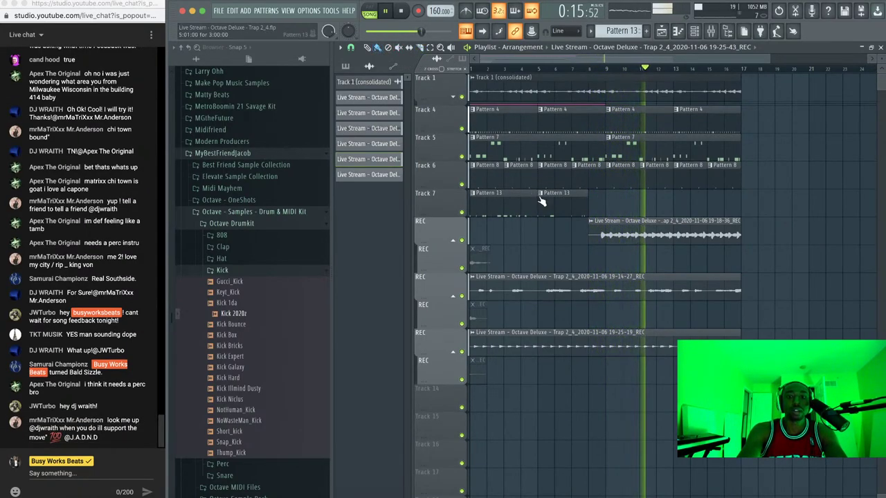
left_click_drag(569, 207, 725, 205)
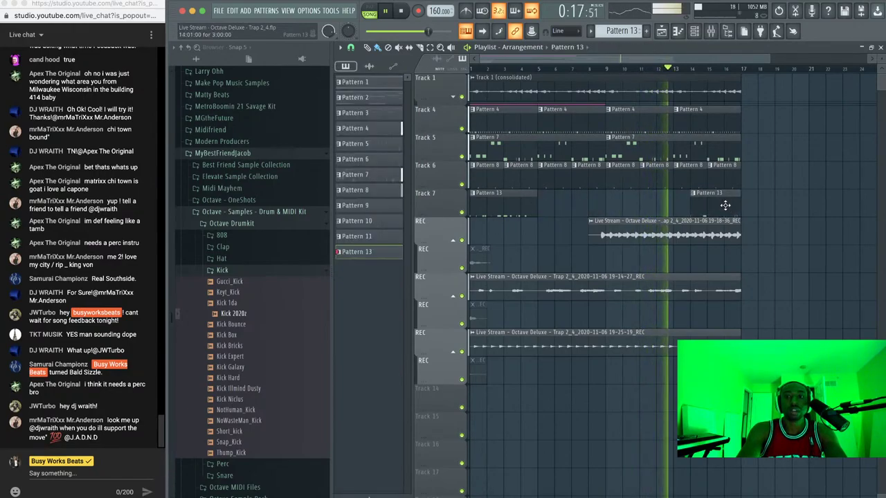
left_click(573, 206)
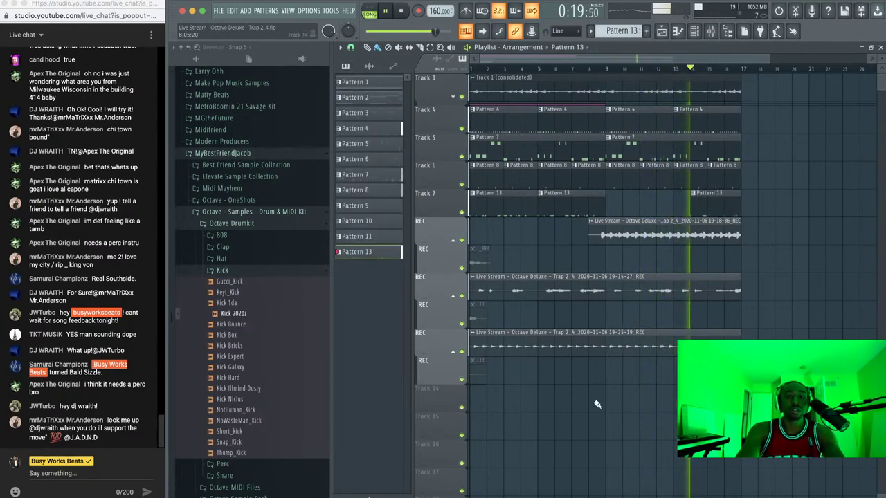
key("space")
right_click(703, 209)
key("space")
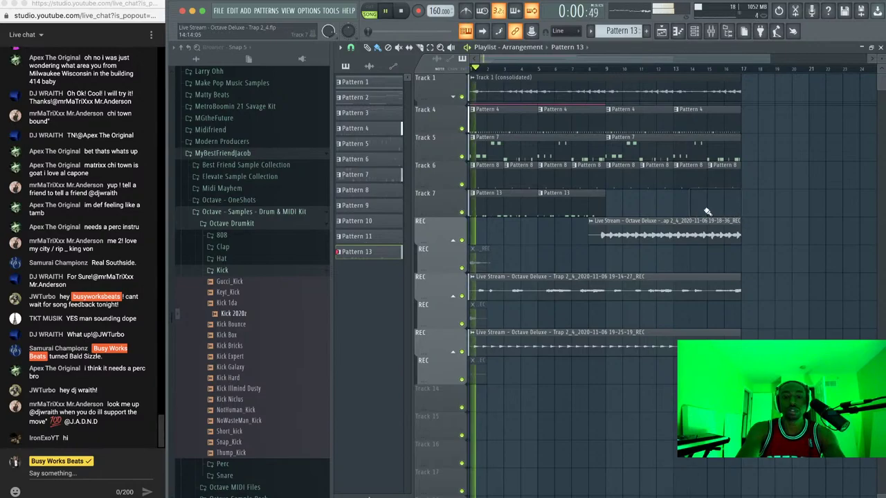
Lower the Kick 2020z mixer track to 74% (-6.2 dB) during playback
left_click(717, 34)
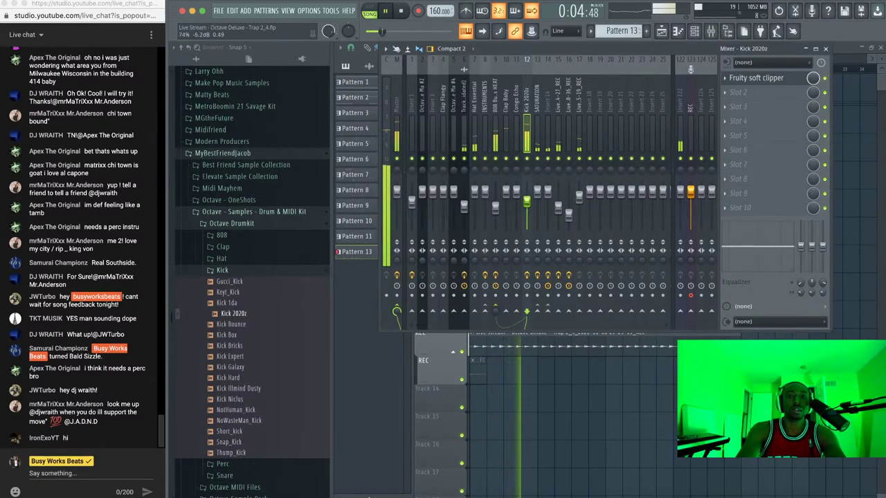
key("F9")
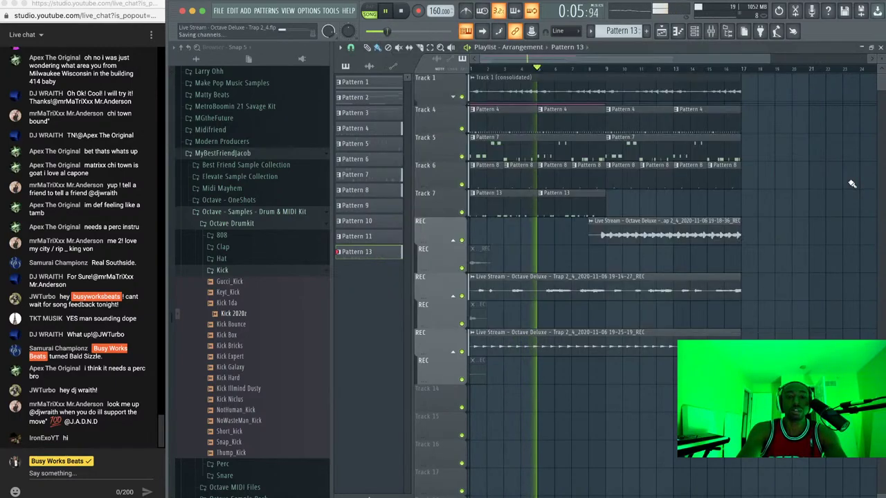
left_click(711, 33)
left_click(711, 33)
Tighten the Clap Baby volume envelope to a short decay with no hold, sustain or release, and return to the playlist
left_click(694, 31)
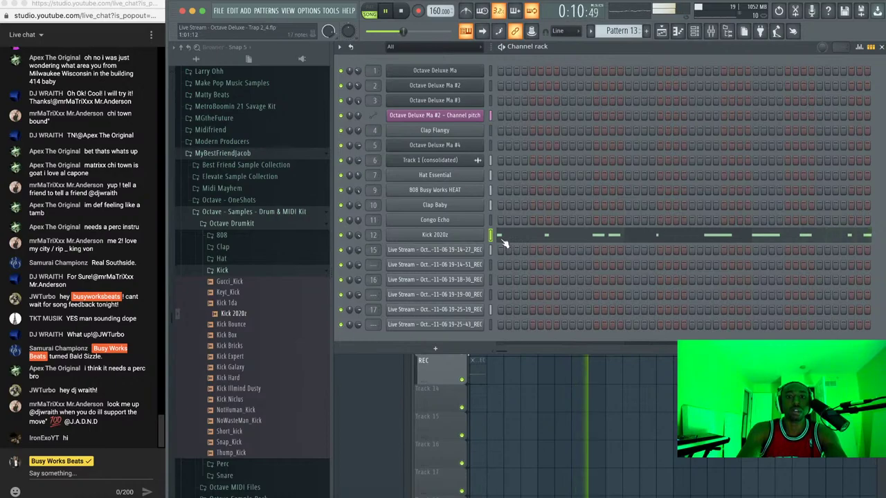
left_click(477, 206)
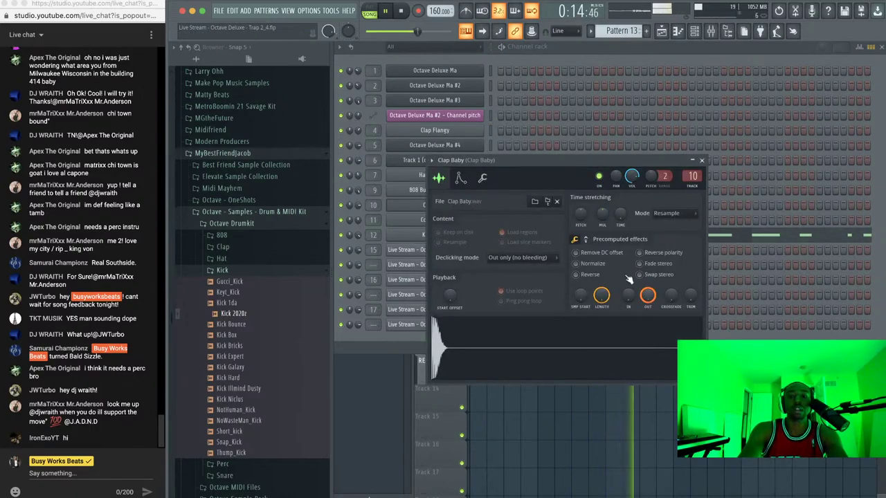
left_click(462, 179)
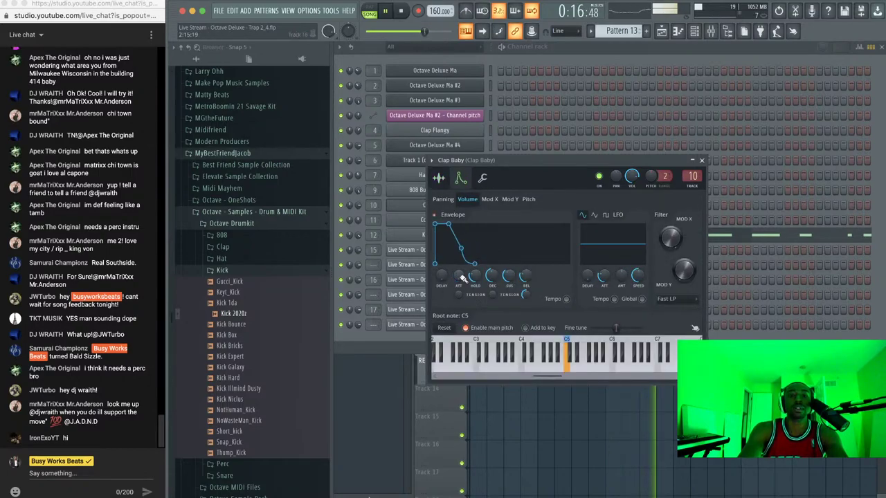
left_click_drag(509, 276, 509, 305)
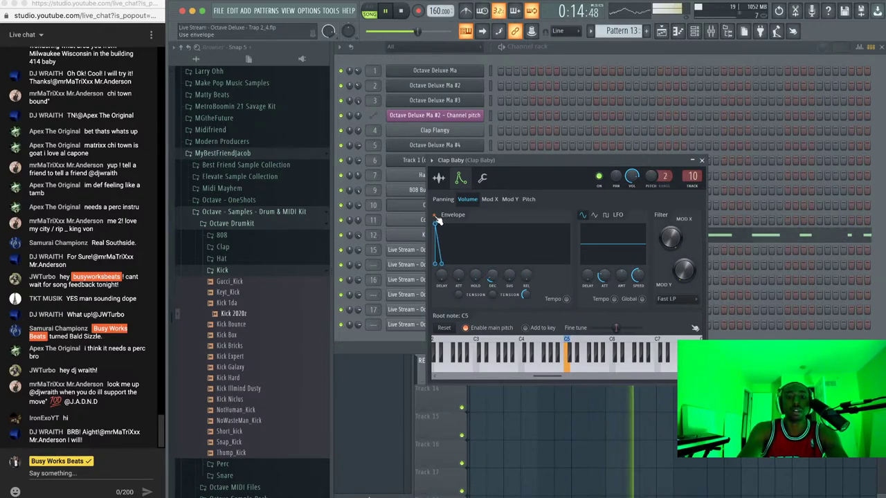
left_click(701, 160)
left_click(694, 31)
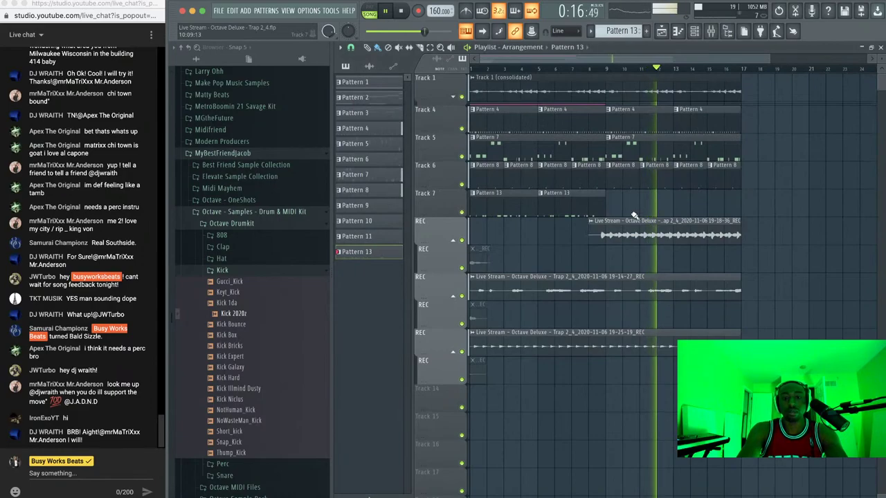
Play the arrangement and check the recorded REC clips' levels in the mixer and channel rack against their playlist placement
left_click(711, 31)
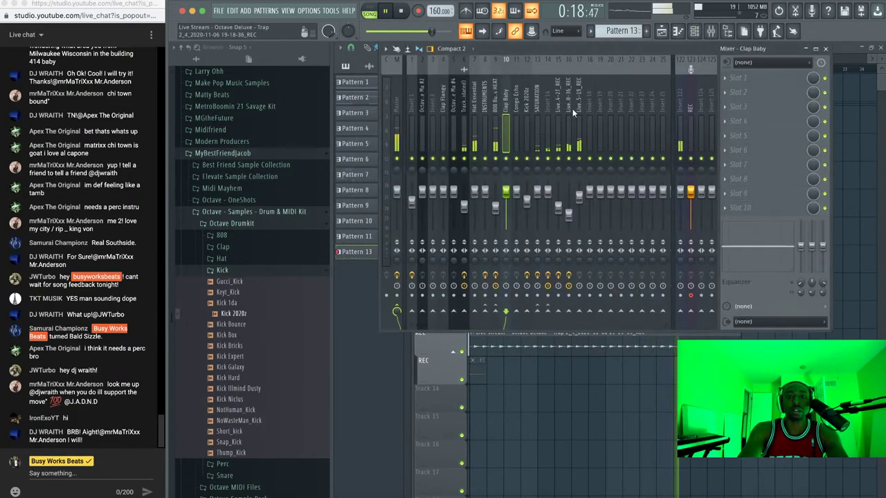
left_click(572, 379)
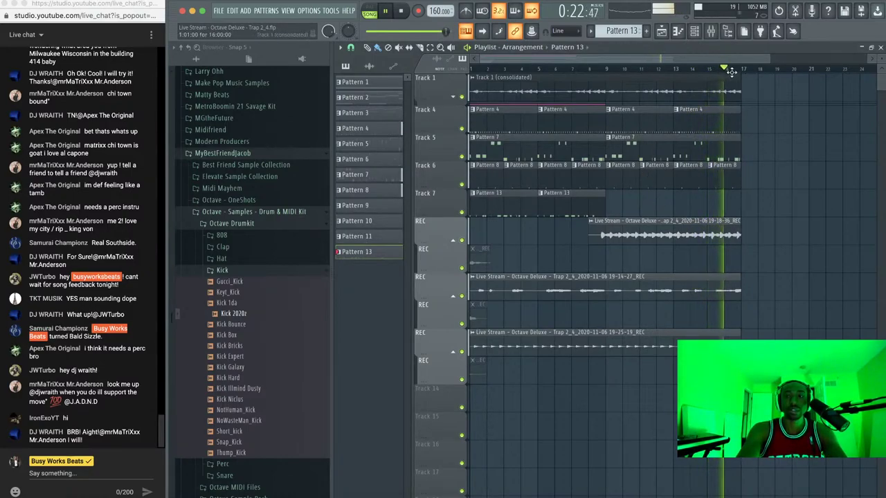
scroll(755, 216, "down", 1)
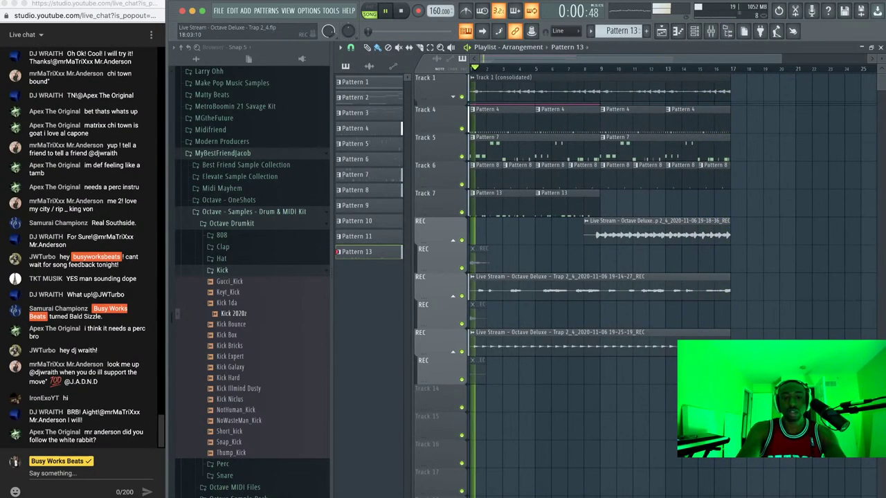
left_click_drag(752, 347, 676, 275)
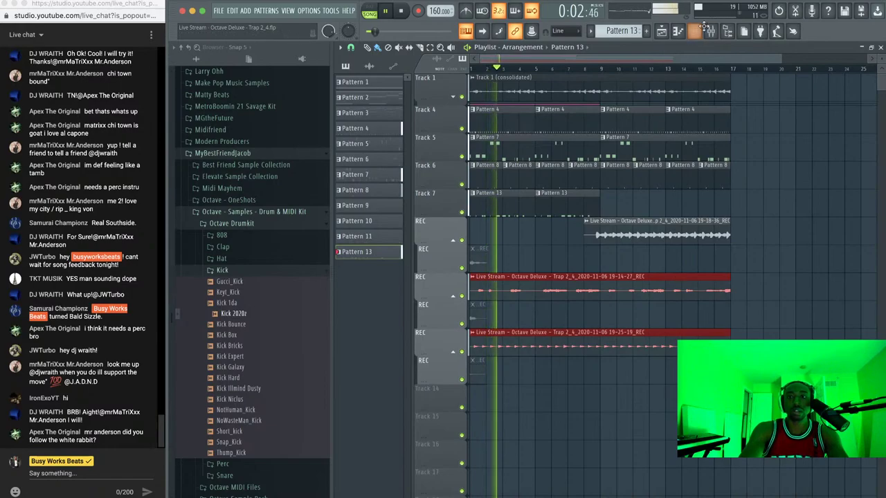
left_click(710, 31)
left_click(711, 31)
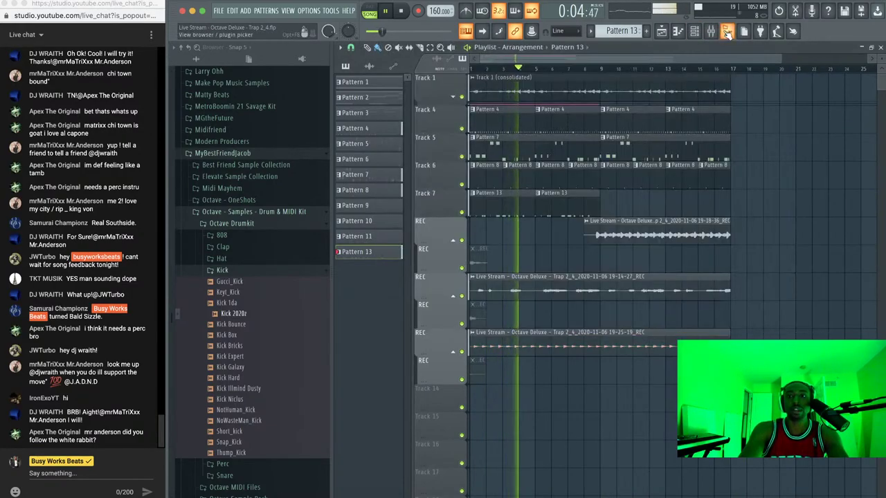
key("space")
left_click(694, 30)
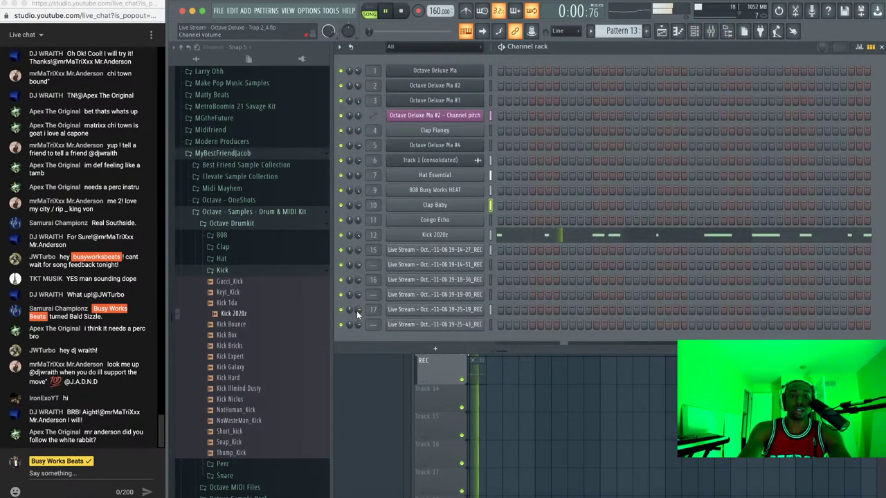
key("space")
right_click(551, 387)
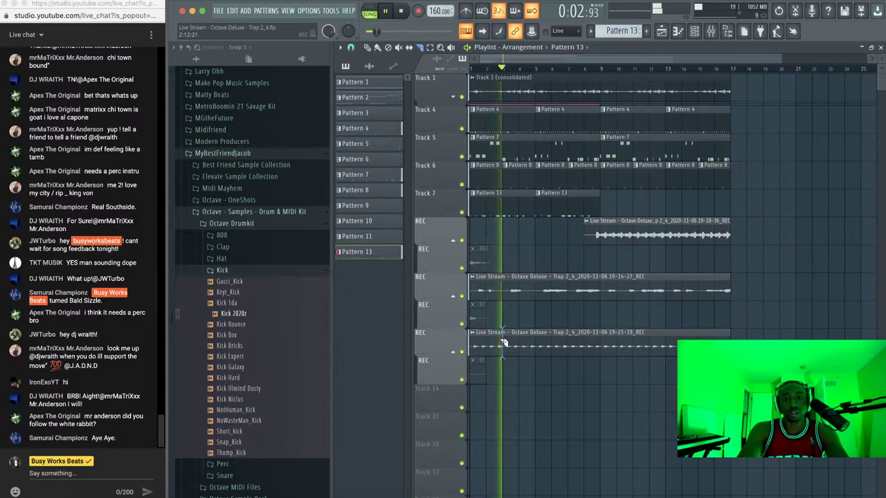
Cut the 19-25-19 REC clip at bar 3 and place a copy of its first two bars at bar 17
left_click(503, 335)
key("space")
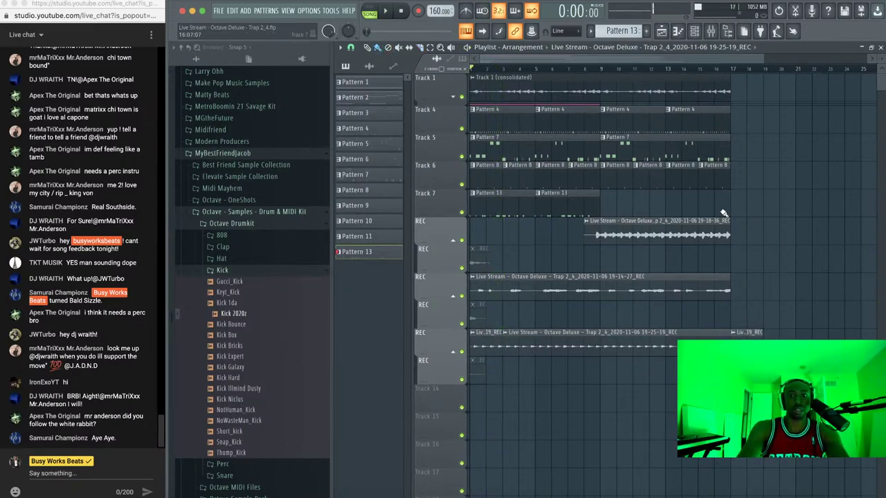
Duplicate the first 16 bars of Tracks 1 to 7 and the 19-18-36 REC clip after bar 17, and play from there
left_click_drag(774, 236, 477, 49)
key("ctrl+b")
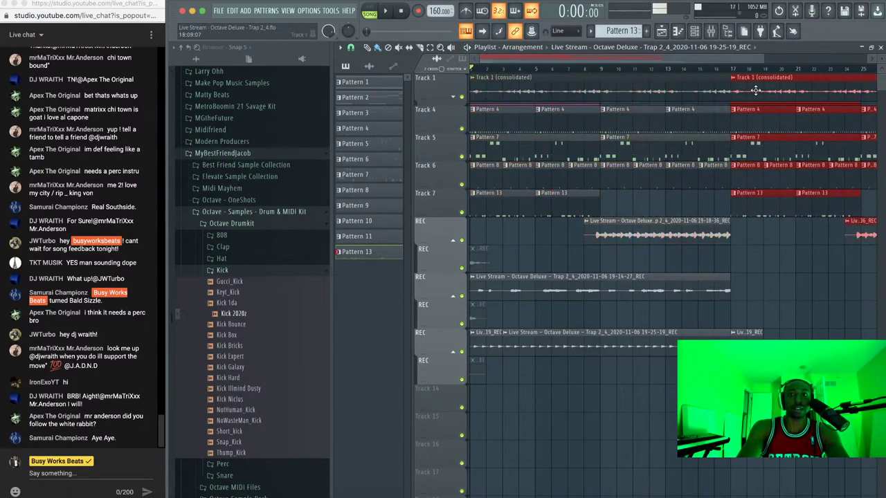
left_click(732, 70)
key("space")
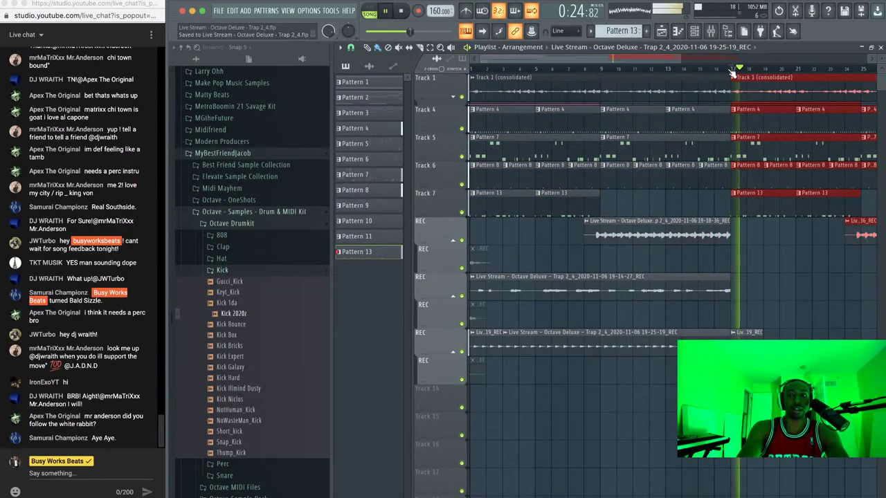
Try the section from bar 17 without its first Pattern 7 clip on Track 5, undo the deletion, and replay from bar 17
scroll(732, 73, "down", 1)
key("space")
key("space")
scroll(693, 166, "down", 1)
right_click(695, 148)
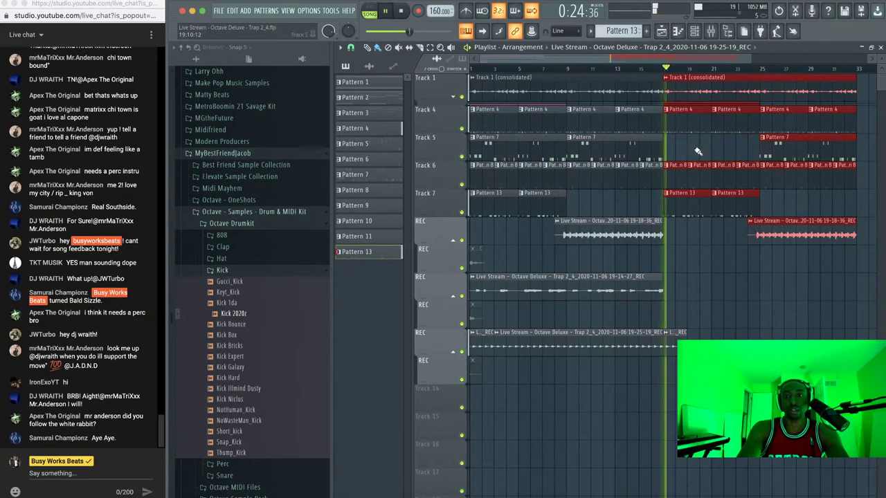
scroll(685, 132, "down", 1)
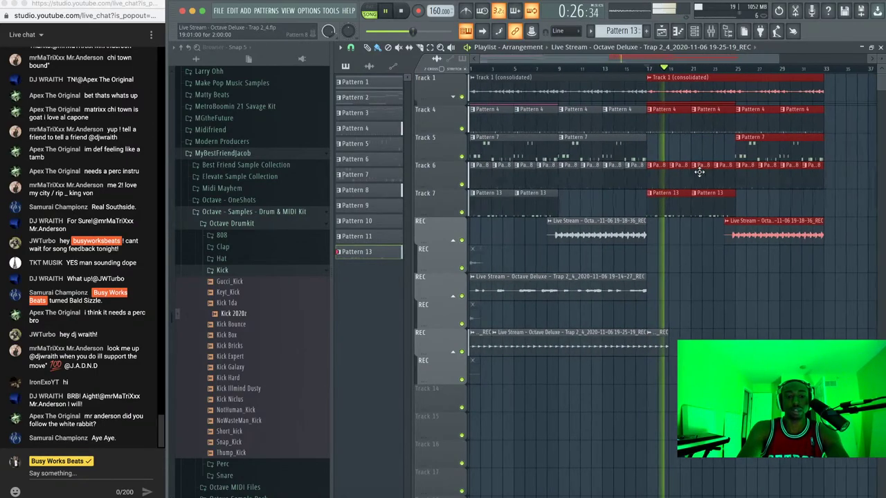
key("ctrl+z")
key("space")
key("space")
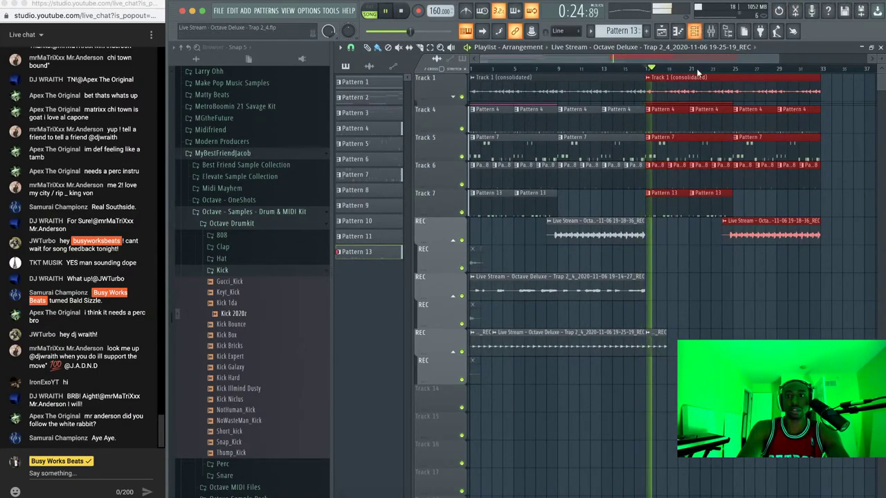
Repeat the two-bar 19-25-19 REC clip from bar 17 up to bar 33 and save the project
scroll(703, 204, "up", 2)
left_click_drag(639, 316, 629, 352)
key("ctrl+b")
key("ctrl+b")
key("ctrl+b")
key("ctrl+b")
key("ctrl+b")
key("ctrl+b")
key("ctrl+b")
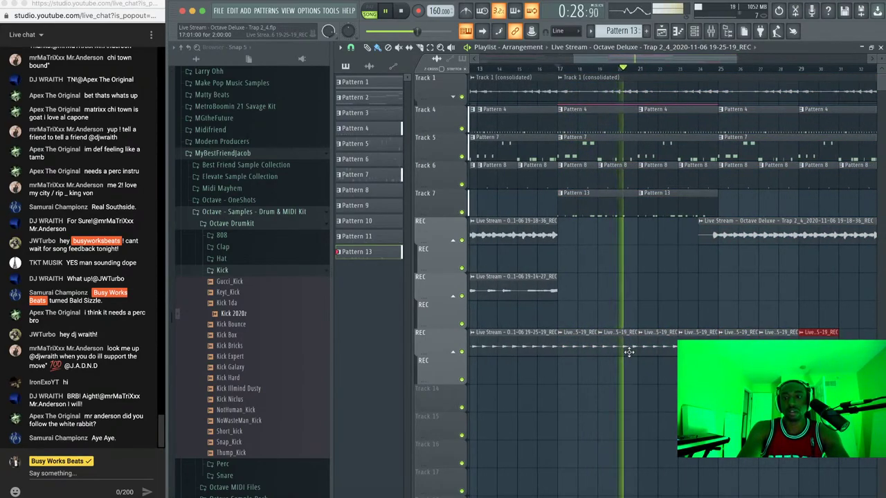
key("ctrl+s")
Clear the selection and delete the duplicated 19-18-36 REC clip starting around bar 24
scroll(652, 309, "down", 2)
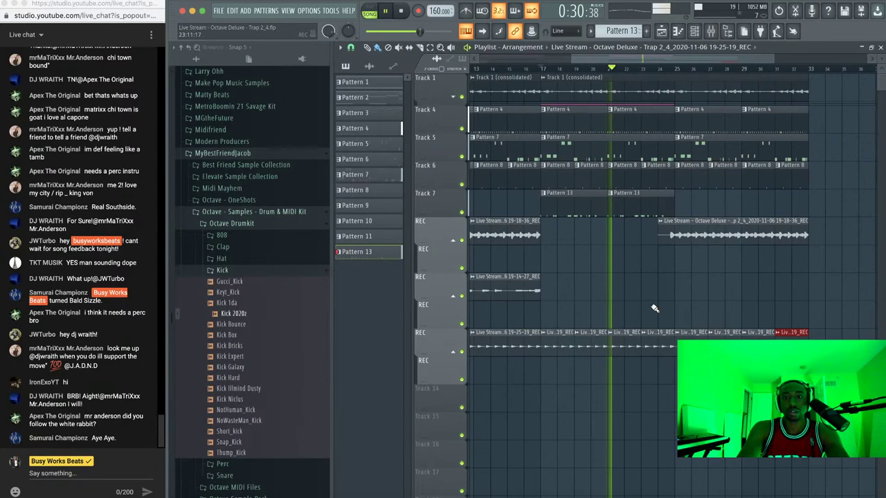
left_click(674, 277, "ctrl")
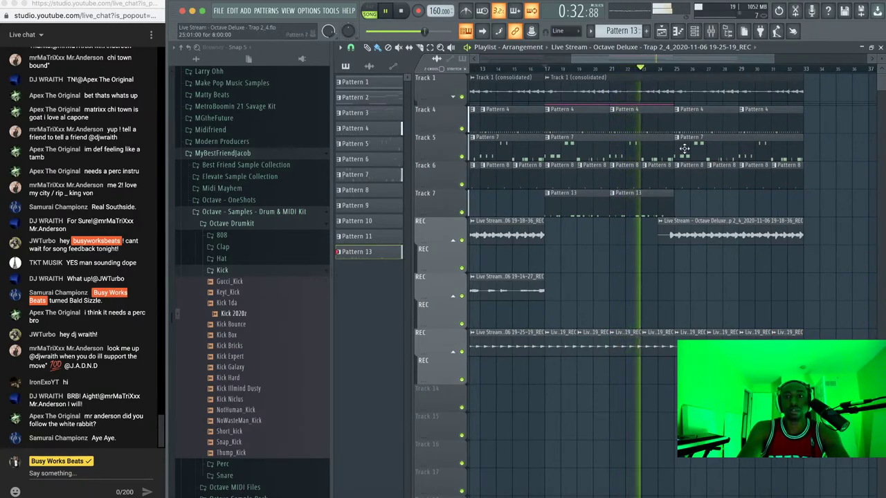
scroll(709, 222, "down", 2)
right_click(710, 226)
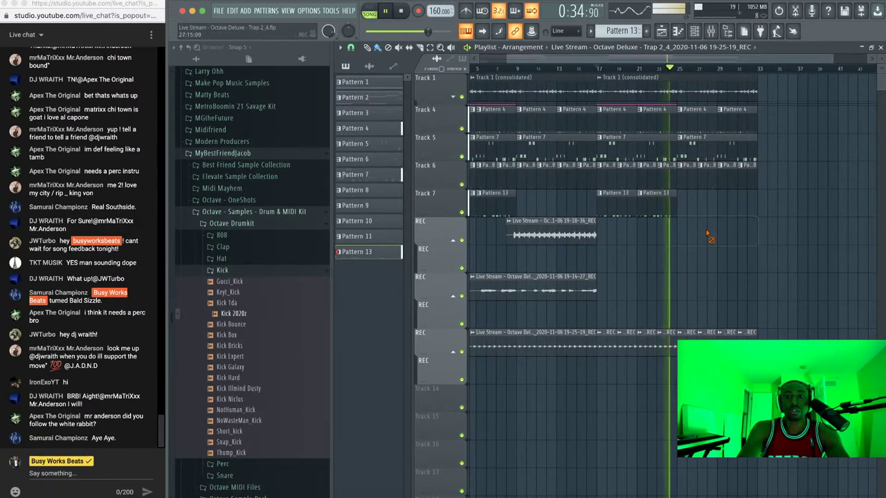
Select the two Pattern 13 clips starting at bar 17, and inspect the 808 Busy Works HEAT and Master mixer tracks
left_click_drag(682, 204, 623, 206)
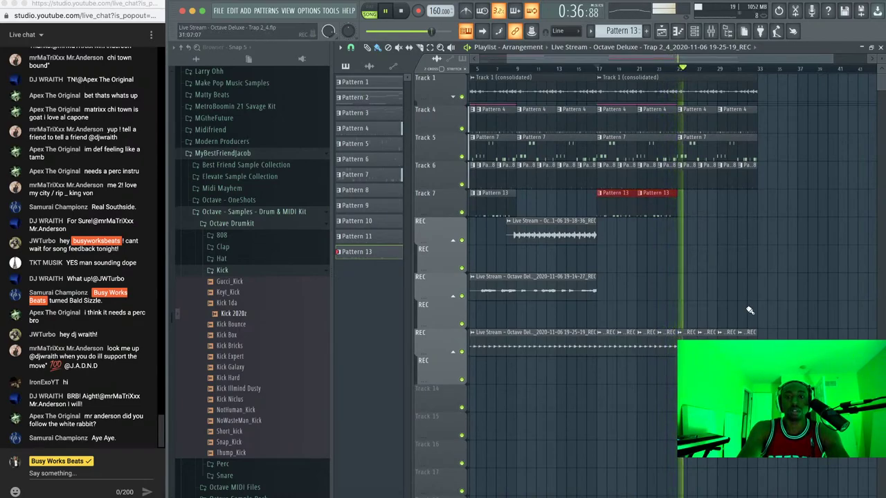
scroll(690, 280, "down", 1)
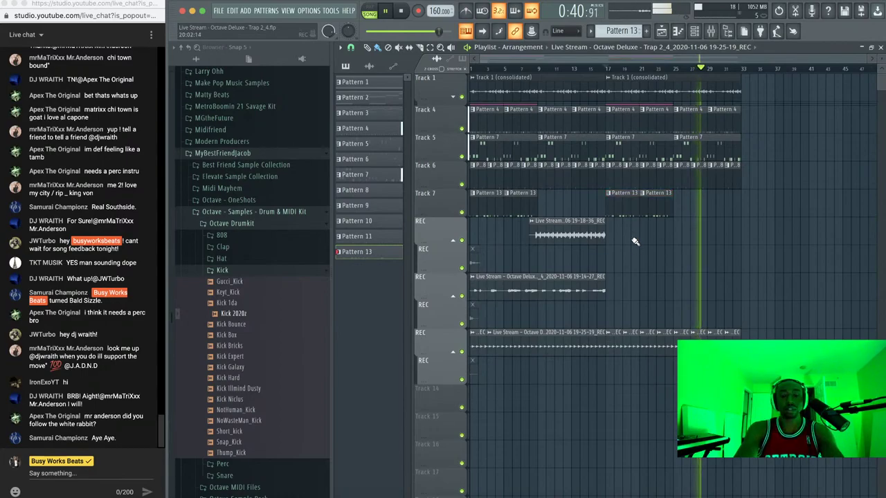
left_click(713, 33)
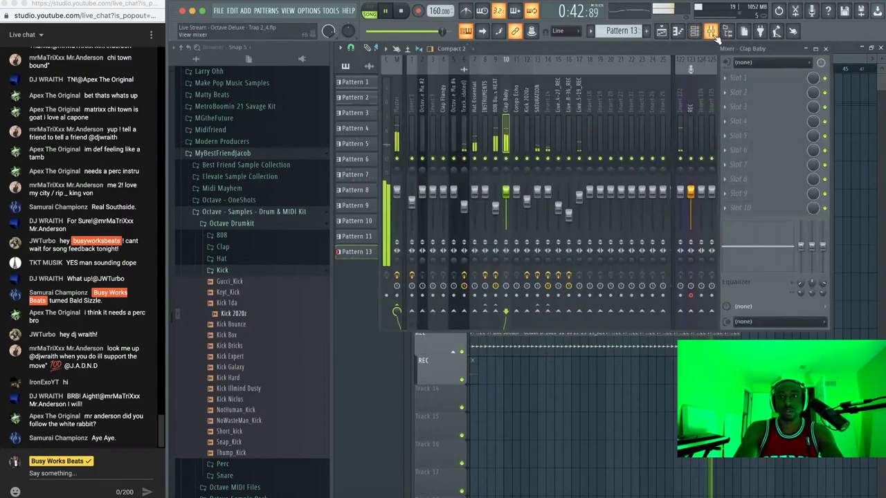
left_click(495, 207)
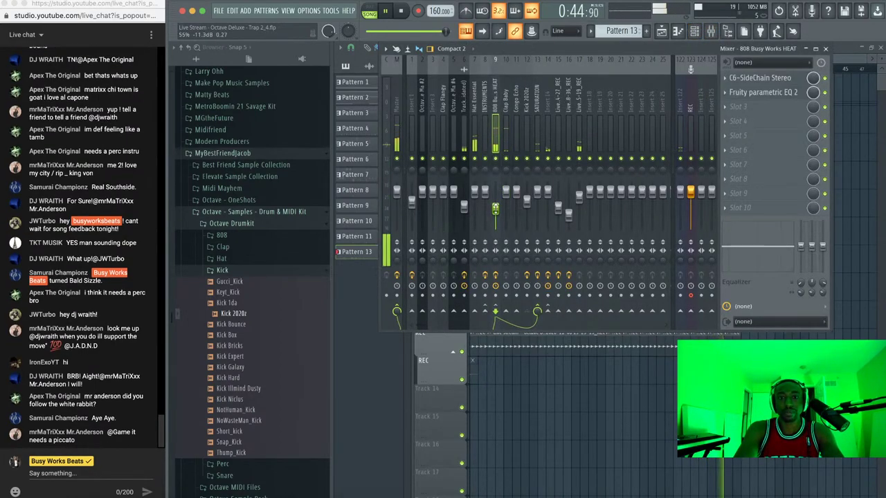
left_click(400, 137)
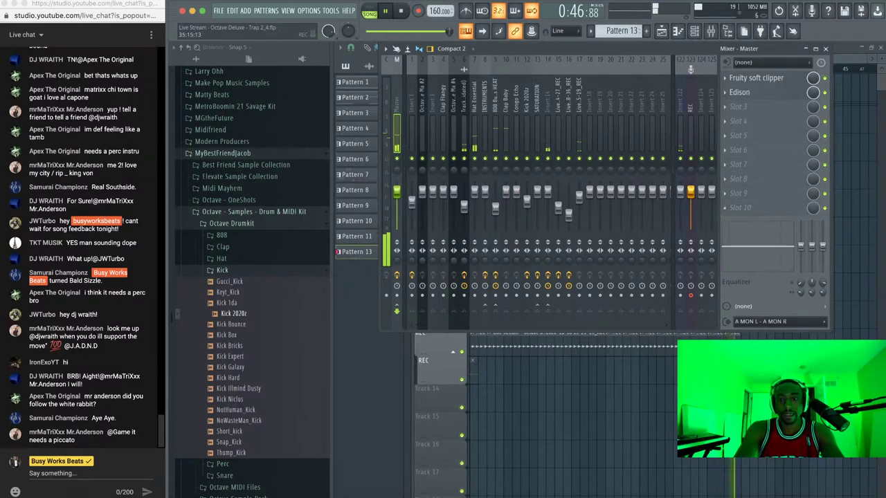
Save the project as new version Live Stream - Octave Deluxe - Trap 2_5 and select the REC mixer track
key("F9")
key("super+n")
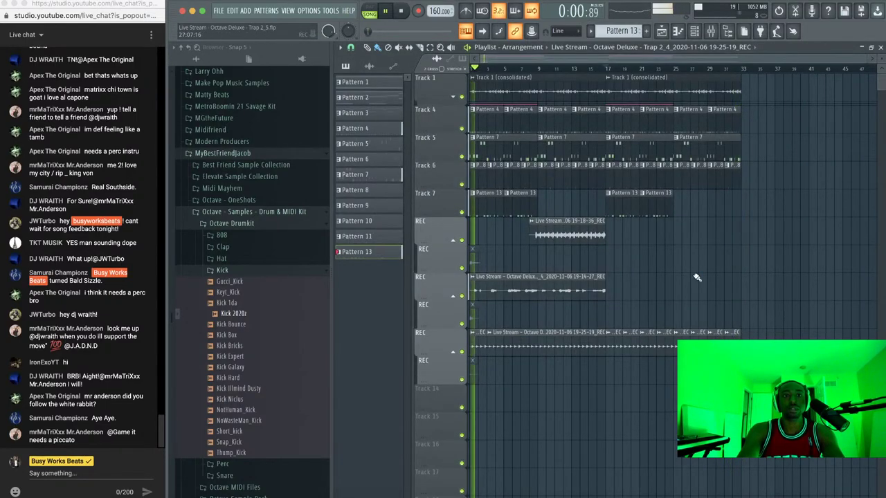
key("F9")
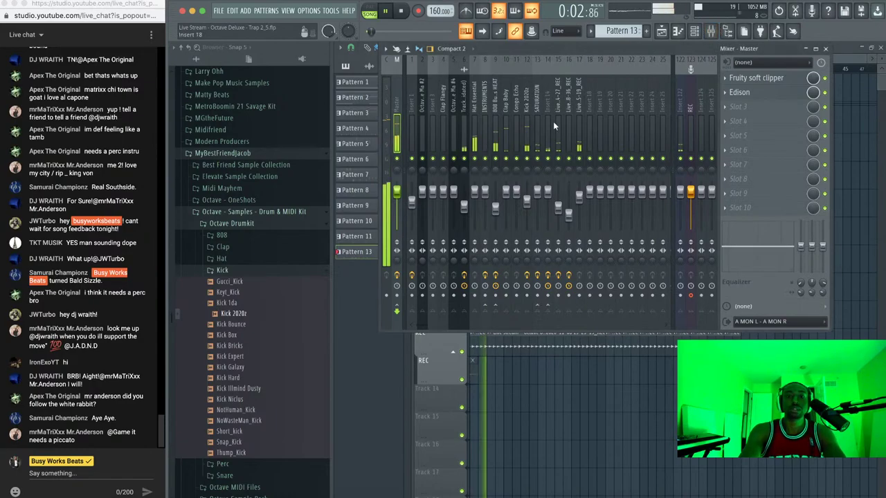
left_click(691, 108)
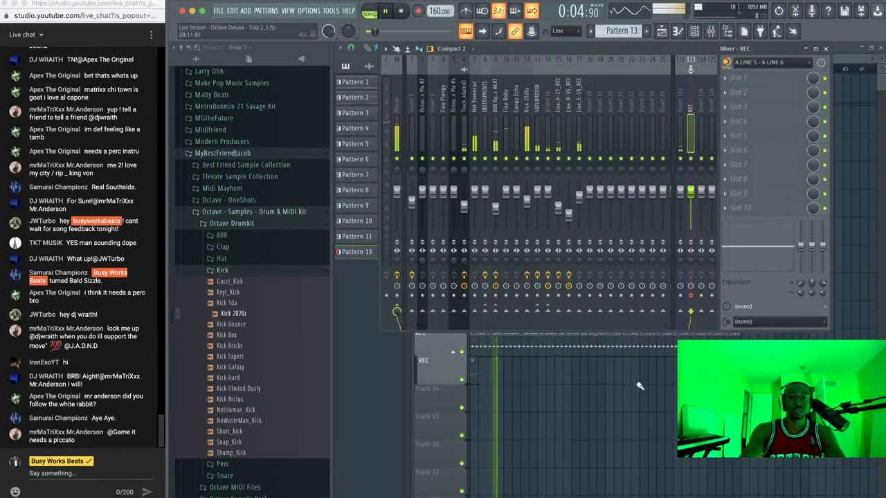
key("F9")
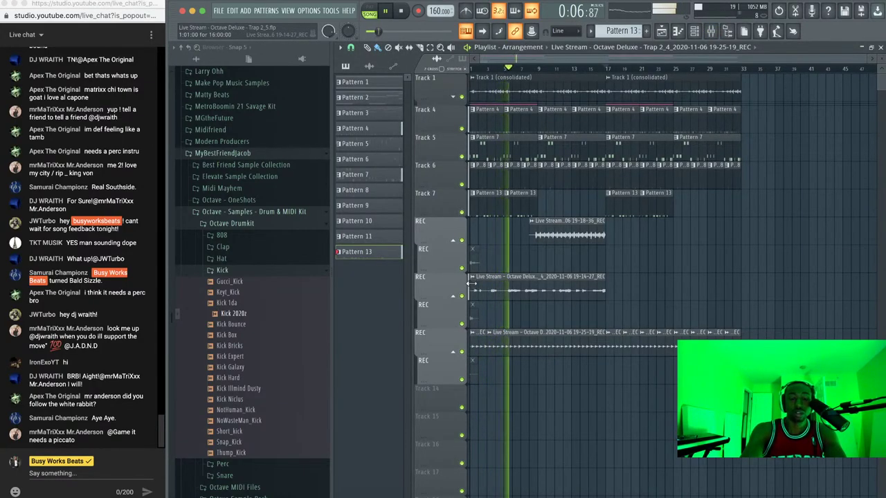
Trim the start of the 19-14-27 recording clip to bar 5, check the REC mixer track and stop playback
left_click_drag(473, 282, 503, 282)
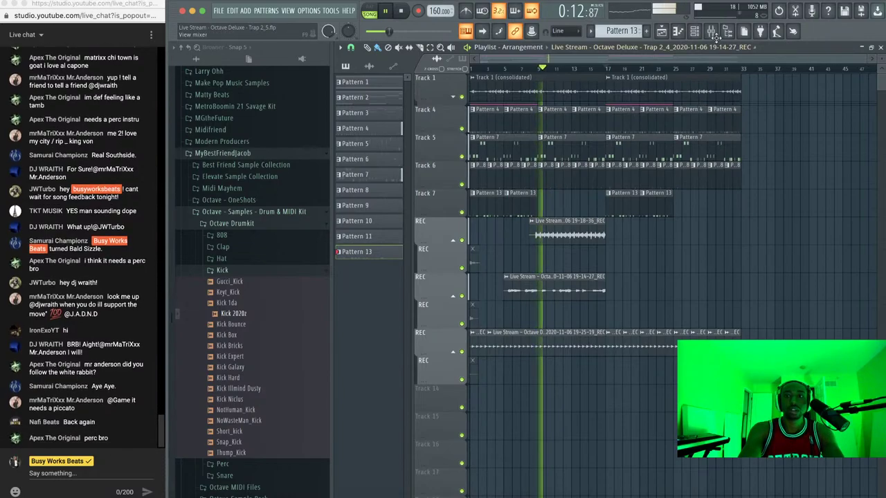
left_click(714, 35)
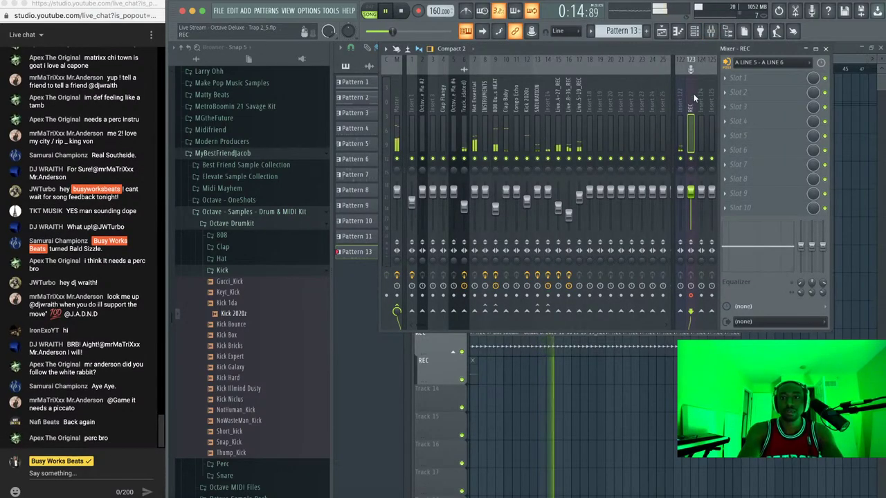
right_click(580, 416)
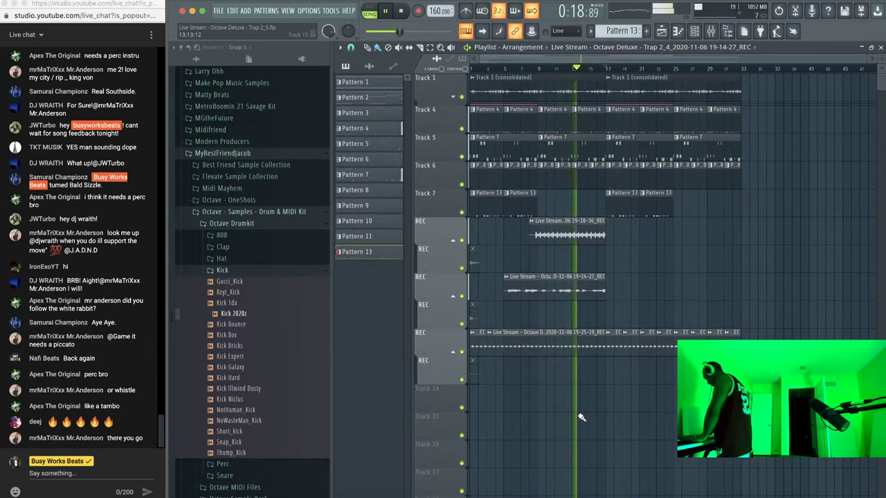
key("space")
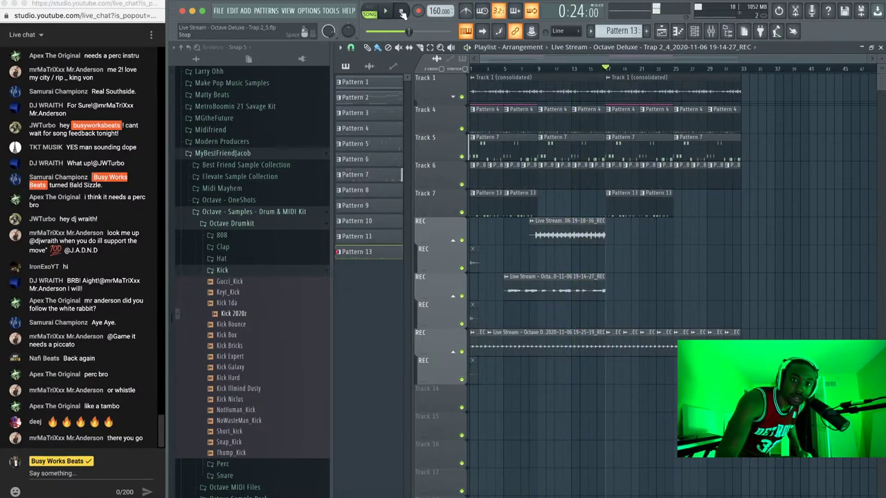
Record a new take from the armed REC mixer track into the playlist as an audio clip
left_click(713, 31)
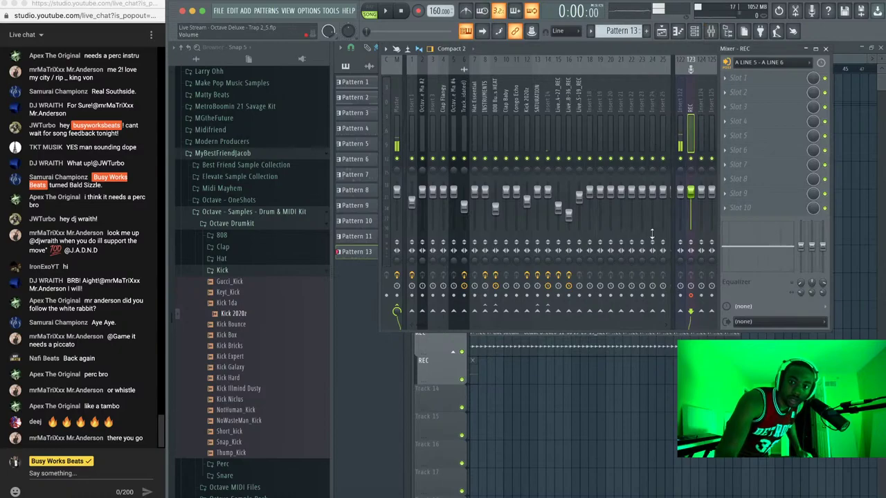
left_click(419, 11)
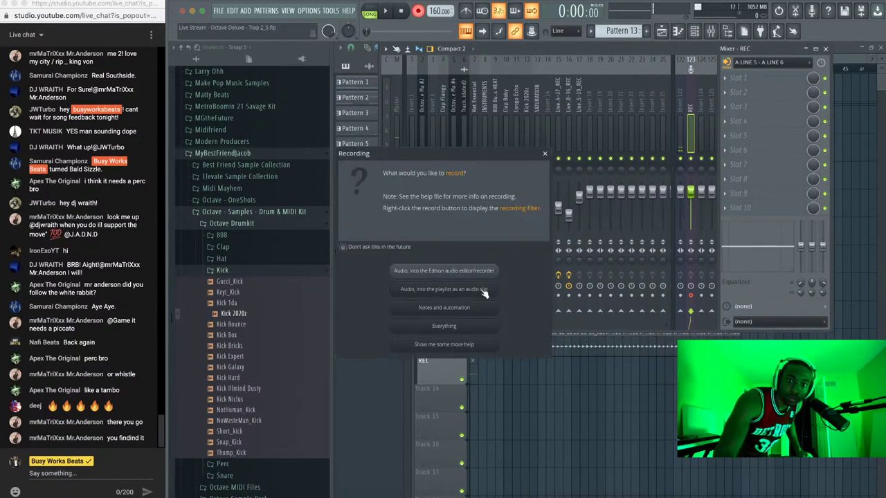
left_click(484, 289)
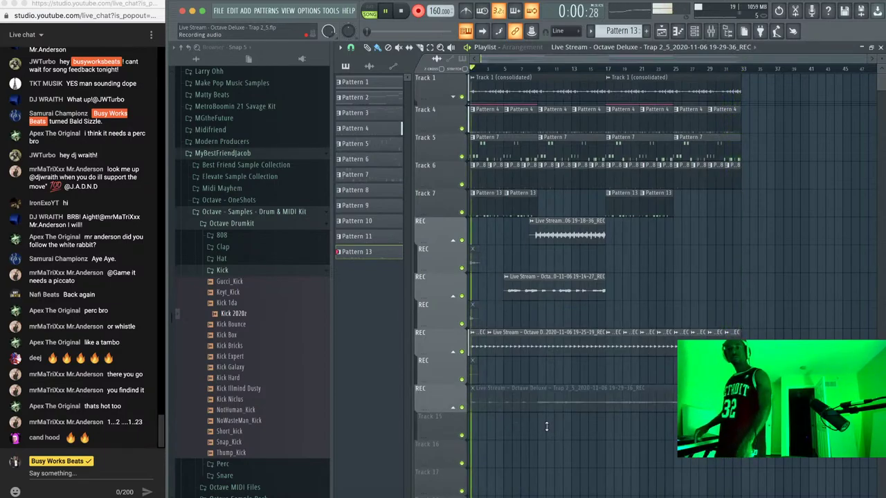
key("space")
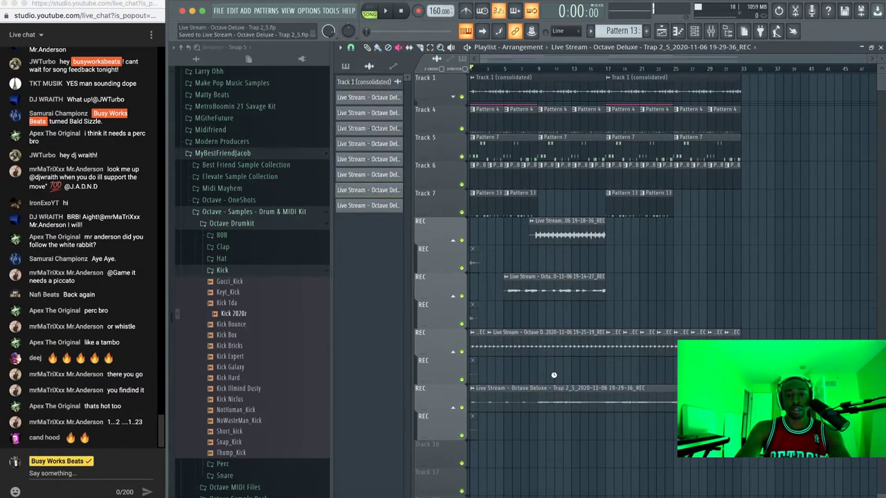
Assign the 19-29-36 recording channel to mixer track 18 and remove the short leftover recording clips at bar 1
left_click(694, 31)
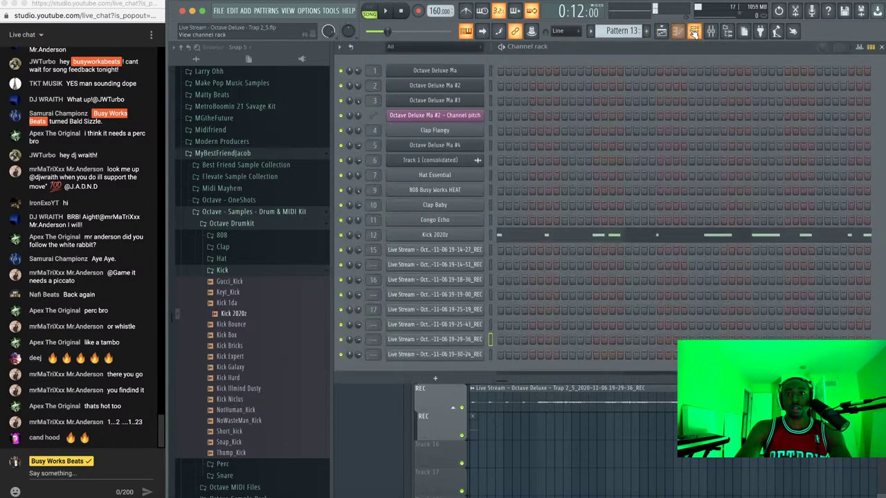
key("space")
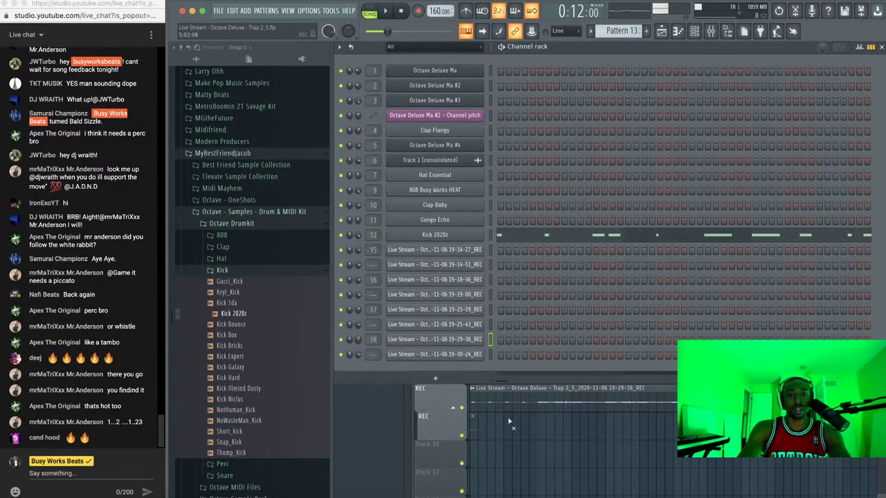
left_click(518, 437)
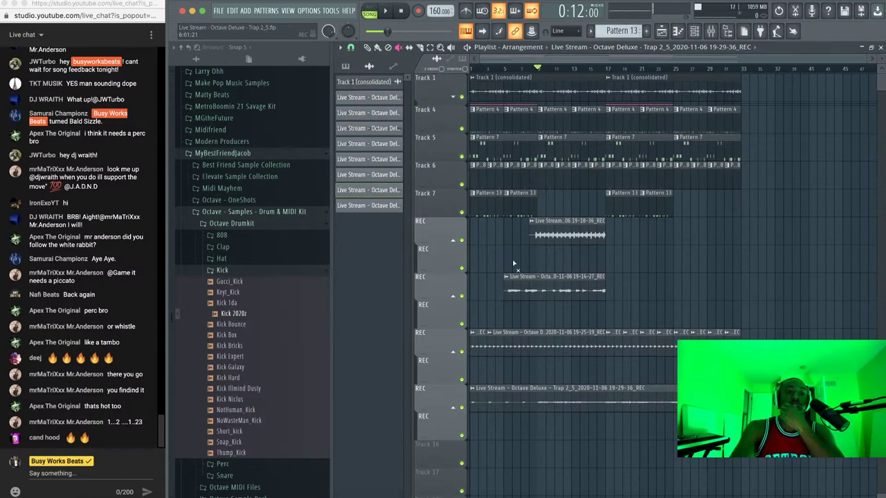
Slightly lower the new recording's level on mixer track 18 during playback and save the project
key("space")
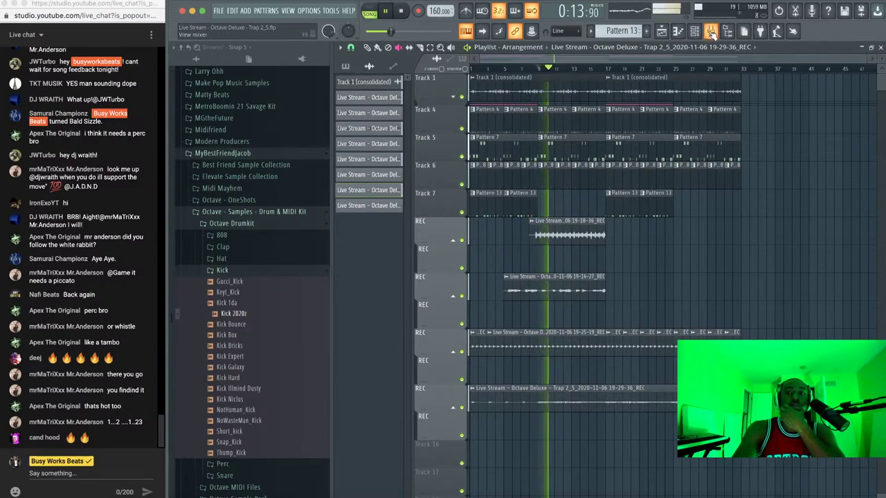
left_click(712, 33)
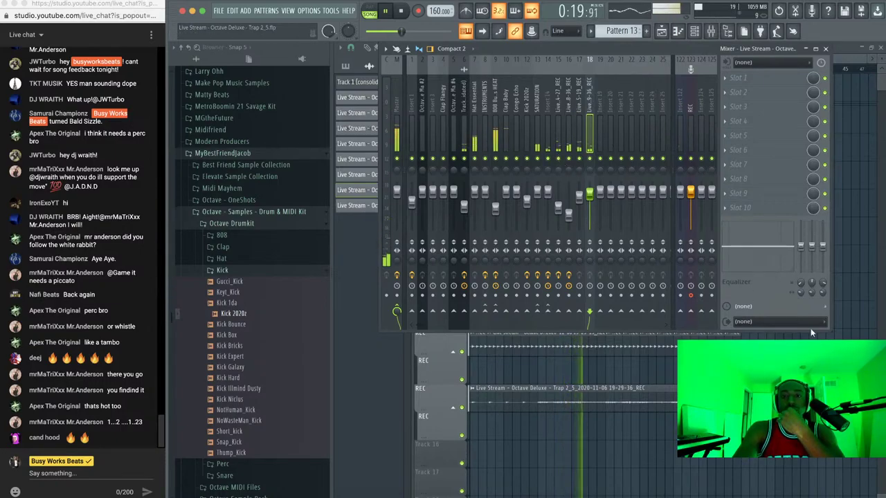
key("F9")
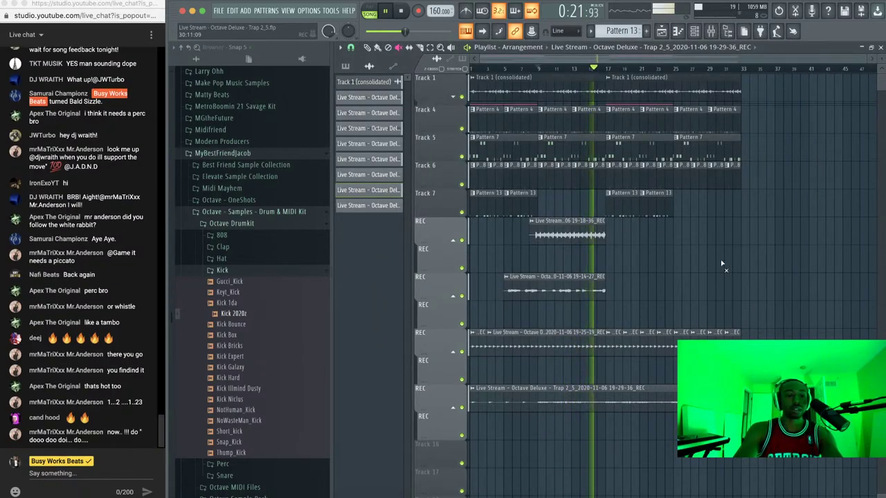
key("ctrl+s")
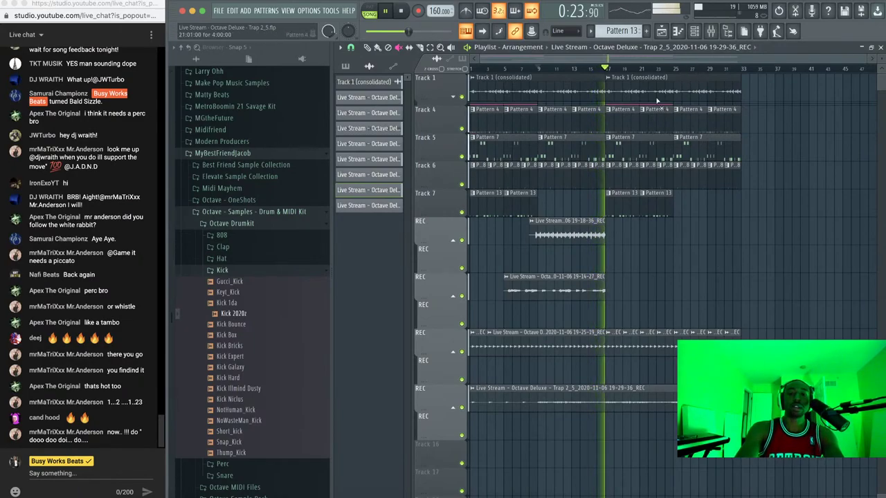
Make the Pattern 4 clip at bar 17 unique and select the section of the timeline starting at bar 17 for looping
left_click(694, 31)
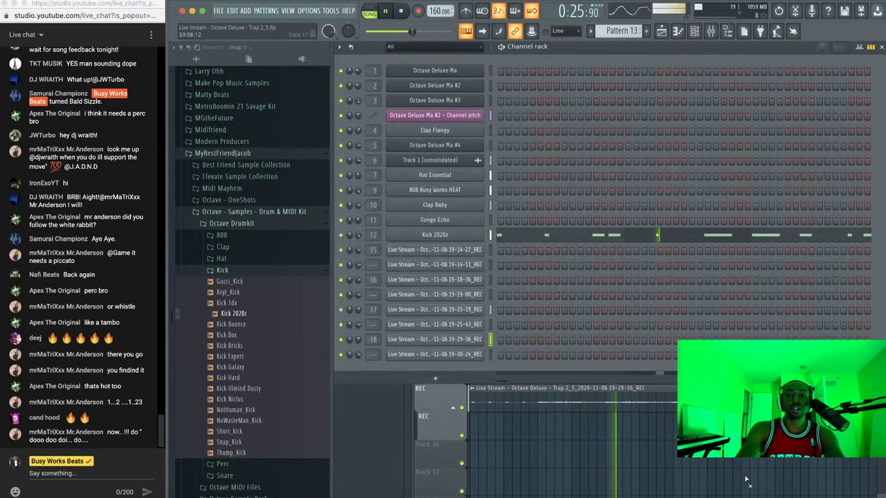
key("F6")
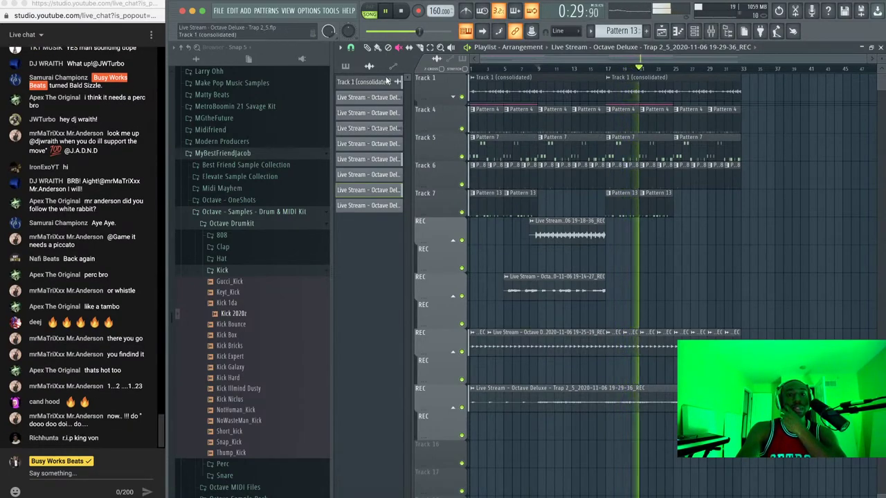
key("space")
right_click(608, 114)
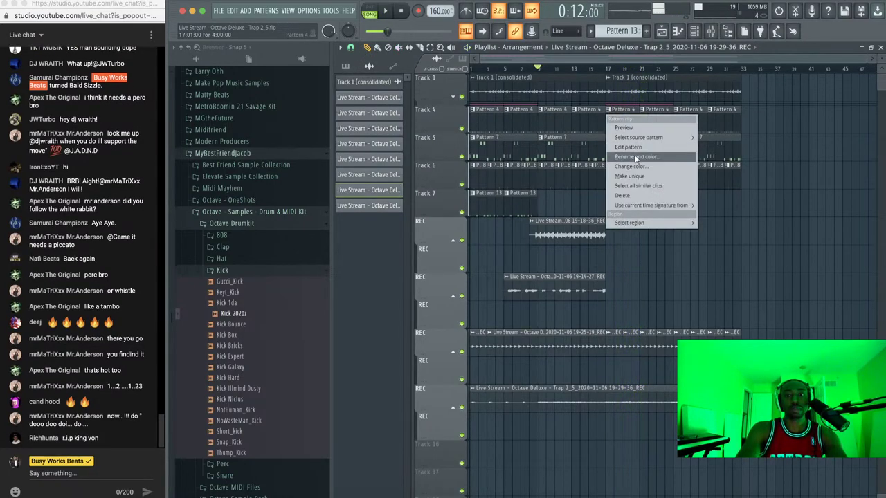
left_click(630, 177)
left_click_drag(613, 77, 671, 85)
Play the selected section and open the Hat Essential notes of Pattern 5 in the piano roll
left_click(699, 31)
key("space")
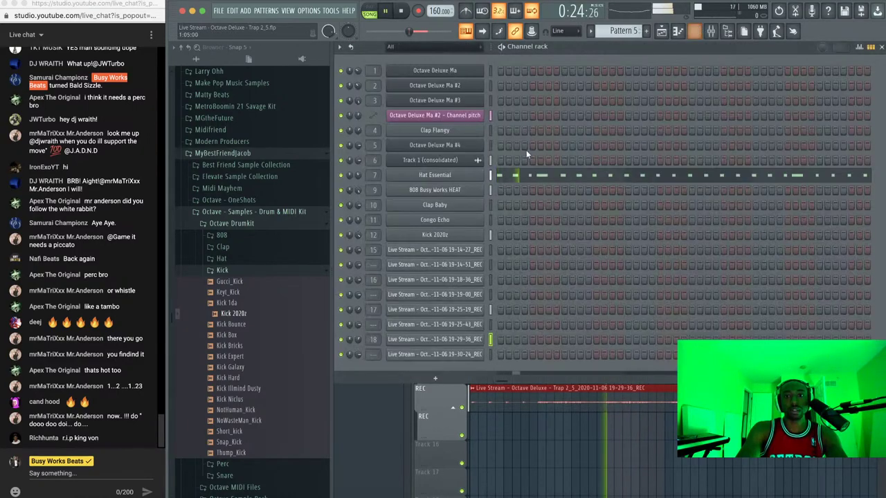
left_click(522, 178)
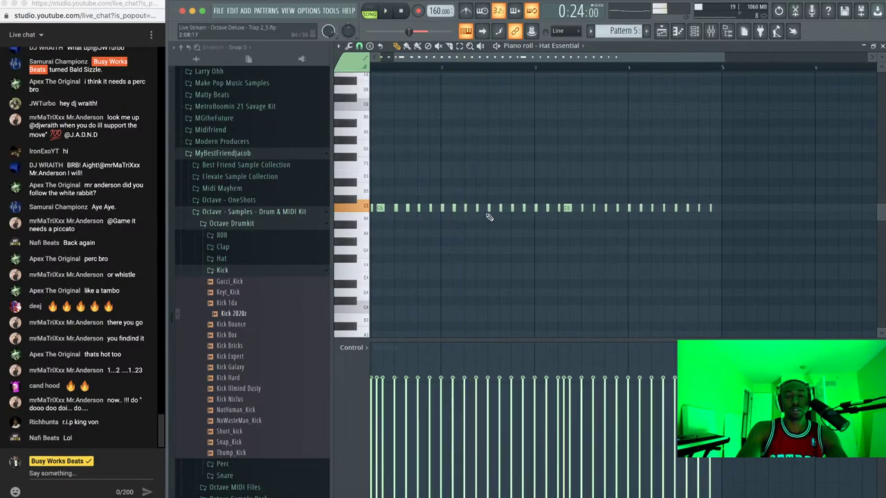
scroll(488, 211, "up", 3)
Clear a hat note in bar 2, stretch the note on beat 2 to one beat and arpeggiate it into a fast roll
right_click(487, 209)
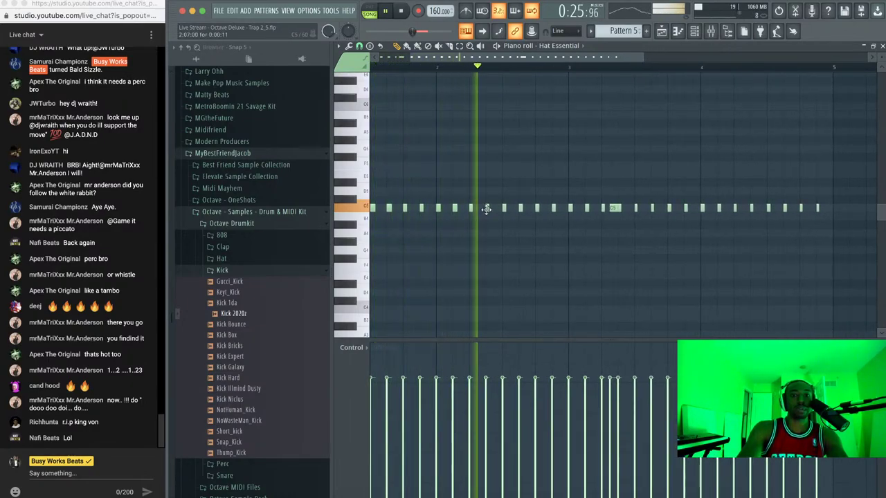
key("space")
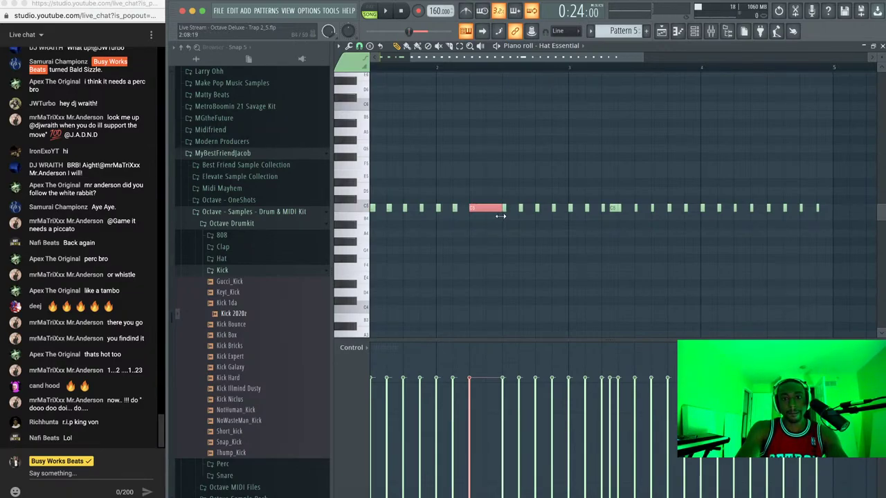
key("alt+a")
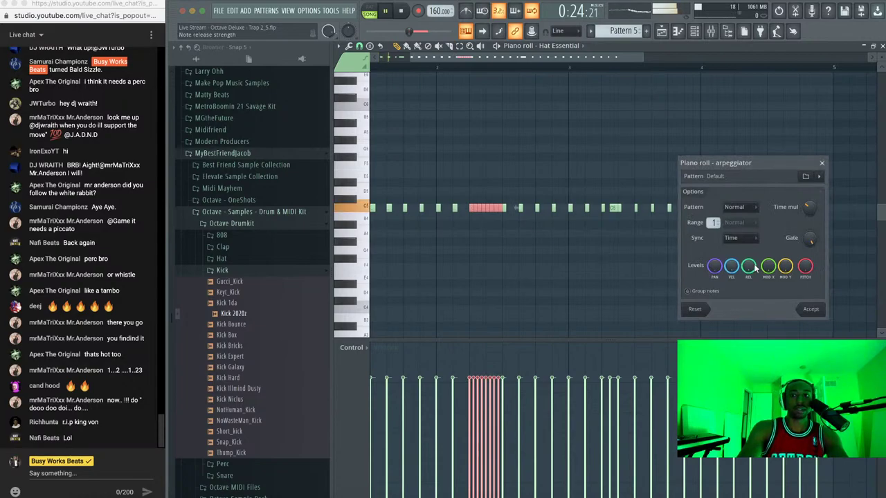
left_click(807, 309)
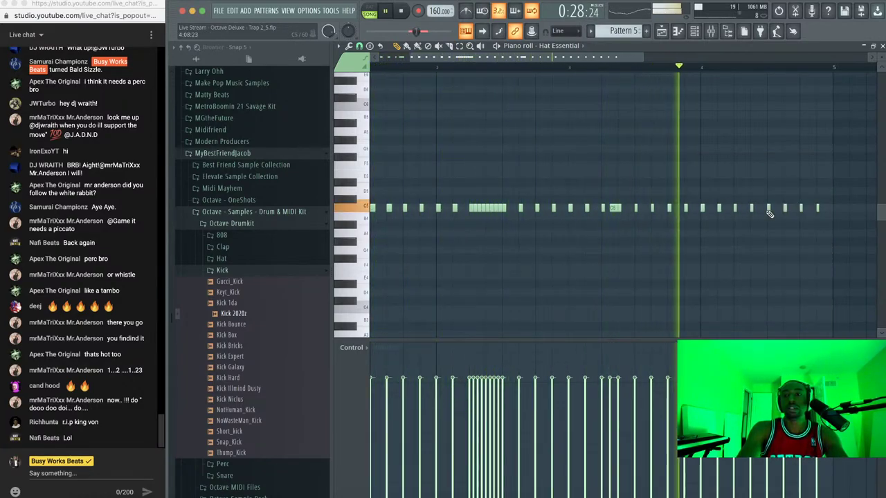
Stretch the hat note on beat 3 of bar 4 and arpeggiate it into a short fast roll
key("space")
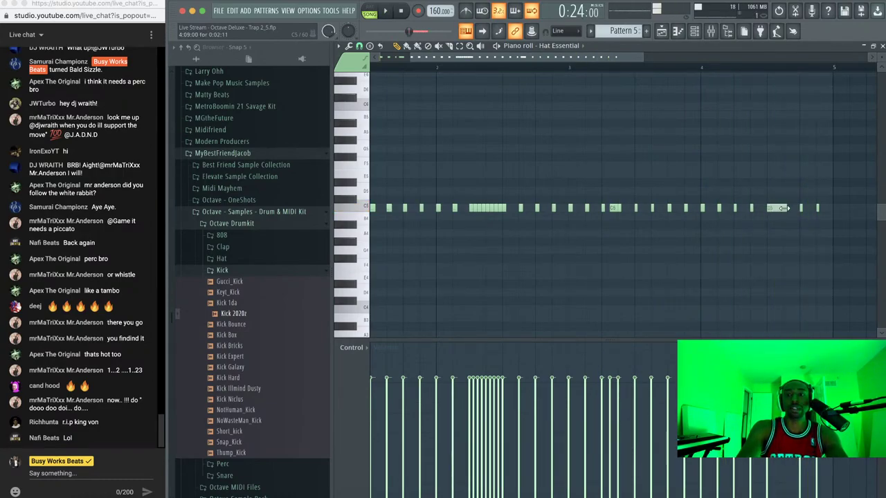
left_click_drag(783, 208, 786, 211)
key("alt+a")
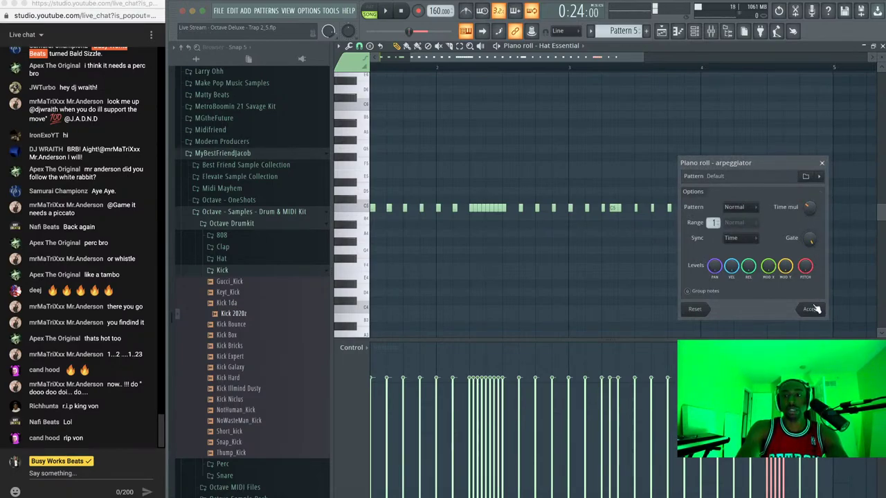
left_click_drag(774, 167, 647, 202)
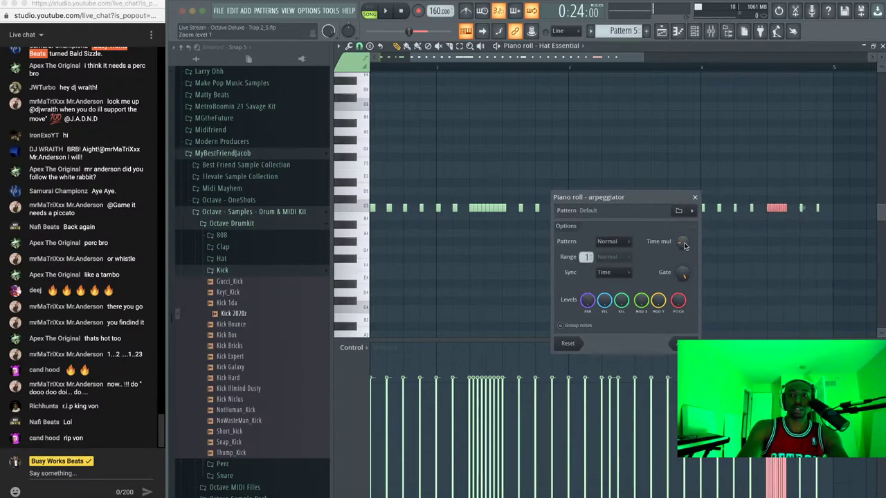
left_click(682, 344)
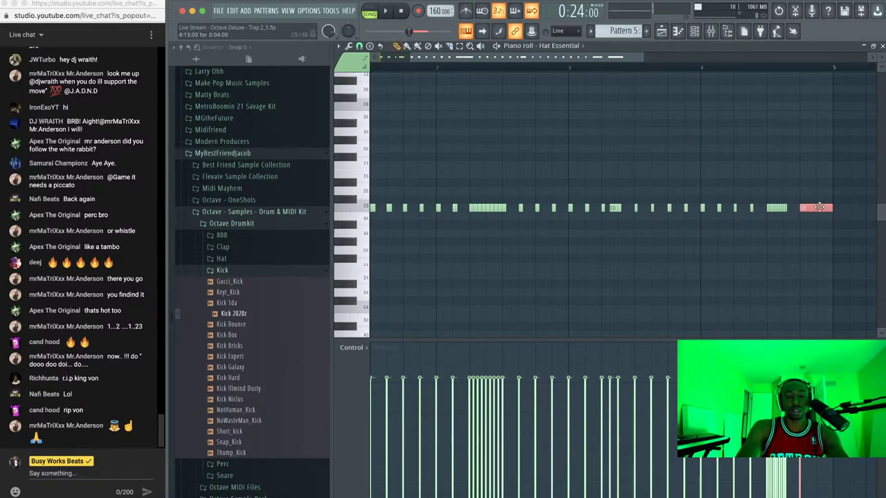
Arpeggiate the stretched hat note on beat 4 of bar 4 into a one-beat roll and clear the note selection
key("alt+a")
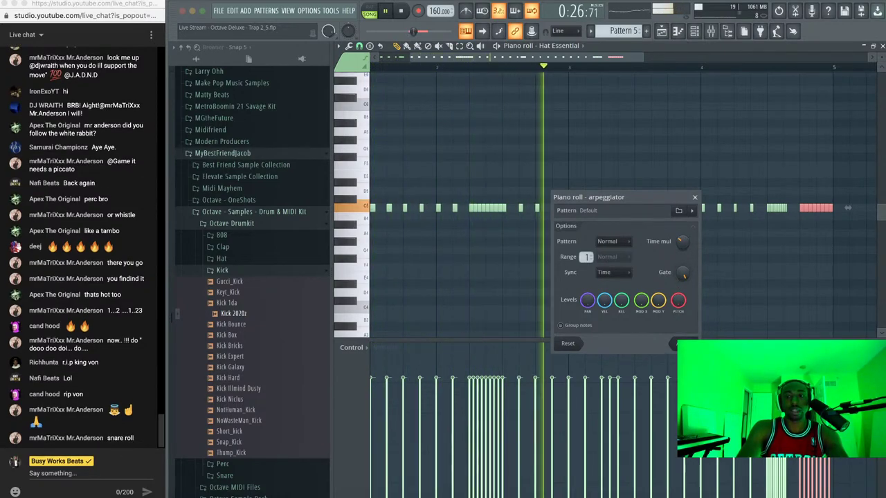
left_click(682, 343)
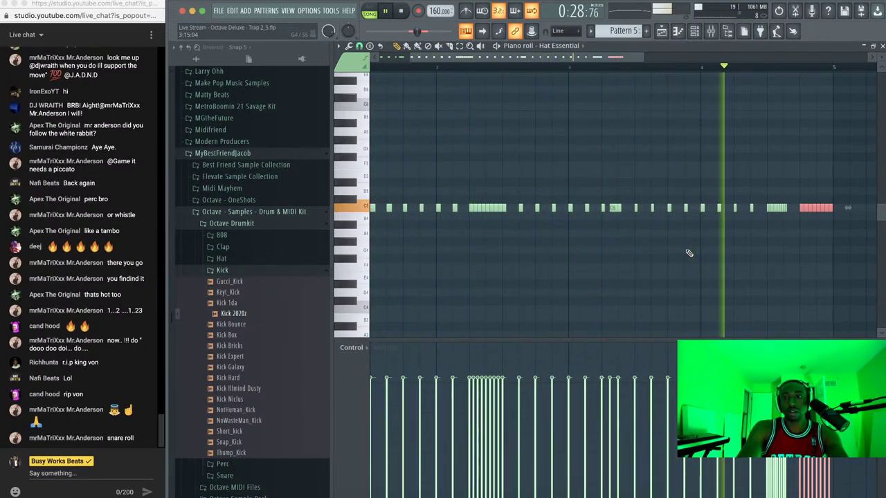
key("ctrl+d")
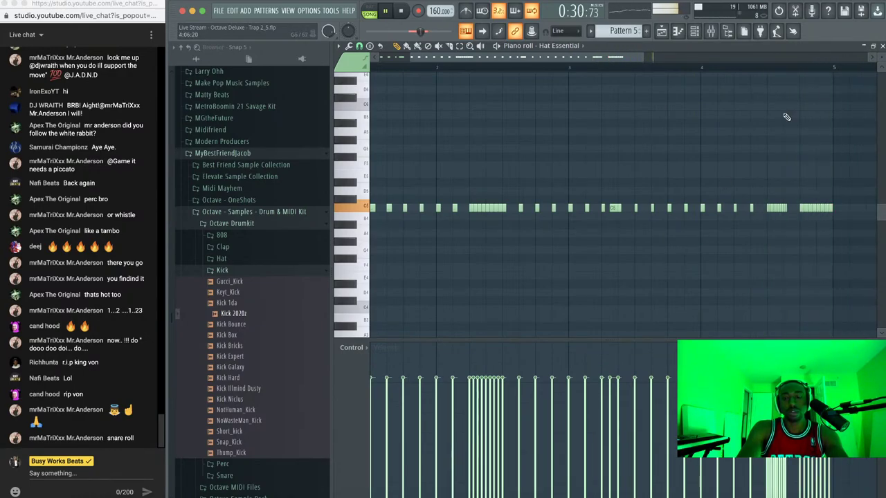
Replace the Pattern 4 clip at bar 25 on playlist Track 4 with a Pattern 5 clip
key("F6")
key("F5")
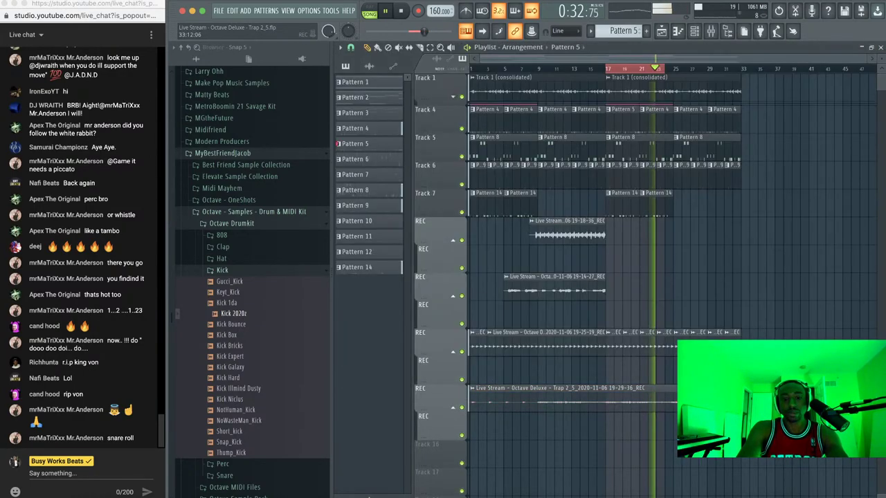
right_click(697, 123)
left_click(680, 121)
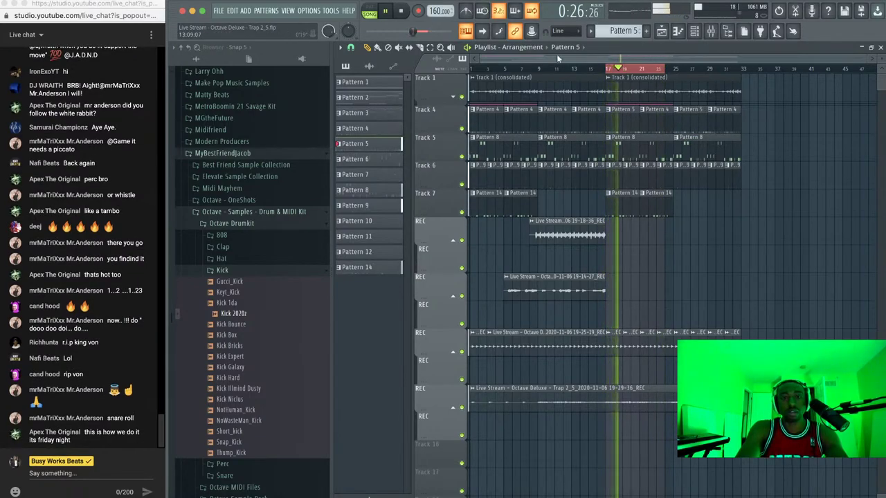
Clear the loop selection on the playlist timeline and restart playback from the beginning of the song
left_click(537, 68)
key("space")
left_click(514, 69, "ctrl")
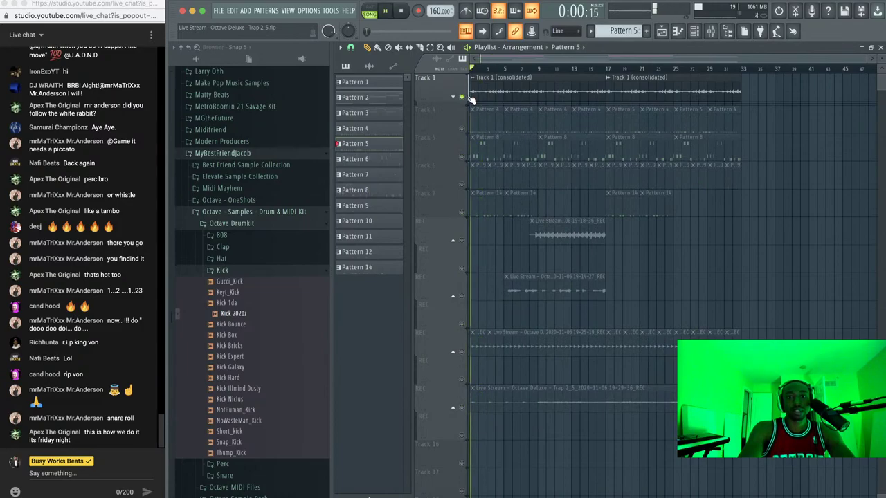
Listen to the soloed Track 1, check its channel in the channel rack and unmute all playlist tracks again
key("F6")
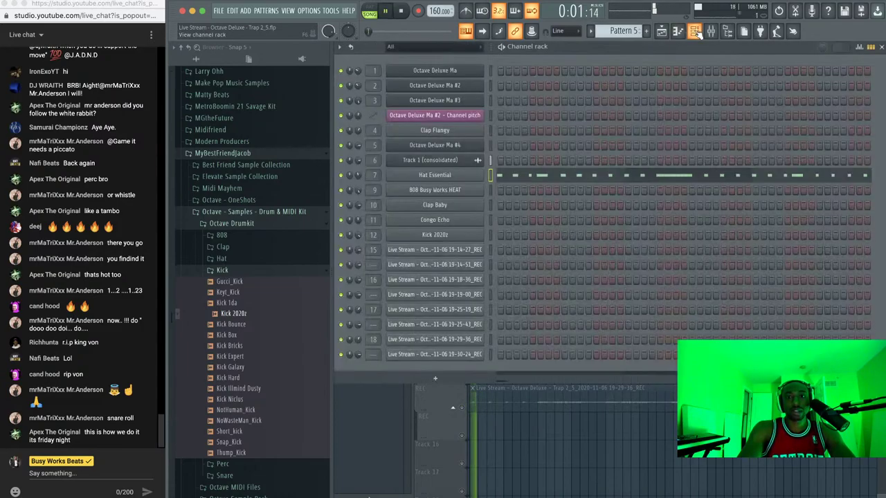
right_click(359, 161)
left_click(408, 197)
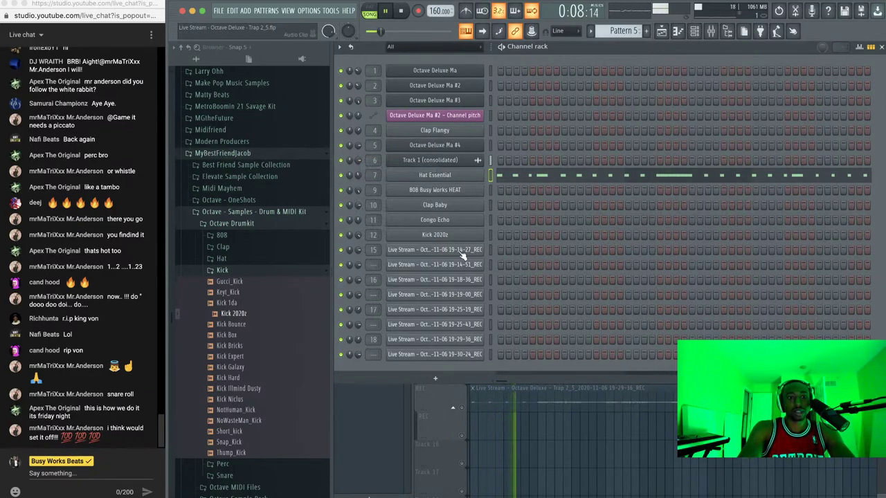
left_click(568, 441)
right_click(462, 97)
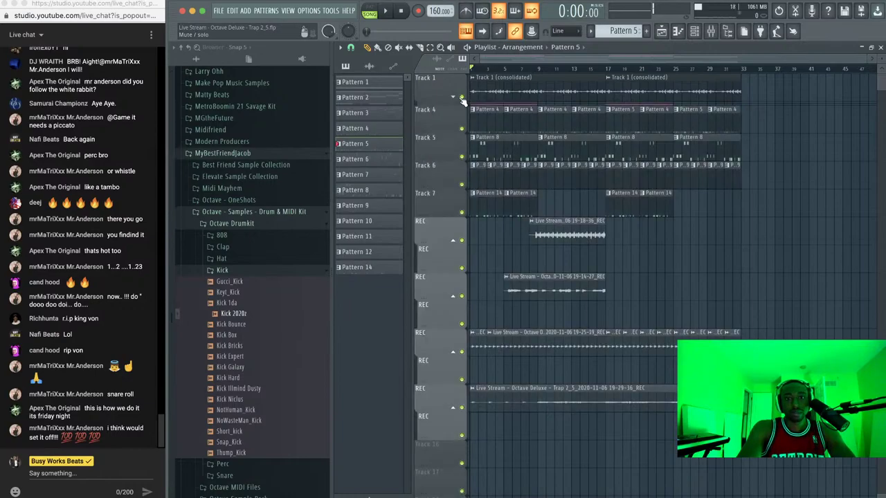
Play the song and set the mixer levels of 808 Busy Works HEAT to -16.0 dB and Hat Essential to 2.2 dB
key("space")
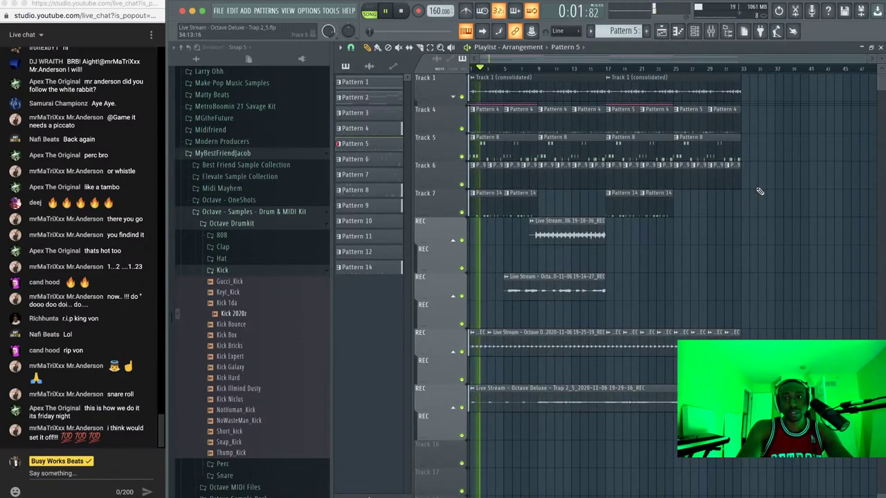
left_click(717, 34)
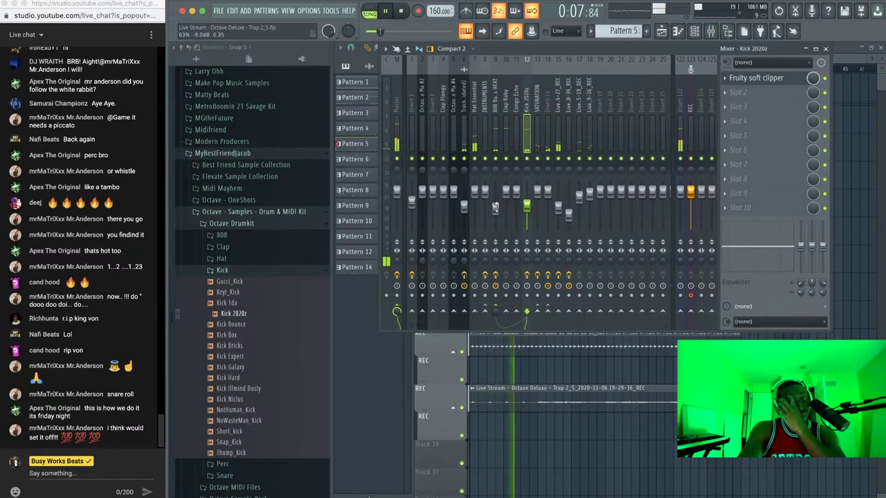
left_click_drag(495, 207, 495, 214)
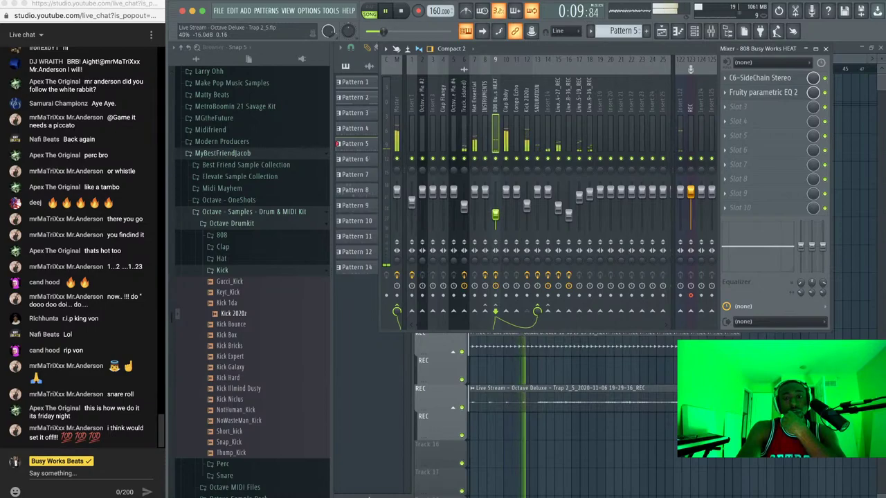
left_click(527, 207)
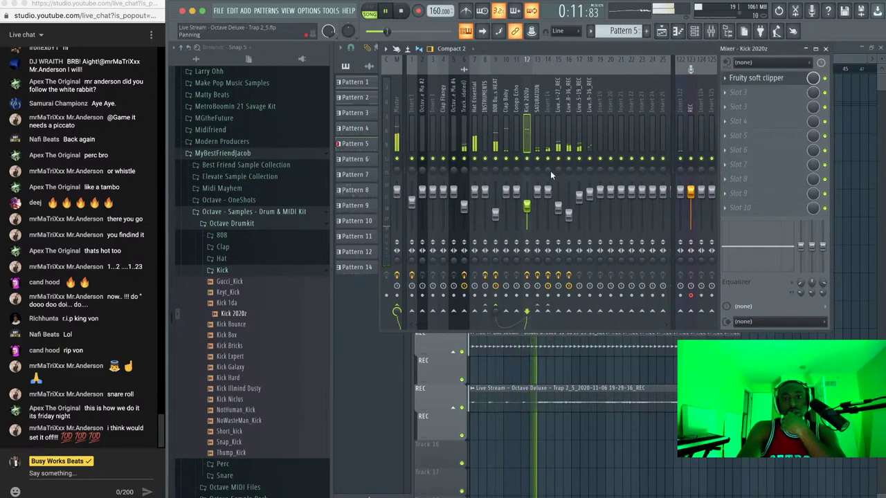
left_click(475, 189)
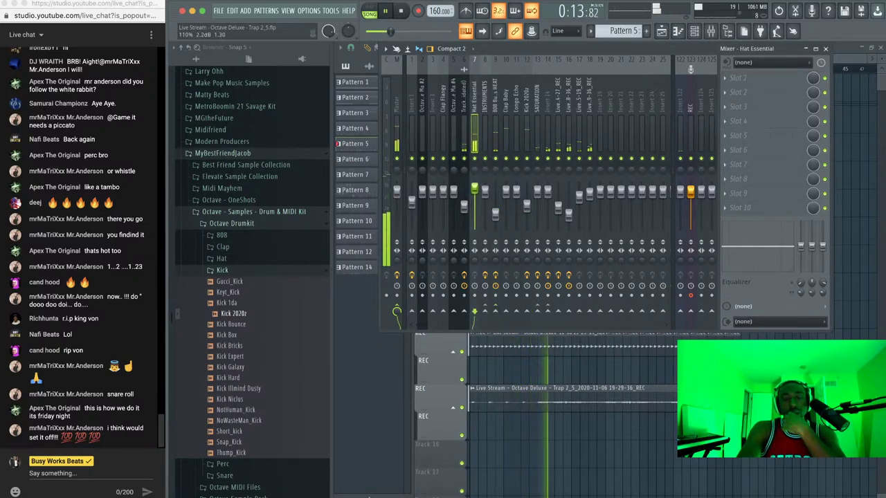
key("F9")
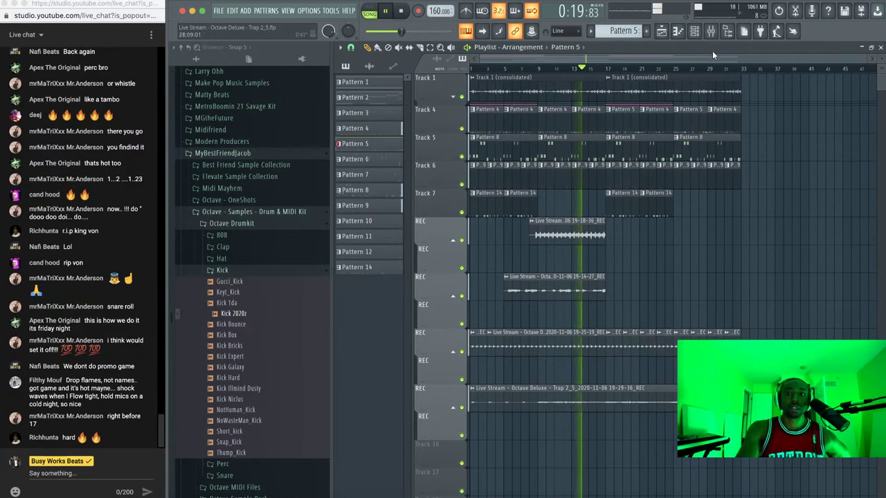
Move the Lexicon 224 reverb insert after the recordings to mixer track 18 and select recording tracks 16 and 17
left_click(711, 32)
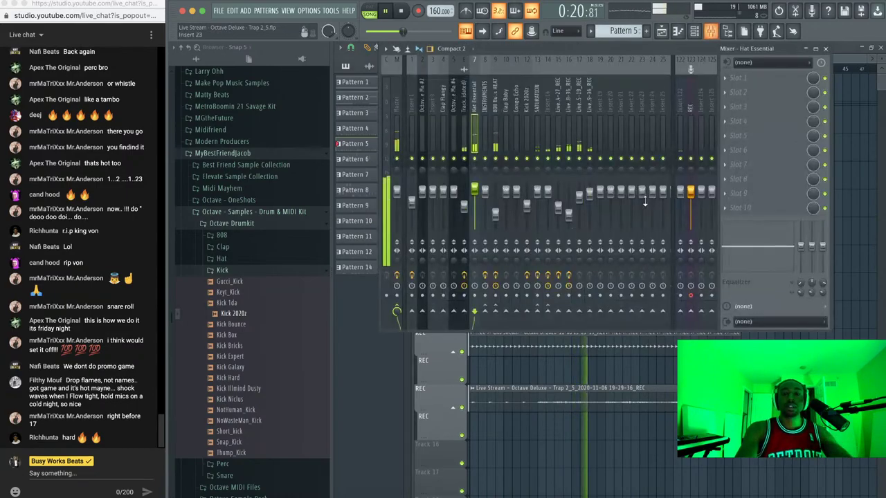
left_click(546, 104)
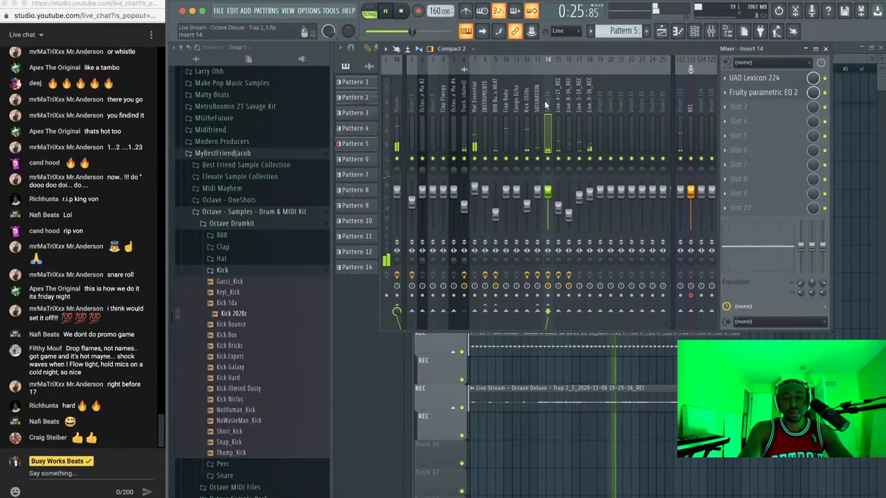
left_click(587, 109)
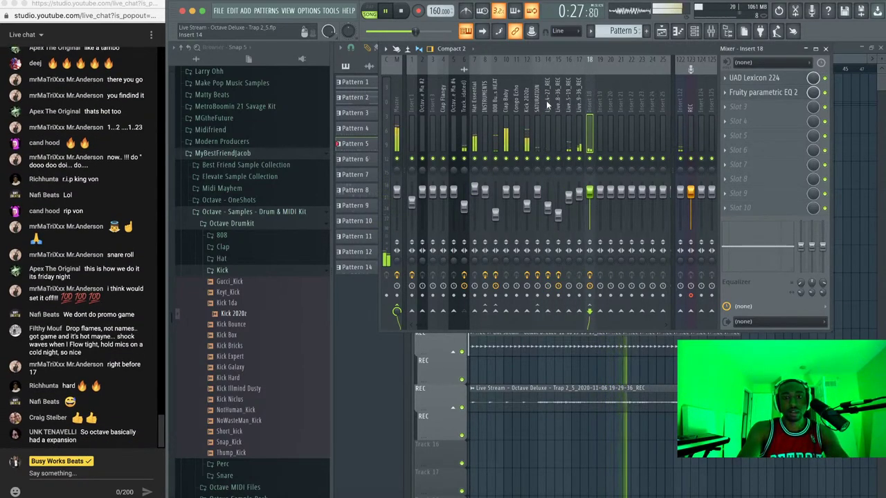
left_click(569, 110)
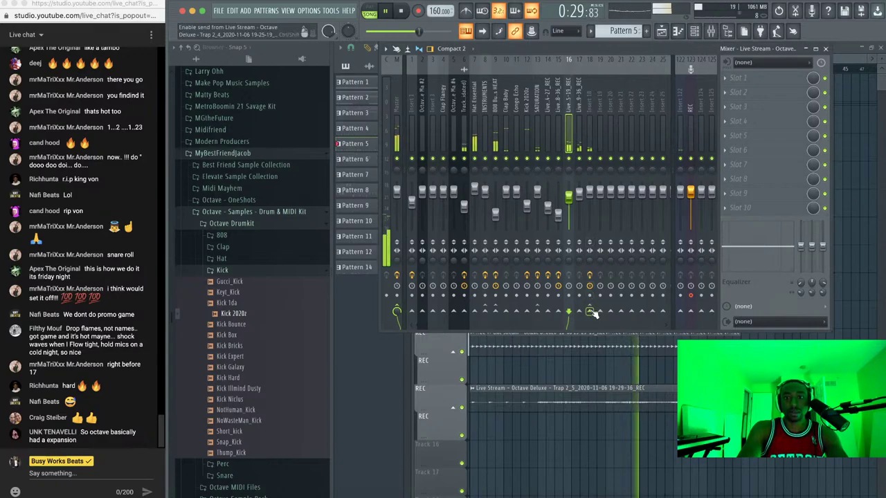
left_click(581, 116)
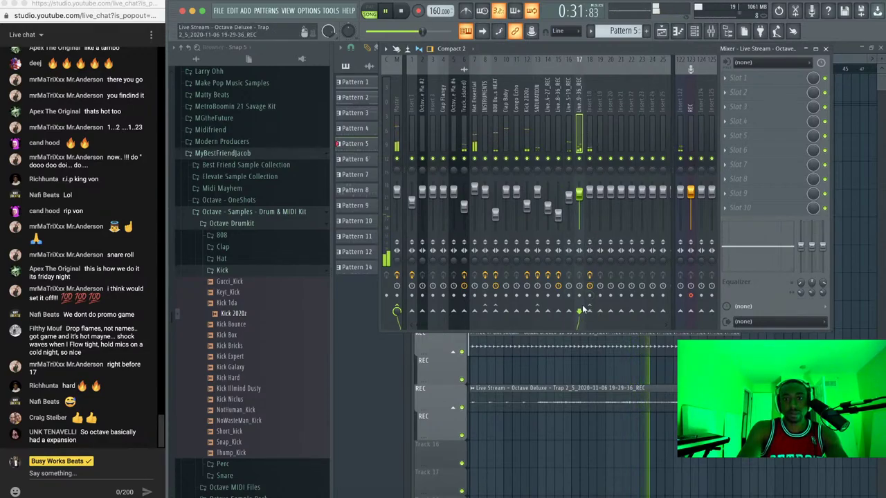
Check the Clap Baby and SATURATION mixer tracks, inspect The Abuser's settings, close the plugin and mixer, and save the project
left_click(537, 108)
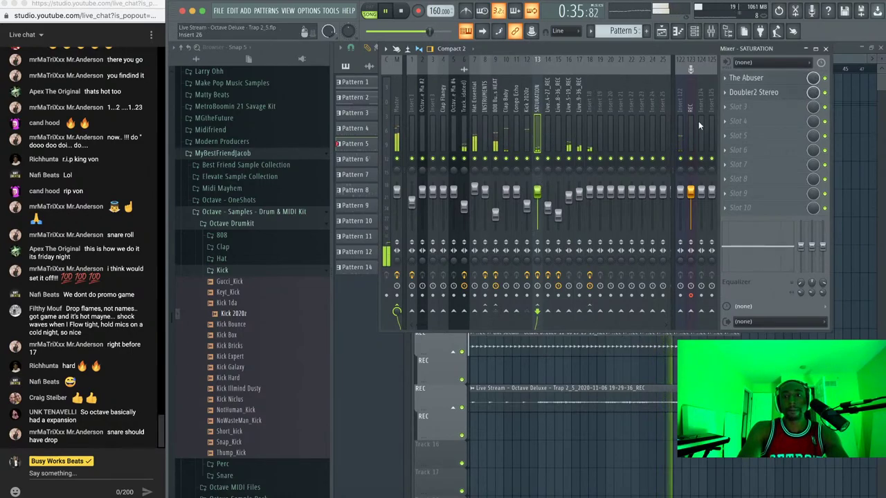
left_click(495, 270)
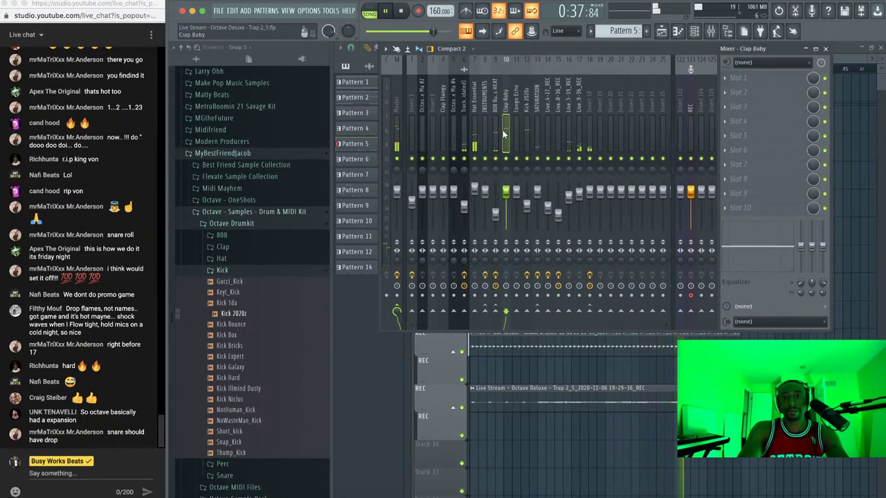
left_click(539, 130)
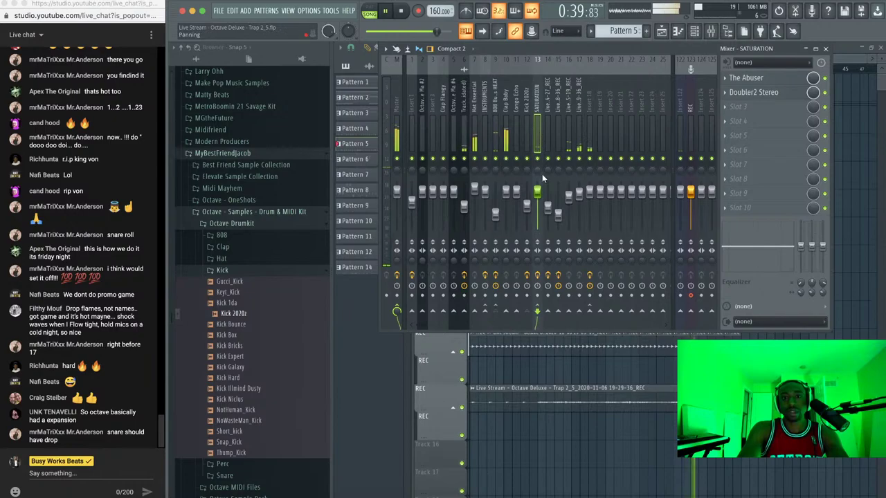
left_click(787, 79)
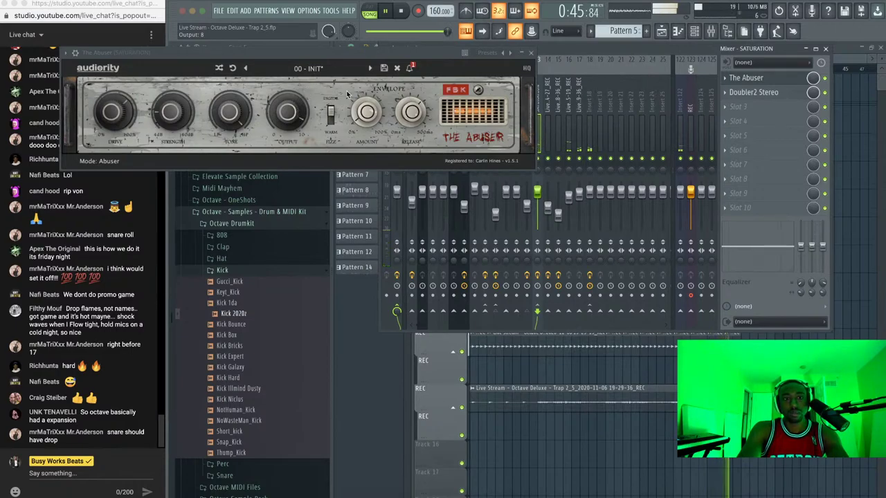
left_click(531, 53)
key("F9")
key("ctrl+s")
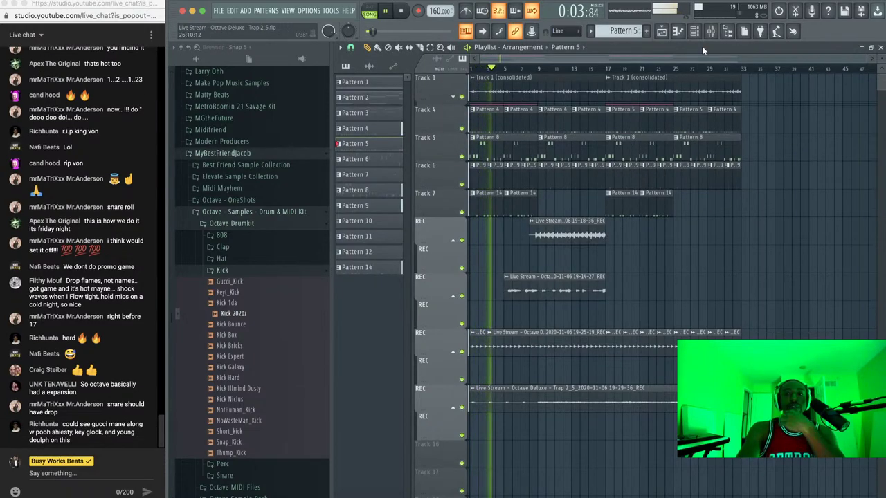
Audition the Clap Hurt, Clap Meaty, Clap Radio, Clap Wide and Clap Baby samples from the Octave Drumkit's Clap folder
left_click(240, 250)
left_click(244, 279)
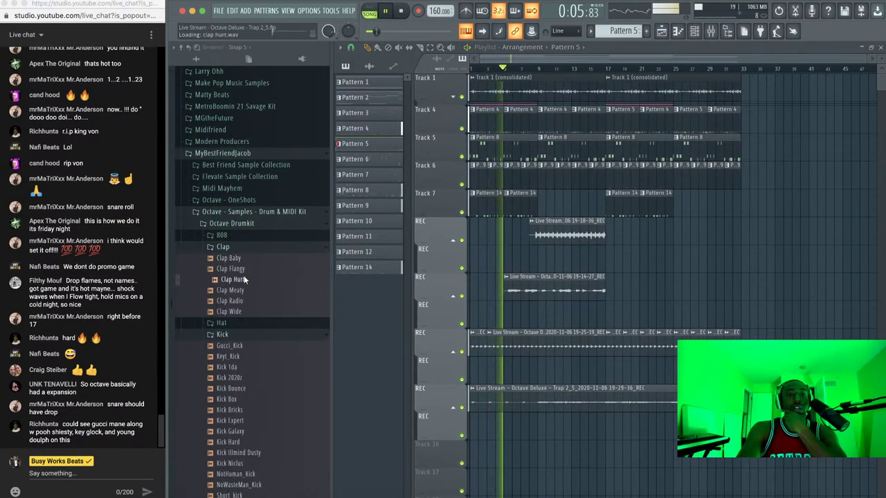
key("space")
left_click(241, 290)
left_click(243, 301)
left_click(244, 310)
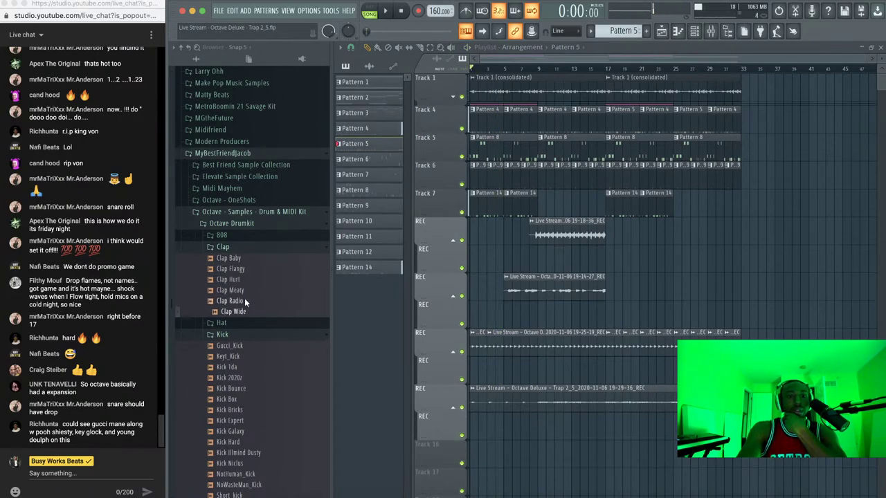
left_click(243, 279)
key("space")
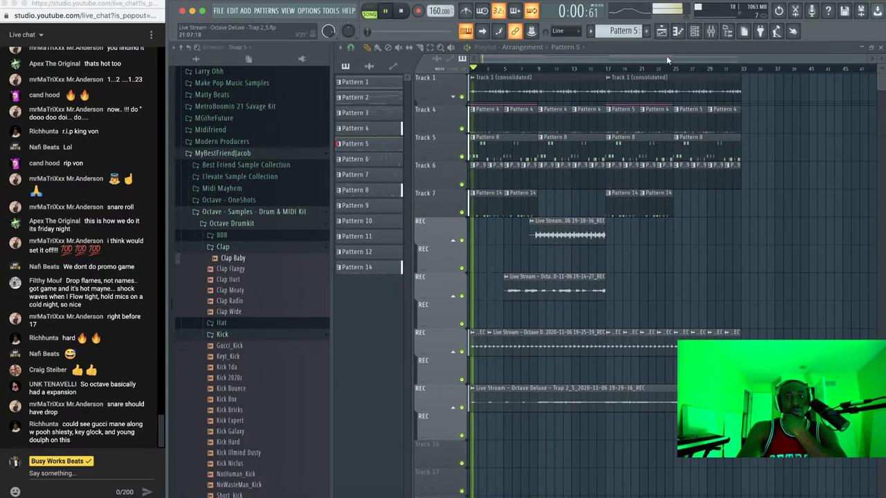
Inspect the Clap Flangy channel's sampler settings in the channel rack, close them and play the song from the start
key("F6")
key("space")
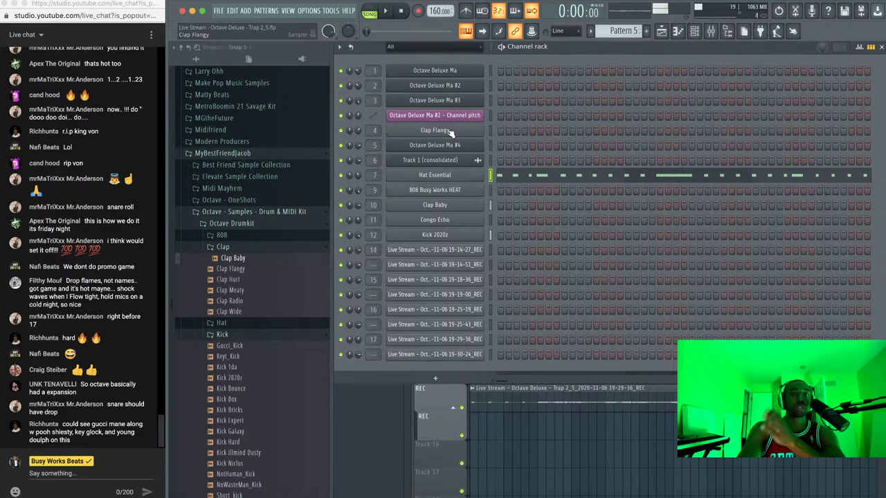
left_click(450, 132)
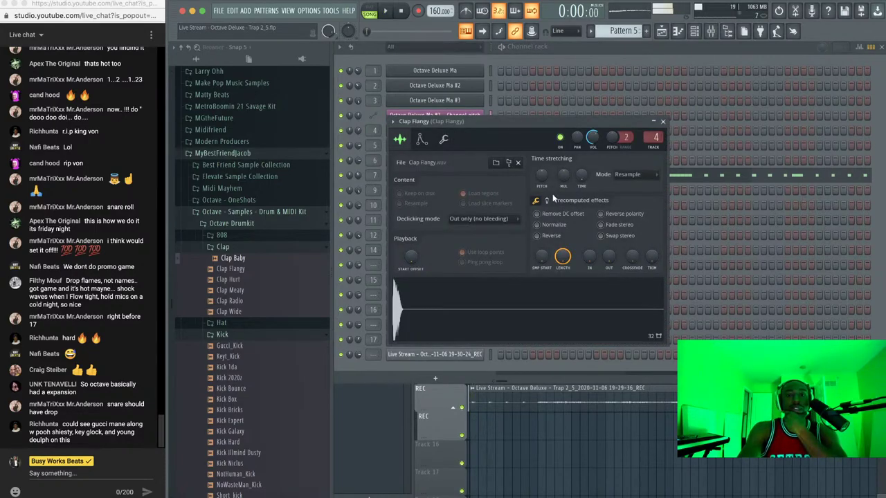
left_click(663, 123)
key("space")
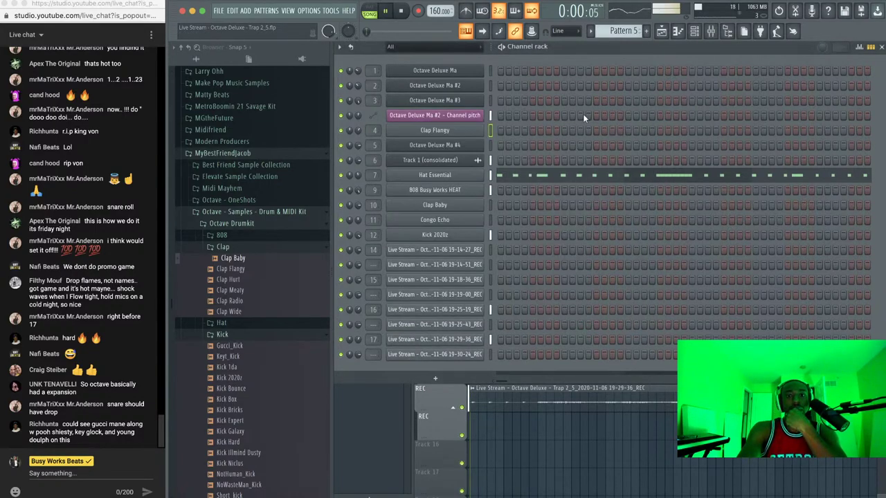
Open the Clap Baby channel's sample settings, raise its fade-out to maximum and set the sample length to about 22%
left_click(434, 205)
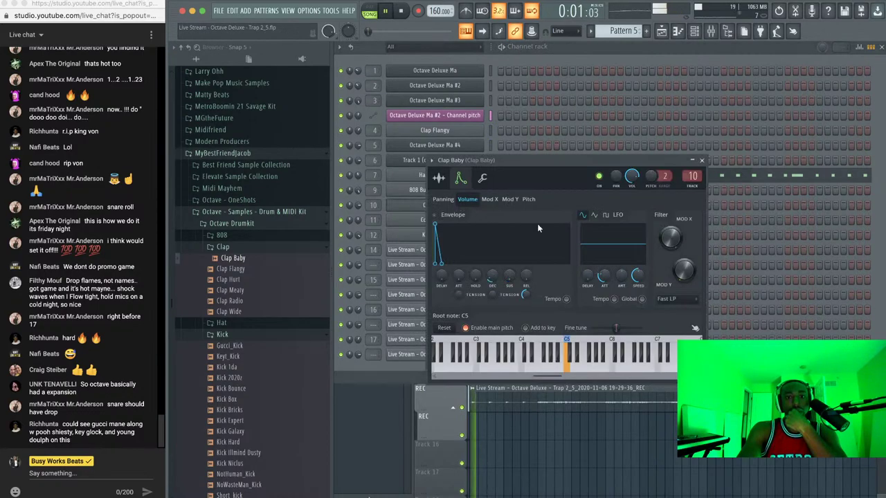
left_click(439, 178)
left_click_drag(647, 295, 648, 276)
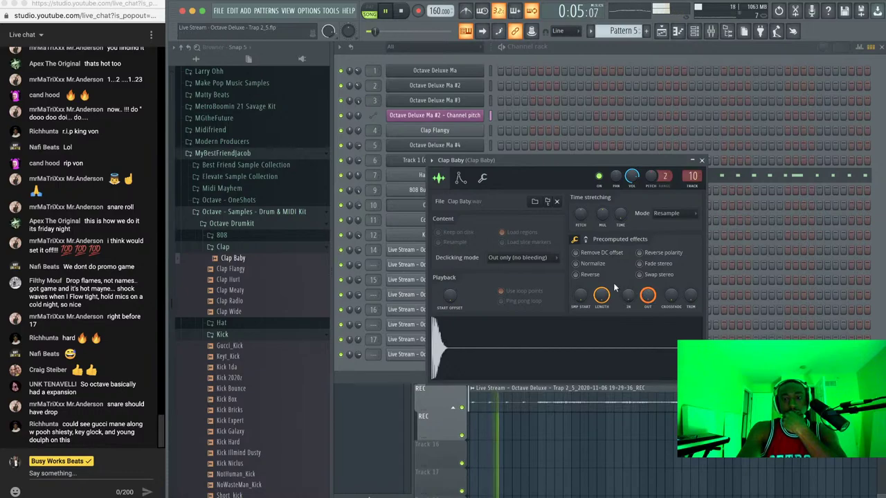
left_click_drag(602, 295, 602, 329)
left_click_drag(601, 296, 601, 291)
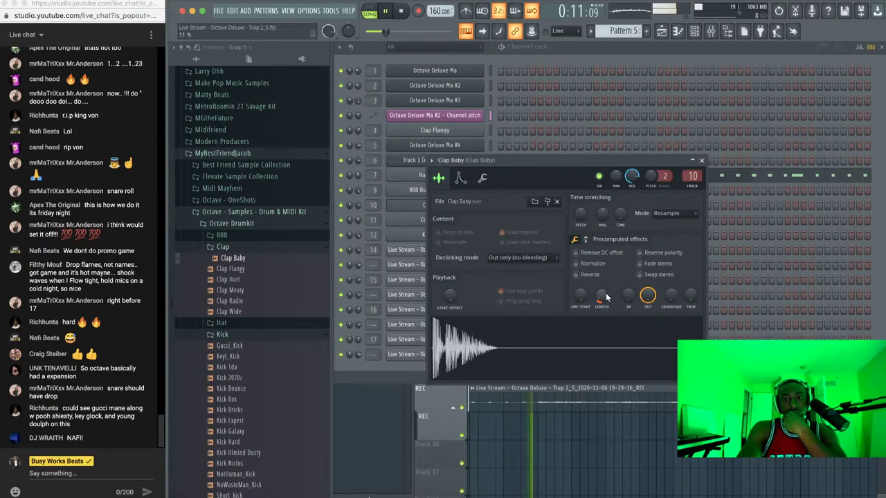
left_click_drag(601, 295, 606, 296)
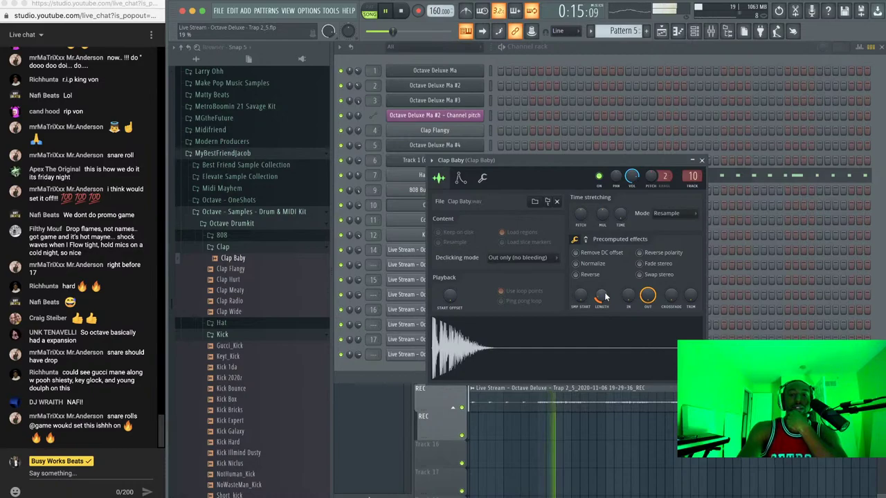
scroll(602, 295, "up", 3)
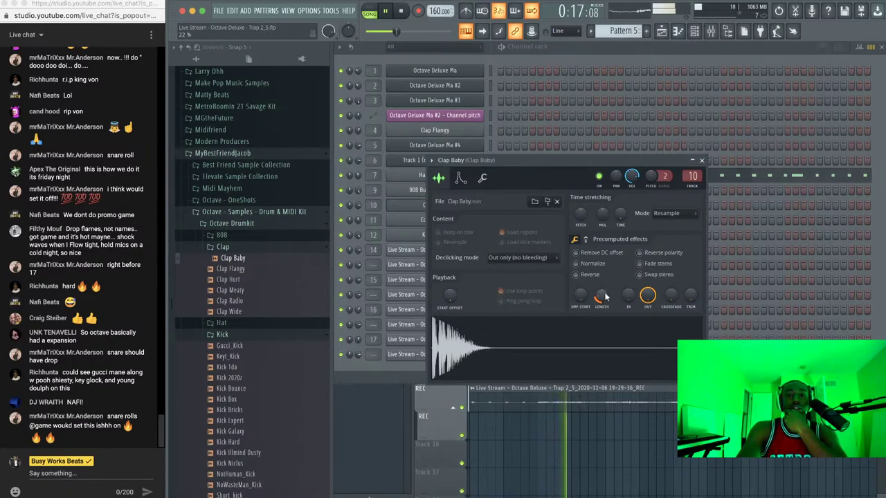
Shorten the Clap Baby sample further, set its fade-out to about 14% and close the channel settings
left_click_drag(648, 295, 646, 318)
mouse_move(603, 297)
left_mouse_down()
mouse_move(603, 285)
mouse_move(603, 311)
mouse_move(603, 296)
left_mouse_up()
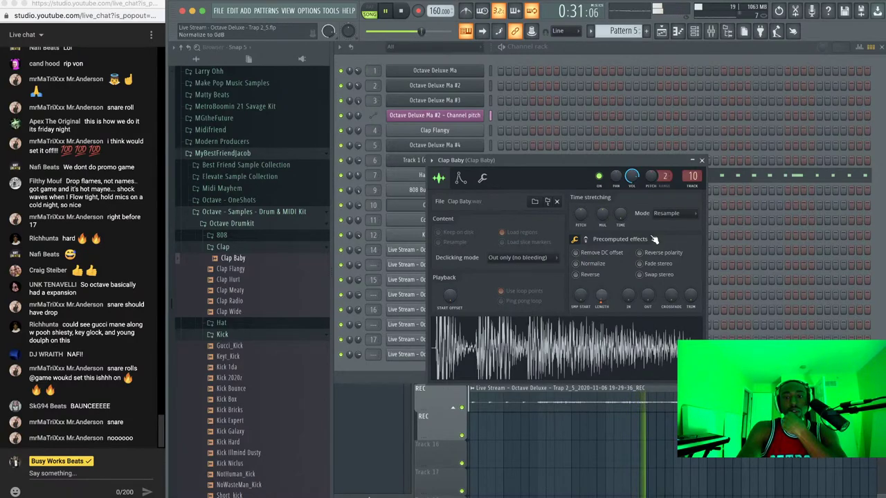
left_click_drag(648, 294, 646, 302)
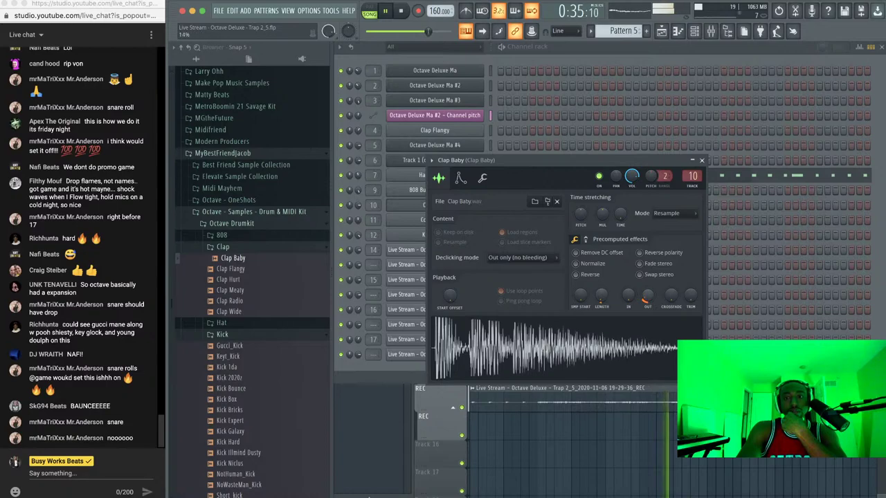
left_click(703, 161)
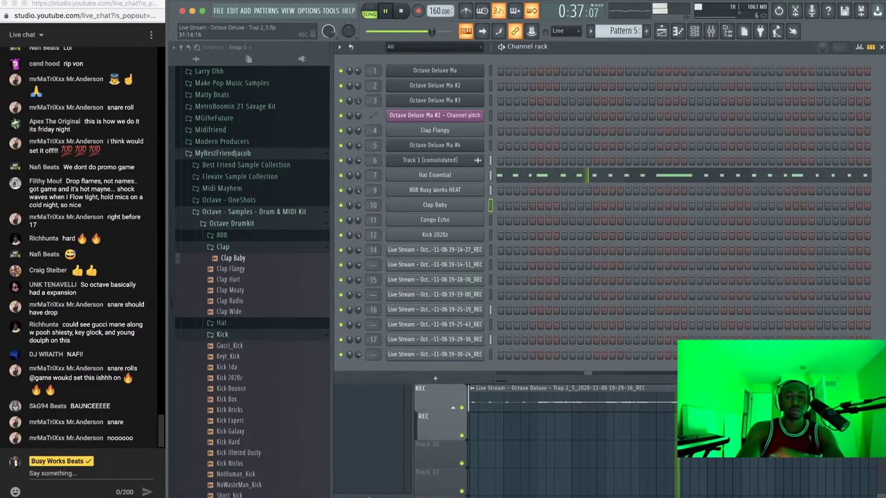
Collapse the Clap folder, expand the Octave Drumkit's Snare folder and audition FastFood_Snare and NoWasteMan_Snare over the playing song
key("F6")
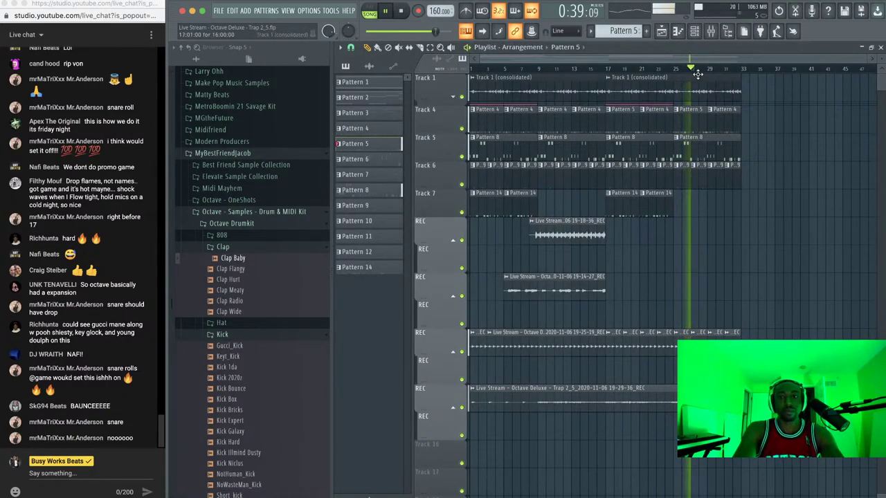
left_click(261, 248)
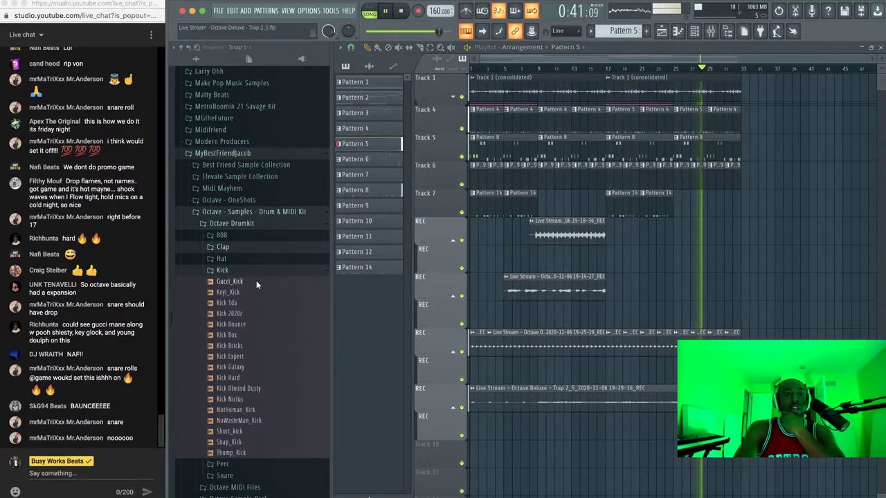
scroll(260, 272, "down", 2)
scroll(261, 238, "down", 1)
left_click(275, 389)
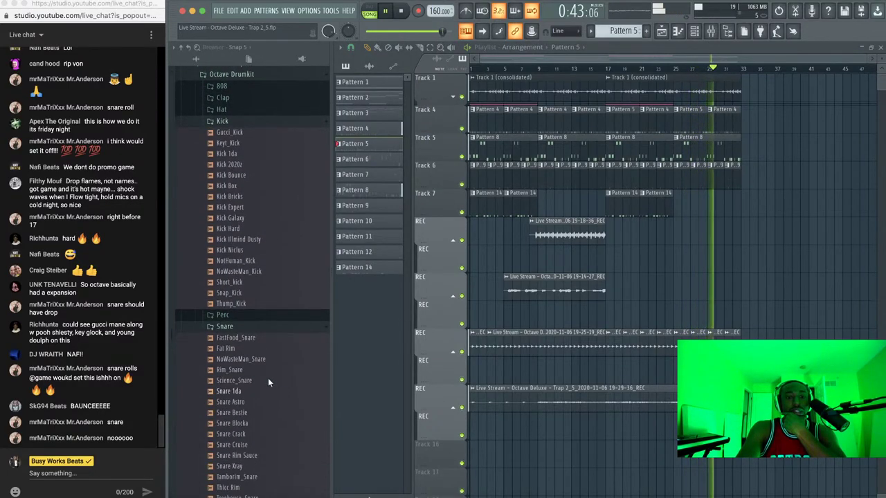
left_click(259, 341)
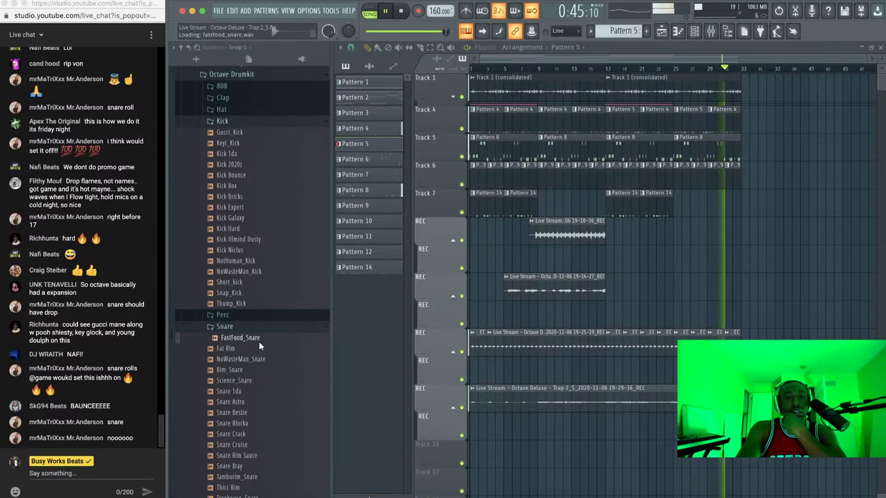
left_click(260, 361)
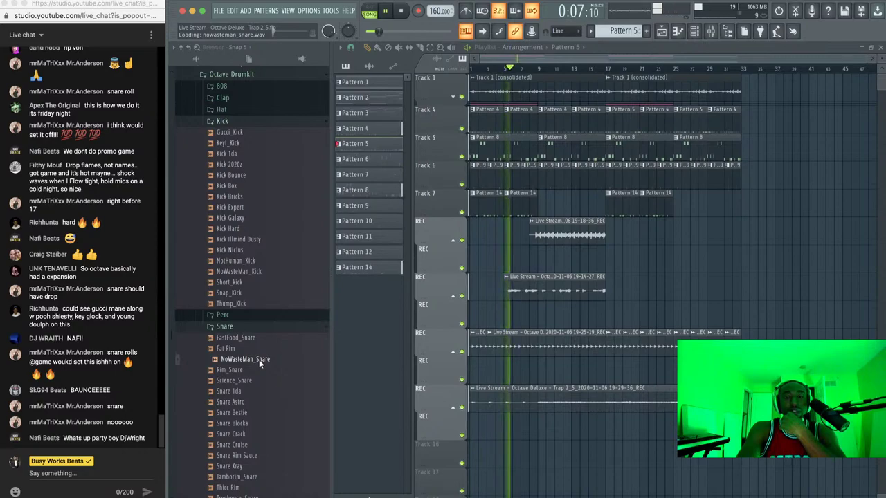
Load NoWasteMan_Snare into a new channel, stop playback and route the channel to mixer track 19
right_click(259, 360)
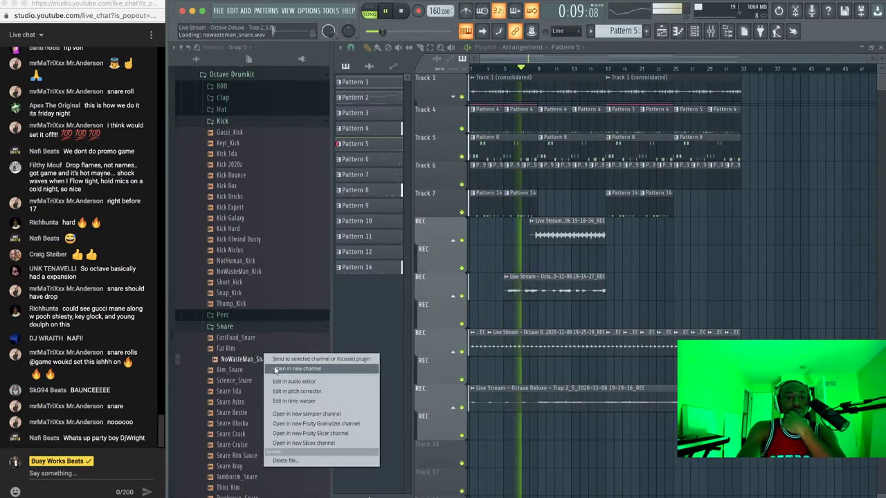
left_click(274, 368)
key("space")
key("ctrl+l")
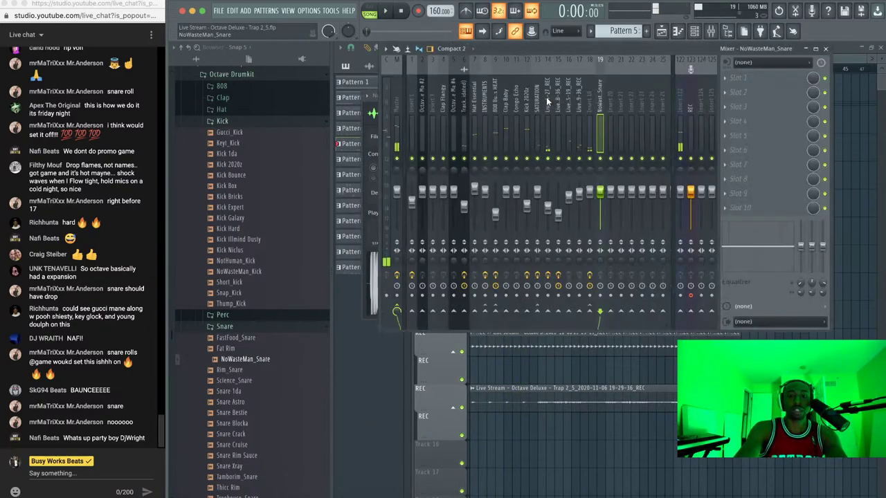
key("F6")
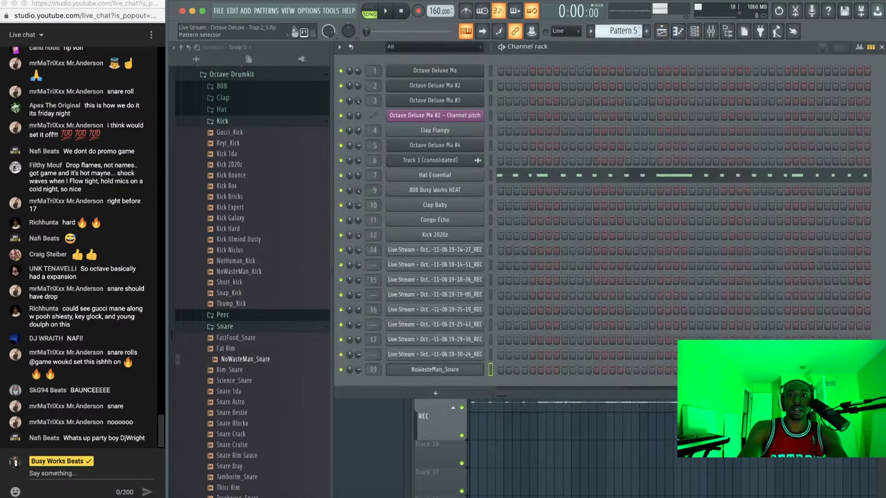
Switch to the empty Pattern 13 and bring the playlist into view
scroll(633, 32, "up", 1)
scroll(633, 32, "up", 2)
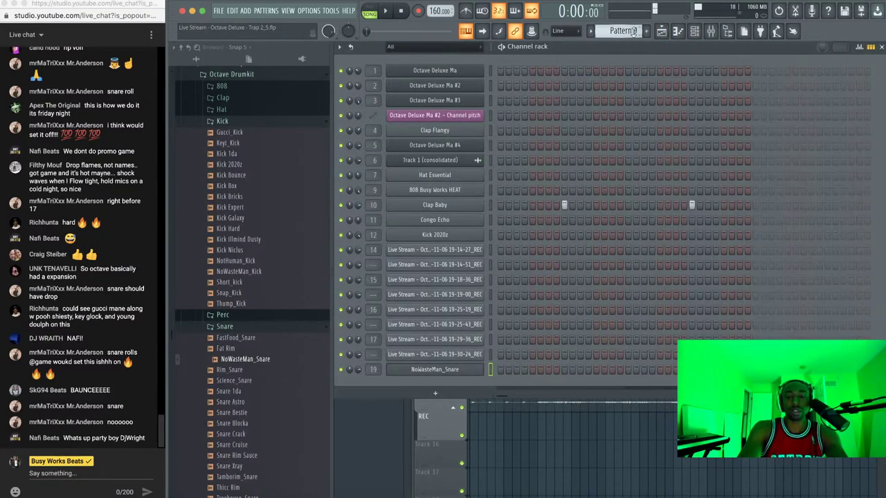
scroll(623, 31, "up", 1)
scroll(621, 31, "up", 2)
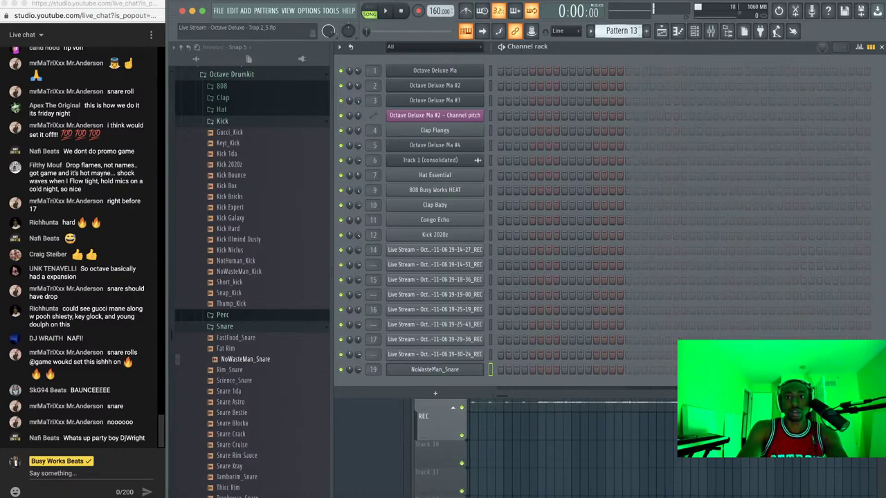
left_click(579, 470)
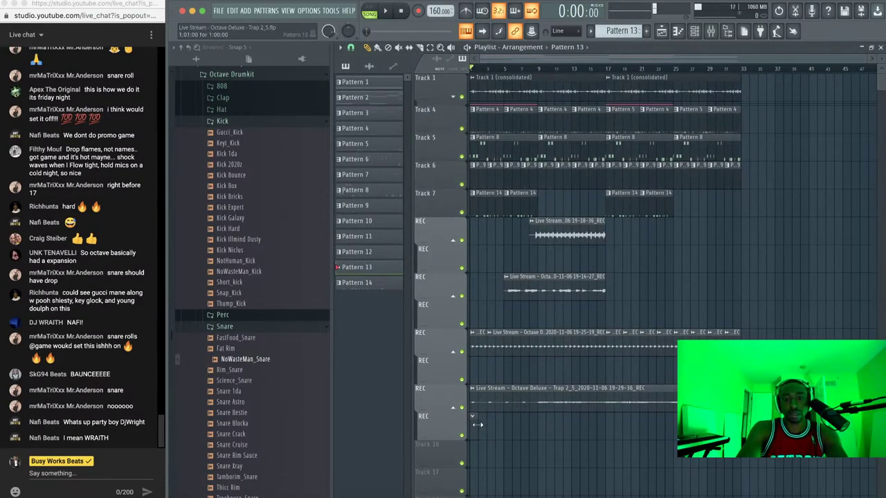
Program NoWasteMan_Snare hits on steps 9, 15 and 19 of Pattern 13 in the channel rack, then stop playback
left_click(694, 31)
left_click(564, 370)
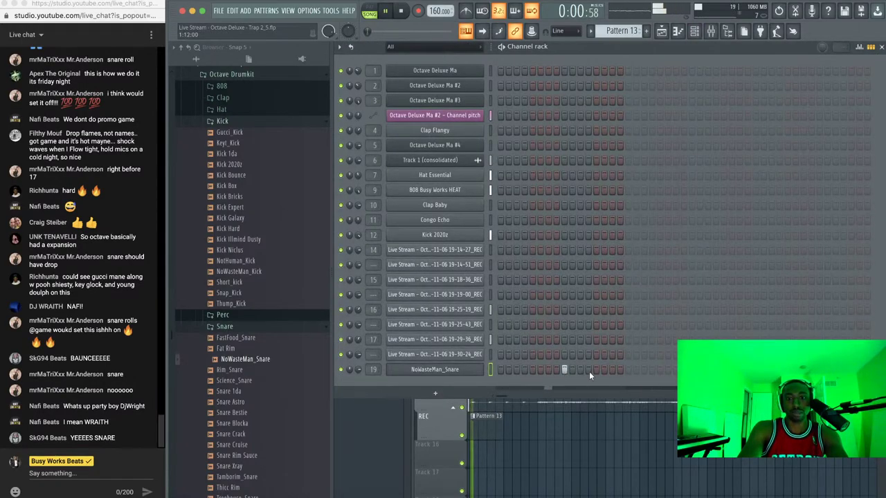
left_click(612, 370)
left_click(644, 370)
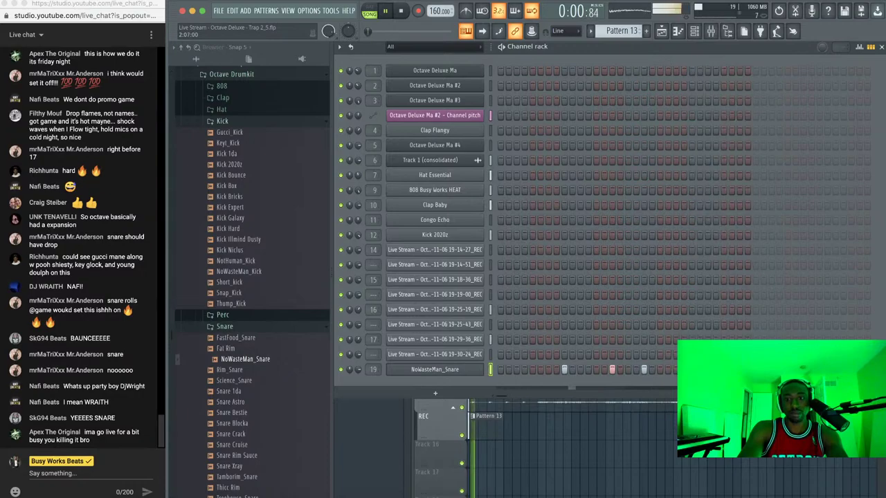
key("space")
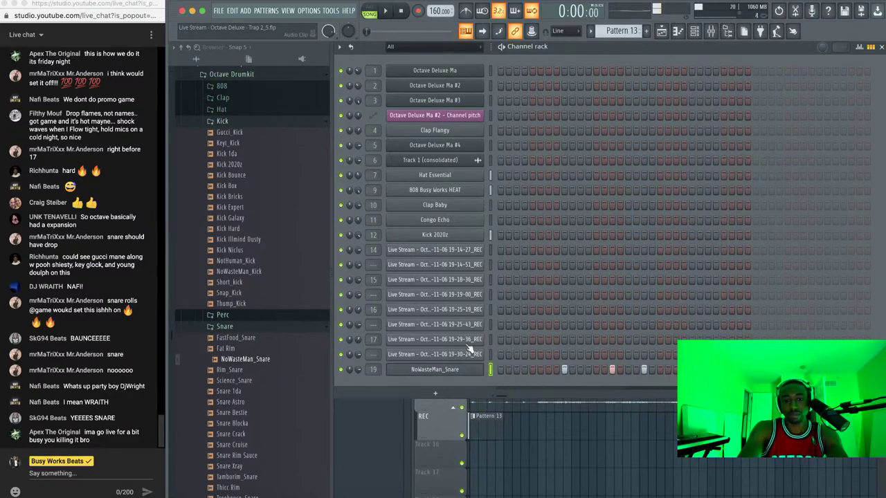
Lower NoWasteMan_Snare's pitch to -316 cents with a pitch range of 4, raise its trim to maximum and close the settings
left_click(451, 369)
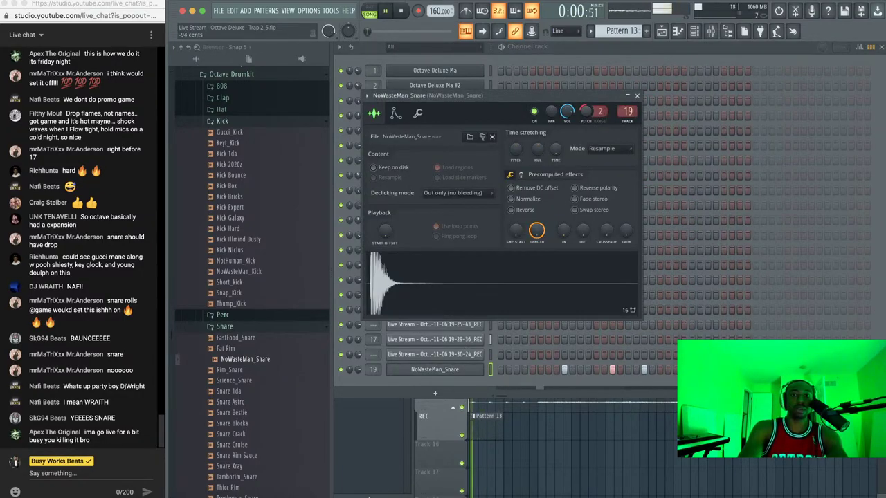
key("space")
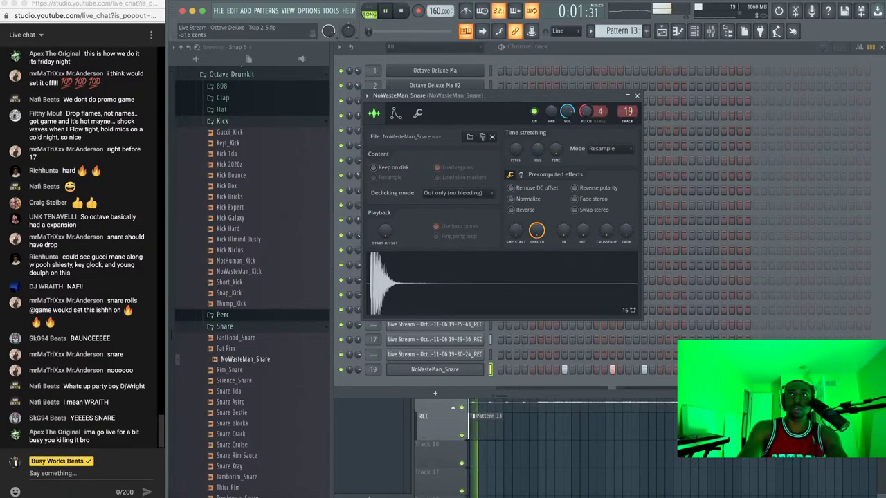
key("space")
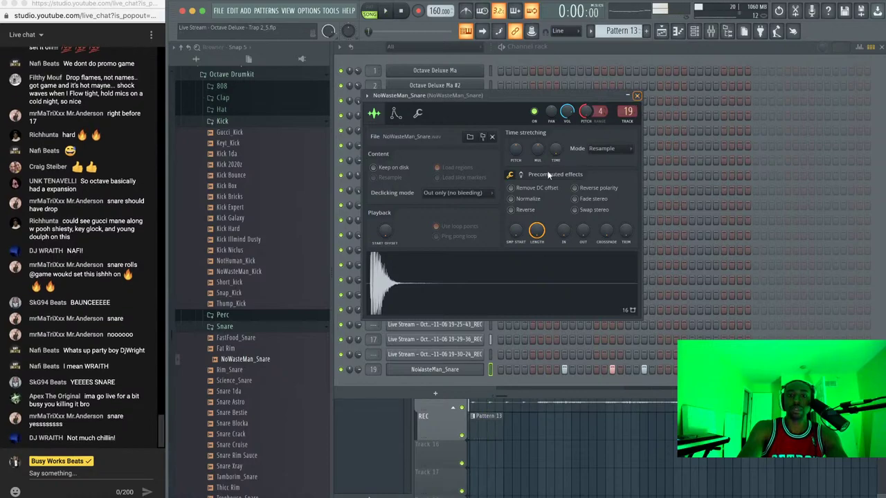
left_click_drag(621, 227, 624, 235)
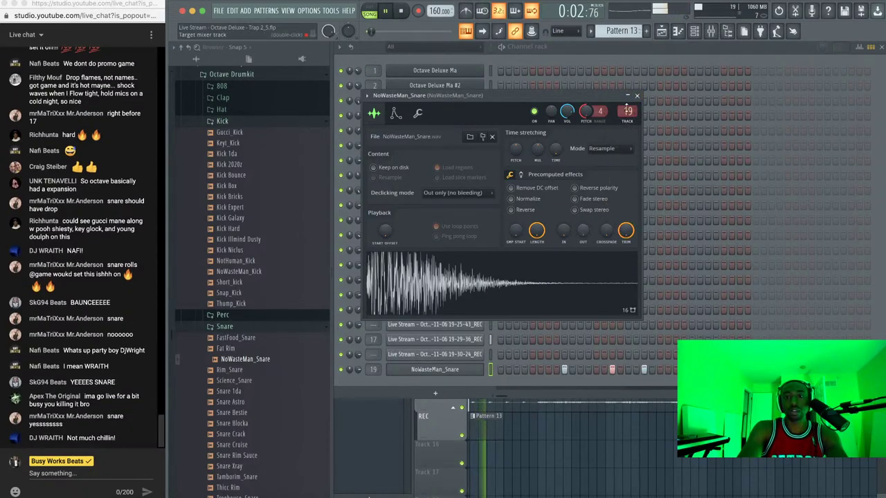
left_click(636, 96)
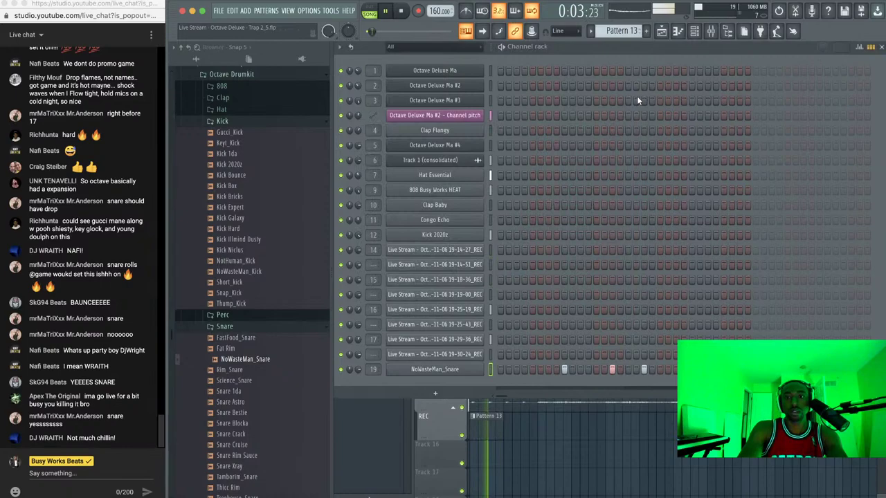
Lower the NoWasteMan_Snare mixer track's level to -8.7 dB and return to the playlist
left_click(711, 29)
left_click_drag(600, 197, 601, 204)
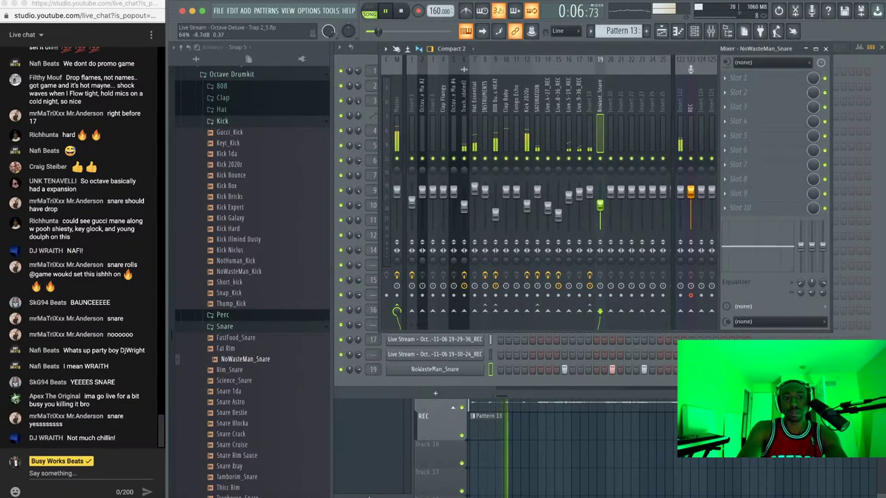
left_click(548, 419)
Move the Pattern 13 clip from bar 1 to bar 17, play the song from there and stop playback
left_click_drag(493, 420, 627, 429)
left_click(621, 64)
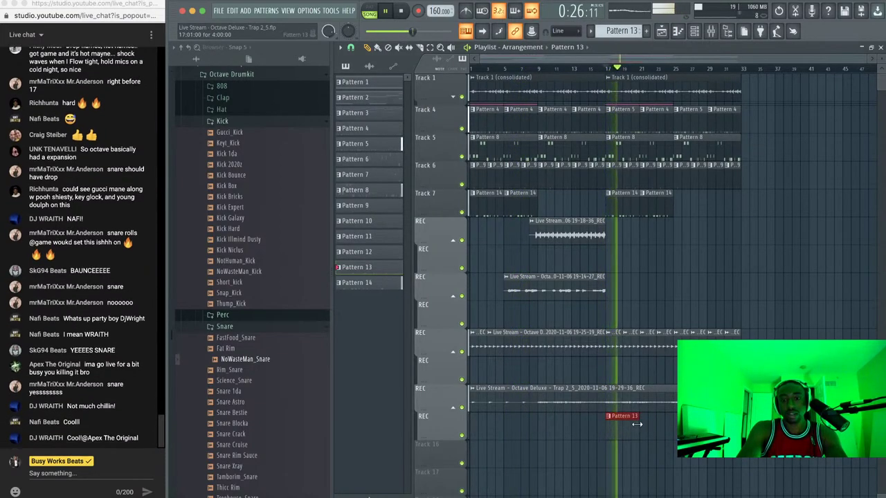
key("space")
Audition the Rim_Snare, FastFood_Snare, NoWasteMan_Snare and Fat Rim samples with the channel rack open
left_click(694, 31)
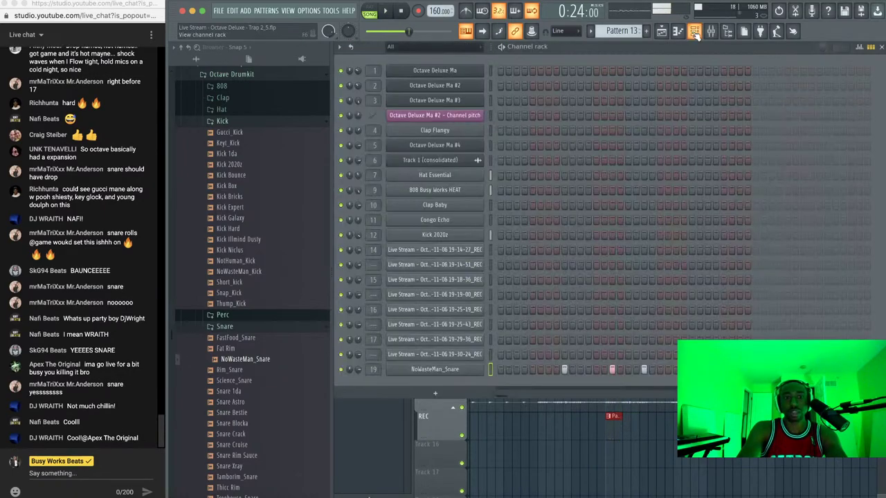
left_click(235, 371)
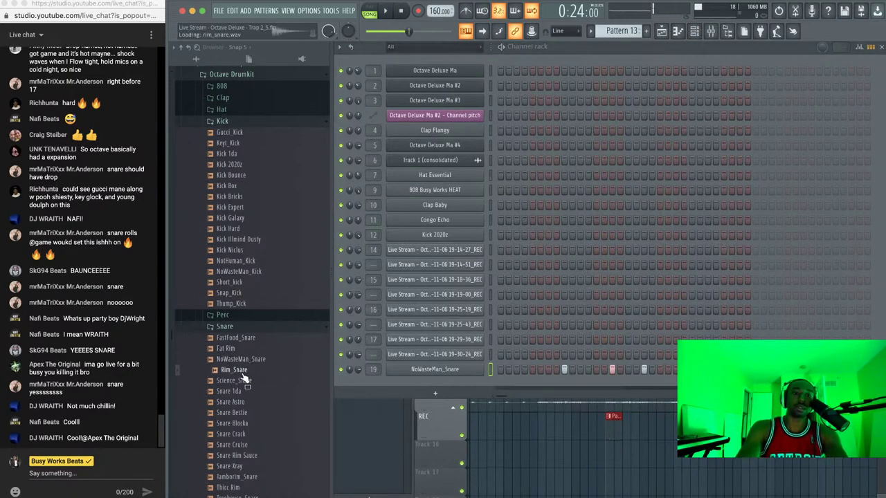
key("space")
key("space")
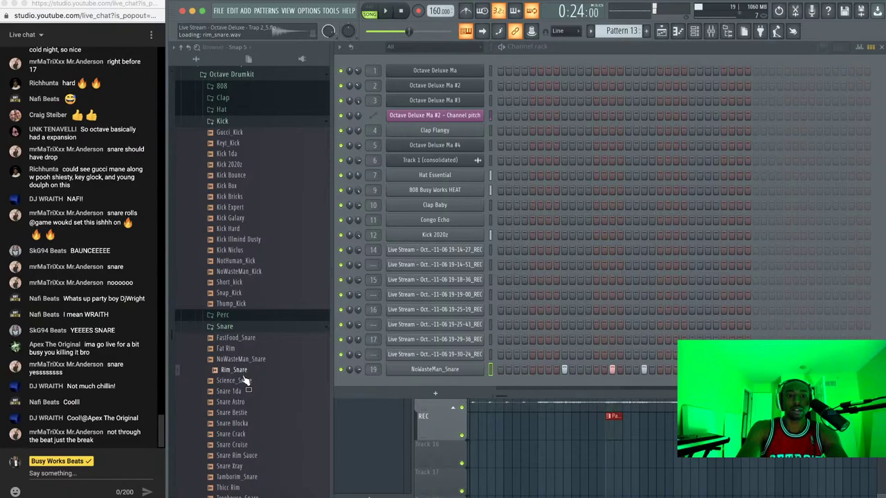
left_click(237, 338)
left_click(243, 359)
key("space")
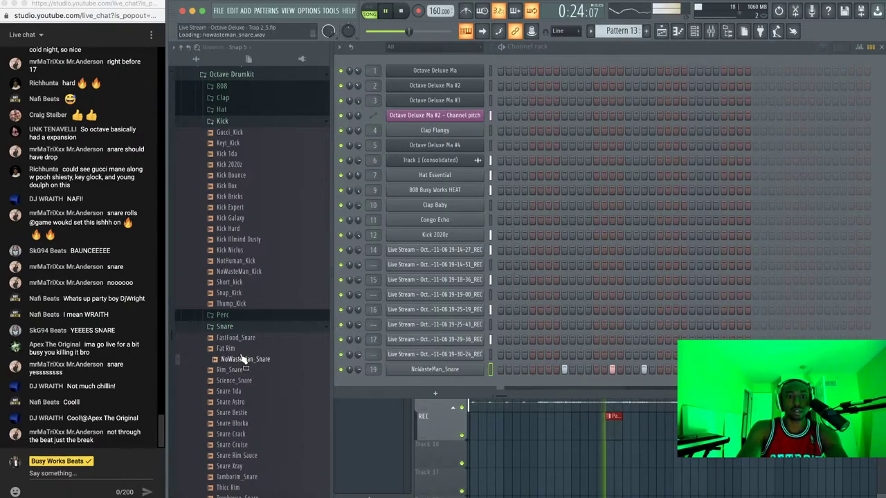
left_click(241, 349)
Add Rim_Snare as a new channel below NoWasteMan_Snare and shift the hits on steps 15 and 19 to it
left_click(236, 371)
key("space")
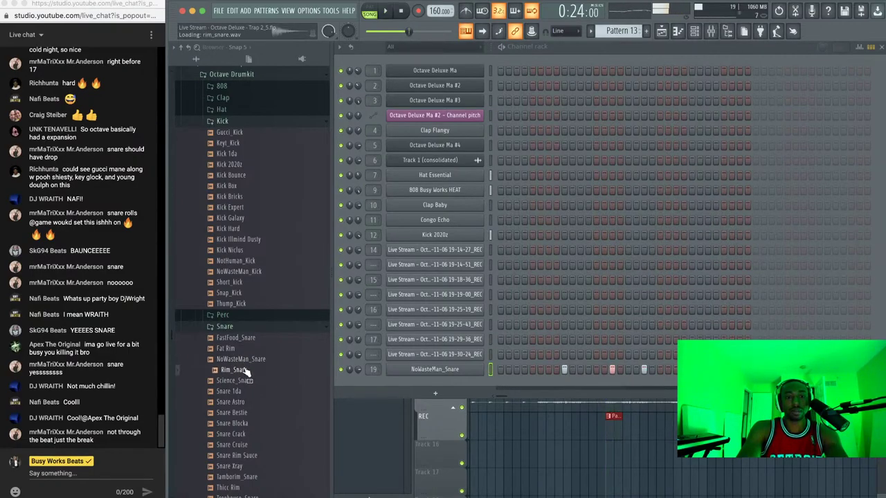
left_click_drag(456, 381, 602, 385)
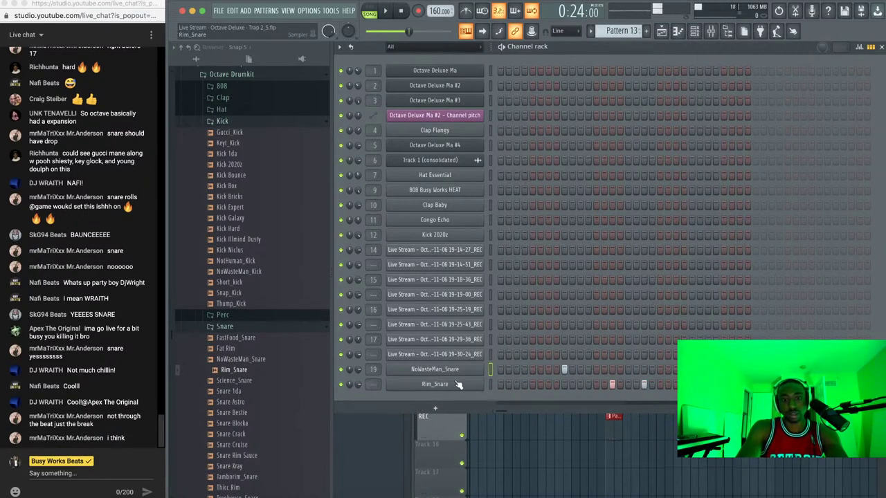
Route the Rim_Snare channel to mixer track 20, hide the velocity graph and open the channel's settings
left_click(493, 385)
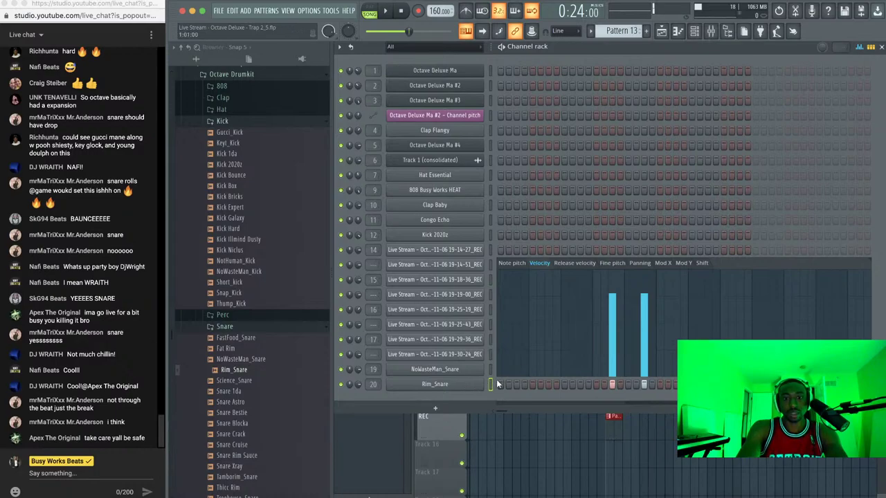
right_click(491, 385)
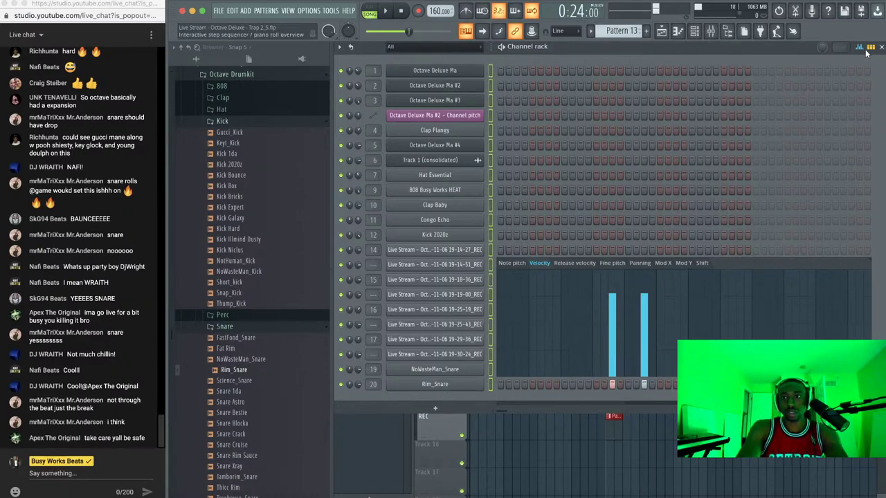
left_click(861, 48)
left_click(490, 385)
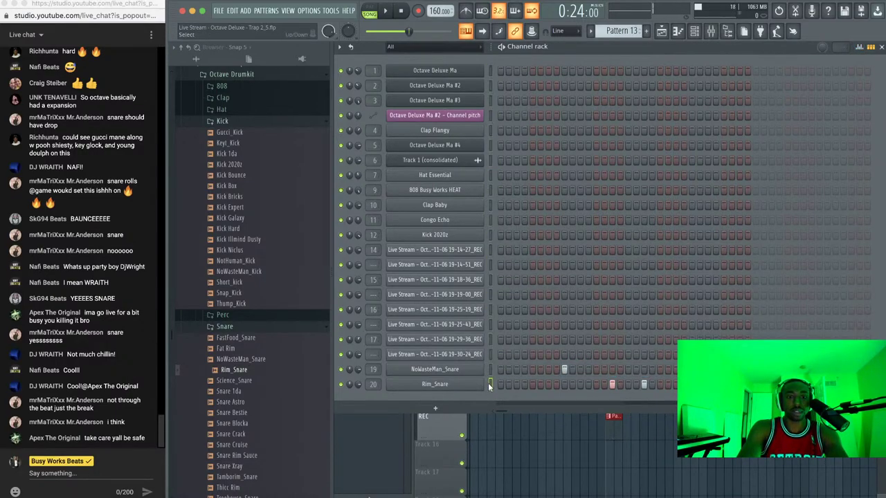
left_click(479, 386)
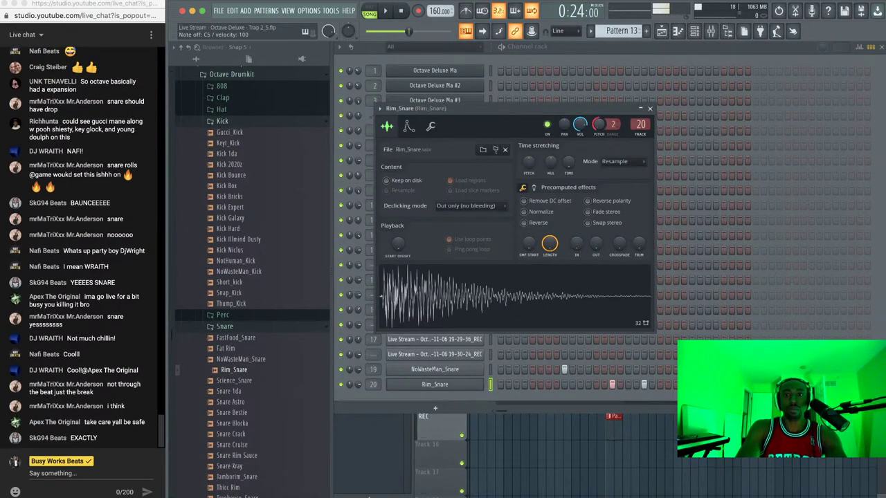
Play the song from bar 17, stop it and repeat the Pattern 13 clip at bars 19, 21 and 23
key("space")
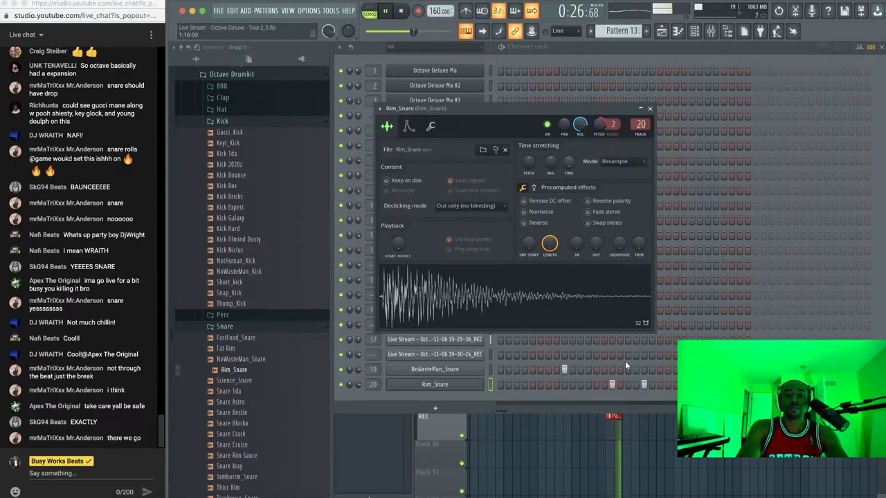
left_click(650, 416)
key("space")
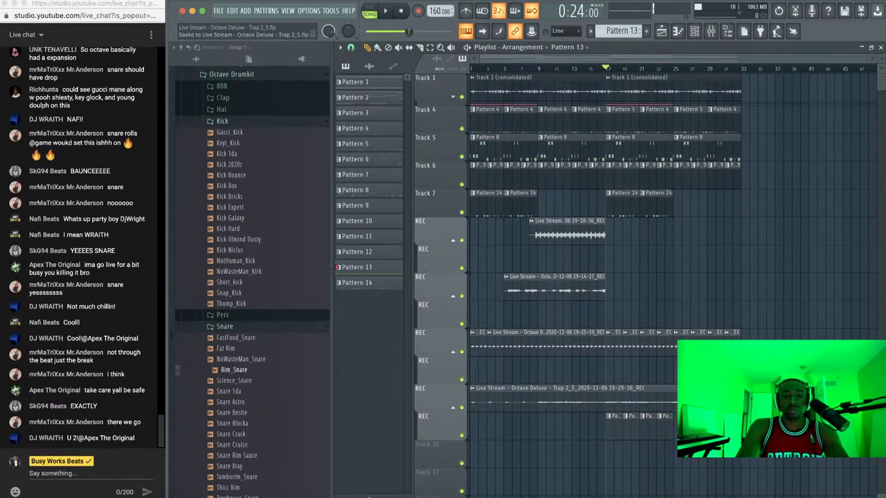
Play the song from the beginning, check the track levels in the mixer and return to the playlist
scroll(252, 276, "up", 1)
key("space")
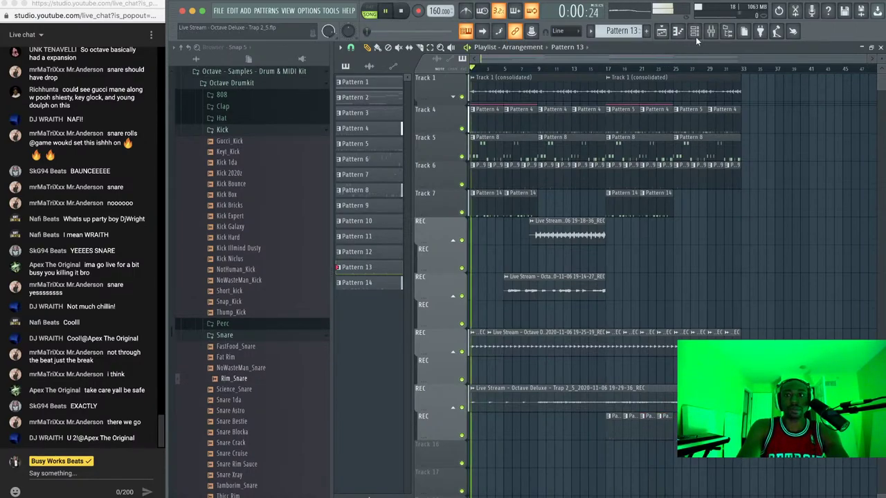
left_click(694, 31)
key("space")
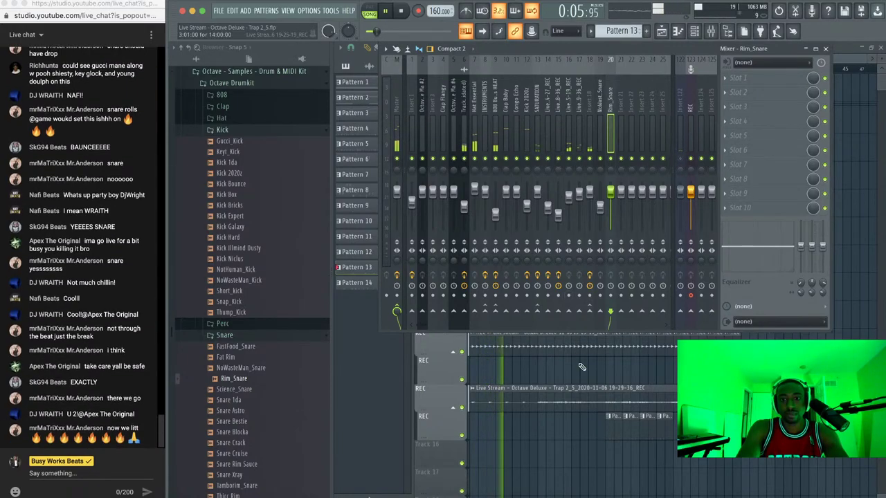
key("F9")
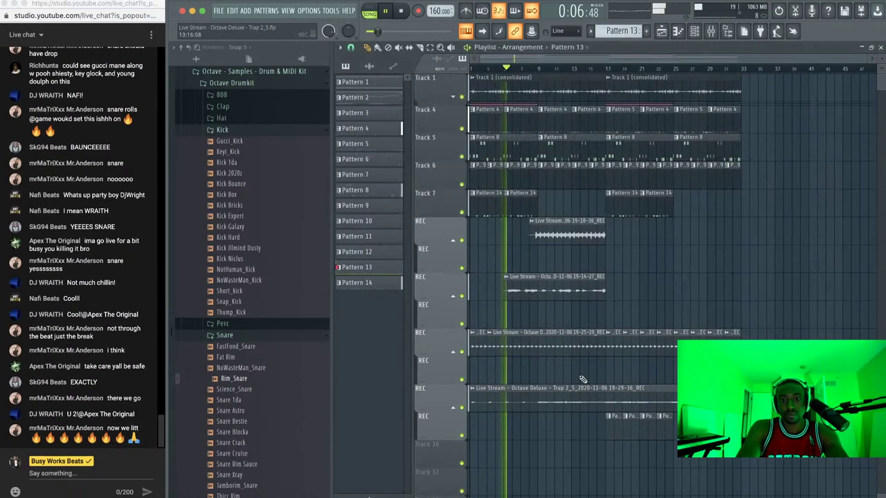
Delete the Pattern 14 clips at bars 1 and 5 and the Pattern 8 clip at bar 1, saving the project
right_click(521, 149)
key("super+z")
right_click(513, 207)
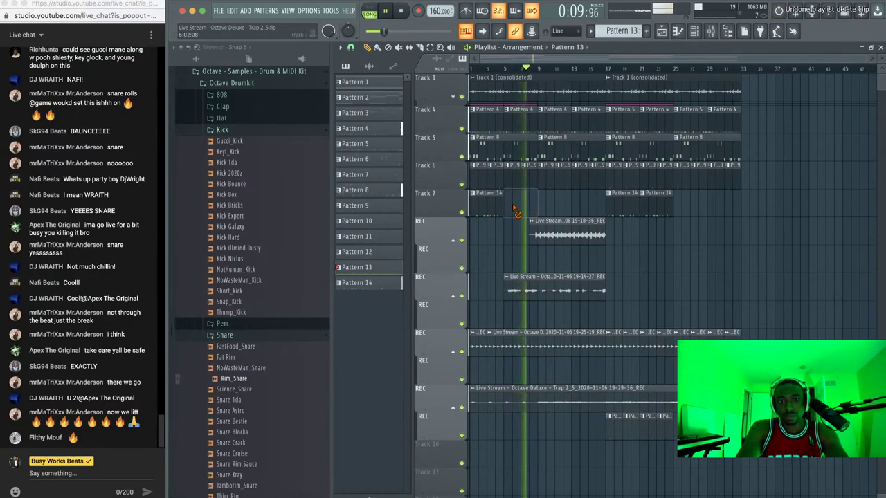
right_click(489, 204)
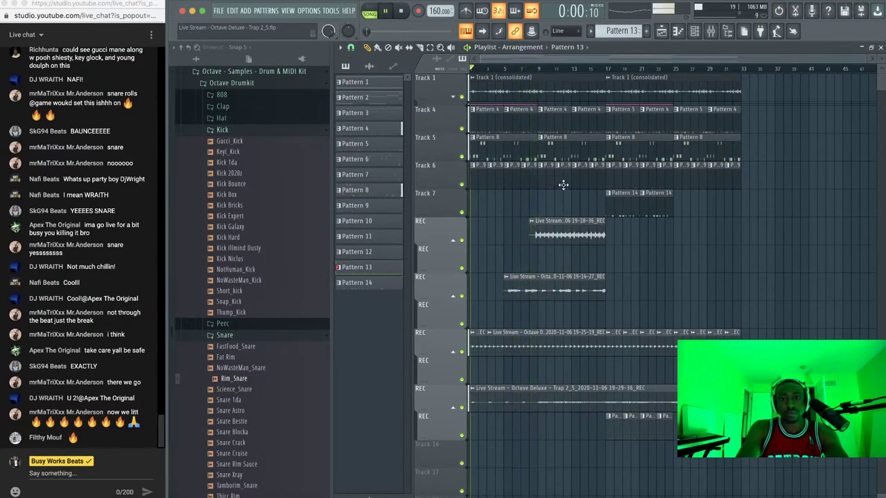
key("super+s")
right_click(514, 151)
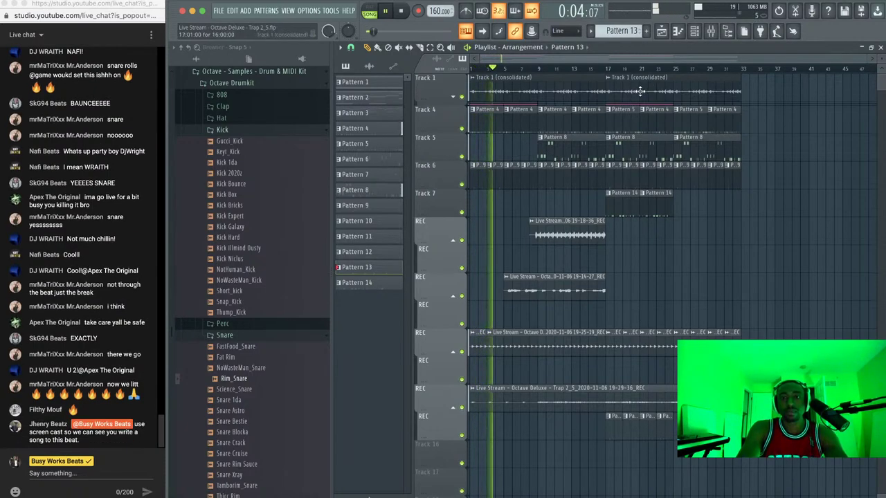
Lower the Hat Essential and Clap Baby mixer levels slightly and rename mixer track Insert 18 to "reverb"
key("F9")
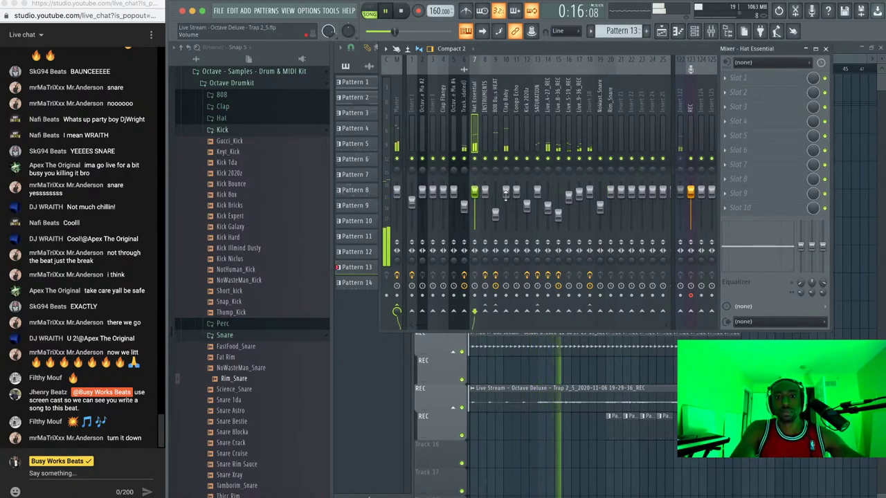
left_click_drag(505, 191, 505, 200)
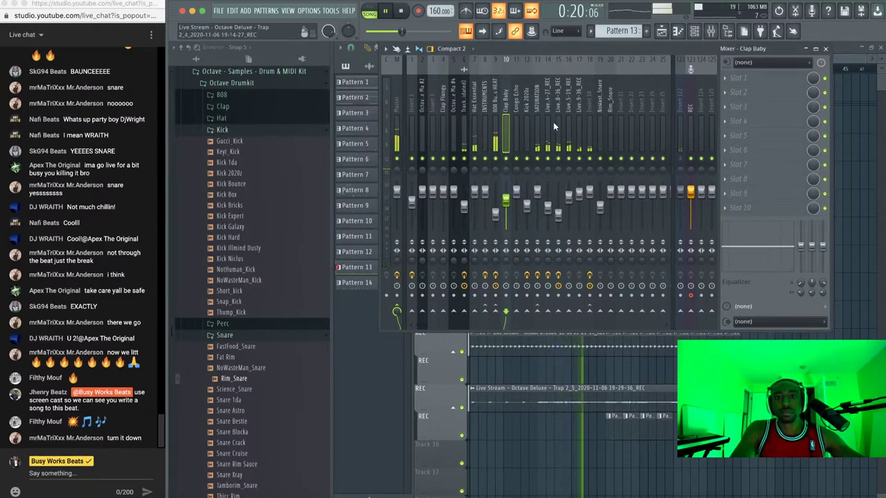
left_click(592, 105)
right_click(592, 105)
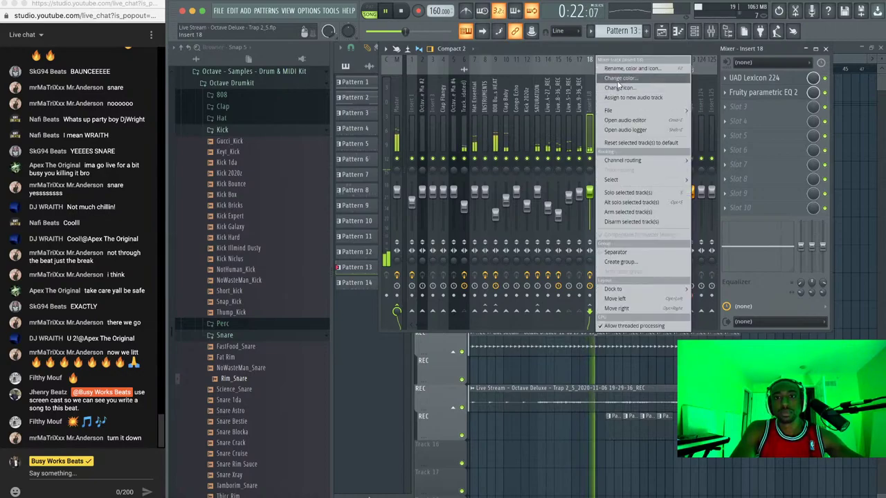
left_click(623, 71)
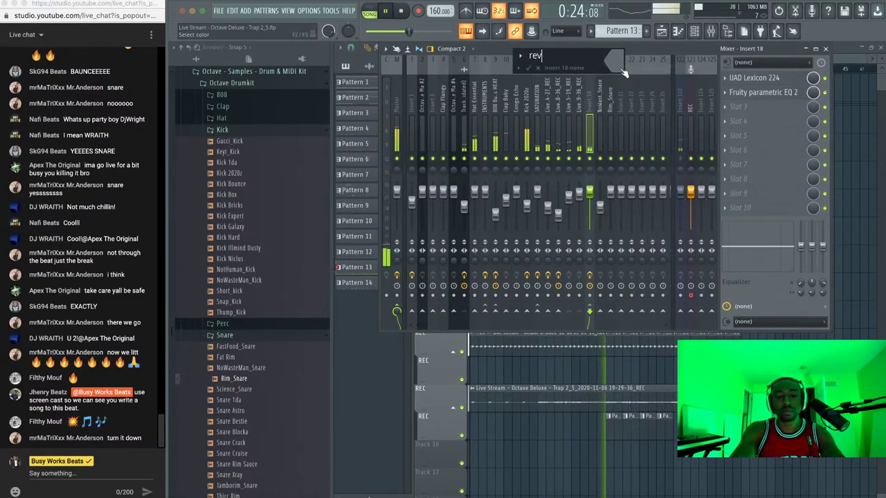
key("Escape")
Lower the Kick 2020z mixer level to -11.1 dB and bring the Rim_Snare level down in two stages
left_click(528, 132)
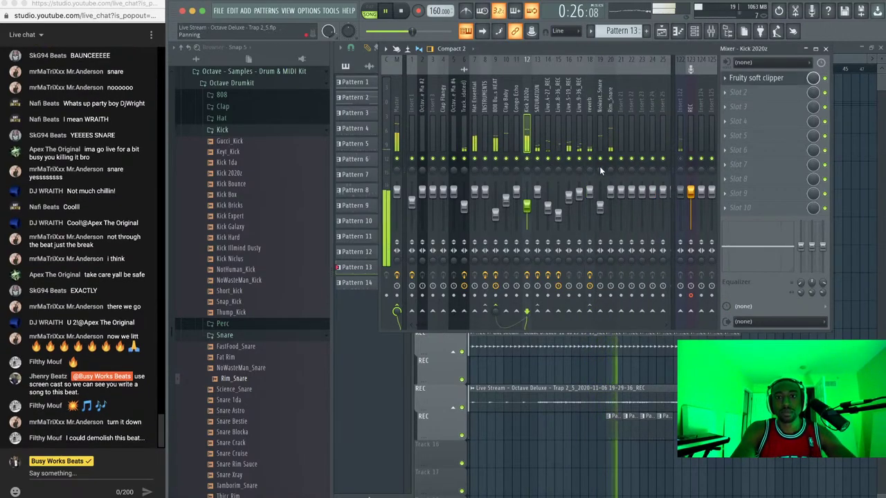
left_click_drag(611, 191, 610, 201)
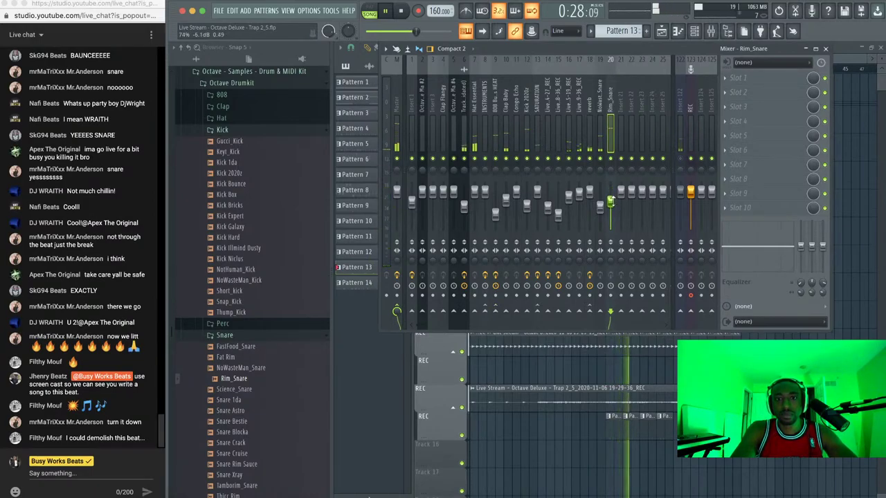
left_click(527, 208)
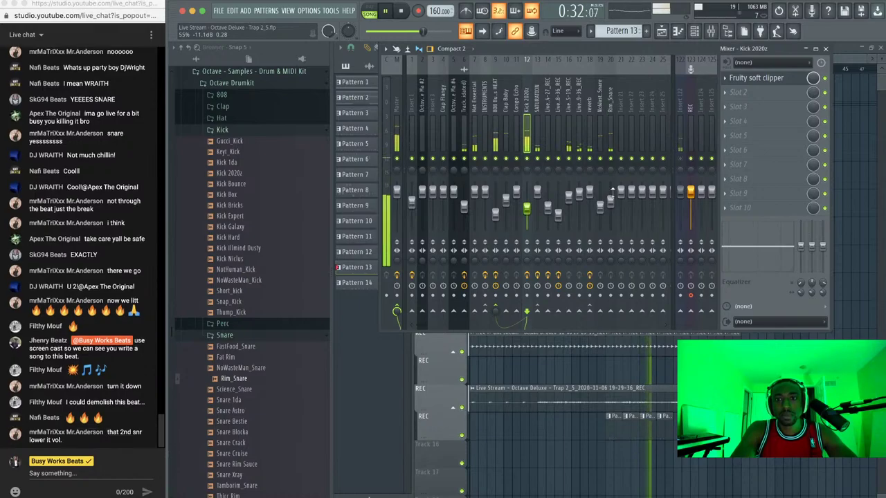
left_click_drag(611, 200, 611, 205)
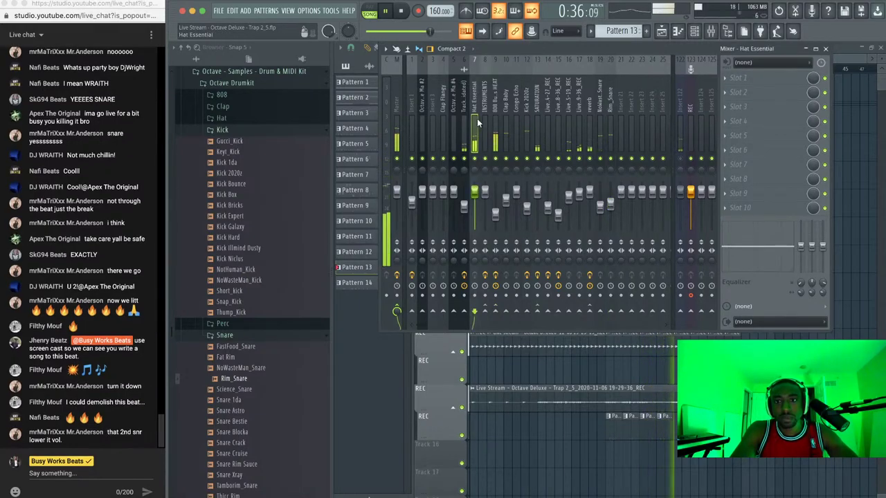
Check the Hat Essential channel's settings during playback and return to the playlist
left_click(695, 32)
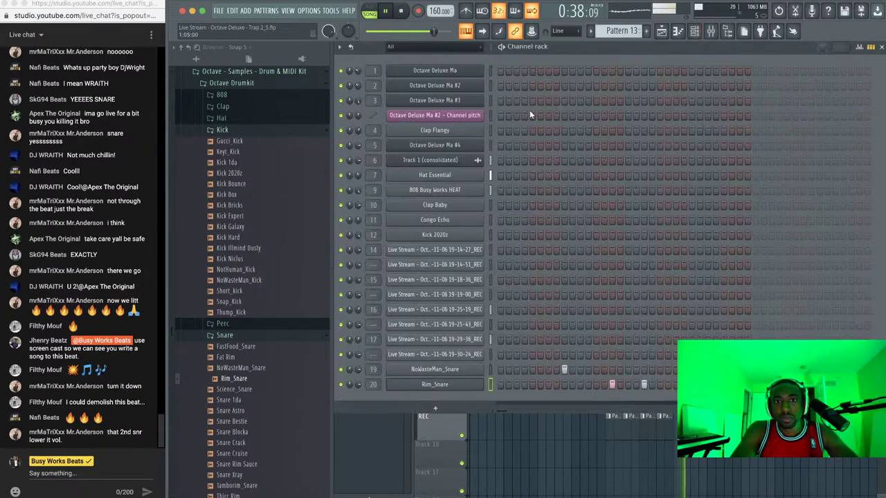
left_click(459, 176)
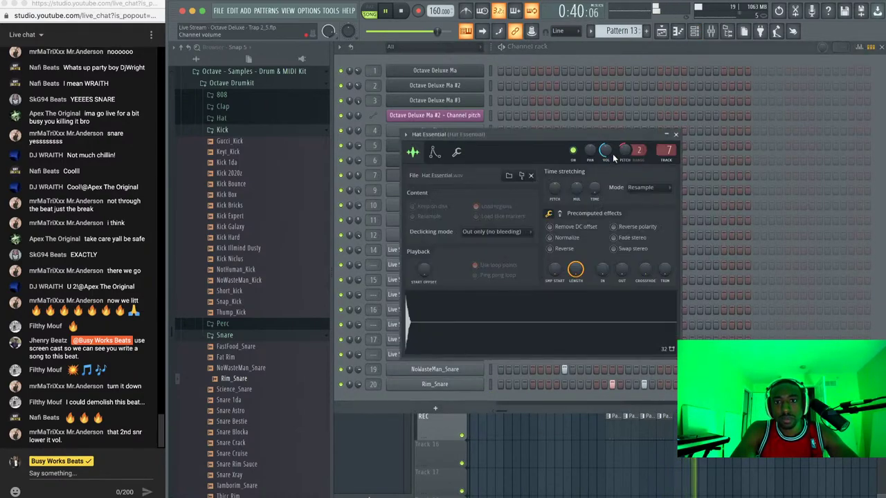
left_click(677, 135)
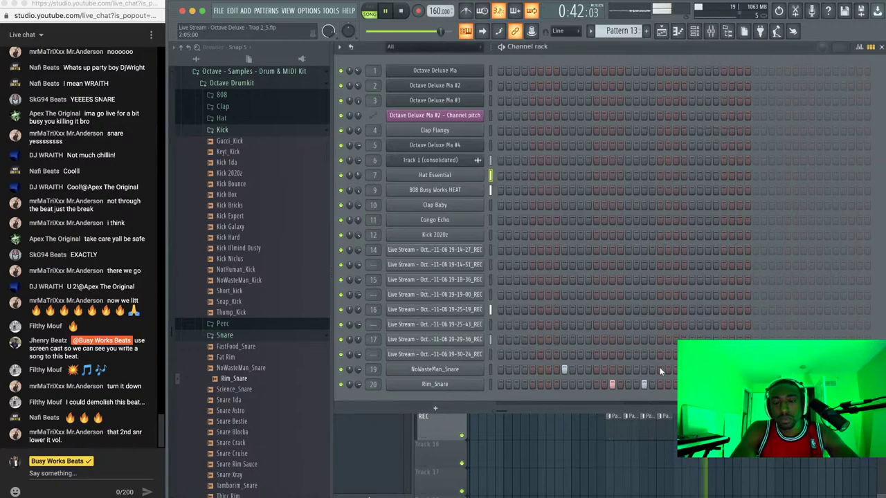
key("F5")
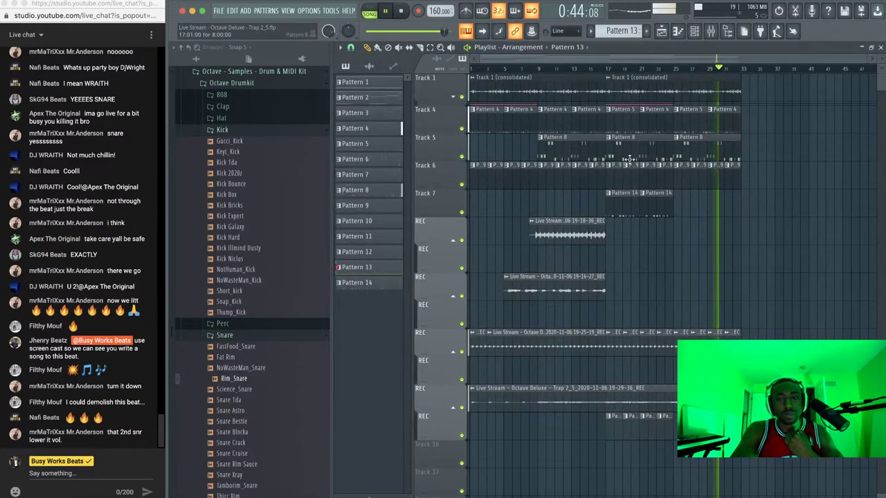
Restart playback from bar 17 and lower the Rim_Snare mixer track's level a little further
left_click(711, 31)
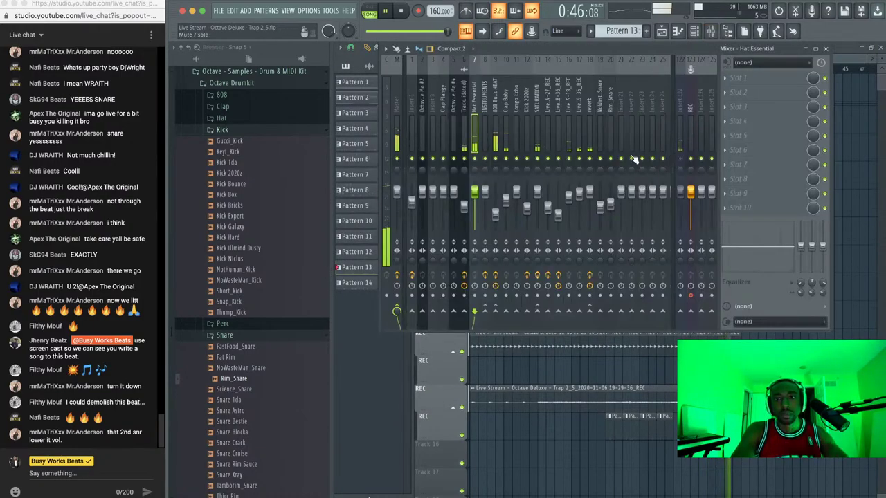
left_click(612, 119)
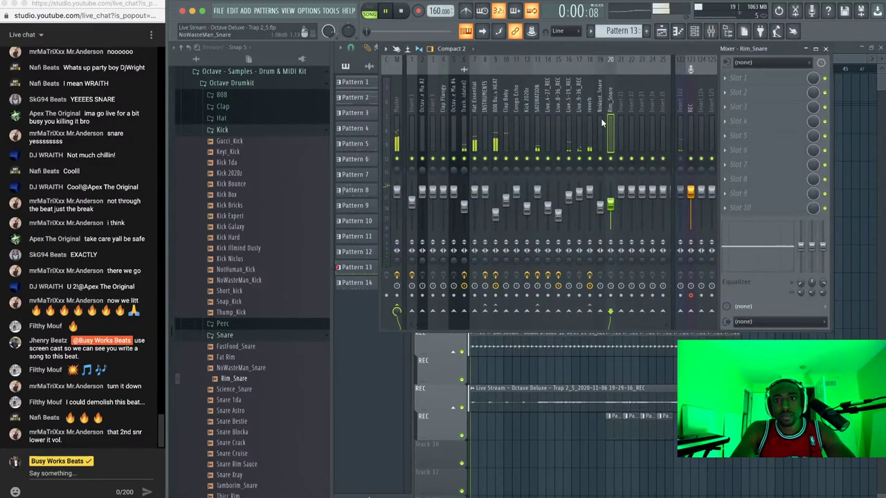
key("F9")
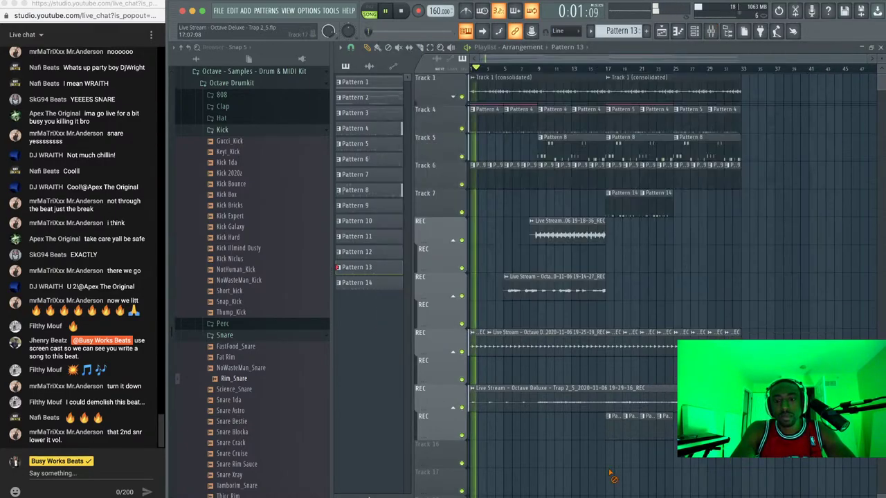
left_click(608, 68)
left_click(711, 32)
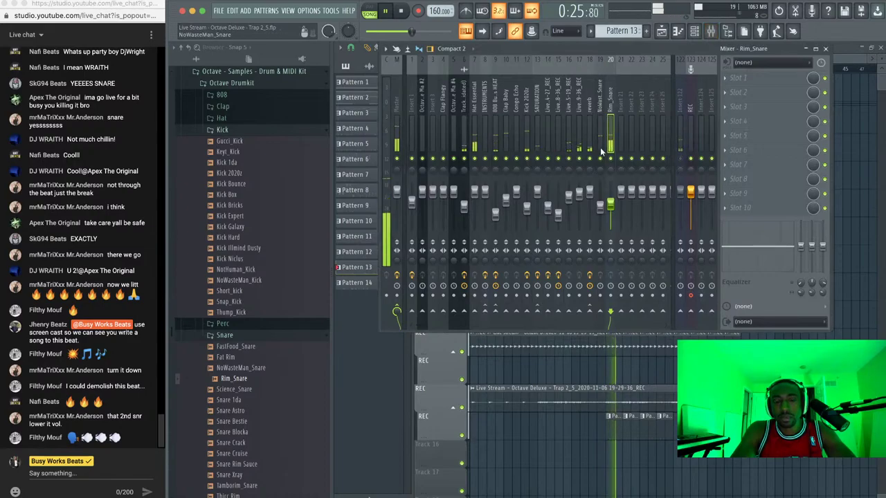
left_click_drag(611, 203, 610, 207)
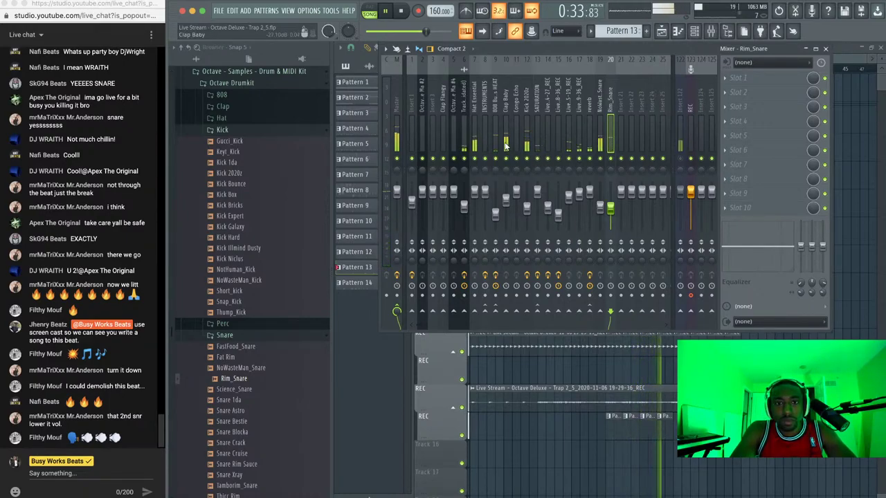
Move Edison down to slot 4 on the Master track and send the SATURATION track to the reverb track
left_click(397, 103)
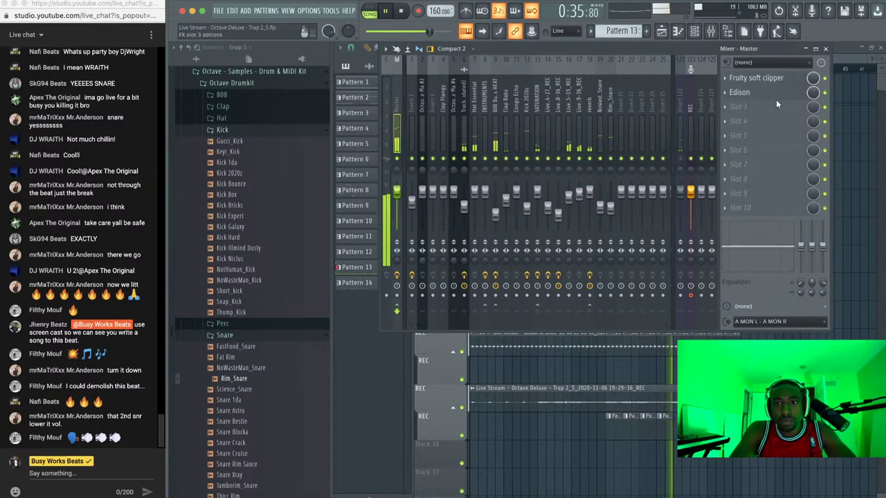
scroll(774, 93, "down", 2)
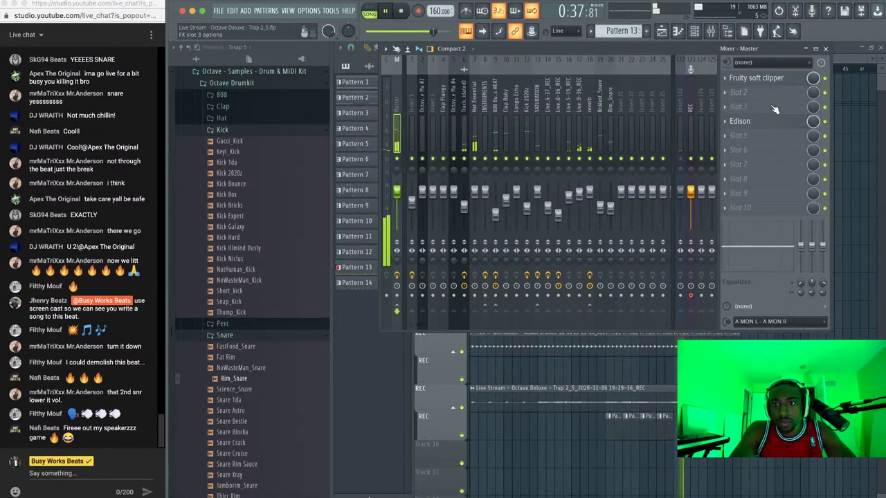
left_click(533, 102)
left_click(590, 312)
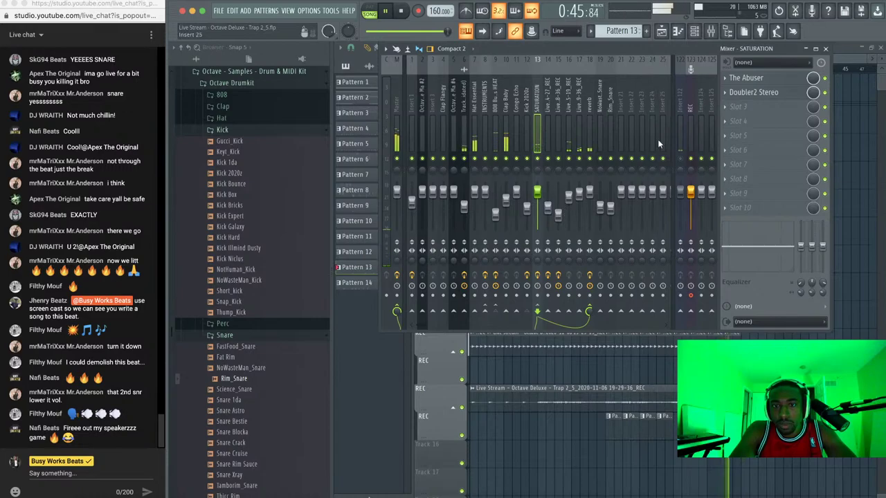
Load S1 Imager Stereo into slot 1 of the Master track, with Fruity soft clipper moved down to slot 3
left_click(396, 104)
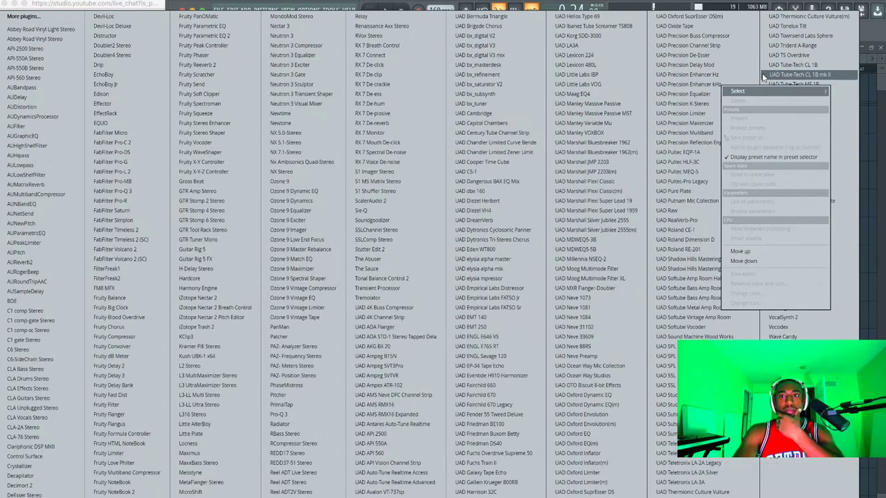
left_click(738, 78)
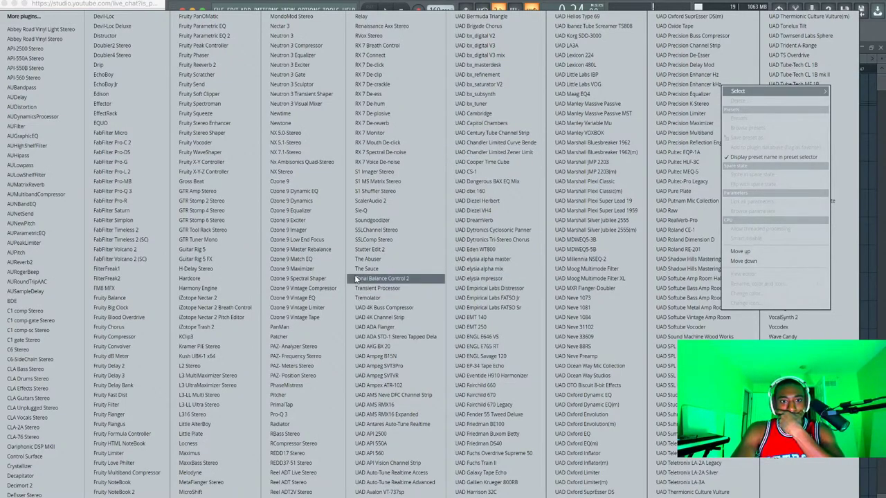
left_click(394, 172)
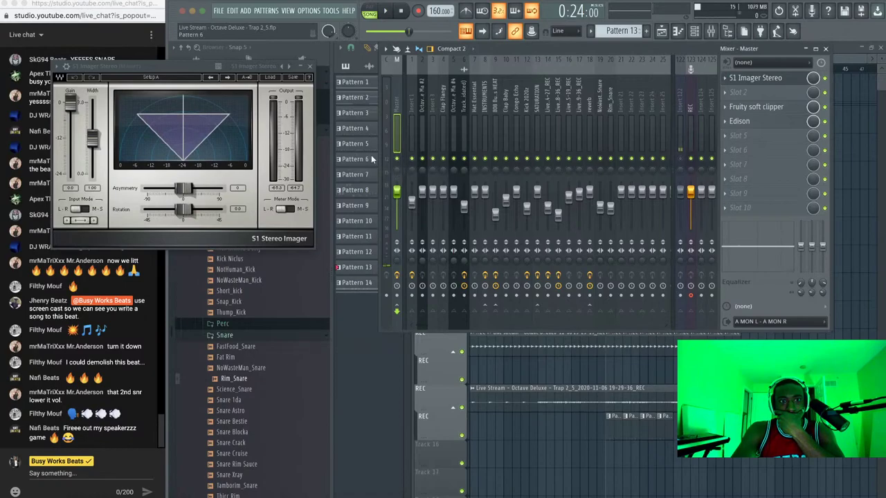
Widen the Master track's S1 Imager width to 2.14 during playback and close the plugin window
key("space")
left_click_drag(92, 138, 92, 114)
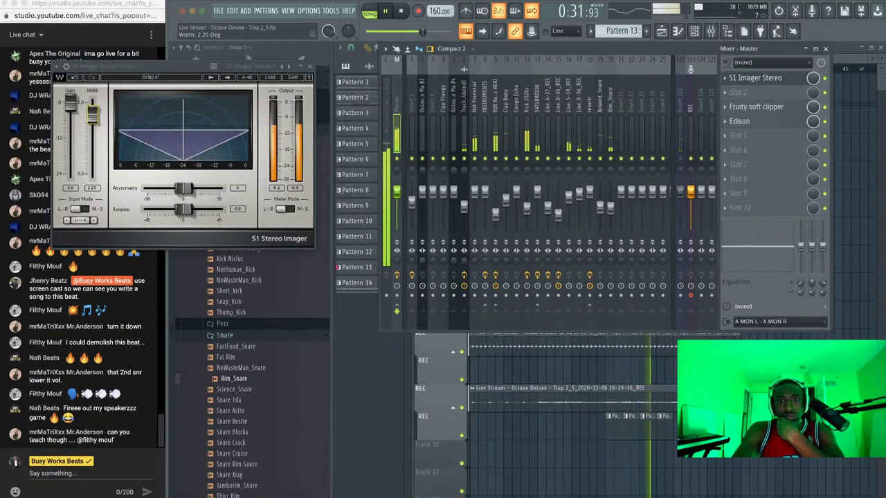
left_click_drag(92, 114, 92, 115)
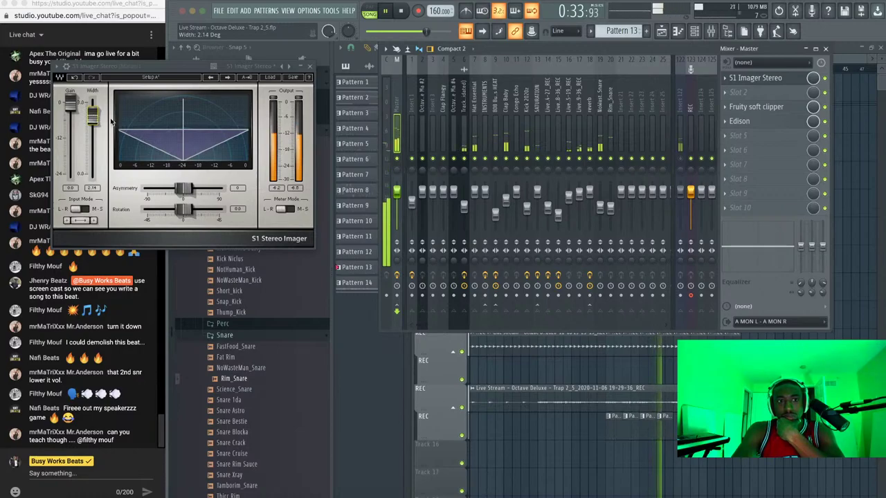
left_click(755, 77)
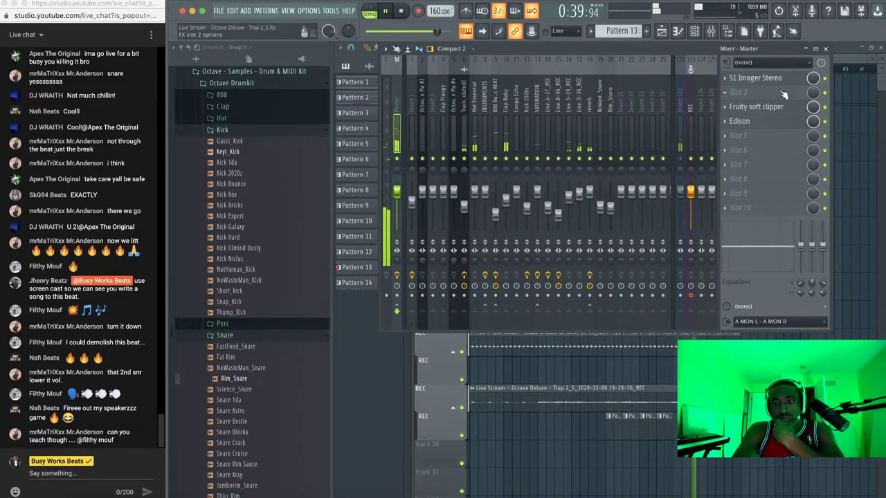
Load Ozone 9 Equalizer into slot 2 of the Master track with playback stopped
left_click(508, 134)
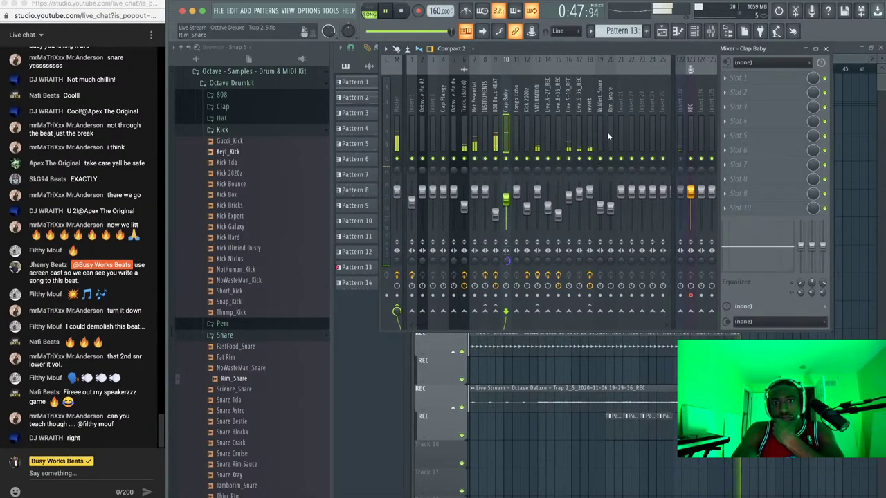
left_click(399, 114)
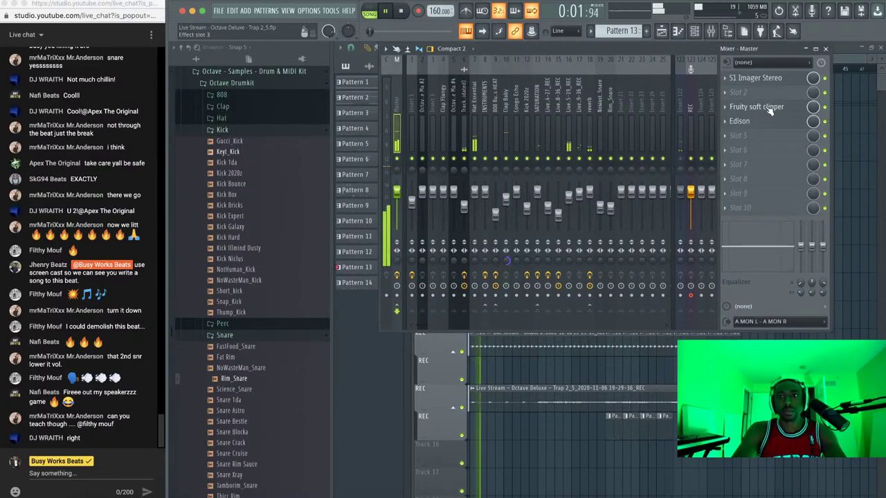
key("space")
left_click(759, 95)
left_click(327, 214)
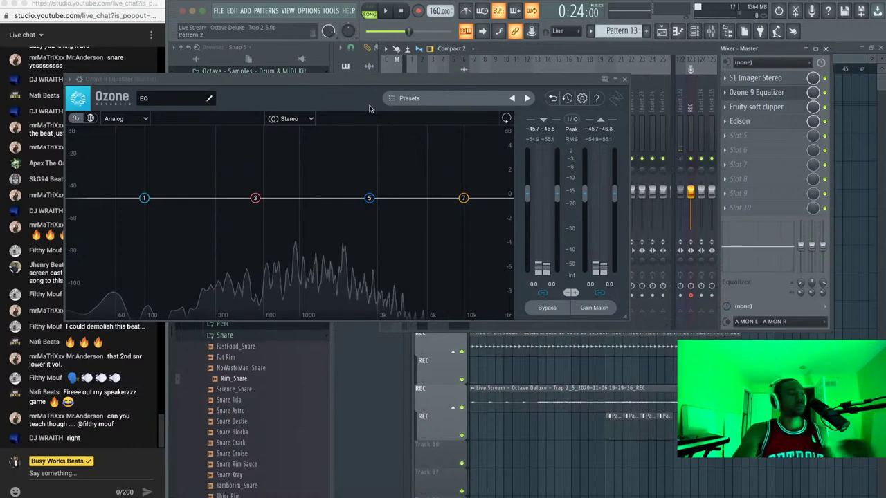
Restart playback, switch the Ozone 9 Equalizer to Mid/Side processing and select the Side channel for editing
key("space")
left_click(289, 119)
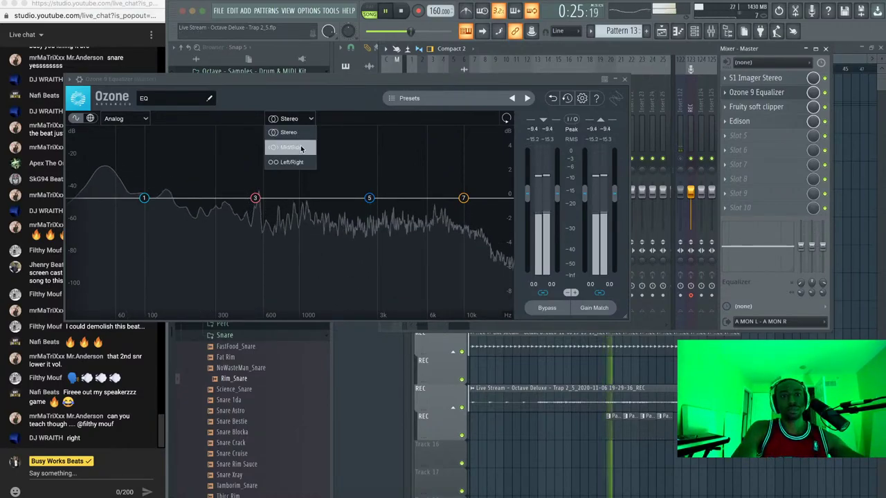
left_click(301, 149)
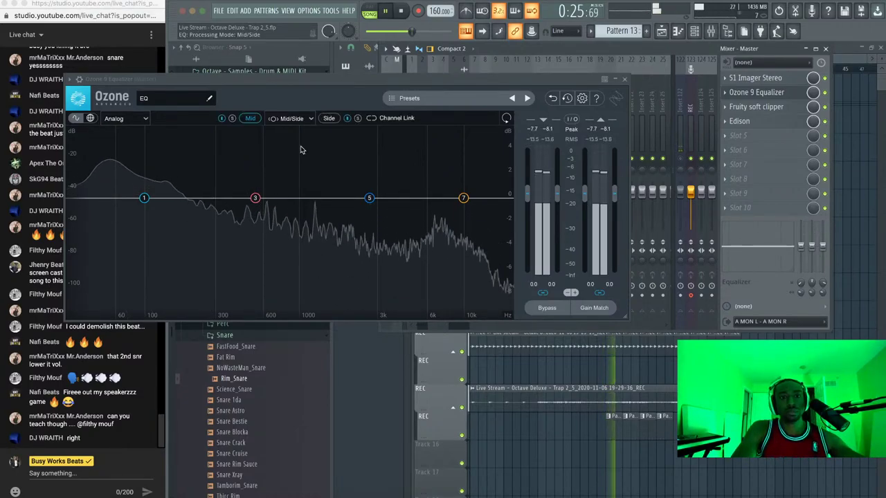
left_click(329, 119)
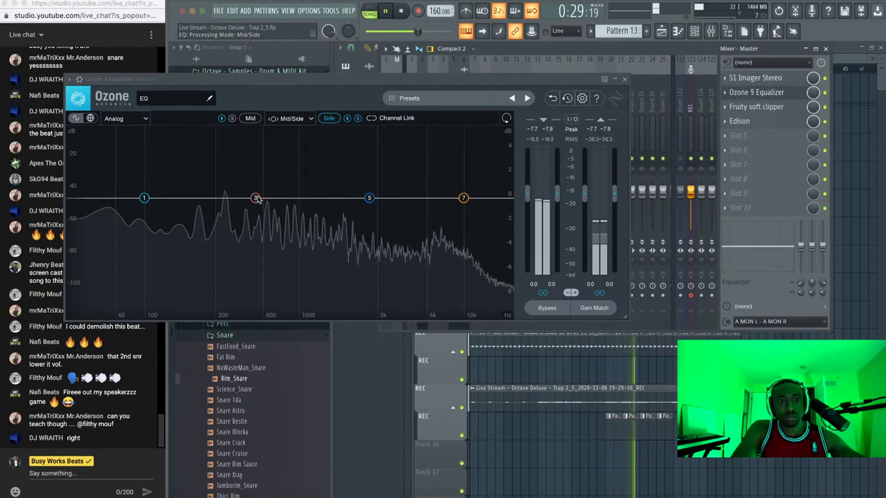
Boost band 3 by 2.2 dB at 244 Hz on the Side channel and cut the Baxandall Bass band to -4.7 dB at 275 Hz
left_click_drag(255, 199, 200, 171)
left_click(262, 150)
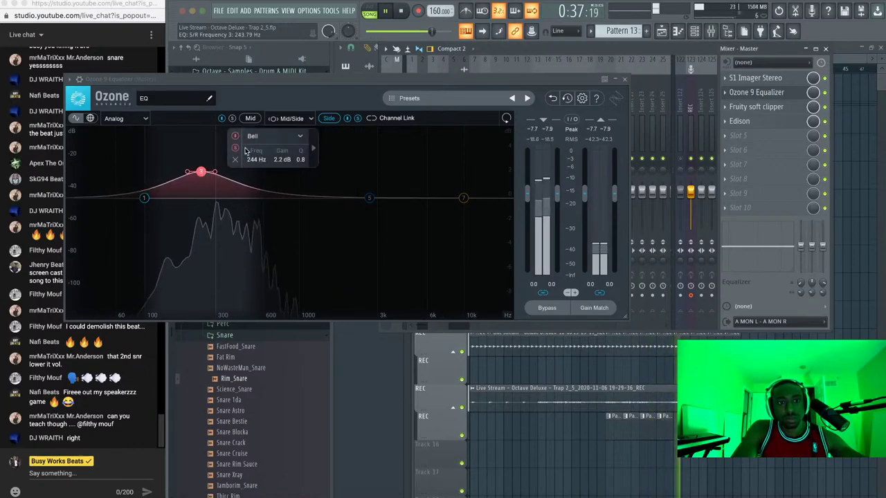
left_click(236, 148)
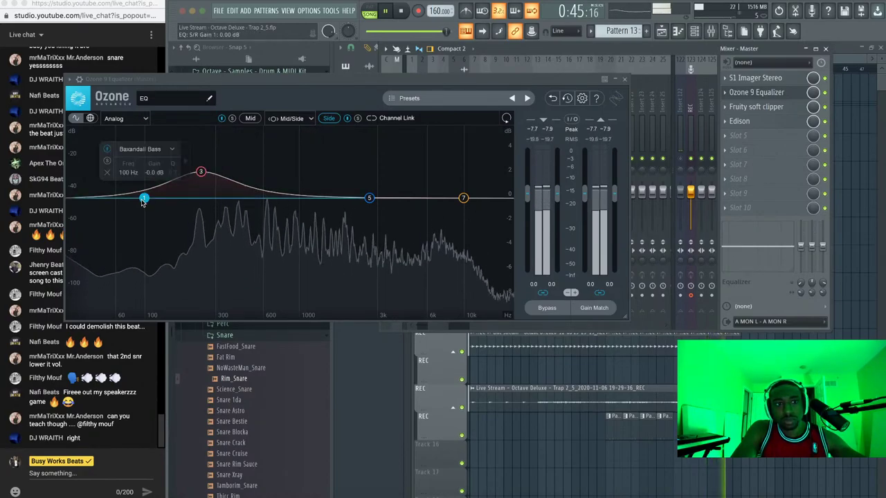
left_click_drag(144, 198, 203, 258)
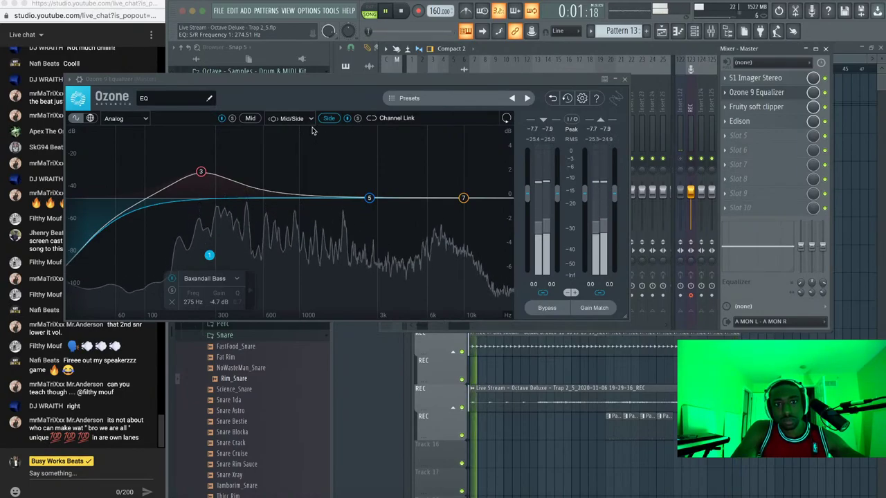
left_click(347, 119)
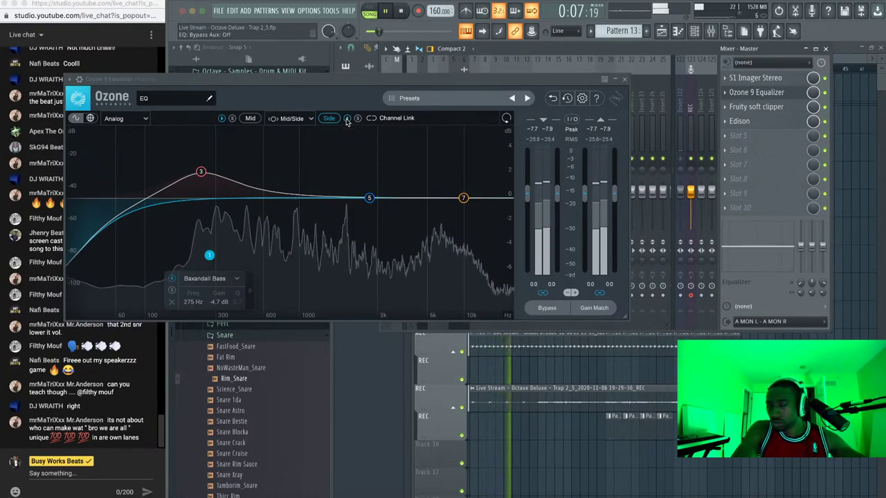
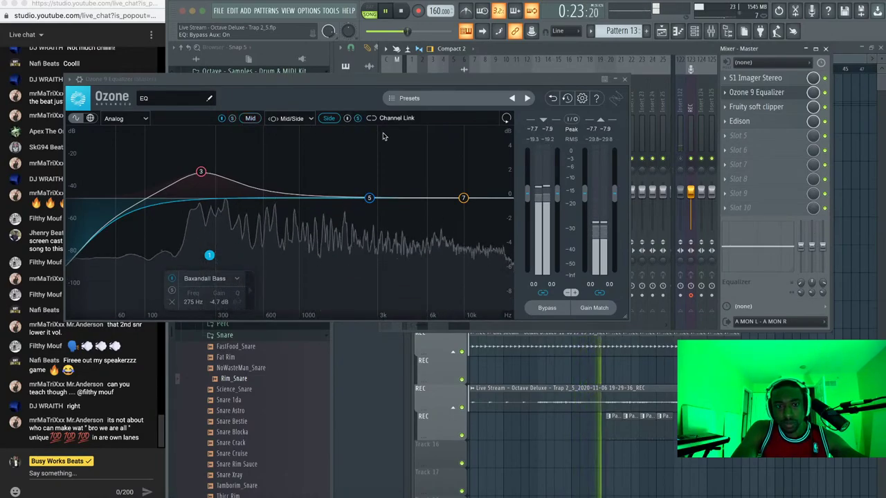
Add a Proportional Q band to the Side channel at about 9575 Hz with -1.4 dB gain and close the equalizer
left_click_drag(398, 201, 411, 180)
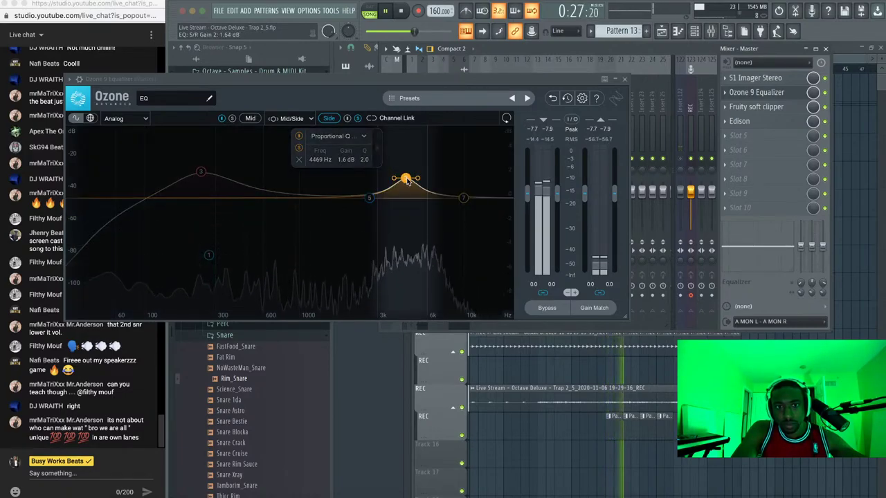
left_click_drag(405, 180, 462, 217)
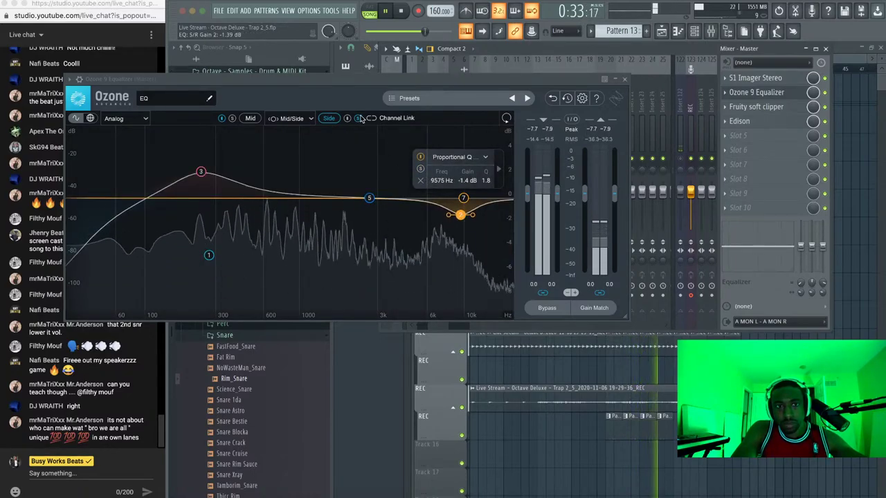
left_click(624, 79)
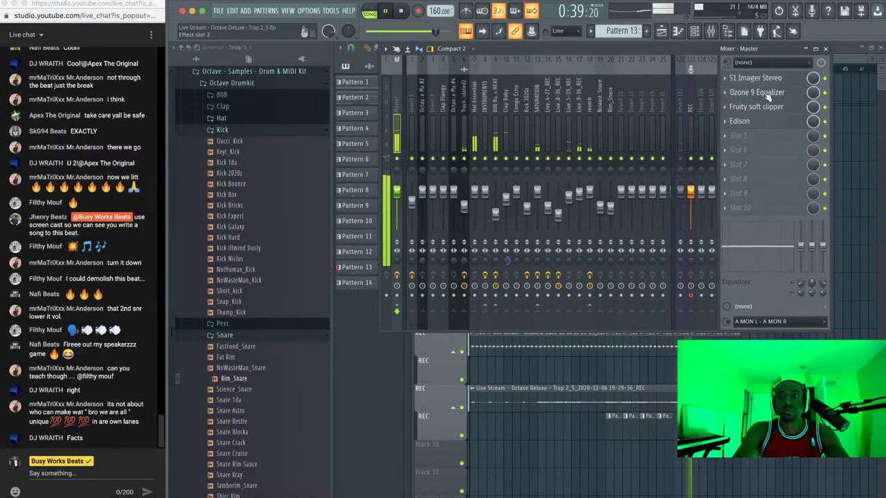
Check The Abuser's settings on the SATURATION track and look over the playlist before returning to the mixer
left_click(538, 116)
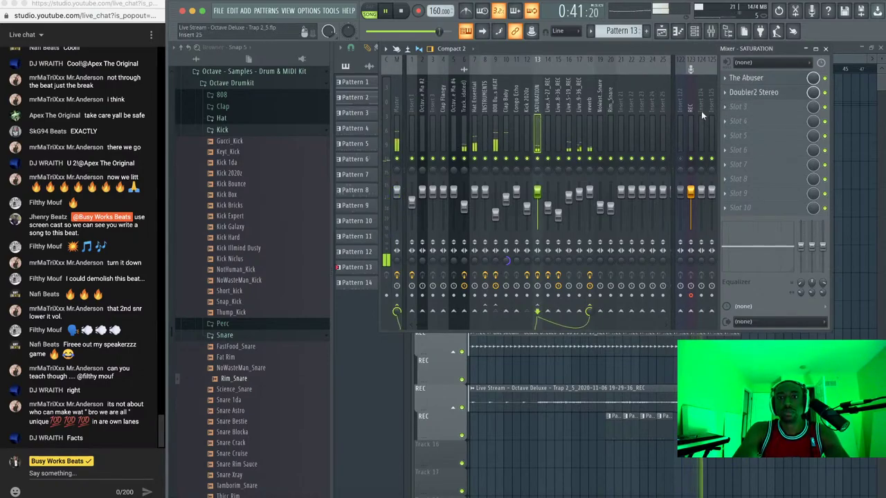
left_click(778, 81)
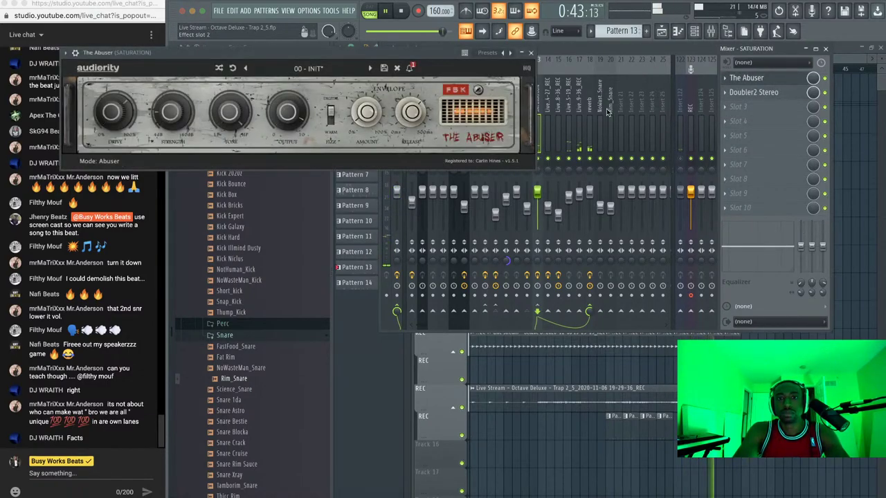
left_click(531, 54)
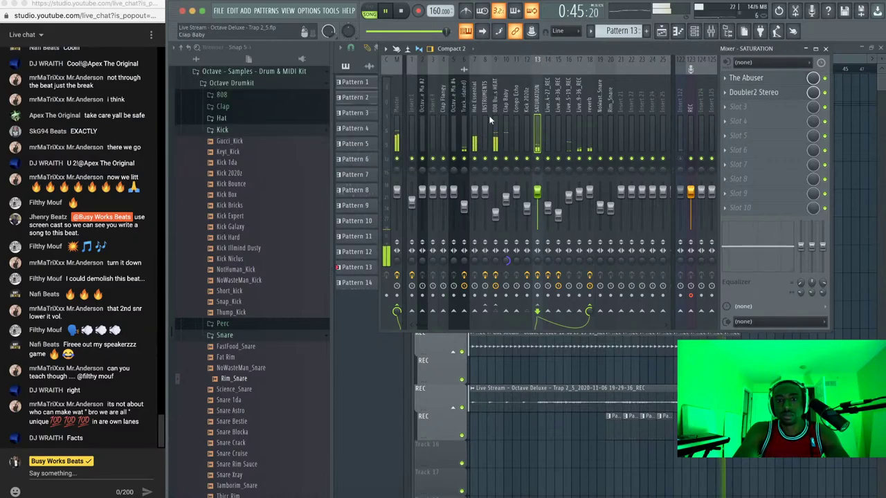
left_click(712, 31)
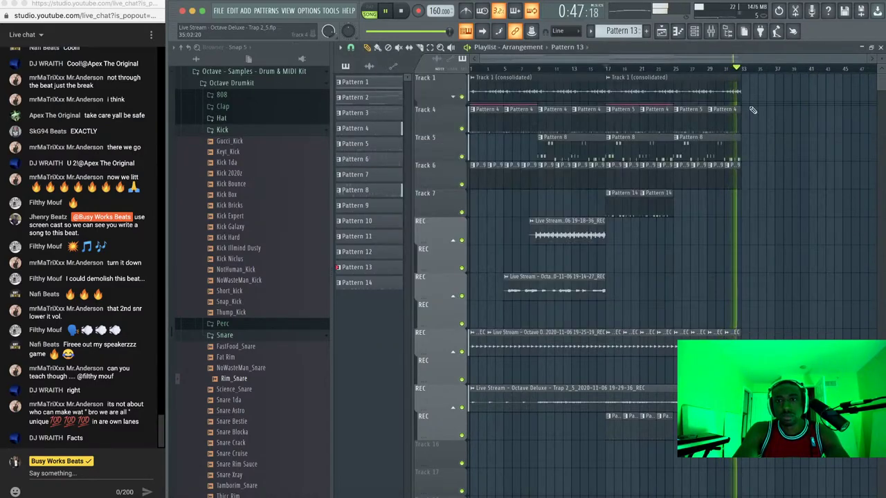
left_click(715, 35)
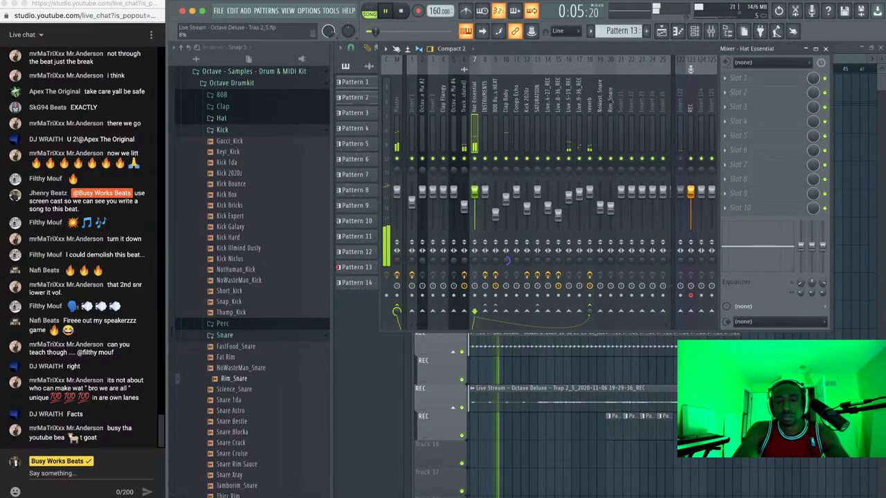
Reorder the Master effects with Fruity soft clipper in slot 1, Ozone 9 Equalizer in slot 4 and Edison in slot 7
left_click(399, 101)
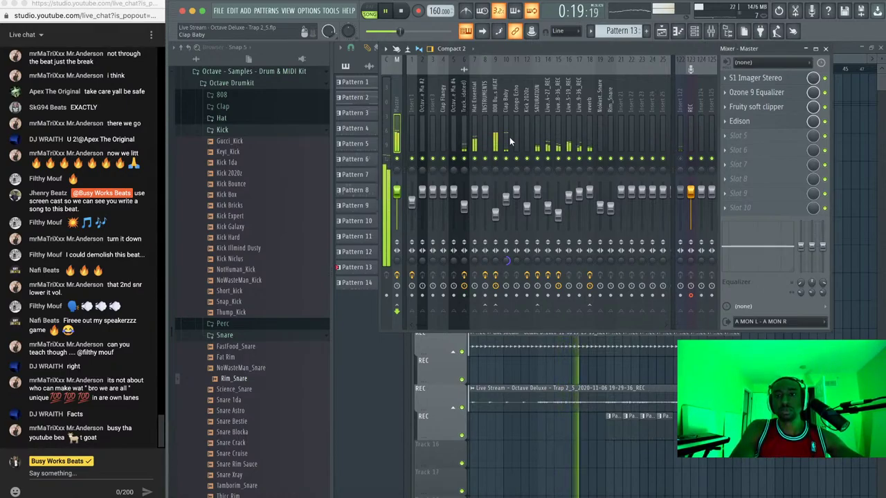
left_click_drag(739, 121, 776, 166)
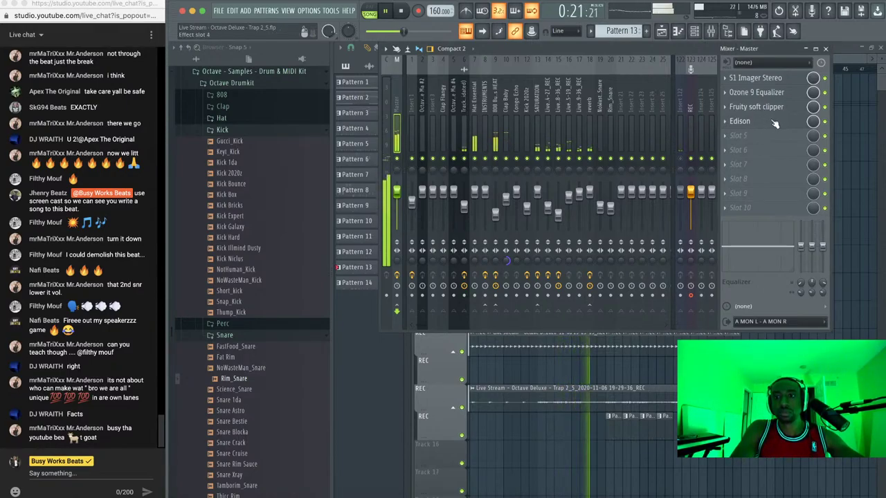
left_click_drag(768, 106, 775, 79)
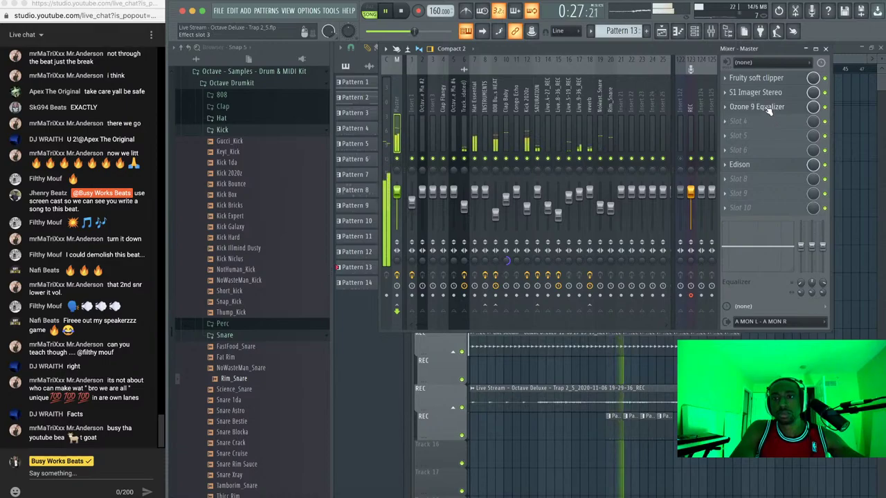
left_click_drag(771, 109, 768, 125)
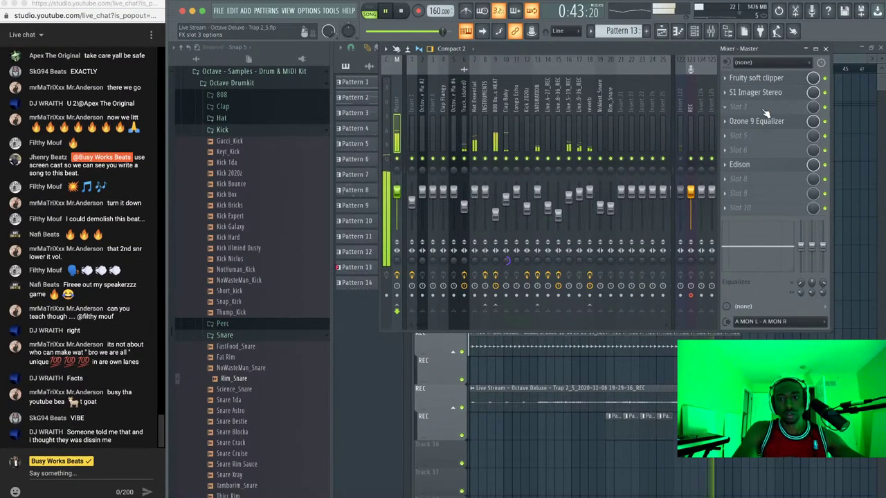
Stop playback and load Ozone 9 Dynamics into slot 3 of the Master track
key("space")
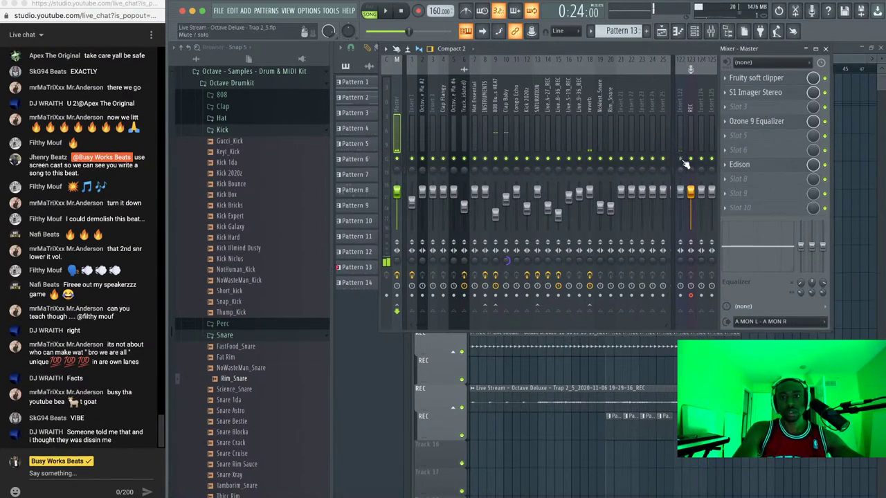
left_click(748, 111)
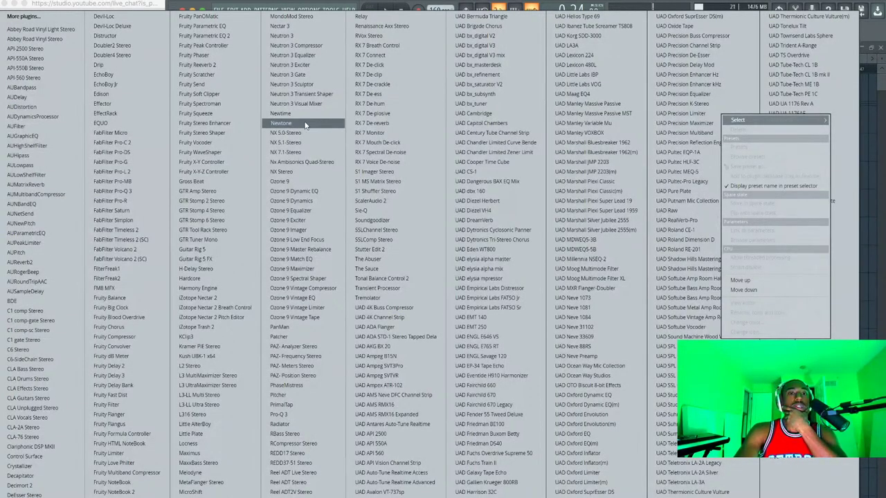
left_click(314, 200)
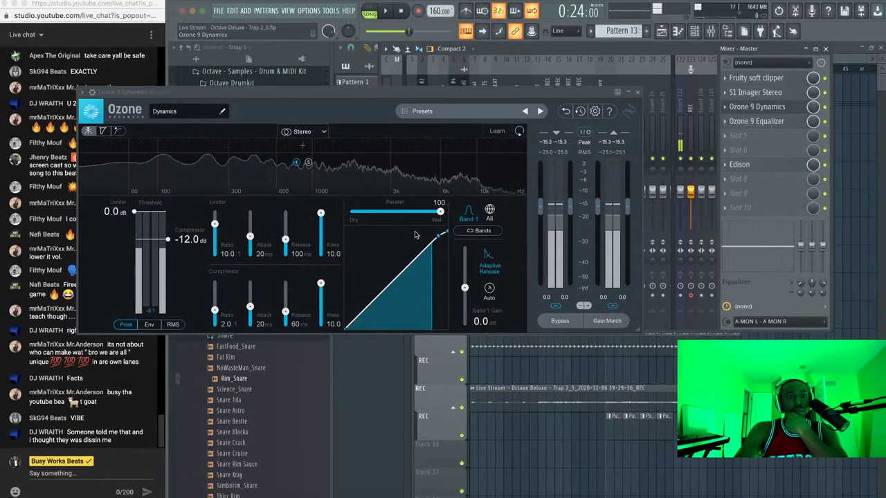
Examine Ozone 9 Dynamics' all-bands view, detection filter and wrapper processing settings, and close the plugin
left_click(490, 212)
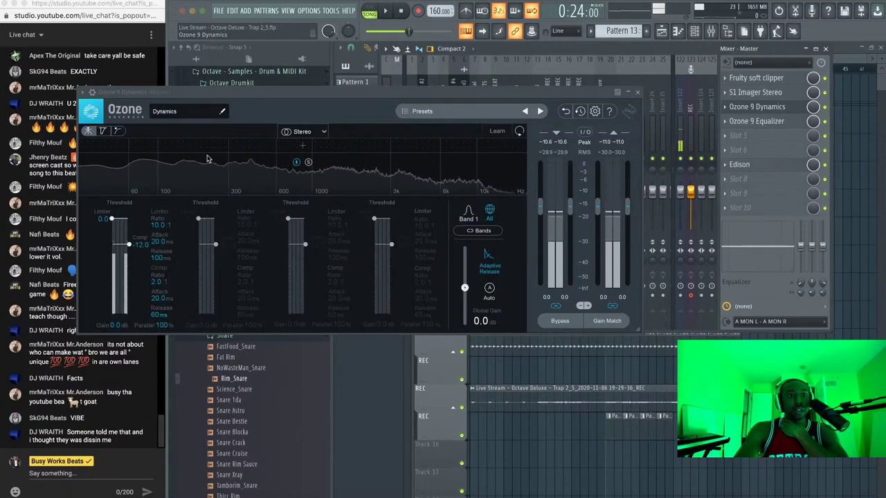
left_click(120, 132)
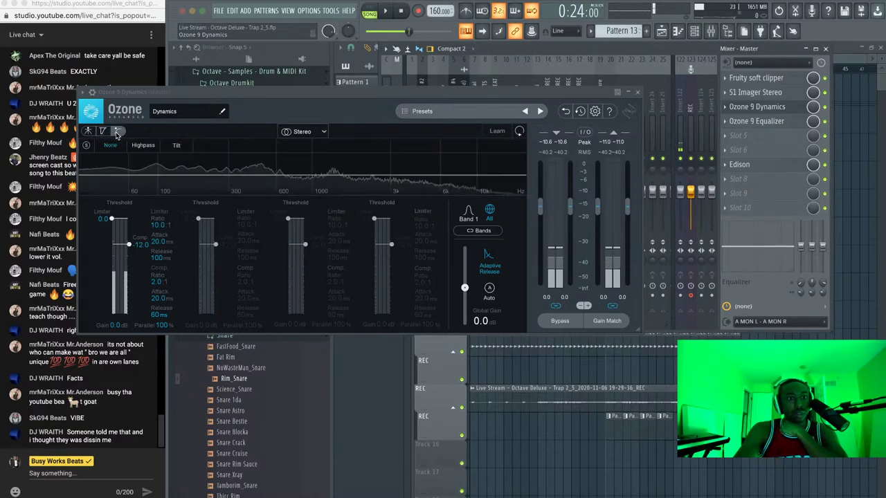
left_click(92, 92)
left_click(111, 110)
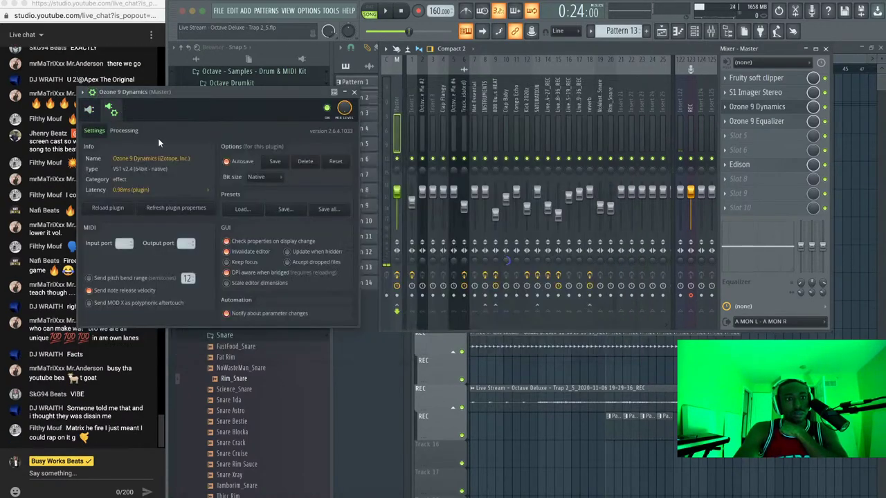
left_click(132, 131)
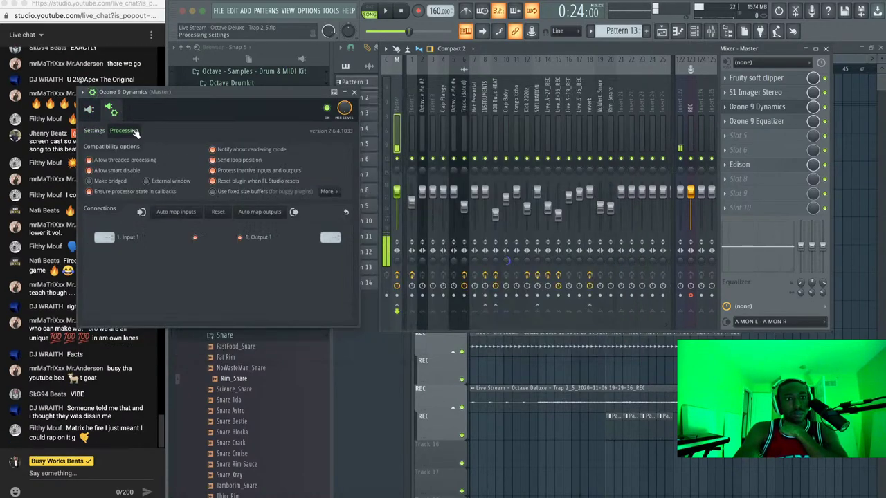
left_click(111, 109)
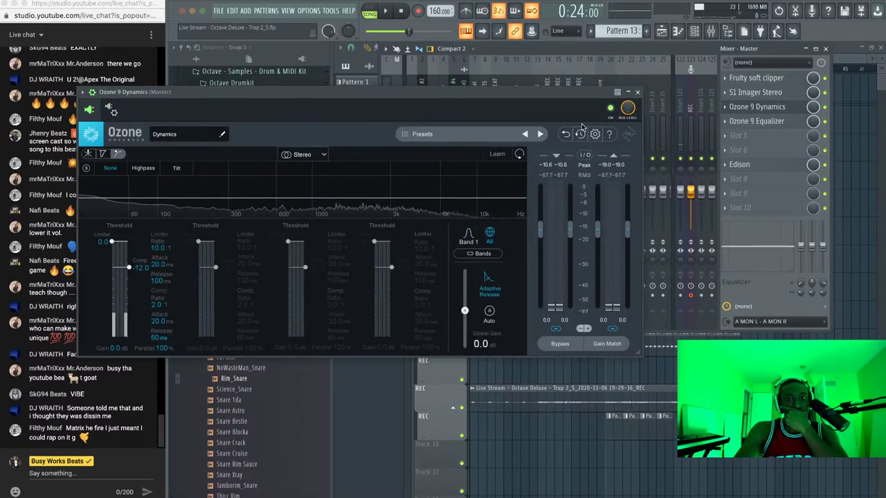
left_click(637, 93)
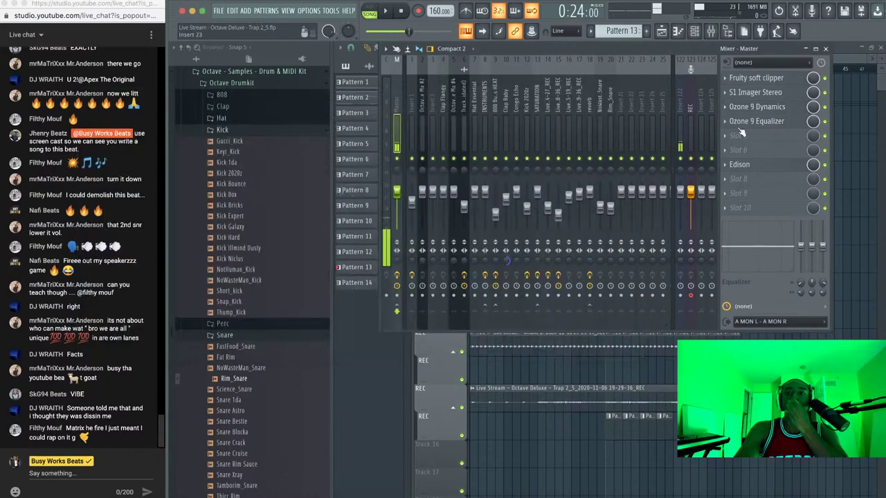
Replace Ozone 9 Dynamics in slot 3 of the Master with Neutron 3 Compressor and check its wrapper processing settings
left_click(726, 107)
mouse_move(735, 120)
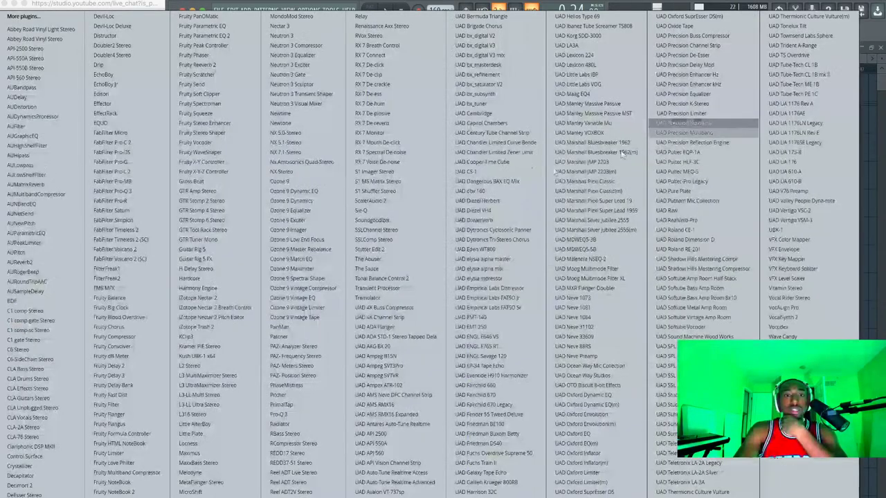
left_click(315, 46)
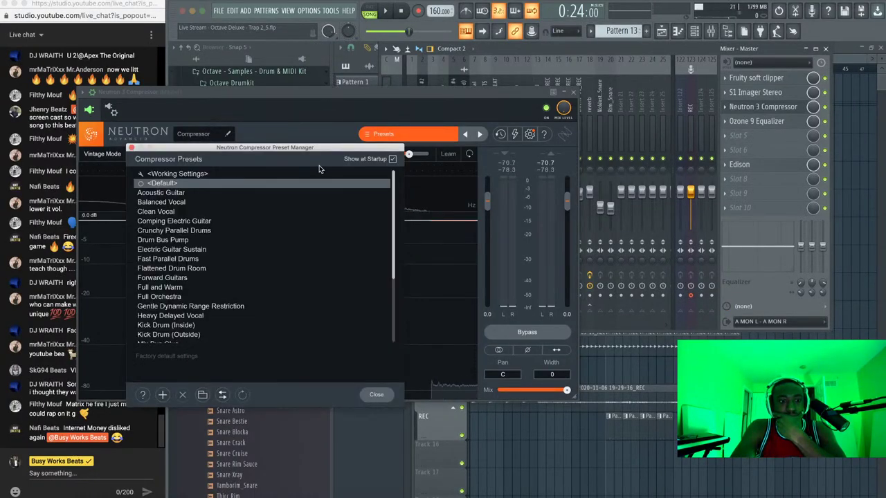
left_click(131, 148)
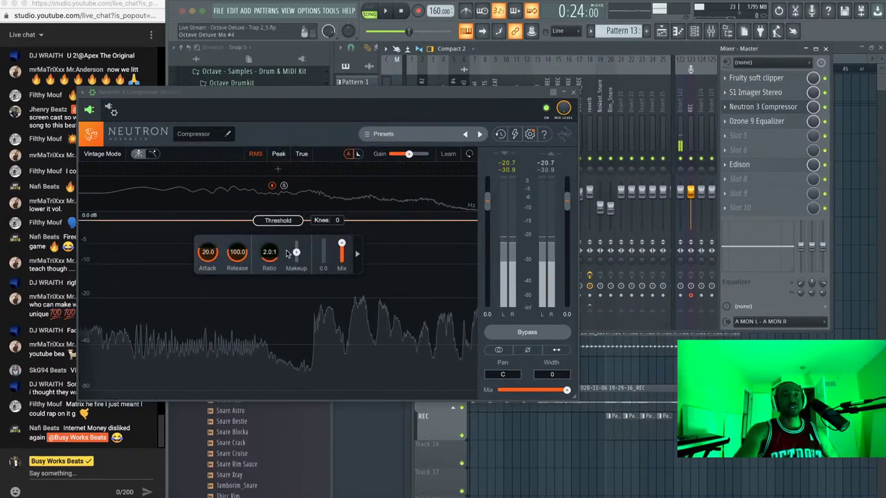
left_click(110, 109)
left_click(123, 131)
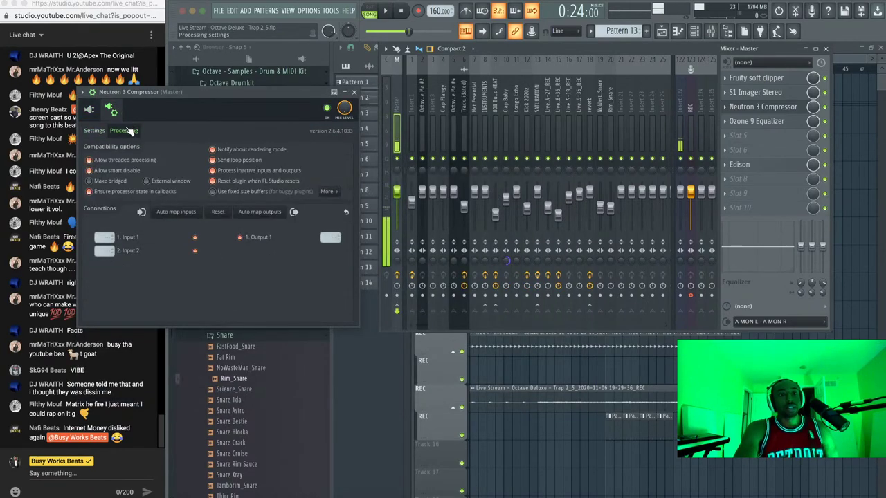
left_click(91, 110)
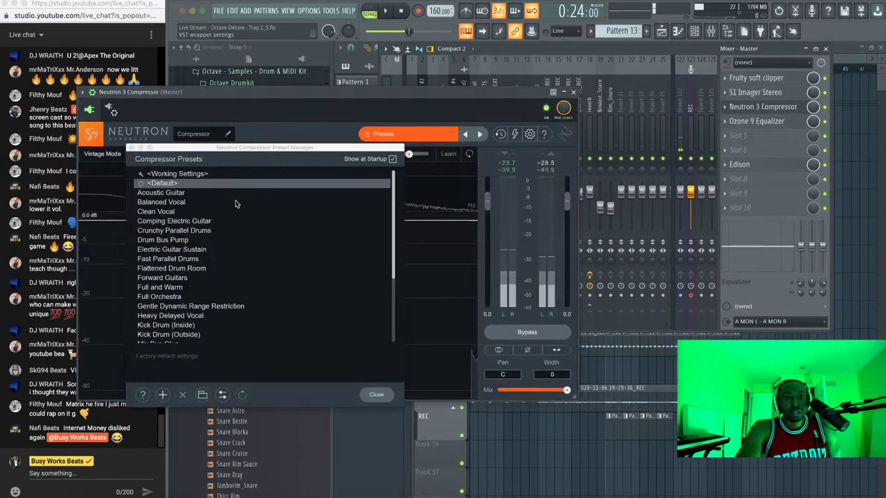
left_click(132, 148)
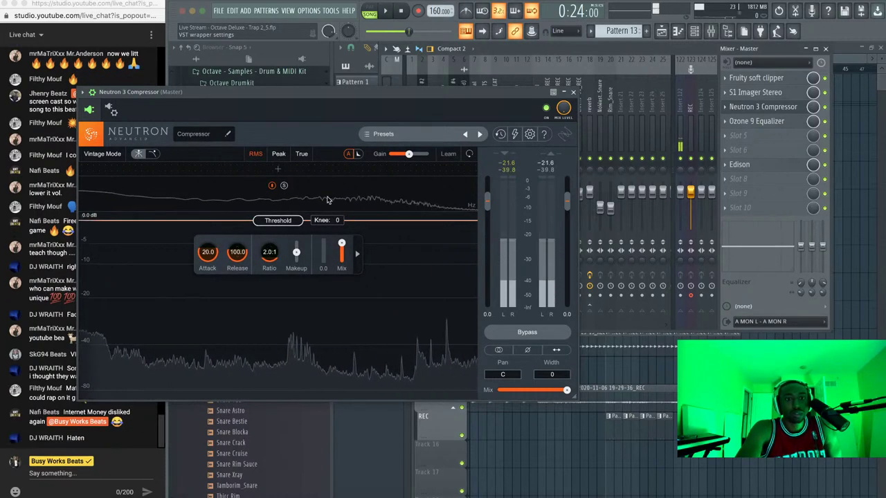
Replace Neutron 3 Compressor in the Master's slot 3 with C1 comp-sc Stereo and move its window clear of the chat
left_click(727, 110)
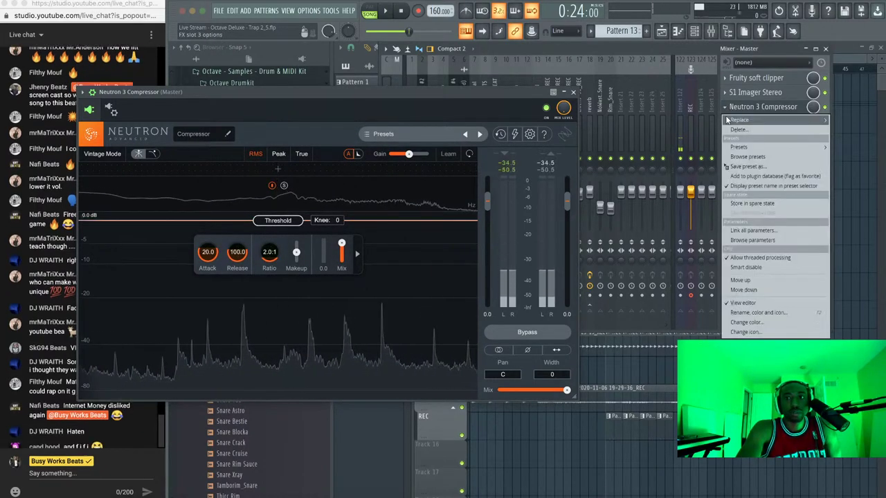
mouse_move(744, 119)
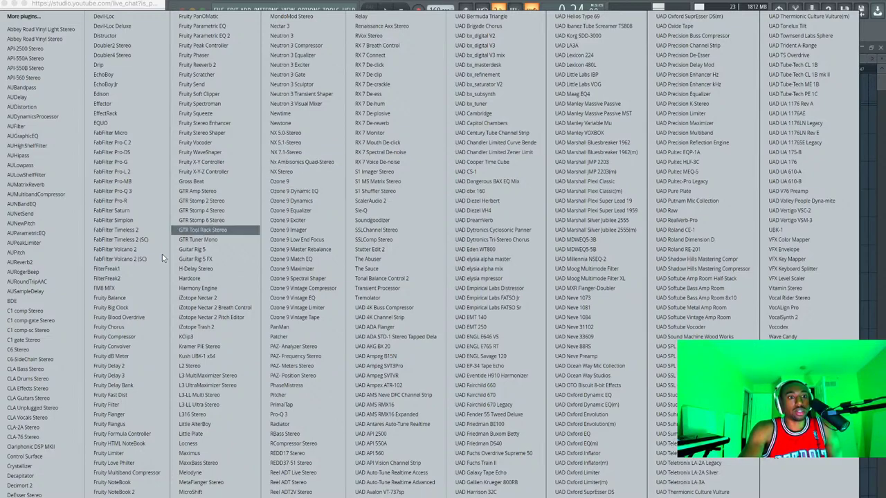
left_click(63, 331)
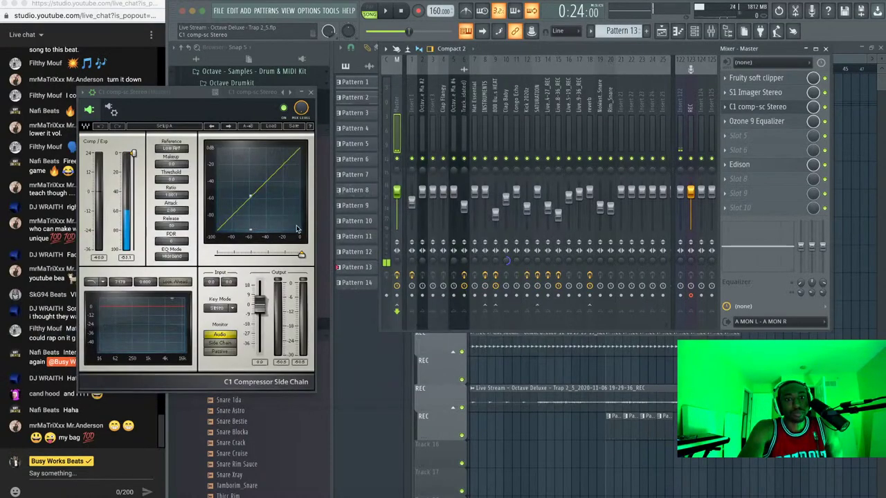
left_click_drag(183, 94, 392, 76)
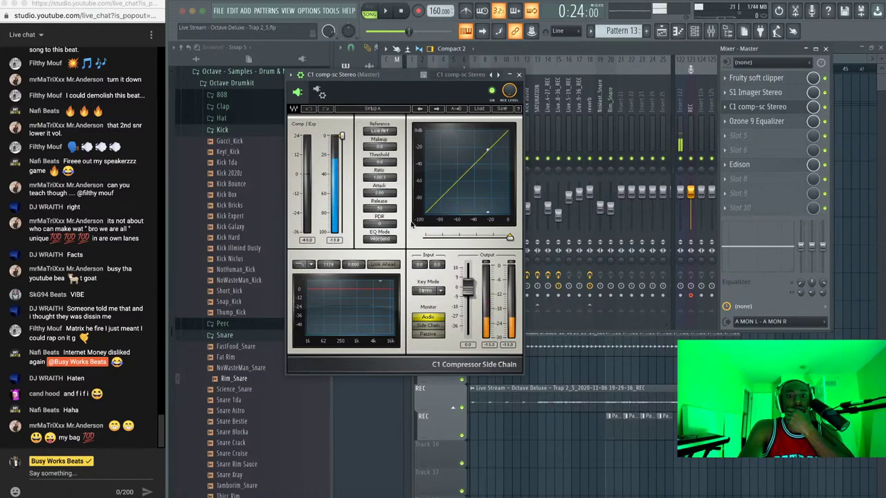
Examine C1 comp-sc Stereo's wrapper processing connections and its Key Mode options
left_click(320, 94)
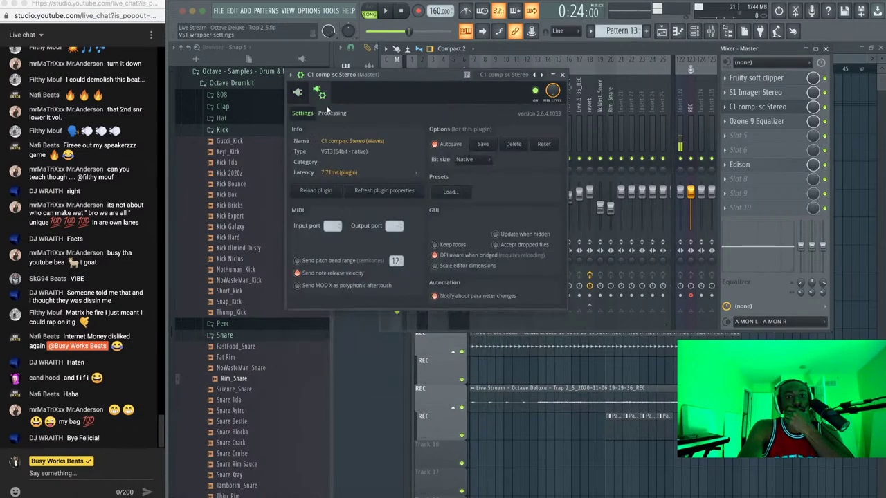
left_click(332, 113)
left_click(299, 93)
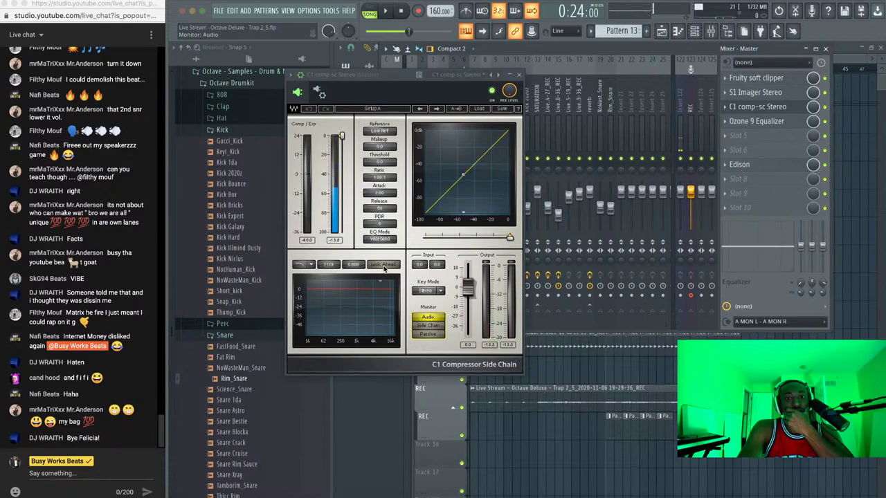
left_click(440, 291)
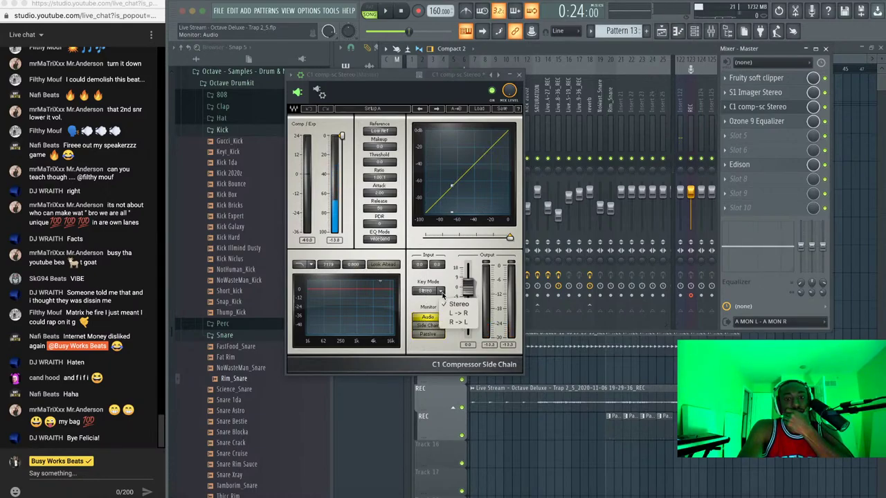
left_click(429, 293)
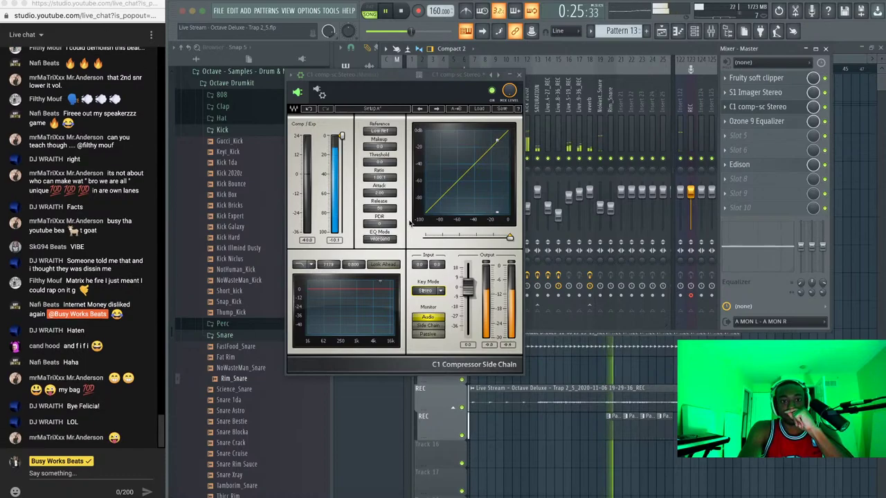
Set C1 comp-sc Stereo's EQ Mode to Sidechain, recheck its processing connections and close the plugin
left_click(379, 239)
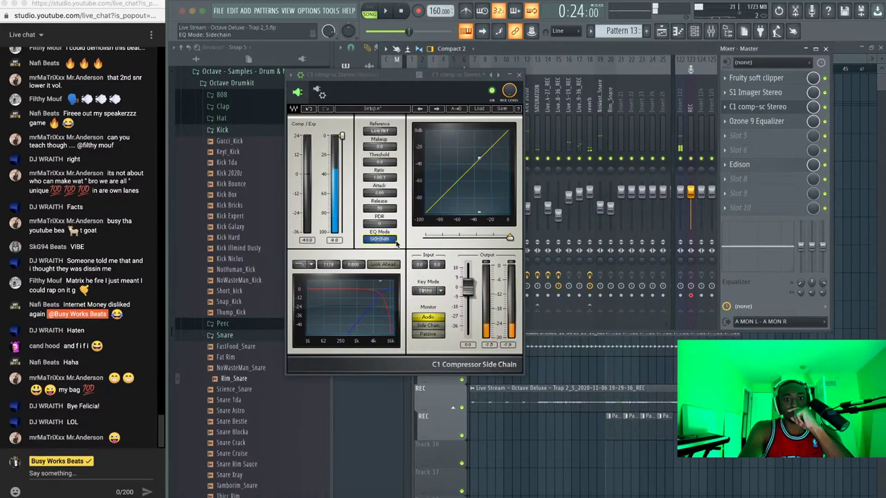
left_click(318, 93)
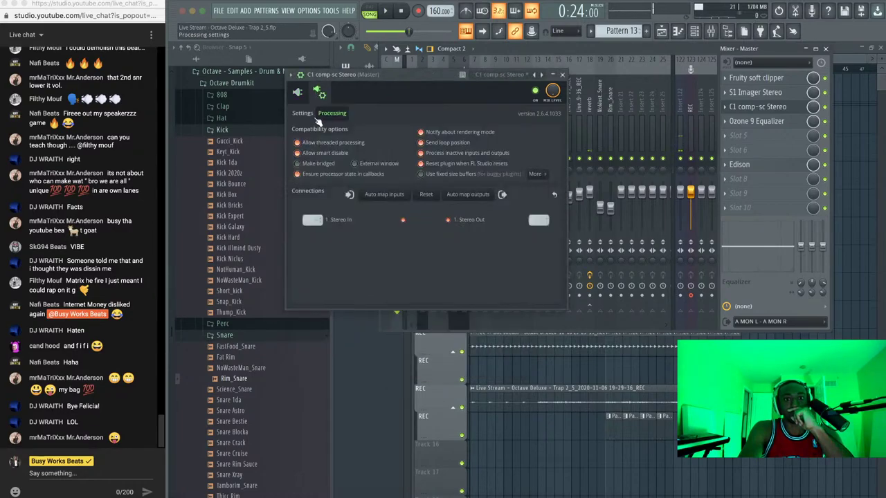
left_click(299, 93)
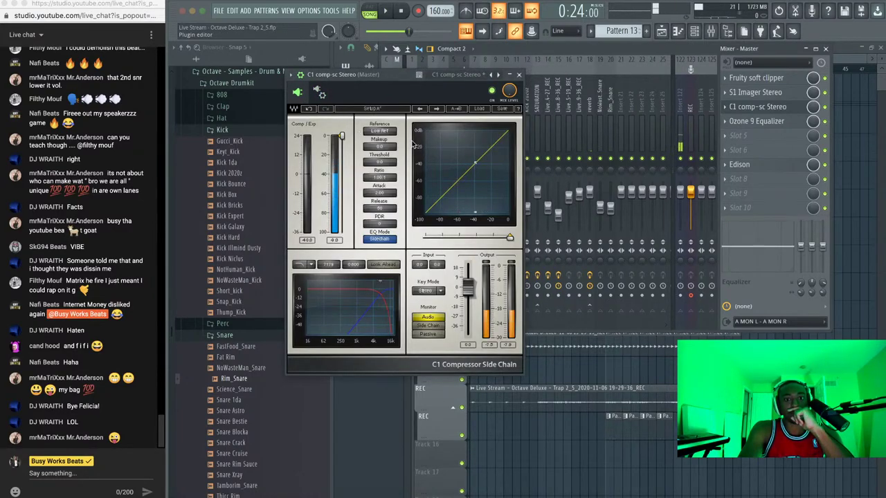
left_click(519, 75)
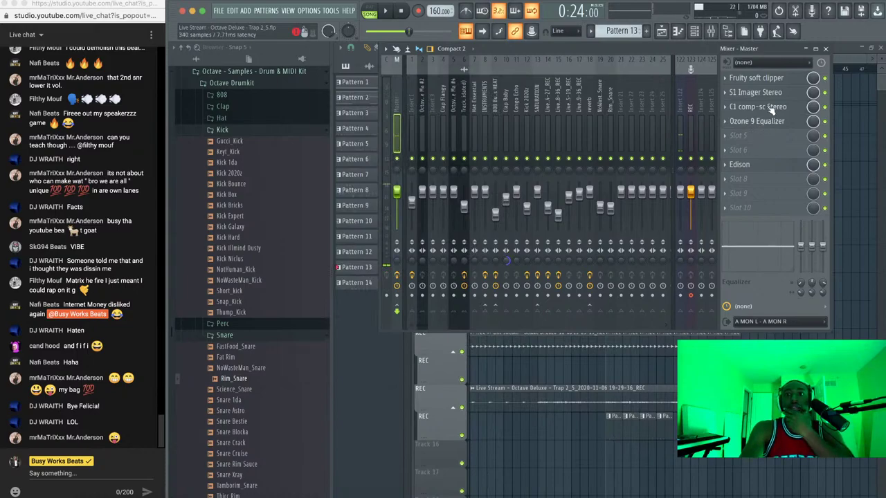
Load C6-SideChain Stereo into slot 5 of the Master, set band 1's Q to 0.35 and frequency to 755 Hz, and close it
left_click(747, 138)
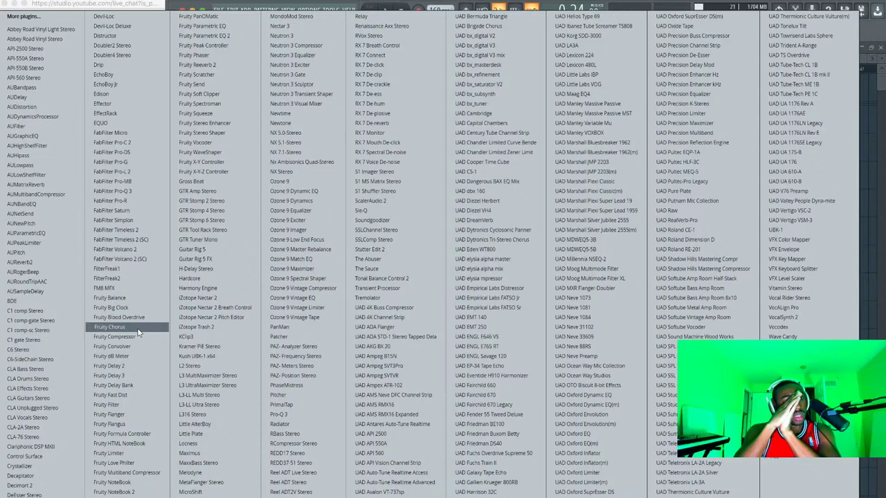
left_click(33, 359)
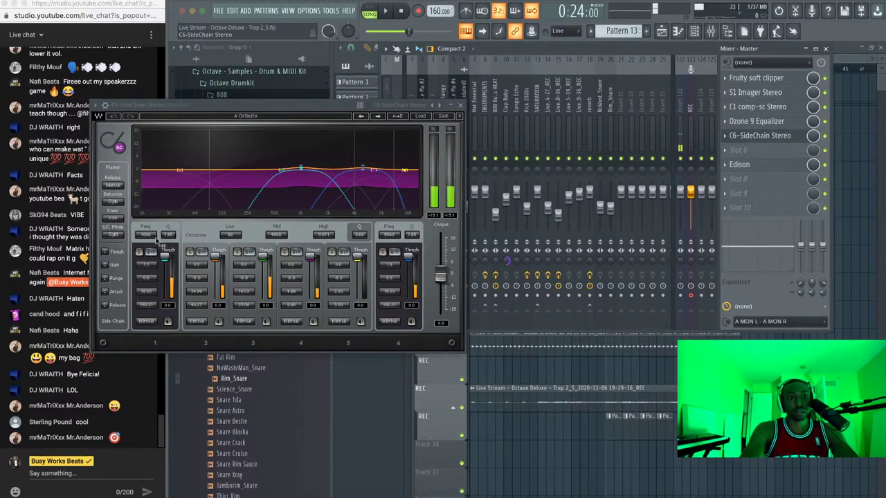
left_click_drag(170, 236, 169, 266)
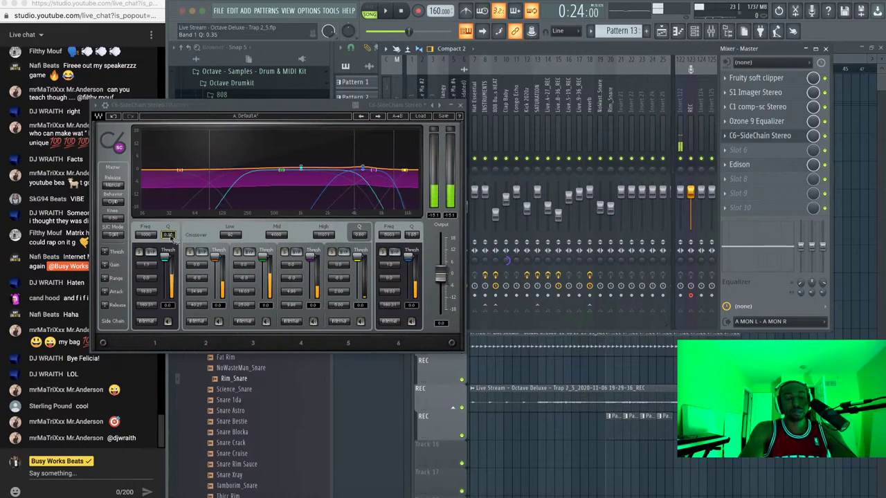
mouse_move(146, 235)
left_mouse_down()
mouse_move(145, 227)
mouse_move(146, 244)
left_mouse_up()
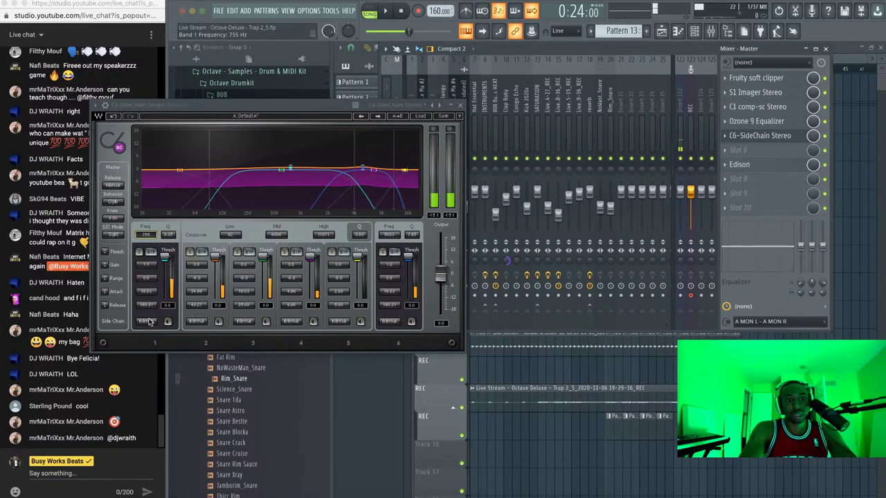
left_click(148, 321)
left_click(460, 105)
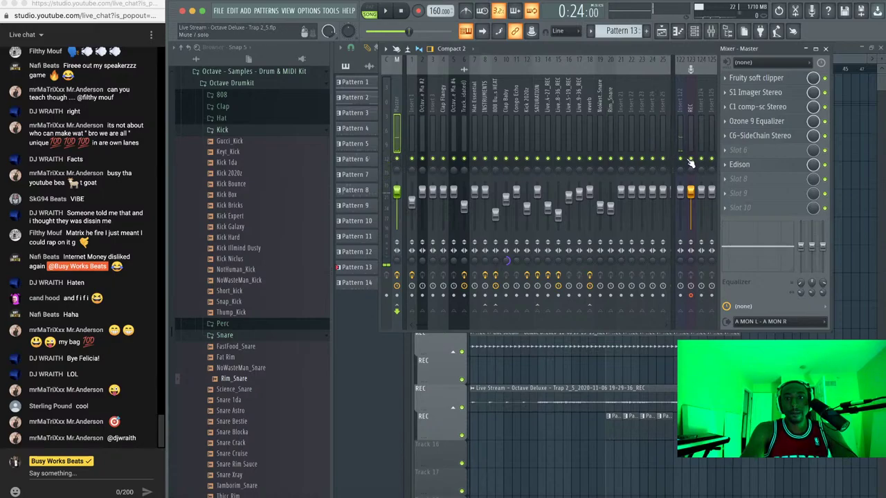
Try to sidechain the Kick 2020z track to the Master during playback, and restore its normal routing to the Master
key("space")
key("space")
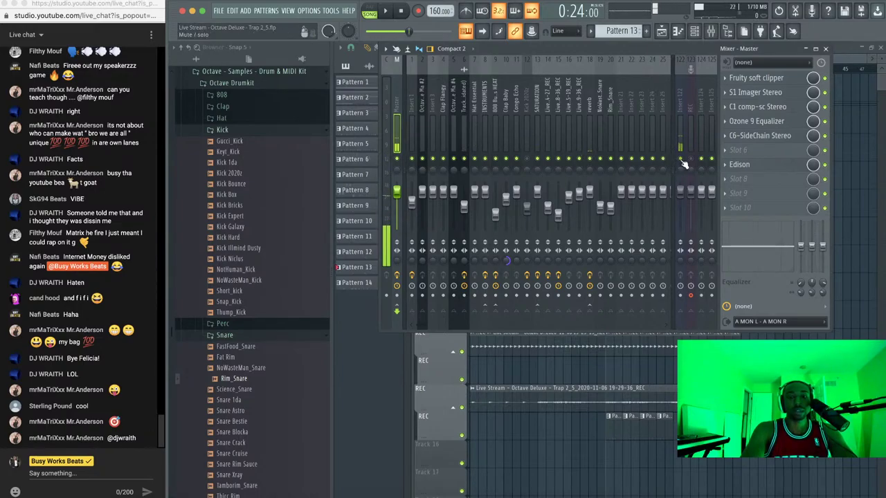
key("space")
left_click(526, 132)
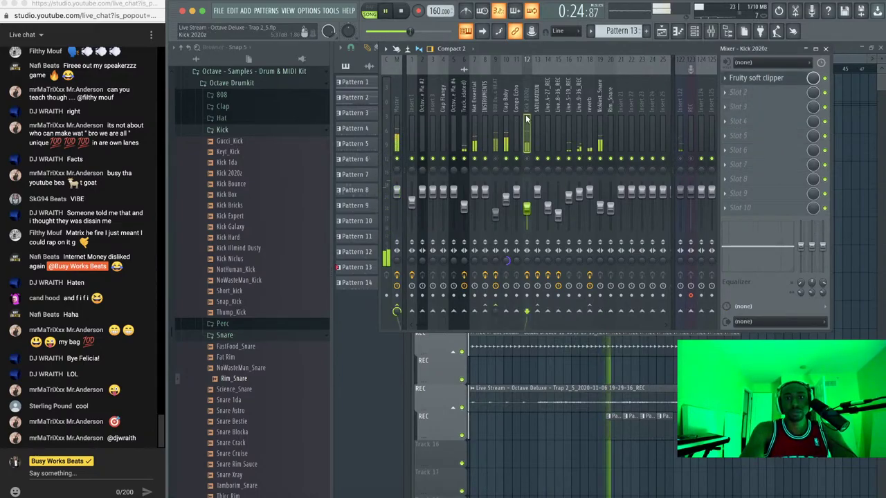
right_click(397, 308)
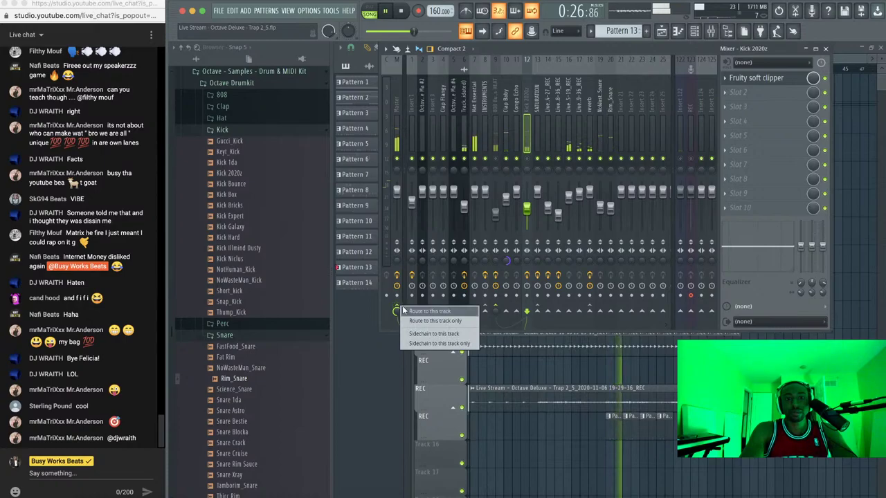
left_click(434, 335)
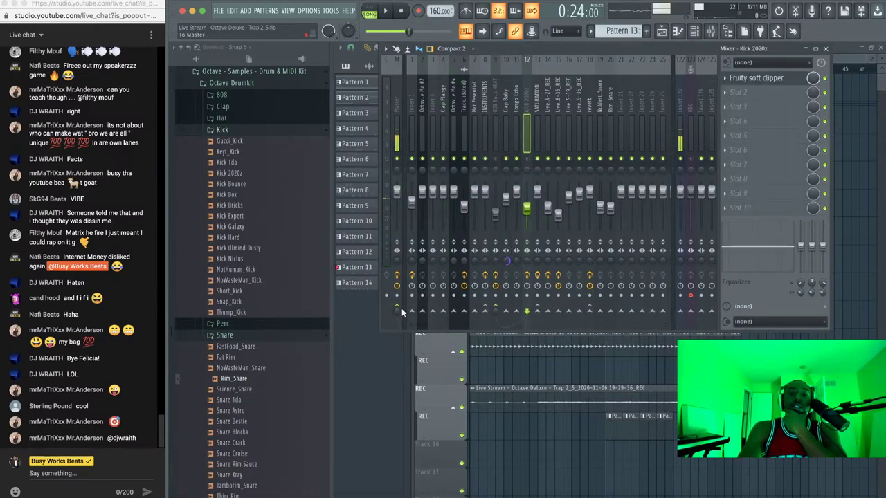
right_click(399, 311)
left_click(412, 317)
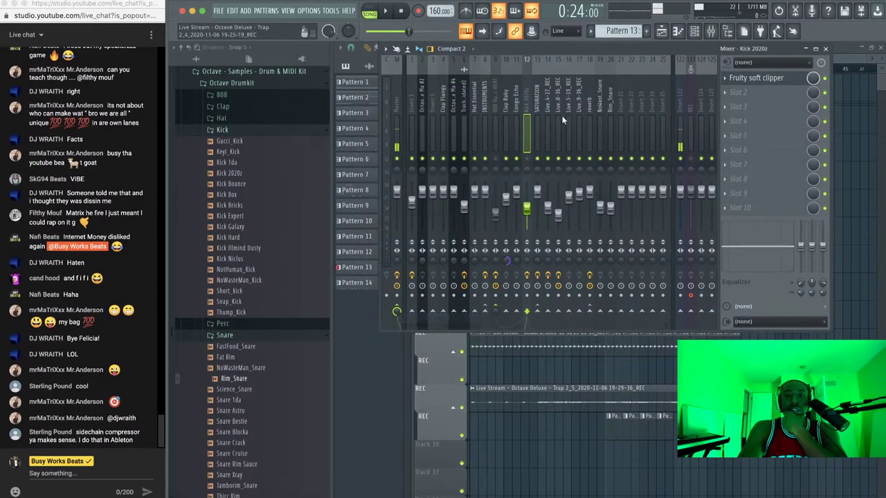
Rename mixer track Insert 22 as MIX BUS
right_click(638, 61)
left_click(668, 69)
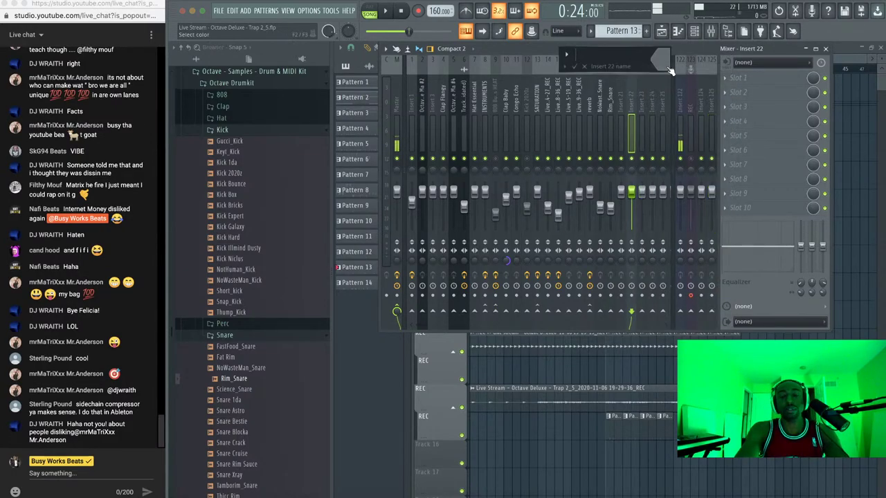
key("Return")
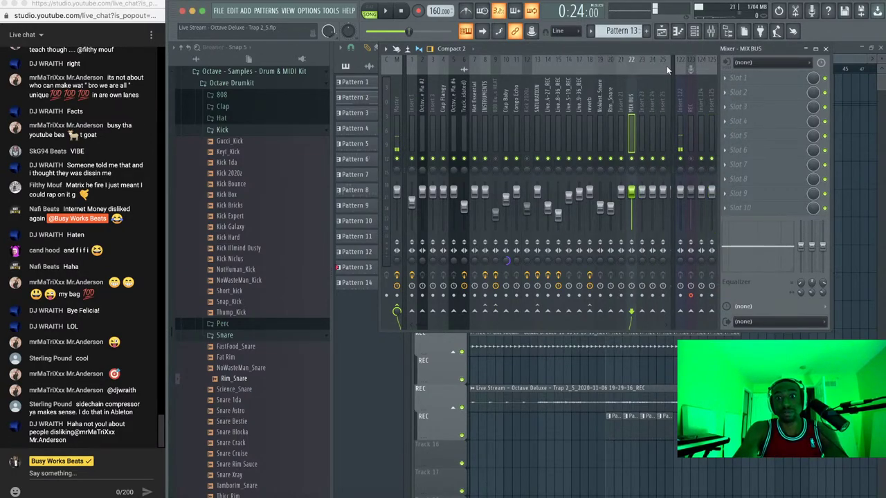
Select mixer tracks 1 through 21 and route them only to the MIX BUS track
left_click(619, 102)
left_click_drag(611, 102, 408, 98)
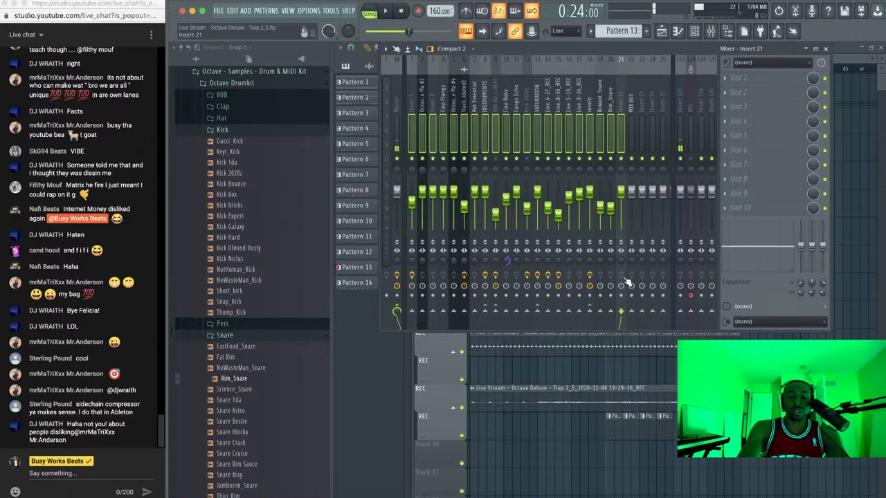
right_click(632, 313)
left_click(654, 327)
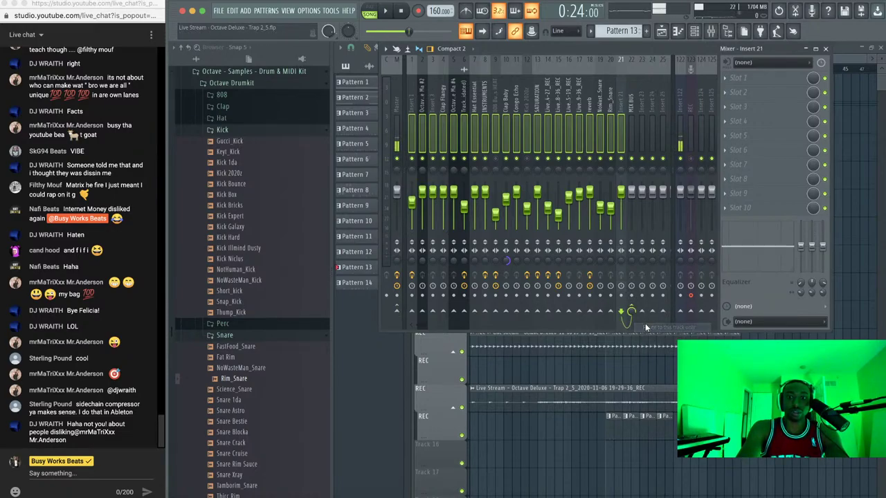
Check the output routing of the recorded tracks 17, 16 and 15 in the mixer
left_click(573, 102)
left_click(579, 101)
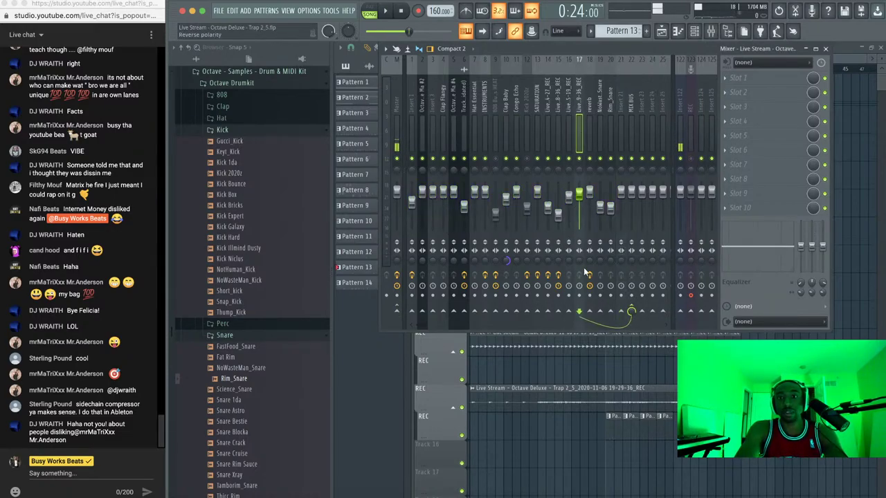
left_click(569, 104)
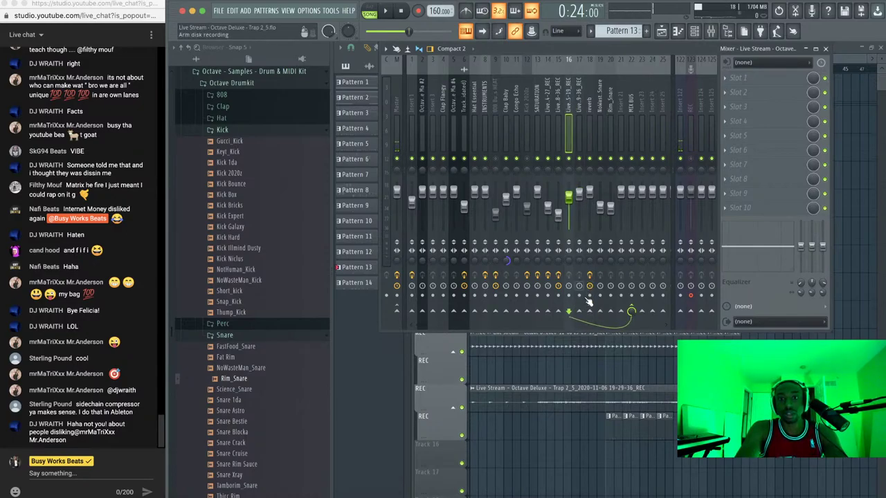
left_click(555, 104)
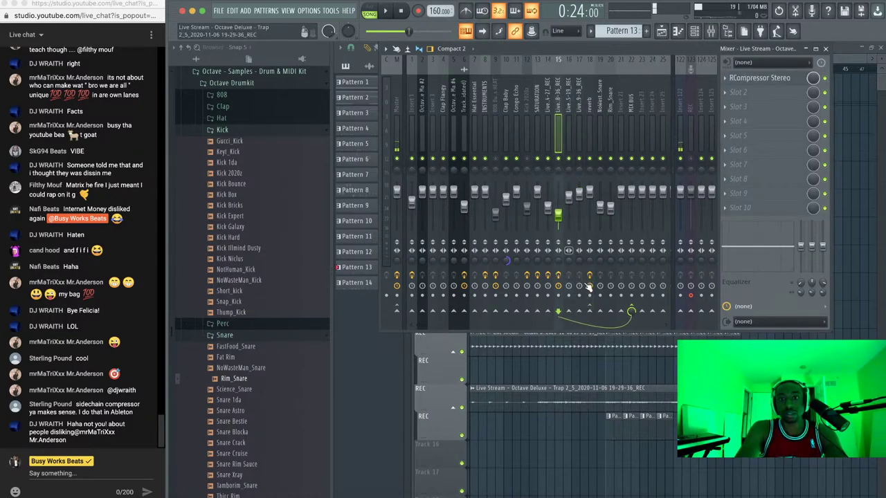
Check the output routing of recorded track 14, the INSTRUMENTS track, the Hat Essential track and the MIX BUS in the mixer
left_click(548, 139)
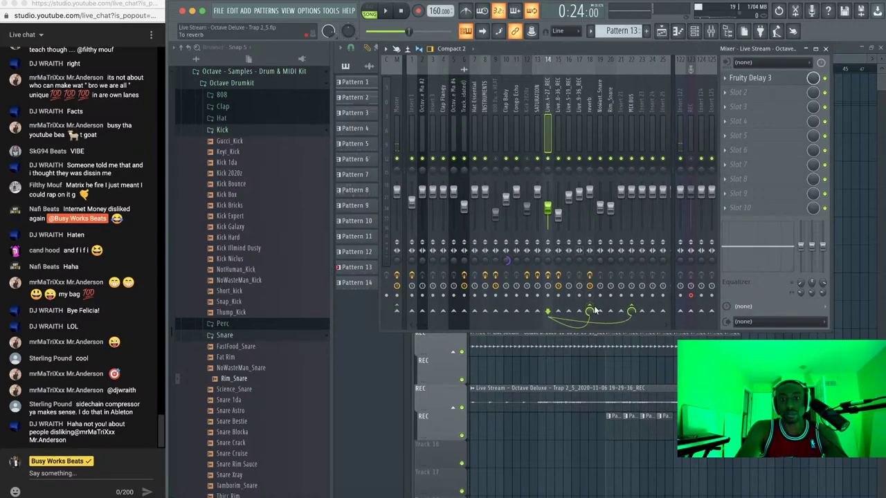
left_click(484, 103)
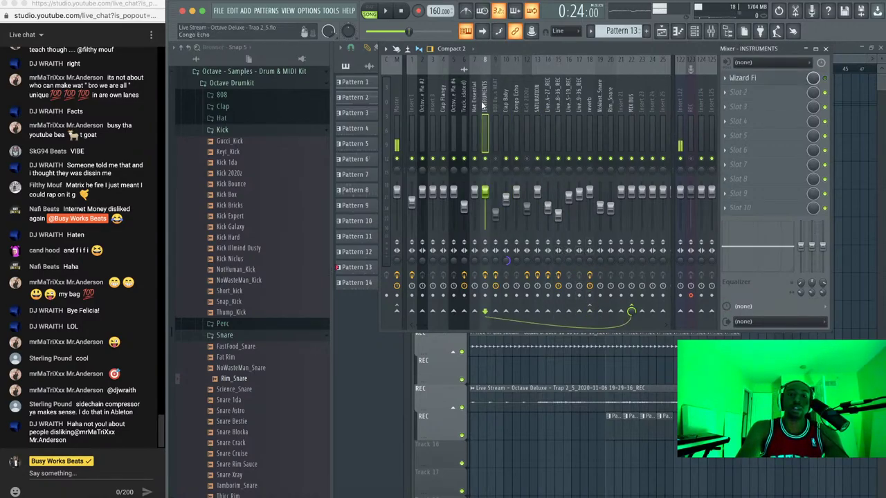
left_click(476, 101)
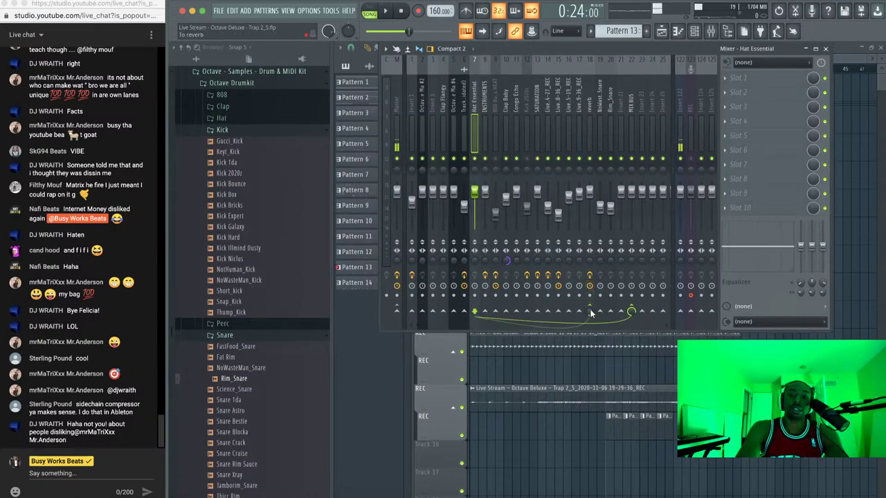
left_click(636, 119)
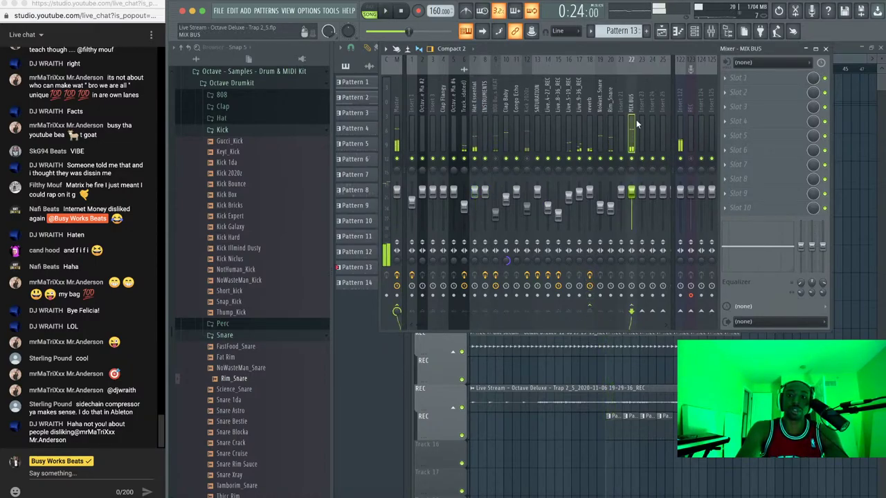
Copy the Master's mixer track state with its whole effects chain onto mixer track 22, the MIX BUS
left_click(397, 102)
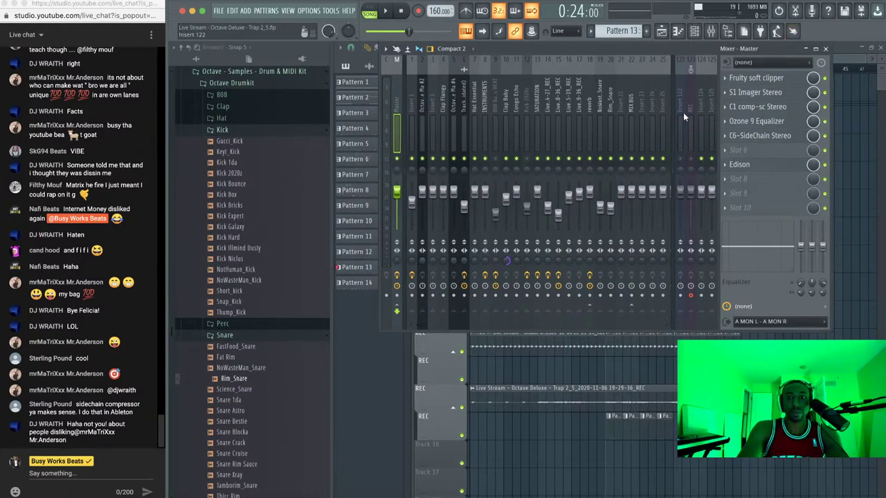
right_click(401, 90)
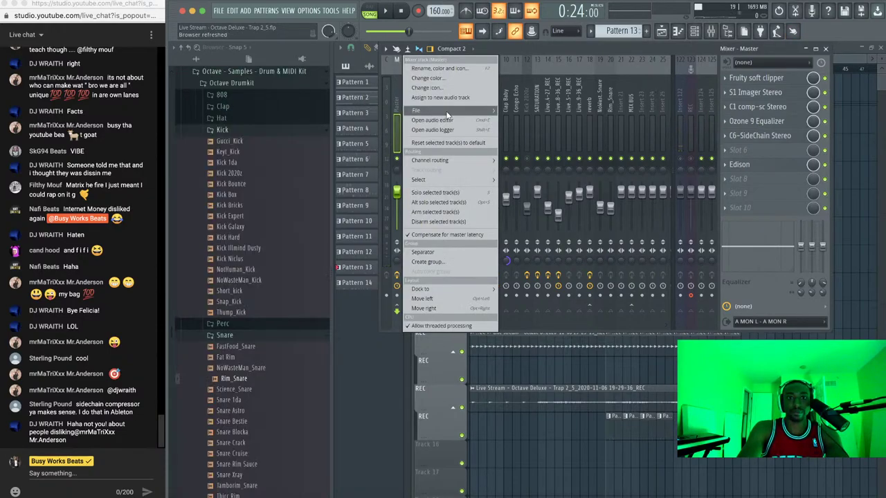
mouse_move(422, 110)
left_click_drag(520, 124, 632, 102)
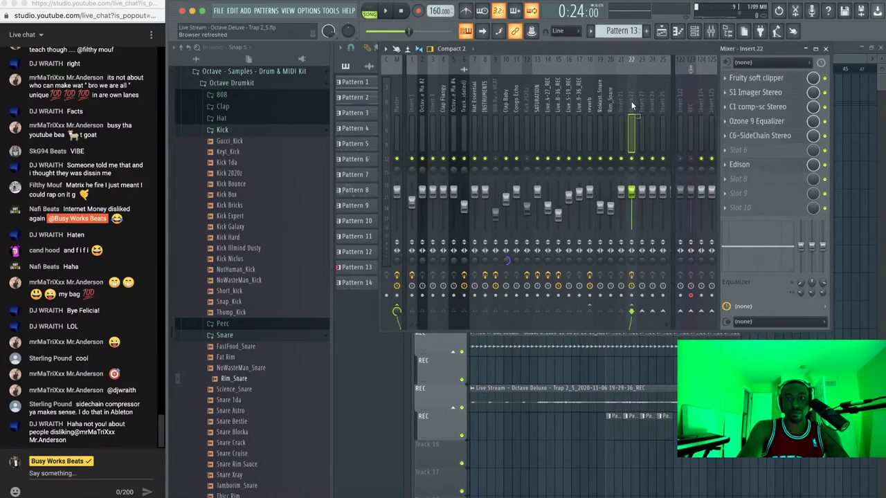
Reset the Master mixer track to default, removing all of its plugins
left_click(398, 103)
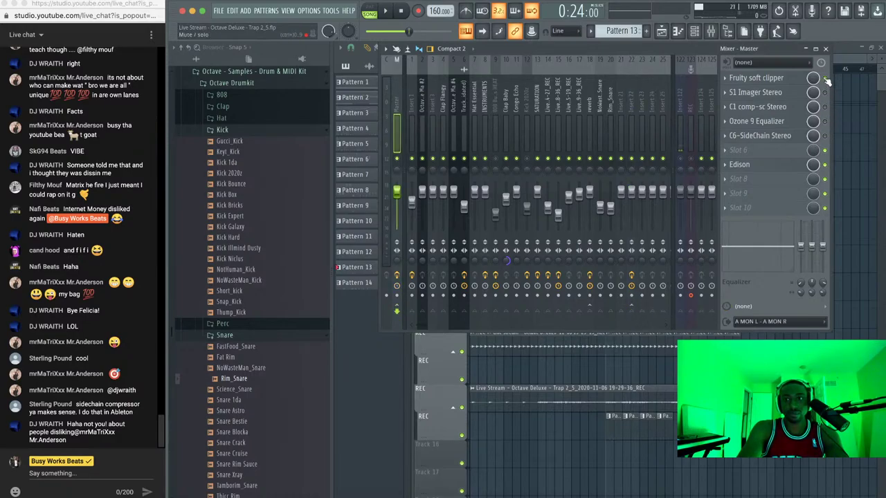
right_click(397, 100)
key("d")
key("l")
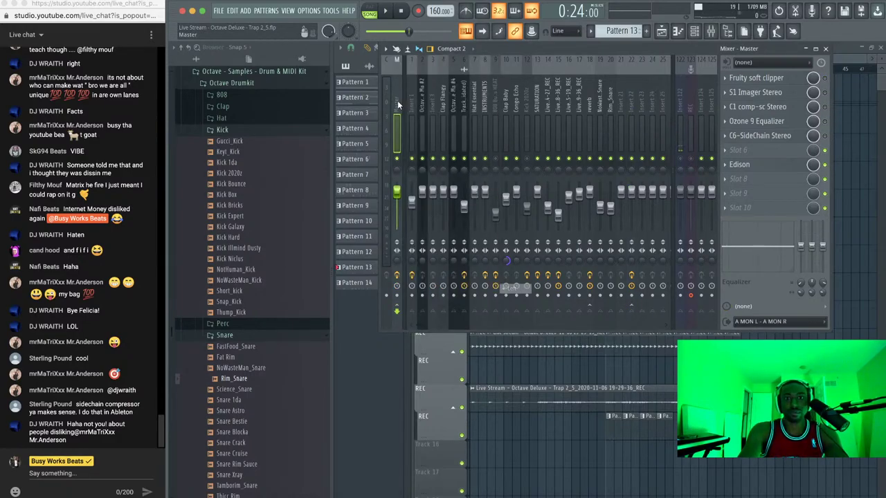
right_click(398, 100)
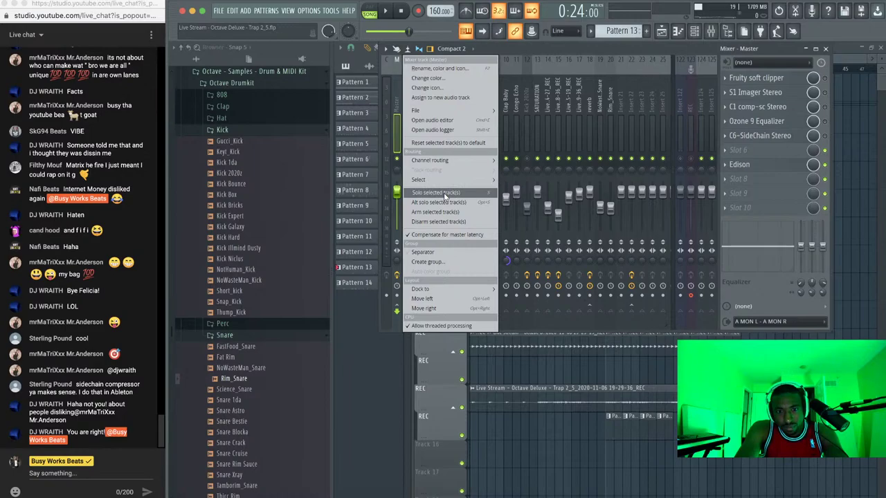
left_click(452, 143)
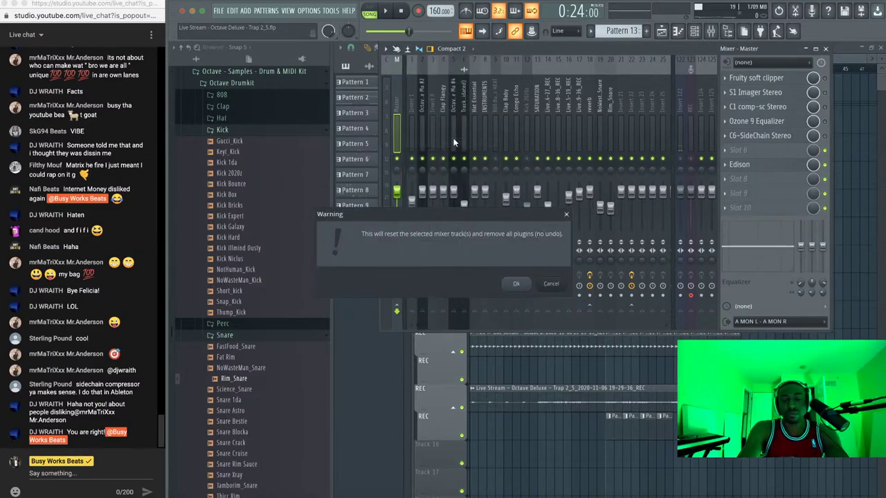
key("Return")
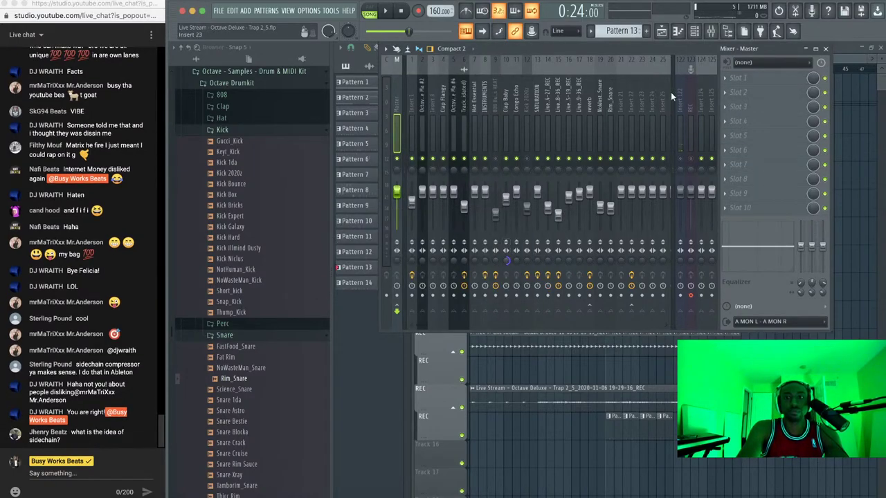
Play the beat through Insert 22, and delete the C1 comp-sc Stereo plugin from its effects chain
left_click(590, 110)
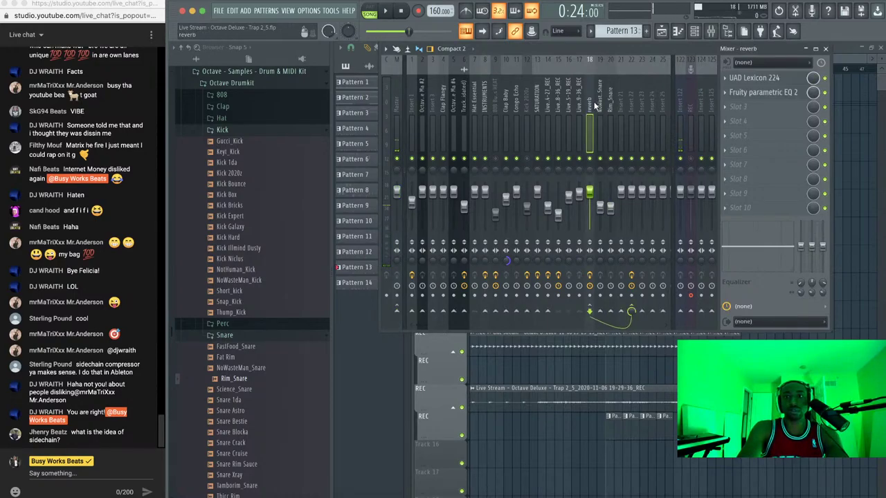
key("space")
left_click(632, 111)
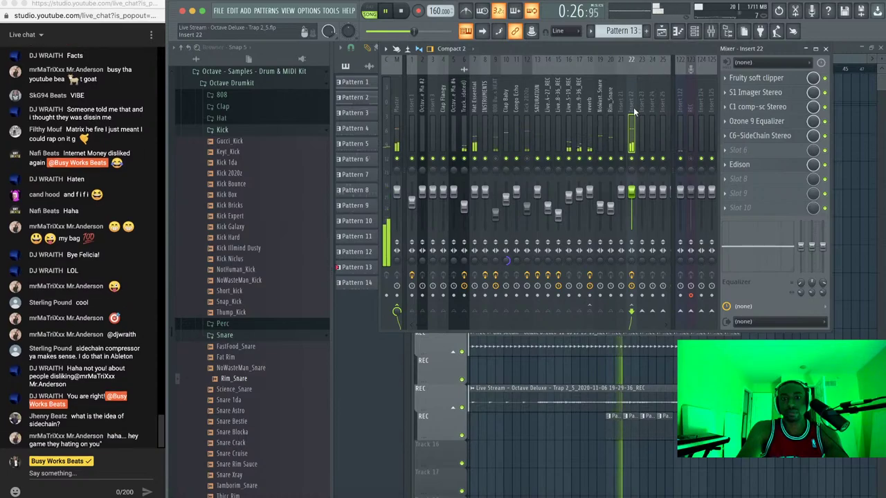
left_click(733, 109)
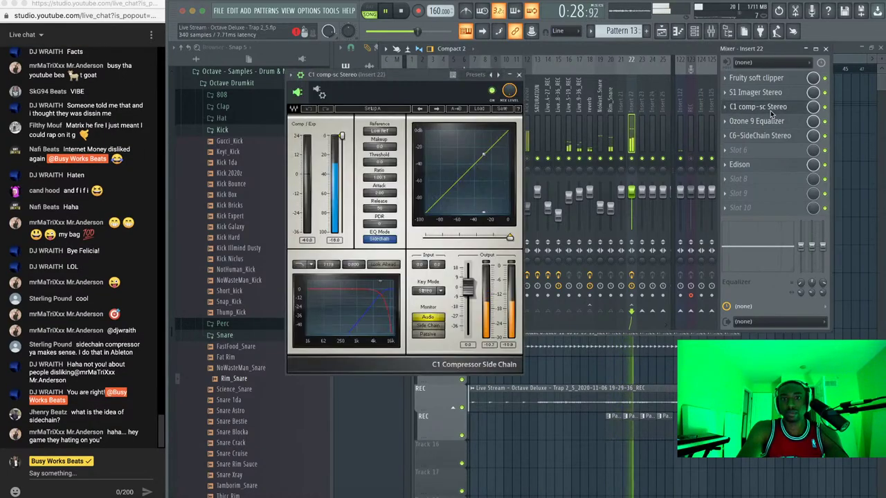
key("space")
left_click(734, 109)
left_click(751, 135)
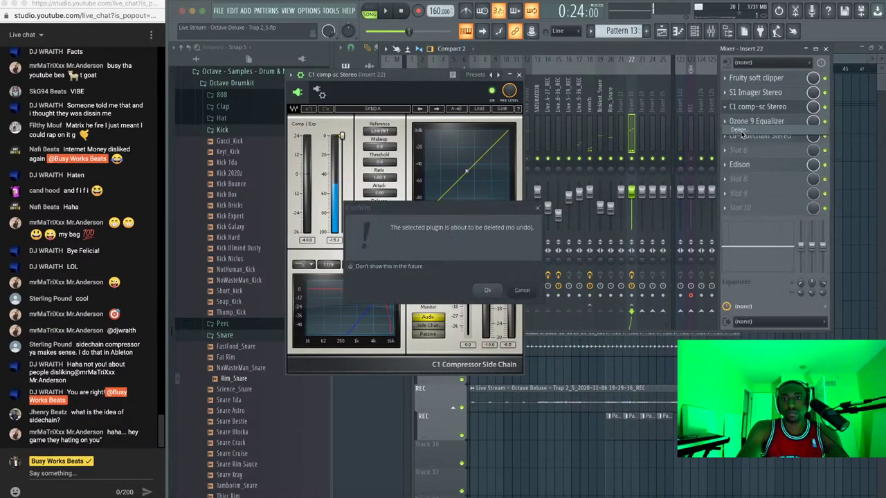
left_click(483, 290)
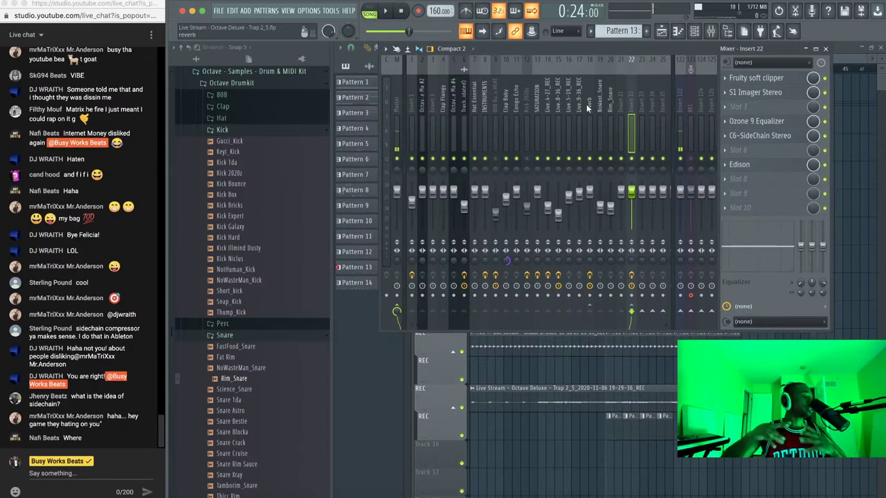
Unmute the Kick 2020z and 808 Busy Works HEAT tracks in the mixer
left_click(527, 107)
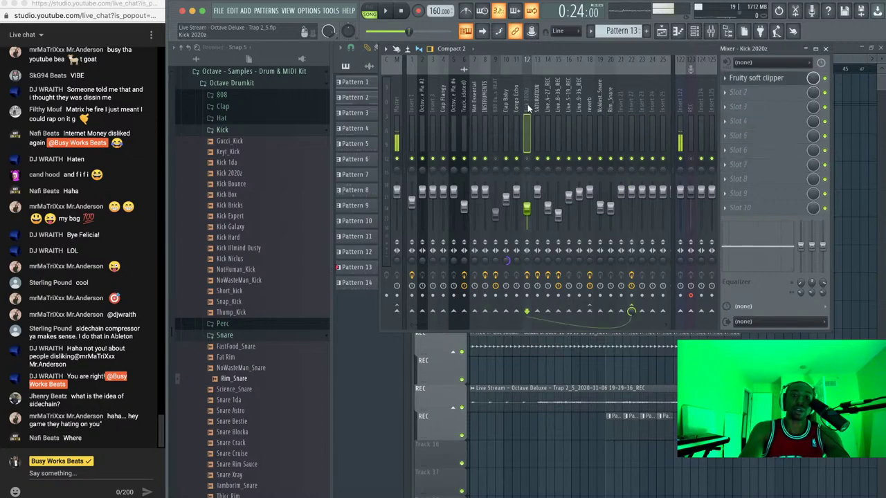
left_click(494, 106)
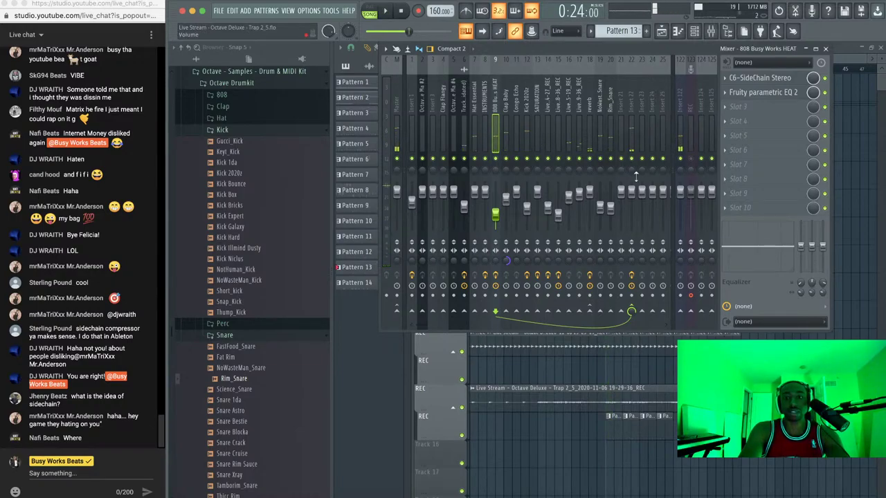
Set the Stereo Aux In of Insert 22's C6-SideChain Stereo plugin to the 808 Busy Works HEAT track
left_click(633, 140)
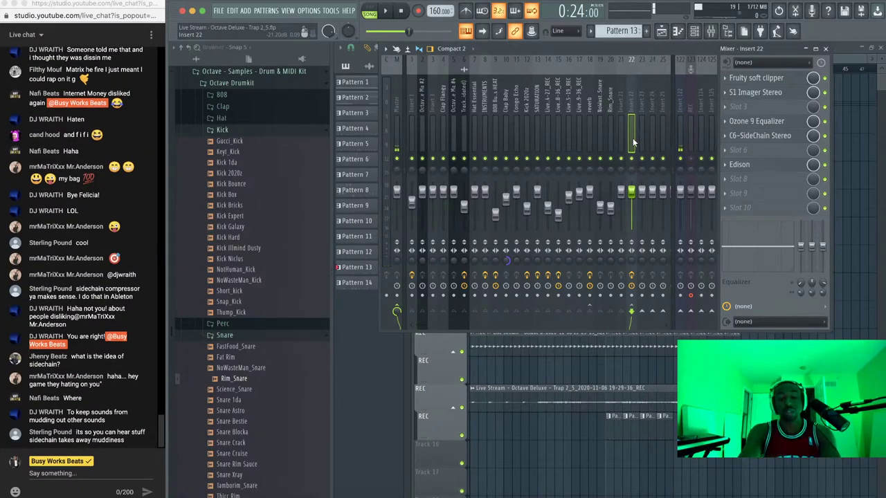
left_click(759, 135)
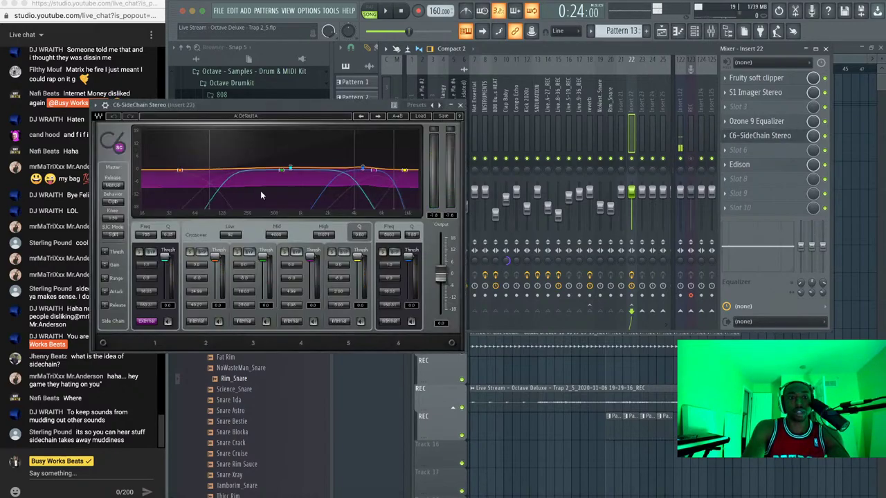
left_click(111, 115)
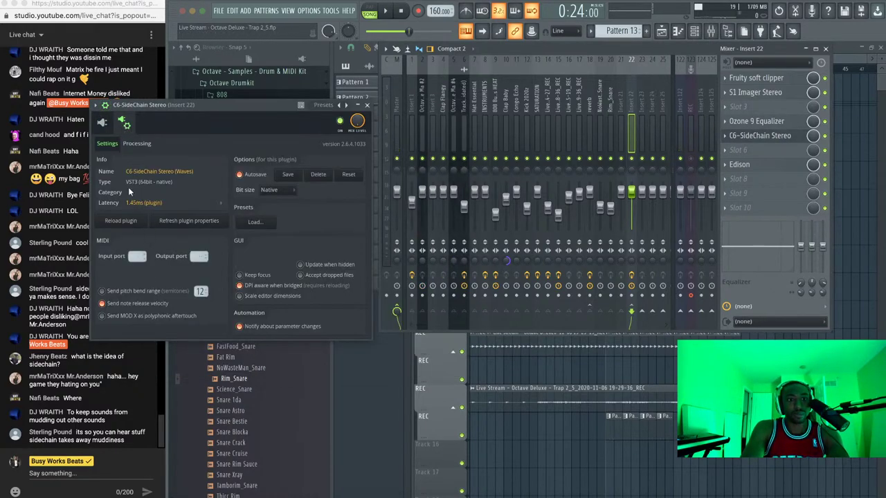
left_click(139, 143)
left_click(118, 263)
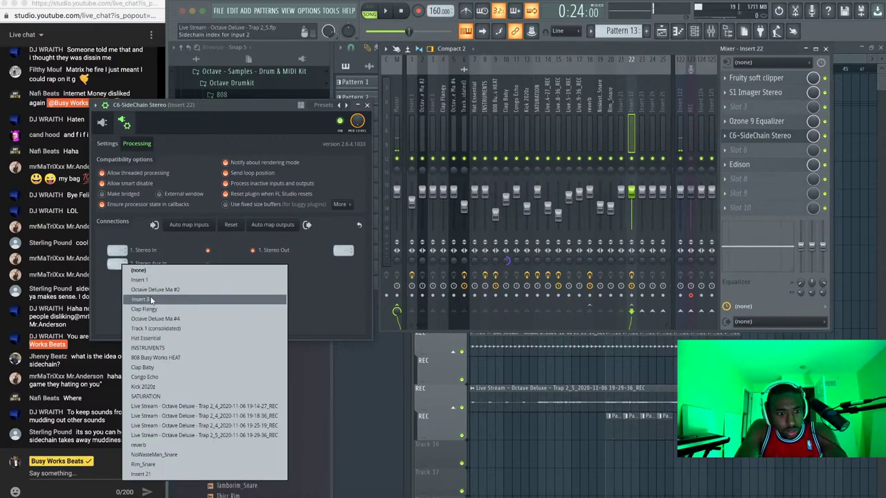
left_click(158, 357)
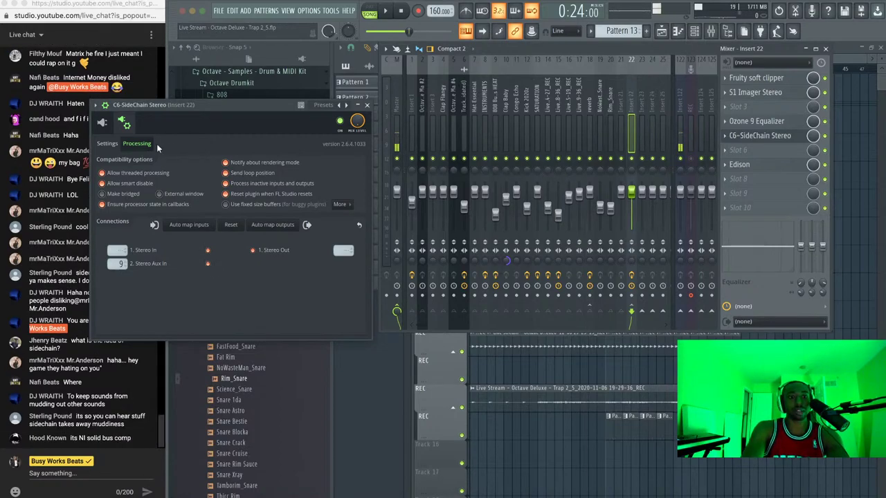
Lower band 1's threshold in the C6-SideChain to about -27.7 dB and set its range to -10 dB
left_click(104, 124)
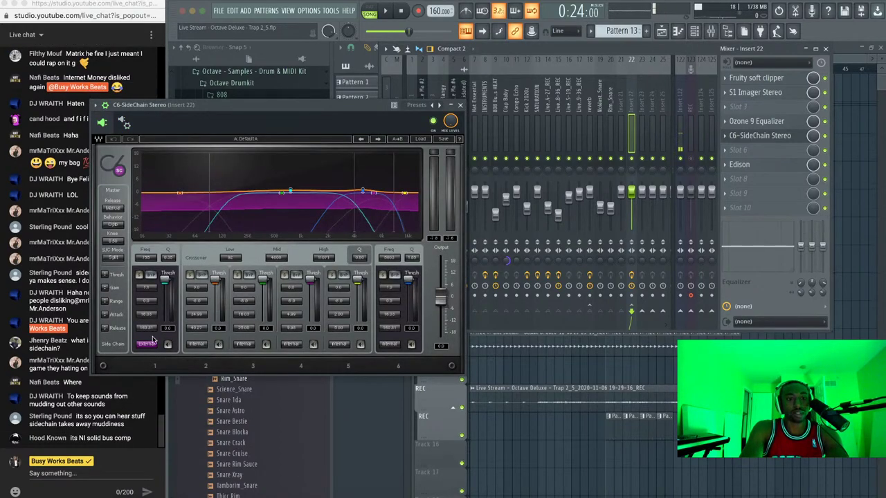
left_click_drag(167, 277, 165, 295)
key("space")
key("space")
double_click(147, 300)
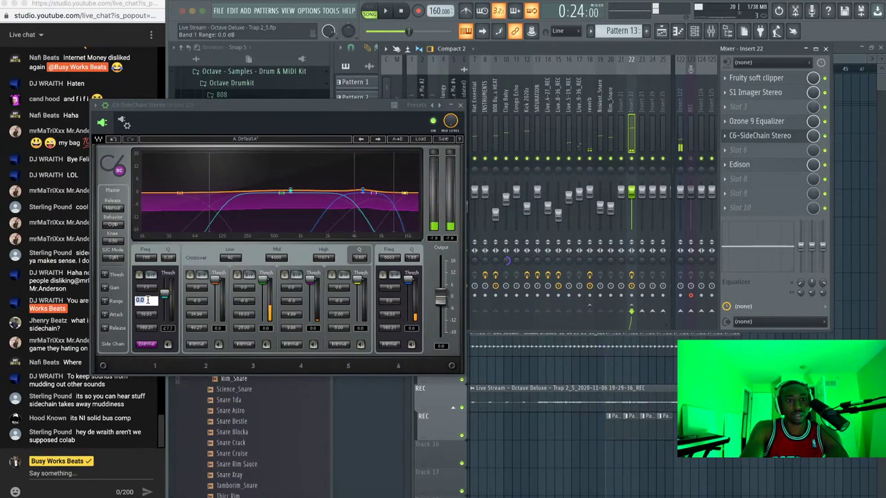
type("-10")
key("Return")
Monitor band 1's external side-chain signal during playback, and lower the band's threshold to about -39.7 dB
key("space")
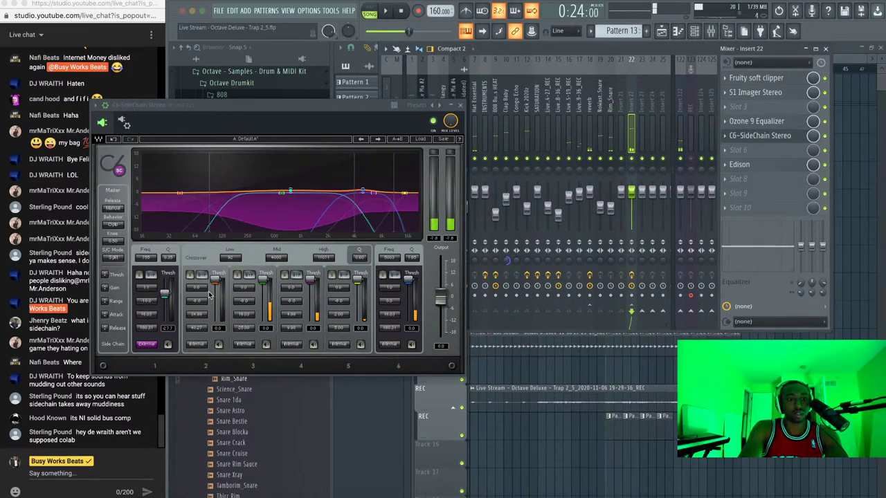
left_click(167, 344)
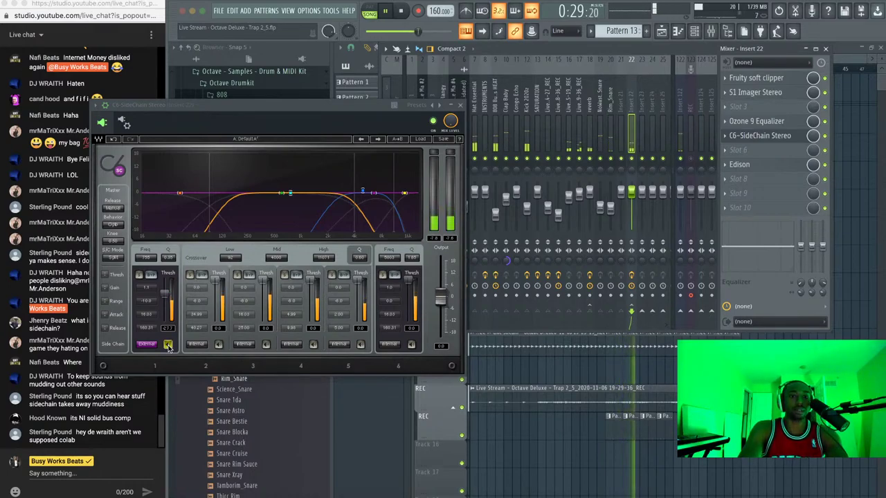
key("space")
left_click(168, 344)
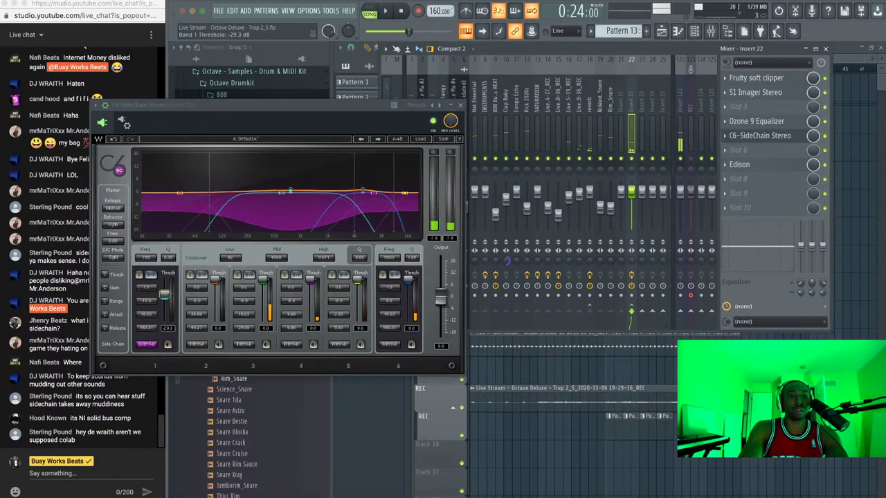
key("space")
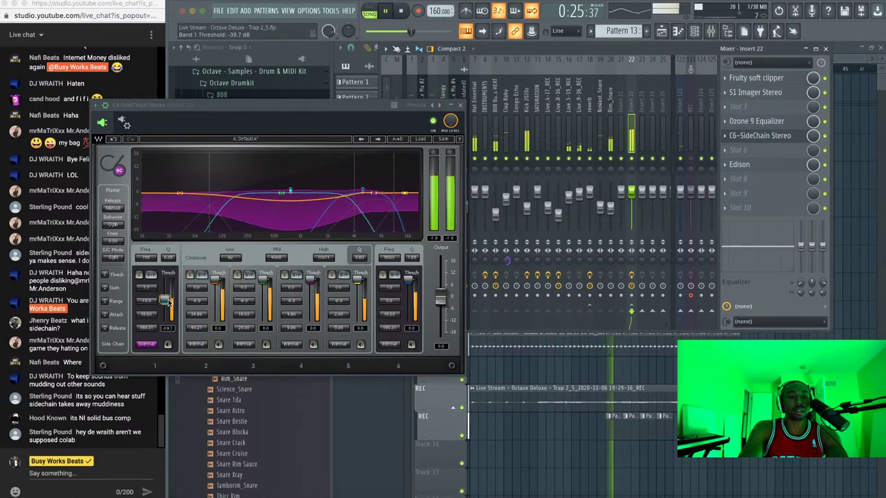
left_click_drag(165, 297, 167, 301)
key("space")
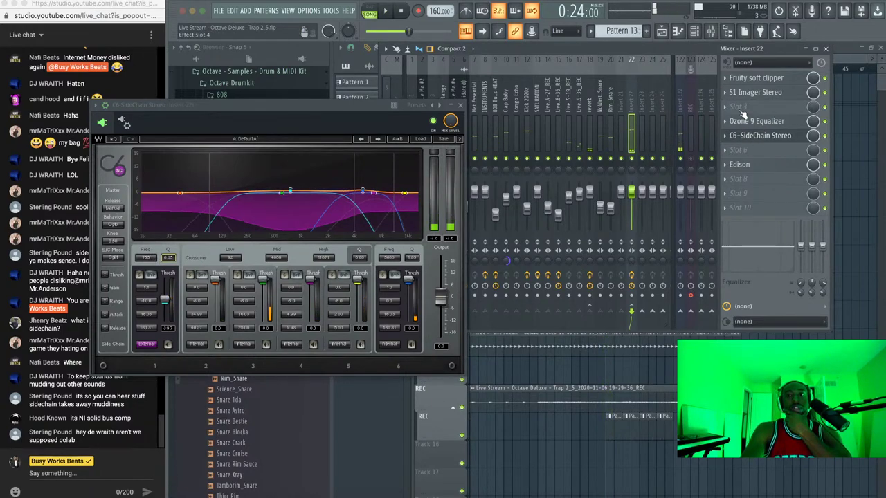
Locate C6-SideChain Stereo in the plugin list, then reposition its window and play the beat to examine band 1's compression
left_click(748, 135)
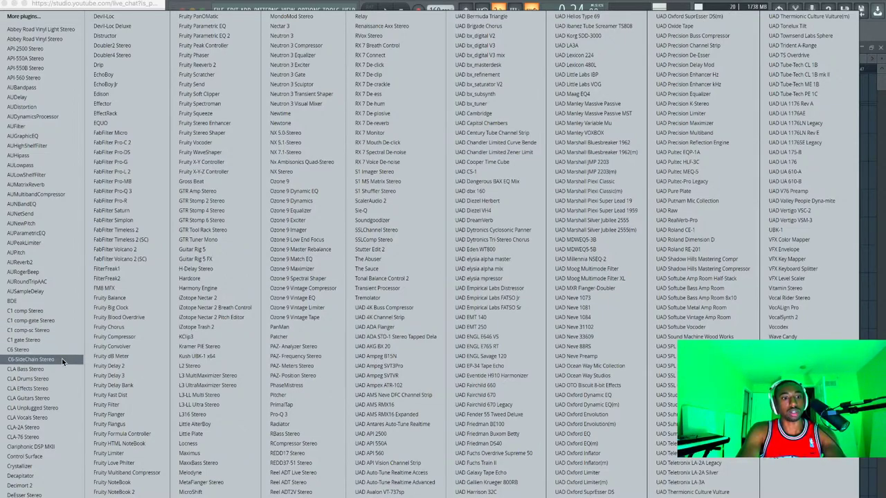
left_click(61, 360)
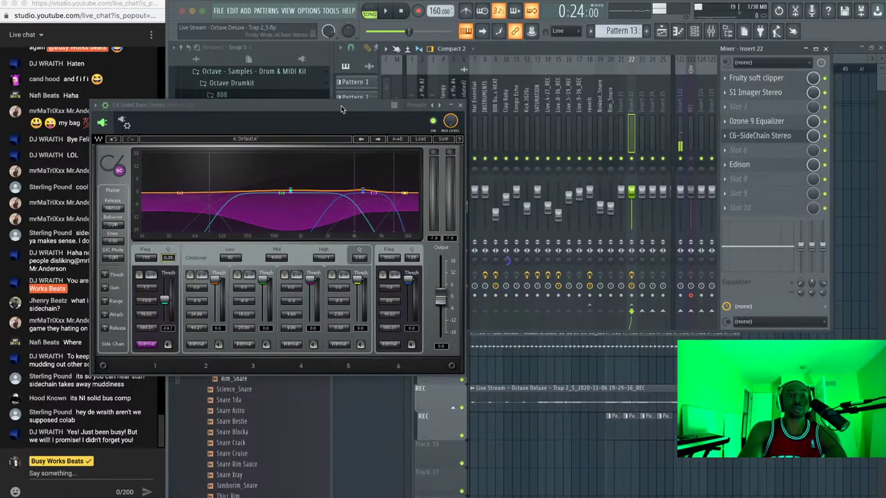
left_click_drag(343, 106, 568, 81)
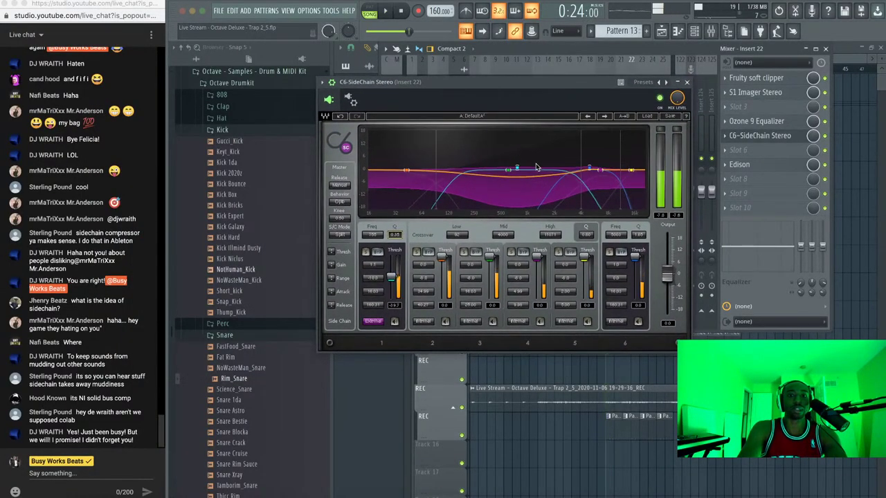
key("space")
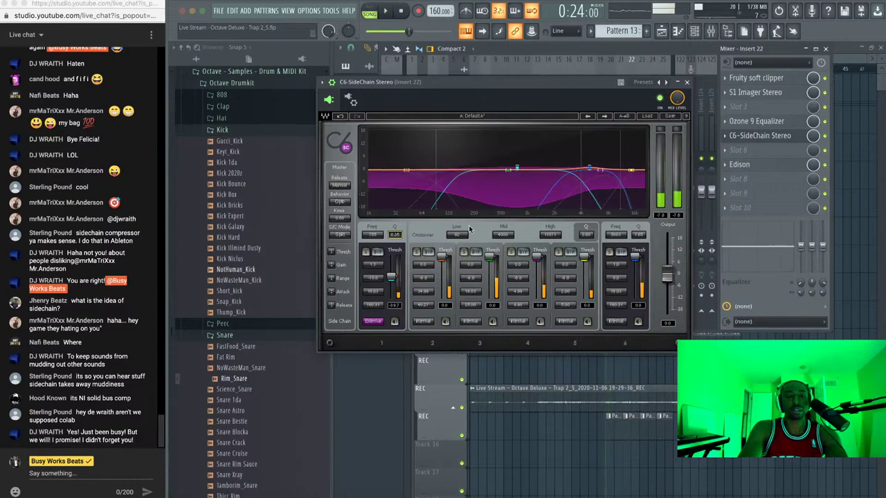
Set band 1's range in Insert 22's C6-SideChain to -4 dB while the beat plays
key("space")
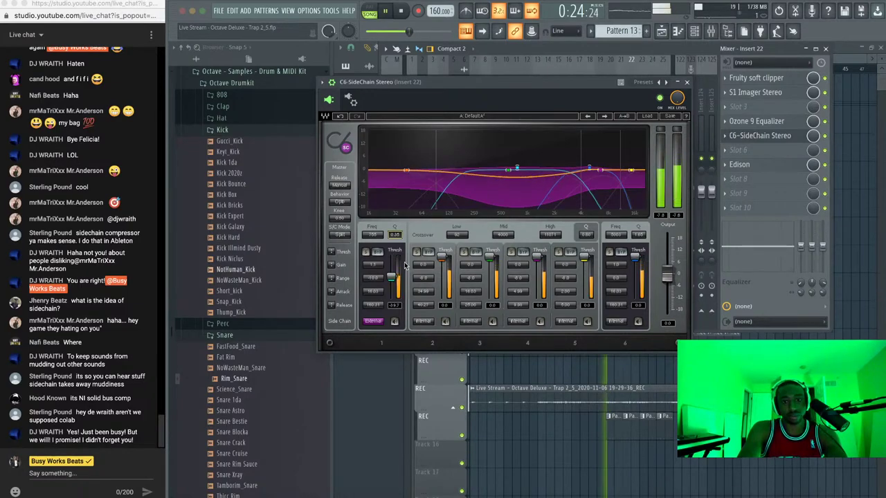
left_click(374, 278)
type("-4")
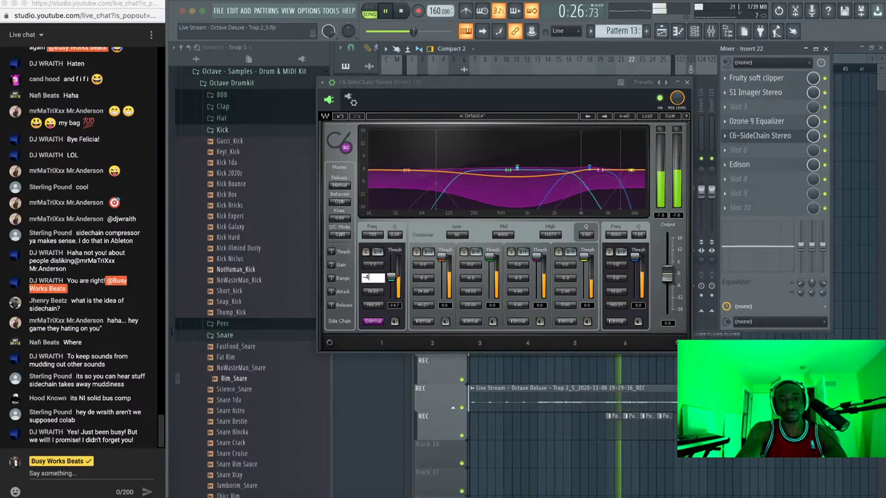
key("Return")
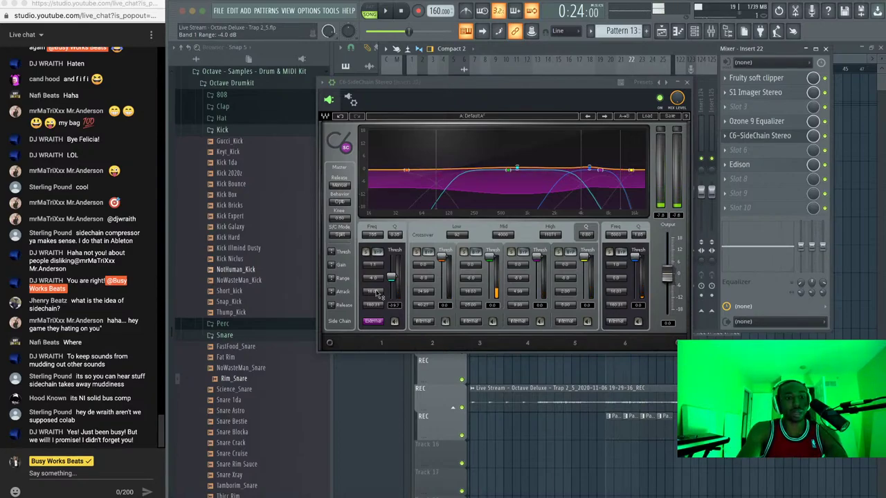
Set band 1's release in the C6-SideChain to about 37.6 ms, and move the plugin above S1 Imager Stereo on Insert 22
key("space")
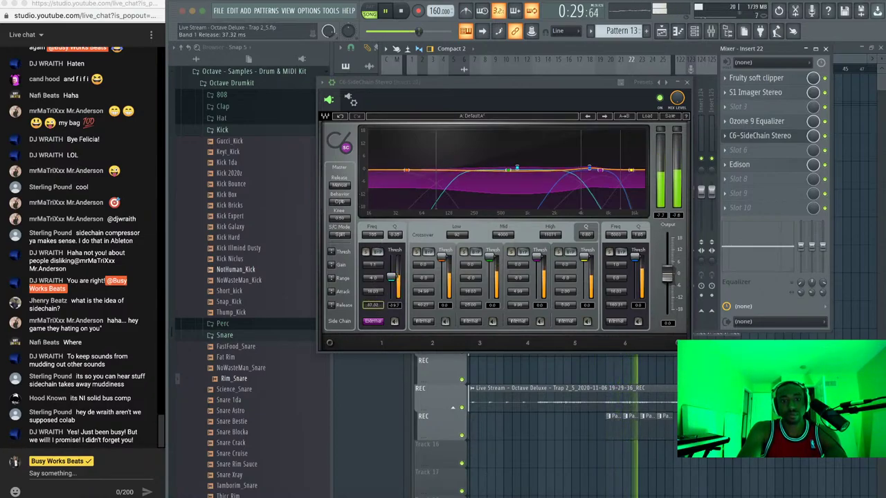
left_click_drag(374, 302, 374, 305)
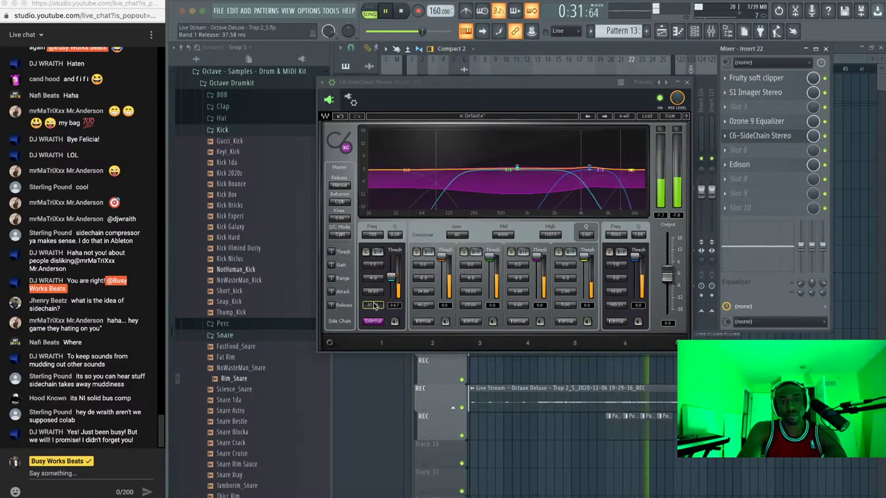
left_click(687, 81)
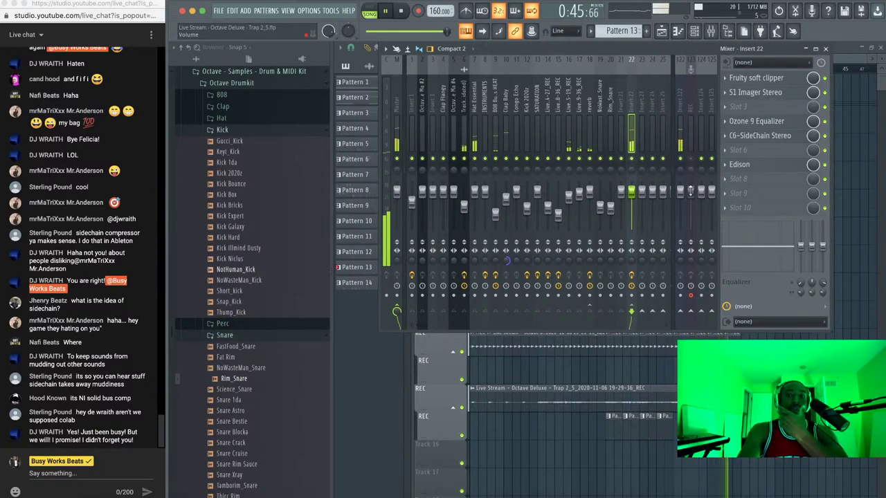
left_click_drag(784, 139, 784, 96)
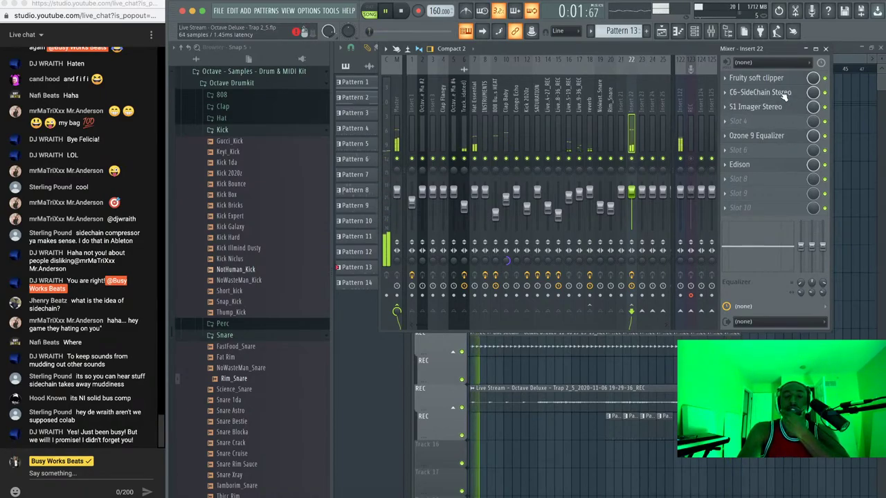
Adjust bell band 3 of the Ozone 9 Equalizer's Side channel to about 216 Hz with 1.9 dB gain and a Q of 0.7
left_click(767, 136)
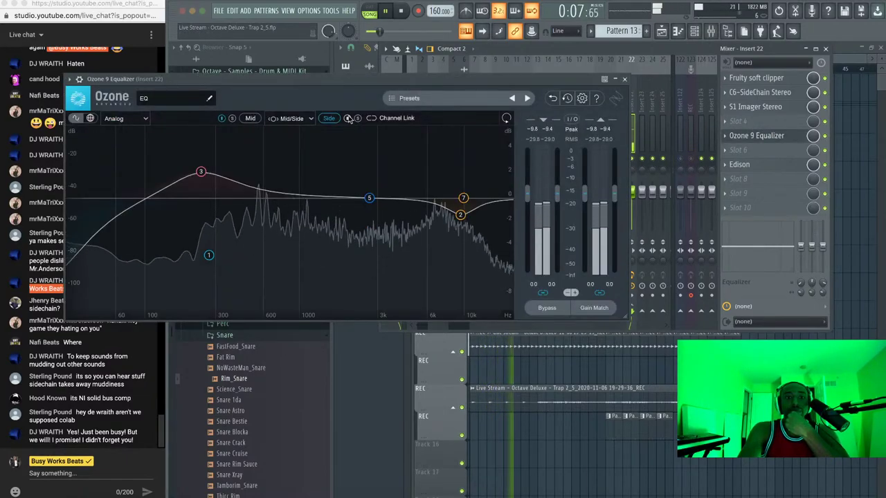
left_click(201, 171)
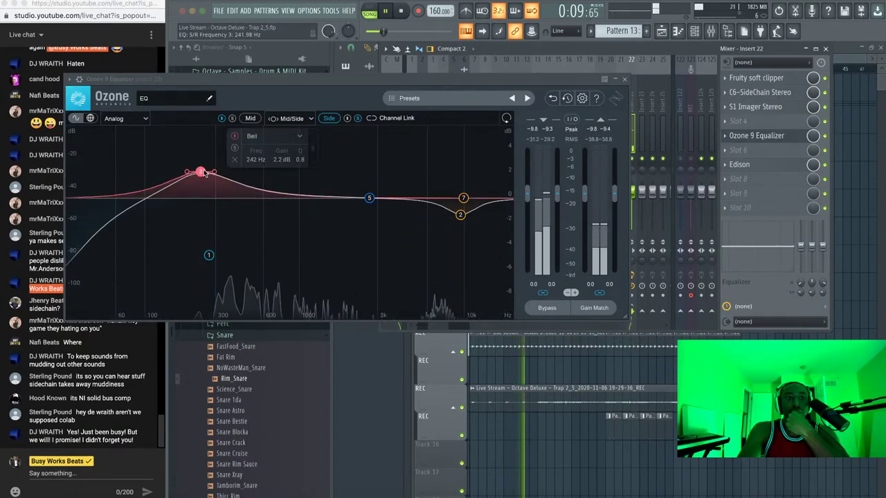
scroll(199, 173, "down", 1)
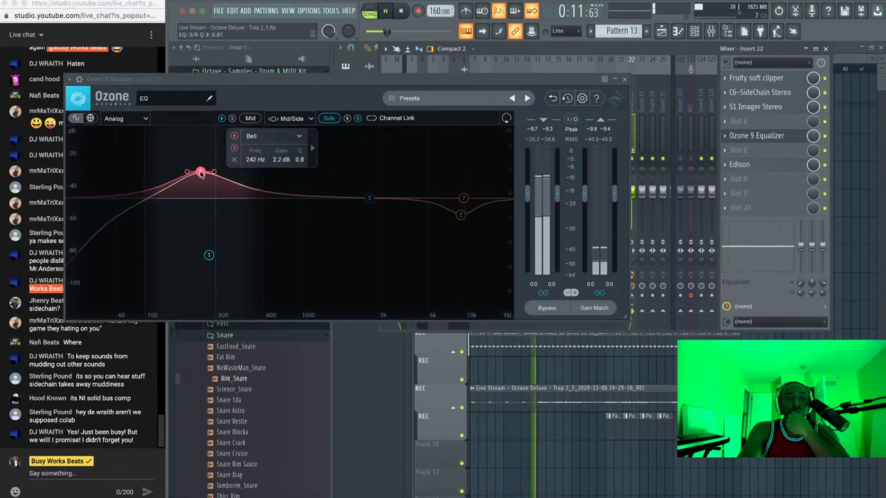
mouse_move(201, 173)
left_mouse_down()
mouse_move(224, 171)
mouse_move(170, 163)
mouse_move(193, 171)
left_mouse_up()
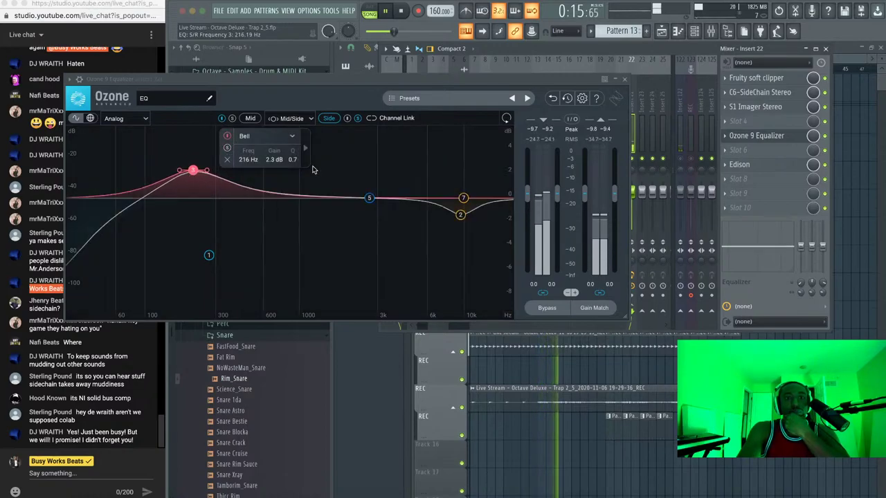
scroll(277, 162, "down", 4)
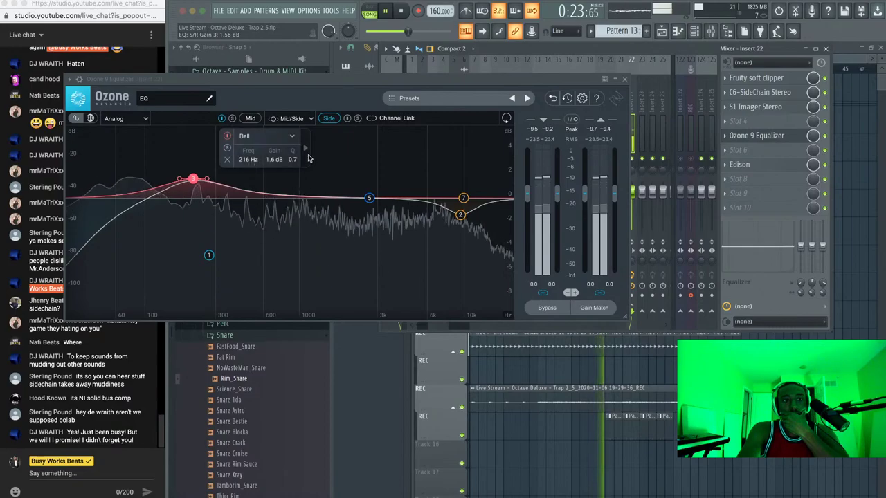
scroll(272, 154, "up", 3)
scroll(272, 152, "up", 2)
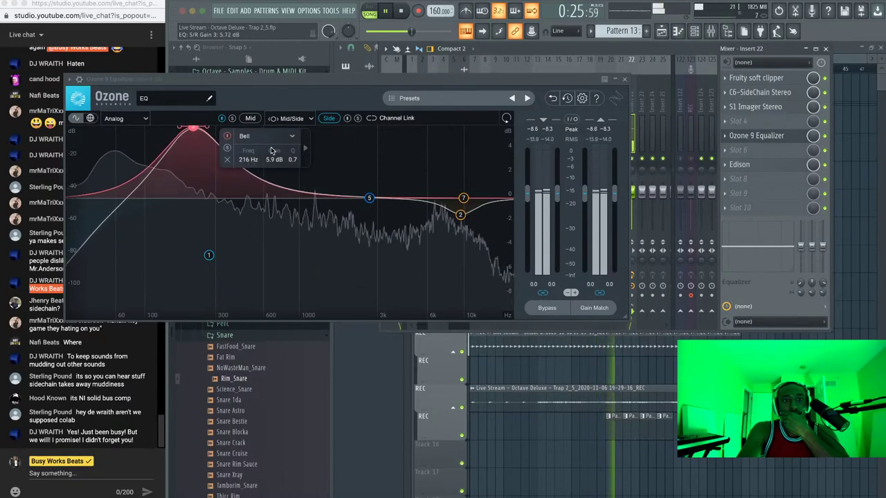
scroll(272, 152, "down", 4)
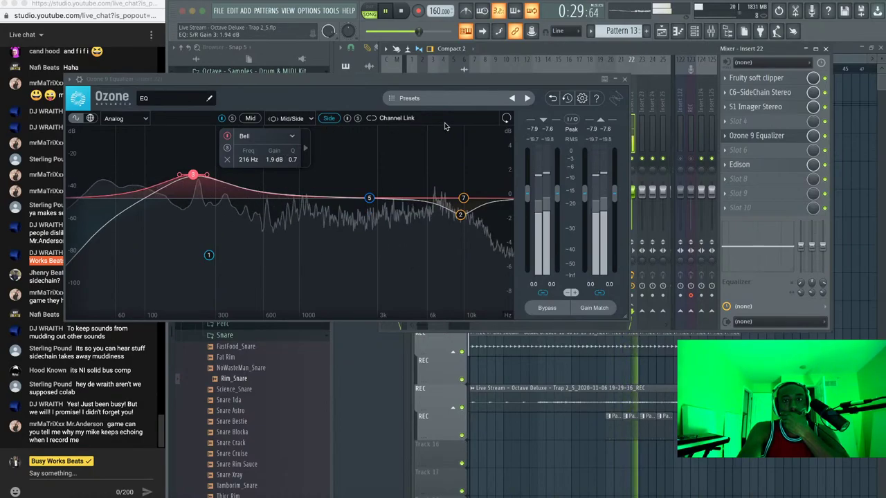
left_click(625, 81)
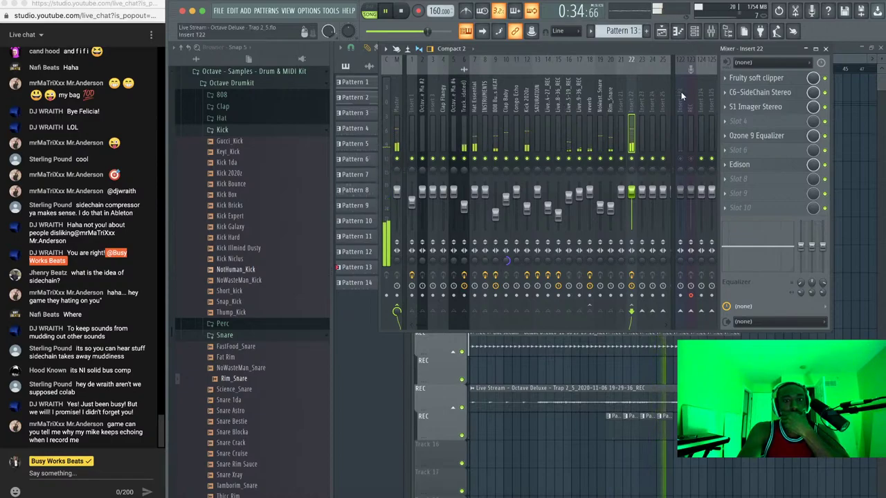
Stop playback and unmute the microphone track on Insert 122
left_click(681, 160)
key("space")
left_click(680, 141)
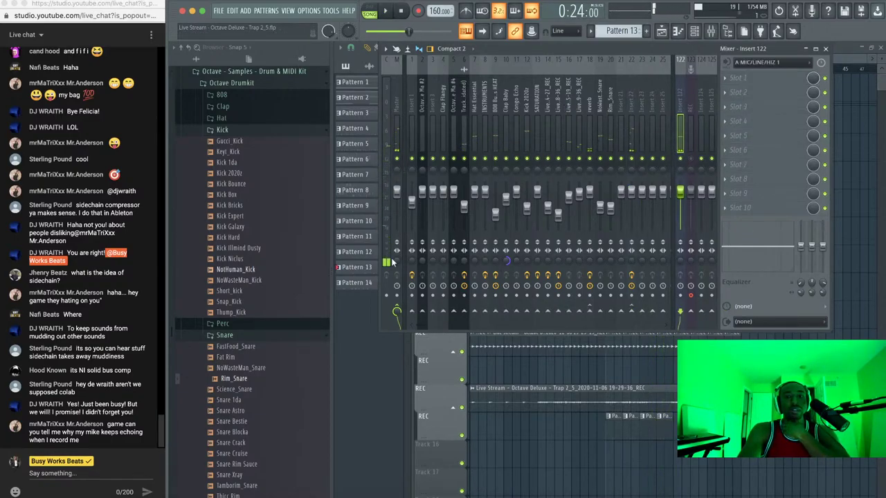
Examine the buffer length in the audio settings, and return to the mixer
left_click(311, 12)
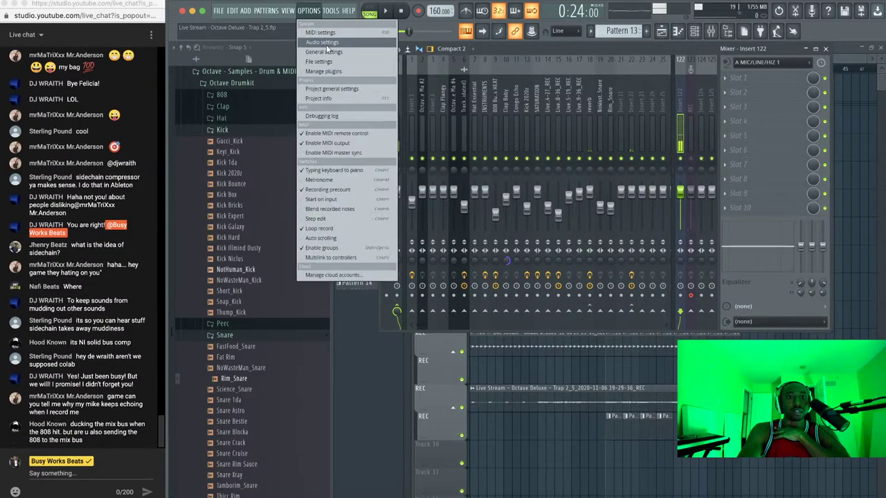
left_click(323, 42)
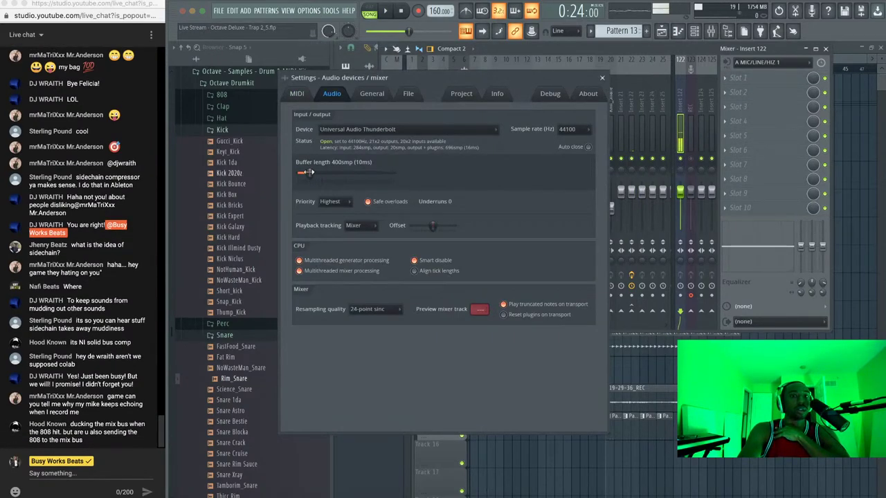
left_click(603, 77)
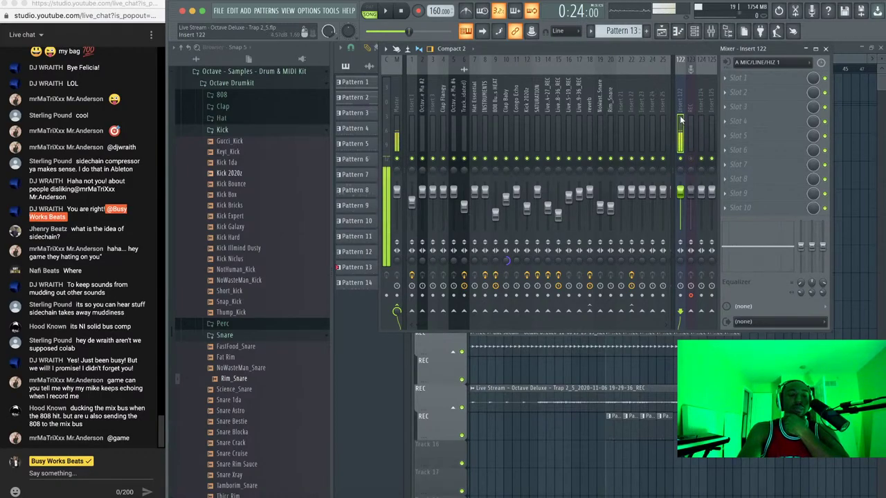
left_click(399, 309)
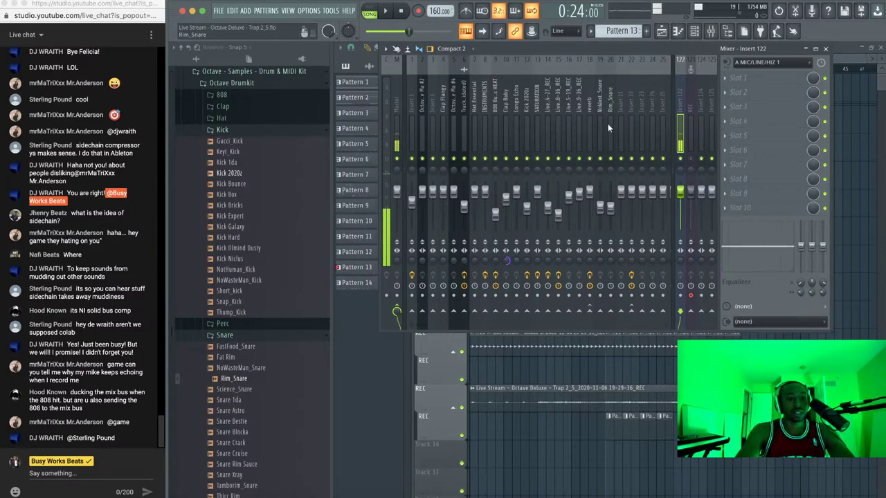
Resume playback and move S1 Imager Stereo on Insert 22 below the Ozone 9 Equalizer, into slot 6
key("space")
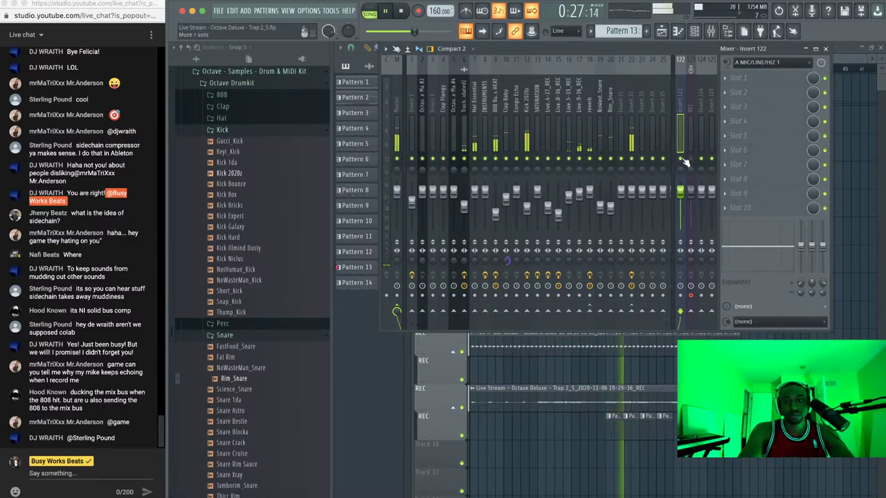
right_click(850, 202)
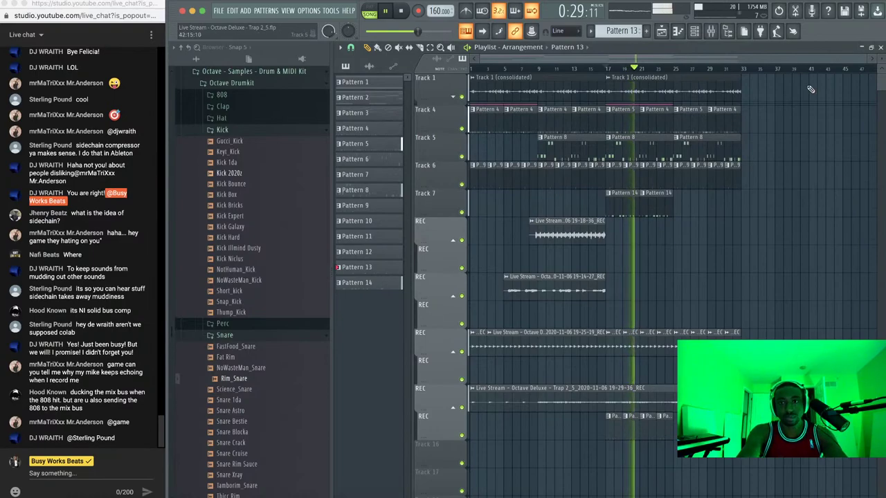
key("F9")
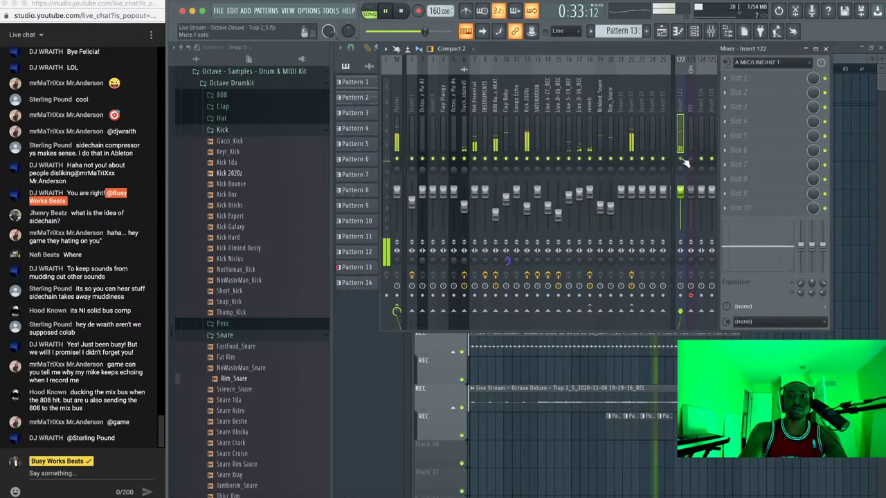
left_click(634, 126)
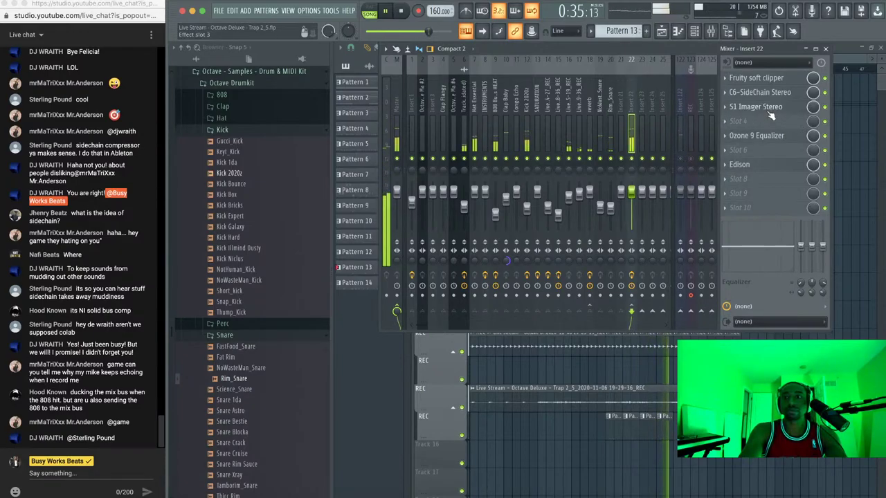
left_click_drag(771, 116, 772, 154)
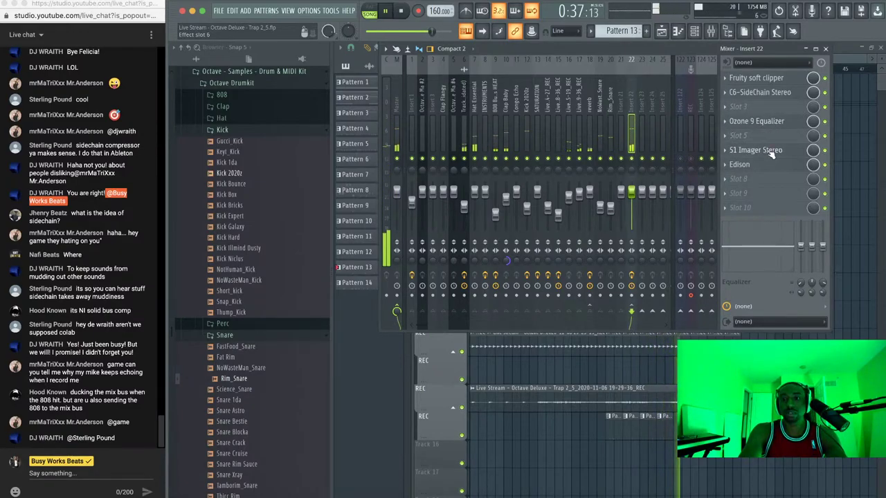
Add Ozone 9 Exciter to Insert 22, with its Triode amount at about 4.9 and its mix at about 51%
left_click(776, 108)
mouse_move(762, 105)
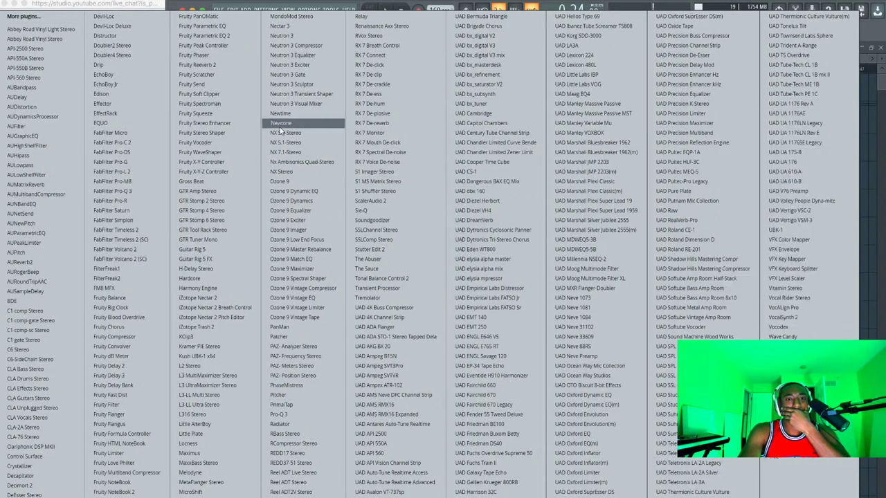
left_click(315, 219)
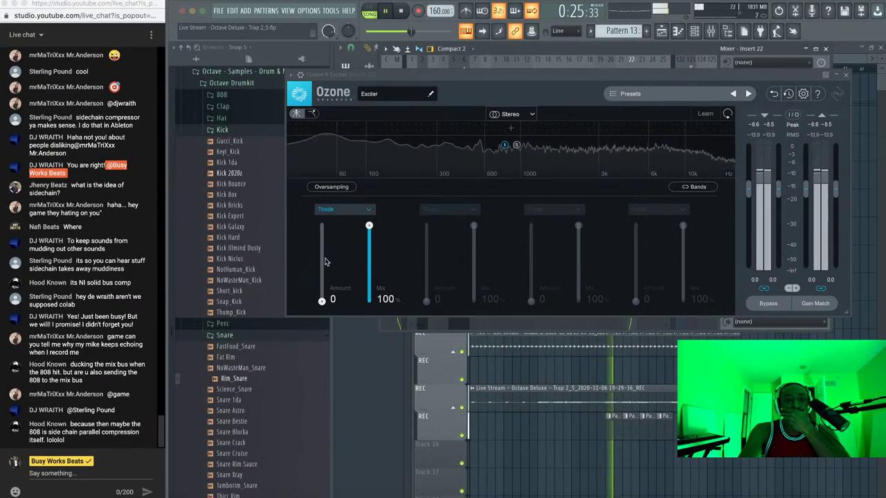
left_click_drag(324, 257, 322, 277)
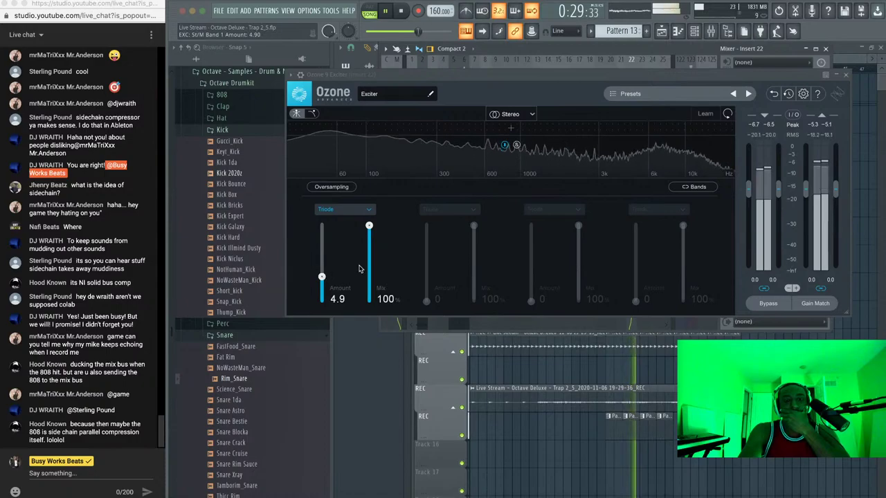
left_click_drag(369, 227, 369, 263)
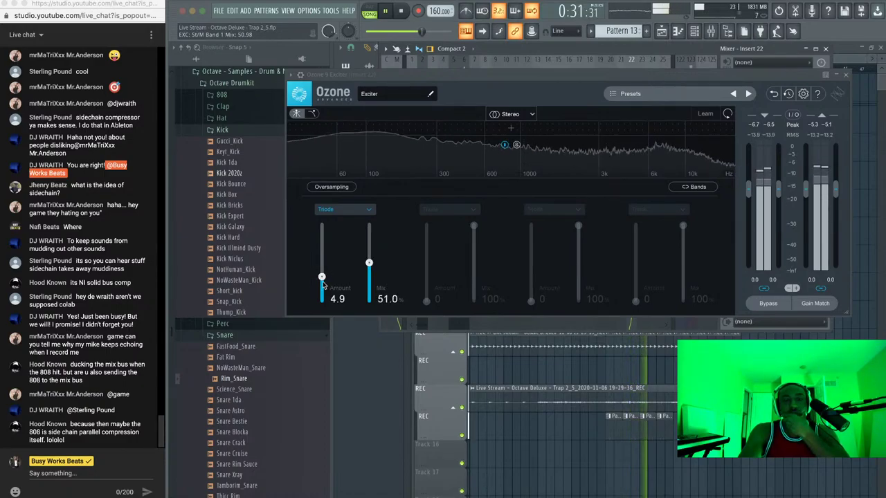
left_click(845, 75)
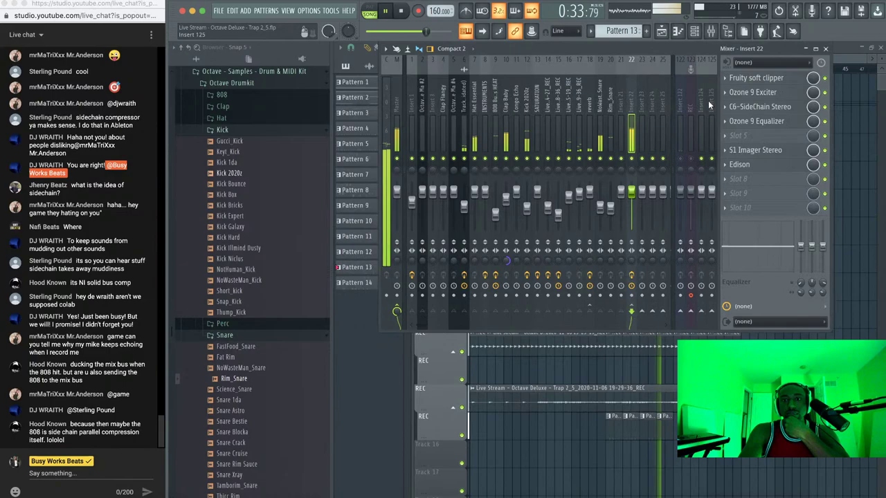
Add a Proportional Q cut to the Ozone 9 Equalizer's Mid channel at about 346 Hz, with -0.7 dB gain and a Q of 2.9
left_click(778, 122)
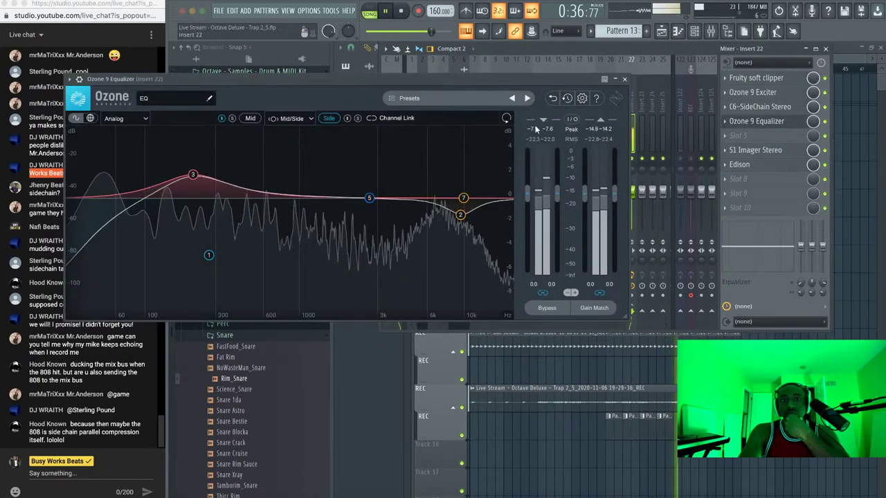
left_click(248, 121)
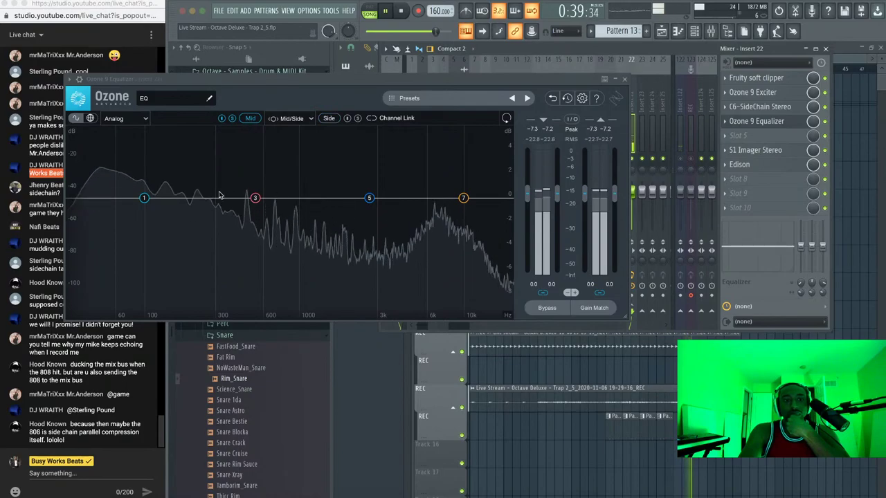
left_click_drag(204, 198, 252, 173)
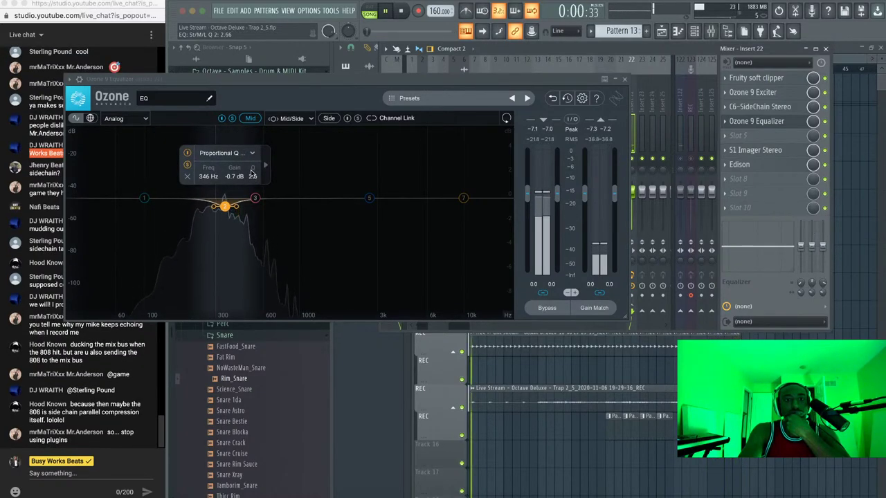
left_click(187, 165)
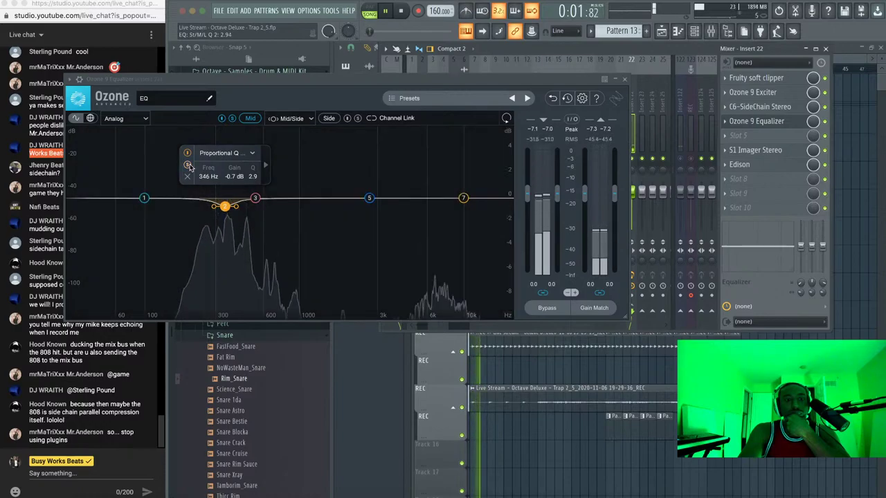
left_click(142, 199)
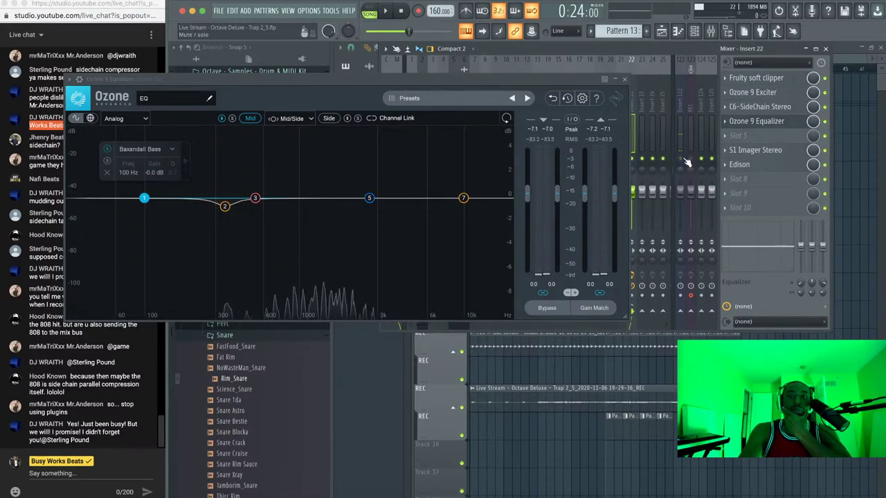
Resume playback and change band 1 of the Ozone 9 Equalizer's Mid channel to a Flat High-Pass at about 28 Hz
key("space")
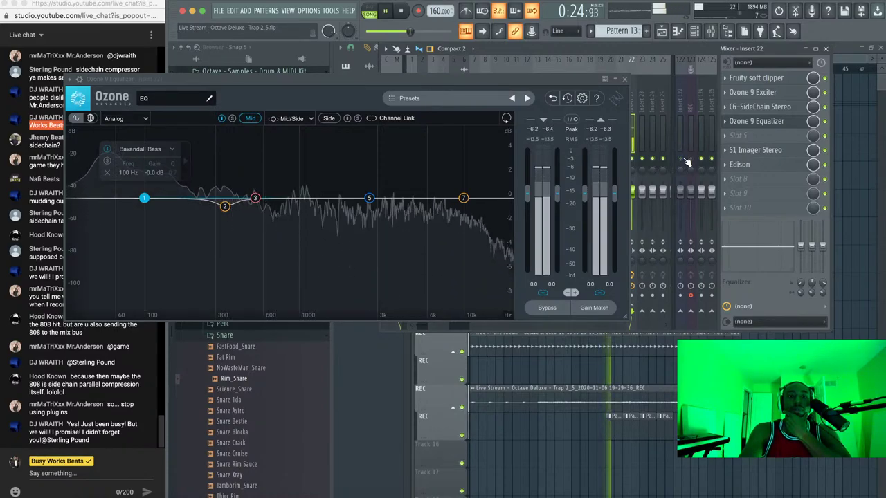
left_click_drag(145, 202, 144, 201)
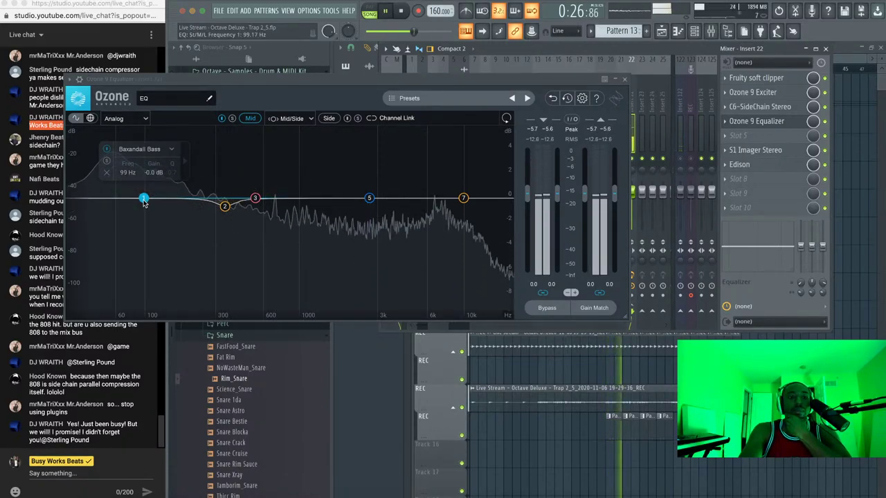
mouse_move(149, 223)
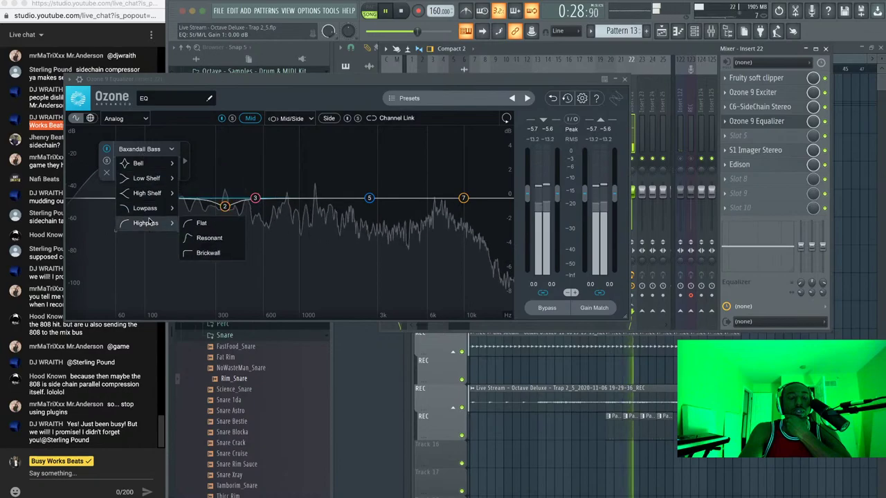
left_click(199, 225)
left_click_drag(144, 199, 78, 198)
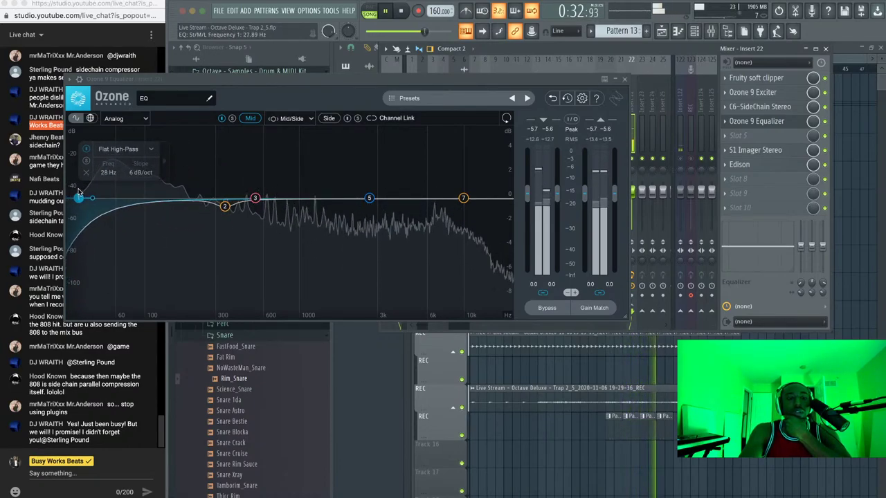
Add a Proportional Q boost to the Mid channel at about 75 Hz, with 0.6 dB gain and a Q of 0.7, and close the equalizer
left_click_drag(171, 202, 142, 197)
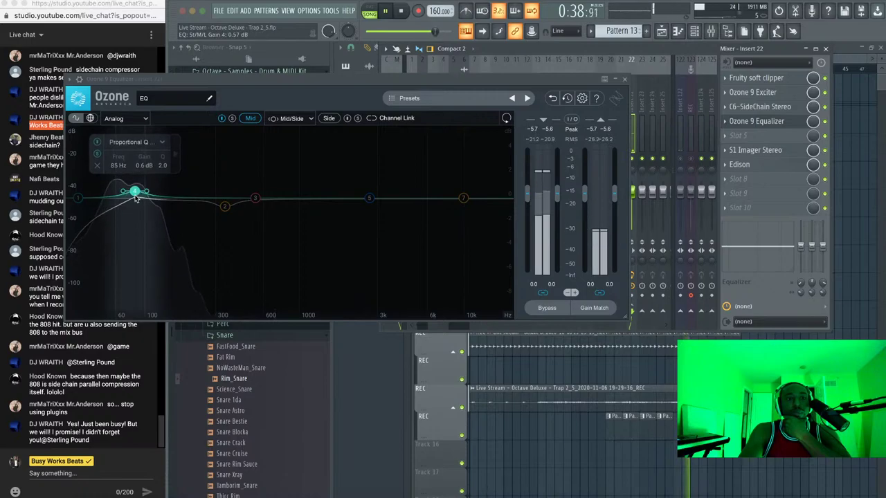
scroll(129, 197, "up", 1)
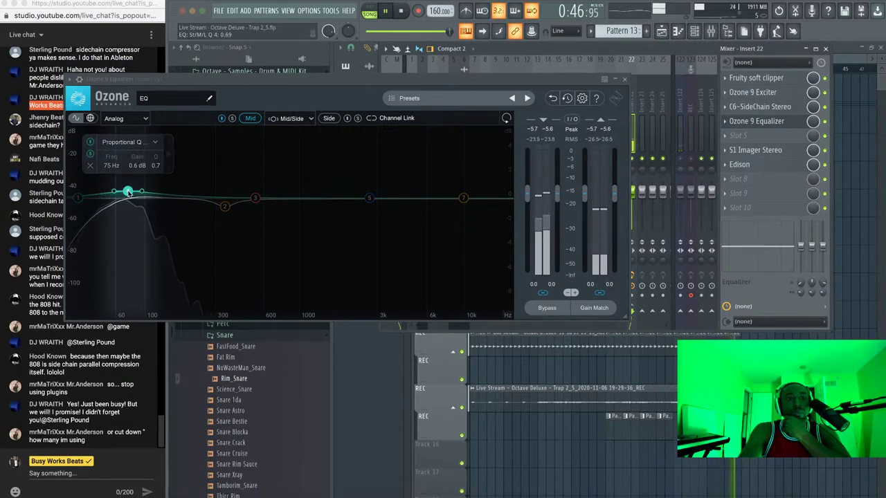
left_click_drag(129, 197, 128, 193)
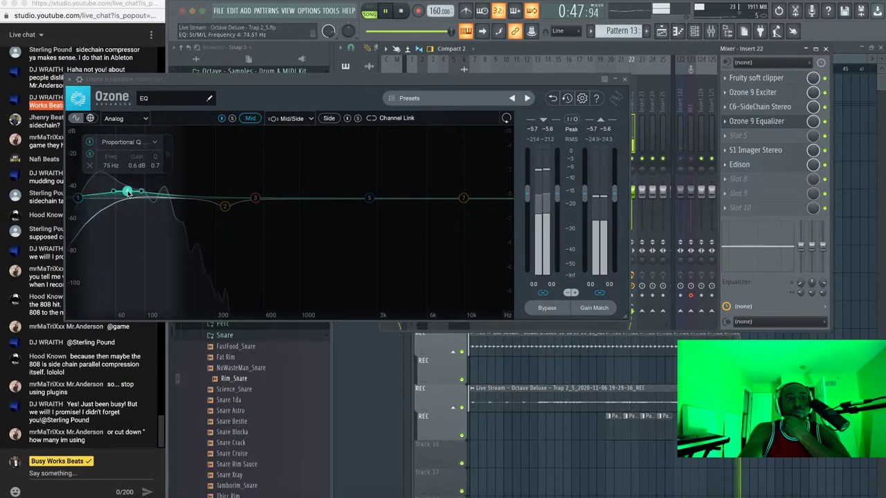
left_click(90, 153)
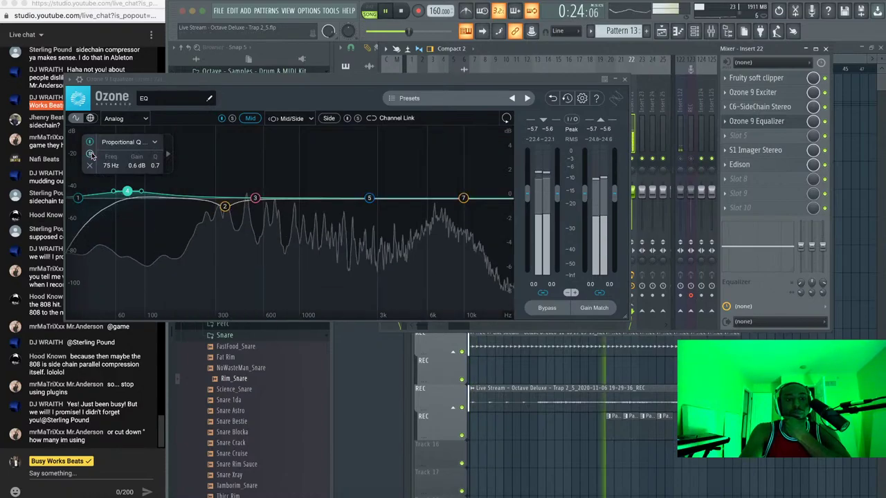
left_click(624, 79)
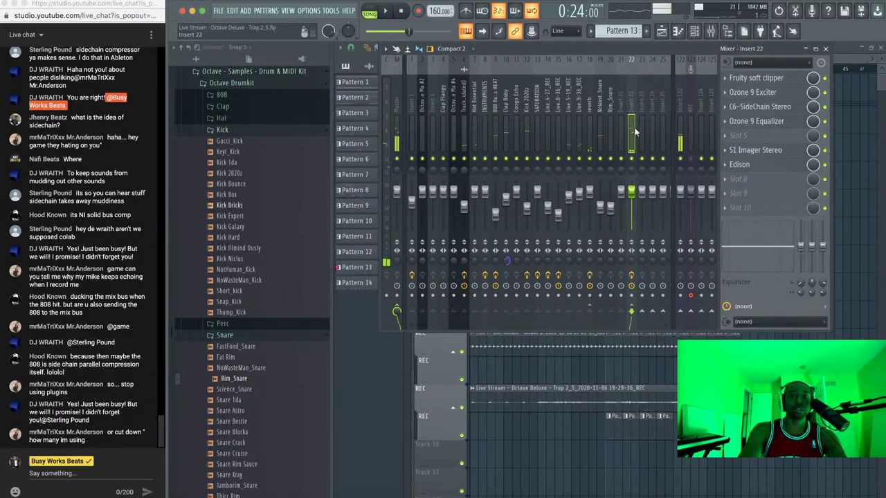
Replay the section and set the S1 Imager Stereo width on Insert 22 to about 2.51
key("space")
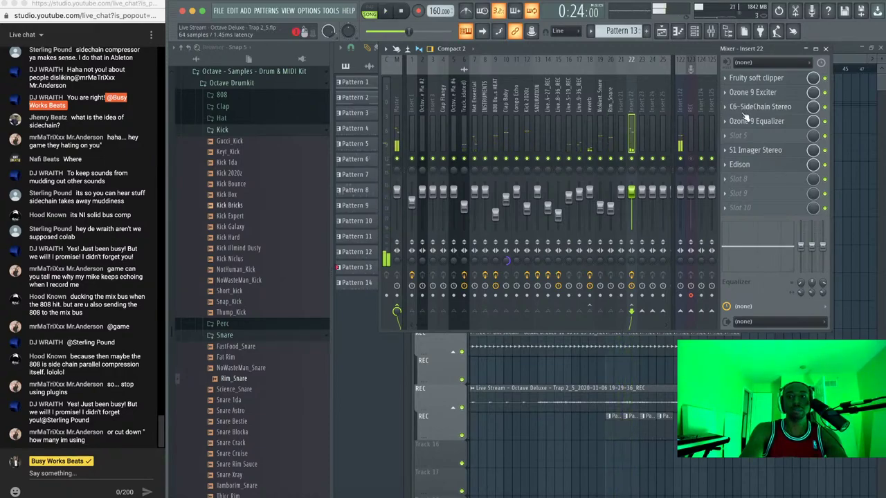
key("space")
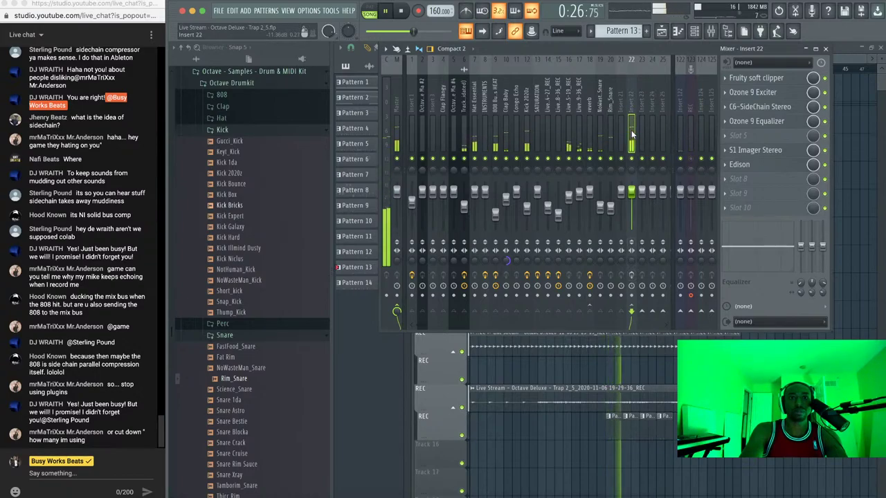
key("space")
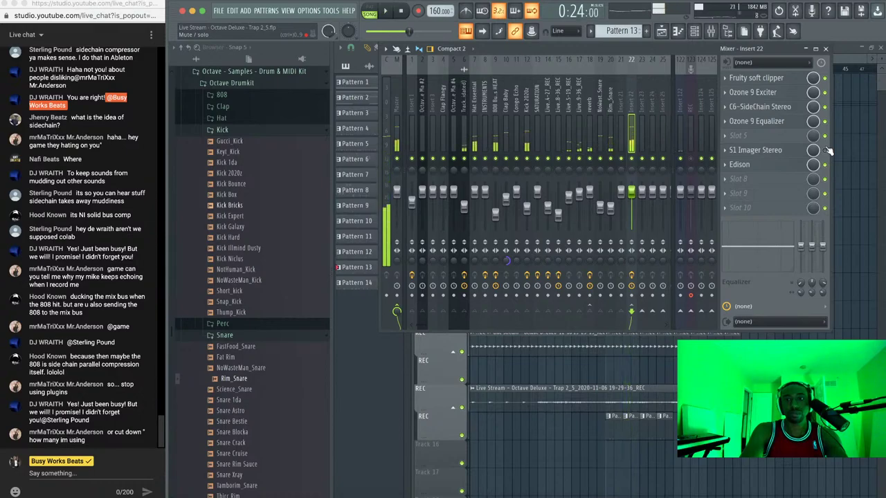
key("space")
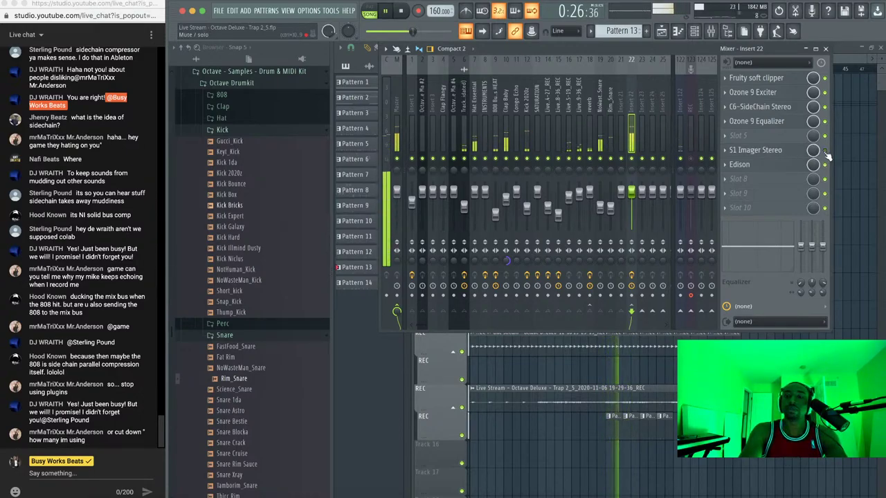
left_click(788, 149)
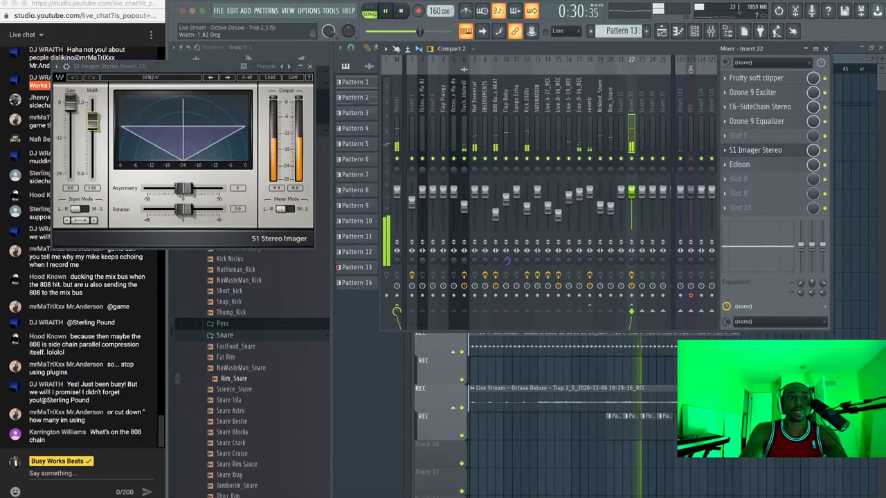
mouse_move(96, 119)
left_mouse_down()
mouse_move(93, 164)
mouse_move(92, 108)
left_mouse_up()
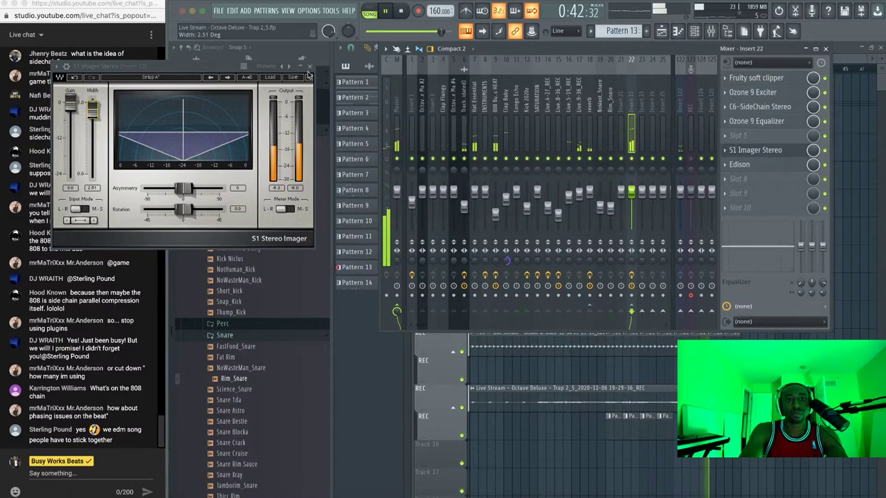
left_click(309, 67)
Move Ozone 9 Equalizer on Insert 22 below S1 Imager Stereo, into slot 6, and replay the section
left_click(773, 121)
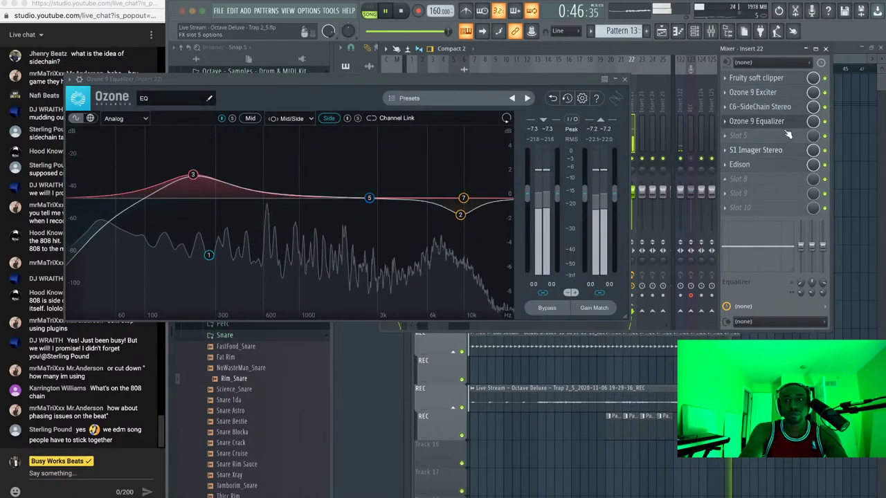
left_click_drag(769, 121, 769, 150)
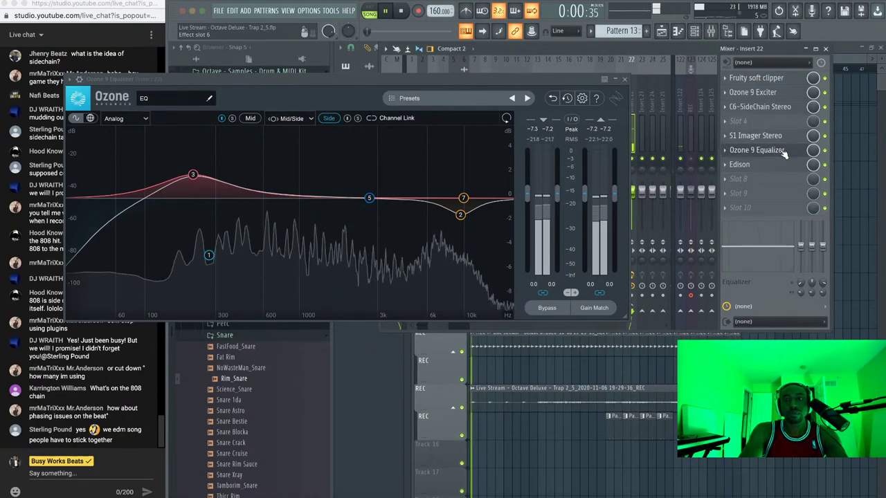
left_click(330, 119)
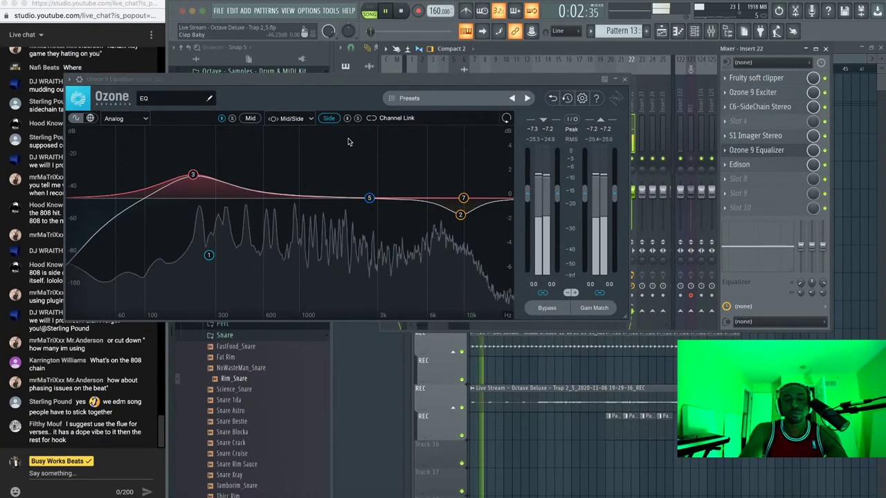
left_click(625, 79)
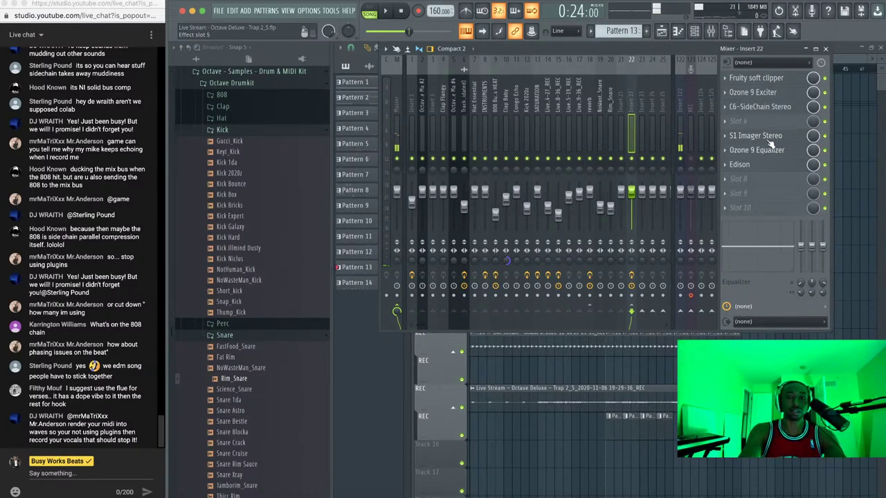
key("space")
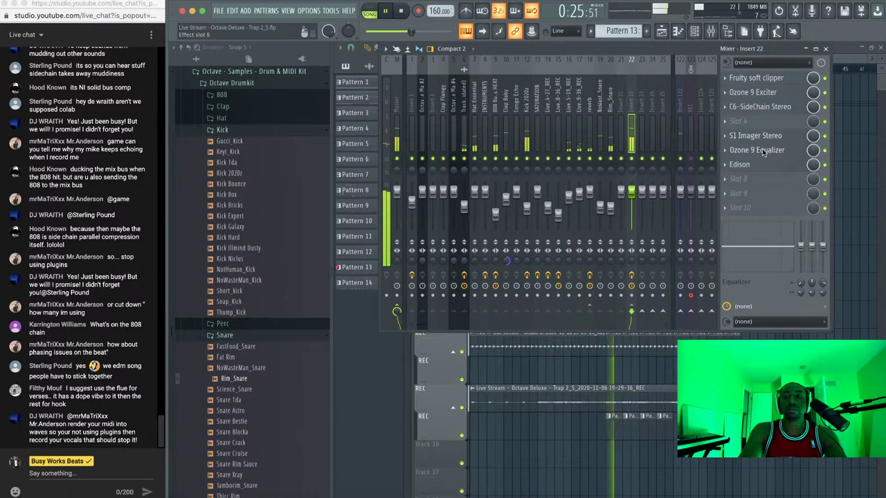
left_click(763, 150)
left_click(760, 150)
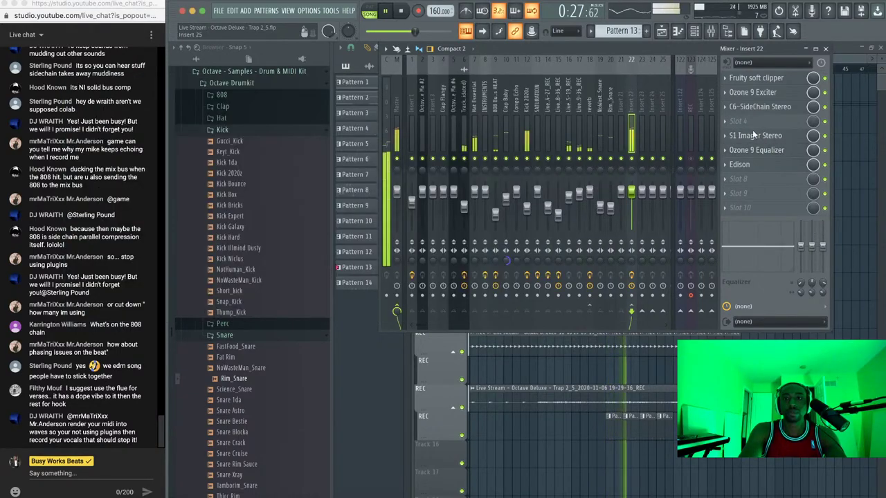
key("space")
key("space")
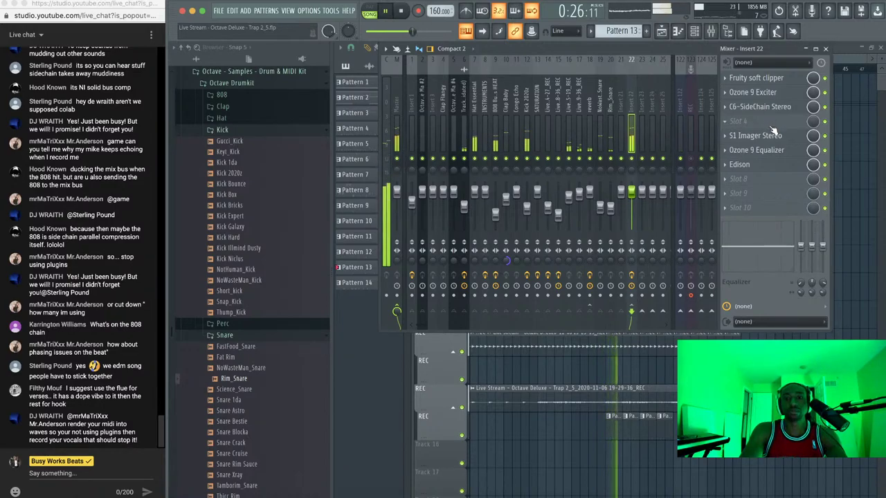
Add DeEsser Stereo to slot 4 of Insert 22, with its frequency at about 7 kHz and its threshold at about -22.9 dB
key("space")
left_click(771, 128)
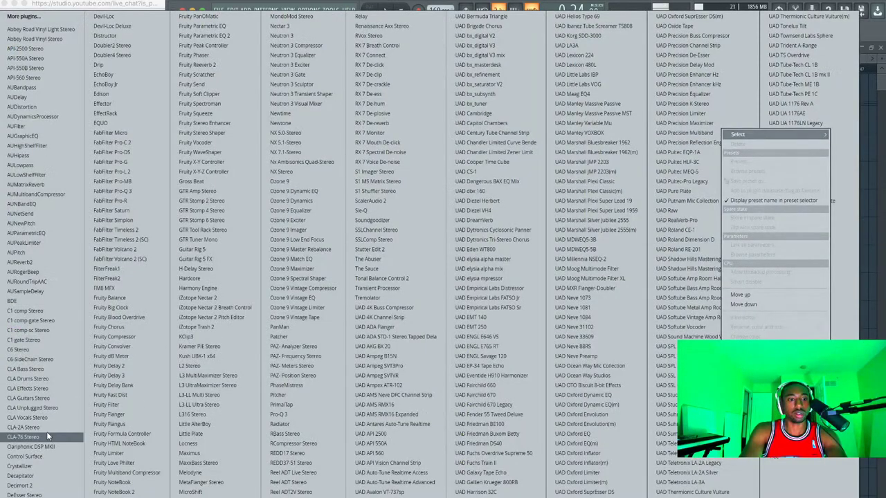
left_click(27, 496)
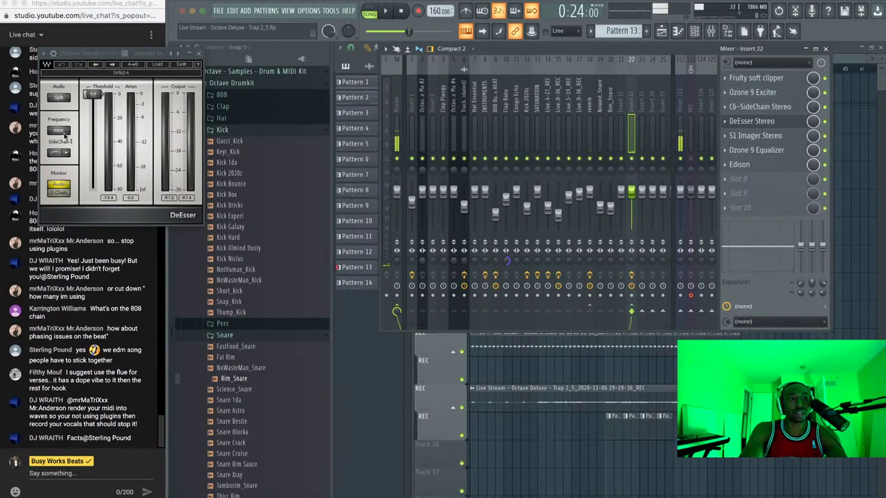
key("space")
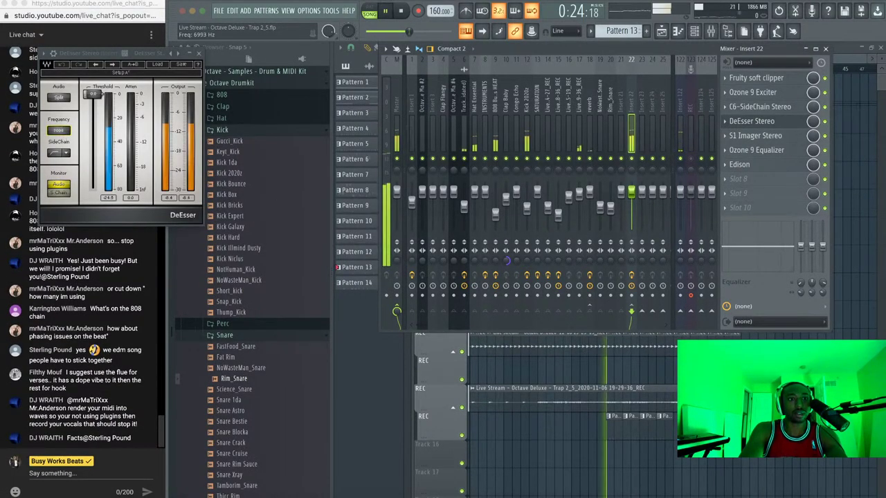
left_click_drag(93, 94, 92, 123)
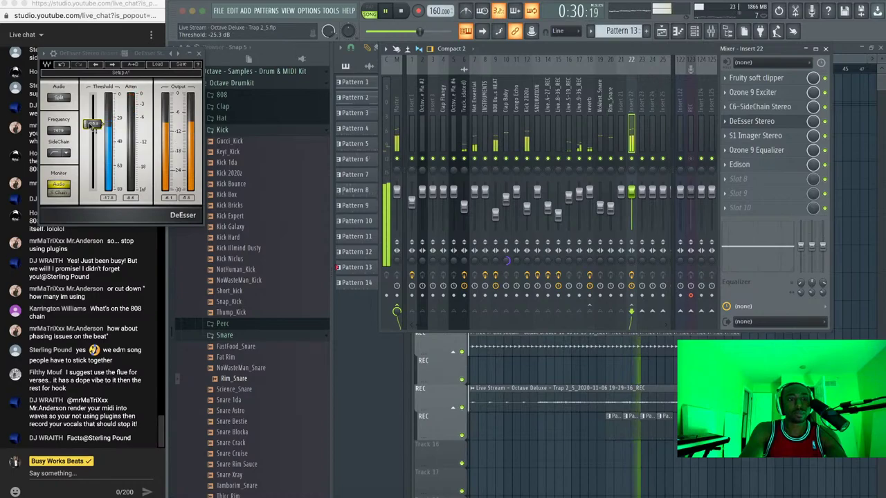
left_click(199, 54)
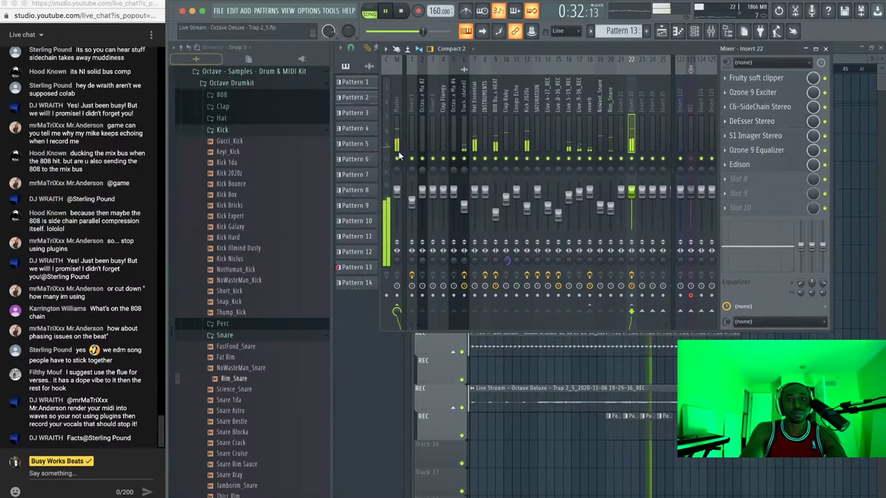
left_click(782, 123)
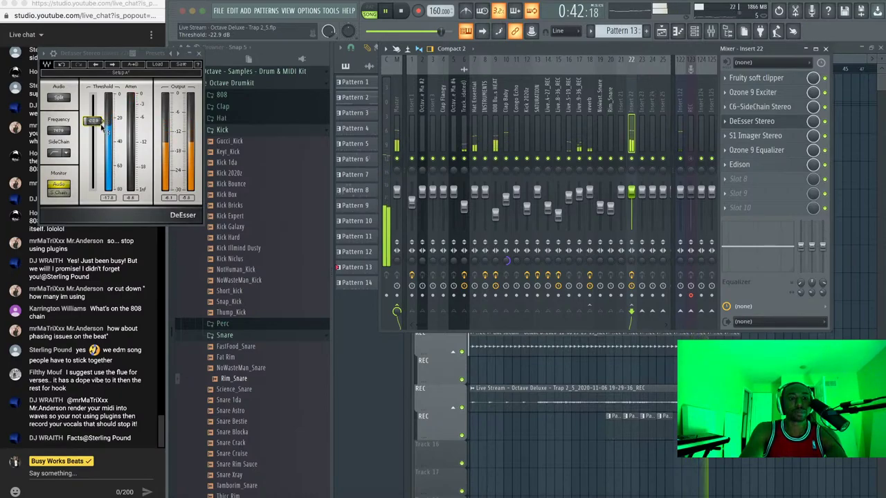
left_click(199, 54)
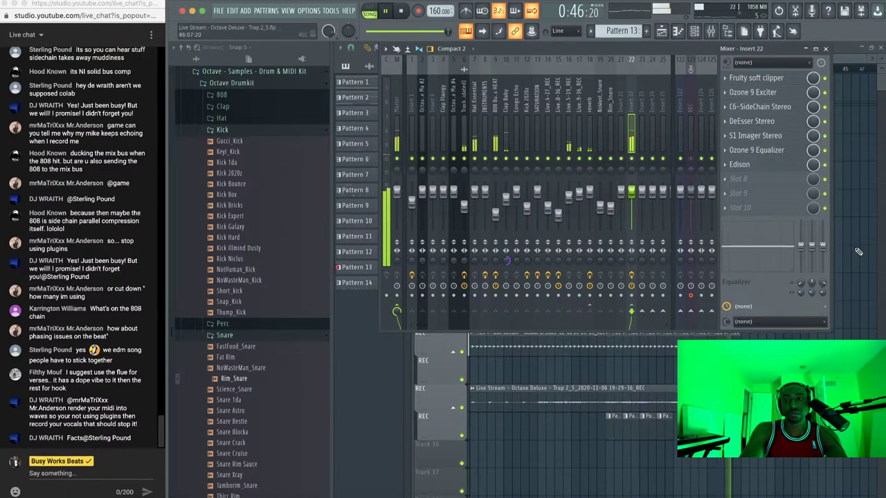
Return to the playlist, check the live stream's analytics in YouTube Studio, and minimize that browser window
key("F9")
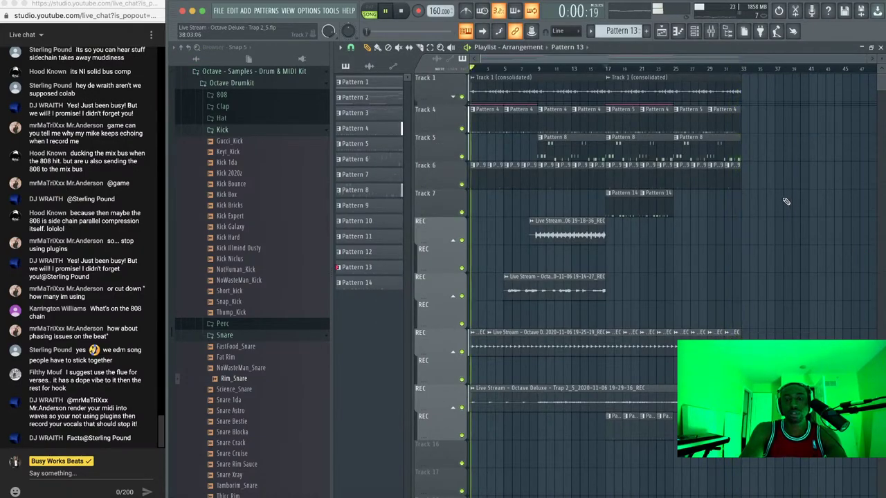
key("F9")
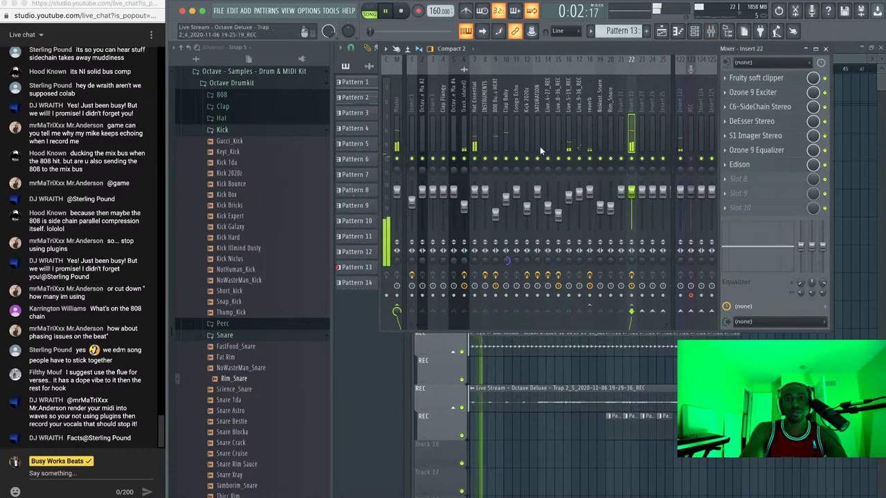
key("F9")
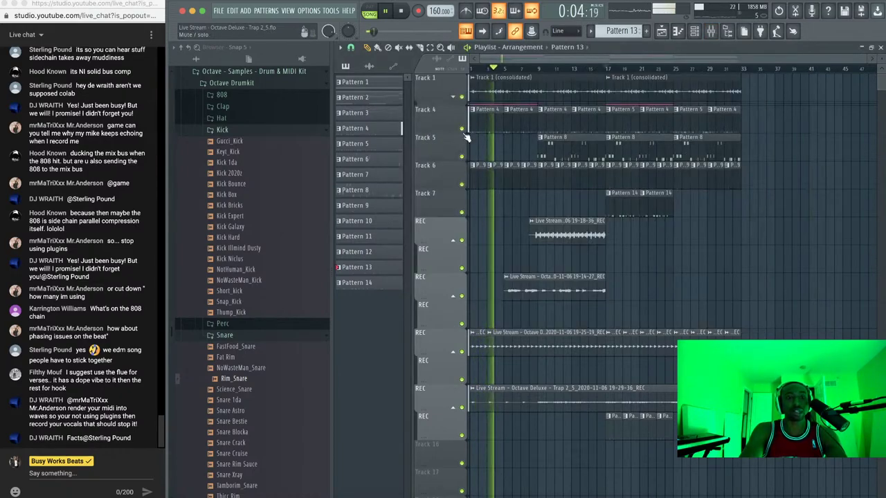
right_click(149, 496)
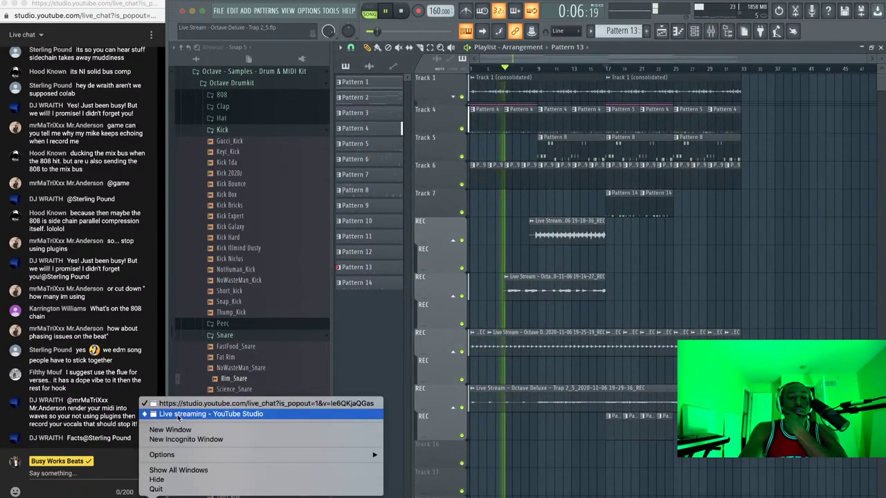
left_click(178, 415)
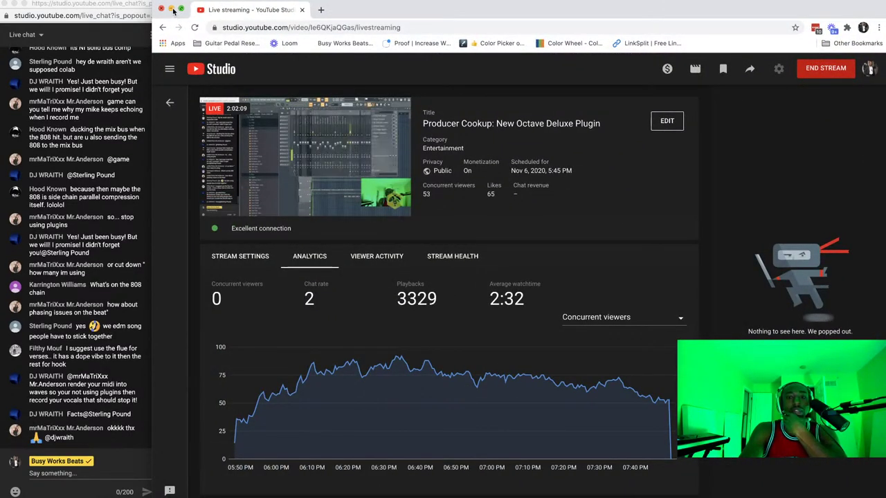
left_click(172, 9)
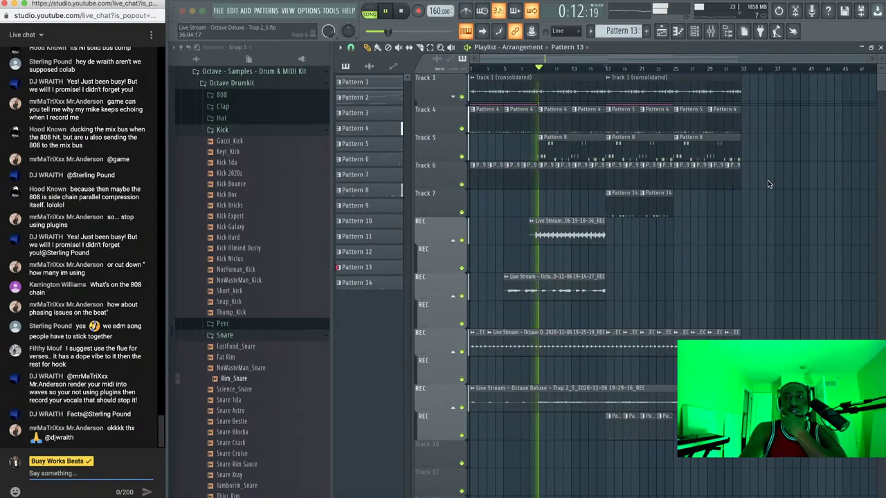
Lower the volume of the live recording on mixer track 15 to about 30% (-19.6 dB) and replay the song from bar 9
left_click(711, 30)
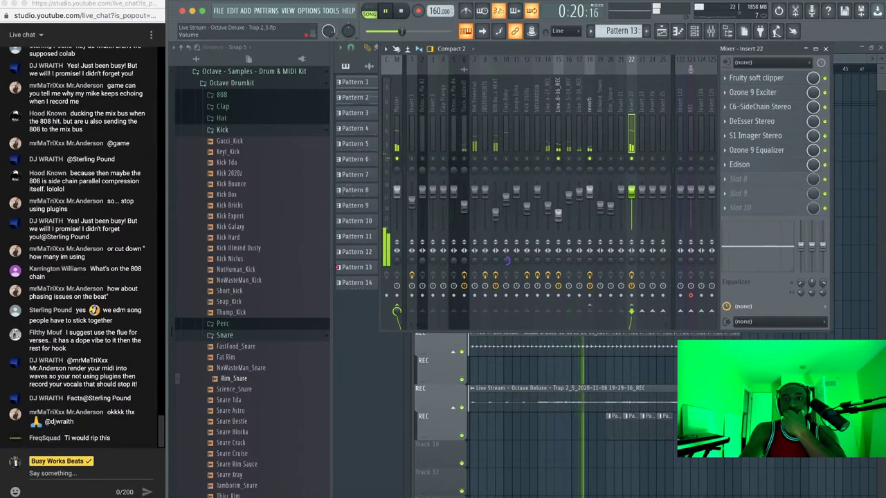
left_click_drag(558, 214, 558, 219)
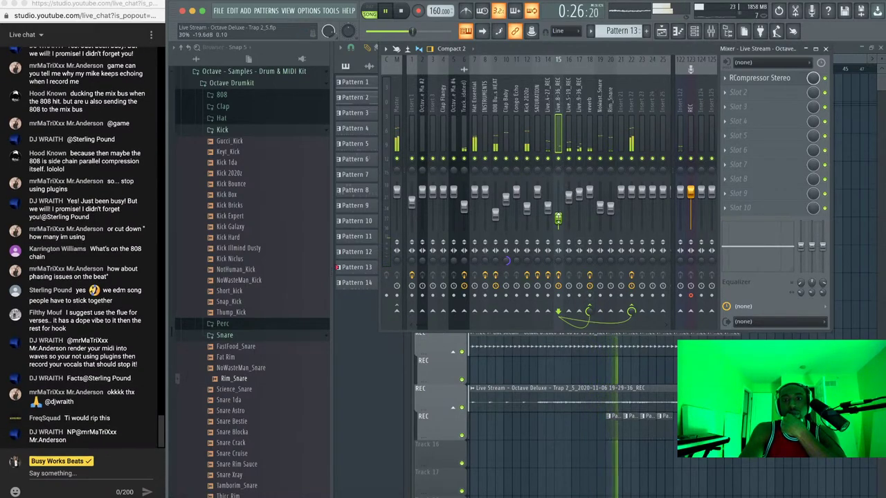
key("F9")
key("space")
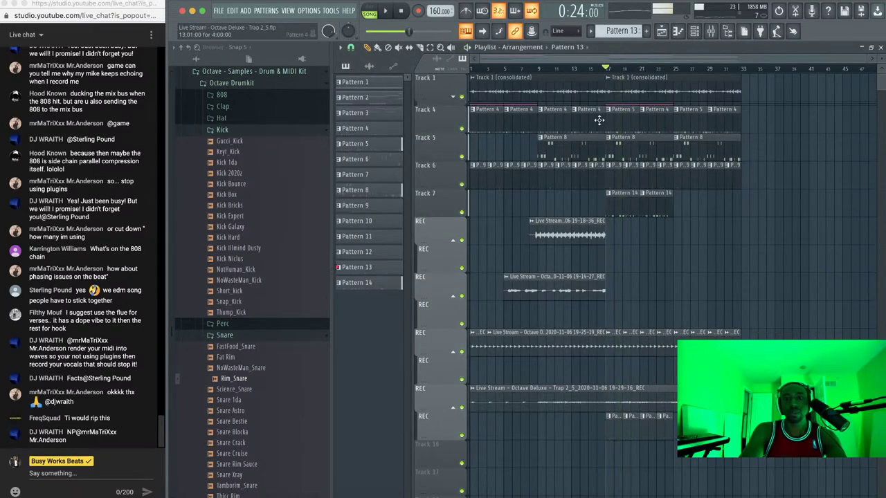
key("space")
left_click(537, 67)
Check the empty master chain and review the mid-channel curve of Ozone 9 Equalizer on Insert 22
left_click(710, 31)
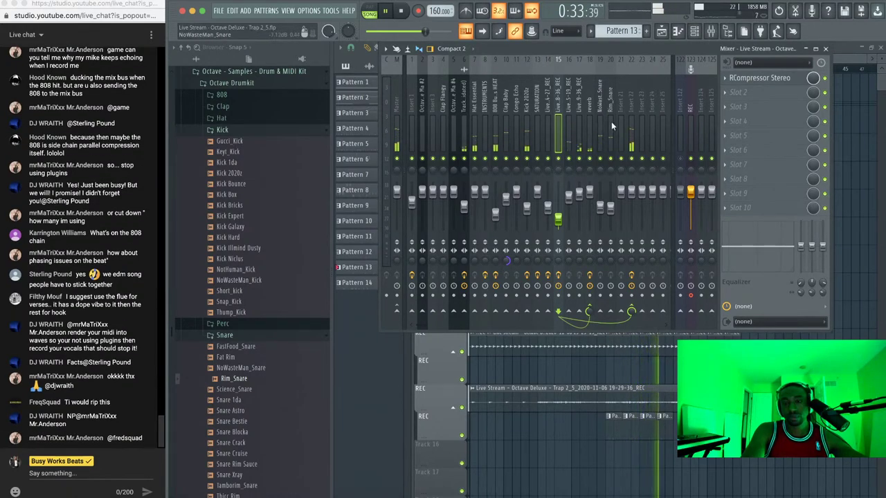
left_click(633, 116)
left_click(400, 105)
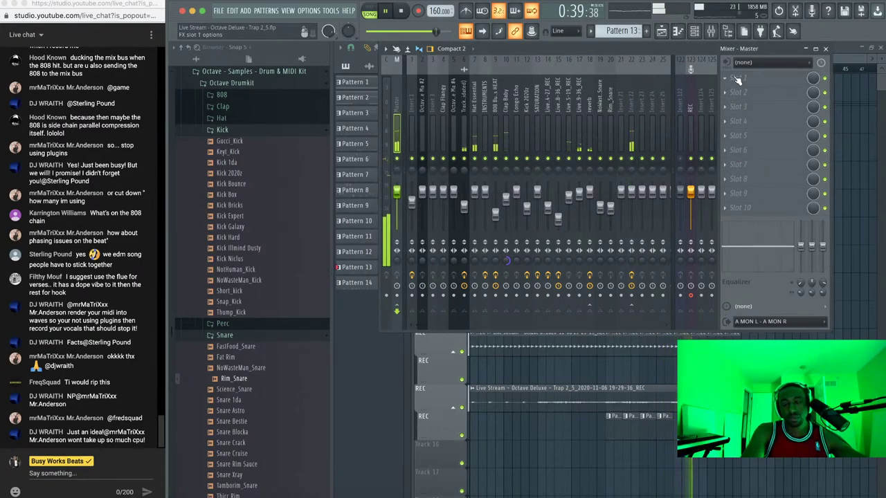
left_click(633, 109)
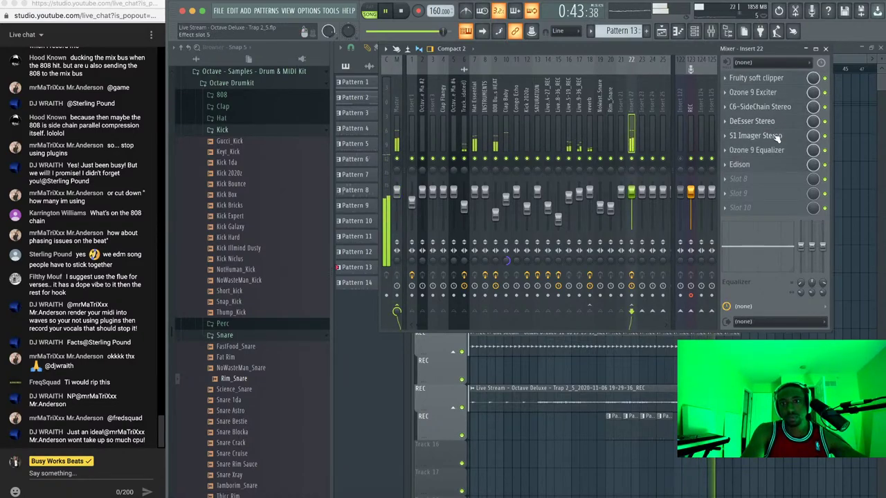
left_click(756, 150)
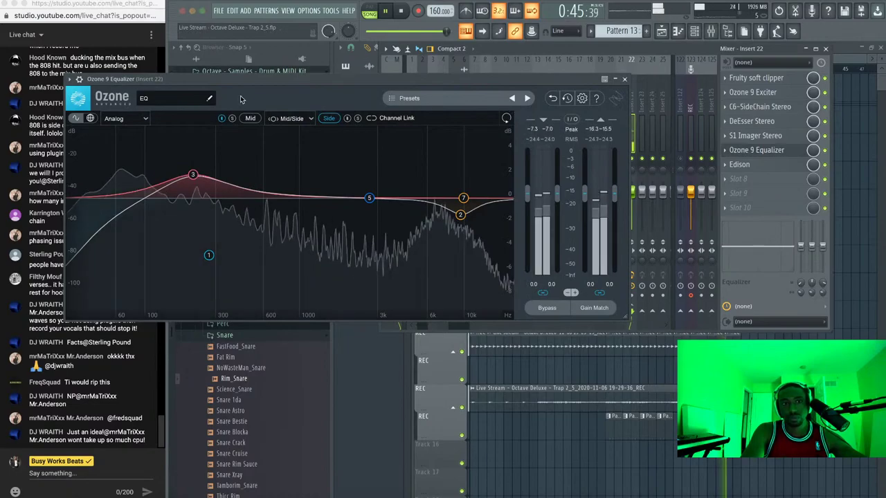
left_click(249, 118)
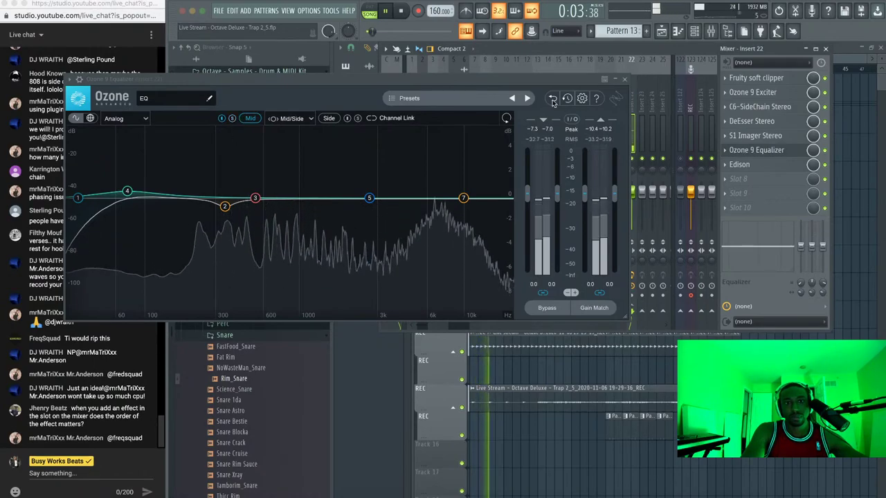
left_click(625, 81)
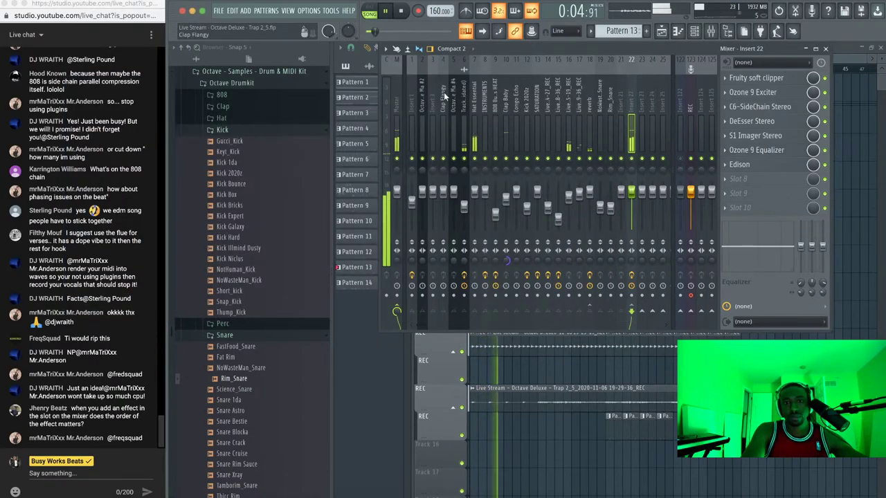
Add Ozone 9 Maximizer to slot 1 of the Master track and set its mode to IRC IV
left_click(397, 110)
left_click(762, 83)
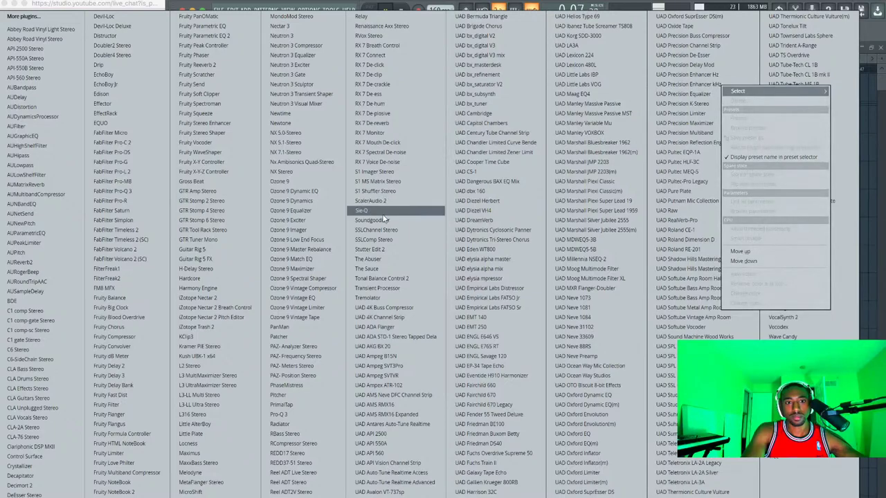
left_click(305, 269)
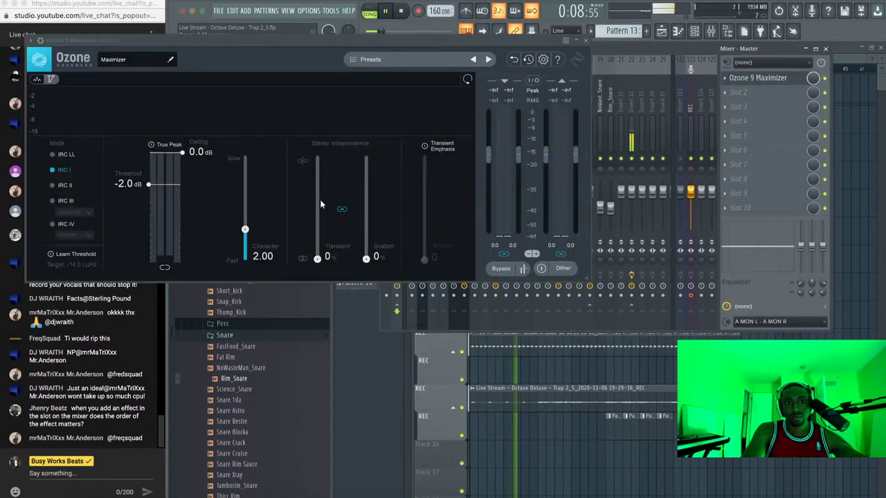
left_click(66, 224)
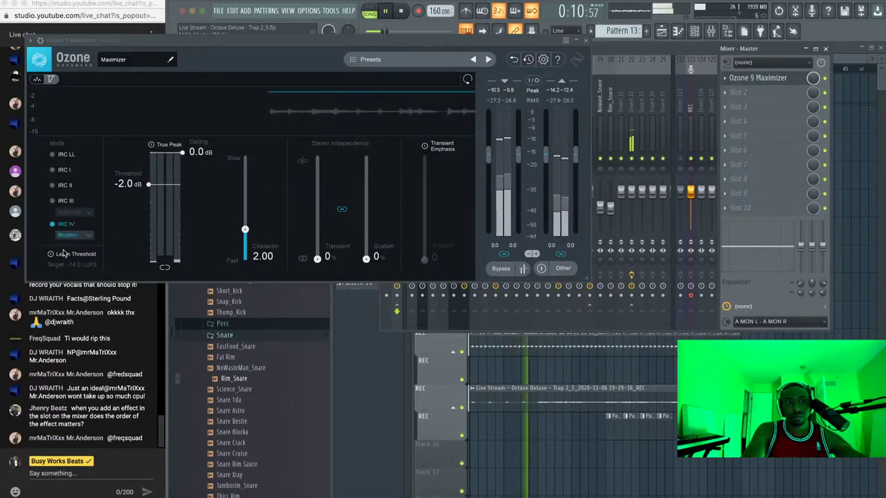
Set the Maximizer's threshold to about -10.1 dB using Learn Threshold, and its ceiling to -0.3 dB with True Peak on
left_click_drag(161, 188, 104, 242)
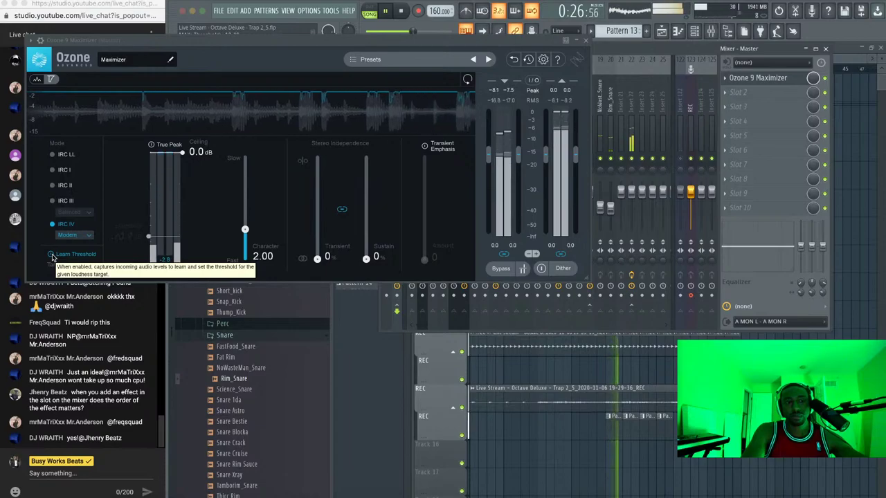
left_click(51, 256)
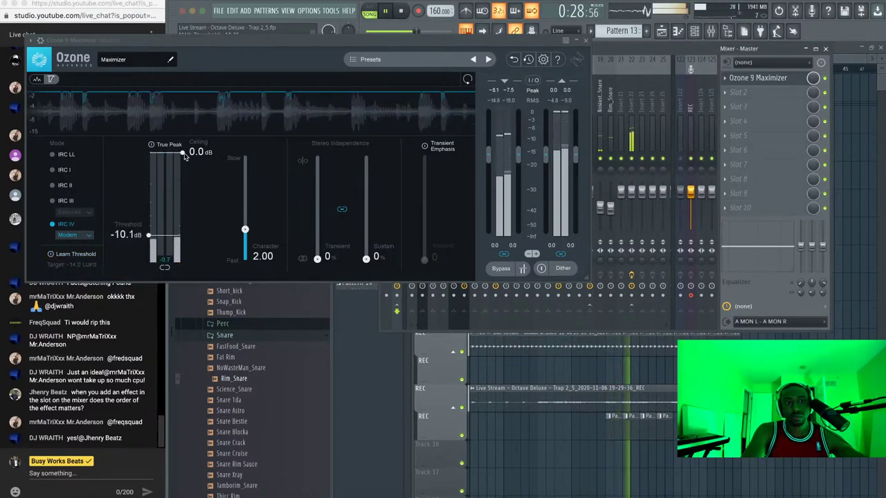
left_click_drag(198, 153, 198, 161)
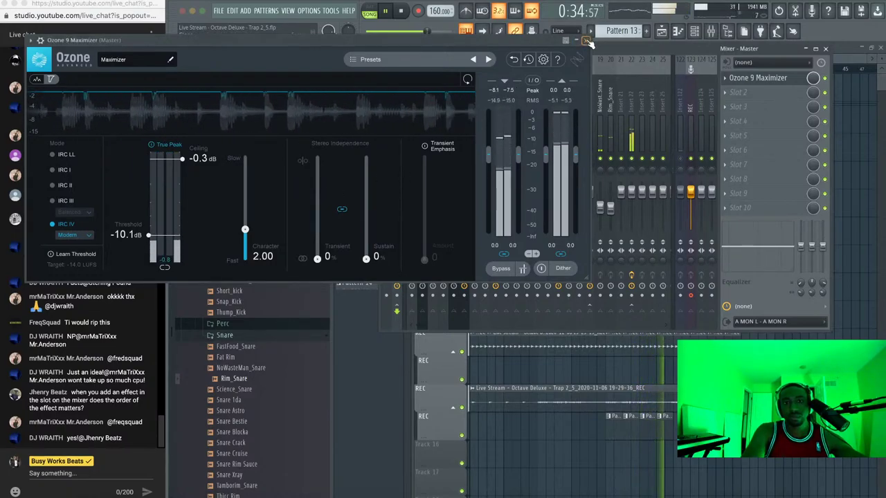
left_click(588, 40)
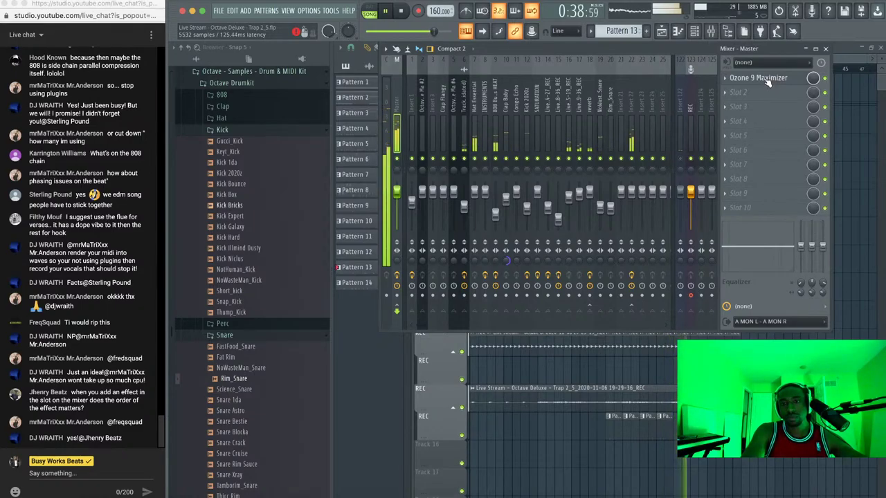
Stop playback and review the effects and routing of the kick, INSTRUMENTS, live recording and Insert 22 mixer tracks
key("space")
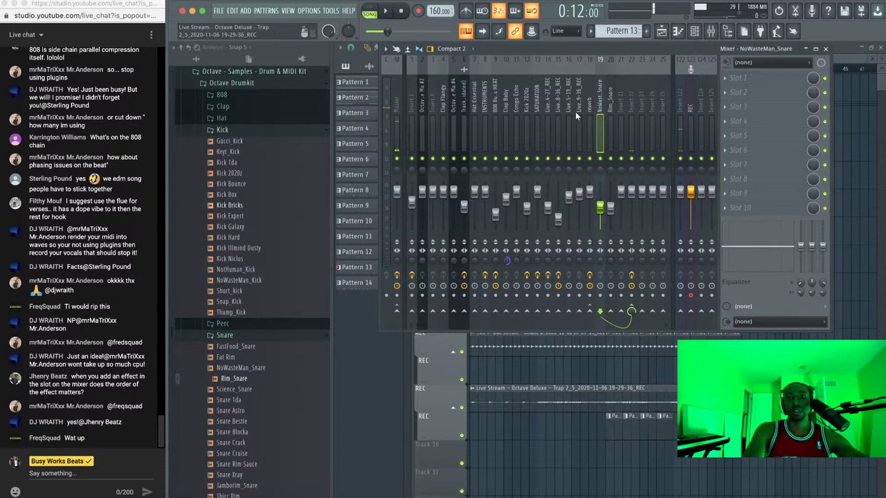
left_click(526, 111)
left_click(486, 111)
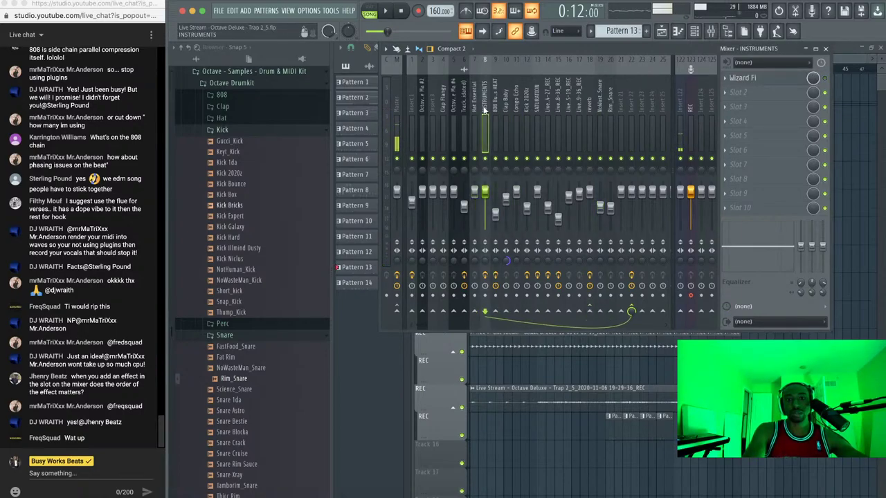
key("space")
key("space")
left_click(587, 104)
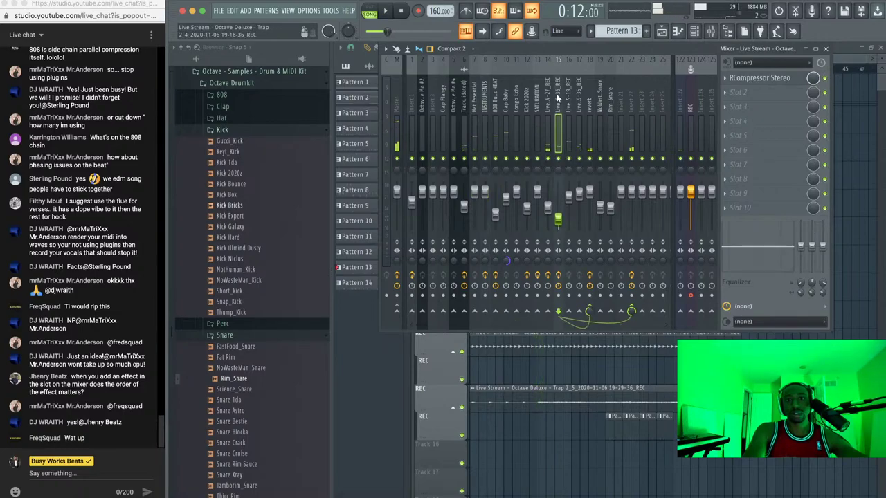
left_click(582, 99)
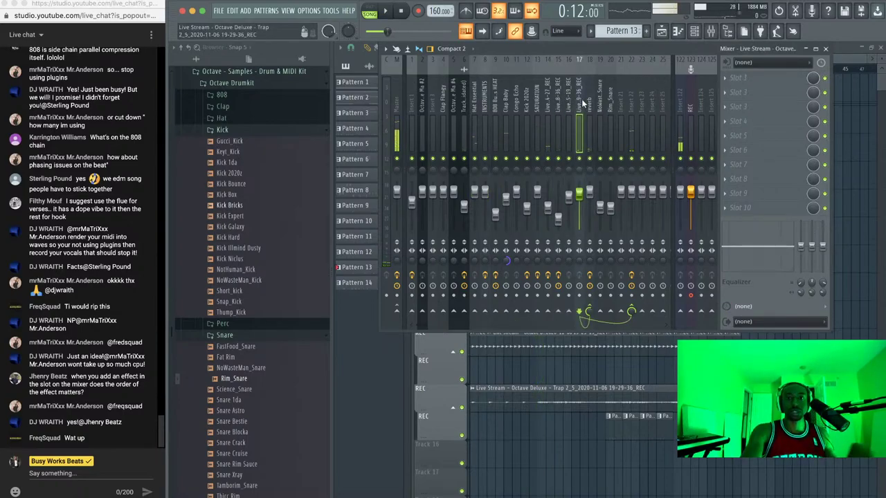
left_click_drag(582, 99, 547, 104)
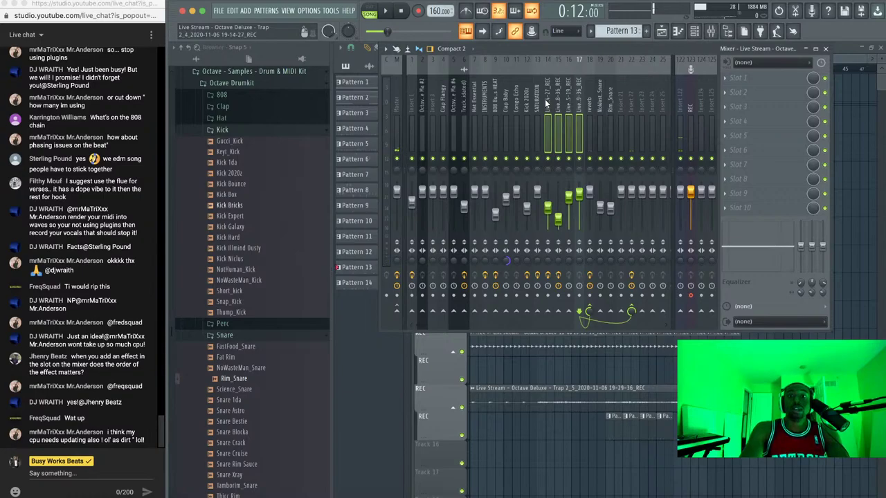
left_click(630, 111)
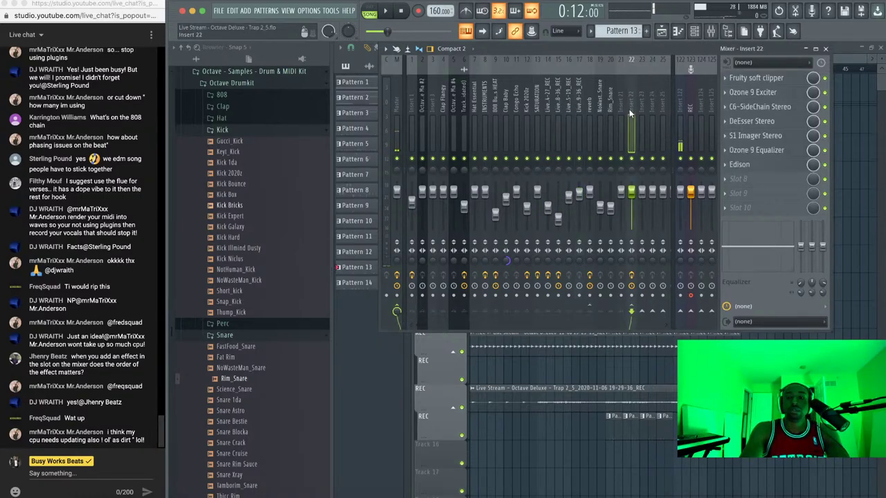
Route the four live recording tracks, 14 to 17, only to the INSTRUMENTS track, and play the song to check the routing
mouse_move(549, 104)
left_mouse_down()
mouse_move(581, 109)
mouse_move(553, 112)
left_mouse_up()
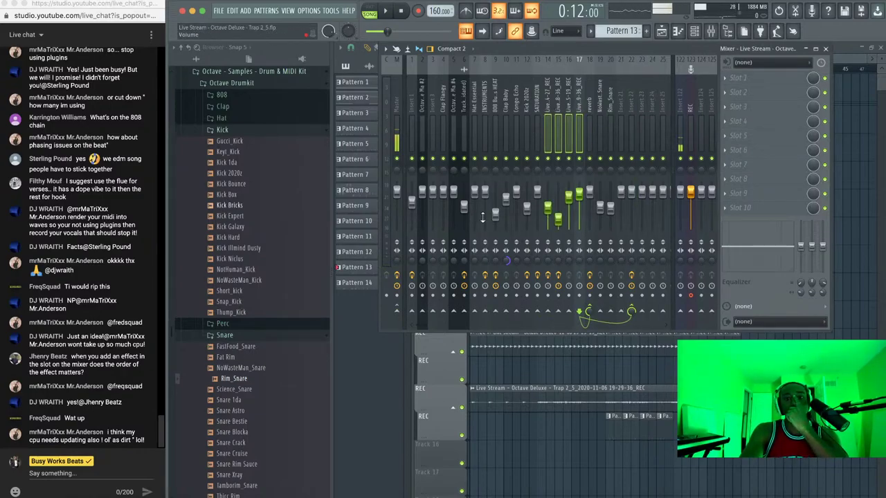
right_click(485, 313)
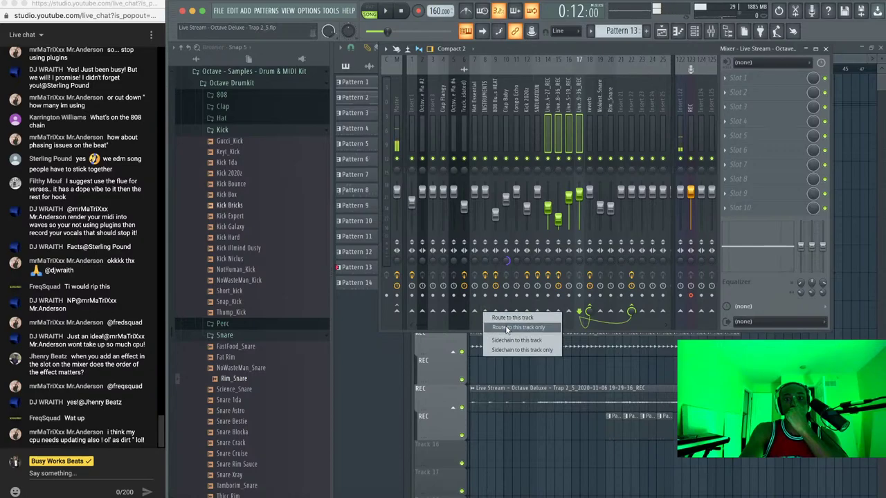
left_click(524, 390)
key("space")
left_click(484, 118)
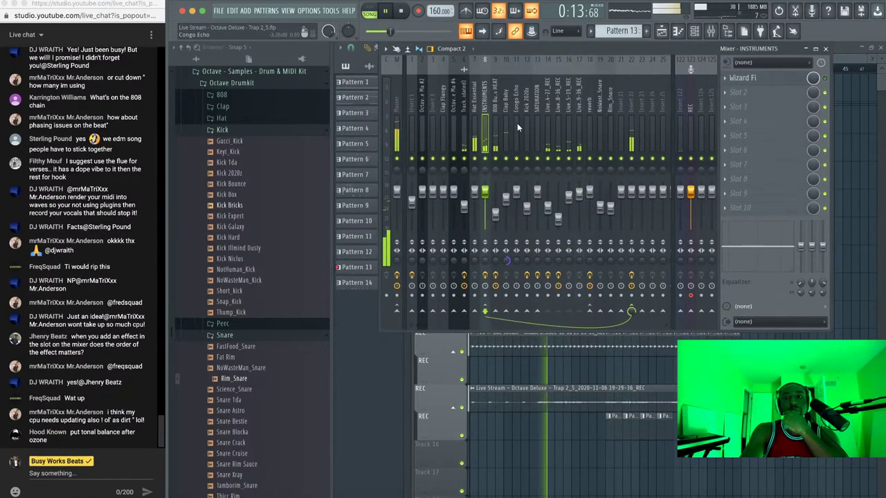
left_click(578, 104)
left_click(550, 100)
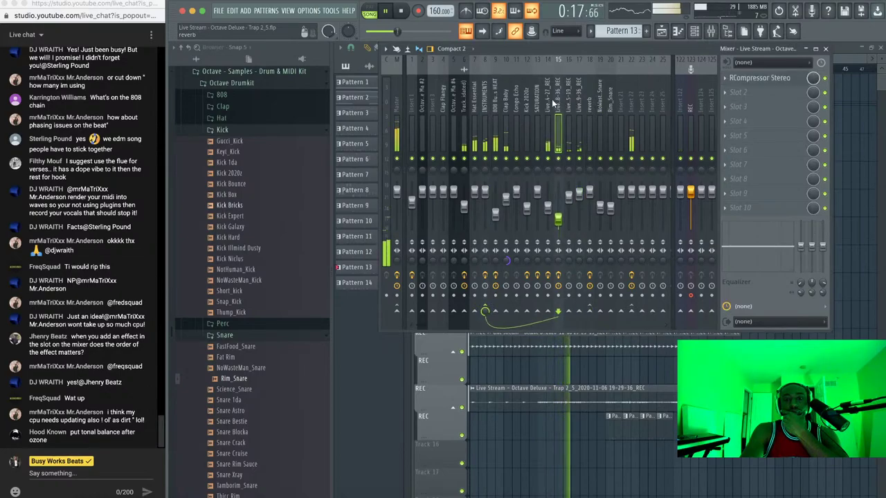
Solo INSTRUMENTS to find what it lacks, and route Track 1 (consolidated) only to the INSTRUMENTS track
right_click(485, 163)
key("Escape")
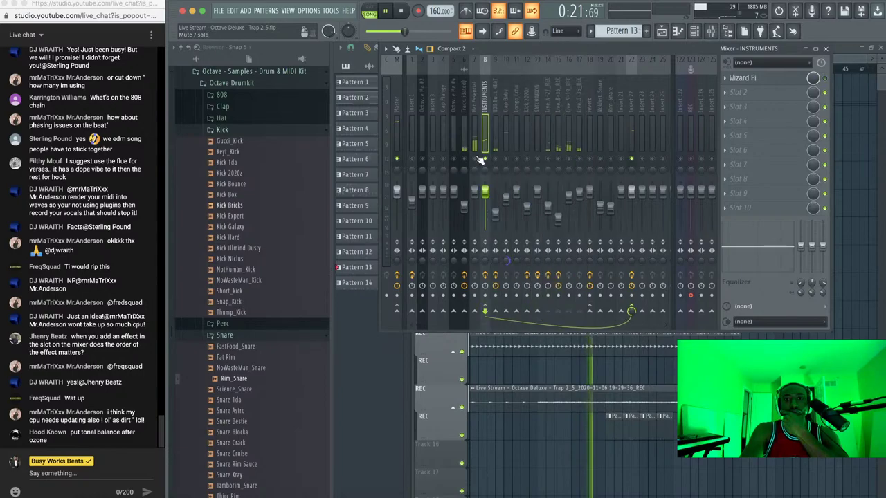
left_click(467, 119)
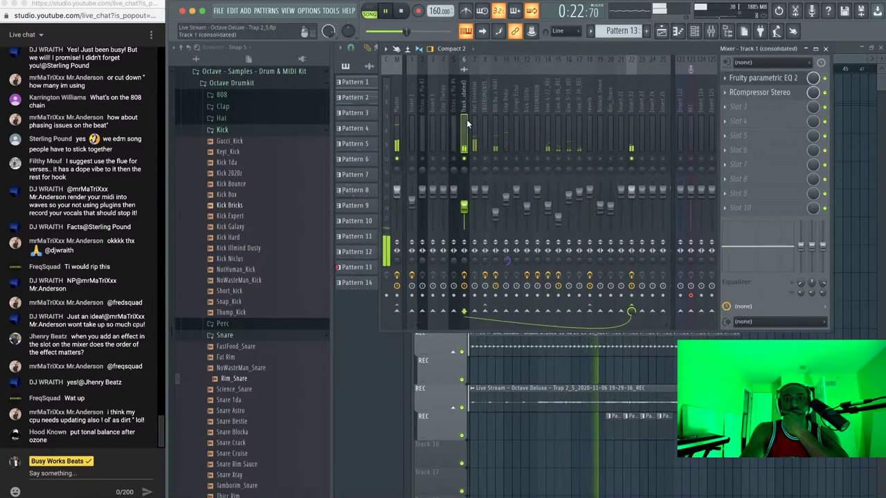
left_click(486, 312)
right_click(486, 311)
left_click(512, 328)
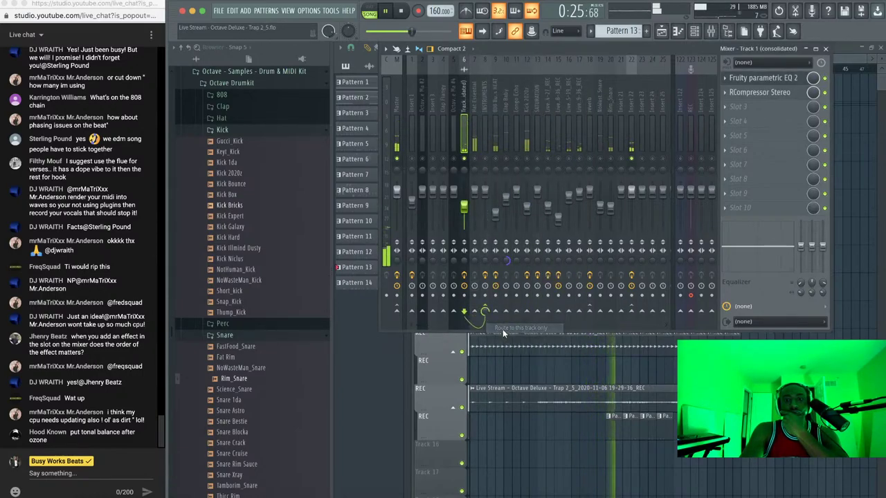
Listen to the Hat Essential and INSTRUMENTS tracks in solo, and unsolo them again
right_click(474, 159)
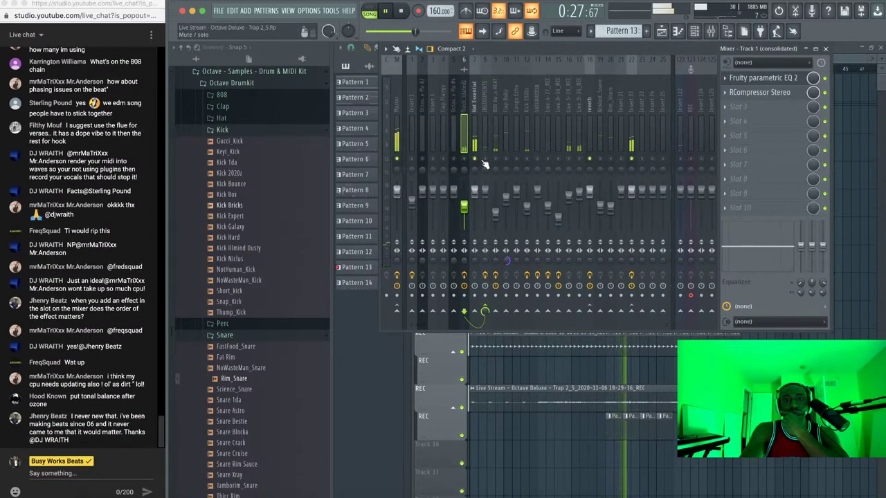
right_click(485, 159)
right_click(485, 159)
left_click(485, 163)
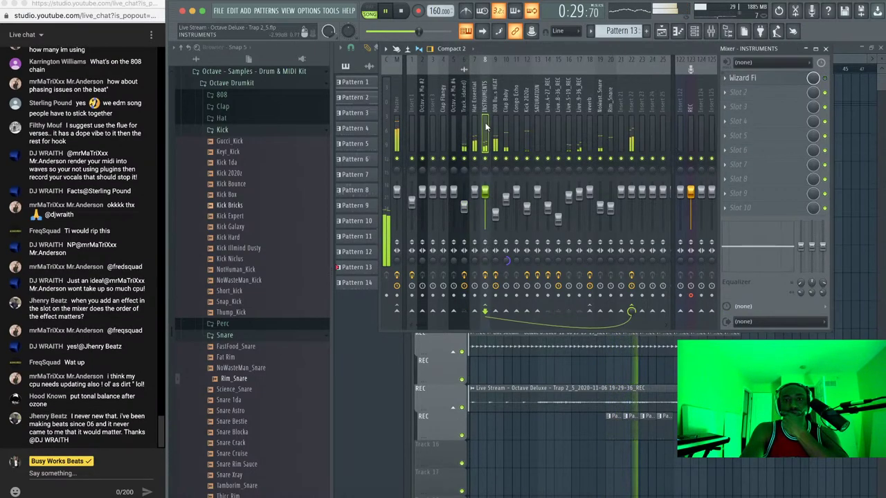
Mute the Hat Essential, 808, Clap Baby, Congo Echo and Kick 2020z mixer tracks
left_click(474, 159)
left_click(495, 158)
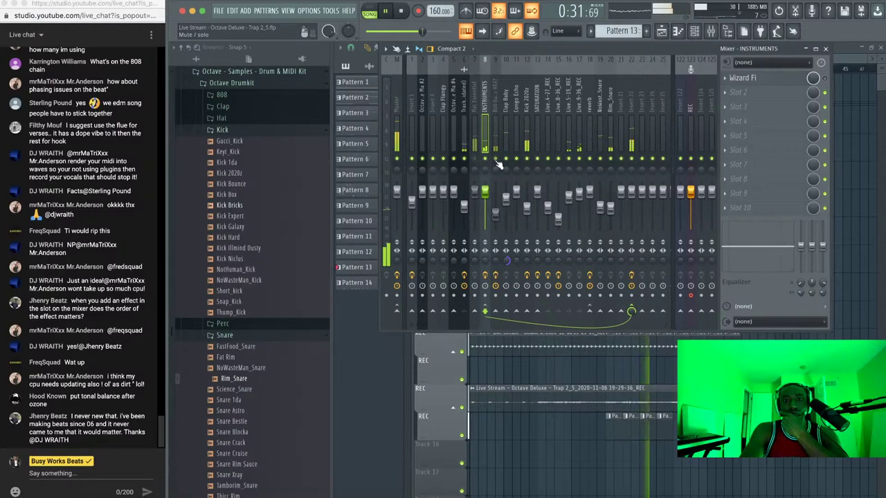
left_click(506, 158)
left_click(516, 158)
left_click(527, 159)
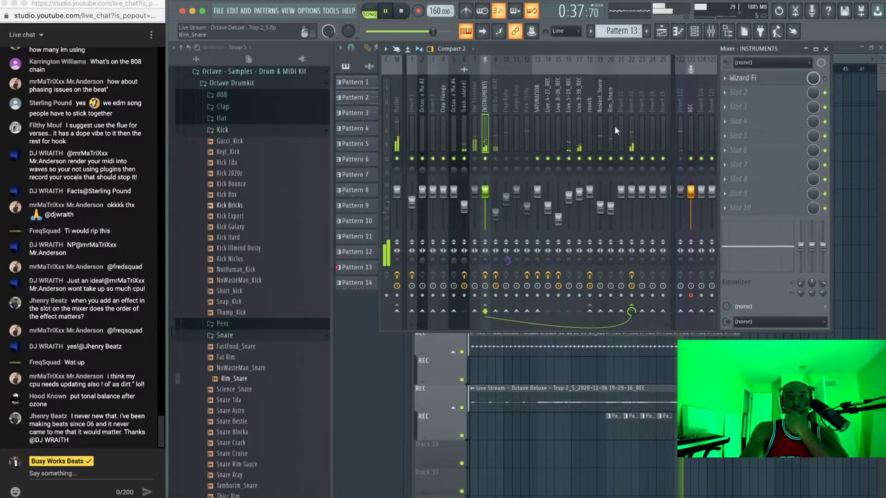
Stop playback and replace the Wizard Fi effect in the INSTRUMENTS track's first slot with UAD elysia mpressor
key("space")
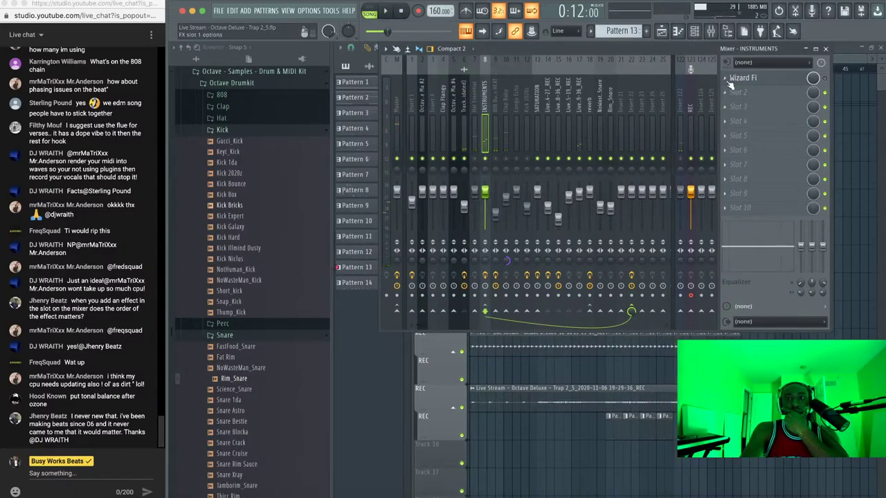
left_click(726, 78)
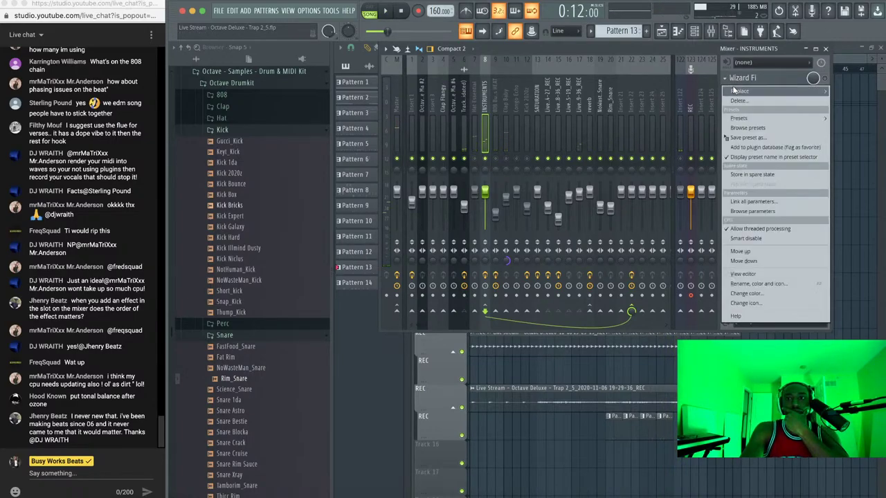
mouse_move(738, 91)
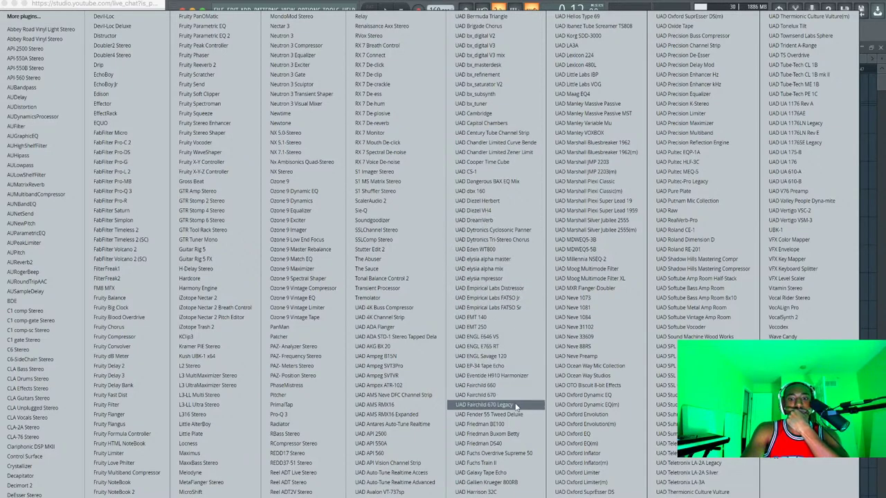
left_click(513, 279)
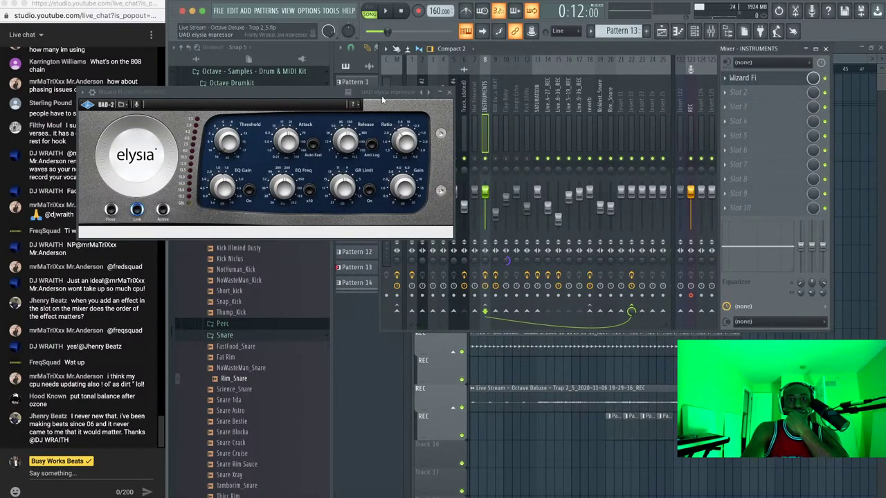
left_click_drag(319, 89, 441, 94)
Play the song and set the INSTRUMENTS compressor's attack to 0.0 ms and threshold to -7.6 dB
key("space")
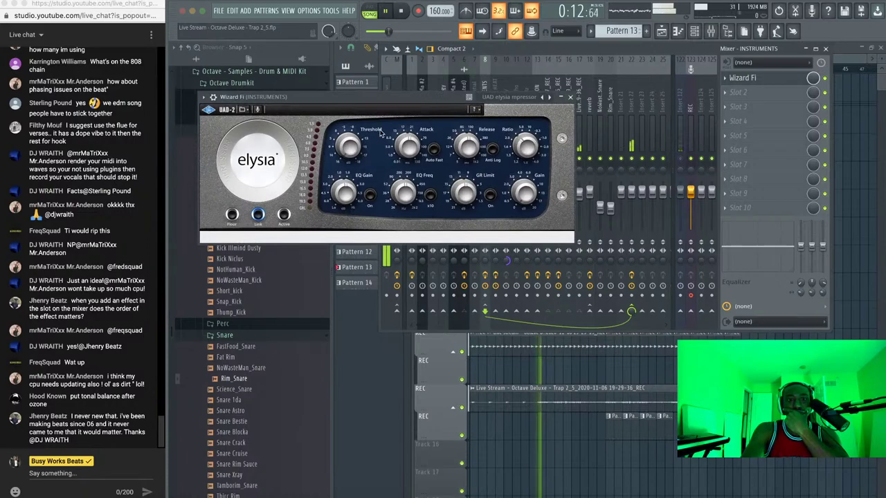
left_click_drag(356, 147, 375, 92)
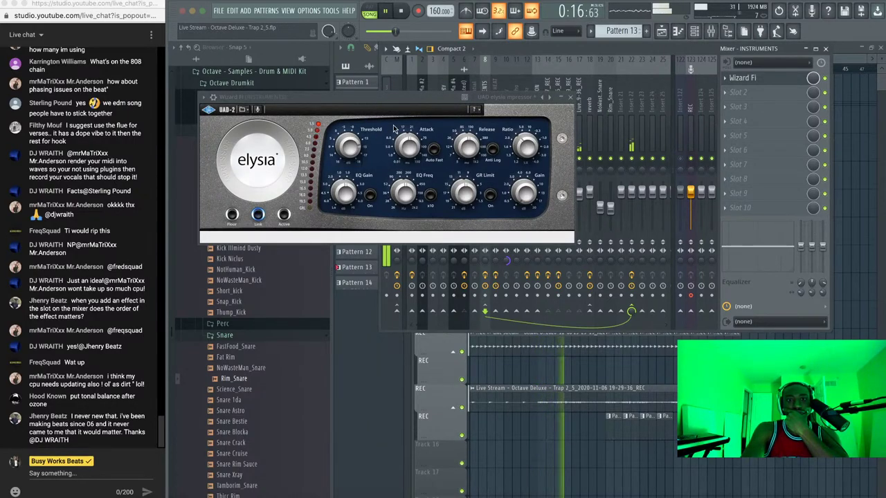
left_click(414, 146)
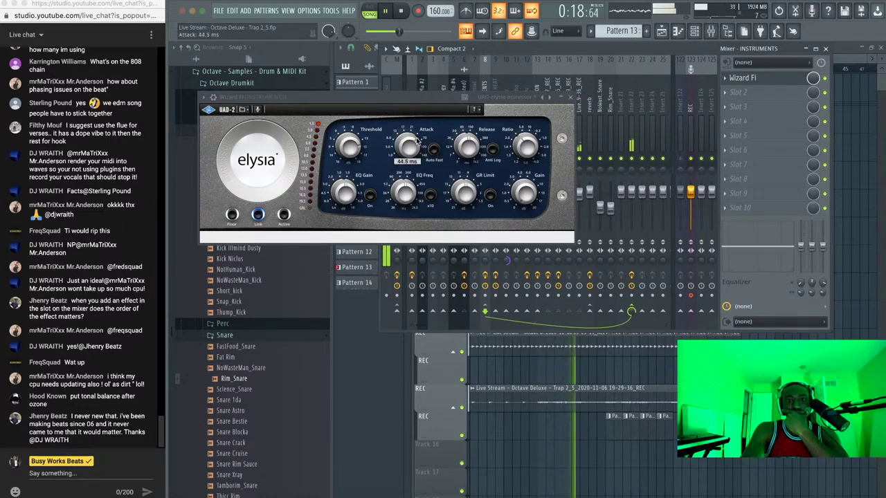
left_click_drag(415, 145, 415, 146)
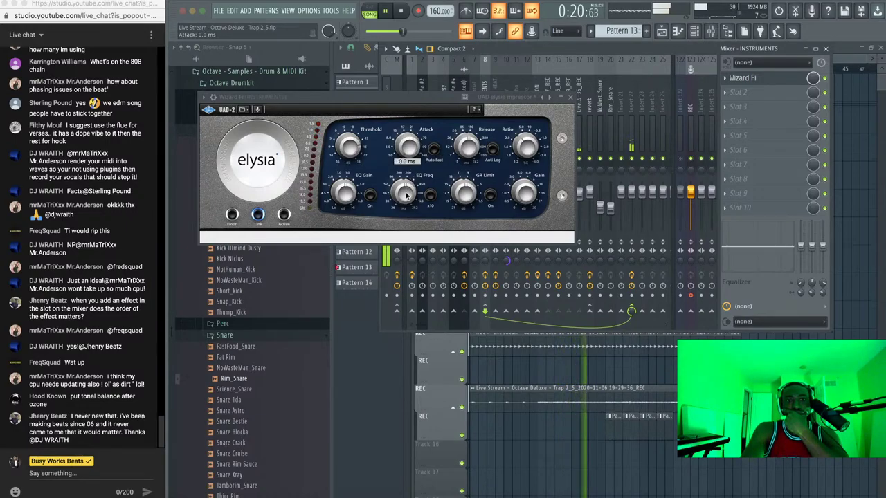
left_click_drag(352, 158, 349, 170)
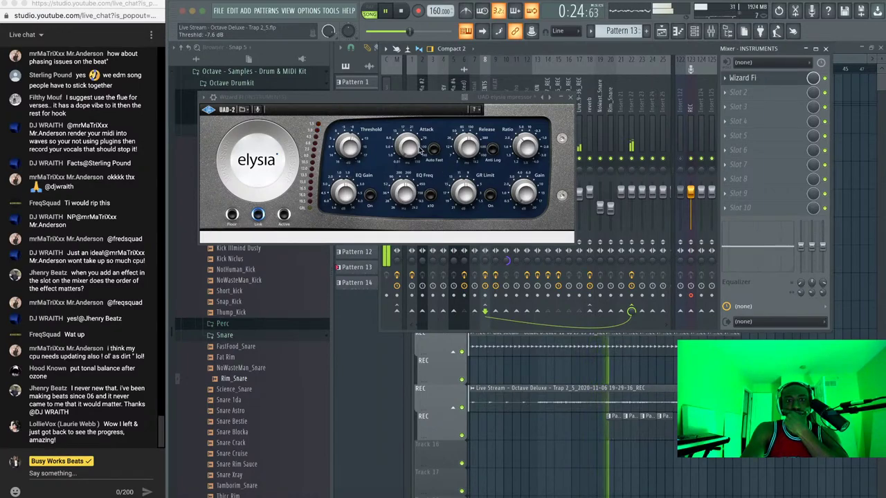
Set the compressor's release to 22.2 ms and turn on its GR Limit at 4.2 dB while the song plays
left_click_drag(470, 157, 469, 174)
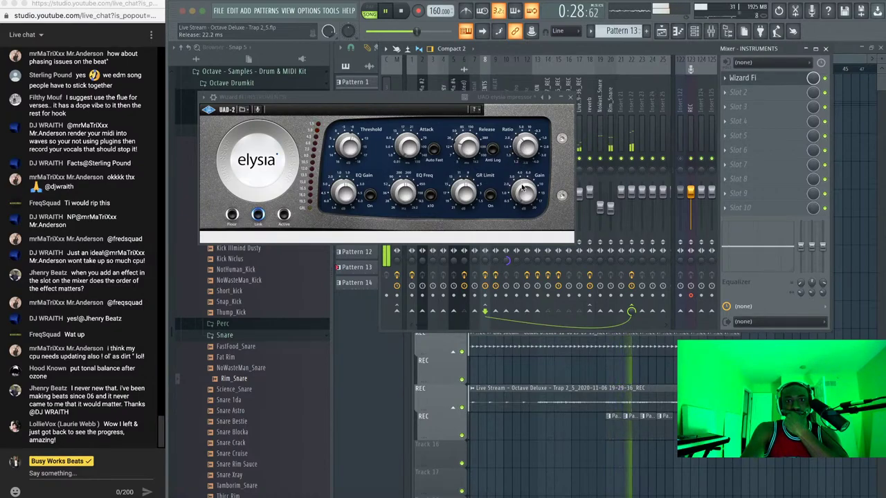
mouse_move(523, 202)
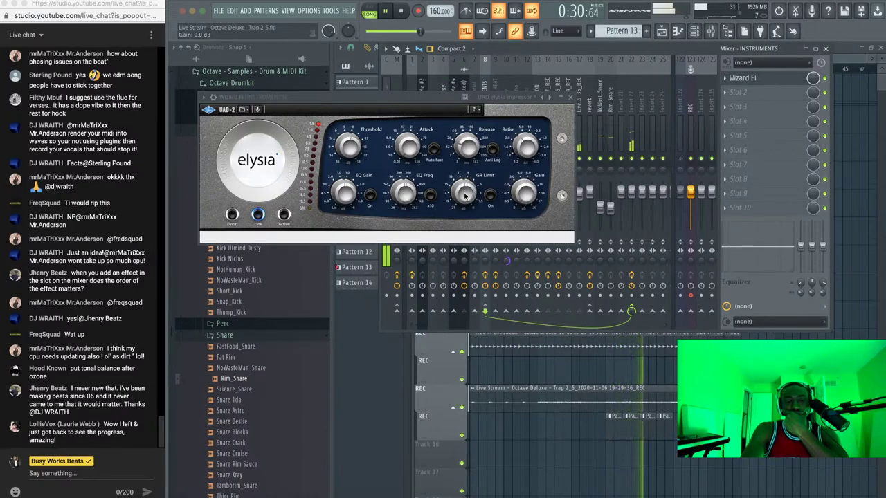
mouse_move(464, 198)
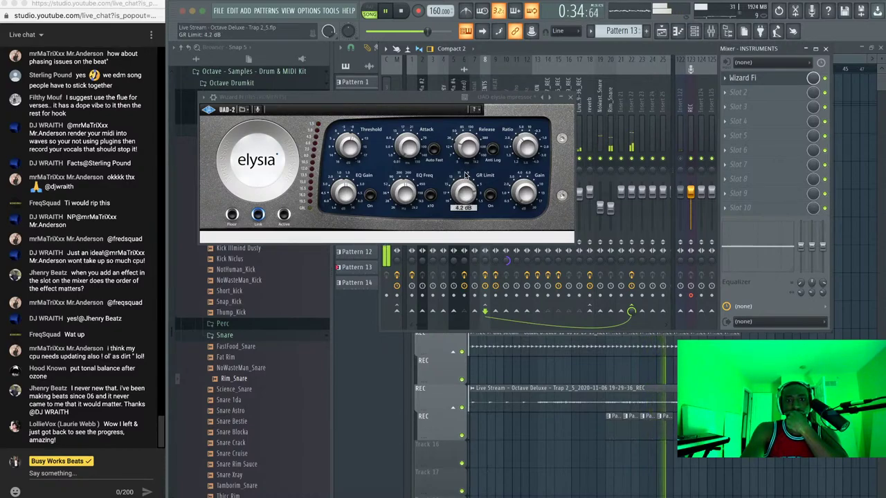
mouse_move(359, 151)
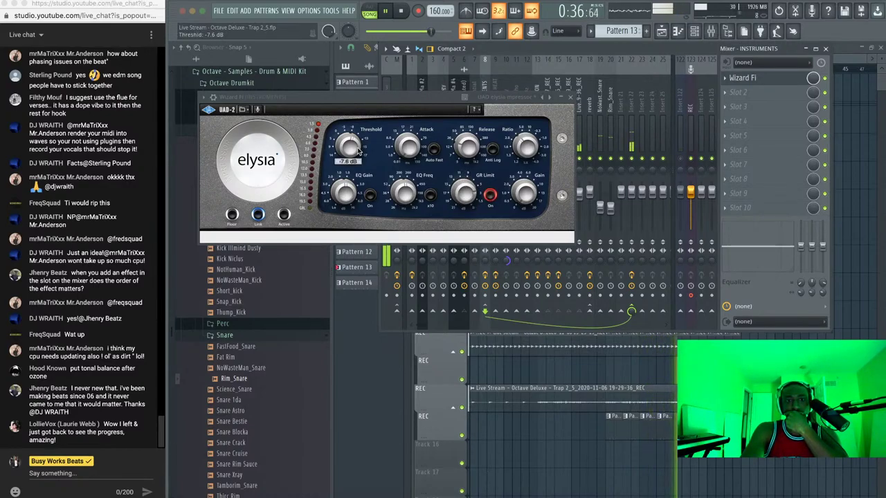
Set the elysia compressor's attack to 10.2 ms on the INSTRUMENTS track and close the plugin window
scroll(360, 137, "down", 2)
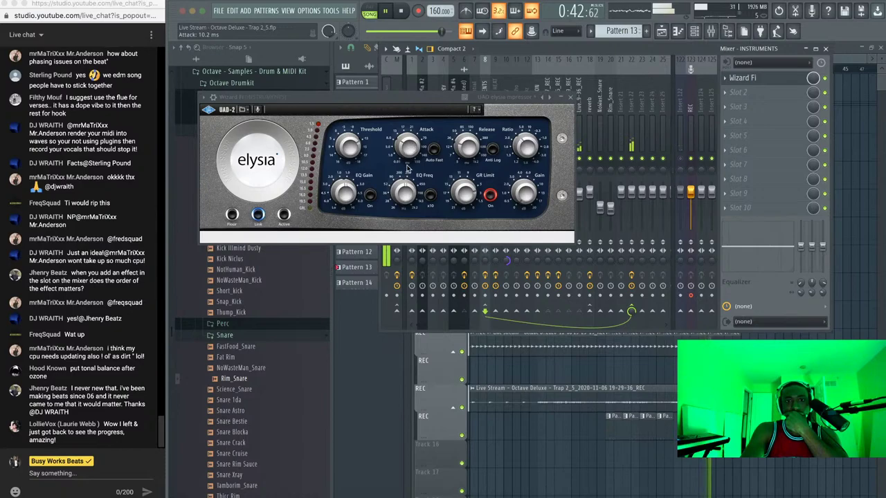
left_click(572, 96)
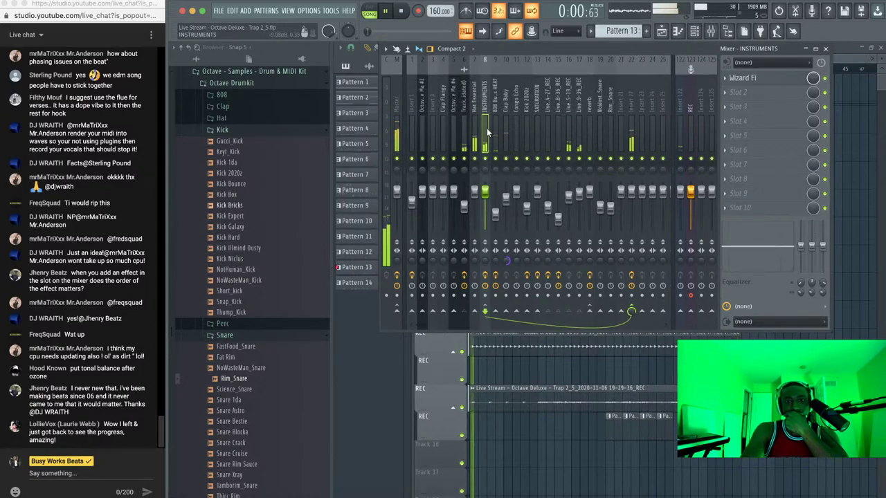
Route the four live recording tracks, mixer inserts 14 to 17, to the reverb track
left_click(546, 128)
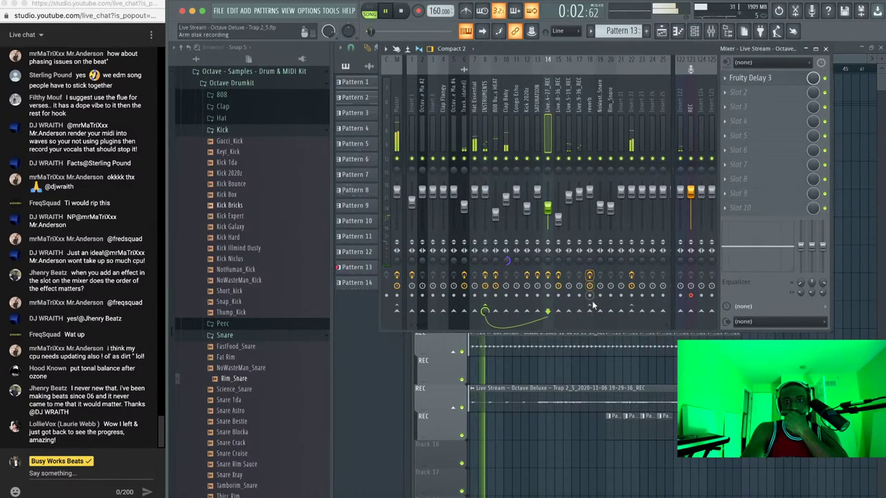
left_click(559, 128)
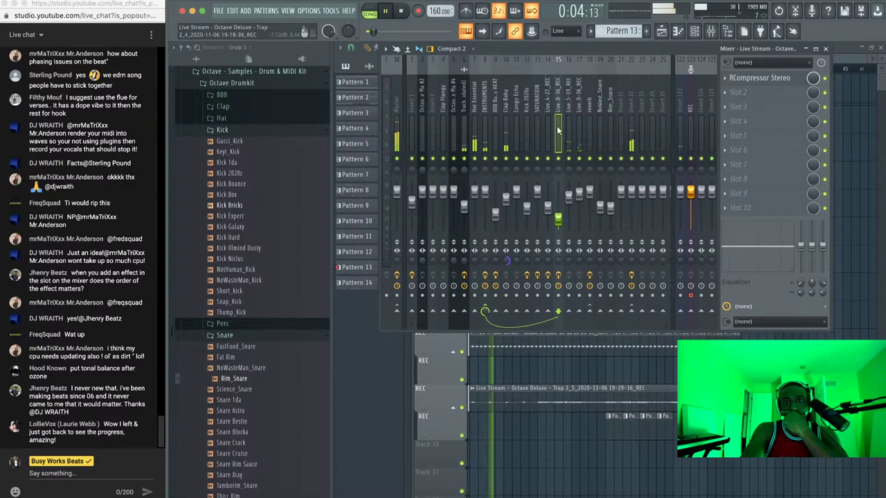
left_click(579, 286)
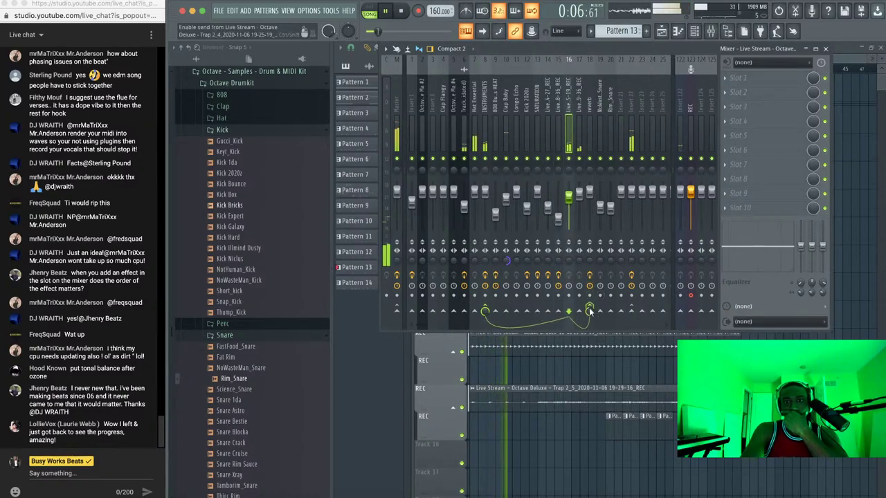
left_click(561, 147)
left_click(549, 138)
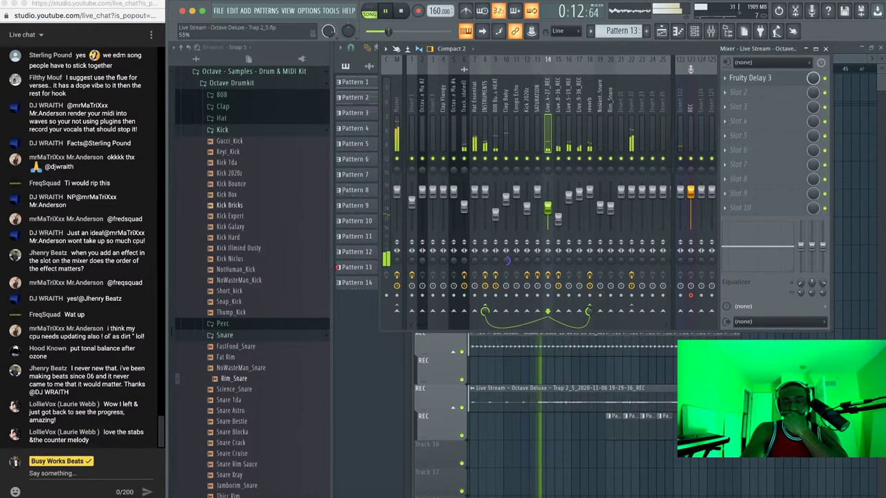
left_click(574, 119)
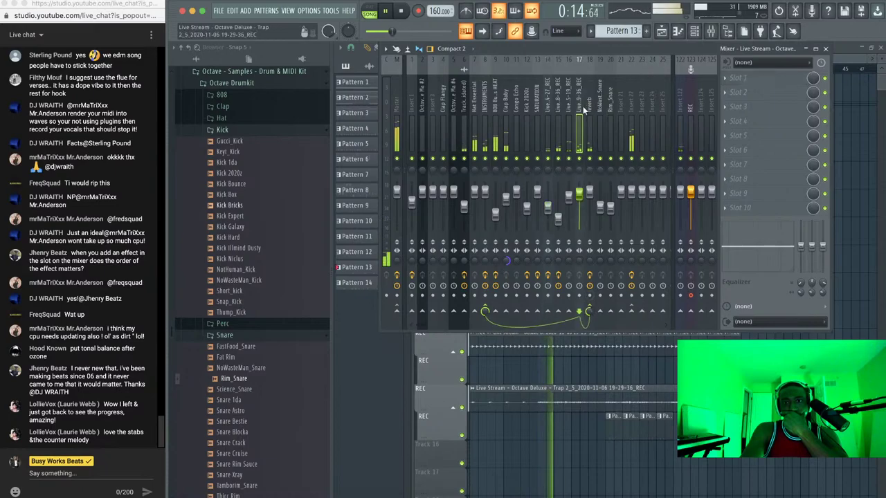
Review the effect chains and levels of the INSTRUMENTS, Insert 22 and Master mixer tracks during playback
left_click(484, 110)
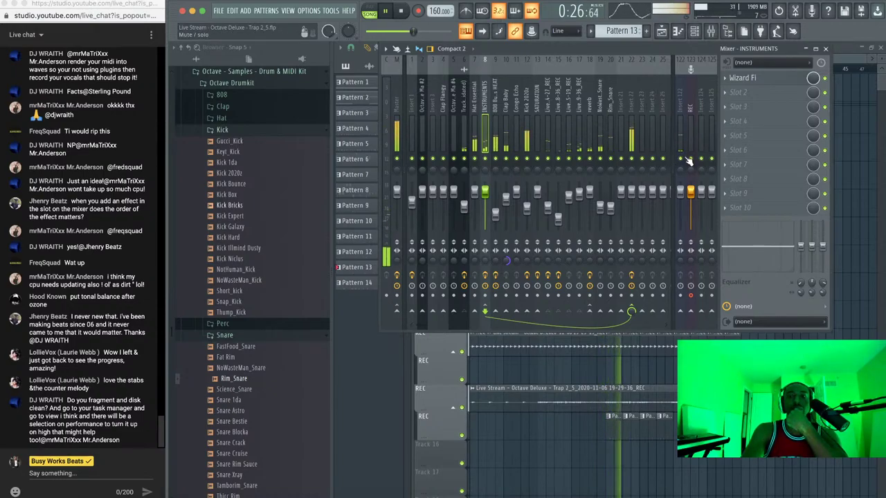
left_click(632, 98)
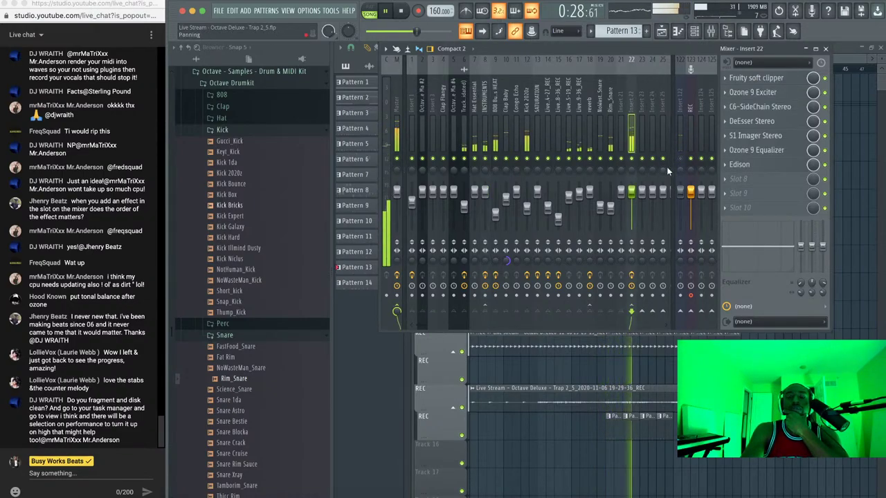
key("F9")
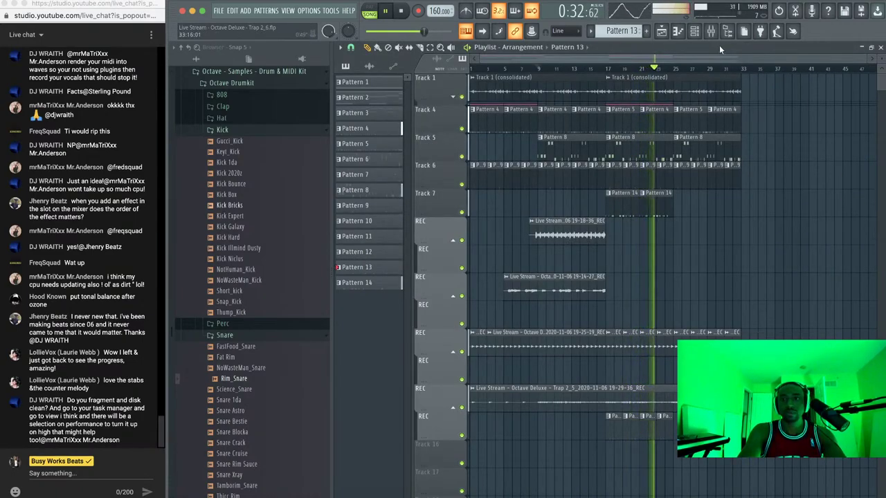
key("F9")
left_click(399, 114)
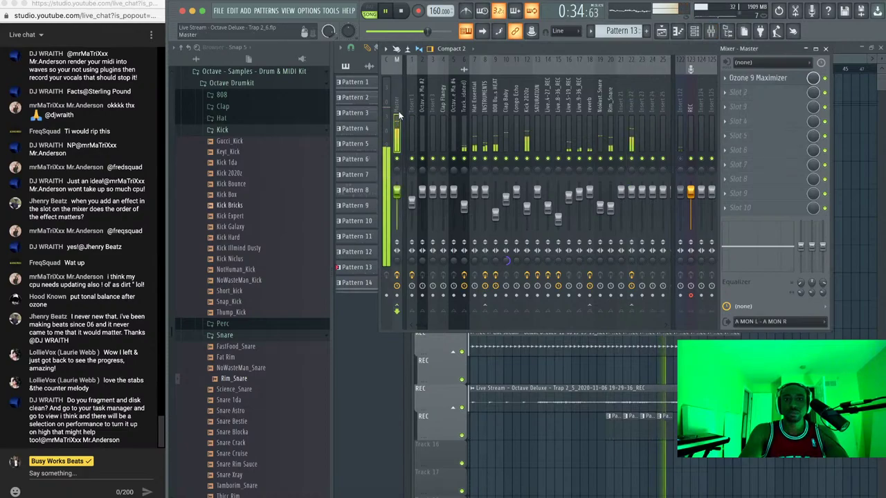
Lower the volume of the live recording on mixer insert 16 slightly
left_click(628, 109)
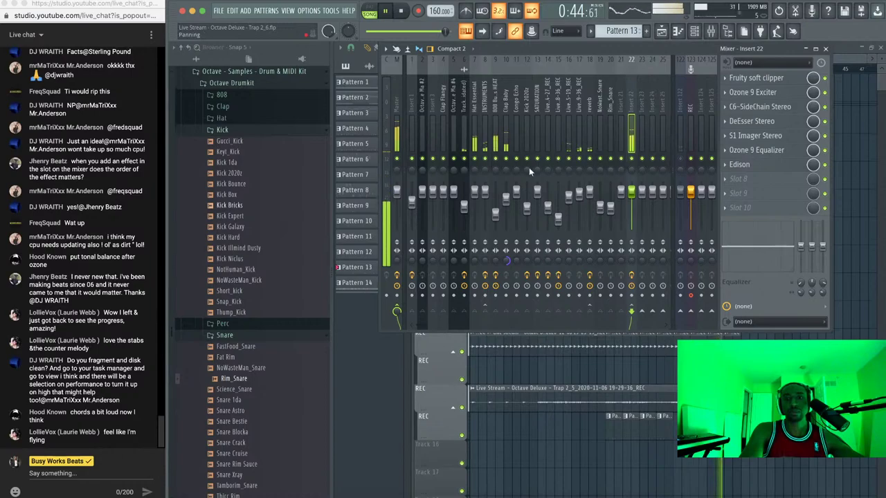
left_click(572, 188)
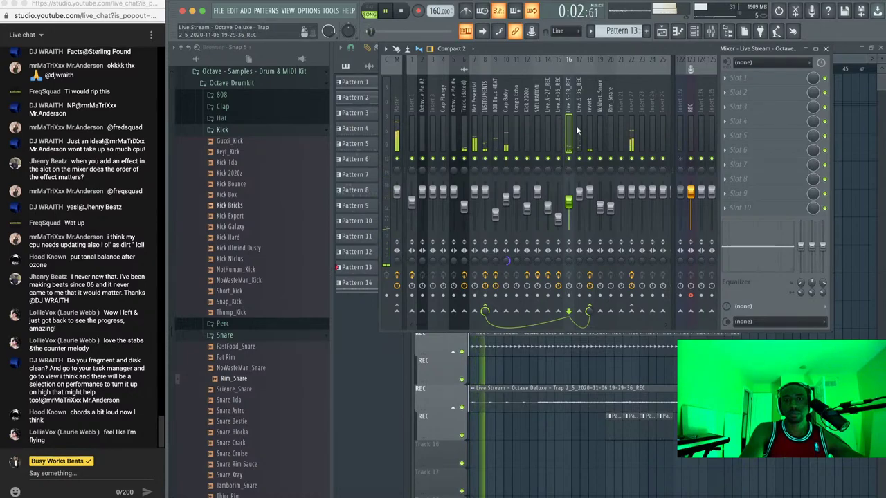
Clear the custom name of the Wizard Fi effect on the INSTRUMENTS track and close its window
left_click(488, 119)
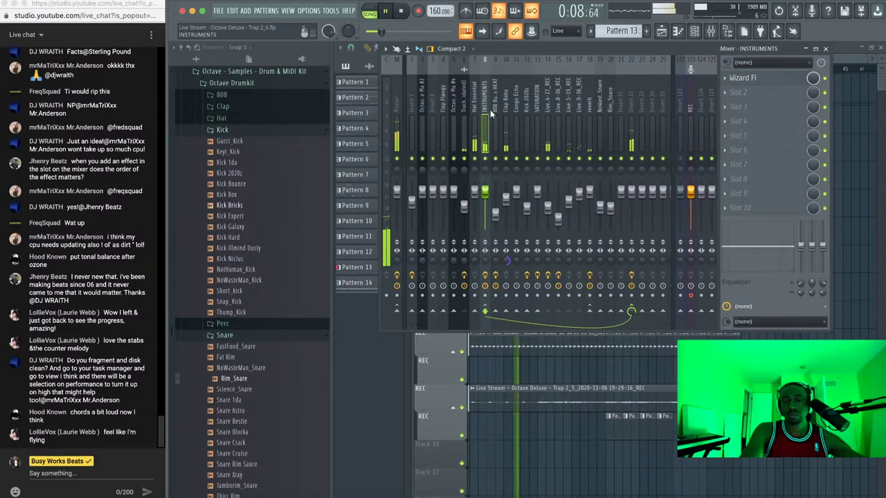
left_click(753, 79)
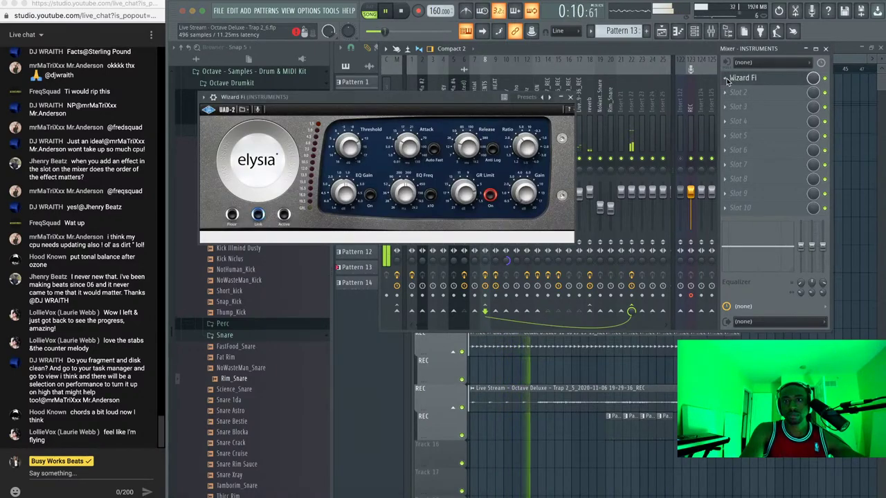
left_click(727, 79)
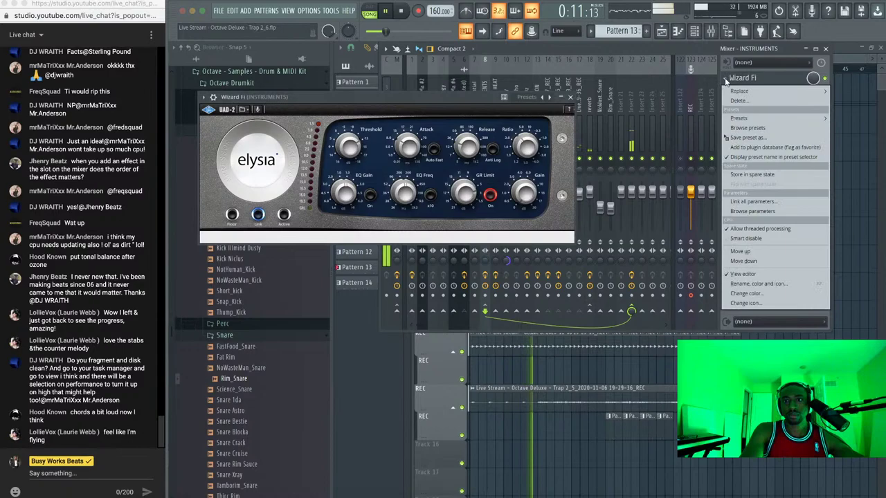
left_click(759, 284)
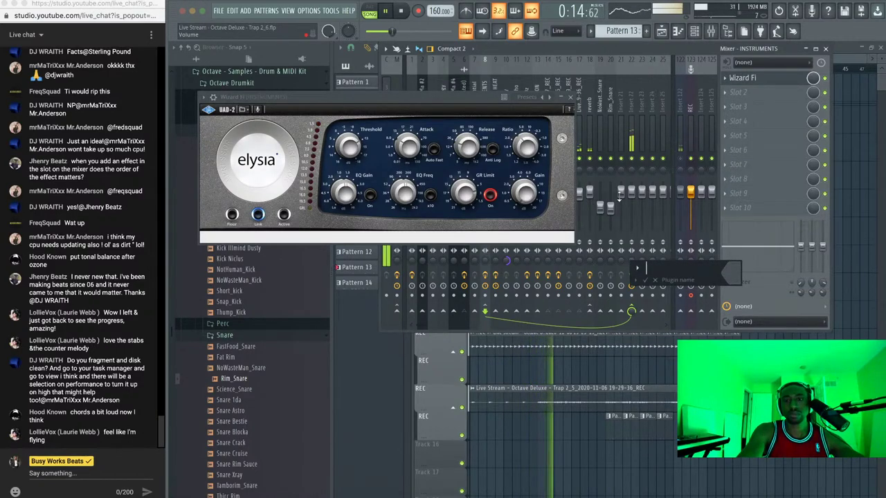
key("Return")
left_click(570, 97)
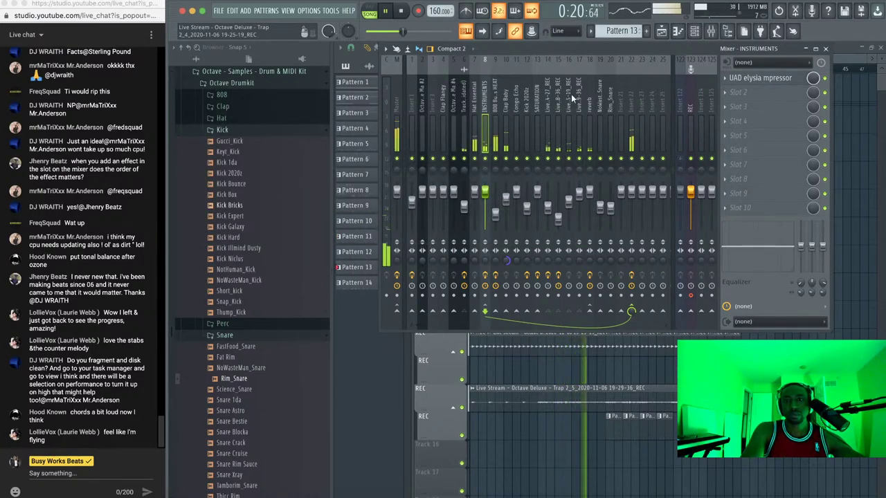
Compare the levels and effects of the Insert 22, Hat Essential and INSTRUMENTS tracks during playback
left_click(631, 110)
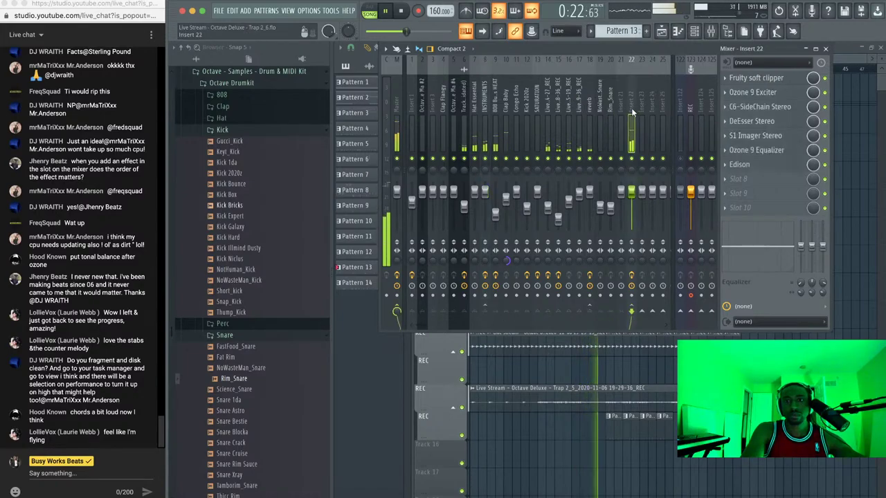
left_click(477, 115)
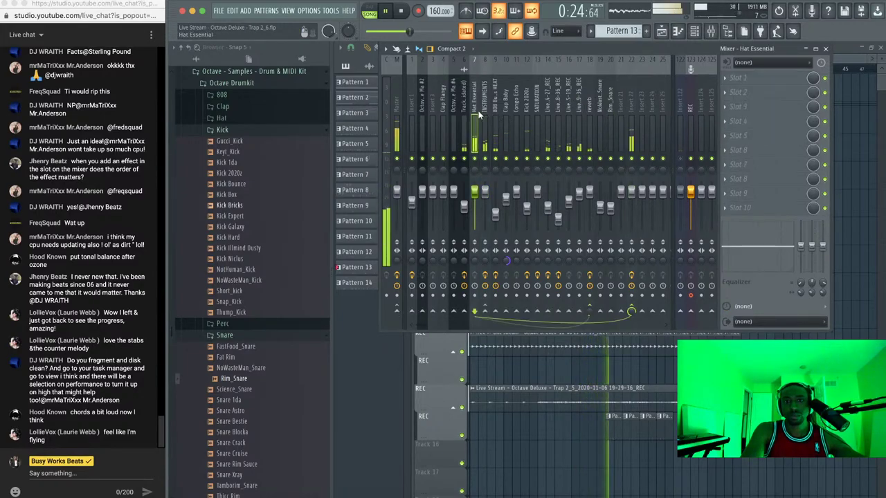
left_click(484, 114)
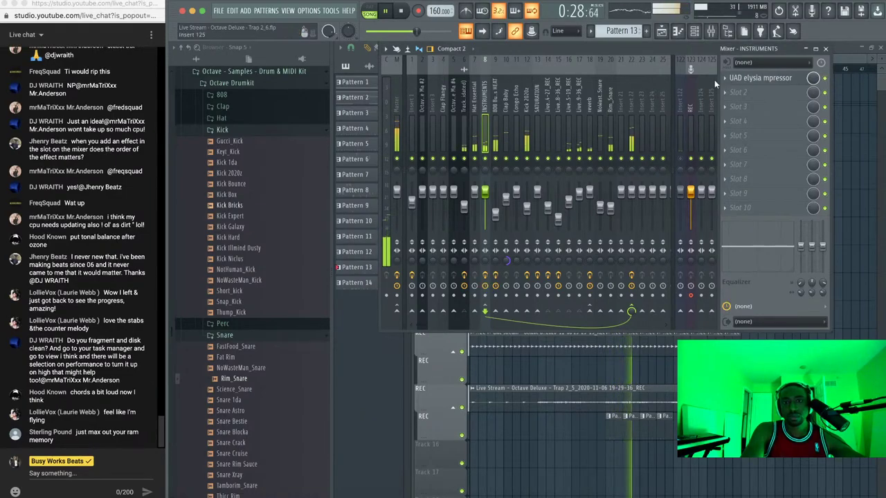
Set the band 1 threshold of Insert 22's C6-SideChain Stereo to -38.4 dB, stop playback and close the plugin
left_click(632, 104)
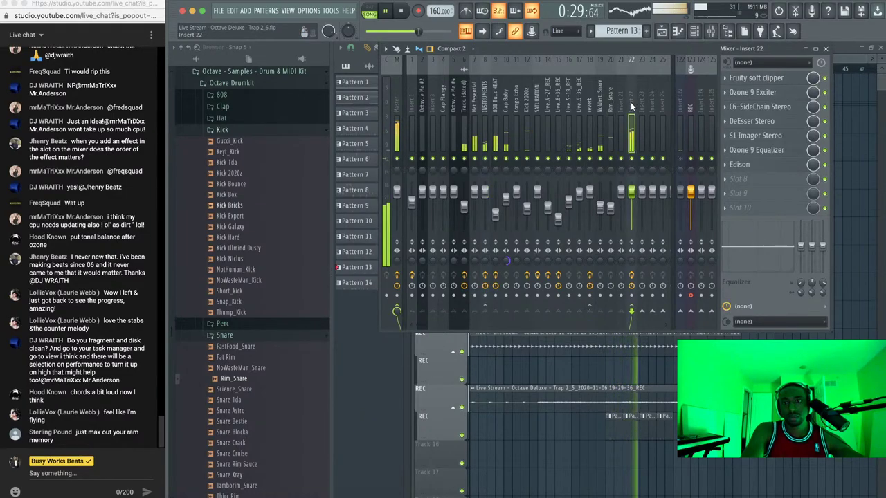
left_click(769, 108)
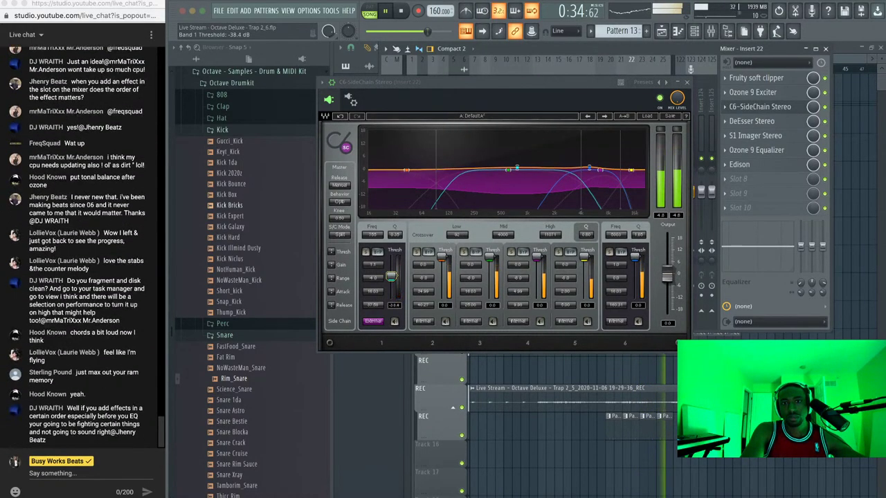
key("space")
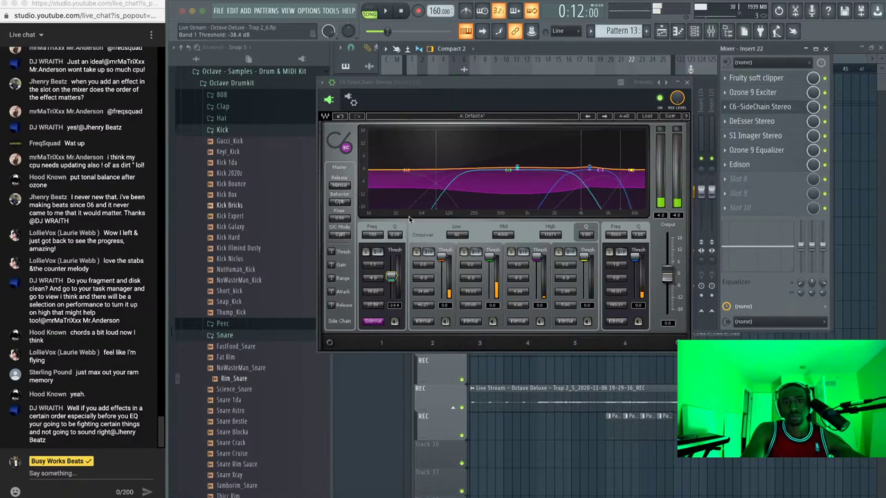
left_click(684, 82)
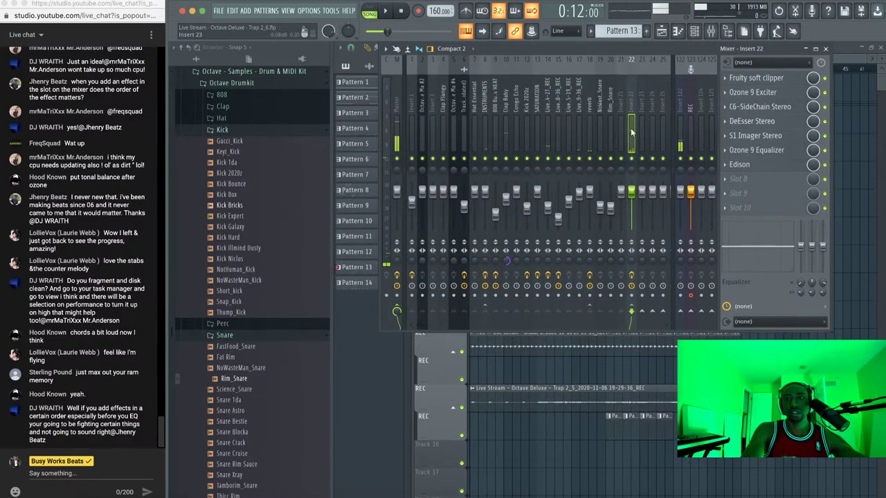
left_click(390, 98)
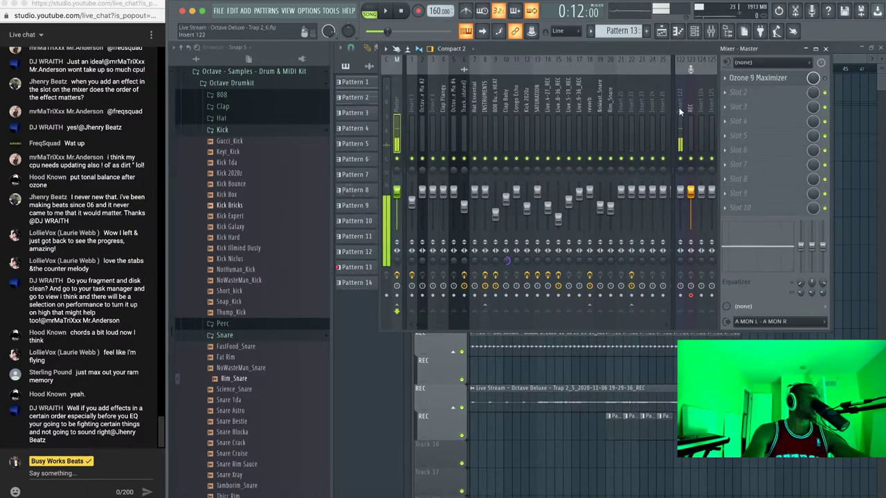
left_click(611, 97)
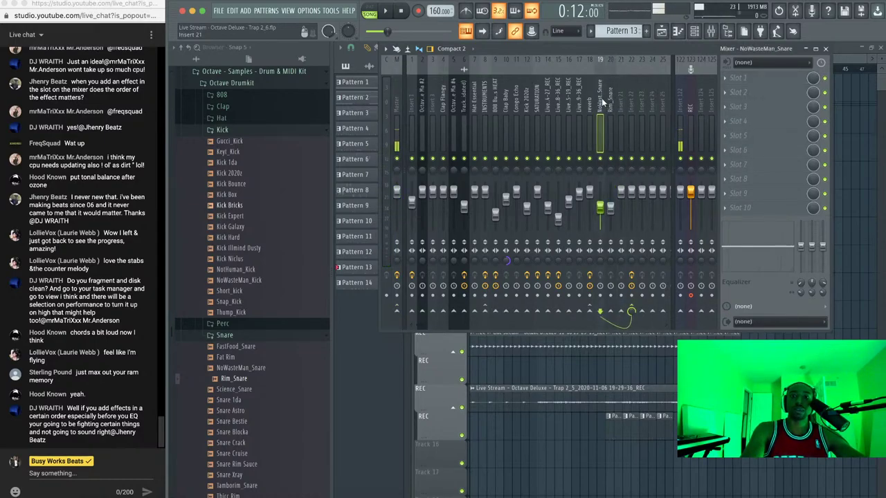
Set the Stereo Aux In of Insert 22's C6-SideChain Stereo to the 808 Busy Works HEAT track and close the plugin
left_click(636, 99)
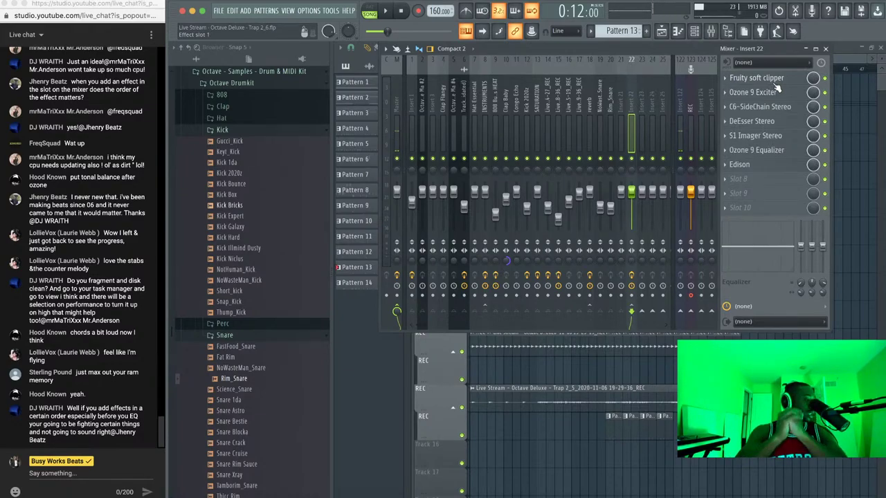
left_click(759, 109)
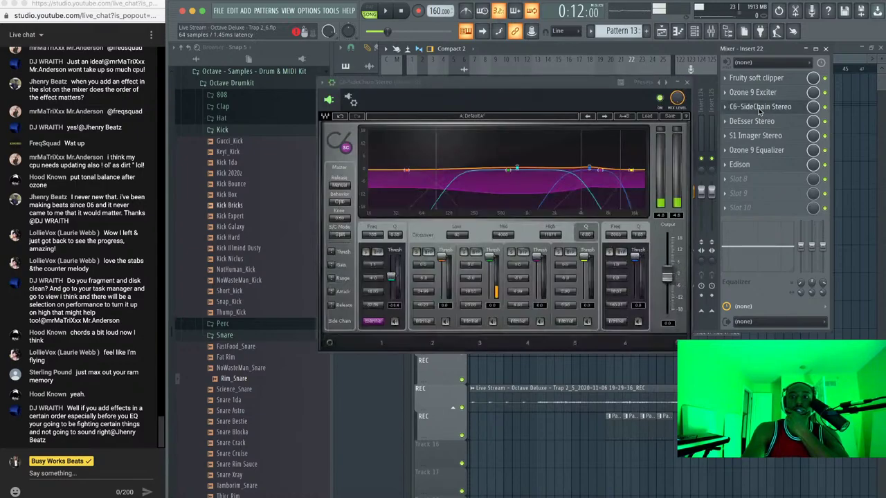
left_click(351, 101)
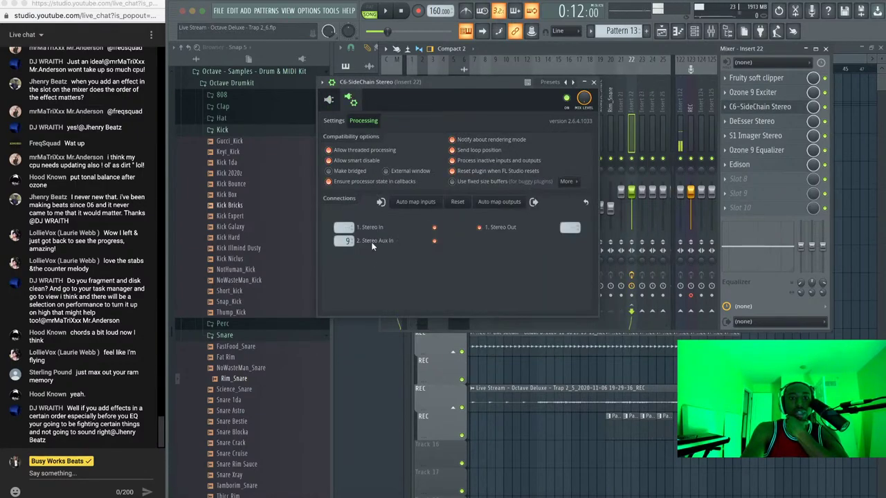
left_click(344, 241)
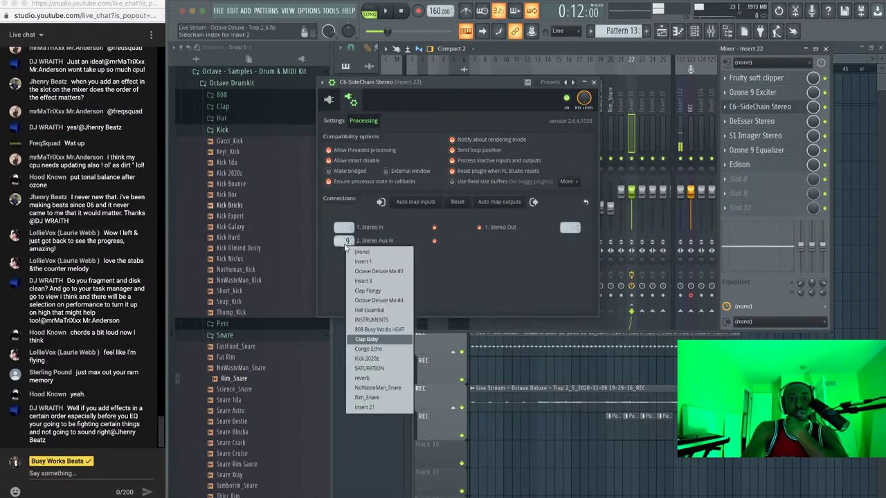
left_click(380, 331)
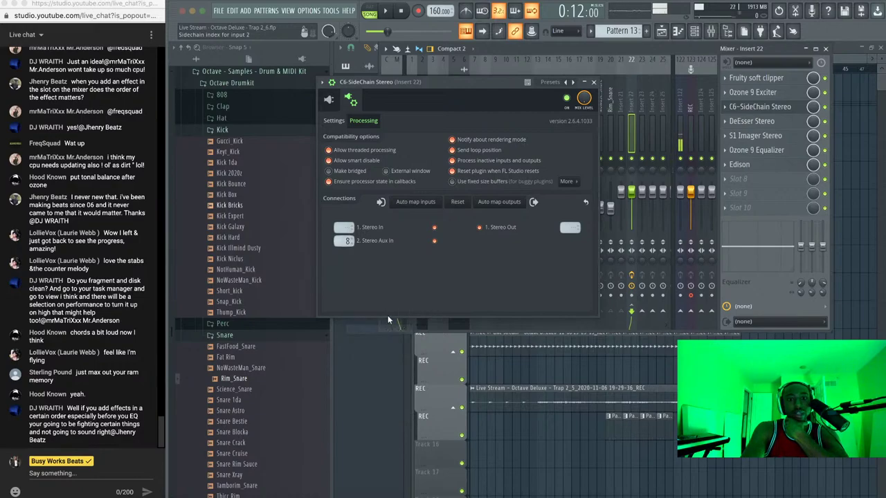
left_click(594, 82)
Resume playback and reopen Insert 22's C6-SideChain Stereo to check how it responds to the sidechain signal
key("F9")
key("space")
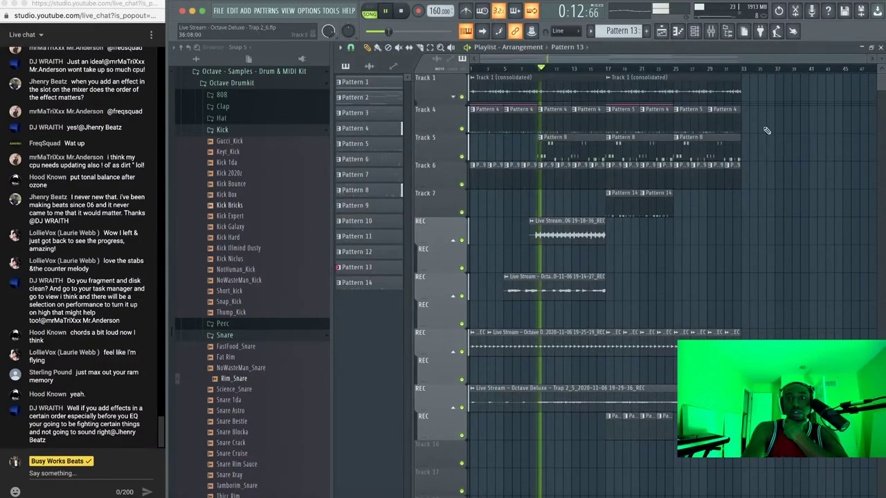
key("F9")
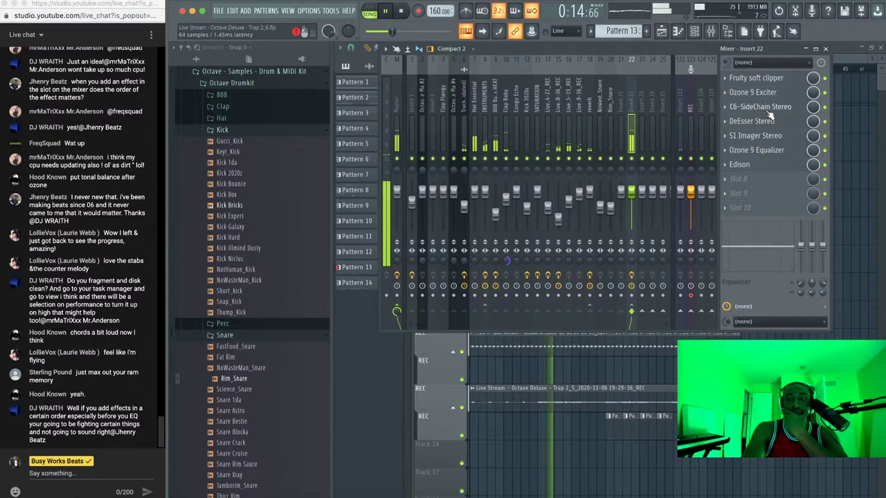
left_click(736, 107)
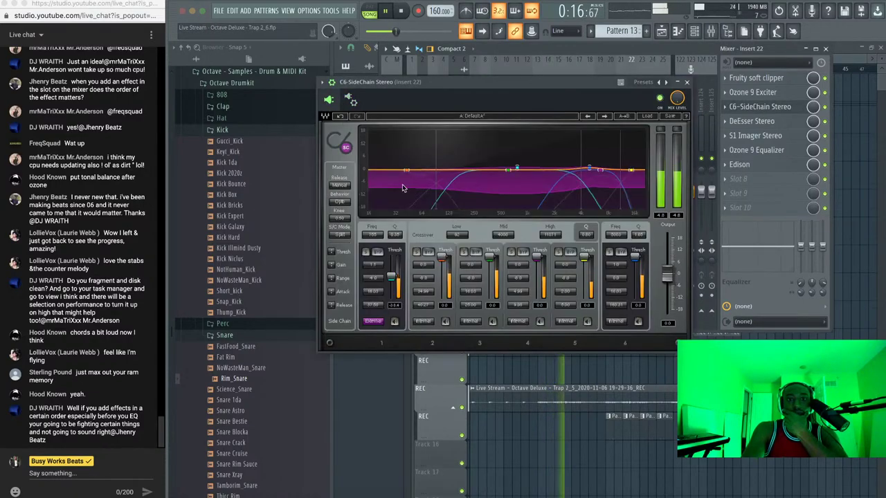
Close the C6-SideChain Stereo, check the Master and INSTRUMENTS tracks, and lower recorded track 17 (19-29-36_REC) to -7.5 dB
left_click(686, 82)
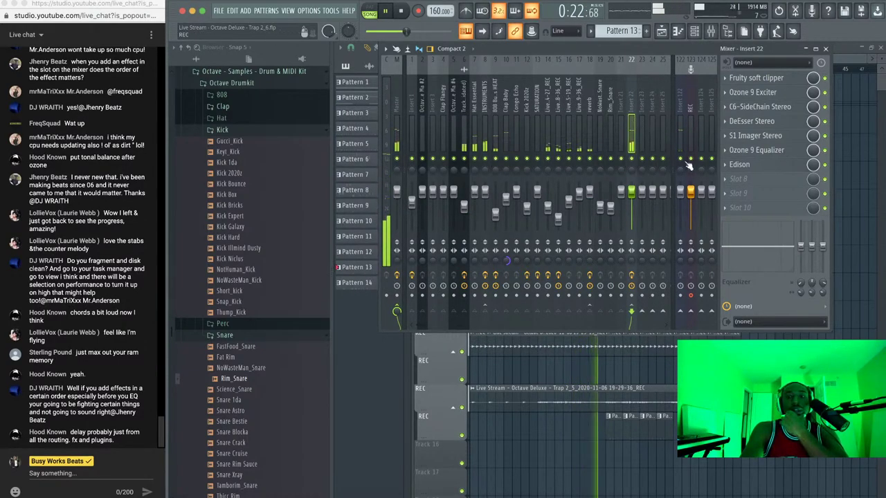
left_click(399, 136)
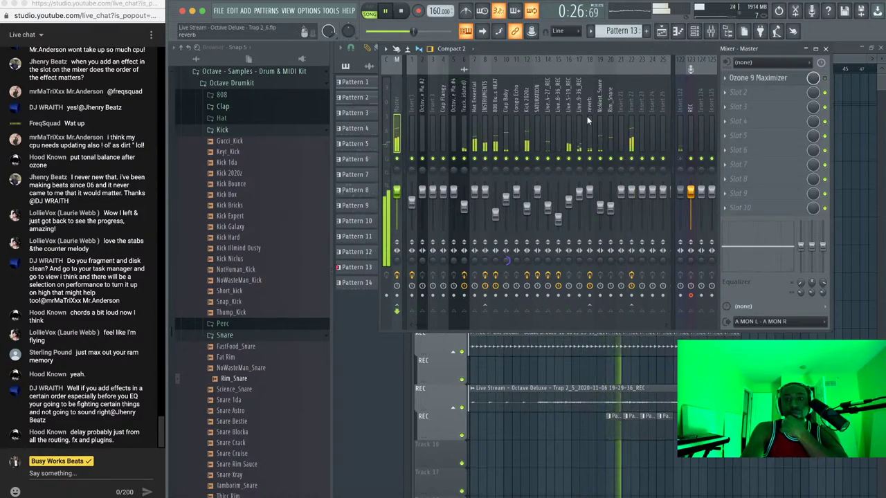
left_click(483, 111)
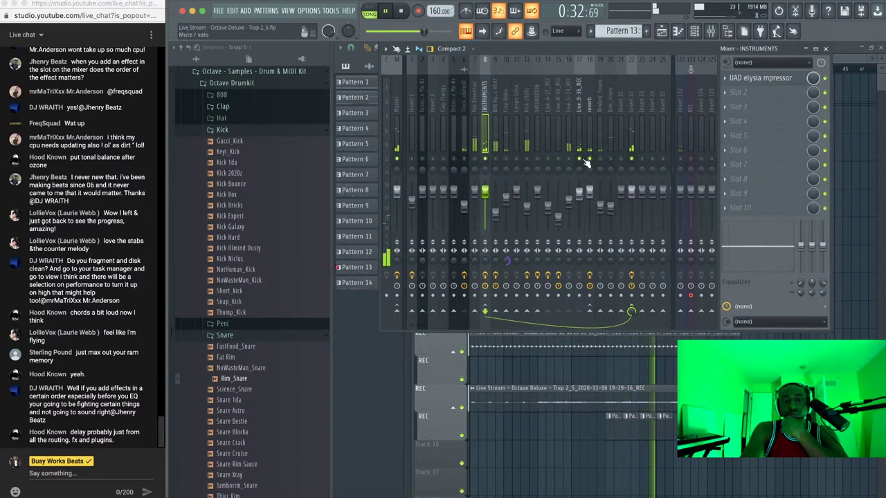
left_click(578, 190)
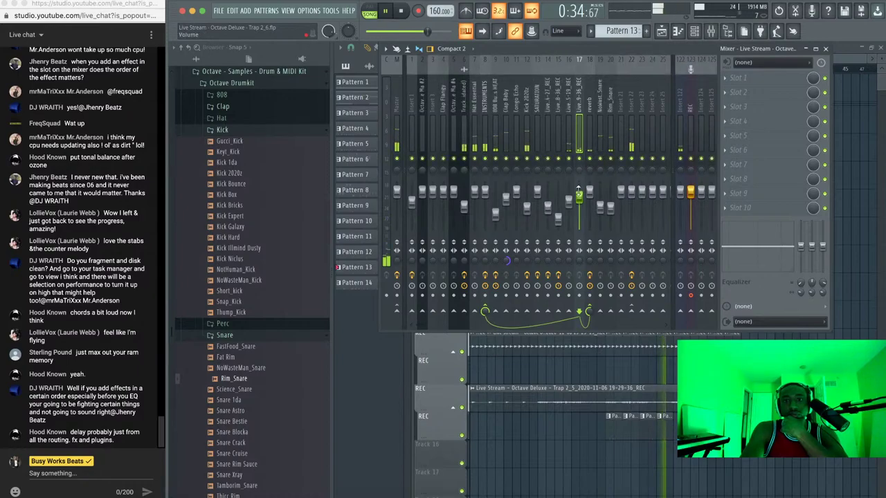
left_click_drag(578, 191, 579, 200)
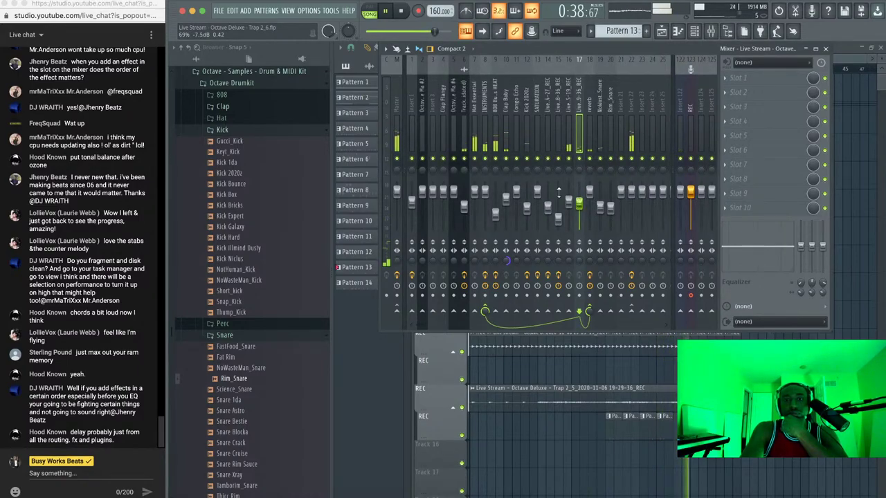
Lower recorded track 16 (19-25-19_REC) and pan it 11% left, and adjust the panning of track 17
left_click(567, 184)
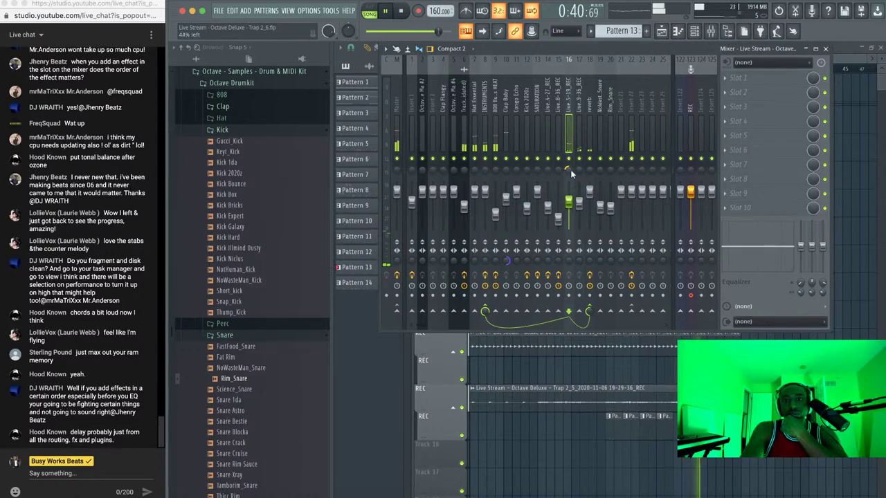
left_click(580, 169)
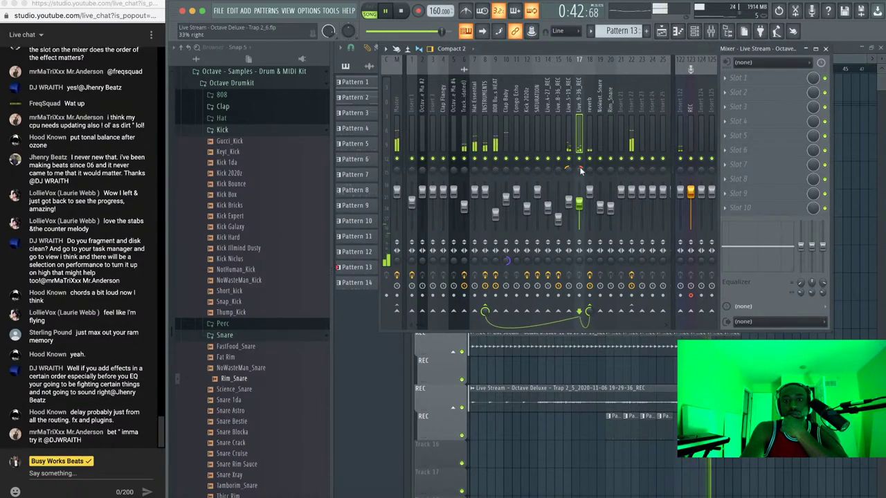
left_click_drag(569, 201, 568, 203)
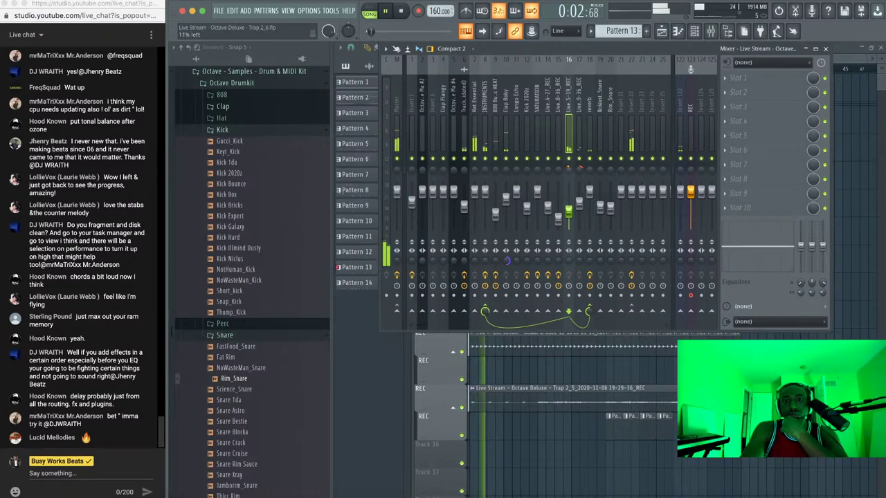
left_click_drag(580, 170, 580, 180)
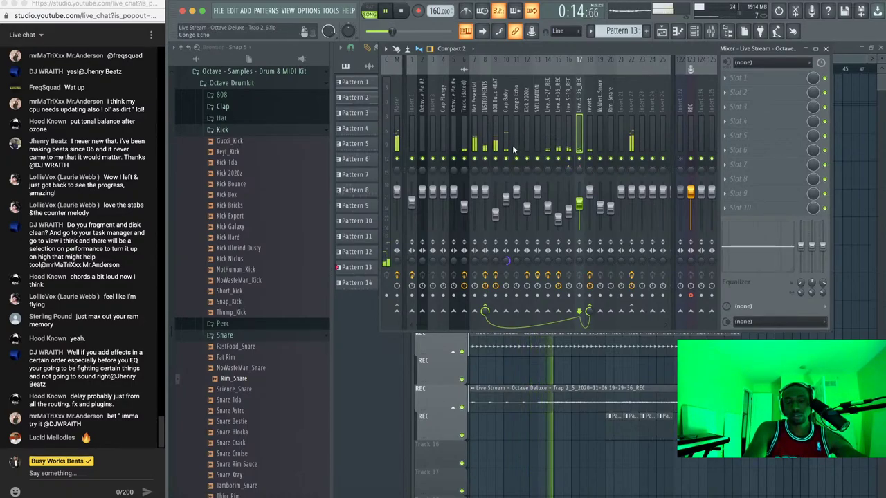
Check the Master track and the playlist arrangement, stop playback, and restart the song from the beginning
left_click(394, 119)
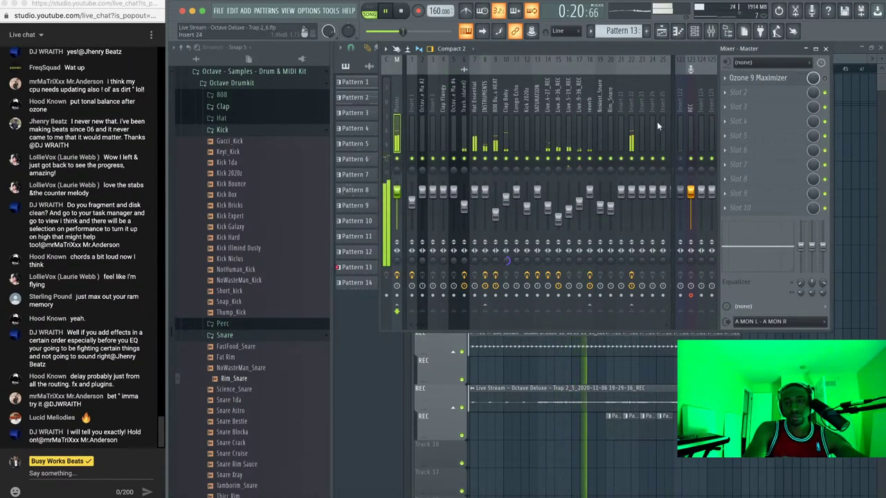
key("F9")
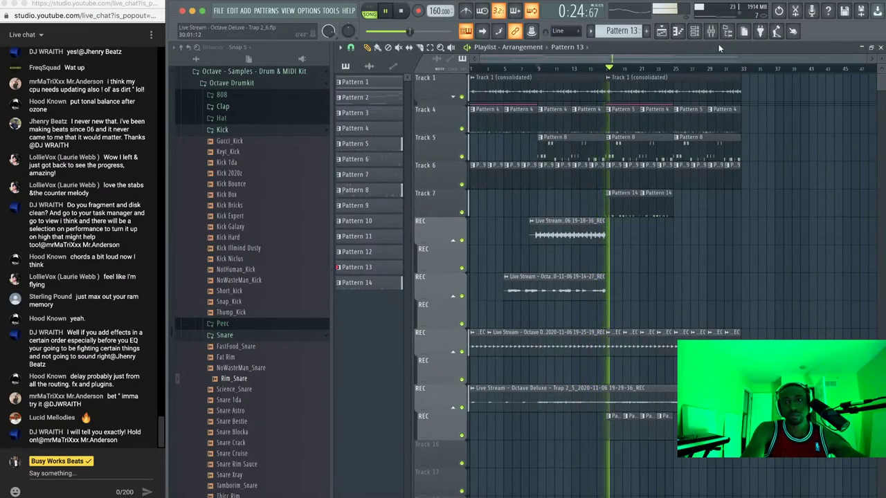
key("F9")
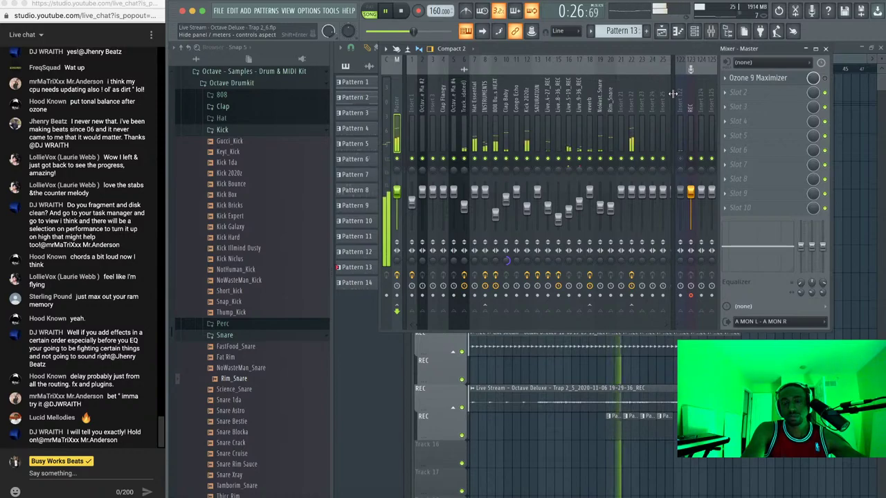
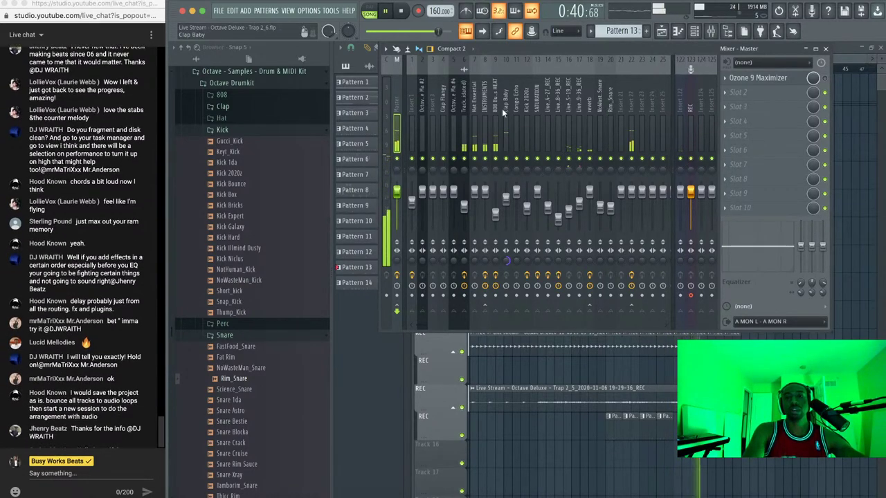
key("space")
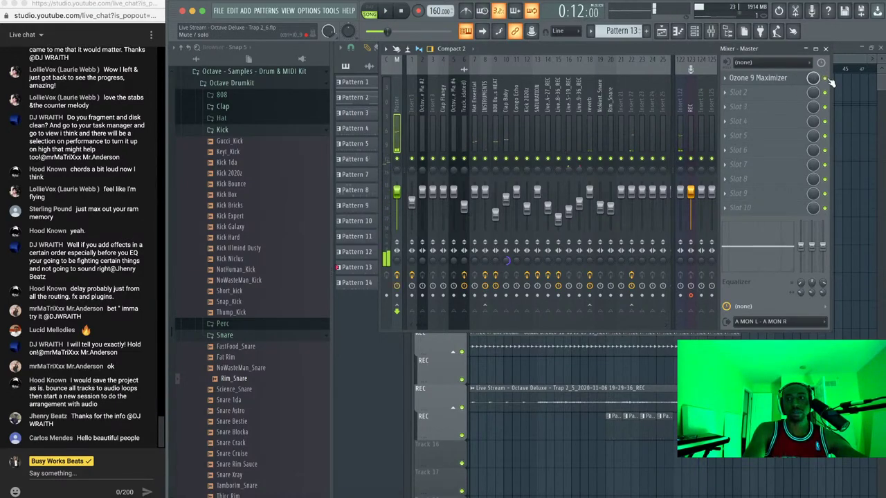
key("F9")
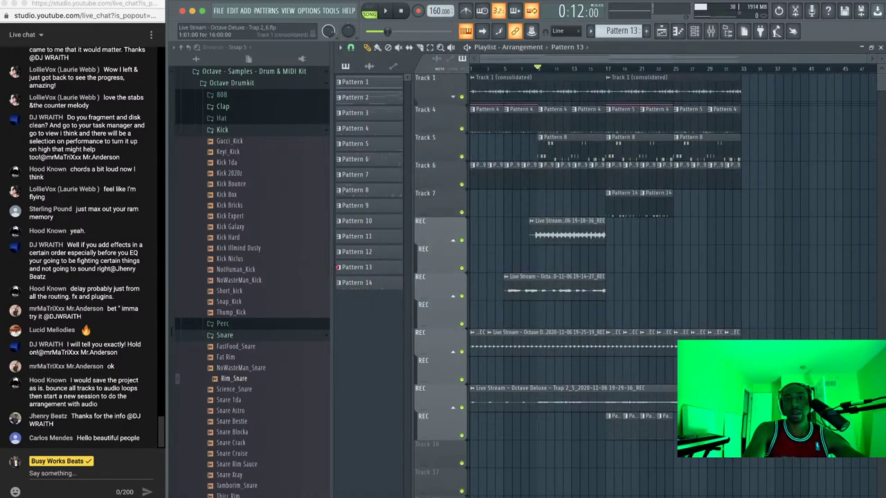
left_click(394, 13)
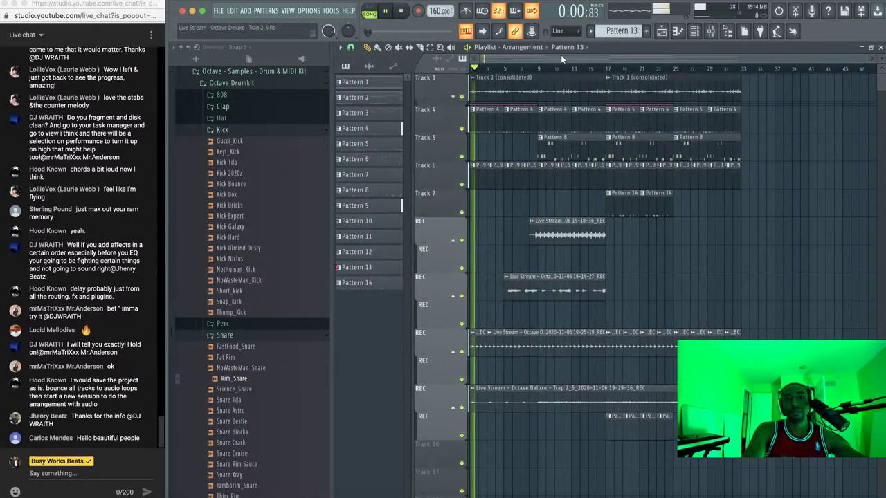
Lower the Hat Essential track's volume in the mixer and try the Clap Baby track at -6.3 dB
left_click(713, 32)
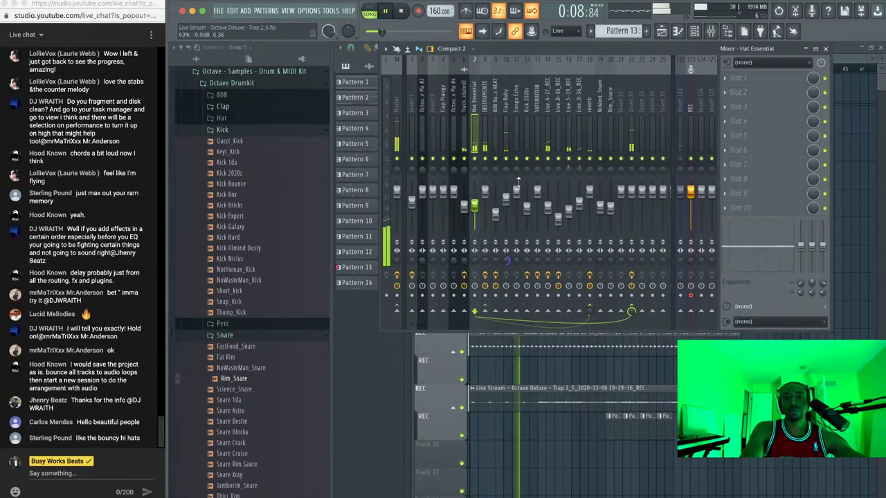
left_click(506, 196)
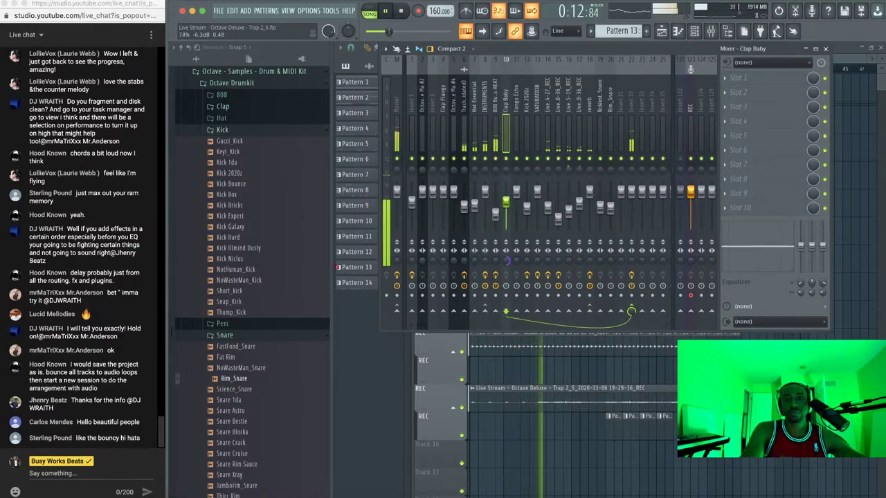
left_click(475, 202)
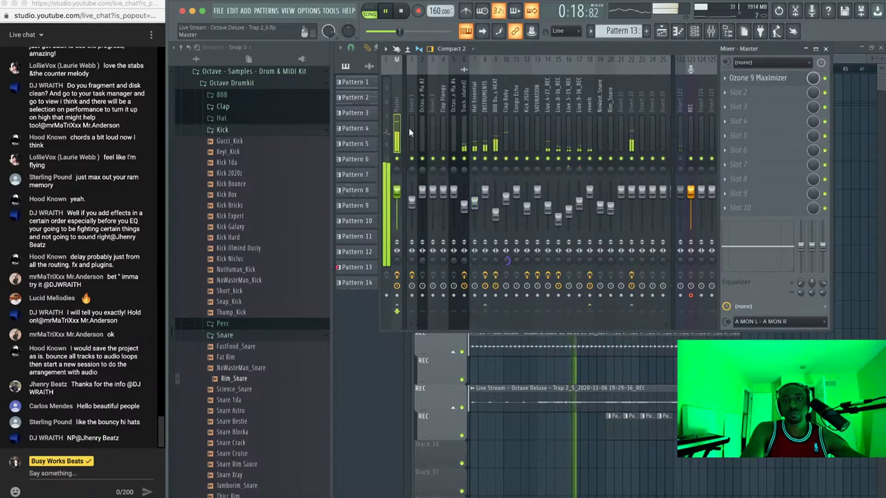
Inspect Insert 22's DeEsser Stereo during playback, close it, and compare the Hat Essential and Master tracks
left_click(632, 128)
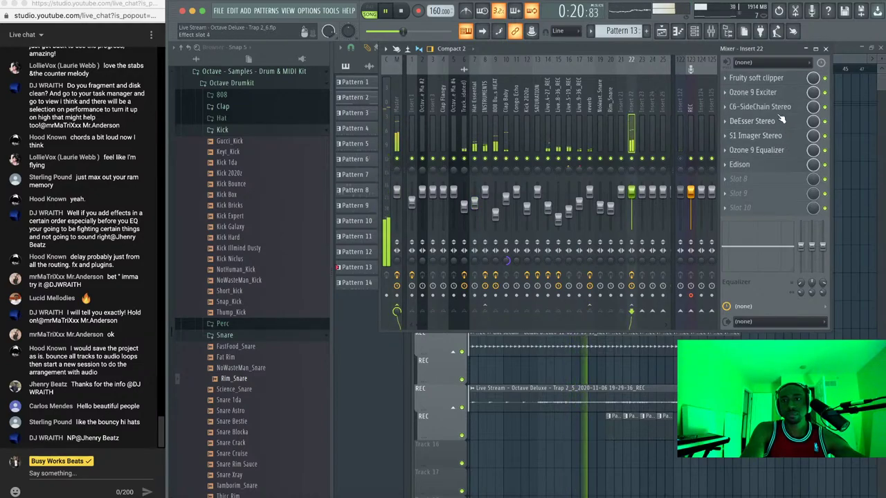
left_click(752, 121)
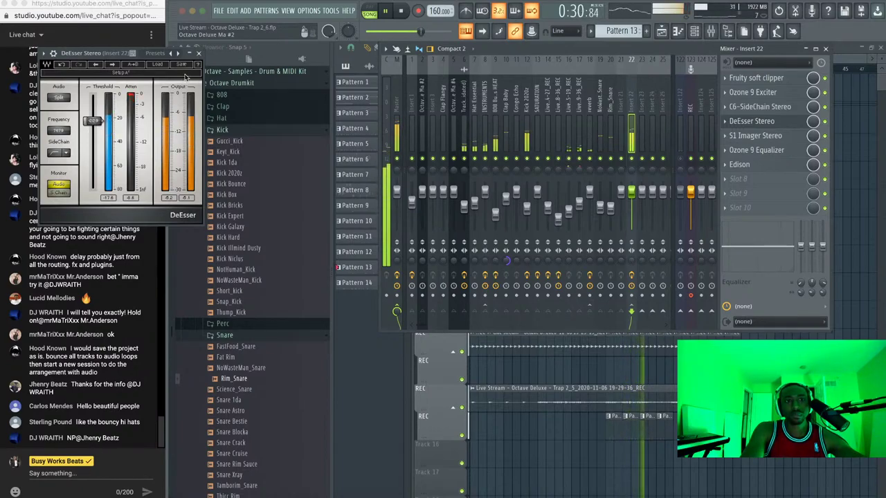
left_click(199, 53)
left_click(475, 101)
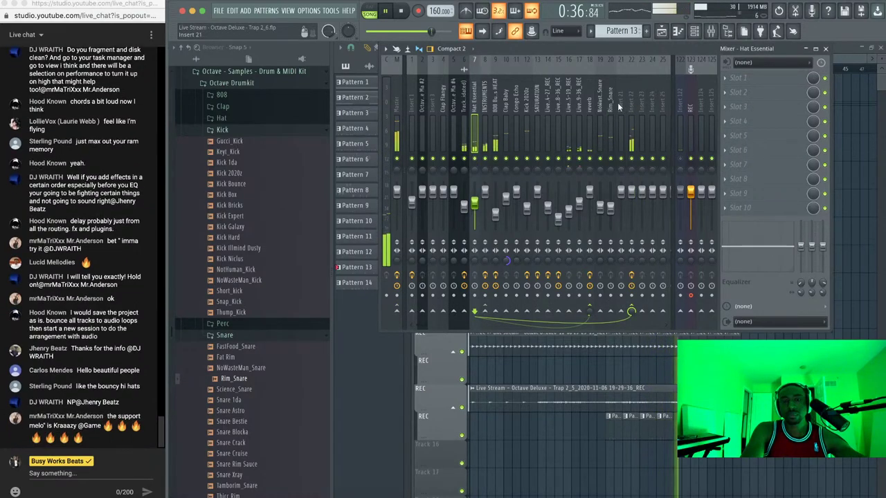
left_click(400, 109)
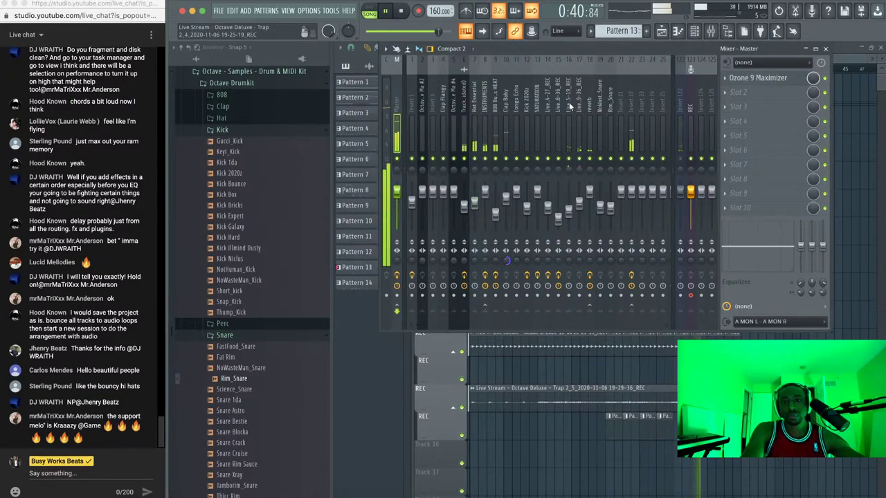
Examine the Side channel curve in Insert 22's Ozone 9 Equalizer and close the plugin
left_click(635, 111)
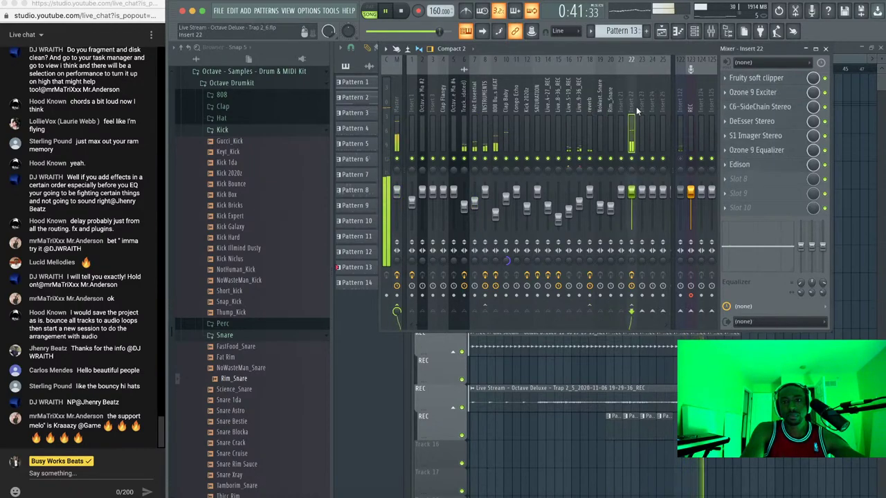
left_click(777, 154)
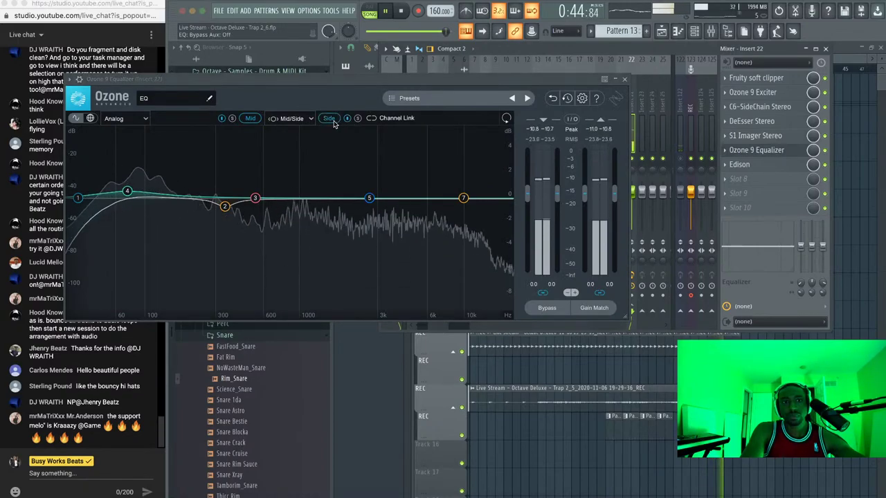
left_click(331, 119)
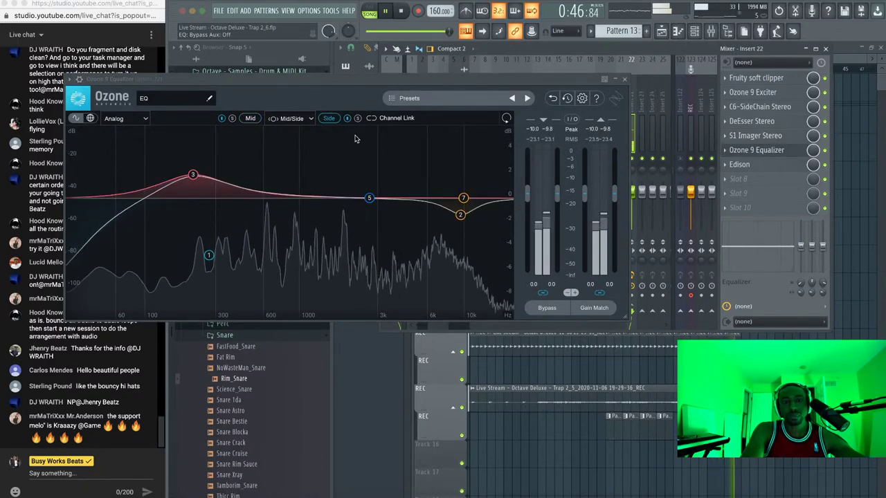
left_click(625, 81)
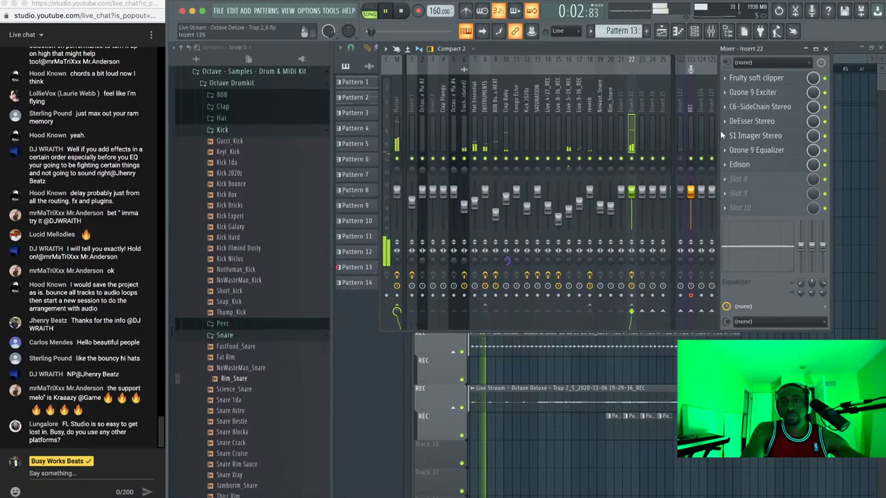
Set the threshold of Insert 22's DeEsser Stereo to -25.9 dB and close the plugin
left_click(758, 121)
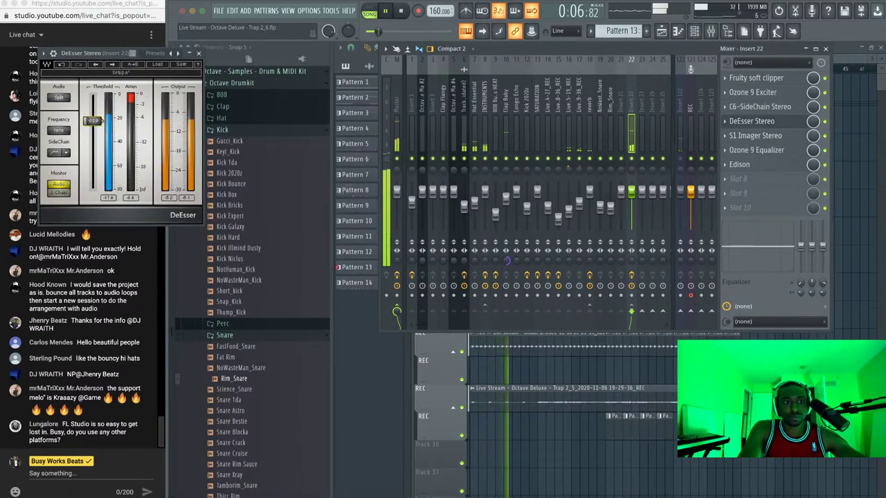
mouse_move(92, 120)
left_mouse_down()
mouse_move(93, 152)
mouse_move(92, 124)
left_mouse_up()
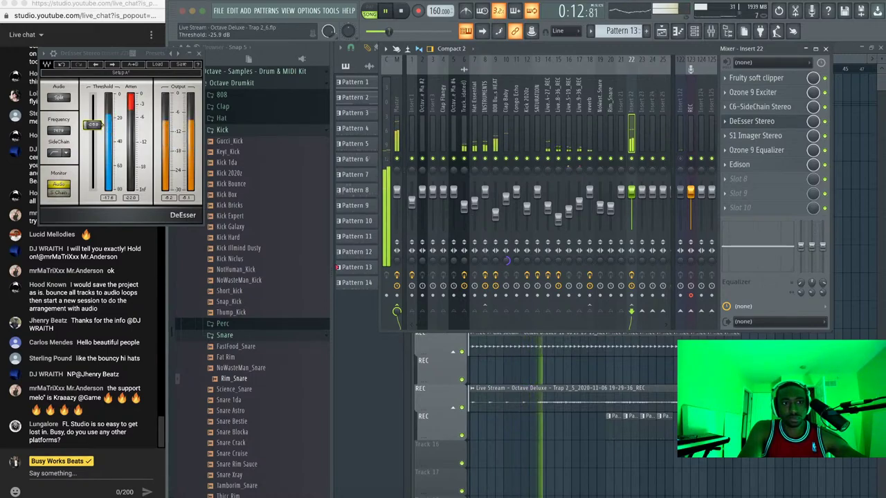
left_click(199, 53)
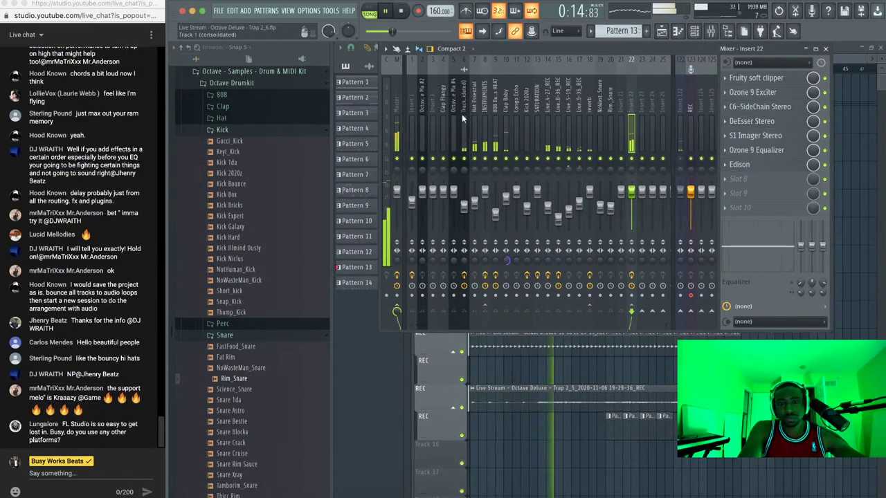
Lower the INSTRUMENTS track's volume and compare recorded track 17 with the Track 1 (consolidated) channel
left_click(482, 176)
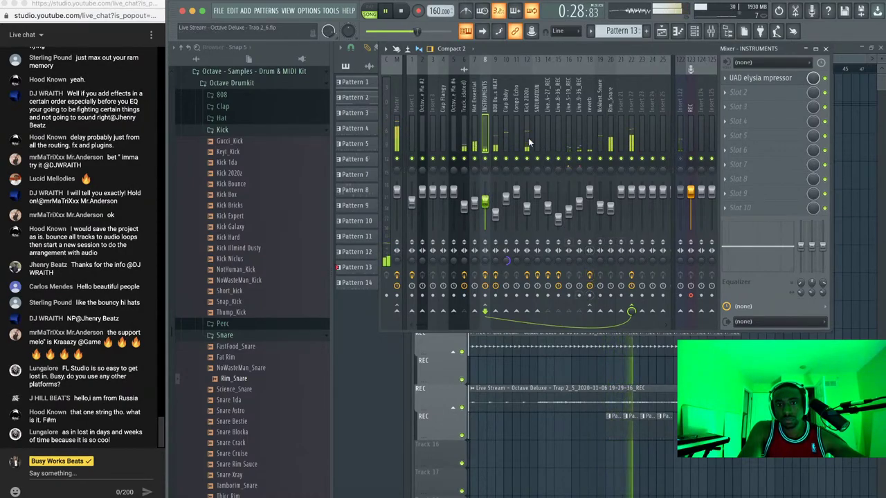
left_click(580, 116)
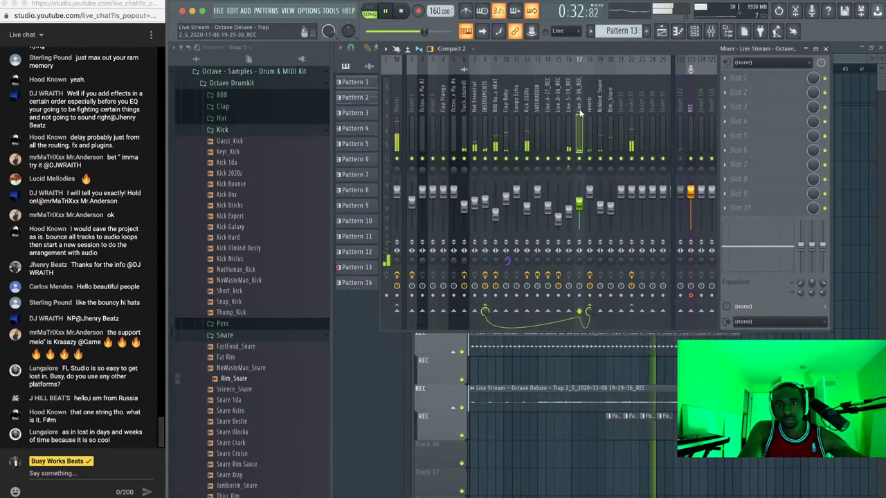
left_click(466, 117)
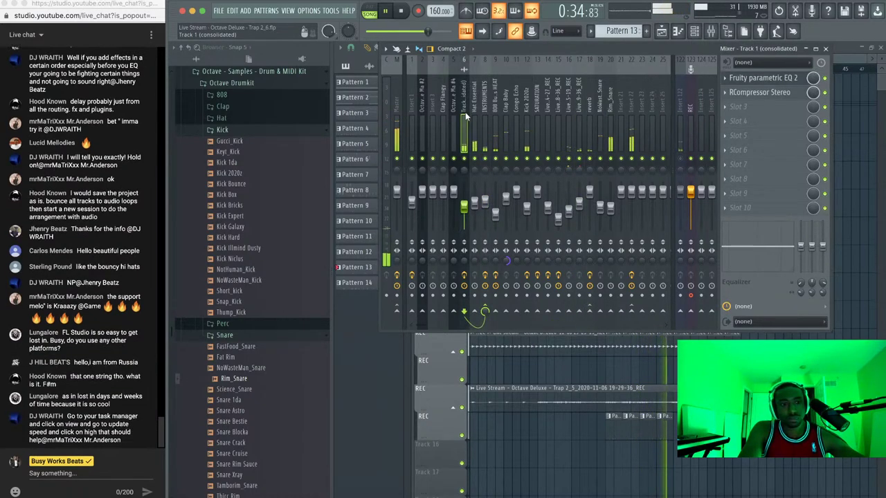
In Insert 22's Ozone 9 Equalizer, cut Side band 3 by 1.4 dB at 218 Hz with a Q of 0.8, and close the plugin
left_click(632, 118)
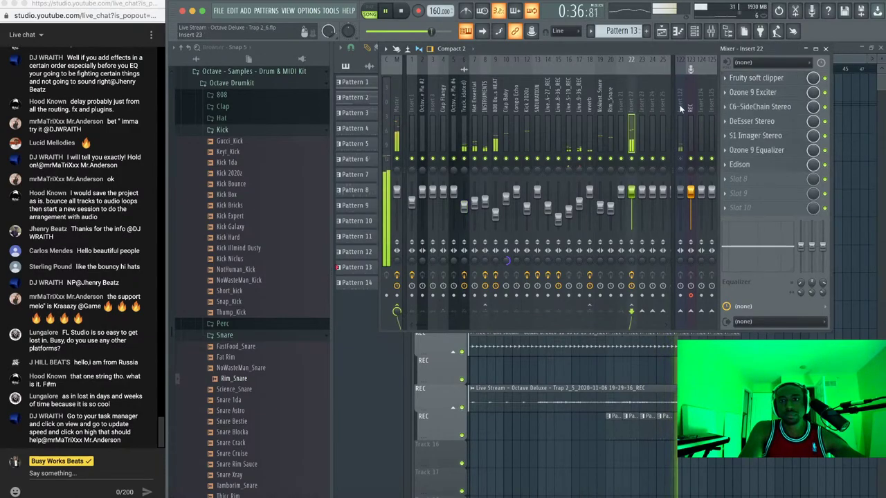
left_click(758, 150)
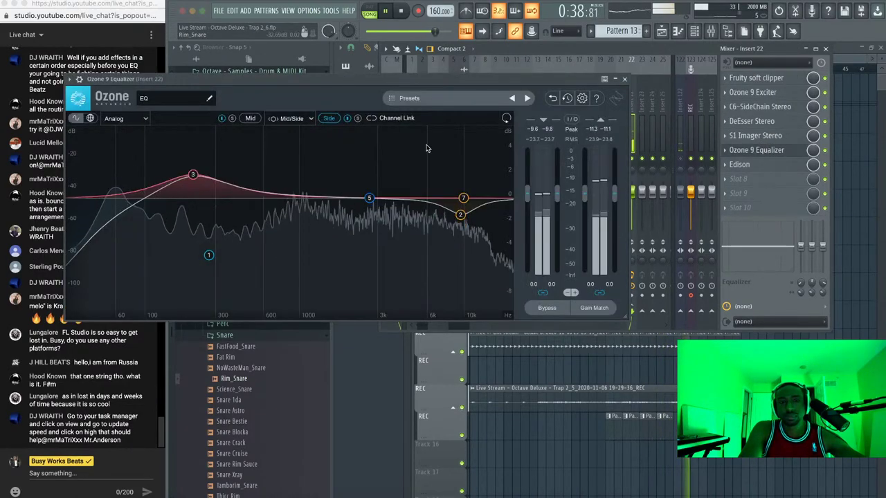
left_click_drag(192, 175, 194, 217)
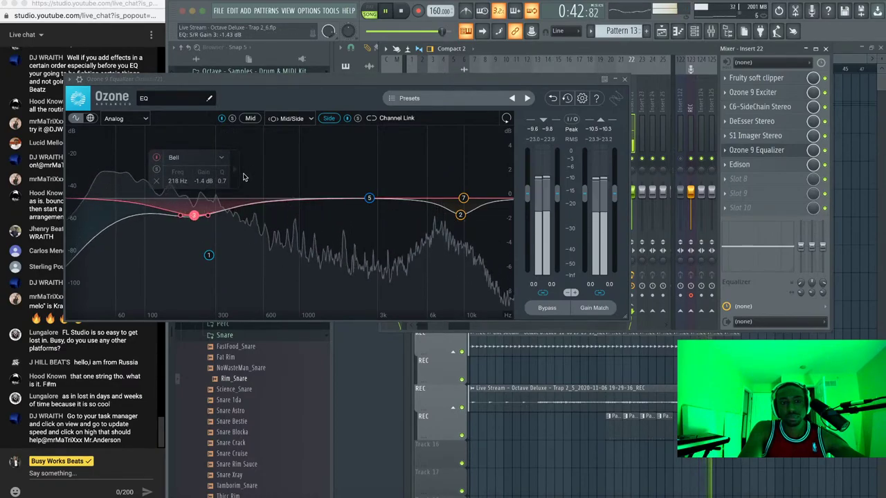
left_click_drag(322, 85, 503, 152)
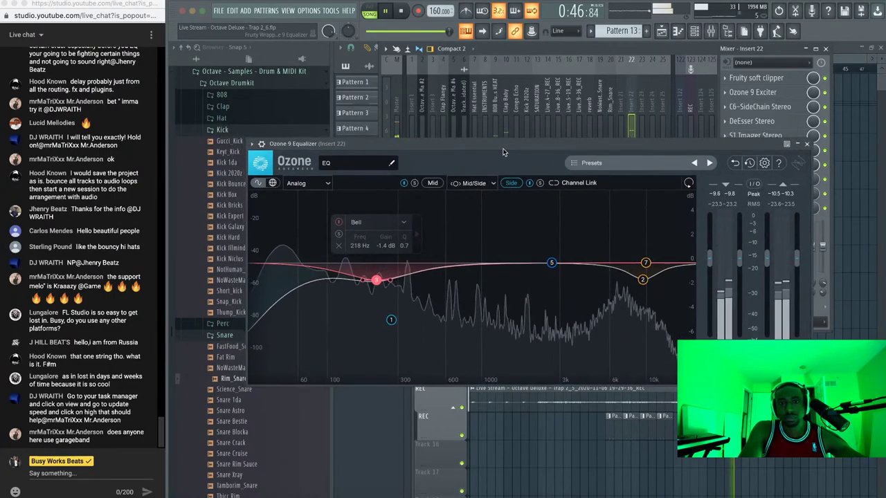
scroll(376, 282, "up", 1)
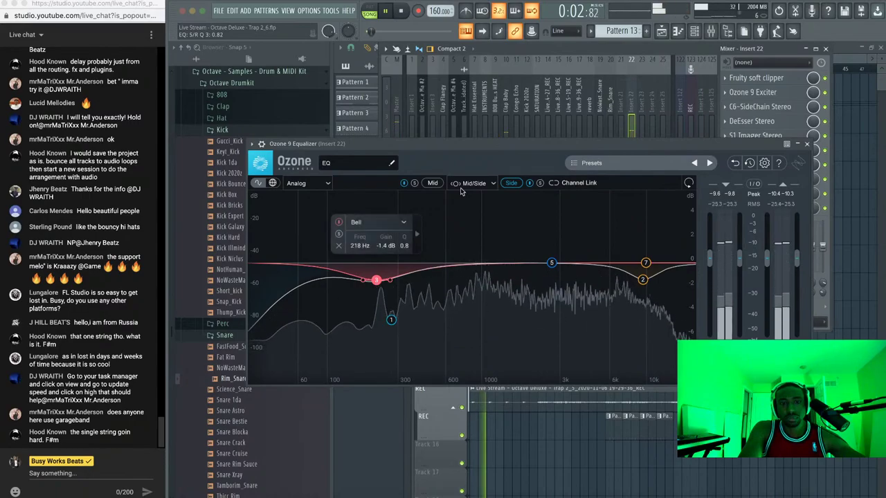
left_click_drag(499, 144, 516, 115)
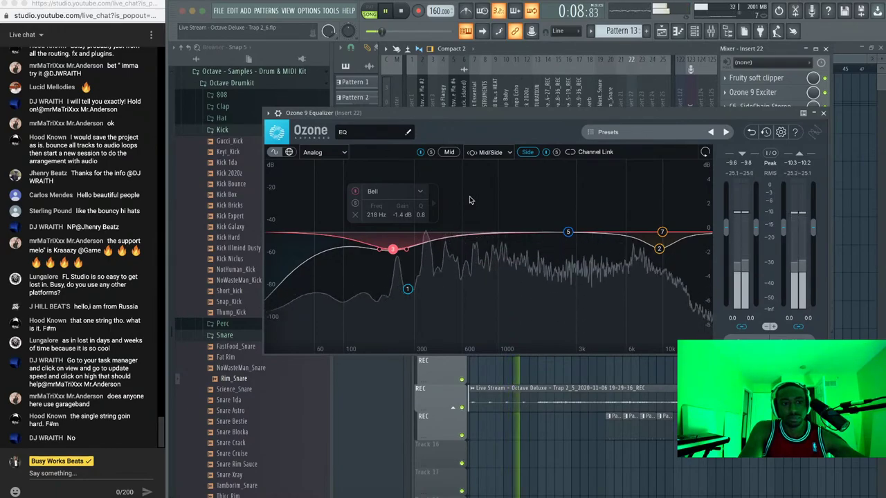
left_click(823, 113)
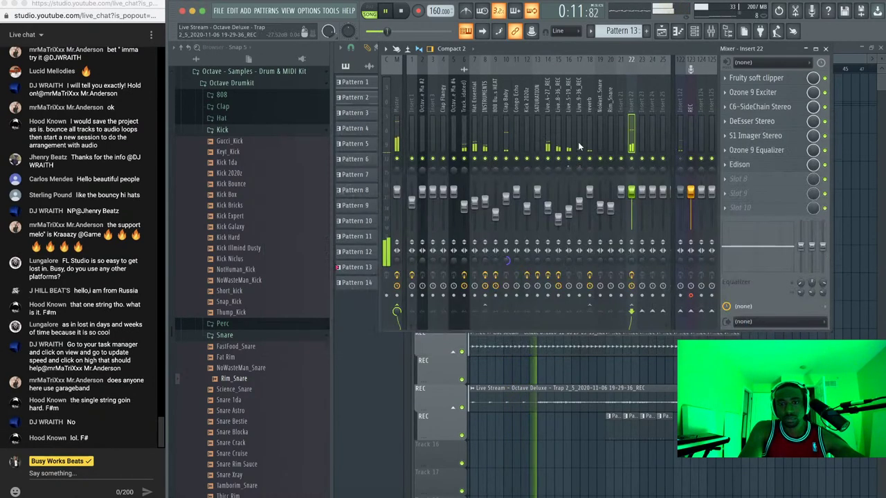
Add a -0.2 dB band at 179 Hz to the Mid channel of Insert 22's Ozone 9 Equalizer, audition it soloed, and close the plugin
left_click(765, 150)
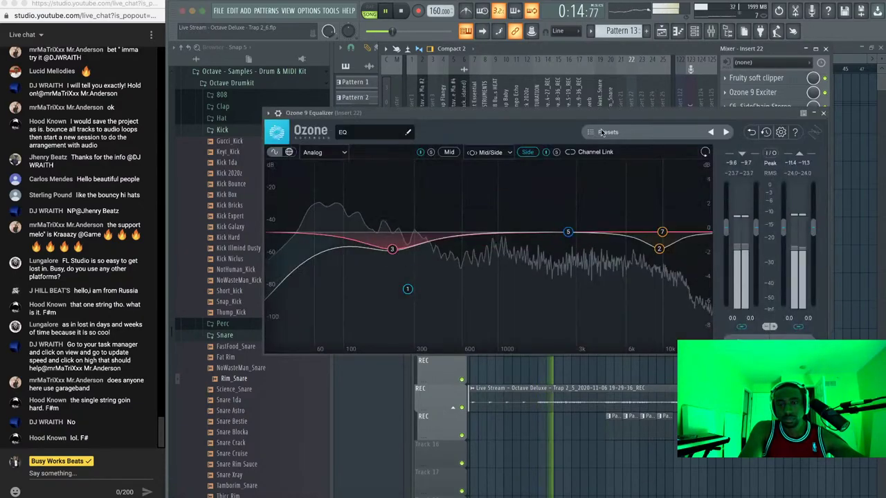
left_click(449, 152)
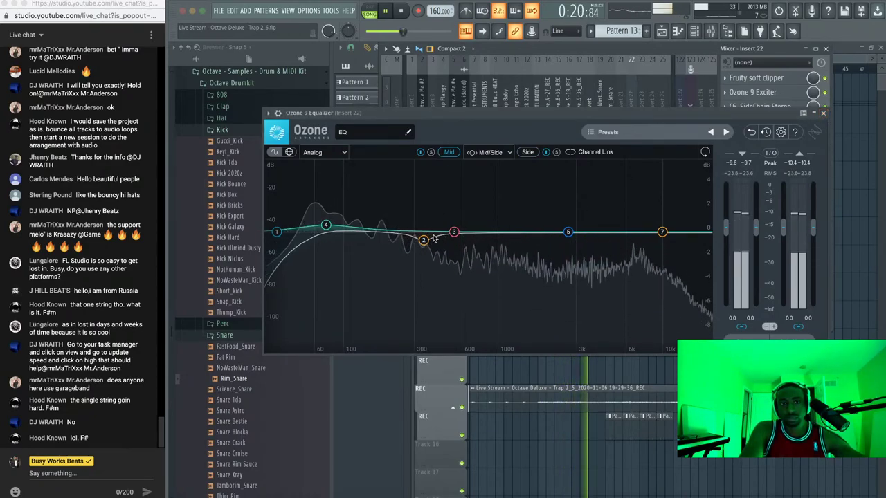
left_click(380, 235)
left_click_drag(380, 236, 380, 238)
left_click(342, 196)
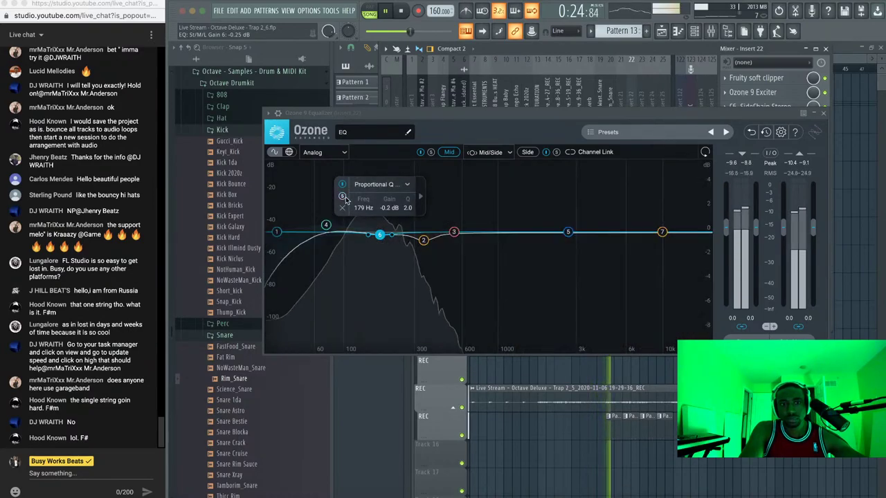
left_click(823, 112)
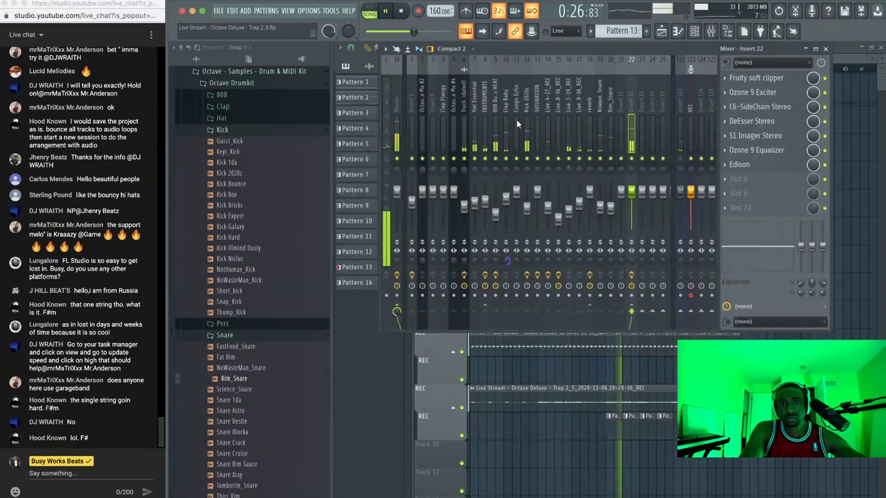
Add an Ozone 9 Equalizer to the 808 Busy Works HEAT track, cut 1.2 dB at 259 Hz with a Q of 2.9, and close it
left_click(495, 109)
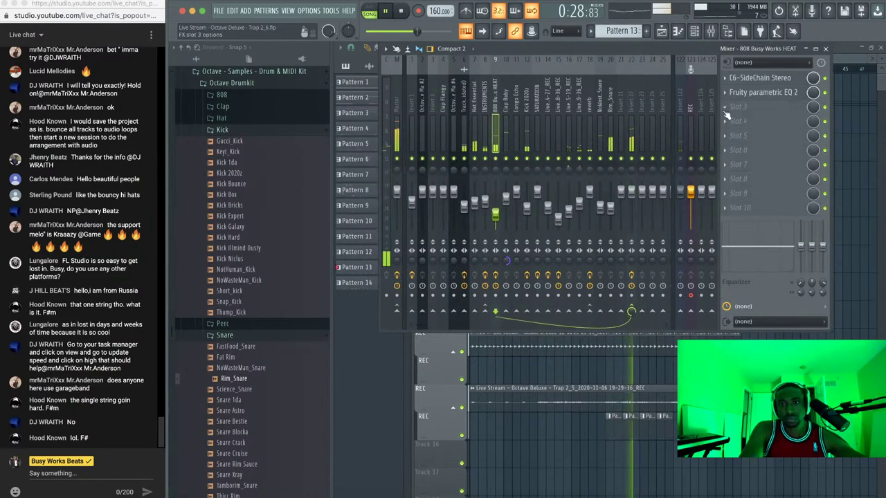
left_click(760, 93)
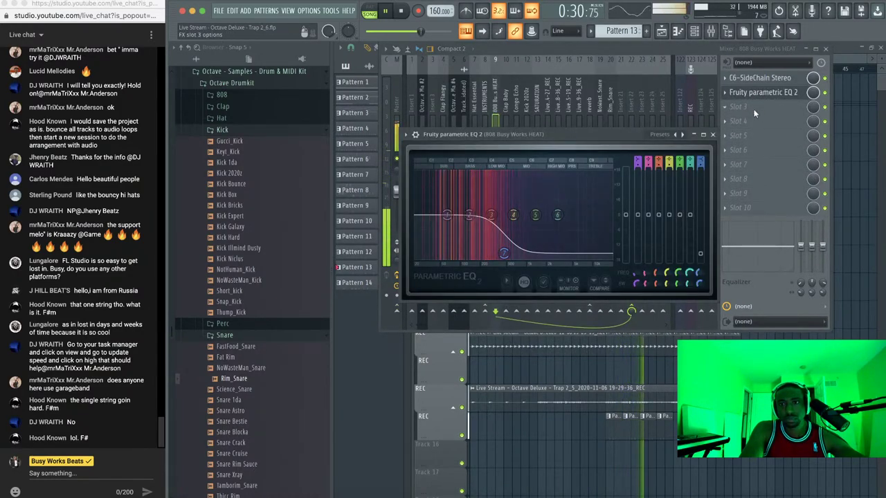
left_click(755, 109)
left_click(325, 210)
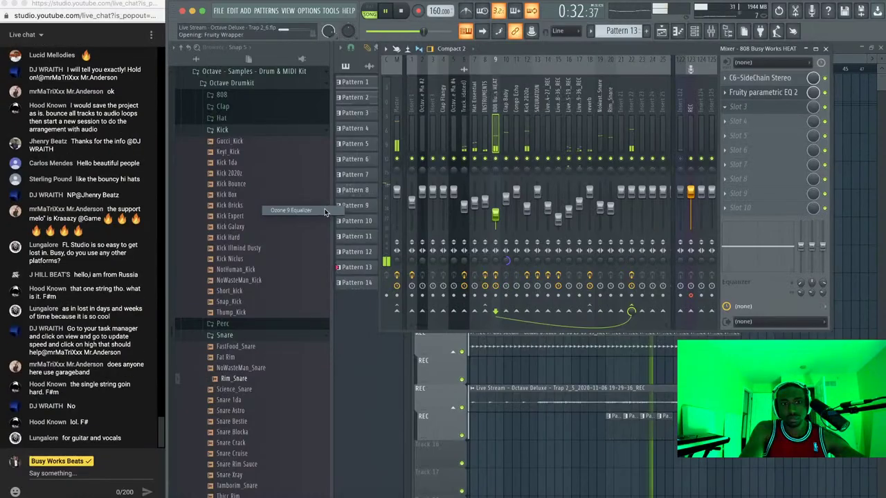
left_click_drag(234, 211, 218, 225)
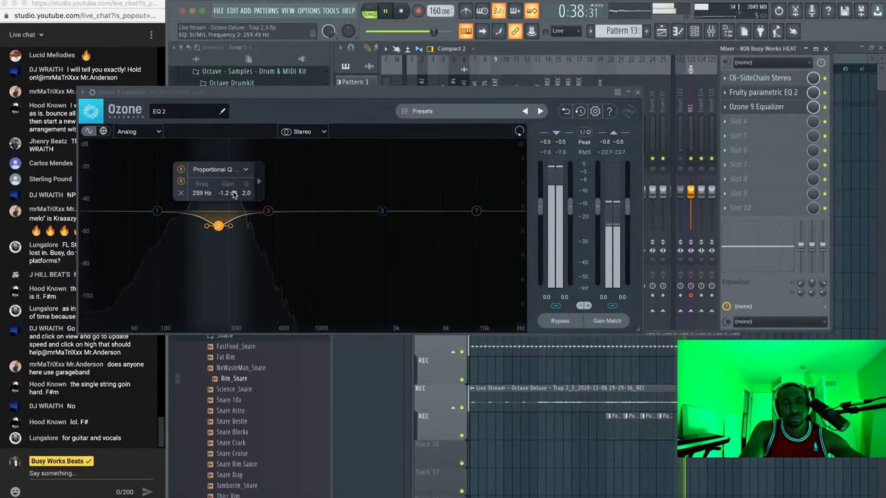
left_click_drag(245, 193, 245, 187)
scroll(245, 187, "up", 1)
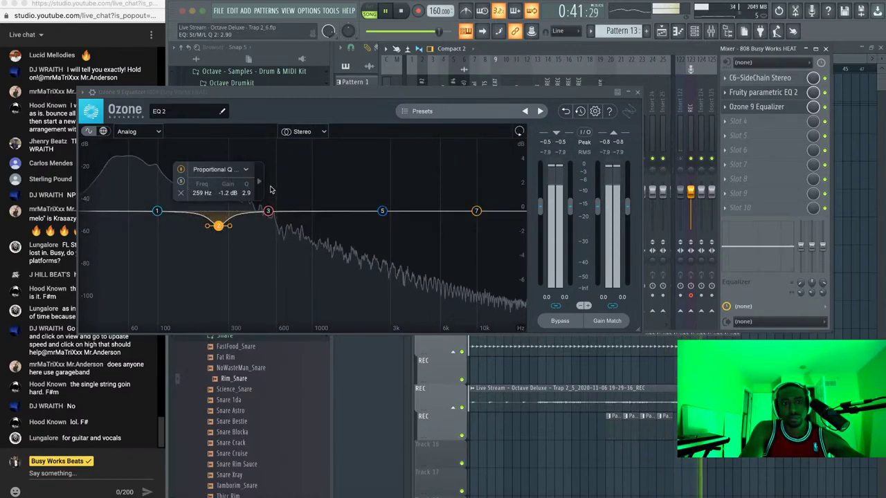
left_click(637, 92)
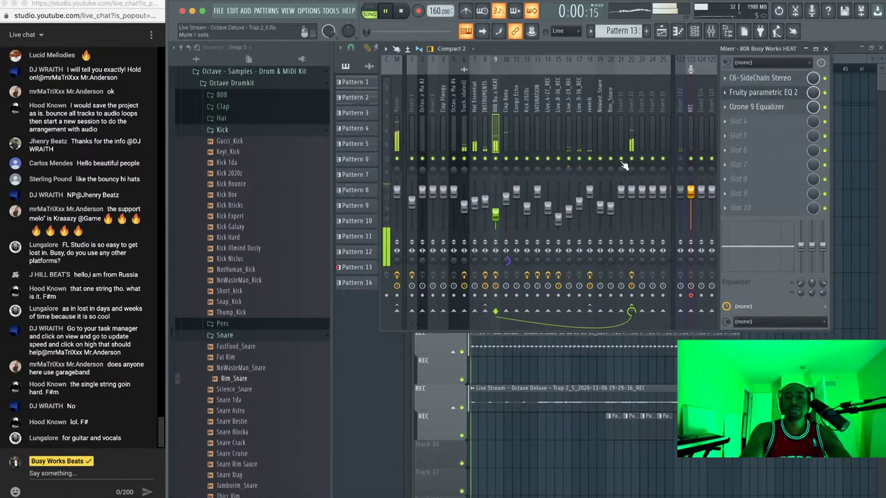
Save the project as the new version Trap 2_7 and bring back the mixer
key("ctrl+n")
right_click(851, 329)
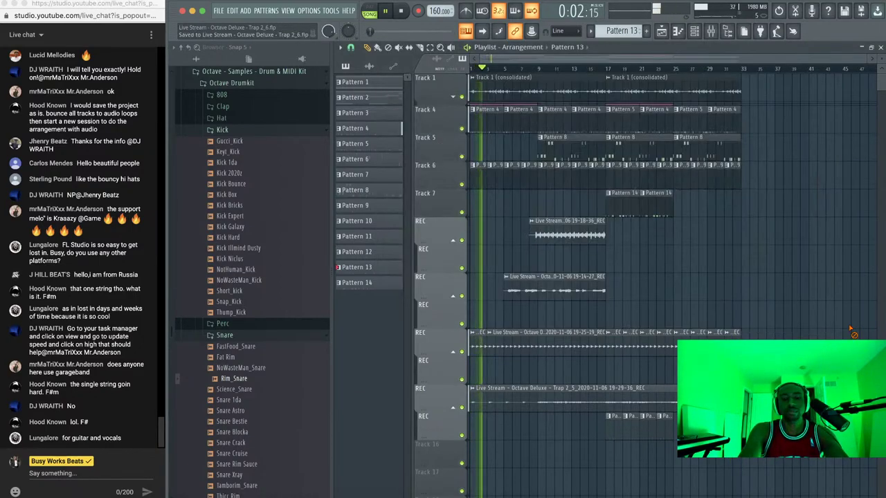
left_click(713, 33)
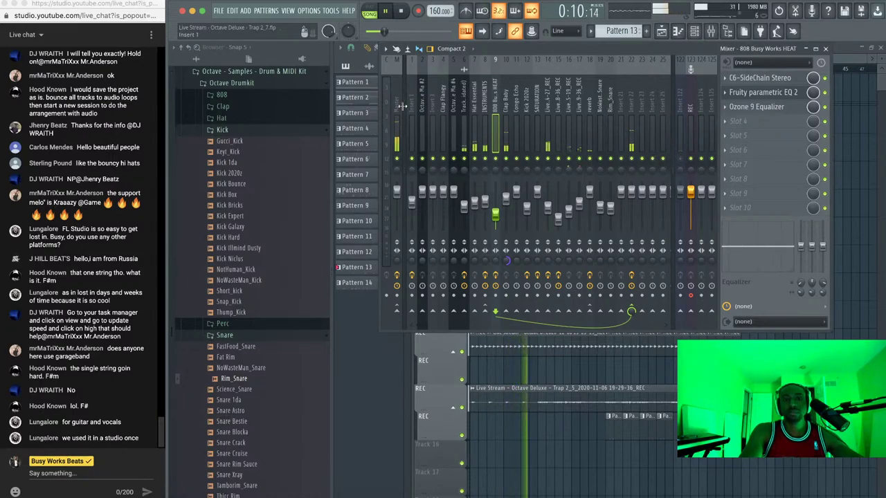
Check which track feeds the Stereo Aux In of Insert 22's C6-SideChain Stereo, keep the routing, and close the plugin
left_click(398, 114)
left_click(631, 101)
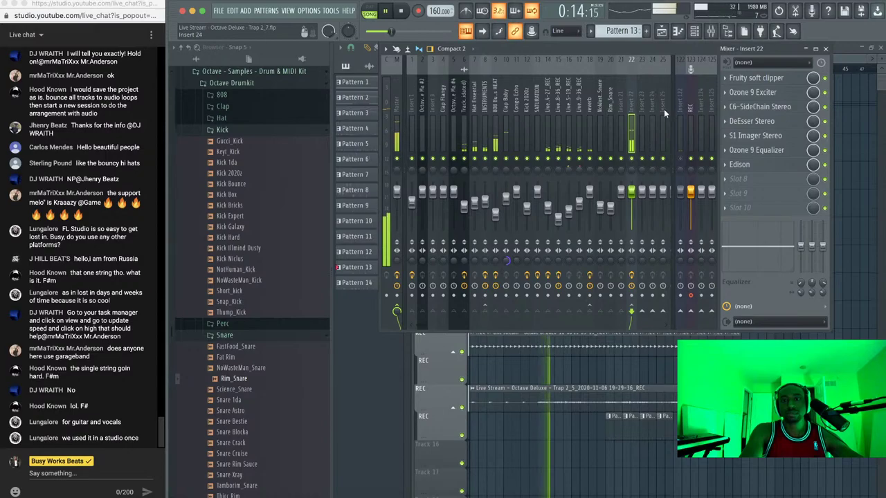
left_click(759, 106)
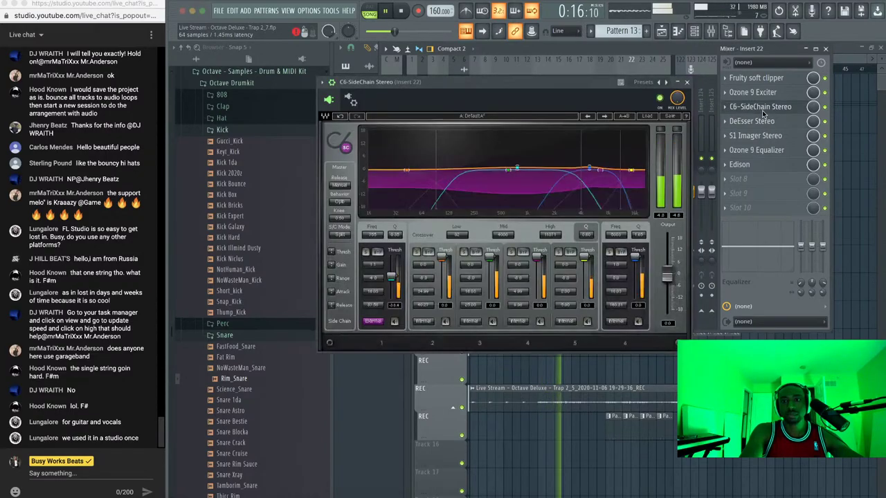
left_click(353, 102)
left_click(344, 241)
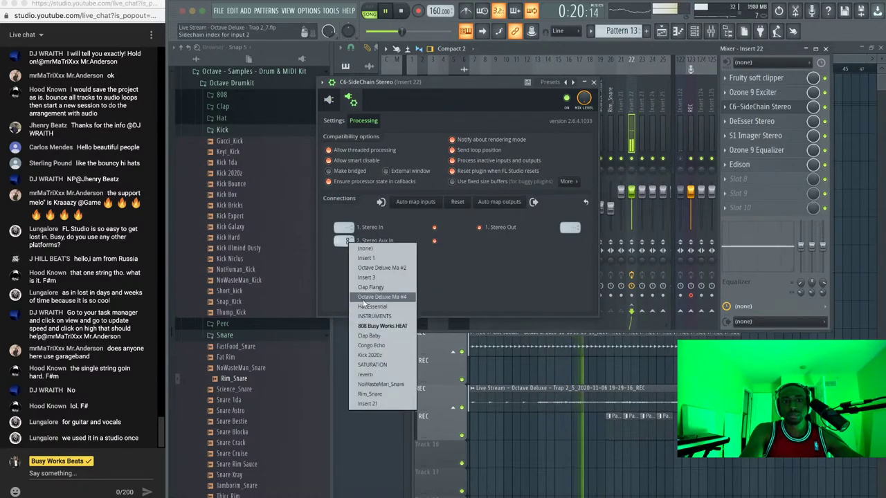
left_click(339, 304)
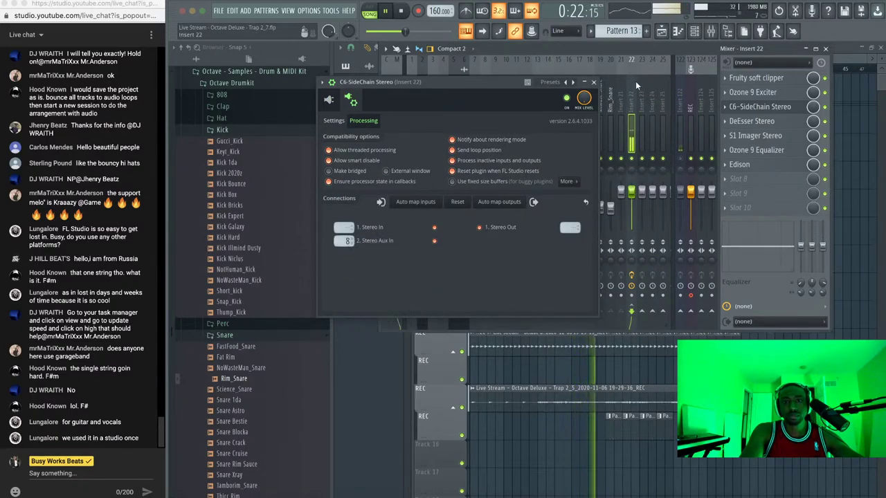
left_click(595, 83)
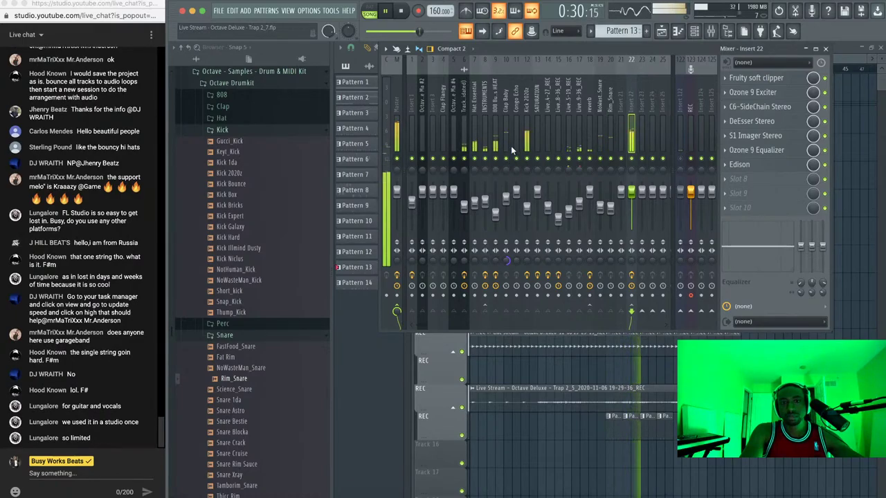
Check the available Stereo Aux In sources for the C6-SideChain Stereo on the 808 Busy Works HEAT track and close the plugin
left_click(497, 132)
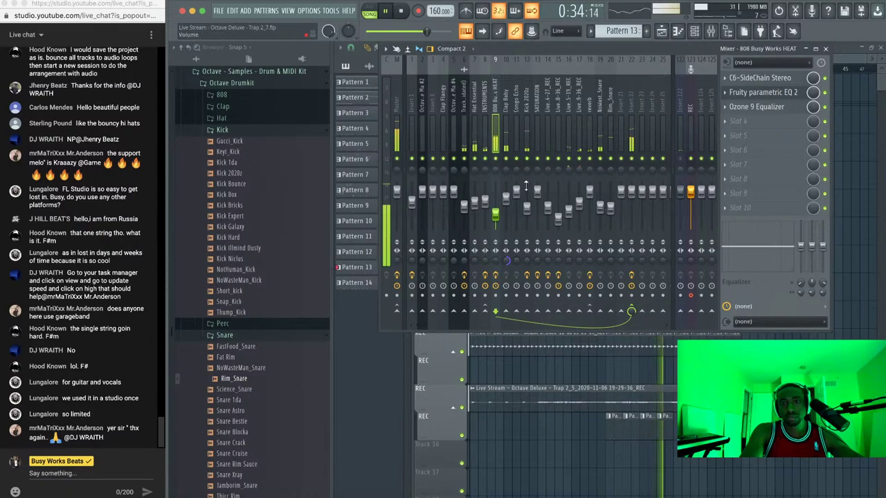
left_click(783, 79)
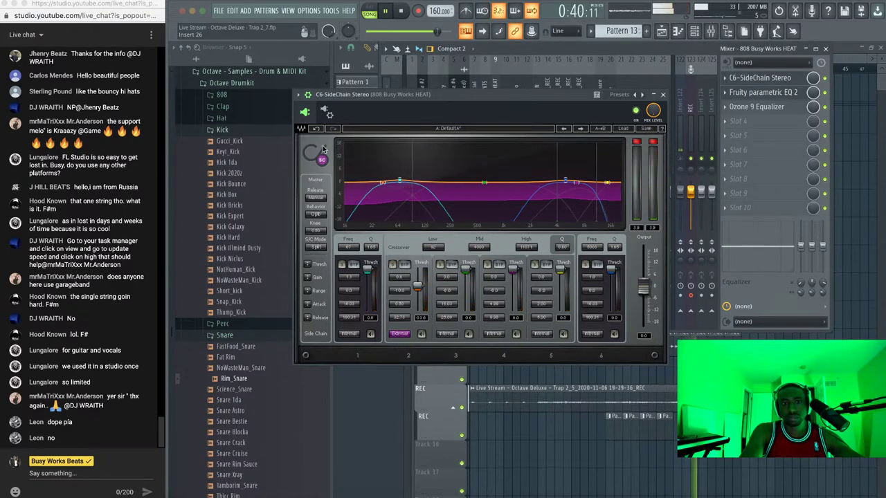
left_click(326, 114)
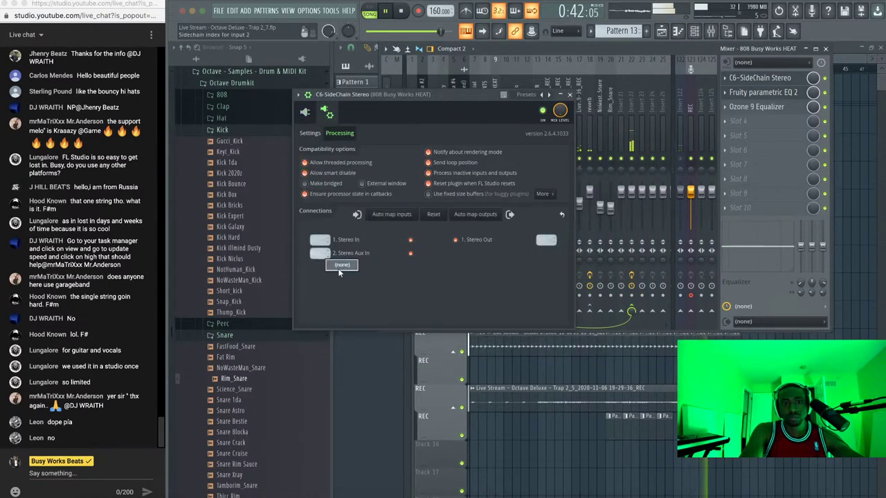
left_click(572, 95)
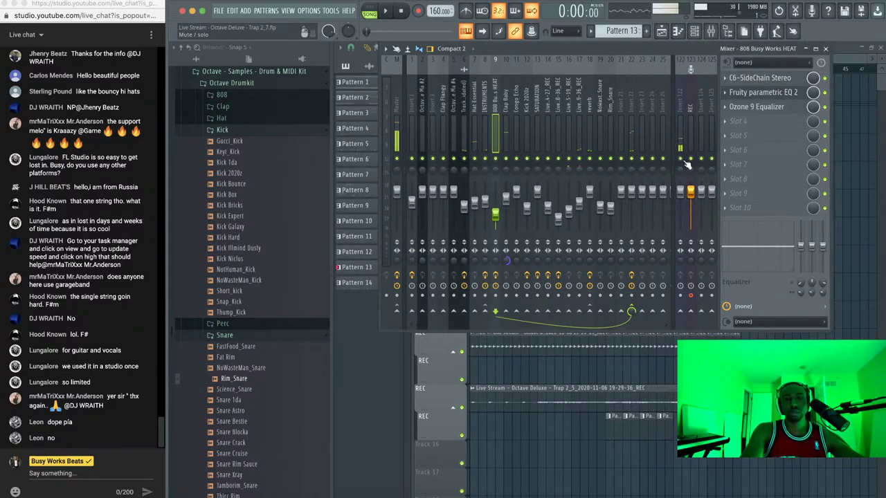
Sidechain Kick 2020z to the 808 Busy Works HEAT track and assign it as the Stereo Aux In source of its C6-SideChain Stereo
left_click(506, 125)
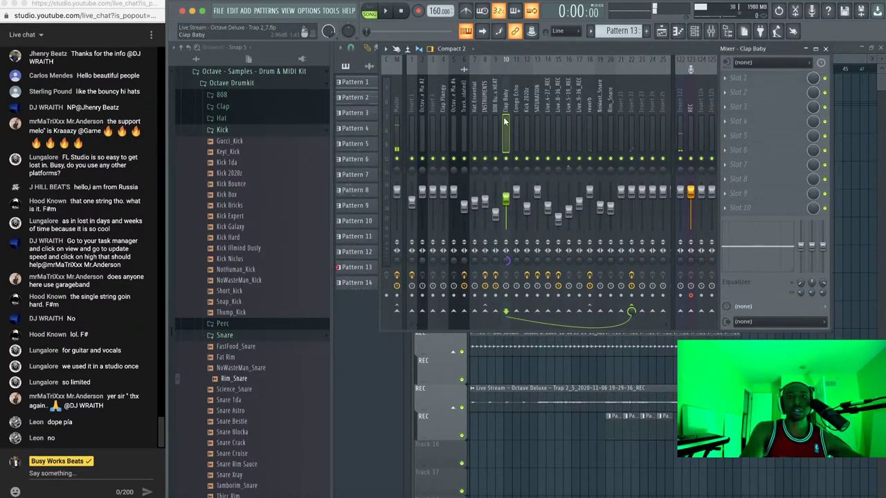
left_click(527, 124)
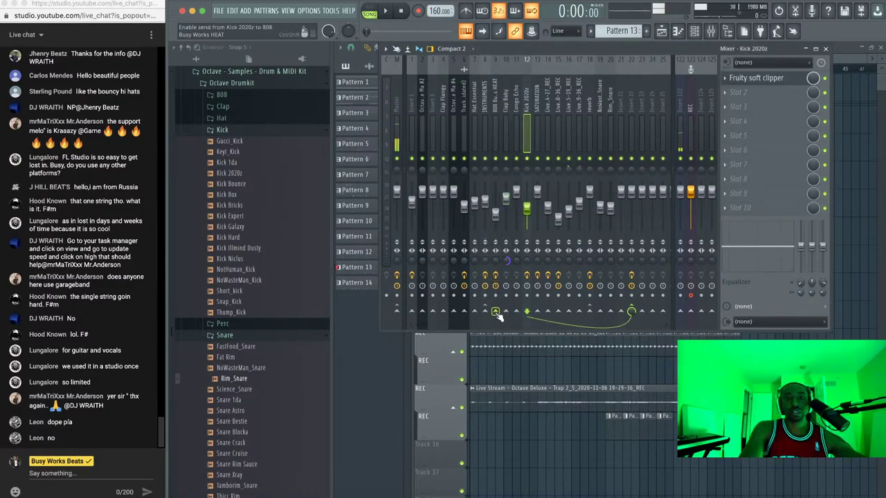
left_click(498, 119)
left_click(775, 79)
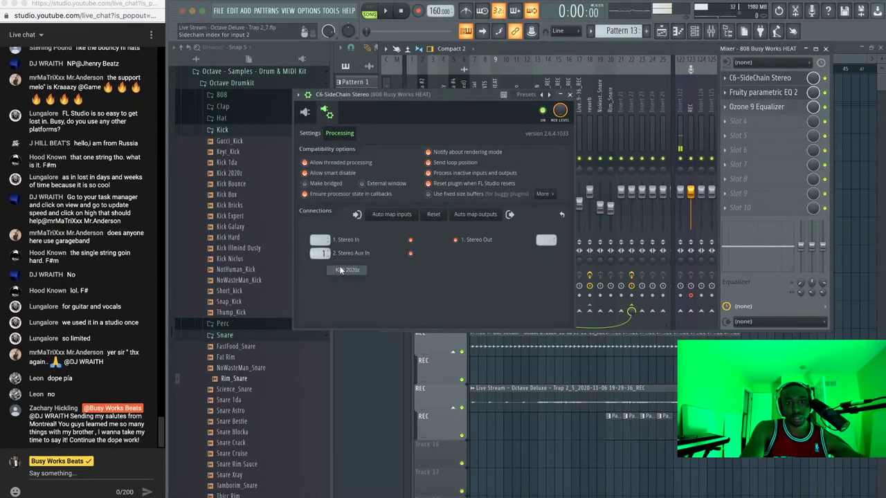
left_click(570, 94)
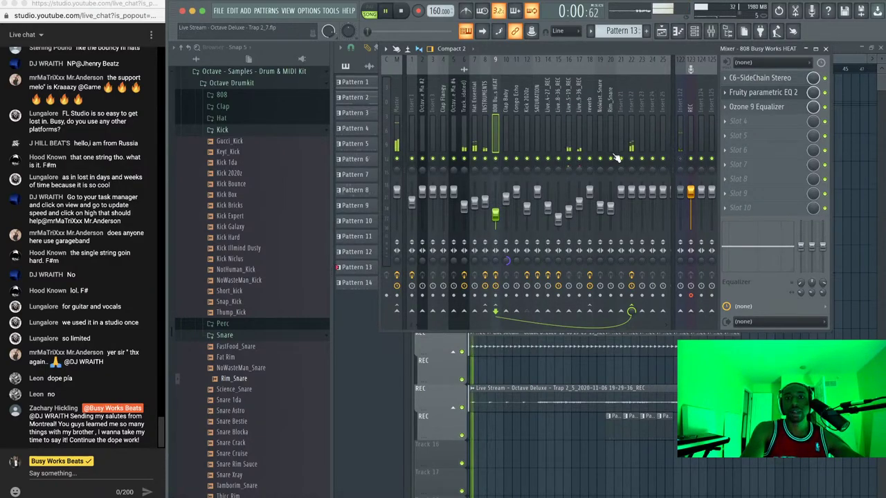
Review the 808 track's C6-SideChain Stereo editor during playback, close it with the mixer, and play the arrangement from bar 17
left_click(768, 78)
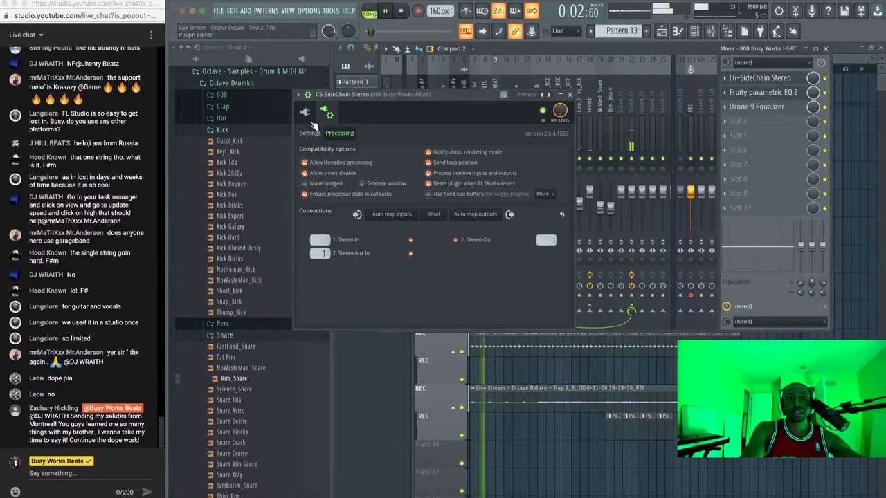
left_click(305, 112)
left_click(663, 95)
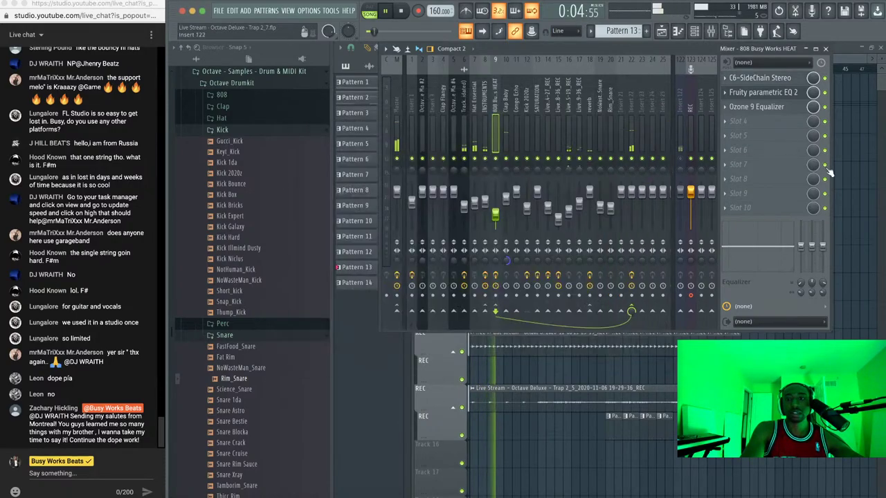
key("F9")
left_click(607, 68)
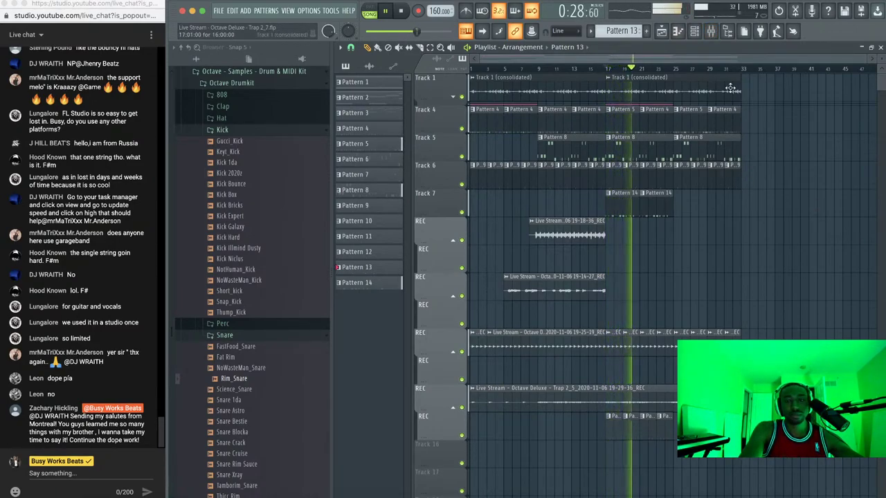
In the 808 Busy Works HEAT track's Ozone 9 Equalizer, make band 1 a Flat High-Pass at 33 Hz with a 6 dB/oct slope
left_click(712, 31)
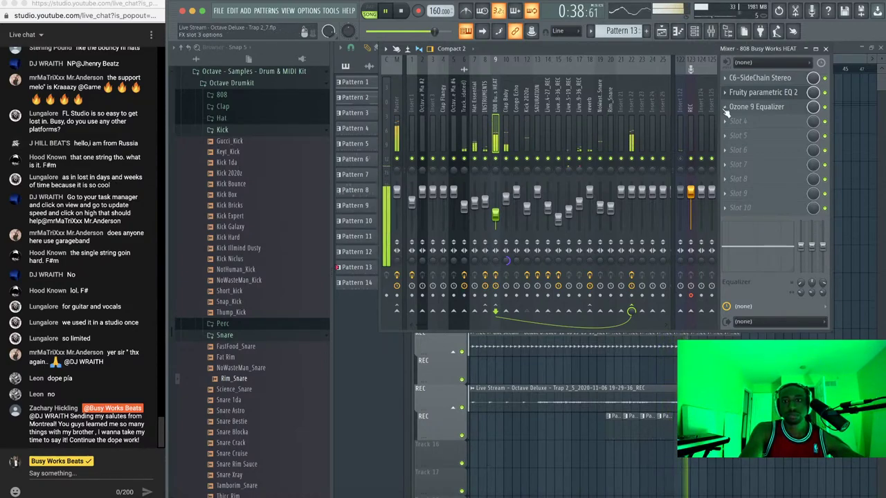
left_click(778, 95)
left_click(777, 108)
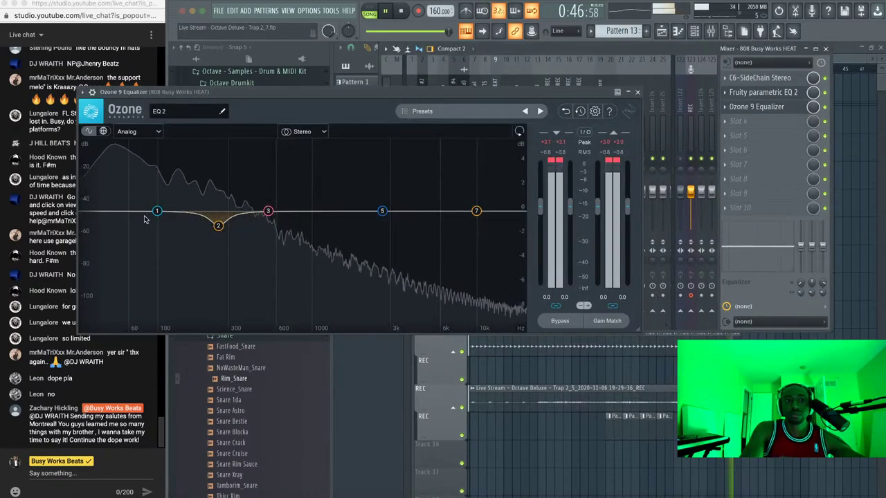
left_click_drag(157, 210, 131, 218)
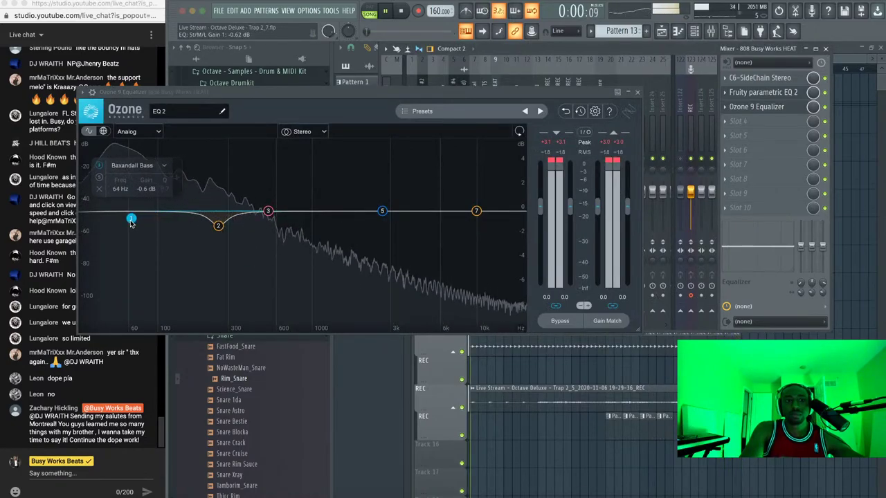
left_click(133, 166)
mouse_move(142, 240)
left_click(194, 240)
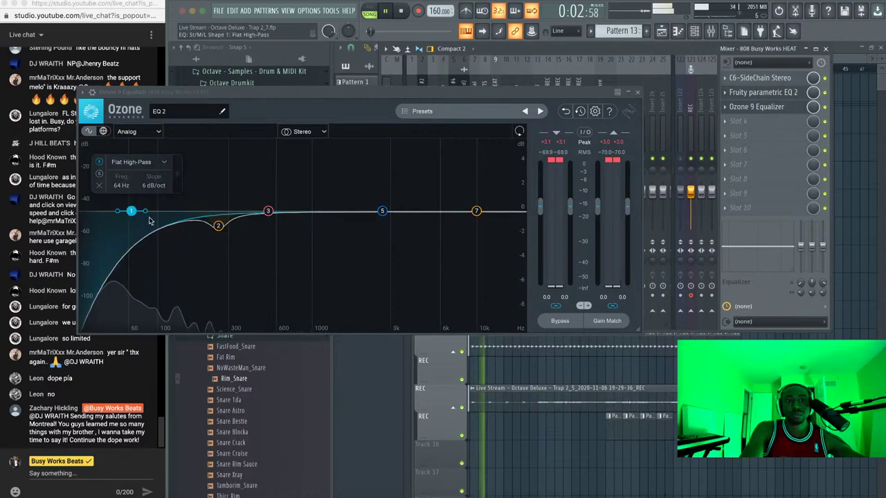
left_click_drag(132, 210, 98, 210)
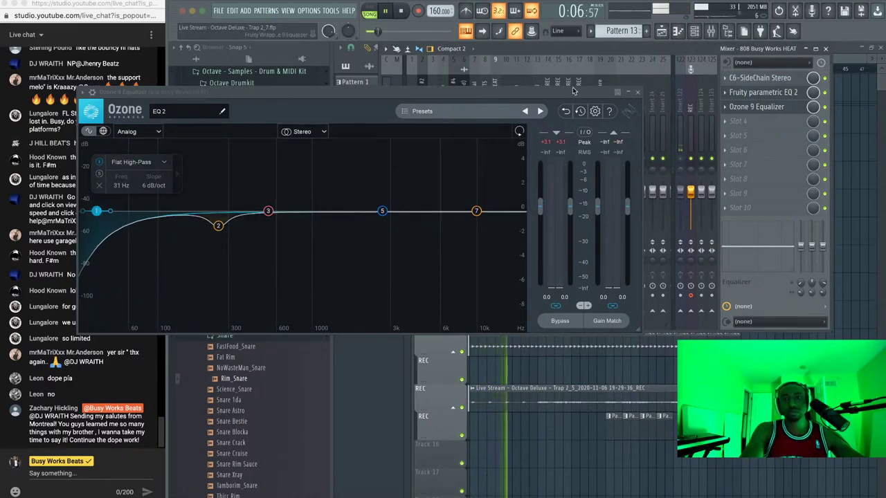
left_click_drag(569, 94, 734, 174)
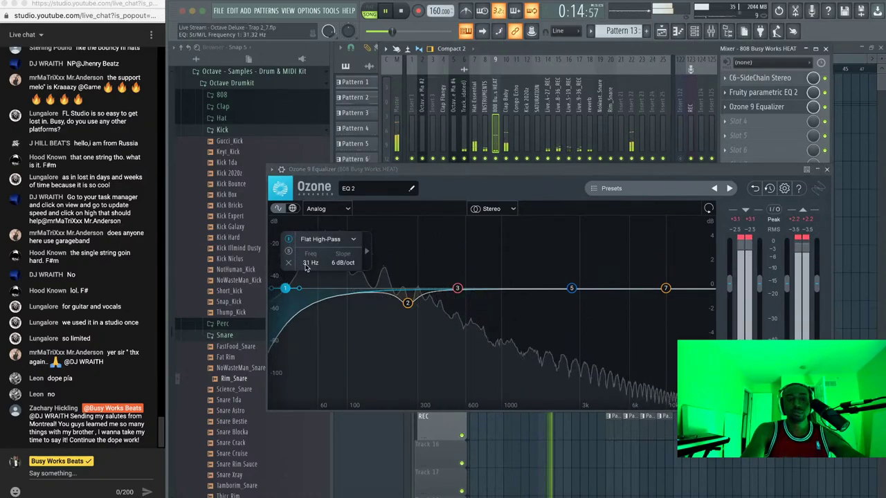
mouse_move(306, 268)
left_mouse_down()
mouse_move(397, 245)
mouse_move(309, 267)
left_mouse_up()
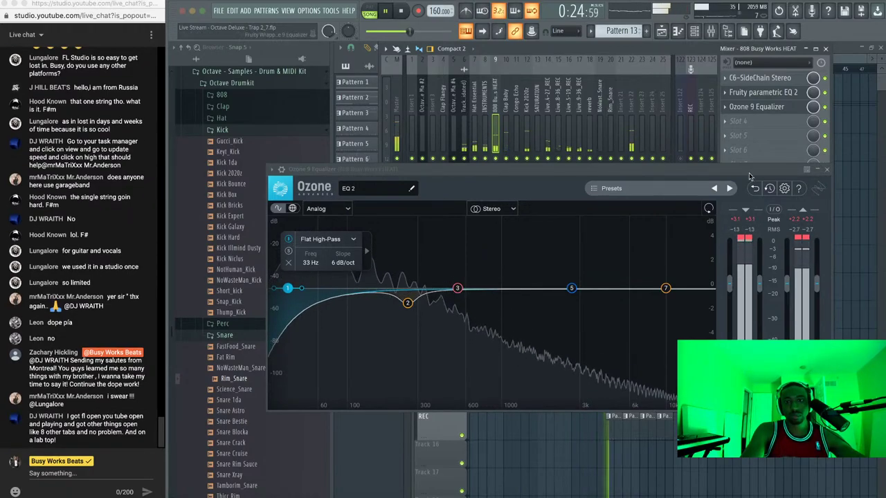
left_click(826, 169)
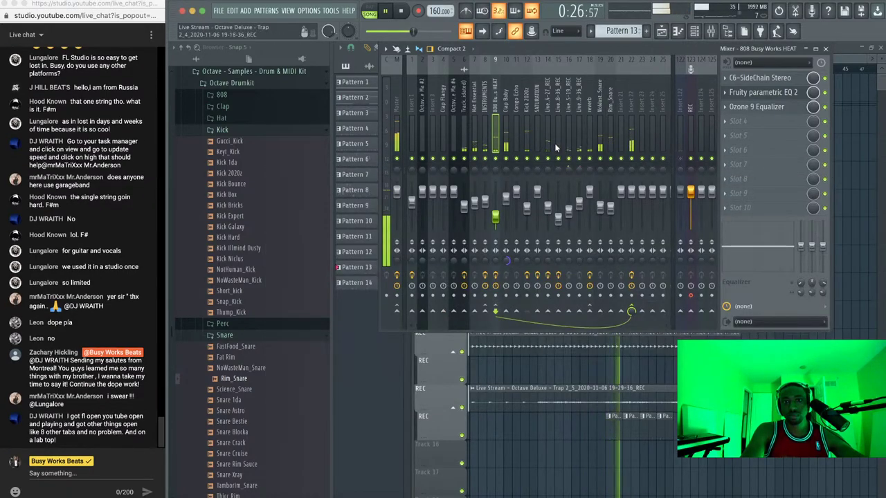
Raise the Hat Essential fader to about -5.5 dB and lower the Kick 2020z fader slightly during playback
left_click(475, 204)
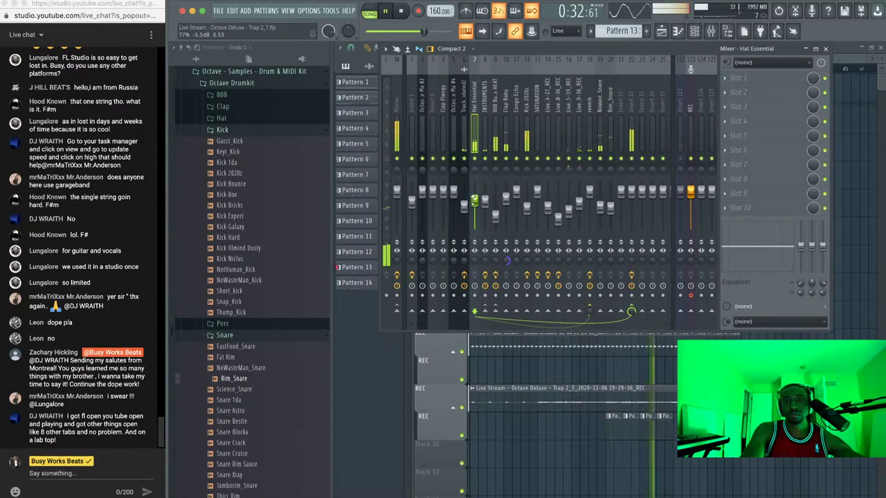
left_click(527, 206)
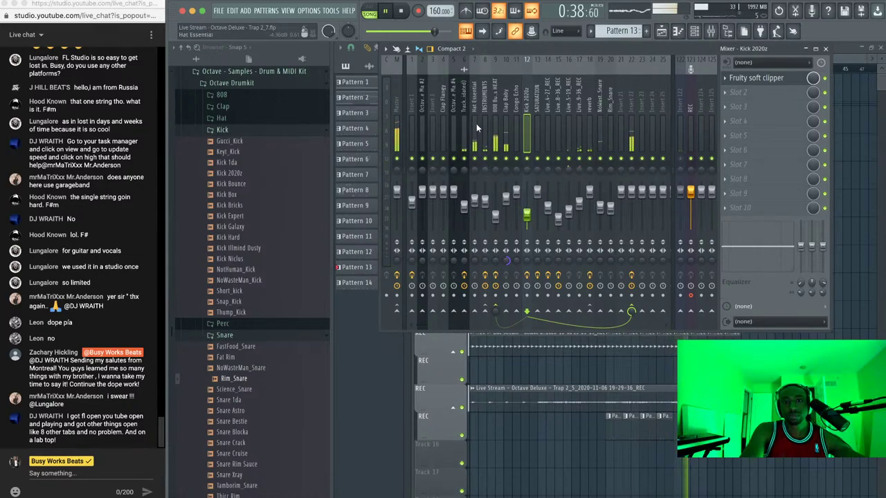
Route the 808 Busy Works HEAT track to the SATURATION track and audition the result against the Kick 2020z track
left_click(496, 150)
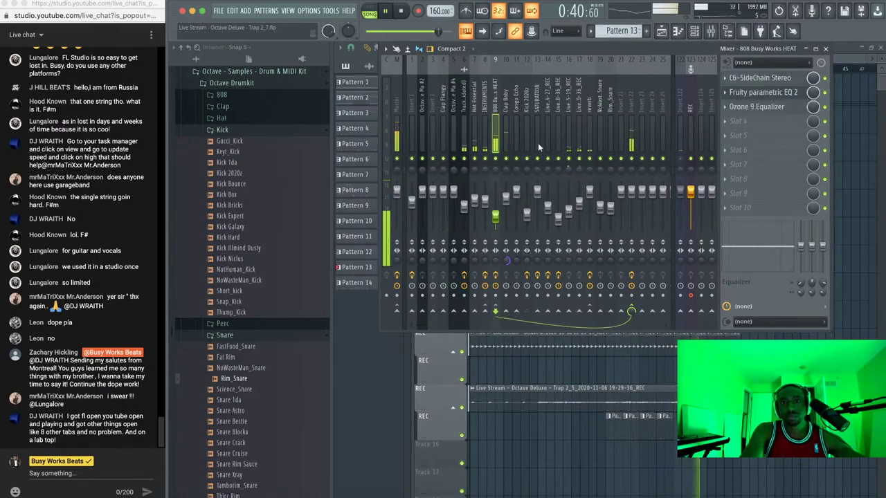
left_click(537, 311)
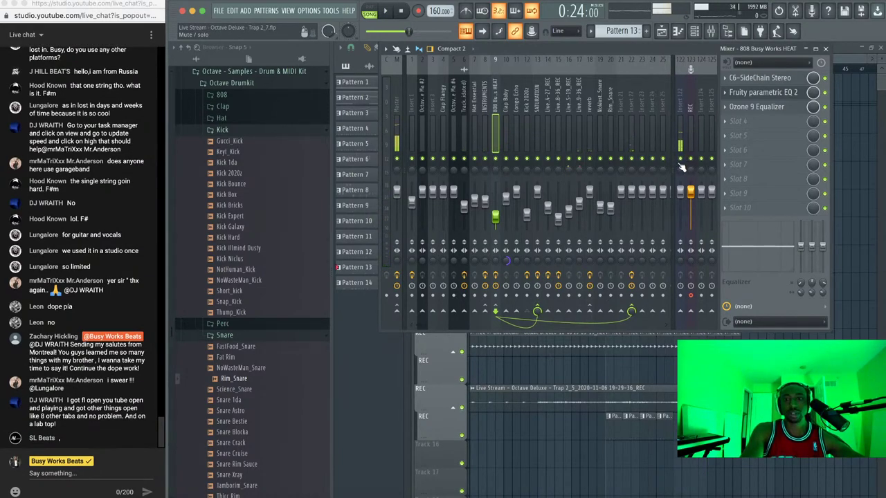
key("space")
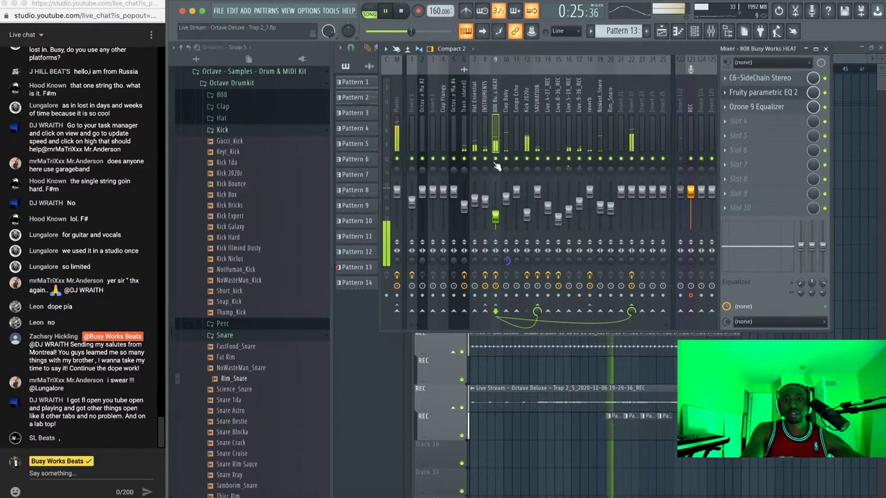
left_click(539, 119)
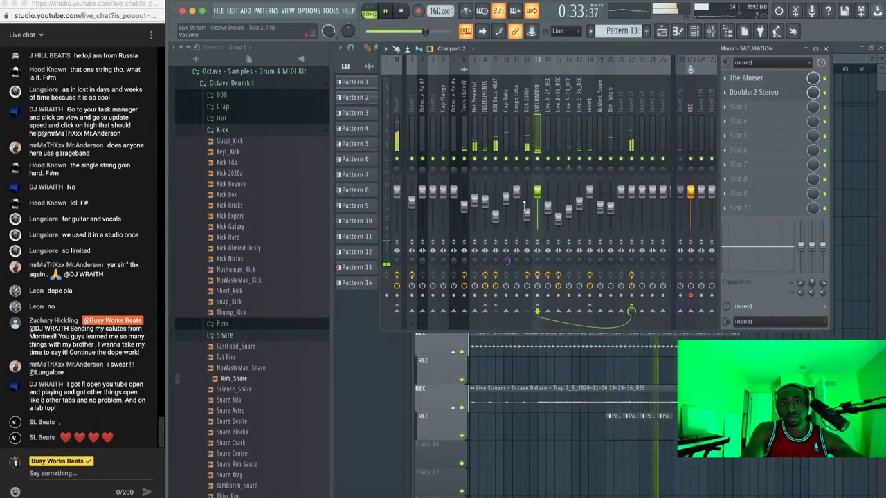
left_click(528, 137)
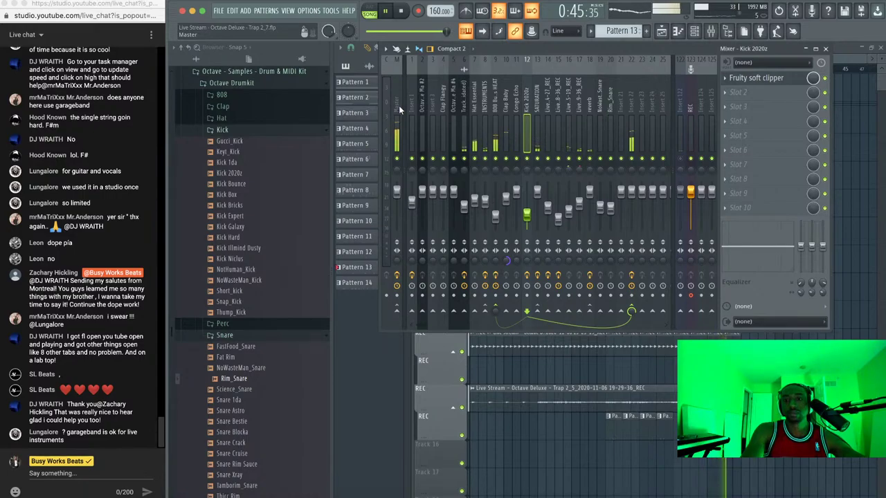
Close the mixer and save the project, including a new version named Live Stream - Octave Deluxe - Trap 2_8.flp
right_click(865, 228)
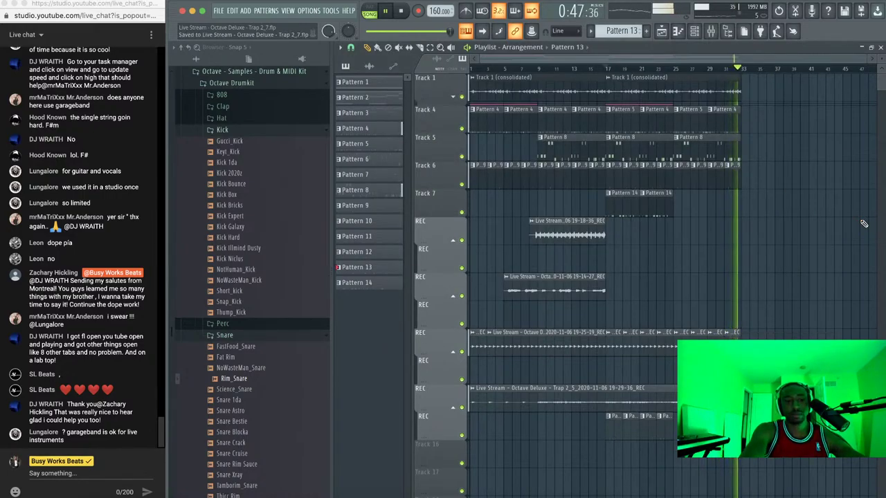
left_click(711, 31)
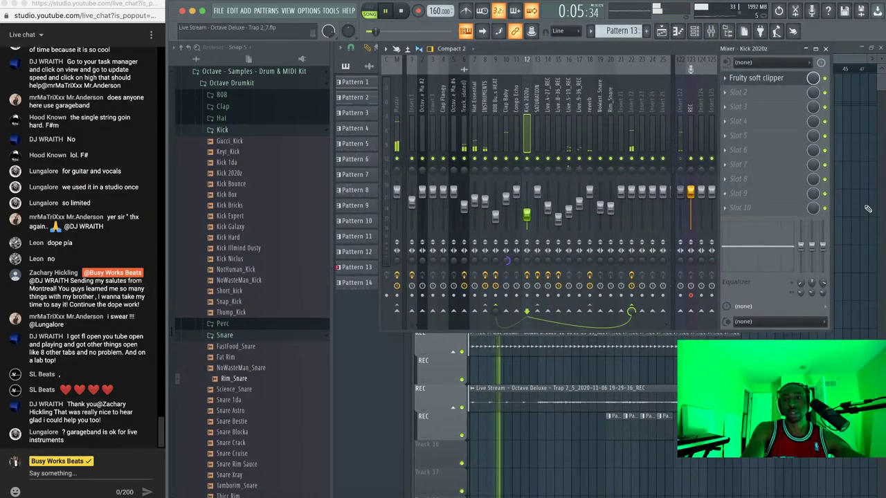
key("F9")
key("ctrl+s")
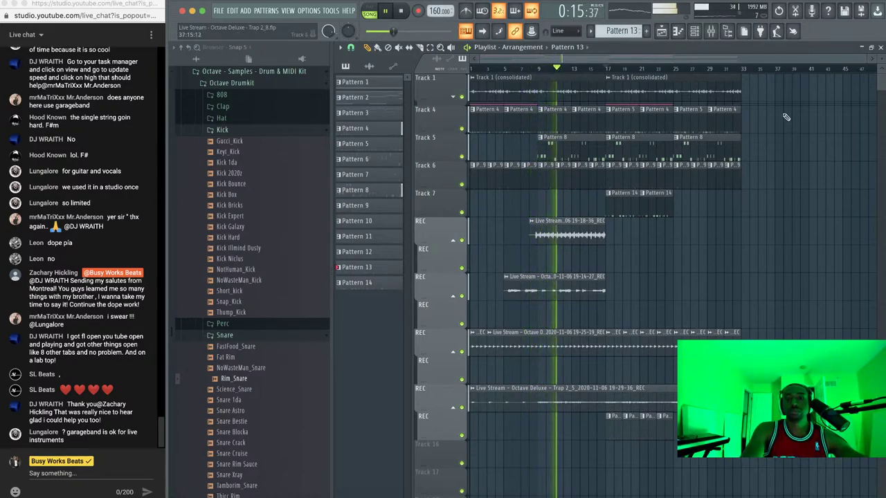
Raise the INSTRUMENTS track fader, compare it with the SATURATION track during playback, and close the mixer
left_click(714, 33)
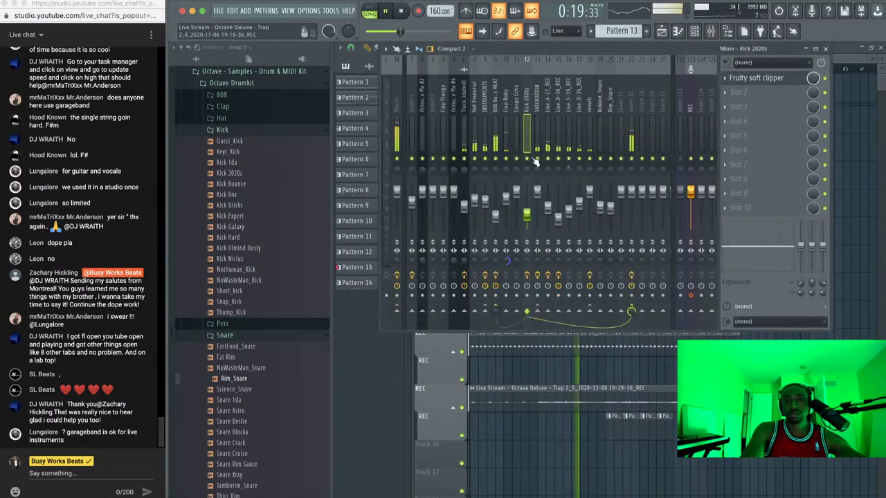
left_click_drag(484, 202, 485, 191)
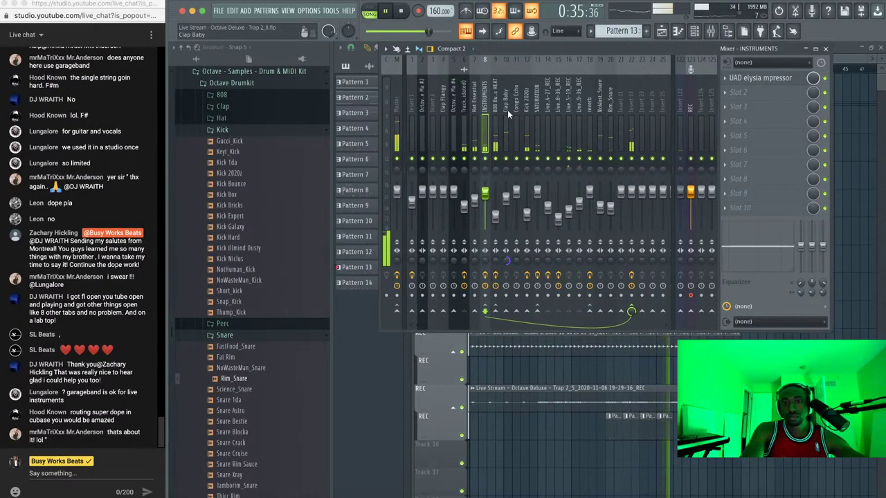
left_click(537, 112)
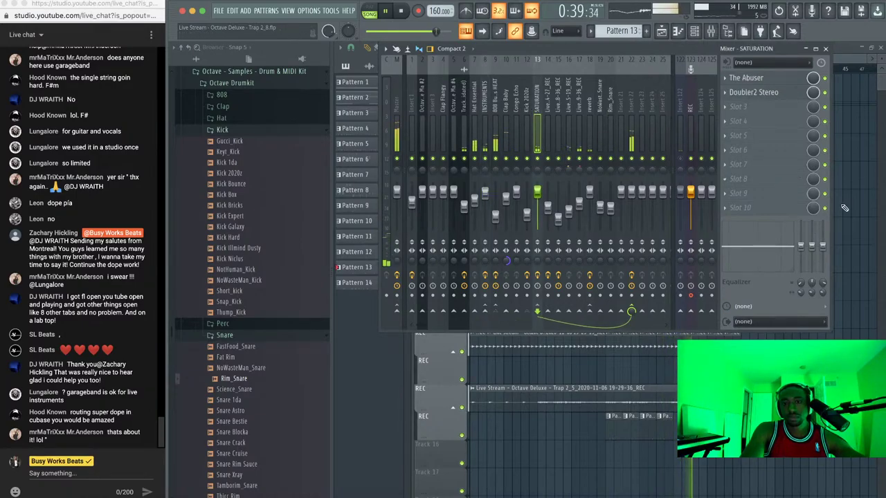
right_click(855, 214)
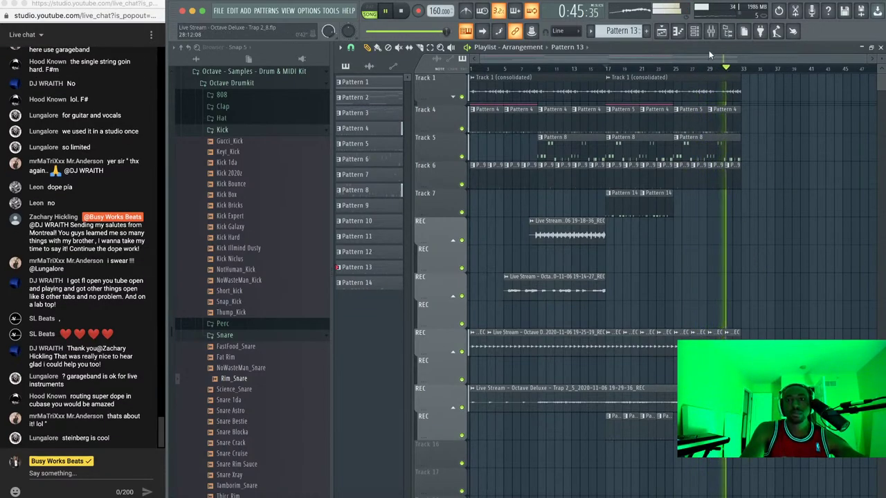
Stop playback, return to the playlist, and save the finished Trap 2_8 project
left_click(711, 30)
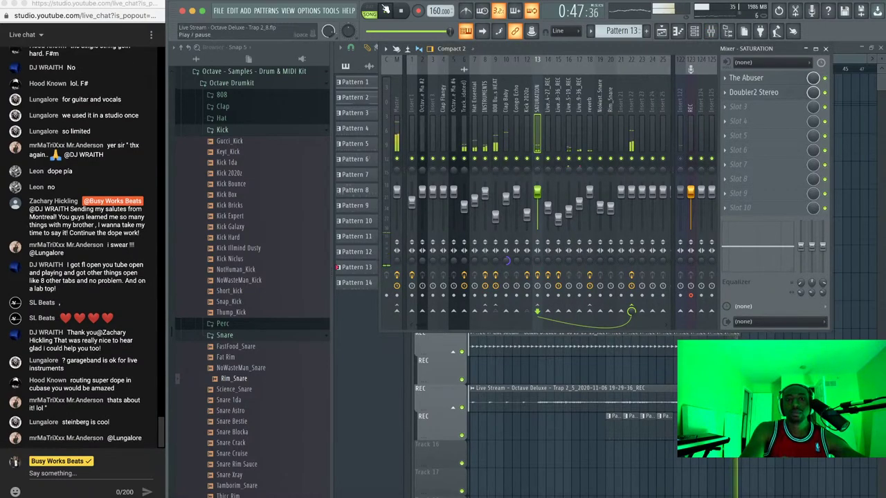
key("space")
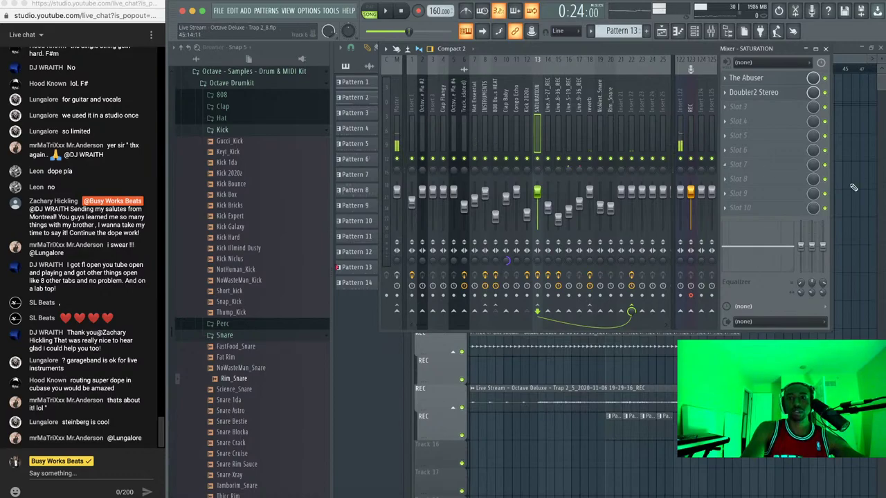
key("F9")
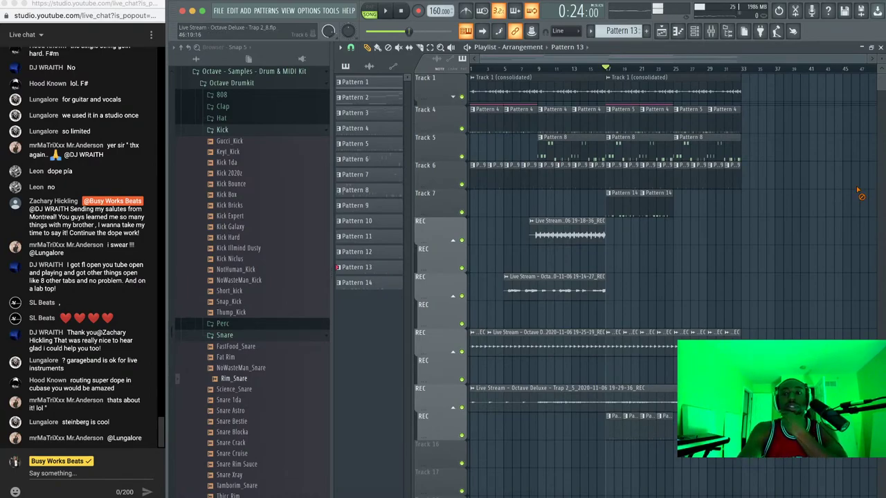
left_click(219, 10)
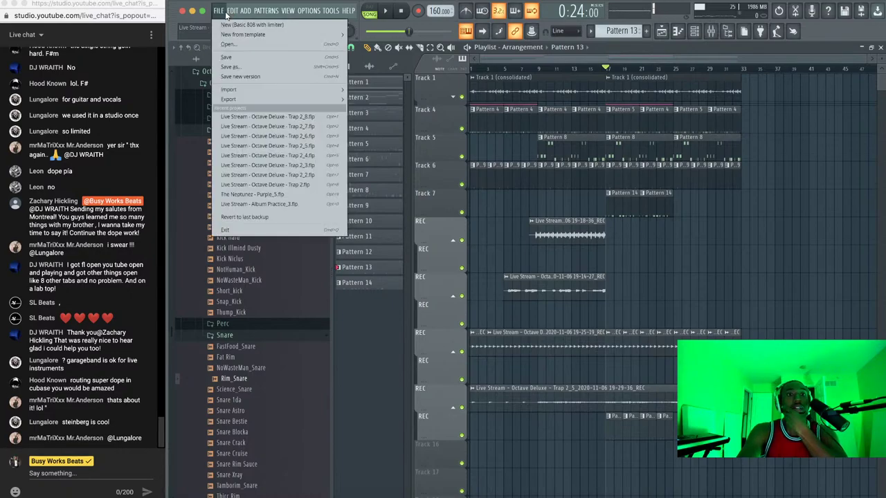
left_click(240, 59)
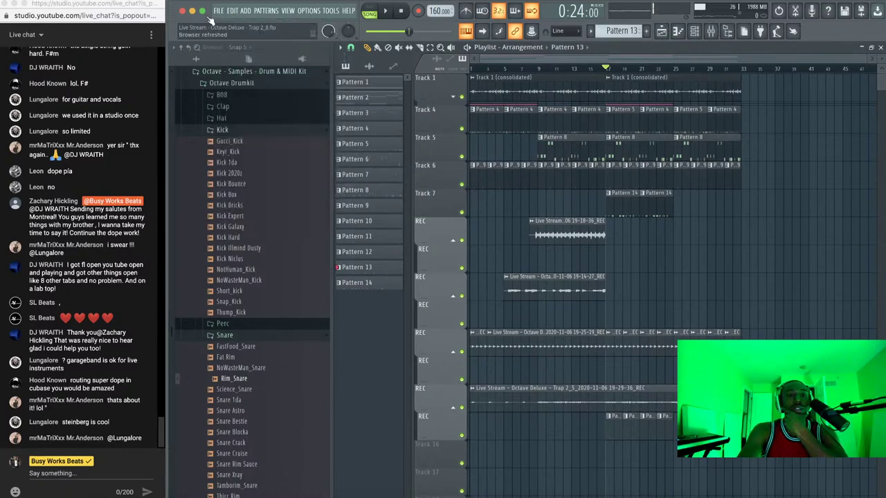
Start a new project from the Recording Template copy template
left_click(221, 12)
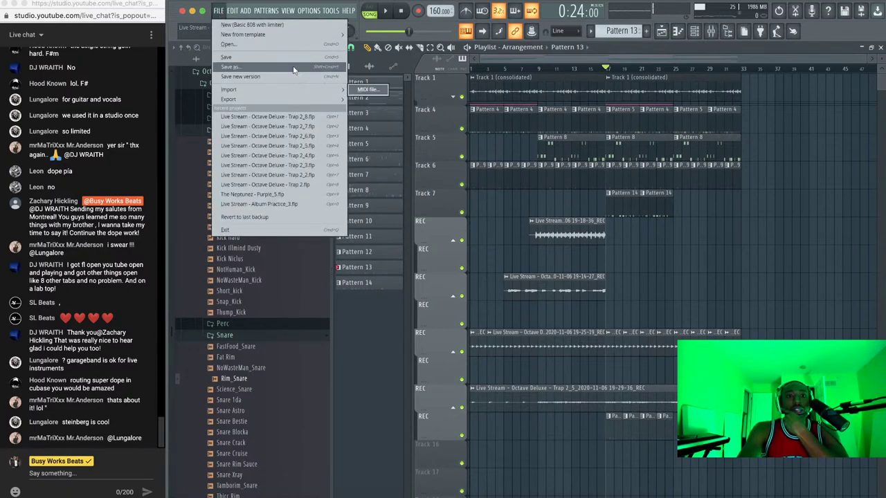
mouse_move(277, 35)
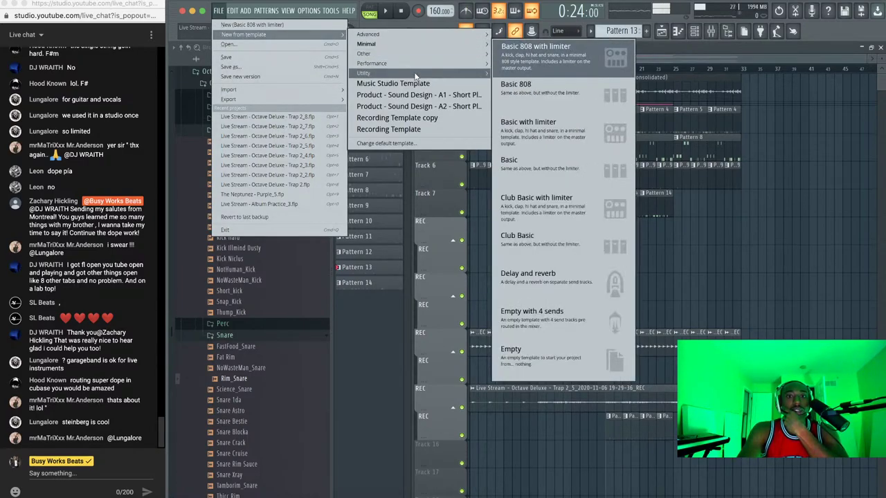
mouse_move(415, 75)
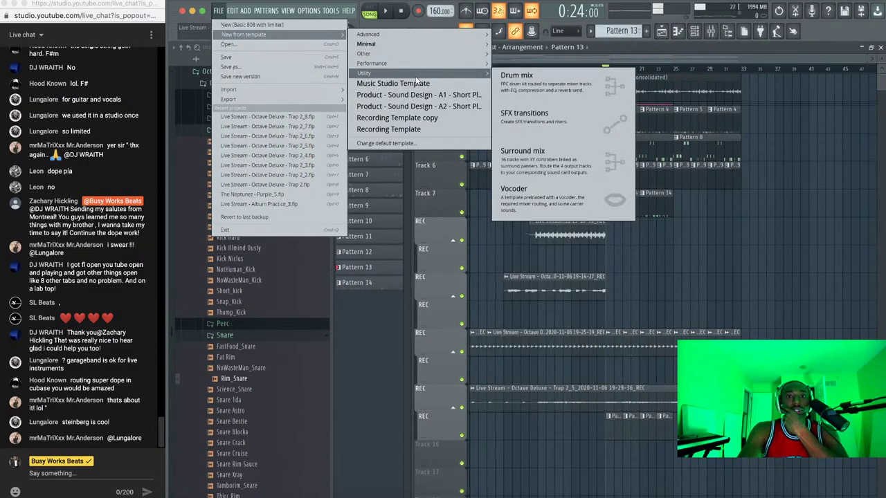
left_click(430, 119)
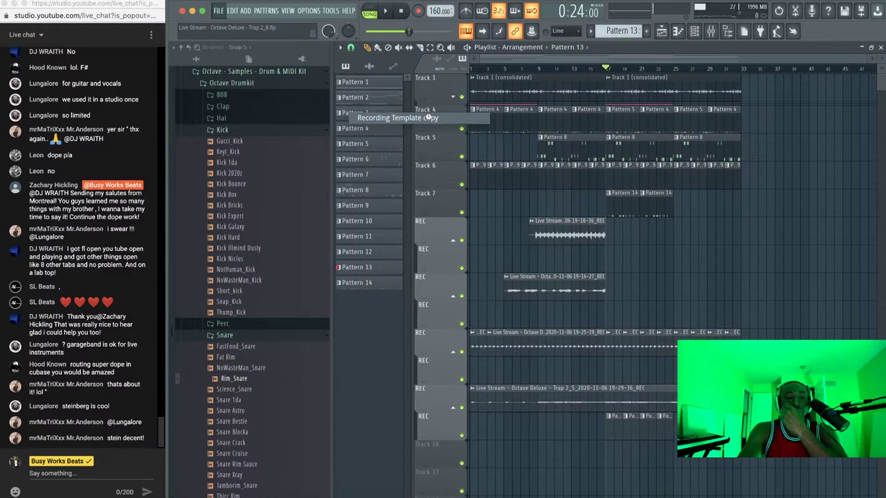
Save the new project in the Tutorials folder as Live Stream - Octave Deluxe - Melodic Trap 3, without replacing the existing Octave Deluxe file
left_click(219, 10)
left_click(241, 69)
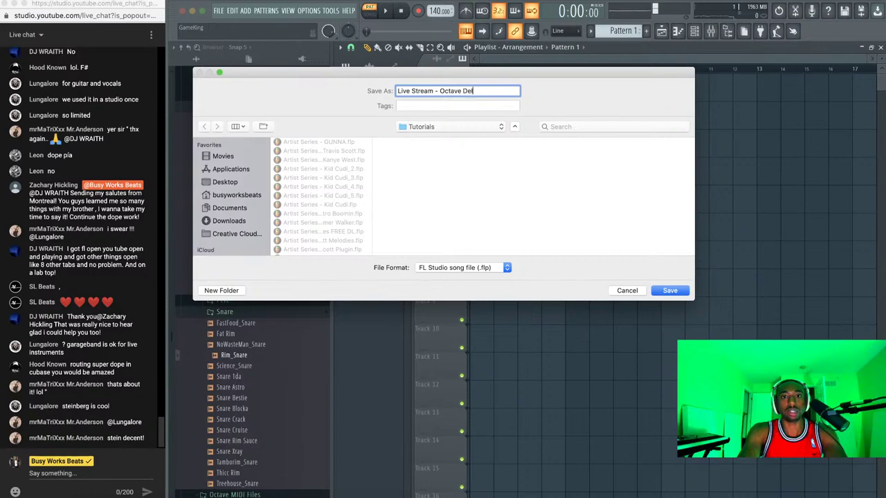
type("Live Stream - Octave Deluxe")
key("Return")
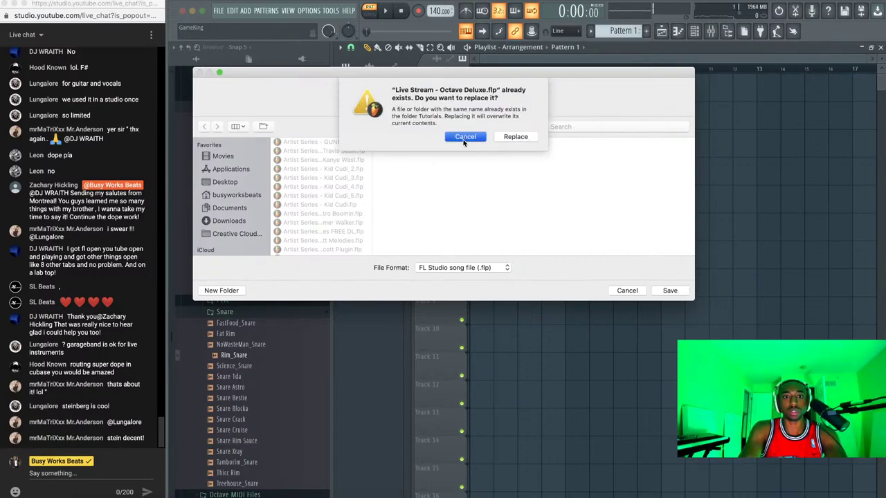
left_click(465, 137)
left_click(494, 92)
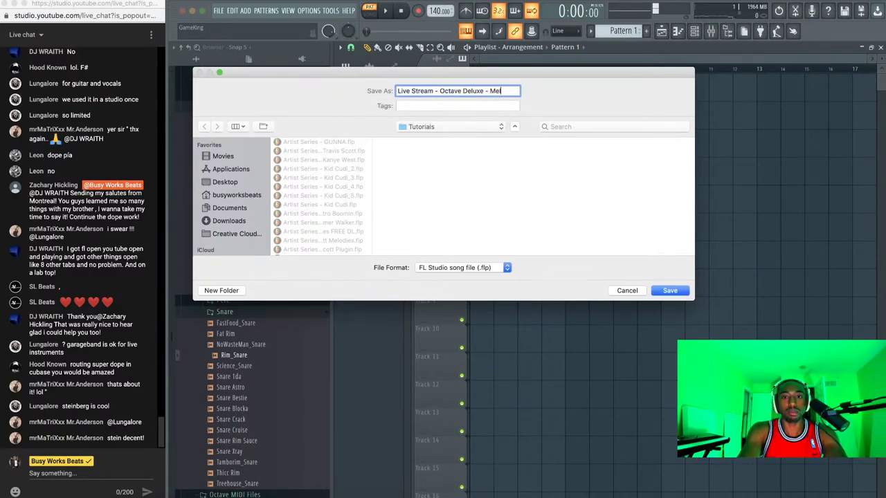
type("- Melodic Trap 3")
key("Return")
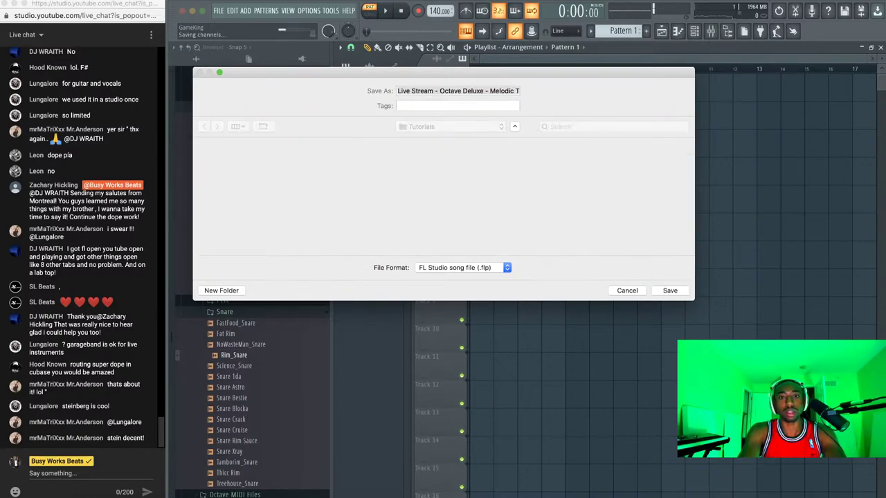
Collapse the browser folders and replace the Sampler channel with the Octave Deluxe Ma instrument
left_click(180, 47)
left_click(666, 32)
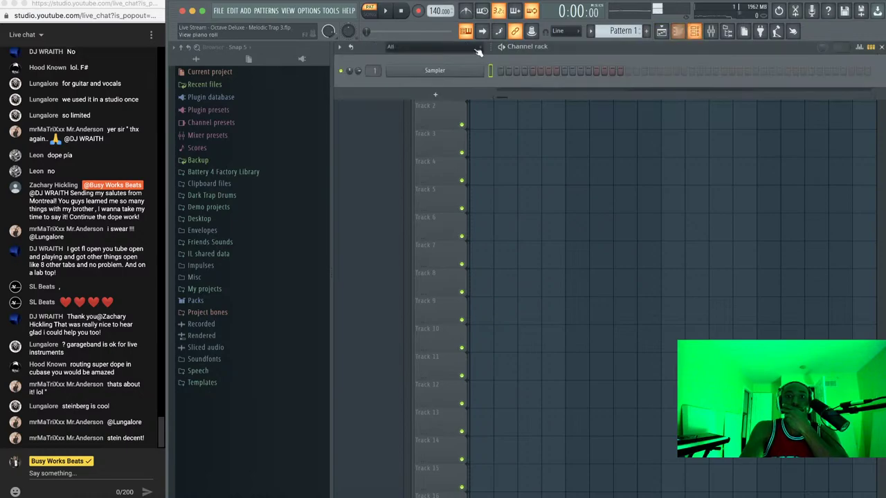
right_click(407, 78)
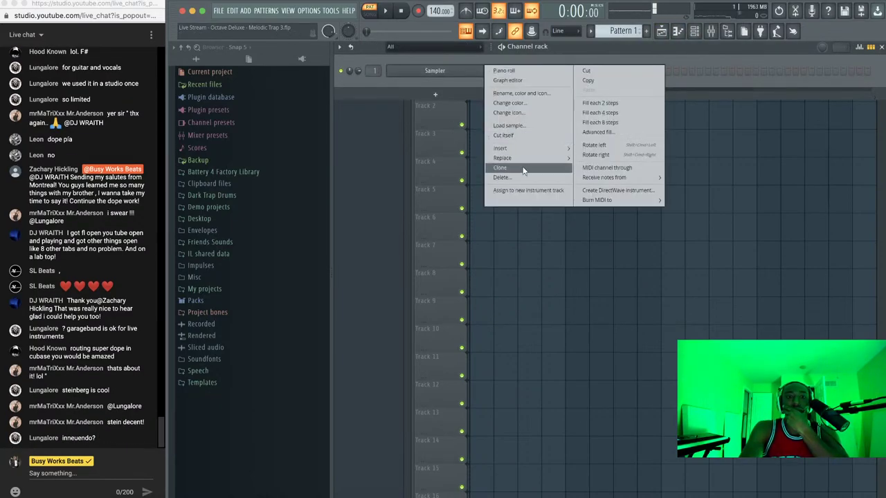
mouse_move(530, 158)
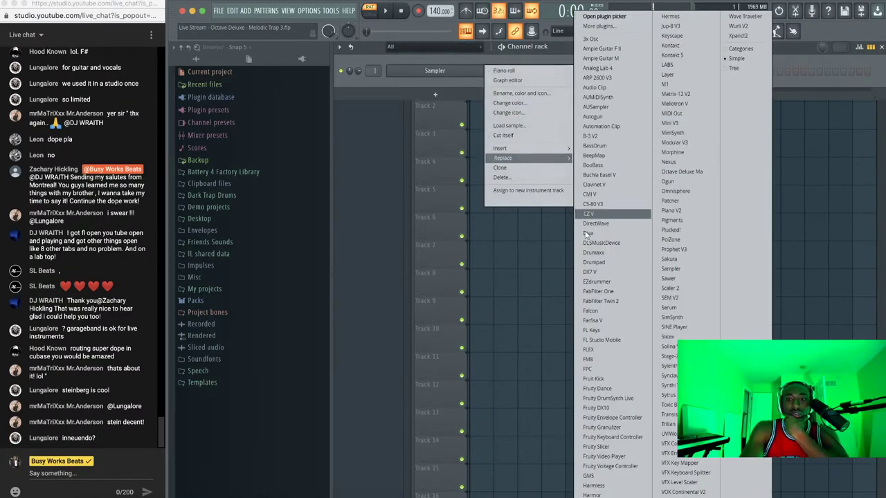
left_click(686, 178)
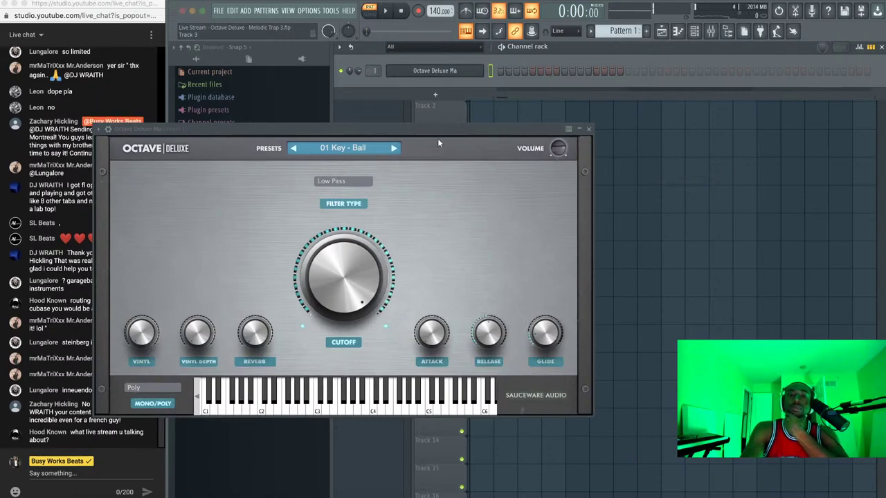
Load the XP5 - Pad - Moving preset in the instrument and reposition its window over the workspace
left_click_drag(438, 138, 534, 95)
left_click(459, 111)
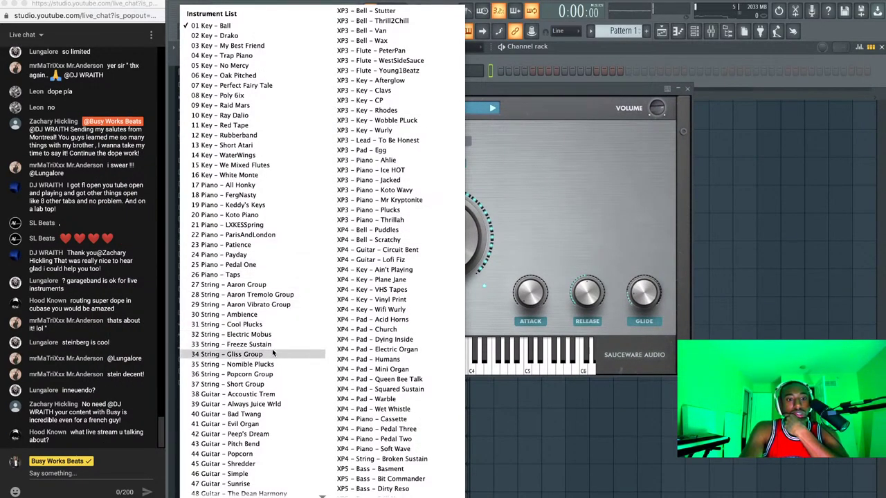
scroll(272, 349, "down", 10)
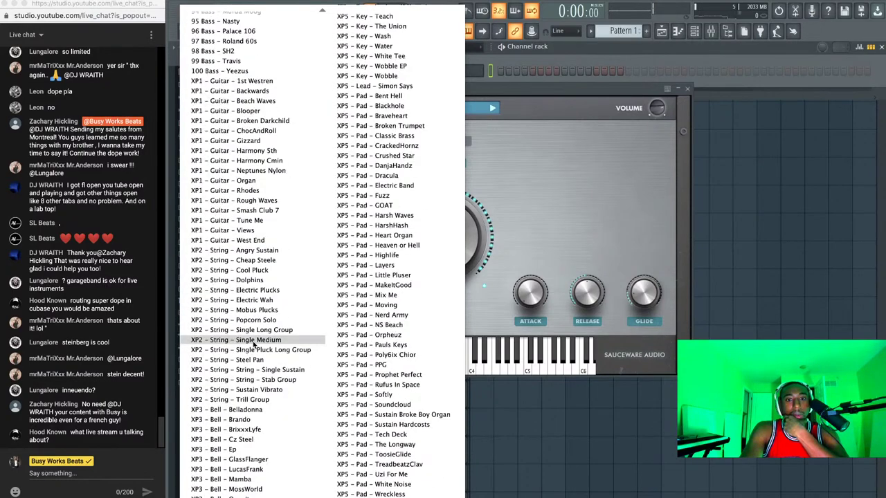
left_click(383, 305)
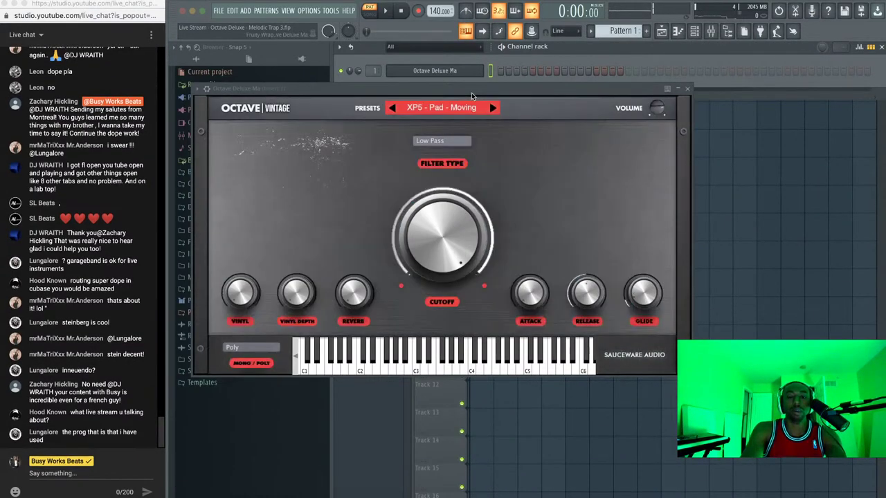
left_click_drag(472, 94, 547, 98)
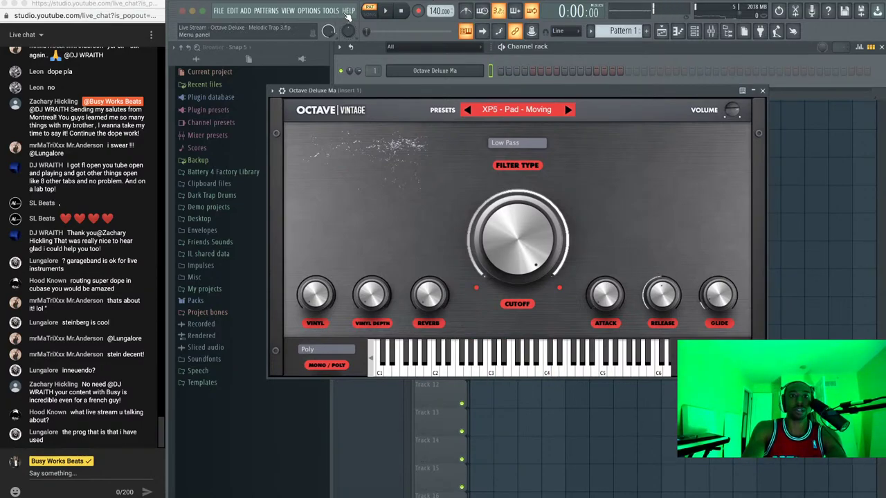
Dump the score log of the last 2 minutes into the selected pattern
left_click(348, 11)
mouse_move(337, 12)
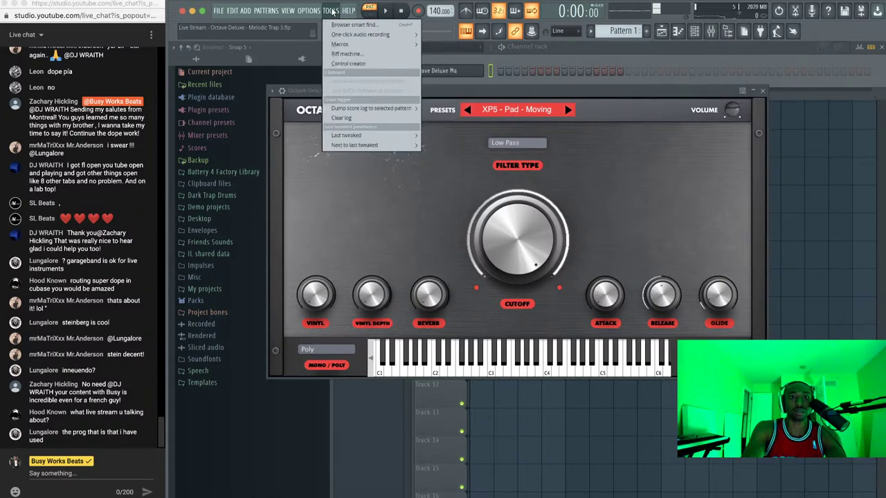
mouse_move(403, 110)
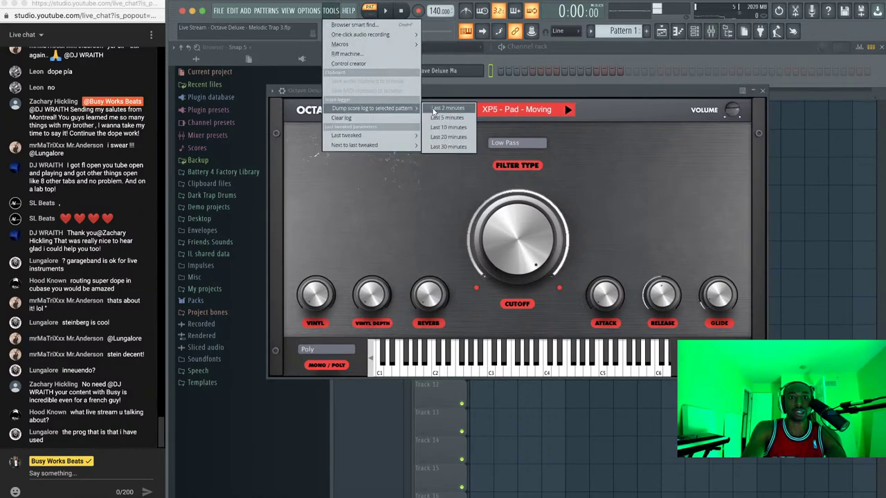
left_click(447, 109)
Show the recorded notes in the channel's piano roll without the instrument window covering them, and save the project
left_click(515, 71)
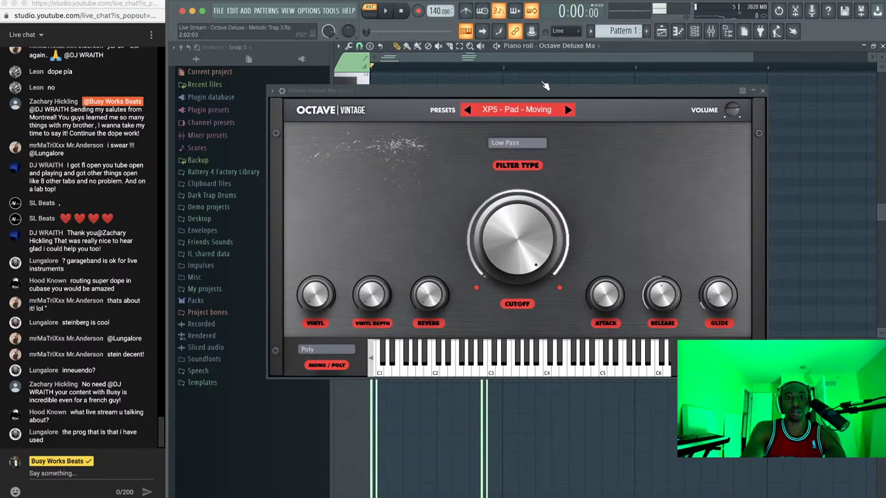
left_click(762, 91)
scroll(632, 281, "up", 2)
scroll(633, 281, "down", 2)
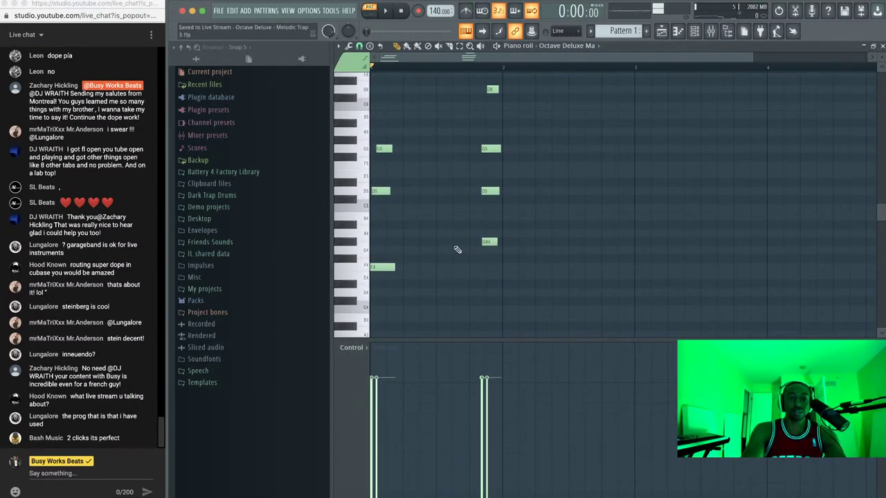
Audition the notes of the first recorded chord and play the pattern from the start
left_click(357, 269)
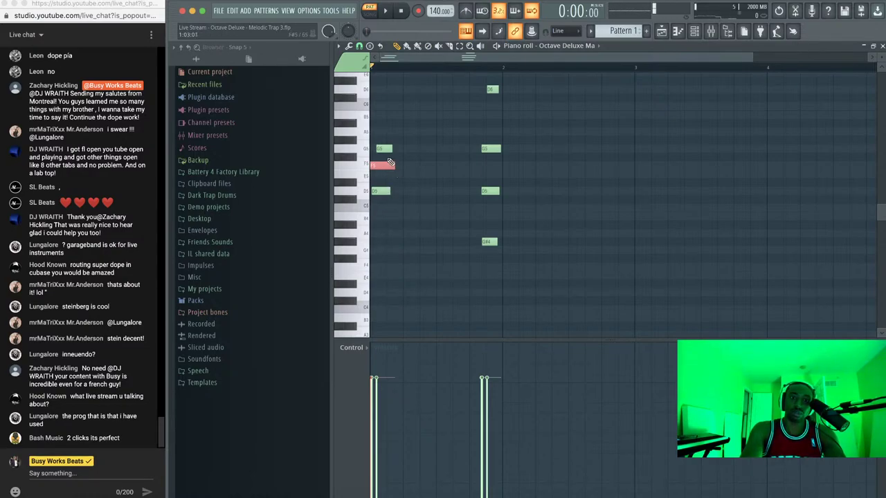
left_click(391, 149)
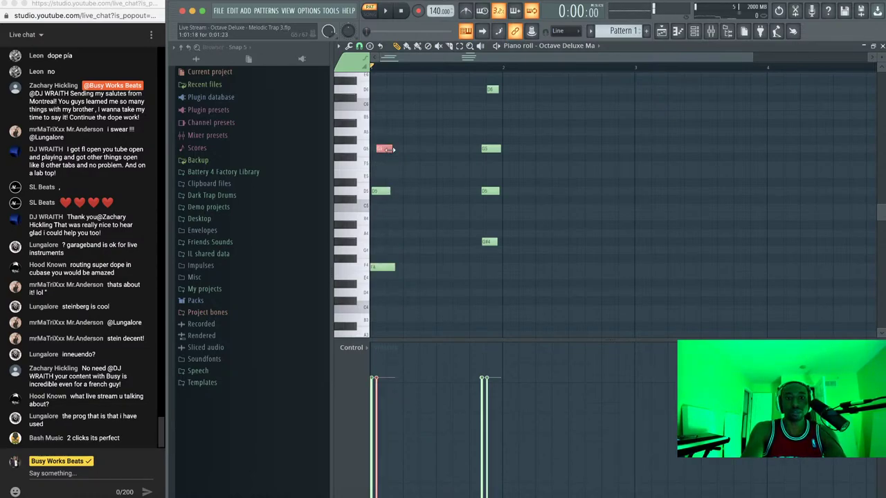
key("space")
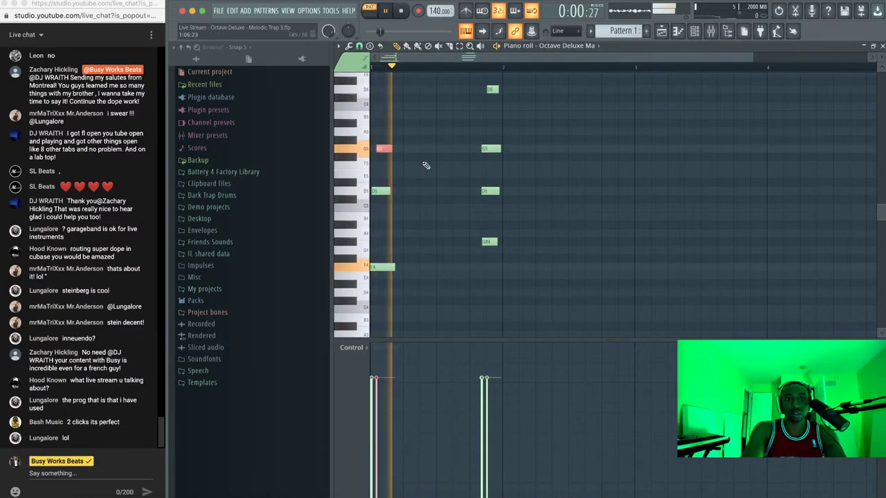
key("space")
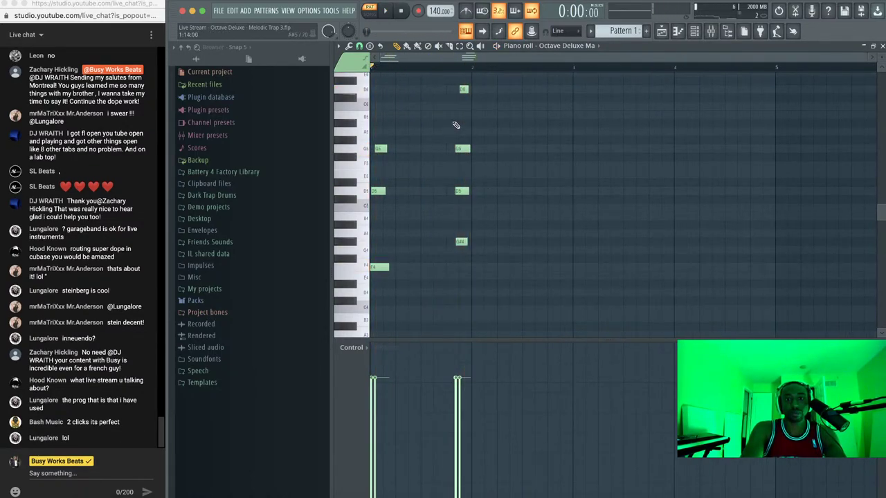
Select the four notes of the second chord and play the pattern to judge the gap between the chords
left_click_drag(459, 80, 462, 263)
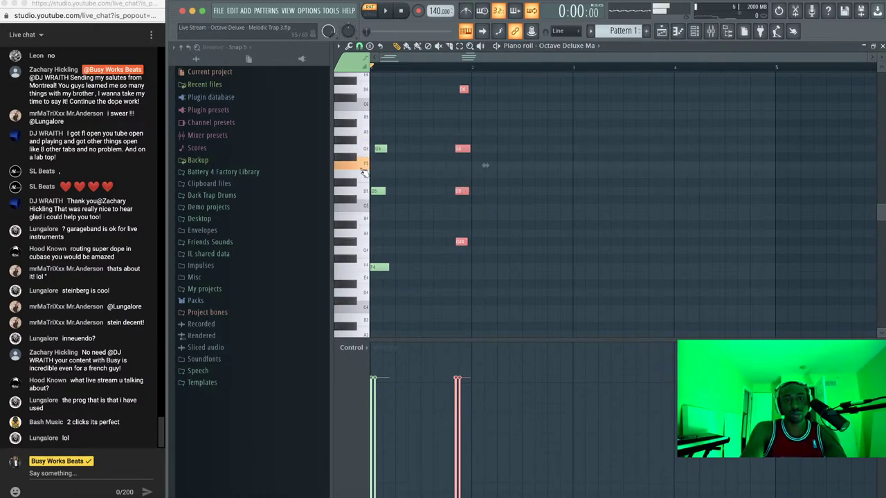
left_click(365, 196)
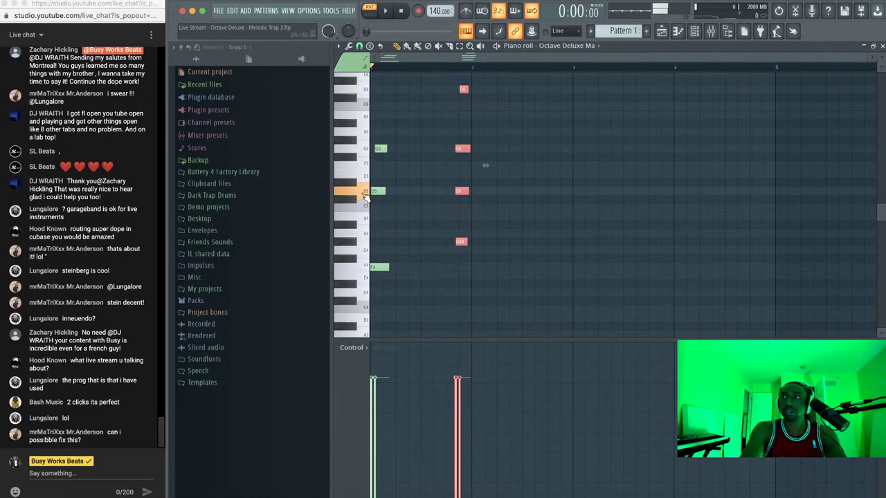
key("space")
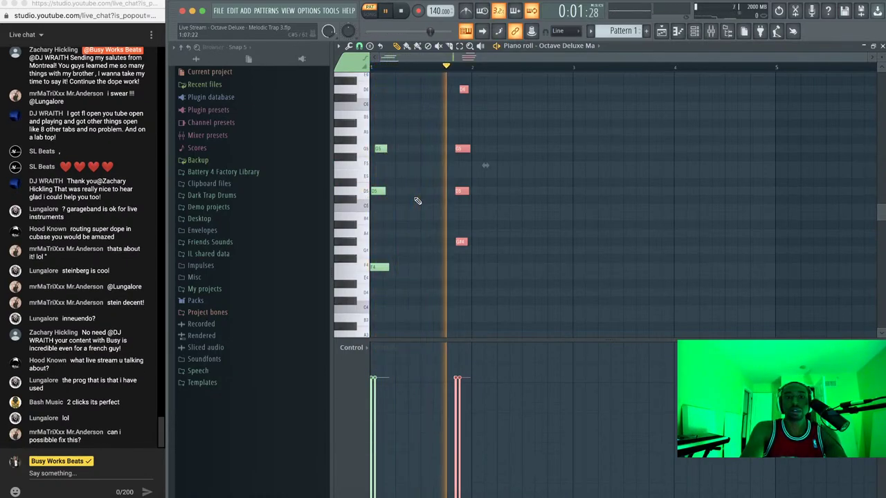
key("space")
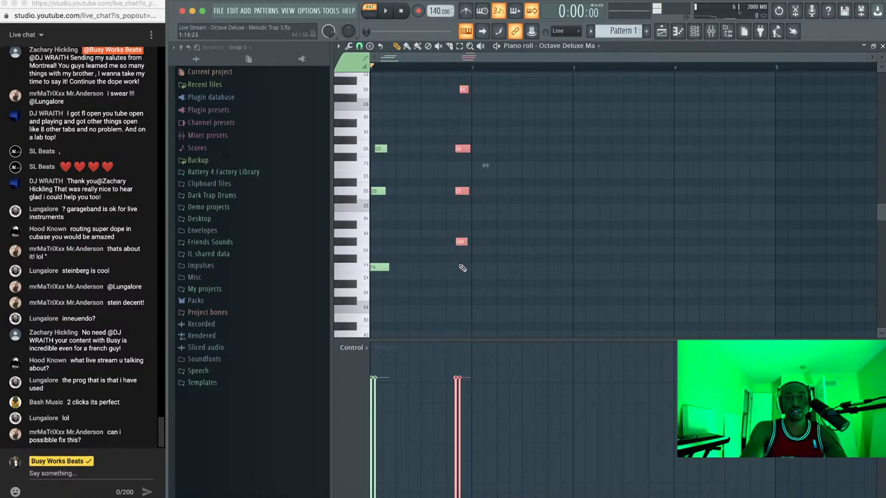
Turn on the metronome and set the project tempo to 100 BPM with the tempo tapper
right_click(430, 11)
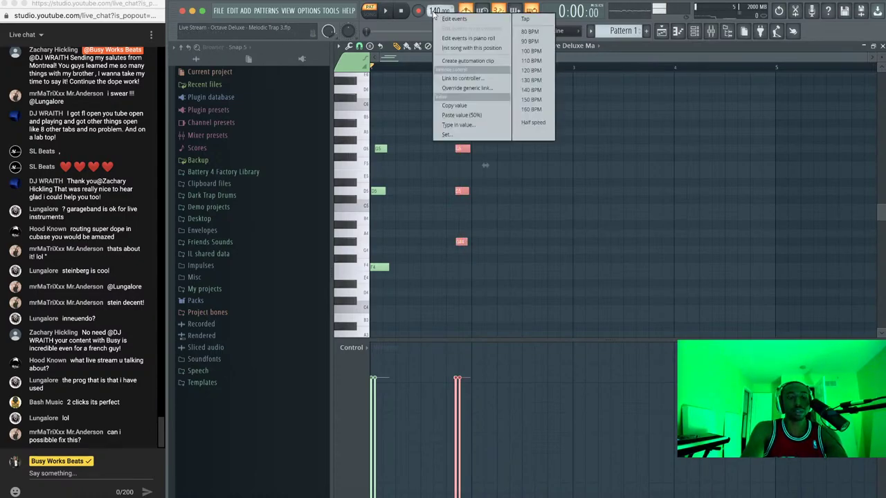
left_click(513, 21)
left_click(469, 216)
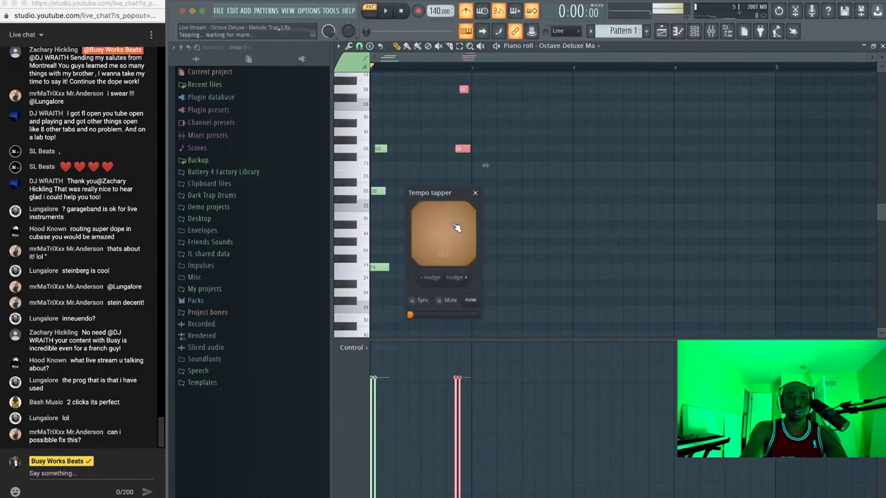
left_click(460, 225)
left_click(450, 232)
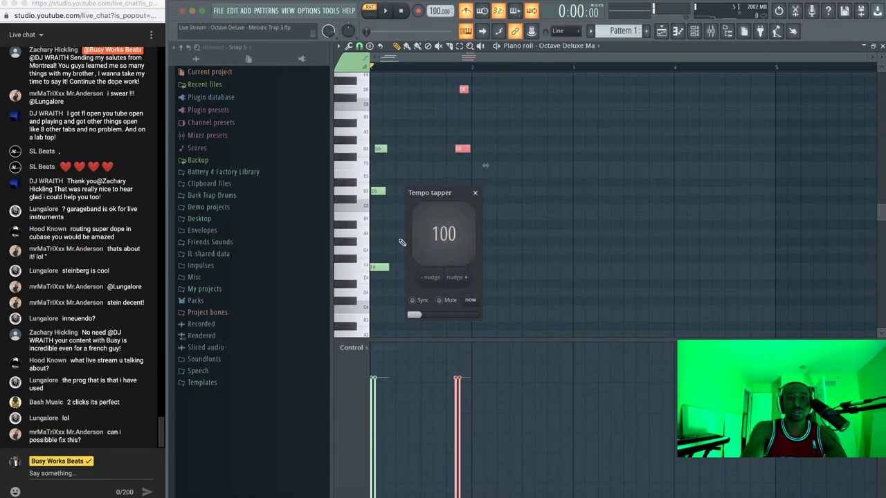
left_click(475, 193)
Move the second chord earlier, to about the middle of bar 1, and check its timing by playback
key("space")
left_click_drag(474, 251, 426, 99)
key("space")
key("space")
key("space")
right_click(471, 206)
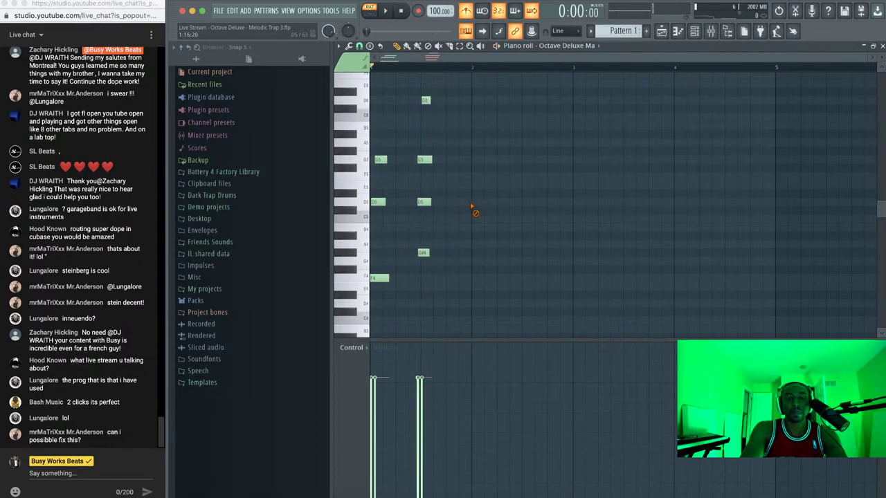
Duplicate the second chord near the end of bar 1 and transpose the copy to A5, D5, A4 and D#4
left_click_drag(433, 89, 457, 285)
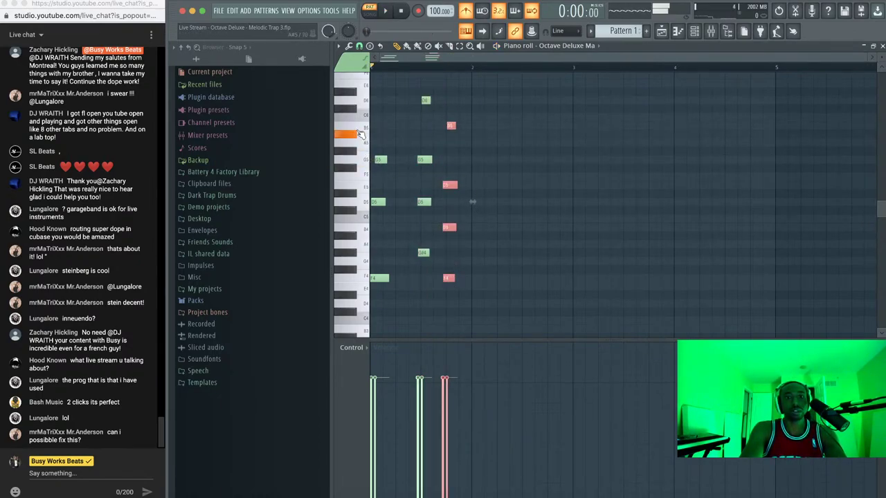
left_click_drag(360, 133, 355, 147)
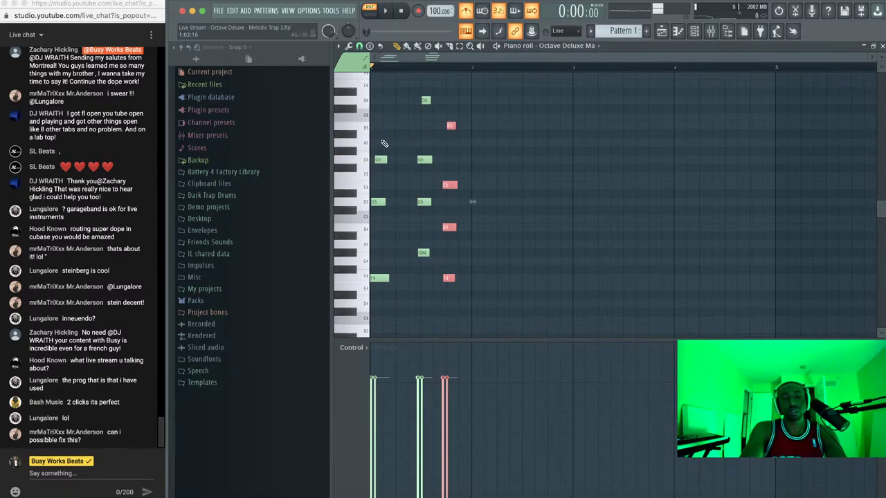
key("space")
left_click_drag(451, 129, 466, 147)
key("space")
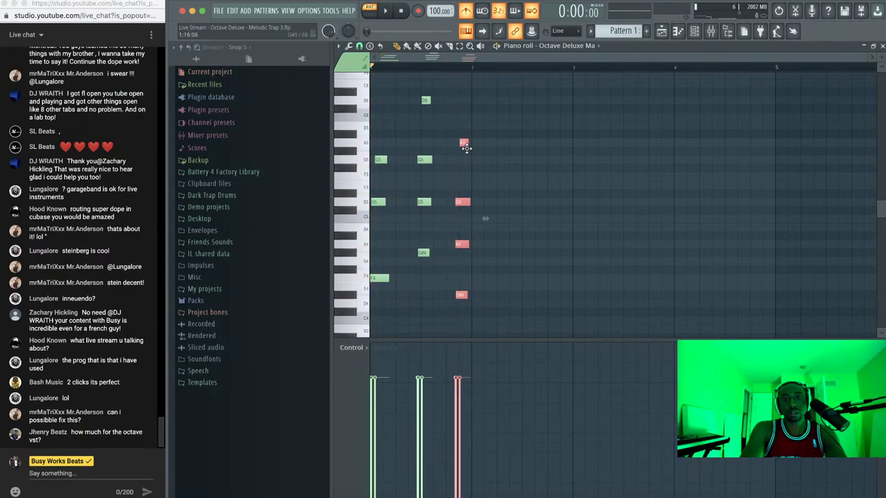
left_click(459, 297)
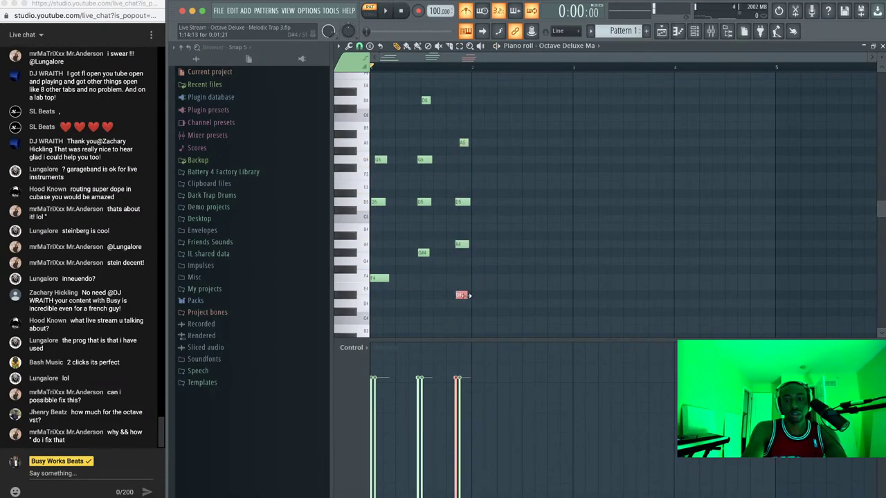
Lower the Insert 1 mixer fader to -5.9 dB while playing the pattern
left_click(712, 31)
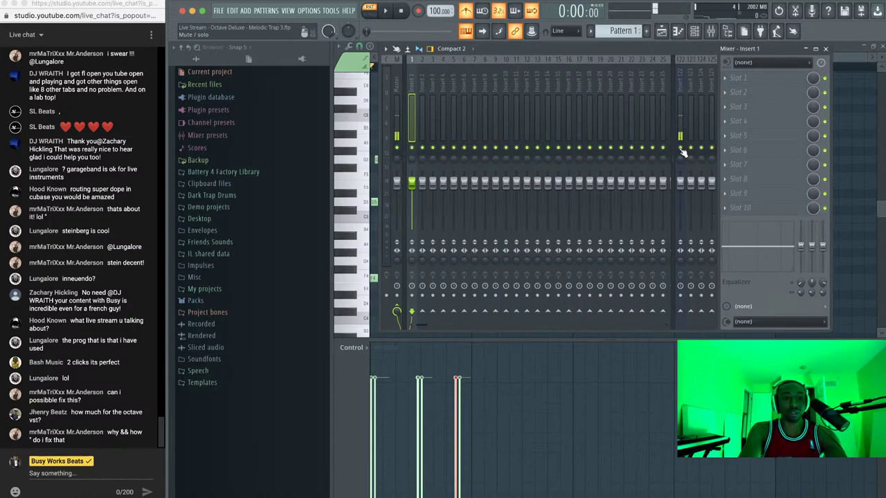
key("space")
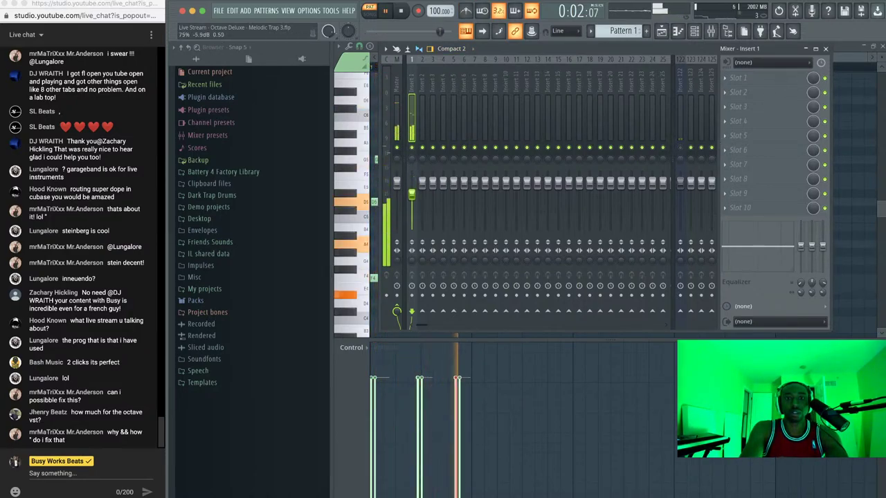
key("space")
key("space")
key("space")
Set the project tempo to 160 BPM, checking it by playback, and turn off the metronome
left_click_drag(437, 10, 437, 0)
key("ctrl+m")
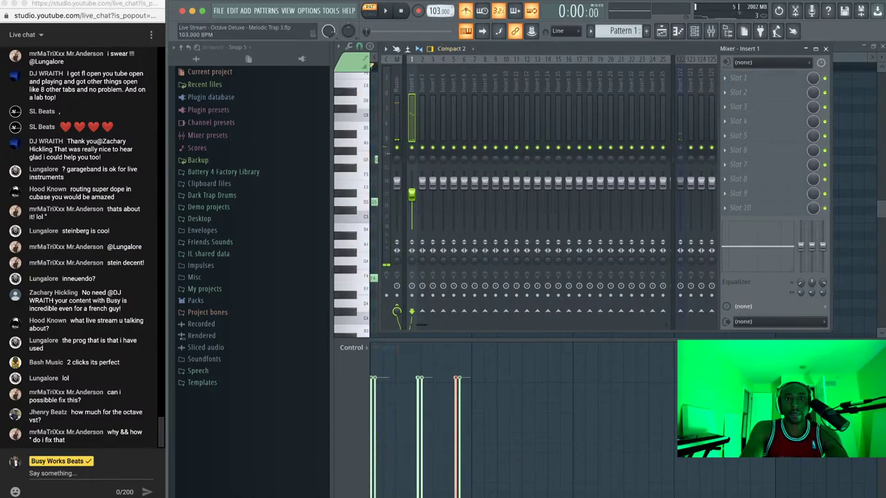
key("space")
scroll(440, 11, "up", 20)
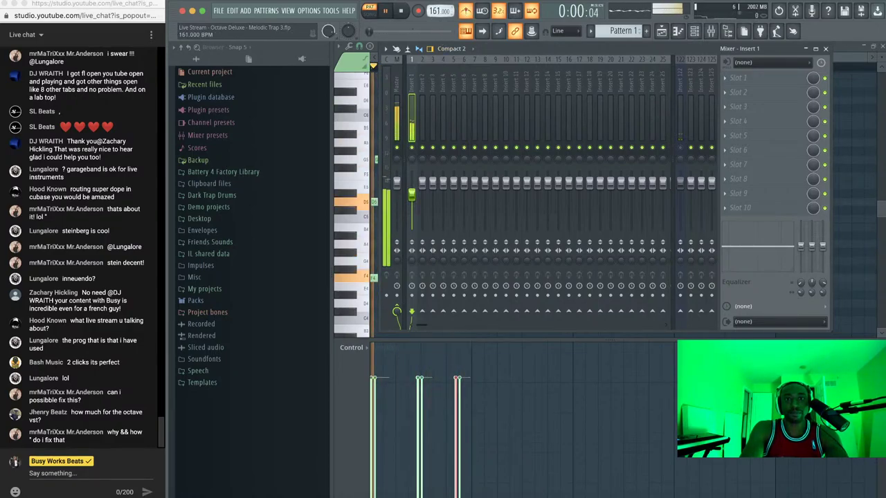
key("space")
key("space")
left_click_drag(440, 10, 440, 9)
key("space")
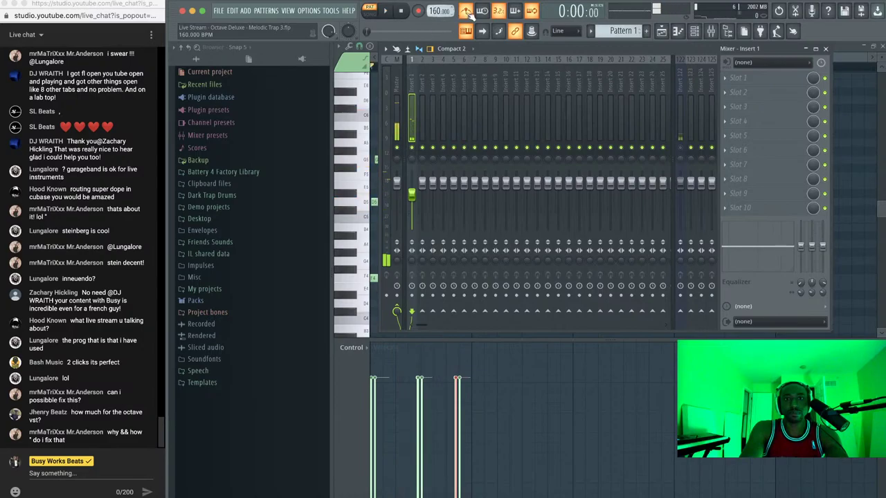
Close the mixer, quantize the chord notes in bar 1, and check their timing by playback
key("F9")
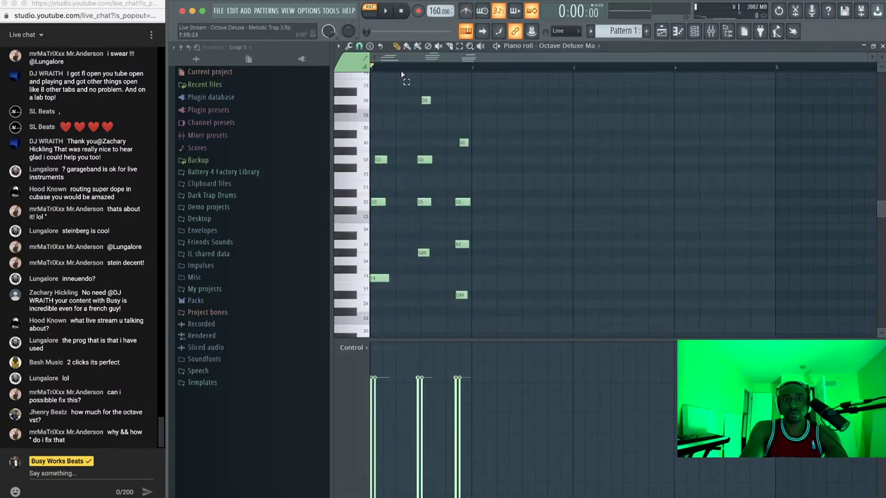
left_click_drag(402, 72, 483, 69)
left_click(439, 65, "ctrl")
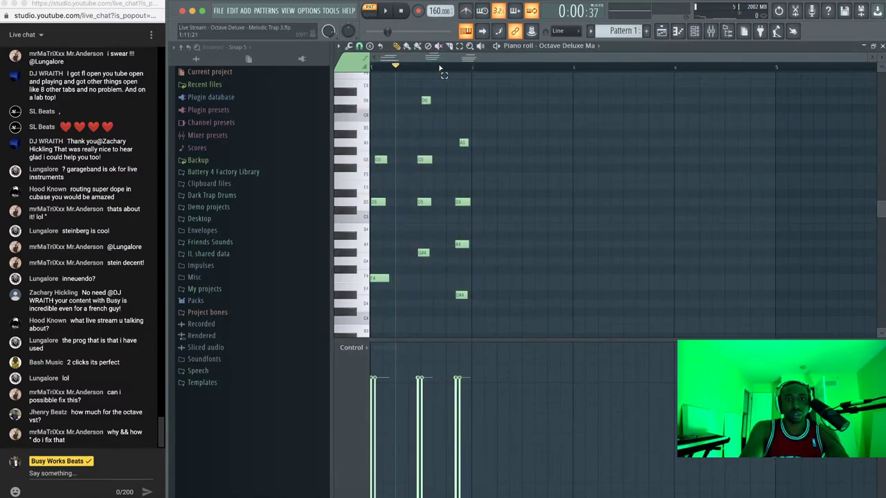
key("alt+q")
key("Return")
key("space")
key("space")
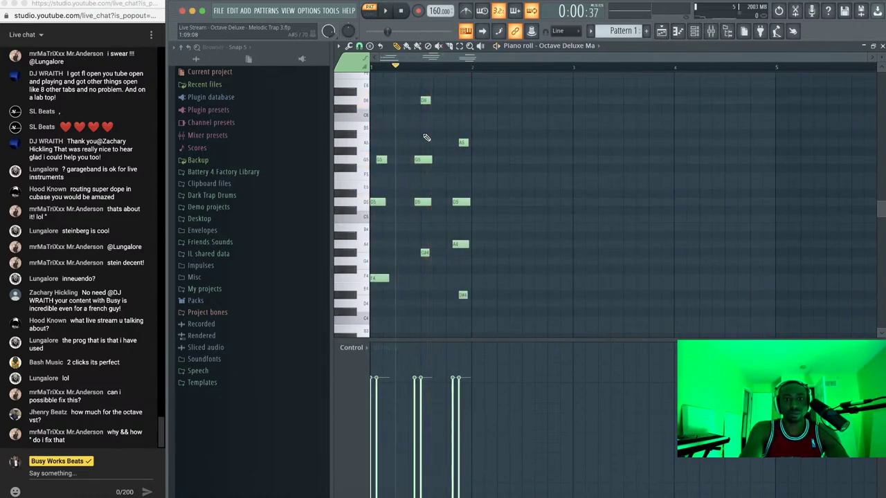
Line up each chord's notes in bar 1 so they share one start, putting the first chord's G5 on the bar line, and play the result
left_click_drag(424, 133, 428, 202)
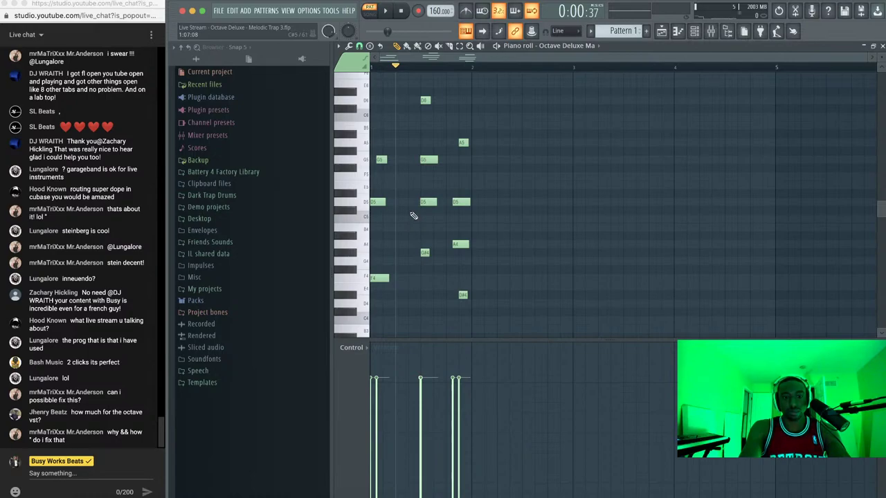
key("alt+q")
key("Return")
key("space")
key("space")
left_click_drag(380, 160, 366, 160)
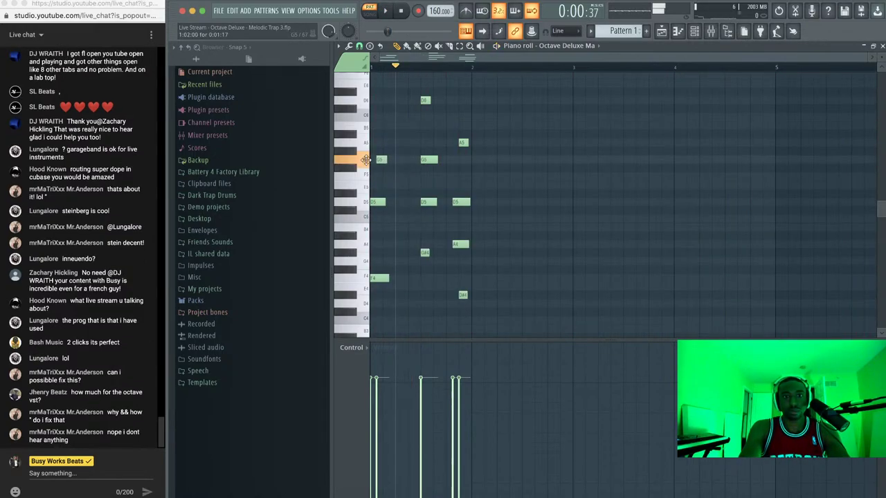
key("space")
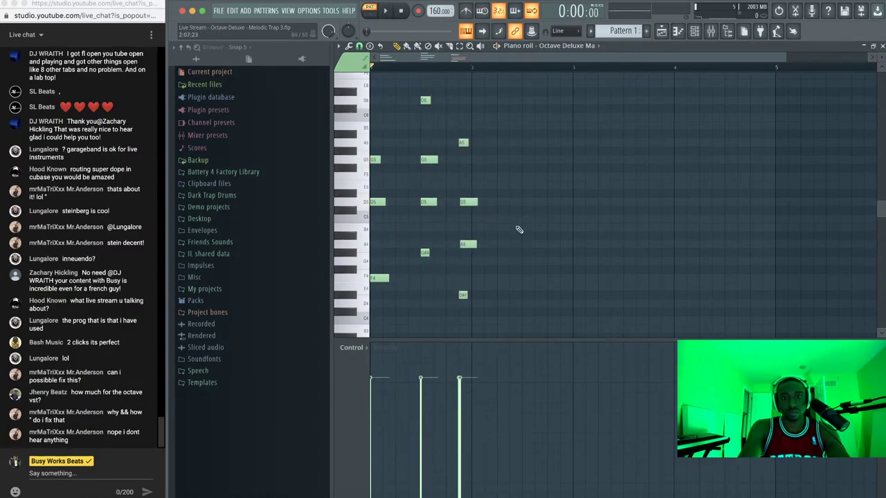
key("space")
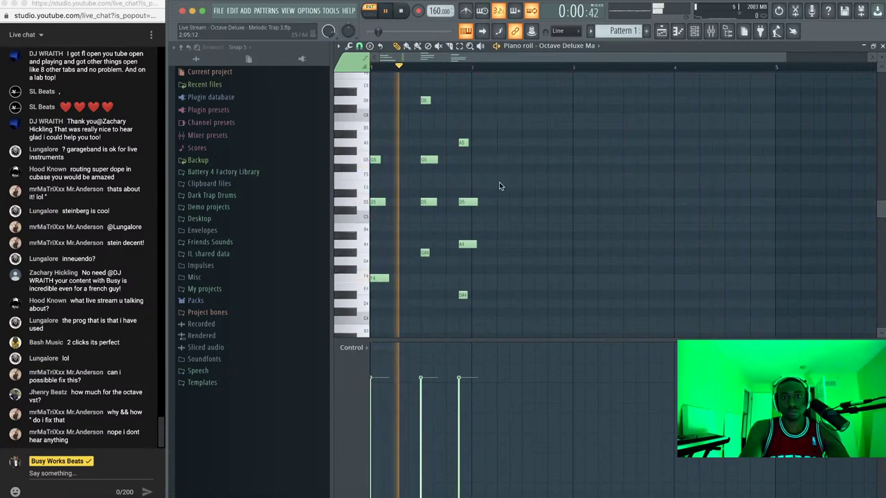
key("space")
Move the second chord to the start of bar 2 and the third chord to beat 4 of bar 2, checking by playback
key("space")
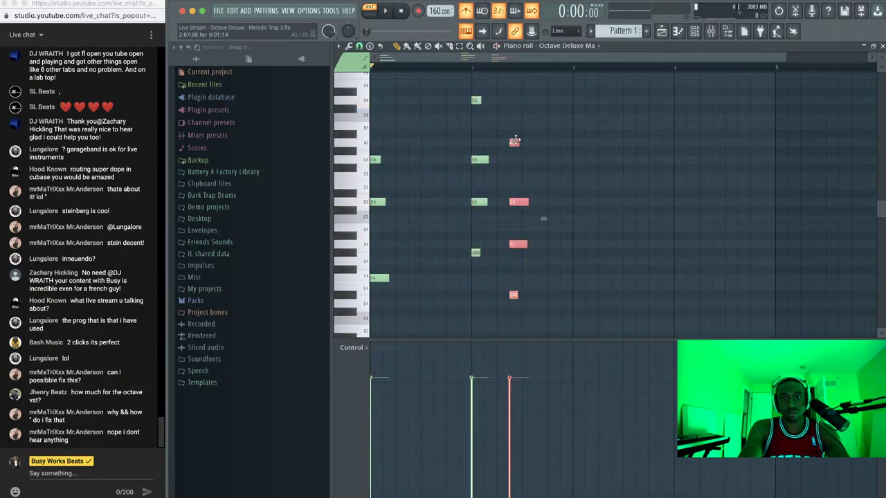
left_click_drag(516, 143, 550, 141)
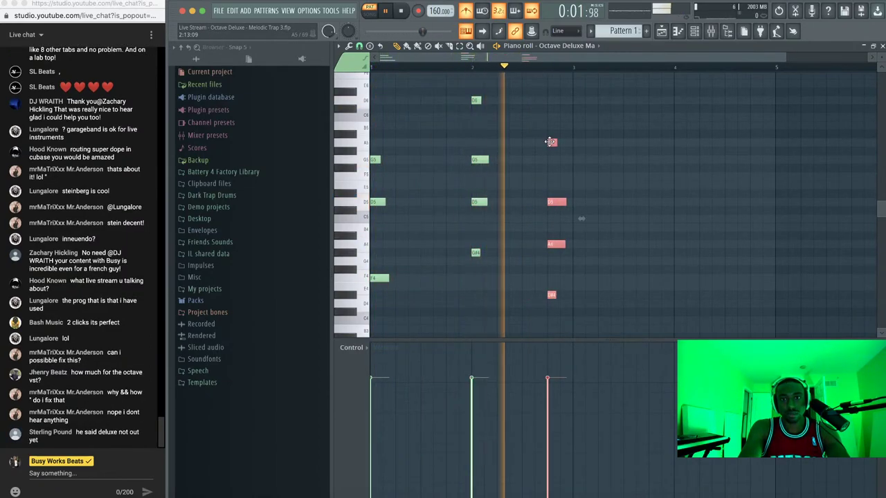
key("space")
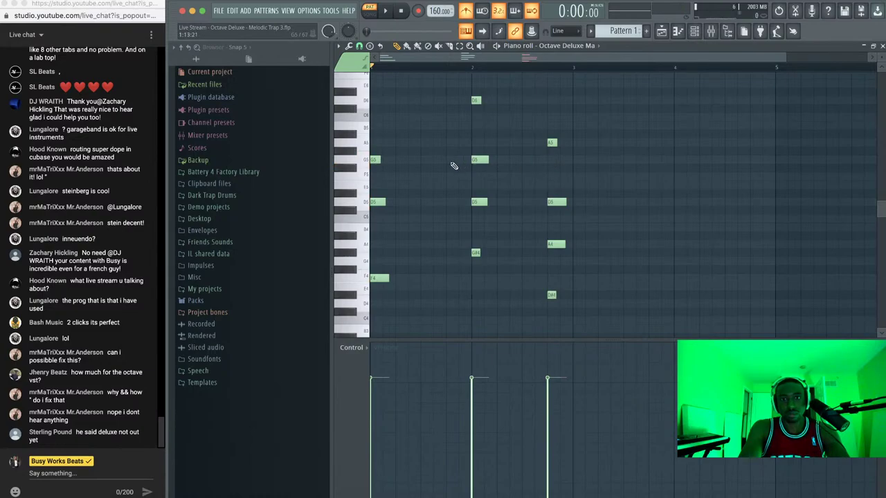
Add a short A#5 melody note on beat 4 of bar 1 and play the pattern
left_click_drag(435, 165, 450, 158)
key("space")
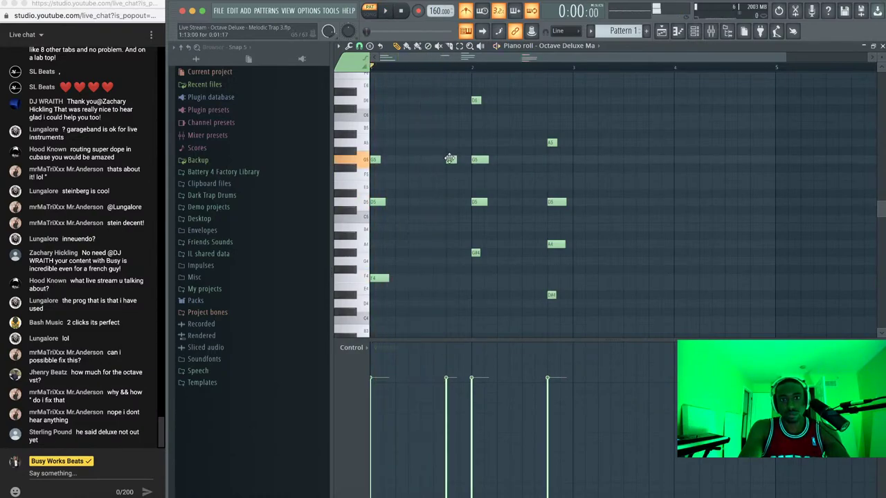
key("space")
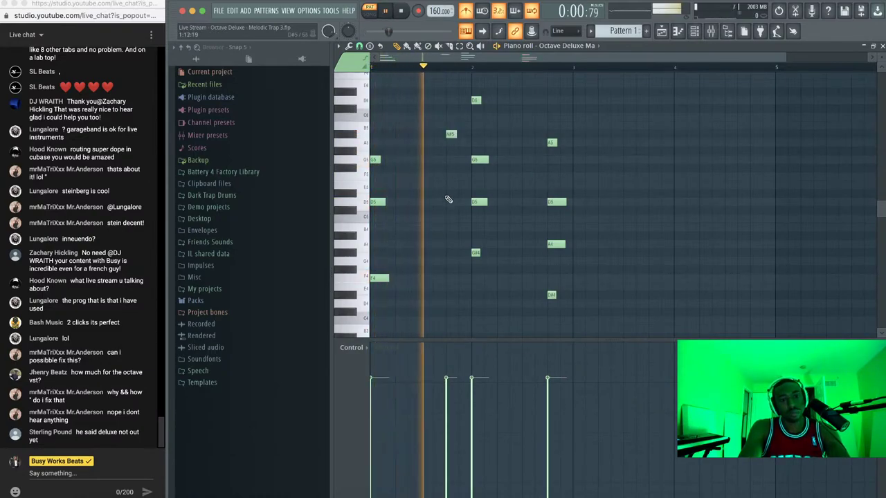
key("space")
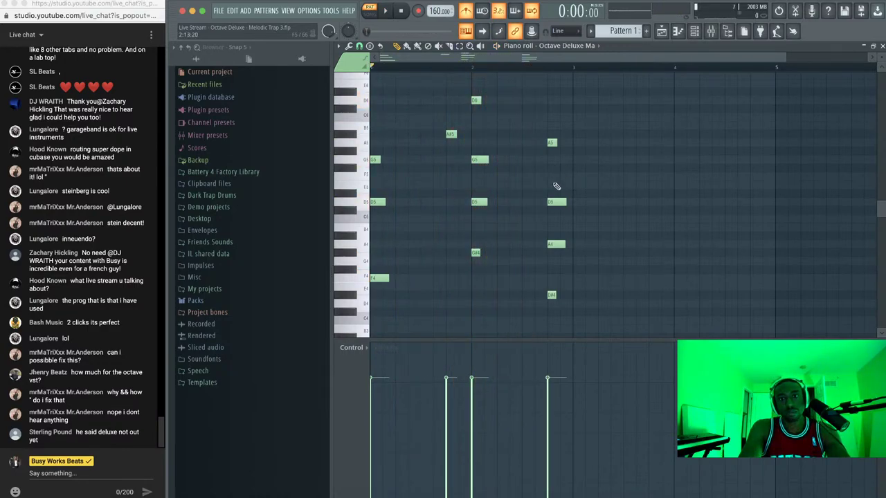
Revoice the third chord's lower notes to F5, C5 and G4, lengthening the G4 bass note, while playing the pattern
left_click(550, 141)
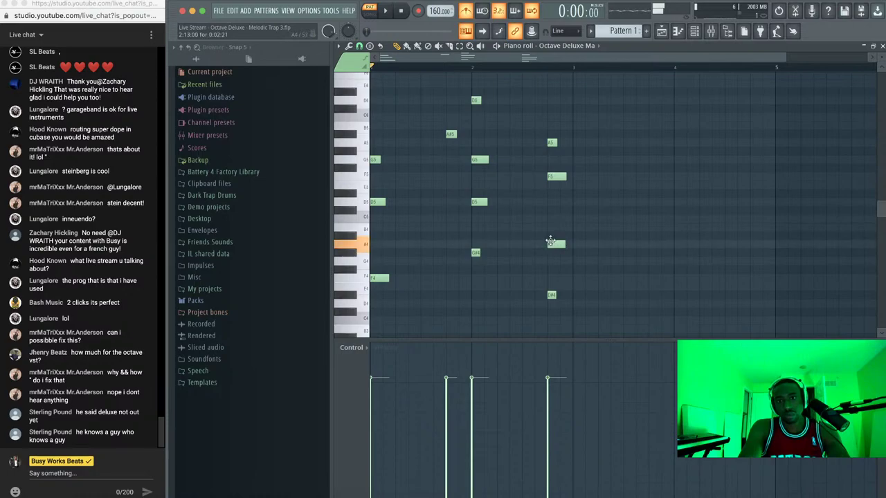
key("space")
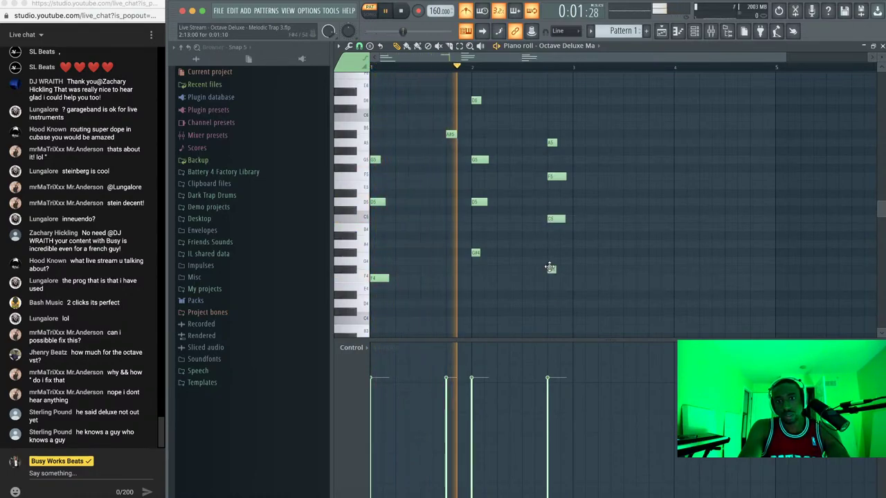
left_click(554, 268)
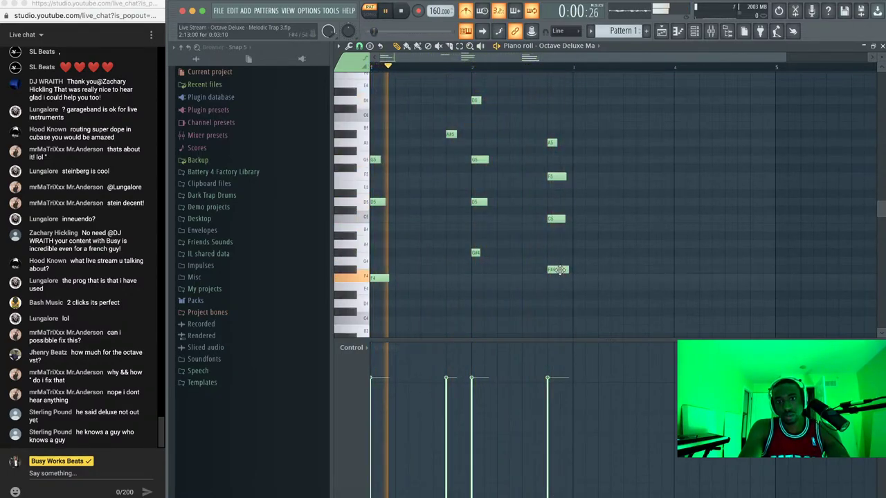
left_click_drag(559, 266, 559, 259)
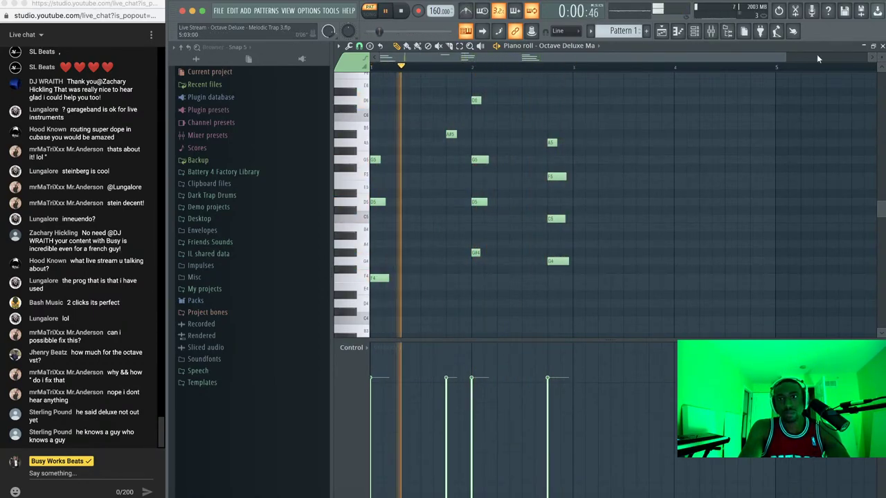
Close the piano roll, place Pattern 1 at bar 1 of playlist Track 1, and play it in song mode
left_click(882, 47)
left_click(682, 358)
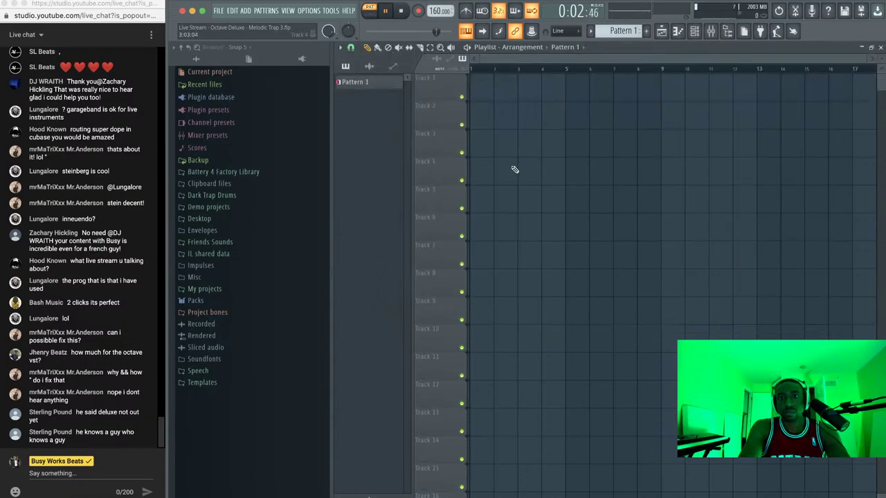
key("space")
left_click_drag(501, 93, 543, 91)
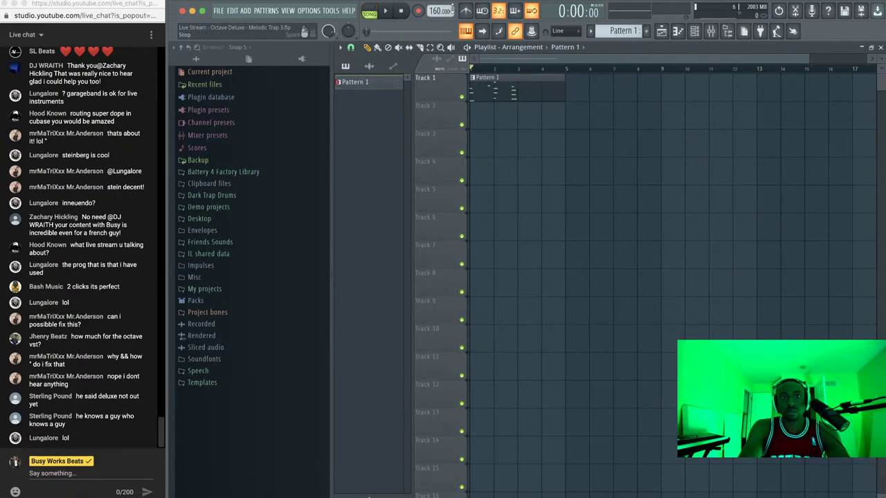
key("space")
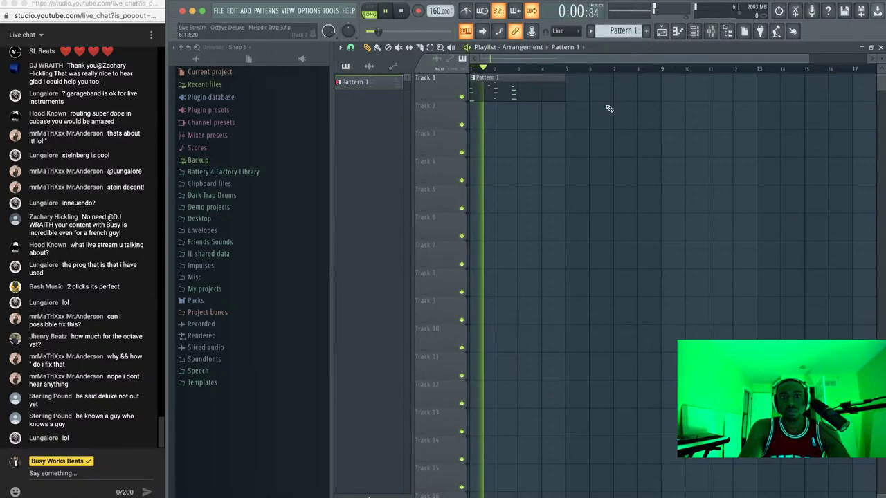
key("F9")
key("space")
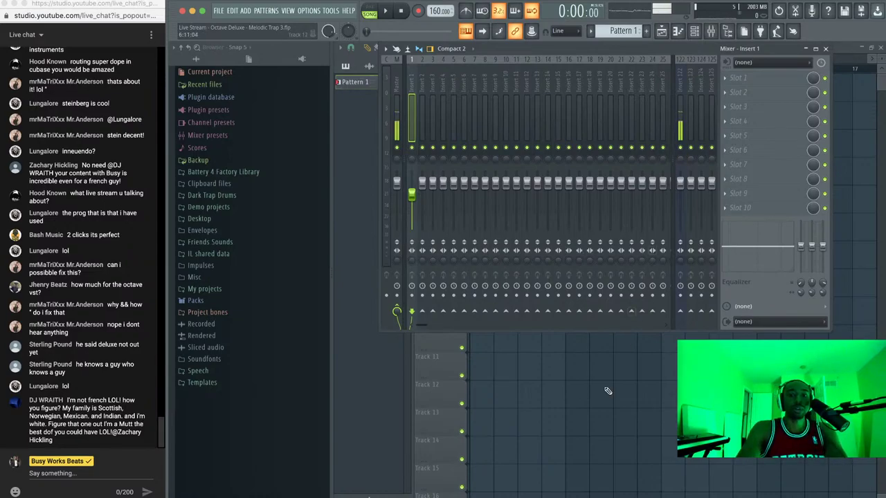
key("F9")
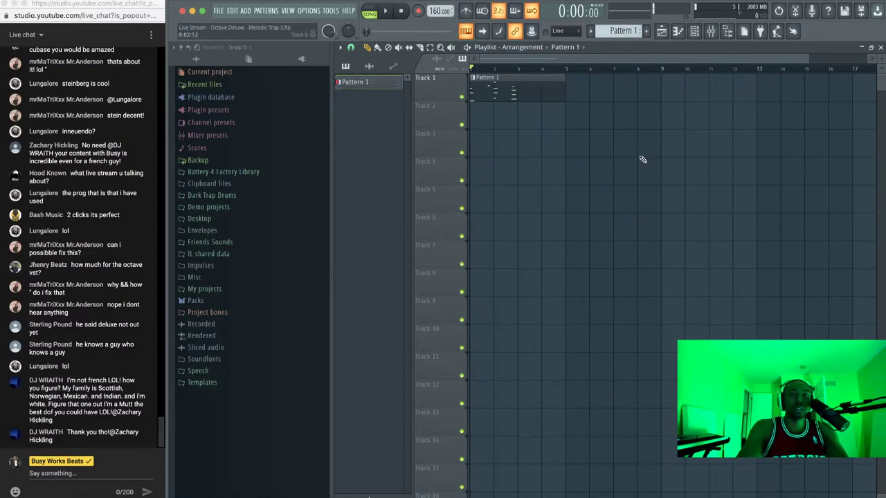
left_click(712, 32)
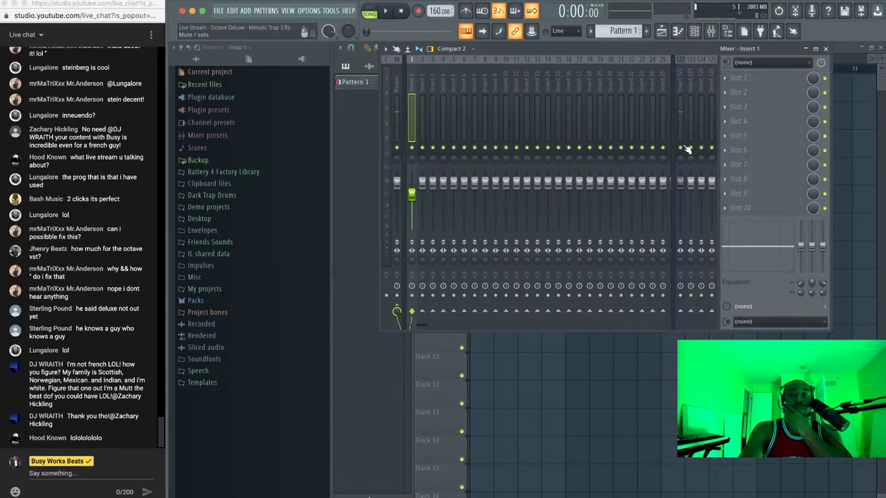
key("F9")
Raise the project tempo to 180 BPM, checking the song by playback
key("space")
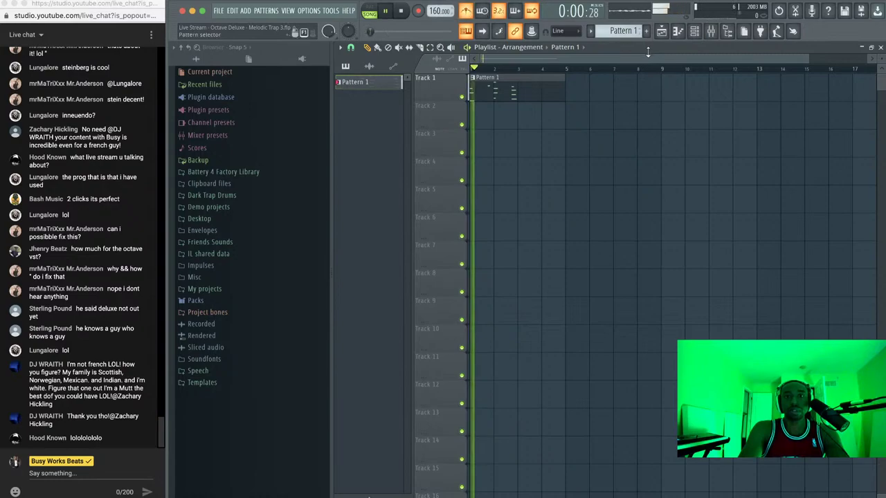
key("space")
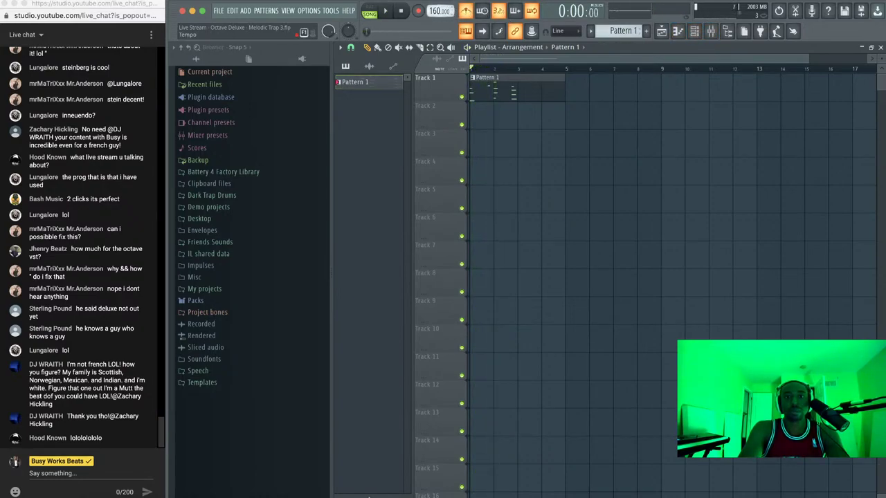
left_click_drag(440, 10, 440, 0)
key("space")
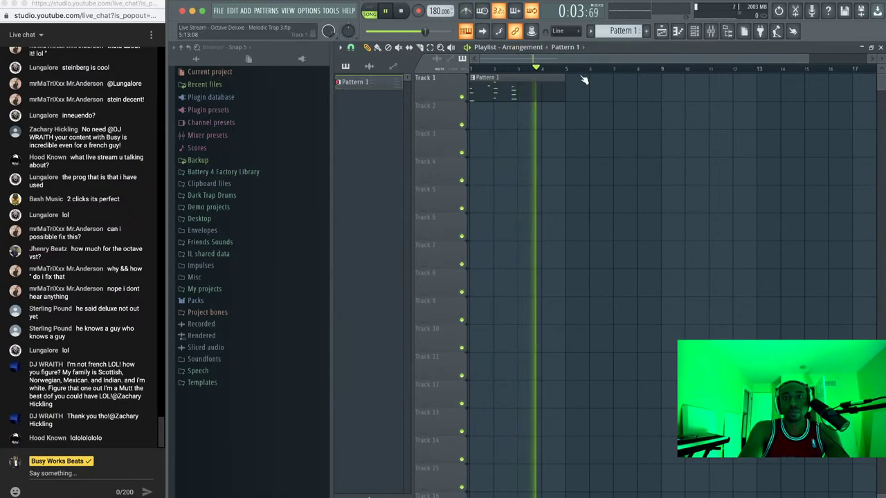
key("space")
In Pattern 1's piano roll, copy the third chord to the start of bar 4, add an A#5 at mid-bar 4, and play it
double_click(542, 79)
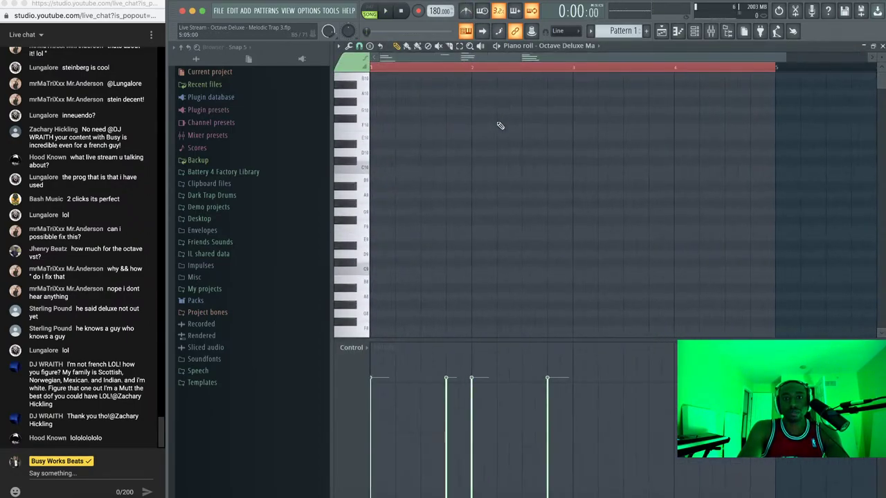
scroll(500, 125, "down", 10)
key("space")
left_click_drag(539, 125, 563, 310)
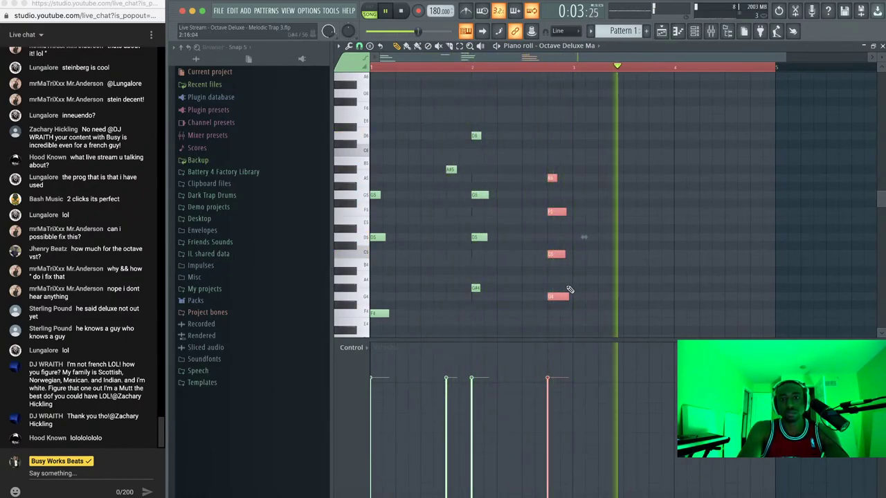
key("space")
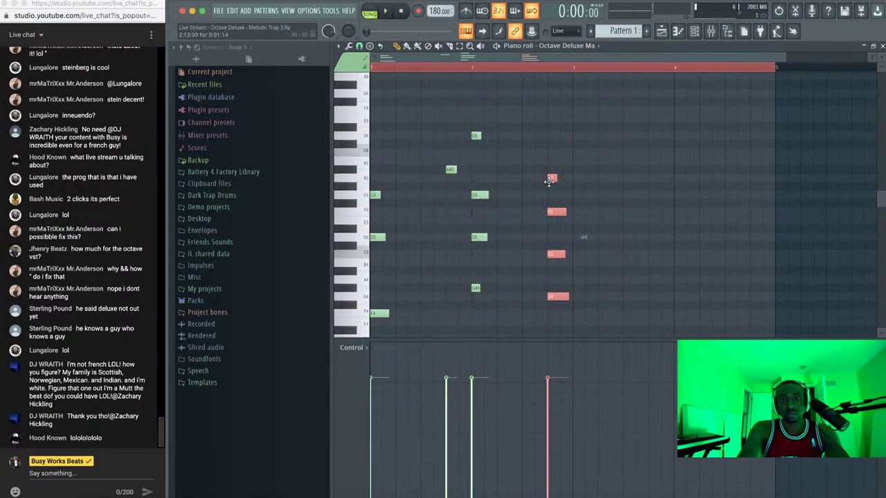
left_click_drag(550, 181, 678, 179)
left_click(675, 67)
key("space")
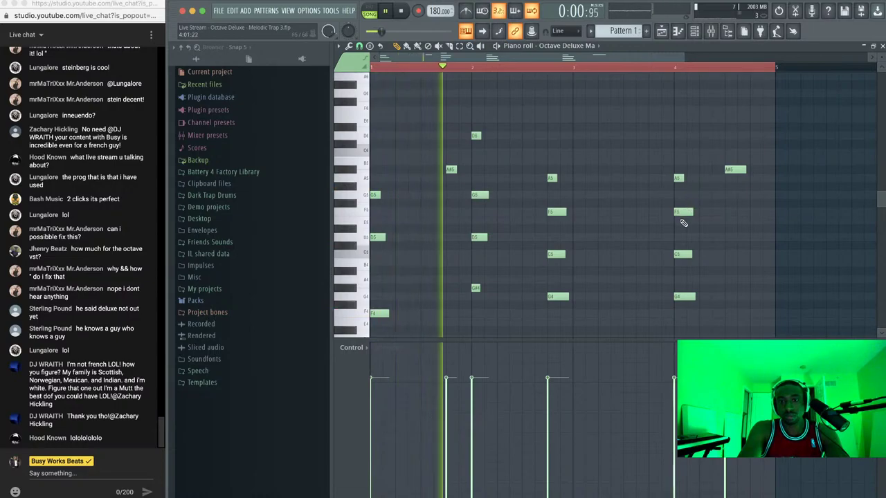
Raise the bar 4 chord's C5 to C#5 during playback, and try its bass note at A4, undoing that change
left_click(685, 298)
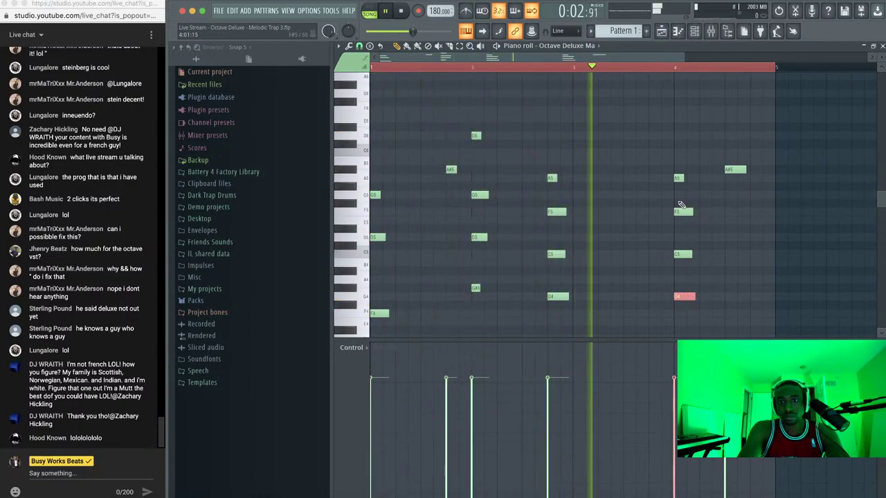
left_click_drag(681, 254, 681, 246)
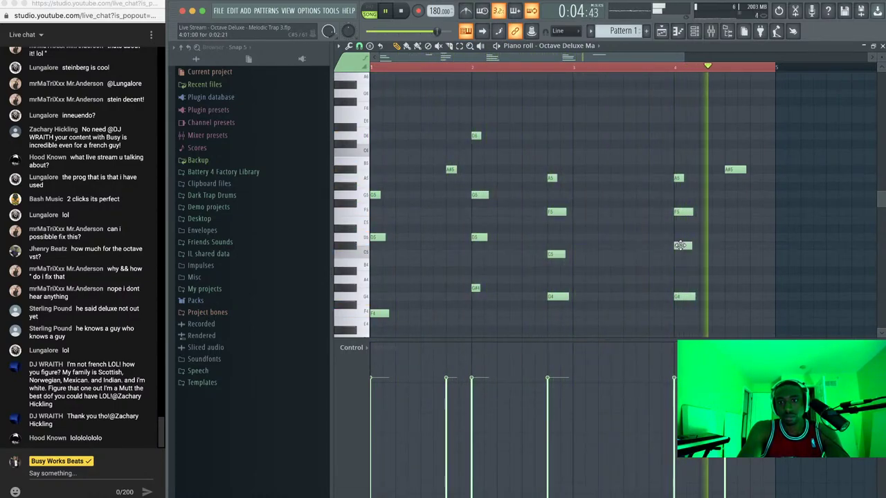
left_click(681, 280)
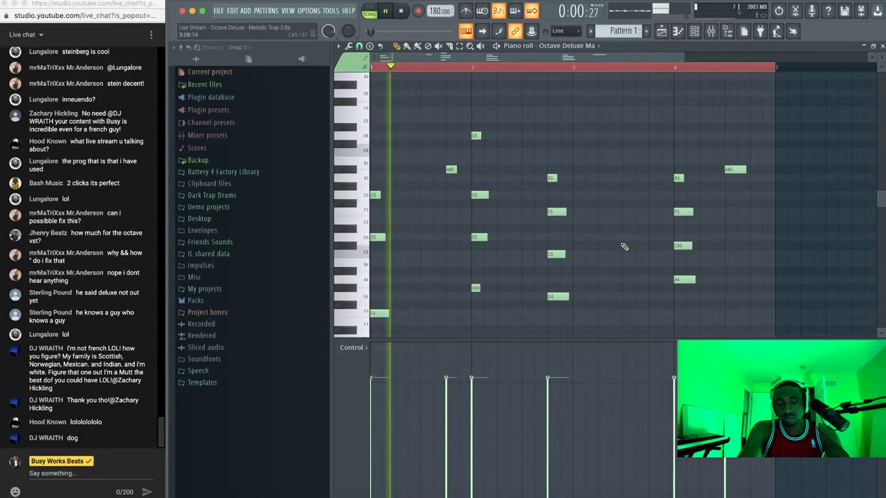
key("ctrl+z")
key("space")
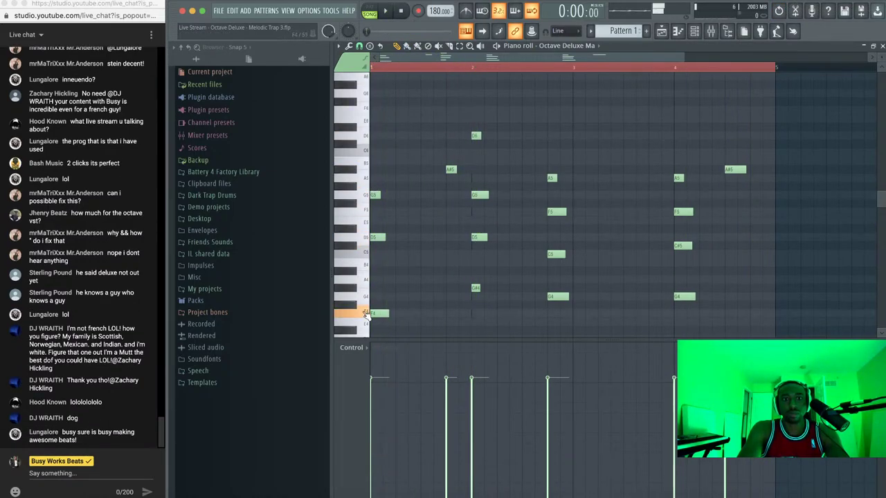
Try bar 1's bass note at C4, G4 and F#4, then settle on F4, checking it by playback
scroll(367, 315, "down", 1)
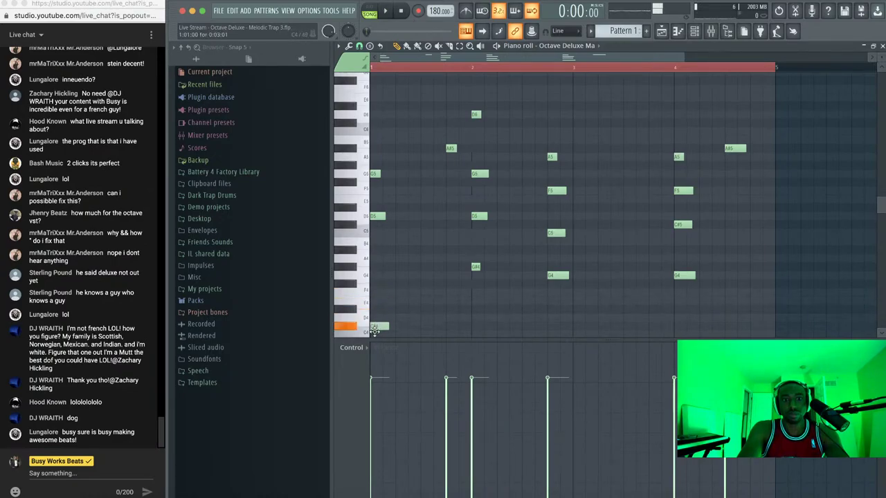
left_click_drag(375, 332, 376, 336)
key("space")
key("space")
scroll(386, 329, "down", 3)
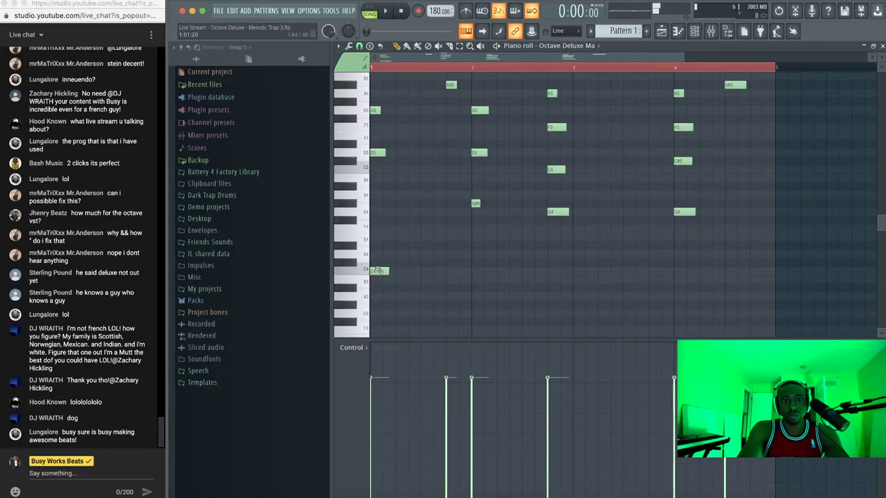
key("space")
scroll(411, 238, "down", 2)
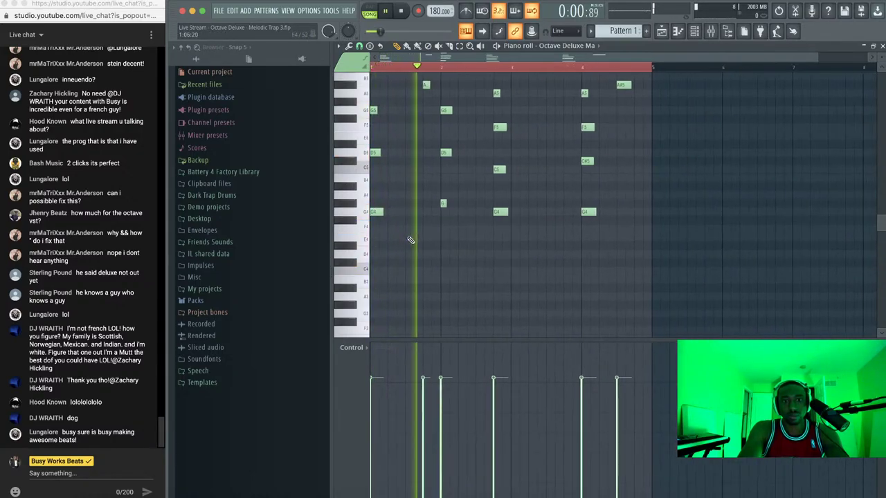
key("space")
key("space")
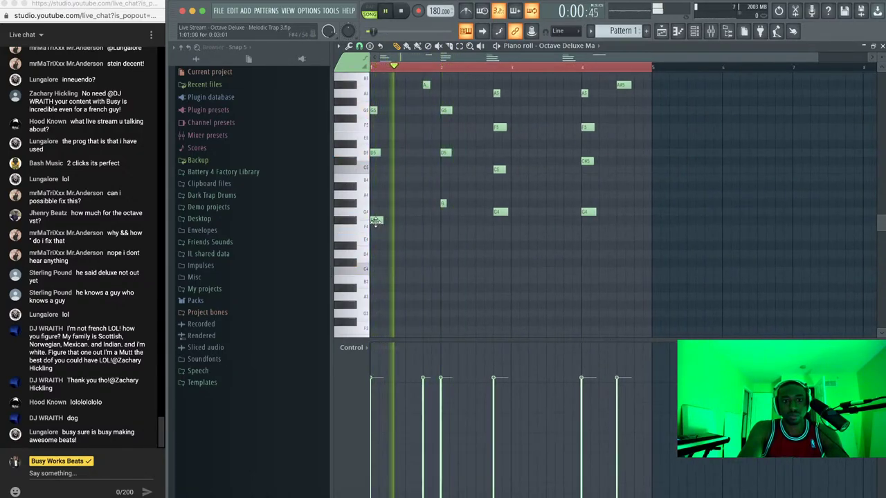
key("space")
left_click_drag(376, 222, 376, 229)
key("space")
scroll(419, 228, "up", 1)
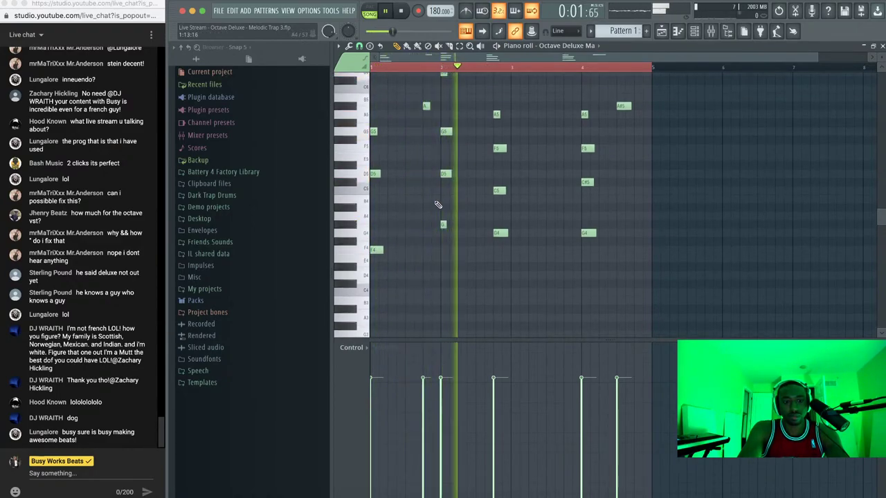
Raise the bass note of the bar 2 chord to A4 and play the progression
scroll(442, 191, "up", 4)
key("space")
key("space")
scroll(450, 191, "down", 2)
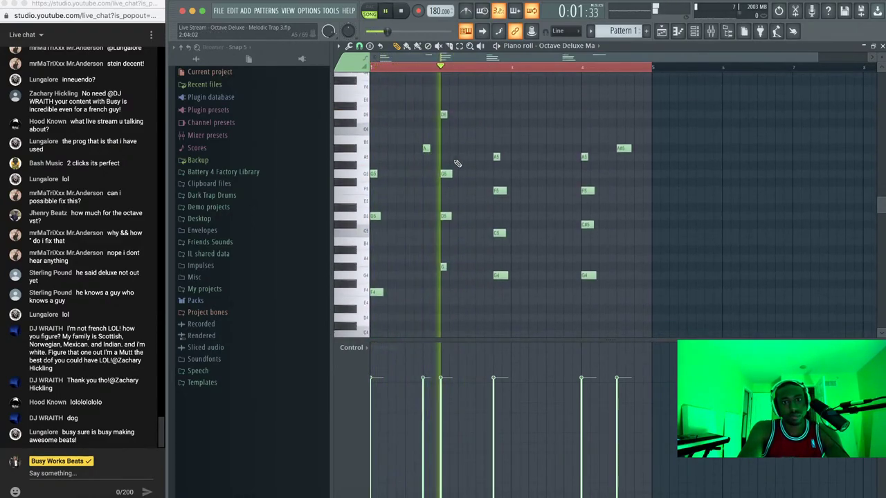
key("space")
left_click_drag(444, 249, 443, 257)
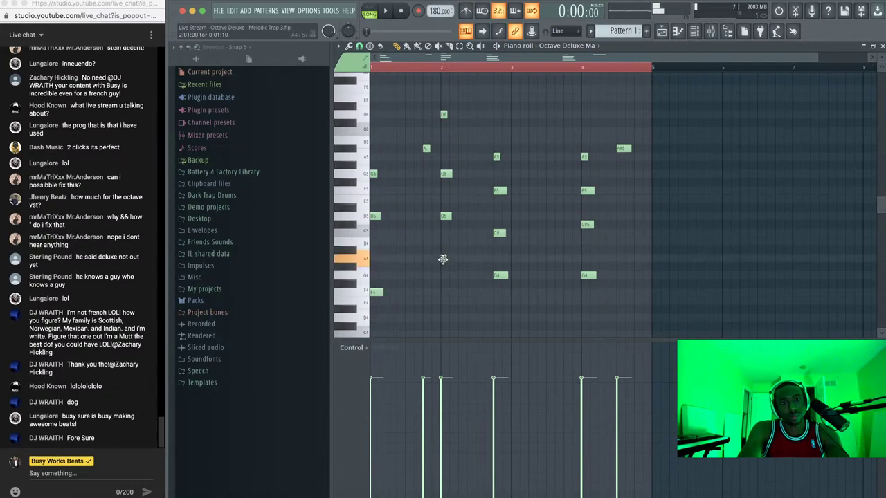
key("space")
scroll(447, 263, "down", 2)
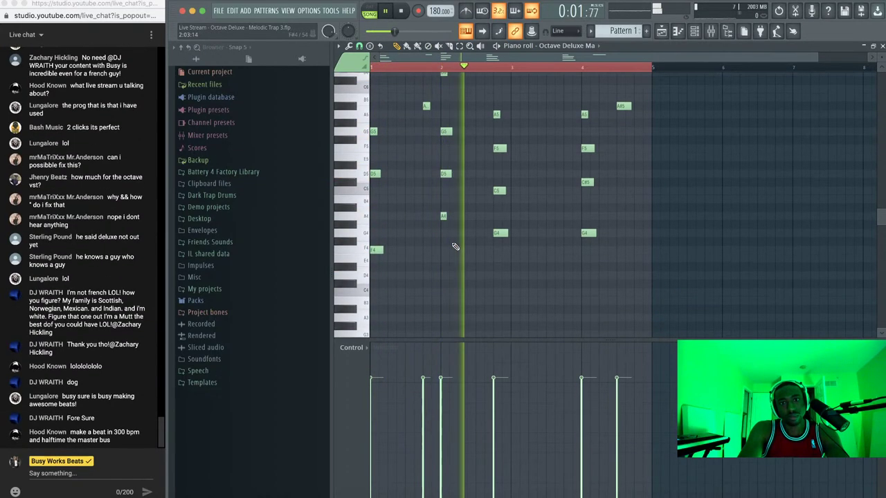
scroll(485, 270, "up", 1)
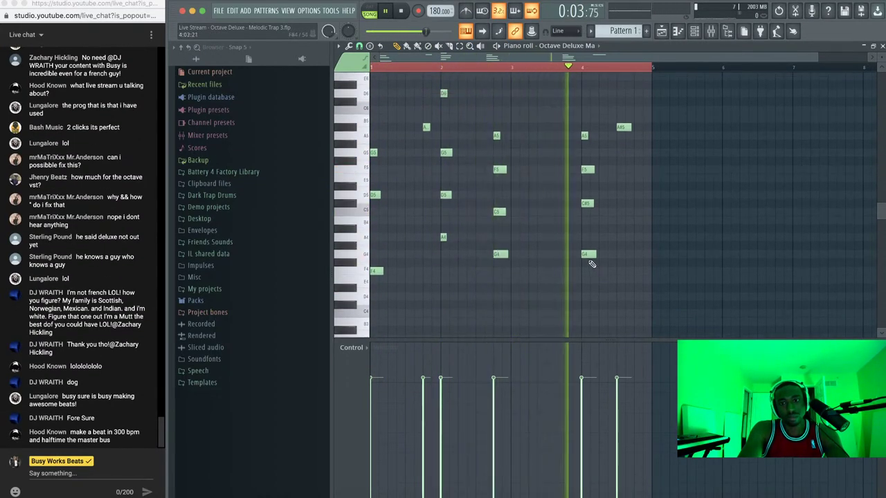
Try the bar 4 chord's bass note at D4, settle on C4, and play from the start of bar 4
key("space")
left_click_drag(583, 295, 585, 296)
key("space")
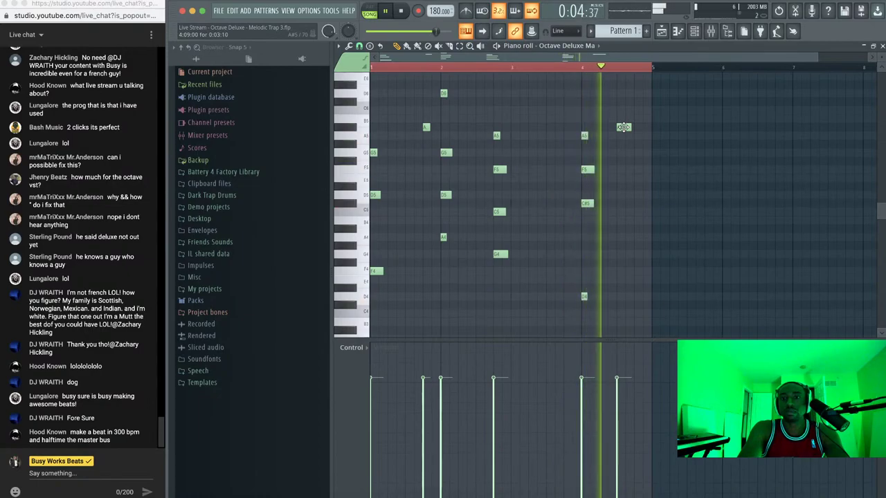
key("space")
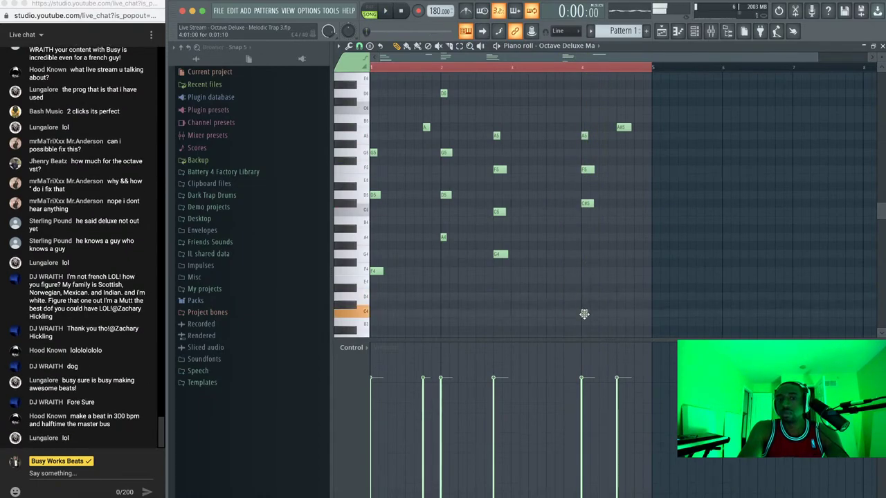
key("space")
left_click(584, 68)
key("space")
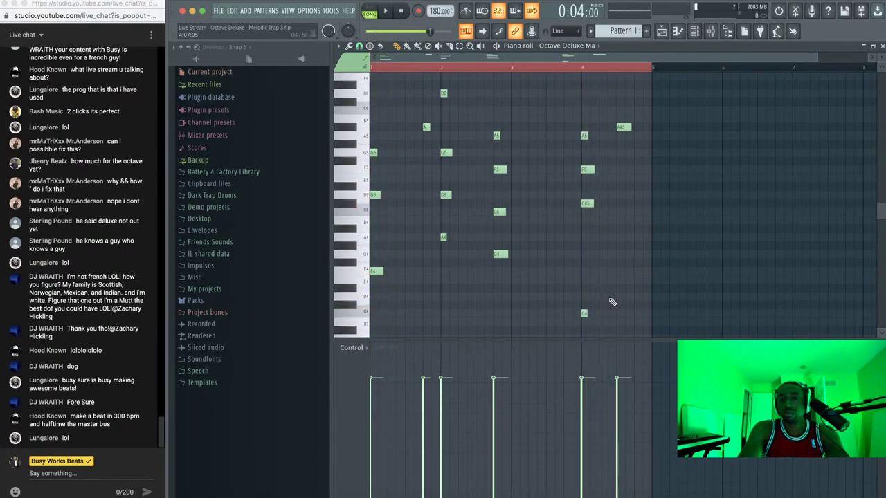
key("space")
key("space")
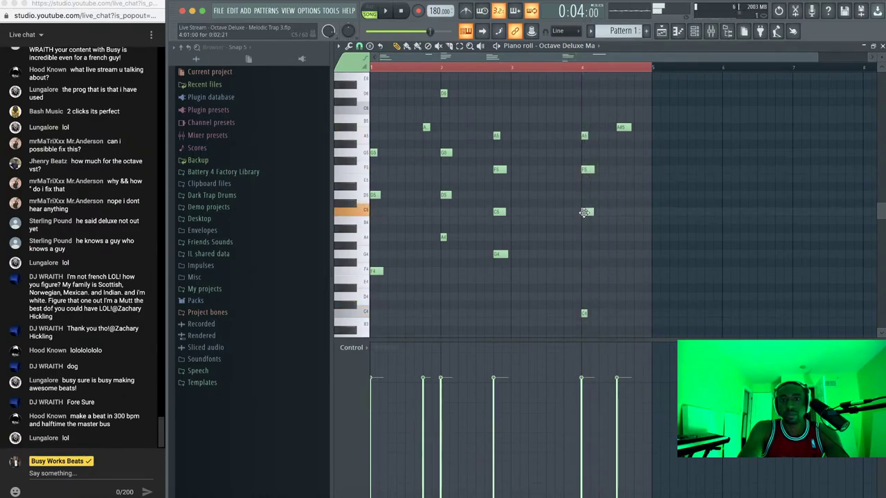
Lower the bar 4 chord's C#5 to C5, add a D5 under the mid-bar A#5, and play the result
key("space")
key("space")
left_click(620, 197)
key("space")
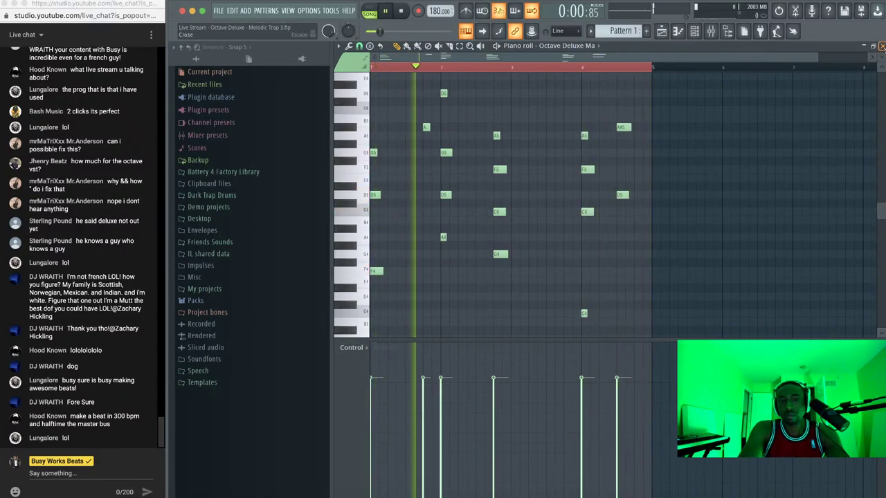
Audition Octave's pad presets from XP5 - Pad - Moving to XP5 - Pad - Poly6ix Chior, close the plugin, and open the mixer
left_click(881, 46)
left_click(450, 70)
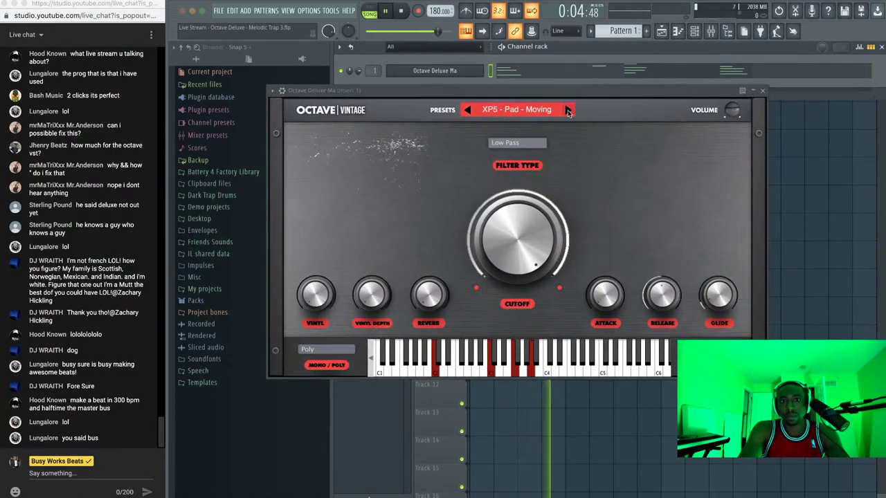
left_click(567, 110)
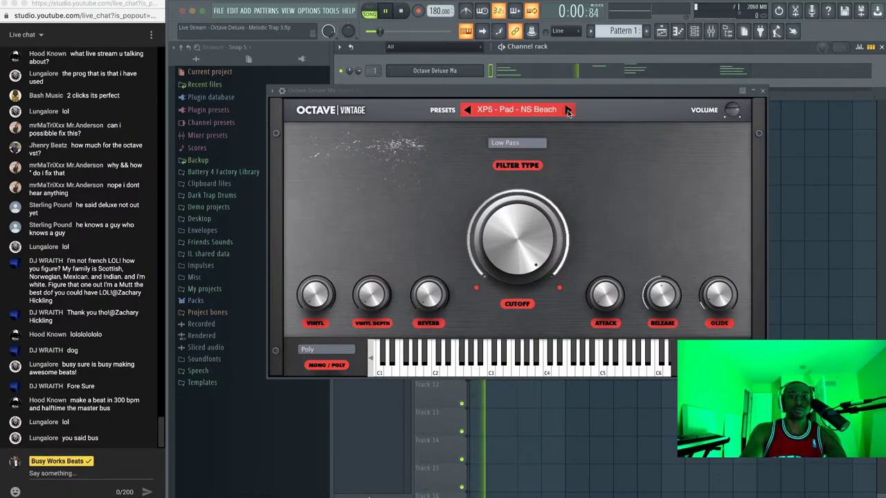
left_click(568, 111)
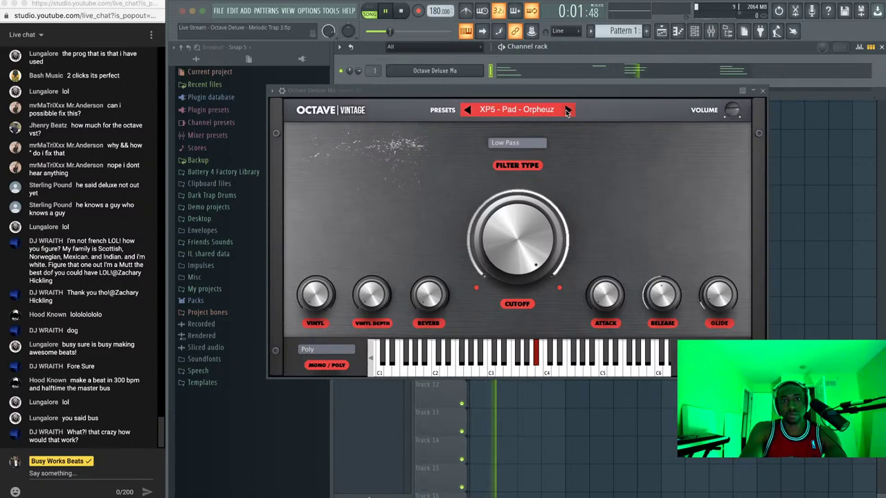
left_click(567, 111)
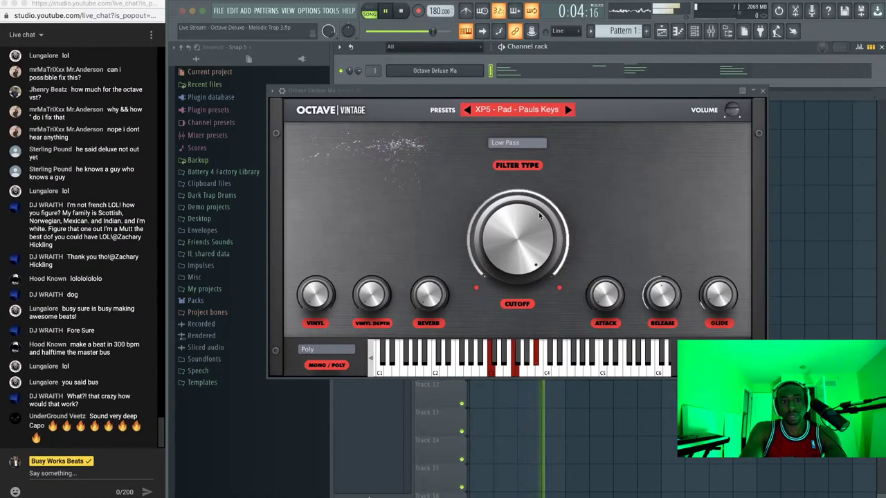
left_click(569, 112)
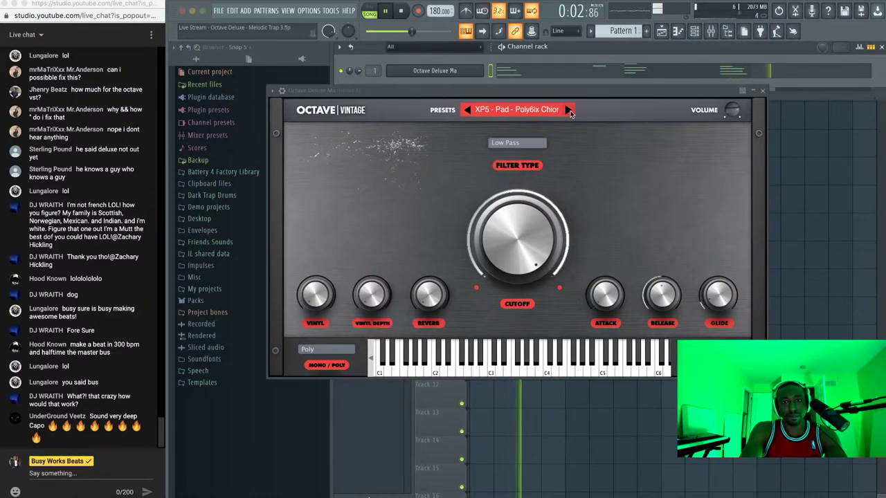
left_click(762, 92)
right_click(494, 171)
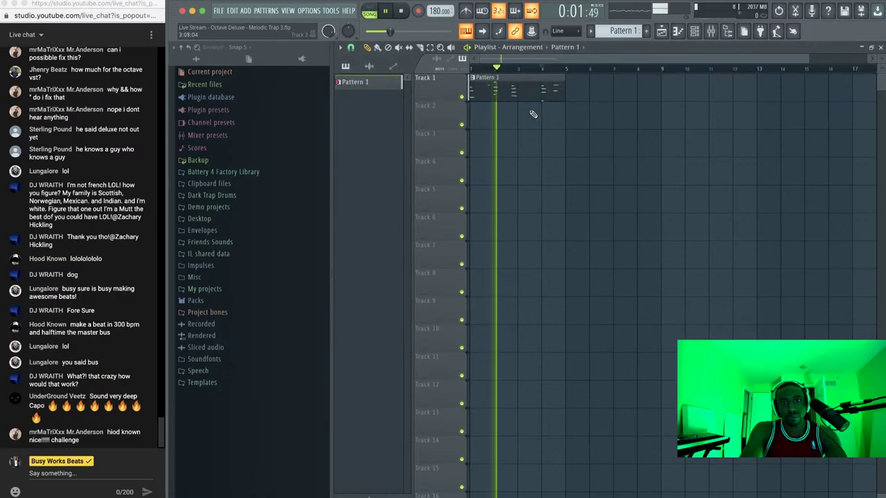
left_click(711, 32)
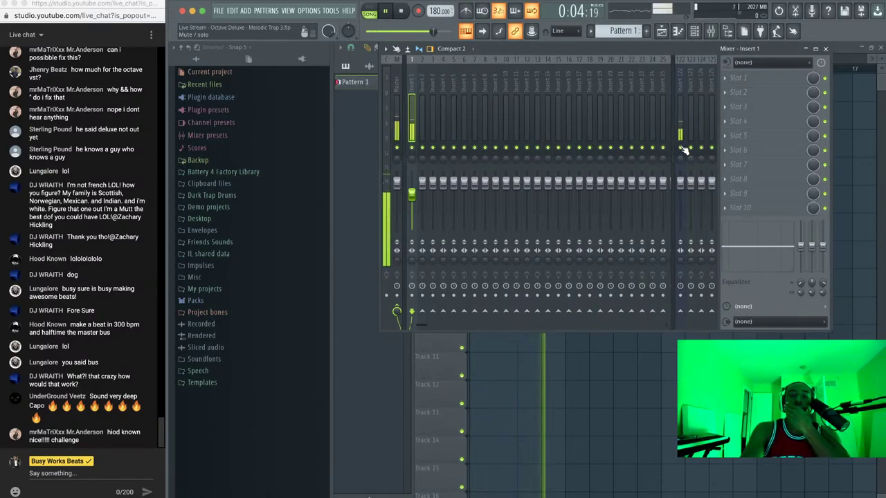
Try flipping Pattern 1's notes vertically with the score flipper, and undo the flip
left_click(695, 32)
left_click(510, 68)
key("space")
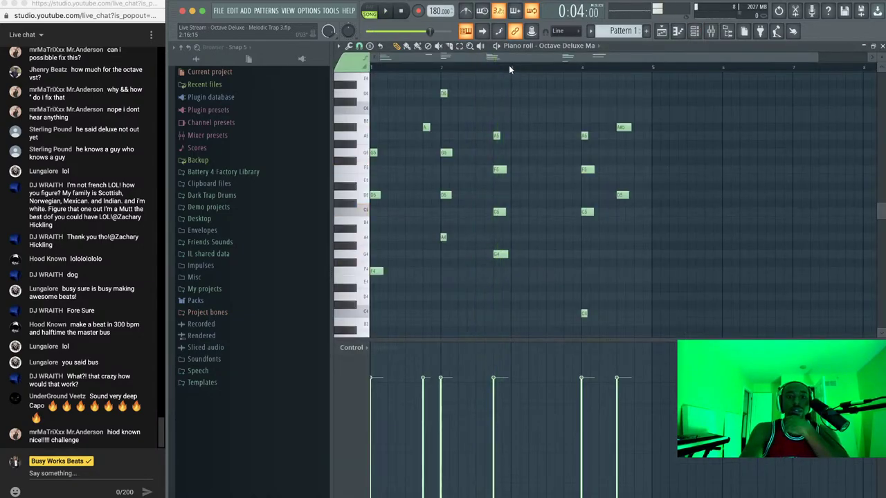
left_click(349, 47)
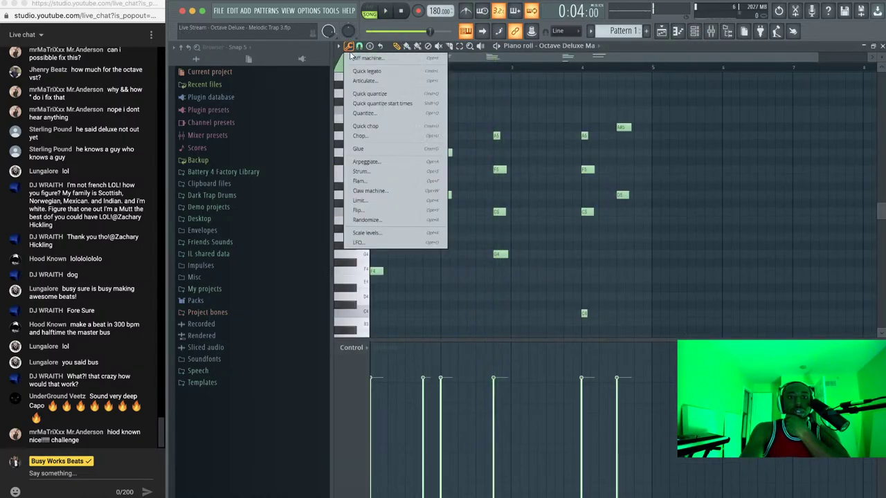
left_click(366, 211)
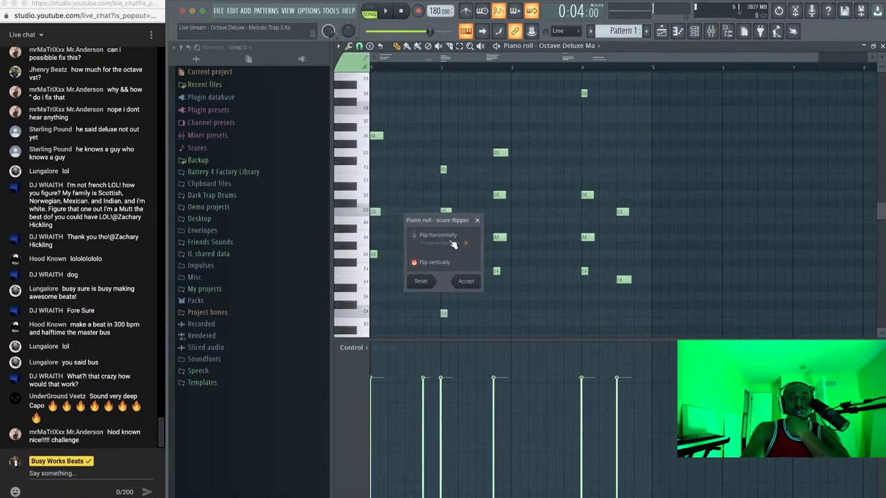
left_click(462, 281)
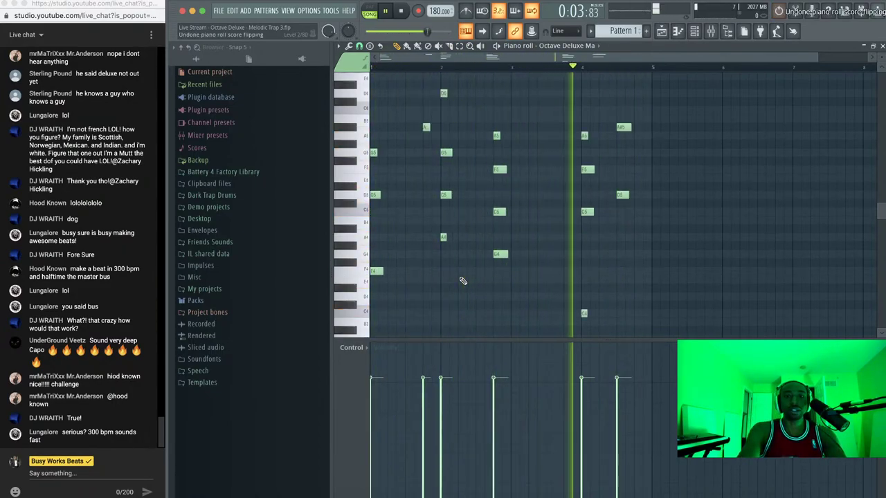
key("super+z")
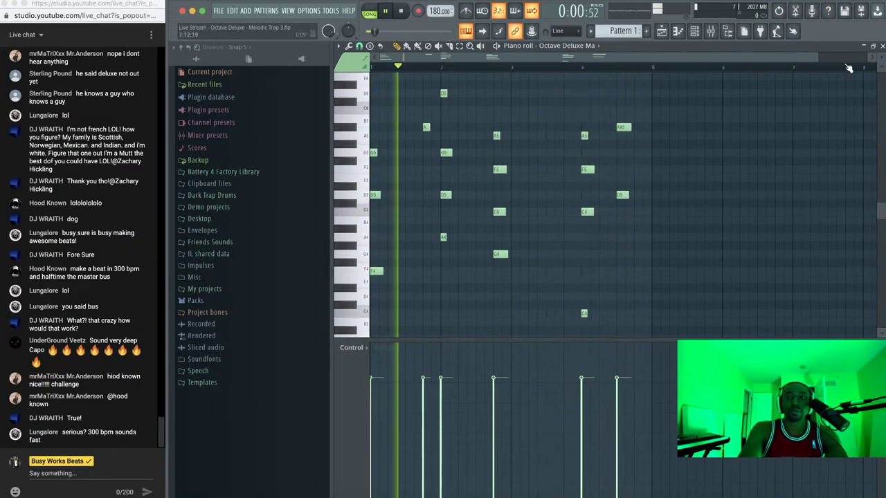
Step Octave's preset past XP5 - Pad - Prophet Perfect to XP5 - Pad - Rufus In Space, toggling mixer Insert 122's mute meanwhile
left_click(882, 45)
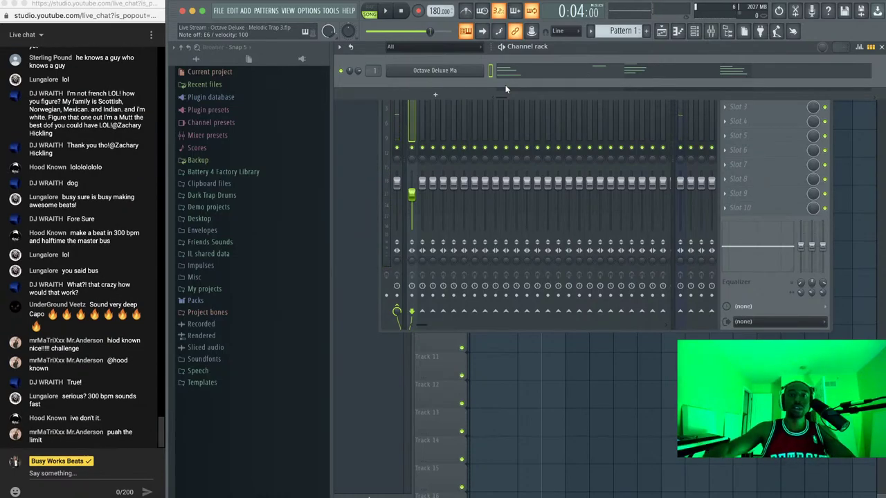
left_click(435, 70)
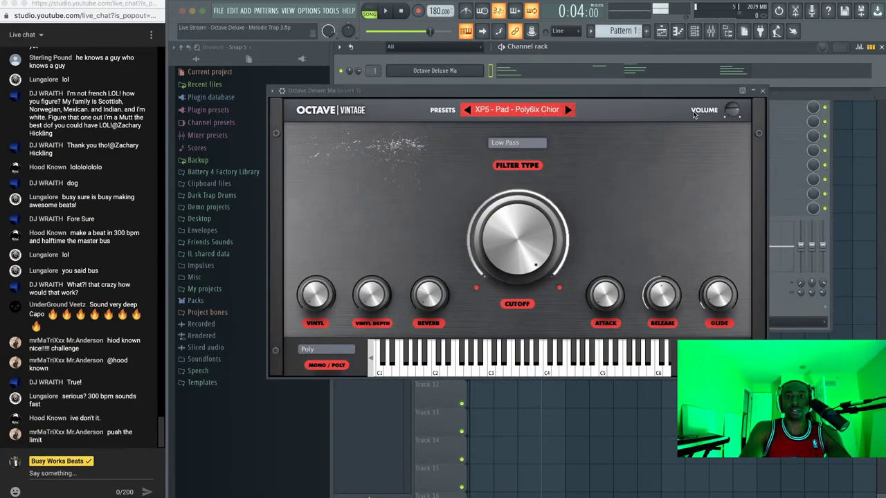
left_click_drag(683, 96, 584, 102)
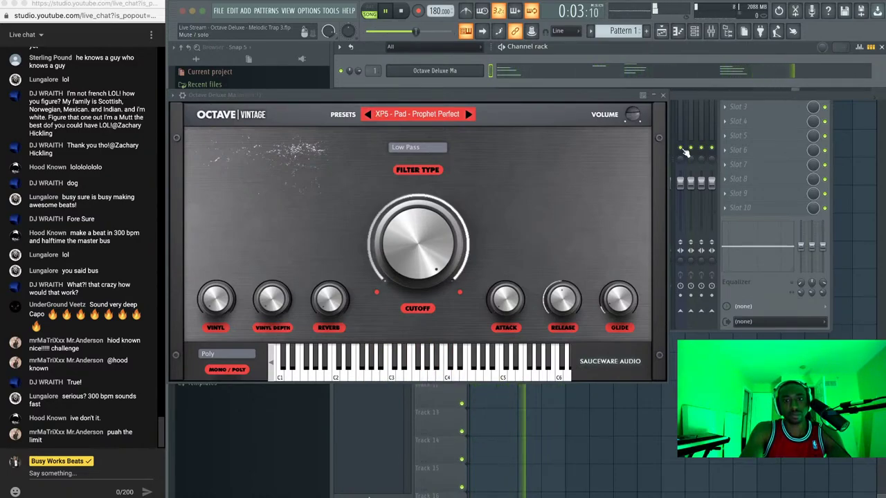
left_click(682, 149)
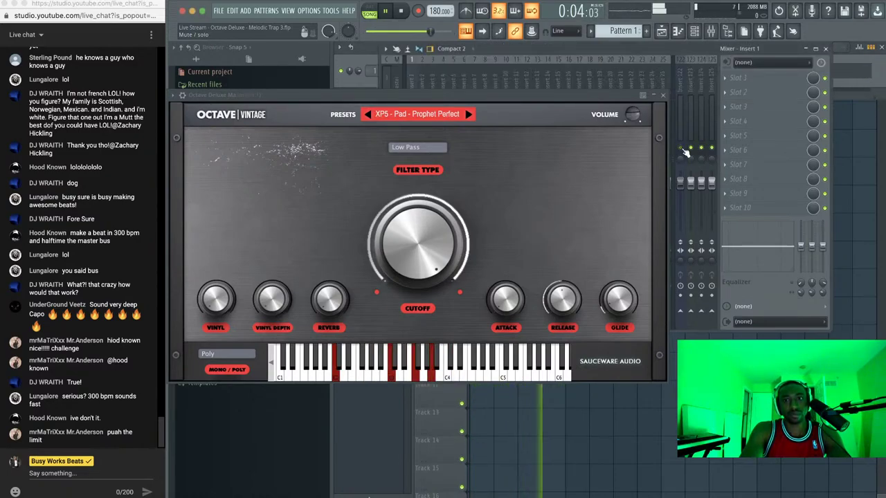
left_click(666, 98)
left_click(827, 48)
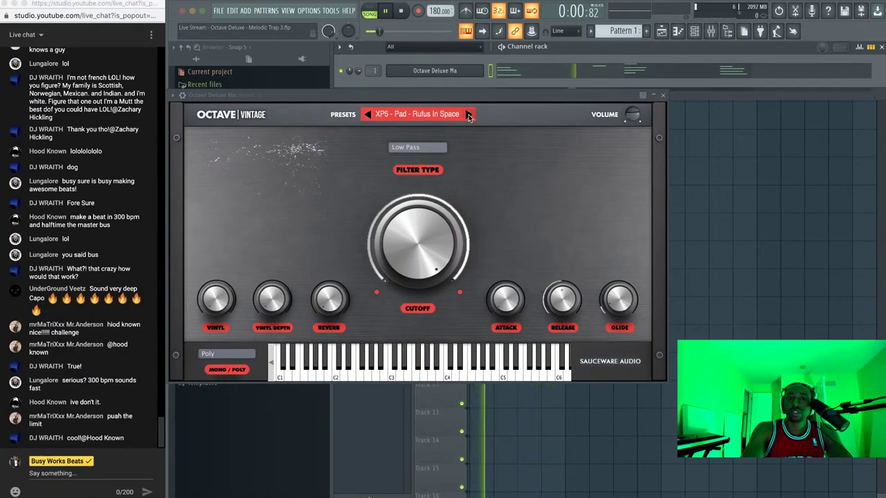
left_click(664, 94)
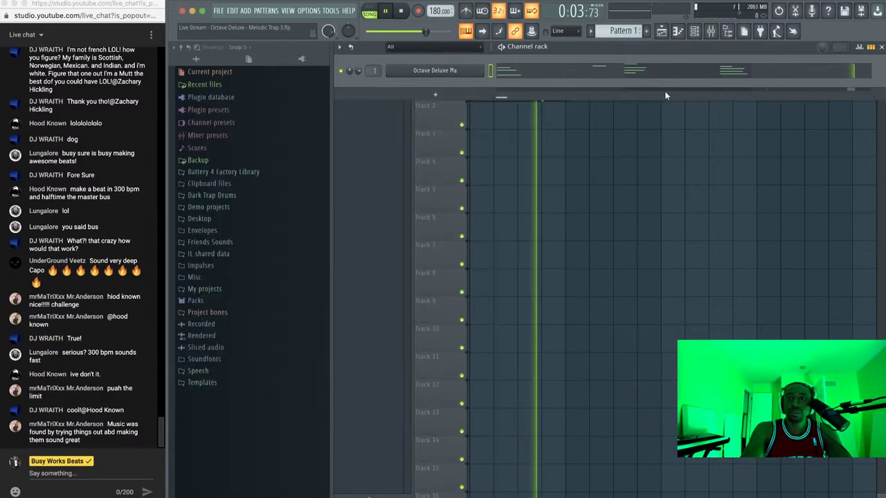
Transpose all of Pattern 1's notes down one semitone in the piano roll and play them
key("F9")
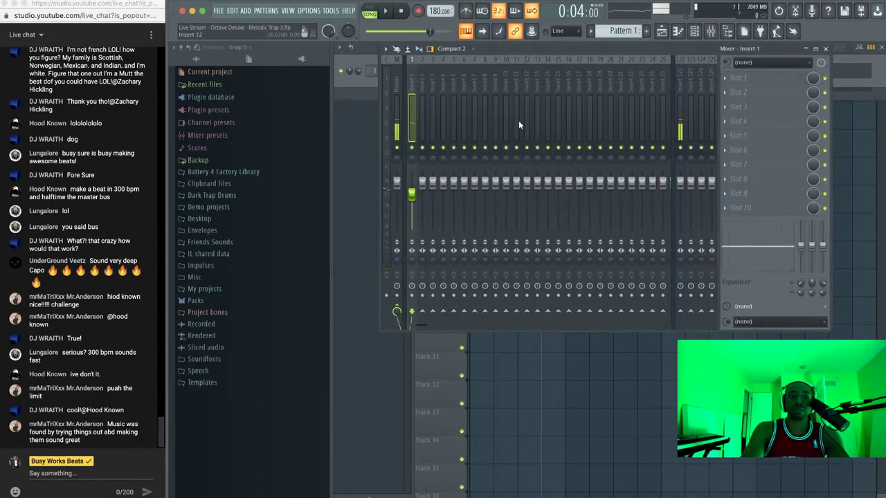
key("F7")
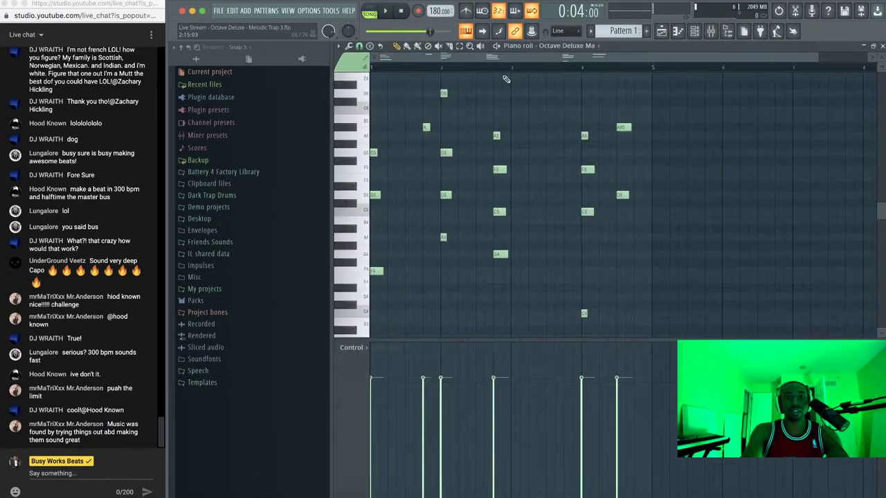
key("Down")
key("space")
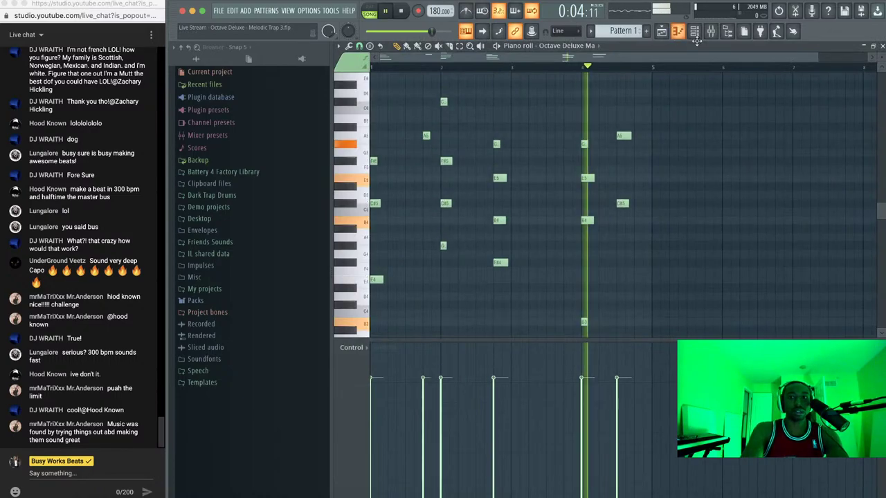
Transpose Pattern 1's notes down four semitones in the piano roll, and try a different pitch for bar 2's lowest note
key("F9")
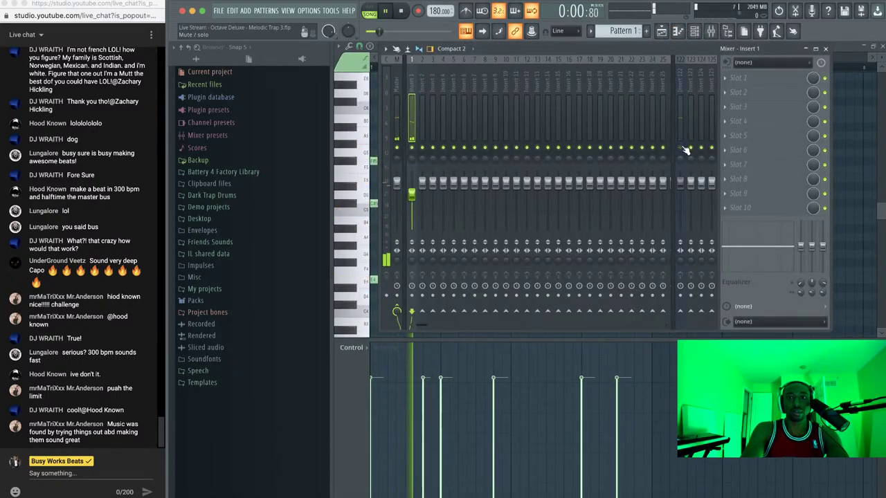
key("F7")
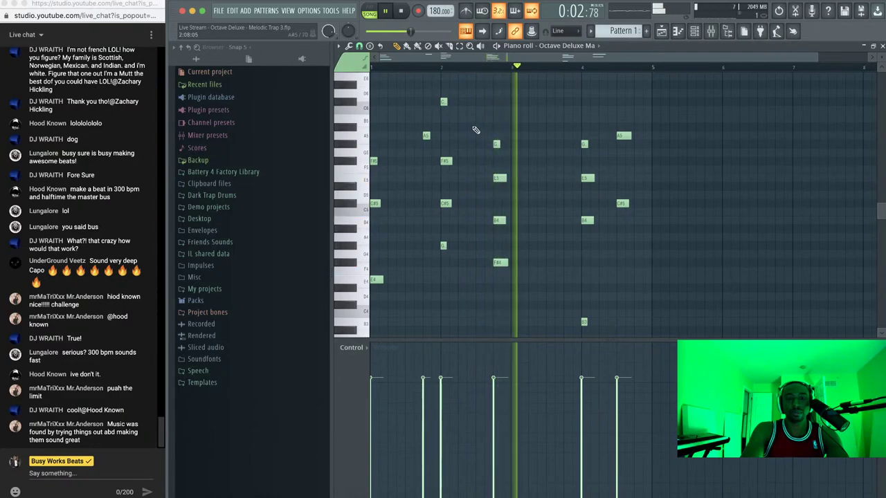
scroll(476, 130, "down", 1)
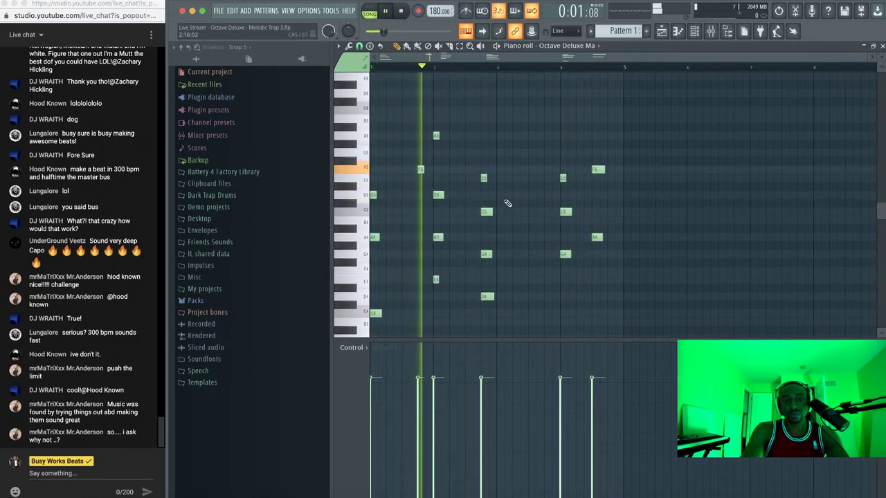
scroll(585, 170, "down", 1)
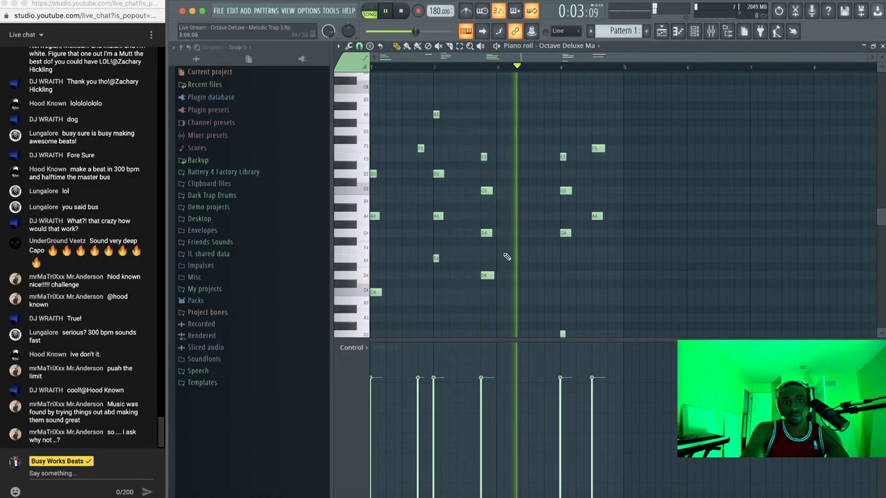
key("space")
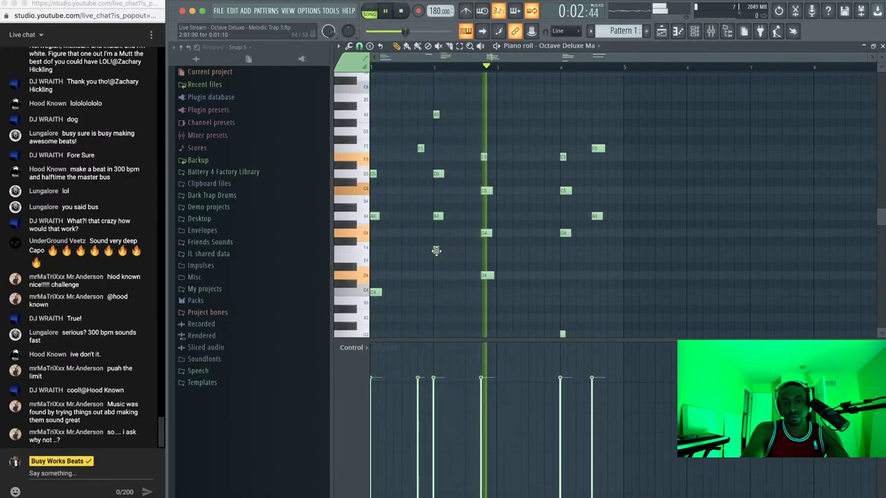
left_click_drag(436, 251, 435, 260)
key("Escape")
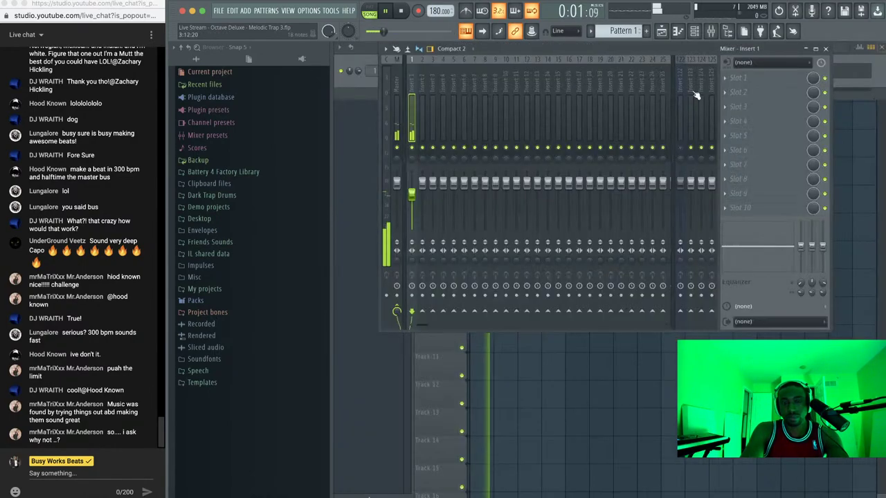
Stop playback and browse the Friends Sounds folder to the MIDI collections in its Midifriend subfolder
left_click(826, 49)
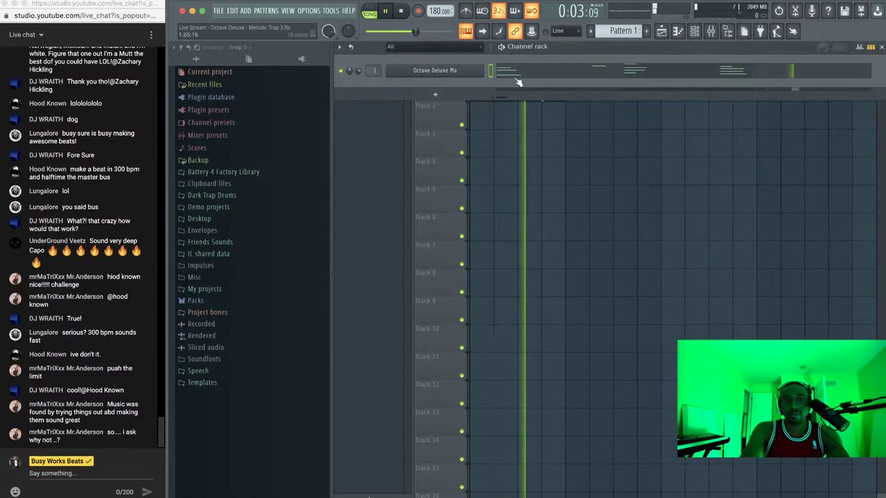
key("space")
left_click(711, 31)
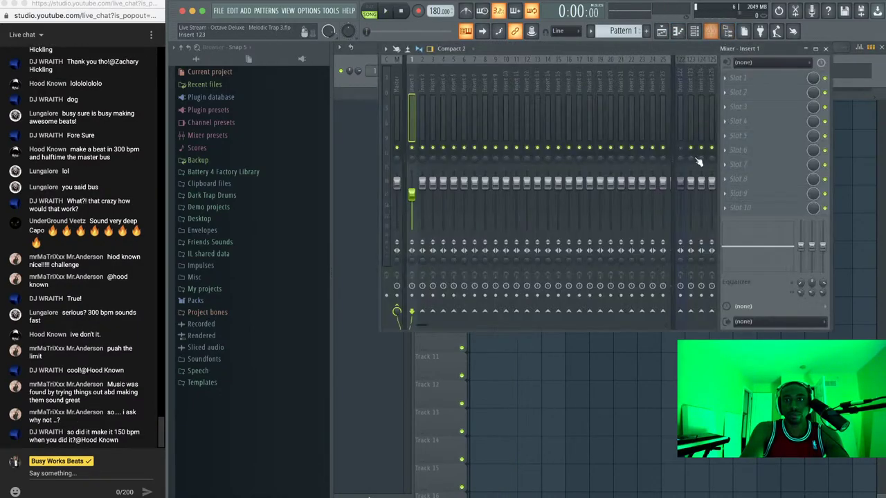
left_click(210, 242)
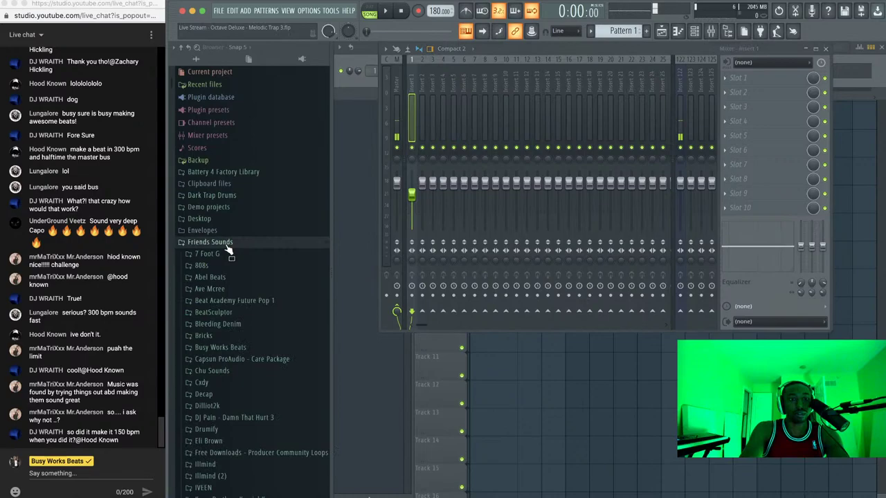
left_click(369, 81)
scroll(235, 312, "down", 6)
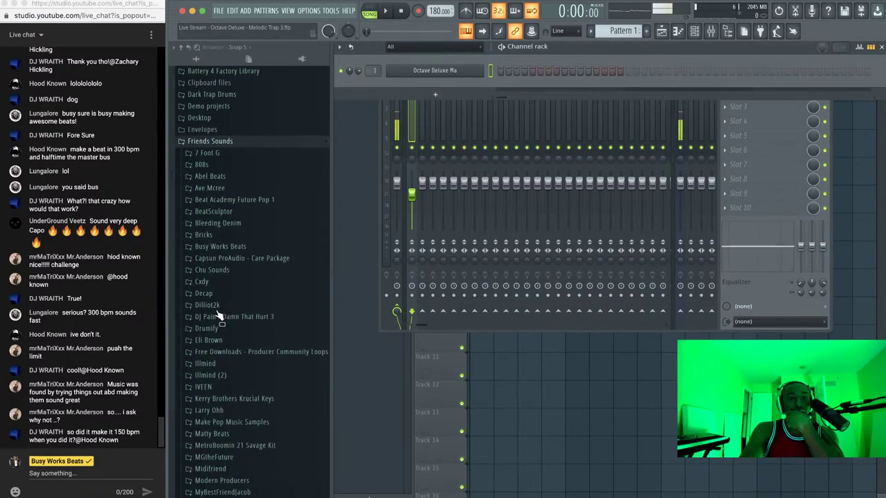
left_click(222, 342)
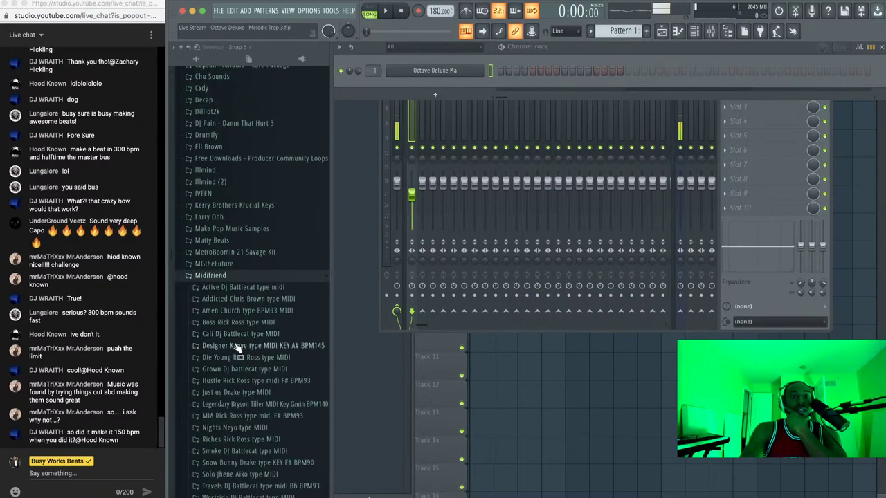
scroll(262, 305, "down", 1)
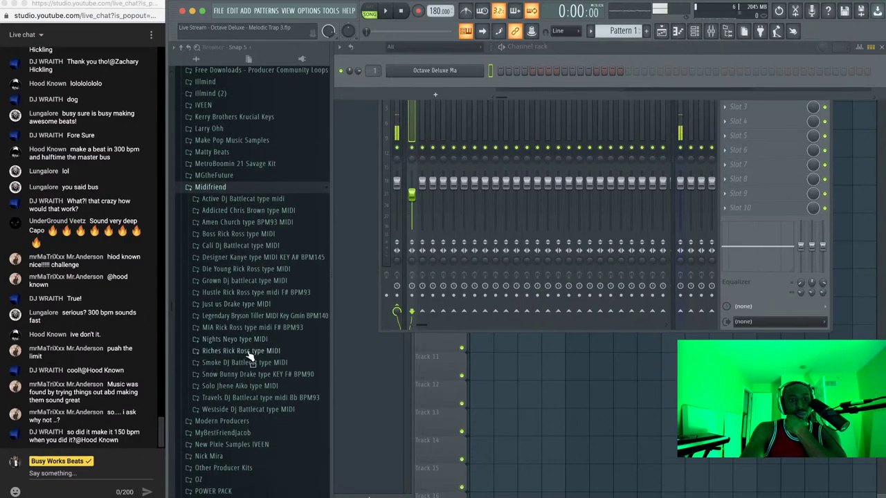
Load the Legendary Bryson Tiller MIDI Key Gmin BPM140 file onto the Octave Deluxe channel, then play it and view its notes
left_click(237, 317)
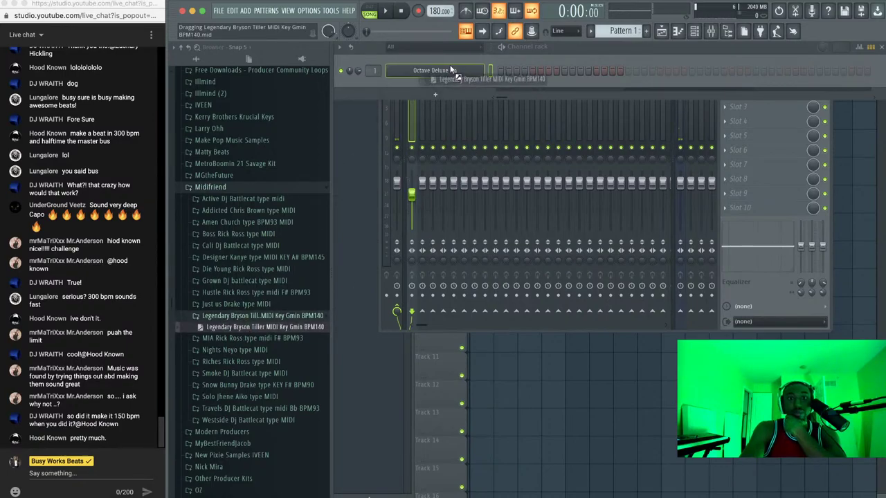
left_click_drag(451, 70, 452, 70)
key("space")
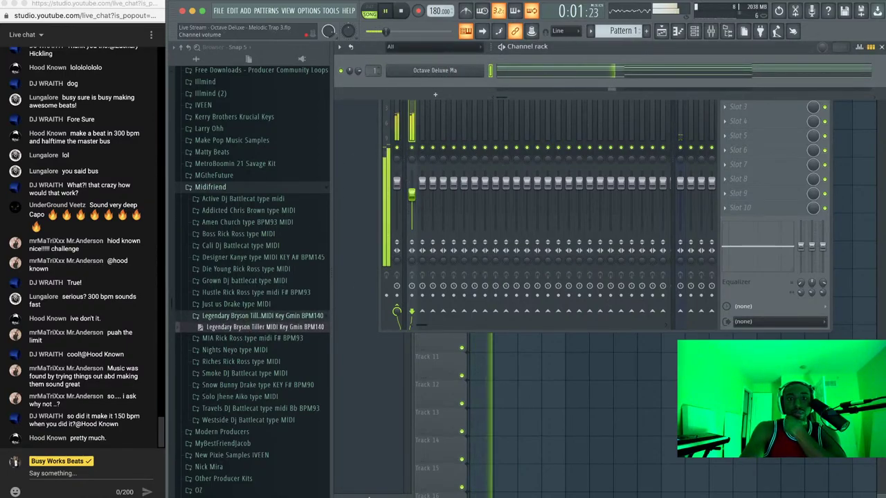
left_click(502, 73)
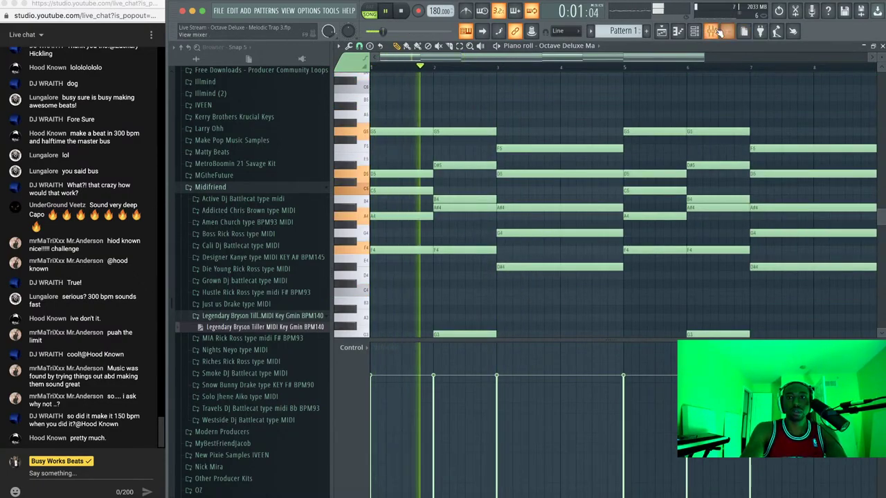
key("F9")
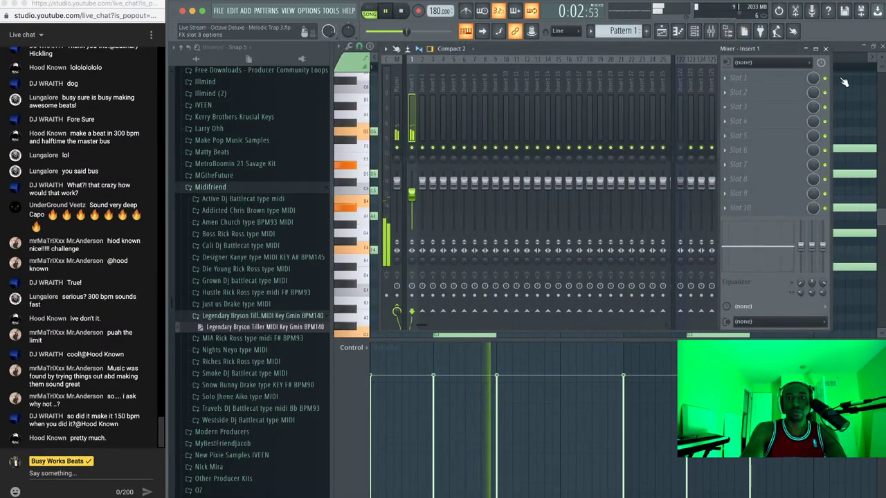
left_click(882, 50)
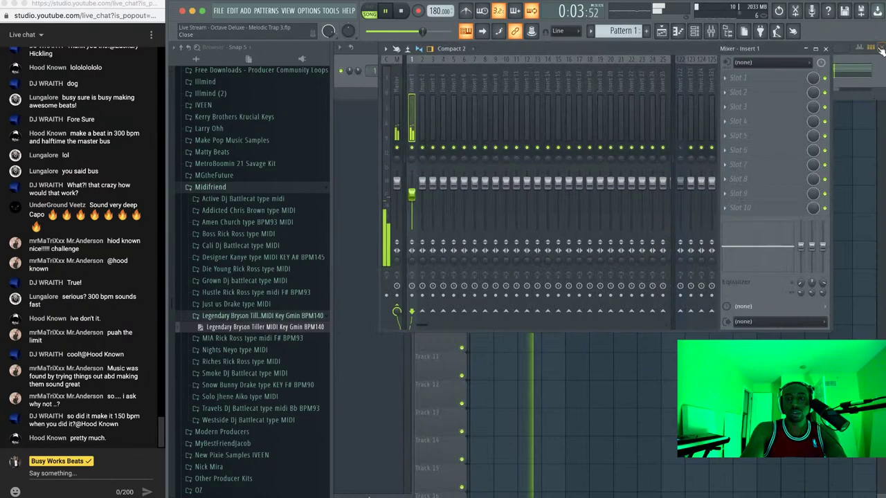
left_click(827, 50)
Step Octave's preset past XP5 - Pad - Softly to XP5 - Pad - Soundcloud while the chords play, and close the plugin
left_click(434, 70)
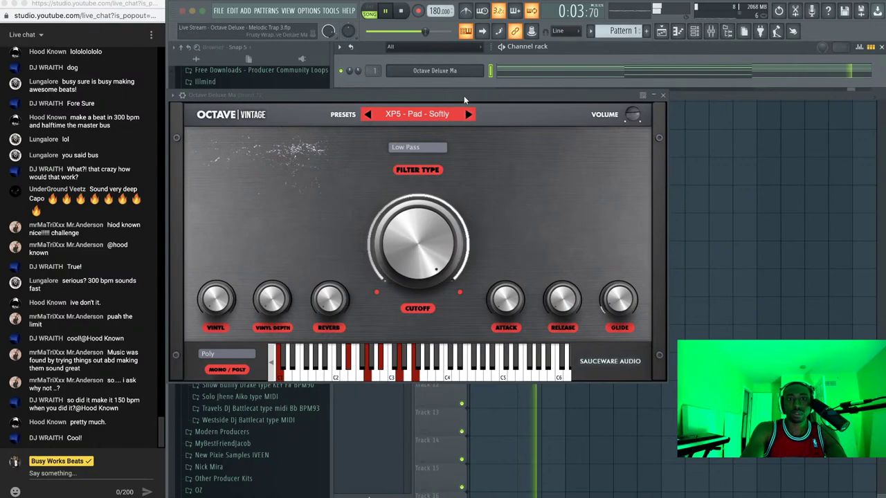
left_click_drag(464, 97, 632, 101)
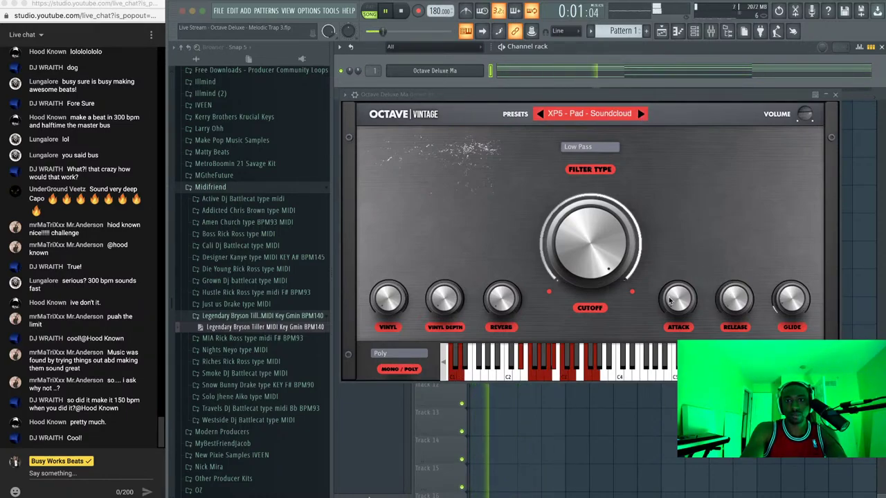
left_click(836, 95)
Transpose all of the imported chord notes up seven semitones in Octave Deluxe's piano roll
left_click(711, 31)
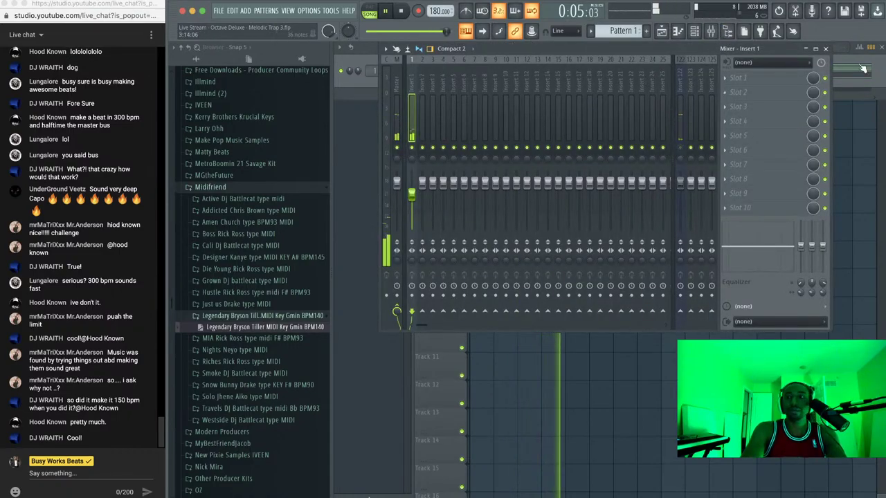
key("F7")
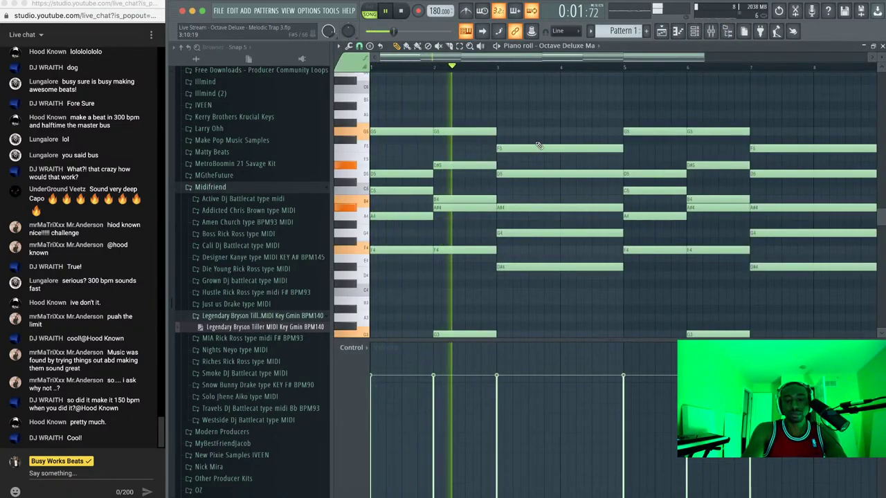
key("shift+Up")
key("shift+Up")
key("shift+Up")
key("shift+Up")
key("shift+Up")
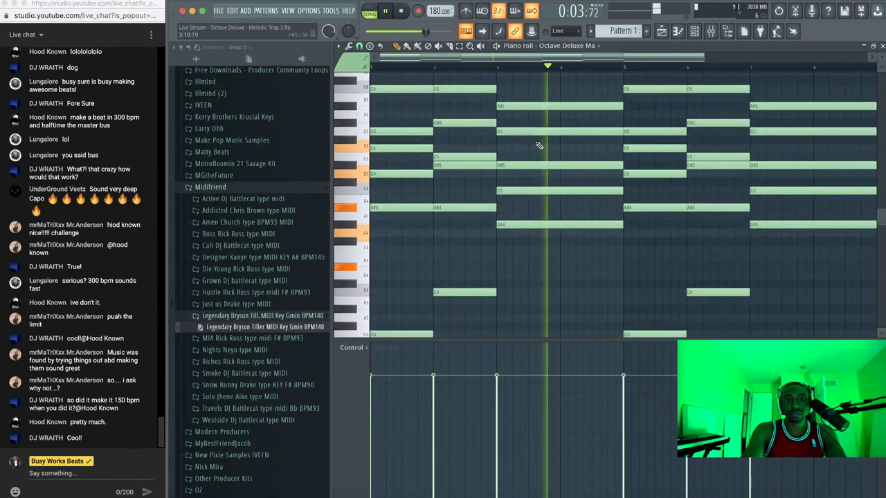
key("shift+Up")
key("shift+Up")
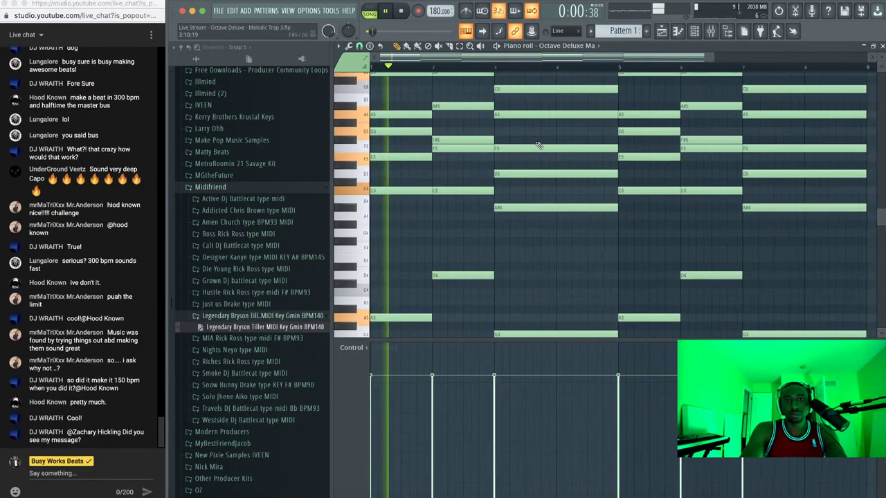
scroll(539, 146, "down", 1)
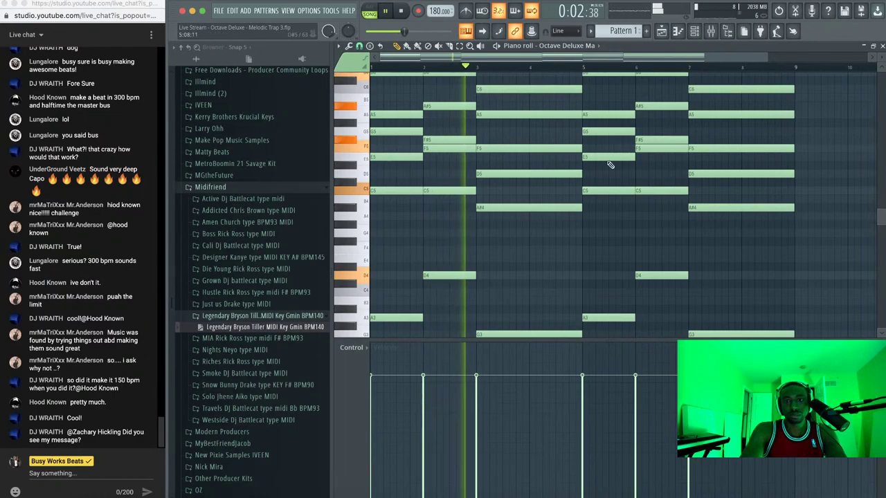
scroll(610, 165, "up", 1)
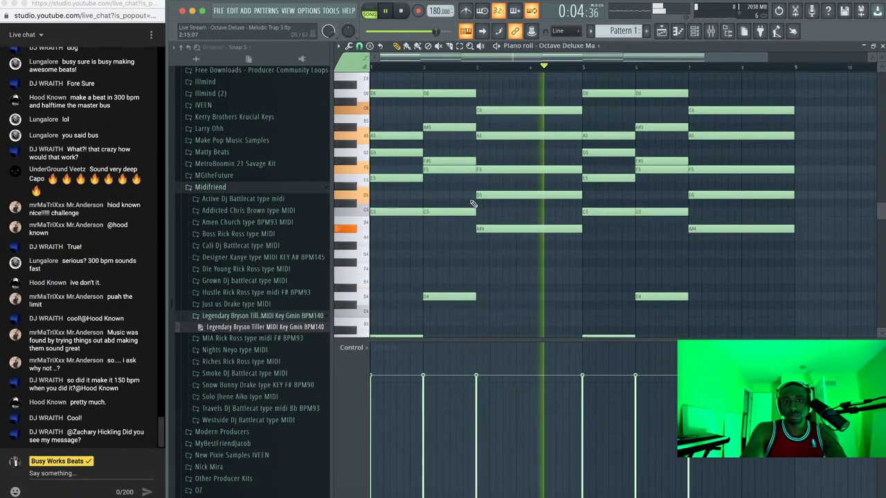
Try the A#4 and D5 notes of the bar 3 chord one octave higher, moving each back down
left_click(508, 229)
key("ctrl+Up")
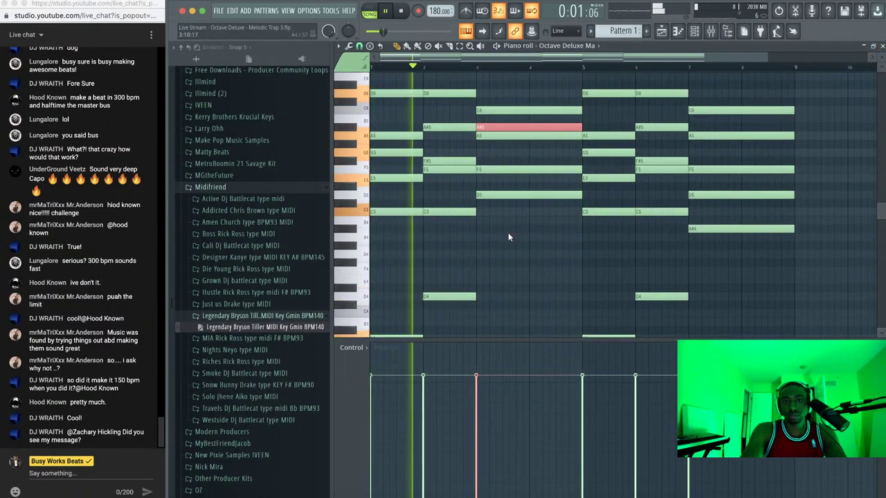
key("ctrl+Down")
left_click(509, 210, "ctrl")
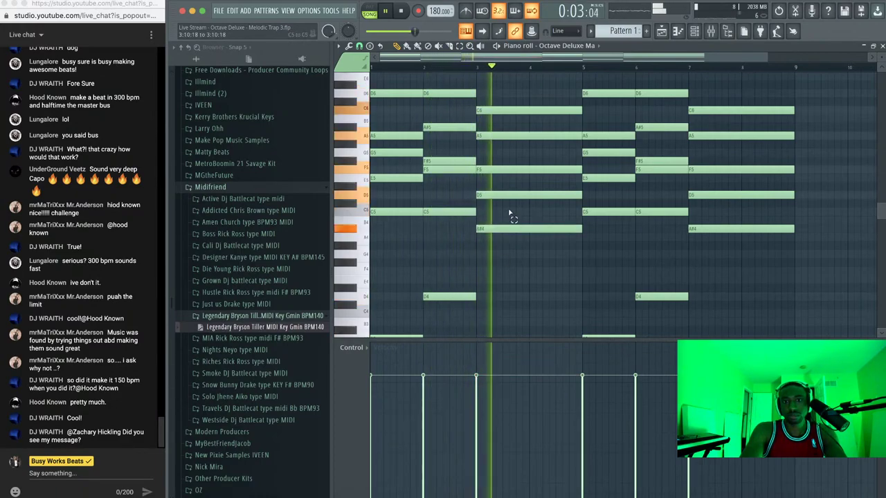
left_click(504, 194)
key("ctrl+Up")
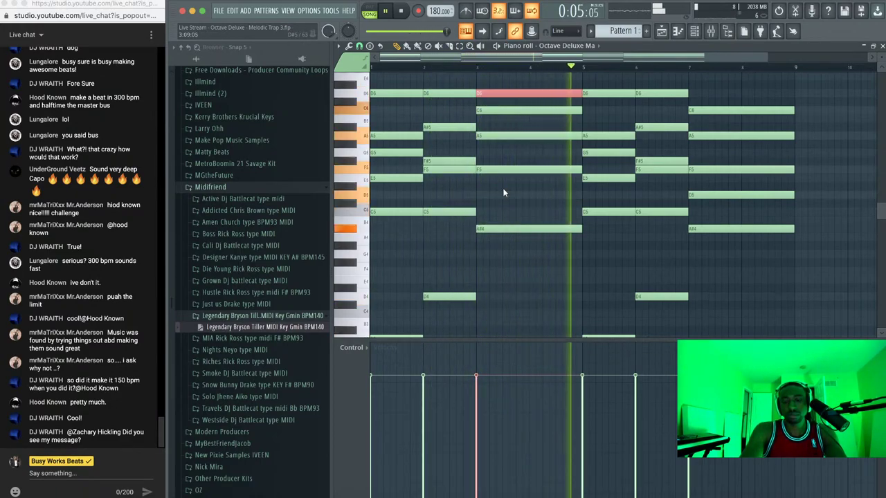
key("ctrl+Down")
Raise the F5 notes of the chords at bars 3 and 7 by one octave, and close the piano roll
left_click(504, 171)
key("ctrl+Up")
scroll(504, 169, "up", 1)
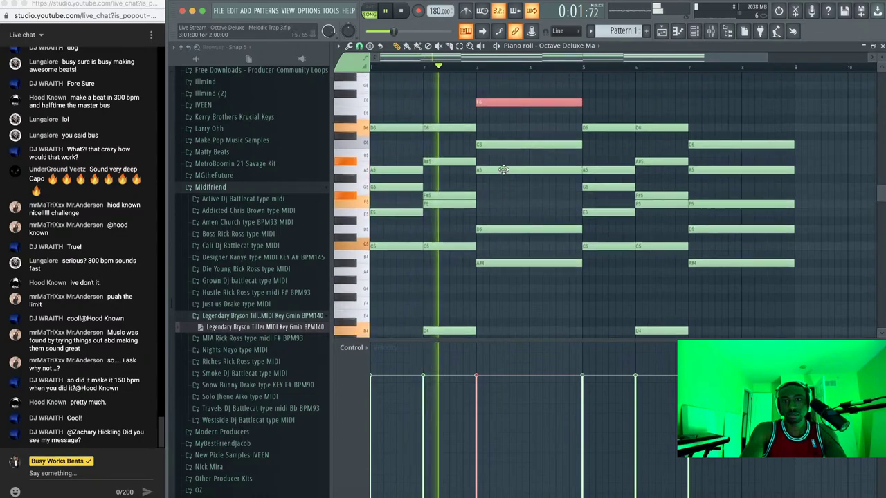
scroll(503, 170, "up", 1)
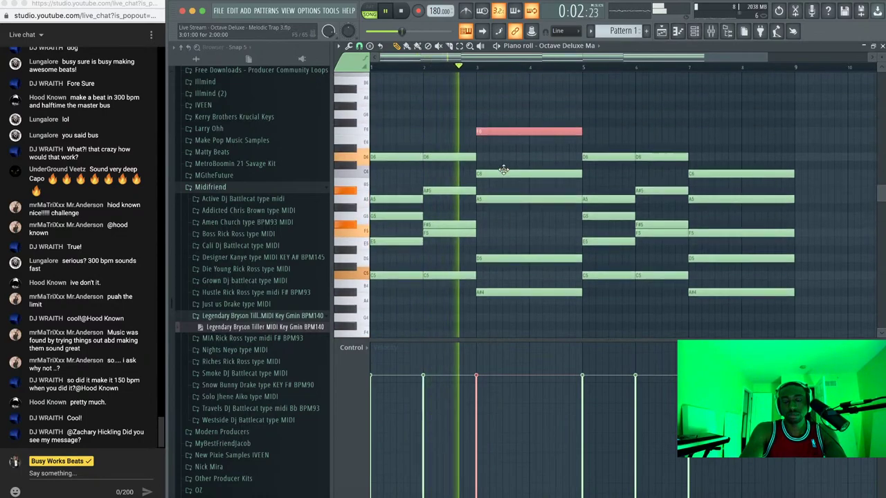
left_click(699, 233)
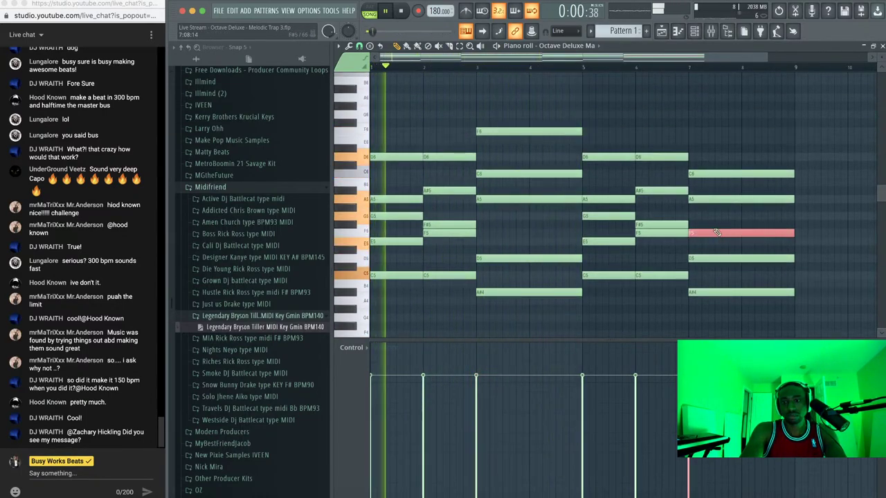
key("ctrl+Up")
key("Escape")
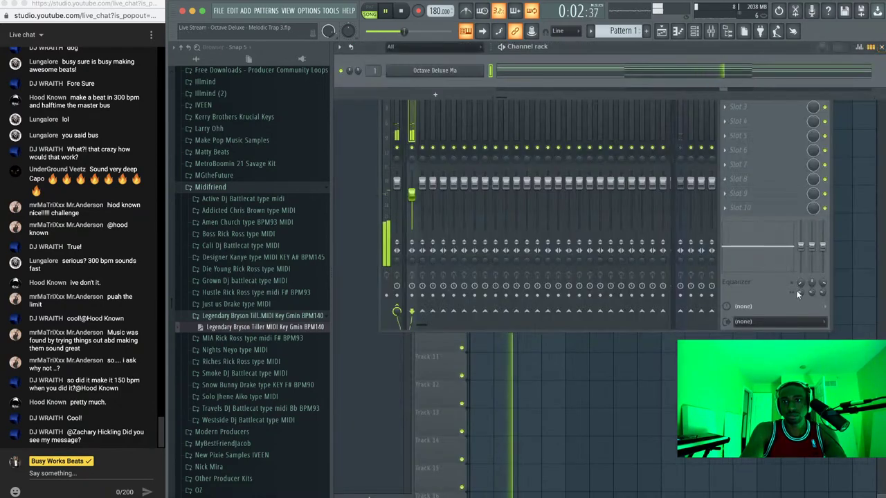
Reopen Octave Deluxe, show the mixer behind it, and step the preset past XP5 - Pad - Sustain Broke Boy to XP5 - Pad - Sustain Hardcosts
key("F5")
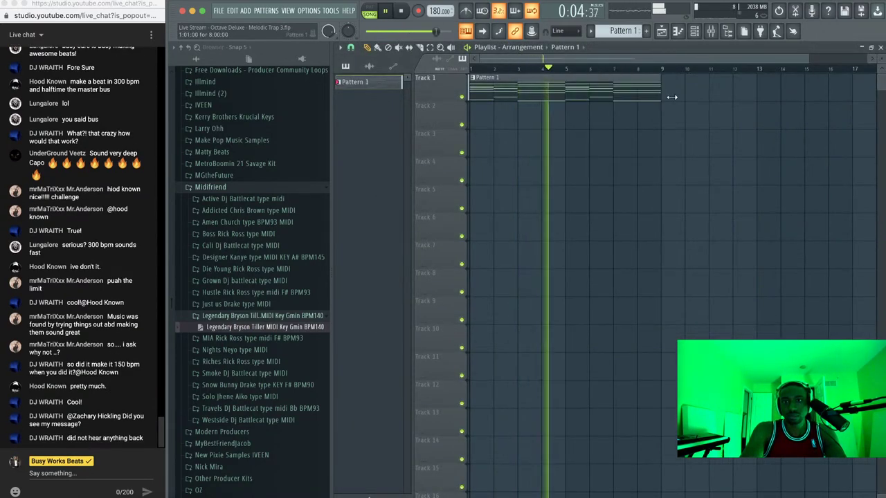
left_click(694, 32)
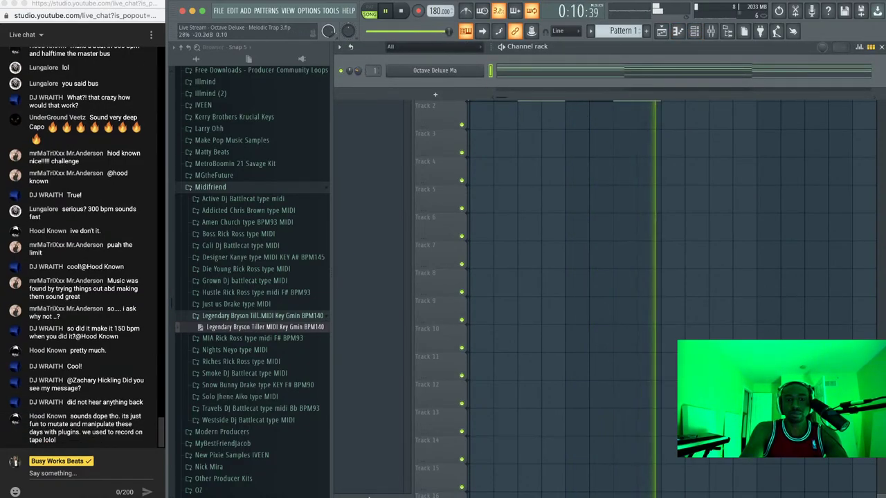
left_click(418, 71)
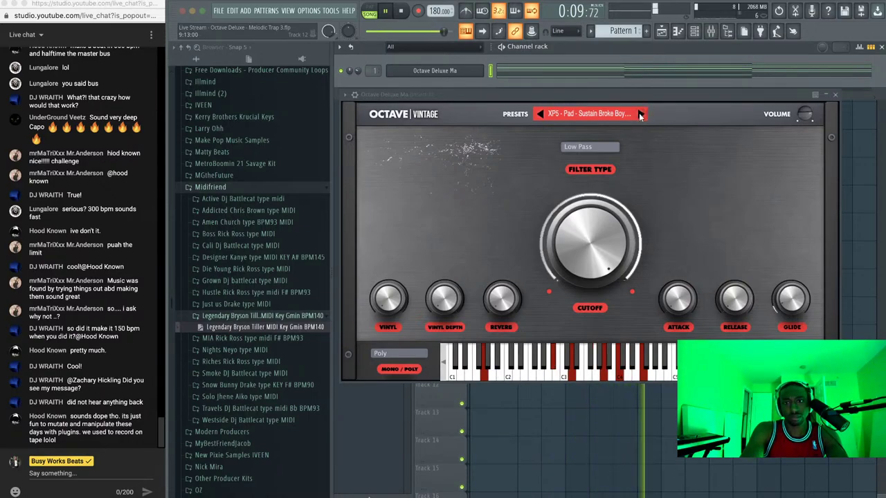
left_click(710, 32)
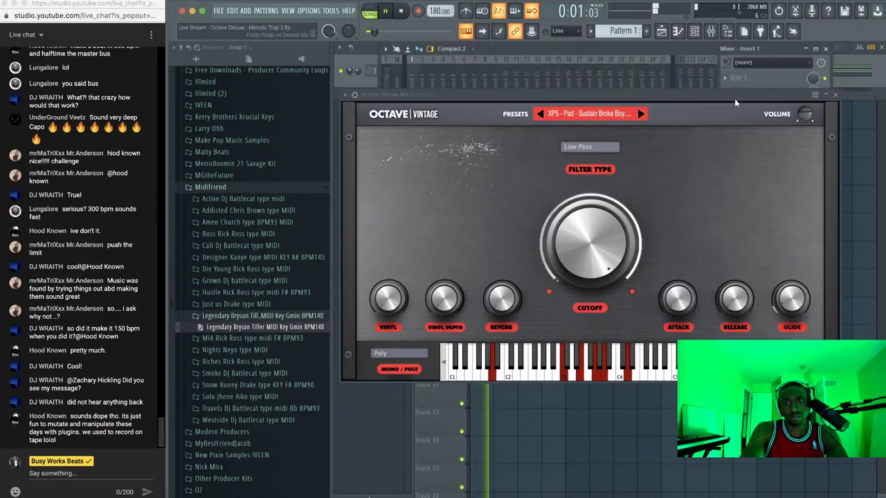
left_click_drag(736, 102, 700, 273)
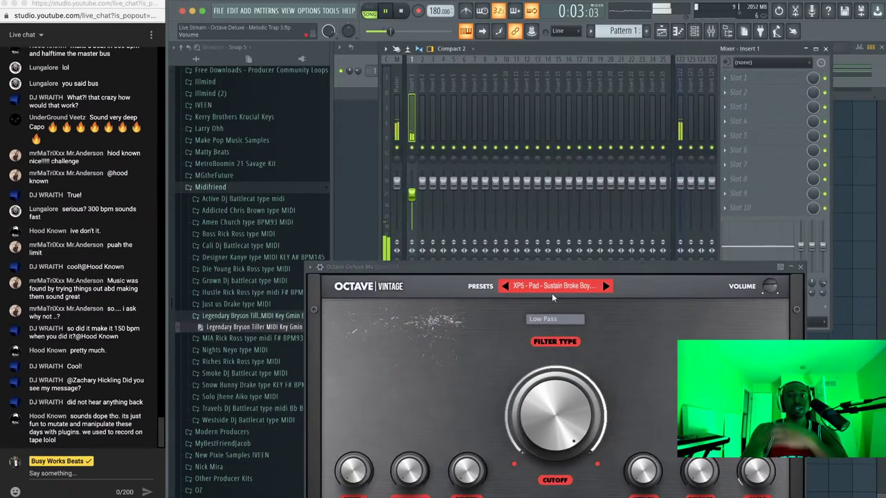
left_click_drag(568, 267, 553, 142)
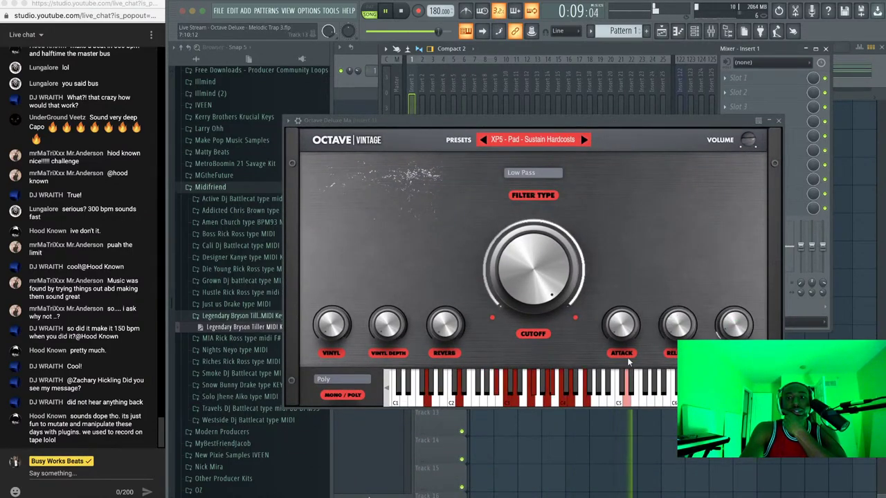
left_click_drag(634, 120, 635, 142)
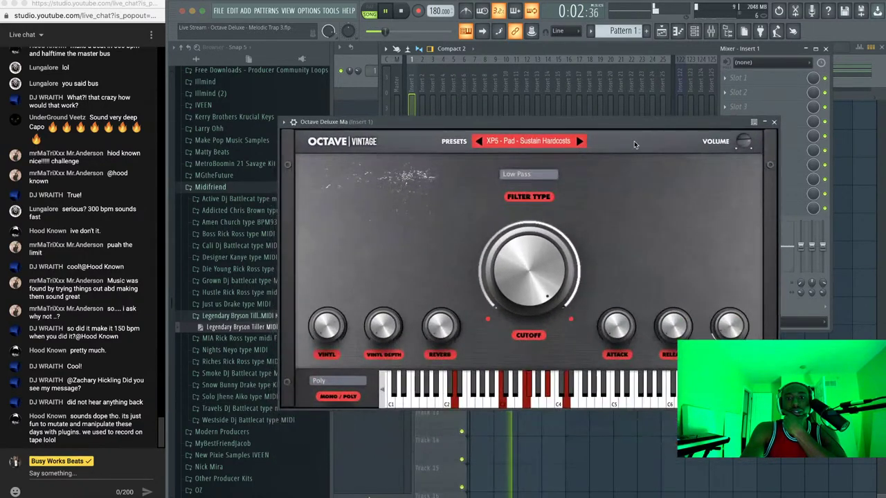
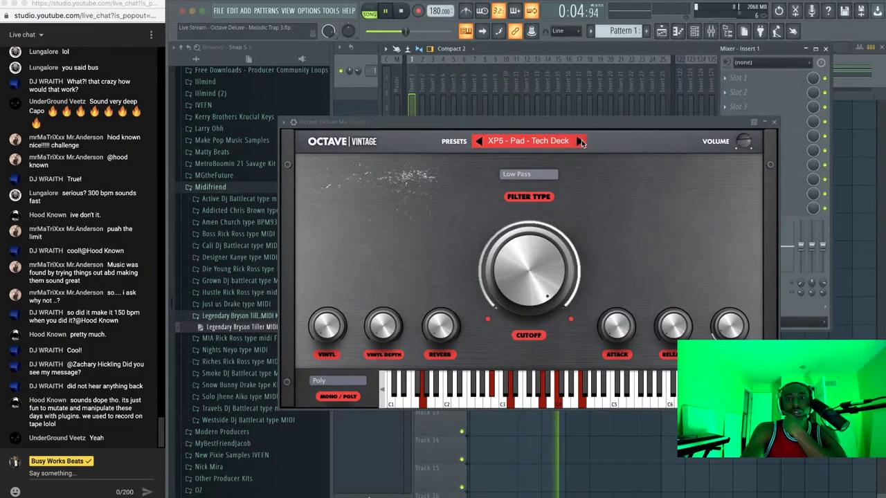
Step Octave's preset from XP5 - Pad - Tech Deck to XP5 - Pad - Uzi For Me while the chords play, and close the plugin
left_click(581, 141)
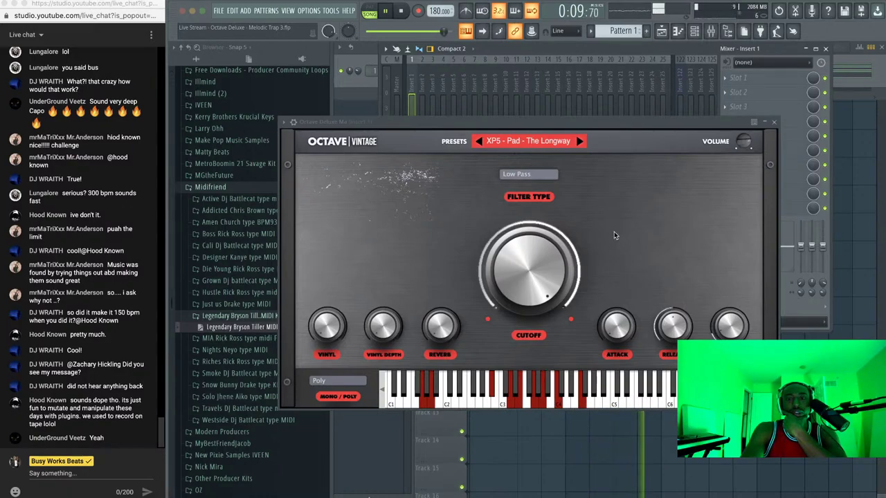
left_click(581, 141)
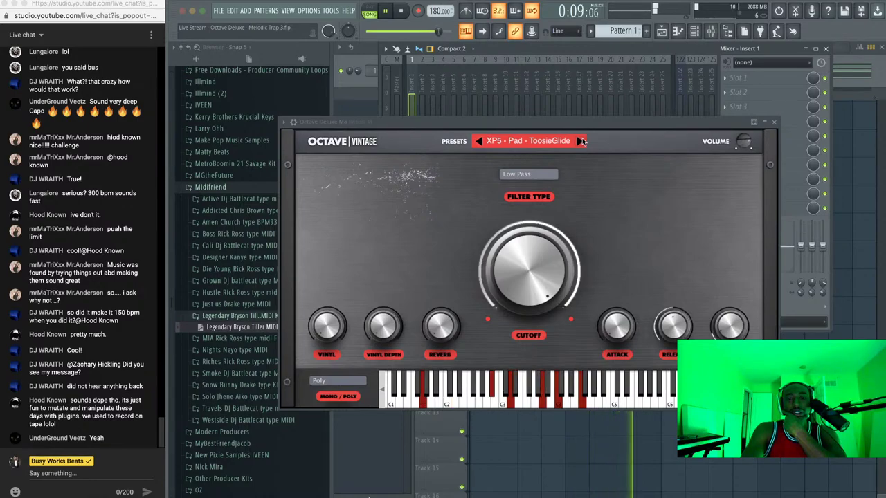
key("Right")
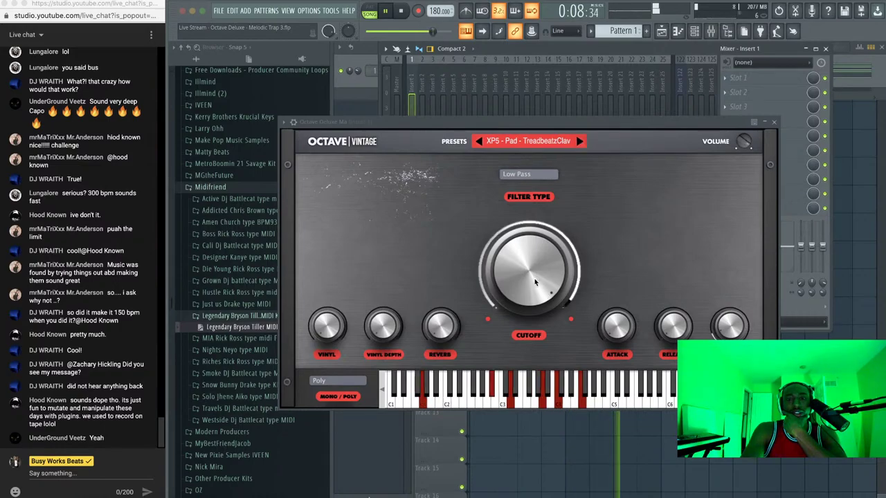
left_click_drag(534, 279, 520, 342)
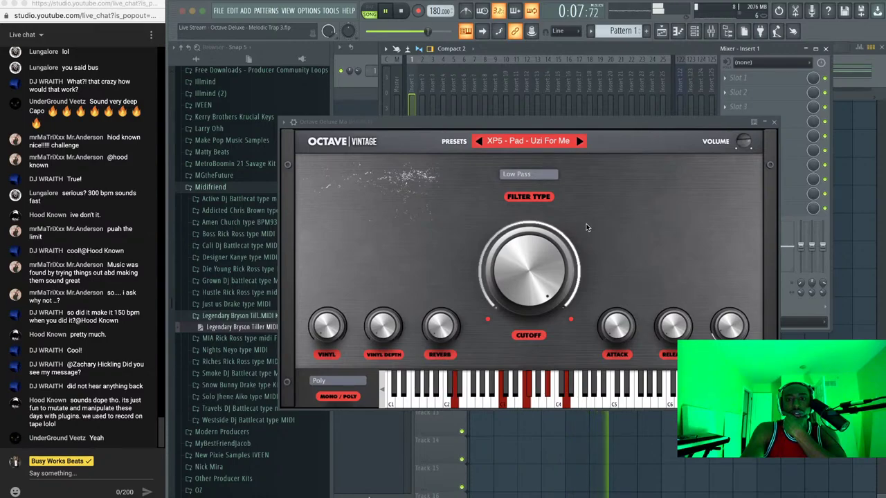
left_click(774, 122)
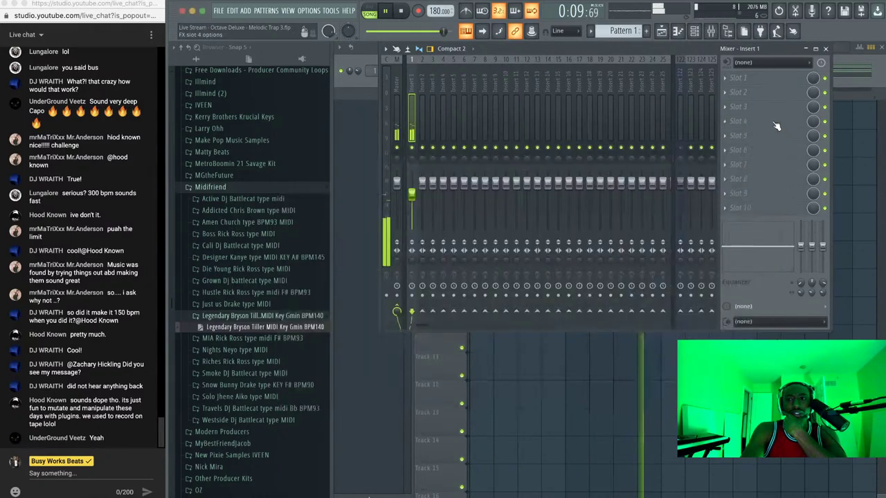
Replay the chord loop from the start to hear the chosen pad sound, and close the mixer
key("space")
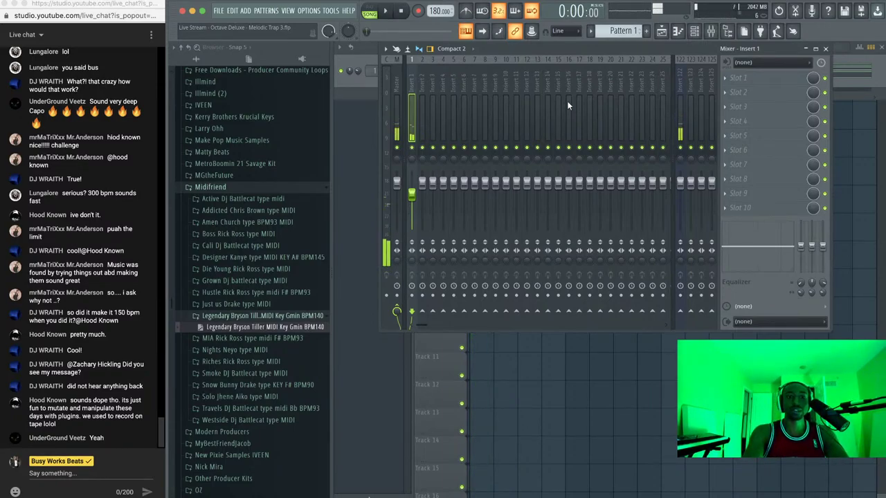
key("space")
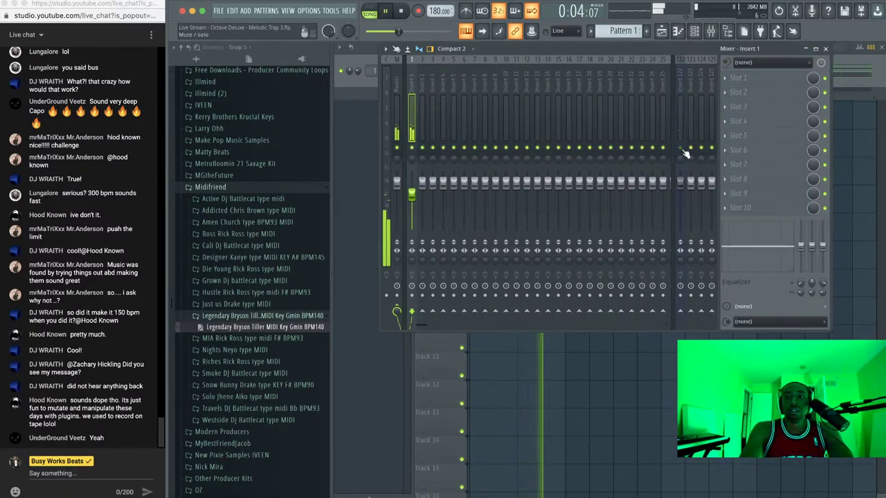
left_click(826, 48)
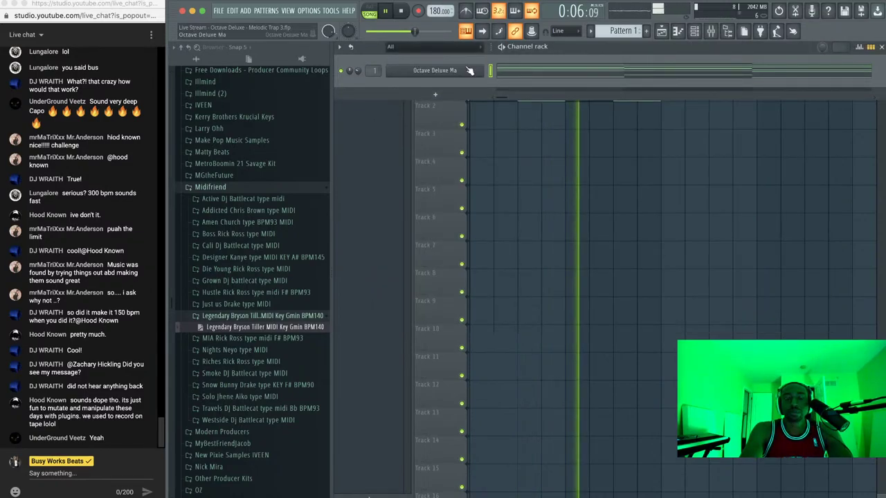
left_click(711, 33)
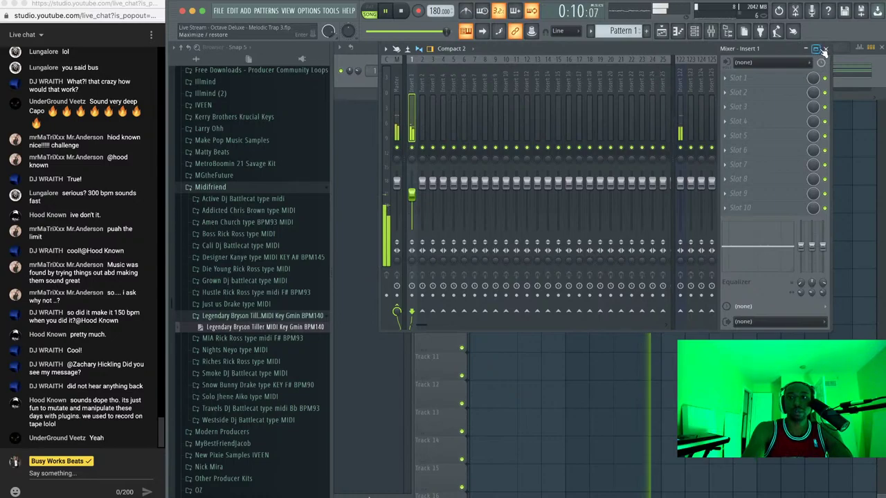
key("F9")
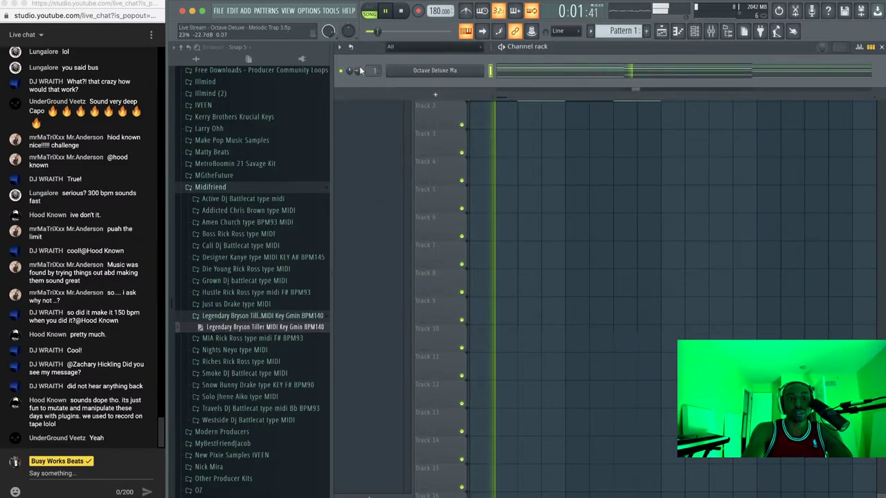
Collapse the Midifriend folder and duplicate the Pattern 1 clip on Track 1 so that the copy starts at bar 9
left_click(236, 187)
scroll(237, 190, "up", 2)
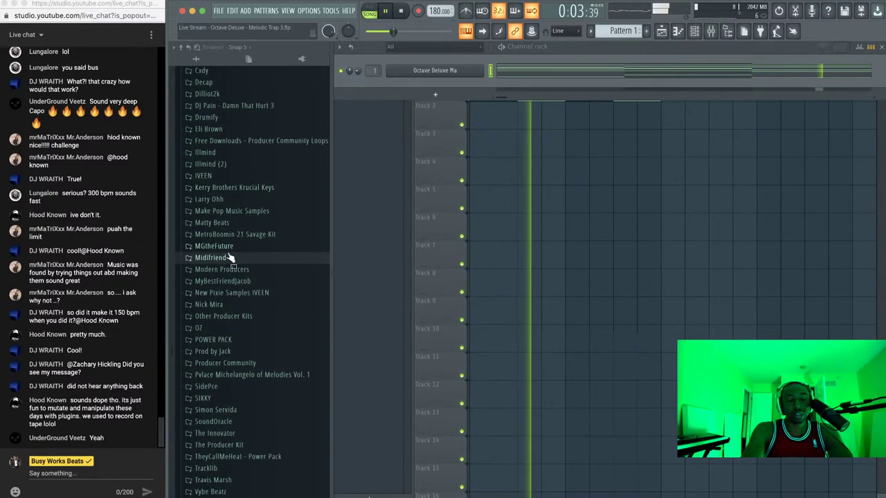
scroll(235, 253, "down", 5)
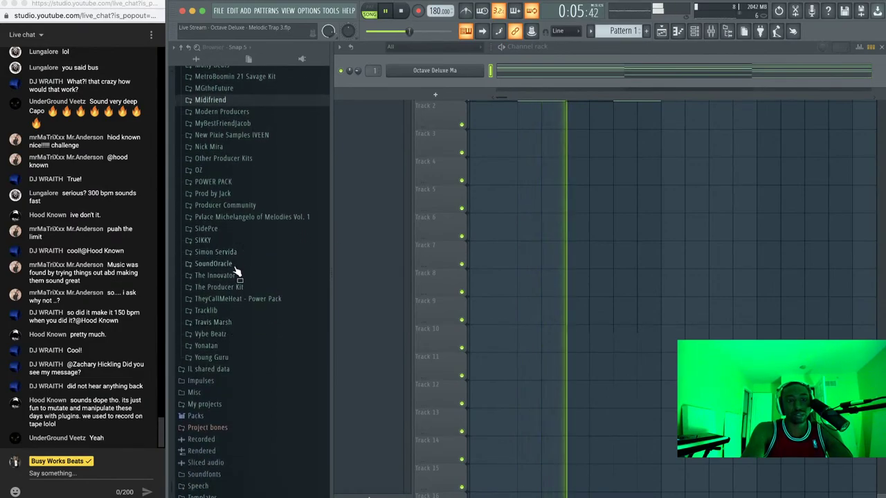
key("F6")
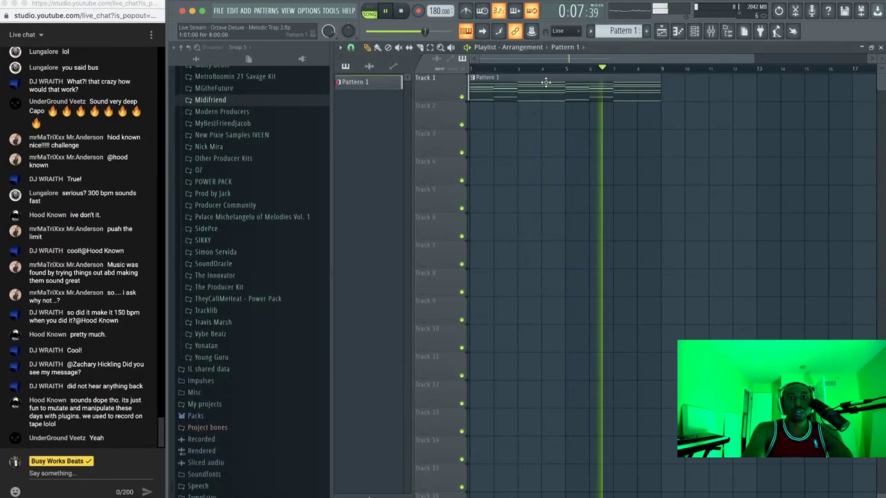
key("super+a")
key("ctrl+b")
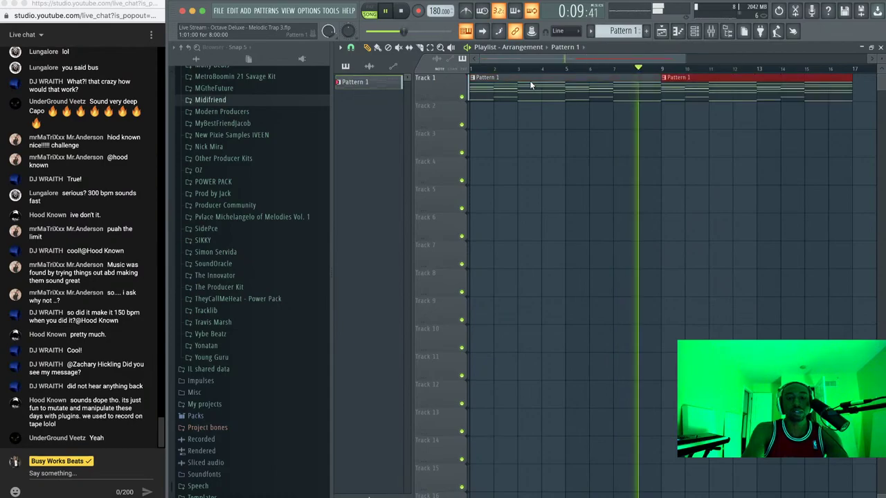
scroll(600, 112, "down", 3)
Stop playback and switch to an empty Pattern 2 with the channel rack shown
left_click(695, 32)
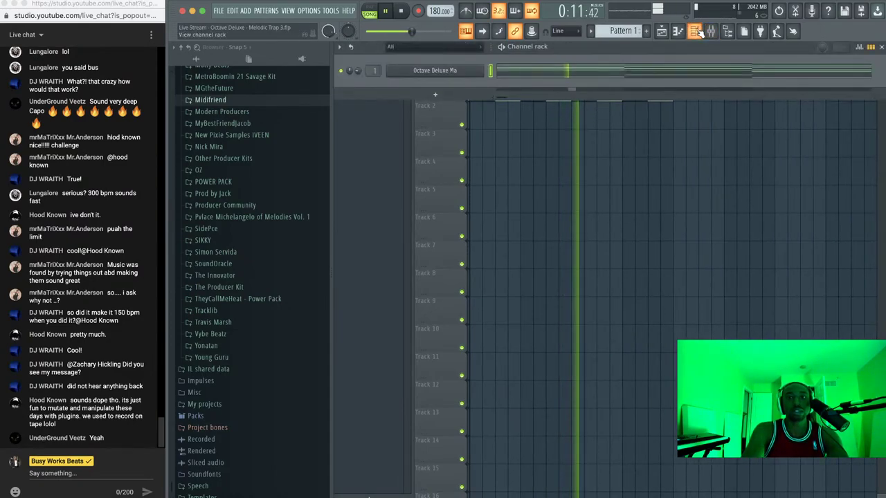
key("space")
scroll(623, 29, "up", 1)
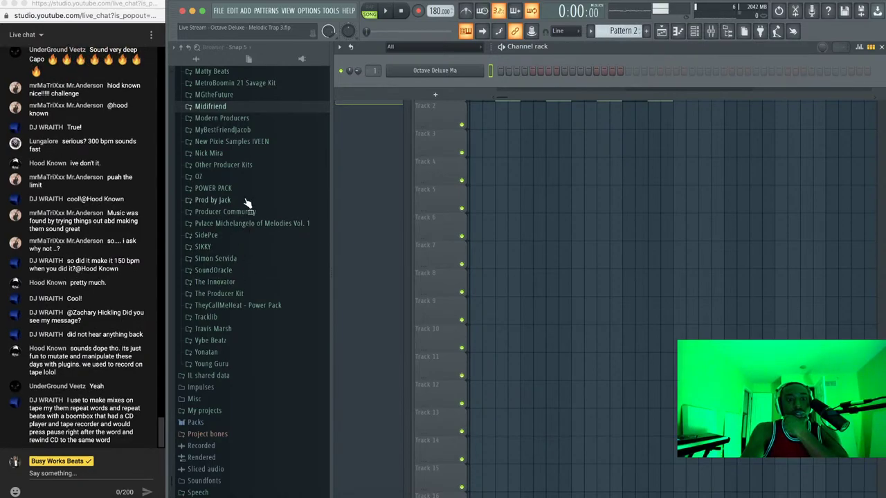
Restart playback and open SoundOracle's Cassette Drums 2 + Bonuses pack in the browser down to the Percs folder of Cassette Drums 2
left_click(221, 271)
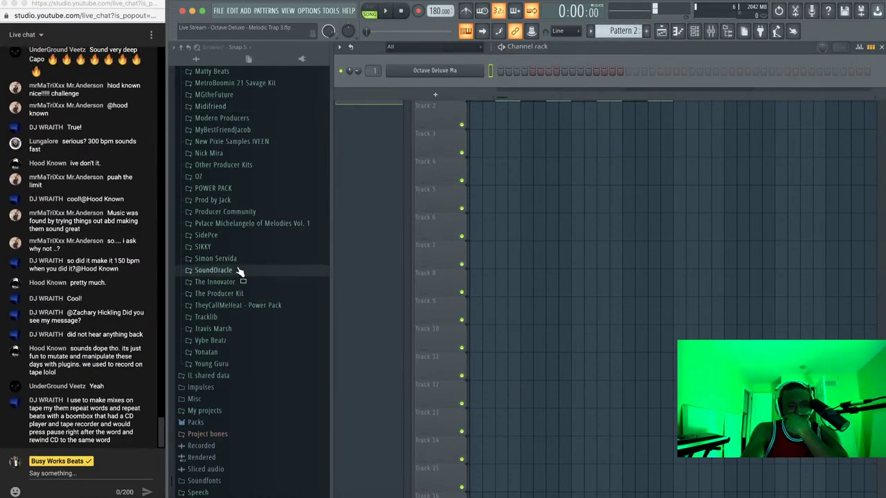
scroll(238, 280, "down", 4)
key("space")
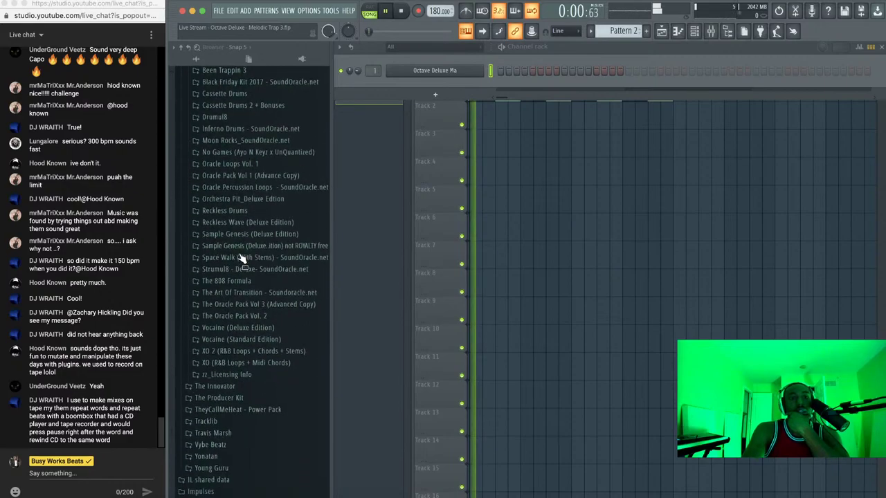
scroll(239, 250, "up", 1)
left_click(253, 229)
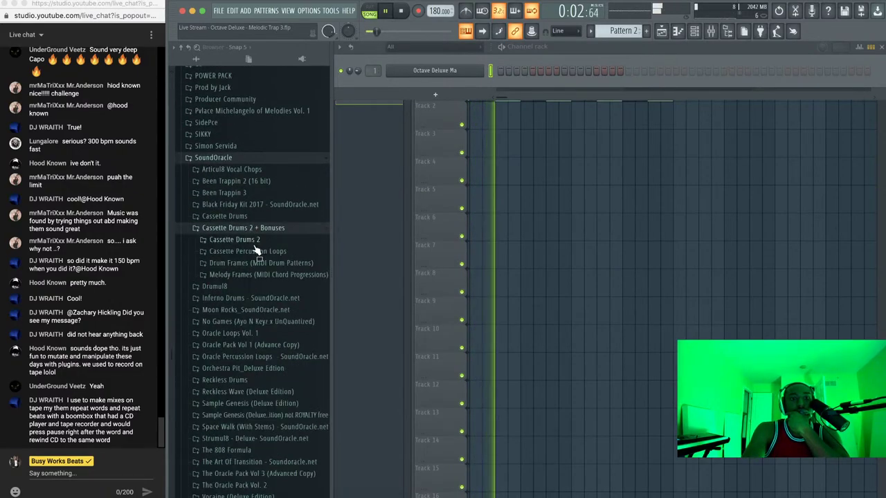
left_click(243, 240)
left_click(224, 298)
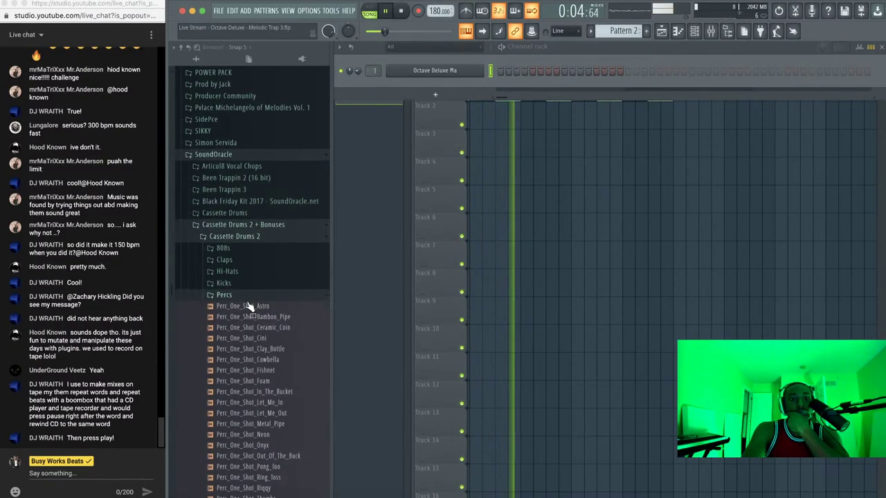
Audition the Percs one-shots from Perc_One_Shot_Ceramic_Coin onward and load Perc_One_Shot_Fishnet into a new channel
scroll(251, 310, "down", 2)
left_click(256, 274)
key("Down")
key("Down")
key("Down")
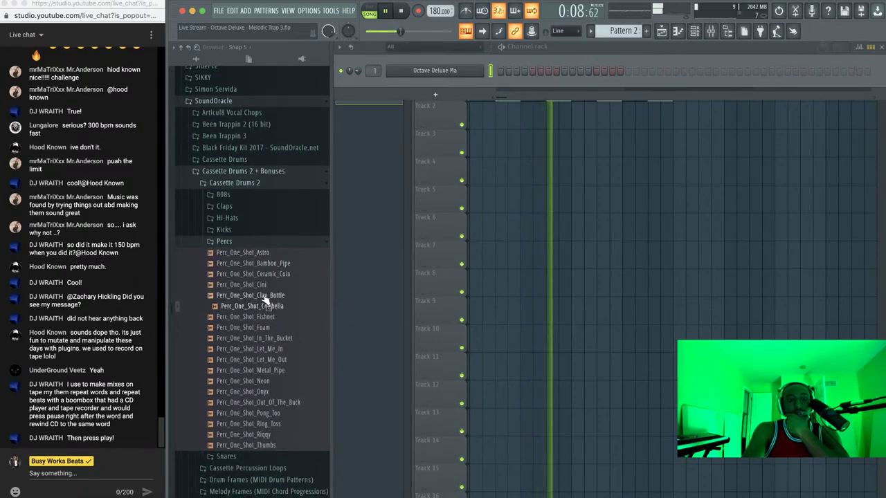
key("Down")
key("Down")
key("Up")
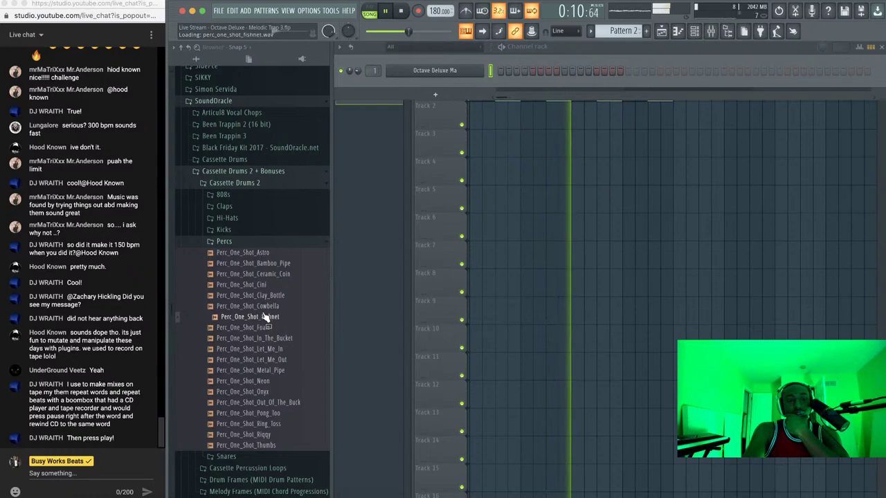
right_click(272, 325)
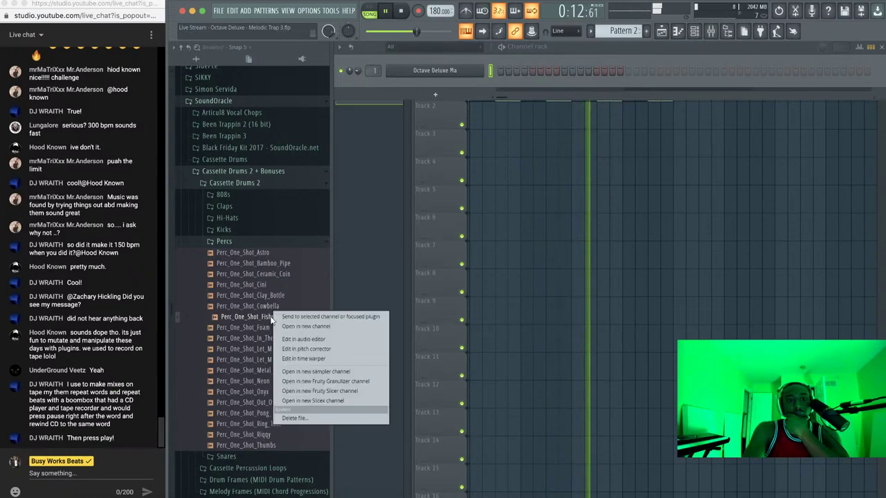
left_click(280, 323)
Audition the percs below Fishnet and load Perc_One_Shot_Let_Me_In into a new channel
left_click(272, 339)
left_click(270, 344)
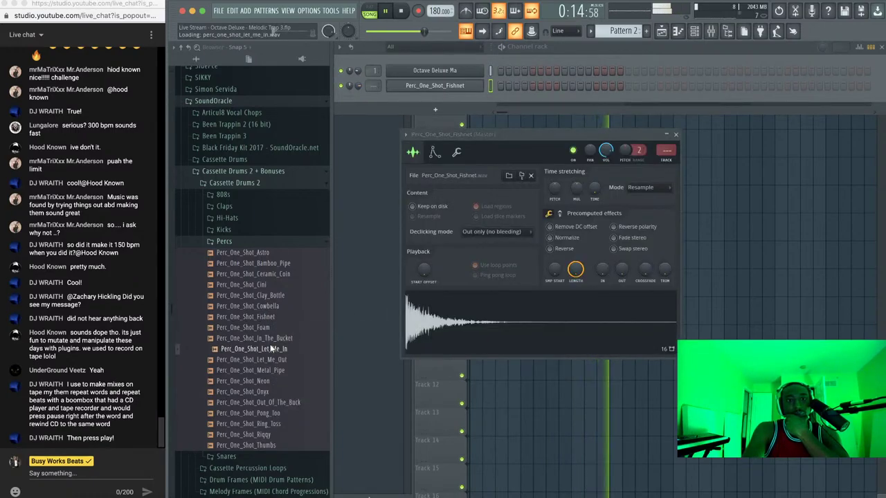
right_click(267, 351)
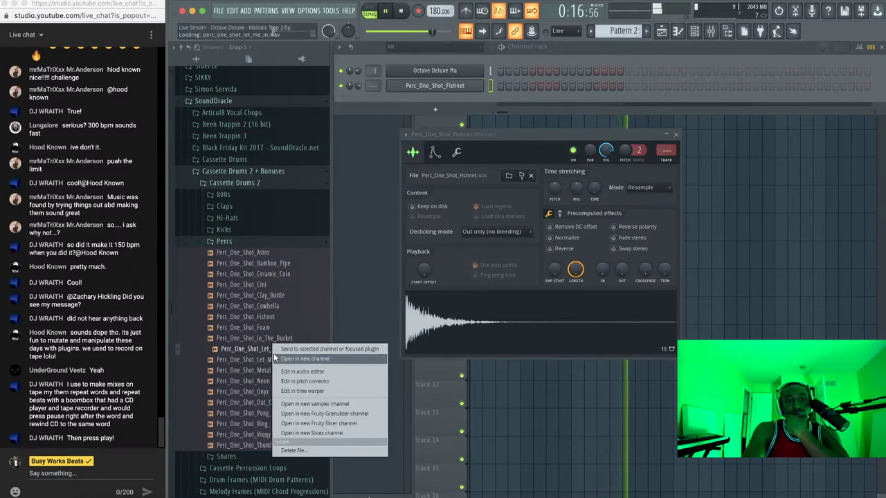
left_click(281, 355)
Open the Kicks folder of Cassette Drums 2, audition kicks around Kick_Cashew, and load Kick_Blue_Moon into a new channel
key("Down")
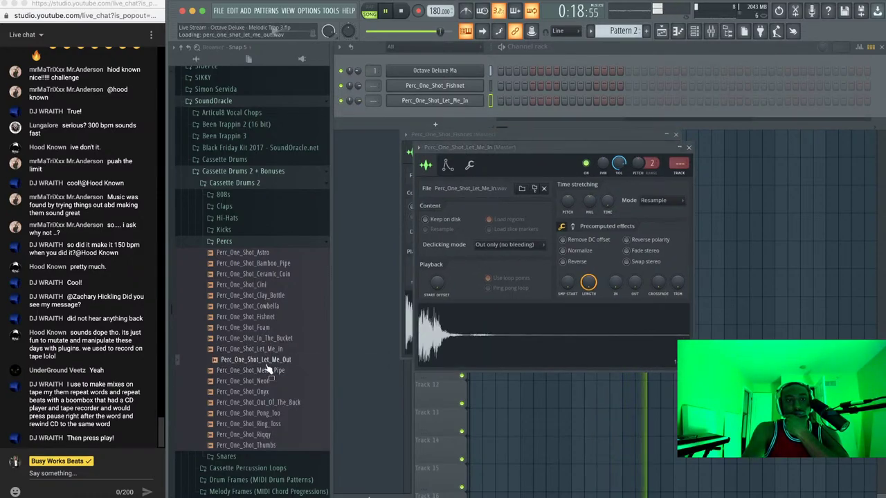
left_click(244, 231)
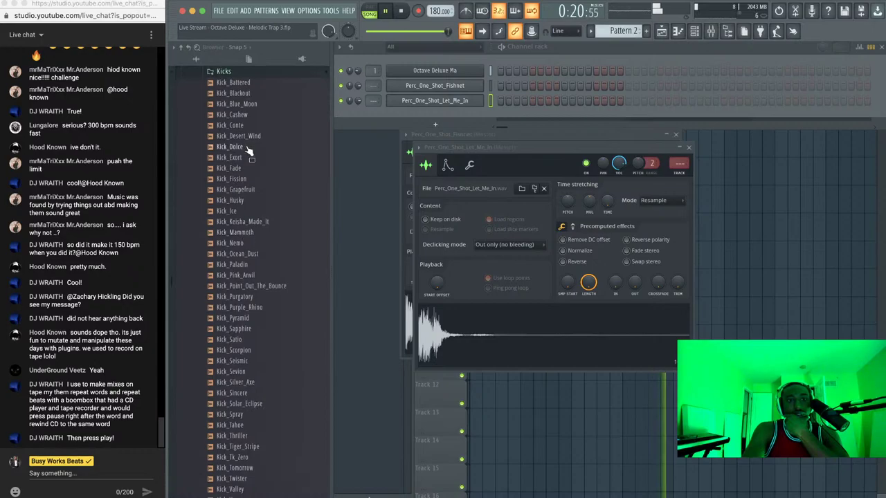
left_click(247, 93)
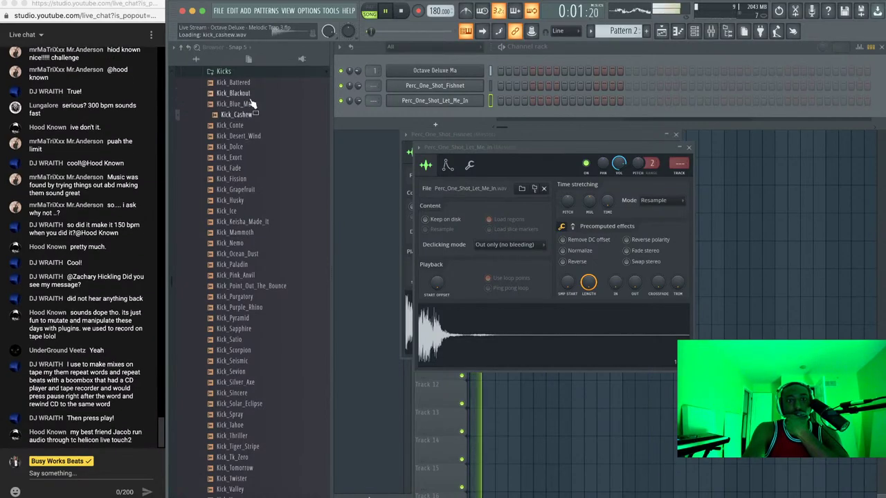
right_click(254, 103)
left_click(277, 114)
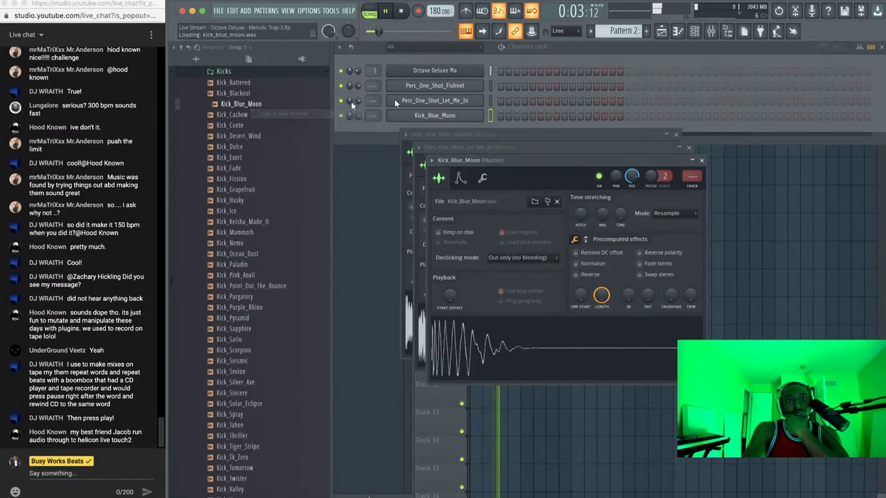
Stop playback and set the cut group to Cut 3, By 3 for both Perc_One_Shot_Let_Me_In and Kick_Blue_Moon
key("space")
left_click(469, 166)
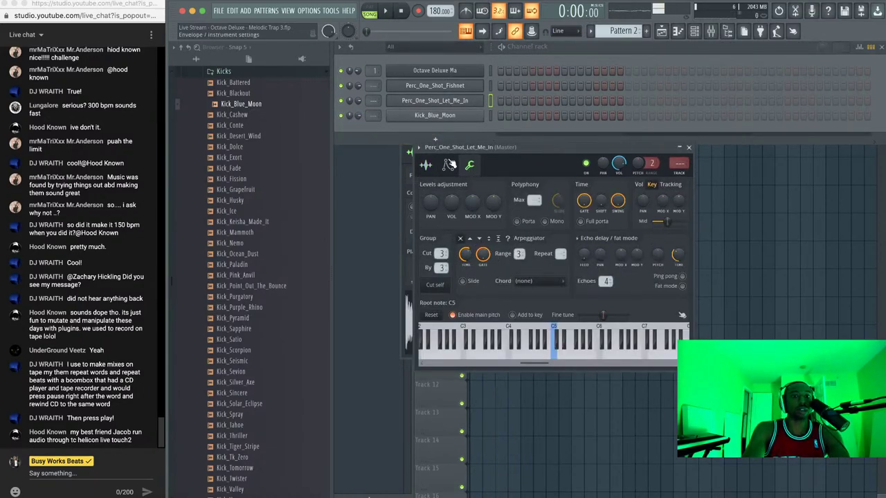
left_click(457, 115)
left_click(484, 179)
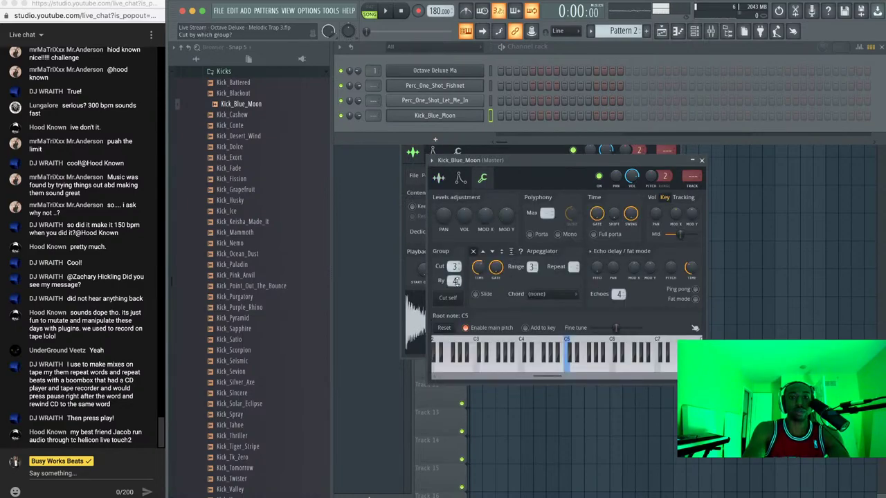
Route the Fishnet, Let_Me_In and Kick_Blue_Moon channels to mixer tracks 2 to 4 and place a kick on step 1
left_click(818, 44)
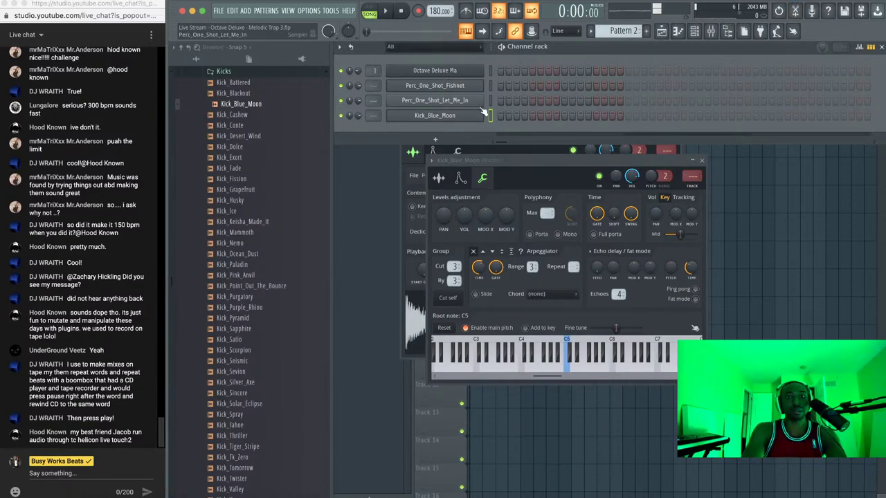
key("ctrl+l")
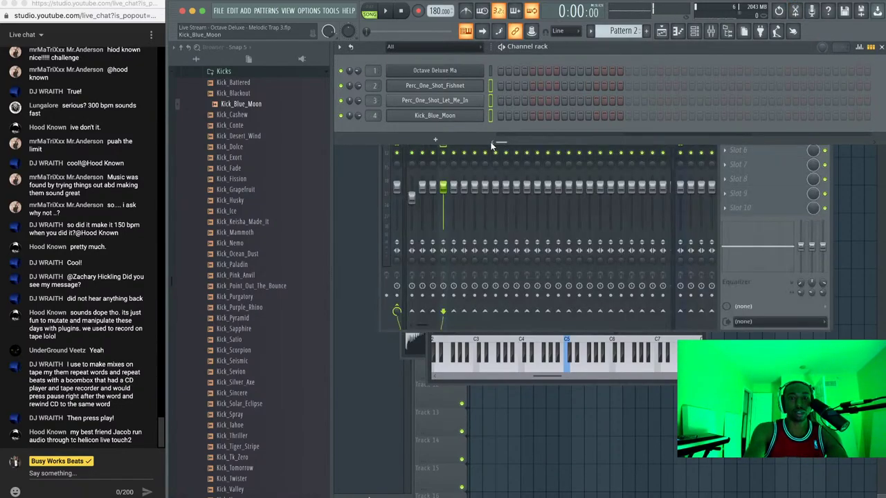
left_click(860, 47)
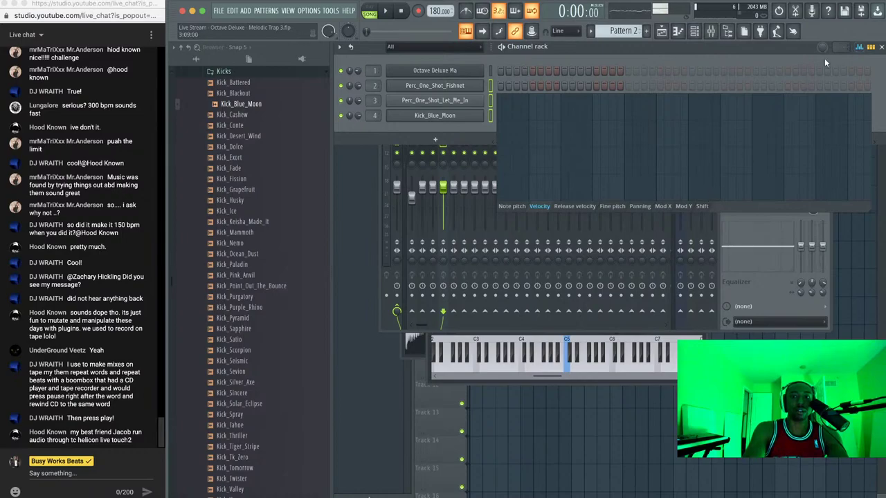
left_click(860, 48)
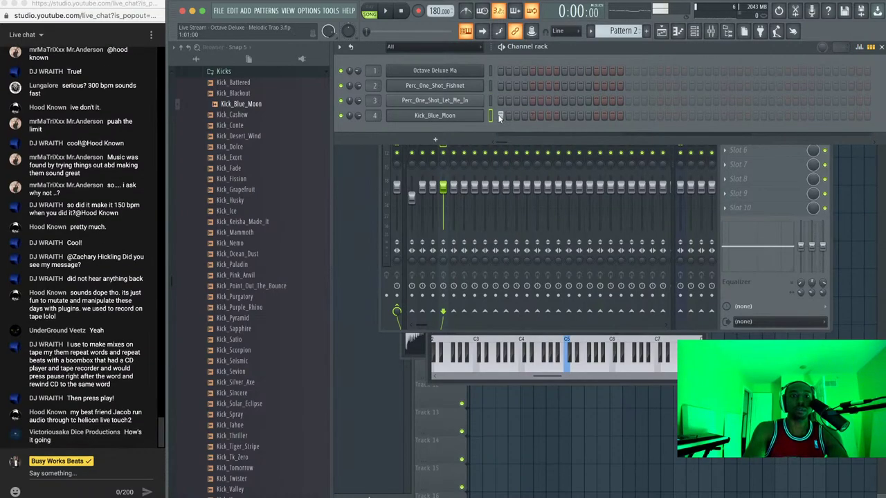
Place Pattern 2 at bar 1 of Track 2 in the playlist and return to the channel rack
key("F5")
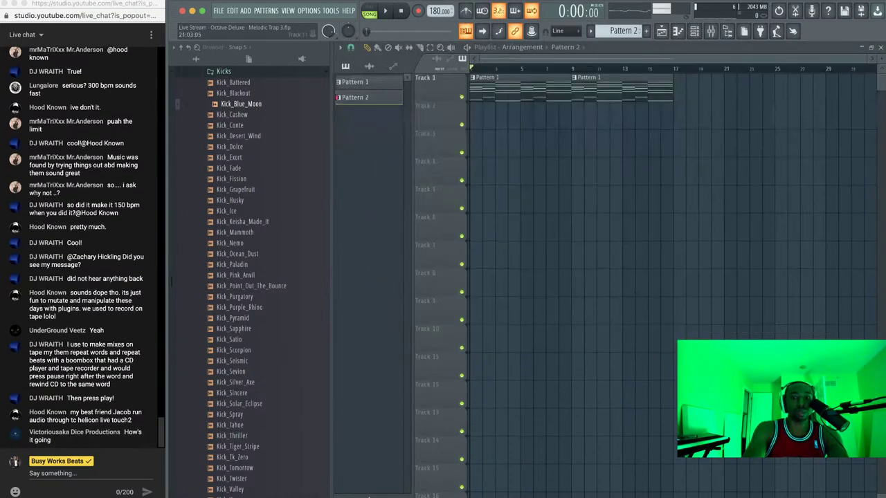
left_click(473, 118)
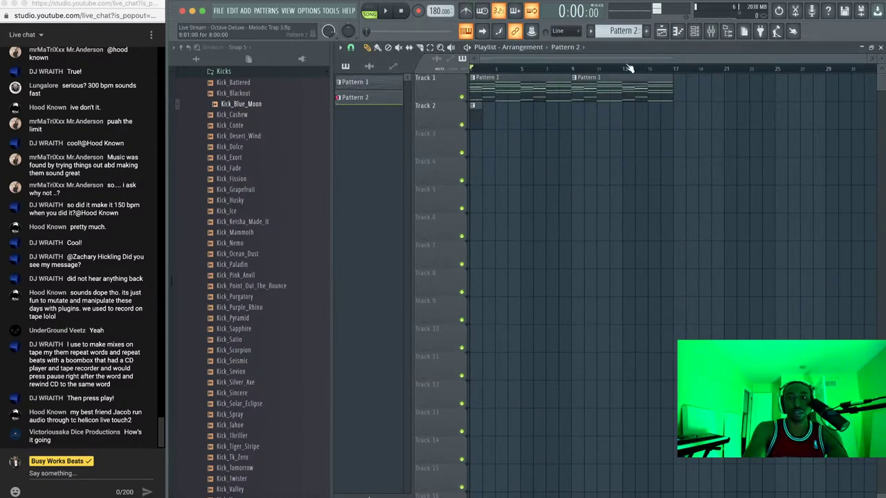
left_click(699, 32)
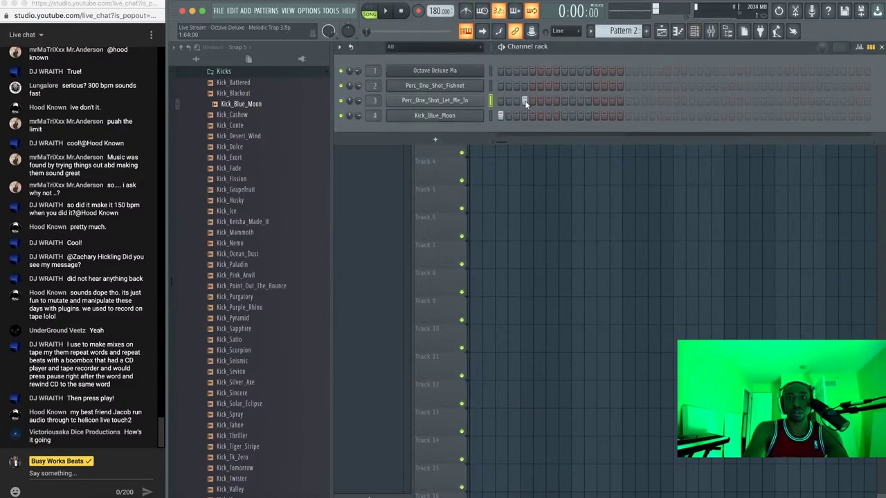
Place Perc_One_Shot_Let_Me_In hits on steps 7 and 13 and a Kick_Blue_Moon hit on step 9, playing the beat briefly to check it
right_click(525, 101)
left_click(548, 115)
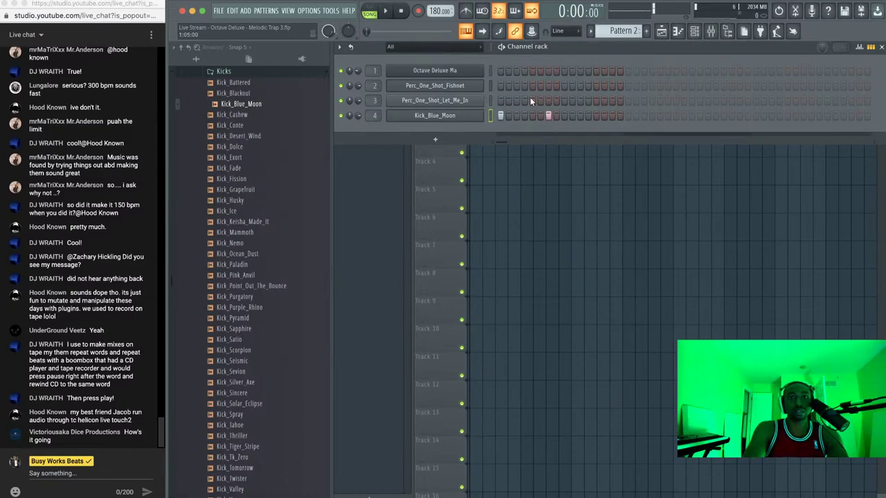
left_click(548, 101)
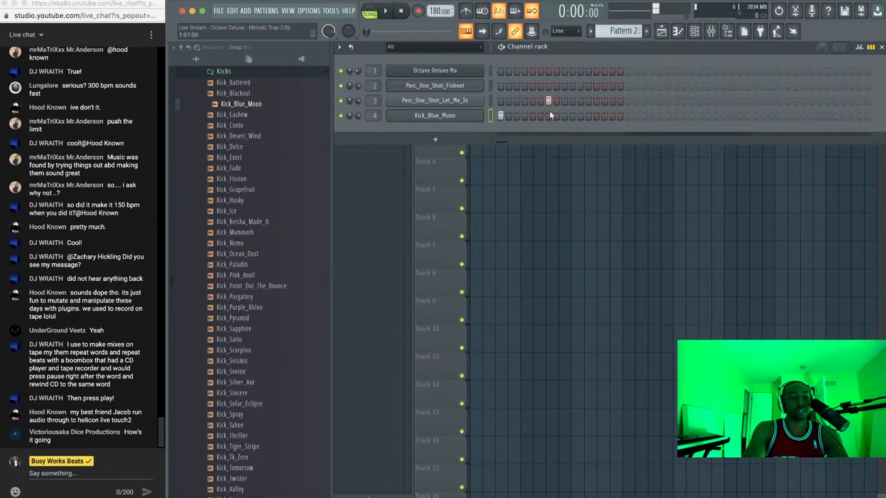
key("space")
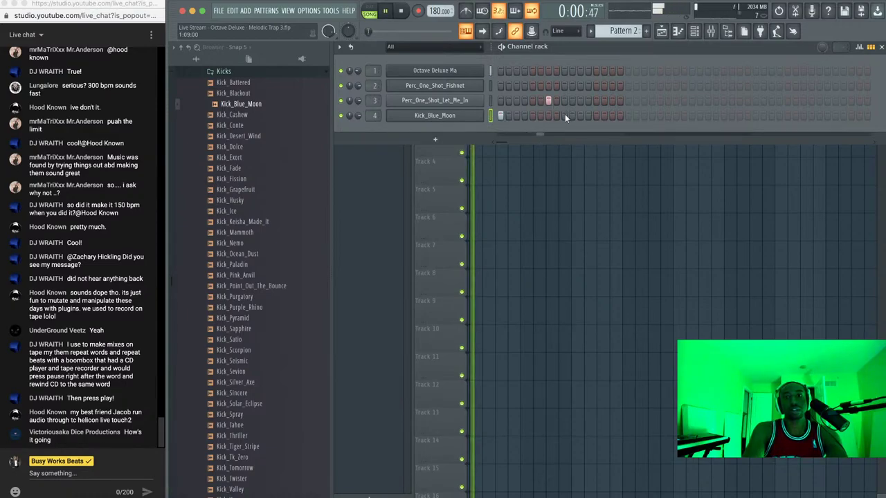
left_click(564, 115)
left_click(595, 100)
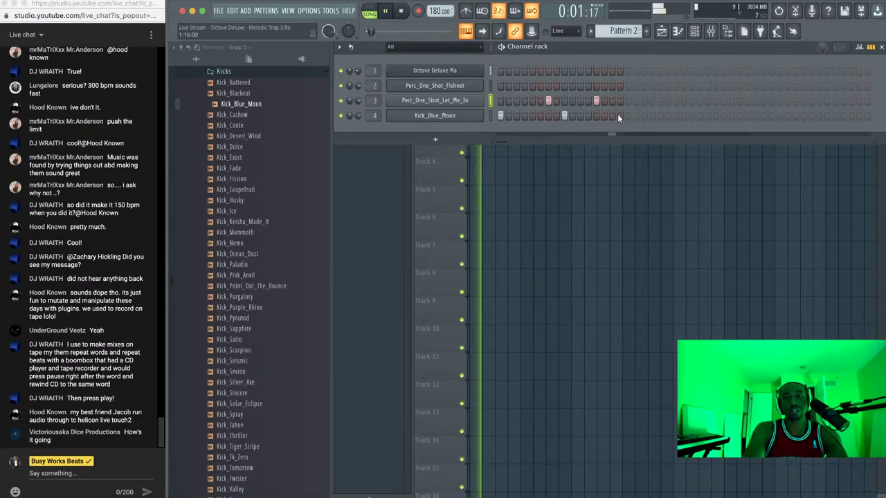
key("space")
Set the fade Out and Trim of the Perc_One_Shot_Let_Me_In sample to 100% each, checking the sound in playback
left_click(450, 101)
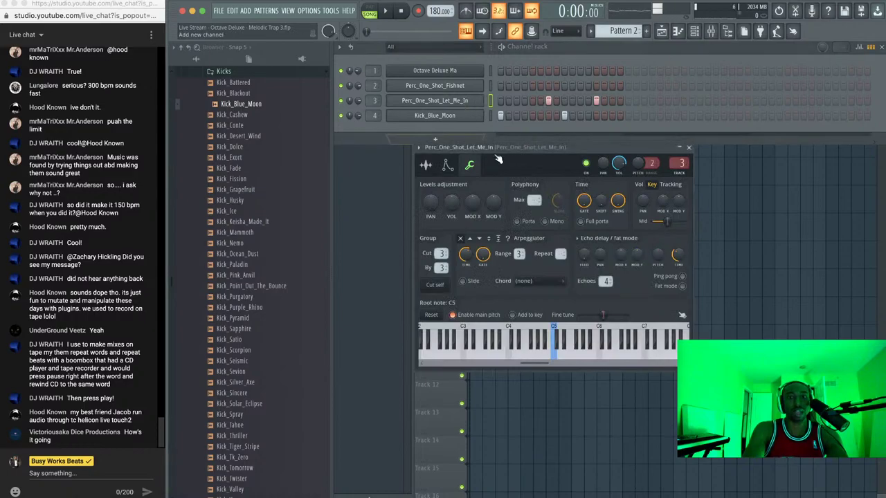
left_click(448, 166)
left_click(426, 164)
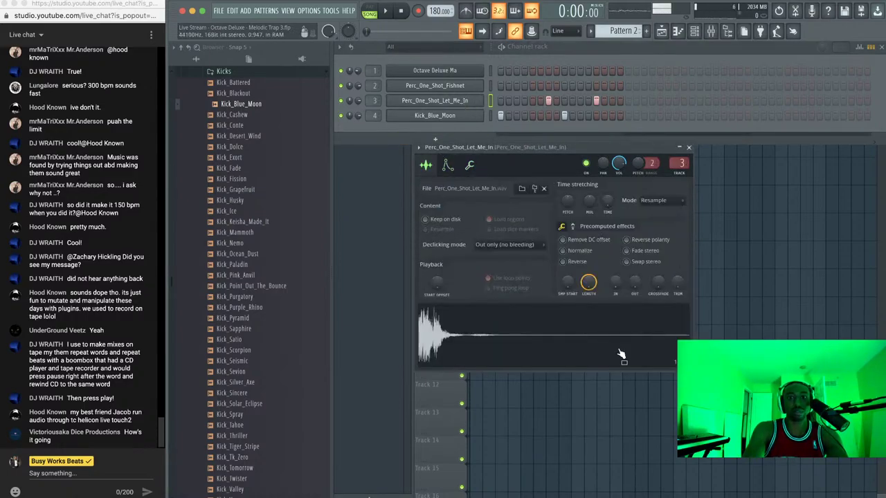
left_click_drag(638, 290, 640, 286)
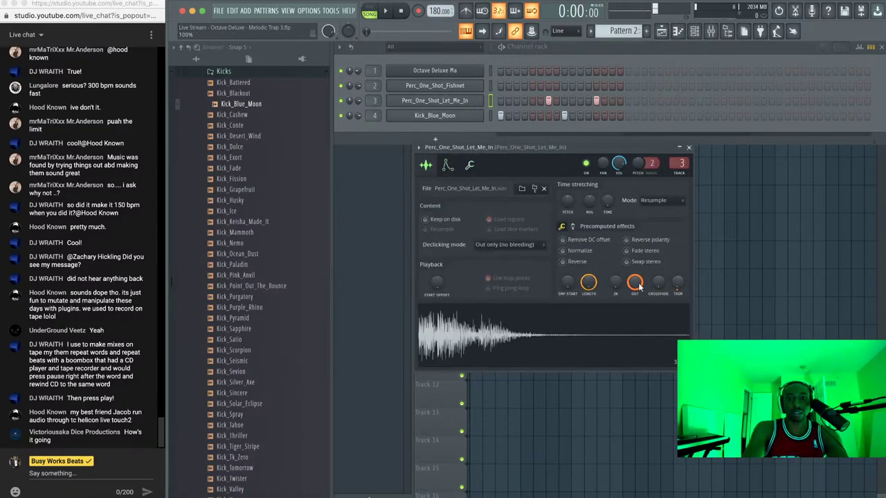
scroll(678, 284, "up", 3)
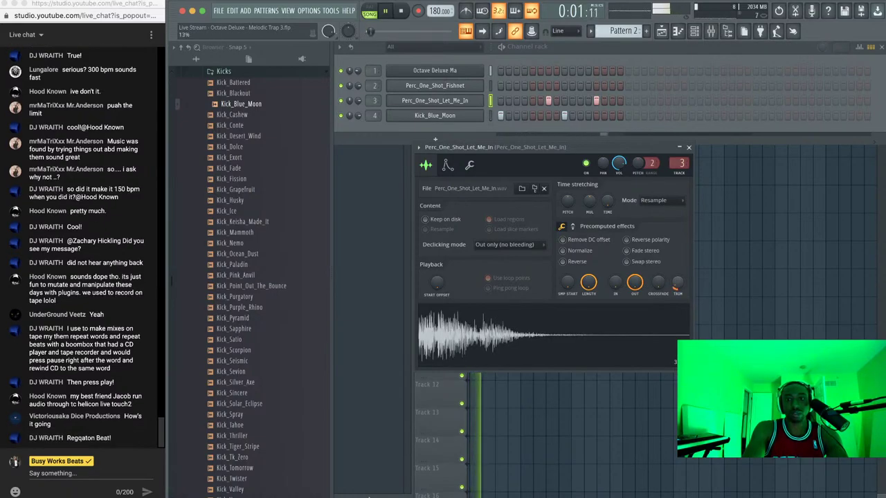
left_click_drag(678, 284, 678, 263)
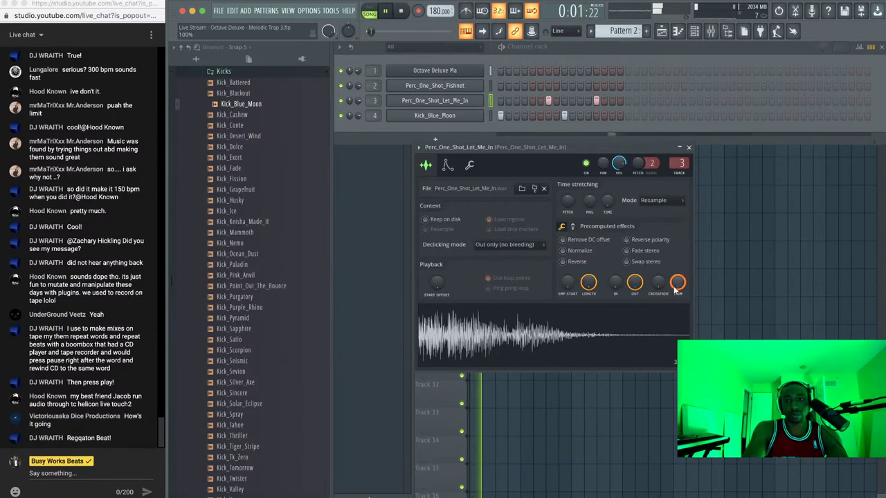
key("space")
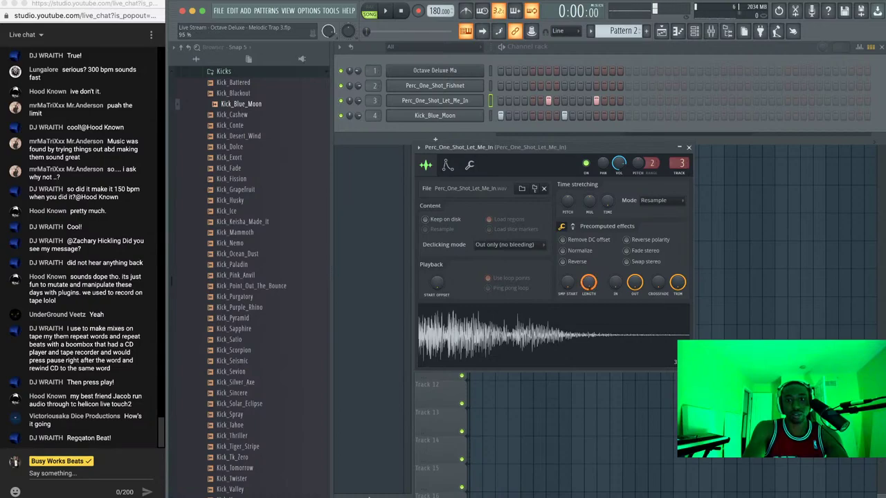
Reduce the Perc_One_Shot_Let_Me_In sample's Length to 42% during a playback check, then stop and close its channel settings
scroll(588, 282, "down", 5)
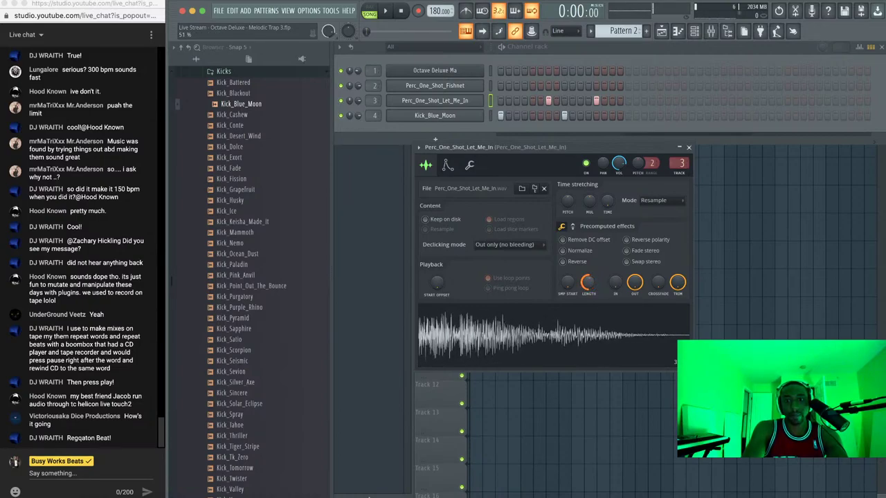
key("space")
left_click_drag(591, 284, 591, 290)
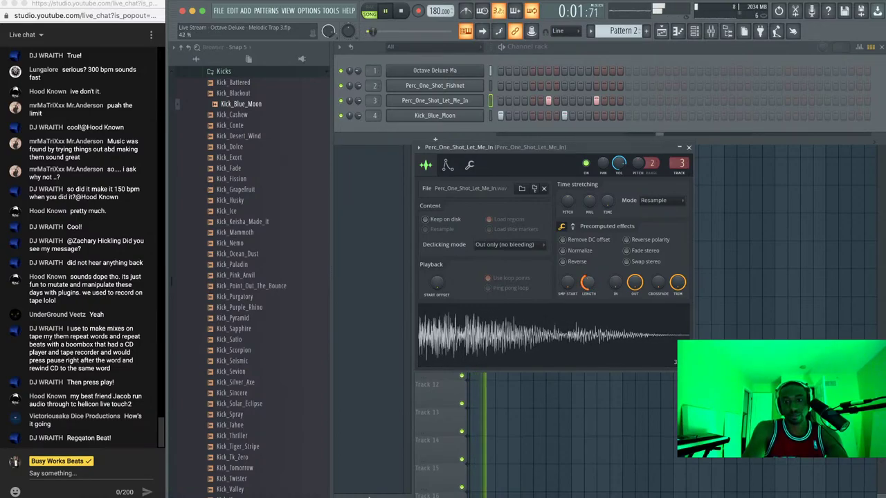
left_click(448, 165)
key("space")
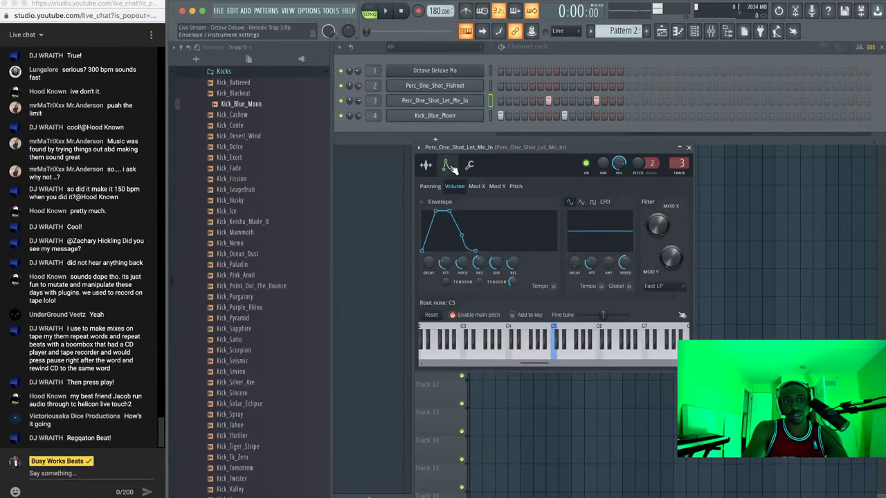
left_click(690, 148)
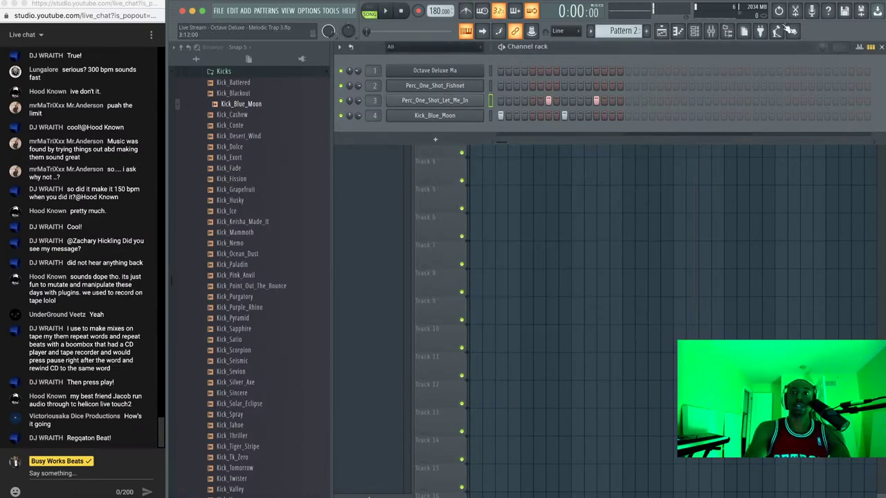
Try delaying the two Perc_One_Shot_Let_Me_In hits with Shift in the graph editor, and reset their Shift to zero
left_click(869, 52)
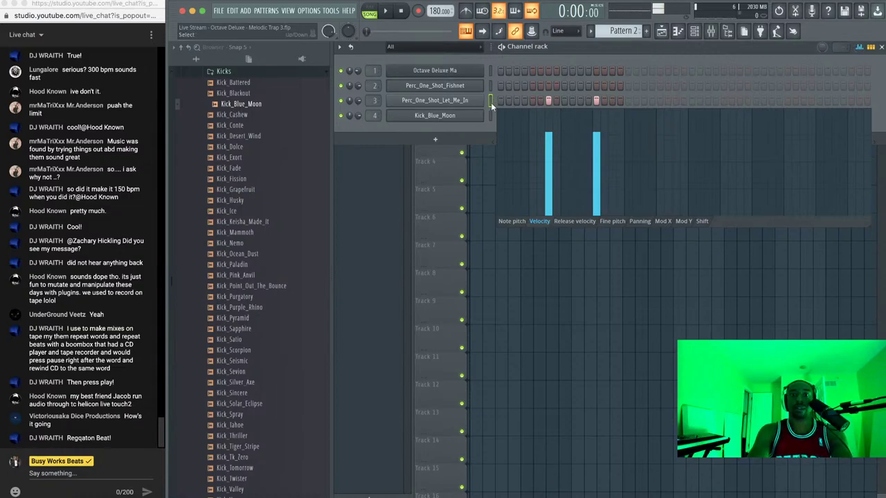
left_click(702, 221)
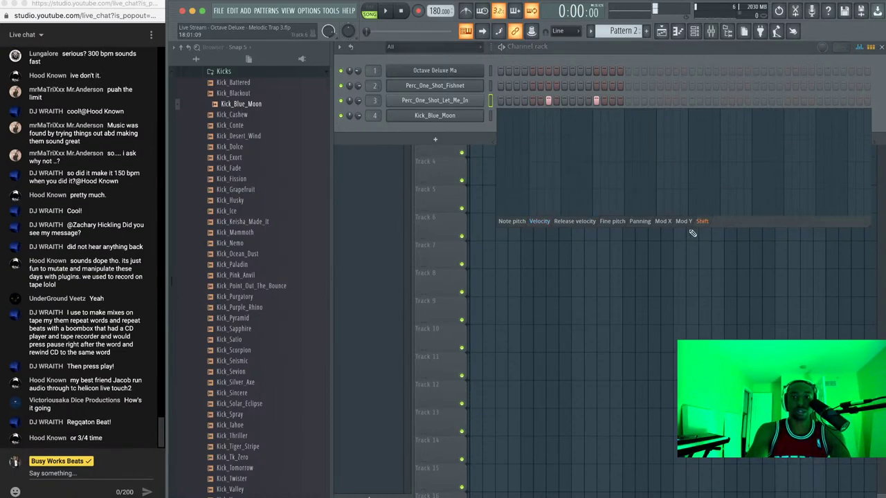
key("space")
left_click(596, 156)
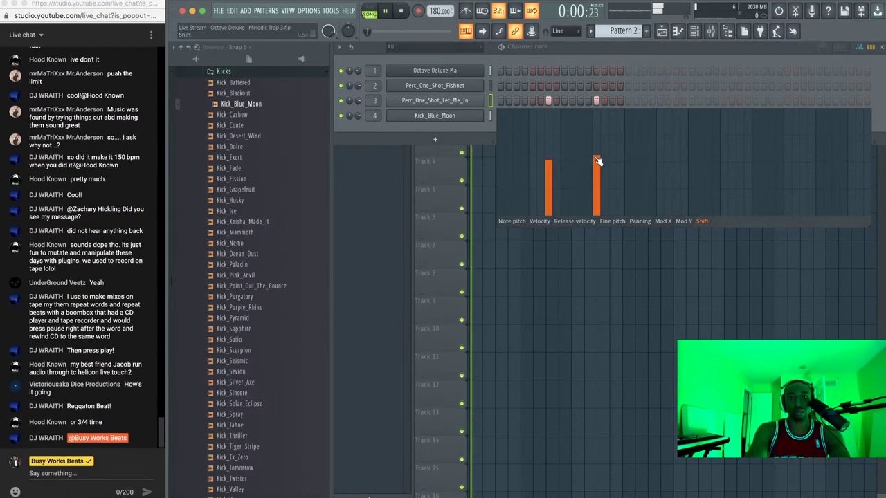
left_click(549, 179)
left_click_drag(550, 182, 551, 189)
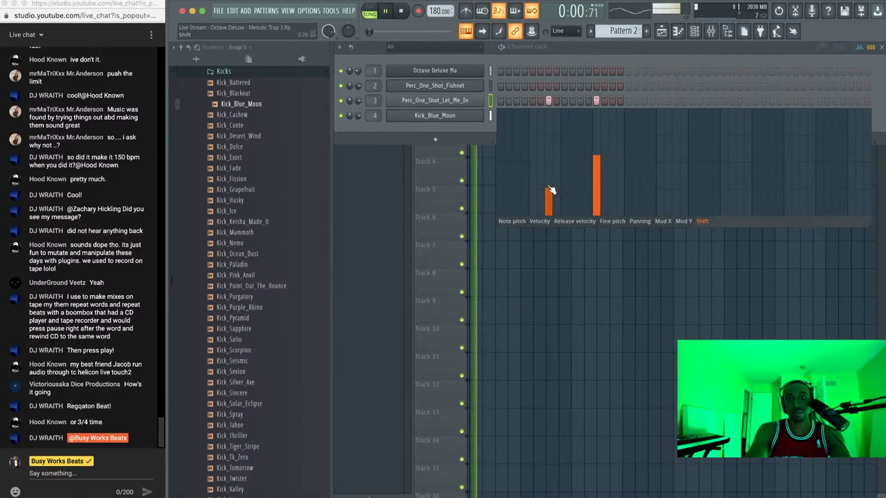
left_click(597, 188)
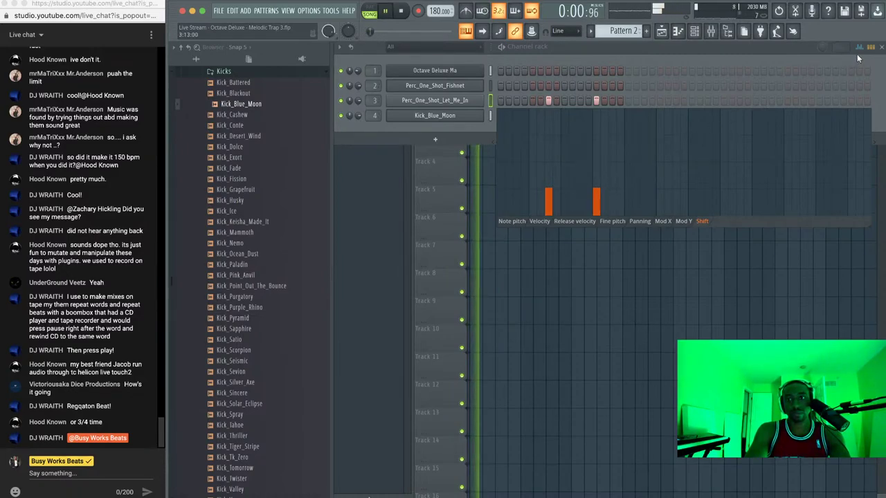
key("space")
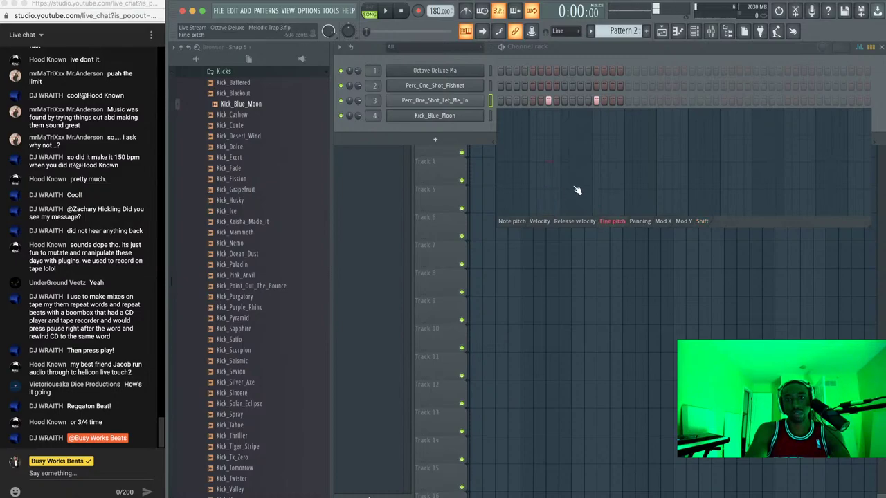
left_click_drag(550, 190, 554, 219)
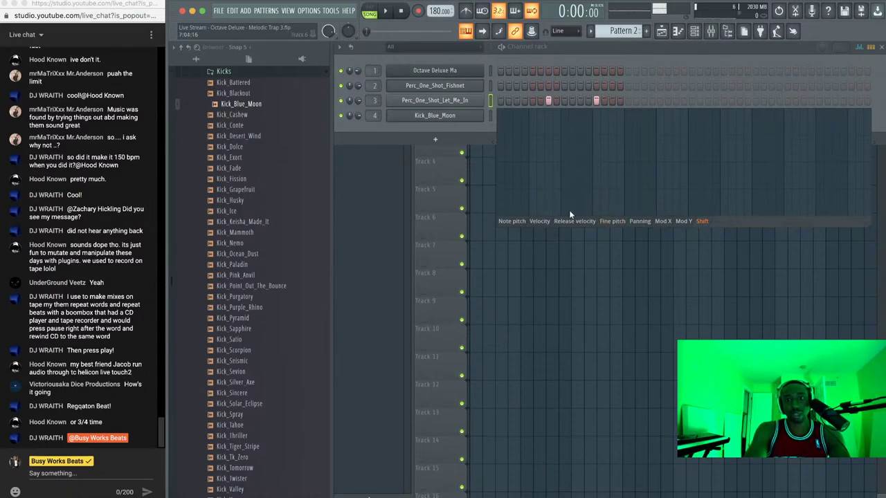
Set the channel rack's swing to 100% and play the beat
left_click_drag(827, 49, 826, 21)
key("space")
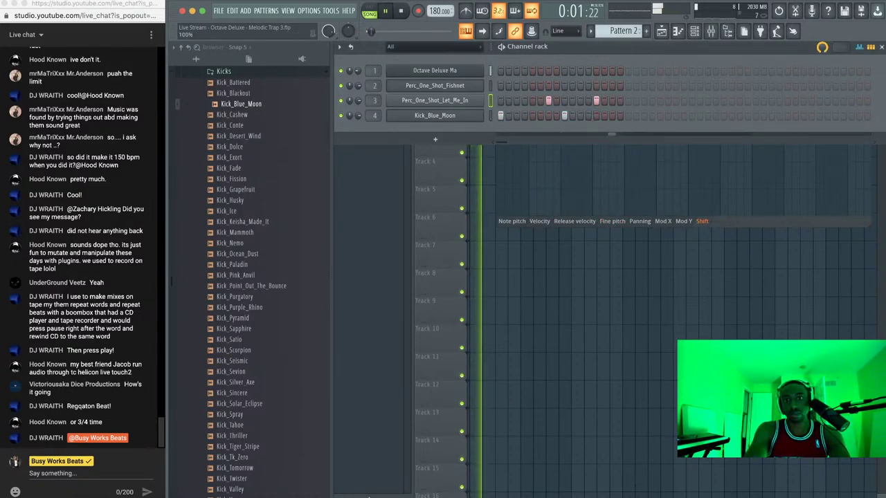
Turn the channel rack's swing back off and replay the beat
key("space")
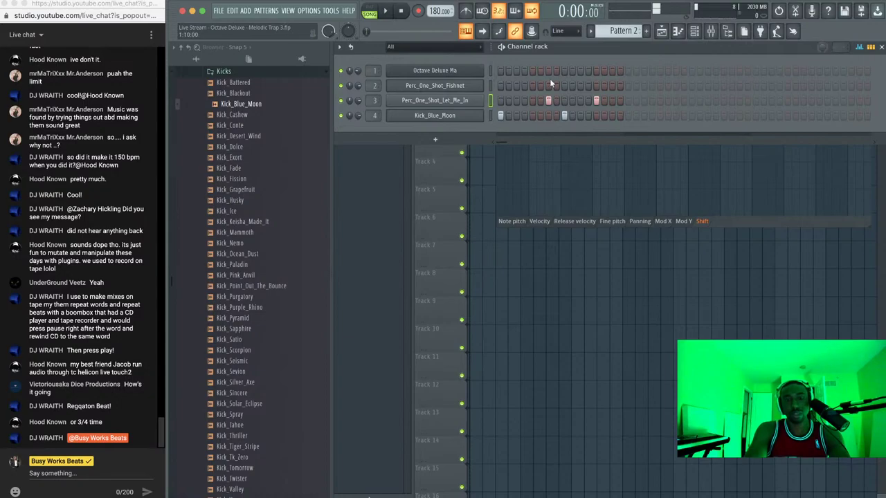
key("space")
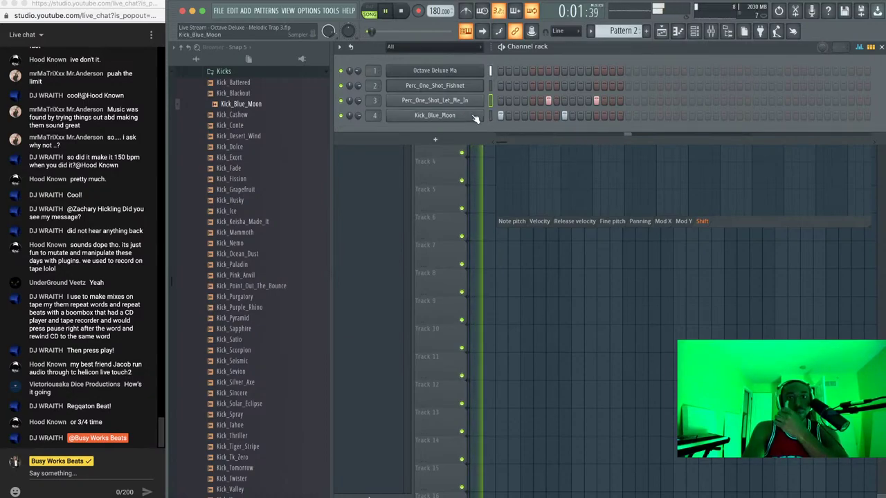
Try delaying the second Kick_Blue_Moon hit with Shift in the graph editor, reset its Shift, and stop playback
left_click(475, 116)
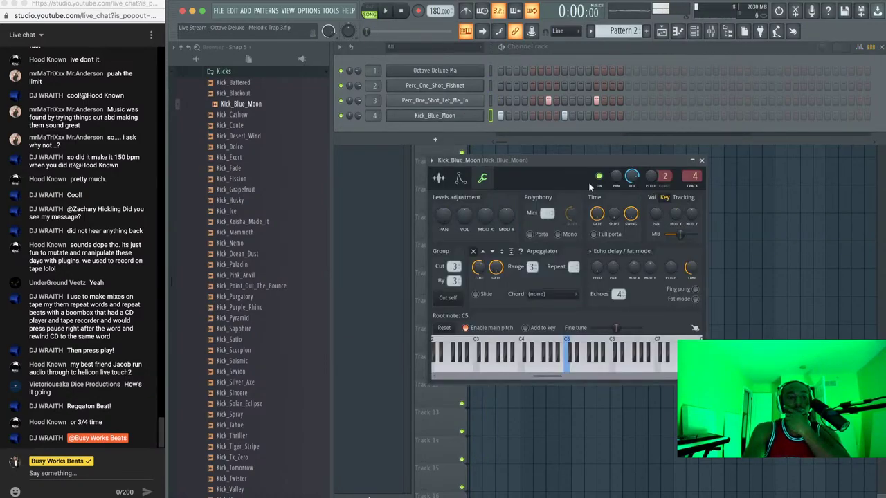
key("space")
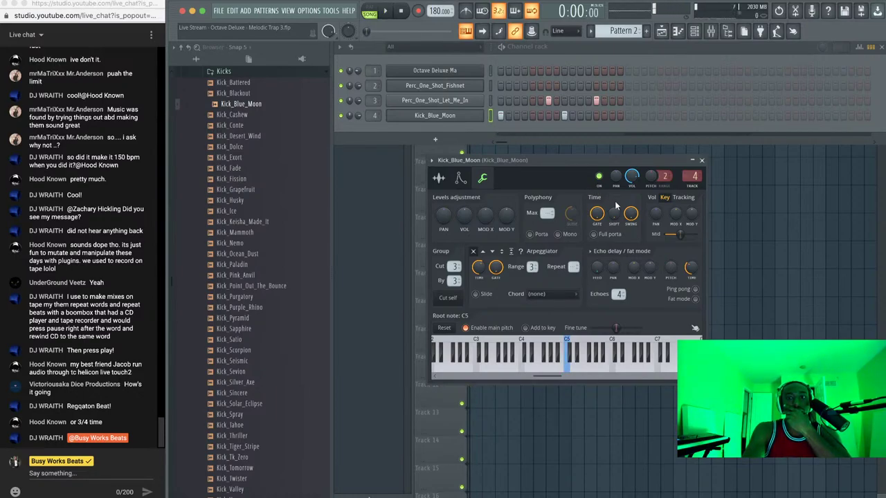
left_click(859, 47)
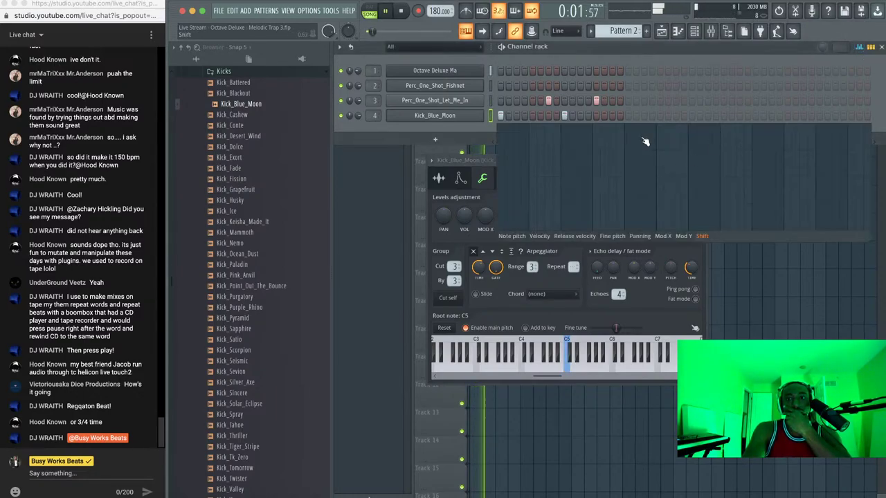
left_click(566, 189)
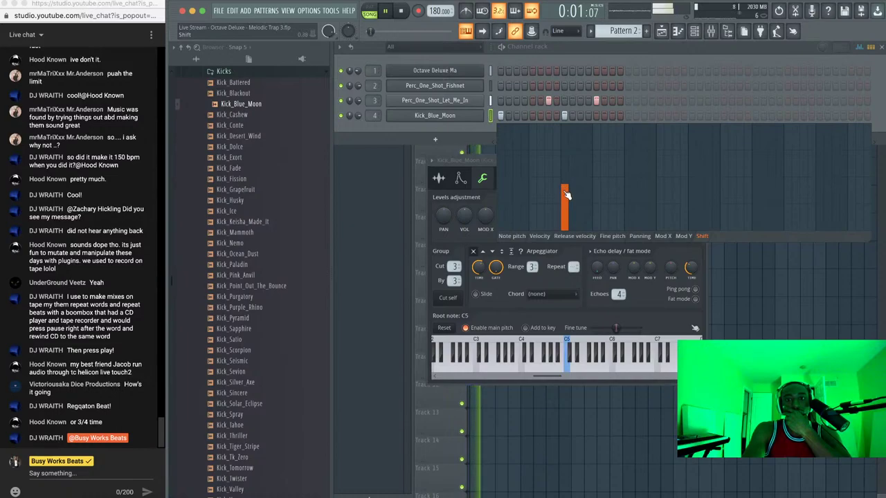
left_click(562, 236)
left_click(696, 237)
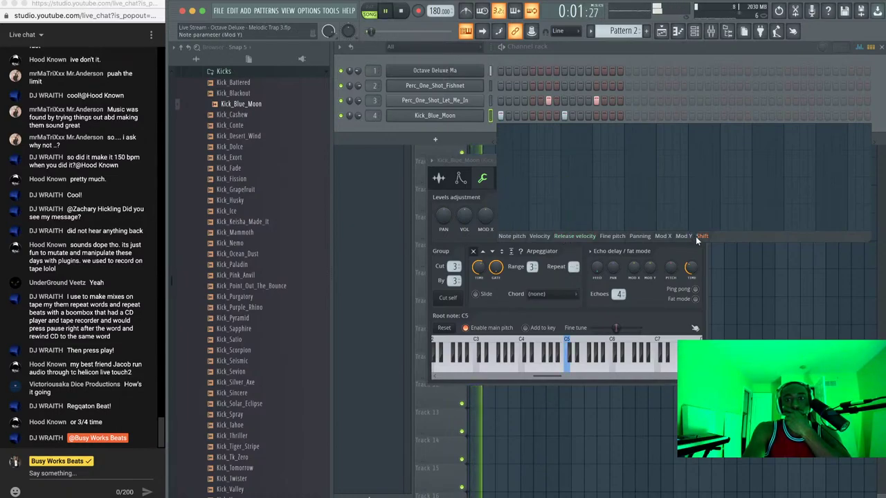
key("space")
Delay both Perc_One_Shot_Let_Me_In hits with Shift, check the timing in pattern mode with the metronome, and close the graph editor
left_click(490, 101)
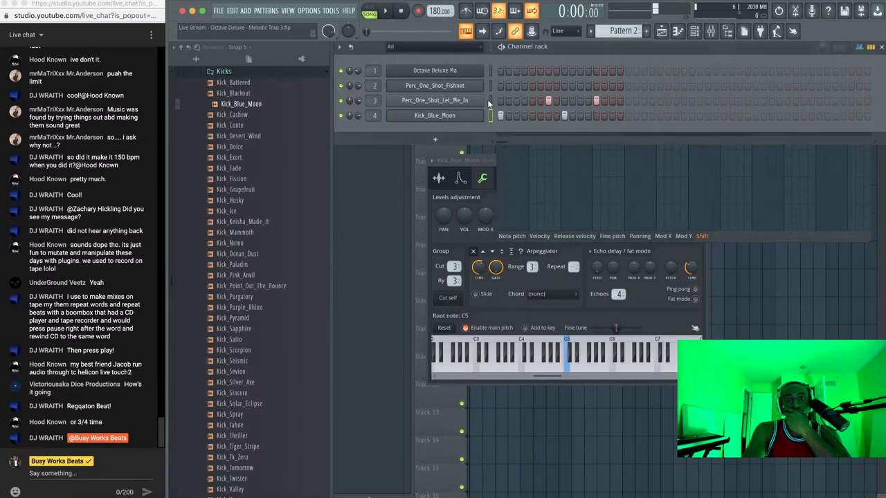
left_click(597, 184)
left_click(550, 170)
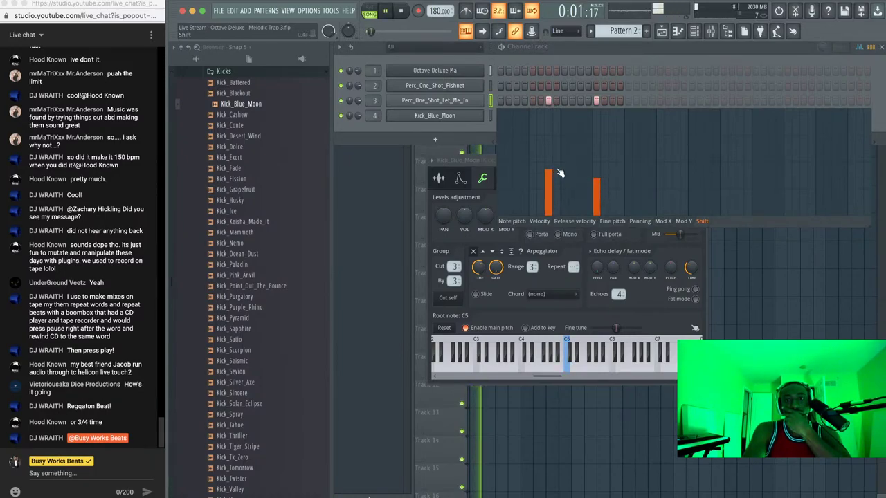
left_click(597, 165)
key("space")
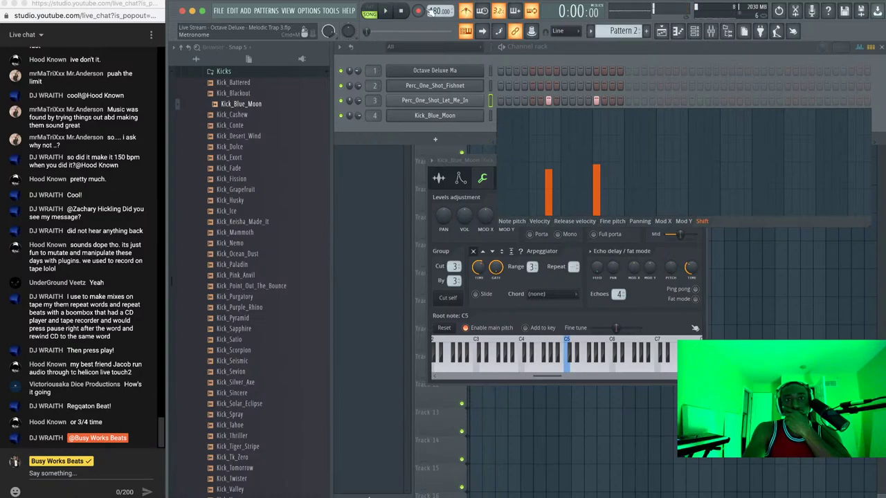
key("space")
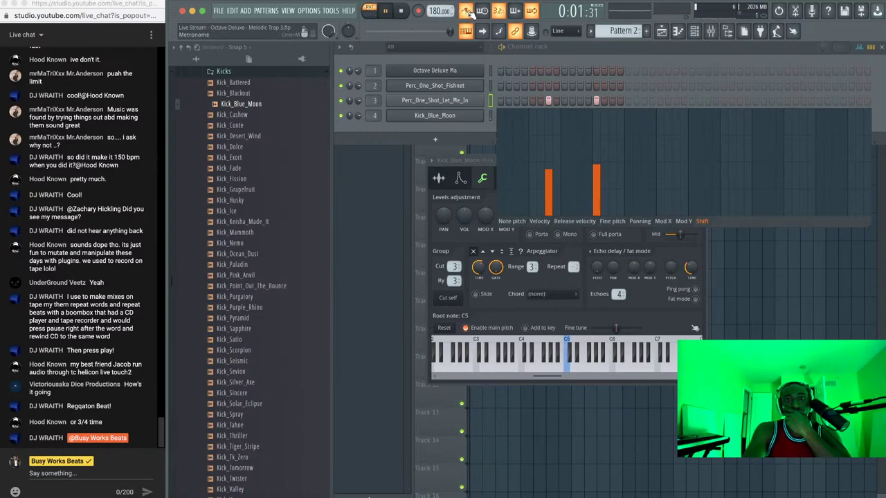
left_click(601, 194)
left_click(859, 47)
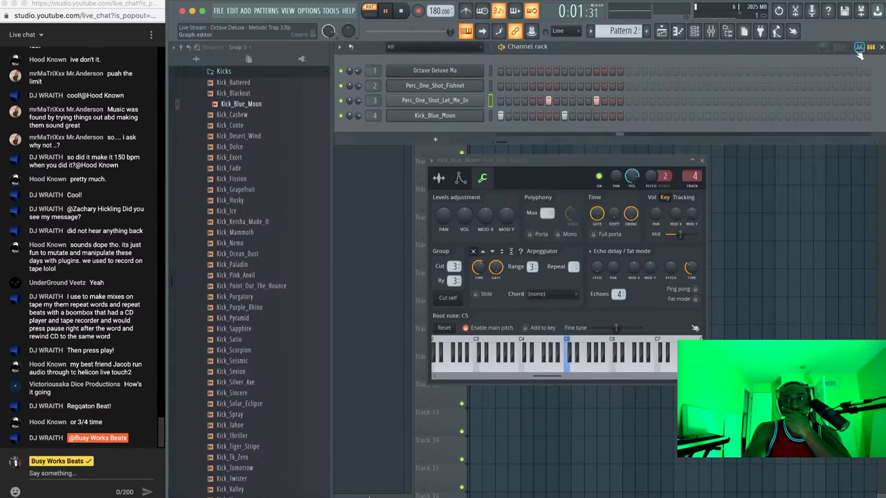
Shape Perc_One_Shot_Let_Me_In's volume envelope with a very short hold and minimal attack, decay, sustain and release, then close its channel settings
left_click(489, 100)
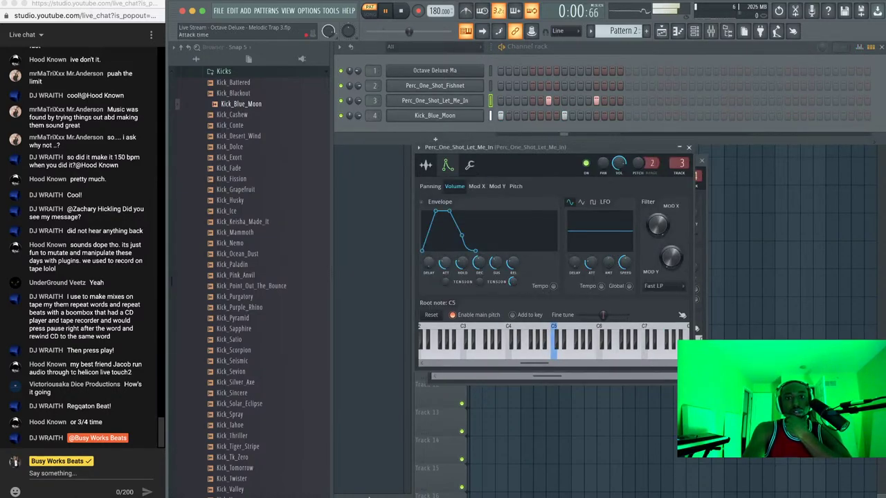
left_click_drag(445, 263, 445, 290)
left_click_drag(496, 262, 496, 265)
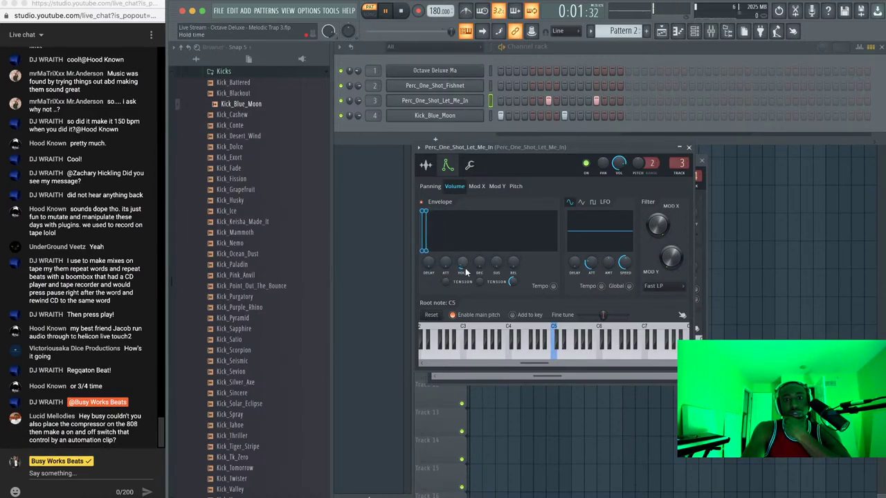
left_click(477, 187)
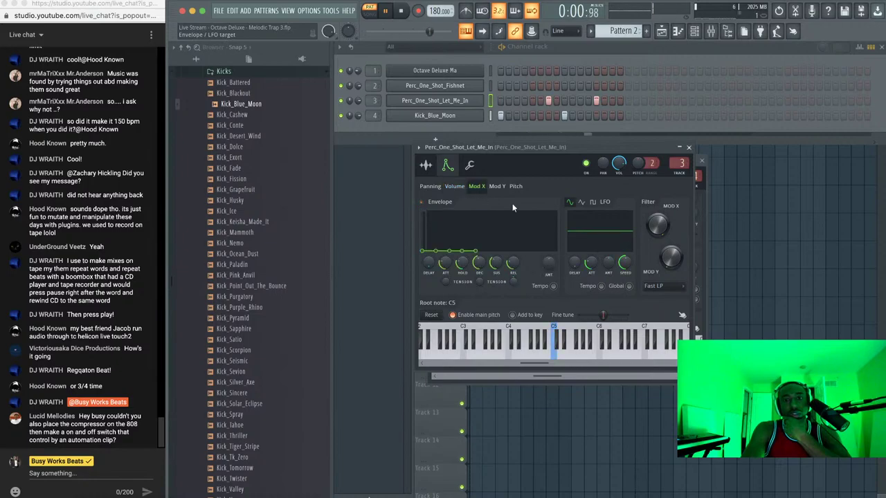
left_click(427, 165)
left_click(689, 147)
Open the volume envelope settings of the Kick_Blue_Moon channel and replay Pattern 2
left_click(476, 116)
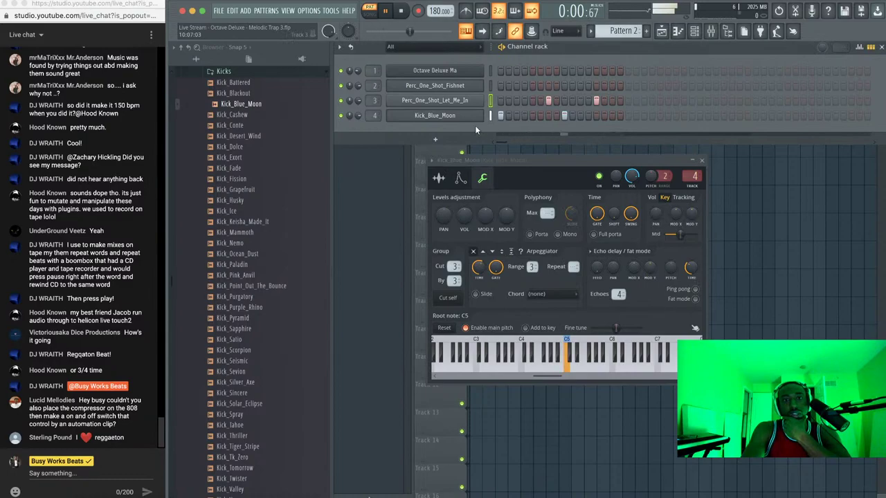
left_click(476, 117)
left_click(476, 116)
left_click(460, 179)
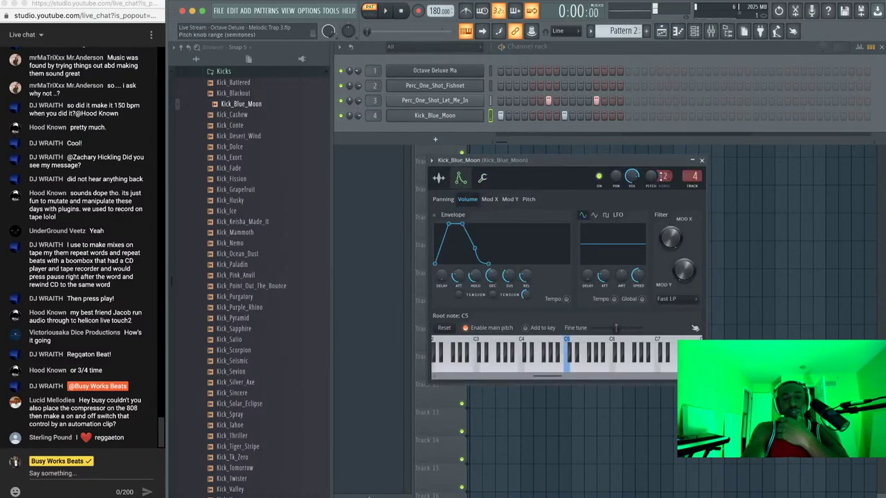
left_click(563, 116)
key("space")
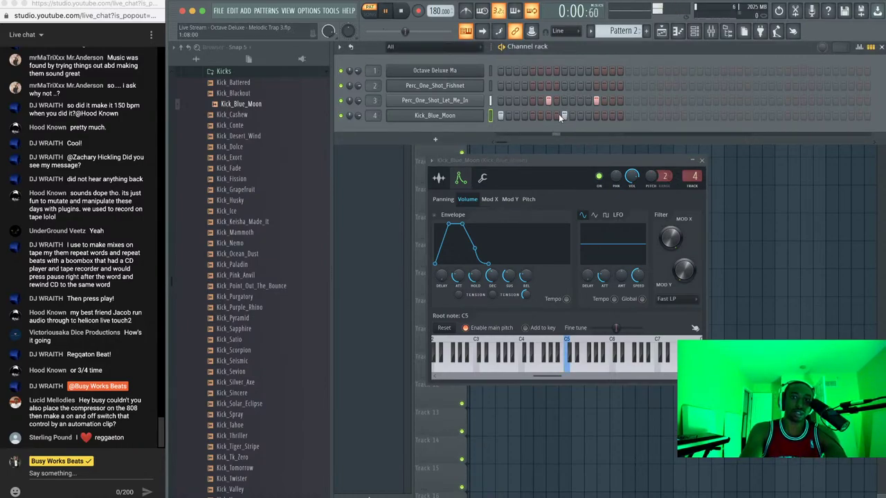
Raise the Shift value of the Kick_Blue_Moon hit on step 8 and reset the step 1 hit's Shift to zero
key("space")
left_click(859, 47)
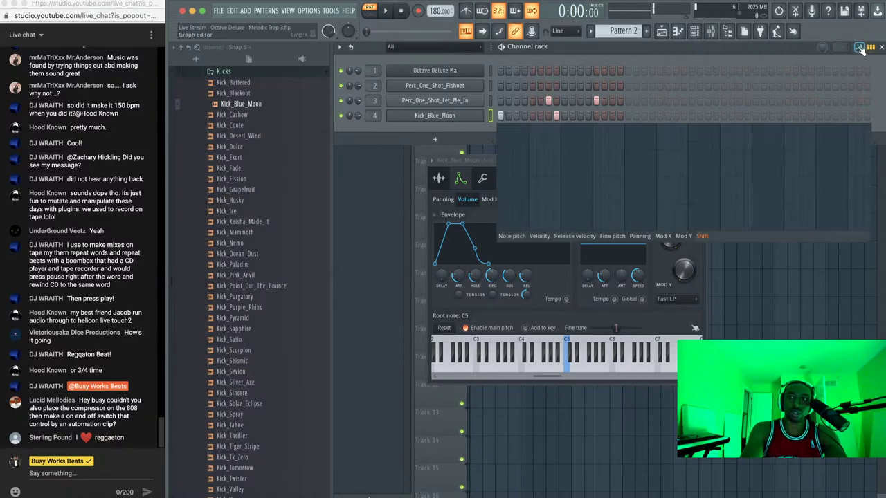
left_click(564, 173)
key("space")
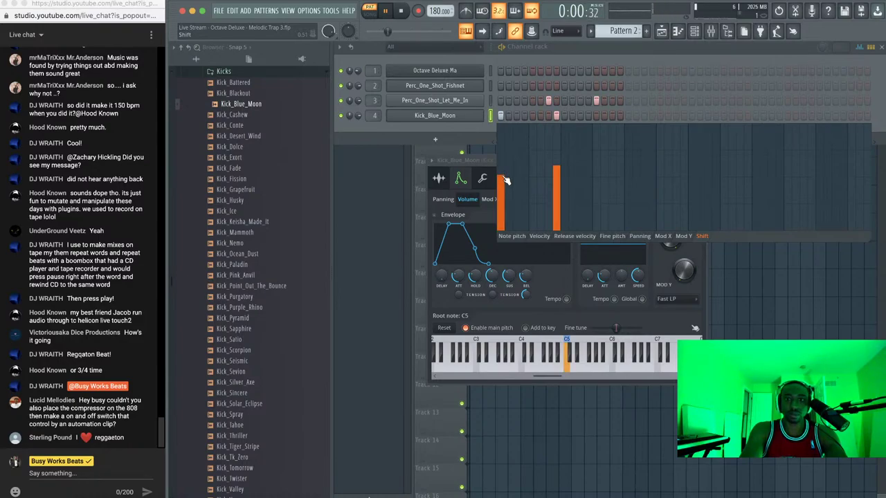
left_click(501, 115)
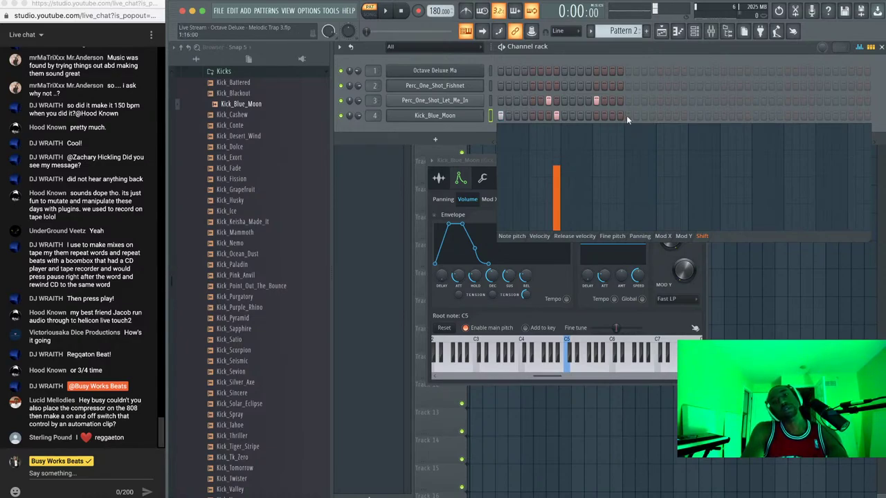
key("space")
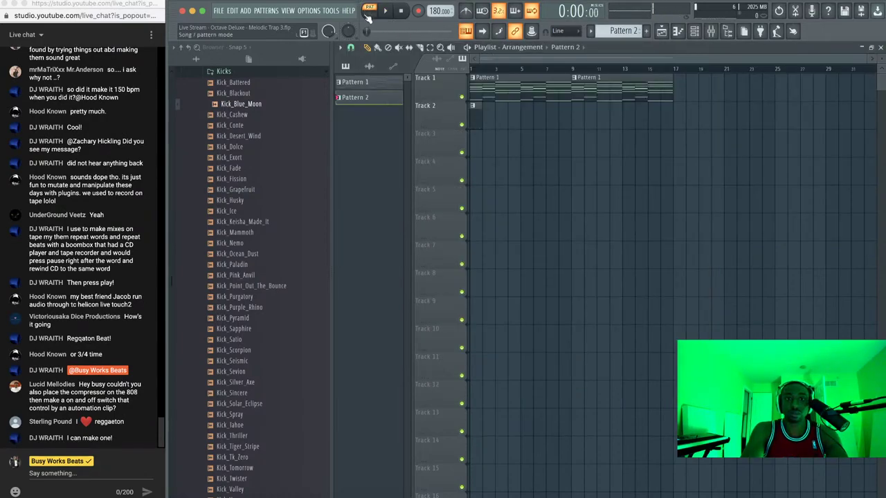
Switch playback to song mode and play the arrangement while checking Pattern 2's steps in the channel rack
left_click(369, 15)
key("space")
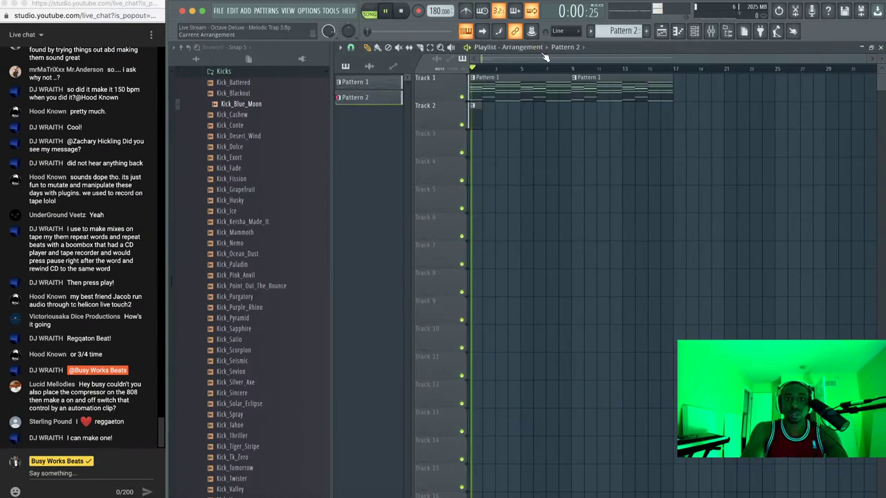
left_click(694, 31)
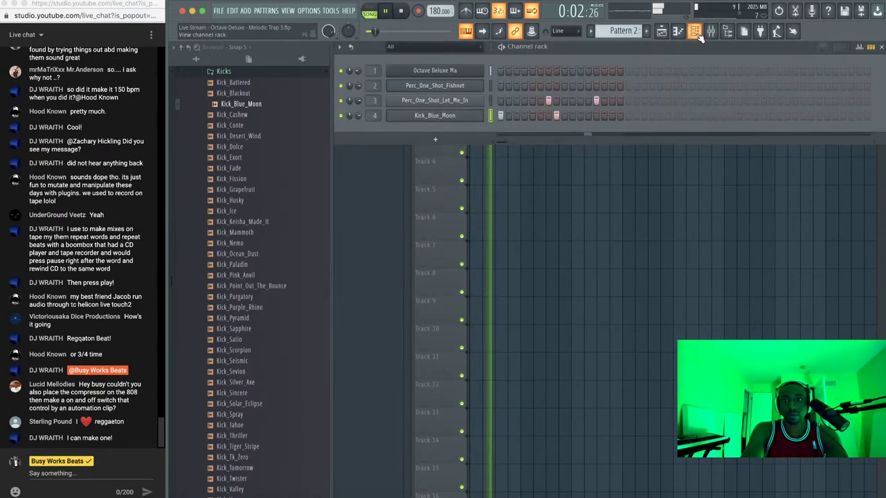
left_click(859, 47)
left_click(859, 47)
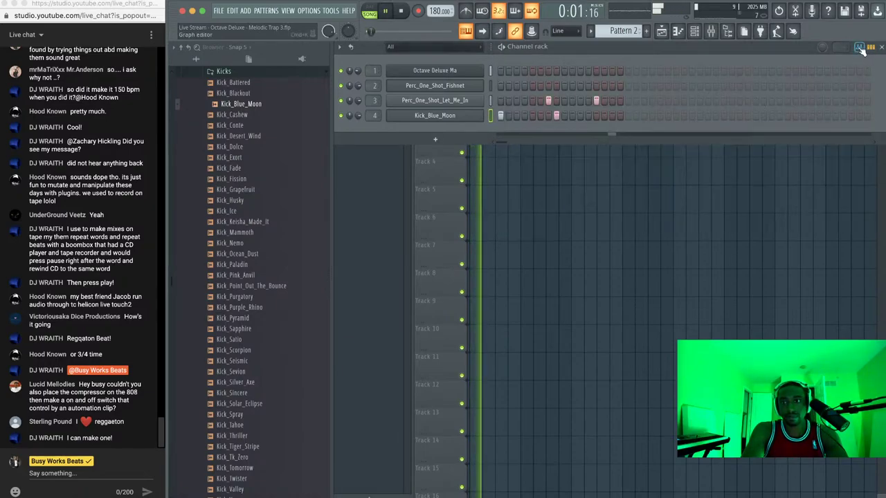
key("space")
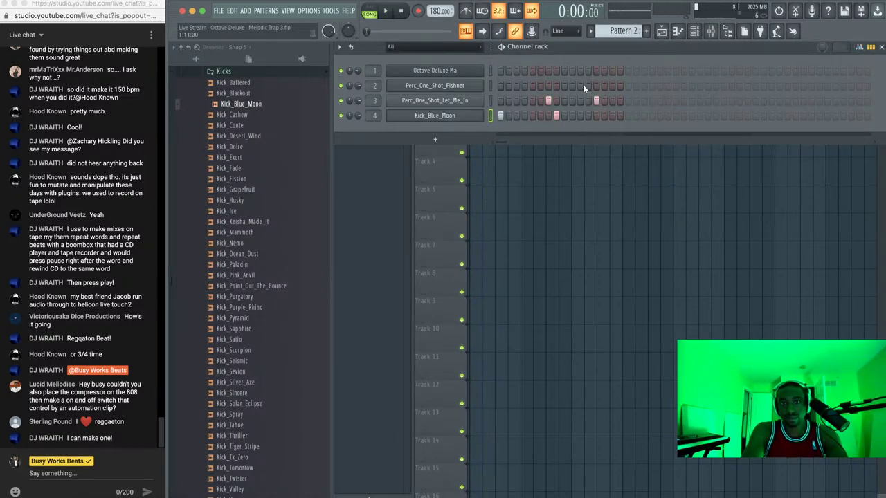
key("space")
Repeat the Pattern 2 clip along track 2 through bar 16 of the playlist and save the project
key("F6")
mouse_move(493, 128)
left_mouse_down()
mouse_move(476, 127)
mouse_move(671, 122)
left_mouse_up()
key("ctrl+b")
key("ctrl+b")
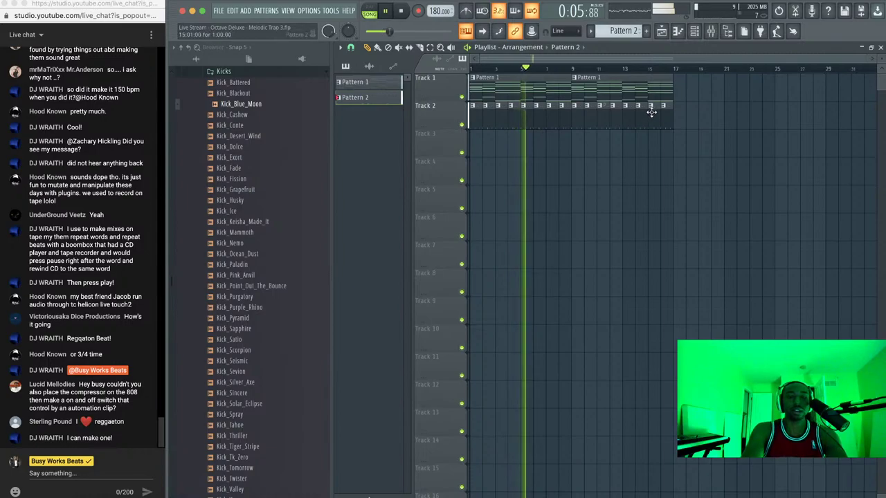
key("F6")
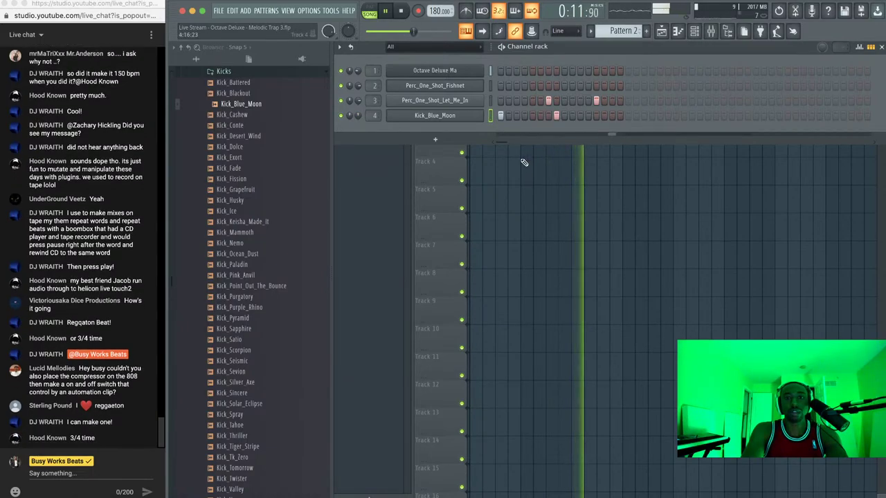
key("F6")
key("ctrl+s")
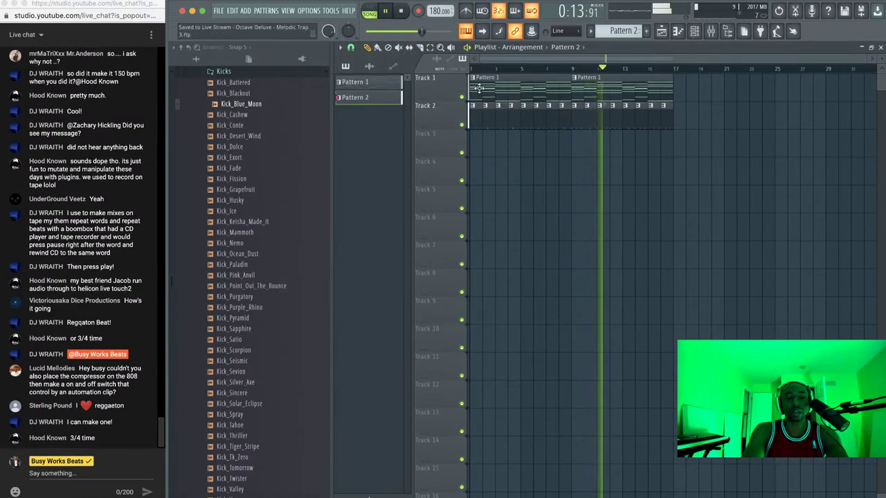
Stop playback, set the project tempo to 90 and clear all percussion and kick steps from Pattern 2
left_click(695, 30)
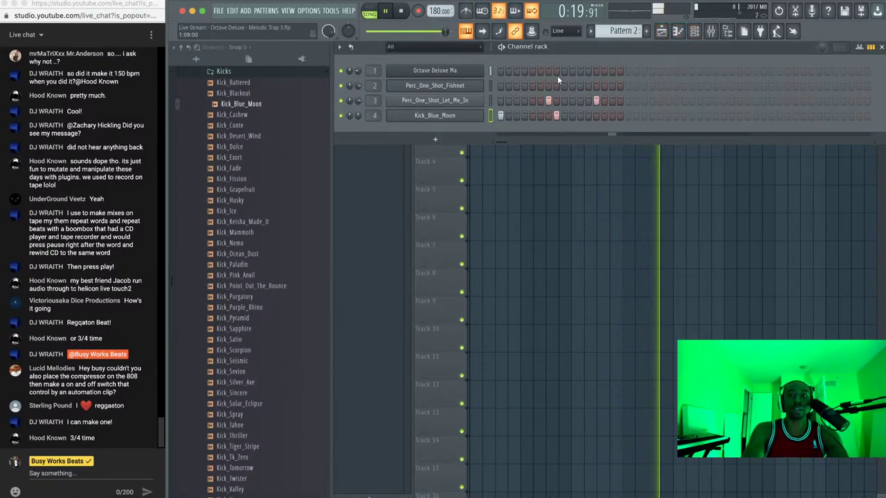
key("space")
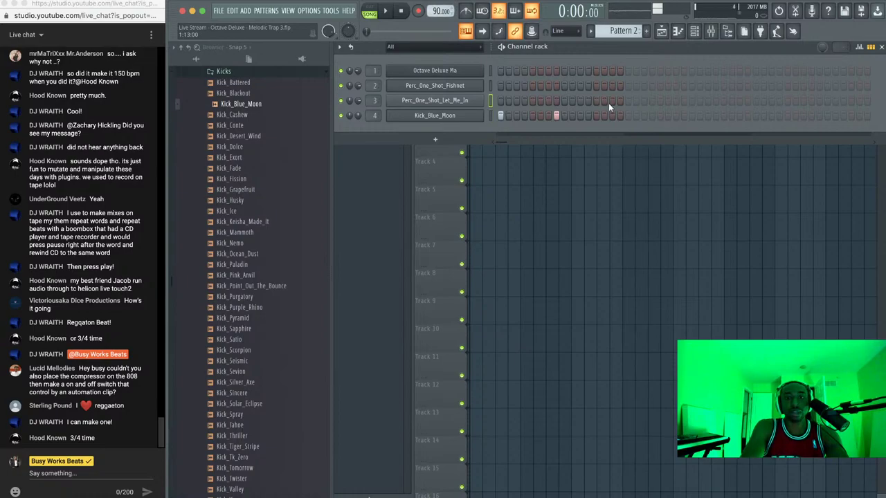
left_click(492, 116)
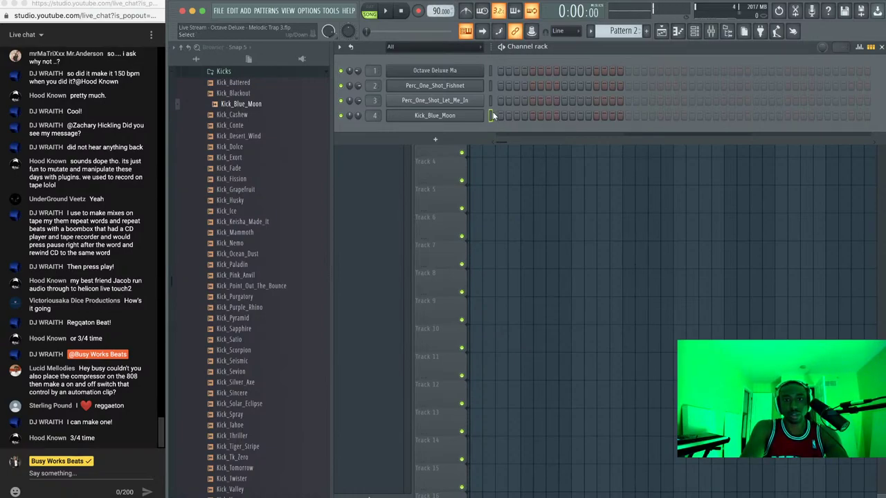
left_click(859, 46)
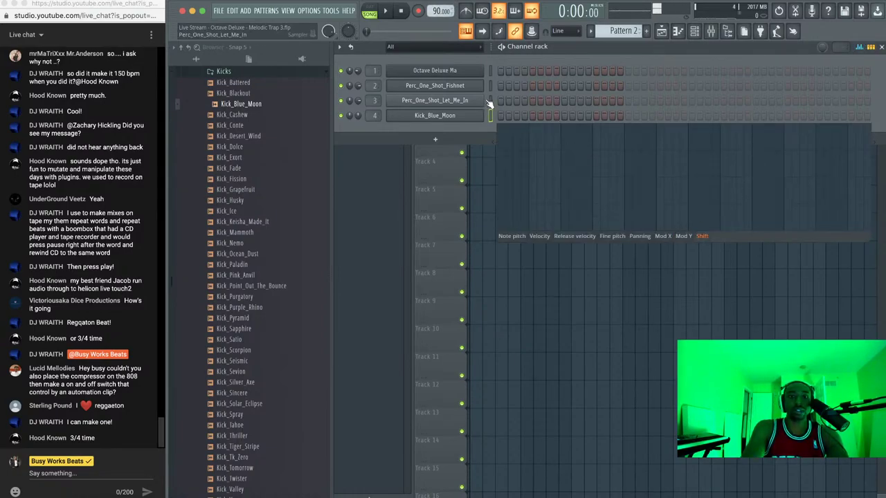
Delete all Pattern 2 clips from track 2 in the playlist
key("F6")
left_click_drag(666, 111, 478, 115)
key("Delete")
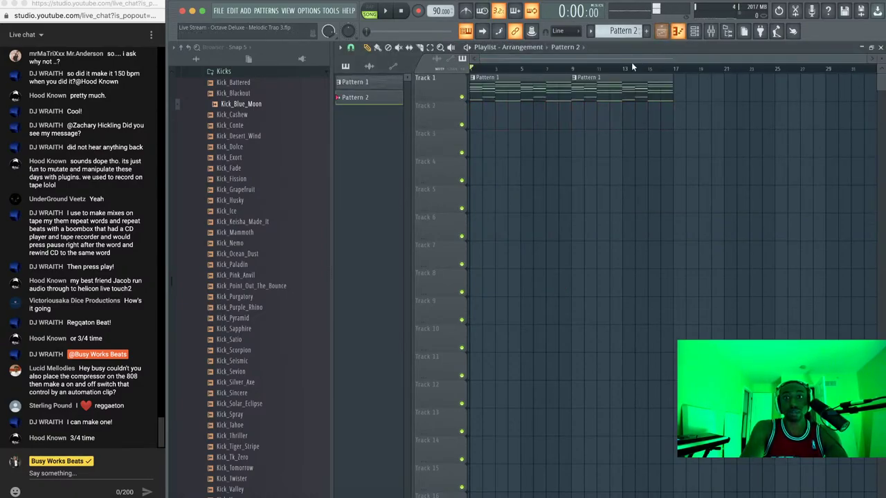
Scale all of Pattern 1's Octave Deluxe notes to 50% of their length in the piano roll and play the result
double_click(619, 78)
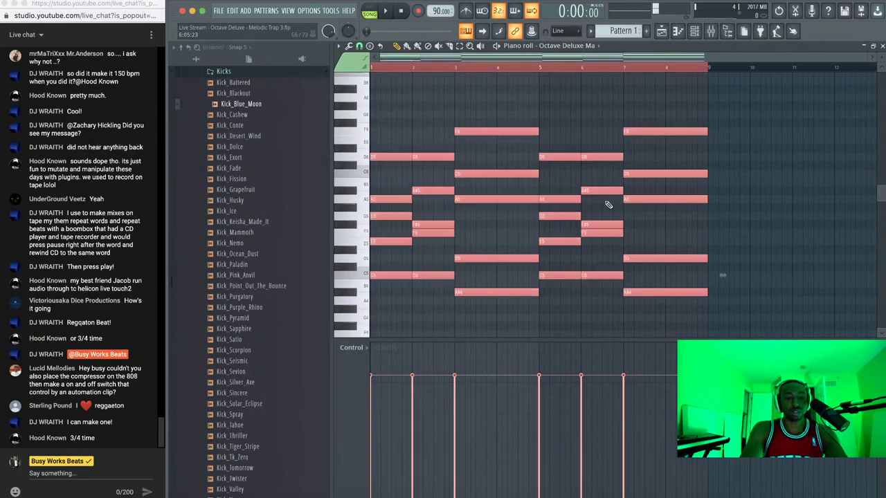
left_click_drag(724, 276, 571, 264)
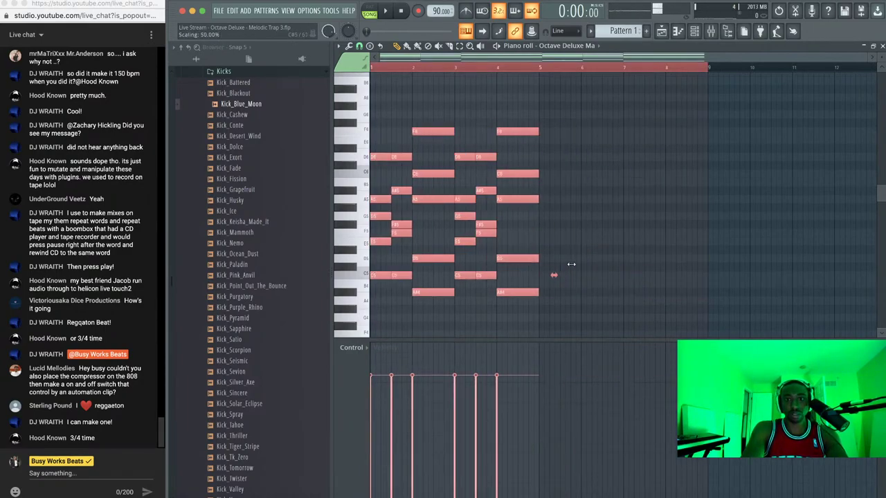
key("space")
key("Escape")
key("space")
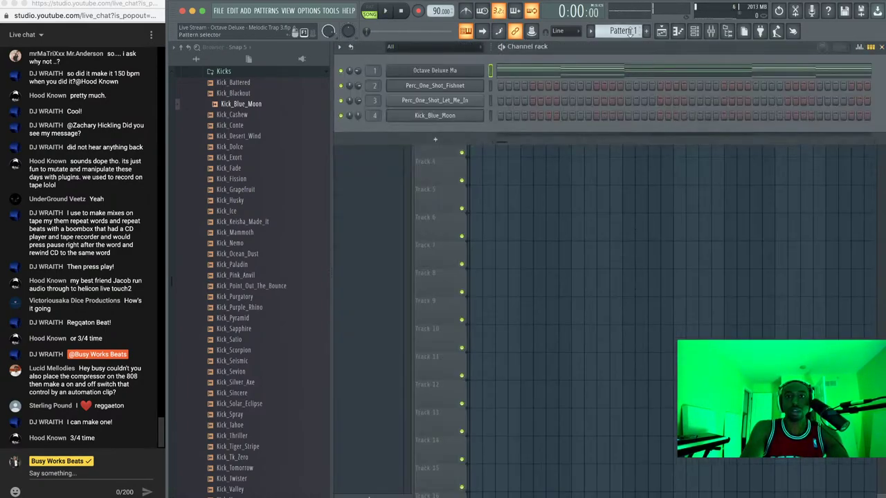
Select Pattern 2 and audition the kick samples from Kick_Cashew through Kick_Grapefruit, returning to Kick_Fission
scroll(629, 30, "down", 1)
left_click(273, 117)
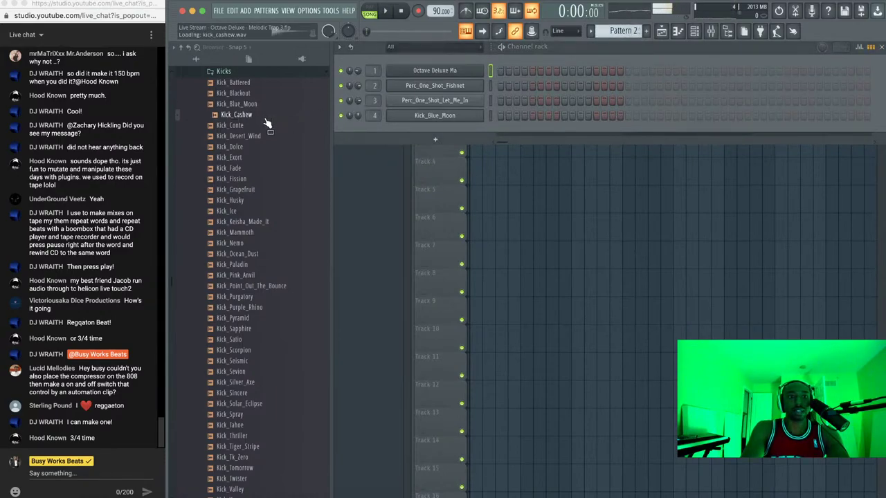
left_click(263, 128)
left_click(264, 136)
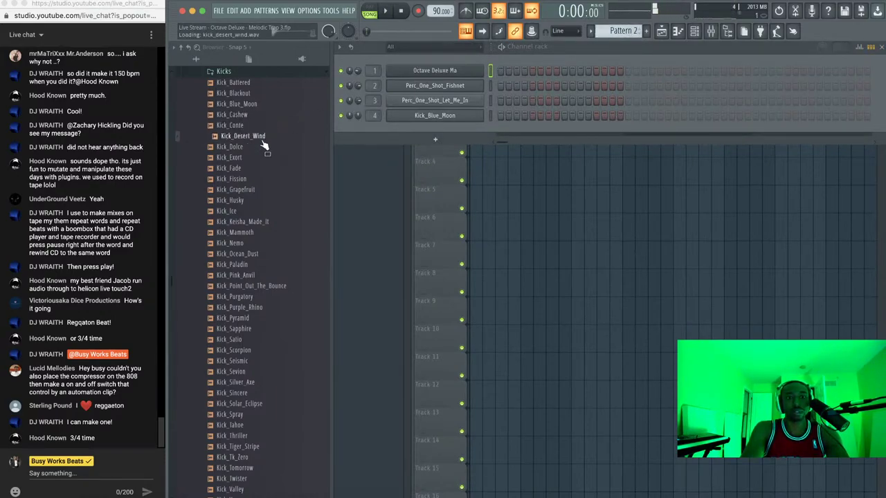
key("Down")
key("Down")
key("Down")
key("Down")
key("Down")
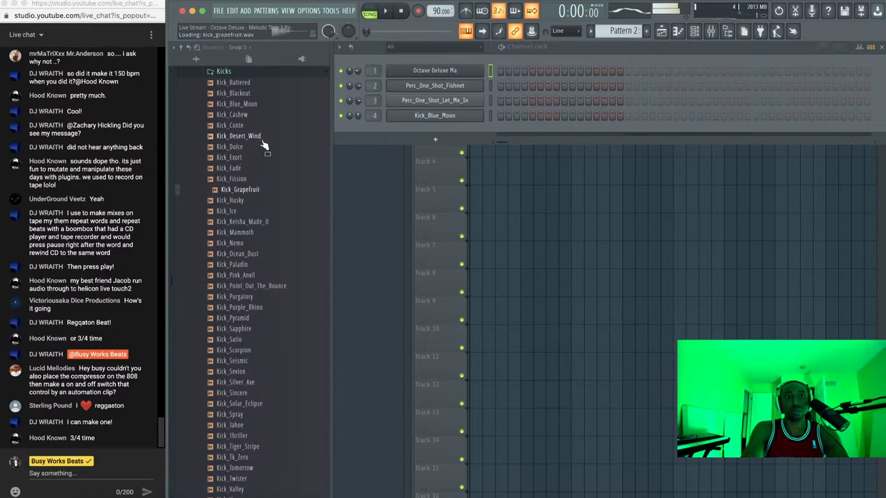
left_click(245, 178)
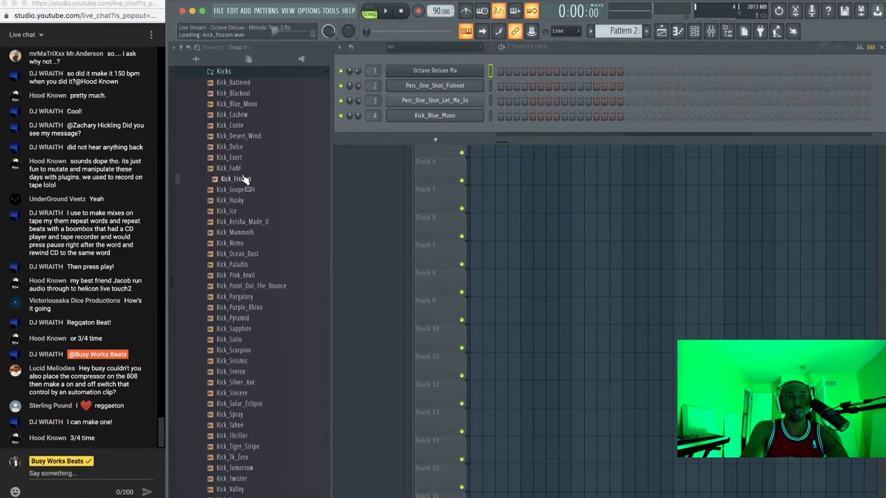
Add Kick_Blue_Moon on step 1 and Perc_One_Shot_Let_Me_In on step 5 of Pattern 2, and place its clip on track 2 at bar 1
left_click(491, 116)
left_click(508, 116)
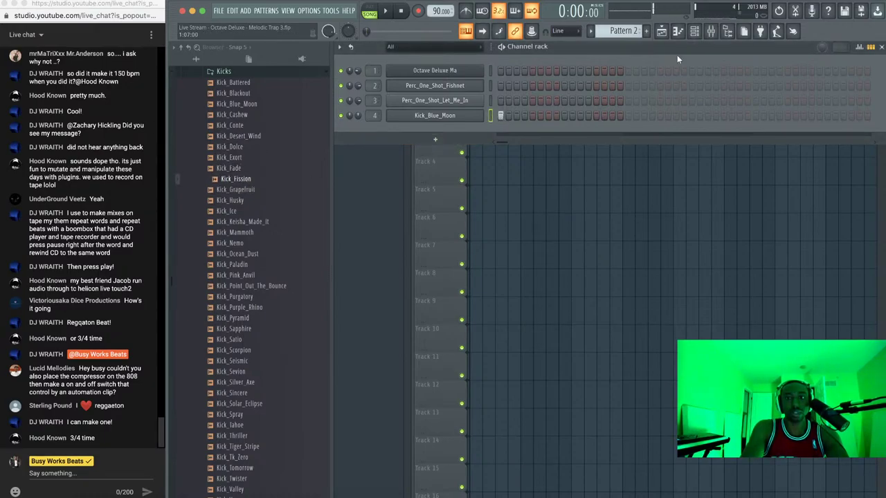
left_click(533, 101)
key("F6")
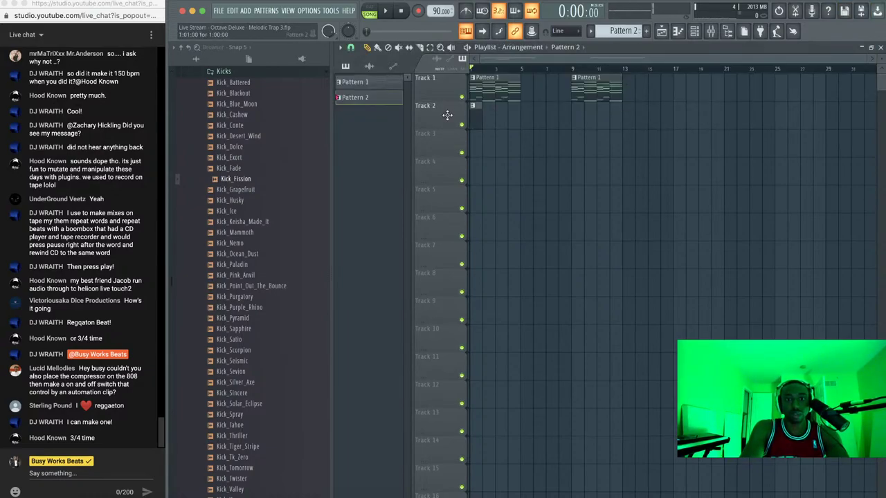
In Pattern 2, move the Perc_One_Shot_Let_Me_In hit to step 4, add another on step 7, and add kicks on steps 5 and 9
left_click(694, 31)
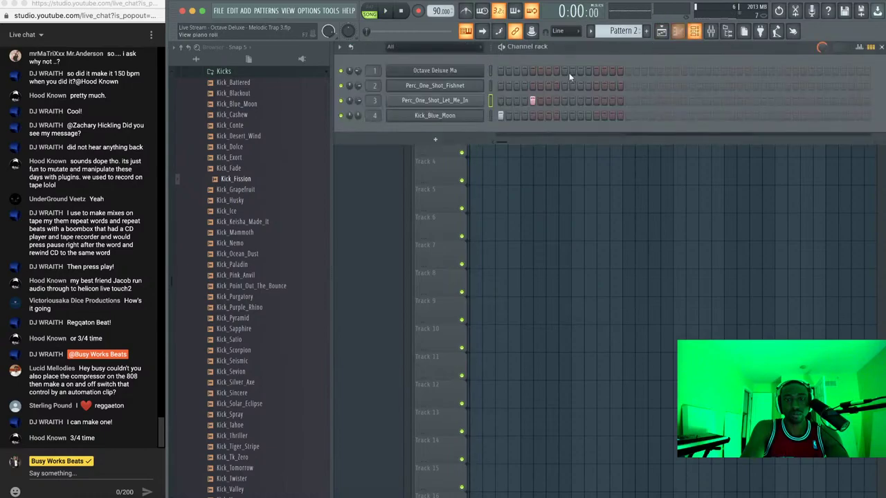
left_click(525, 101)
key("space")
left_click(532, 115)
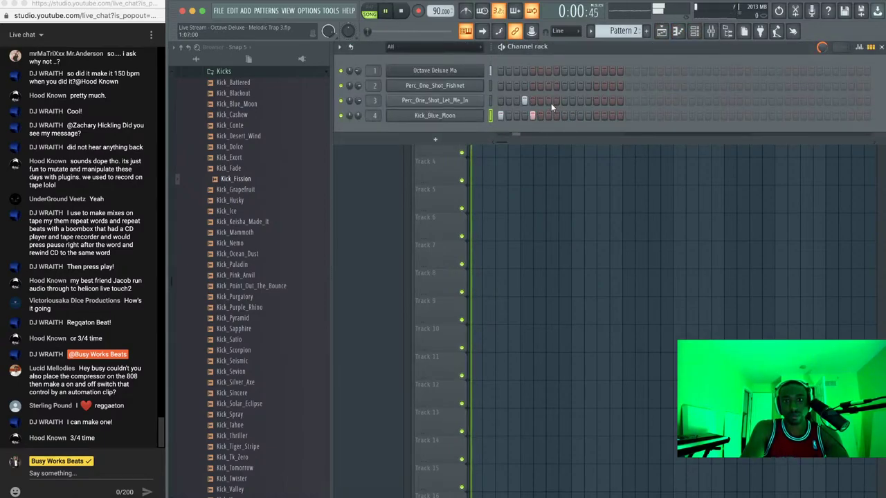
left_click(549, 100)
left_click(563, 116)
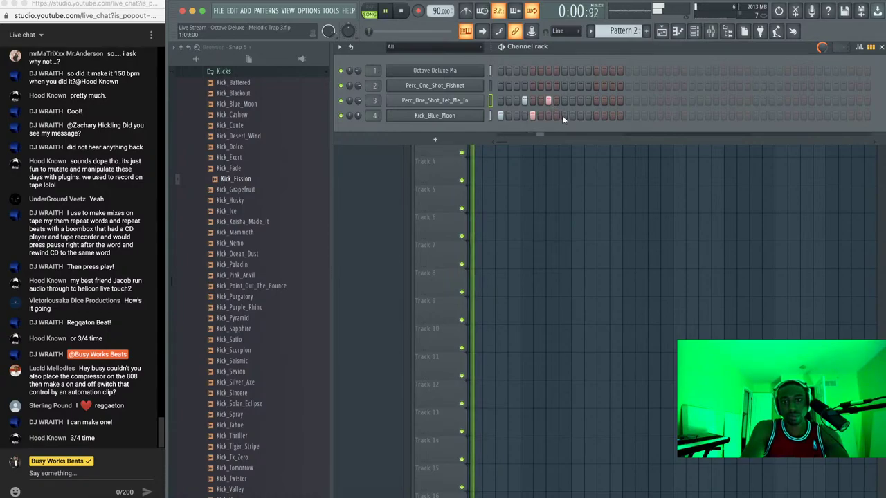
During playback, add Perc_One_Shot_Let_Me_In hits on steps 12 and 15 and a Kick_Blue_Moon hit on step 13
key("F6")
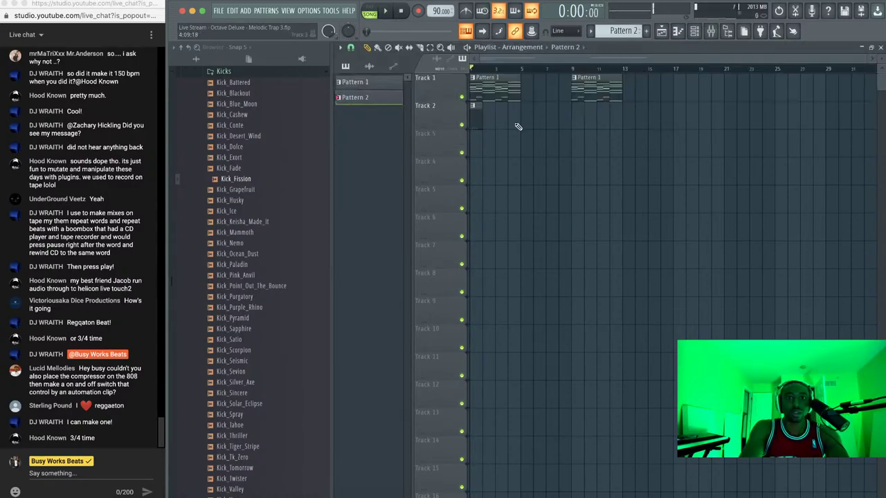
left_click(711, 31)
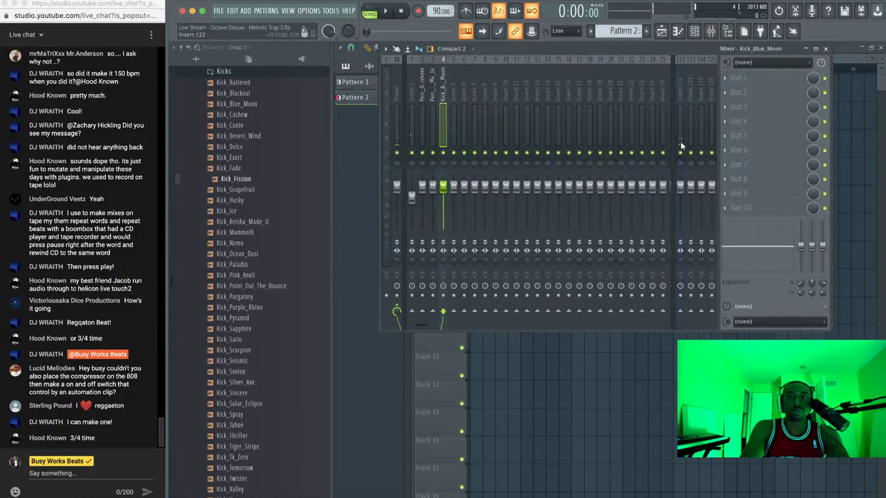
key("space")
key("F9")
left_click(694, 30)
key("space")
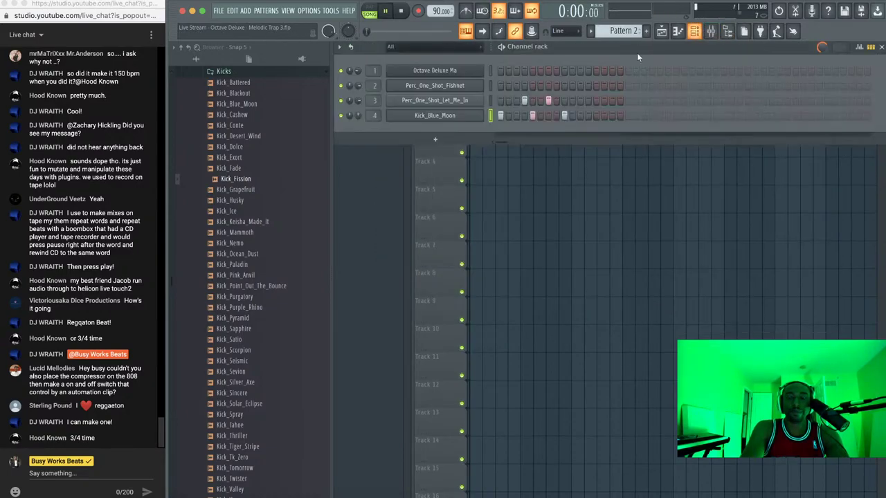
left_click(587, 101)
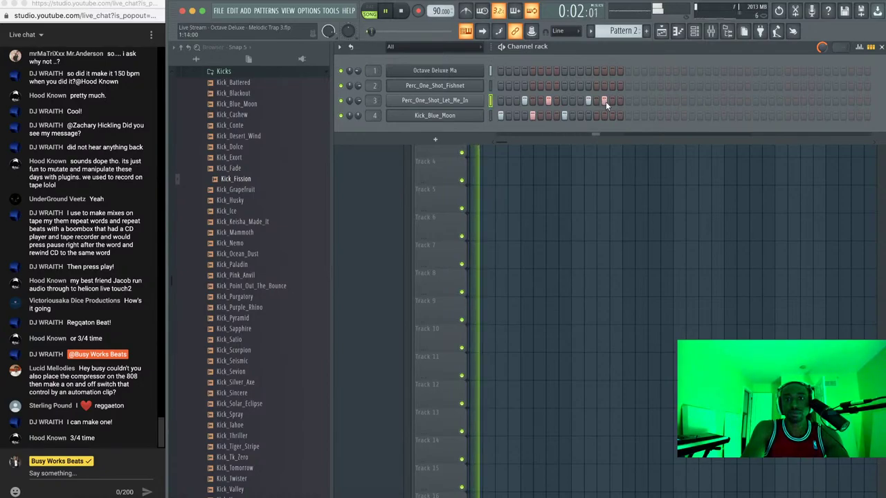
left_click(612, 101)
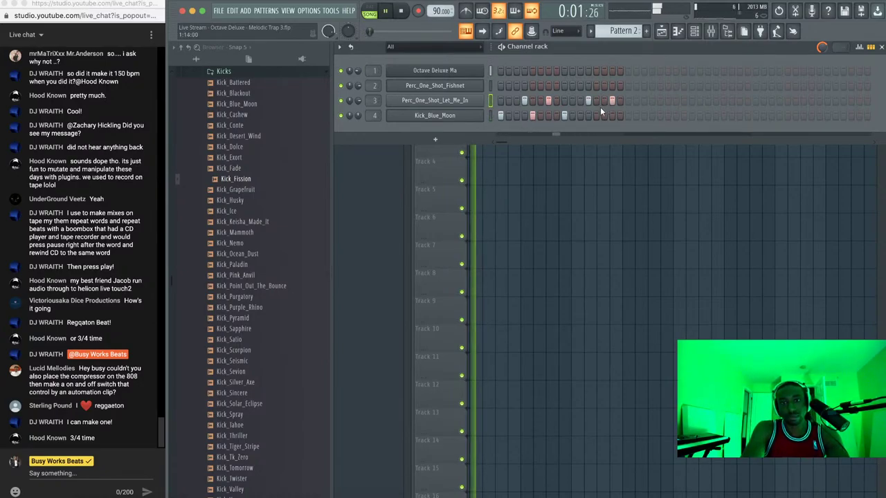
left_click(595, 115)
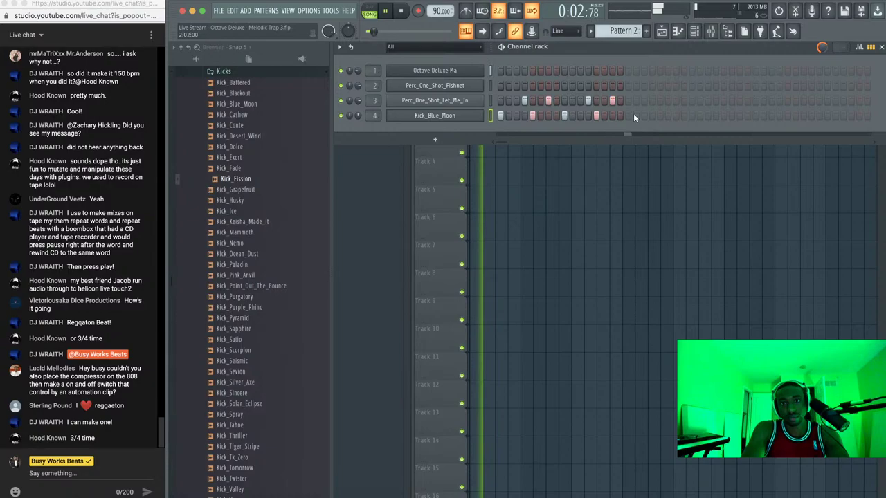
Repeat the Pattern 2 clip along track 2 of the playlist through bar 12
left_click(597, 214)
left_click_drag(485, 130, 475, 119)
key("ctrl+b")
key("ctrl+b")
key("ctrl+b")
key("ctrl+b")
key("ctrl+b")
key("ctrl+b")
key("ctrl+b")
key("ctrl+b")
key("ctrl+b")
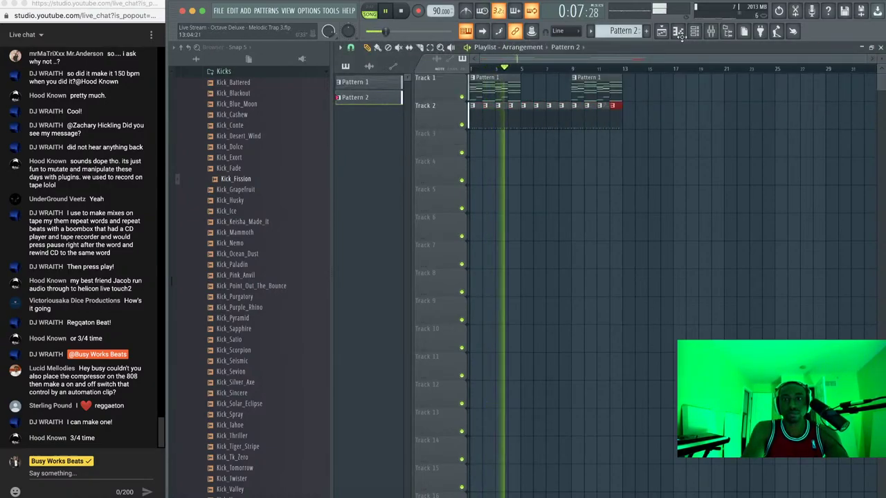
Raise the time shift of the Kick_Blue_Moon channel and set that of Perc_One_Shot_Let_Me_In to about 0:04
key("F6")
left_click(453, 118)
left_click(483, 179)
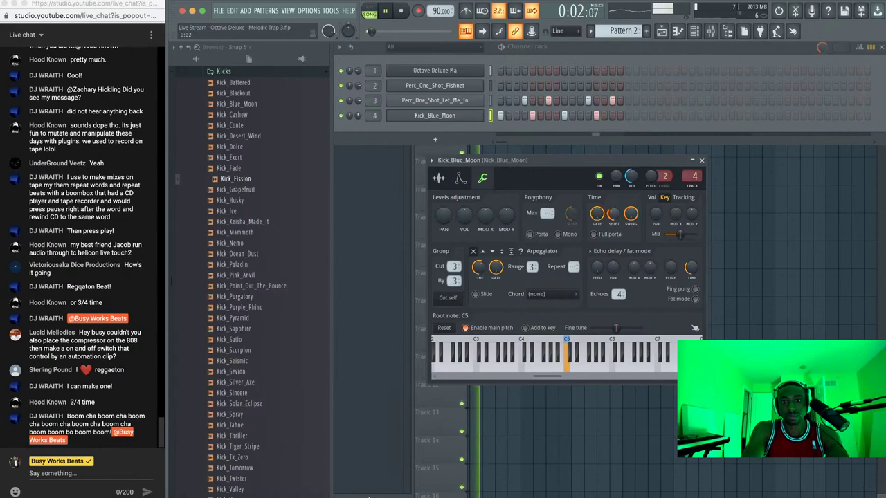
left_click(701, 160)
left_click(434, 100)
left_click(469, 165)
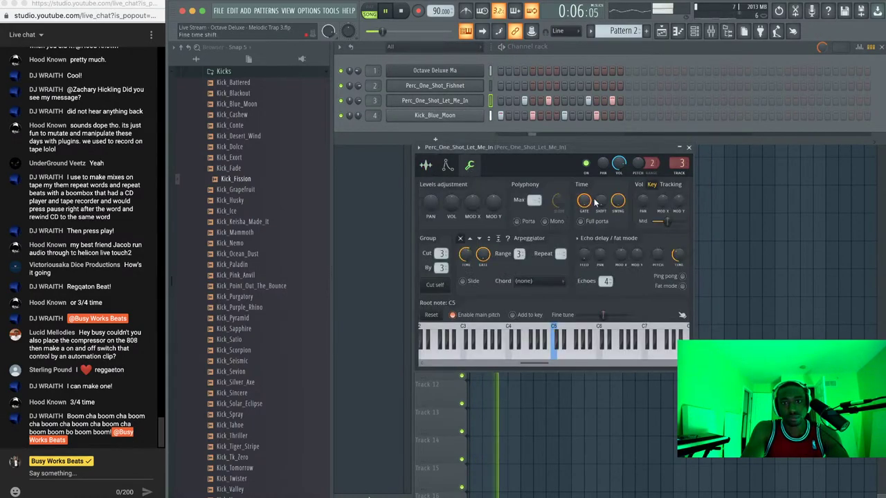
left_click_drag(594, 202, 594, 187)
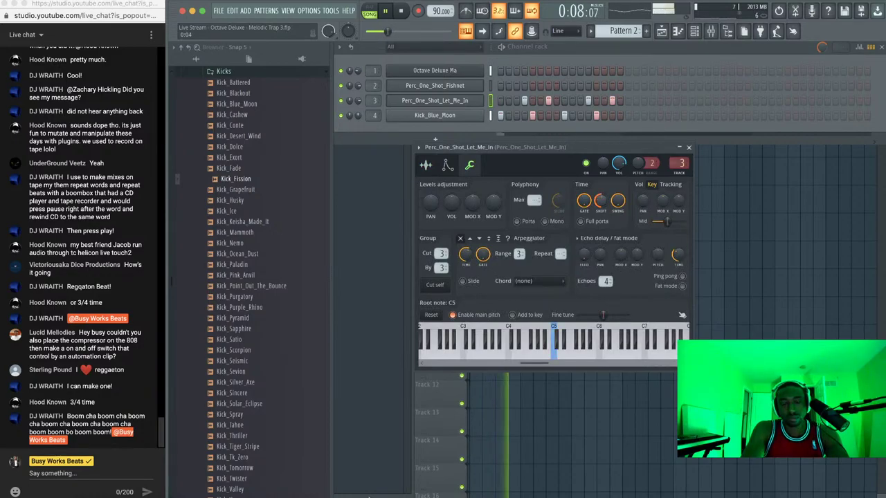
left_click(689, 148)
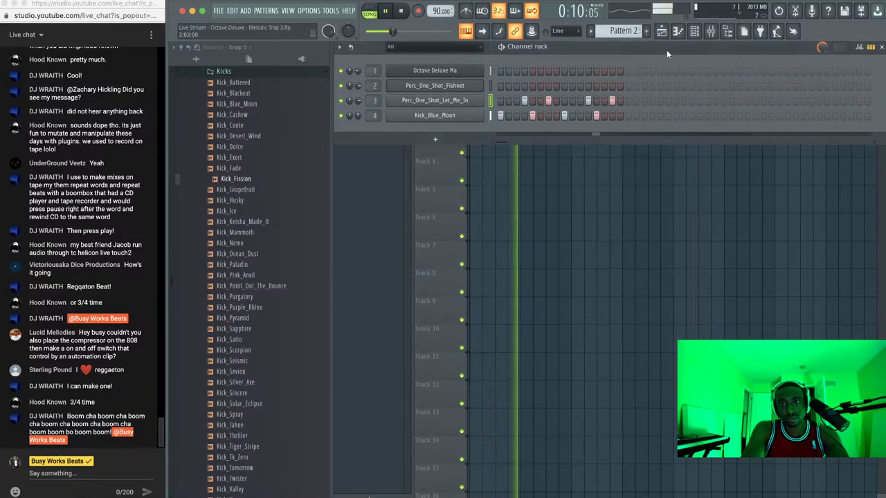
Lower the channel rack's global swing to about 40%
left_click(710, 32)
left_click(850, 56)
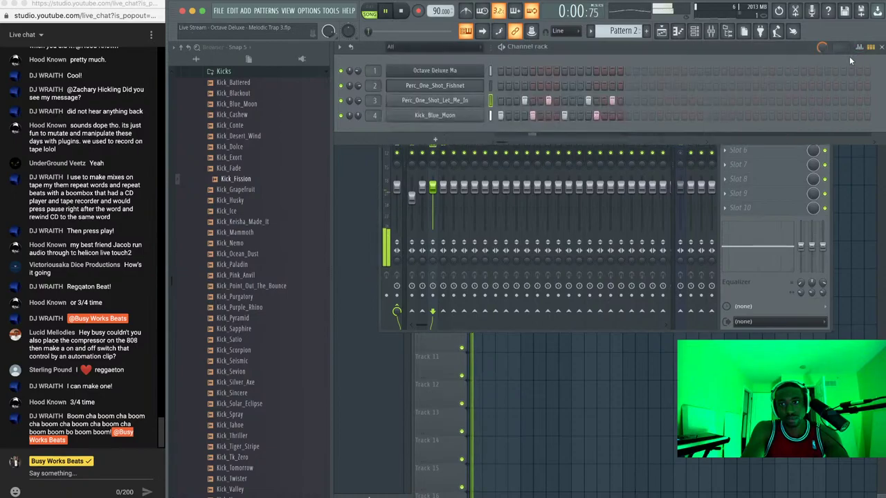
left_click_drag(821, 47, 822, 59)
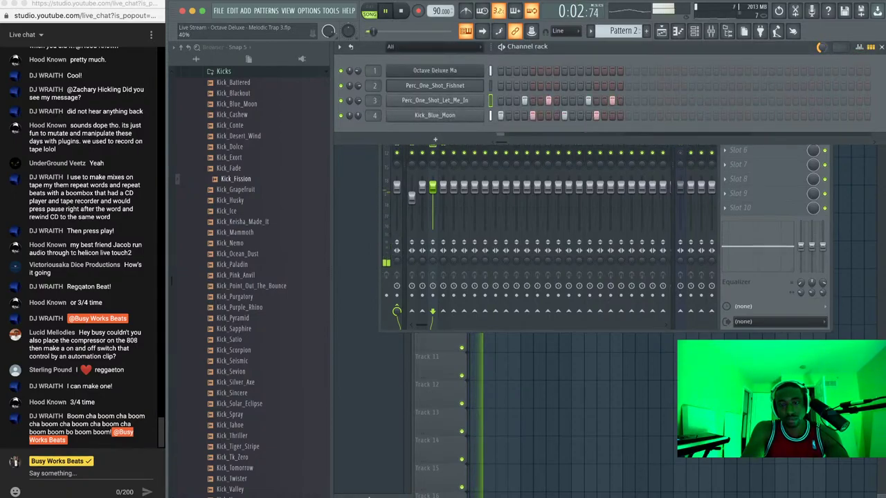
Enable Kick_Blue_Moon's volume envelope with attack, decay, sustain and release at minimum, and shorten its hold during playback
left_click(435, 115)
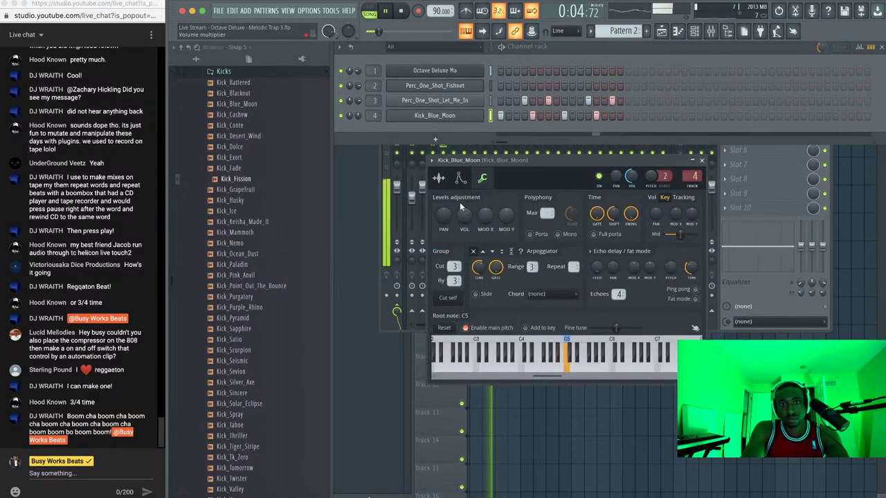
left_click(461, 179)
key("space")
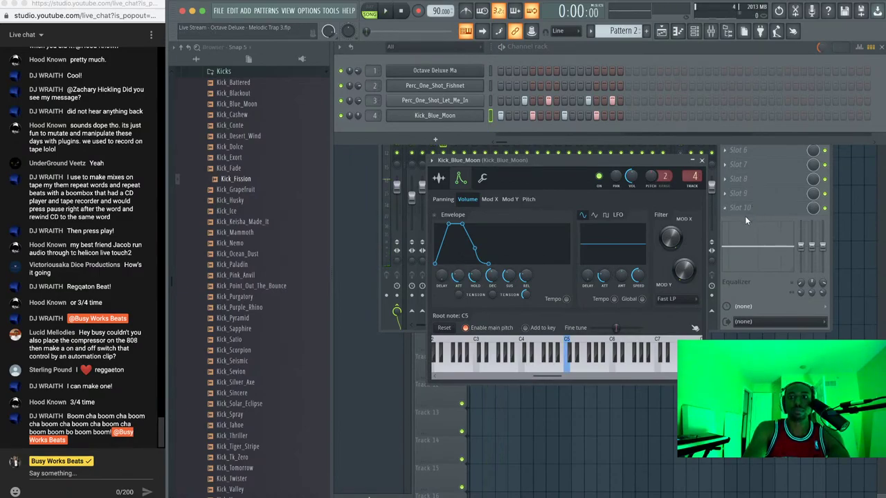
key("Escape")
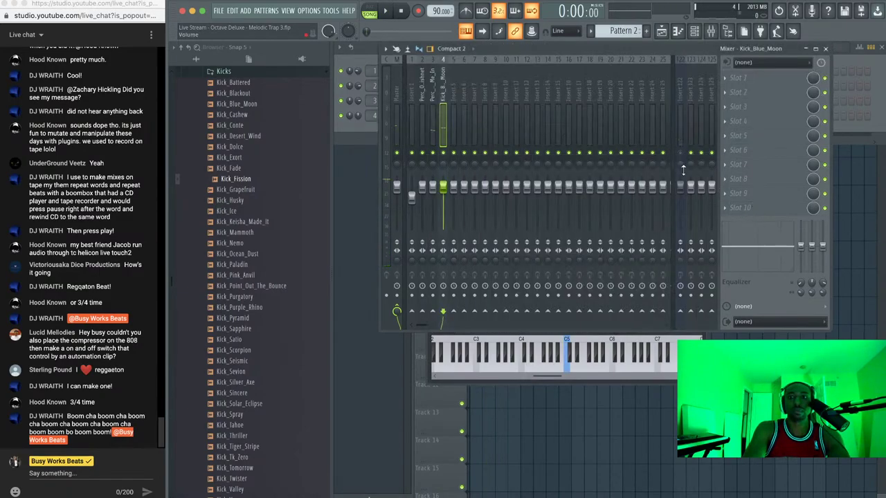
left_click(827, 49)
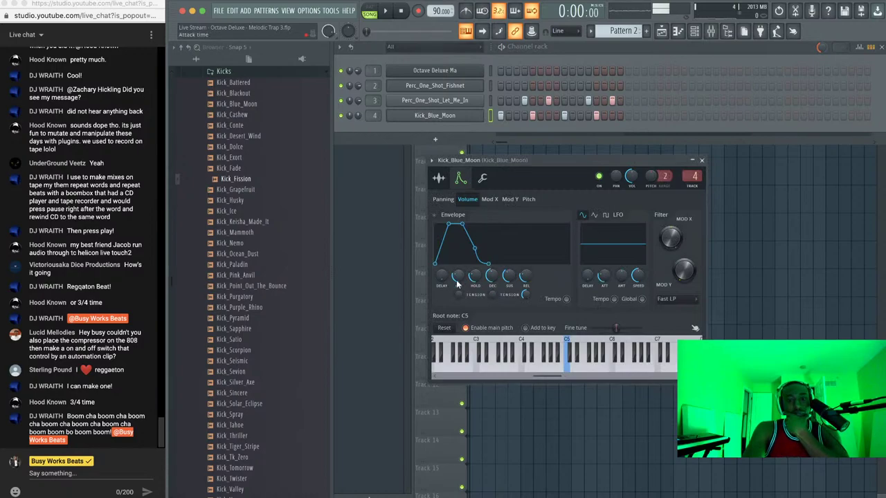
left_click_drag(531, 276, 507, 311)
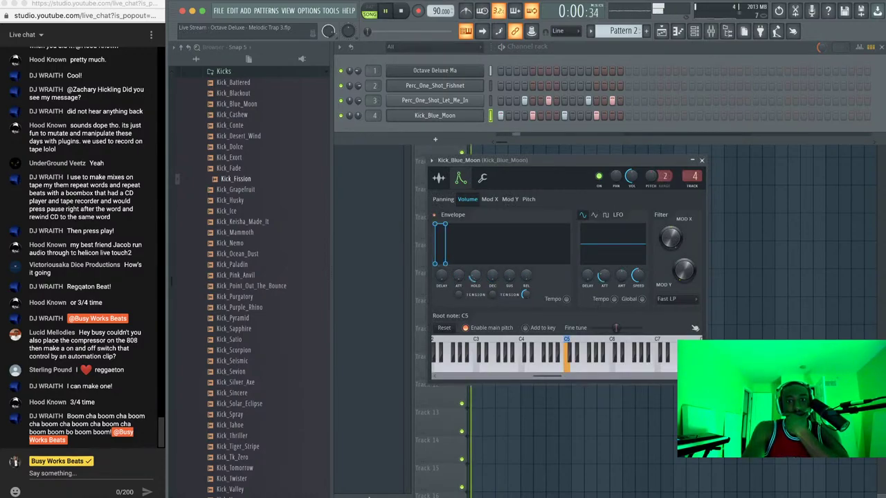
mouse_move(475, 275)
left_mouse_down()
mouse_move(476, 285)
mouse_move(482, 276)
left_mouse_up()
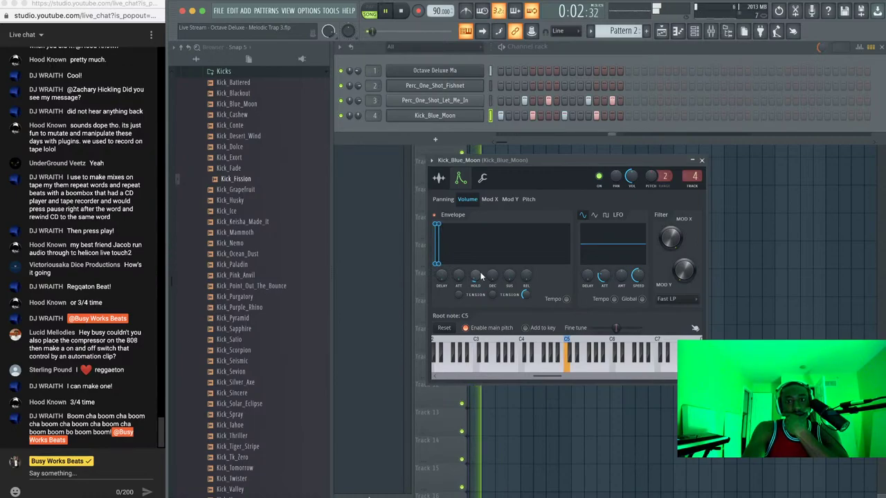
left_click(701, 160)
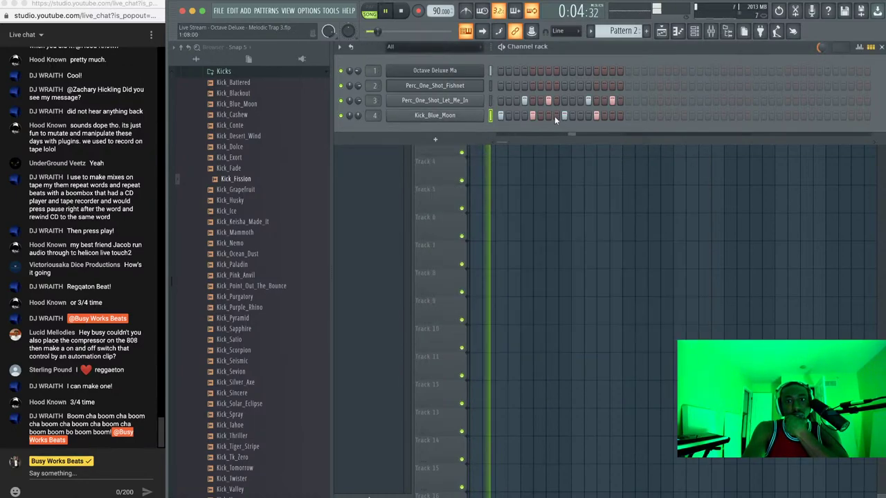
Adjust the time shift slightly in the Octave Deluxe channel's miscellaneous settings and return to the playlist
left_click(453, 77)
left_click(294, 122)
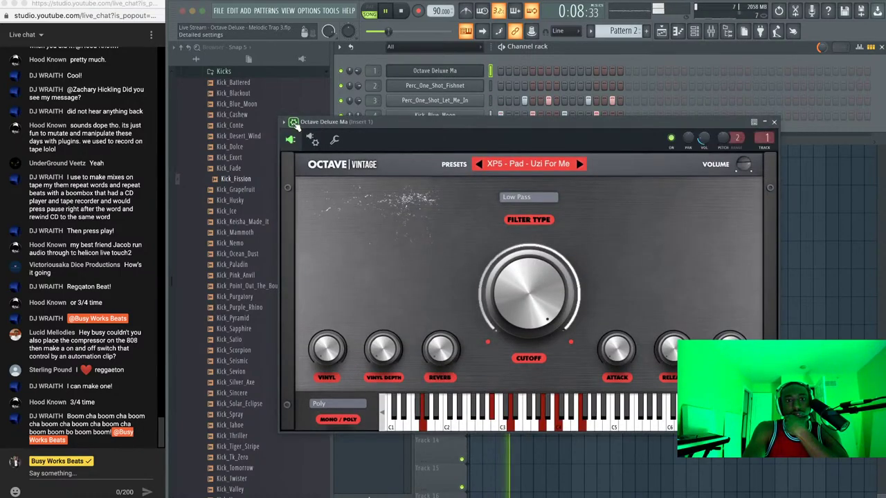
left_click(312, 139)
left_click(335, 139)
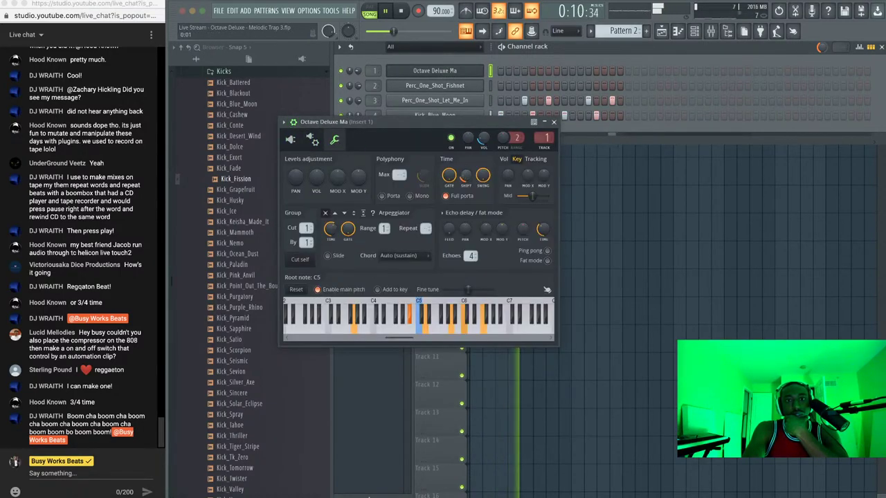
left_click_drag(465, 169, 465, 176)
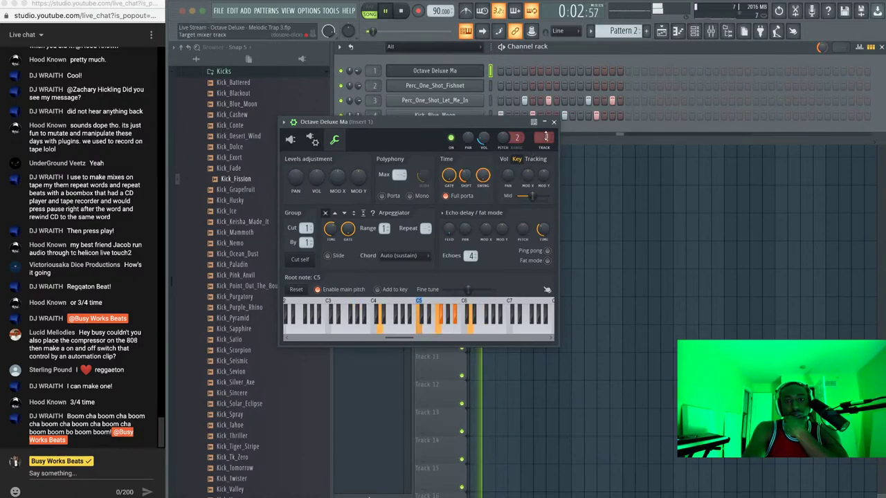
left_click(554, 121)
right_click(557, 147)
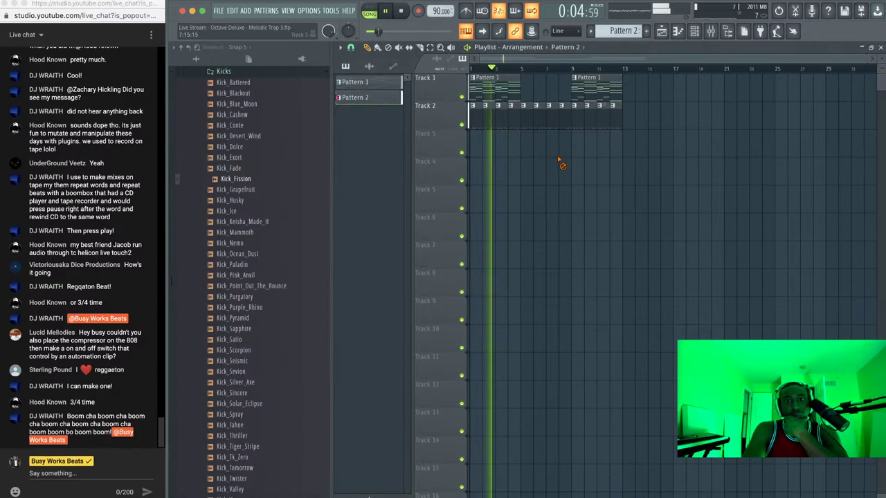
scroll(246, 192, "up", 2)
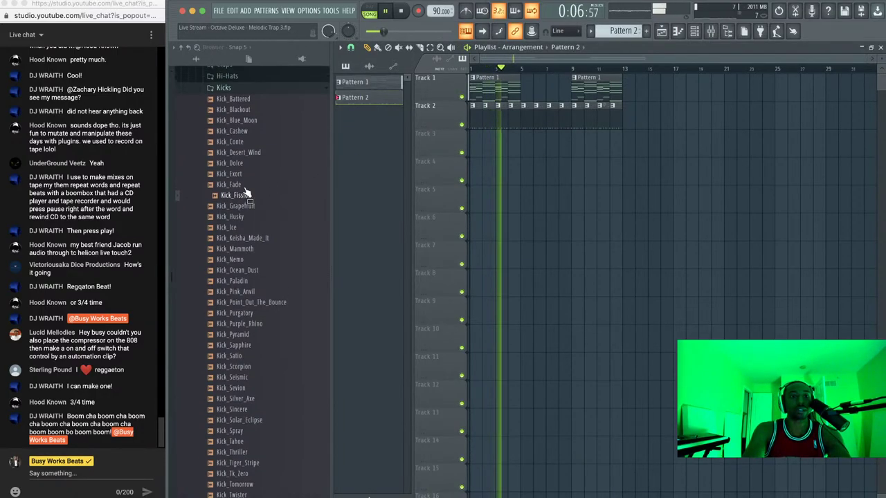
left_click(253, 79)
scroll(261, 152, "up", 2)
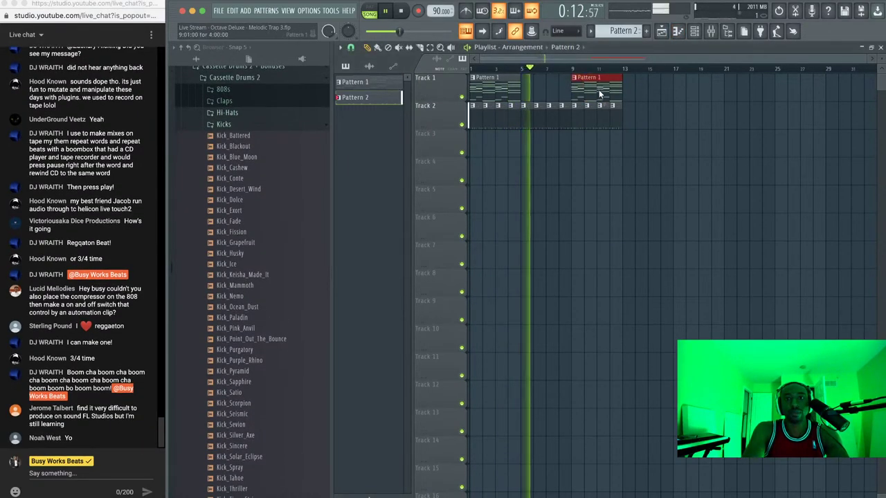
Copy the Pattern 1 clip on track 1 to bars 5 and 13 so the melody repeats through bar 16
left_click_drag(605, 96, 544, 92)
left_click_drag(547, 92, 650, 91)
Duplicate the Pattern 2 clips of bars 9 to 12, stop playback and clear all Pattern 2 clips from track 2
left_click_drag(620, 119, 579, 121)
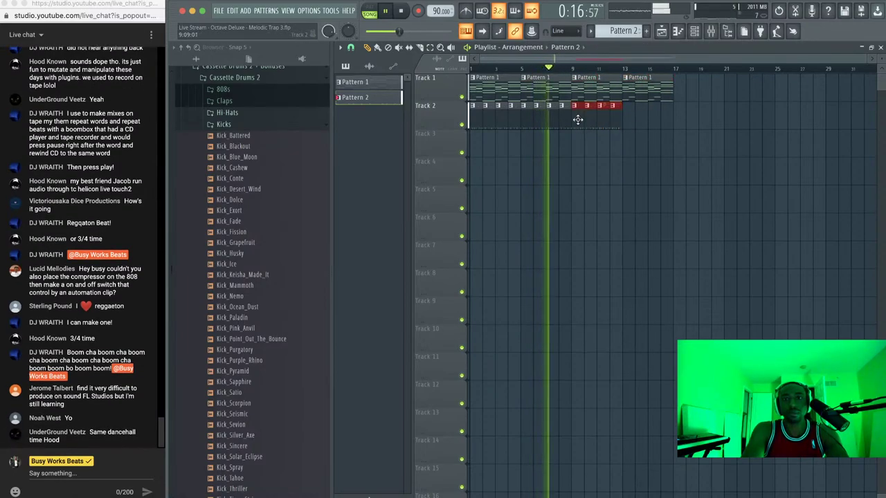
key("ctrl+b")
key("space")
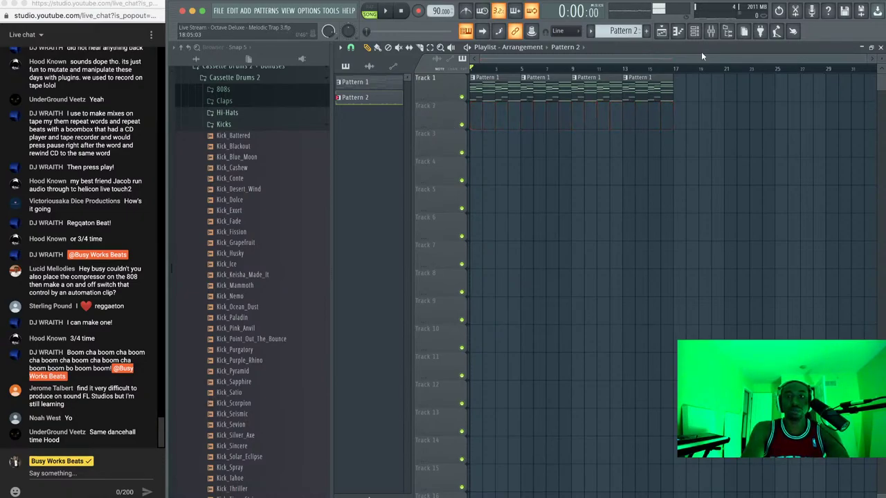
Delete the Perc_One_Shot_Let_Me_In, Kick_Blue_Moon and Perc_One_Shot_Fishnet channels from the channel rack
key("F6")
right_click(446, 104)
key("d")
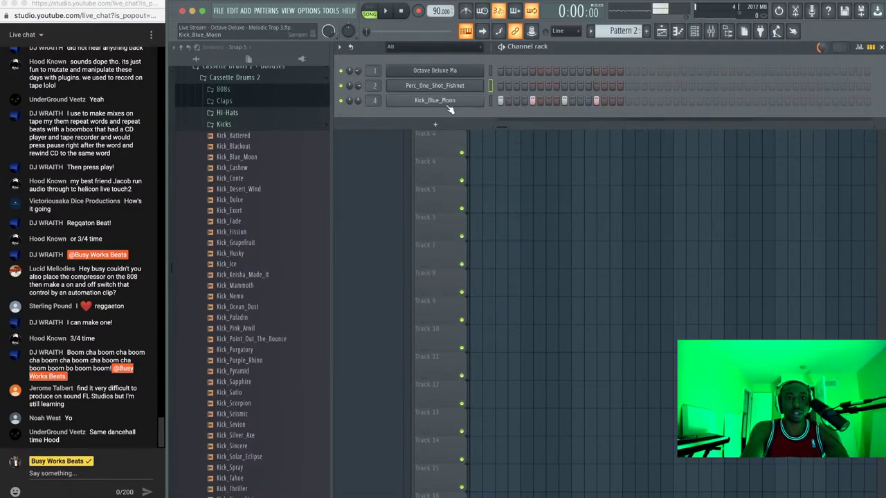
right_click(449, 104)
key("d")
right_click(451, 89)
key("d")
key("Return")
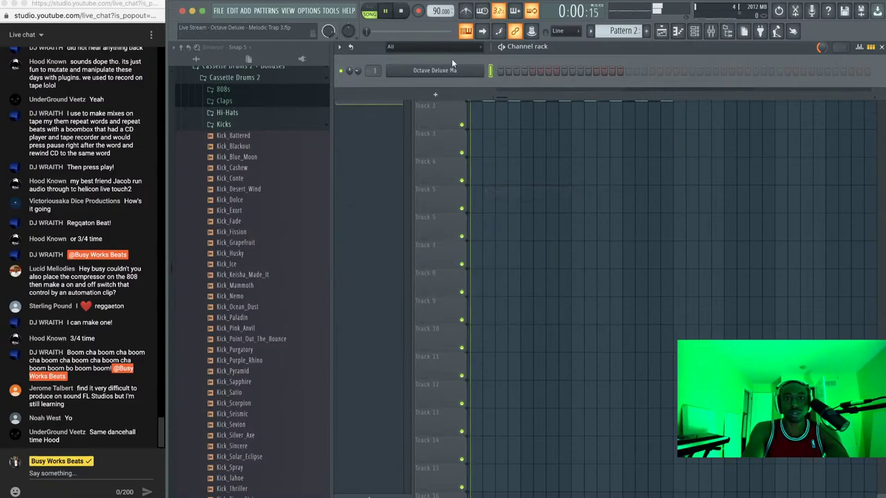
Reset the Octave Deluxe channel's time shift to 0:00 and load its preset XP5 - Pad - White Noise
left_click(444, 70)
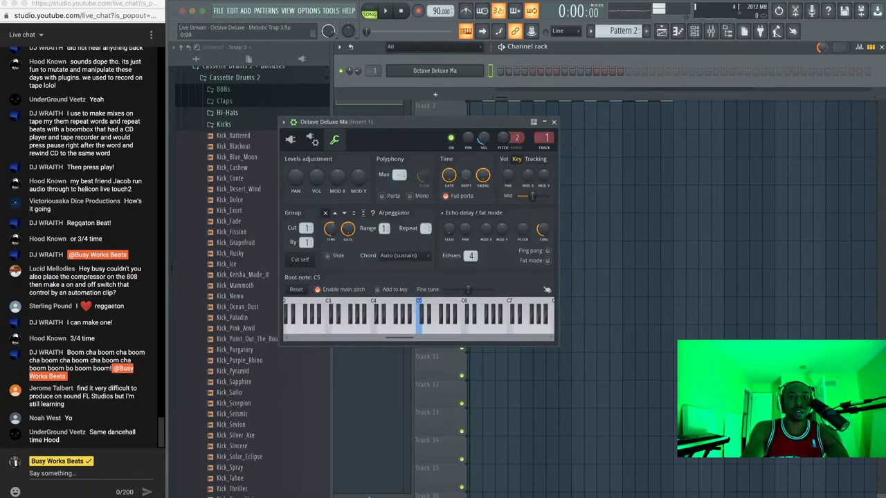
left_click(291, 140)
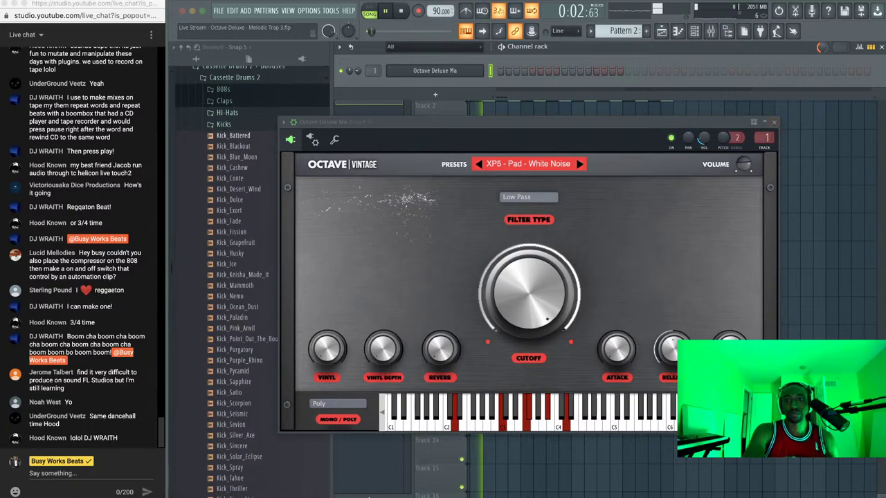
key("F6")
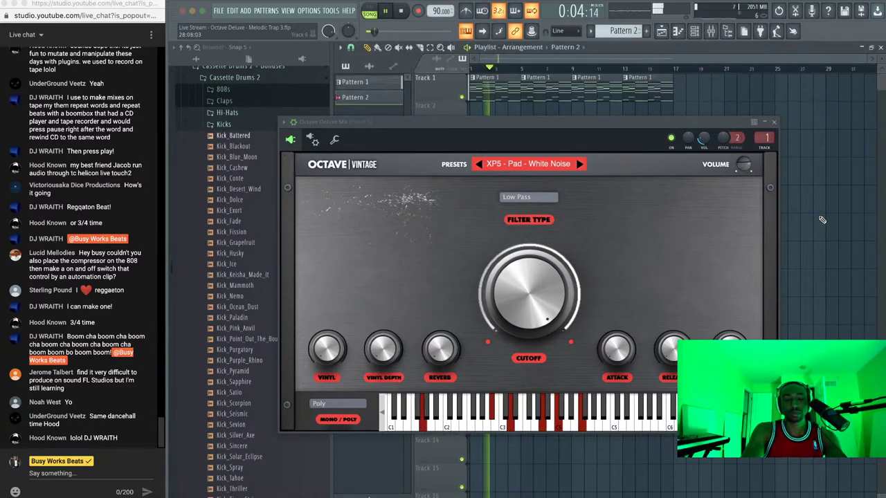
left_click(774, 122)
Find the Official Spinz808 copy sample in the 808s folder of Friends Sounds and open it in a new channel
left_click(711, 31)
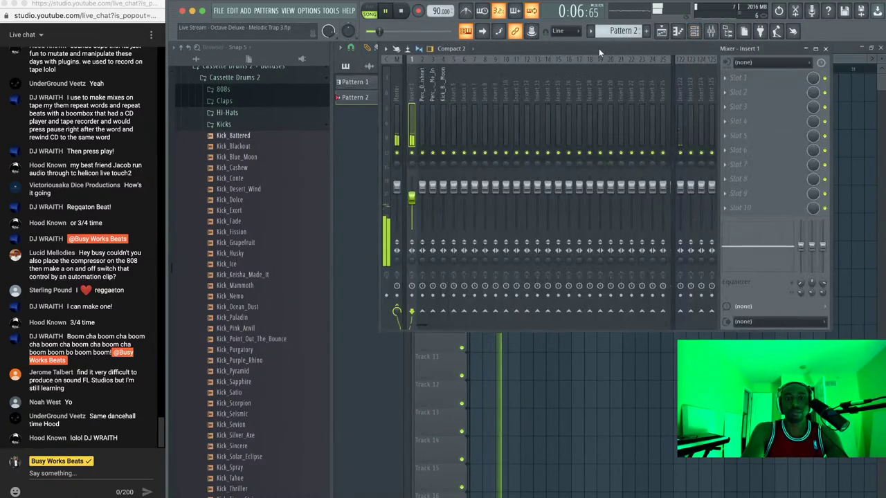
left_click(263, 112)
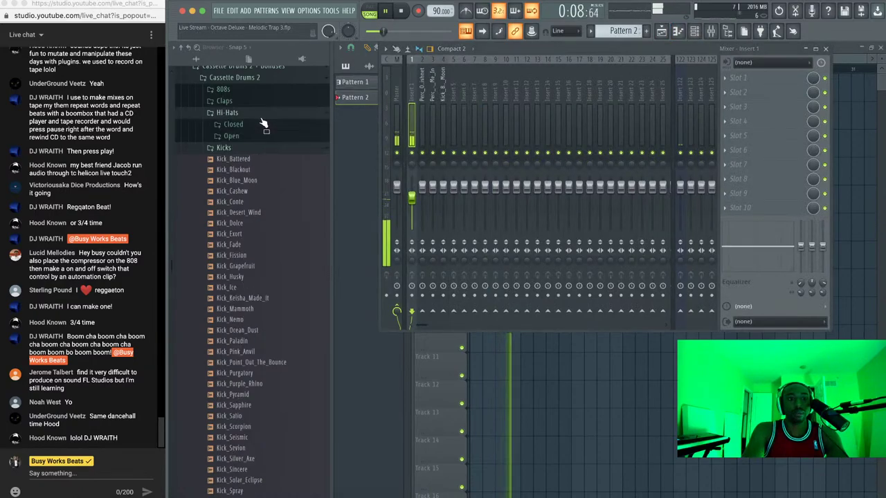
scroll(263, 121, "up", 4)
left_click(182, 48)
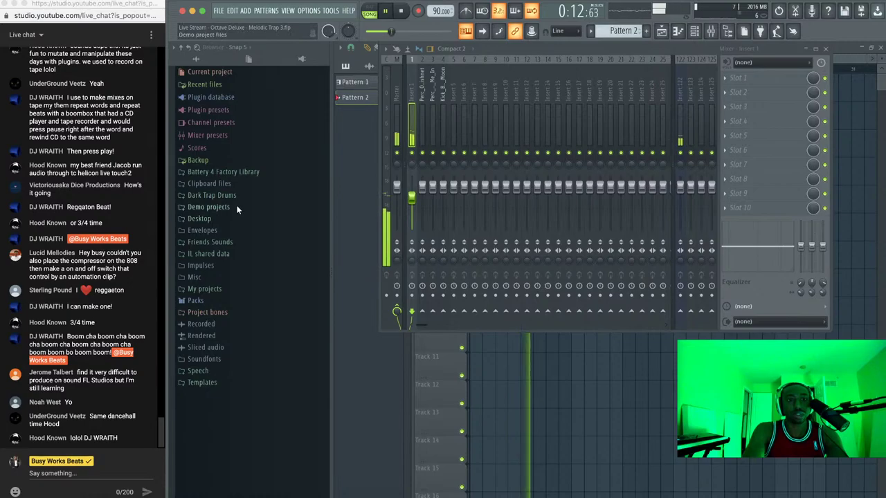
left_click(236, 243)
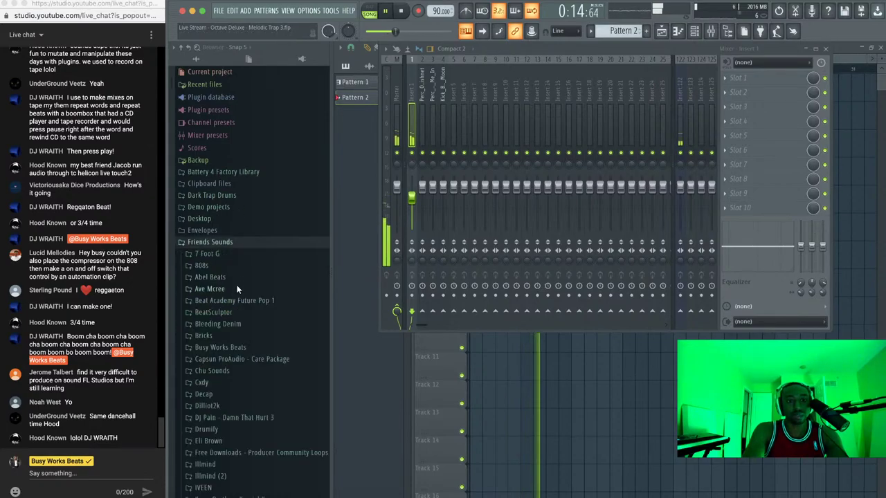
left_click(239, 267)
right_click(252, 311)
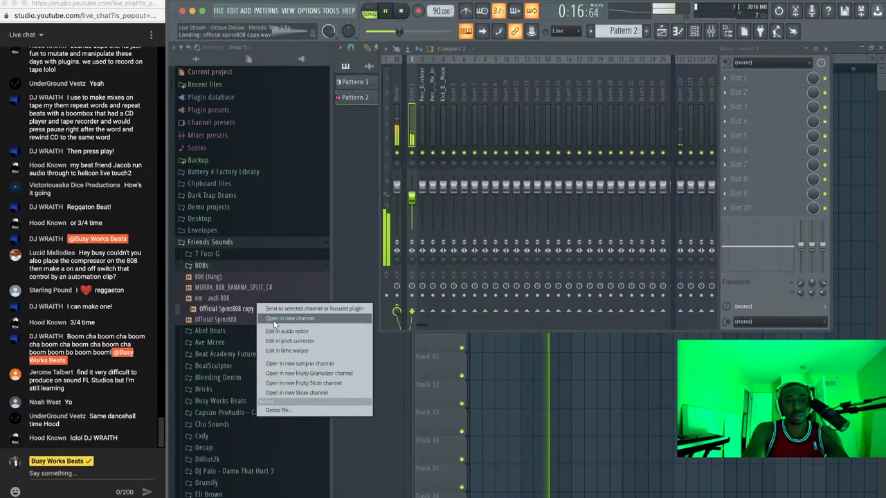
left_click(275, 320)
Route the Official Spinz808 copy channel to mixer track 5, check its envelope settings and close the mixer
left_click(694, 32)
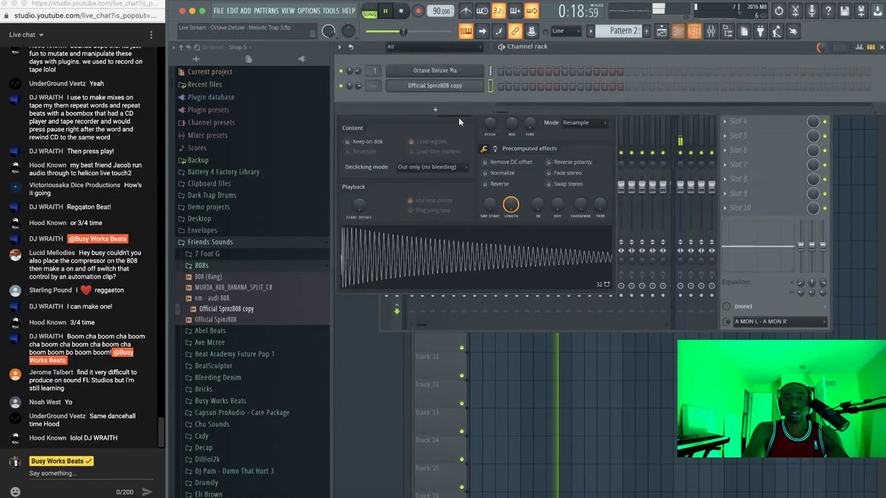
key("F9")
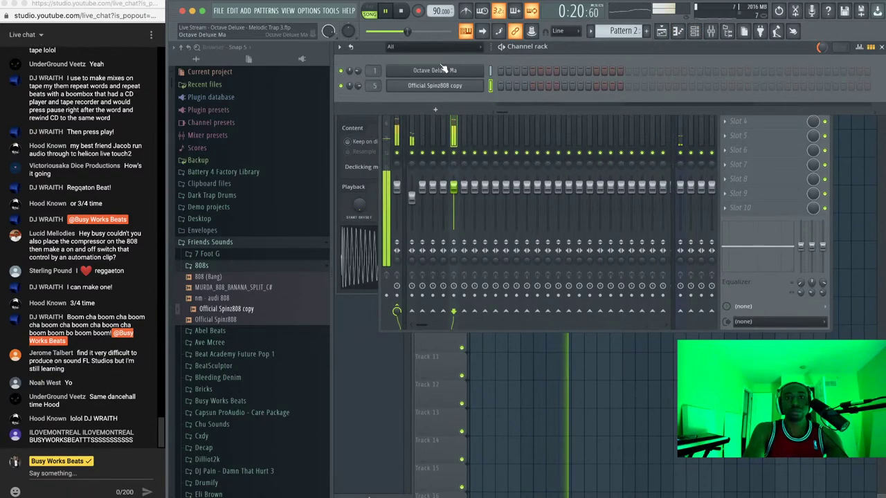
left_click(435, 85)
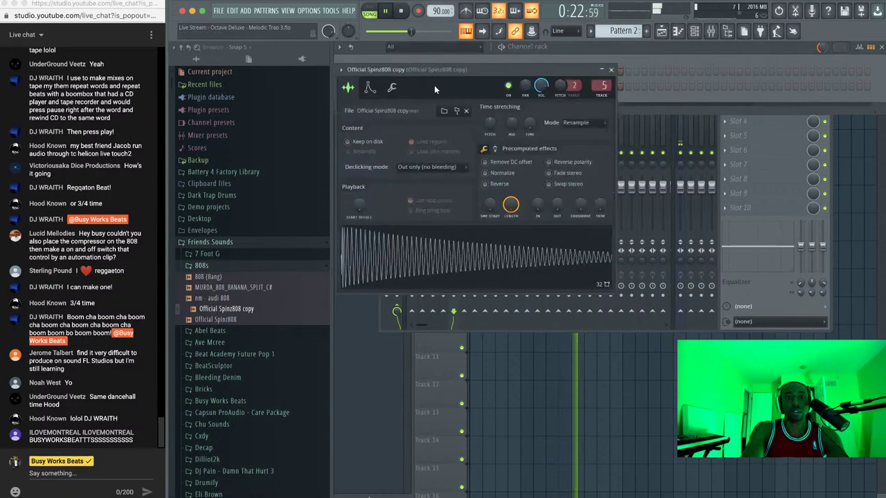
left_click(371, 88)
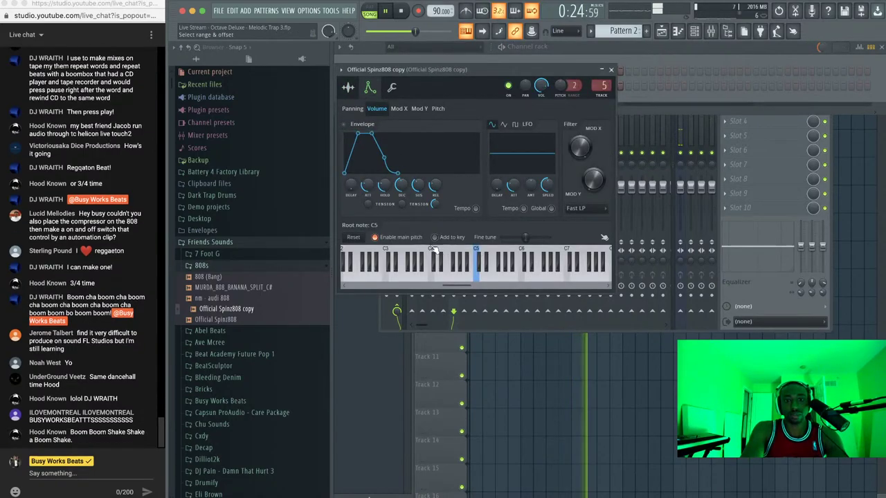
left_click(612, 70)
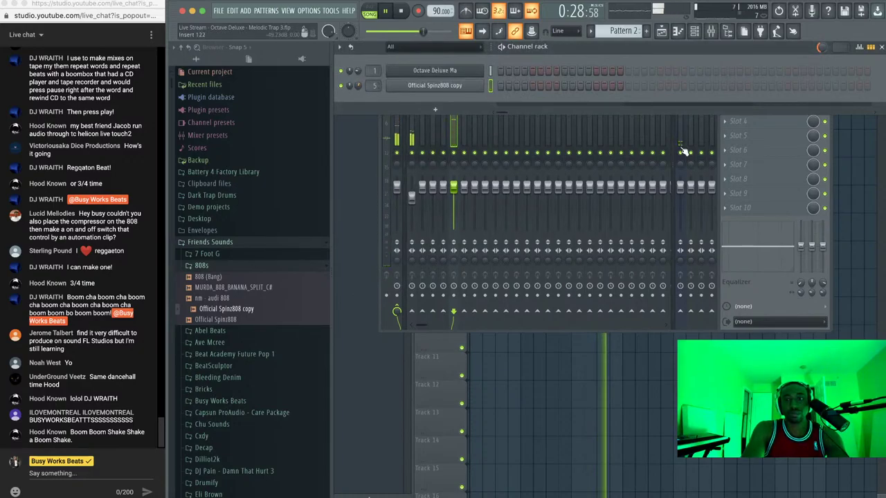
key("F9")
left_click(827, 49)
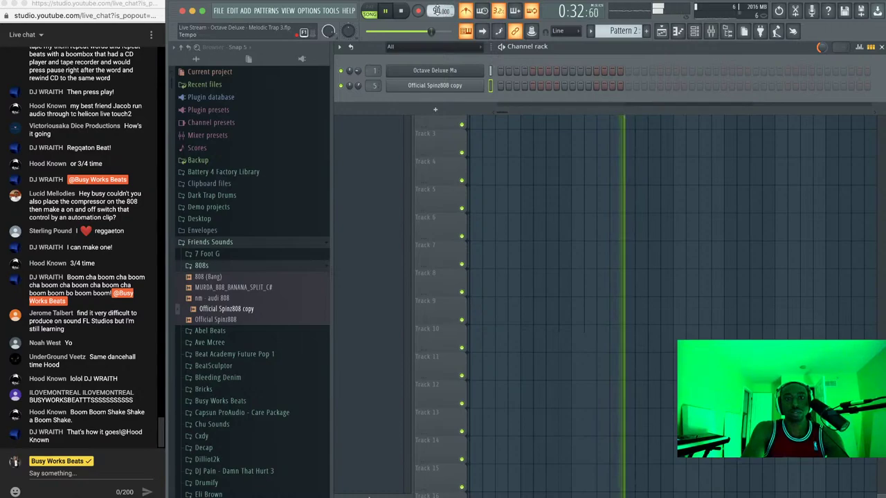
Set the tempo to 170 BPM and delete the Pattern 1 clip at bar 5 from track 1
mouse_move(439, 11)
left_mouse_down()
mouse_move(438, 1)
mouse_move(438, 20)
left_mouse_up()
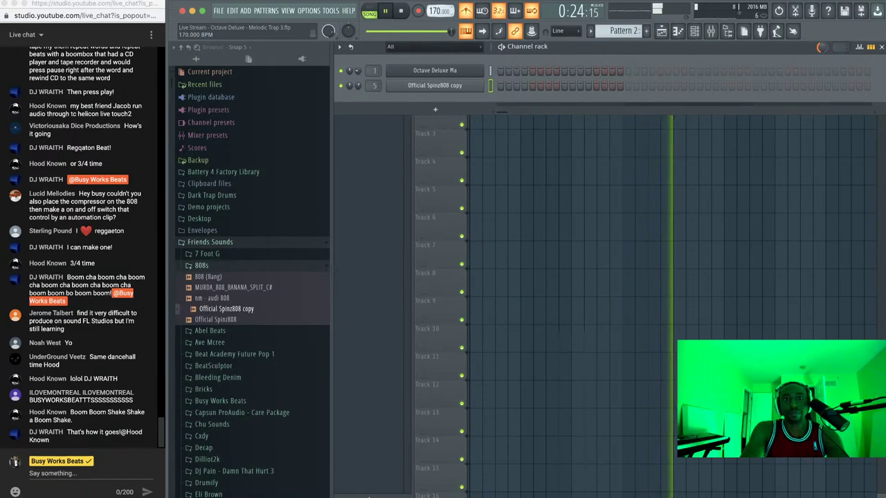
left_click(518, 184)
right_click(547, 95)
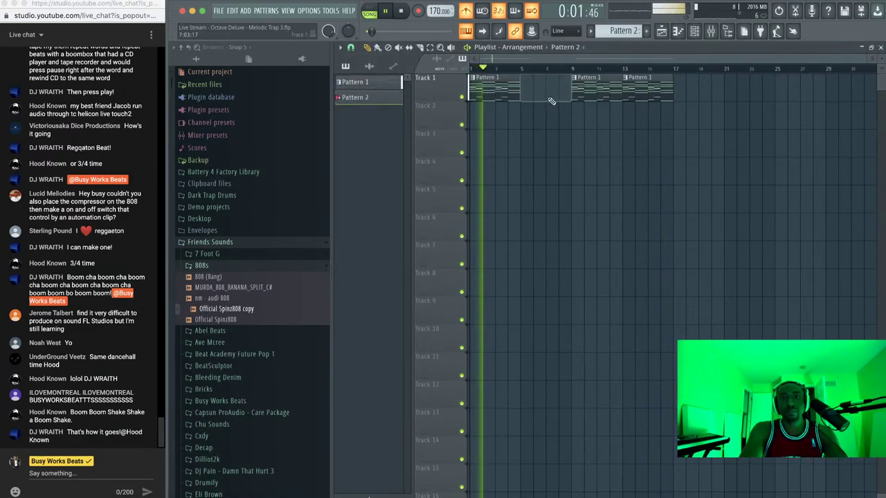
Stretch all Octave Deluxe notes in Pattern 1 to twice their length and close the piano roll
double_click(501, 84)
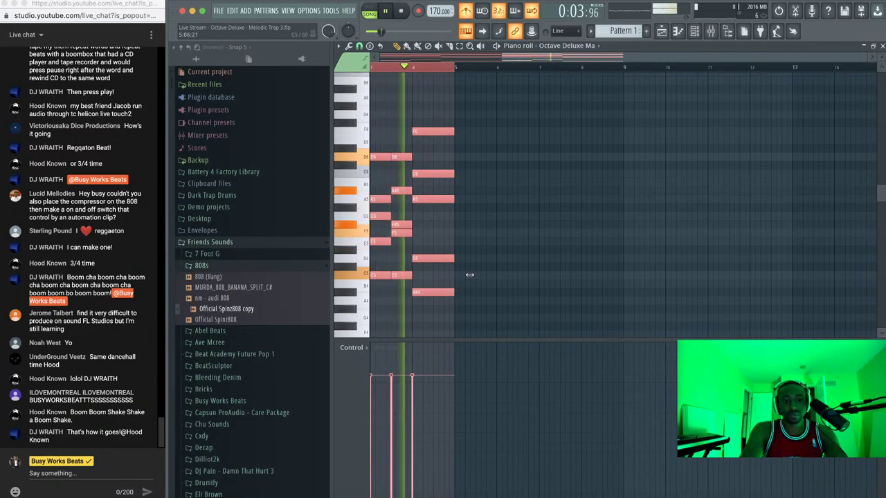
left_click_drag(469, 275, 621, 266)
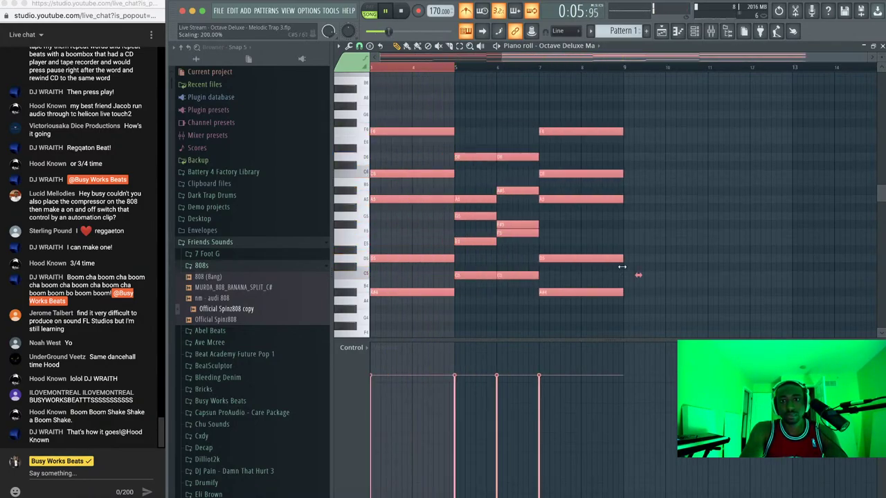
key("space")
left_click(645, 77)
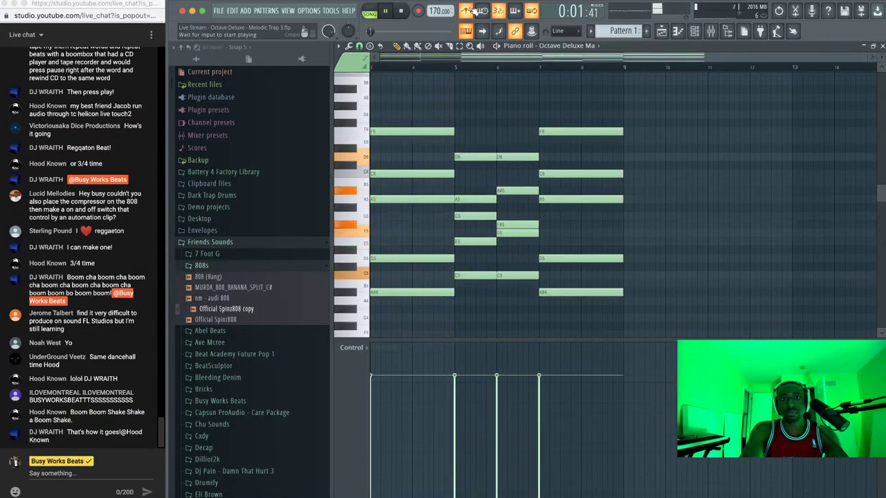
left_click(882, 46)
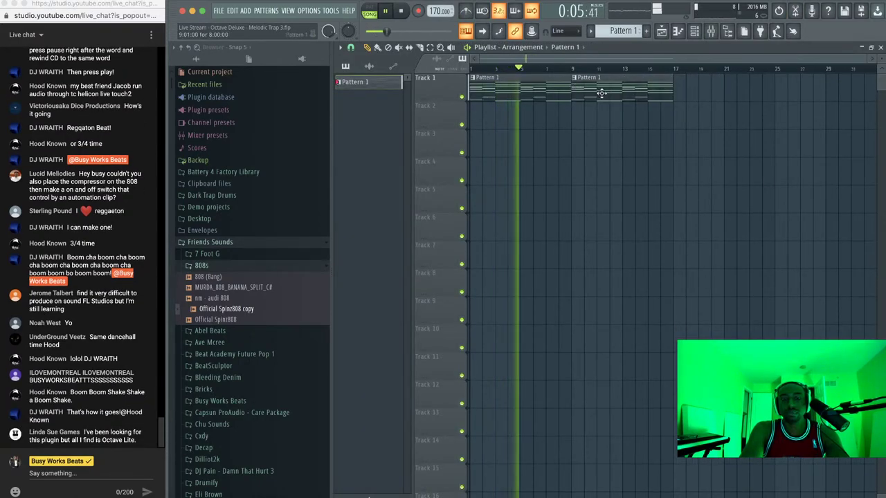
Load the XP5 - Pad - Wreckless preset in the Octave Deluxe channel and try the root notes C4 and C5
left_click(699, 33)
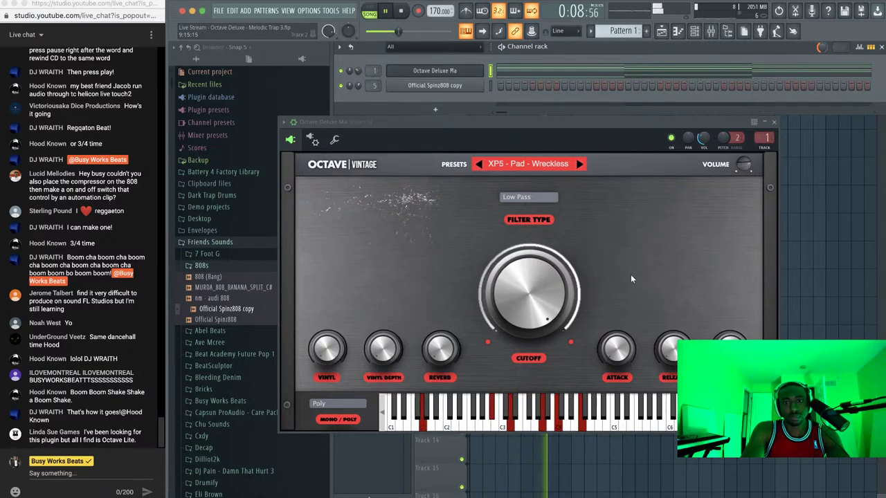
left_click(334, 140)
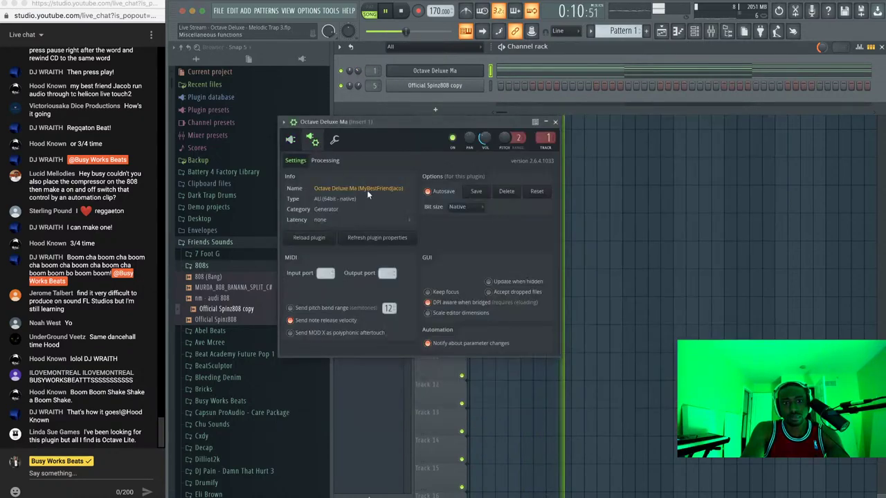
right_click(375, 304)
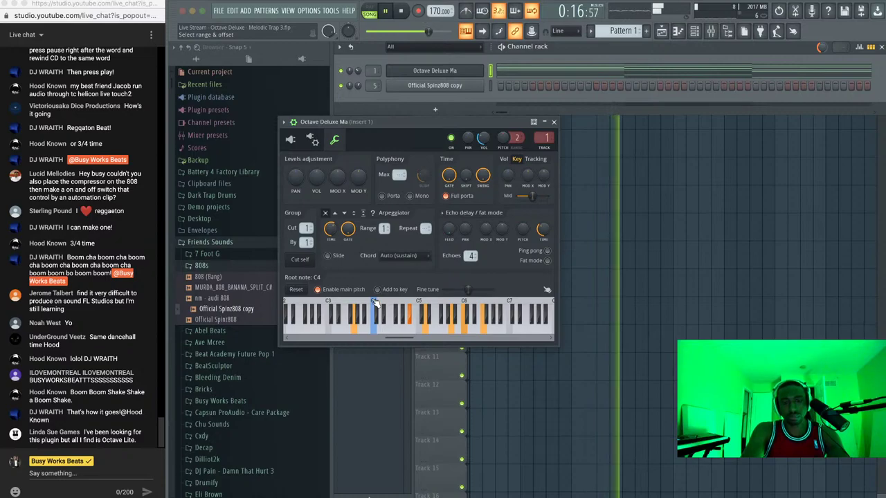
left_click(421, 305)
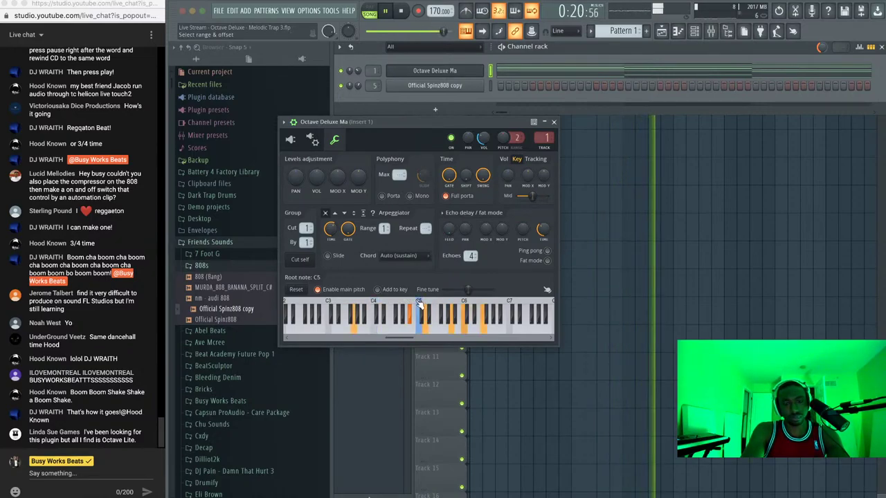
left_click(291, 141)
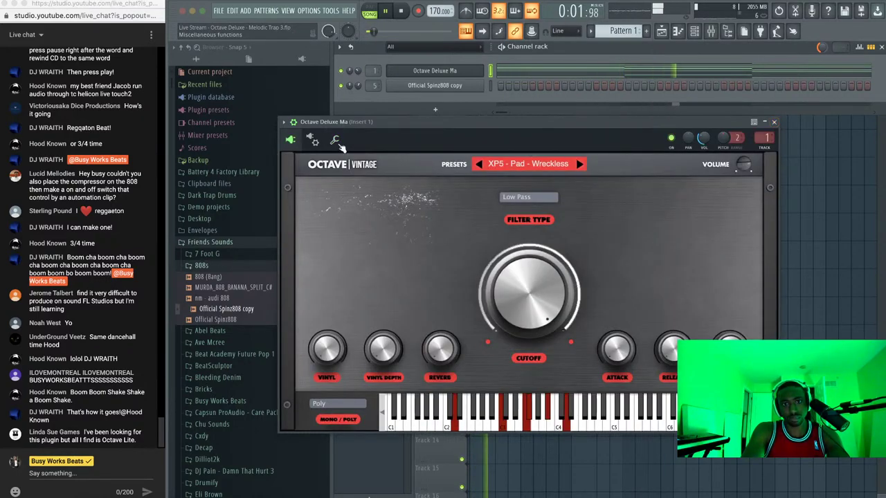
left_click(313, 140)
left_click(335, 138)
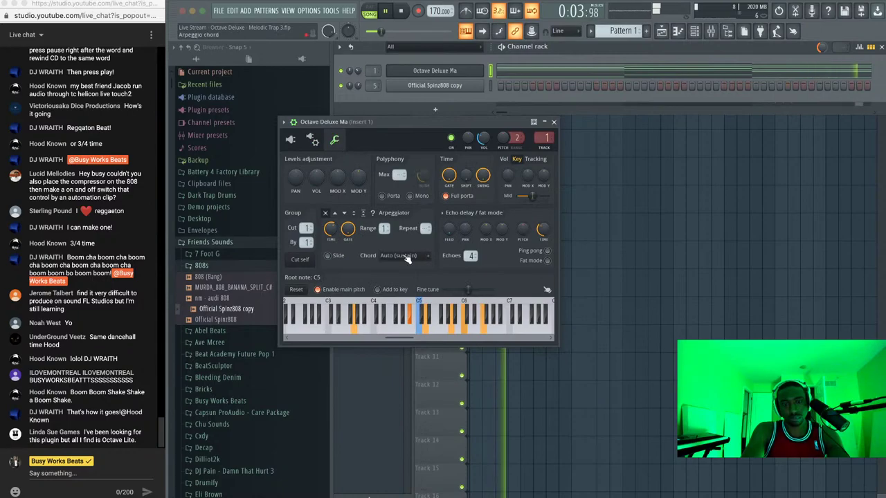
left_click(554, 122)
left_click(512, 159)
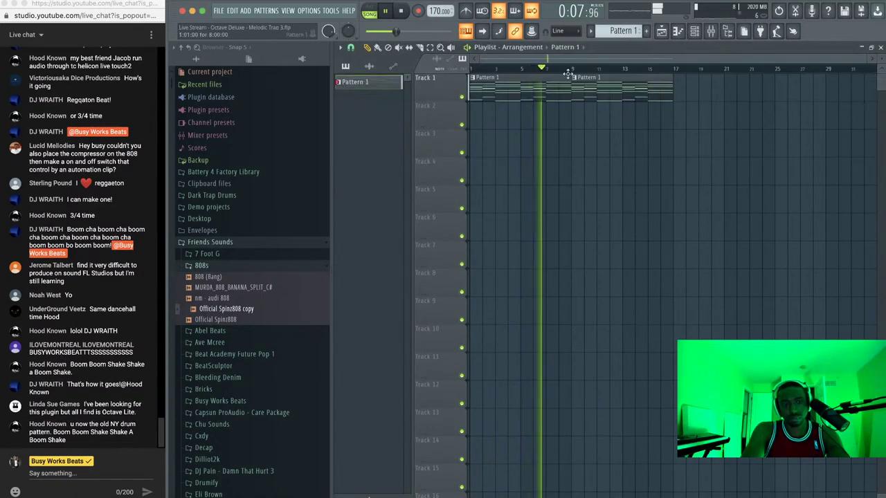
Set the Octave Deluxe channel's root note to C4 and close its settings
left_click(695, 31)
left_click(425, 69)
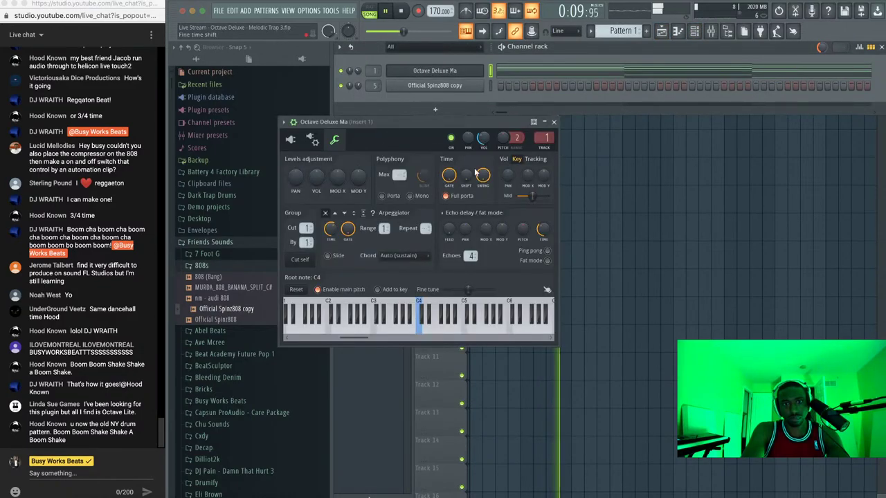
left_click(553, 122)
Stop playback, select the Official Spinz808 copy channel and switch to Pattern 2
key("space")
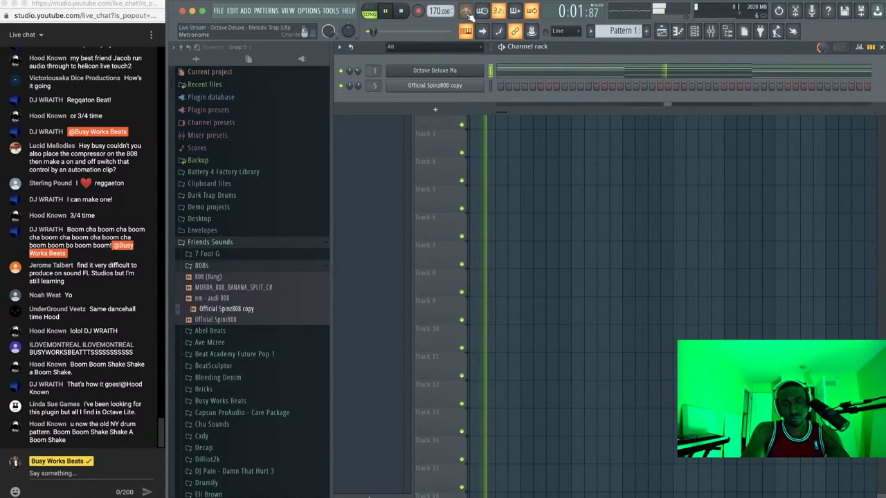
key("space")
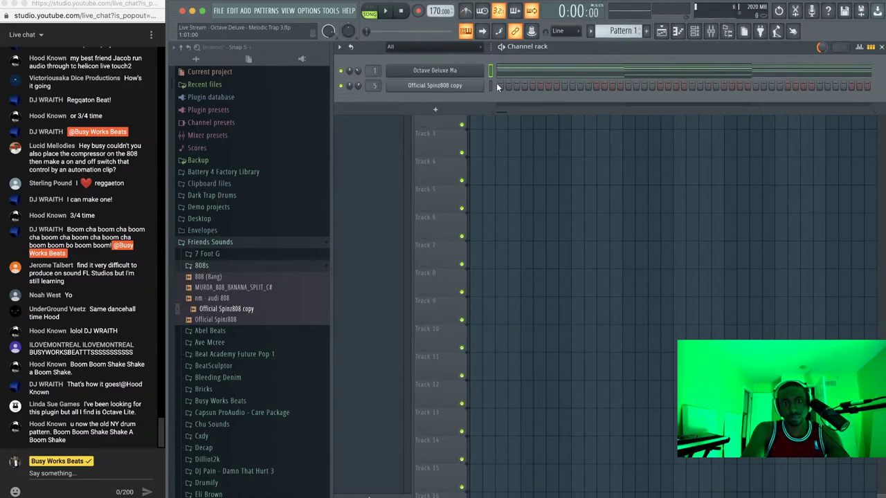
left_click(492, 86)
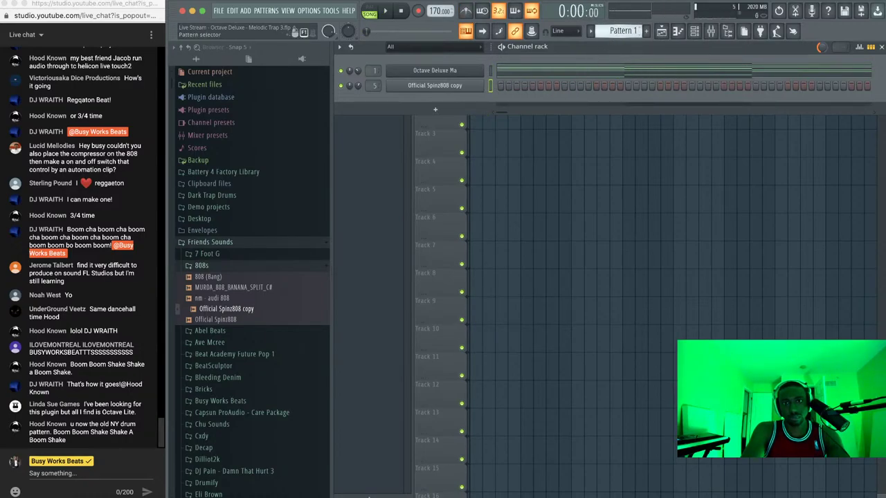
scroll(619, 31, "down", 1)
Browse the All White Bricks Official Drum Kit in the Bricks folder of Friends Sounds
scroll(236, 280, "down", 4)
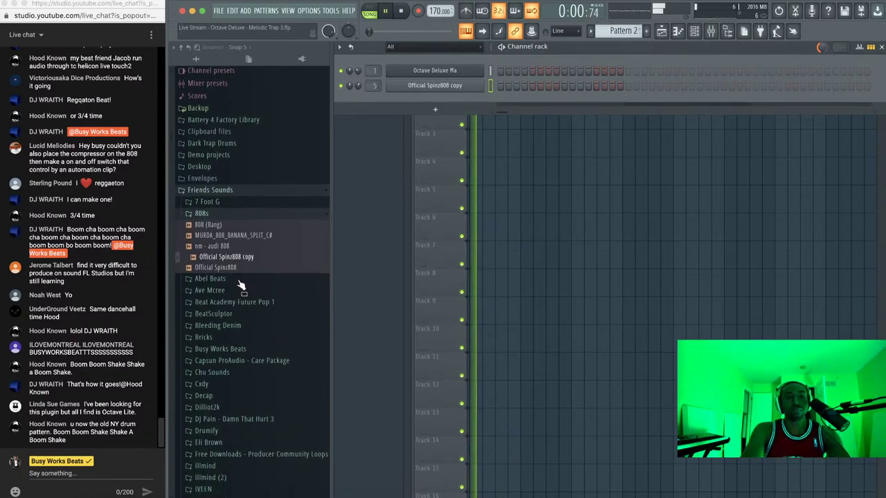
left_click(236, 301)
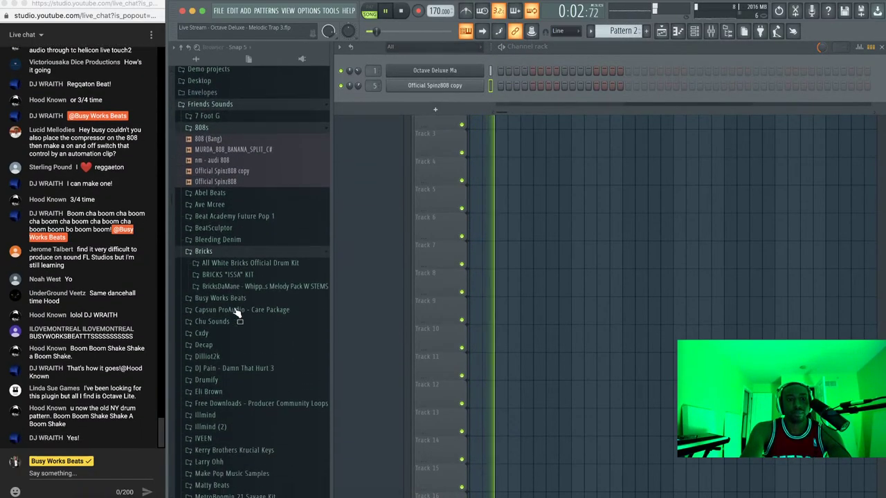
scroll(237, 303, "down", 4)
left_click(254, 223)
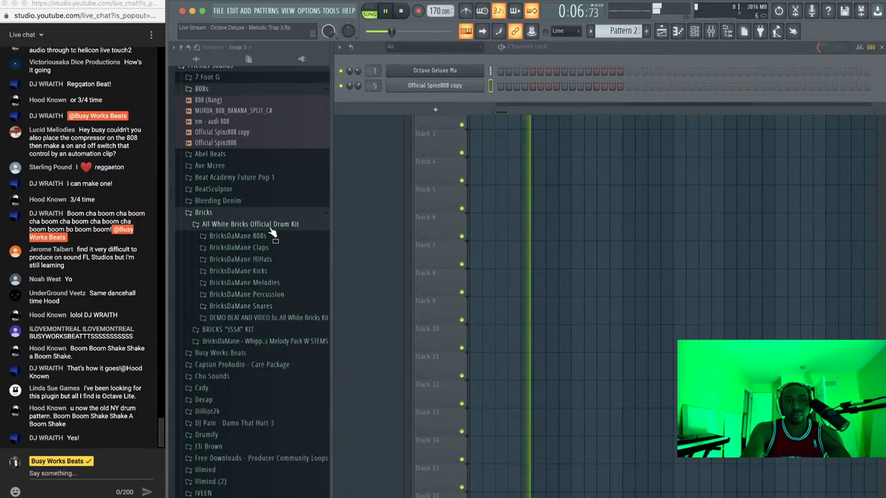
left_click(270, 226)
scroll(270, 239, "down", 6)
scroll(269, 261, "down", 4)
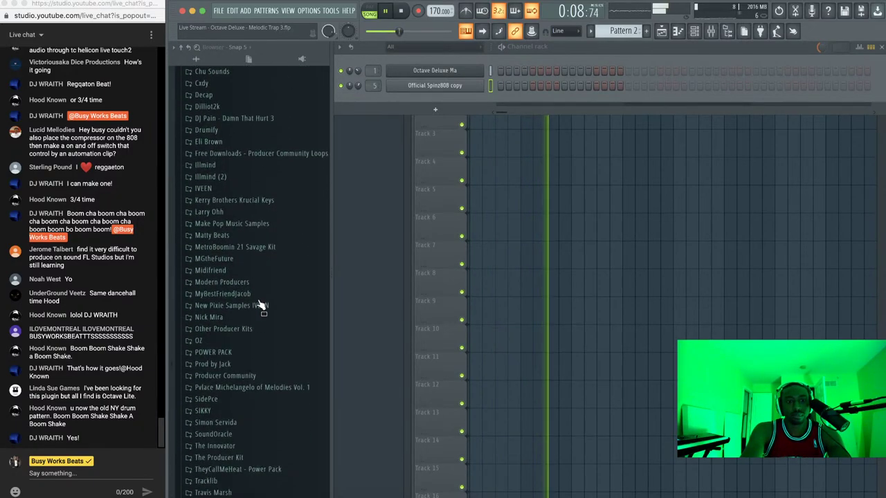
Open the Snaps folder of the MPM - Hip Pop drum samples within Make Pop Music Samples
left_click(263, 223)
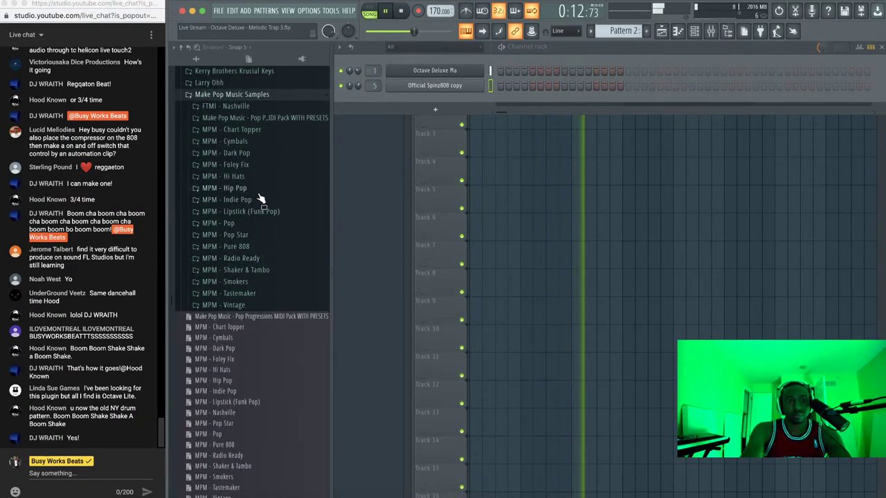
left_click(260, 188)
left_click(261, 199)
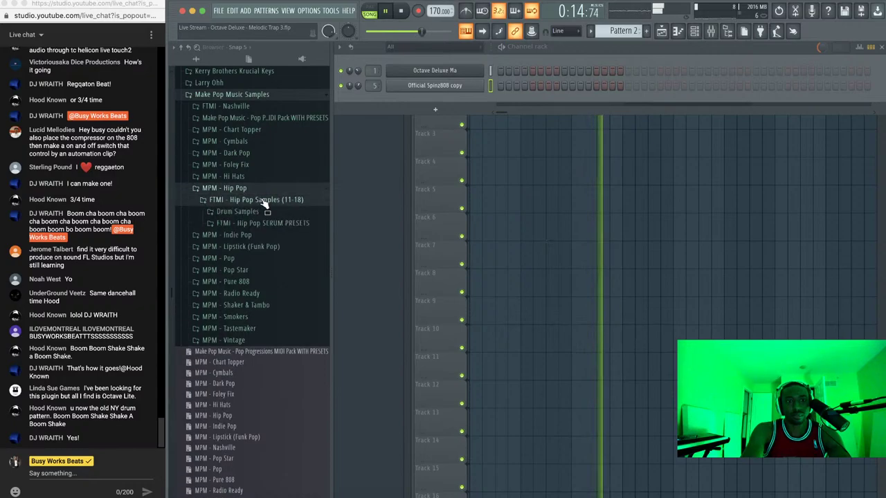
left_click(265, 212)
left_click(265, 271)
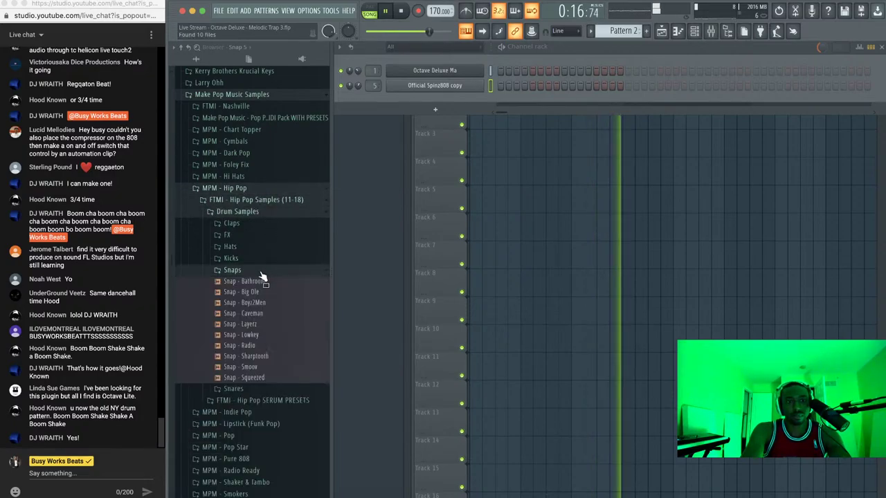
Audition the snap samples from Bathroom to Layerz and open Snap - Boyz2Men in a new channel
left_click(263, 282)
left_click(263, 292)
left_click(262, 304)
left_click(260, 314)
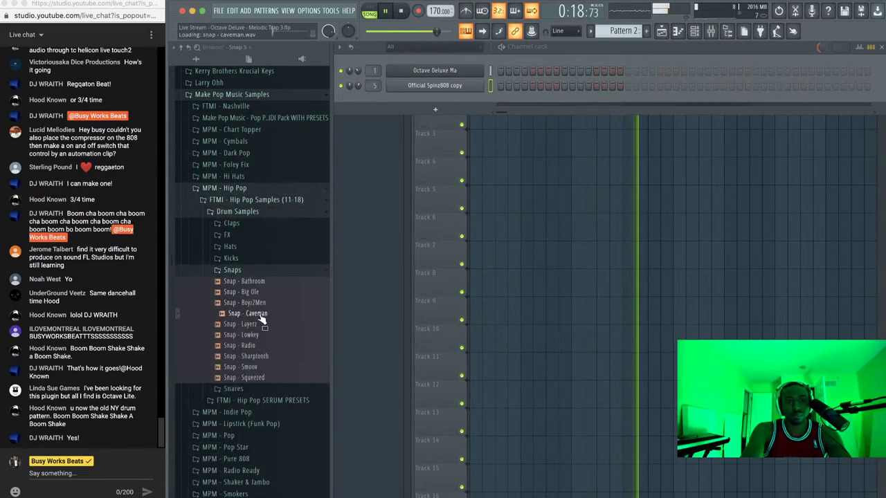
left_click(261, 323)
left_click(262, 306)
right_click(263, 303)
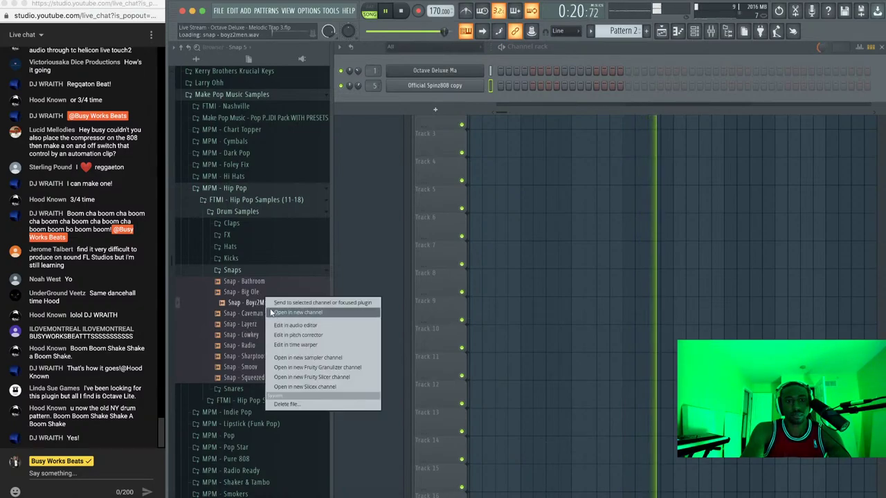
left_click(272, 313)
Audition the snap samples from Lowkey to Smoov and open Snap - Smoov in a new channel
left_click(266, 337)
left_click(263, 347)
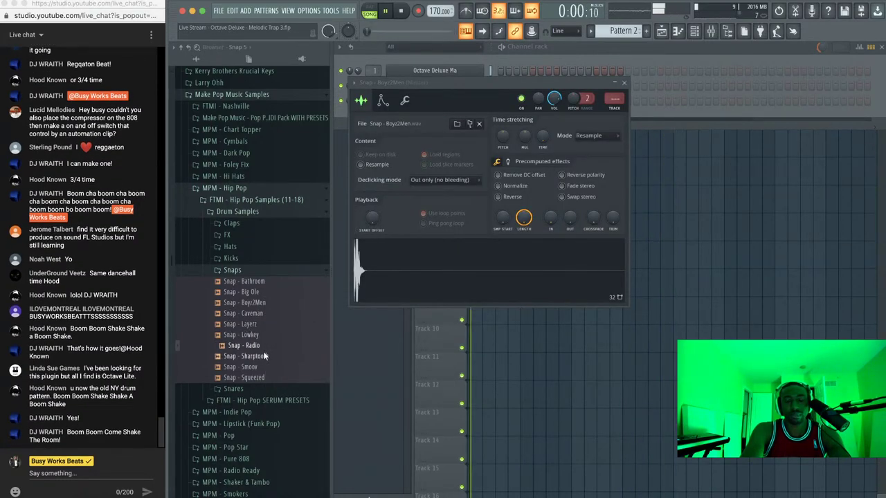
left_click(263, 356)
left_click(263, 367)
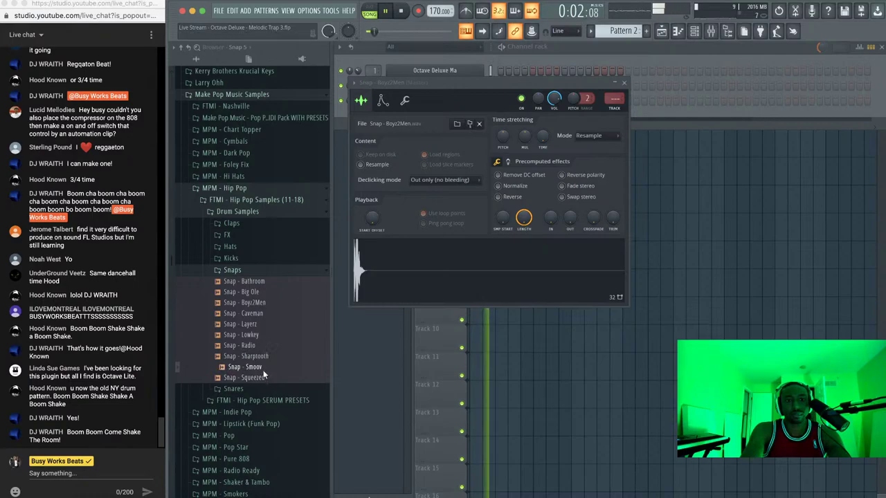
right_click(263, 370)
left_click(300, 376)
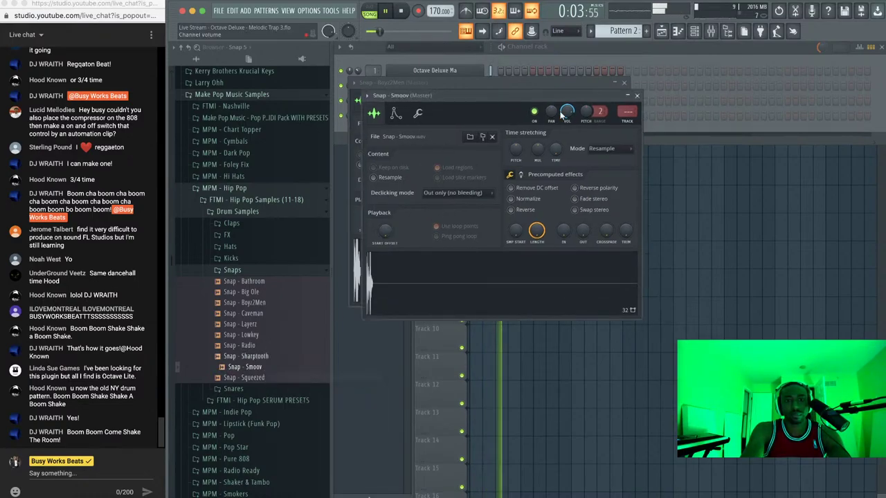
Route Snap - Boyz2Men to mixer track 6 and Snap - Smoov to mixer track 7, and lower both track levels
left_click(592, 59)
key("F9")
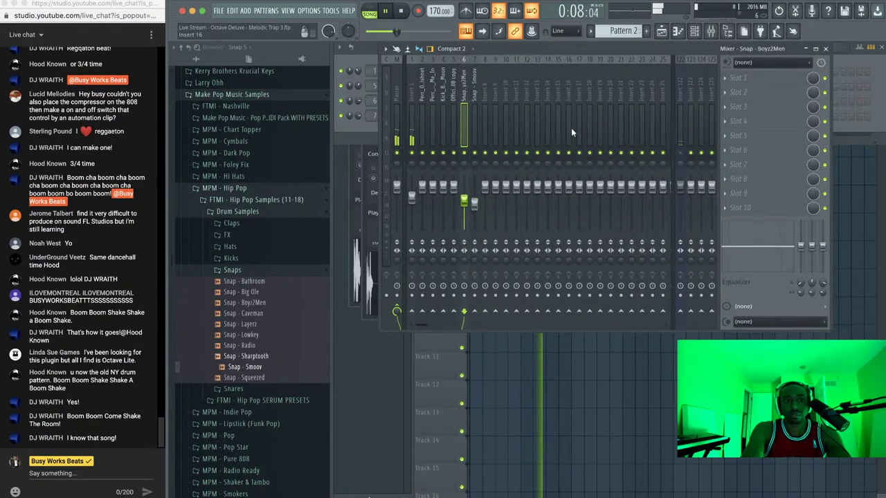
left_click(836, 60)
key("space")
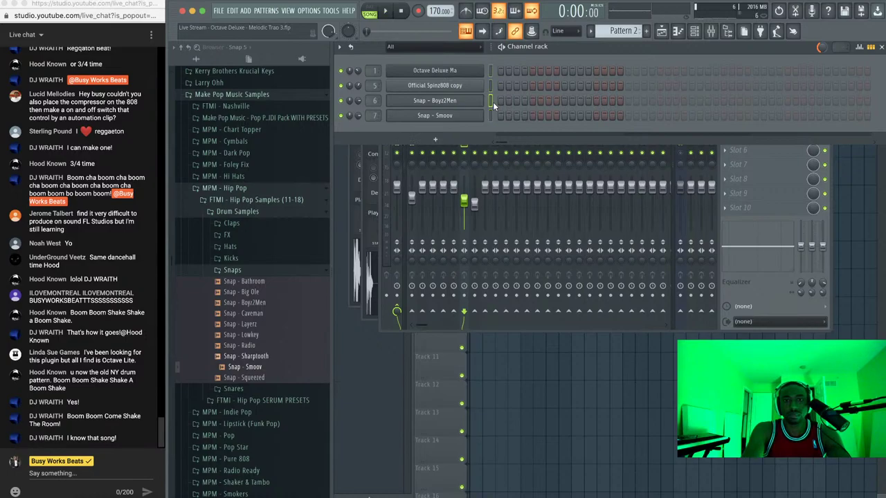
Program Pattern 2 over 32 steps with Snap - Boyz2Men on steps 9 and 25 and Snap - Smoov on step 25
key("F5")
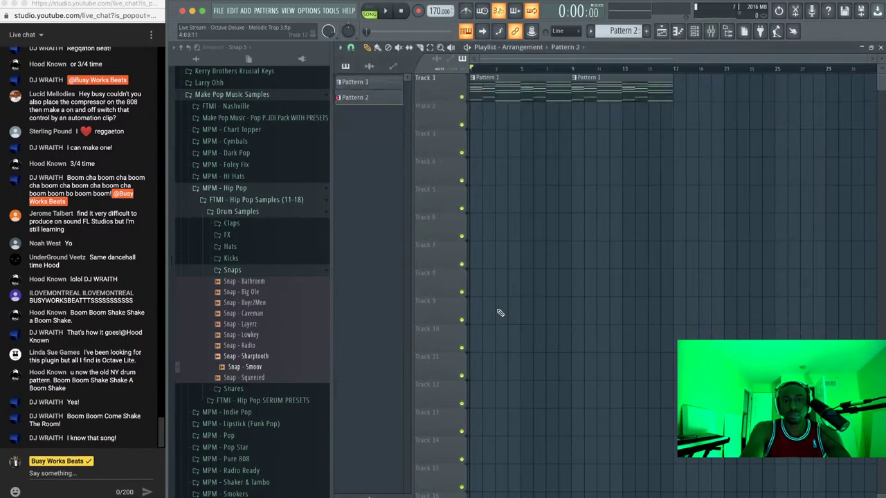
key("F6")
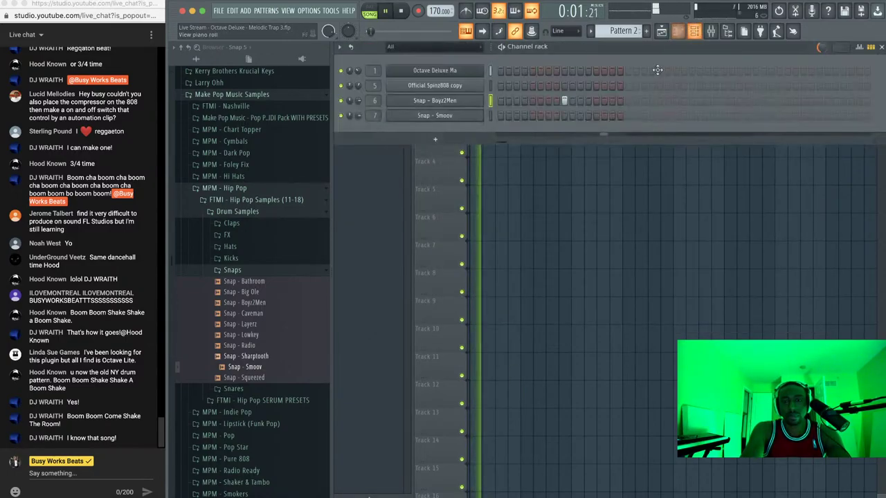
key("space")
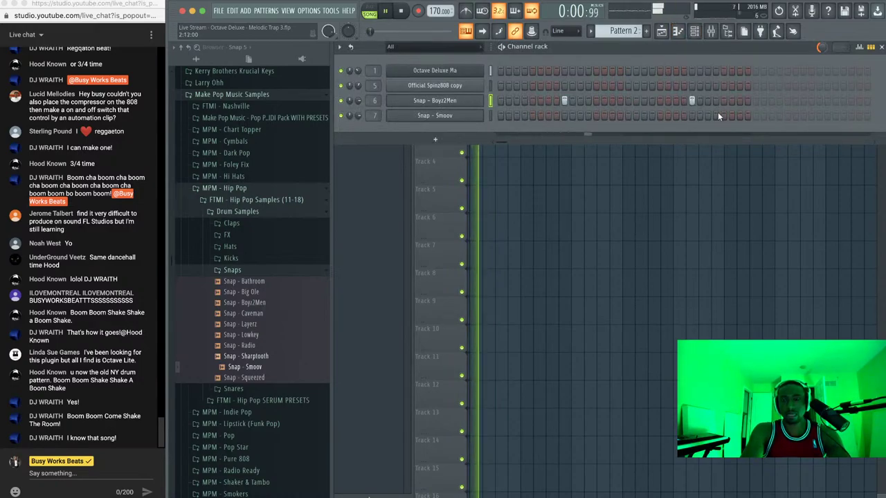
left_click(691, 115)
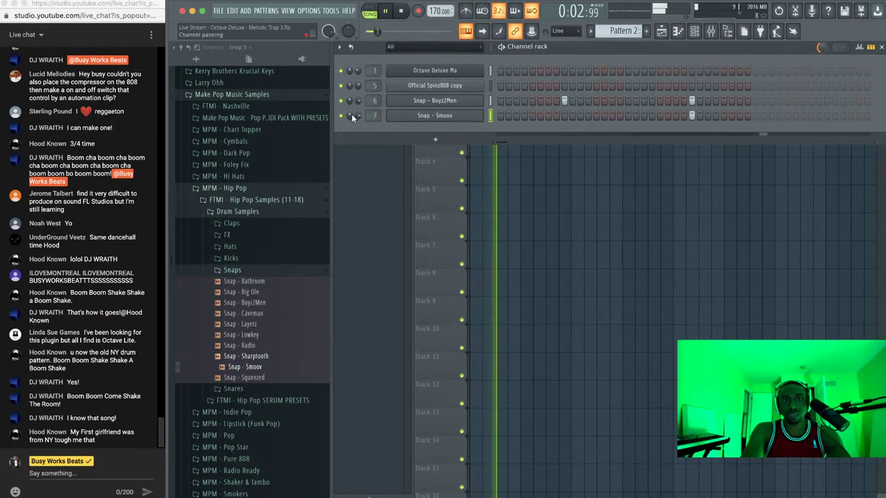
key("space")
left_click(430, 116)
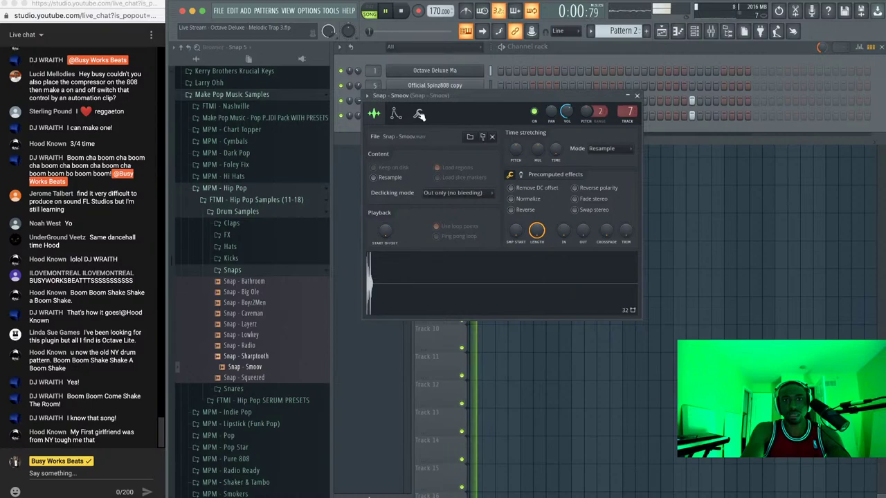
left_click(637, 95)
Place Pattern 2 at the start of playlist Track 2 and repeat it until the end of the melody at bar 17
key("F6")
left_click(487, 120, "ctrl")
key("ctrl+b")
key("ctrl+b")
key("ctrl+b")
key("ctrl+b")
key("ctrl+b")
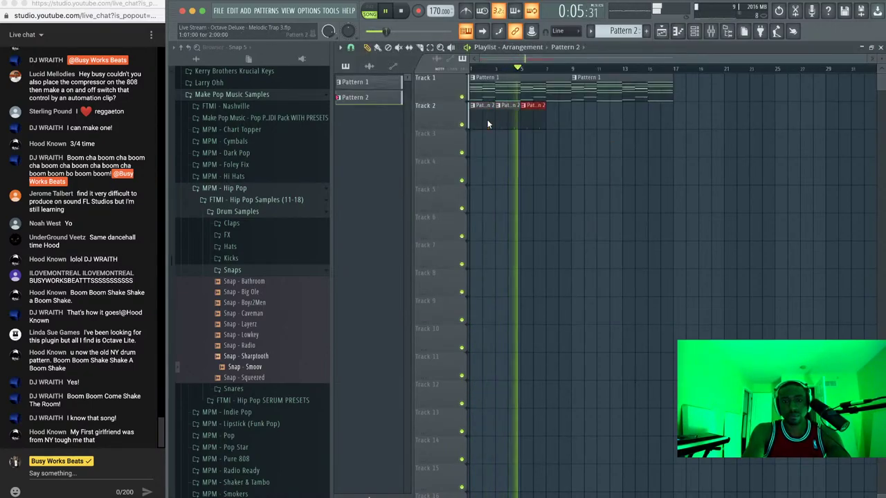
Review the arpeggiator settings of the Octave Deluxe Ma channel
left_click(694, 31)
key("space")
left_click(710, 31)
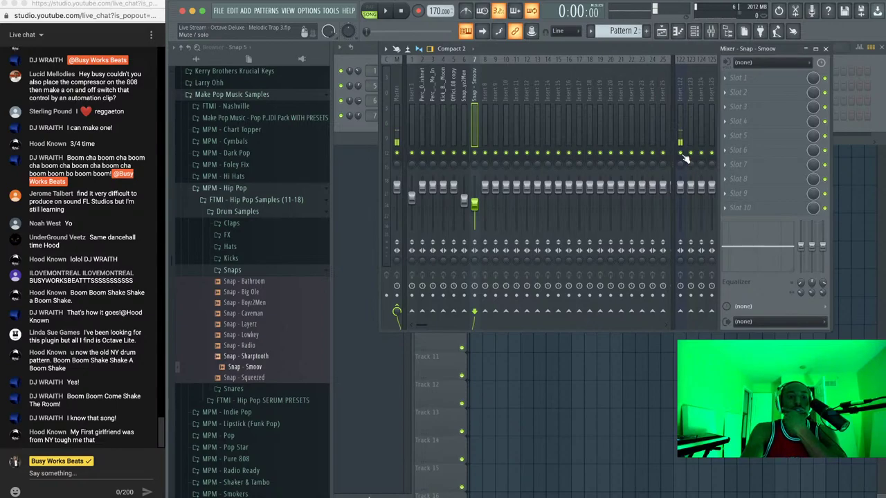
left_click(361, 64)
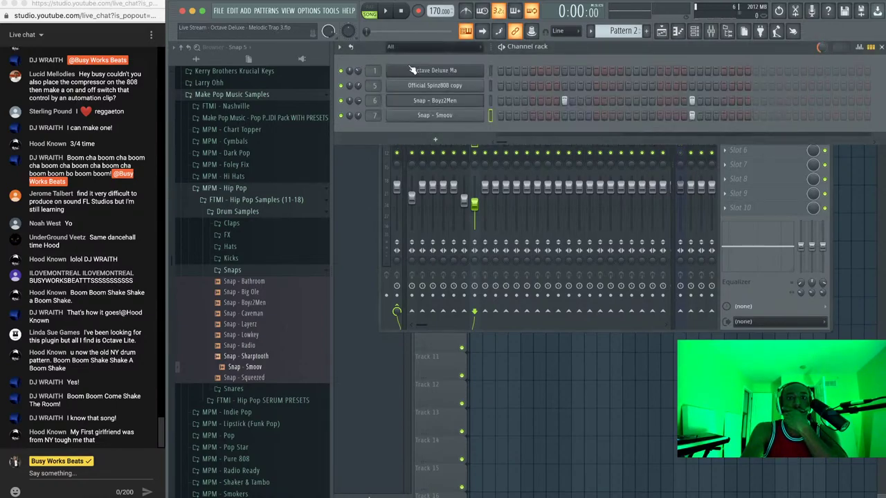
left_click(413, 70)
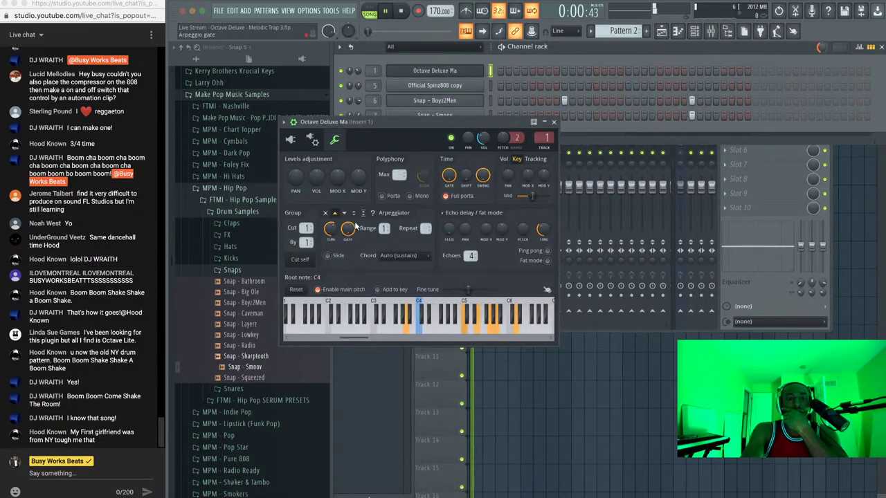
left_click(554, 123)
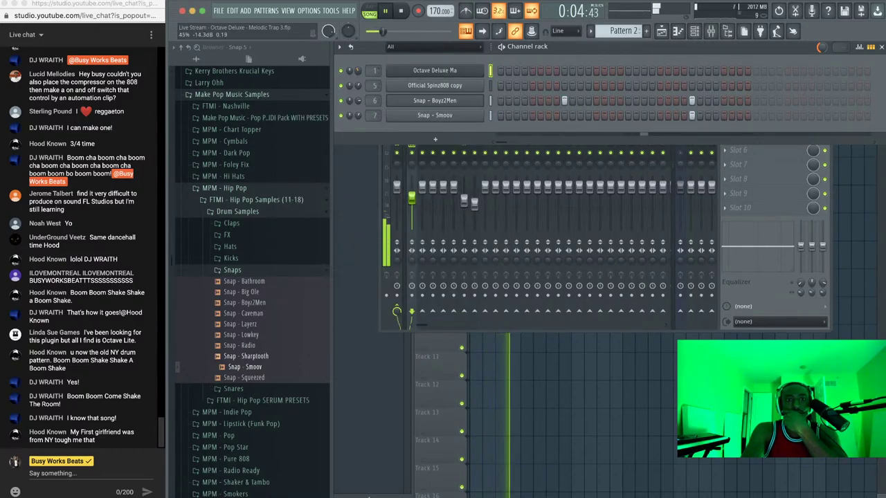
Save the project as a new version named Live Stream - Octave Deluxe - Melodic Trap 3_2.flp
left_click(512, 367)
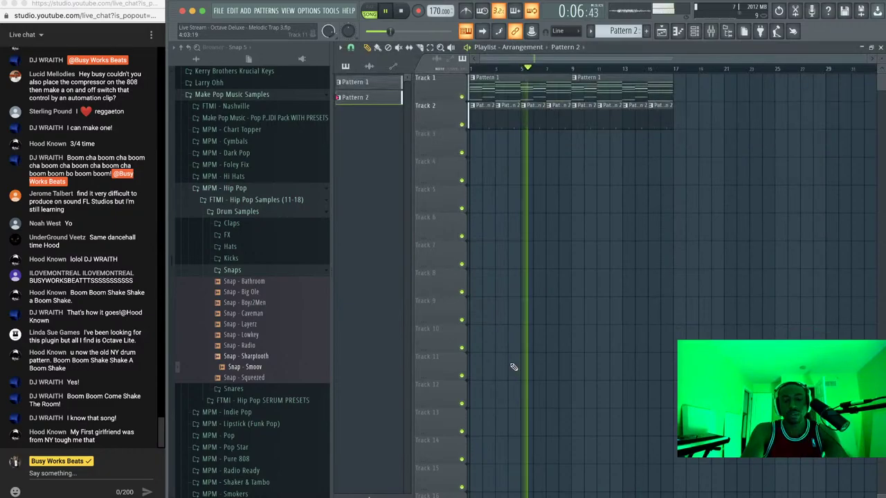
key("ctrl+s")
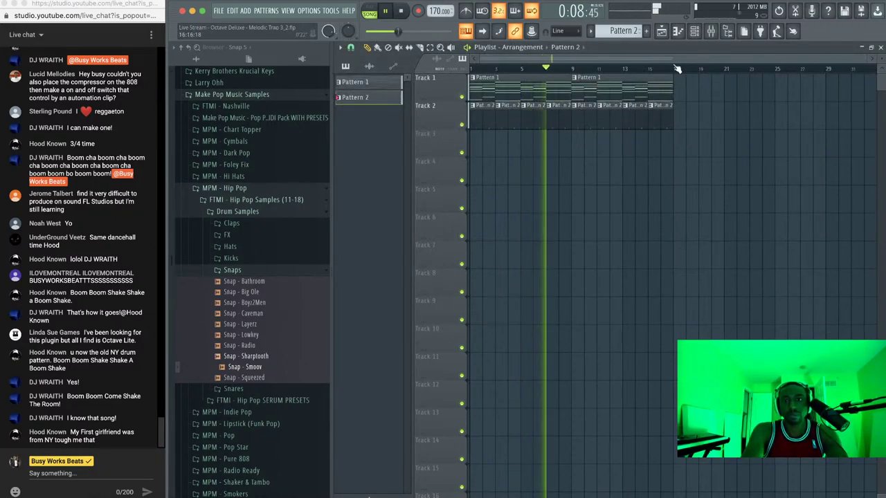
key("F6")
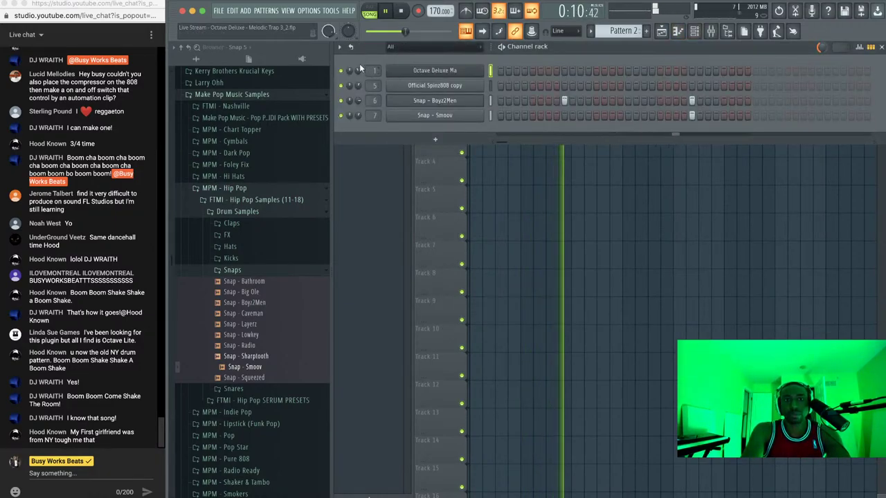
key("F6")
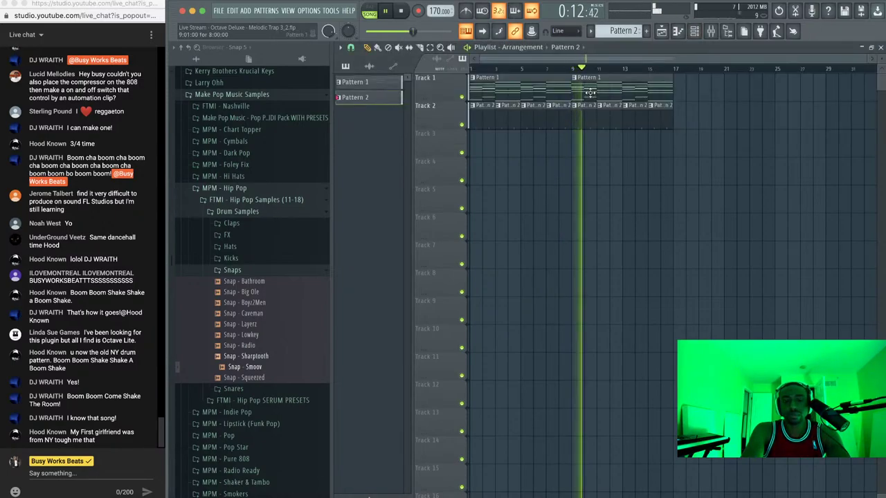
Switch to Pattern 1, add a second Octave Deluxe instrument channel and browse its preset list
left_click(695, 31)
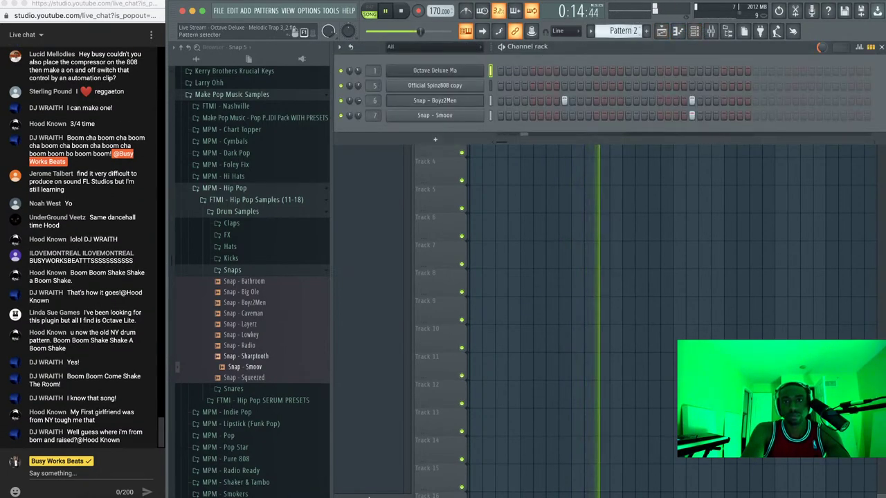
scroll(621, 32, "up", 1)
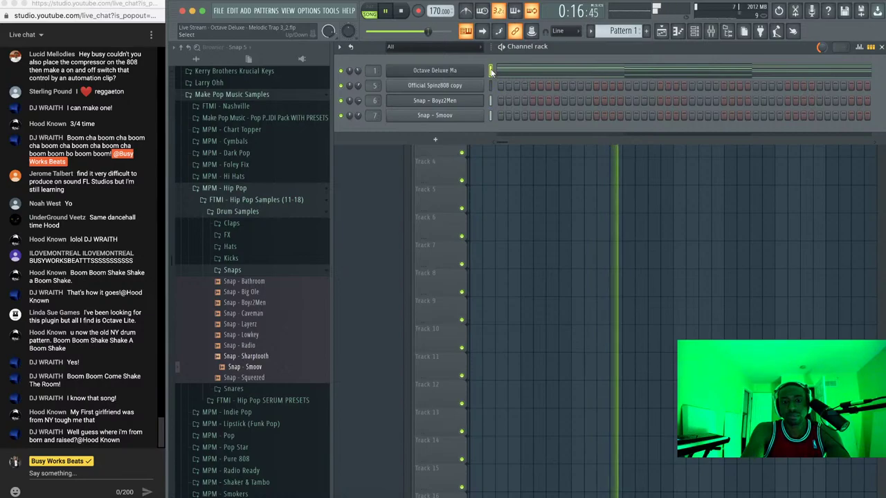
left_click(450, 140)
left_click(505, 162)
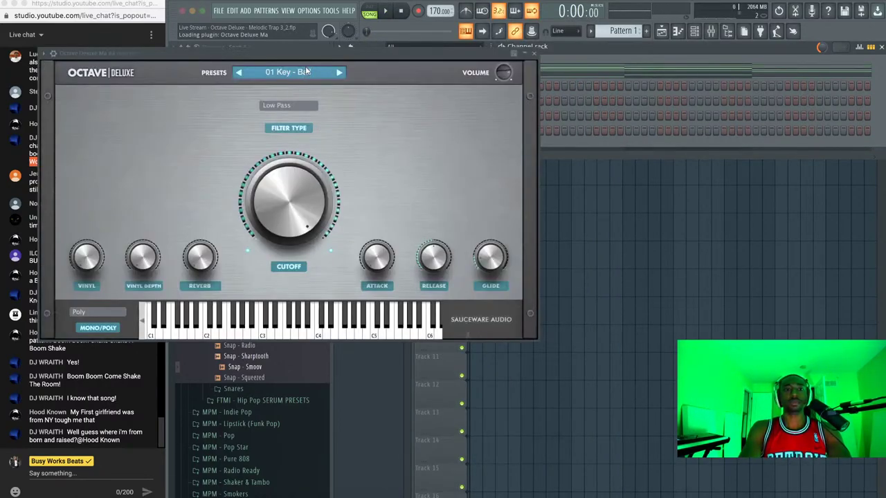
left_click(306, 72)
scroll(485, 229, "down", 5)
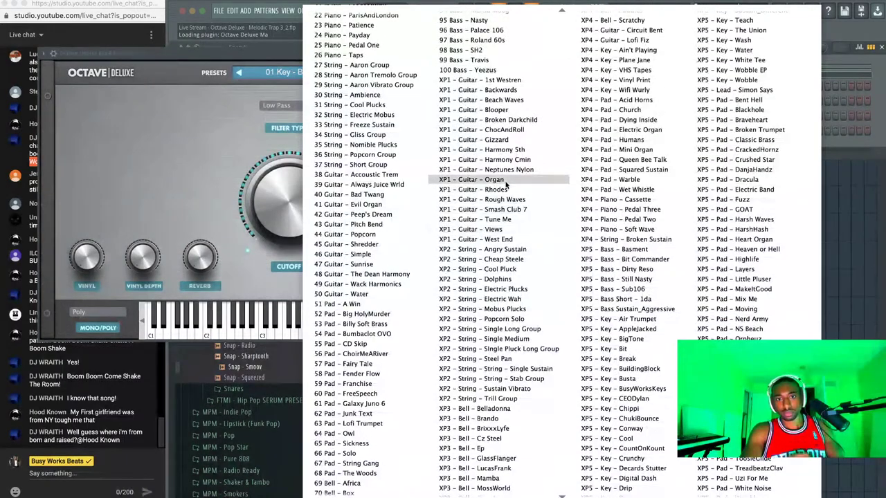
scroll(488, 326, "down", 1)
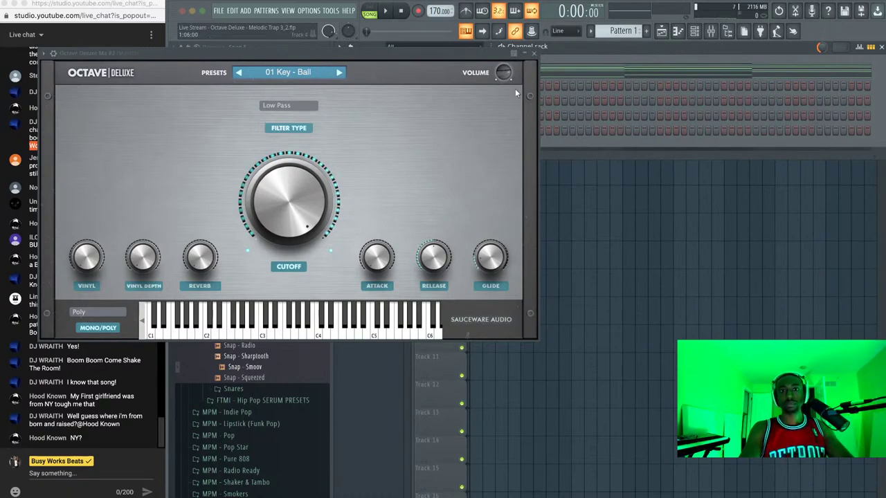
left_click(534, 54)
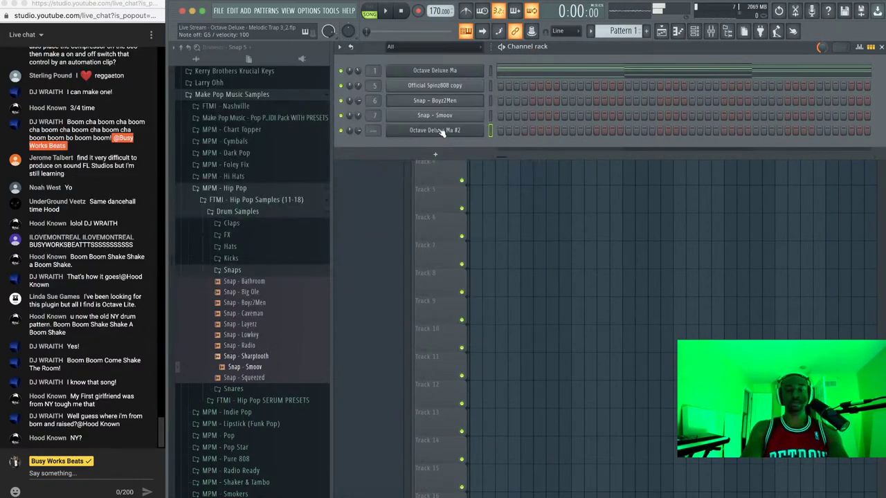
Paste the melody into the Octave Deluxe Ma #2 channel and route that channel to mixer track 8
key("ctrl+v")
double_click(374, 131)
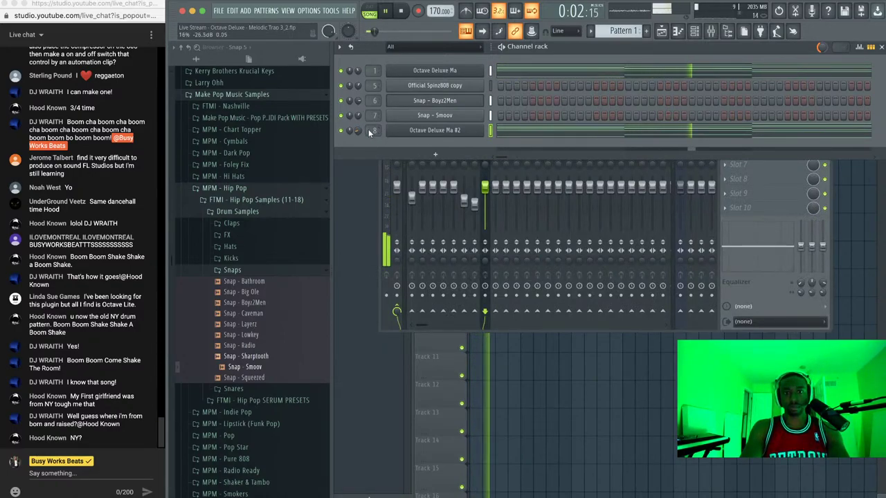
key("space")
Move the Octave Deluxe Ma #2 melody to Pattern 4, place it on playlist Track 3 at bar 9 and play it
key("KP_Add")
key("KP_Add")
key("KP_Add")
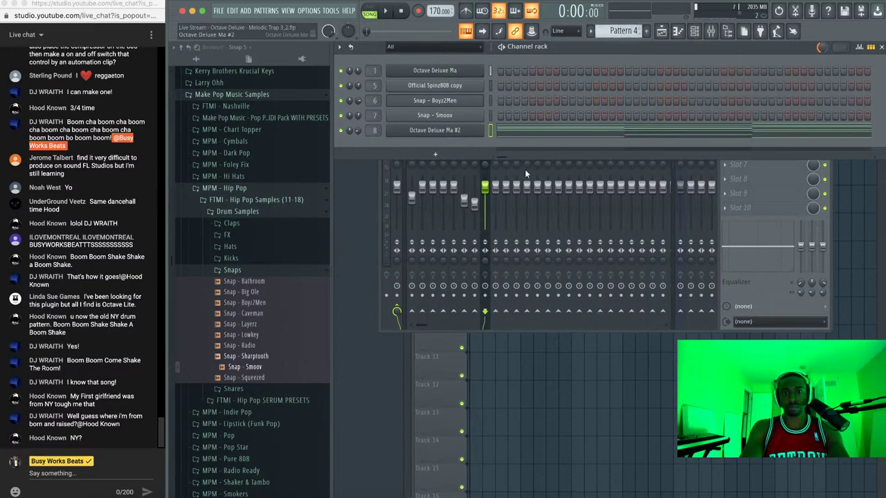
key("F5")
left_click(579, 136)
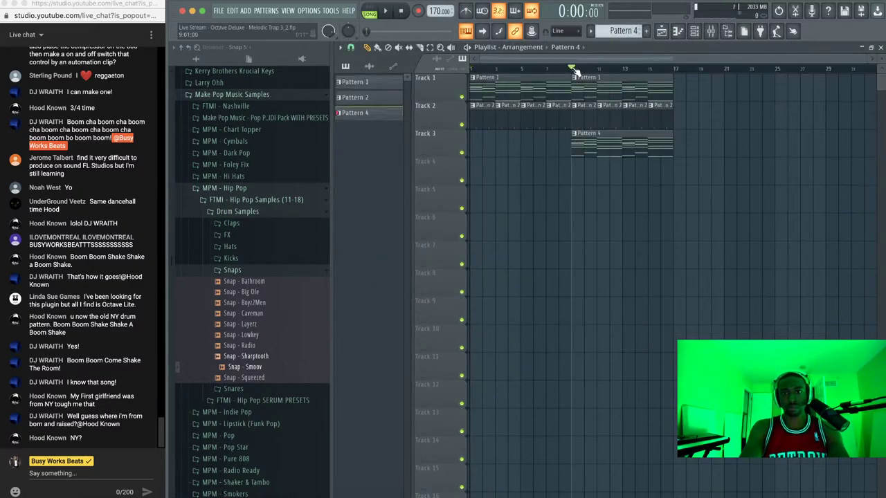
key("space")
Load the XP3 - Bell - Brando preset in Octave Deluxe Ma #2 and play it with the beat
key("F6")
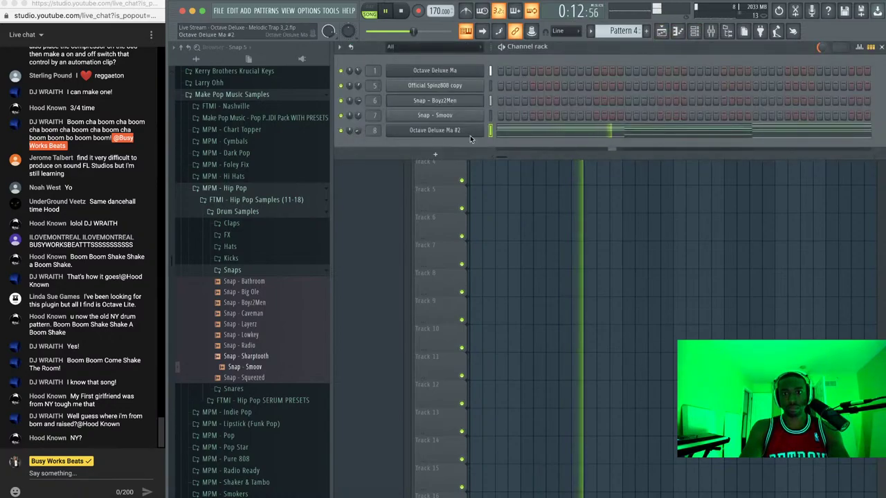
left_click(434, 130)
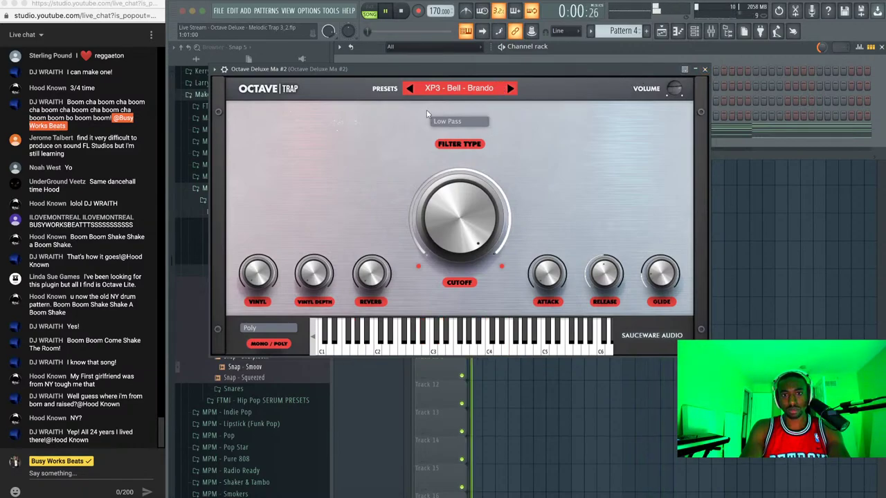
key("F6")
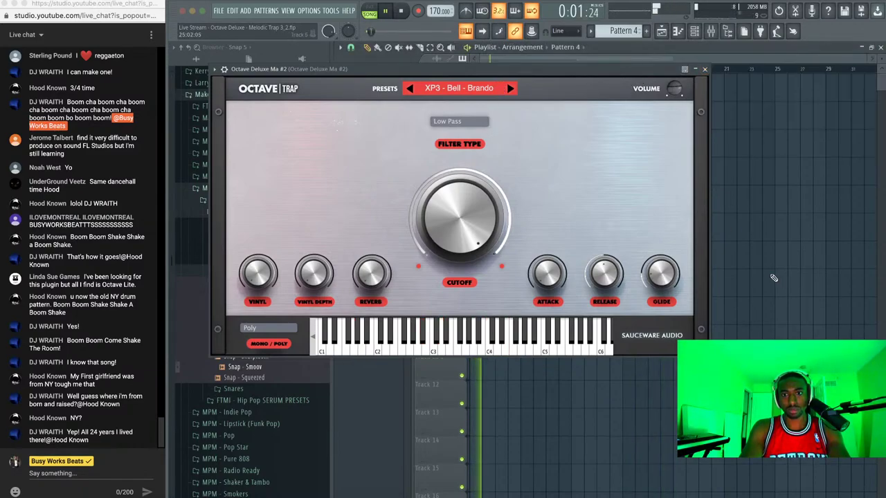
left_click(705, 70)
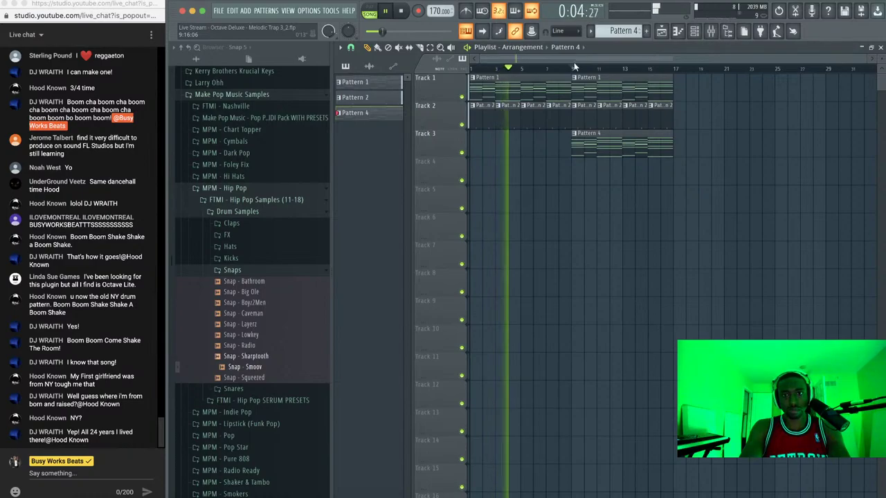
Set the Octave Deluxe Ma #2 channel's pitch range to 1 and lower its channel pitch
left_click(695, 31)
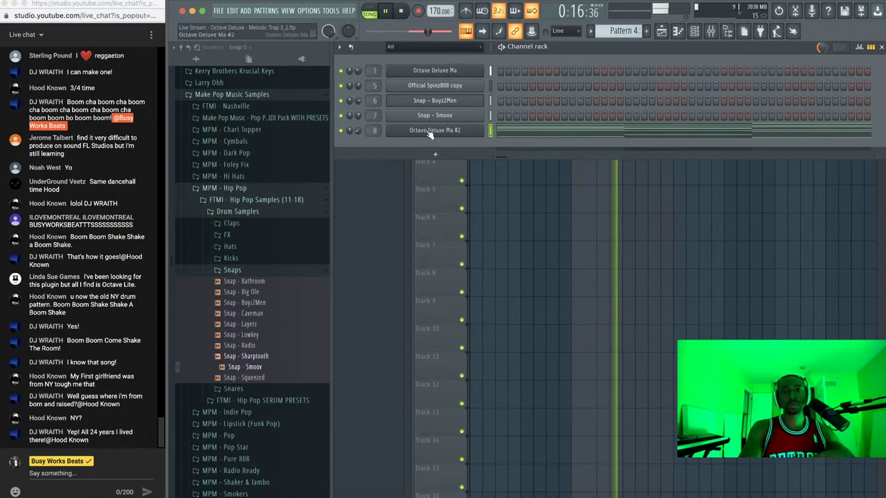
left_click(475, 129)
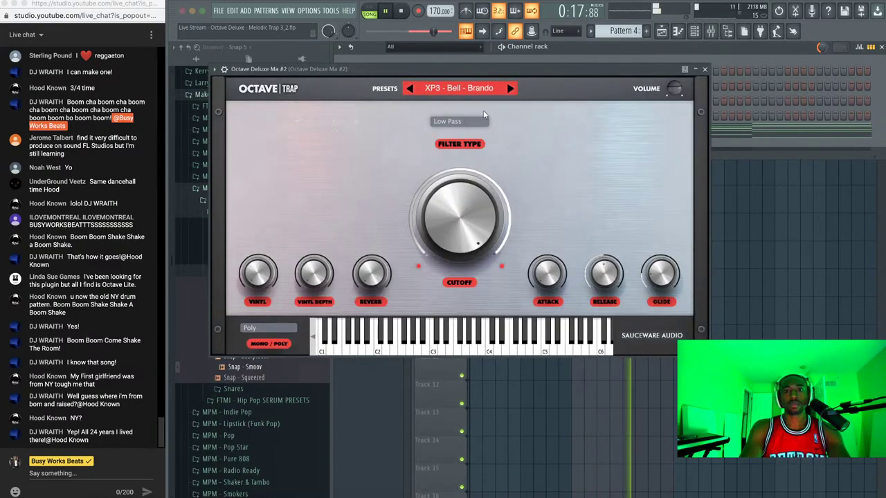
left_click(225, 69)
left_click(267, 87)
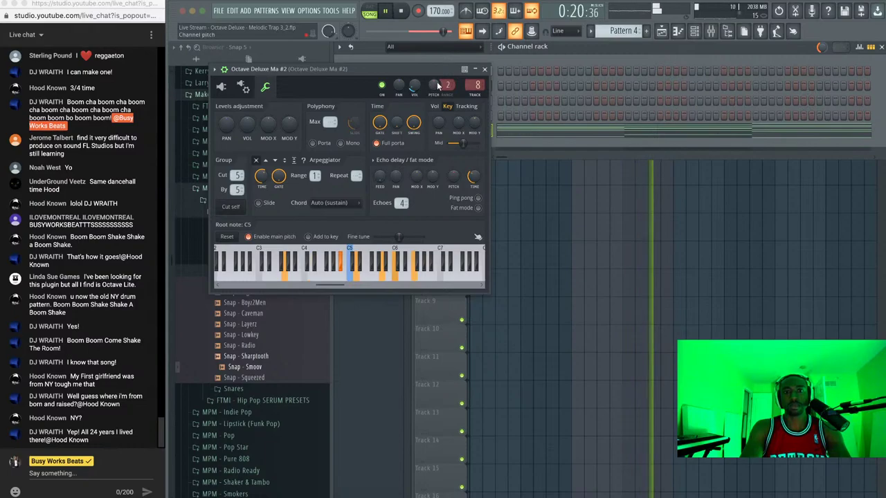
left_click_drag(434, 84, 434, 104)
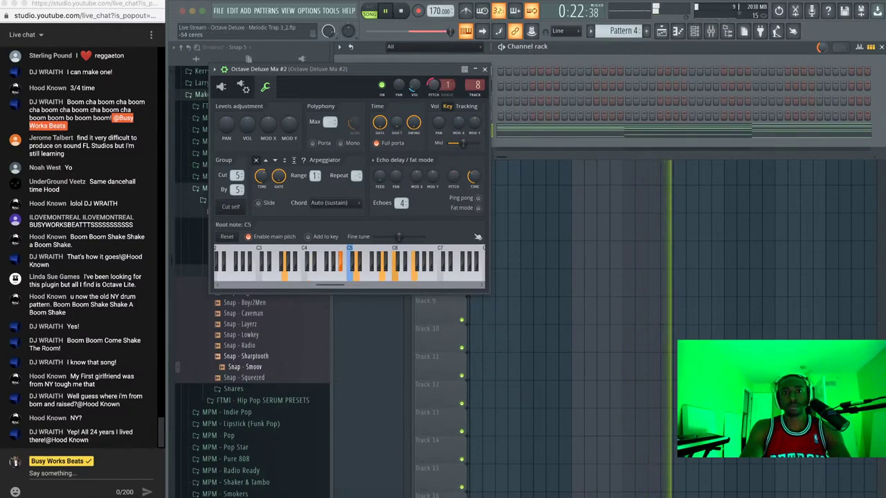
left_click(484, 69)
Save the project, clear the playlist time selection and rename mixer track 9 to reverb
key("F5")
key("super+s")
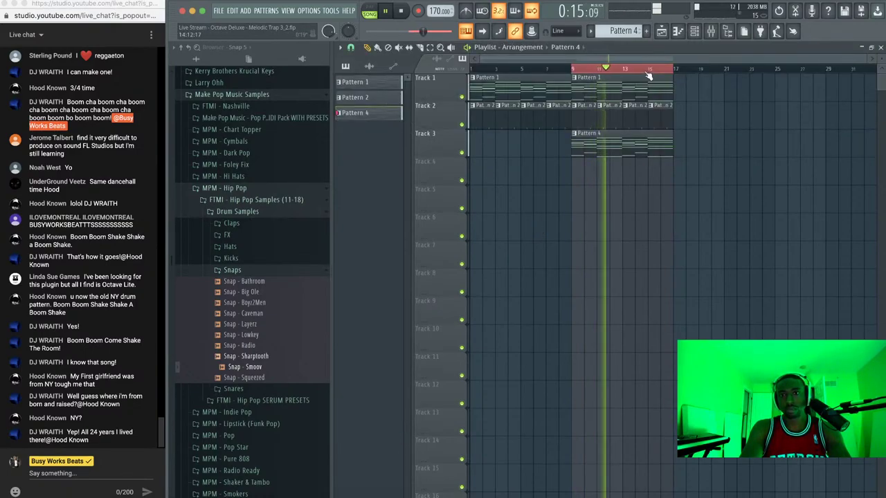
key("super+d")
left_click(711, 33)
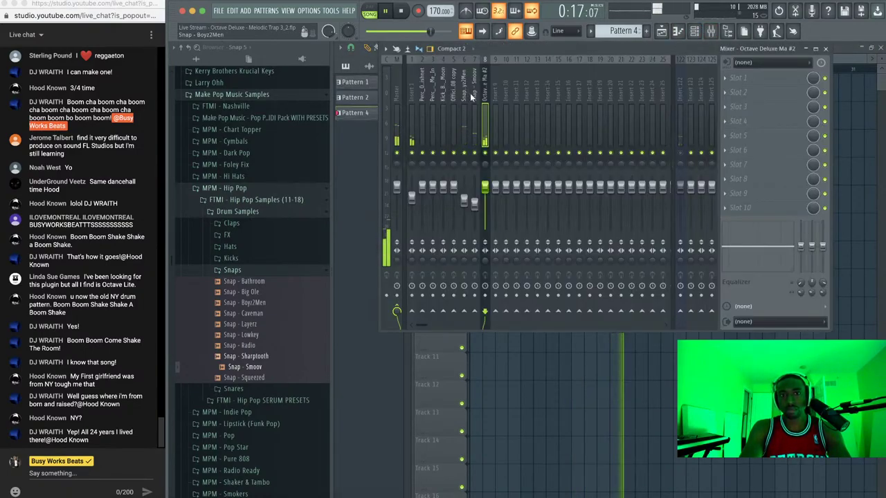
left_click(495, 98)
right_click(499, 57)
left_click(522, 68)
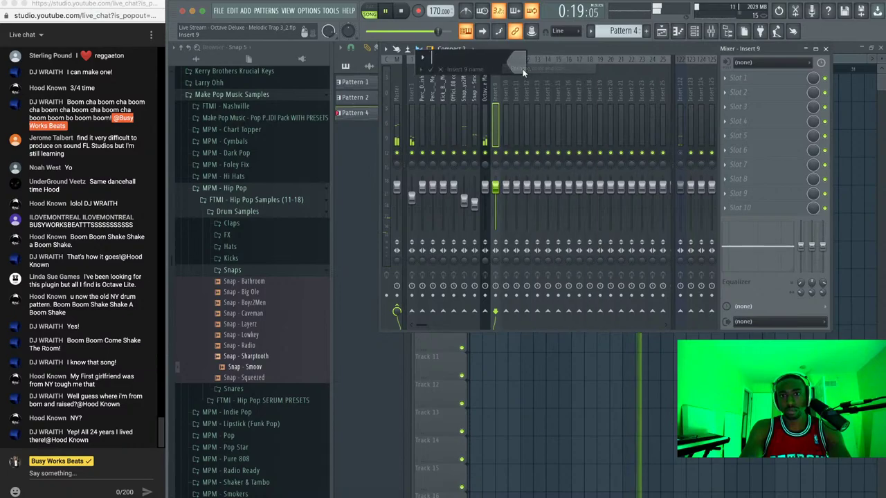
type("reverb")
key("Return")
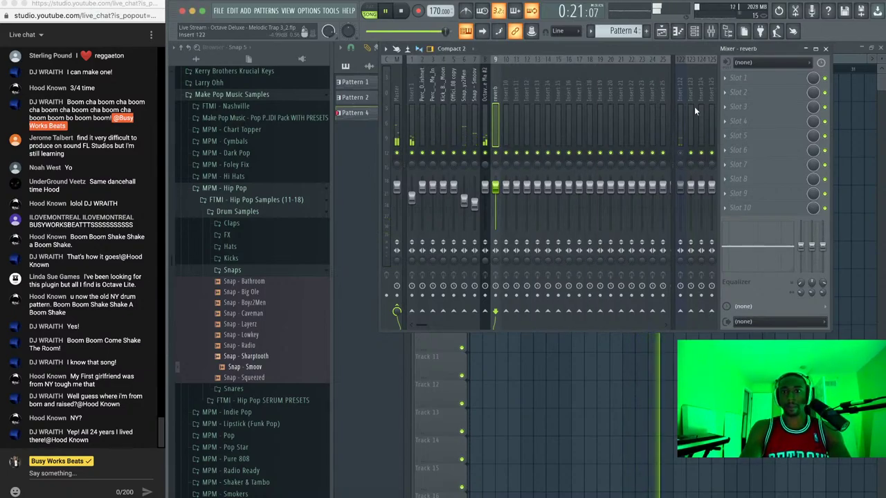
Load UAD Lexicon 224 in slot 1 of the reverb mixer track and close its window
left_click(727, 82)
mouse_move(738, 90)
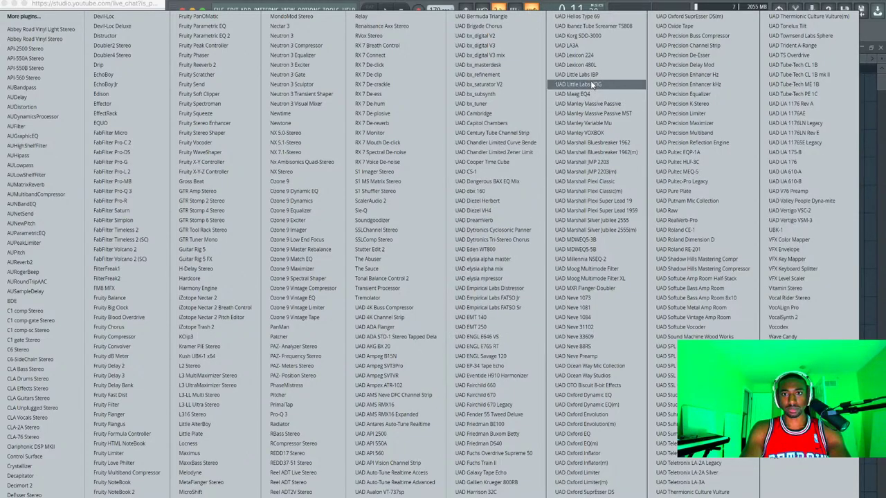
left_click(585, 54)
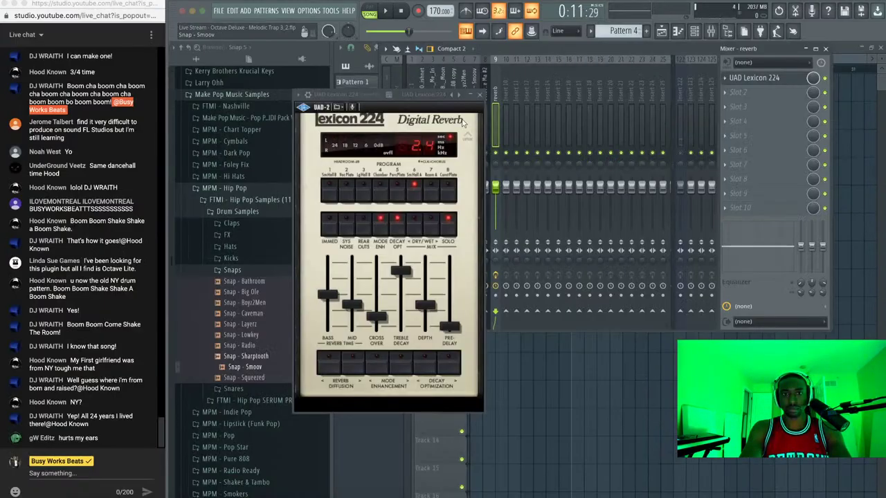
left_click(482, 97)
Send mixer Insert 1 to the reverb track and create an automation clip for that send level
left_click(414, 128)
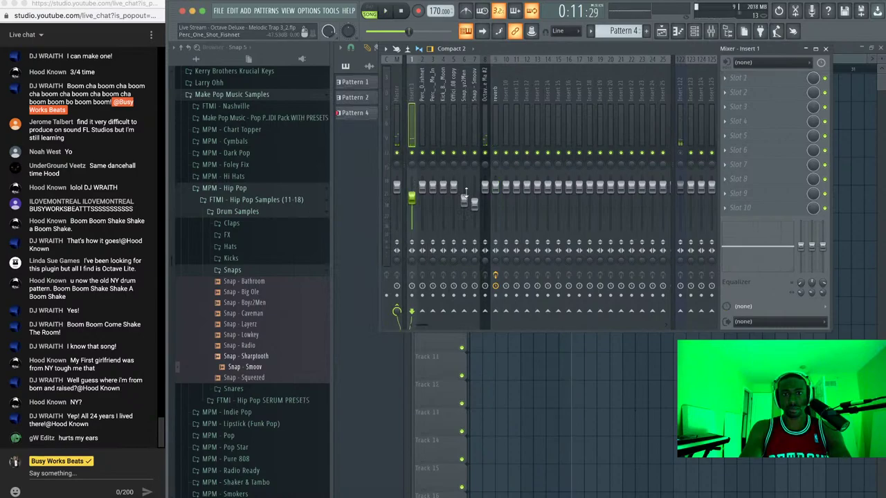
right_click(497, 313)
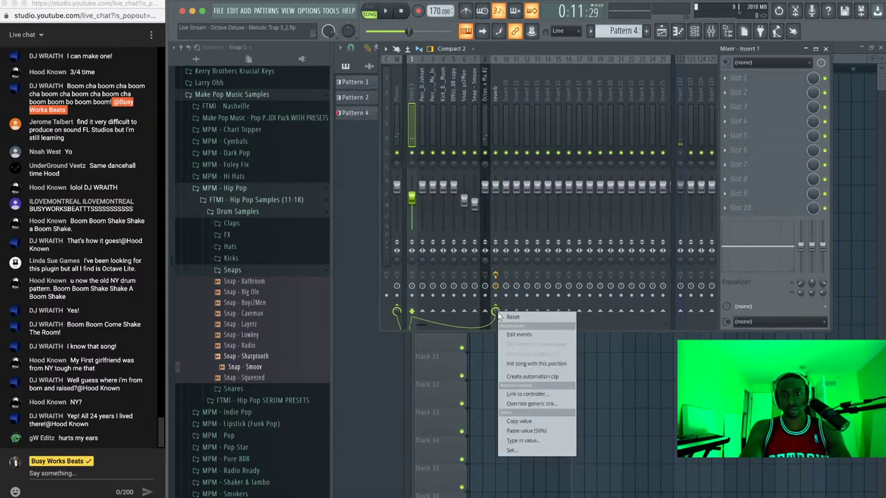
left_click(528, 376)
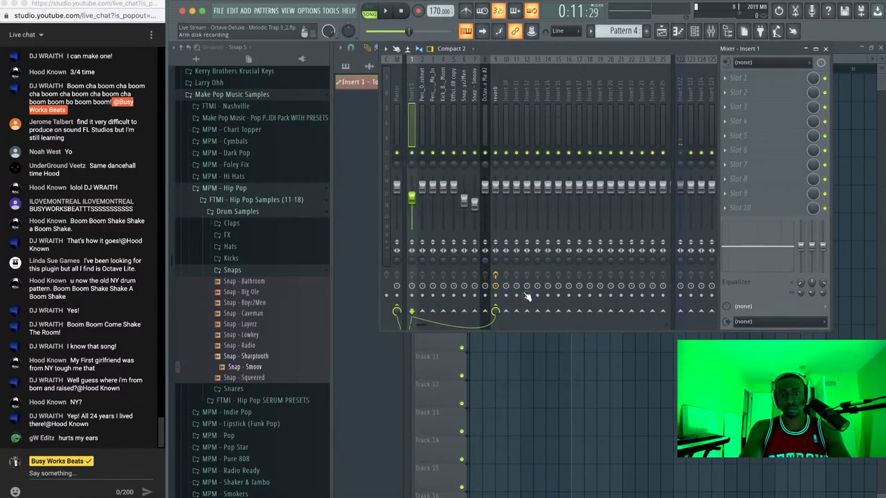
left_click(826, 49)
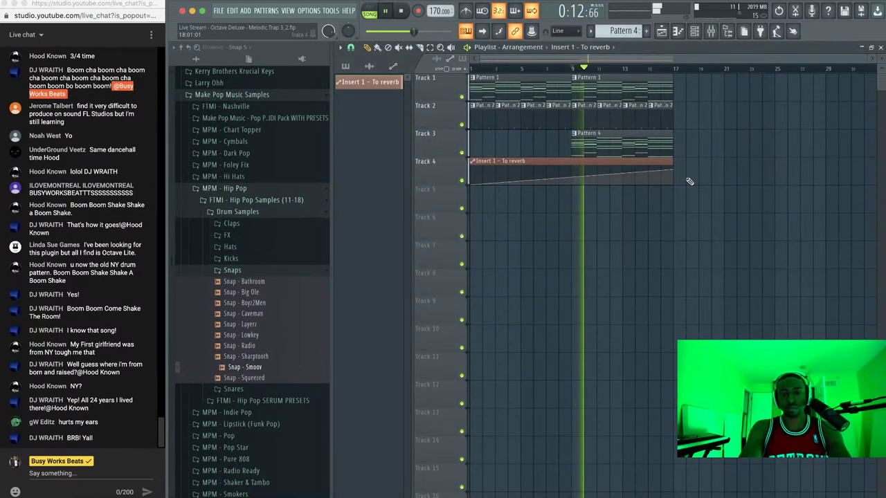
Flatten the Insert 1 - To reverb automation clip on playlist Track 4 by raising its start point to the end level
left_click(711, 31)
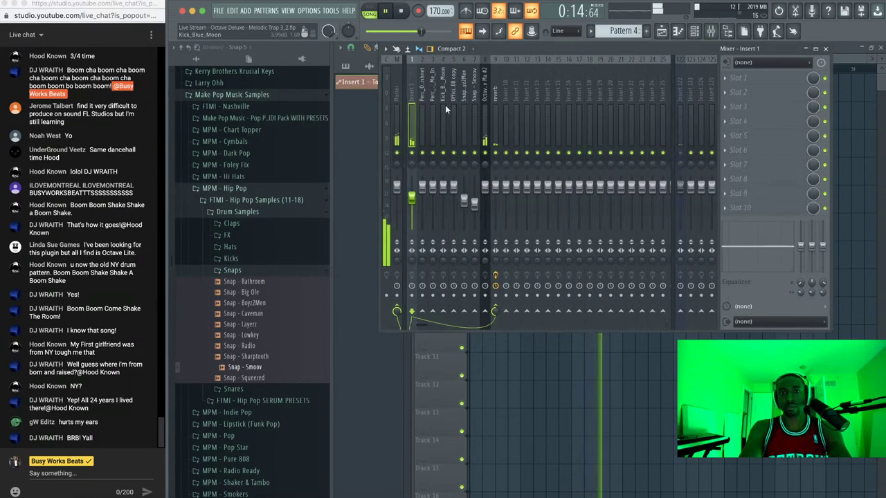
key("F9")
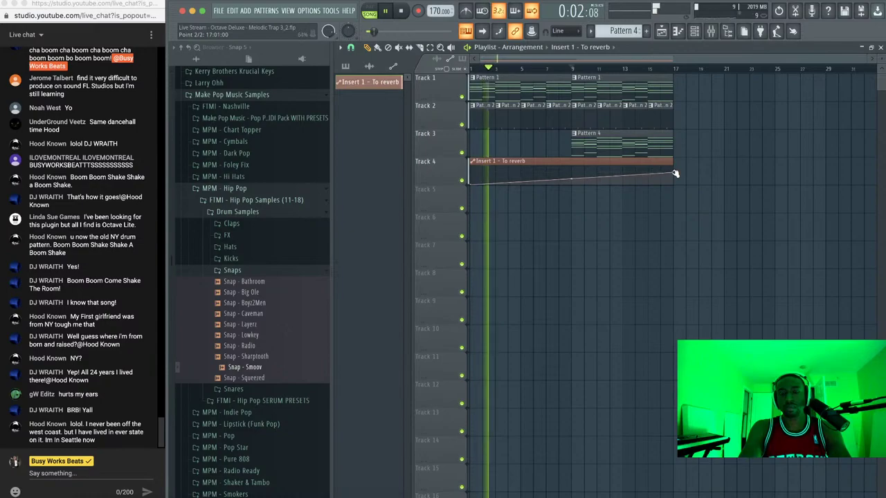
left_click(353, 47)
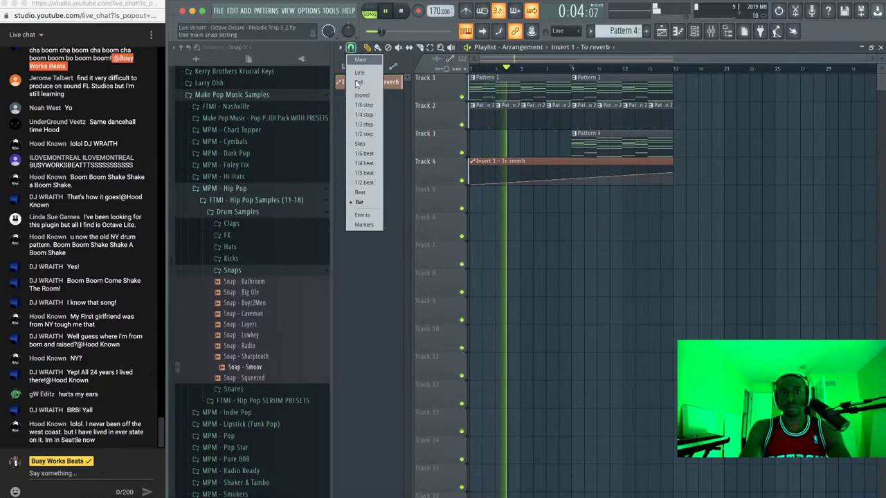
left_click(395, 214)
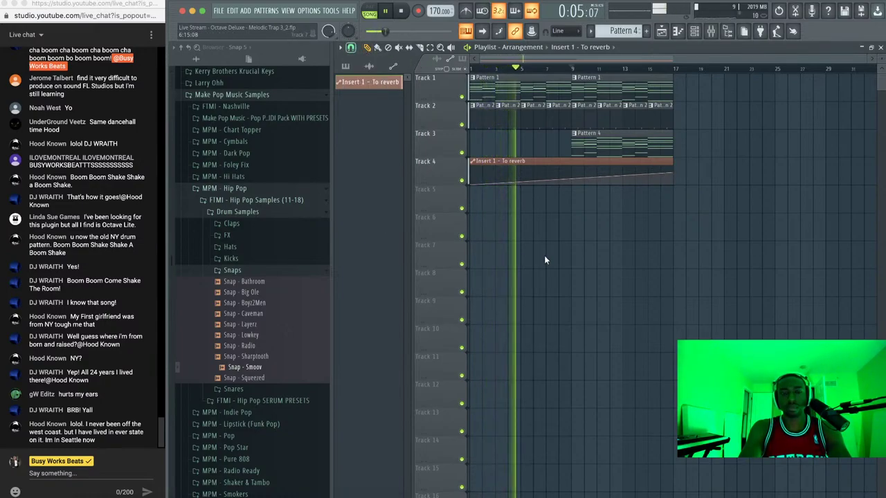
left_click(710, 31)
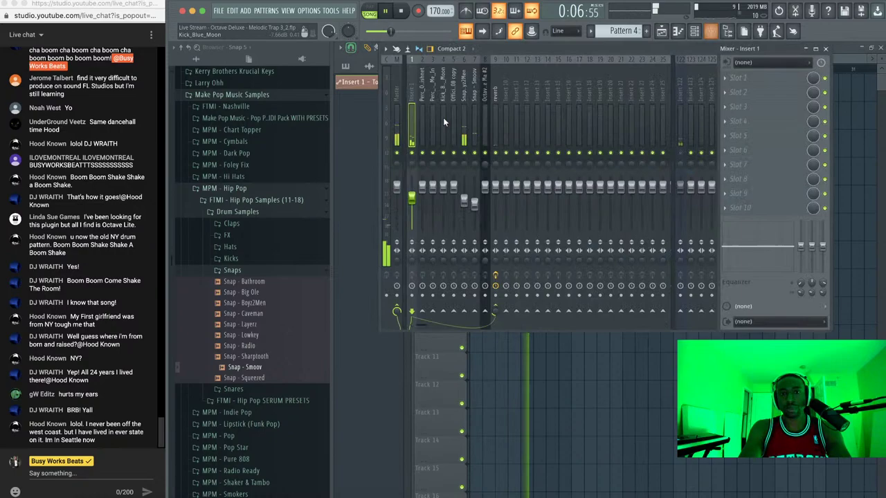
right_click(552, 373)
left_click_drag(475, 183, 473, 176)
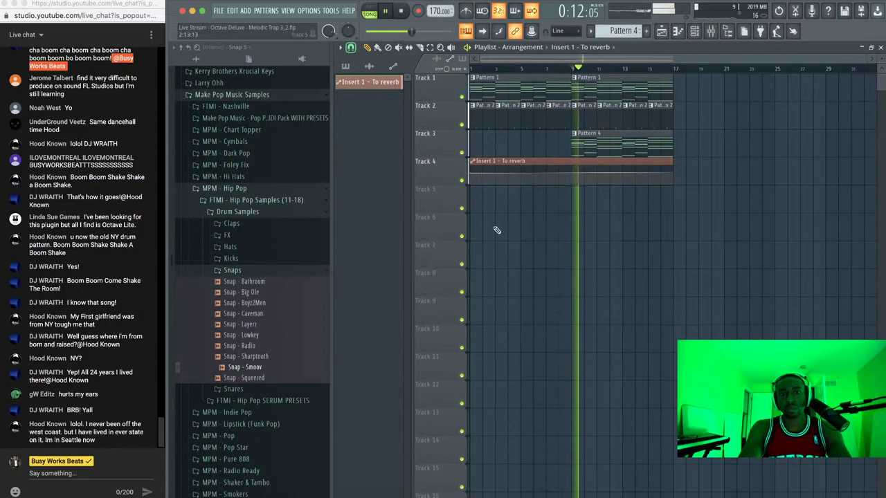
Lower the Snap - Boyz2Men fader slightly in the mixer
left_click(711, 32)
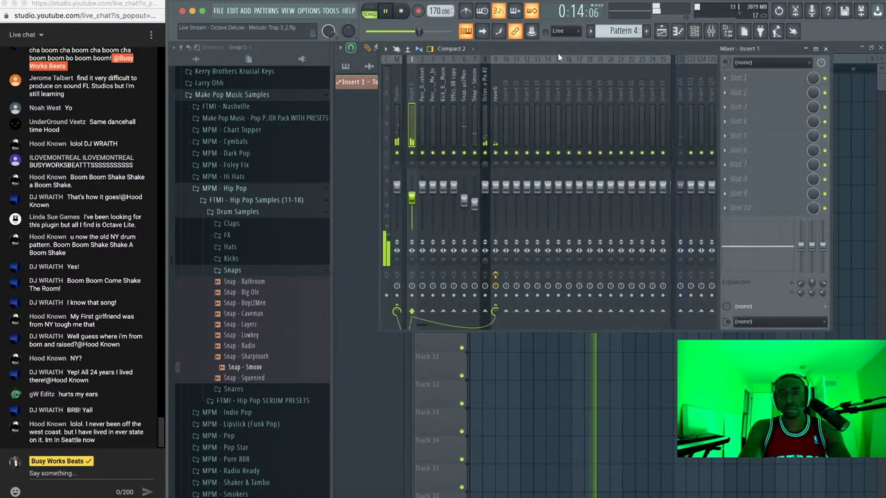
left_click(463, 203)
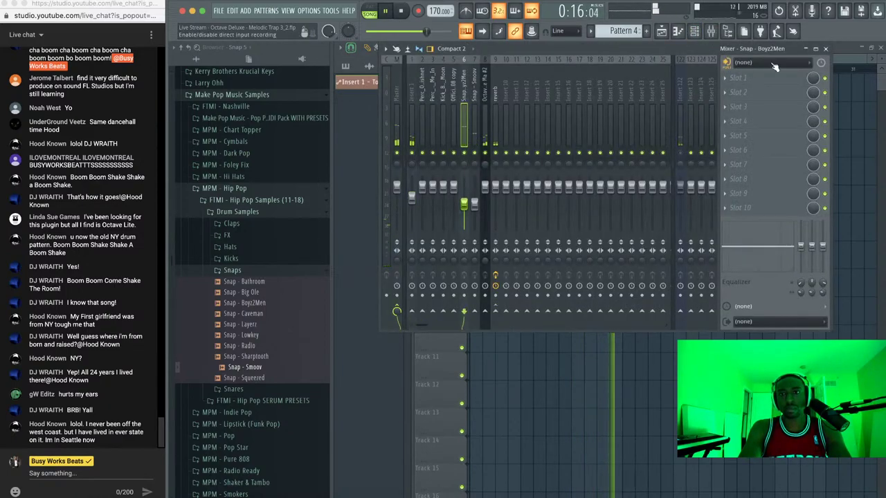
left_click(825, 49)
left_click(711, 31)
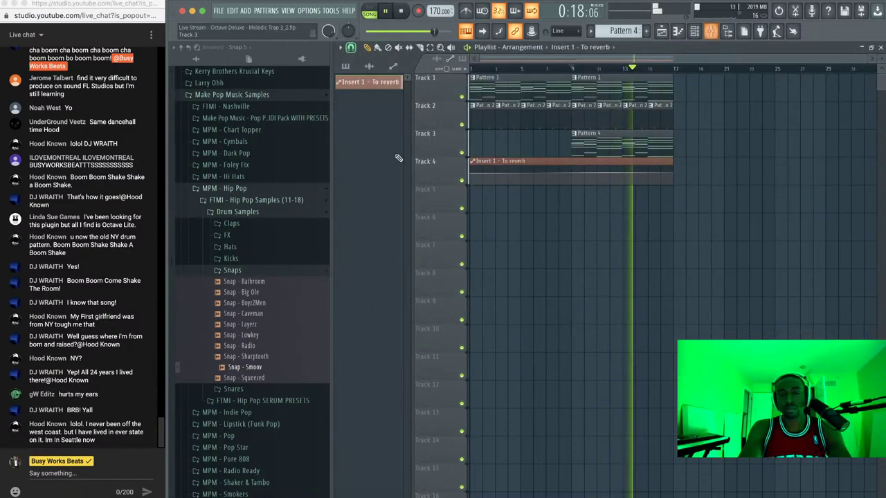
Audition the samples in the Hip Pop Kicks folder, from Big Fudge through Sauce, over the playing beat
left_click(268, 271)
left_click(269, 258)
left_click(262, 271)
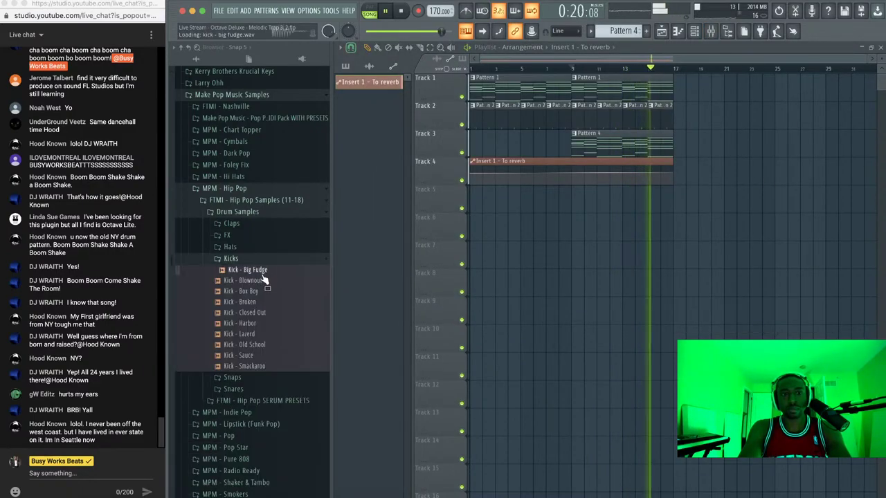
left_click(262, 280)
left_click(260, 302)
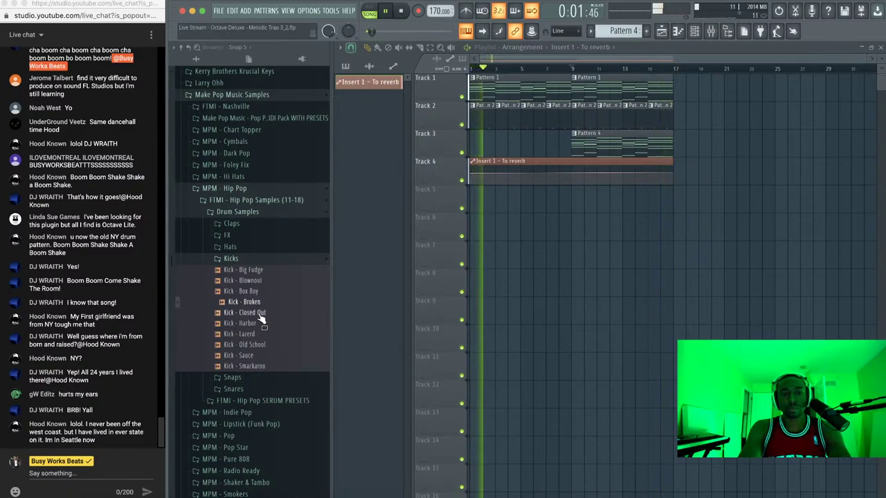
left_click(262, 292)
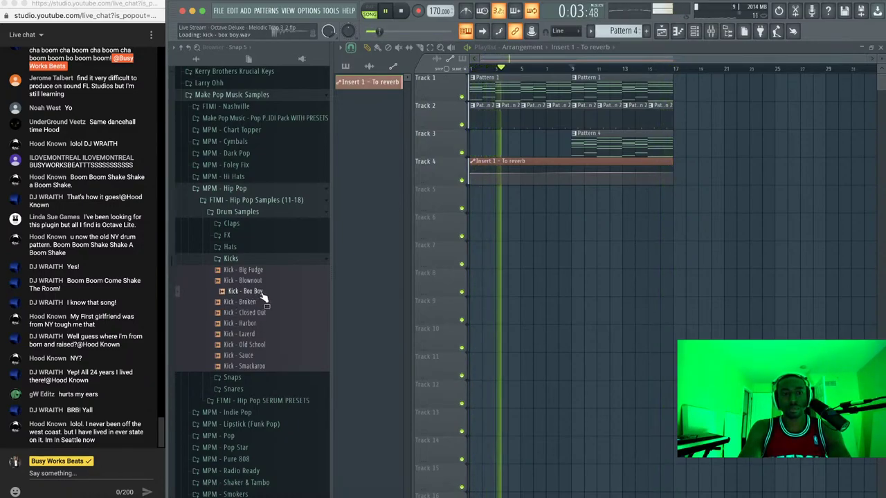
left_click(264, 345)
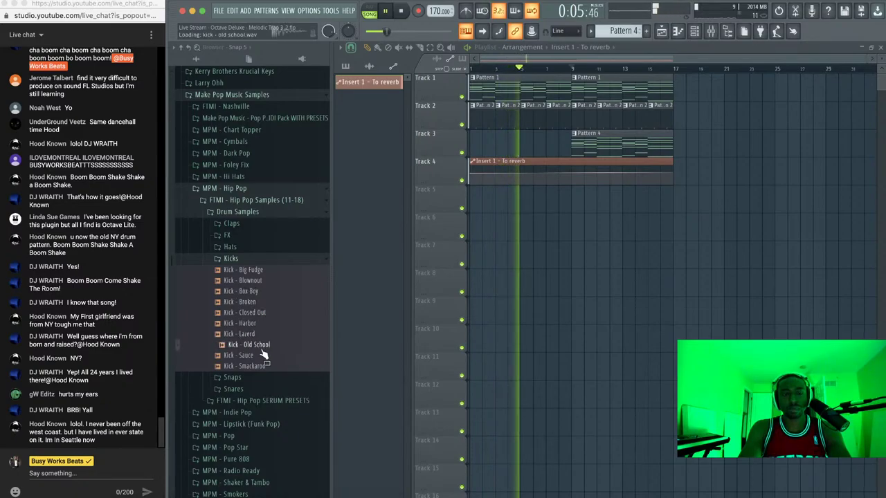
left_click(266, 357)
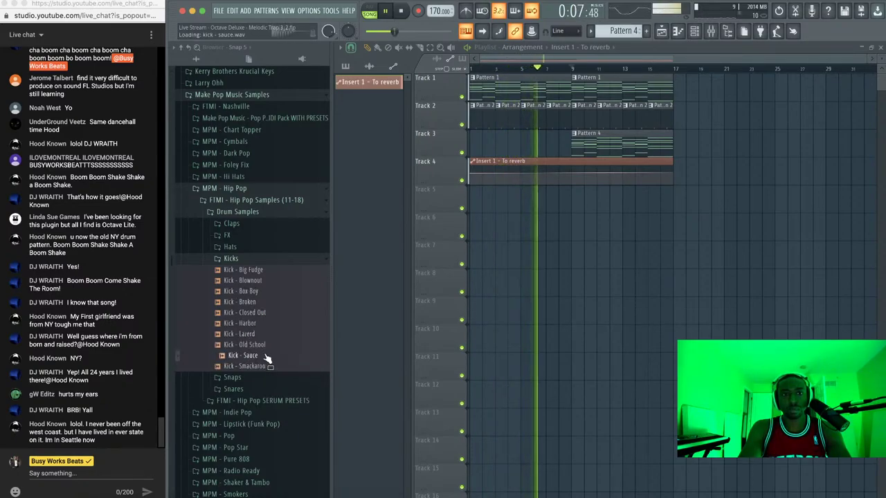
Add Kick - Sauce as a new channel and route it to mixer track 10
right_click(268, 357)
left_click(280, 362)
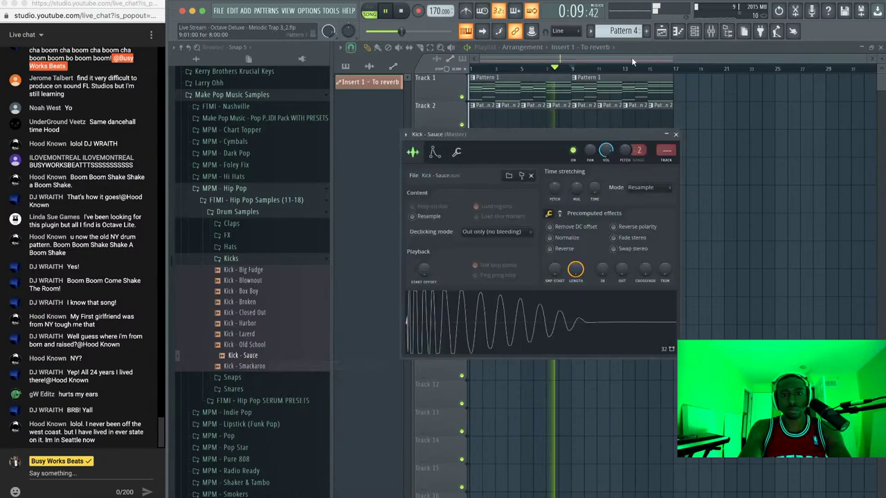
left_click(693, 28)
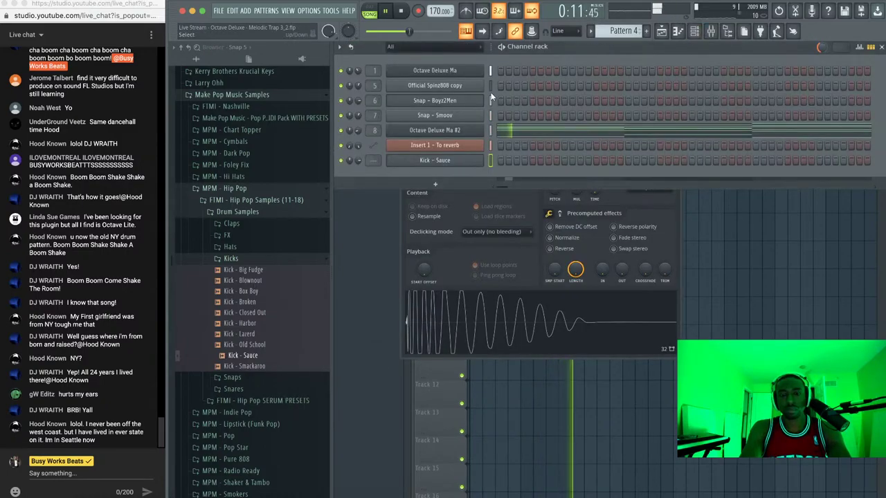
key("ctrl+l")
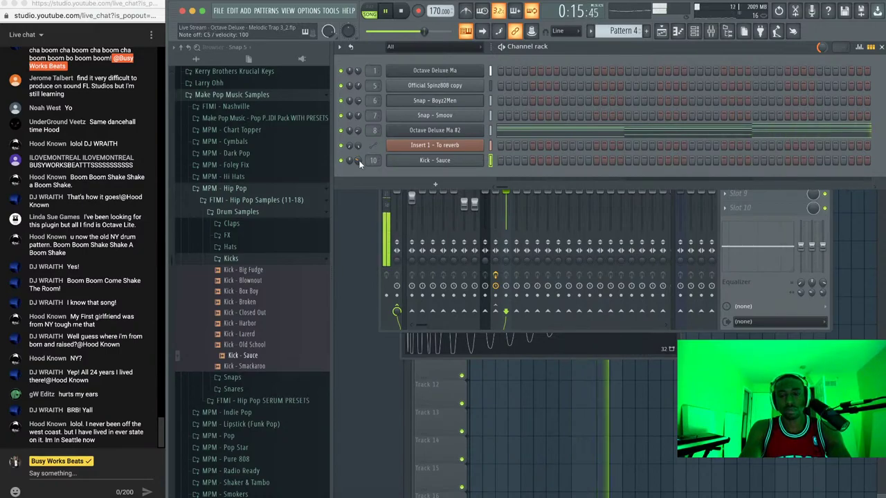
Audition the samples in the Hip Pop Hats folder, from Knockin through Trap Queenish, over the playing beat
left_click(250, 259)
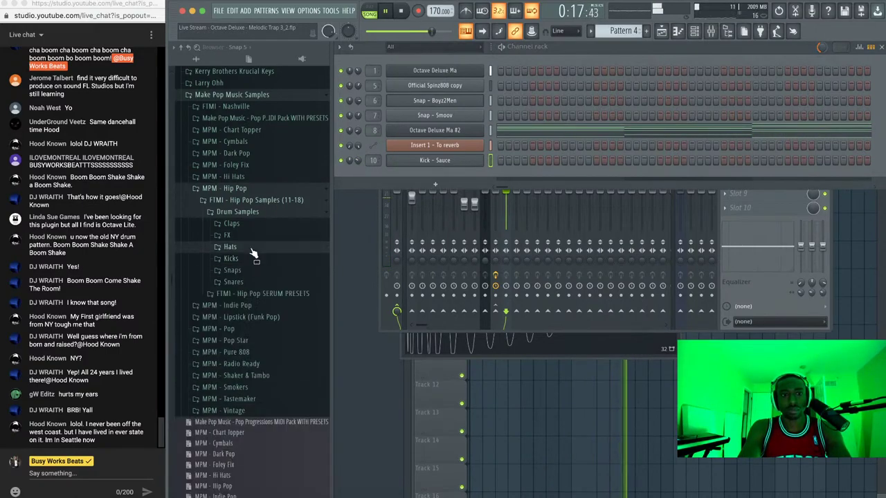
left_click(239, 248)
left_click(244, 280)
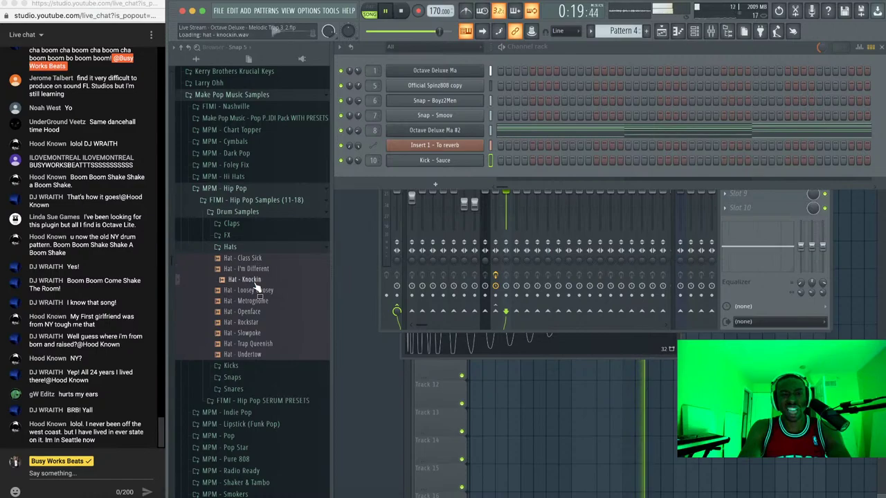
left_click(252, 290)
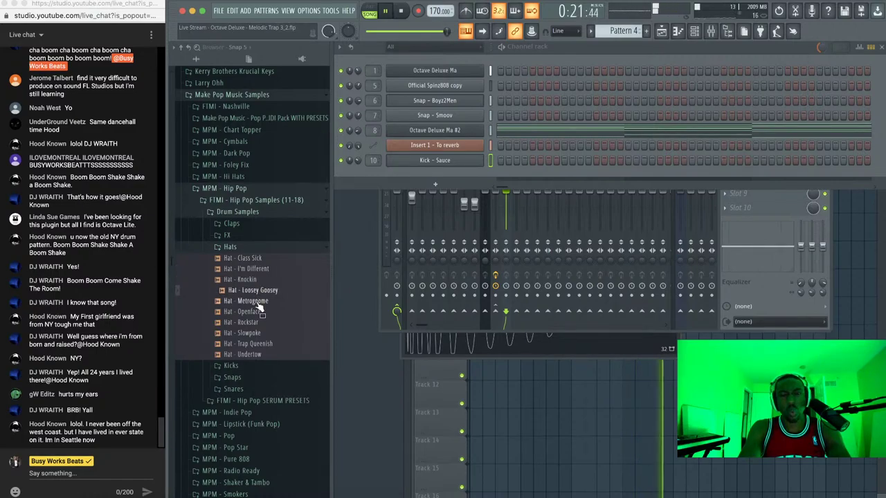
left_click(255, 301)
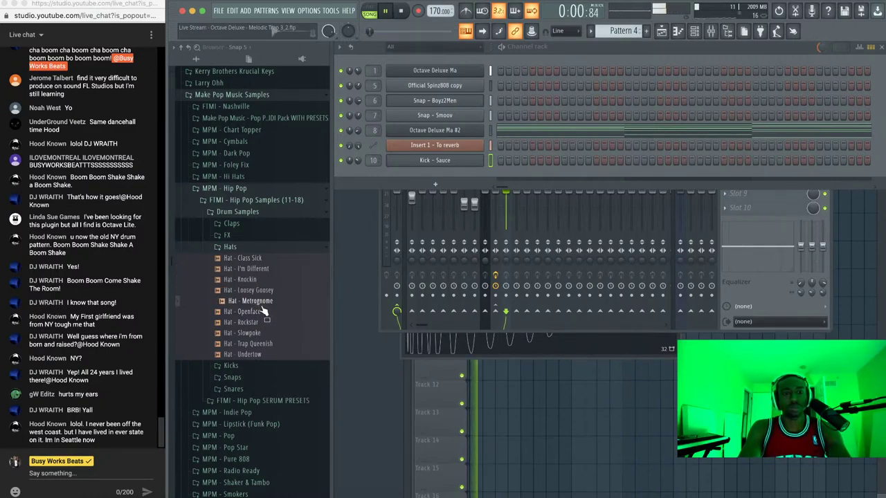
left_click(262, 322)
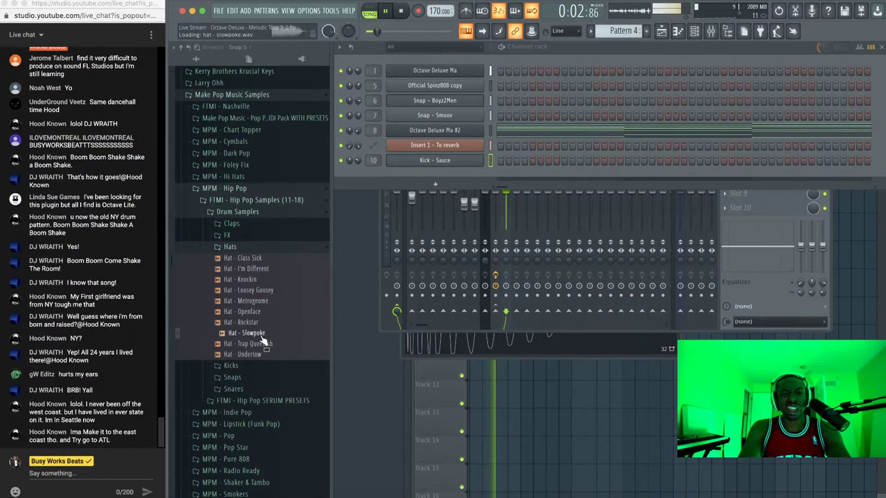
left_click(262, 344)
Open Hat - Trap Queenish in a new sampler channel, lower its volume and route it to mixer track 11
right_click(263, 347)
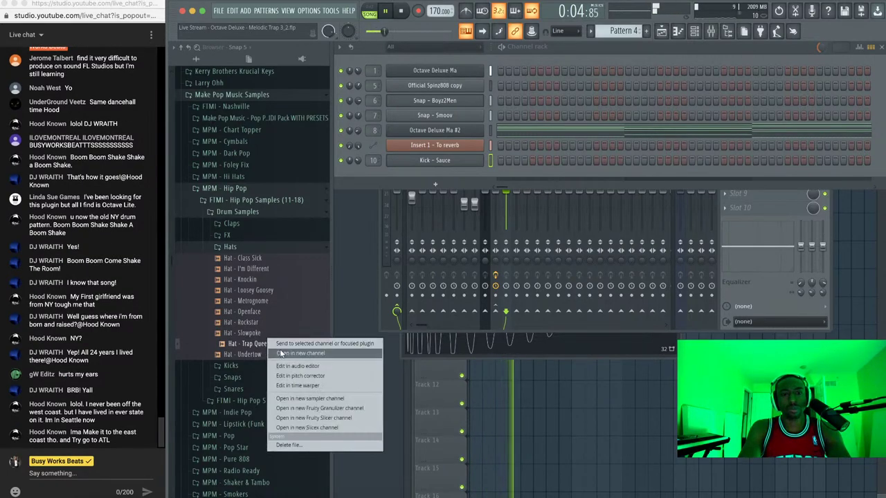
left_click(309, 398)
left_click(358, 175)
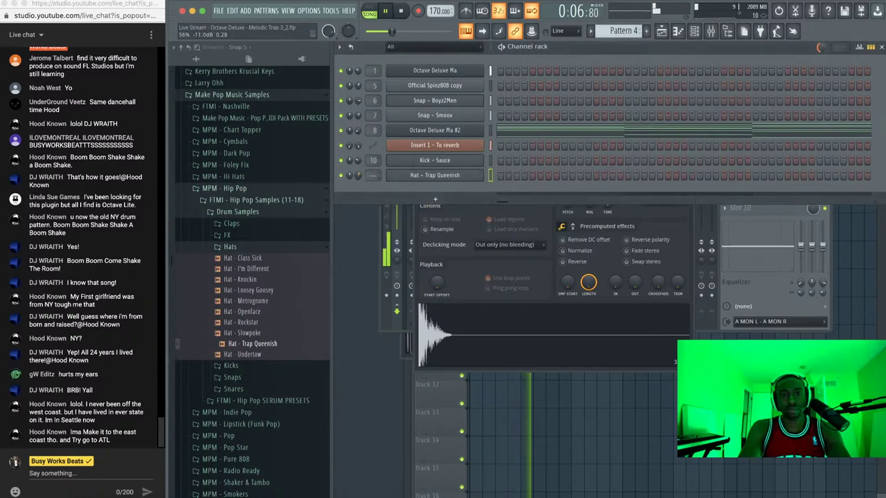
key("ctrl+l")
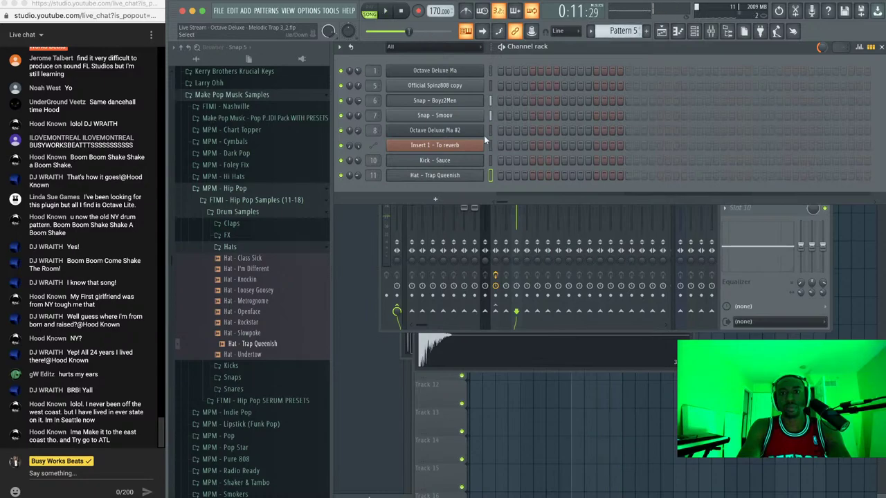
Fill Hat - Trap Queenish on every second step of Pattern 5 and paint the pattern along Track 5 through bar 16
right_click(464, 178)
left_click(577, 207)
left_click(574, 396)
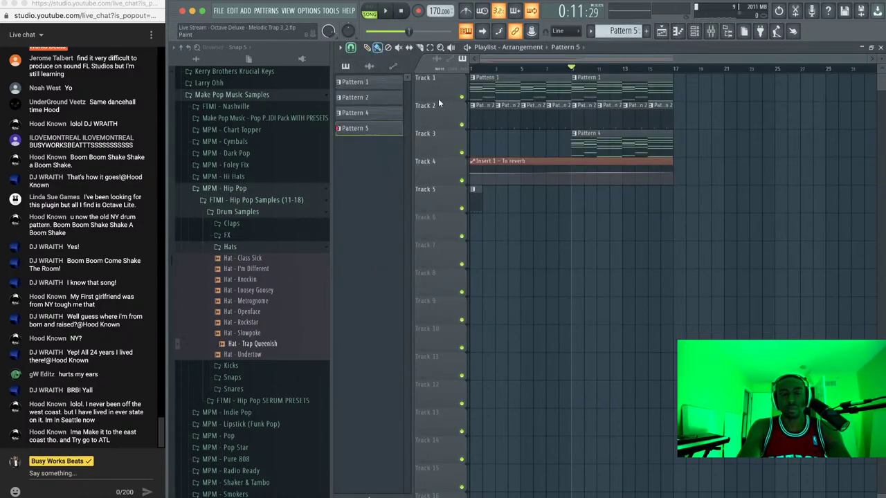
left_click_drag(510, 192, 645, 195)
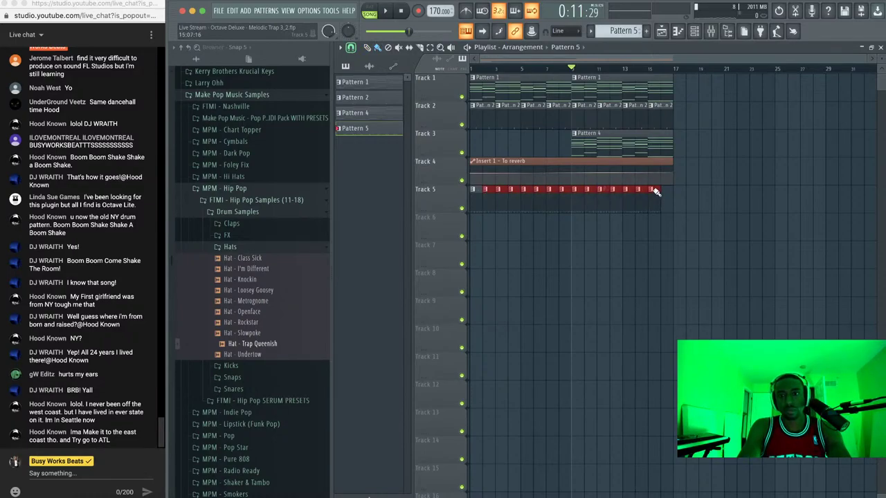
left_click(696, 32)
key("space")
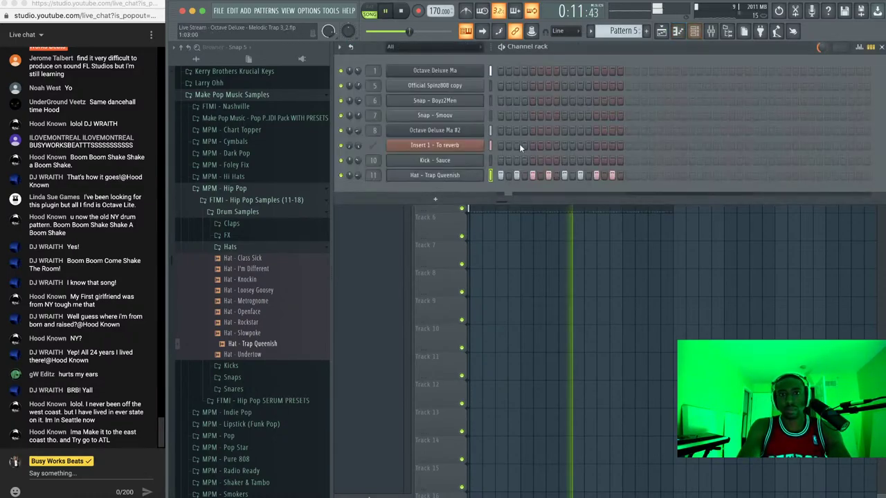
Raise the pitch of the Hat - Trap Queenish channel by 100 cents and adjust its time shift slightly
left_click(434, 145)
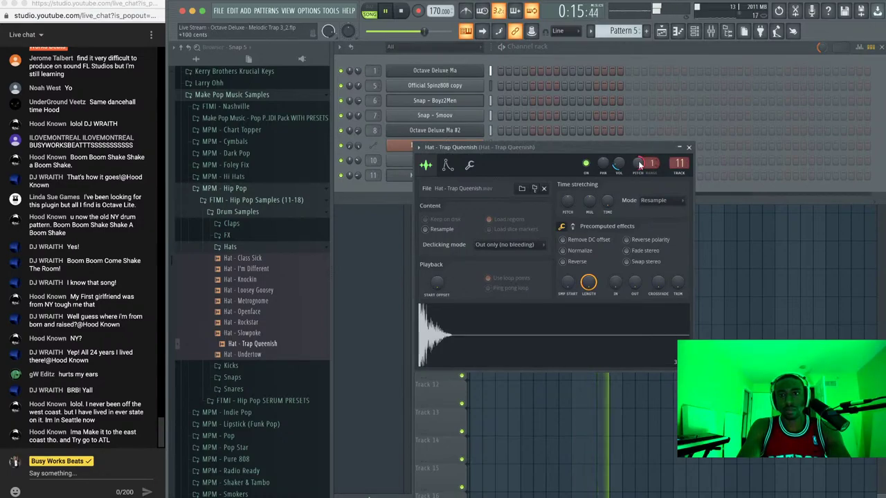
left_click(469, 166)
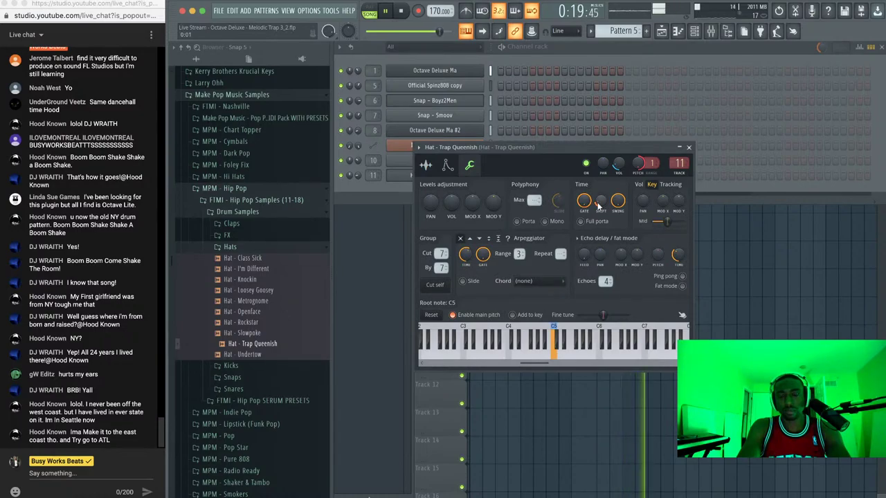
left_click(688, 148)
right_click(639, 253)
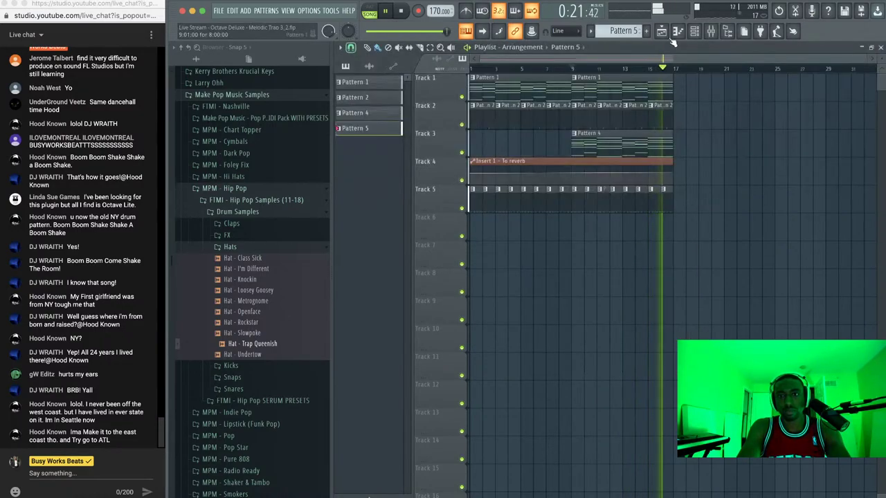
Create Pattern 6 with a Kick - Sauce hit on step 1 and place it at bar 1 of Track 6
left_click(696, 32)
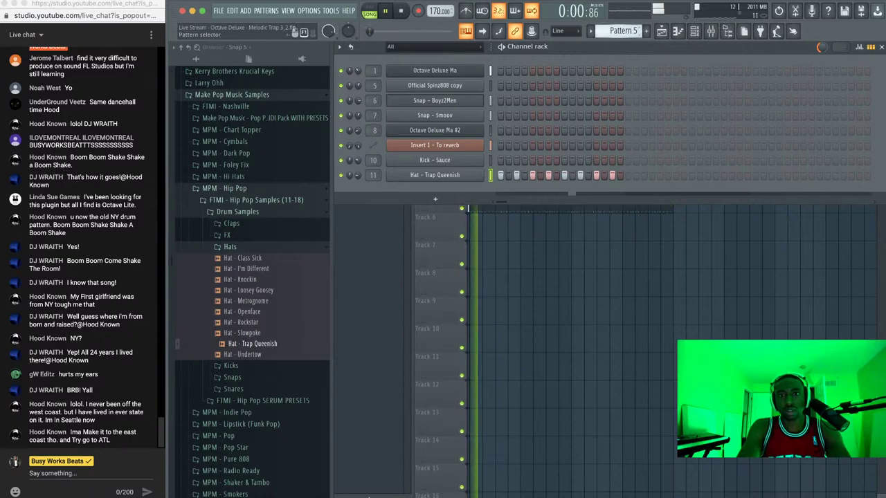
left_click_drag(626, 32, 627, 27)
left_click(499, 160)
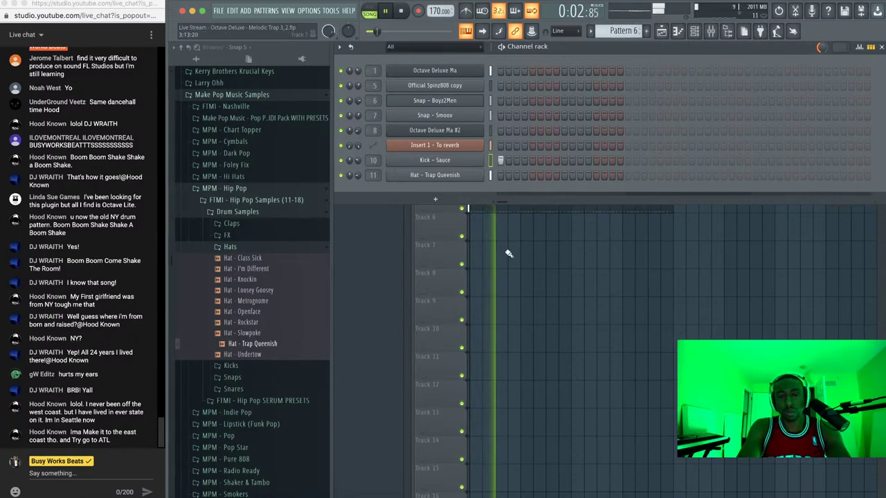
right_click(506, 253)
key("space")
left_click(482, 229)
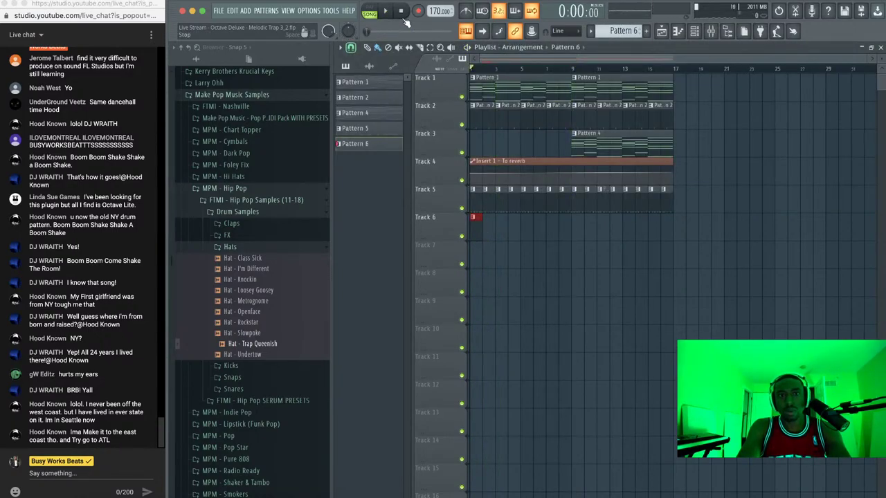
key("F6")
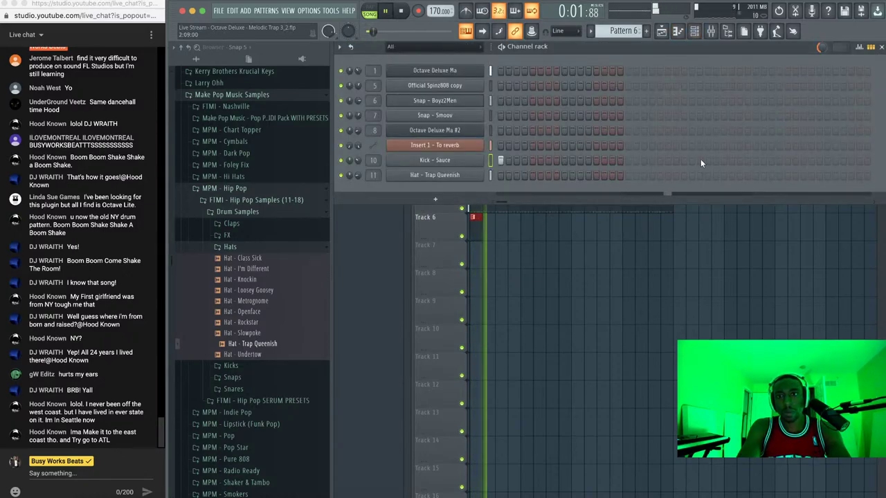
Add Kick - Sauce hits on steps 11, 15, 21, 27 and 33 of Pattern 6, checking them against playback
key("space")
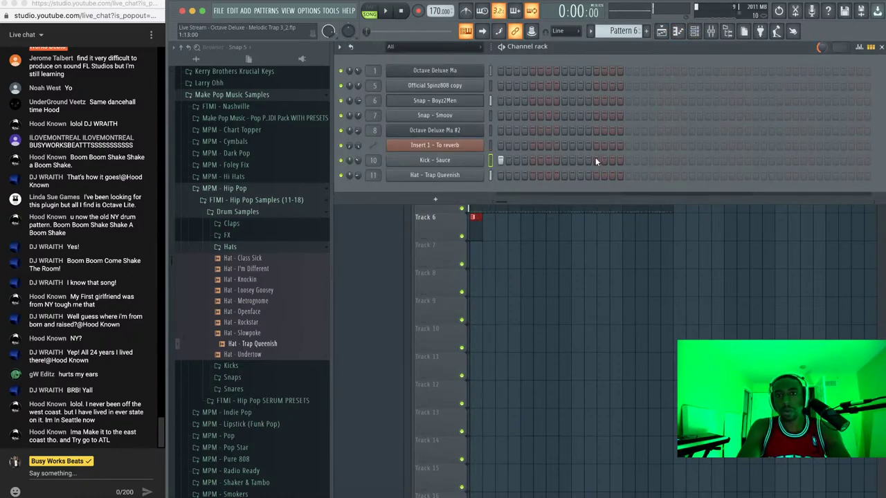
key("space")
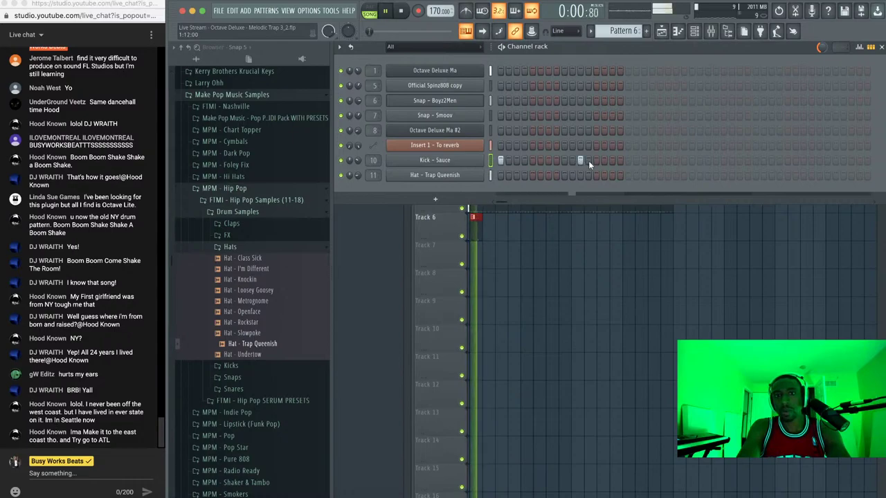
key("space")
left_click(587, 160)
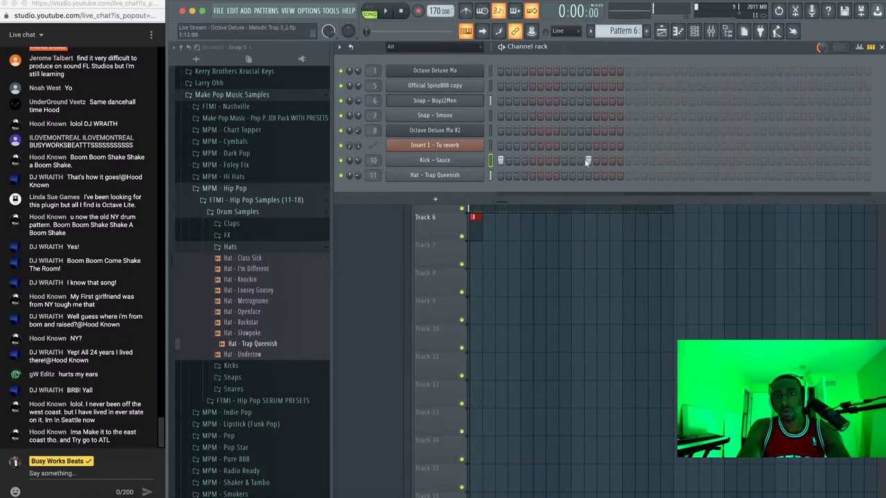
right_click(588, 159)
left_click(580, 160)
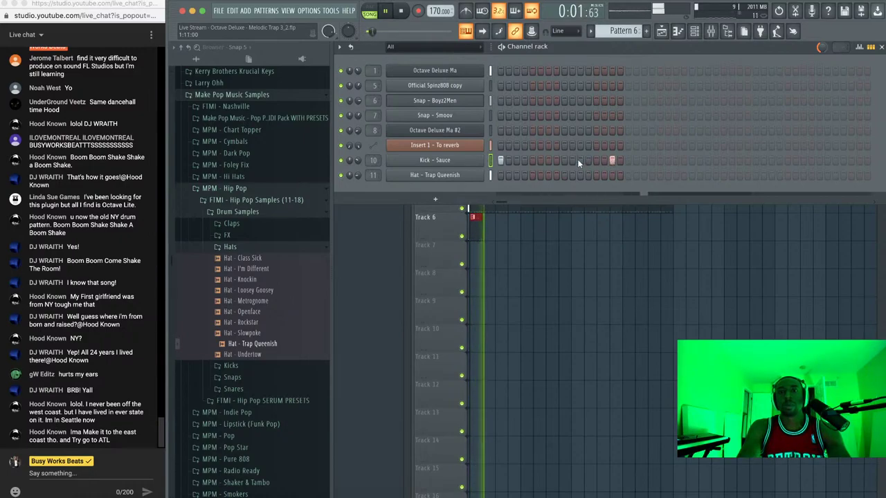
left_click(659, 160)
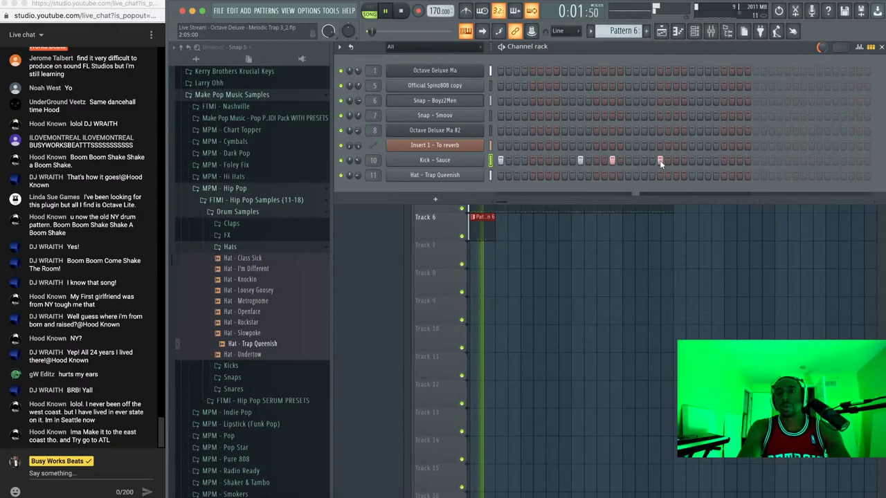
left_click(707, 160)
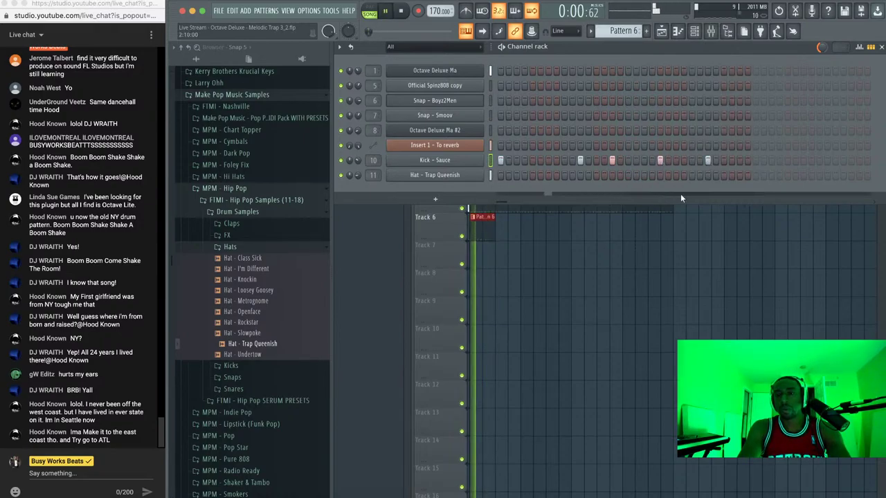
left_click(755, 160)
Lengthen the Pattern 6 clip on Track 6 to four bars and place another one at bar 9
key("F6")
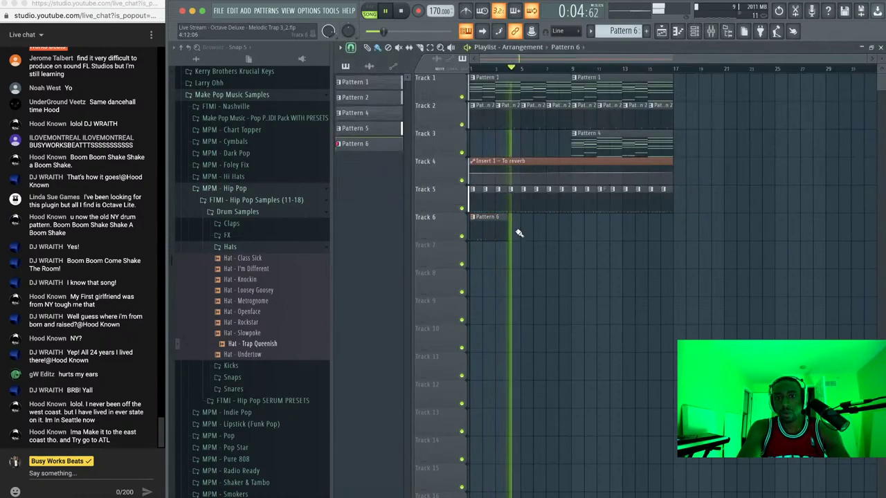
mouse_move(507, 227)
left_mouse_down()
mouse_move(556, 220)
mouse_move(521, 227)
left_mouse_up()
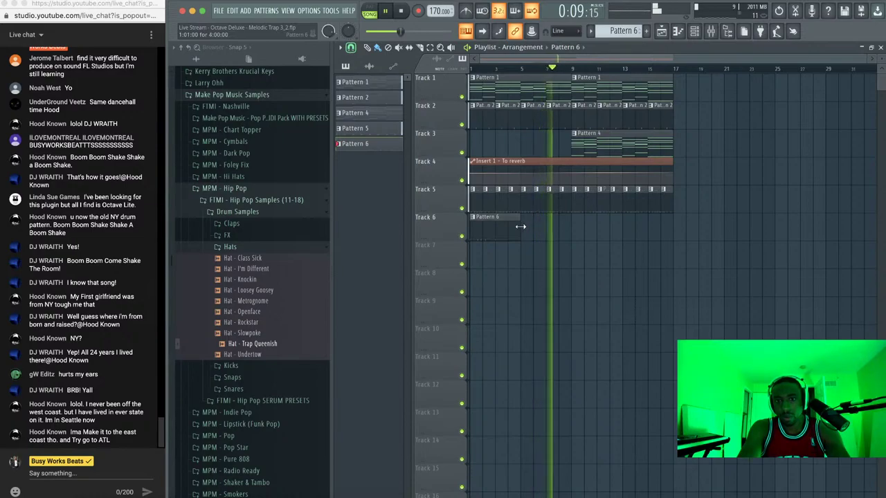
left_click(576, 220)
Add kick hits on steps 43 and 46 of Pattern 6, then hide the browser and return to the playlist
left_click(694, 31)
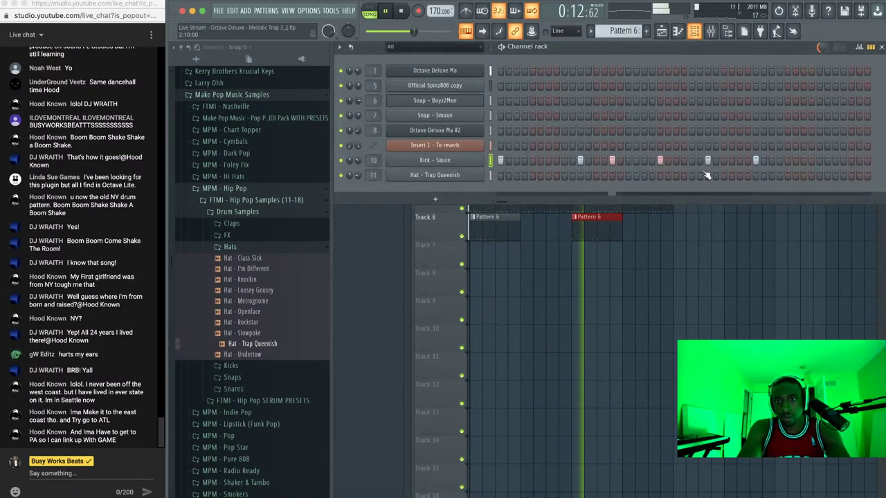
left_click(834, 161)
left_click(859, 161)
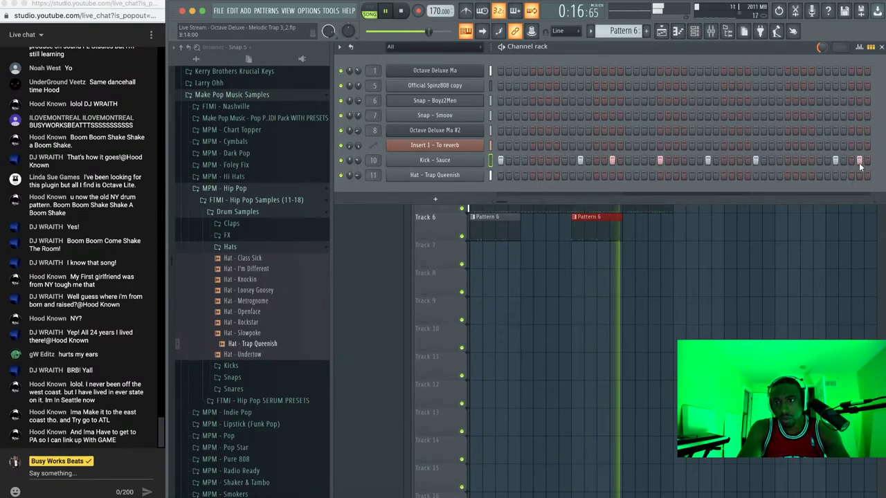
left_click(728, 32)
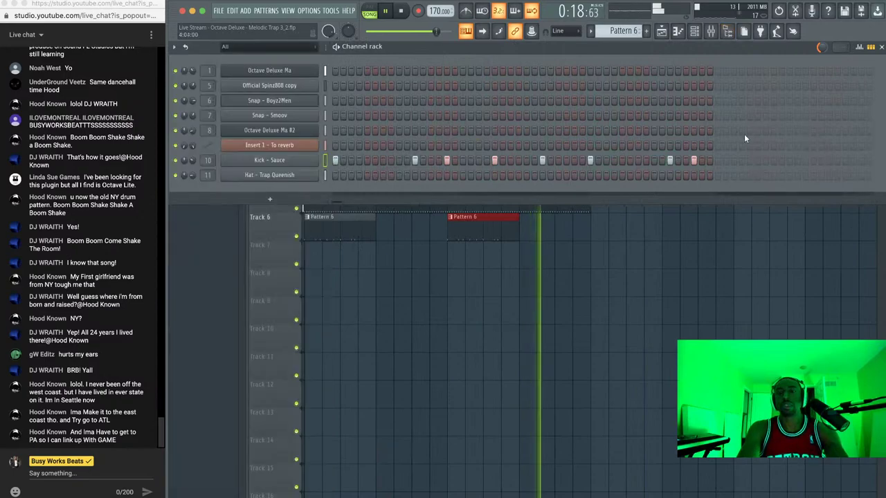
left_click(708, 246)
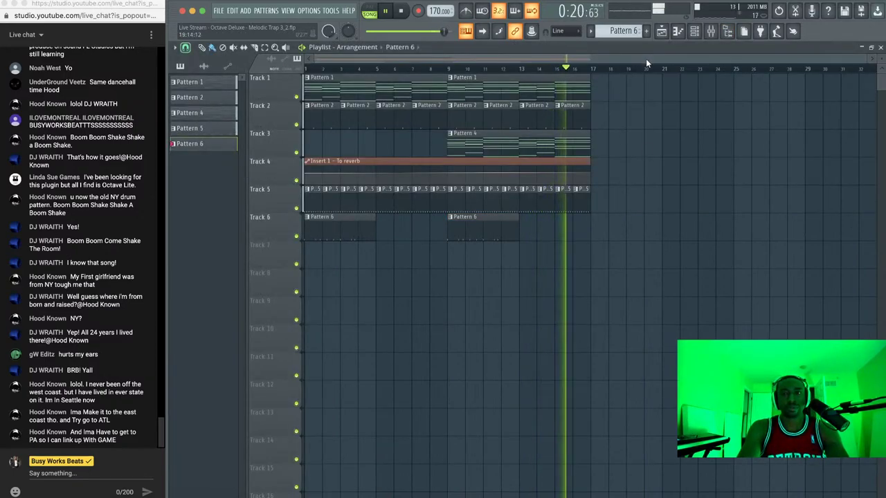
Switch to the YouTube live chat and send the message "peace"
left_click(92, 475)
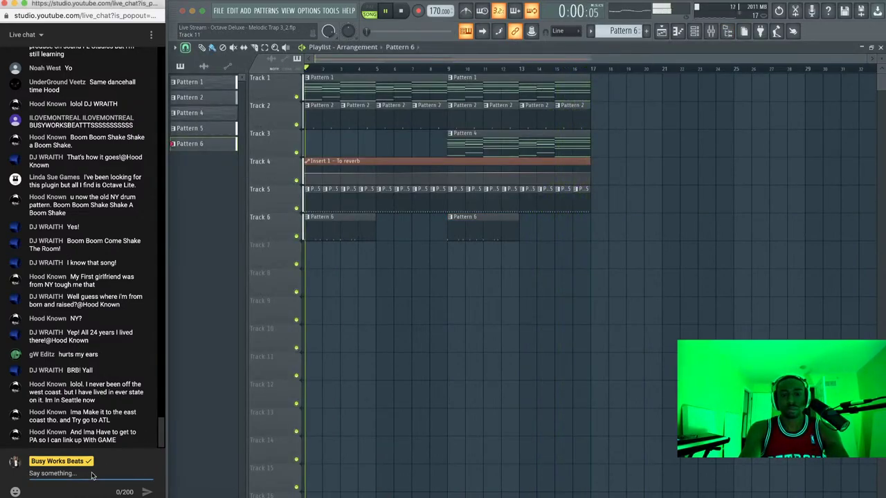
type("peace")
key("Return")
Move the kick hit on step 46 of Pattern 6 to step 47 and play the beat from the start
left_click(691, 35)
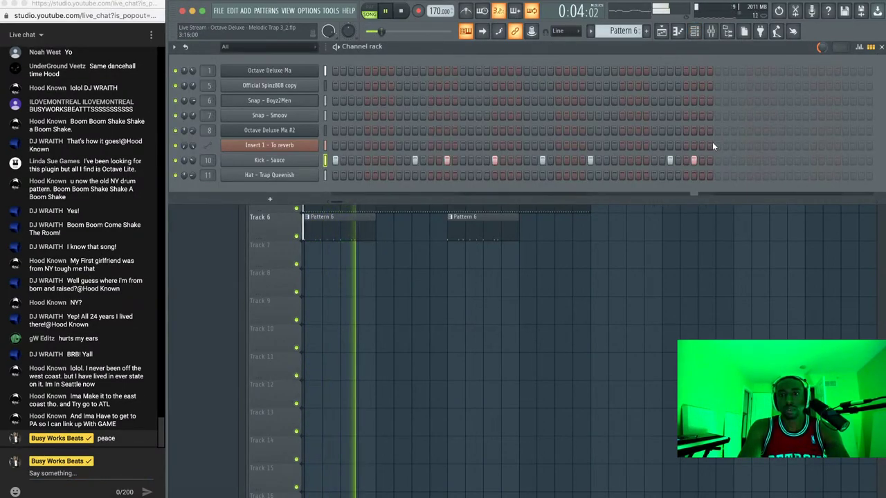
key("space")
left_click(702, 161)
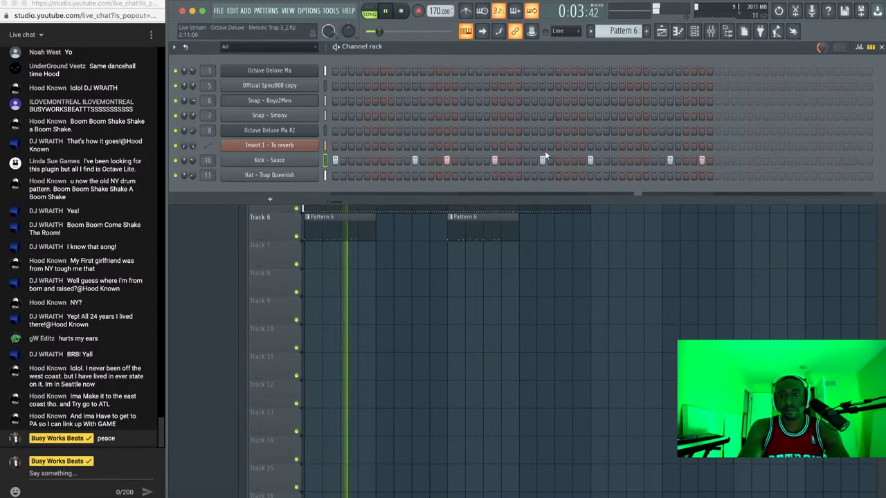
key("space")
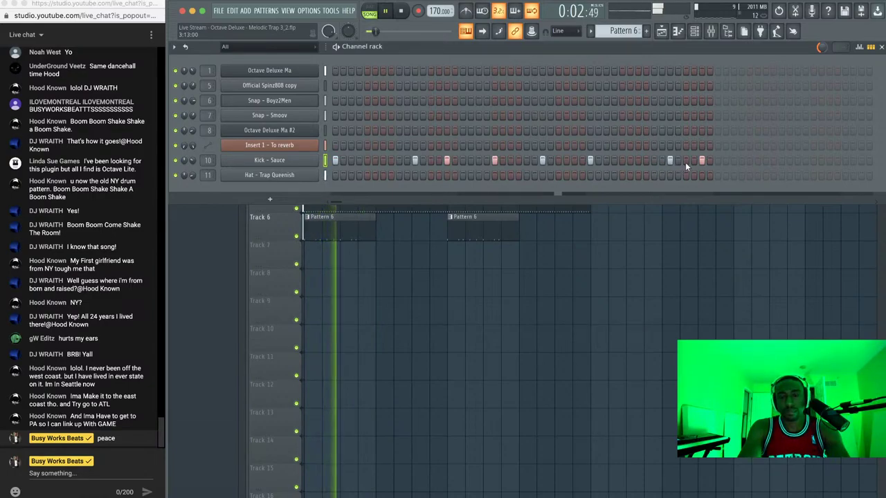
Add kick hits on steps 51, 53 and 61 of Pattern 6 and restart playback
left_click(750, 161)
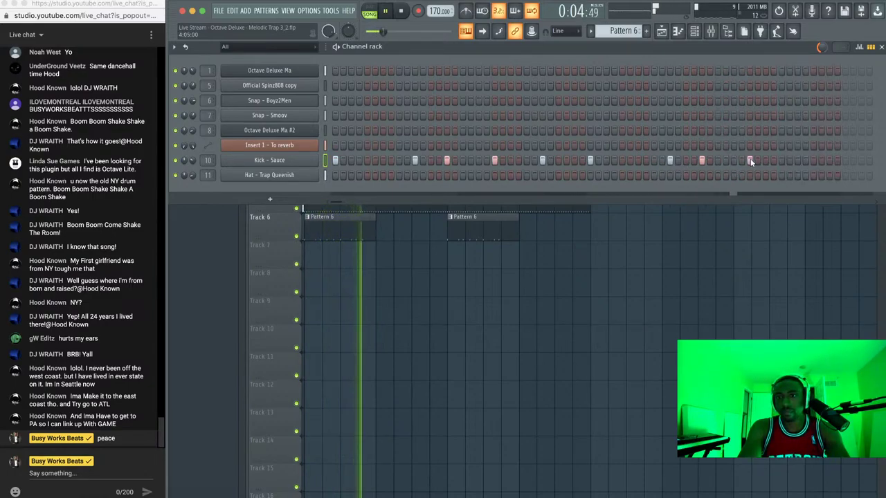
left_click(734, 160)
left_click(813, 160)
key("space")
key("space")
Place further four-bar Pattern 6 clips at bars 5 and 13 of Track 6
key("F6")
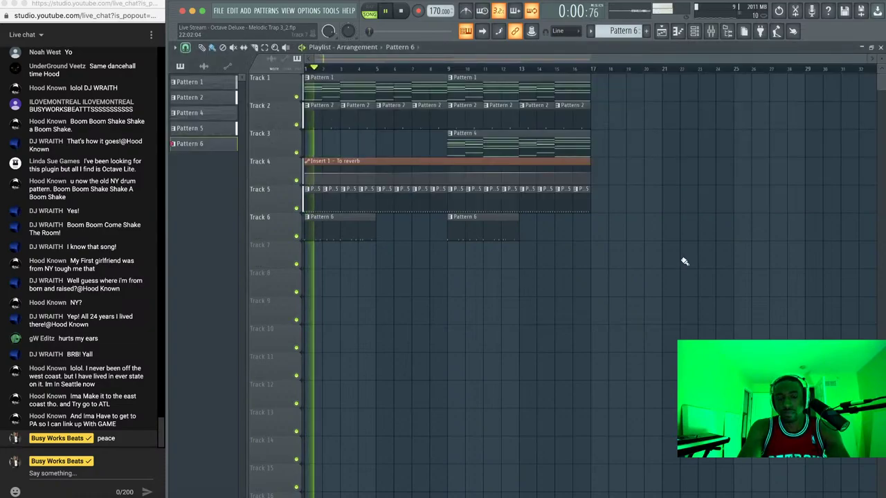
left_click(381, 232)
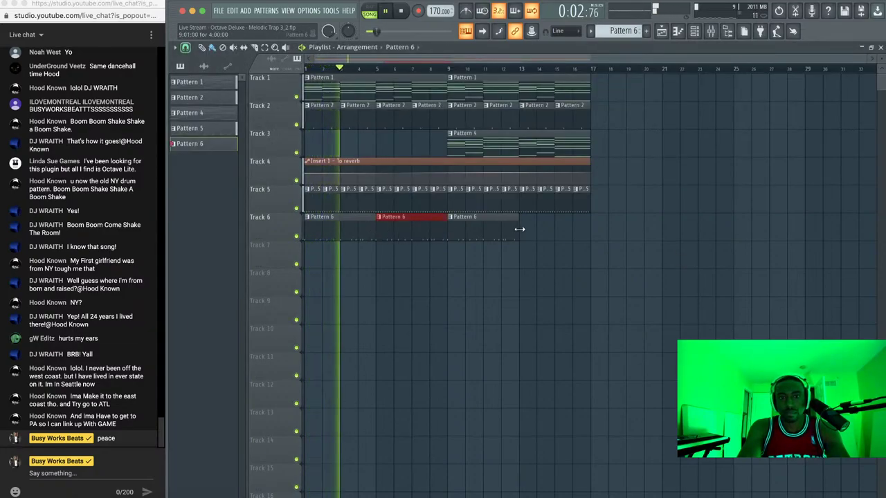
left_click(525, 230)
Replace the kick hit on step 61 of Pattern 6 with one on step 59, keeping the browser hidden
left_click(727, 30)
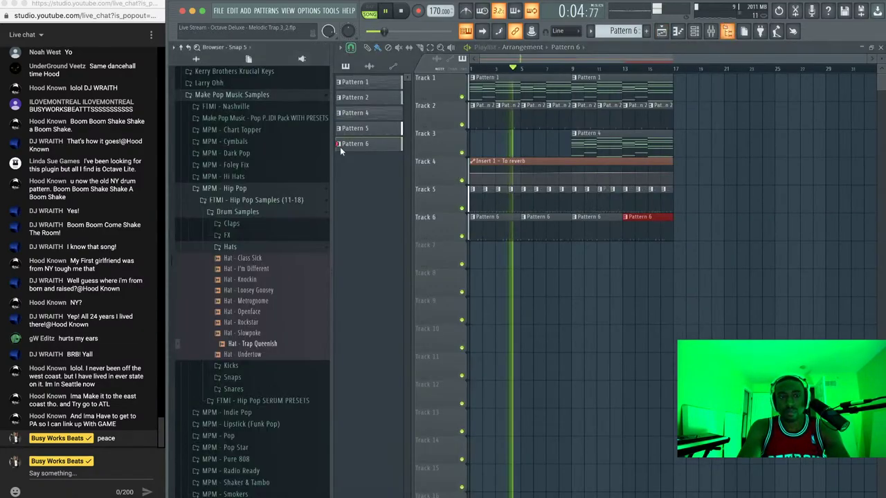
key("F6")
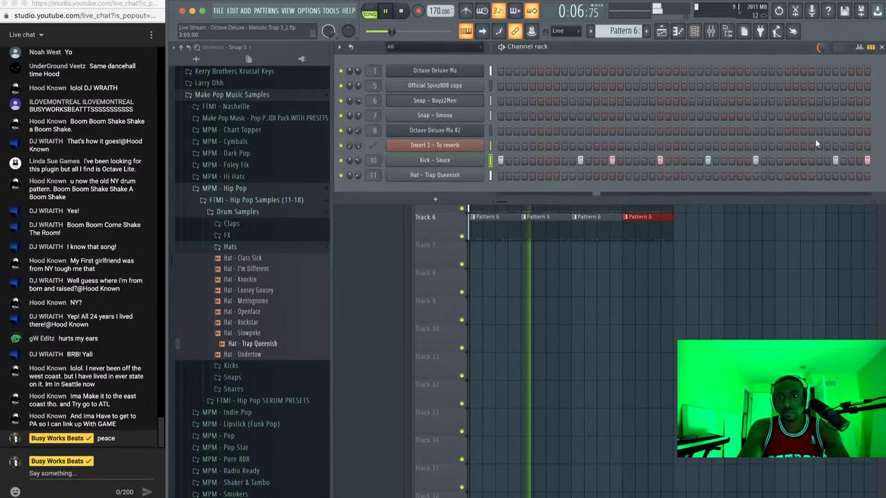
left_click(727, 30)
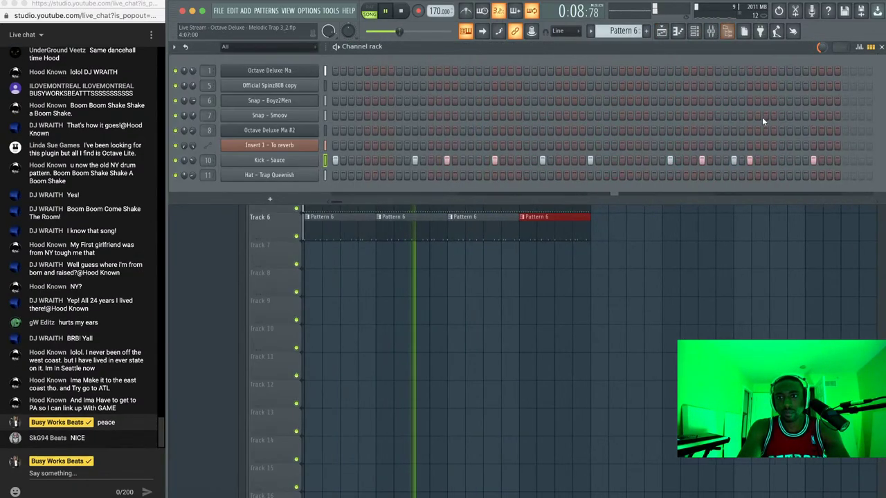
left_click(799, 161)
left_click(812, 160)
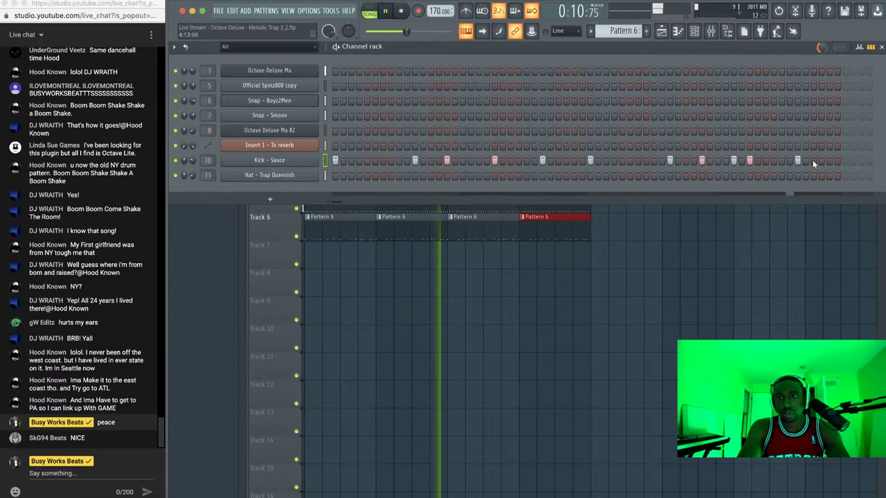
Lower the velocity of the kick hit on step 51 of Pattern 6 to roughly half
left_click(865, 46)
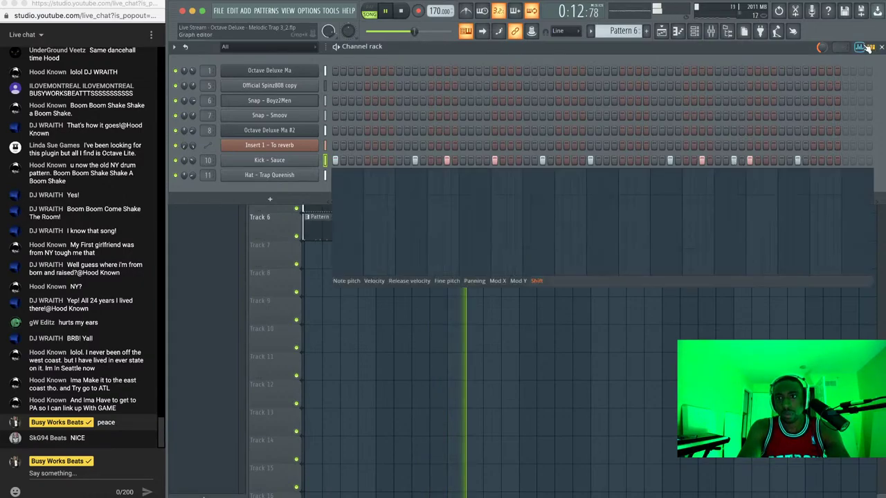
left_click(367, 281)
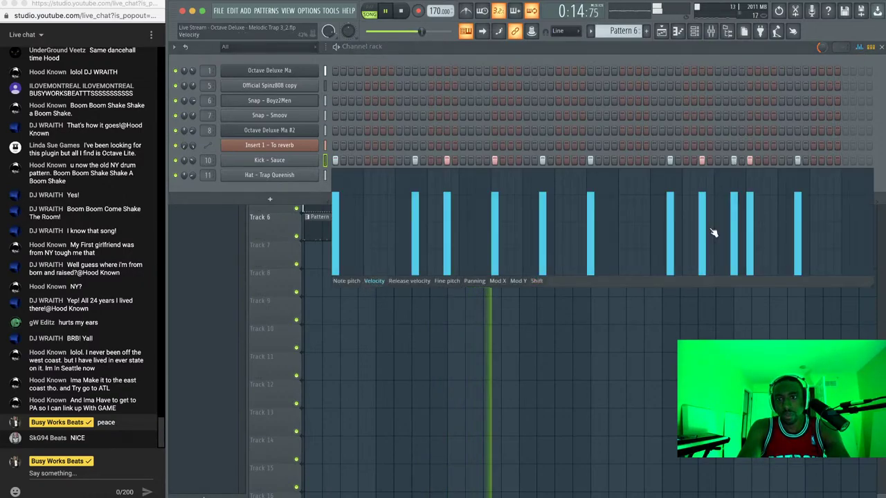
left_click(734, 235)
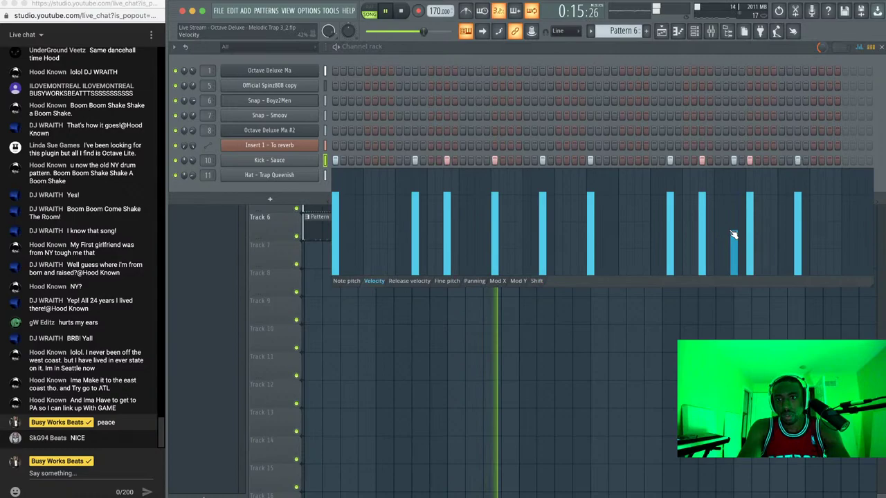
left_click(860, 48)
Delete the Pattern 6 clips at bars 1 and 5 of Track 6, keeping the first Pattern 1 clip on Track 1
key("F6")
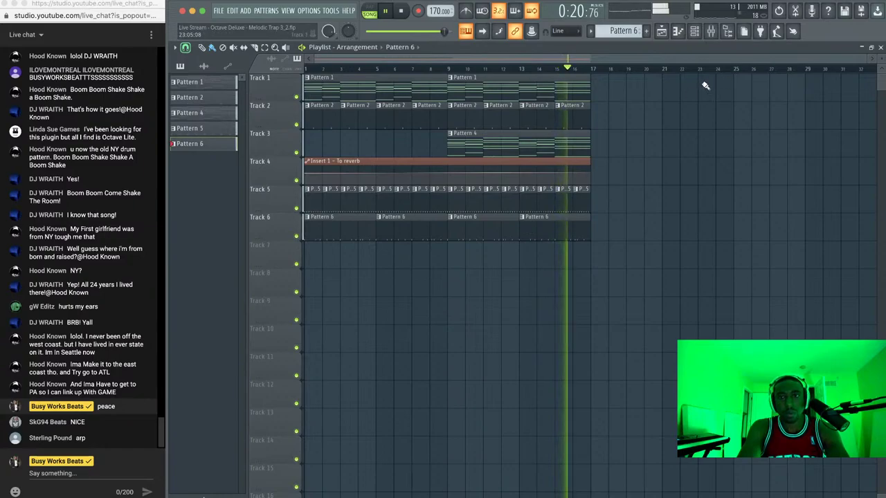
right_click(430, 95)
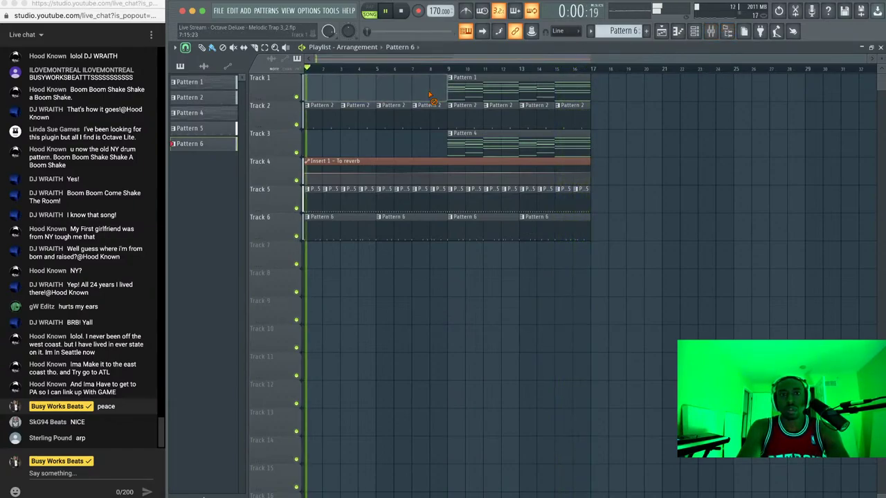
key("super+z")
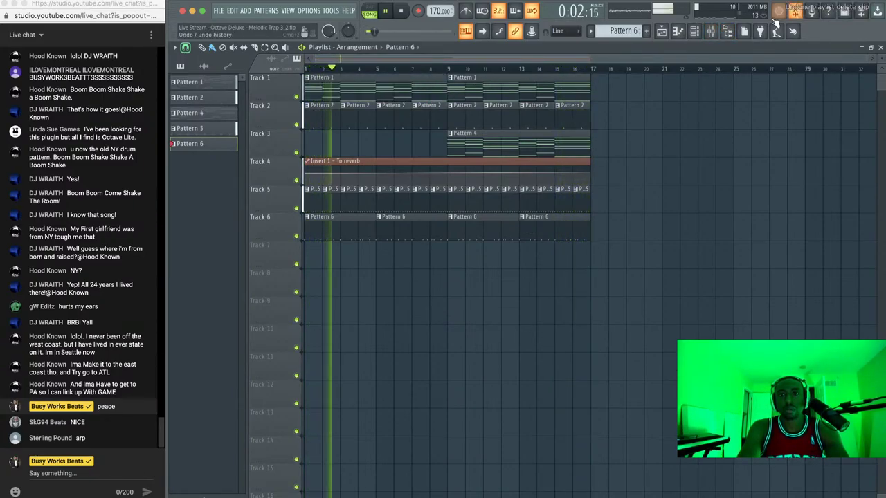
right_click(411, 231)
right_click(351, 234)
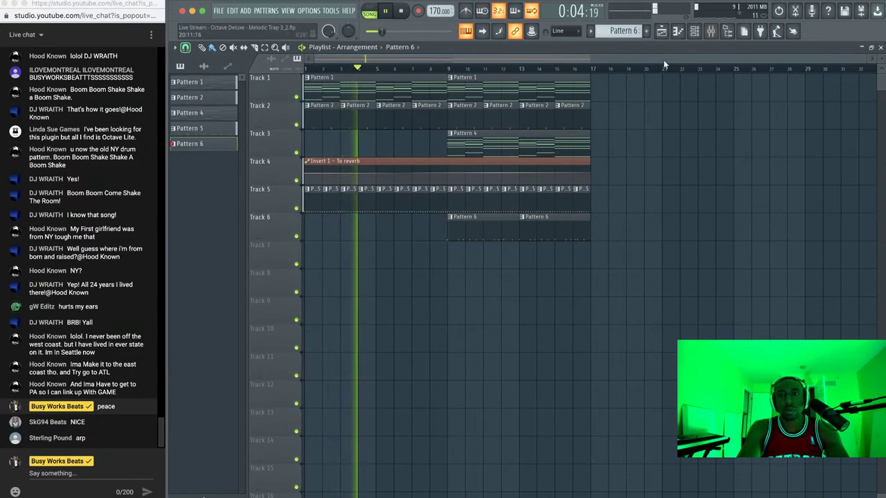
Bring up the mixer and channel rack and switch to the empty Pattern 7
key("F9")
key("F6")
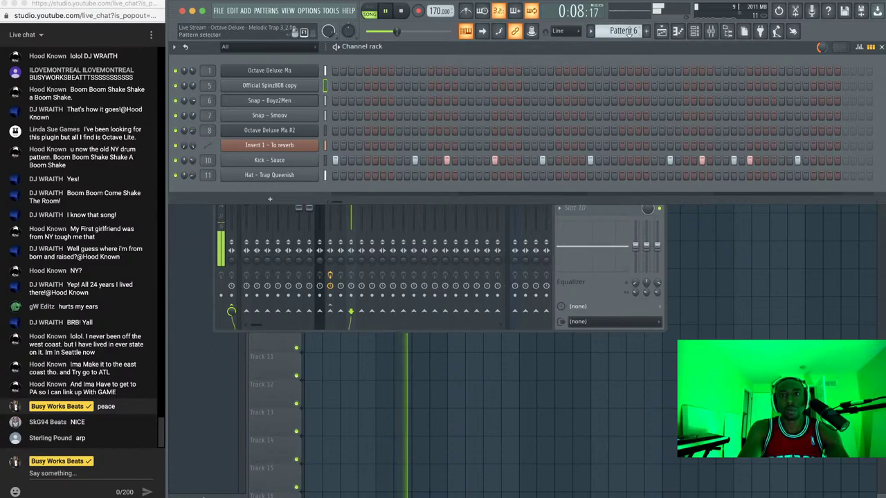
scroll(625, 31, "down", 1)
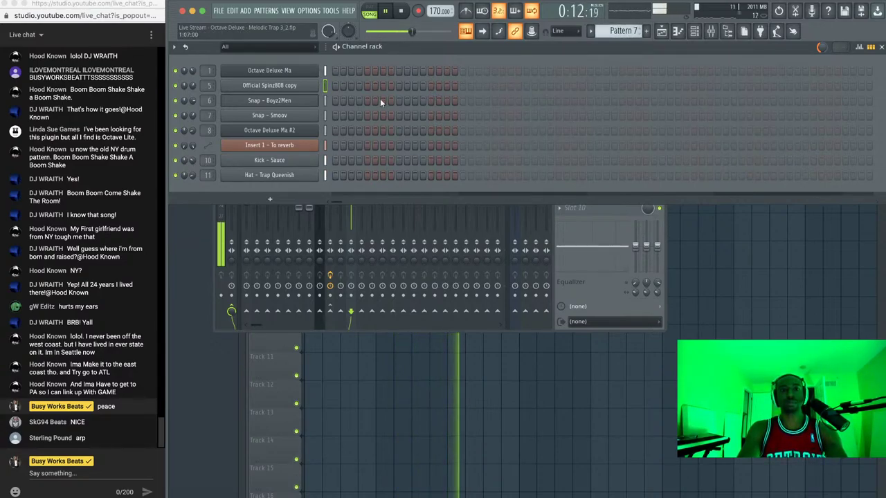
Set the pitch range of the Official Spinz808 copy channel to 1 and adjust its pitch while auditioning notes
left_click(280, 87)
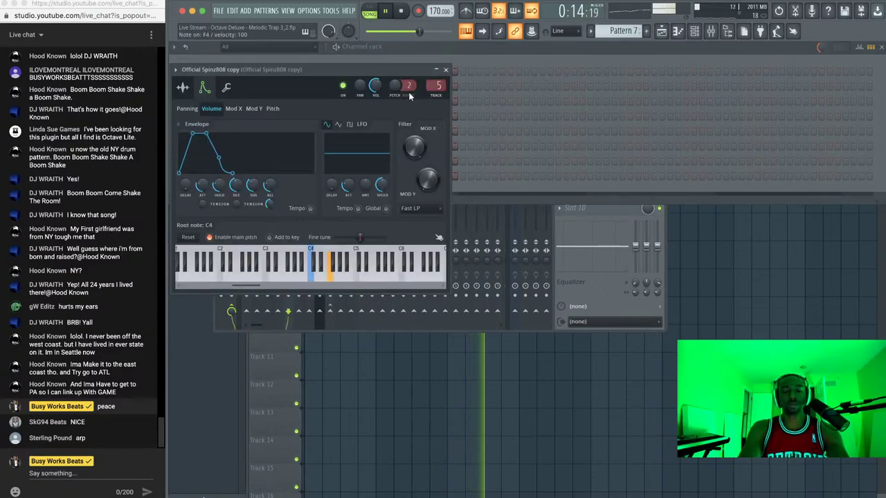
left_click(446, 69)
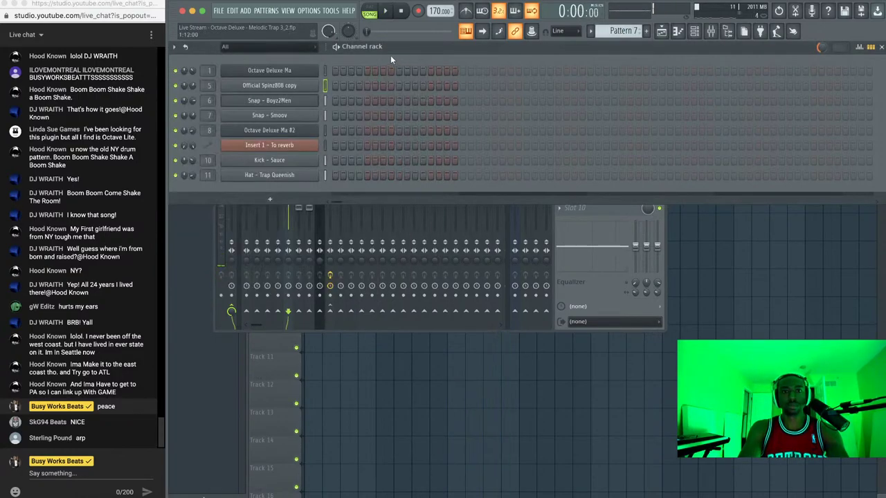
left_click(293, 87)
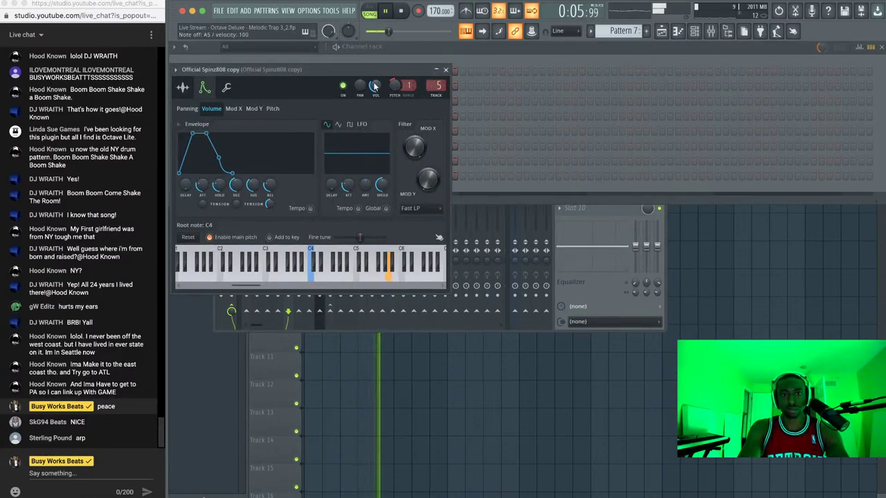
left_click(446, 71)
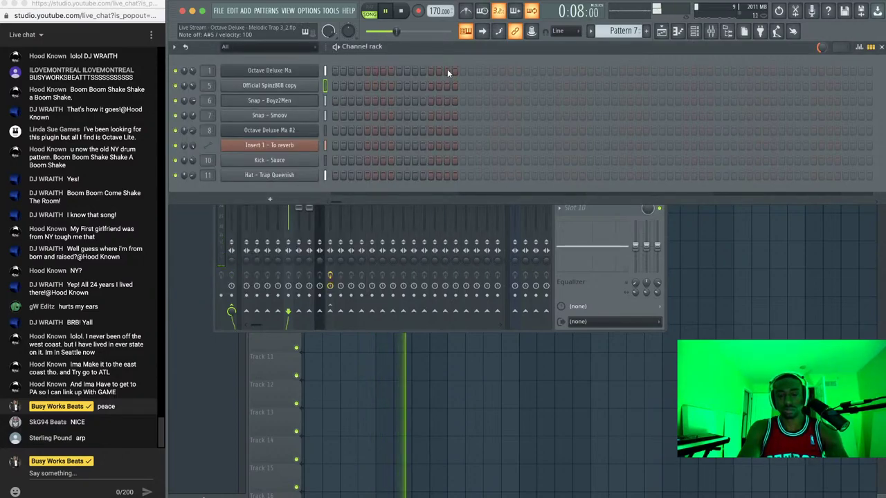
Record an 808 line live into Pattern 7 as notes and automation over the arrangement, and stop the recording
left_click(401, 11)
left_click(418, 11)
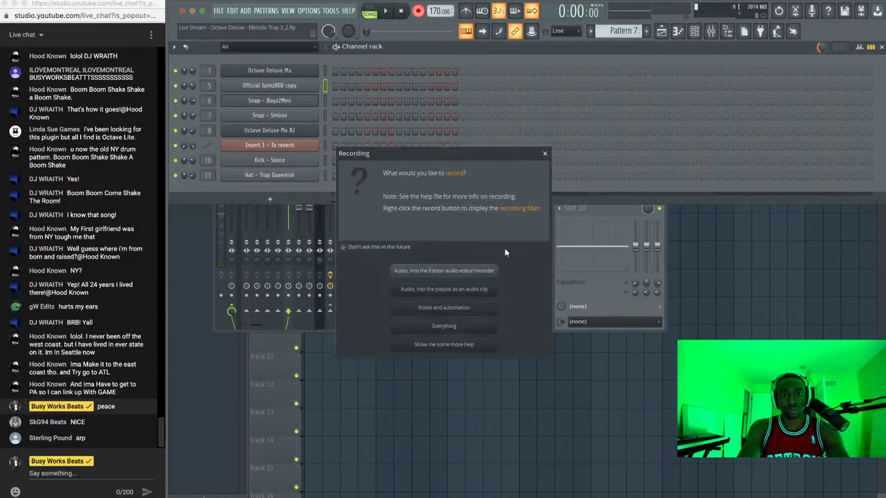
left_click(478, 310)
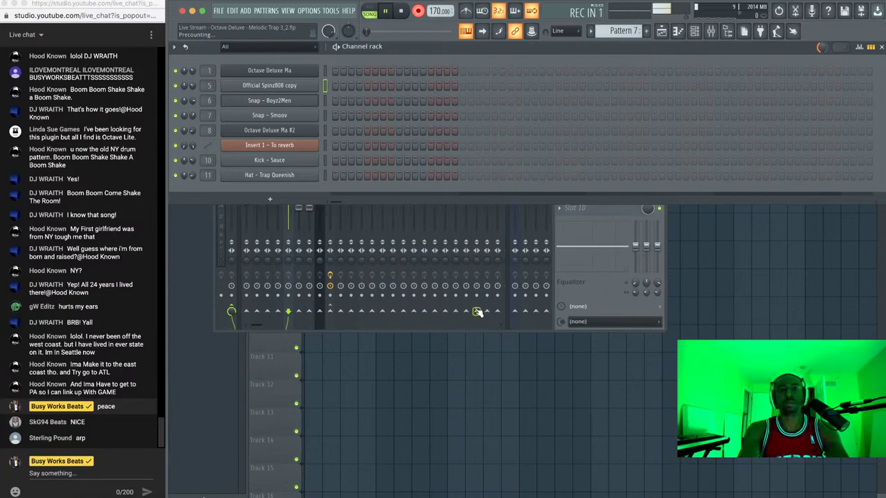
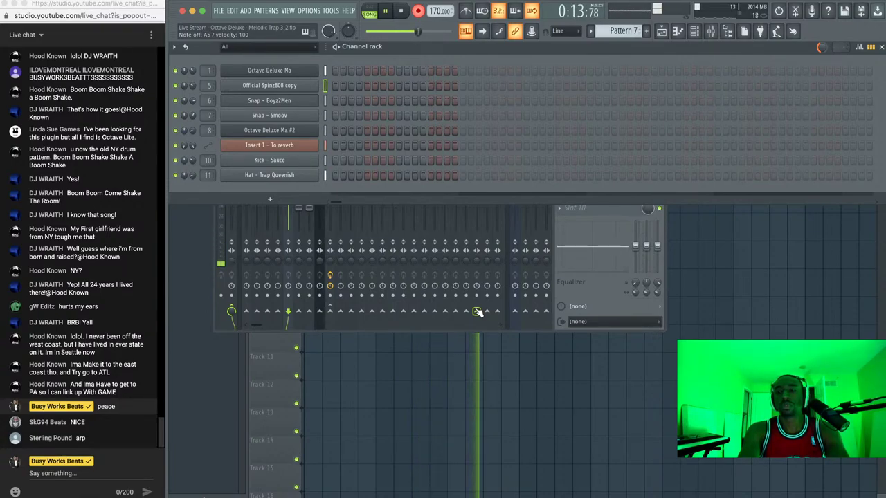
key("space")
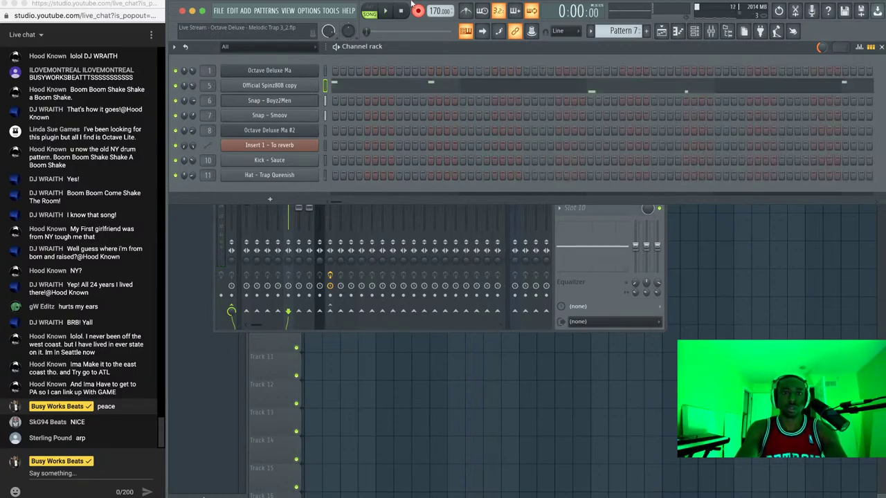
Place Pattern 7 at bar 1 of Track 7 and trim its recorded 808 notes so the pattern spans eight bars
right_click(429, 417)
left_click(505, 255)
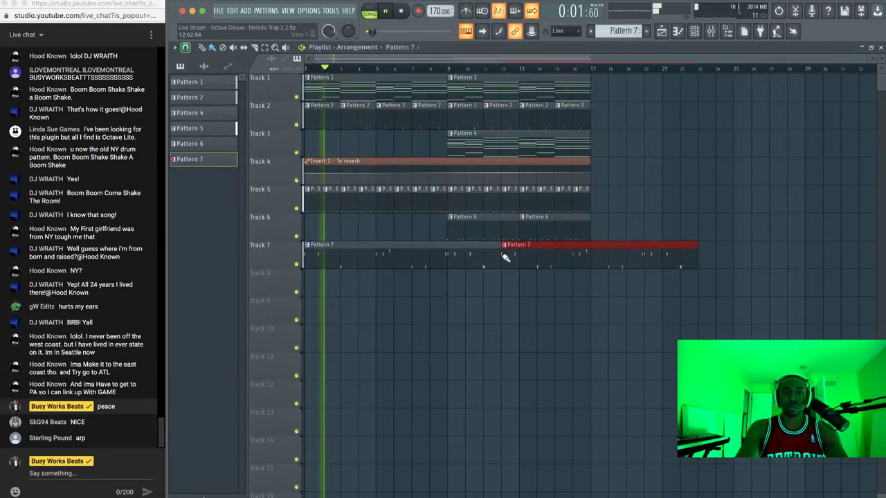
double_click(441, 256)
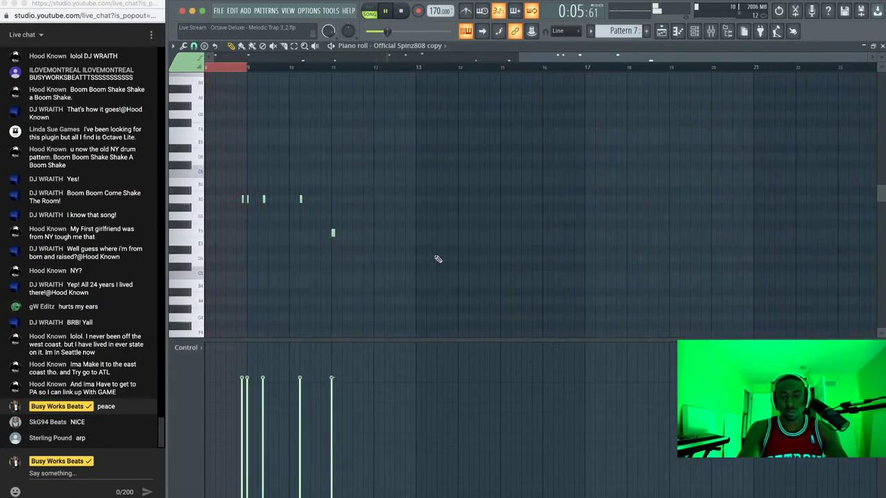
left_click(881, 45)
key("F5")
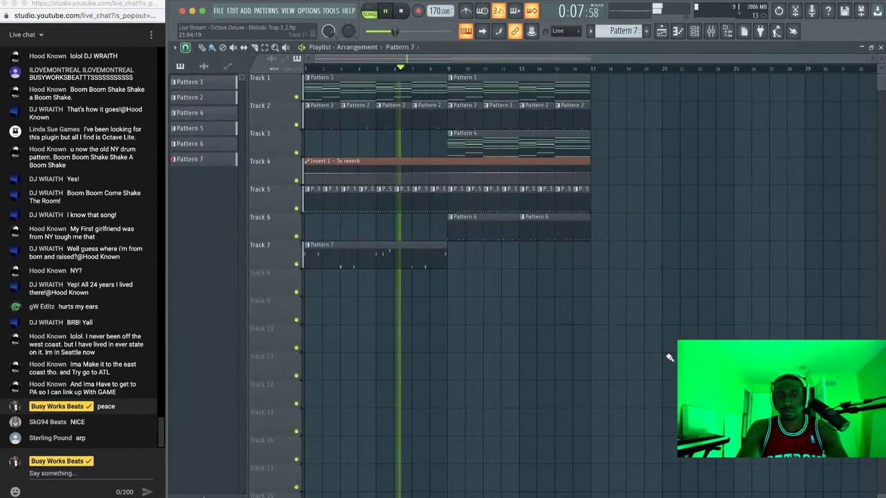
left_click(424, 264)
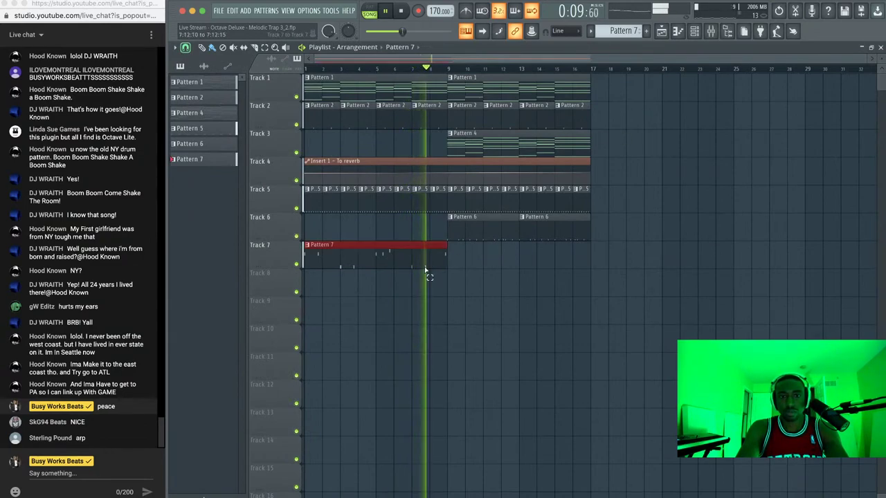
key("ctrl+b")
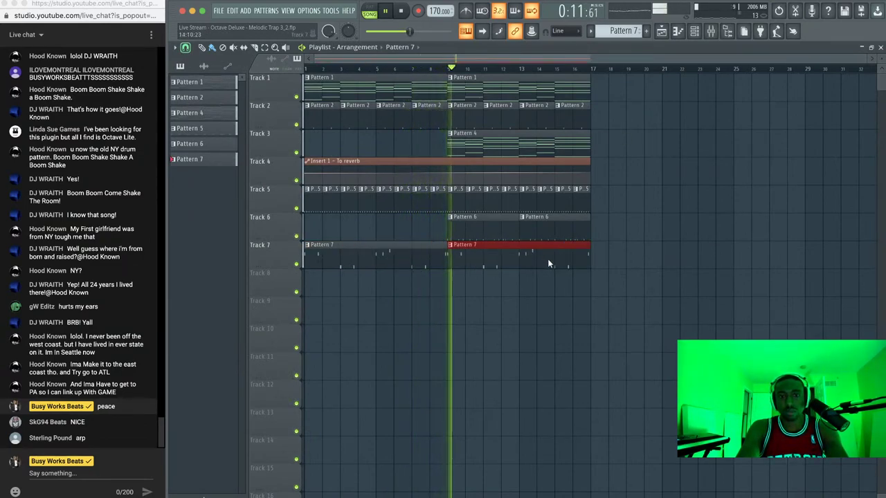
left_click(533, 306, "ctrl")
right_click(478, 257)
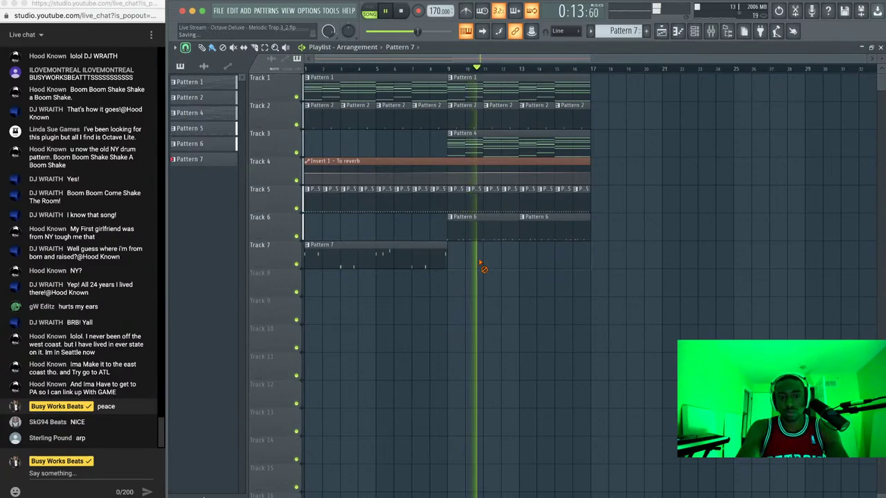
Move playback to bar 9 of the arrangement and switch to the empty Pattern 8
left_click(694, 33)
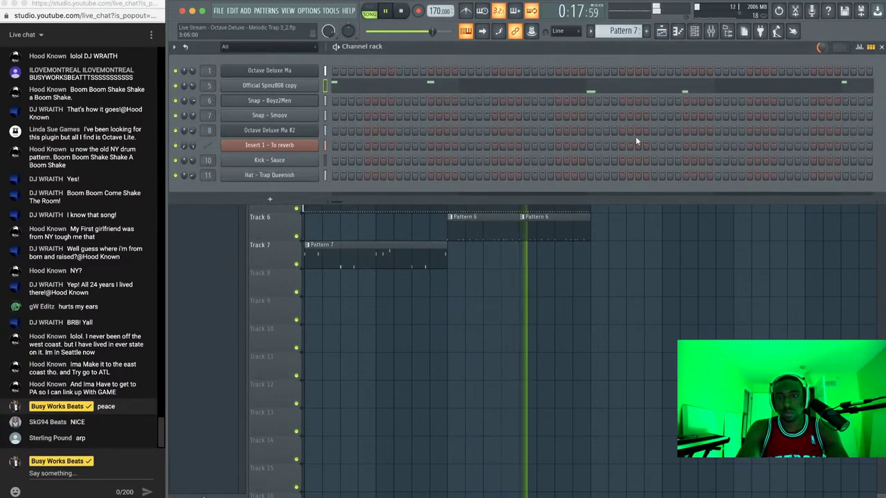
right_click(638, 224)
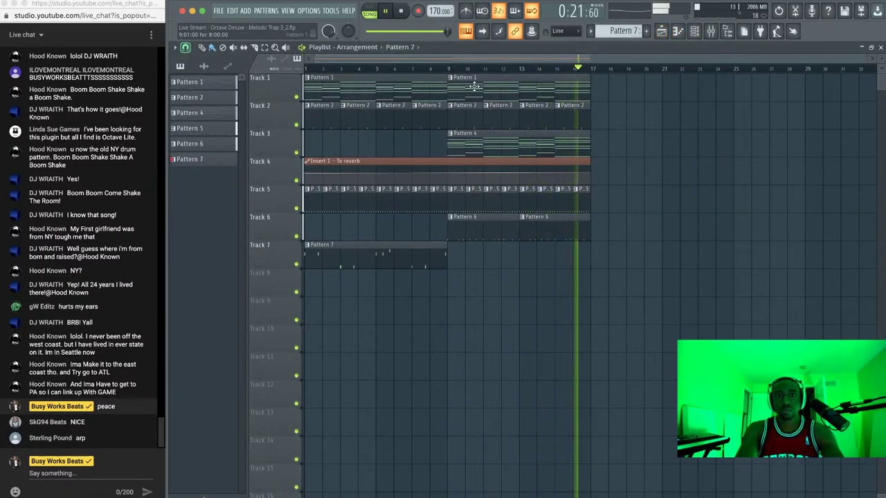
left_click(450, 70)
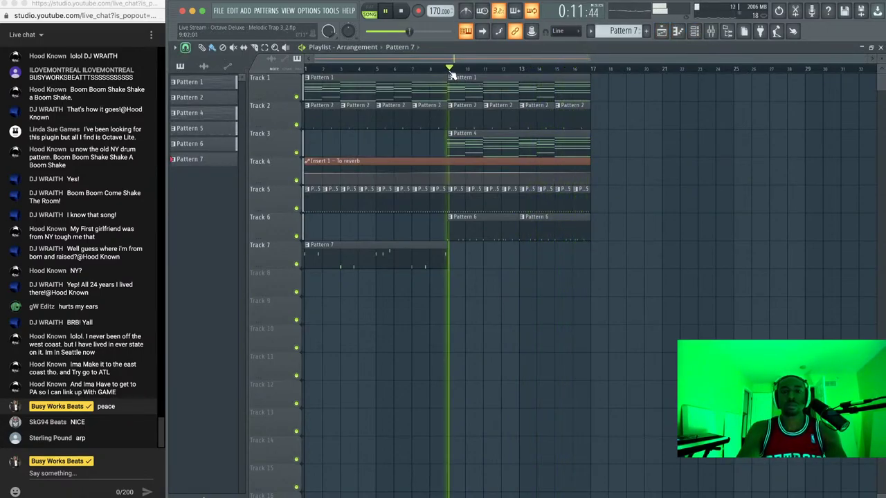
left_click(695, 30)
left_click_drag(603, 35, 603, 26)
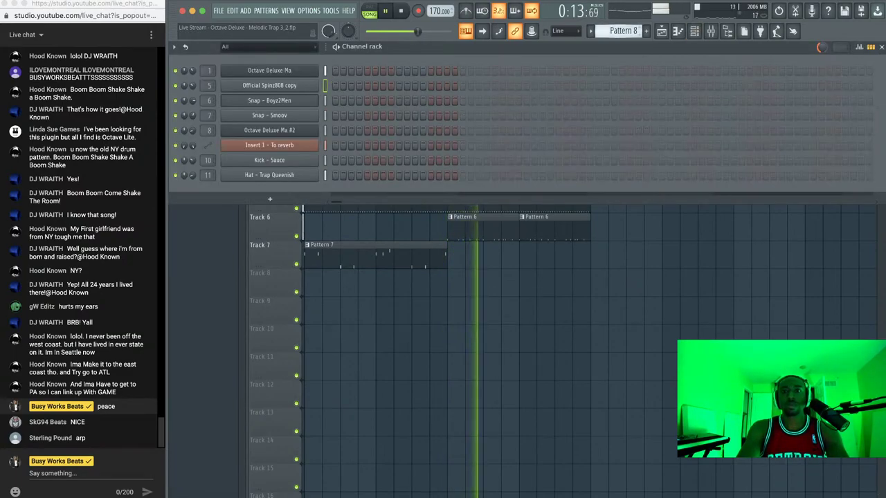
Stop playback and enter a D6 note at the start of Pattern 8's 808 piano roll, followed by a C6 note in bar 1
key("space")
right_click(317, 86)
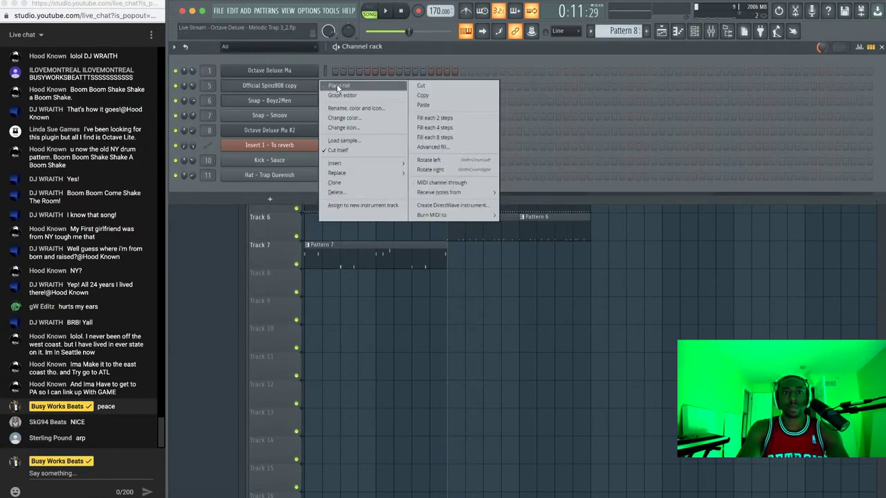
left_click(340, 86)
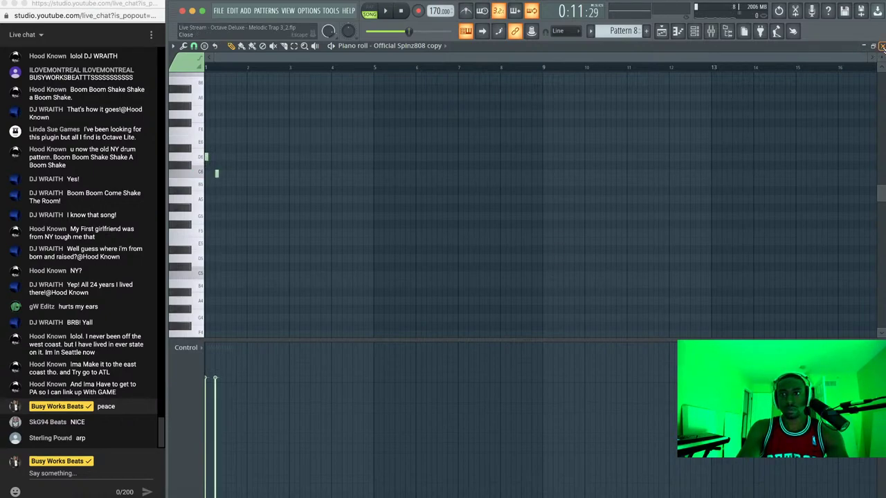
Place an eight-bar Pattern 8 clip at bar 9 of Track 8 and select bars 9 to 16 for looped playback
left_click(882, 46)
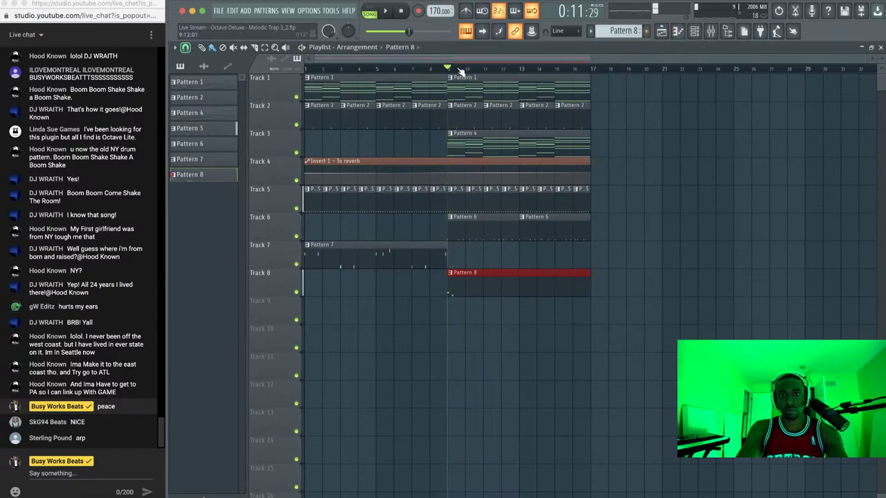
left_click_drag(450, 70, 592, 72)
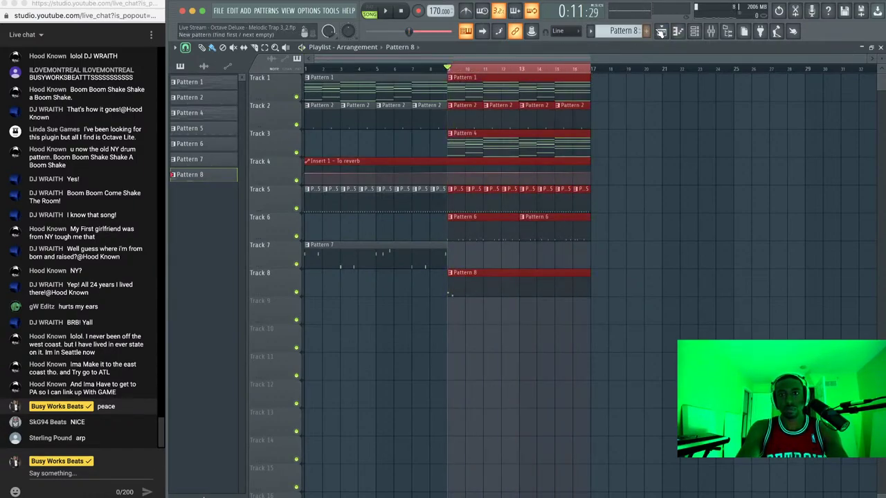
Turn the C6 note into a slide starting at 1:03:00 and extend the D6 note to 0:05:10, playing the loop
left_click(695, 31)
left_click(369, 93)
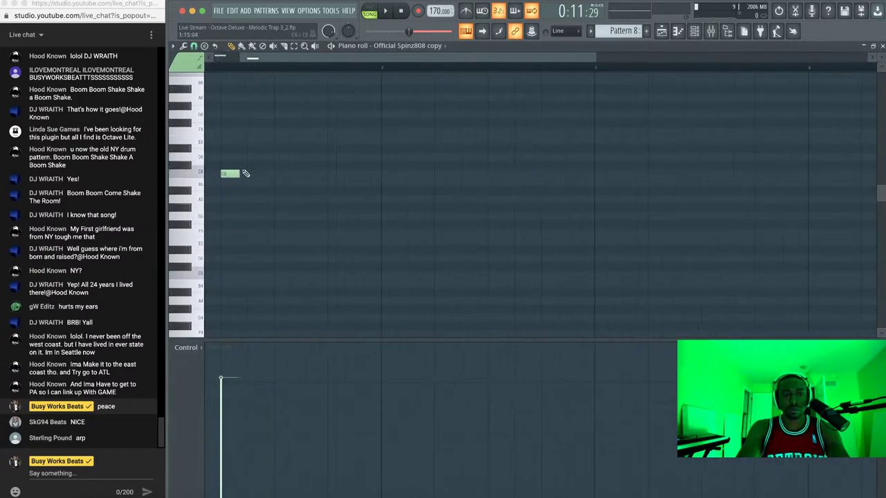
scroll(249, 176, "down", 1)
double_click(241, 174)
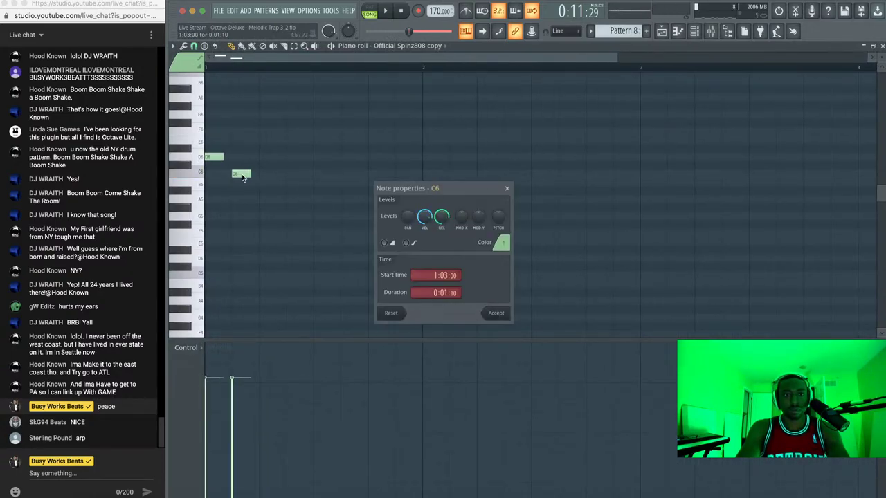
left_click(496, 313)
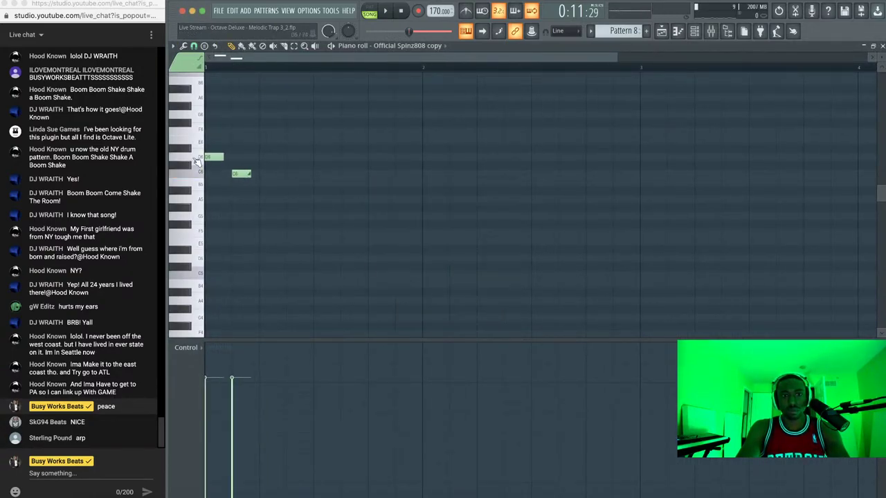
key("space")
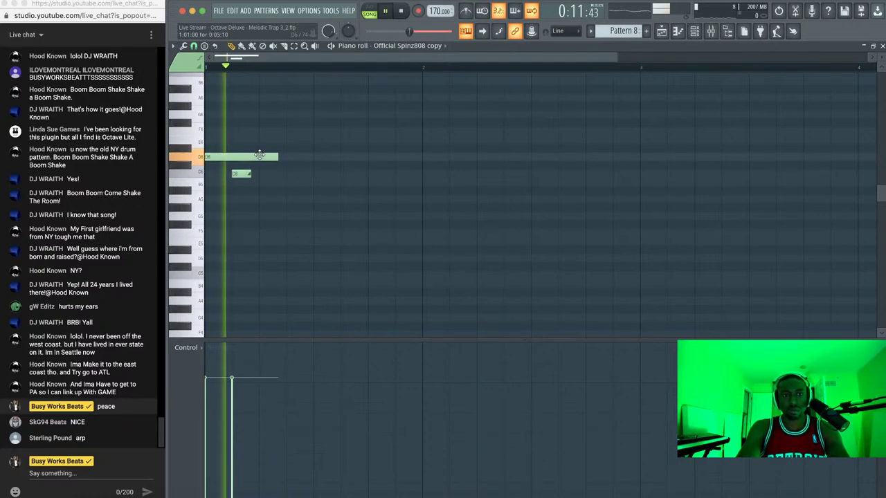
Add three short A5 notes to the 808 line at 1:11, 1:15 and 2:05
scroll(305, 217, "down", 2)
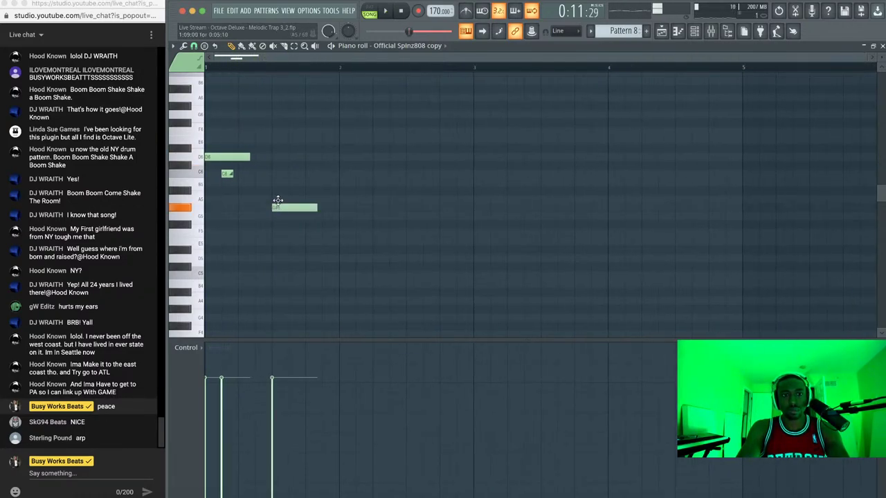
left_click_drag(278, 200, 300, 199)
left_click(328, 199)
left_click(374, 199)
key("space")
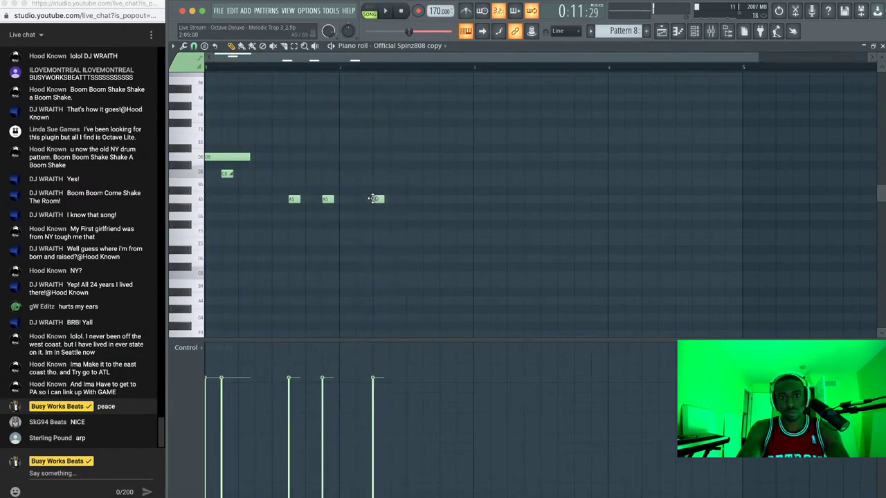
key("space")
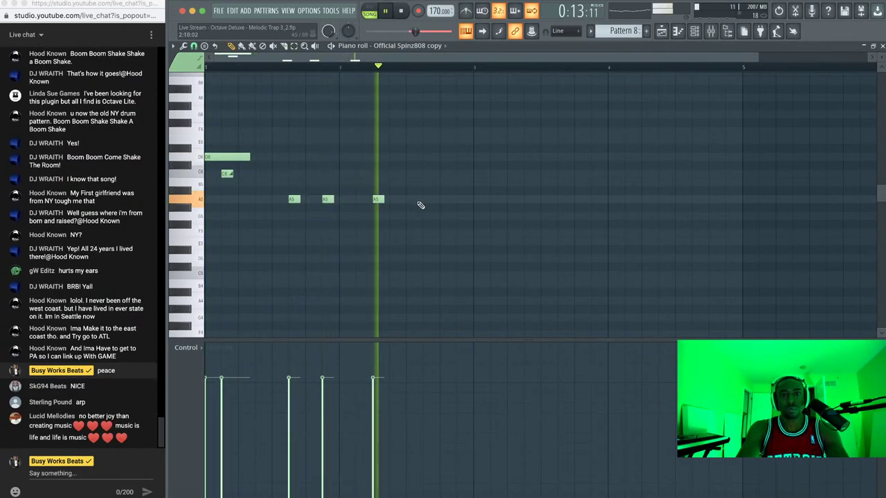
Place a short note at 2:11 and settle its pitch on F5, checking it against playback
key("space")
left_click_drag(423, 218, 425, 214)
key("space")
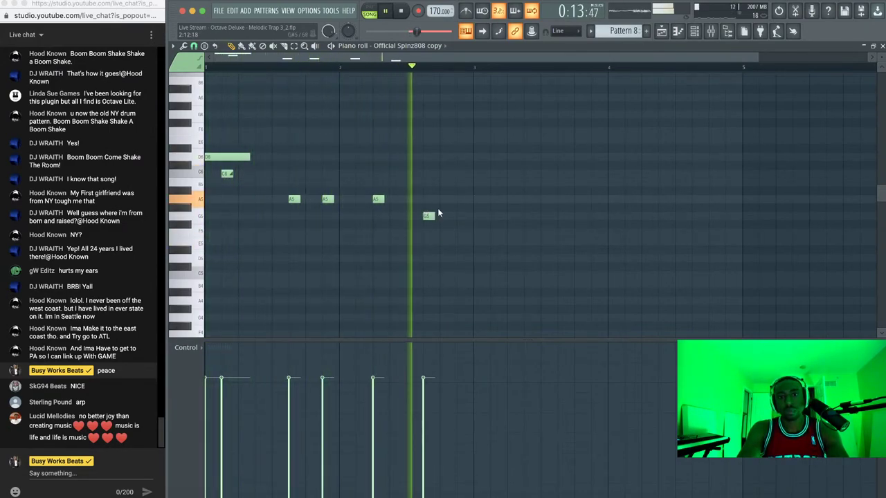
left_click_drag(429, 228, 430, 232)
key("space")
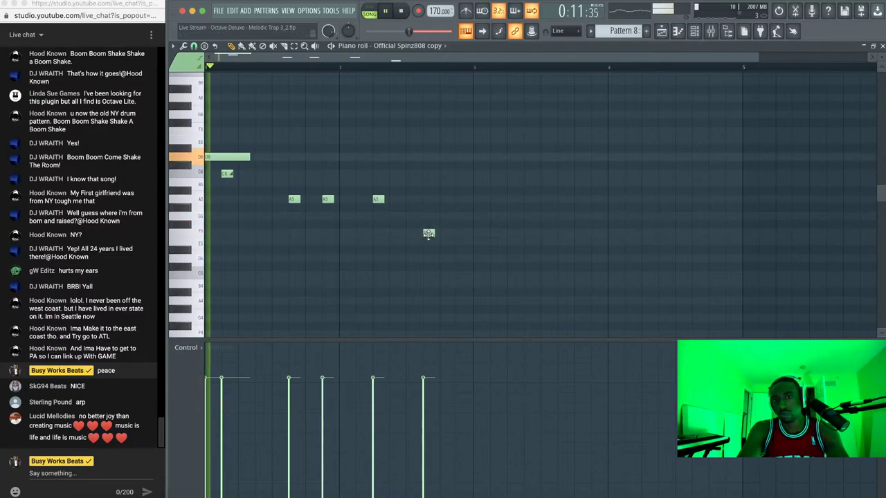
key("space")
Add a short G5 note at the start of bar 3 and audition the line
left_click(475, 217)
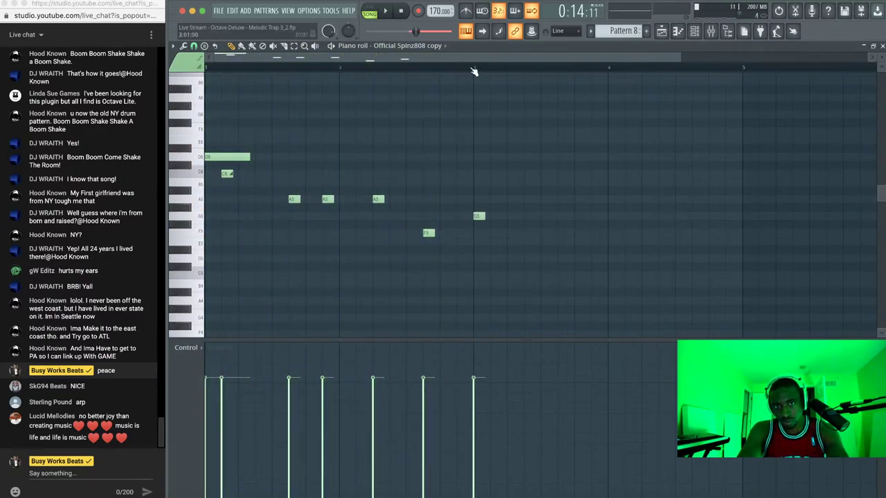
key("space")
key("space")
key("space")
key("space")
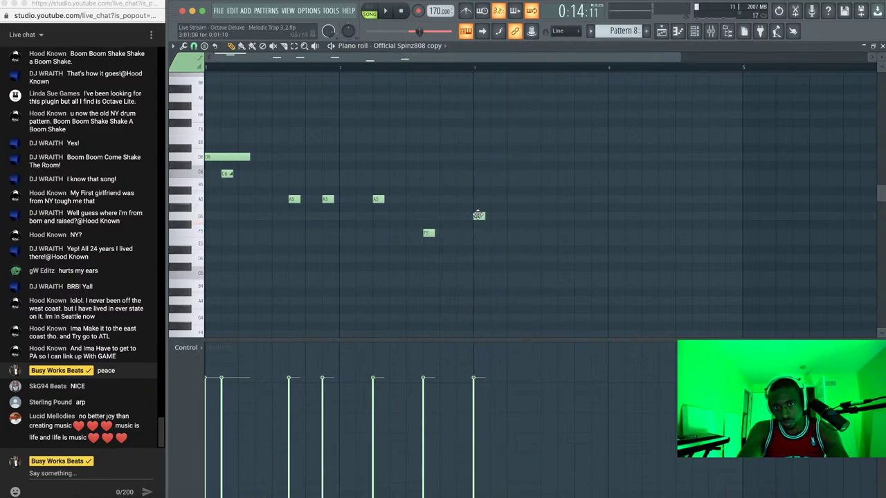
key("space")
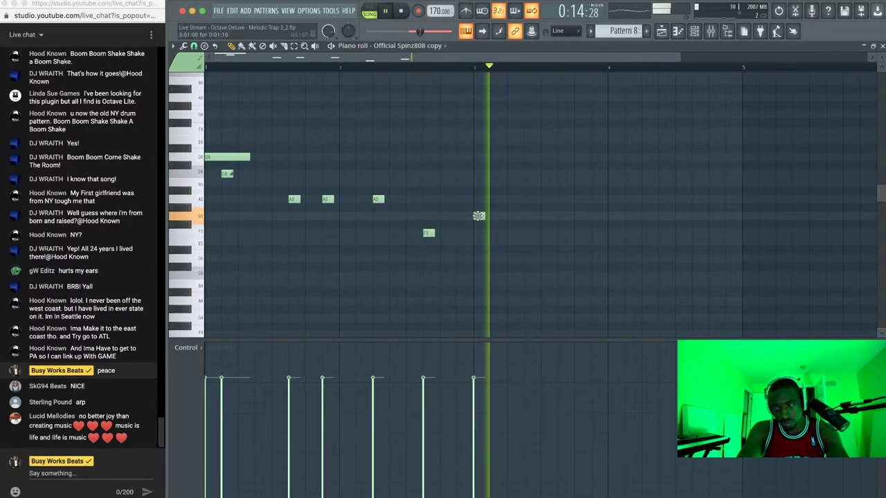
Add short G5 notes at 3:11, 3:15 and 4:03, followed by a C6 note at 4:05
left_click(562, 217)
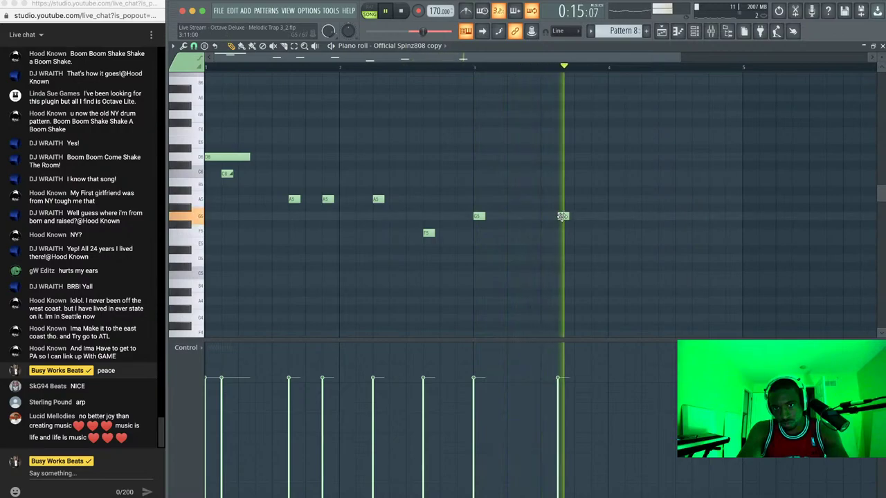
left_click(595, 216)
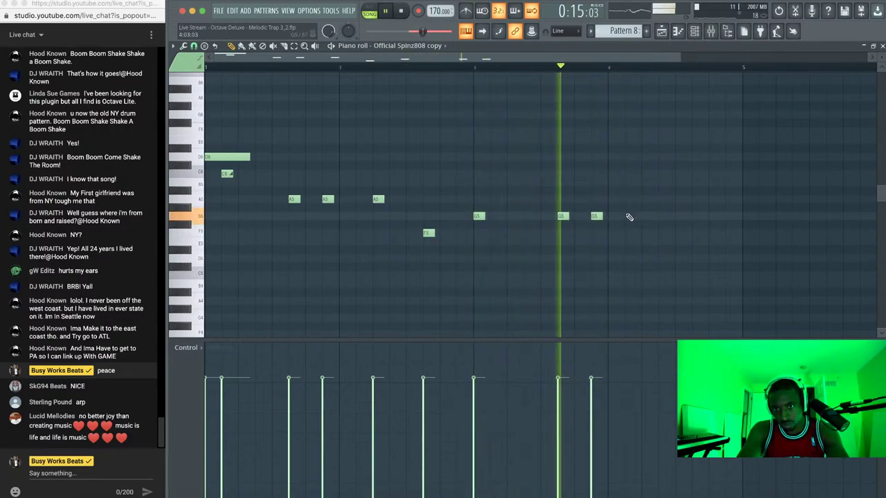
key("space")
left_click(629, 217)
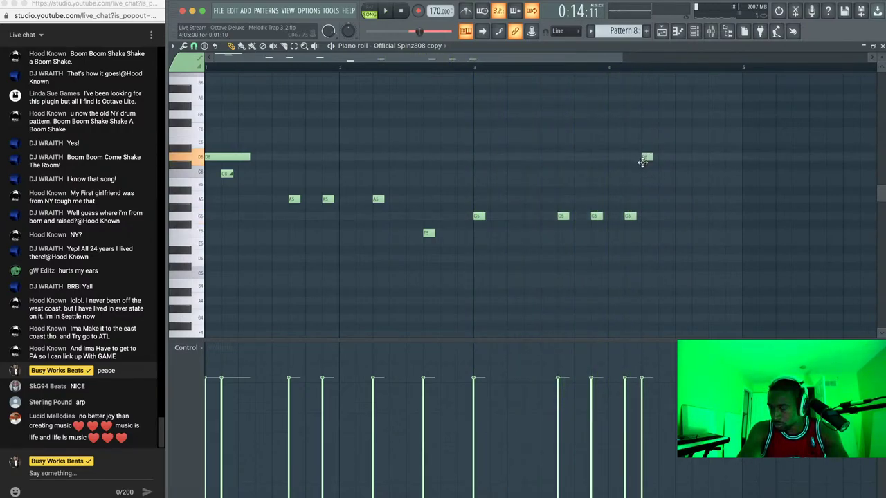
key("space")
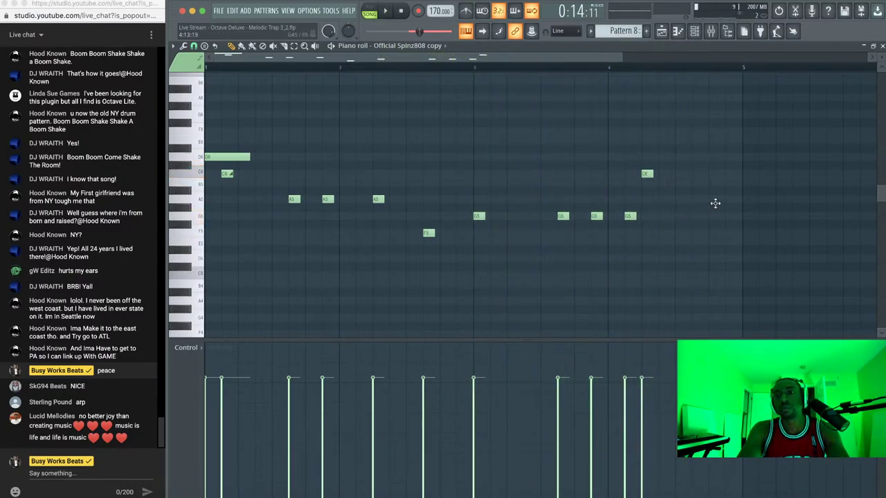
Place a short A5 note at 4:11 and save the project
key("space")
scroll(713, 192, "up", 2)
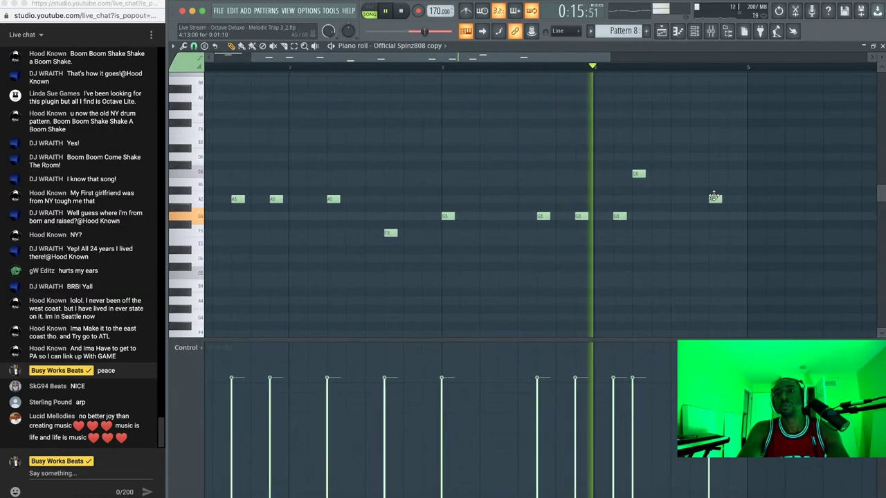
left_click_drag(714, 196, 695, 197)
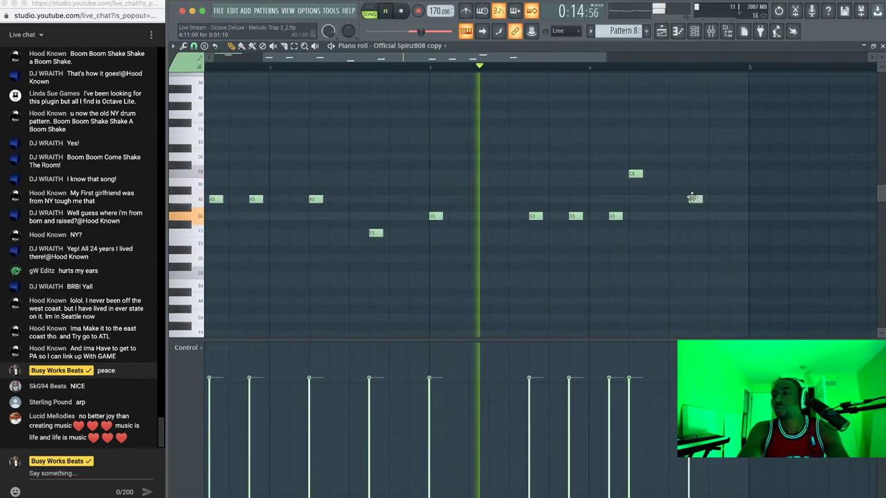
key("super+s")
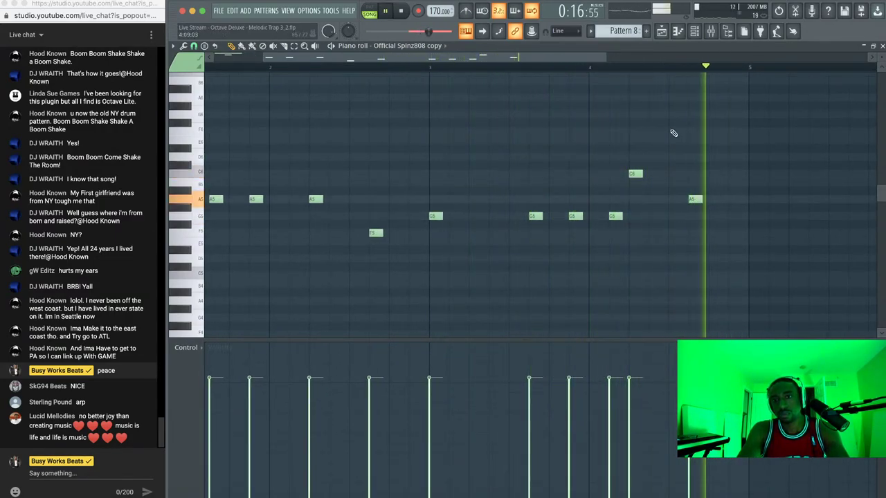
Add a short D5 note at the start of bar 5 and play the line back with no notes selected
key("space")
scroll(682, 174, "down", 2)
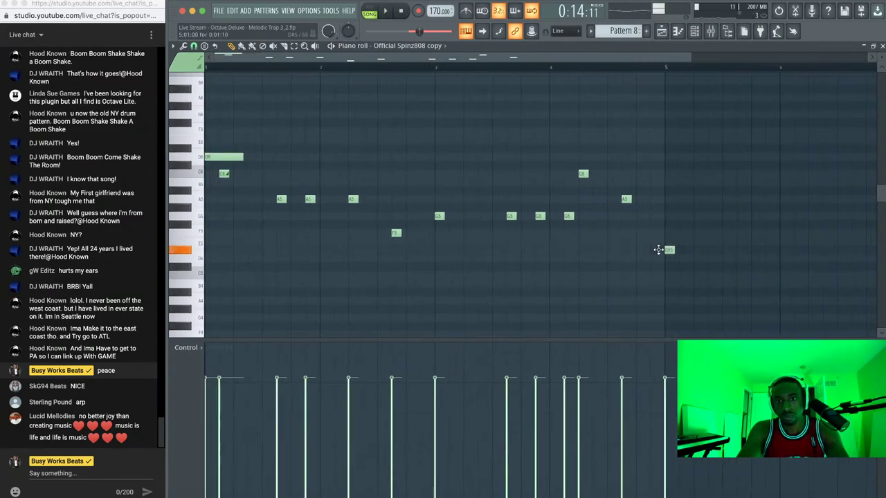
key("space")
left_click_drag(663, 285, 279, 131)
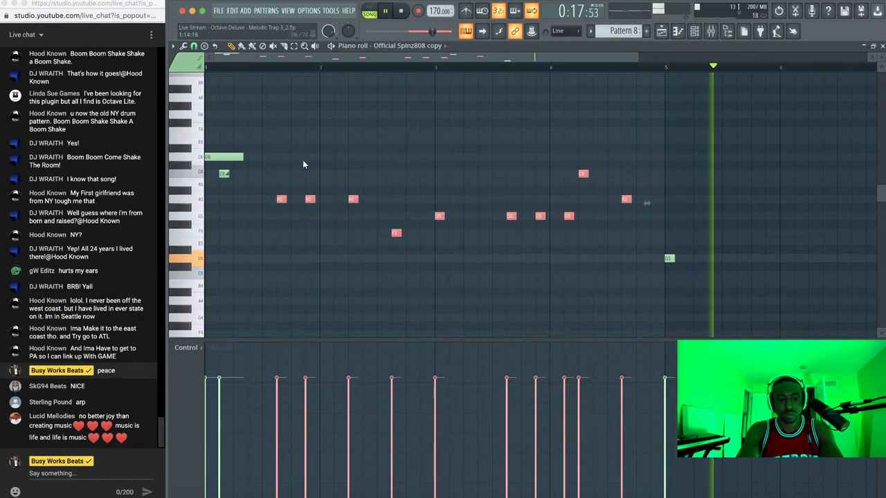
key("space")
key("space")
left_click(688, 292, "ctrl")
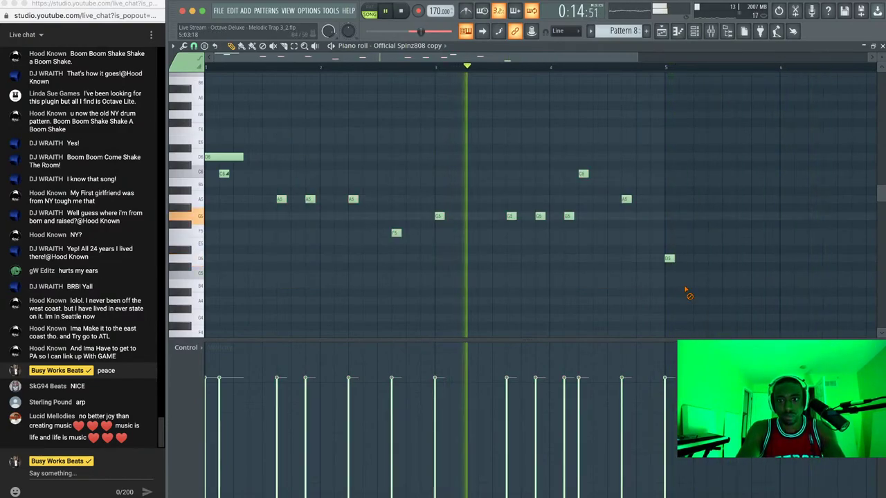
Add a short C5 note at 5:11 and a D5 note at 5:15
scroll(597, 143, "right", 4)
scroll(597, 142, "up", 1)
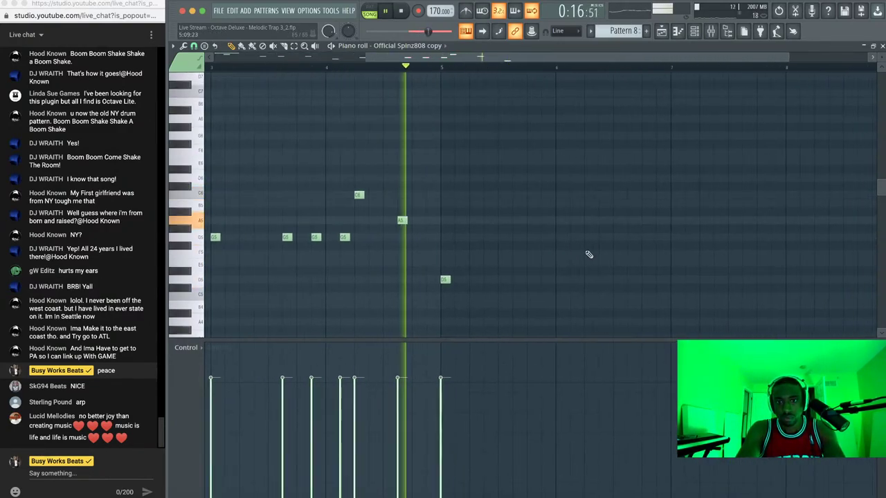
scroll(455, 263, "down", 2)
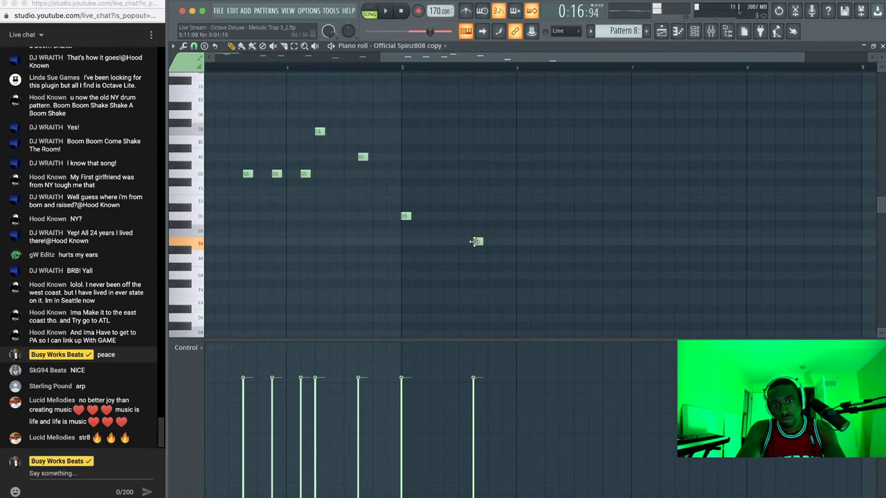
left_click_drag(476, 241, 506, 217)
left_click(489, 217)
key("space")
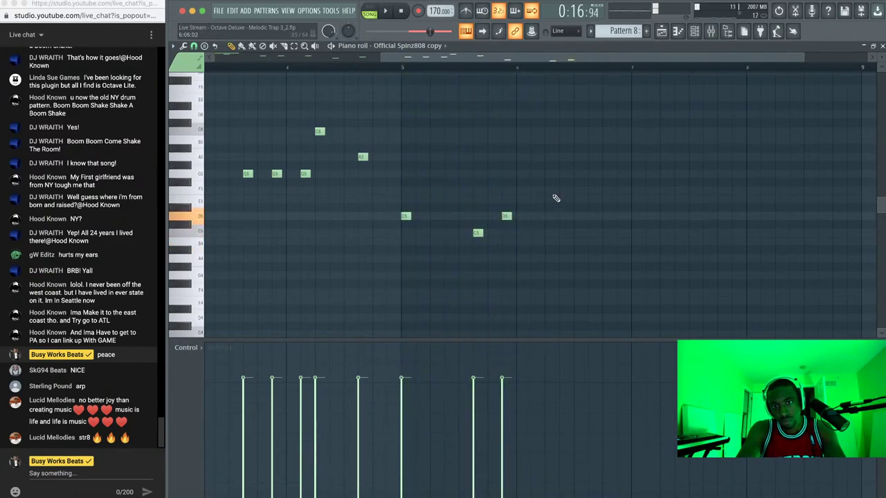
Continue the line with G5 at 6:05, A5 at 6:11, and G5 at 7:01 and 7:11
key("space")
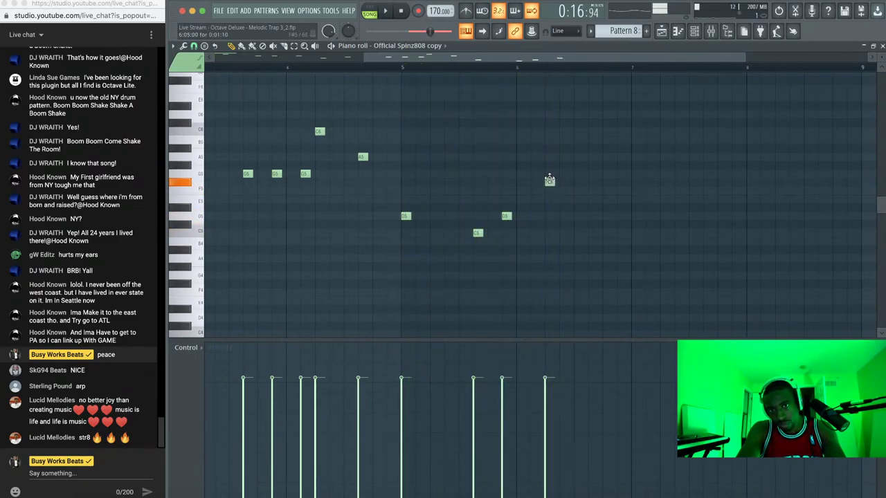
key("space")
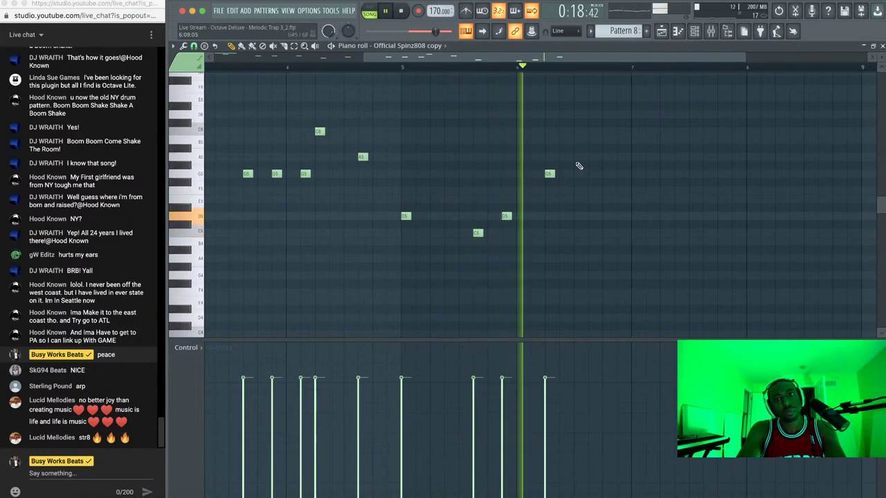
key("space")
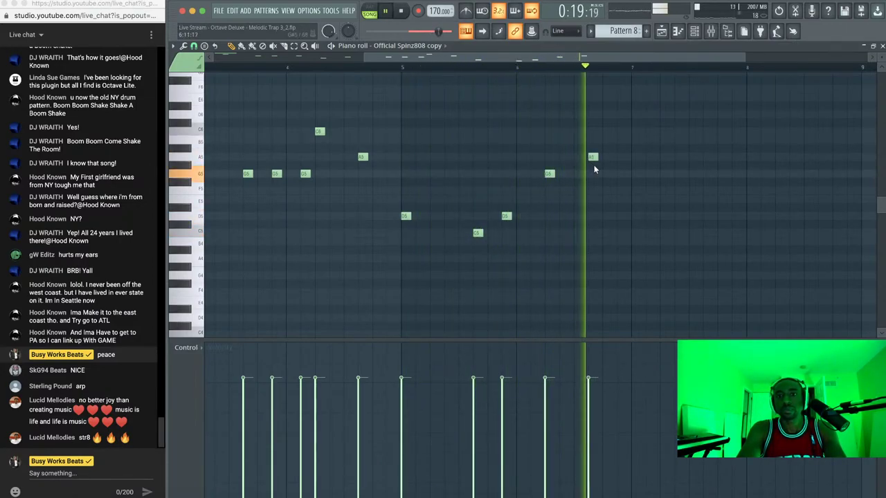
key("space")
left_click_drag(631, 175, 631, 167)
key("space")
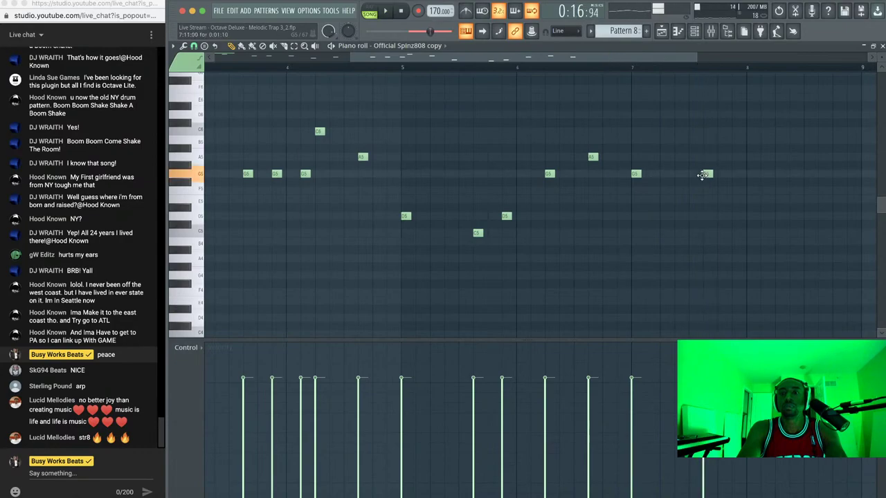
Add G5 notes at 7:15 and 8:05, with a D6 note between them at 8:03
key("space")
left_click(732, 175)
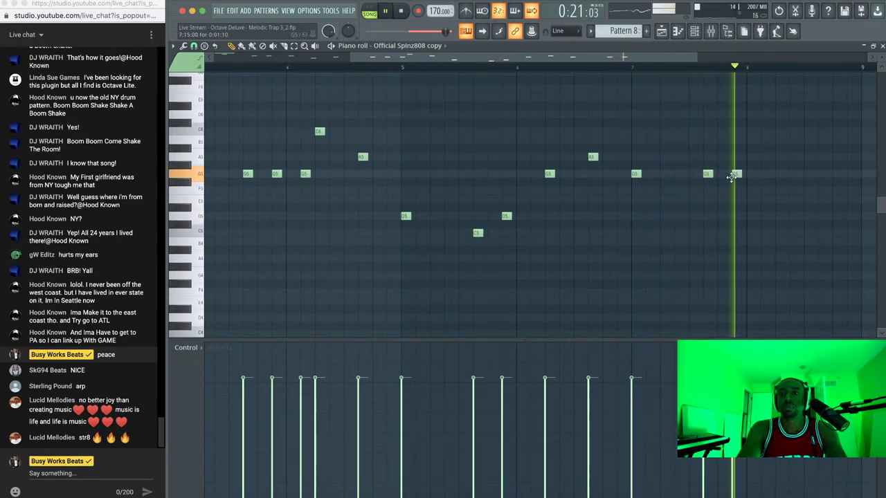
left_click(780, 174)
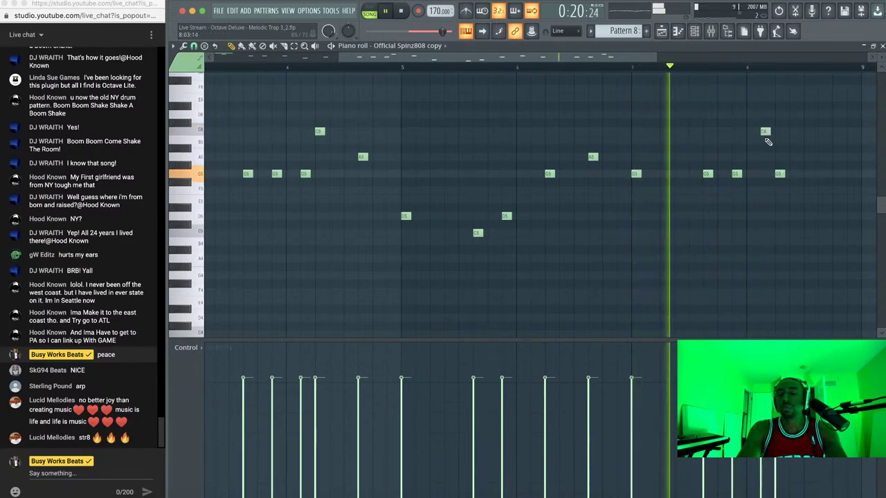
right_click(765, 133)
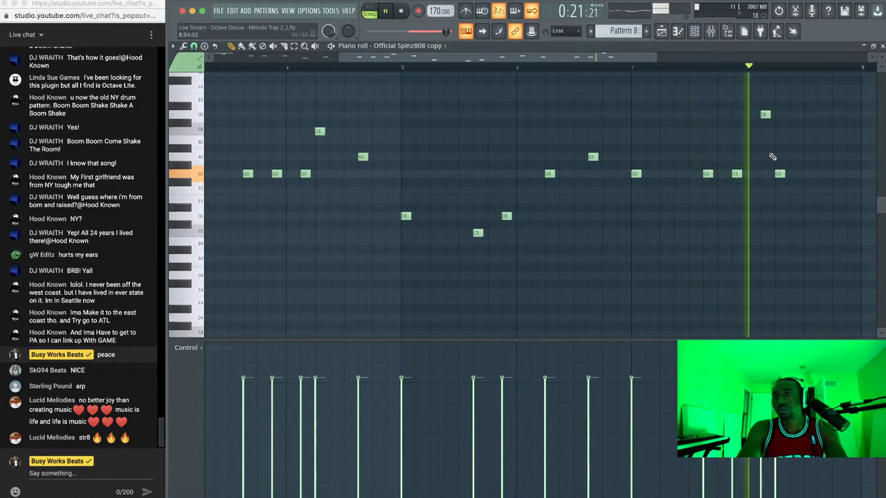
Replace the G5 note at 8:05 with C6, add another C6 at 8:11, and play the ending
key("space")
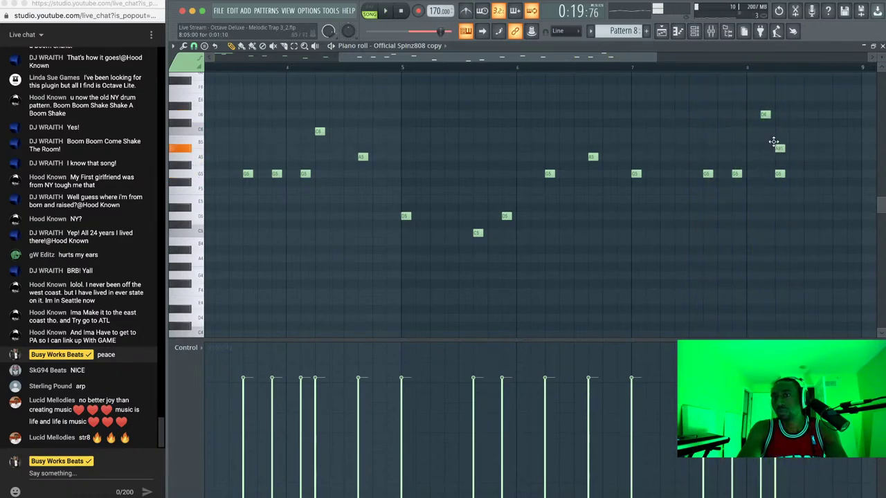
key("space")
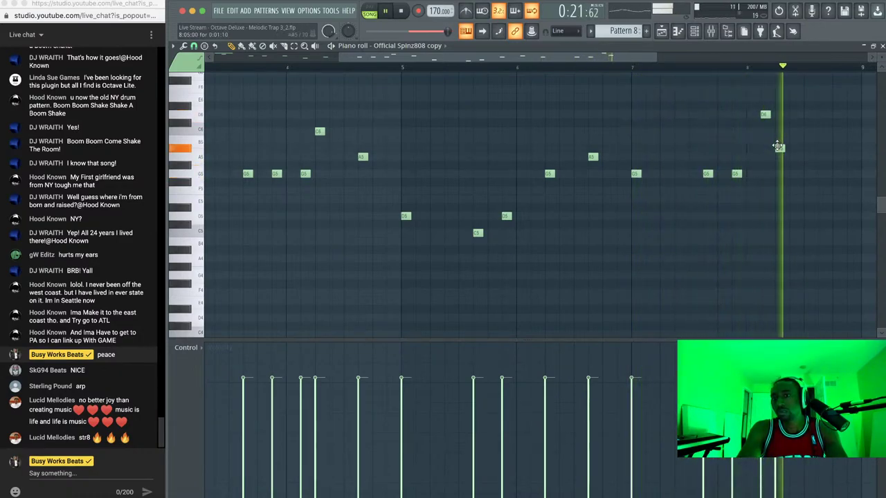
left_click_drag(777, 139, 779, 136)
key("space")
left_click(777, 131)
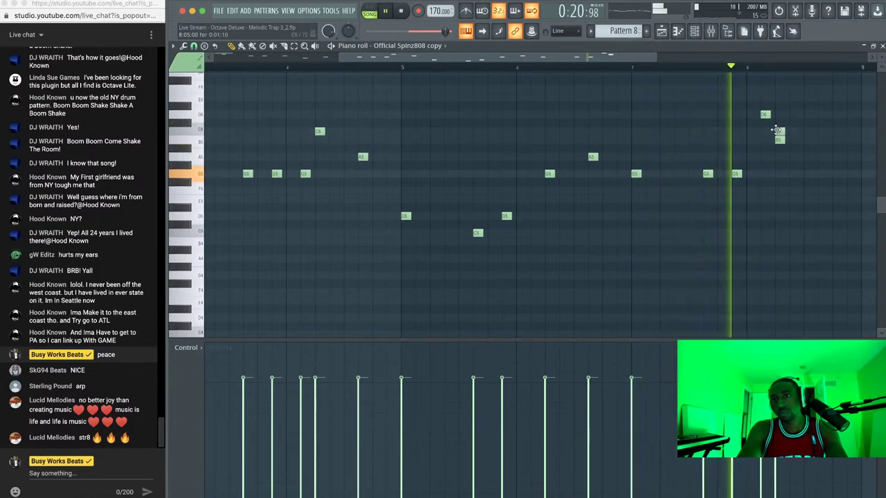
right_click(778, 141)
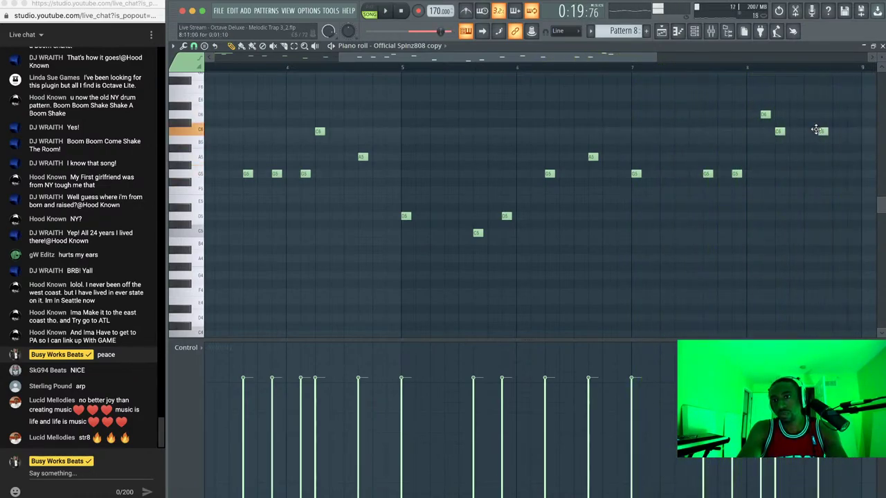
key("space")
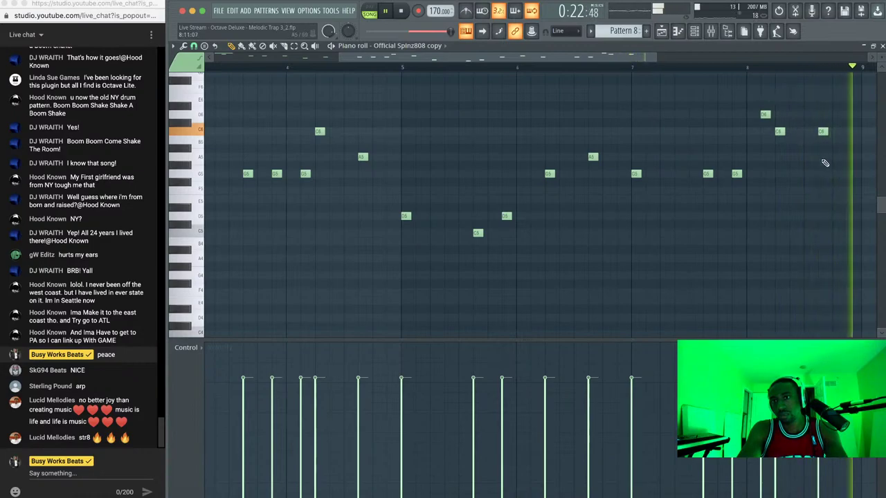
Transpose all notes of the eight-bar 808 line down one octave
scroll(825, 164, "down", 2)
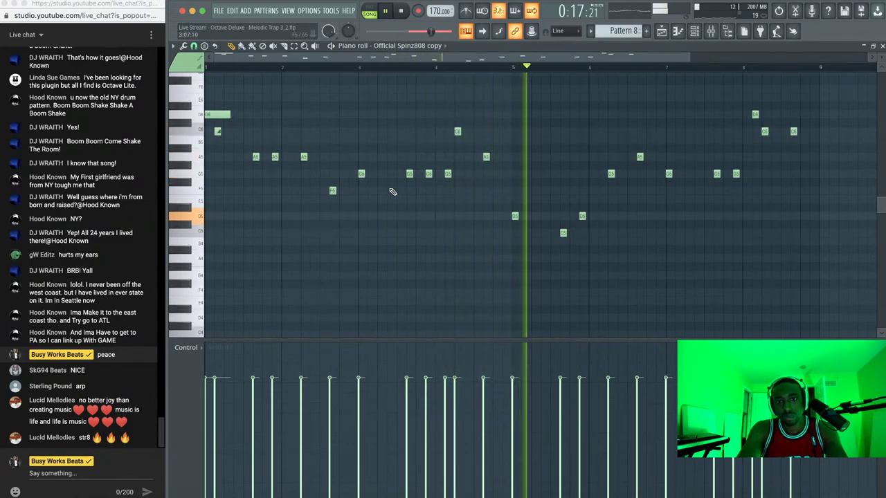
left_click_drag(511, 194, 147, 101)
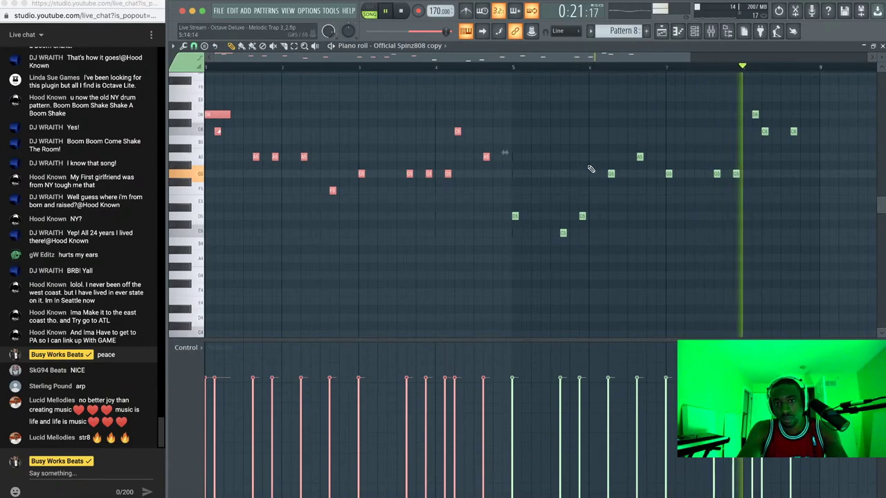
key("ctrl+d")
key("ctrl+Down")
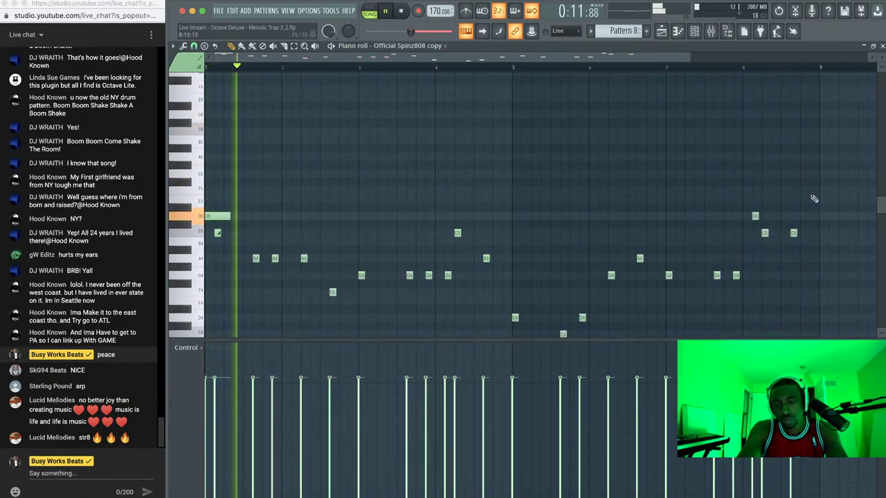
left_click_drag(753, 196, 817, 261)
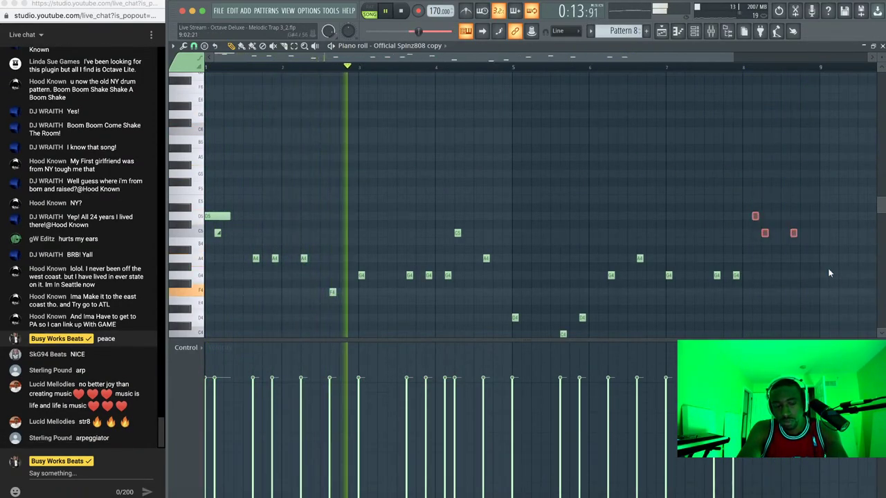
key("ctrl+x")
scroll(765, 223, "down", 1)
key("ctrl+z")
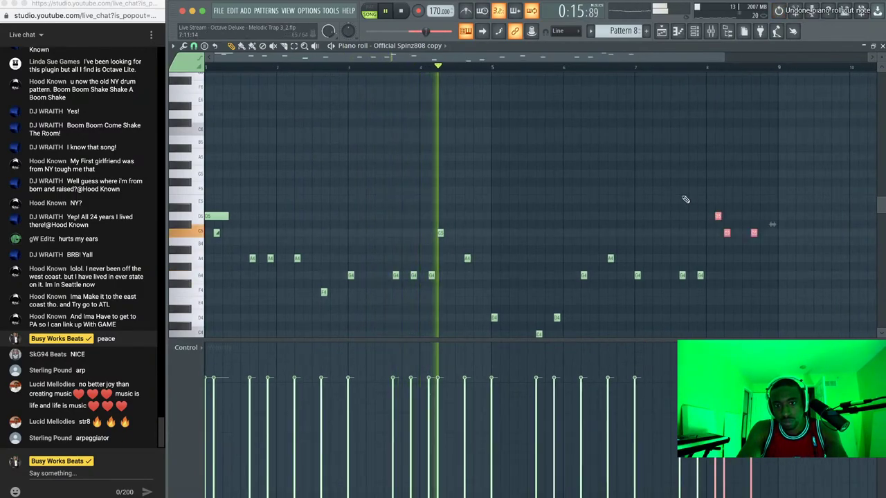
scroll(685, 199, "down", 4)
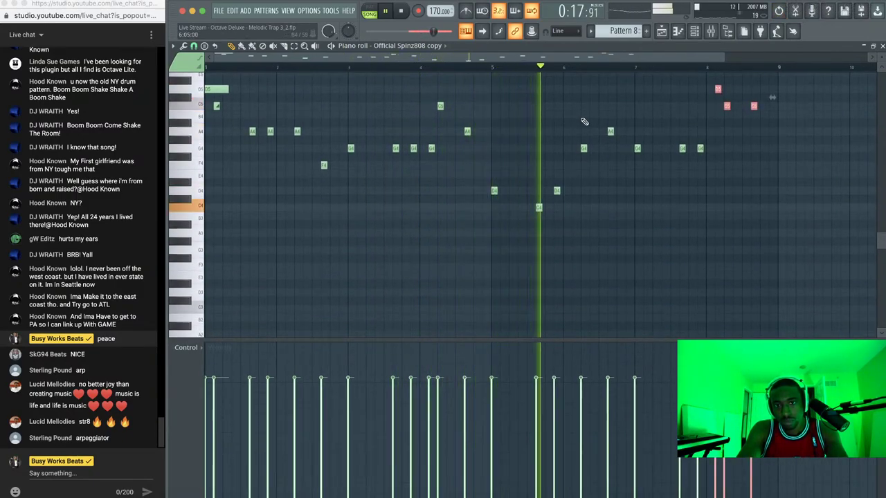
Check the Official Spinz808 copy channel's mixer track and its channel settings during playback
left_click(711, 32)
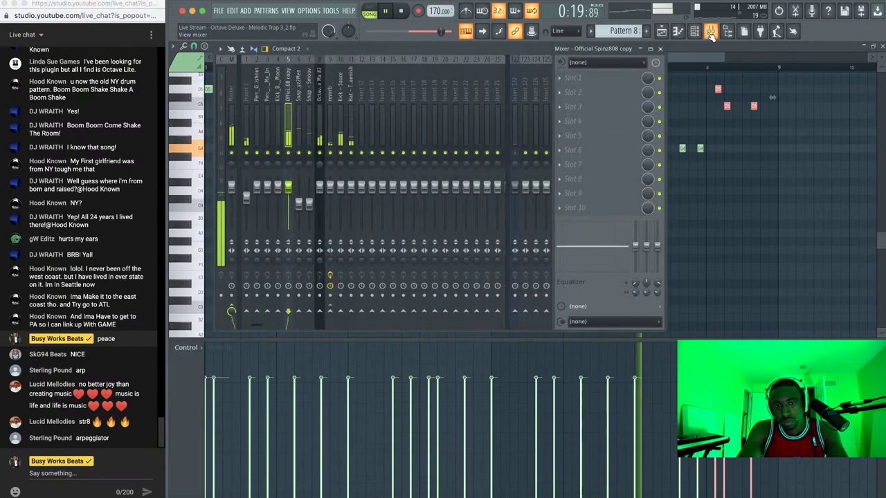
key("F6")
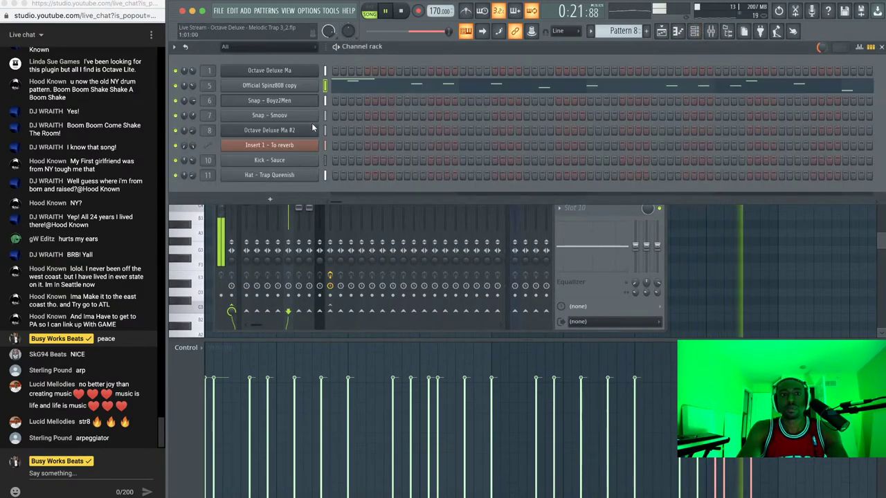
left_click(287, 87)
left_click(238, 90)
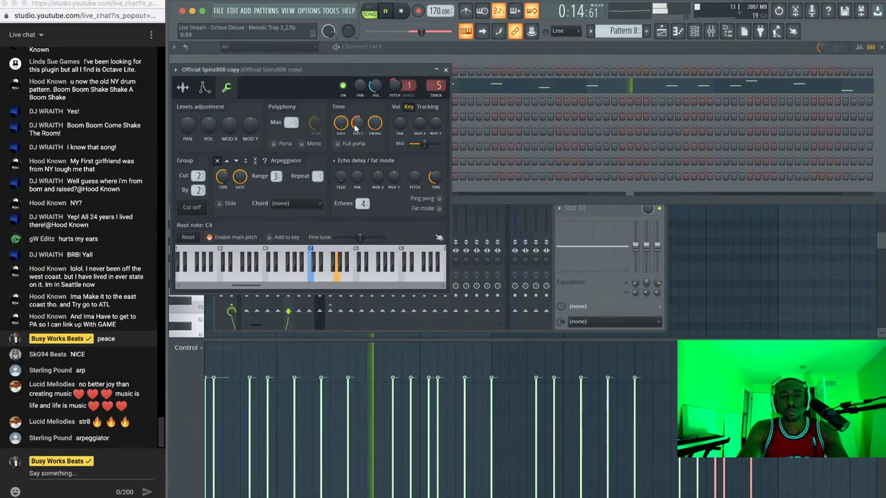
left_click(447, 71)
right_click(716, 234)
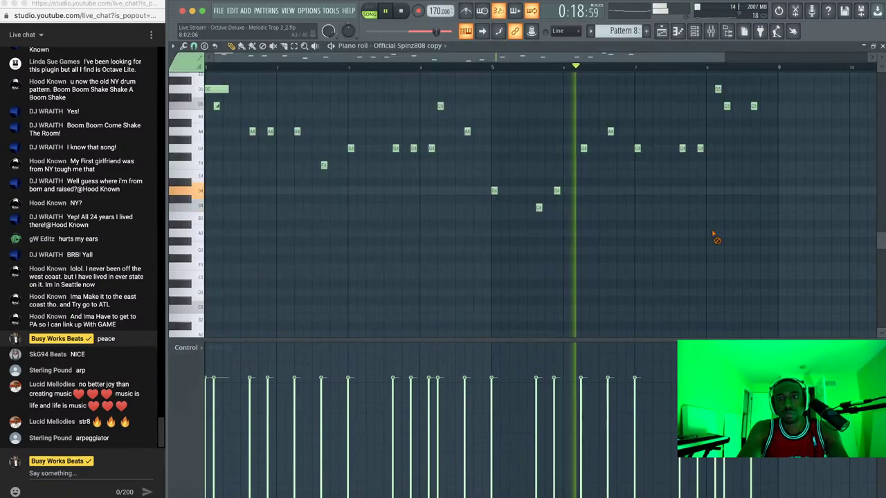
Clear the loop selection over the second eight bars of the playlist and save the project, restarting playback from the beginning
key("F7")
key("F5")
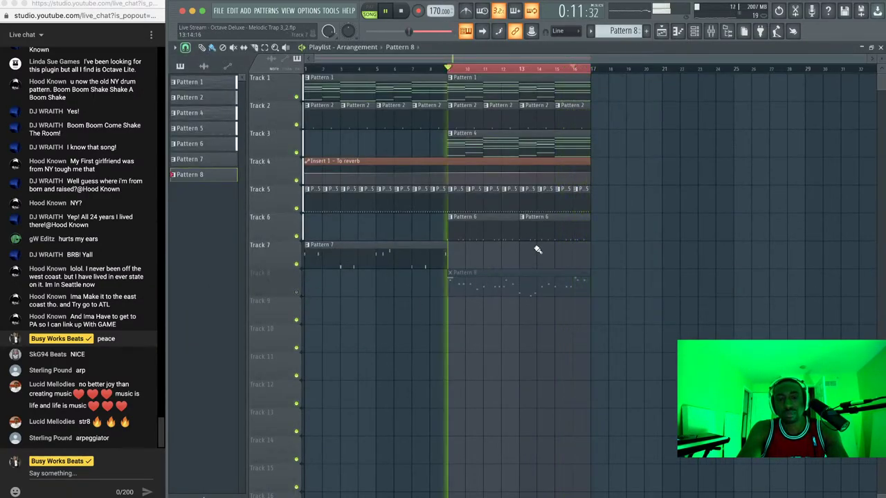
right_click(512, 70)
left_click(402, 11)
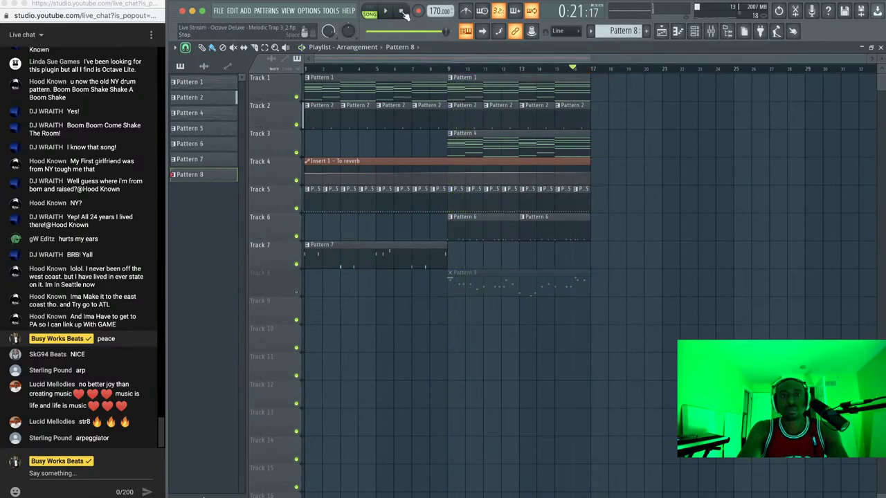
key("ctrl+s")
key("space")
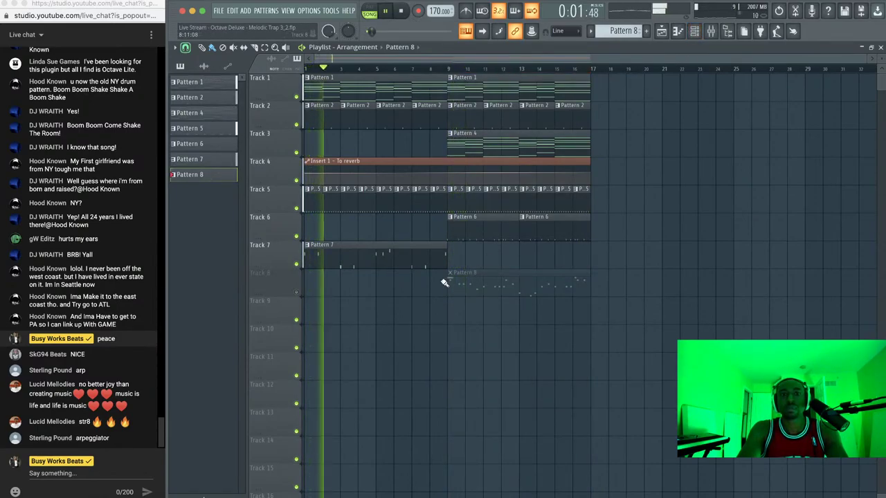
left_click(694, 31)
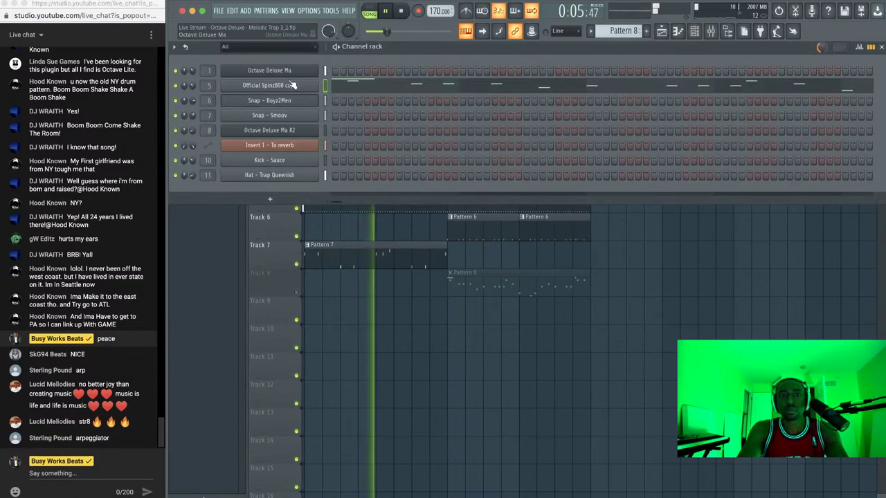
left_click(298, 84)
left_click(442, 72)
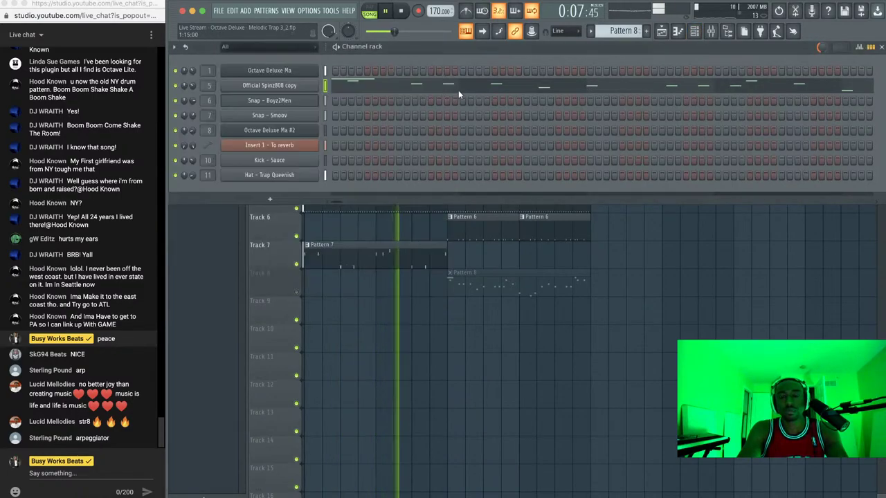
left_click(695, 31)
left_click(713, 32)
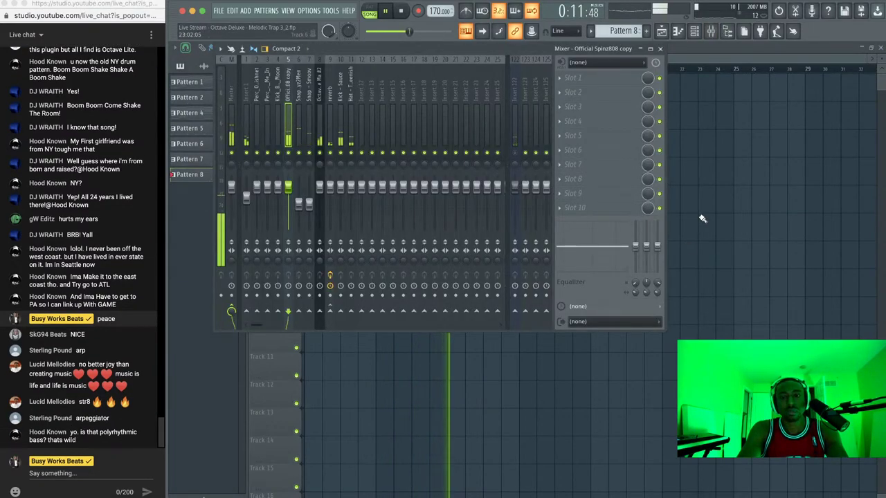
key("F9")
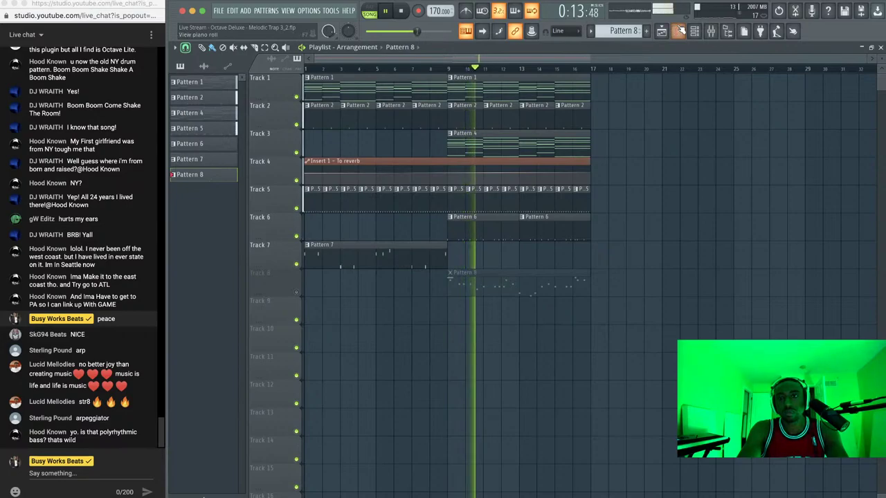
key("F6")
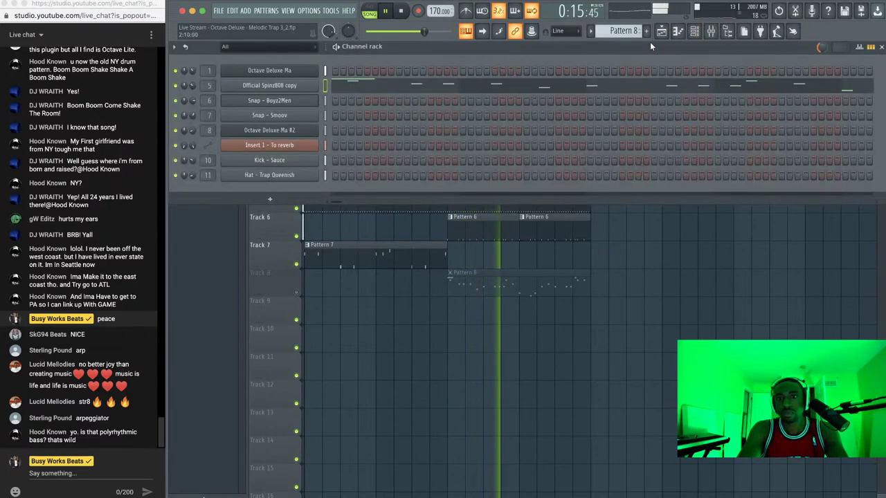
left_click(711, 31)
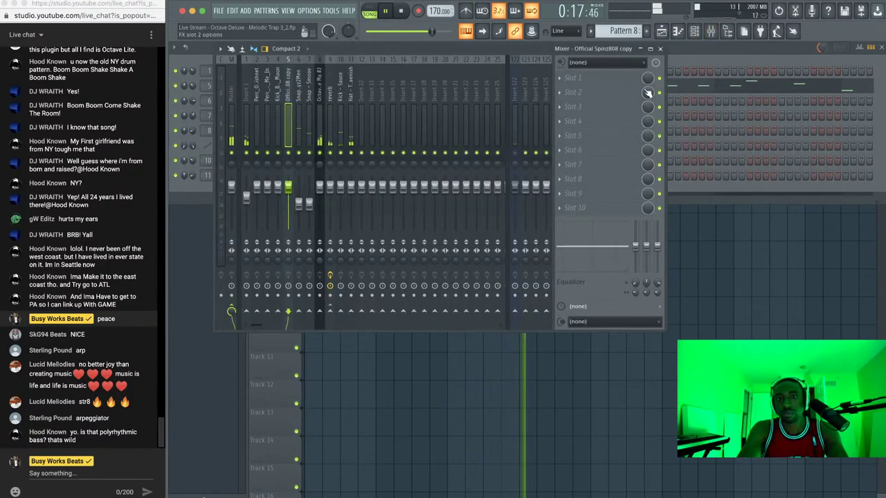
left_click(660, 49)
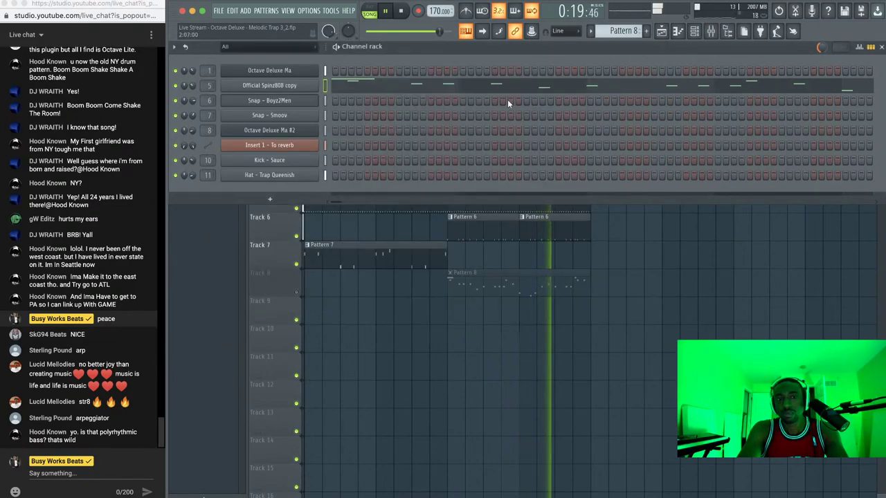
left_click(711, 31)
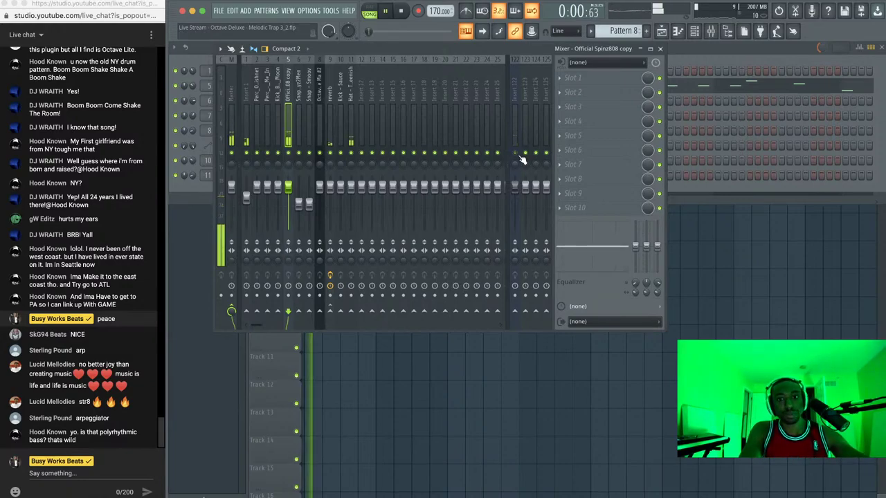
left_click(680, 276)
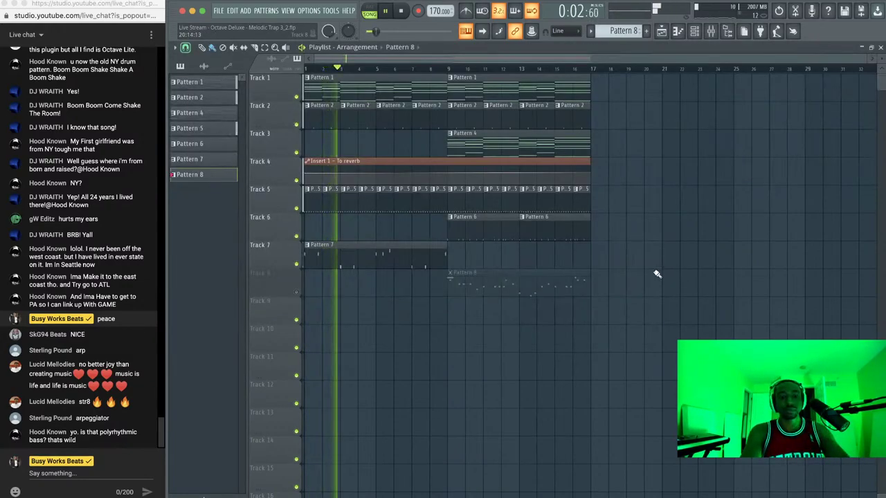
Duplicate the entire 16-bar arrangement so it repeats from bar 17, and restart playback
key("ctrl+a")
key("ctrl+b")
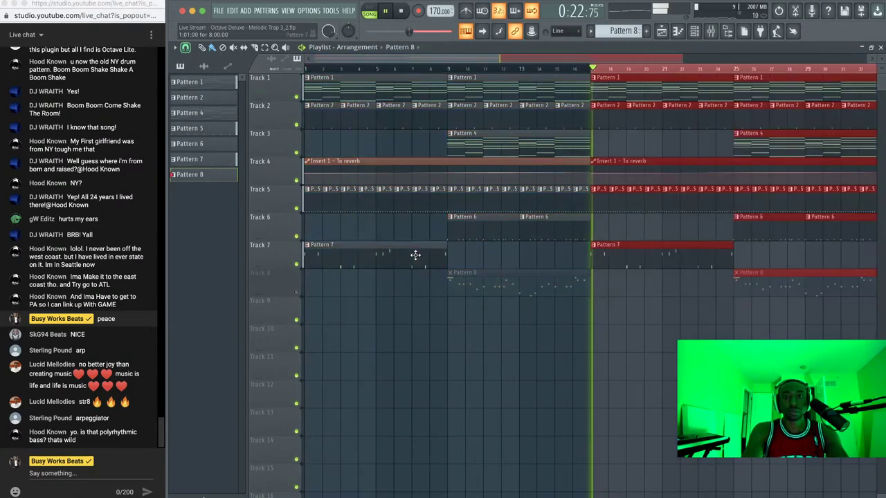
scroll(415, 253, "down", 2)
left_click(445, 92)
left_click(401, 11)
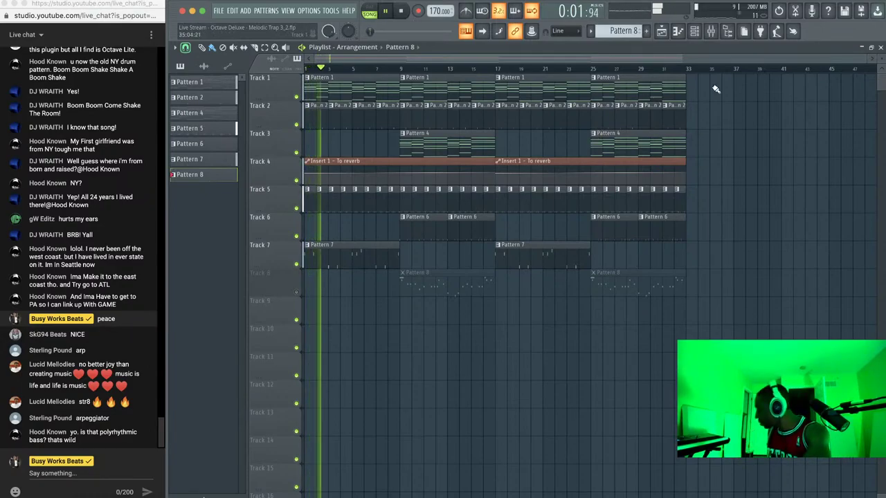
Set the audio input of mixer Insert 123 to A LINE 5 - A LINE 6 and save the project
key("F9")
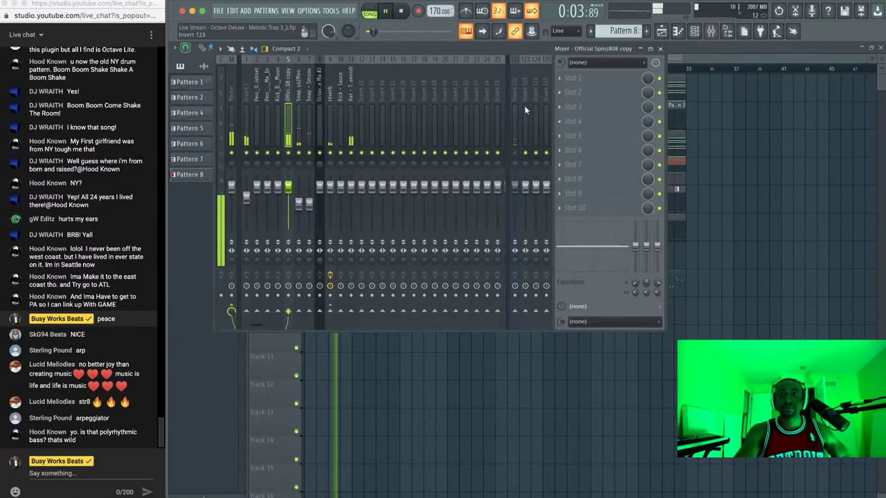
left_click(598, 61)
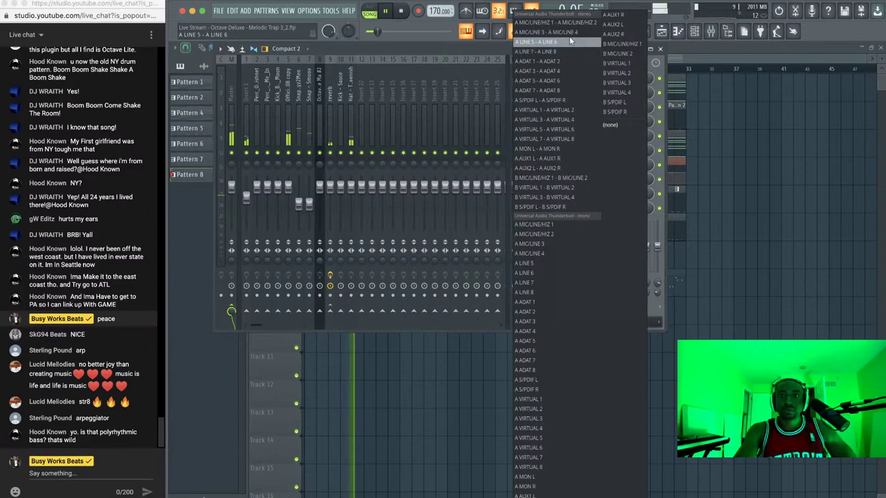
left_click(572, 42)
left_click(660, 48)
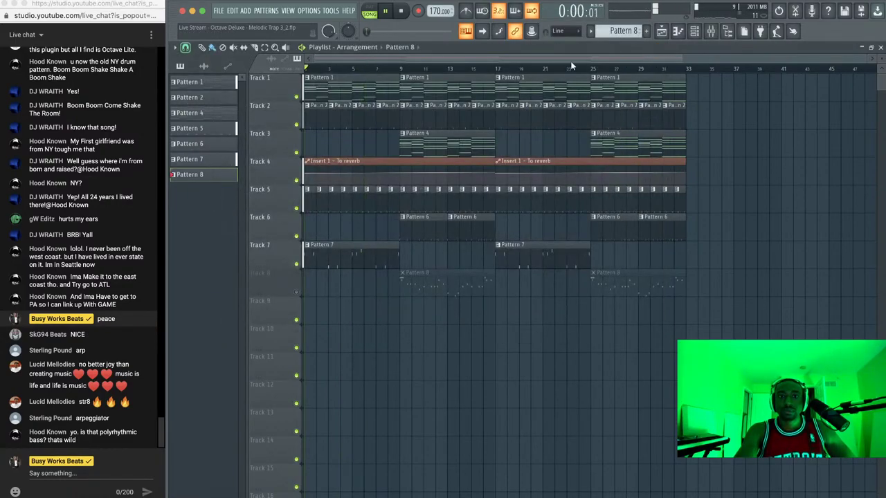
key("super+s")
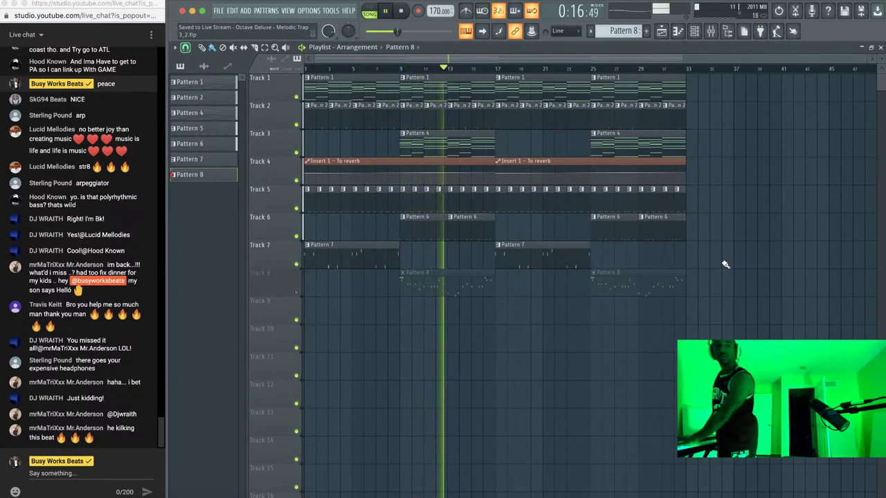
Record an audio take through mixer Insert 123 into the playlist, covering about the first 26 bars of the song
key("space")
left_click(704, 32)
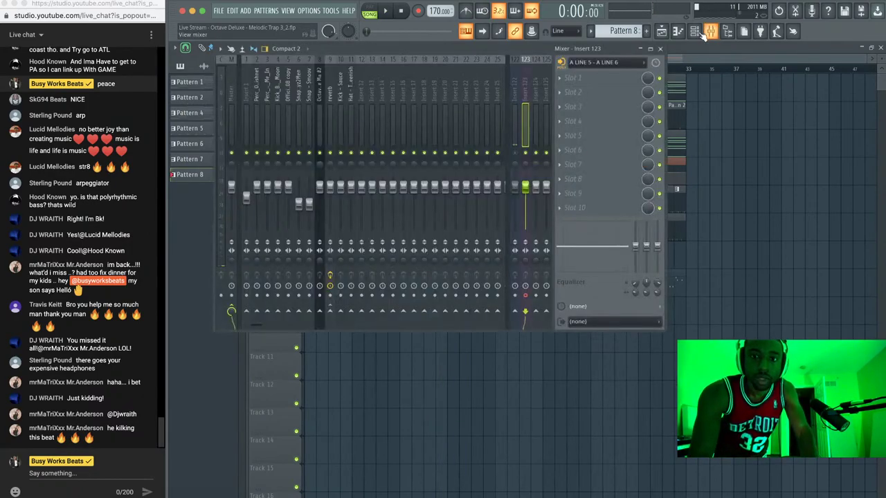
left_click(418, 11)
left_click(479, 288)
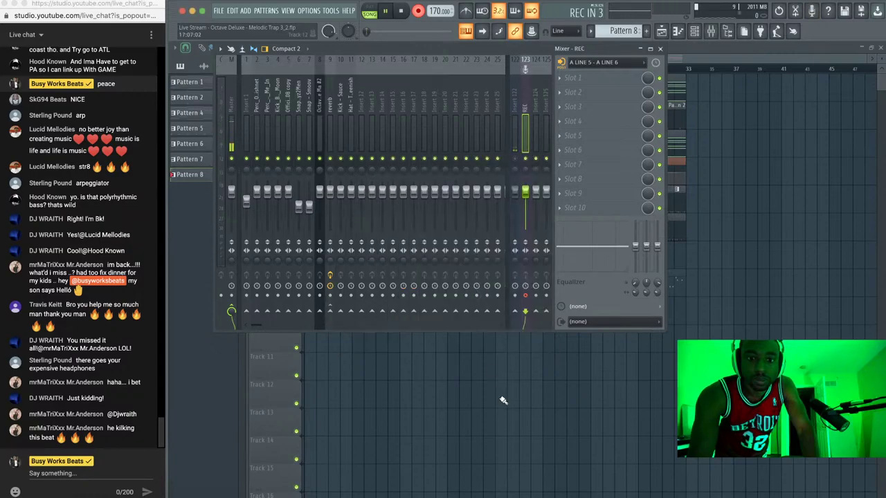
key("space")
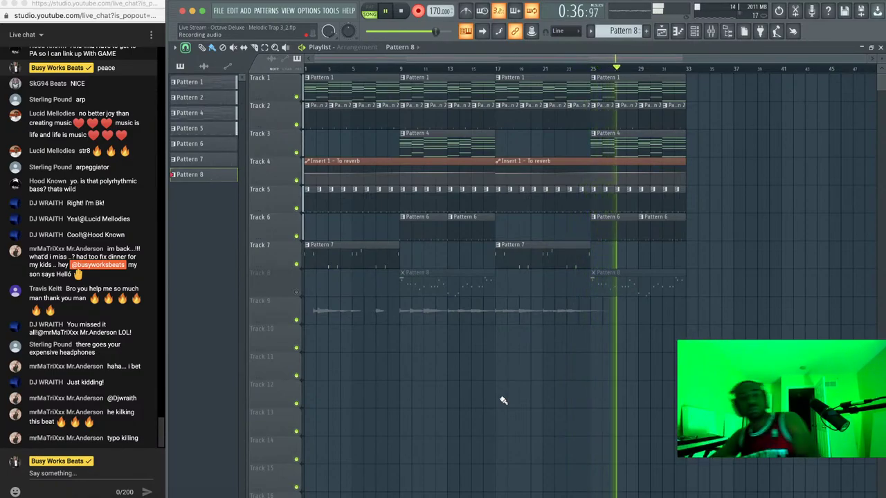
key("space")
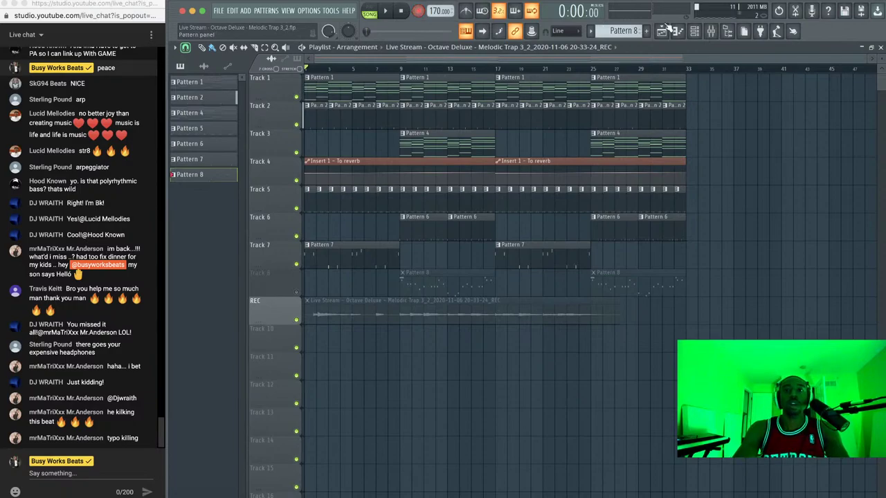
Unmute the recorded audio clip on the REC track and play it with the beat
left_click(711, 33)
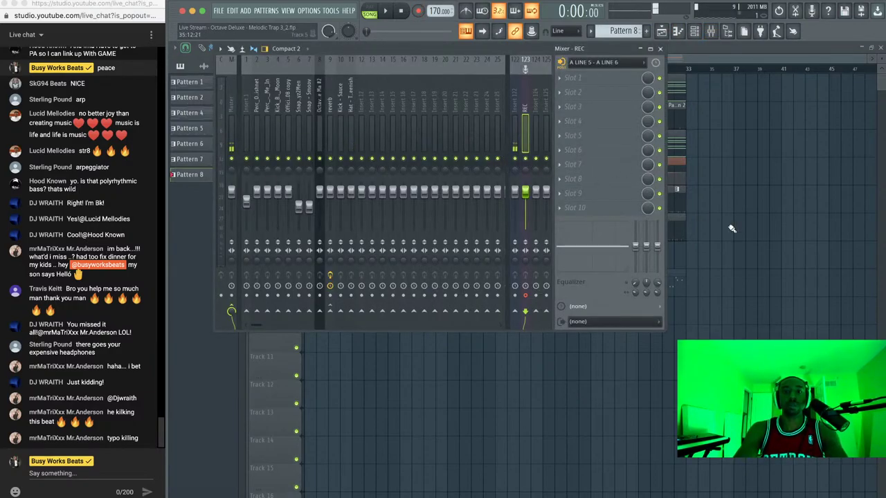
right_click(763, 249)
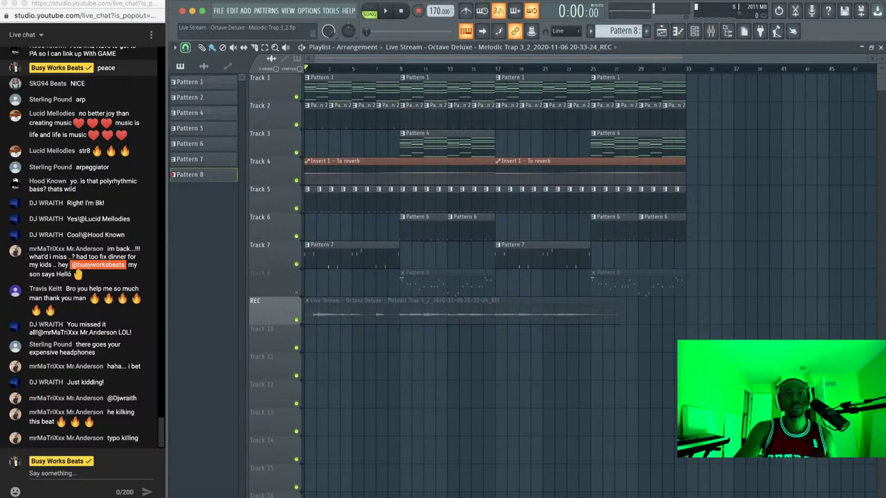
left_click(390, 299)
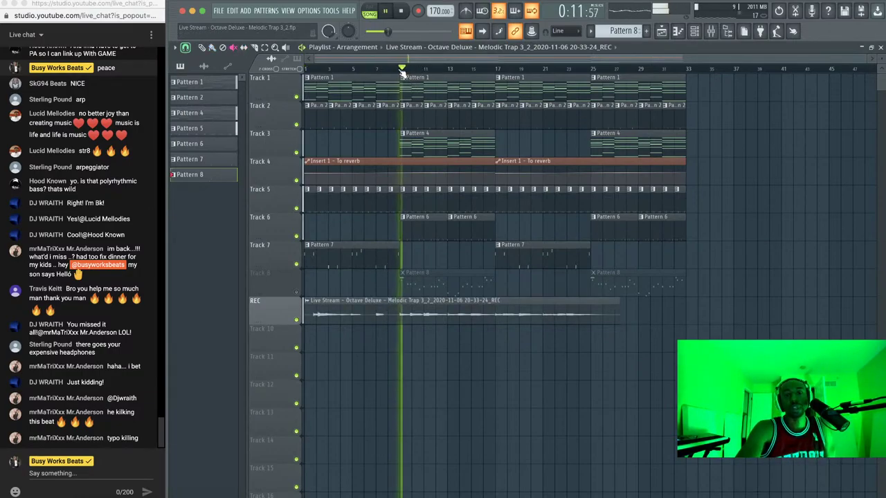
Route the recorded audio clip's channel to mixer insert 12, and lower the volume of insert 12 and Insert 1
left_click(711, 31)
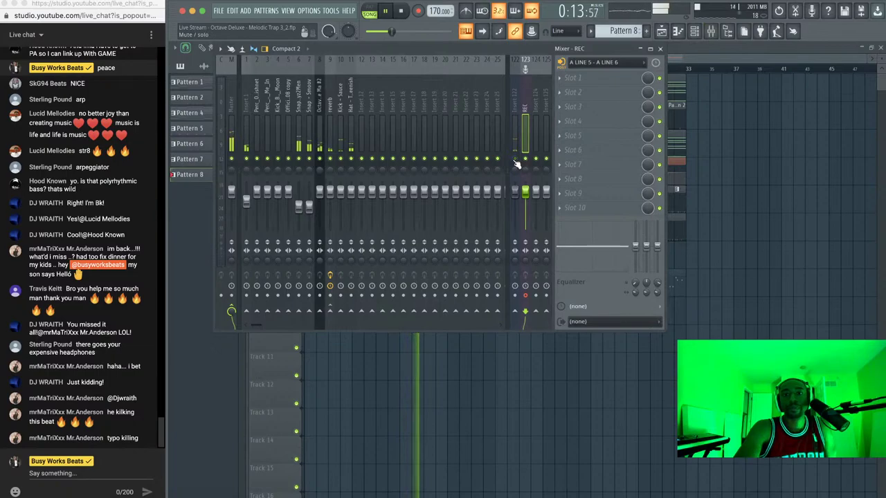
left_click(697, 32)
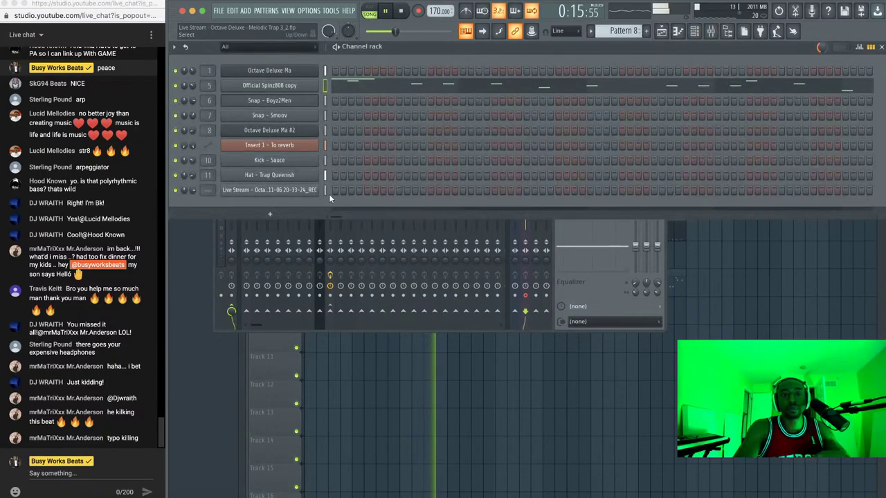
key("ctrl+l")
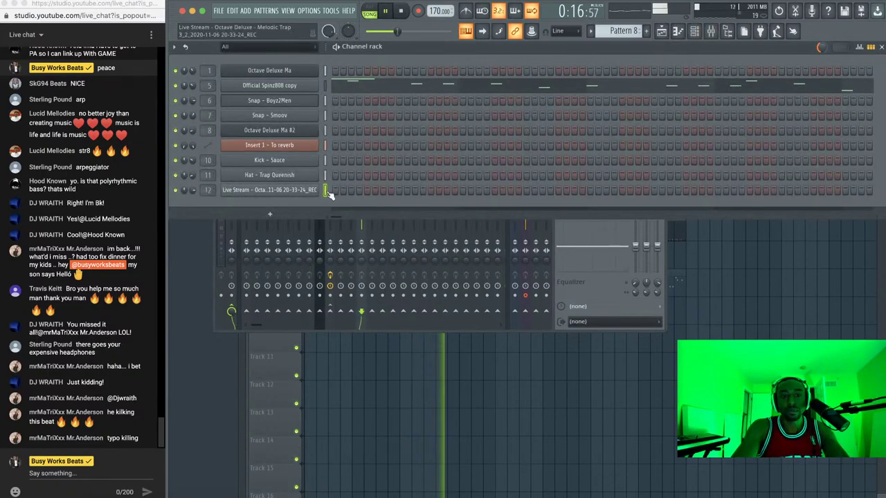
left_click(575, 282)
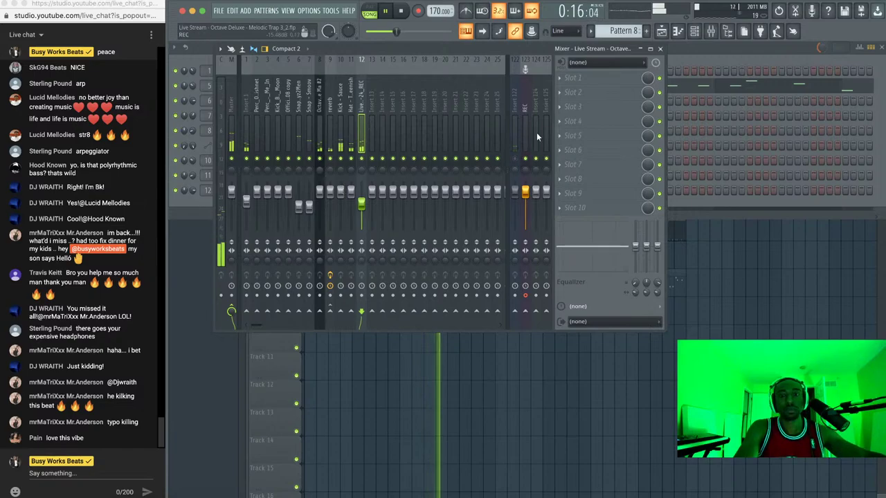
left_click(773, 322)
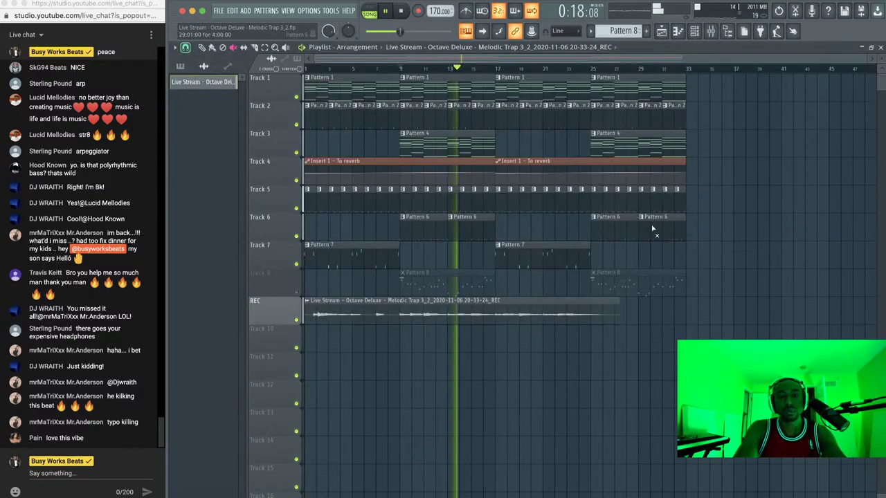
left_click(711, 31)
left_click(245, 201)
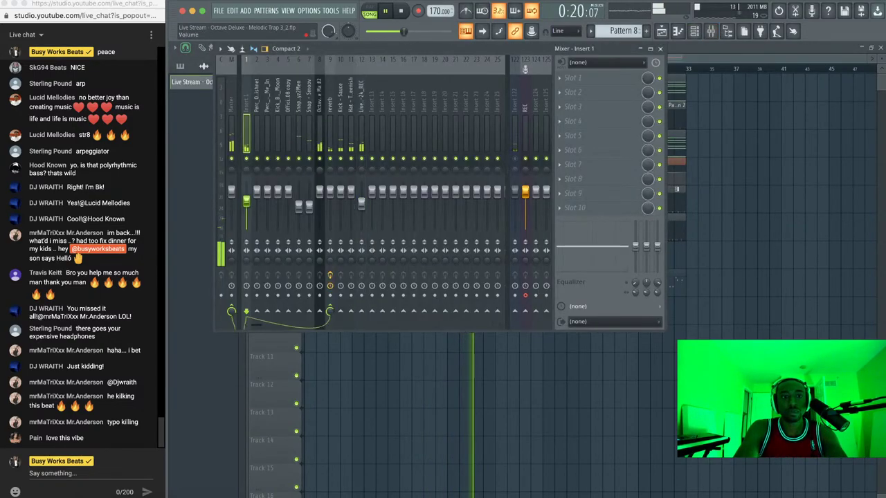
Load UAD Cooper Time Cube into the first effect slot of the recording's mixer insert 12 and close its window
left_click(361, 118)
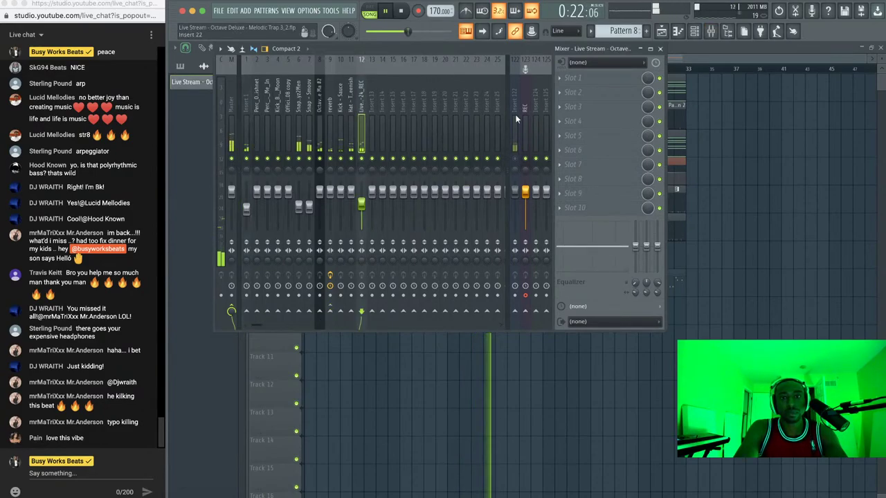
left_click(598, 78)
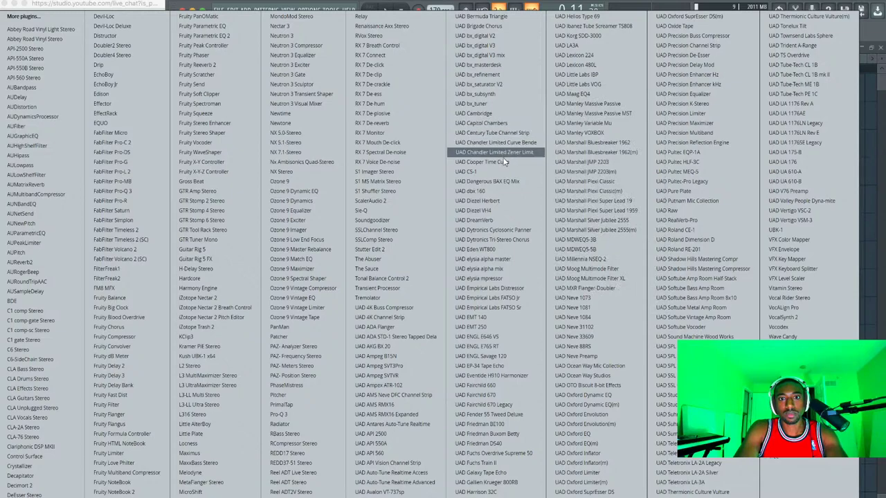
left_click(504, 162)
left_click(498, 66)
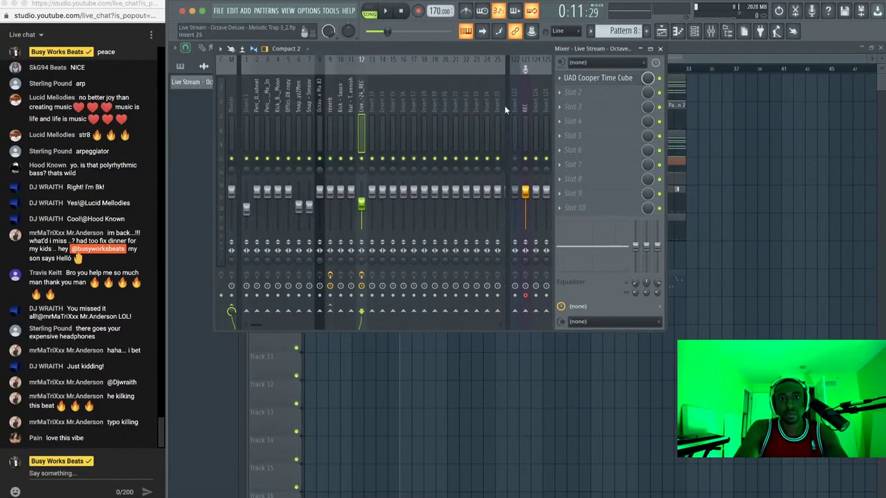
Rename mixer Insert 13 to AUX FX and resume playback
right_click(371, 104)
left_click(416, 69)
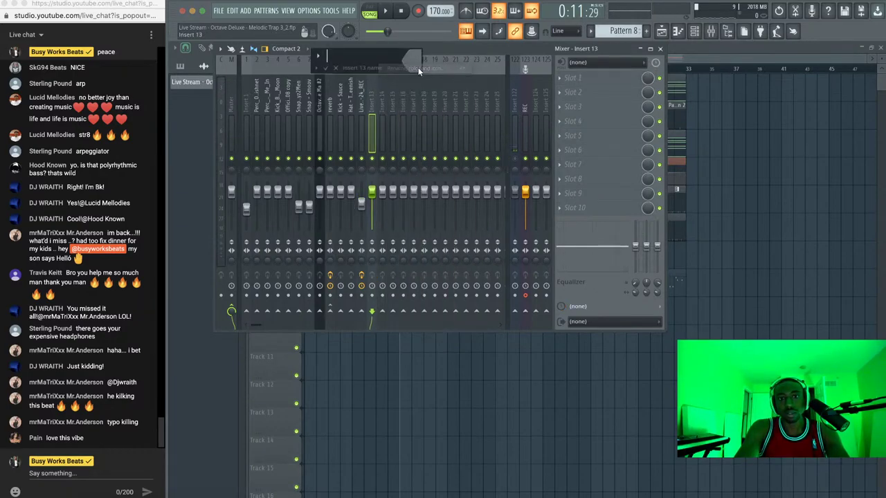
key("Return")
key("space")
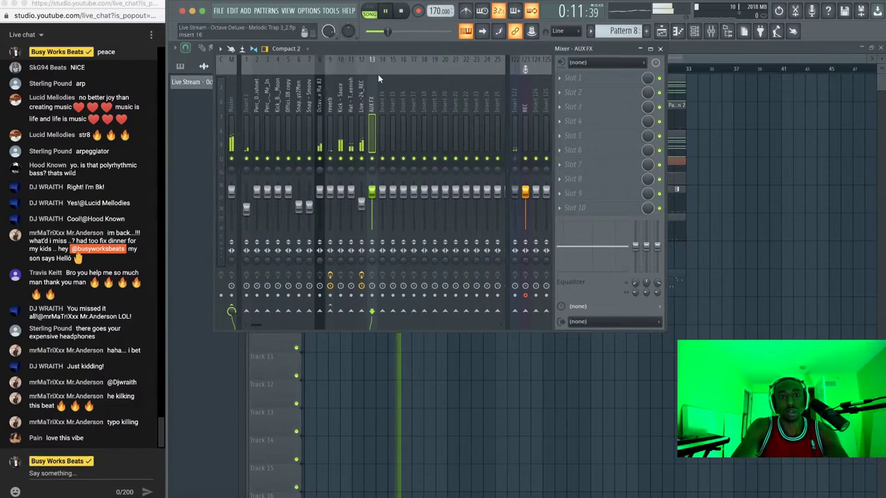
Load CLA Effects Stereo into the first slot of AUX FX and send Insert 1 to AUX FX
left_click(572, 82)
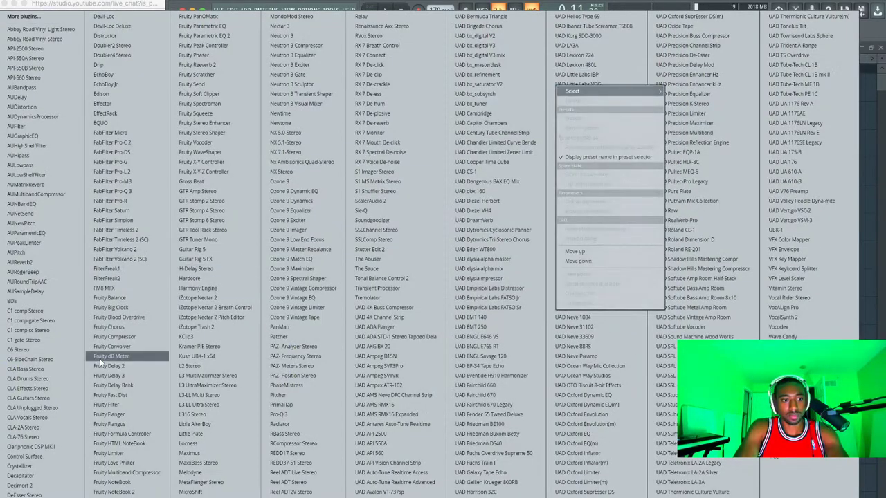
left_click(52, 389)
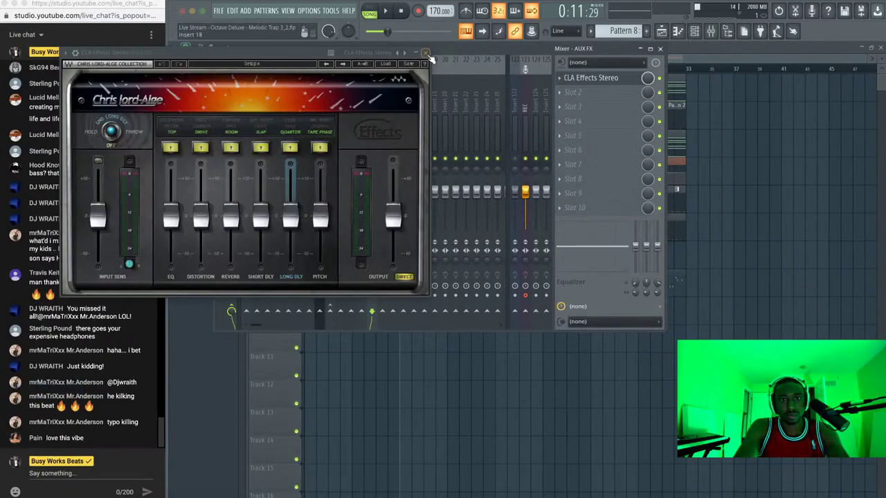
left_click(427, 54)
left_click(249, 97)
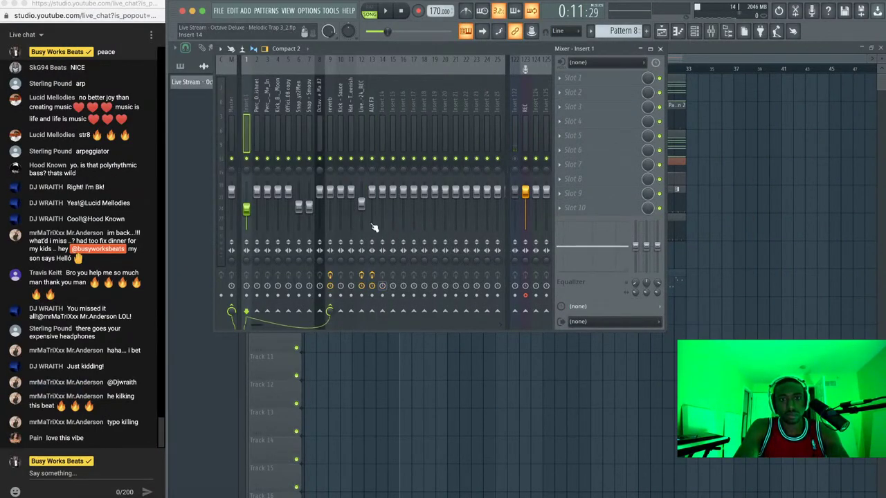
key("space")
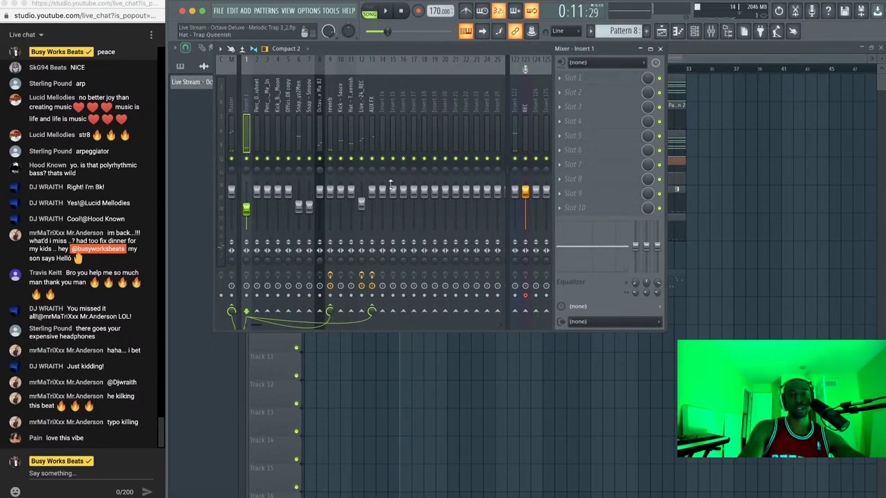
In Loopback, inspect the audio routing and switch the Universal Audio Thunderbolt monitor off and back on
left_click(659, 495)
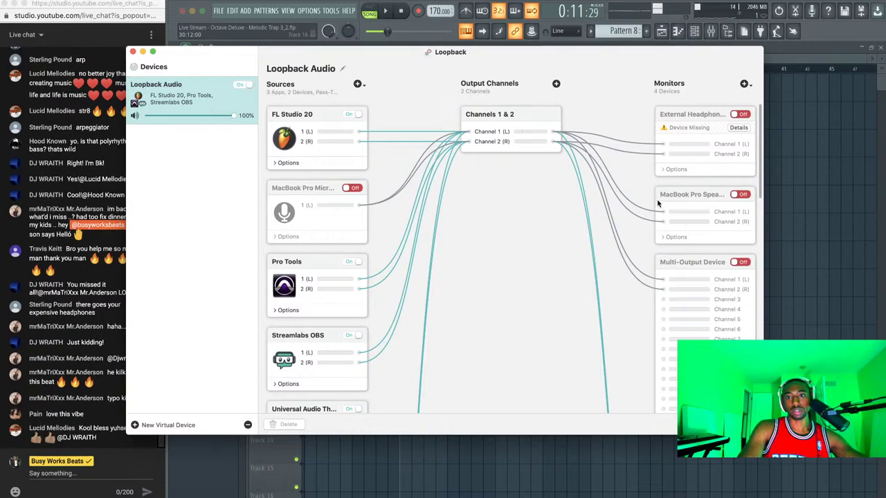
scroll(657, 204, "down", 8)
scroll(658, 204, "down", 4)
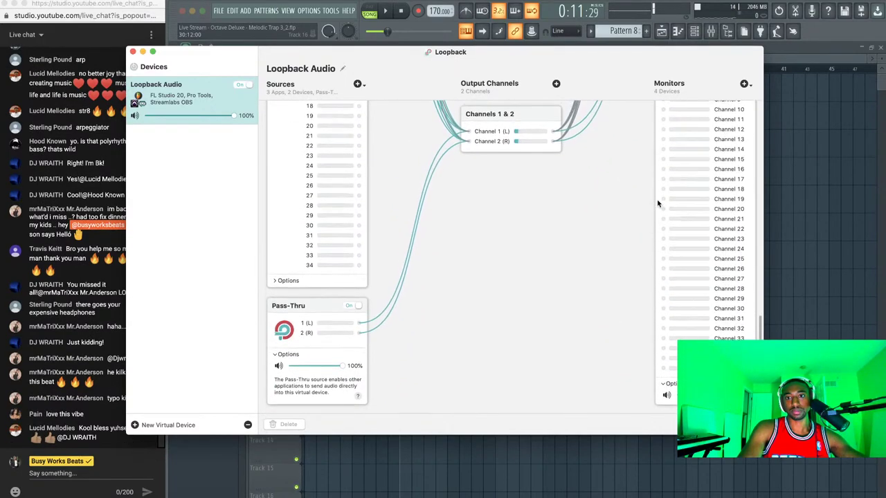
scroll(657, 204, "up", 5)
scroll(658, 204, "up", 2)
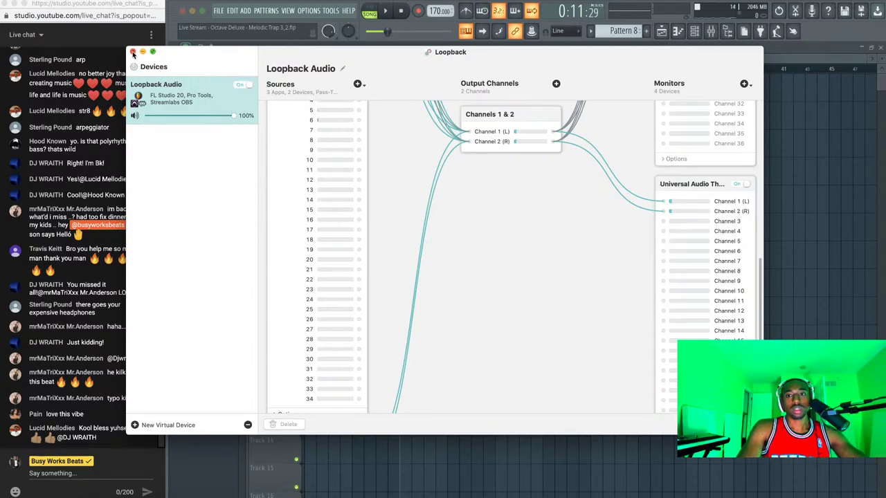
scroll(559, 199, "up", 6)
scroll(630, 238, "down", 5)
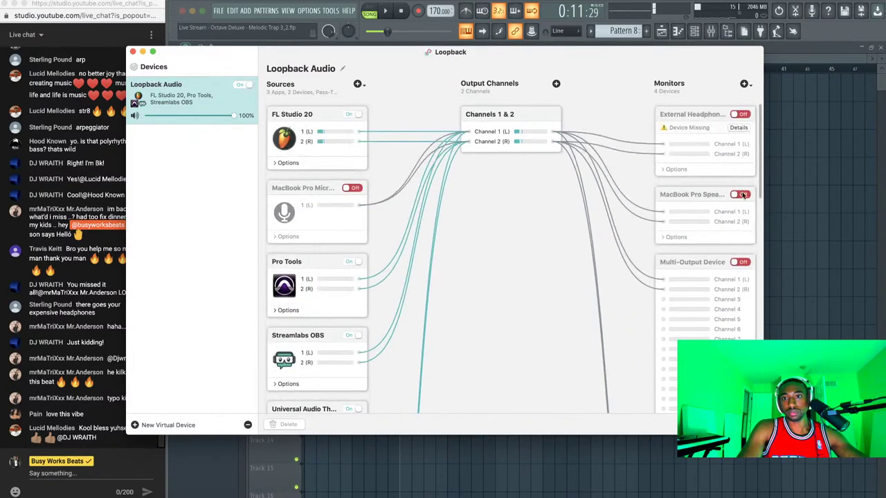
left_click(739, 263)
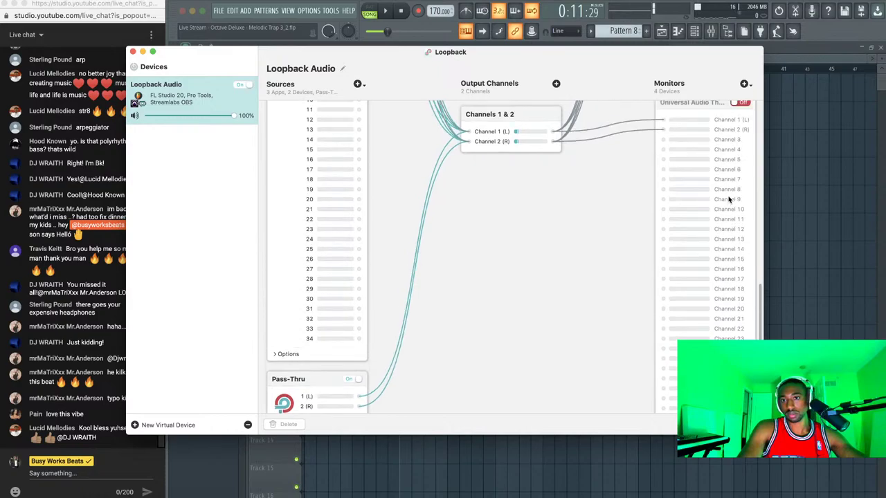
left_click(743, 135)
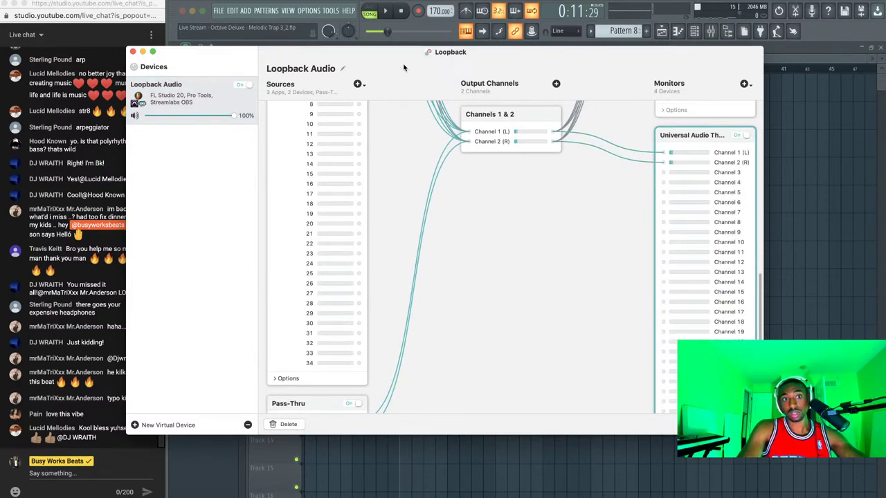
left_click(142, 53)
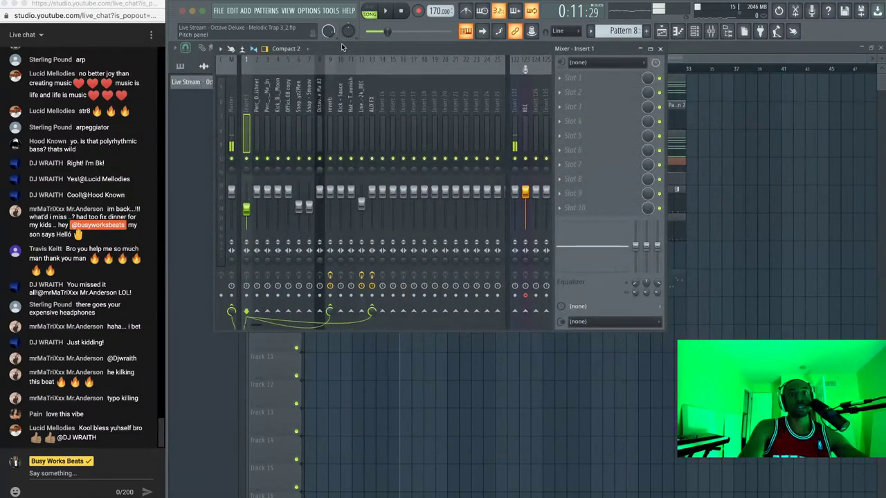
Check the audio device and buffer settings in FL Studio, and return to the playlist
left_click(315, 13)
left_click(313, 43)
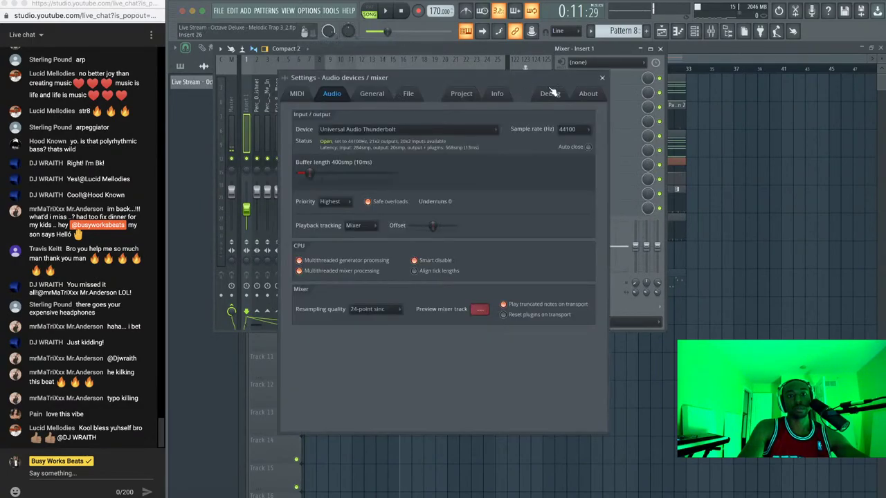
left_click(602, 78)
left_click(760, 154)
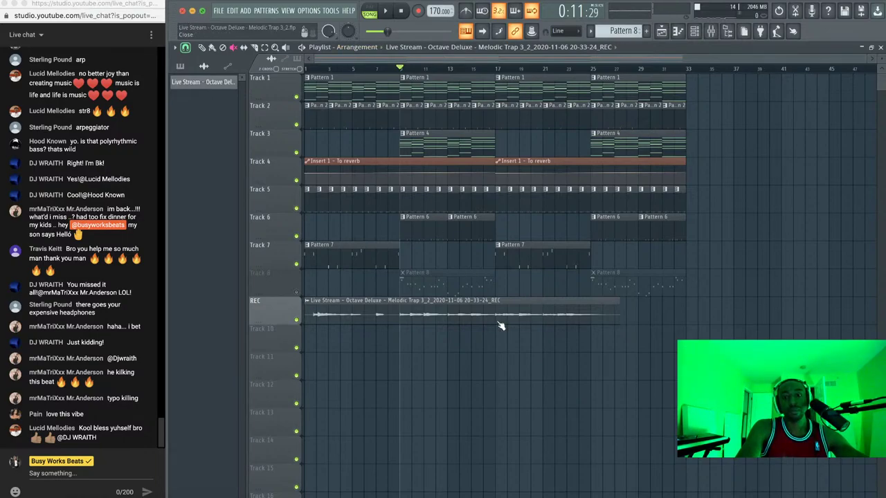
key("super+h")
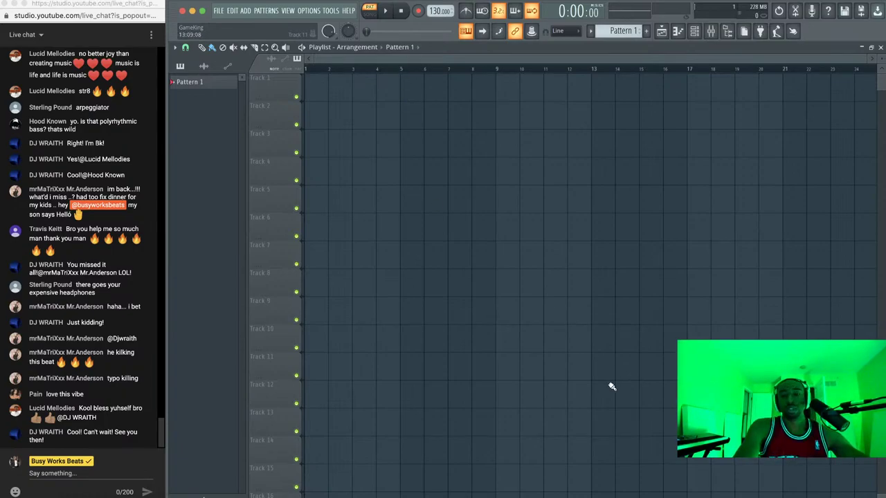
Examine the Loopback Audio sources, output channels and monitors to verify how the audio is routed
left_click(643, 492)
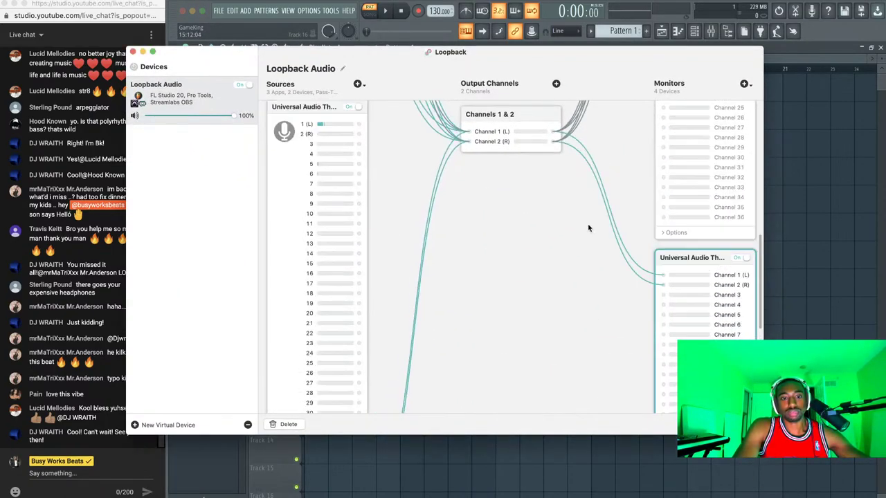
scroll(588, 228, "up", 5)
scroll(589, 229, "up", 3)
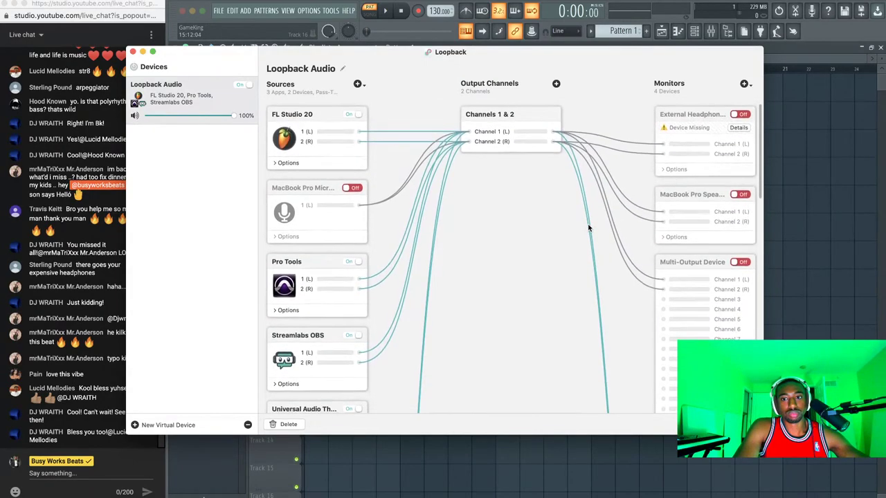
scroll(589, 229, "down", 10)
scroll(588, 228, "down", 3)
scroll(589, 228, "up", 4)
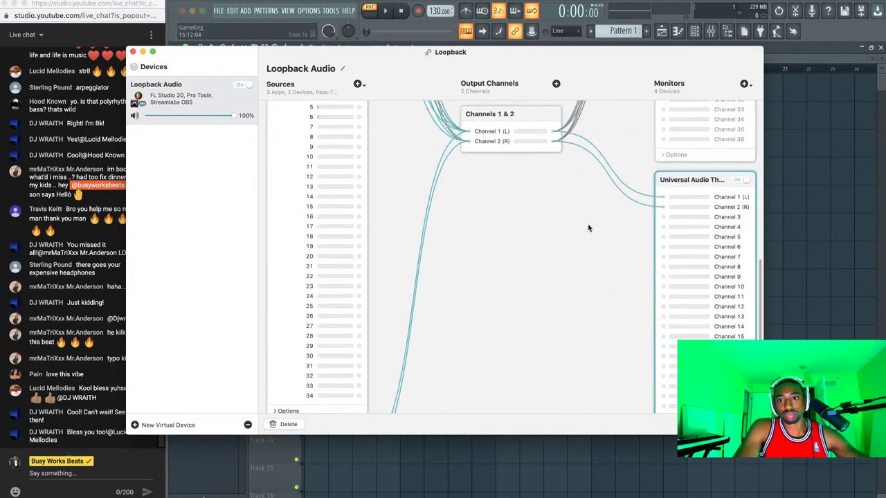
scroll(653, 279, "down", 5)
scroll(637, 270, "up", 4)
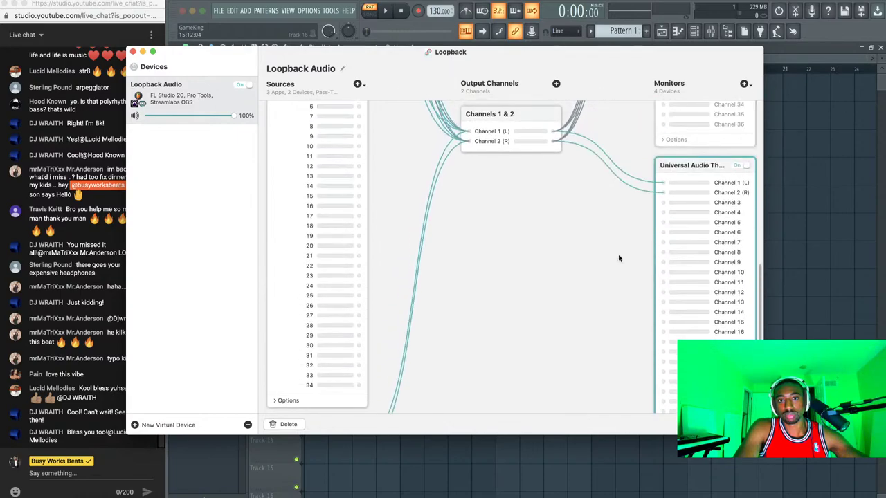
Check the selected output and input devices in the macOS Sound preferences and close them
left_click(11, 2)
left_click(41, 20)
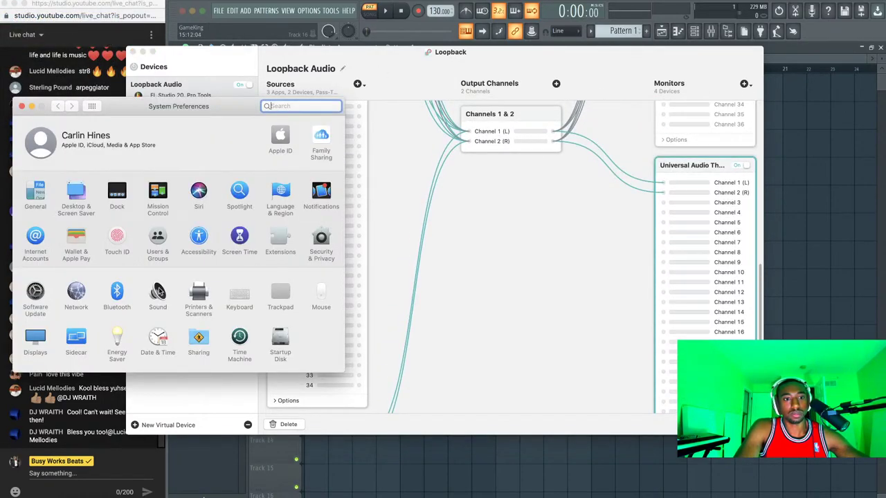
left_click(159, 293)
scroll(107, 216, "down", 1)
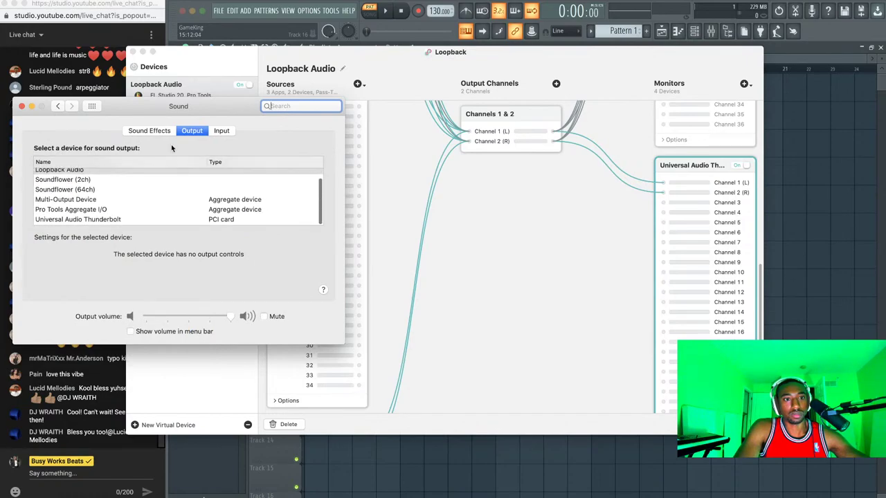
left_click(221, 131)
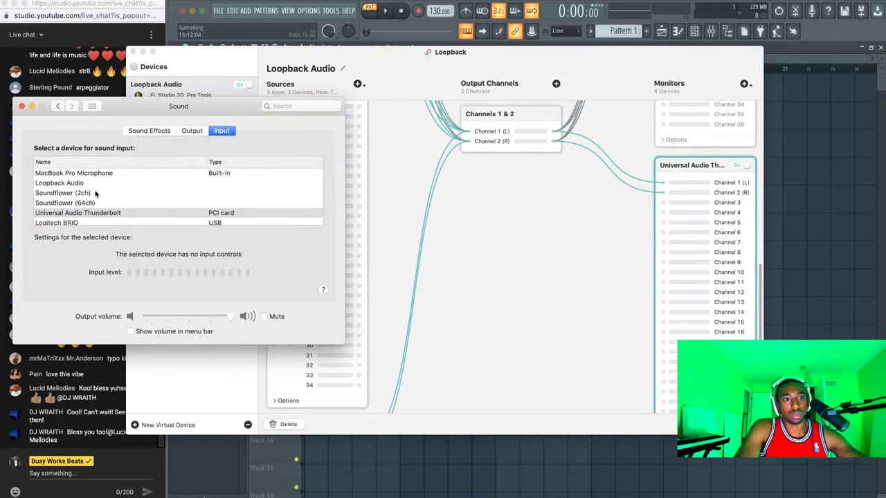
left_click(21, 106)
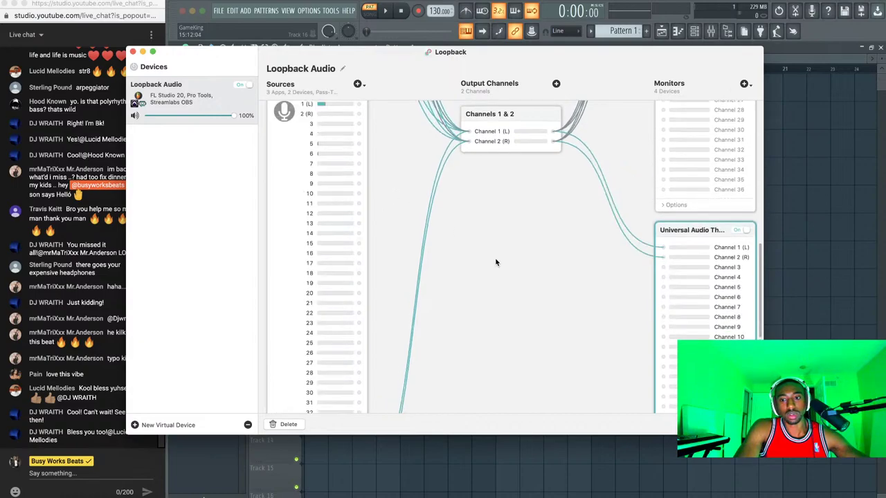
Return to FL Studio, enable the metronome and briefly play the empty 130 BPM project to test the sound
left_click(466, 11)
key("space")
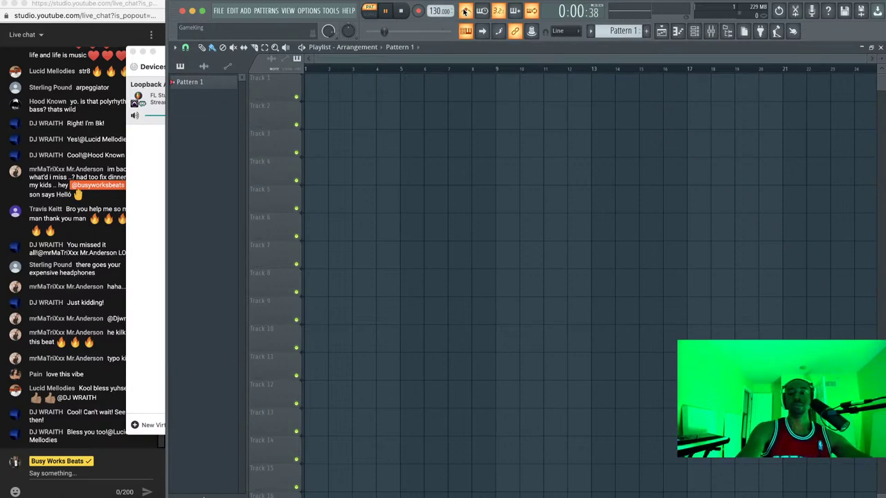
left_click(400, 11)
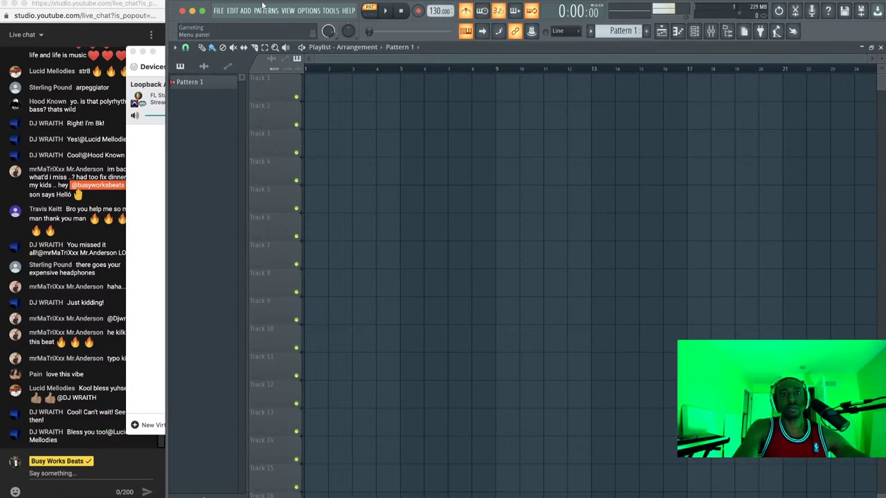
Review the audio device, sample rate and buffer length in the FL Studio audio settings, and close the settings
left_click(232, 10)
left_click(309, 11)
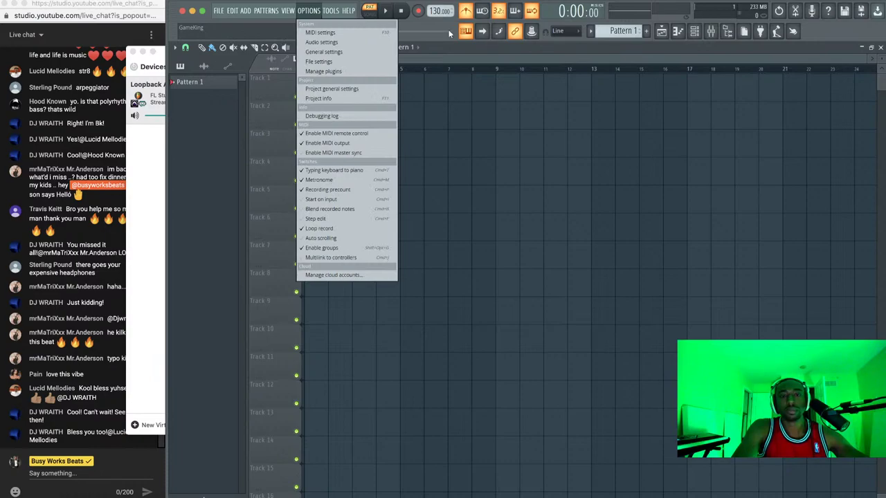
left_click(322, 42)
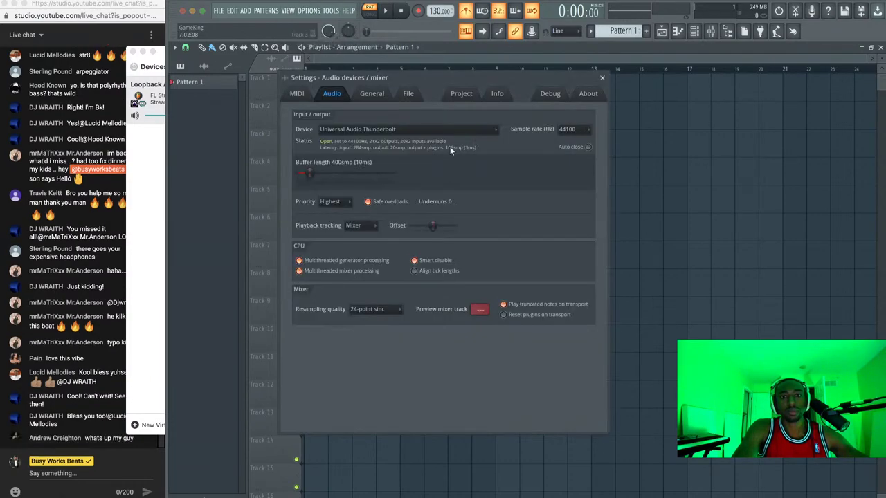
left_click(603, 78)
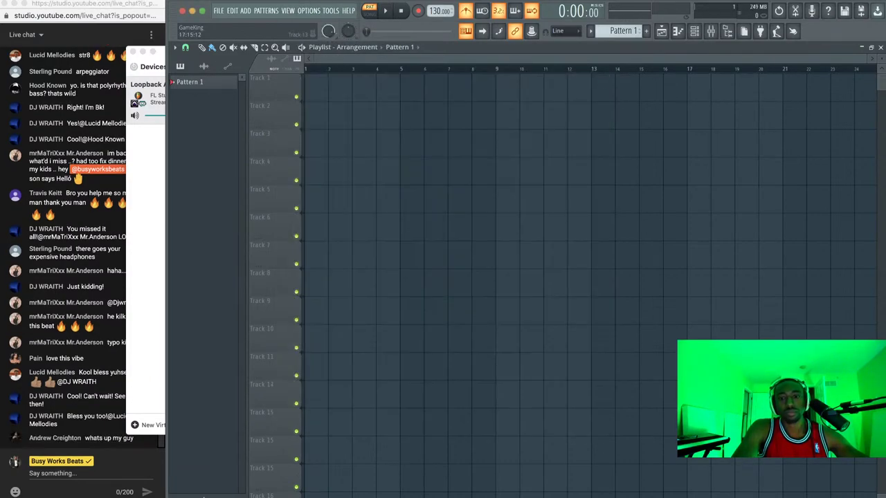
Start FL Studio playback and, in Loopback, switch the Universal Audio Thunderbolt monitor off and back on to test the output
left_click(643, 494)
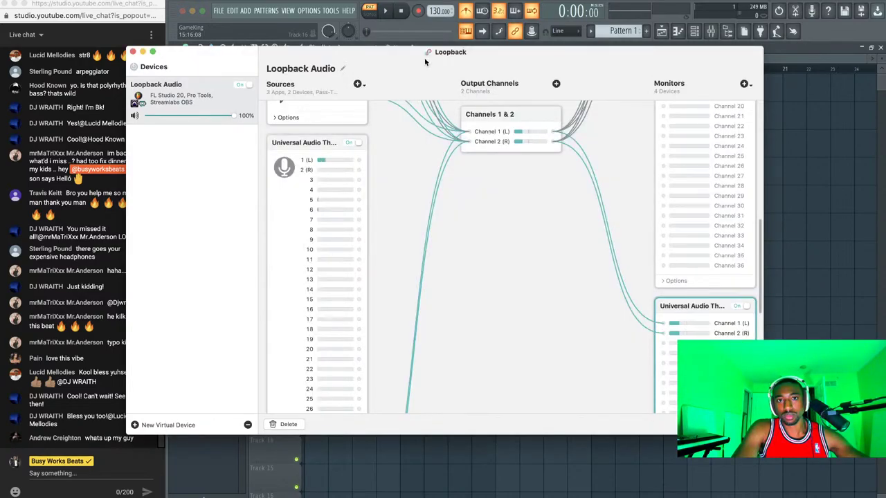
left_click(388, 10)
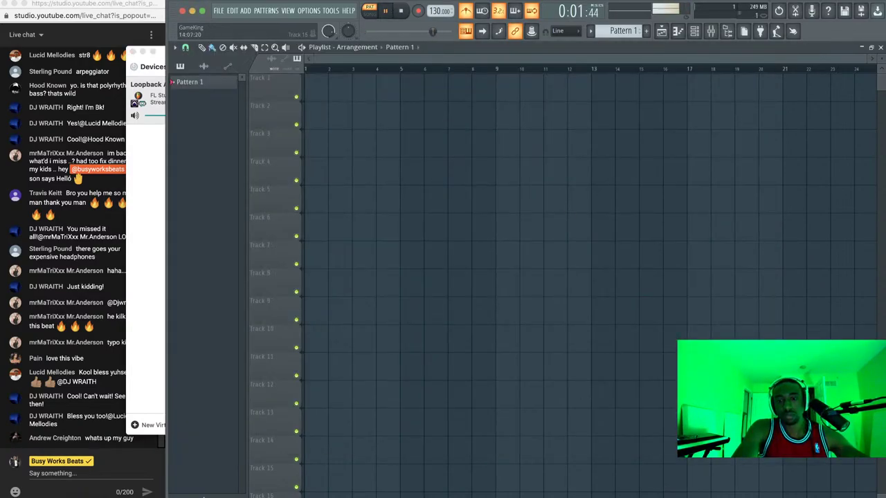
left_click(644, 494)
left_click(738, 306)
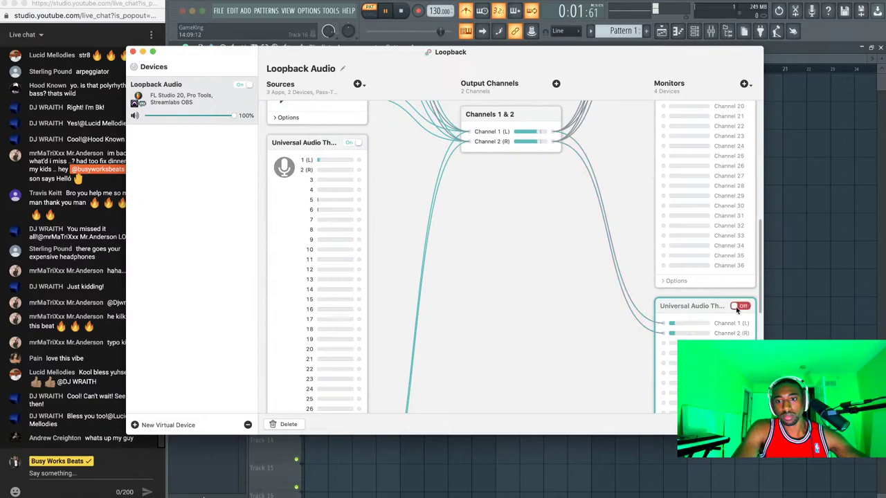
left_click(738, 307)
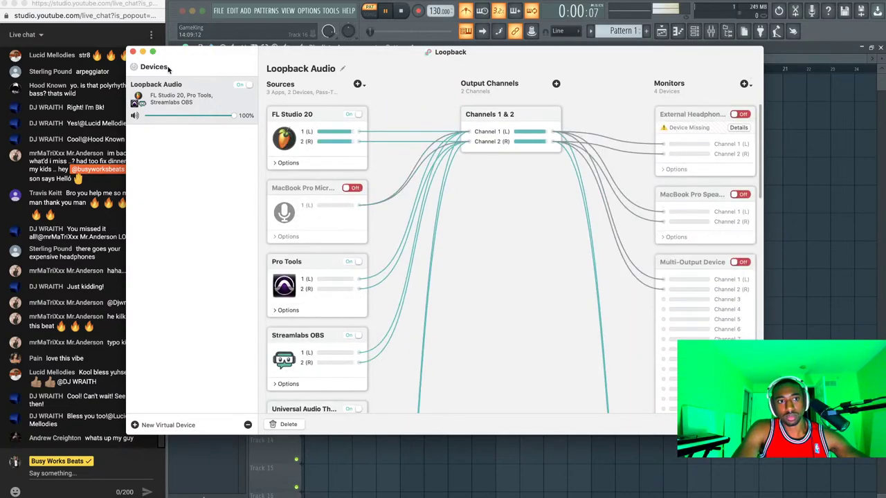
Close Loopback and stop the FL Studio playback
left_click(133, 52)
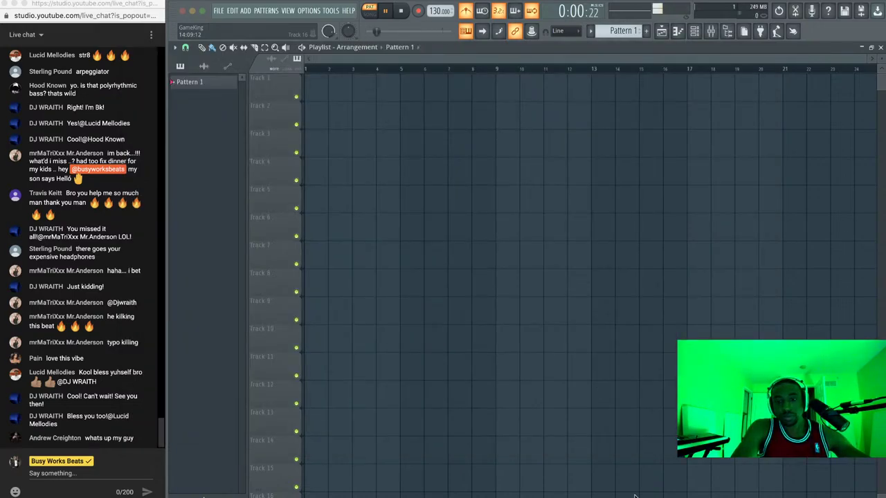
right_click(671, 497)
left_click(651, 490)
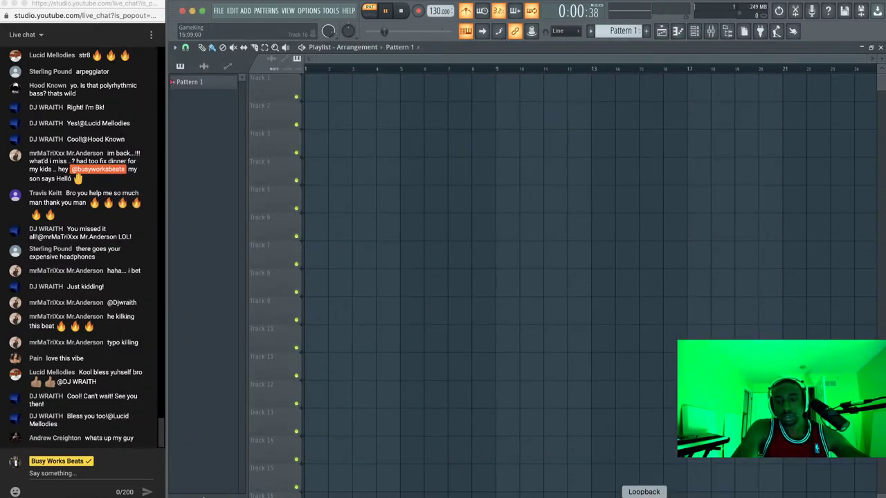
right_click(645, 496)
left_click(644, 496)
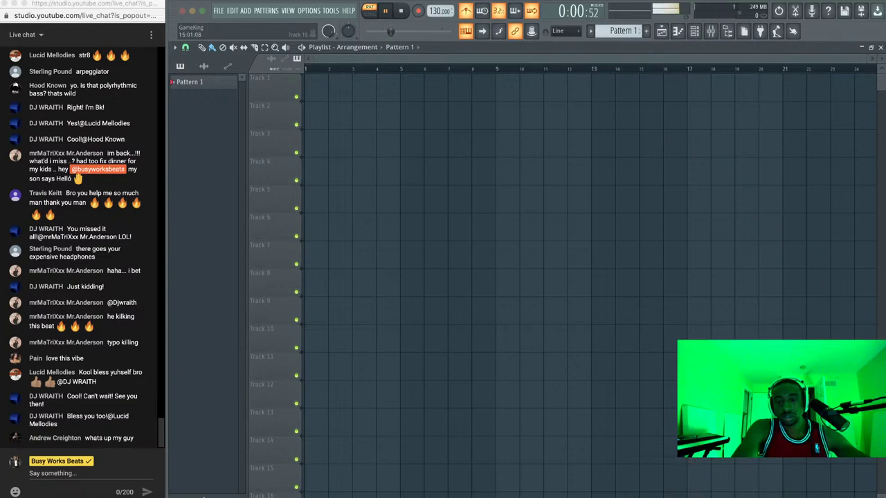
key("space")
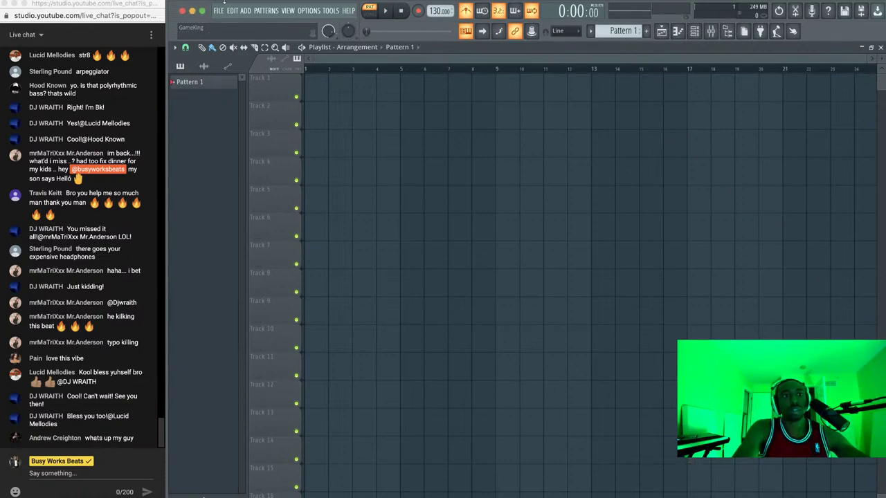
Create a new project from a template without saving untitled.flp, and show the mixer
left_click(219, 11)
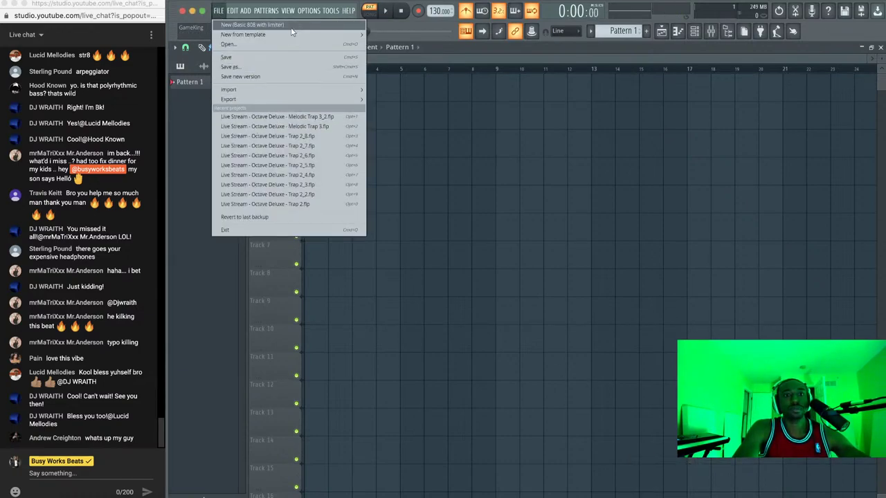
mouse_move(293, 33)
left_click(438, 120)
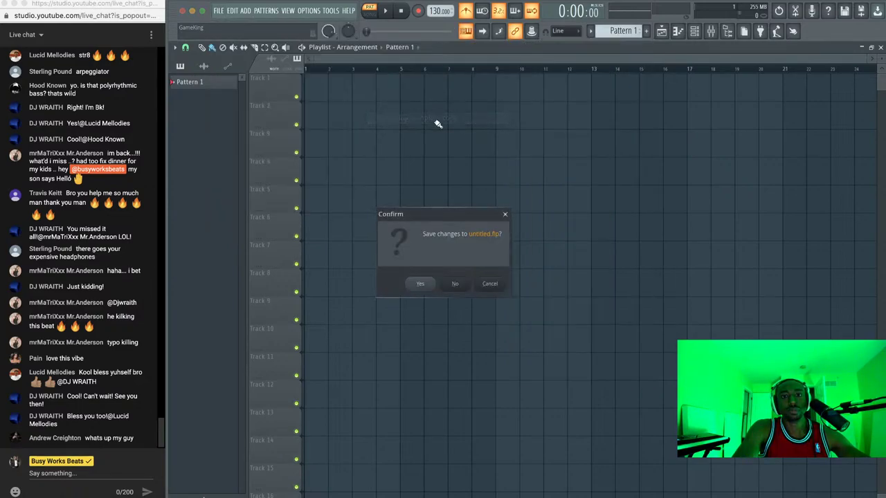
left_click(458, 286)
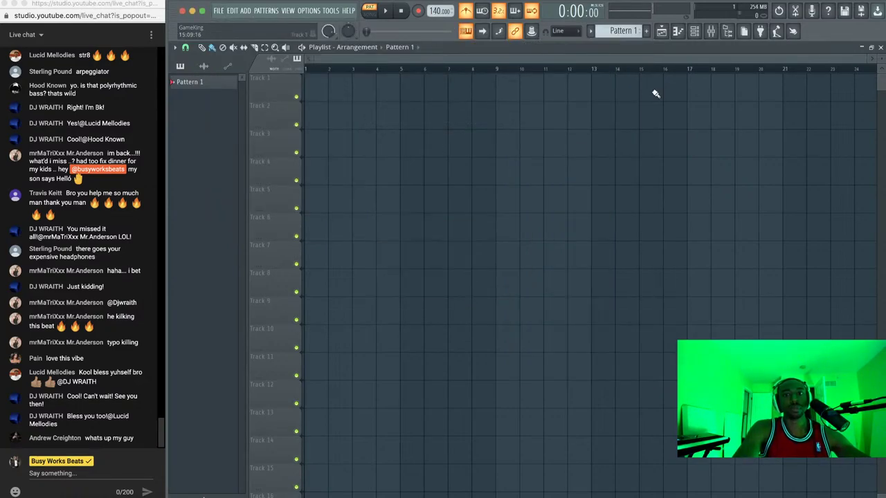
left_click(711, 31)
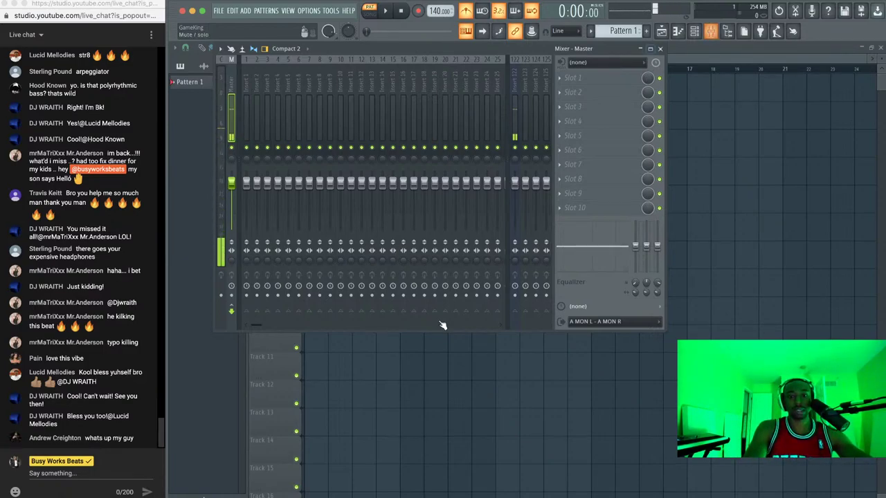
Switch to YouTube Studio in Google Chrome and end the live stream "Producer Cookup: New Octave Deluxe Plugin"
left_click(92, 476)
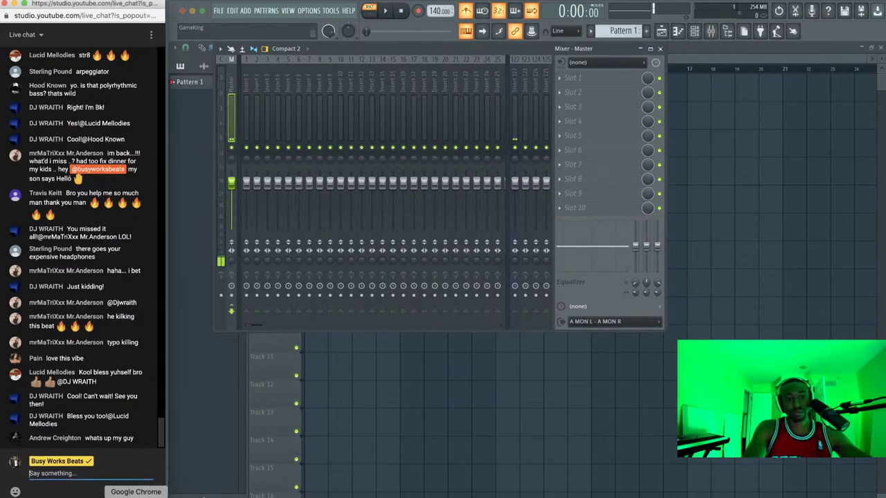
right_click(135, 496)
left_click(196, 414)
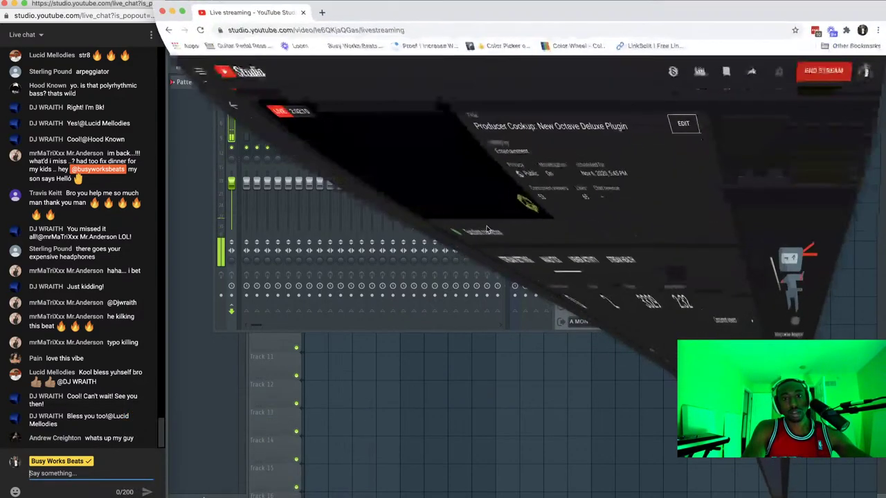
left_click(814, 71)
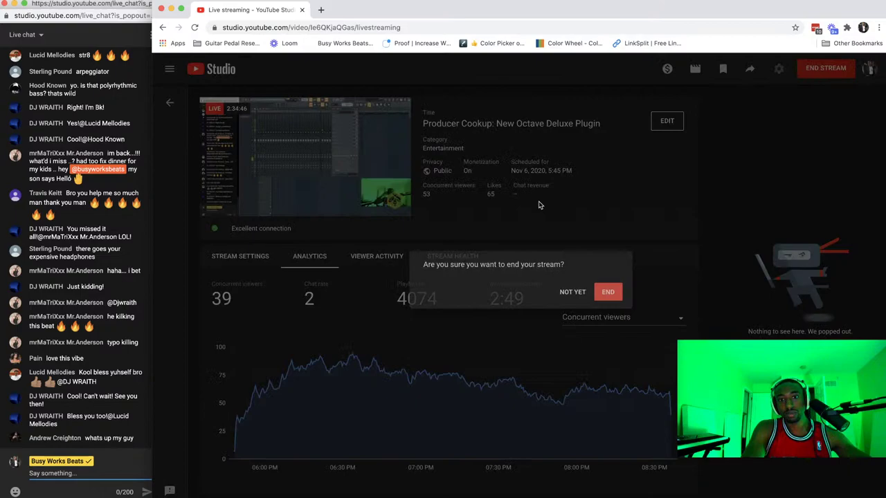
left_click(607, 292)
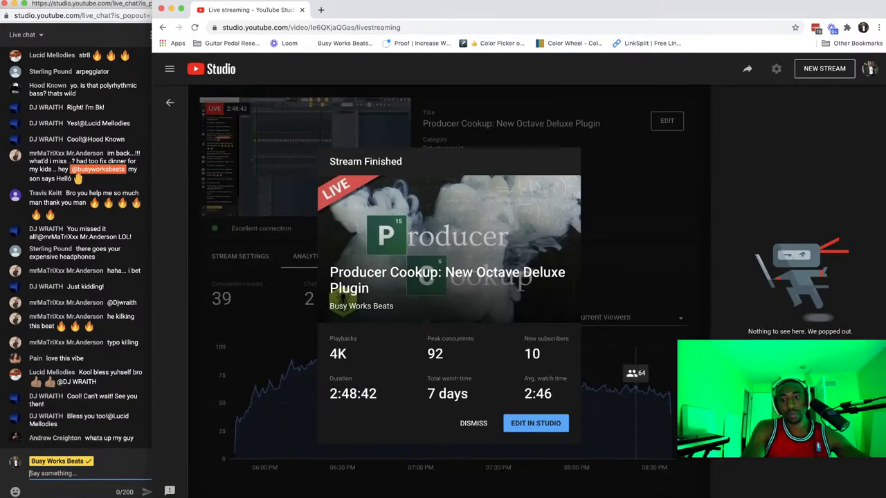